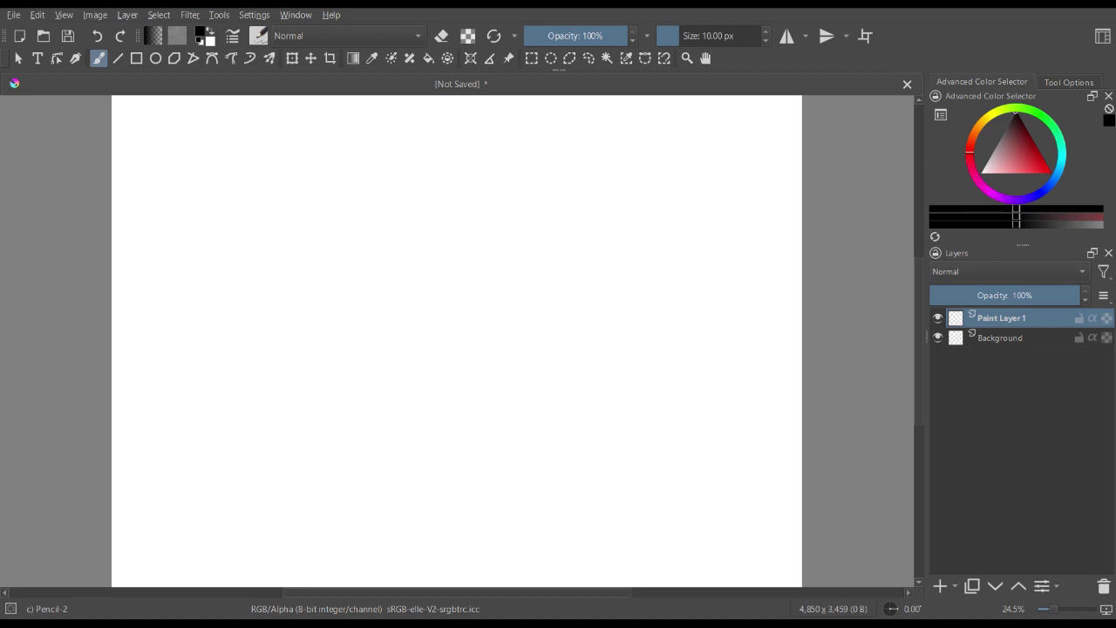
# - Test the SK-13 G Basic TILT brush with zigzag scribbles across the canvas and clear the layer
pyautogui.press('/')
pyautogui.moveTo(203, 288)
pyautogui.mouseDown()
pyautogui.moveTo(456, 154)
pyautogui.moveTo(418, 231)
pyautogui.moveTo(605, 139)
pyautogui.mouseUp()
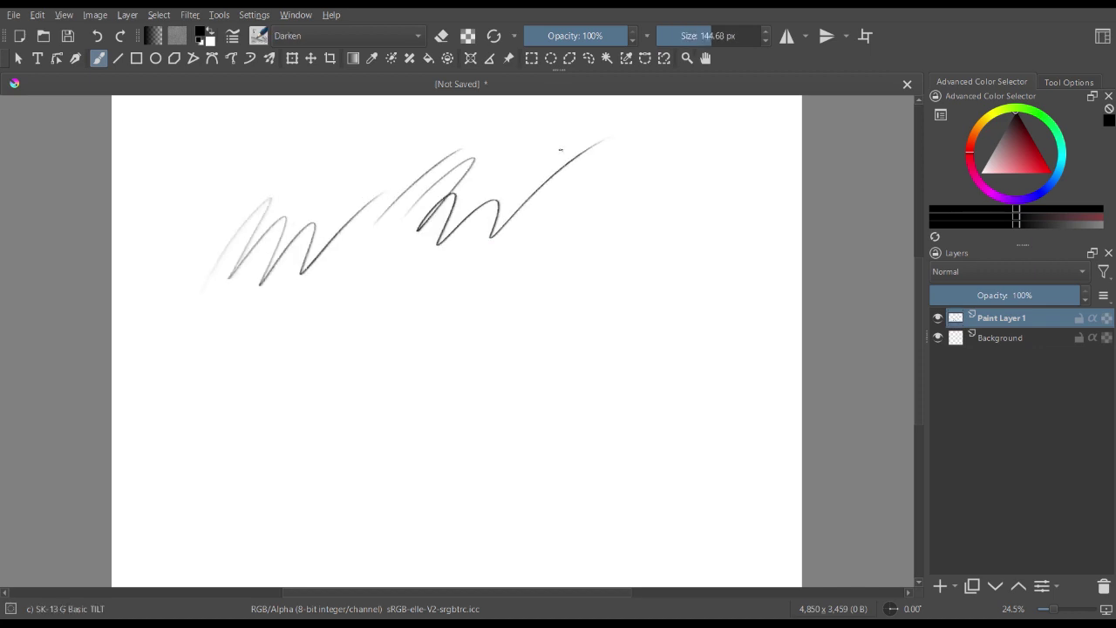
pyautogui.moveTo(471, 303)
pyautogui.mouseDown()
pyautogui.moveTo(502, 272)
pyautogui.moveTo(567, 322)
pyautogui.moveTo(699, 231)
pyautogui.mouseUp()
pyautogui.moveTo(472, 371); pyautogui.dragTo(520, 321)
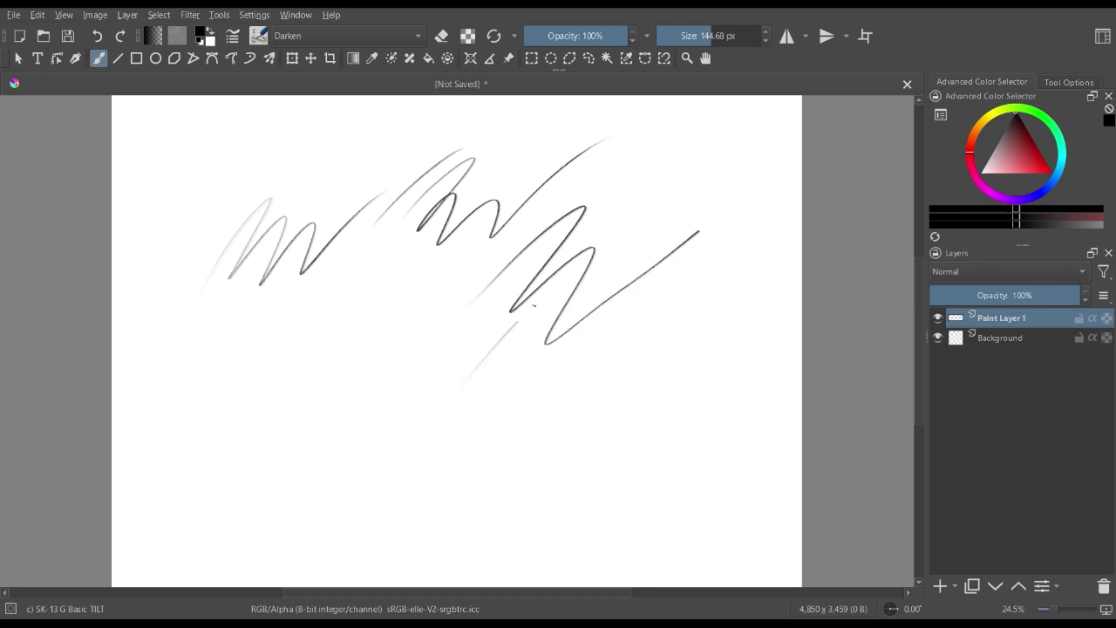
pyautogui.moveTo(503, 388); pyautogui.dragTo(607, 388)
pyautogui.moveTo(680, 341); pyautogui.dragTo(713, 245)
pyautogui.moveTo(311, 392)
pyautogui.mouseDown()
pyautogui.moveTo(403, 289)
pyautogui.moveTo(447, 288)
pyautogui.mouseUp()
pyautogui.moveTo(289, 316)
pyautogui.mouseDown()
pyautogui.moveTo(337, 351)
pyautogui.moveTo(518, 313)
pyautogui.mouseUp()
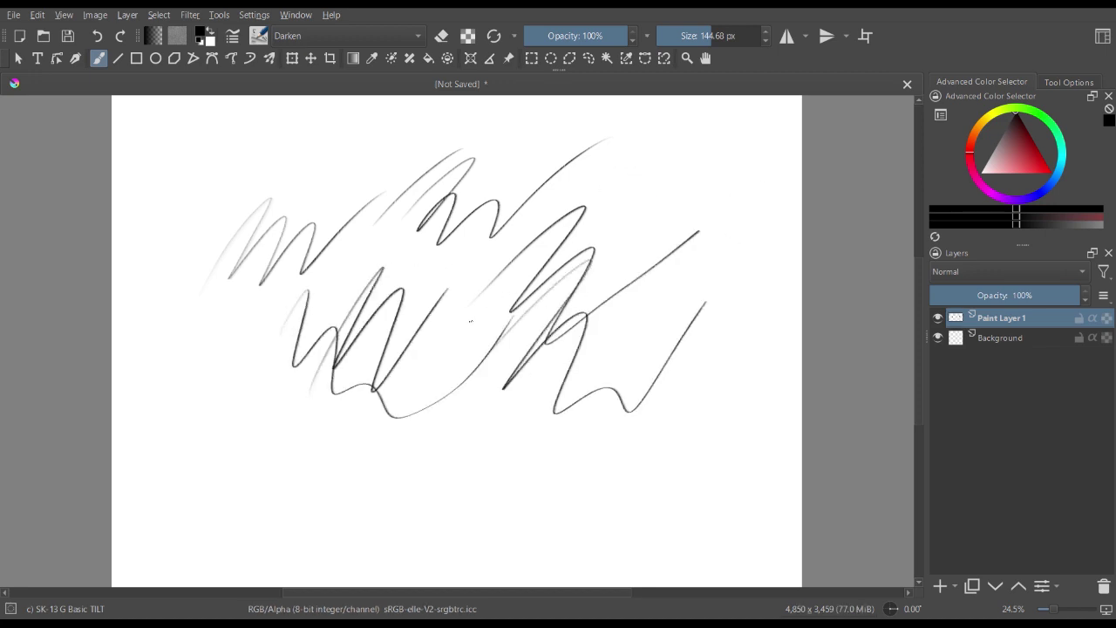
pyautogui.moveTo(450, 341); pyautogui.dragTo(579, 324)
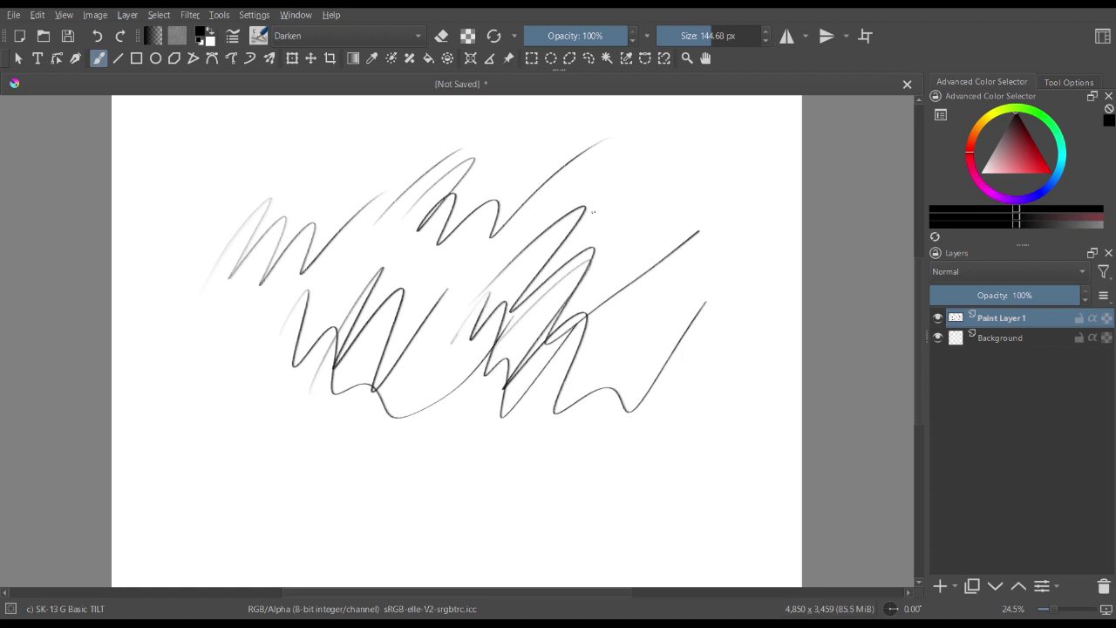
pyautogui.moveTo(590, 227); pyautogui.dragTo(621, 187)
pyautogui.press('Delete')
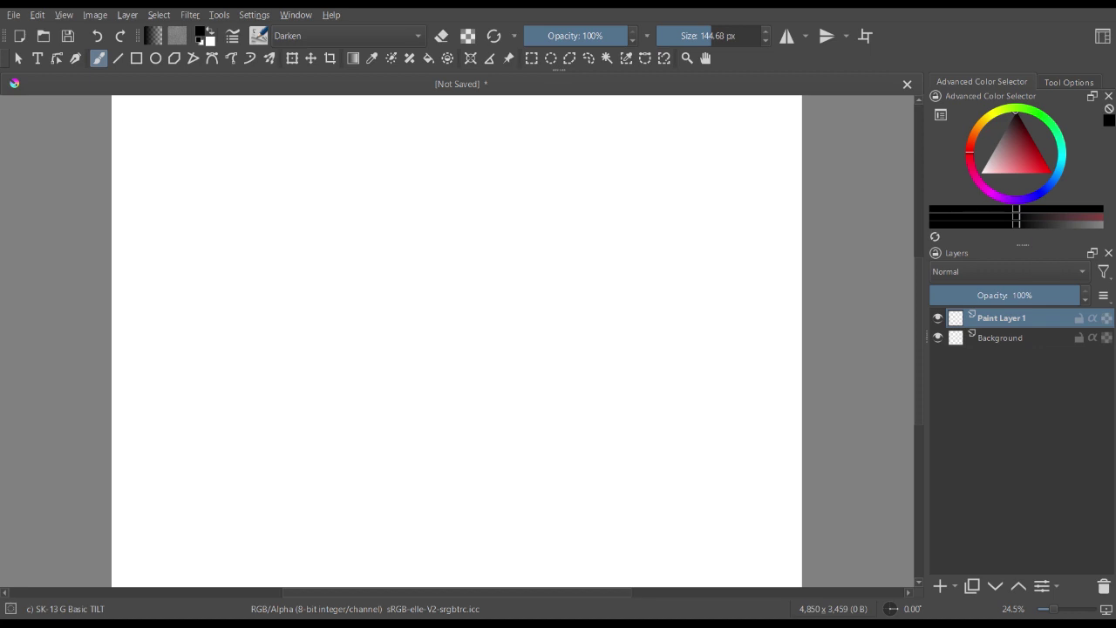
# - Test the Pencil-4 Soft brush with zigzags and parallel strokes on the upper canvas and clear the layer
pyautogui.press('/')
pyautogui.moveTo(653, 157)
pyautogui.mouseDown()
pyautogui.moveTo(563, 225)
pyautogui.moveTo(641, 220)
pyautogui.mouseUp()
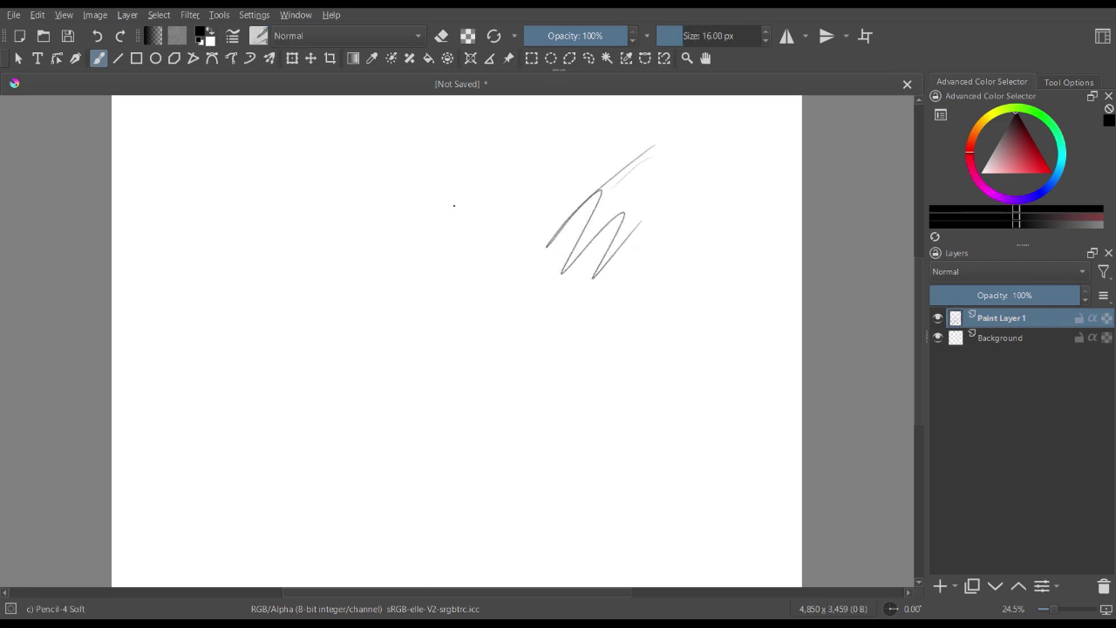
pyautogui.moveTo(448, 216); pyautogui.dragTo(553, 134)
pyautogui.moveTo(461, 237)
pyautogui.mouseDown()
pyautogui.moveTo(573, 133)
pyautogui.moveTo(469, 340)
pyautogui.moveTo(565, 258)
pyautogui.mouseUp()
pyautogui.moveTo(539, 366)
pyautogui.mouseDown()
pyautogui.moveTo(563, 381)
pyautogui.moveTo(715, 284)
pyautogui.mouseUp()
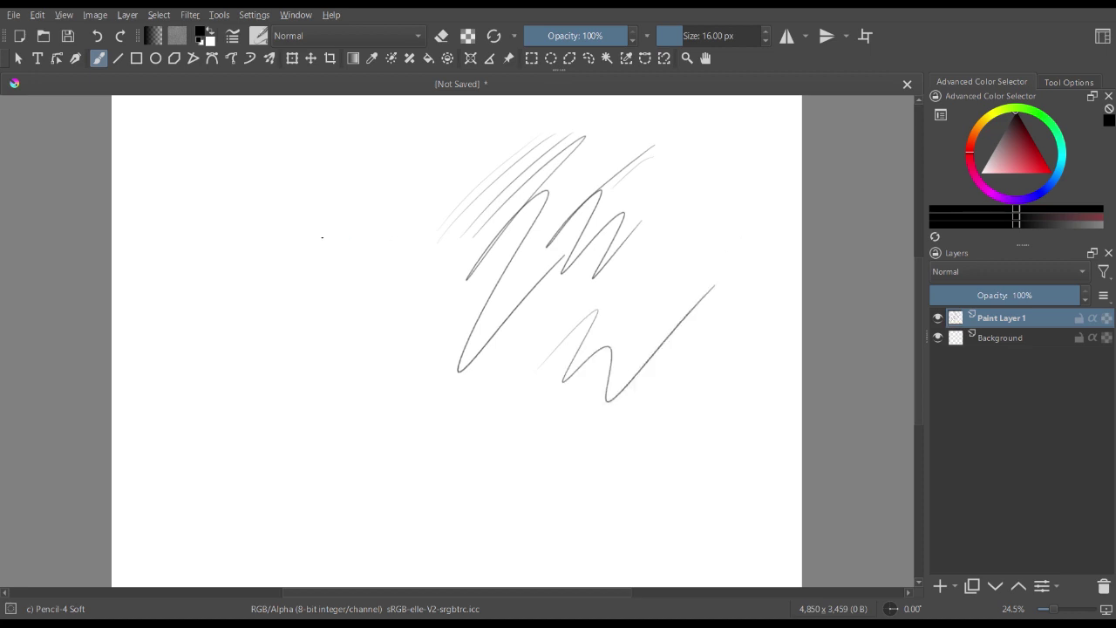
pyautogui.moveTo(237, 283)
pyautogui.mouseDown()
pyautogui.moveTo(304, 183)
pyautogui.moveTo(484, 144)
pyautogui.mouseUp()
pyautogui.moveTo(372, 305)
pyautogui.mouseDown()
pyautogui.moveTo(461, 308)
pyautogui.moveTo(493, 275)
pyautogui.mouseUp()
pyautogui.press('Delete')
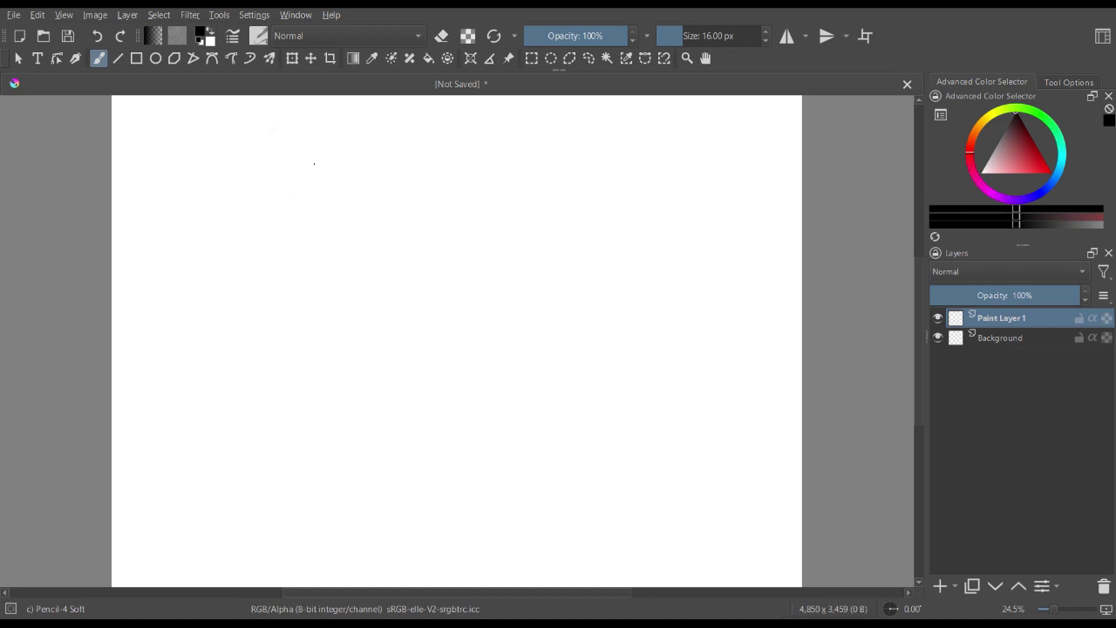
# - Sketch seven loose multi-loop circles with Pencil-4 Soft, four in a first row and three in a second row
pyautogui.moveTo(261, 126)
pyautogui.mouseDown()
pyautogui.moveTo(296, 117)
pyautogui.moveTo(241, 174)
pyautogui.moveTo(321, 129)
pyautogui.mouseUp()
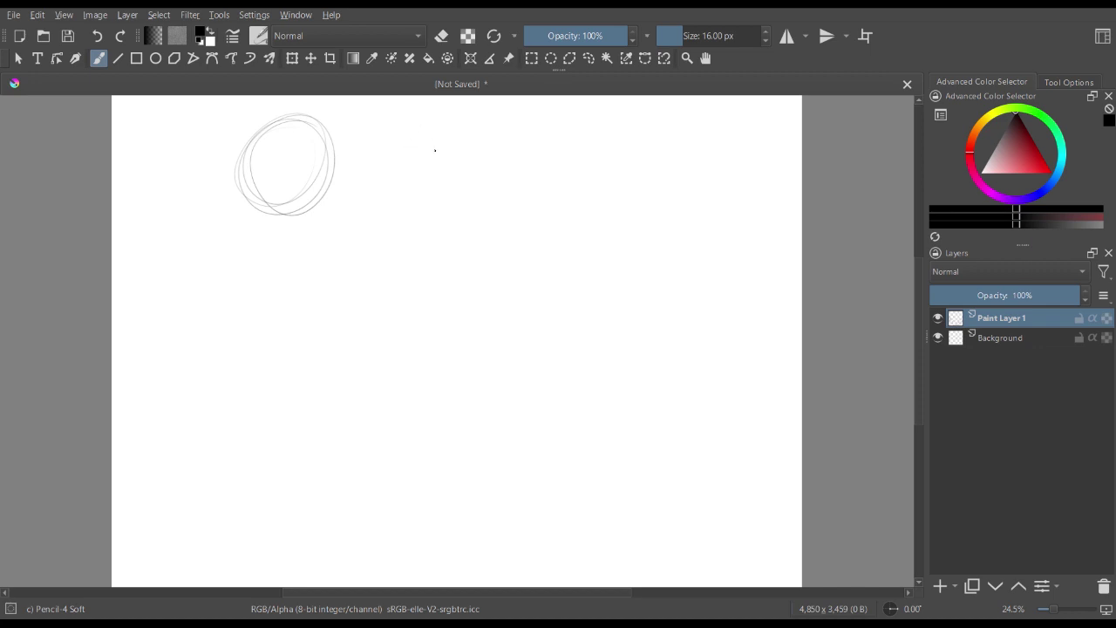
pyautogui.moveTo(436, 150)
pyautogui.mouseDown()
pyautogui.moveTo(440, 206)
pyautogui.moveTo(449, 126)
pyautogui.moveTo(416, 130)
pyautogui.moveTo(471, 130)
pyautogui.mouseUp()
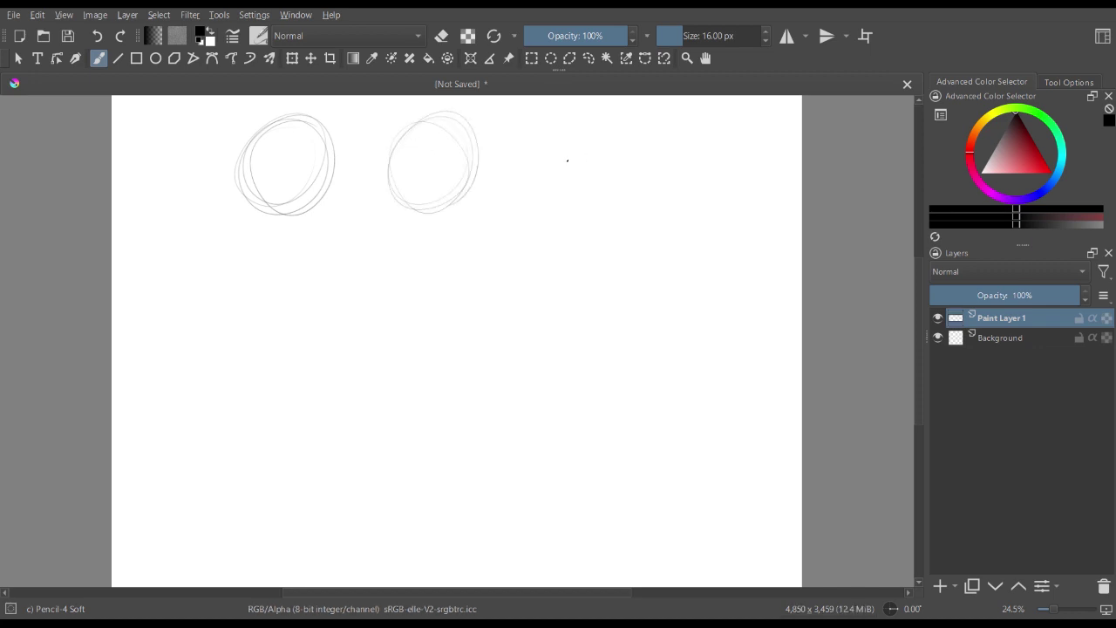
pyautogui.moveTo(575, 112)
pyautogui.mouseDown()
pyautogui.moveTo(539, 180)
pyautogui.moveTo(563, 196)
pyautogui.mouseUp()
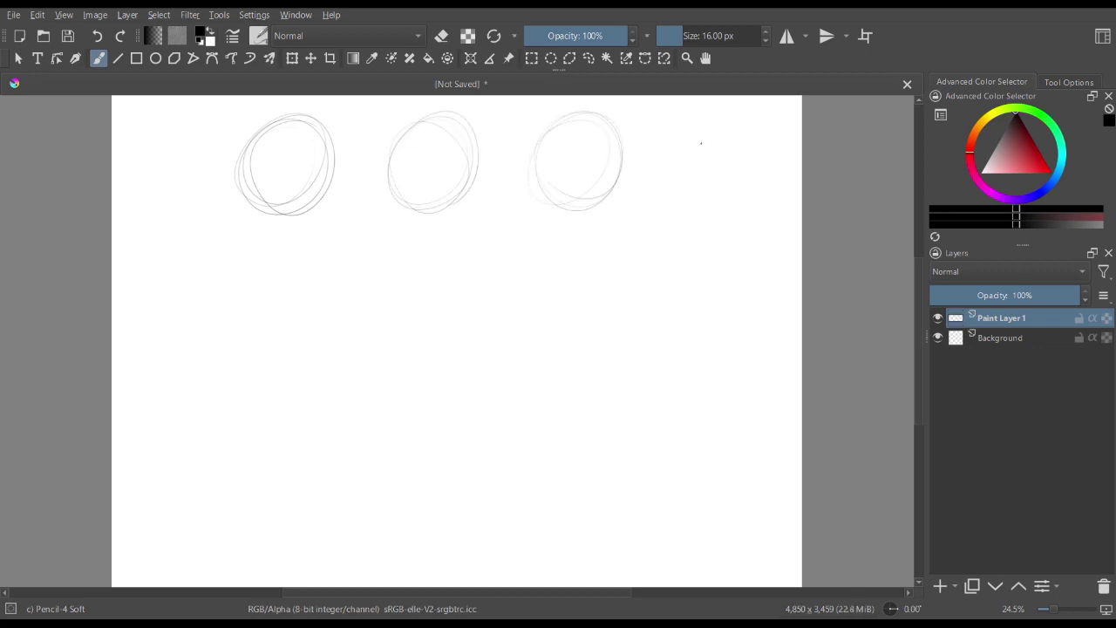
pyautogui.moveTo(689, 113)
pyautogui.mouseDown()
pyautogui.moveTo(695, 189)
pyautogui.moveTo(686, 112)
pyautogui.moveTo(737, 131)
pyautogui.mouseUp()
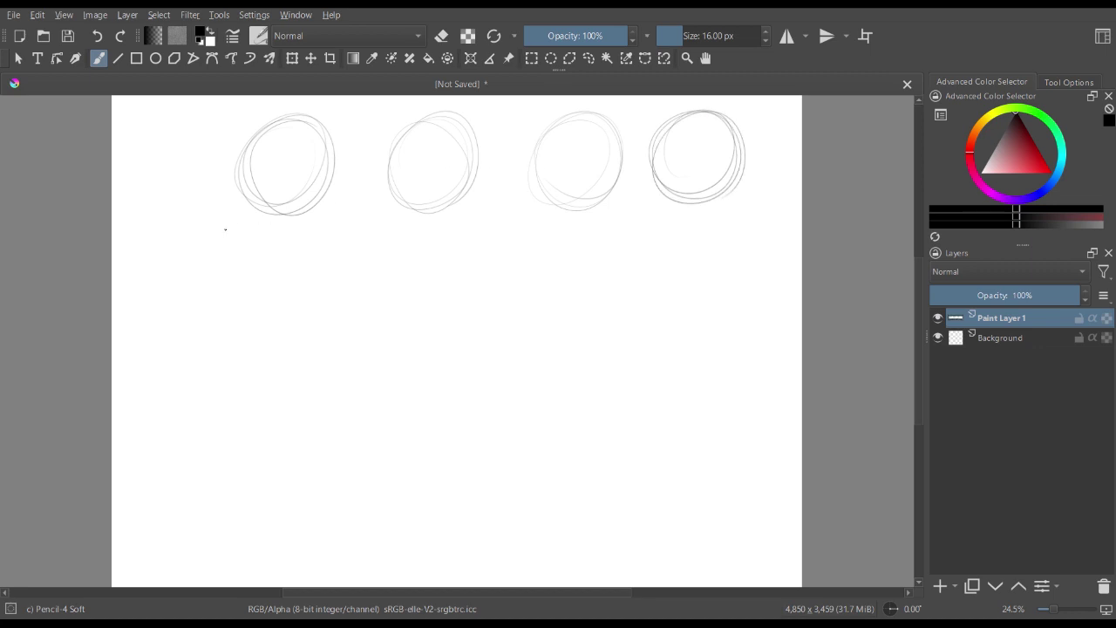
pyautogui.moveTo(265, 285)
pyautogui.mouseDown()
pyautogui.moveTo(296, 262)
pyautogui.moveTo(262, 306)
pyautogui.moveTo(320, 253)
pyautogui.moveTo(330, 261)
pyautogui.mouseUp()
pyautogui.moveTo(406, 249)
pyautogui.mouseDown()
pyautogui.moveTo(393, 281)
pyautogui.moveTo(465, 298)
pyautogui.moveTo(499, 254)
pyautogui.moveTo(457, 231)
pyautogui.mouseUp()
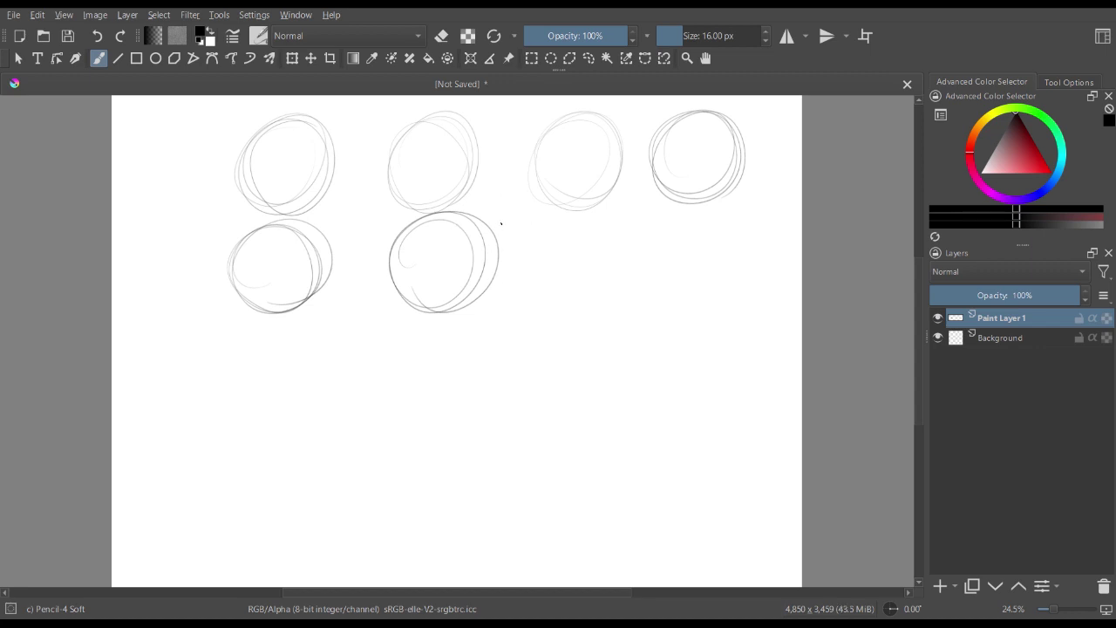
pyautogui.moveTo(554, 282)
pyautogui.mouseDown()
pyautogui.moveTo(624, 268)
pyautogui.moveTo(607, 233)
pyautogui.moveTo(539, 268)
pyautogui.moveTo(570, 304)
pyautogui.moveTo(639, 300)
pyautogui.moveTo(584, 227)
pyautogui.mouseUp()
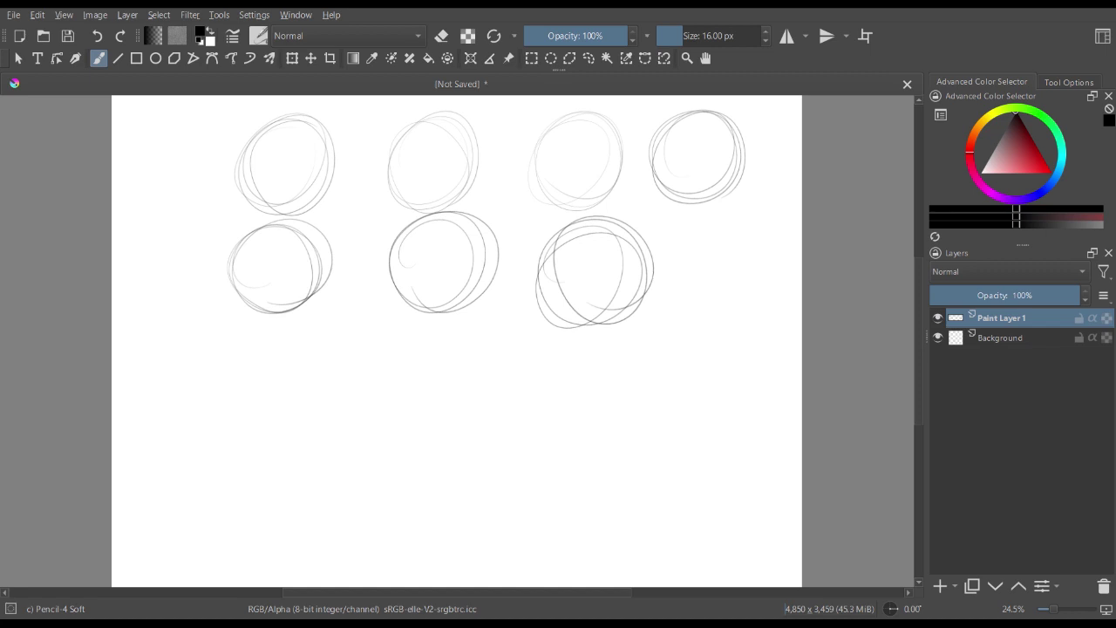
# - Switch to the SK-04 2B Pencil TILT brush and sketch a third row of three loose circles
pyautogui.press('.')
pyautogui.moveTo(259, 394)
pyautogui.mouseDown()
pyautogui.moveTo(278, 348)
pyautogui.moveTo(245, 368)
pyautogui.moveTo(300, 419)
pyautogui.moveTo(330, 401)
pyautogui.moveTo(283, 354)
pyautogui.mouseUp()
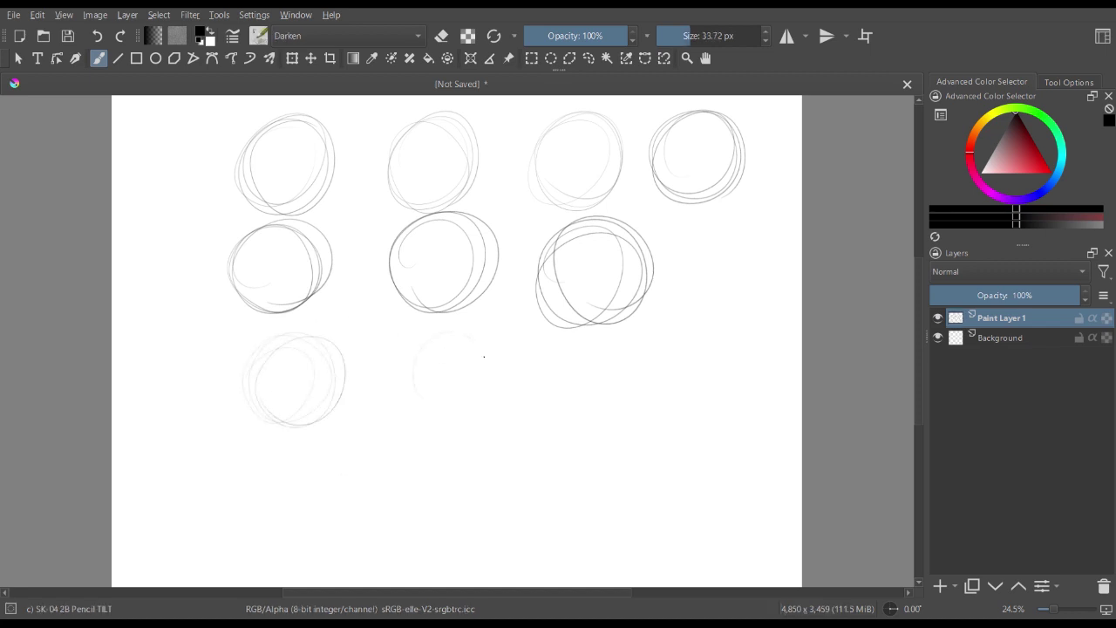
pyautogui.moveTo(410, 413)
pyautogui.mouseDown()
pyautogui.moveTo(477, 422)
pyautogui.moveTo(488, 386)
pyautogui.moveTo(432, 370)
pyautogui.moveTo(474, 337)
pyautogui.mouseUp()
pyautogui.moveTo(581, 399)
pyautogui.mouseDown()
pyautogui.moveTo(644, 359)
pyautogui.moveTo(594, 346)
pyautogui.moveTo(565, 429)
pyautogui.moveTo(614, 413)
pyautogui.mouseUp()
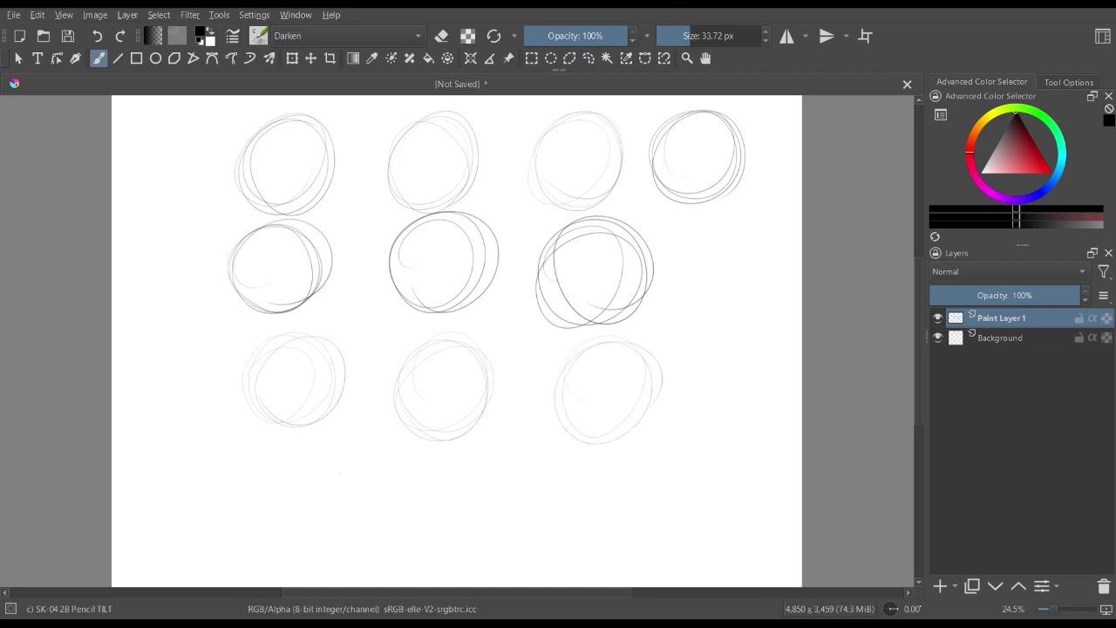
# - Switch to the SK-05 2B Pencil Grainy brush and hatch diagonal test strokes between and over the circles
pyautogui.press('/')
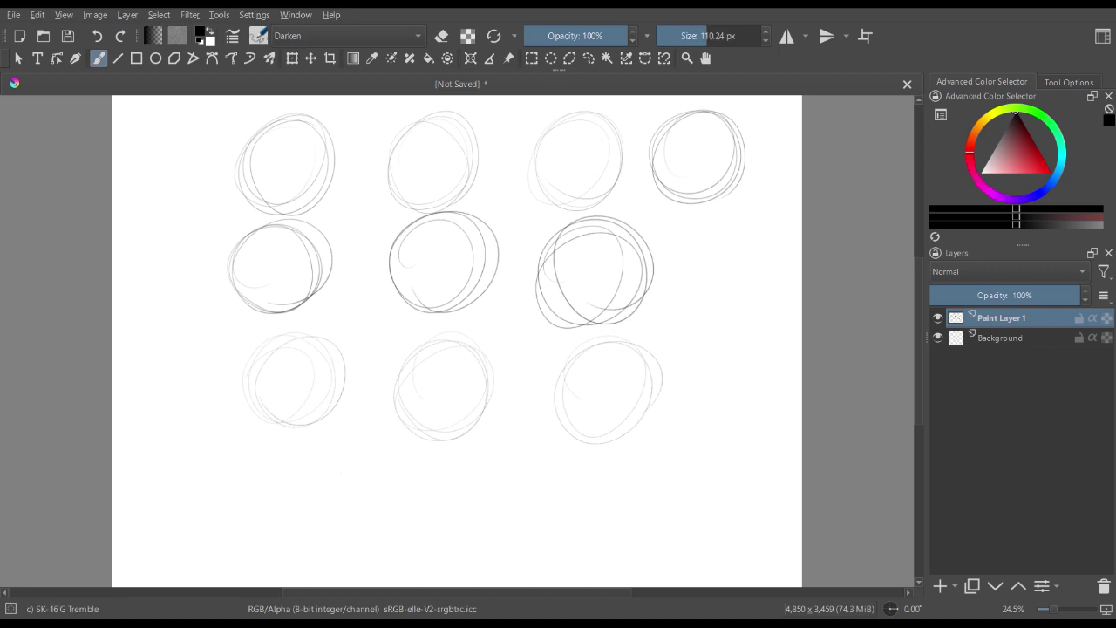
pyautogui.press(',')
pyautogui.press('.')
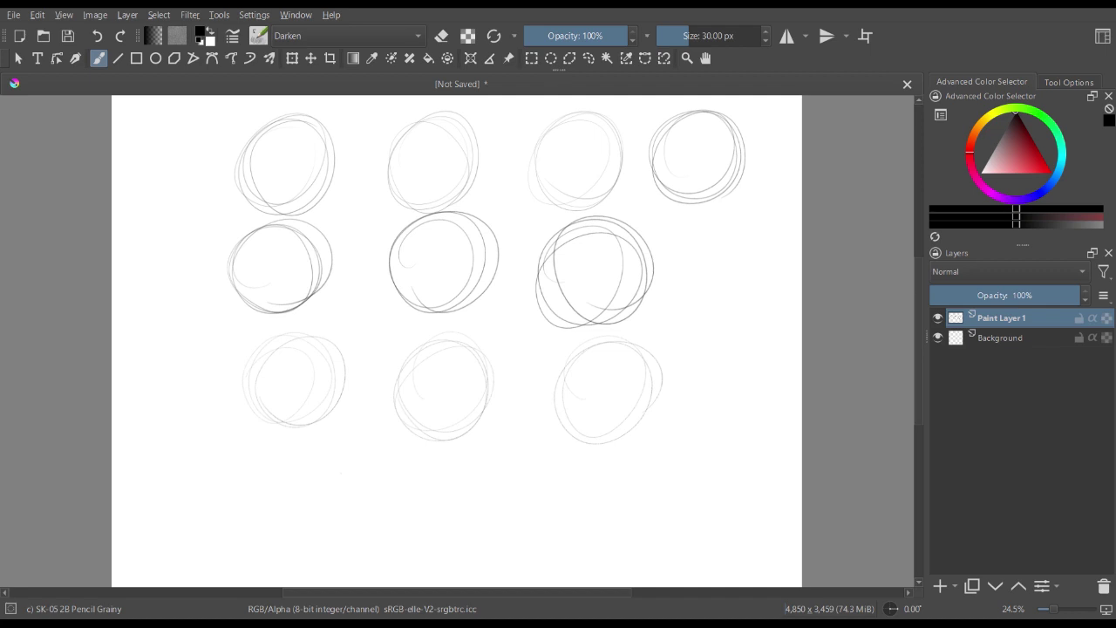
pyautogui.moveTo(698, 257); pyautogui.dragTo(668, 303)
pyautogui.moveTo(415, 310)
pyautogui.mouseDown()
pyautogui.moveTo(377, 433)
pyautogui.moveTo(384, 447)
pyautogui.mouseUp()
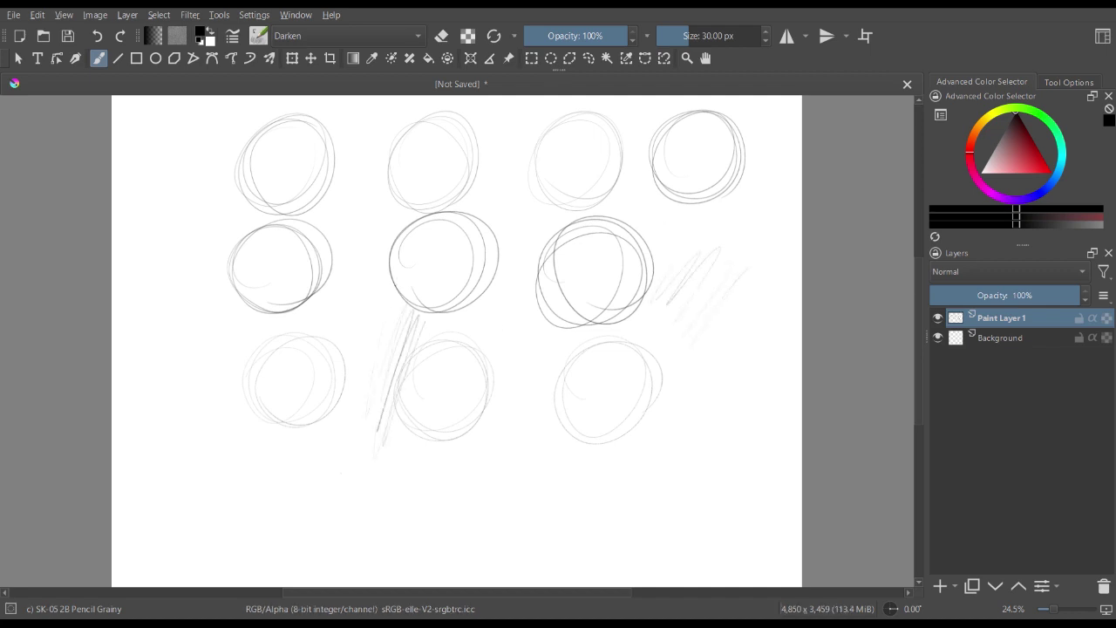
pyautogui.moveTo(390, 246); pyautogui.dragTo(362, 445)
pyautogui.moveTo(401, 164); pyautogui.dragTo(342, 307)
pyautogui.moveTo(389, 208); pyautogui.dragTo(348, 343)
pyautogui.moveTo(445, 215); pyautogui.dragTo(419, 320)
pyautogui.moveTo(478, 202)
pyautogui.mouseDown()
pyautogui.moveTo(425, 361)
pyautogui.moveTo(453, 363)
pyautogui.mouseUp()
pyautogui.moveTo(514, 260); pyautogui.dragTo(490, 343)
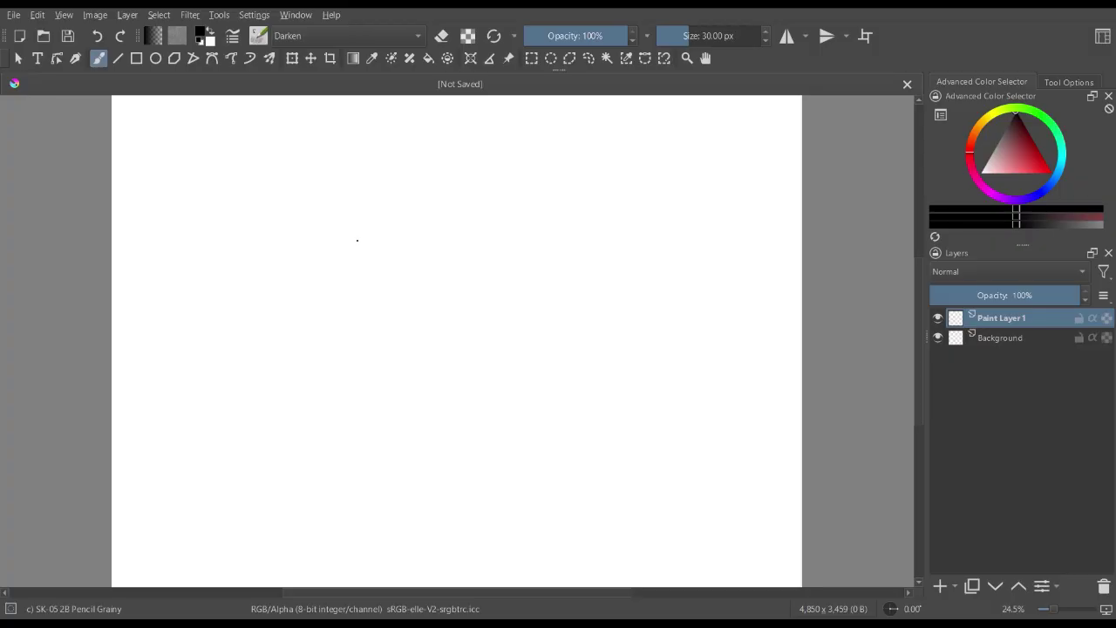
# - Draw a light zigzag with SK-05 2B Pencil Grainy, then test Pencil-2 with diagonal hatching beside it
pyautogui.moveTo(303, 292)
pyautogui.mouseDown()
pyautogui.moveTo(381, 253)
pyautogui.moveTo(397, 340)
pyautogui.moveTo(597, 218)
pyautogui.mouseUp()
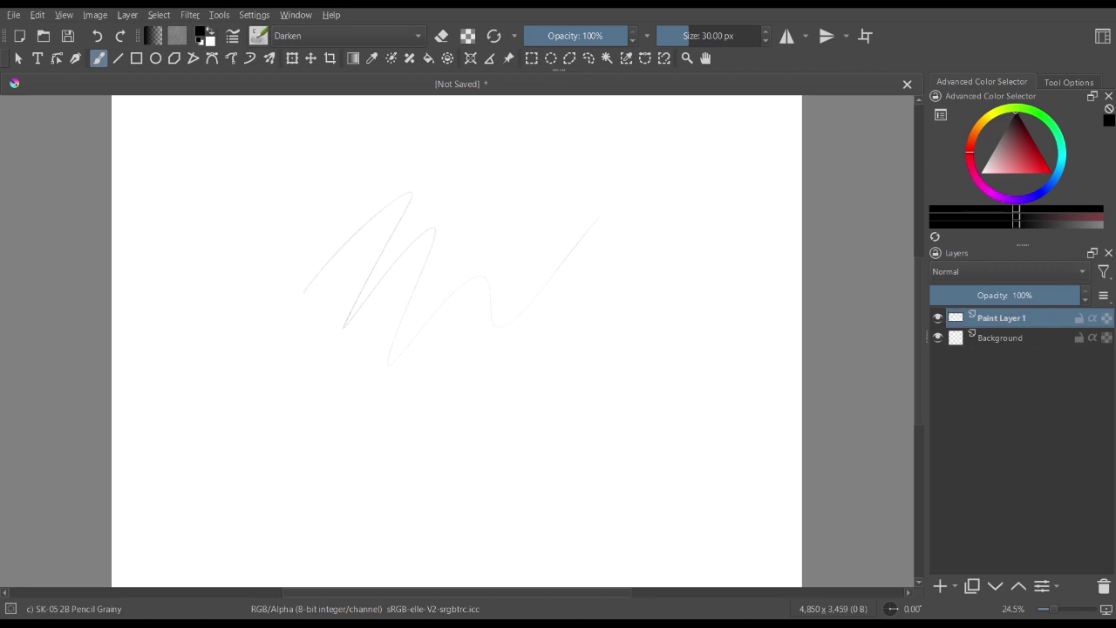
pyautogui.press('/')
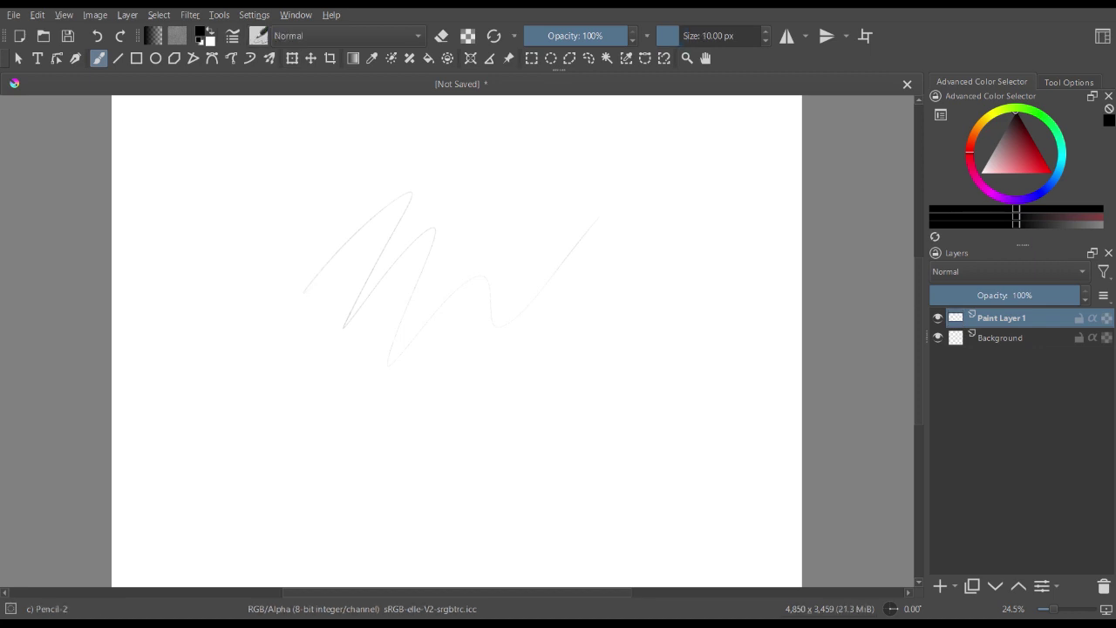
pyautogui.moveTo(200, 310)
pyautogui.mouseDown()
pyautogui.moveTo(255, 207)
pyautogui.moveTo(288, 206)
pyautogui.moveTo(324, 170)
pyautogui.mouseUp()
pyautogui.moveTo(244, 307); pyautogui.dragTo(357, 162)
pyautogui.moveTo(254, 311)
pyautogui.mouseDown()
pyautogui.moveTo(374, 174)
pyautogui.moveTo(271, 304)
pyautogui.moveTo(442, 132)
pyautogui.mouseUp()
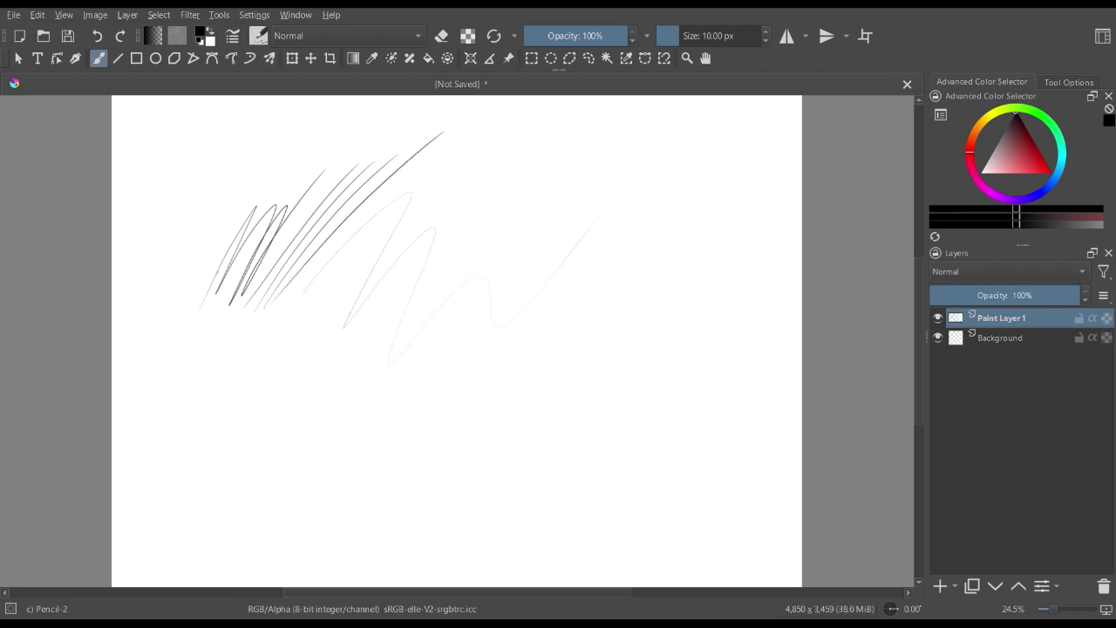
# - Switch to the Basic-6 Details brush and test it with zigzags and a small patch of dense hatching
pyautogui.press('.')
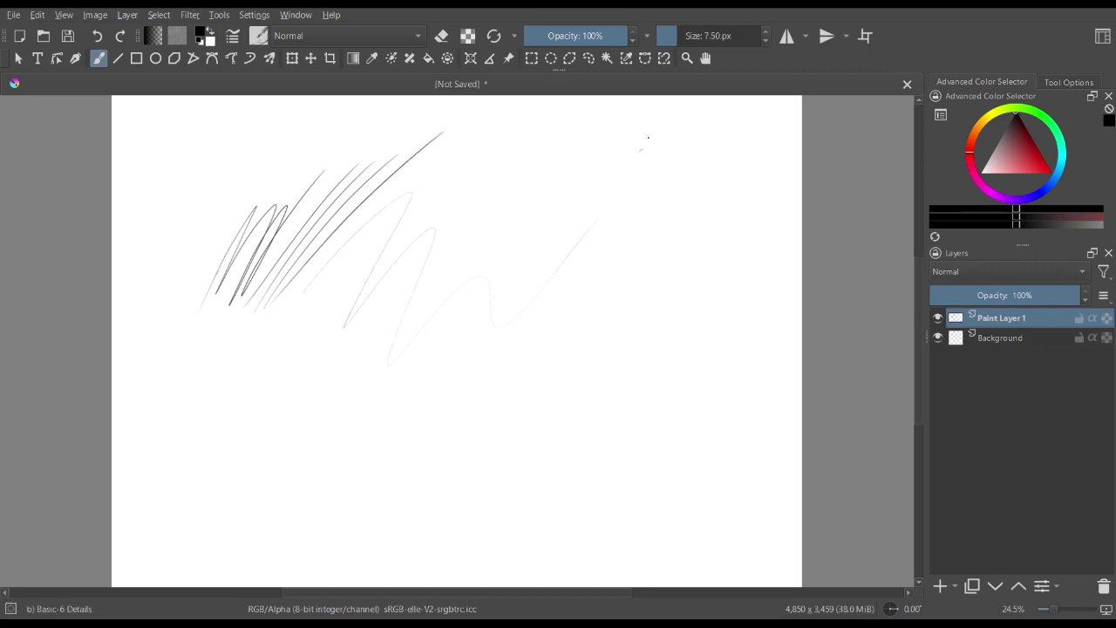
pyautogui.moveTo(648, 137); pyautogui.dragTo(530, 257)
pyautogui.moveTo(571, 190); pyautogui.dragTo(522, 232)
pyautogui.moveTo(538, 157); pyautogui.dragTo(479, 219)
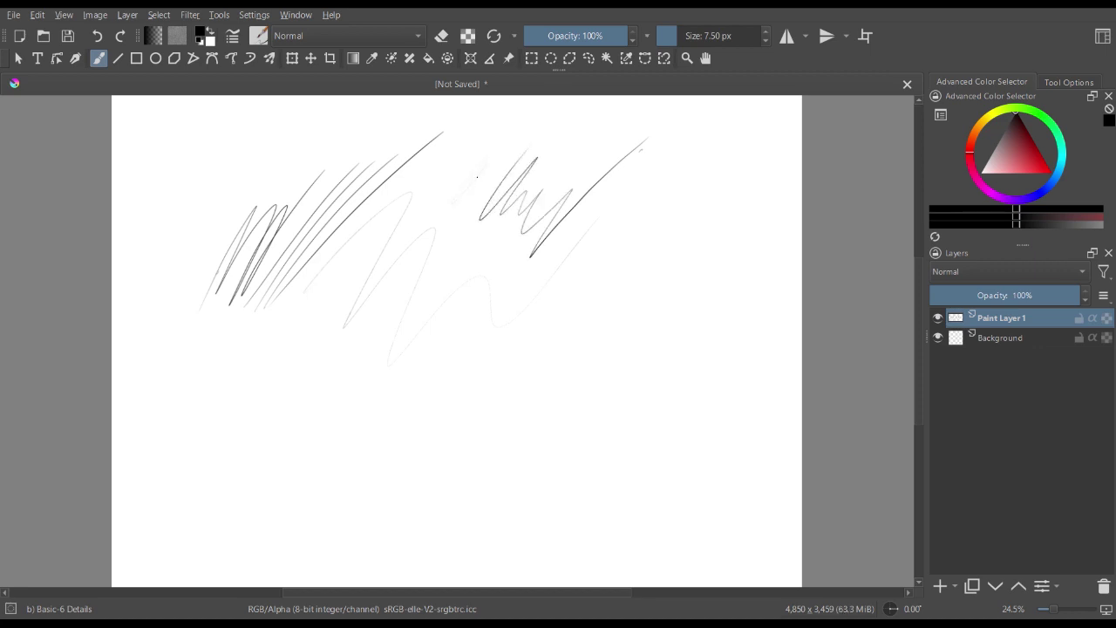
pyautogui.moveTo(477, 177); pyautogui.dragTo(444, 183)
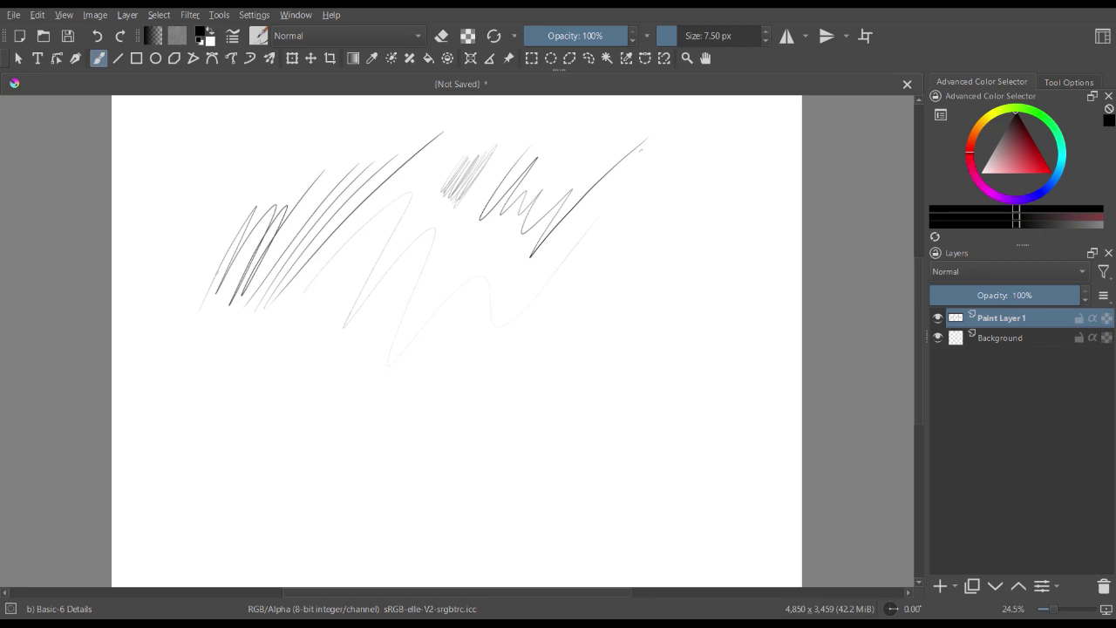
# - Select the SK-03 Mech-Pencil TILT brush, test it with a zigzag and clear the layer
pyautogui.press('/')
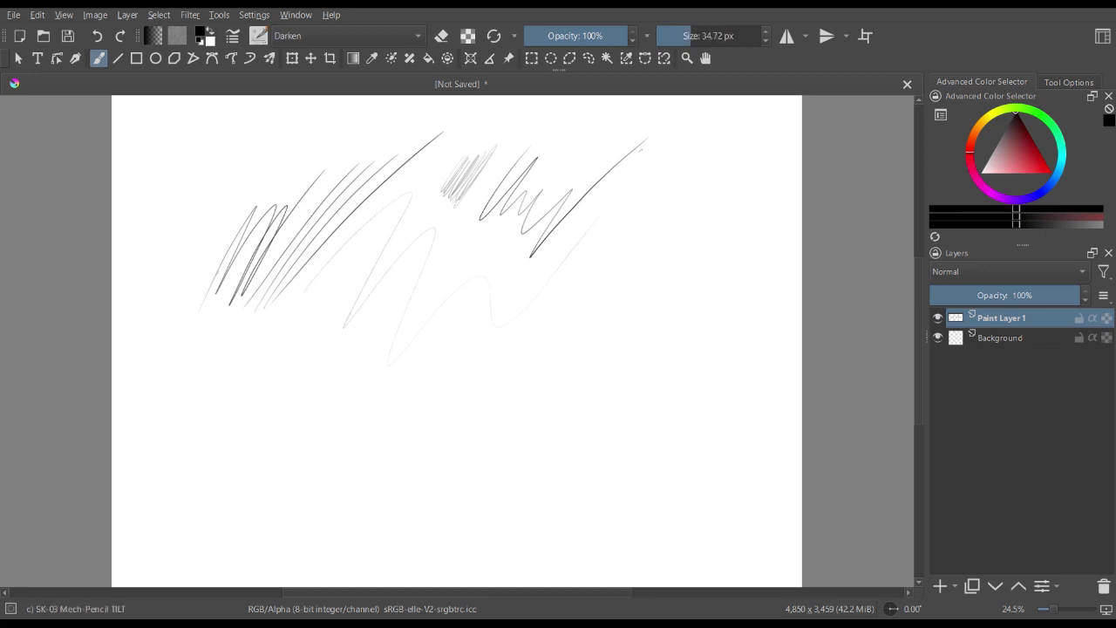
pyautogui.moveTo(659, 160); pyautogui.dragTo(592, 277)
pyautogui.moveTo(636, 225)
pyautogui.mouseDown()
pyautogui.moveTo(654, 262)
pyautogui.moveTo(672, 225)
pyautogui.mouseUp()
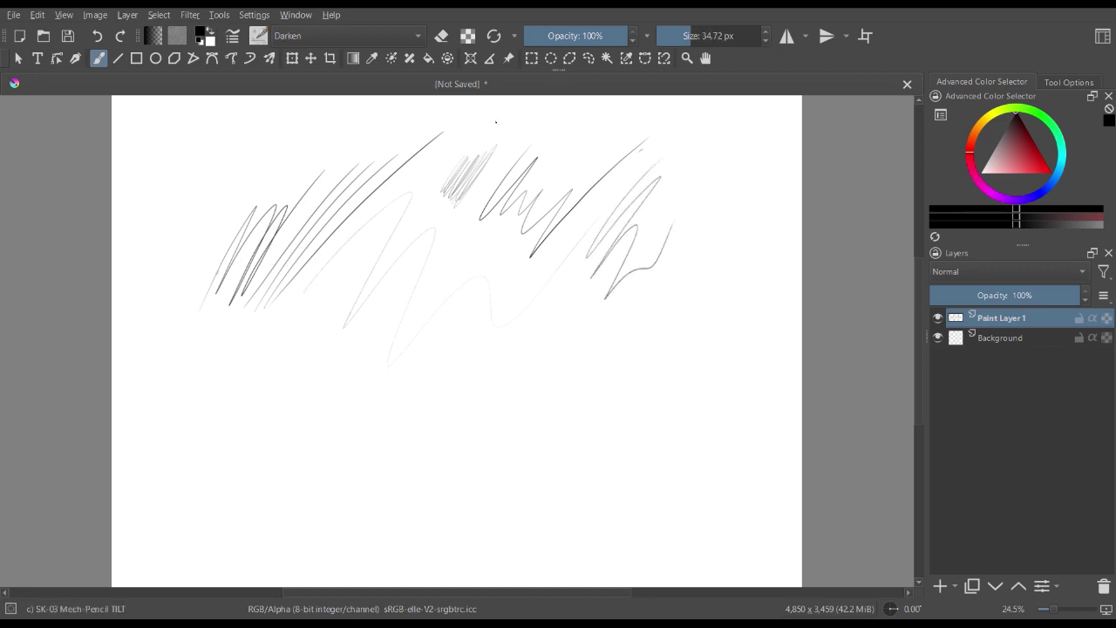
pyautogui.press('Delete')
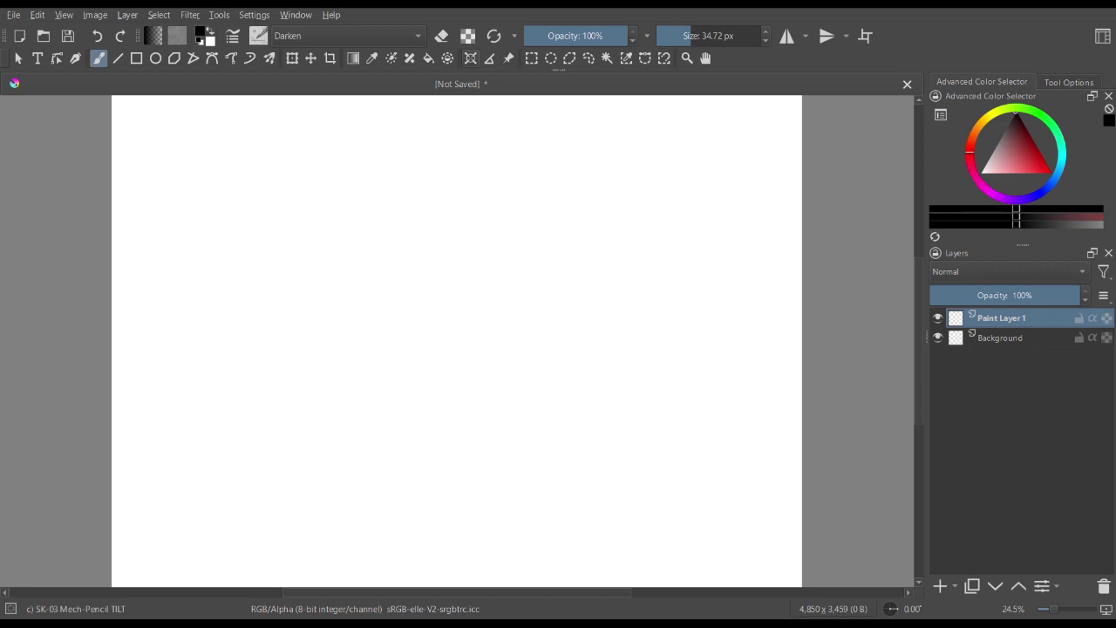
# - Sketch a short curved stem and a pointed notch for a heart shape near the canvas's upper-left corner
pyautogui.hotkey('ctrl', '-')
pyautogui.hotkey('ctrl', '+')
pyautogui.moveTo(423, 182); pyautogui.dragTo(473, 262)
pyautogui.hotkey('ctrl', '+')
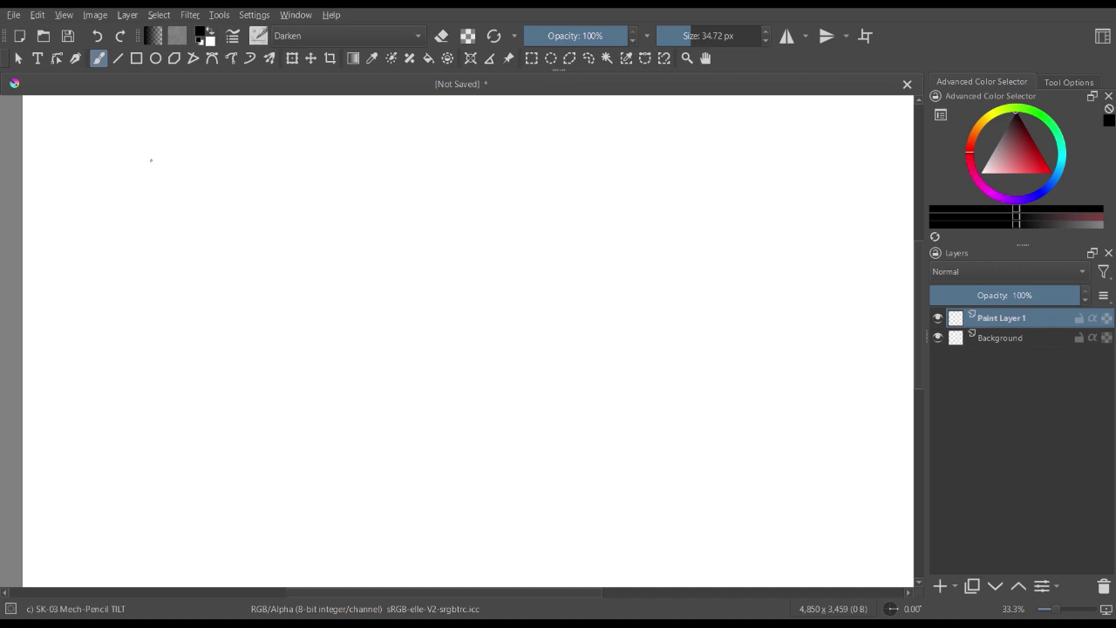
pyautogui.moveTo(158, 129)
pyautogui.mouseDown()
pyautogui.moveTo(157, 185)
pyautogui.moveTo(157, 139)
pyautogui.moveTo(144, 190)
pyautogui.moveTo(162, 162)
pyautogui.moveTo(154, 204)
pyautogui.mouseUp()
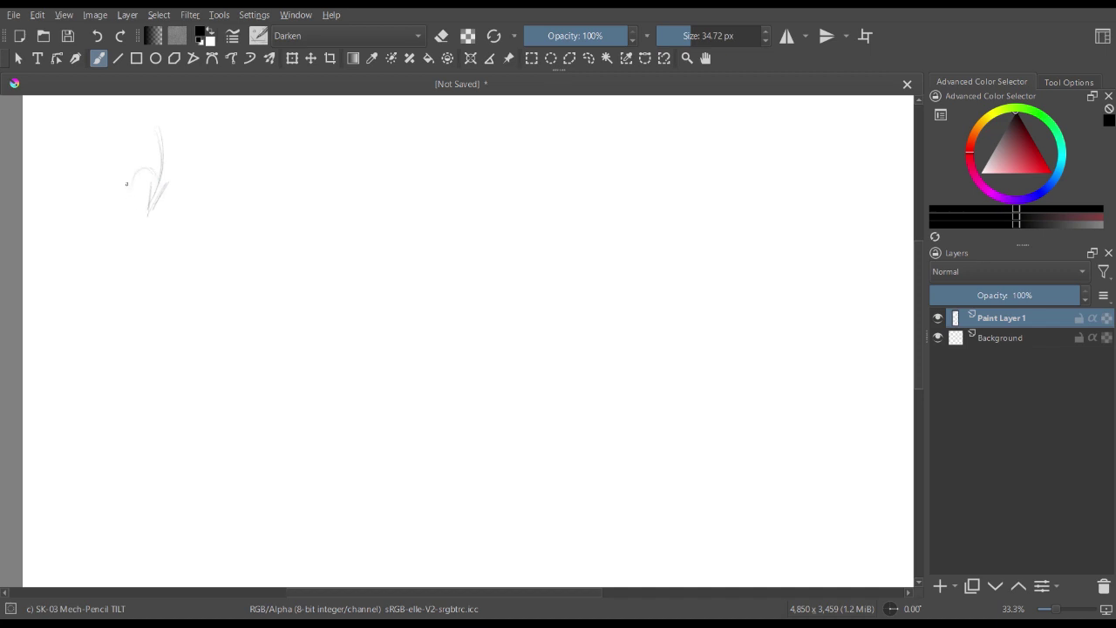
# - Sketch the heart's two lobes and the sides converging to a point below the stem
pyautogui.moveTo(144, 172)
pyautogui.mouseDown()
pyautogui.moveTo(119, 213)
pyautogui.moveTo(127, 245)
pyautogui.mouseUp()
pyautogui.moveTo(159, 175); pyautogui.dragTo(208, 162)
pyautogui.moveTo(212, 204); pyautogui.dragTo(194, 235)
pyautogui.moveTo(123, 199); pyautogui.dragTo(143, 272)
pyautogui.moveTo(213, 204); pyautogui.dragTo(141, 276)
pyautogui.moveTo(183, 218); pyautogui.dragTo(146, 277)
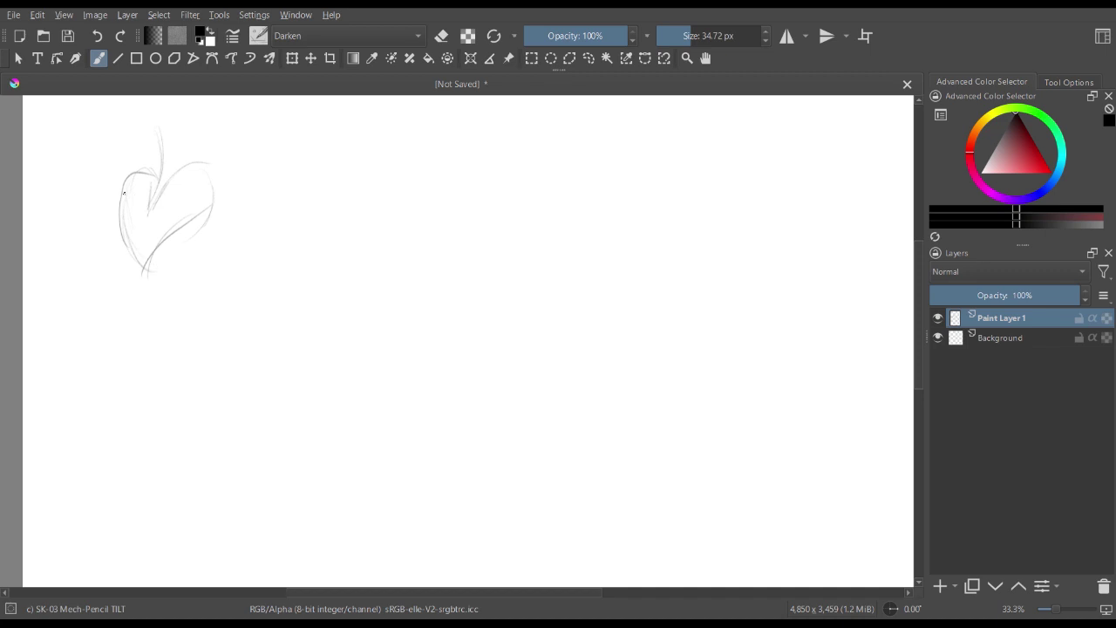
pyautogui.moveTo(206, 171)
pyautogui.mouseDown()
pyautogui.moveTo(215, 207)
pyautogui.moveTo(194, 229)
pyautogui.mouseUp()
# - Undo the heart's lobe and side strokes back to the stem and notch
pyautogui.press('-')
pyautogui.moveTo(247, 200); pyautogui.dragTo(222, 162)
pyautogui.press('+')
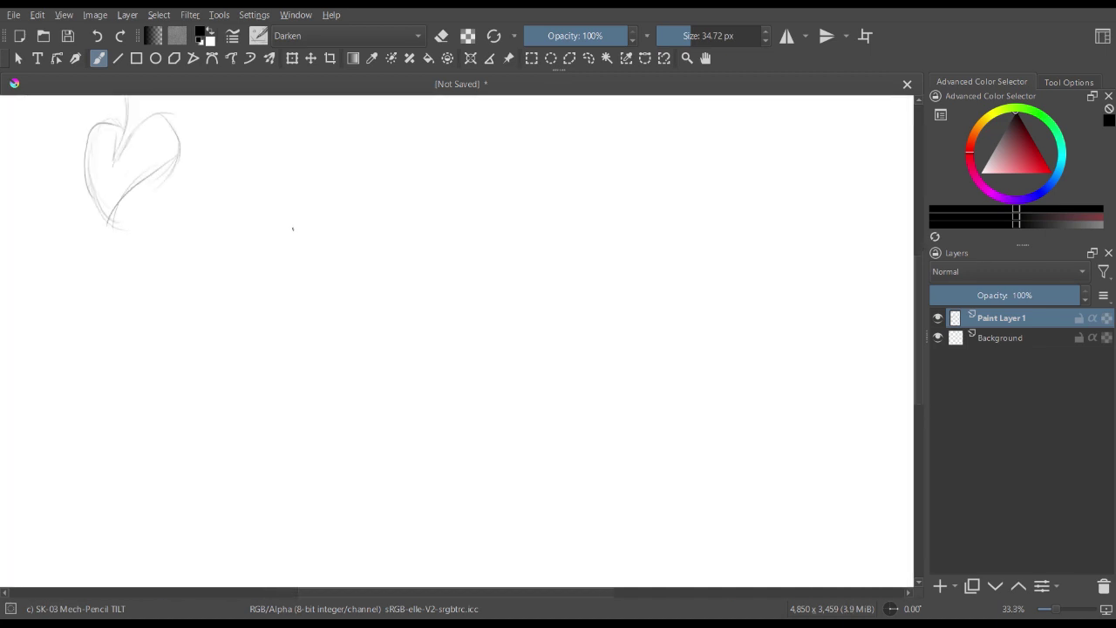
pyautogui.moveTo(291, 226); pyautogui.dragTo(367, 292)
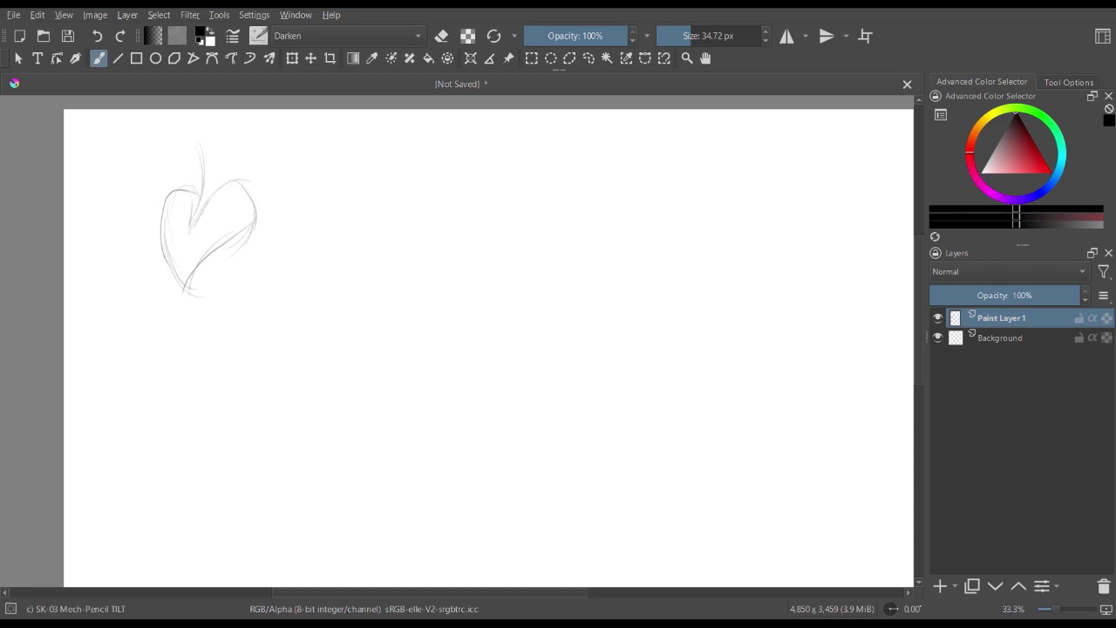
pyautogui.hotkey('ctrl', 'z')
pyautogui.hotkey('ctrl', 'z')
pyautogui.hotkey('ctrl', 'z')
pyautogui.hotkey('ctrl', 'z')
pyautogui.hotkey('ctrl', 'z')
pyautogui.hotkey('ctrl', 'z')
pyautogui.hotkey('ctrl', 'z')
pyautogui.hotkey('ctrl', 'z')
# - Sketch shorter, rounder heart lobes and sides around the existing stem and notch
pyautogui.moveTo(197, 189)
pyautogui.mouseDown()
pyautogui.moveTo(167, 206)
pyautogui.moveTo(172, 191)
pyautogui.moveTo(168, 228)
pyautogui.moveTo(167, 200)
pyautogui.moveTo(178, 253)
pyautogui.moveTo(164, 226)
pyautogui.moveTo(184, 261)
pyautogui.mouseUp()
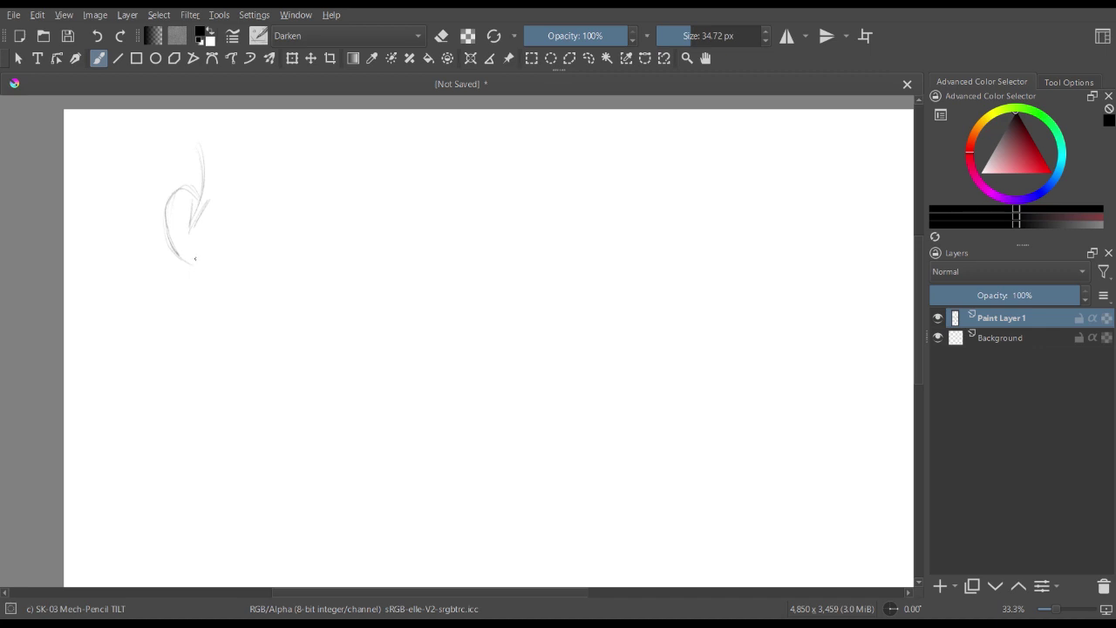
pyautogui.moveTo(243, 202); pyautogui.dragTo(195, 255)
pyautogui.moveTo(214, 205)
pyautogui.mouseDown()
pyautogui.moveTo(244, 193)
pyautogui.moveTo(171, 220)
pyautogui.moveTo(179, 253)
pyautogui.moveTo(203, 265)
pyautogui.moveTo(230, 238)
pyautogui.moveTo(210, 261)
pyautogui.mouseUp()
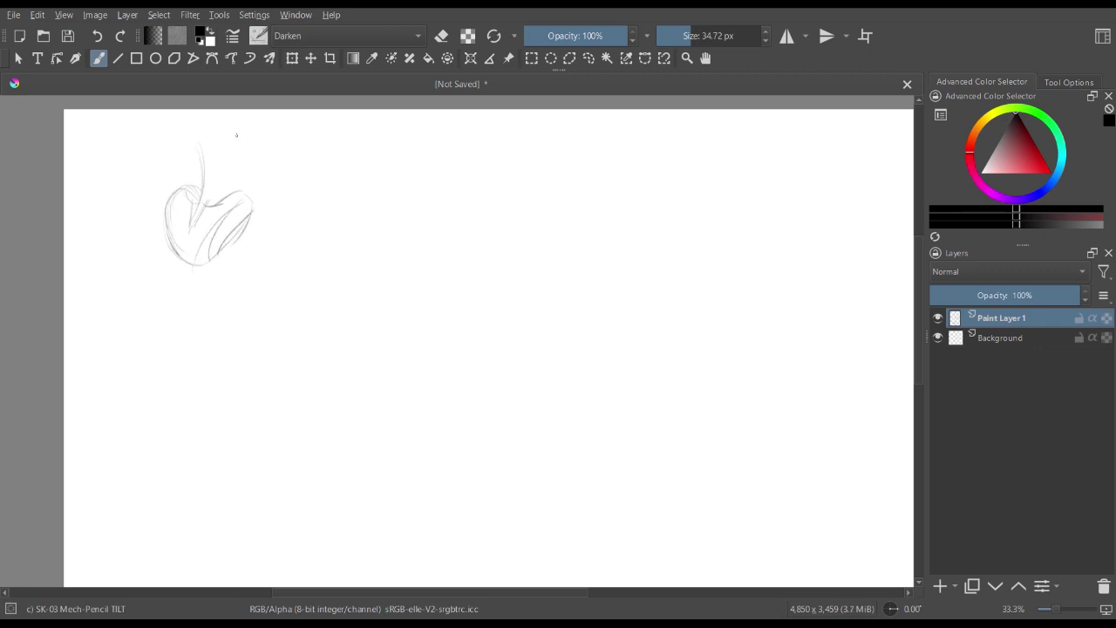
# - Clear the whole heart sketch from Paint Layer 1
pyautogui.moveTo(393, 292)
pyautogui.mouseDown()
pyautogui.moveTo(461, 276)
pyautogui.moveTo(466, 329)
pyautogui.moveTo(510, 338)
pyautogui.moveTo(603, 286)
pyautogui.mouseUp()
pyautogui.press('Delete')
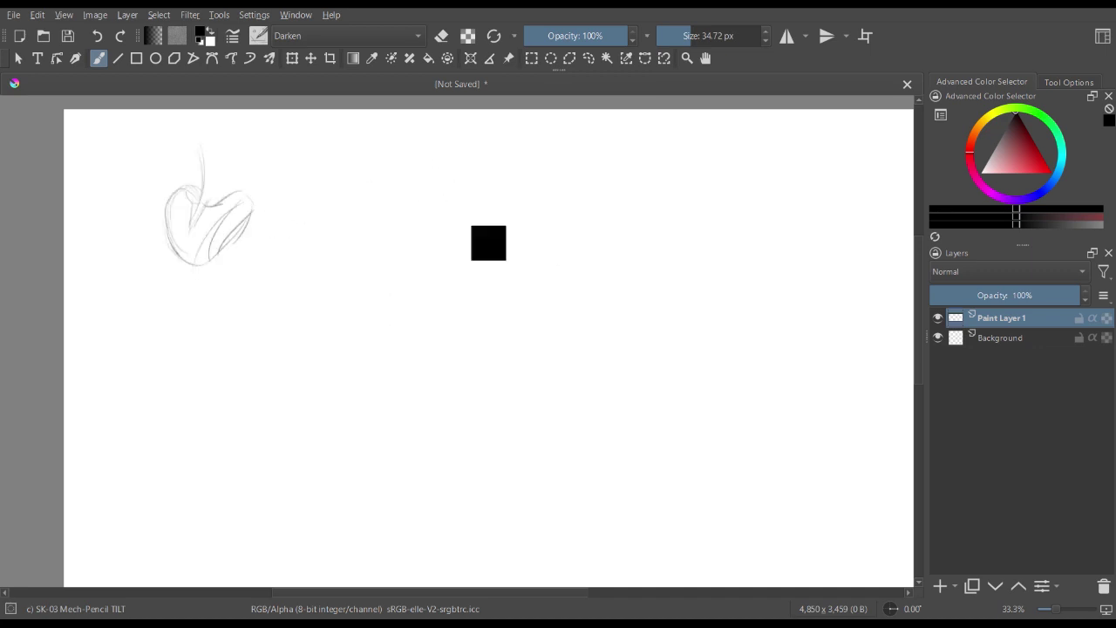
pyautogui.press('Delete')
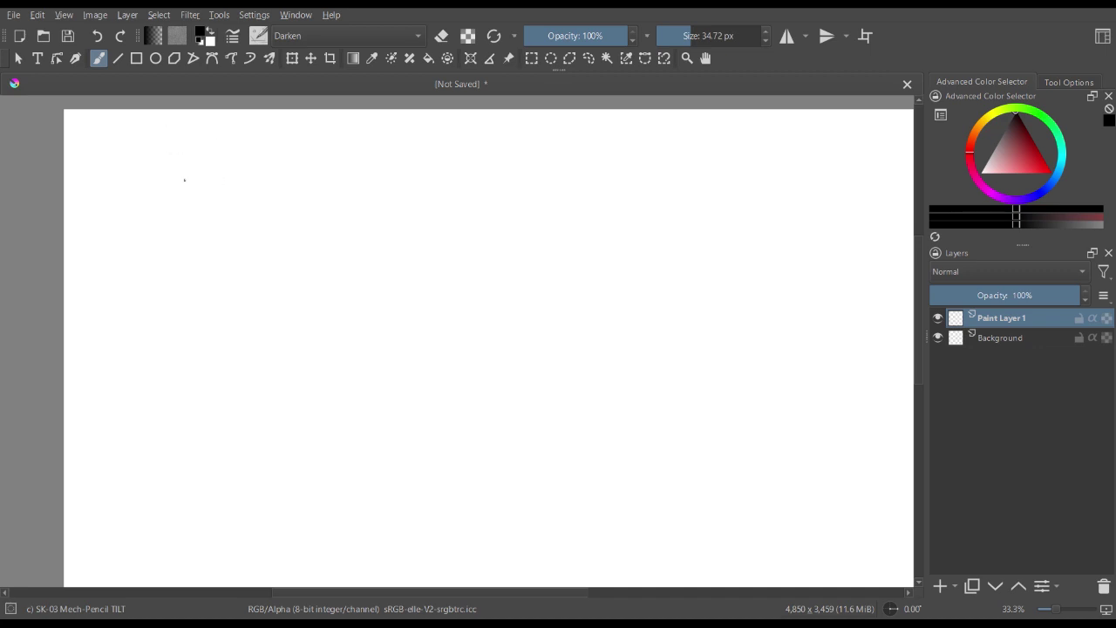
# - Sketch a new stem near the canvas's upper-left corner with two overlapping rounded lobes beneath it
pyautogui.moveTo(187, 150)
pyautogui.mouseDown()
pyautogui.moveTo(190, 184)
pyautogui.moveTo(190, 153)
pyautogui.moveTo(175, 216)
pyautogui.moveTo(193, 199)
pyautogui.moveTo(175, 192)
pyautogui.moveTo(178, 175)
pyautogui.moveTo(189, 189)
pyautogui.moveTo(174, 172)
pyautogui.moveTo(135, 236)
pyautogui.moveTo(152, 195)
pyautogui.moveTo(161, 257)
pyautogui.moveTo(140, 216)
pyautogui.moveTo(182, 234)
pyautogui.moveTo(191, 203)
pyautogui.moveTo(172, 224)
pyautogui.moveTo(197, 262)
pyautogui.mouseUp()
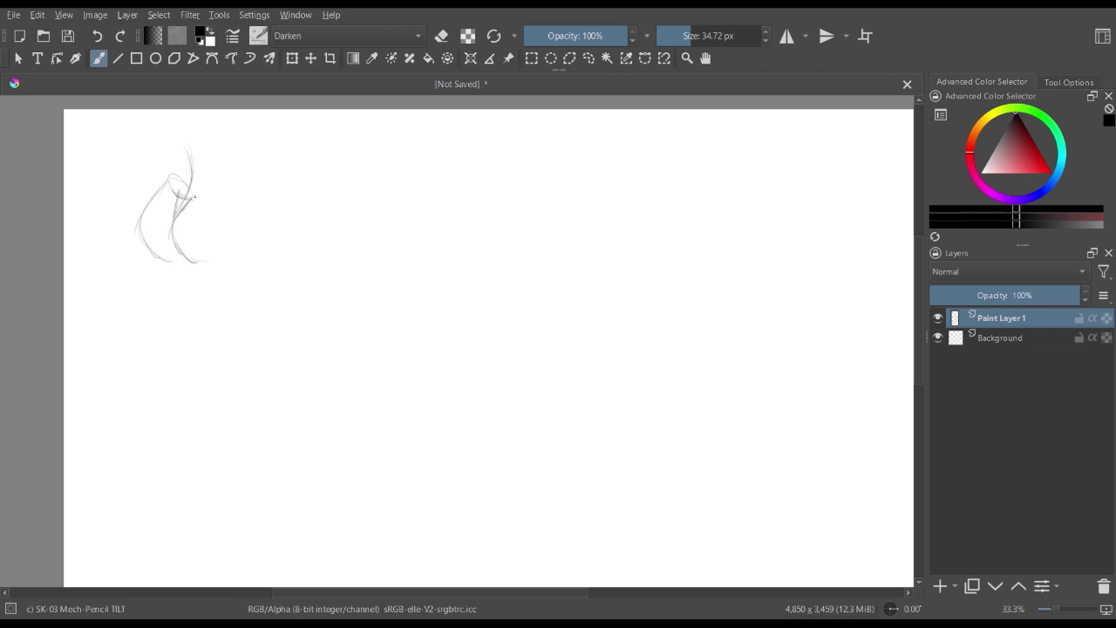
pyautogui.moveTo(190, 204)
pyautogui.mouseDown()
pyautogui.moveTo(225, 180)
pyautogui.moveTo(234, 222)
pyautogui.moveTo(186, 262)
pyautogui.mouseUp()
# - Sketch a second stemmed figure beside the first, with a wide front lobe and a narrower lobe behind it
pyautogui.moveTo(349, 140)
pyautogui.mouseDown()
pyautogui.moveTo(355, 190)
pyautogui.moveTo(350, 144)
pyautogui.moveTo(363, 206)
pyautogui.moveTo(347, 166)
pyautogui.moveTo(377, 213)
pyautogui.moveTo(345, 192)
pyautogui.moveTo(357, 211)
pyautogui.moveTo(333, 196)
pyautogui.moveTo(346, 203)
pyautogui.moveTo(324, 203)
pyautogui.moveTo(320, 234)
pyautogui.mouseUp()
pyautogui.moveTo(370, 208)
pyautogui.mouseDown()
pyautogui.moveTo(408, 225)
pyautogui.moveTo(383, 256)
pyautogui.moveTo(378, 238)
pyautogui.moveTo(361, 282)
pyautogui.mouseUp()
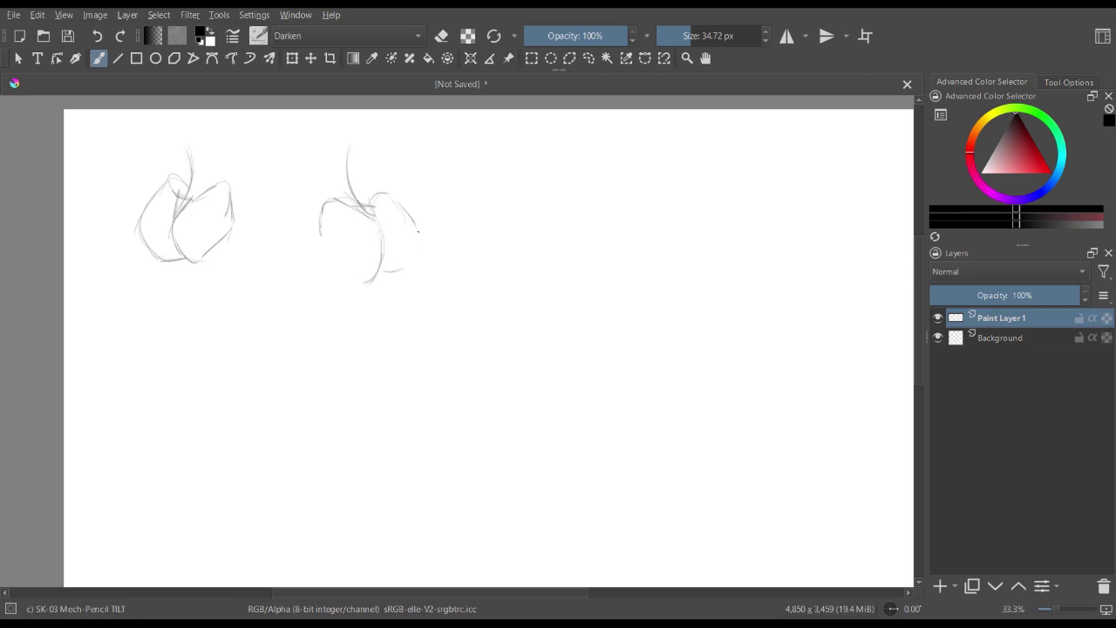
pyautogui.moveTo(418, 231); pyautogui.dragTo(385, 273)
pyautogui.moveTo(317, 230)
pyautogui.mouseDown()
pyautogui.moveTo(327, 269)
pyautogui.moveTo(366, 281)
pyautogui.mouseUp()
pyautogui.moveTo(402, 210)
pyautogui.mouseDown()
pyautogui.moveTo(421, 246)
pyautogui.moveTo(397, 278)
pyautogui.moveTo(384, 272)
pyautogui.mouseUp()
# - Sketch a third figure beside the second, with a flat elliptical top and straight sides converging to a point
pyautogui.moveTo(514, 196)
pyautogui.mouseDown()
pyautogui.moveTo(549, 216)
pyautogui.moveTo(501, 193)
pyautogui.moveTo(559, 220)
pyautogui.moveTo(580, 214)
pyautogui.moveTo(516, 194)
pyautogui.moveTo(521, 212)
pyautogui.moveTo(569, 220)
pyautogui.moveTo(508, 197)
pyautogui.moveTo(502, 225)
pyautogui.mouseUp()
pyautogui.moveTo(498, 229)
pyautogui.mouseDown()
pyautogui.moveTo(542, 283)
pyautogui.moveTo(584, 245)
pyautogui.moveTo(582, 215)
pyautogui.moveTo(588, 255)
pyautogui.moveTo(588, 239)
pyautogui.moveTo(536, 289)
pyautogui.mouseUp()
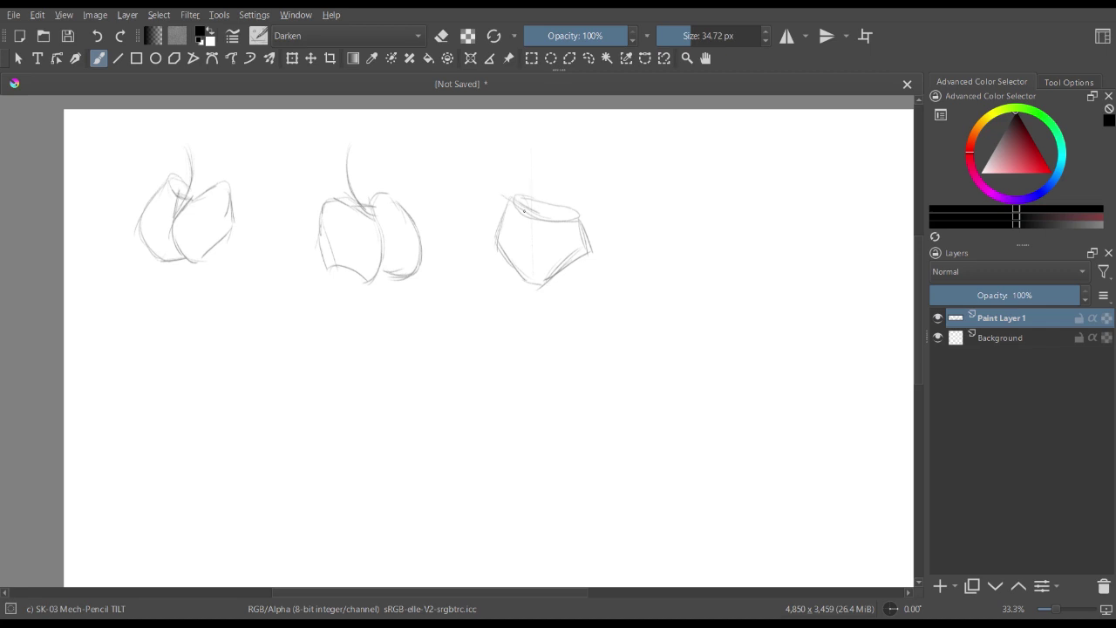
# - Enlarge the eraser to 300 px and erase the elliptical top and upper edges of the third figure
pyautogui.press('e')
pyautogui.press(']')
pyautogui.press(']')
pyautogui.press(']')
pyautogui.press(']')
pyautogui.press(']')
pyautogui.press(']')
pyautogui.press(']')
pyautogui.press(']')
pyautogui.press(']')
pyautogui.press(']')
pyautogui.press(']')
pyautogui.press(']')
pyautogui.press(']')
pyautogui.press(']')
pyautogui.press(']')
pyautogui.press(']')
pyautogui.press(']')
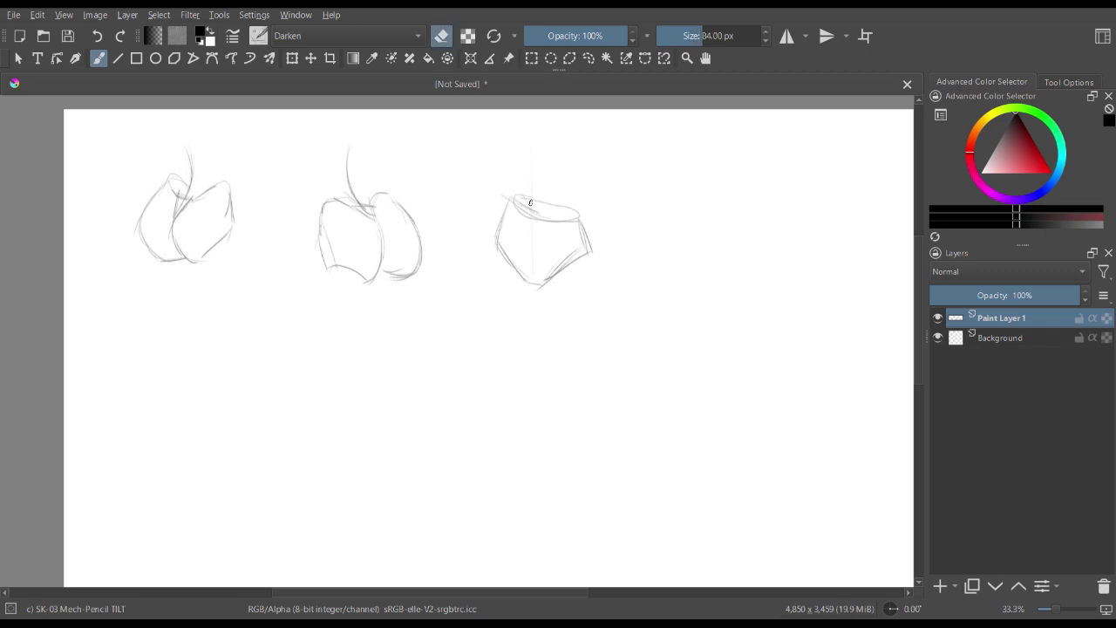
pyautogui.press(']')
pyautogui.press(']')
pyautogui.press(']')
pyautogui.press(']')
pyautogui.press(']')
pyautogui.press(']')
pyautogui.press(']')
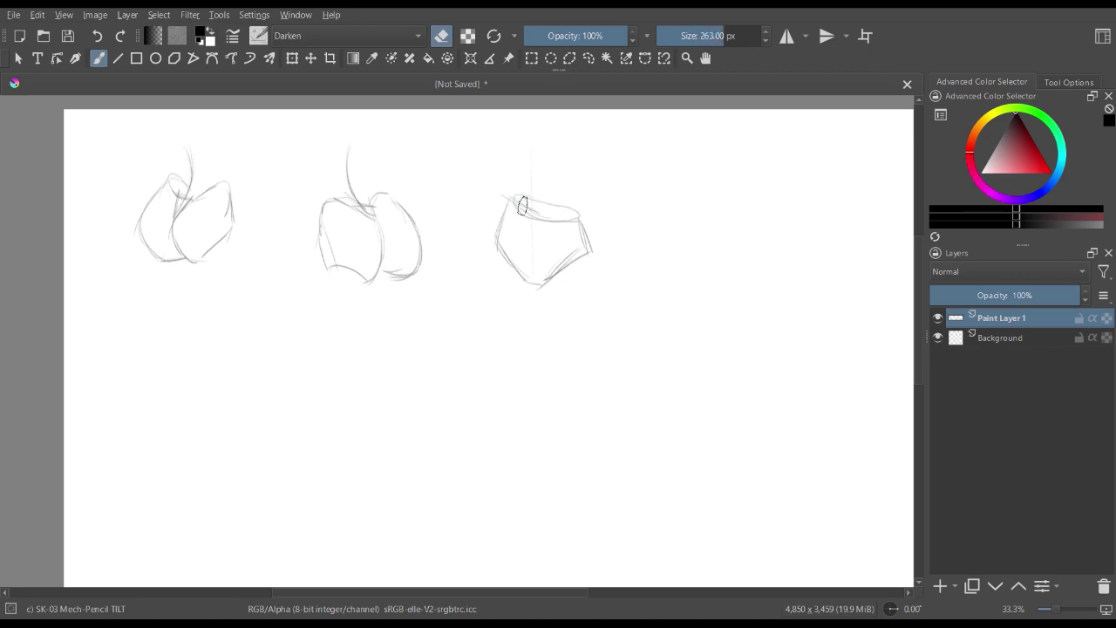
pyautogui.moveTo(562, 231)
pyautogui.mouseDown()
pyautogui.moveTo(545, 214)
pyautogui.moveTo(570, 206)
pyautogui.moveTo(563, 203)
pyautogui.mouseUp()
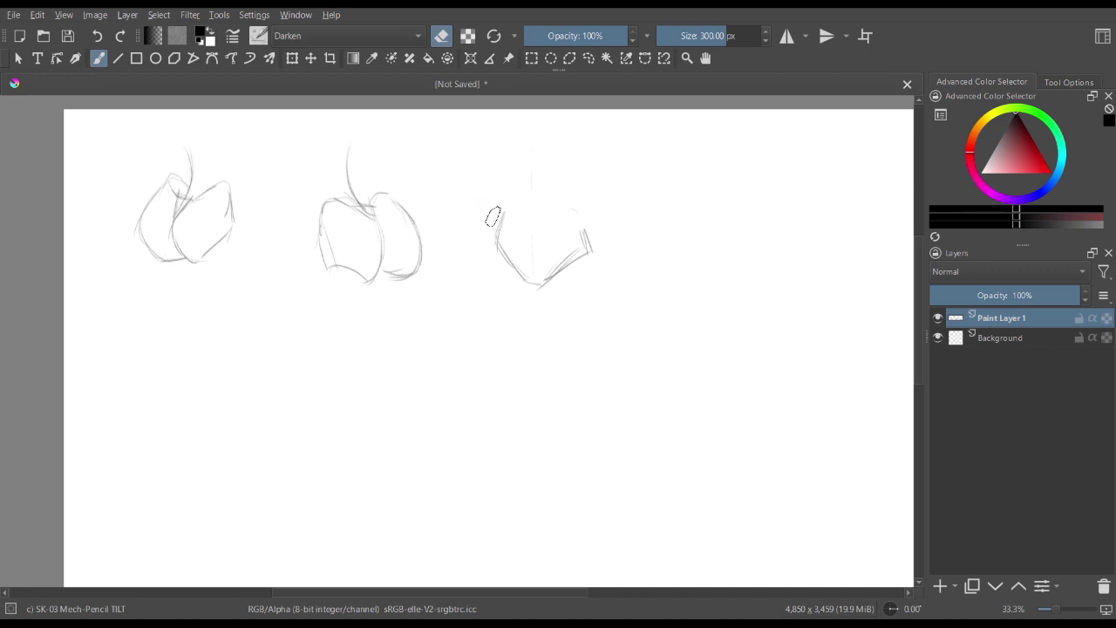
# - Return to painting, redraw the third figure's top as two heart lobes with an inner V band, and add short leg stubs
pyautogui.press('e')
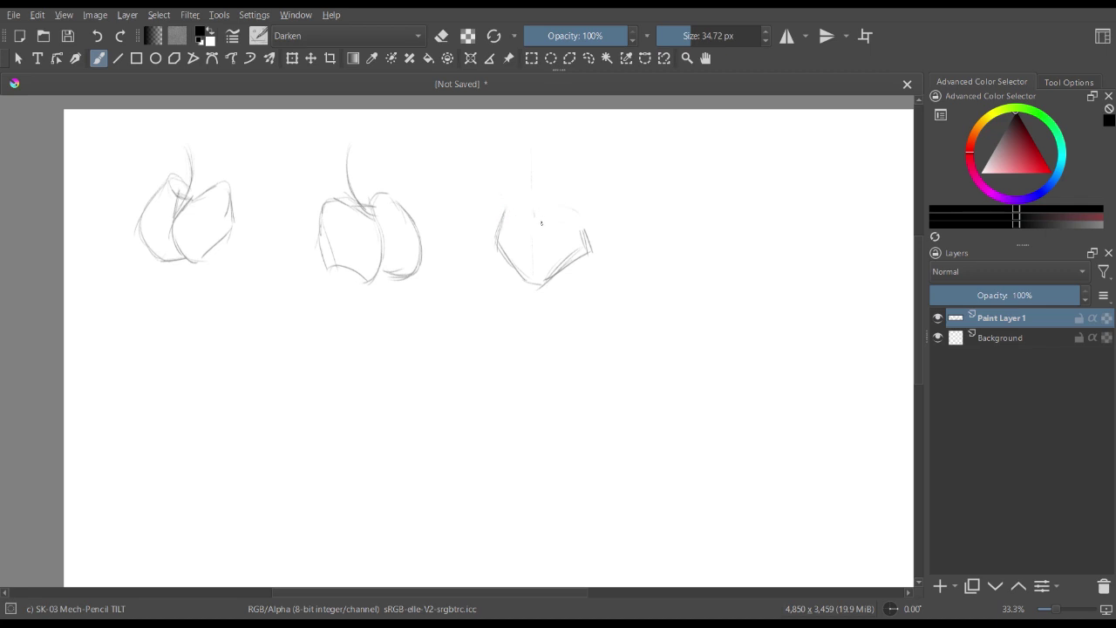
pyautogui.moveTo(542, 223)
pyautogui.mouseDown()
pyautogui.moveTo(511, 200)
pyautogui.moveTo(499, 241)
pyautogui.moveTo(567, 207)
pyautogui.moveTo(588, 234)
pyautogui.moveTo(537, 279)
pyautogui.mouseUp()
pyautogui.moveTo(505, 211)
pyautogui.mouseDown()
pyautogui.moveTo(538, 258)
pyautogui.moveTo(593, 225)
pyautogui.mouseUp()
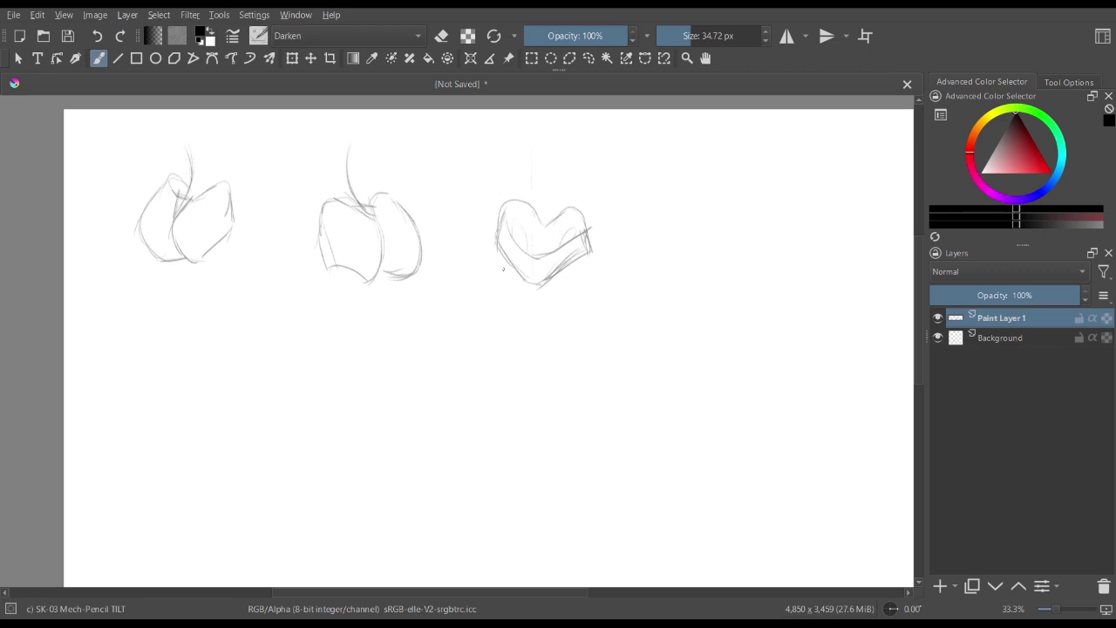
pyautogui.moveTo(575, 267); pyautogui.dragTo(583, 277)
pyautogui.moveTo(579, 282); pyautogui.dragTo(587, 280)
# - Sketch a fourth figure to the right with a curved stem, two upright lobes and a rounded base
pyautogui.moveTo(706, 170); pyautogui.dragTo(711, 256)
pyautogui.moveTo(659, 213)
pyautogui.mouseDown()
pyautogui.moveTo(703, 243)
pyautogui.moveTo(677, 213)
pyautogui.moveTo(658, 215)
pyautogui.moveTo(667, 241)
pyautogui.moveTo(661, 213)
pyautogui.moveTo(694, 238)
pyautogui.moveTo(688, 227)
pyautogui.moveTo(725, 275)
pyautogui.mouseUp()
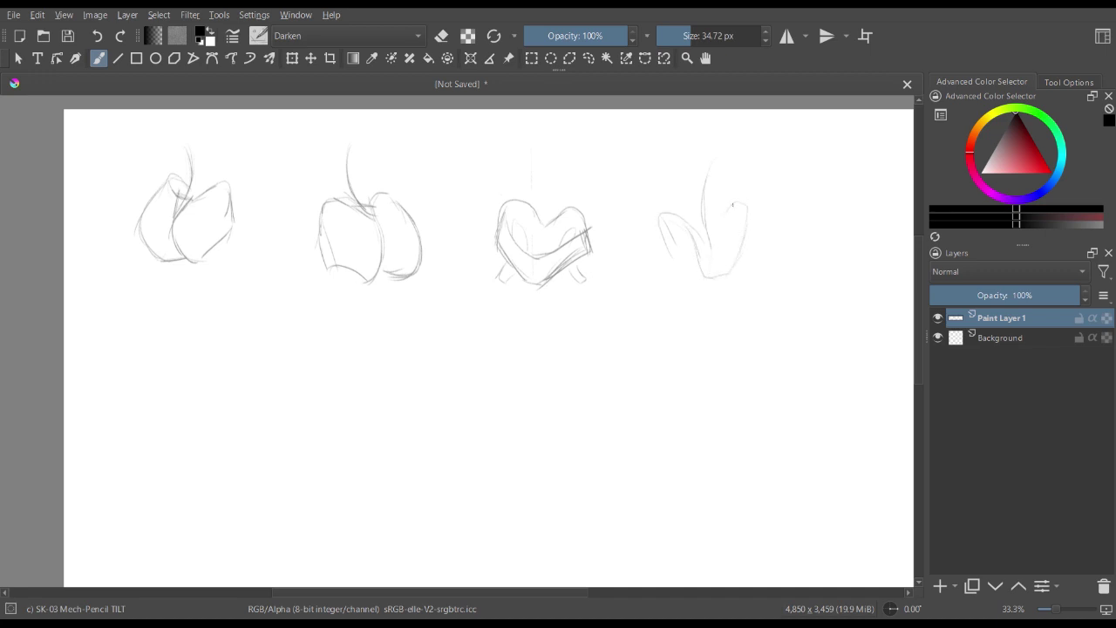
pyautogui.moveTo(732, 205)
pyautogui.mouseDown()
pyautogui.moveTo(705, 227)
pyautogui.moveTo(754, 237)
pyautogui.moveTo(736, 276)
pyautogui.mouseUp()
pyautogui.moveTo(656, 221); pyautogui.dragTo(687, 268)
pyautogui.moveTo(662, 225)
pyautogui.mouseDown()
pyautogui.moveTo(670, 258)
pyautogui.moveTo(663, 239)
pyautogui.moveTo(678, 234)
pyautogui.moveTo(678, 263)
pyautogui.moveTo(702, 288)
pyautogui.moveTo(742, 271)
pyautogui.moveTo(708, 283)
pyautogui.moveTo(734, 277)
pyautogui.mouseUp()
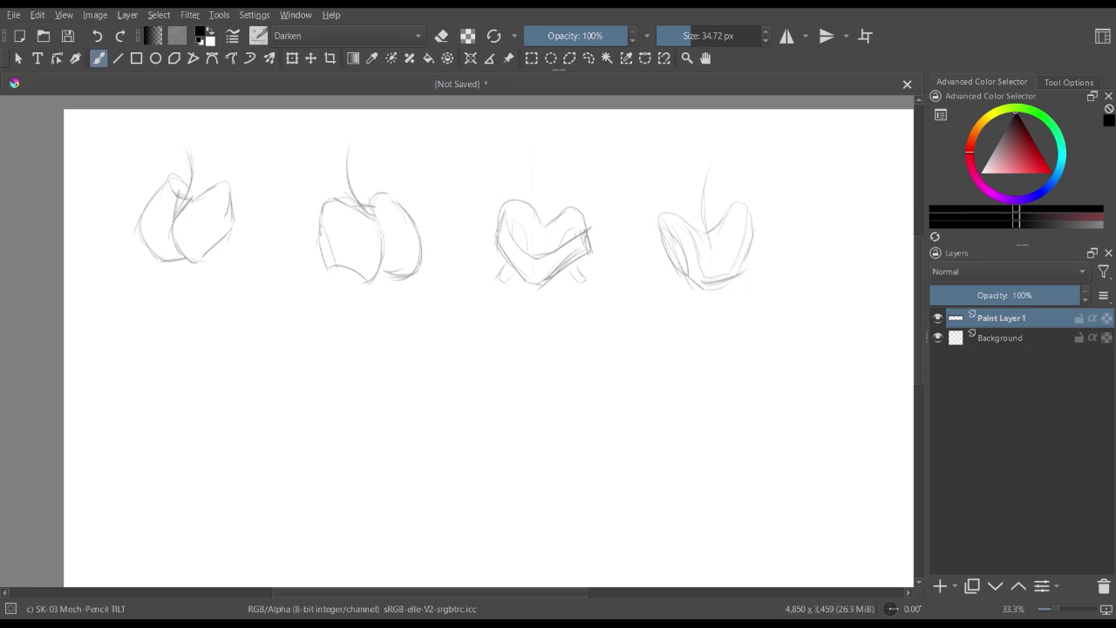
# - Start a fifth figure right of the fourth, switching to the Pencil-2 brush for its long upright side strokes
pyautogui.moveTo(569, 282); pyautogui.dragTo(551, 253)
pyautogui.press('-')
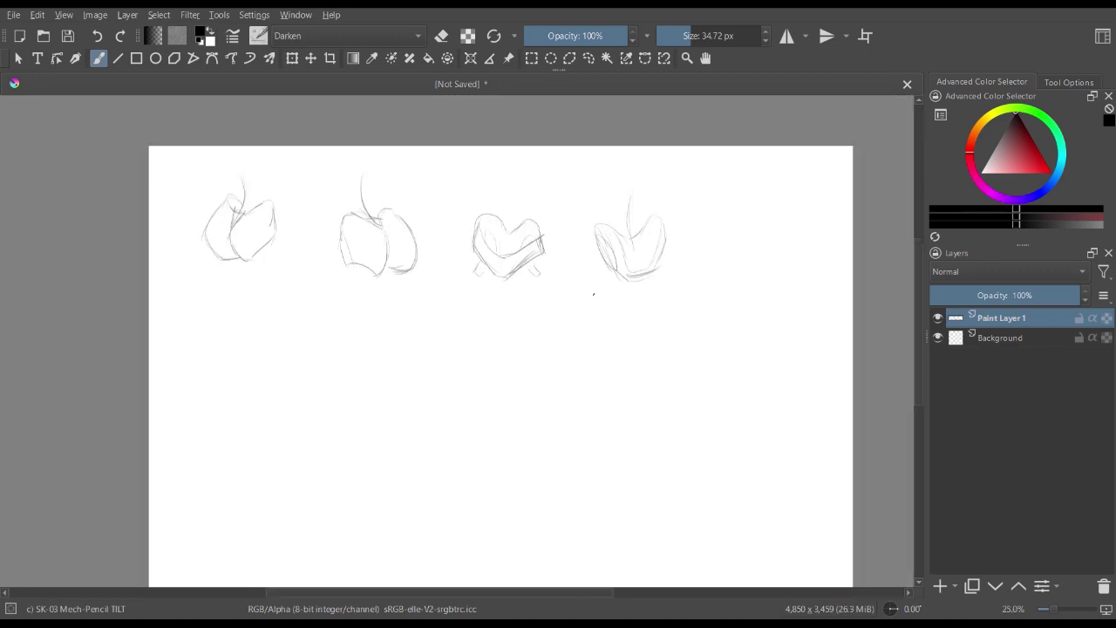
pyautogui.press('+')
pyautogui.moveTo(779, 245); pyautogui.dragTo(492, 279)
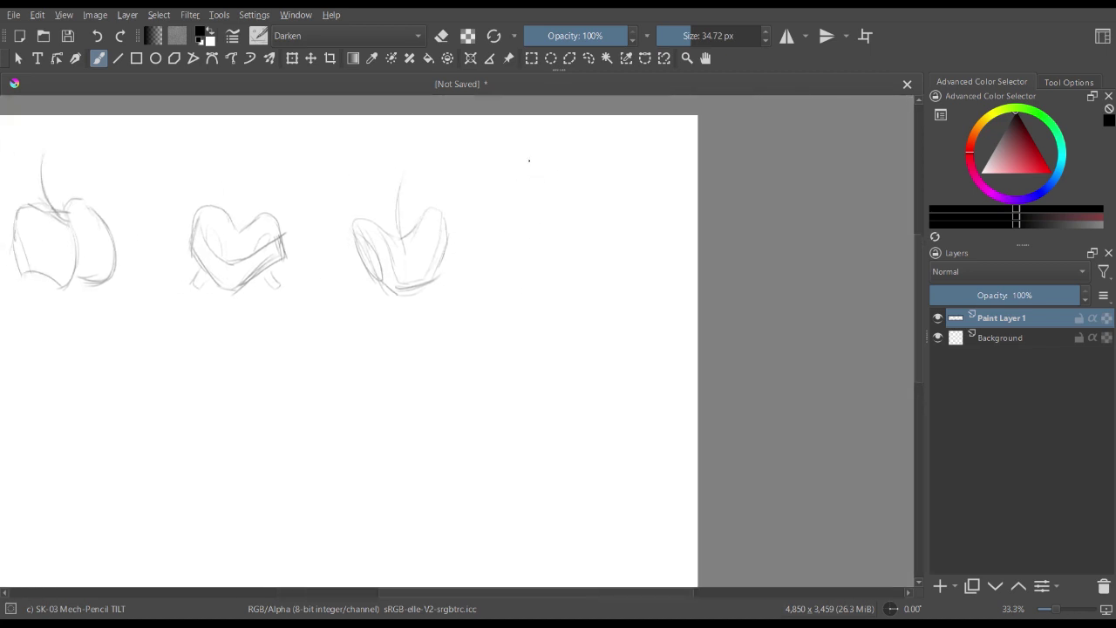
pyautogui.moveTo(533, 211); pyautogui.dragTo(533, 230)
pyautogui.moveTo(529, 200); pyautogui.dragTo(542, 260)
pyautogui.press('/')
pyautogui.moveTo(539, 162); pyautogui.dragTo(530, 234)
pyautogui.moveTo(528, 195); pyautogui.dragTo(546, 272)
# - Complete the fifth figure with a diamond-shaped lower block tapering to a point below its upper block
pyautogui.moveTo(528, 214)
pyautogui.mouseDown()
pyautogui.moveTo(545, 267)
pyautogui.moveTo(554, 206)
pyautogui.mouseUp()
pyautogui.moveTo(535, 233)
pyautogui.mouseDown()
pyautogui.moveTo(559, 198)
pyautogui.moveTo(572, 205)
pyautogui.moveTo(525, 247)
pyautogui.moveTo(546, 294)
pyautogui.moveTo(561, 258)
pyautogui.moveTo(602, 251)
pyautogui.mouseUp()
pyautogui.moveTo(572, 208)
pyautogui.mouseDown()
pyautogui.moveTo(598, 258)
pyautogui.moveTo(564, 242)
pyautogui.moveTo(572, 176)
pyautogui.moveTo(532, 164)
pyautogui.moveTo(531, 151)
pyautogui.moveTo(519, 177)
pyautogui.moveTo(529, 222)
pyautogui.moveTo(577, 170)
pyautogui.moveTo(571, 218)
pyautogui.mouseUp()
pyautogui.moveTo(575, 208); pyautogui.dragTo(605, 255)
pyautogui.moveTo(598, 253); pyautogui.dragTo(538, 292)
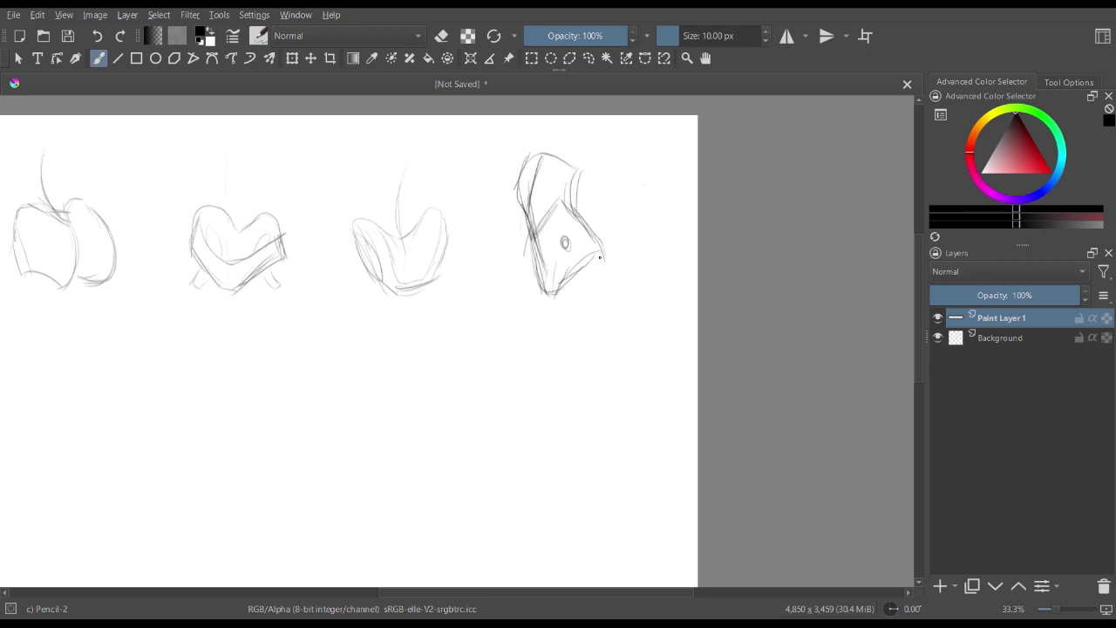
# - Sketch a stemmed figure with two lobes and a tapered base below the first figure, starting a second row
pyautogui.moveTo(353, 328)
pyautogui.mouseDown()
pyautogui.moveTo(553, 259)
pyautogui.moveTo(577, 291)
pyautogui.moveTo(638, 241)
pyautogui.mouseUp()
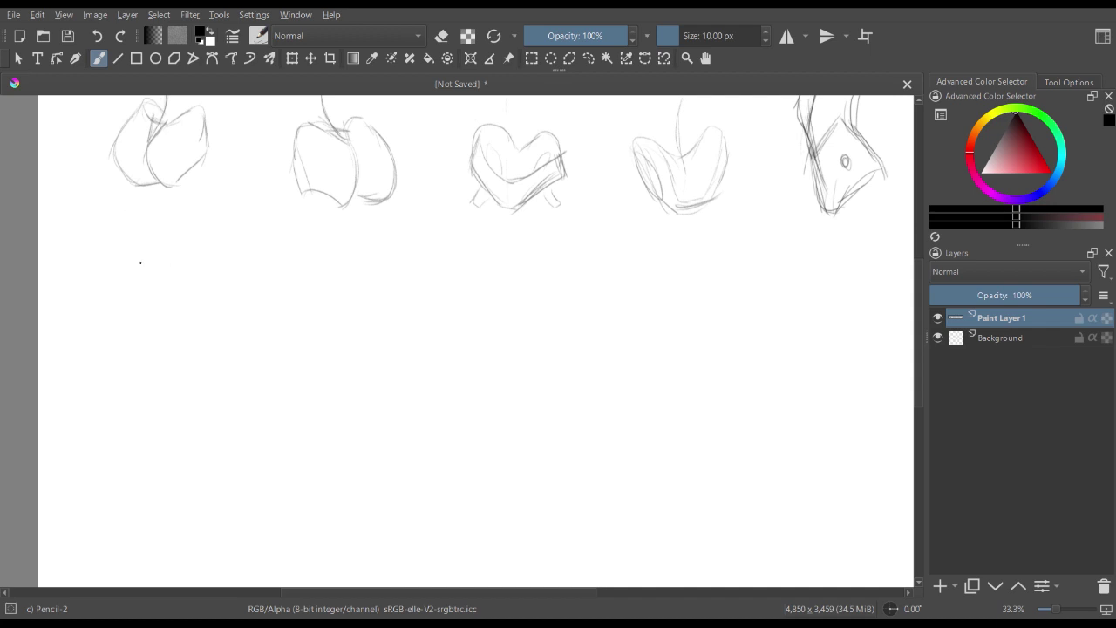
pyautogui.moveTo(200, 228); pyautogui.dragTo(188, 307)
pyautogui.moveTo(146, 271)
pyautogui.mouseDown()
pyautogui.moveTo(210, 289)
pyautogui.moveTo(173, 300)
pyautogui.moveTo(161, 276)
pyautogui.mouseUp()
pyautogui.moveTo(193, 336)
pyautogui.mouseDown()
pyautogui.moveTo(213, 301)
pyautogui.moveTo(202, 336)
pyautogui.mouseUp()
pyautogui.moveTo(225, 300); pyautogui.dragTo(202, 337)
pyautogui.moveTo(164, 276)
pyautogui.mouseDown()
pyautogui.moveTo(148, 253)
pyautogui.moveTo(132, 296)
pyautogui.moveTo(129, 275)
pyautogui.moveTo(129, 304)
pyautogui.moveTo(143, 294)
pyautogui.moveTo(132, 301)
pyautogui.moveTo(133, 279)
pyautogui.moveTo(154, 261)
pyautogui.moveTo(145, 292)
pyautogui.moveTo(203, 345)
pyautogui.mouseUp()
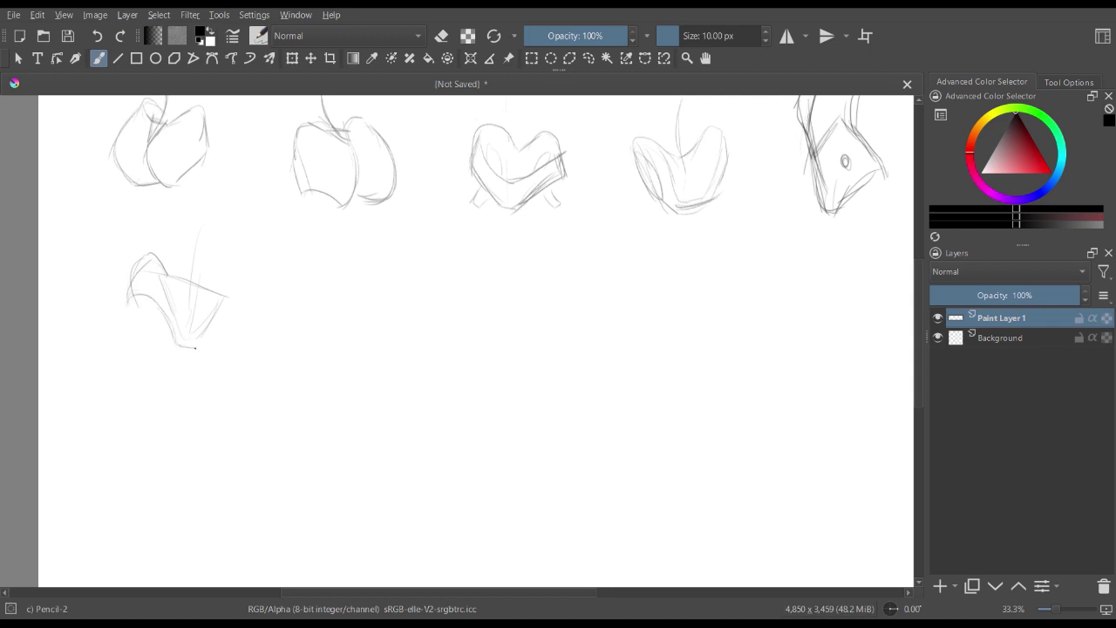
pyautogui.moveTo(237, 283)
pyautogui.mouseDown()
pyautogui.moveTo(228, 320)
pyautogui.moveTo(199, 351)
pyautogui.mouseUp()
# - Enlarge the eraser to 84 px and erase the first figure of the second row
pyautogui.press('e')
pyautogui.press(']')
pyautogui.press(']')
pyautogui.press(']')
pyautogui.press(']')
pyautogui.press(']')
pyautogui.press(']')
pyautogui.press(']')
pyautogui.press(']')
pyautogui.press(']')
pyautogui.press(']')
pyautogui.press(']')
pyautogui.press(']')
pyautogui.press(']')
pyautogui.press(']')
pyautogui.press(']')
pyautogui.press(']')
pyautogui.press(']')
pyautogui.press(']')
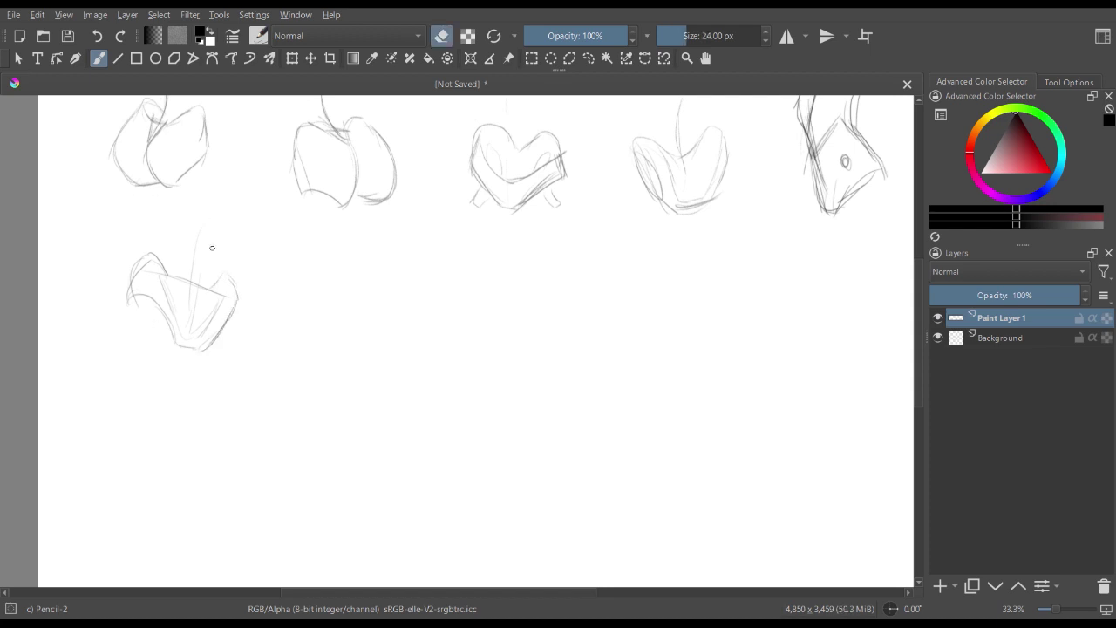
pyautogui.press(']')
pyautogui.press(']')
pyautogui.press(']')
pyautogui.press(']')
pyautogui.press(']')
pyautogui.moveTo(155, 248)
pyautogui.mouseDown()
pyautogui.moveTo(201, 231)
pyautogui.moveTo(210, 264)
pyautogui.moveTo(245, 281)
pyautogui.moveTo(202, 333)
pyautogui.moveTo(186, 304)
pyautogui.moveTo(177, 332)
pyautogui.moveTo(193, 296)
pyautogui.moveTo(210, 317)
pyautogui.moveTo(207, 280)
pyautogui.moveTo(227, 293)
pyautogui.moveTo(215, 338)
pyautogui.moveTo(164, 290)
pyautogui.mouseUp()
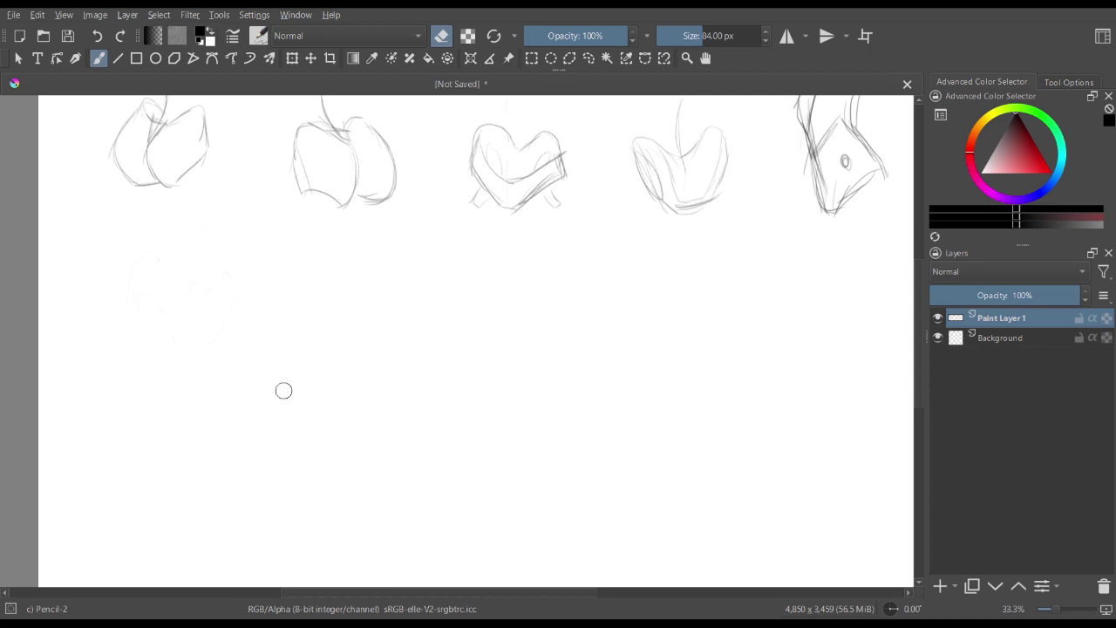
# - Return to painting with the brush at 29.14 px and draw a curved center line crossed by sloping strokes below the first figure
pyautogui.press('e')
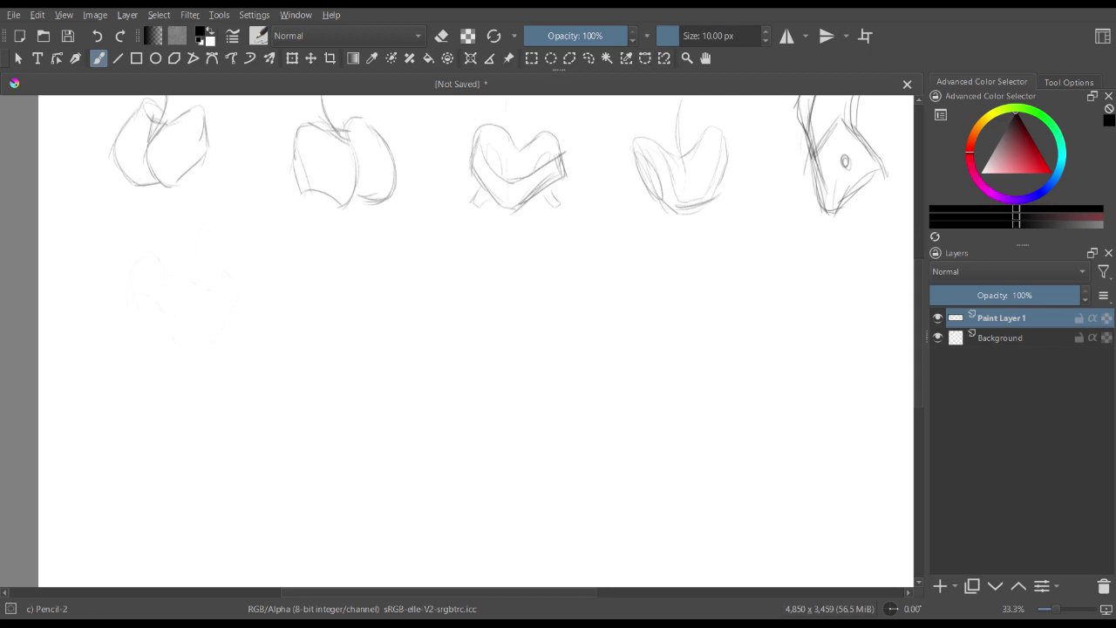
pyautogui.moveTo(681, 36); pyautogui.dragTo(689, 36)
pyautogui.moveTo(177, 227)
pyautogui.mouseDown()
pyautogui.moveTo(194, 283)
pyautogui.moveTo(192, 268)
pyautogui.moveTo(167, 307)
pyautogui.moveTo(188, 310)
pyautogui.moveTo(154, 294)
pyautogui.mouseUp()
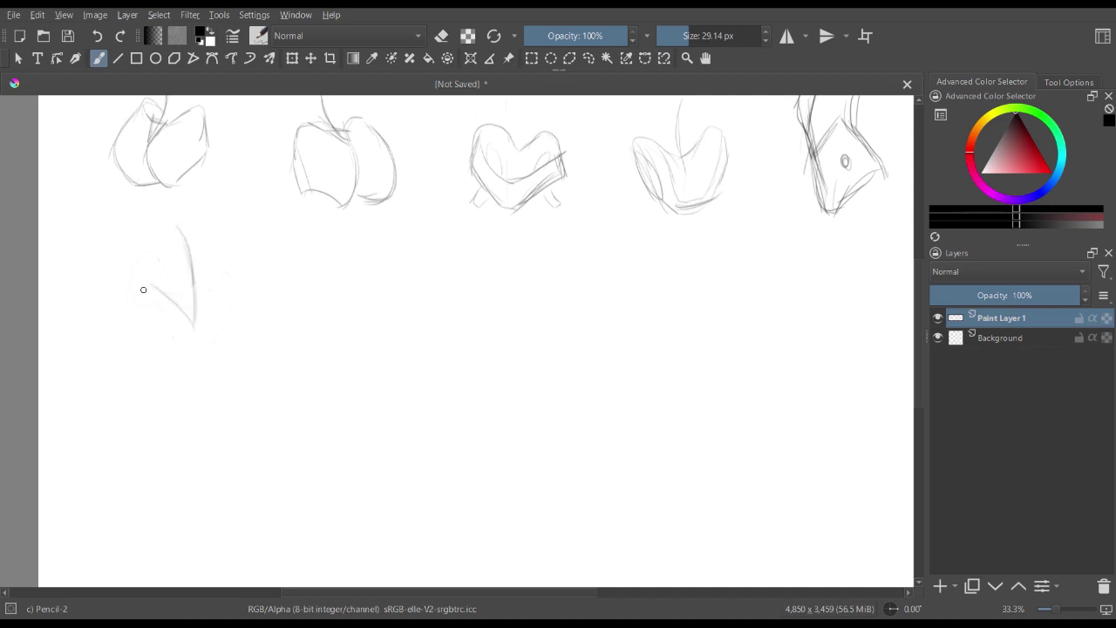
pyautogui.moveTo(126, 332)
pyautogui.mouseDown()
pyautogui.moveTo(177, 298)
pyautogui.moveTo(206, 297)
pyautogui.moveTo(236, 316)
pyautogui.mouseUp()
pyautogui.moveTo(166, 298); pyautogui.dragTo(186, 357)
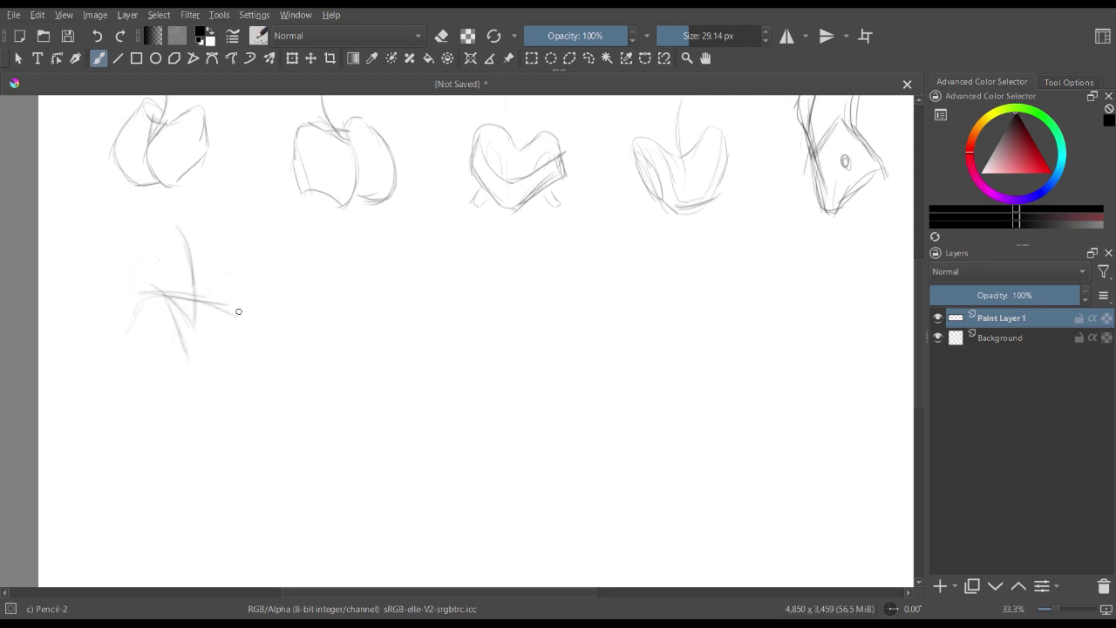
# - Add tapered sides down to a narrow base and a rounded upper block to the second row's first figure
pyautogui.moveTo(236, 312)
pyautogui.mouseDown()
pyautogui.moveTo(219, 357)
pyautogui.moveTo(192, 373)
pyautogui.mouseUp()
pyautogui.moveTo(172, 326); pyautogui.dragTo(189, 374)
pyautogui.moveTo(236, 321); pyautogui.dragTo(193, 379)
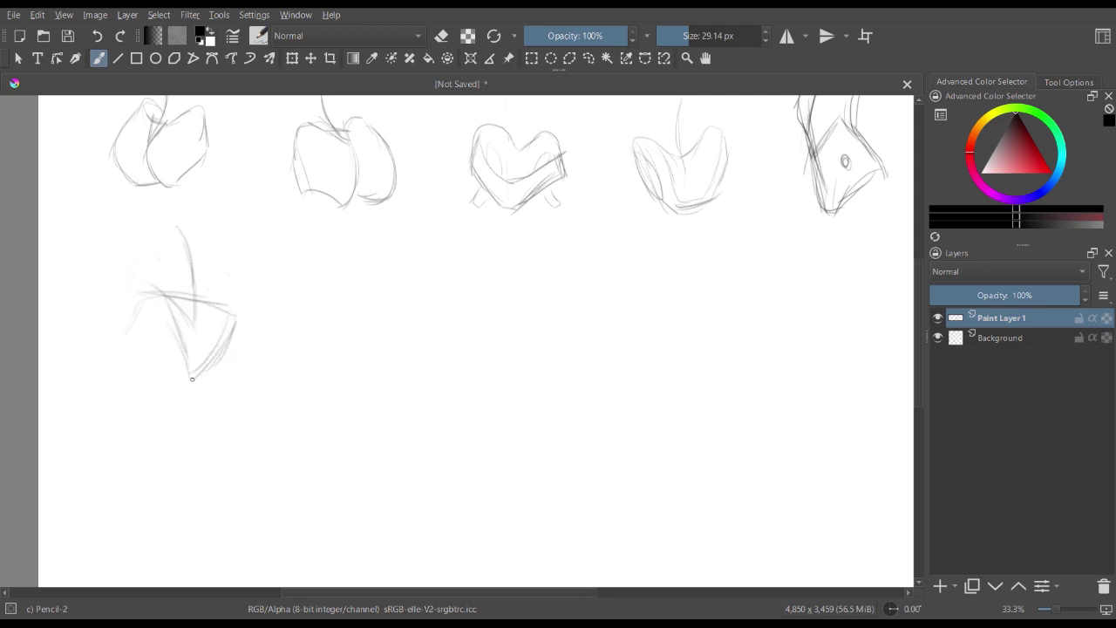
pyautogui.moveTo(157, 294)
pyautogui.mouseDown()
pyautogui.moveTo(137, 308)
pyautogui.moveTo(175, 353)
pyautogui.mouseUp()
pyautogui.moveTo(129, 306)
pyautogui.mouseDown()
pyautogui.moveTo(191, 384)
pyautogui.moveTo(206, 383)
pyautogui.moveTo(240, 307)
pyautogui.mouseUp()
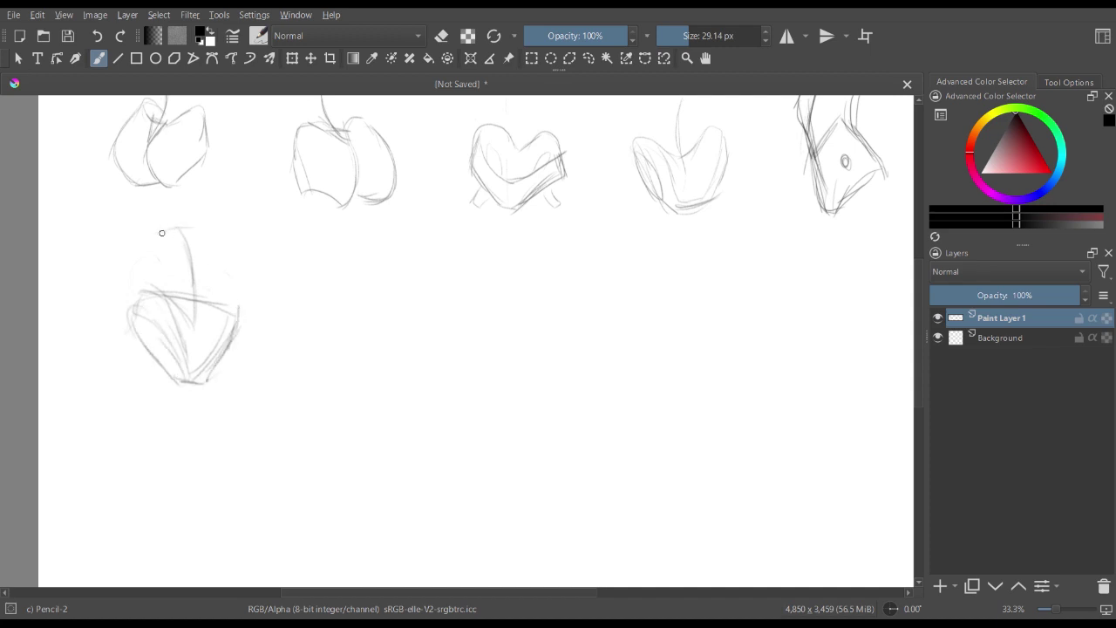
pyautogui.moveTo(150, 237)
pyautogui.mouseDown()
pyautogui.moveTo(146, 281)
pyautogui.moveTo(231, 270)
pyautogui.moveTo(246, 333)
pyautogui.mouseUp()
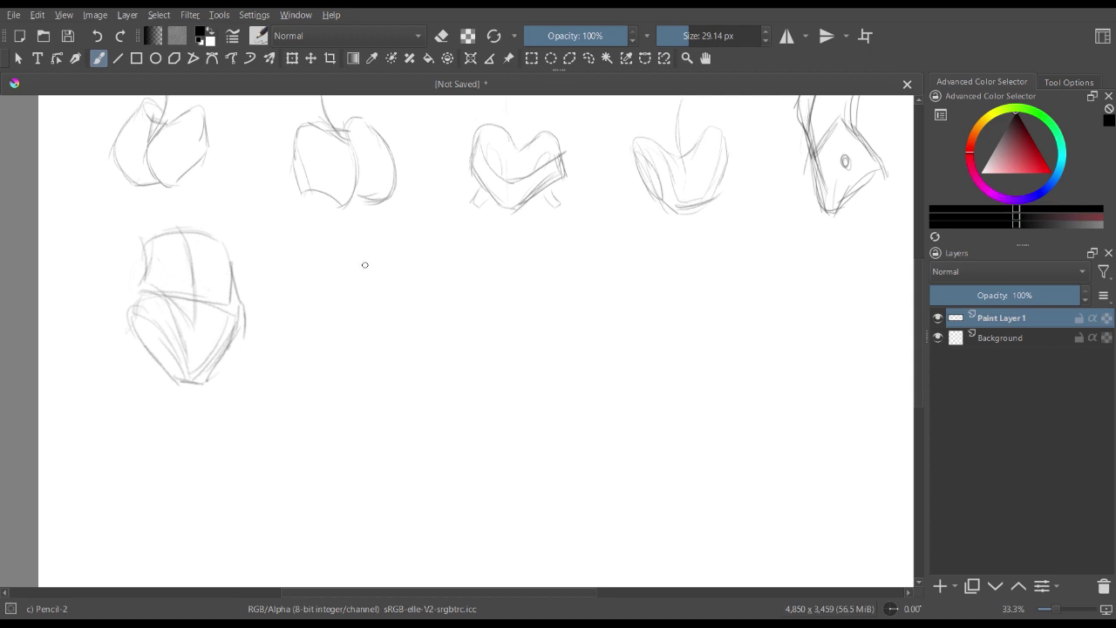
# - Sketch a front-facing heart with a long center line, joined lobes and a flat base beside the second row's first figure
pyautogui.moveTo(363, 241); pyautogui.dragTo(370, 383)
pyautogui.moveTo(359, 353)
pyautogui.mouseDown()
pyautogui.moveTo(314, 313)
pyautogui.moveTo(315, 349)
pyautogui.moveTo(364, 408)
pyautogui.mouseUp()
pyautogui.moveTo(400, 325)
pyautogui.mouseDown()
pyautogui.moveTo(386, 349)
pyautogui.moveTo(421, 338)
pyautogui.moveTo(404, 380)
pyautogui.moveTo(355, 403)
pyautogui.mouseUp()
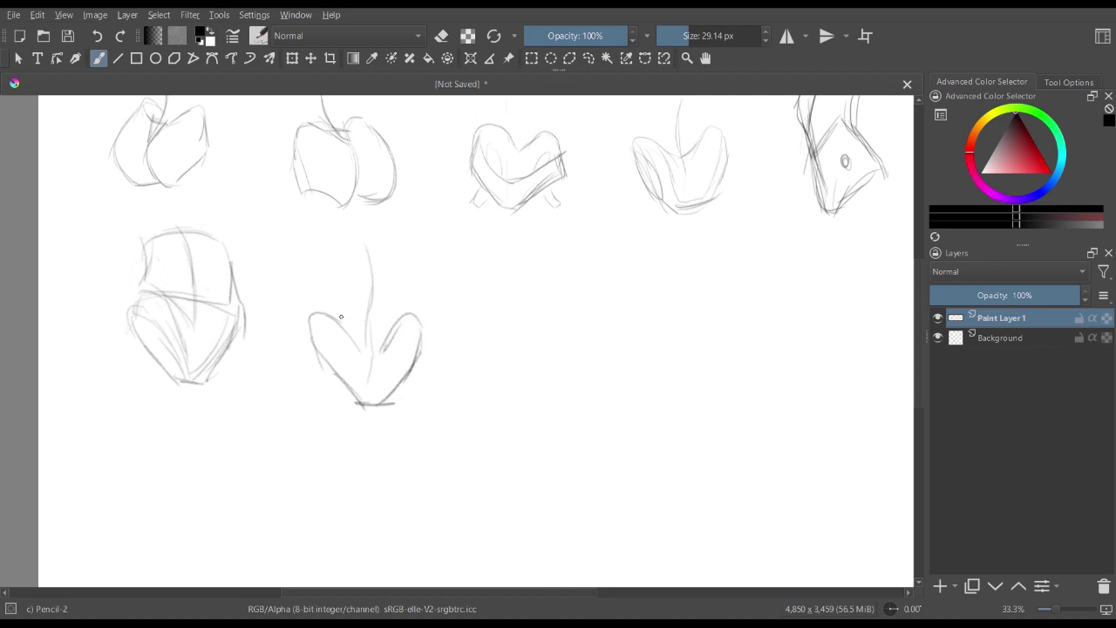
pyautogui.moveTo(341, 316)
pyautogui.mouseDown()
pyautogui.moveTo(361, 342)
pyautogui.moveTo(396, 336)
pyautogui.mouseUp()
# - Add leg stubs on both sides of the front-facing heart and a line across its lower half
pyautogui.moveTo(320, 371)
pyautogui.mouseDown()
pyautogui.moveTo(315, 400)
pyautogui.moveTo(300, 403)
pyautogui.mouseUp()
pyautogui.moveTo(301, 403); pyautogui.dragTo(333, 388)
pyautogui.moveTo(402, 390); pyautogui.dragTo(421, 395)
pyautogui.moveTo(417, 375)
pyautogui.mouseDown()
pyautogui.moveTo(433, 387)
pyautogui.moveTo(419, 403)
pyautogui.mouseUp()
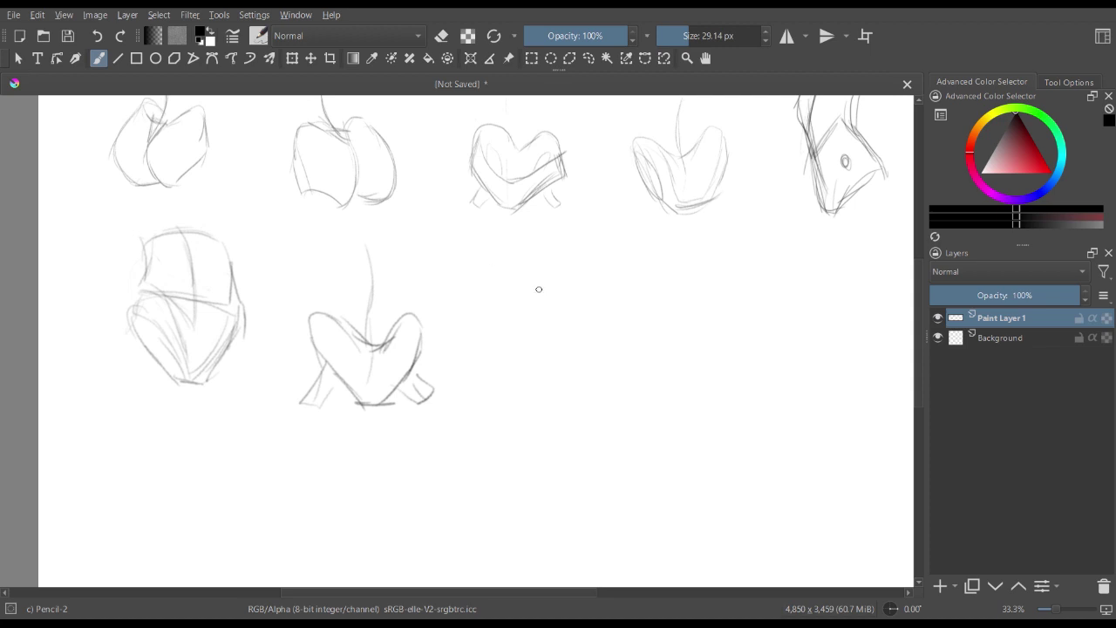
pyautogui.moveTo(316, 408); pyautogui.dragTo(337, 381)
pyautogui.moveTo(388, 372); pyautogui.dragTo(416, 368)
# - Sketch a tilted heart figure with a curved stem, uneven lobes and two leg stubs as the second row's third figure
pyautogui.moveTo(541, 233)
pyautogui.mouseDown()
pyautogui.moveTo(511, 303)
pyautogui.moveTo(550, 295)
pyautogui.moveTo(525, 285)
pyautogui.moveTo(548, 371)
pyautogui.mouseUp()
pyautogui.moveTo(534, 338)
pyautogui.mouseDown()
pyautogui.moveTo(515, 333)
pyautogui.moveTo(535, 389)
pyautogui.moveTo(575, 392)
pyautogui.moveTo(589, 311)
pyautogui.moveTo(605, 352)
pyautogui.moveTo(587, 389)
pyautogui.mouseUp()
pyautogui.moveTo(584, 312)
pyautogui.mouseDown()
pyautogui.moveTo(568, 355)
pyautogui.moveTo(526, 345)
pyautogui.moveTo(532, 388)
pyautogui.moveTo(553, 401)
pyautogui.moveTo(580, 393)
pyautogui.moveTo(516, 413)
pyautogui.mouseUp()
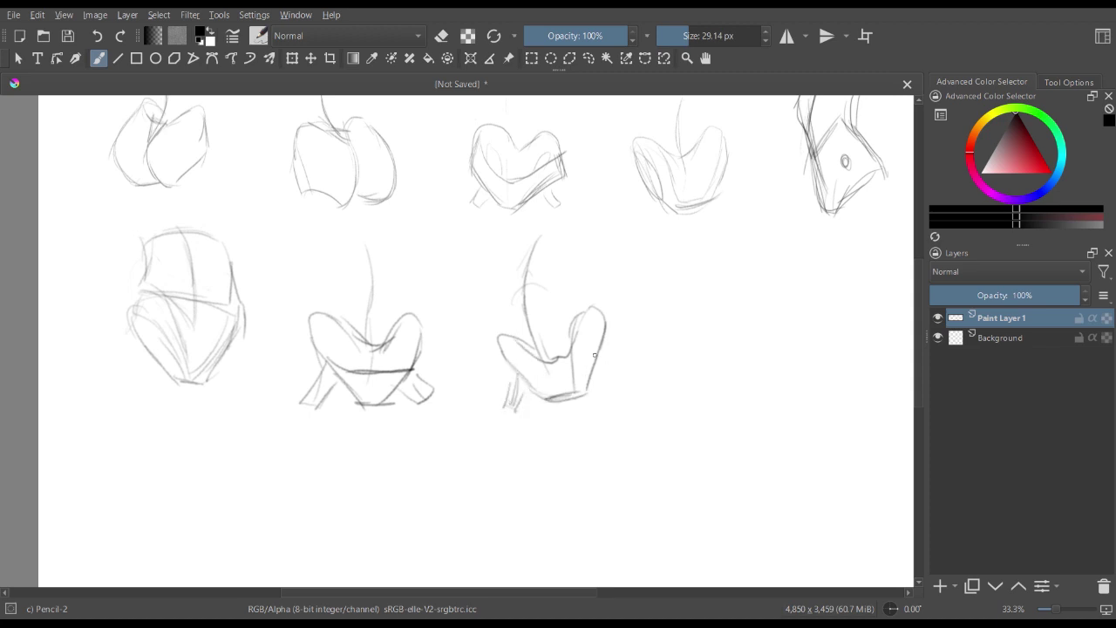
pyautogui.moveTo(595, 355)
pyautogui.mouseDown()
pyautogui.moveTo(622, 386)
pyautogui.moveTo(613, 388)
pyautogui.mouseUp()
# - Sketch a turned two-lobed figure with a curved stem and overlapping sides at the end of the second row
pyautogui.moveTo(718, 255); pyautogui.dragTo(720, 291)
pyautogui.moveTo(754, 233)
pyautogui.mouseDown()
pyautogui.moveTo(751, 268)
pyautogui.moveTo(748, 259)
pyautogui.moveTo(723, 293)
pyautogui.moveTo(722, 321)
pyautogui.mouseUp()
pyautogui.moveTo(731, 267)
pyautogui.mouseDown()
pyautogui.moveTo(706, 348)
pyautogui.moveTo(773, 289)
pyautogui.mouseUp()
pyautogui.moveTo(693, 316)
pyautogui.mouseDown()
pyautogui.moveTo(779, 285)
pyautogui.moveTo(704, 285)
pyautogui.moveTo(691, 350)
pyautogui.mouseUp()
pyautogui.moveTo(736, 296)
pyautogui.mouseDown()
pyautogui.moveTo(792, 286)
pyautogui.moveTo(797, 312)
pyautogui.moveTo(722, 312)
pyautogui.moveTo(749, 293)
pyautogui.moveTo(761, 334)
pyautogui.moveTo(742, 356)
pyautogui.mouseUp()
pyautogui.moveTo(696, 290); pyautogui.dragTo(680, 341)
pyautogui.moveTo(720, 311); pyautogui.dragTo(712, 365)
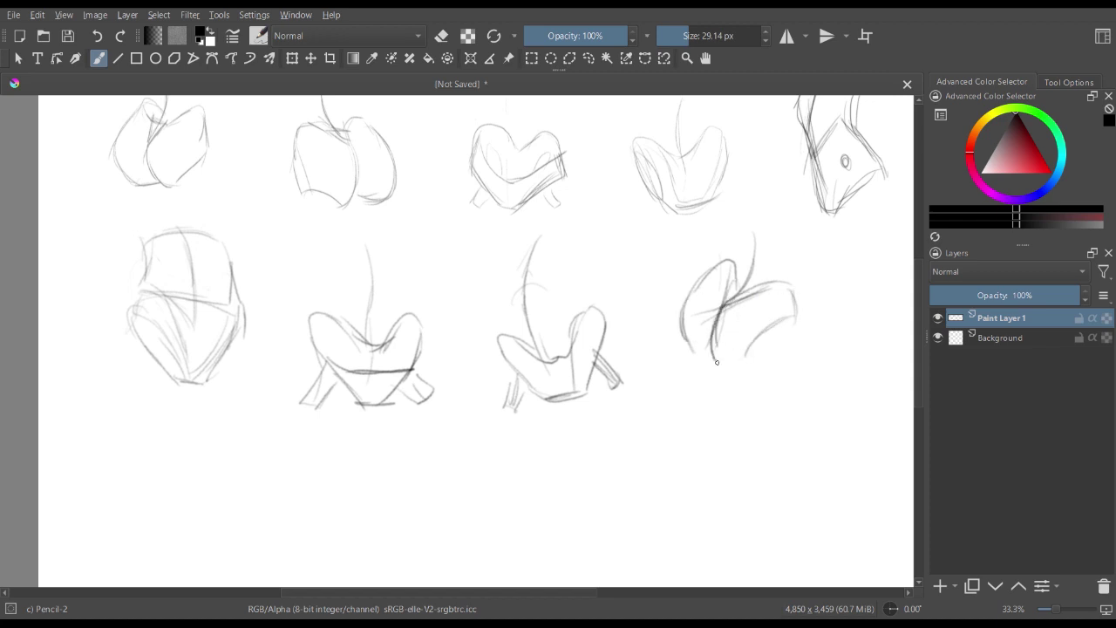
pyautogui.moveTo(682, 330)
pyautogui.mouseDown()
pyautogui.moveTo(735, 377)
pyautogui.moveTo(790, 289)
pyautogui.mouseUp()
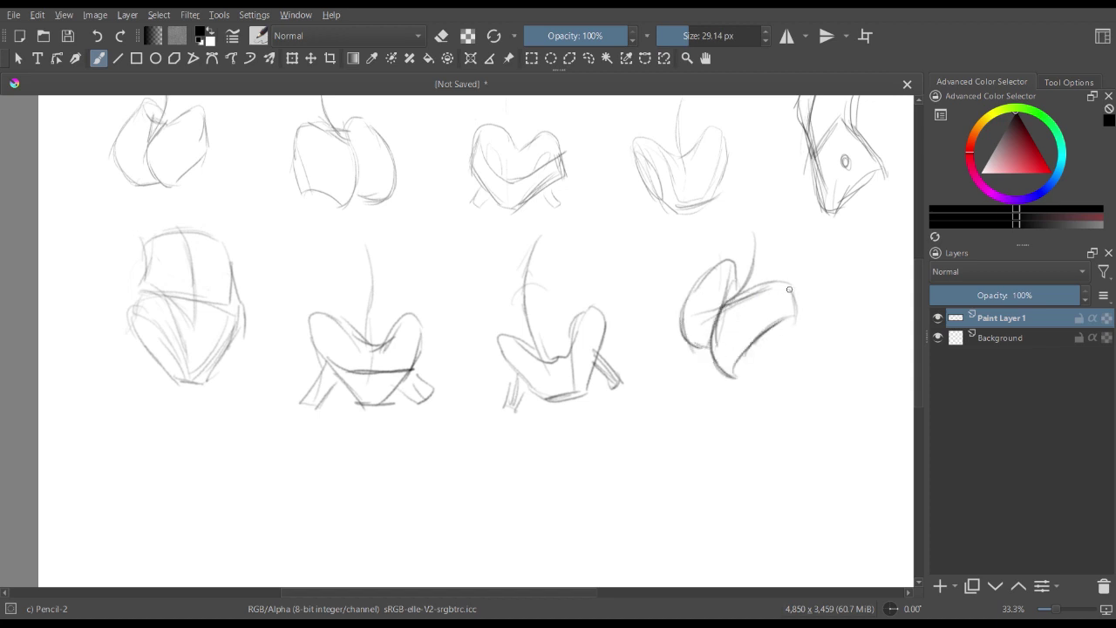
# - Start a third row below the first column with a long vertical center line crossed by two diagonals
pyautogui.hotkey('ctrl', '-')
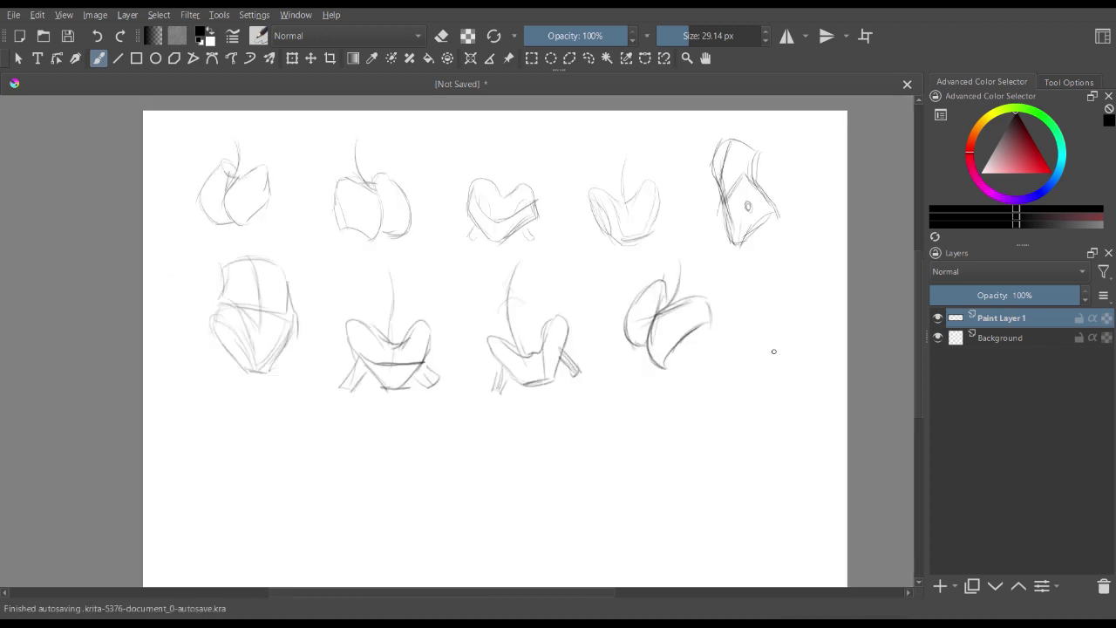
pyautogui.moveTo(766, 387); pyautogui.dragTo(854, 288)
pyautogui.hotkey('ctrl', '+')
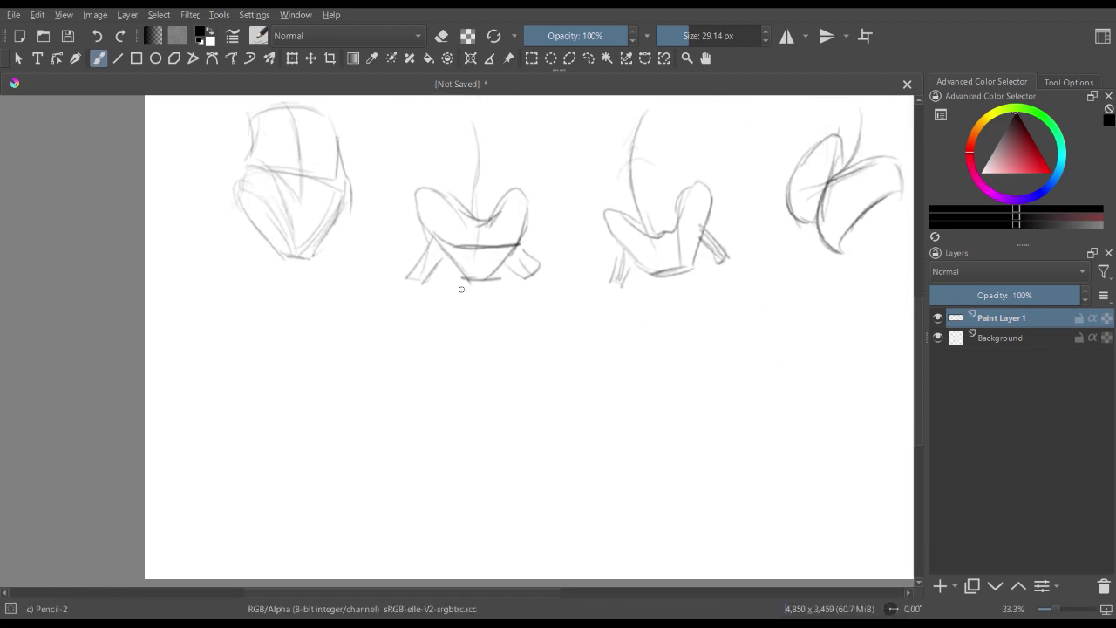
pyautogui.moveTo(266, 307); pyautogui.dragTo(265, 530)
pyautogui.moveTo(235, 370); pyautogui.dragTo(305, 471)
pyautogui.moveTo(317, 344); pyautogui.dragTo(235, 443)
pyautogui.moveTo(301, 365); pyautogui.dragTo(224, 456)
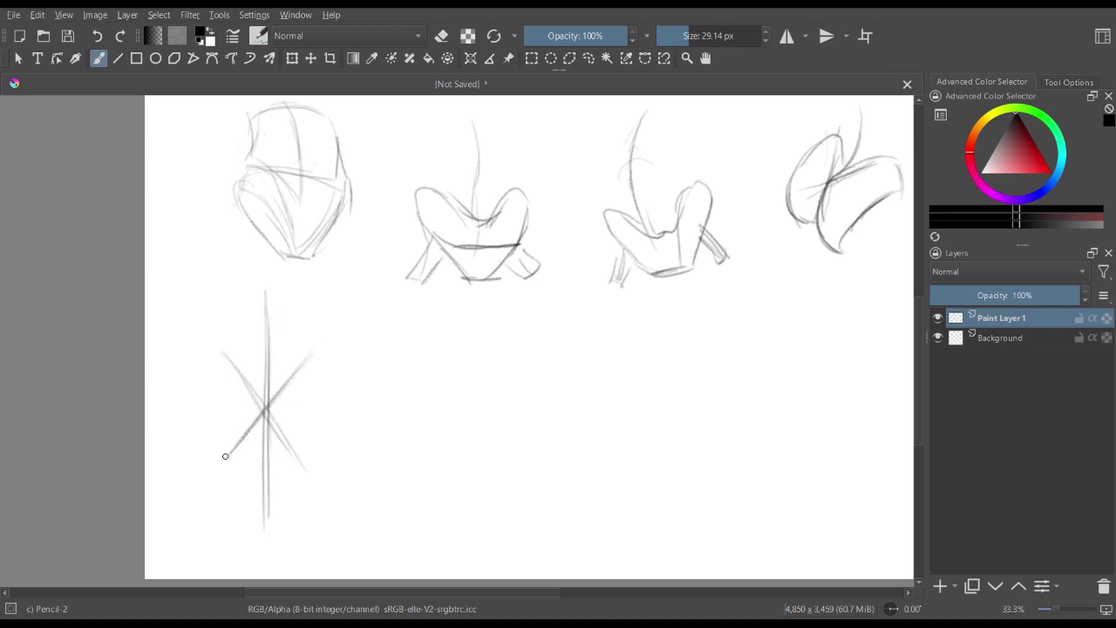
# - Build a symmetrical hip form on the crossed lines, with a small triangle at the center and curved outer contours
pyautogui.moveTo(237, 353)
pyautogui.mouseDown()
pyautogui.moveTo(236, 387)
pyautogui.moveTo(261, 417)
pyautogui.mouseUp()
pyautogui.moveTo(307, 356)
pyautogui.mouseDown()
pyautogui.moveTo(299, 383)
pyautogui.moveTo(256, 410)
pyautogui.moveTo(283, 387)
pyautogui.mouseUp()
pyautogui.moveTo(253, 384)
pyautogui.mouseDown()
pyautogui.moveTo(279, 385)
pyautogui.moveTo(266, 411)
pyautogui.mouseUp()
pyautogui.moveTo(278, 386); pyautogui.dragTo(268, 407)
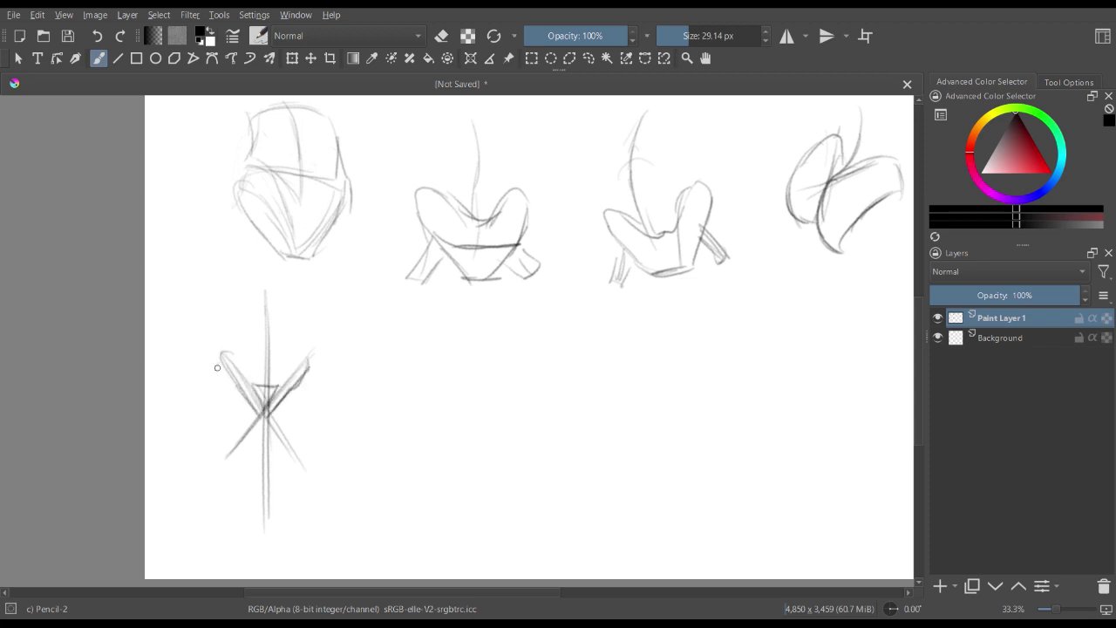
pyautogui.moveTo(223, 356); pyautogui.dragTo(212, 381)
pyautogui.moveTo(212, 381)
pyautogui.mouseDown()
pyautogui.moveTo(225, 424)
pyautogui.moveTo(206, 455)
pyautogui.moveTo(229, 468)
pyautogui.moveTo(257, 455)
pyautogui.mouseUp()
pyautogui.moveTo(311, 364)
pyautogui.mouseDown()
pyautogui.moveTo(321, 437)
pyautogui.moveTo(286, 460)
pyautogui.moveTo(293, 469)
pyautogui.moveTo(279, 463)
pyautogui.moveTo(321, 454)
pyautogui.moveTo(267, 457)
pyautogui.mouseUp()
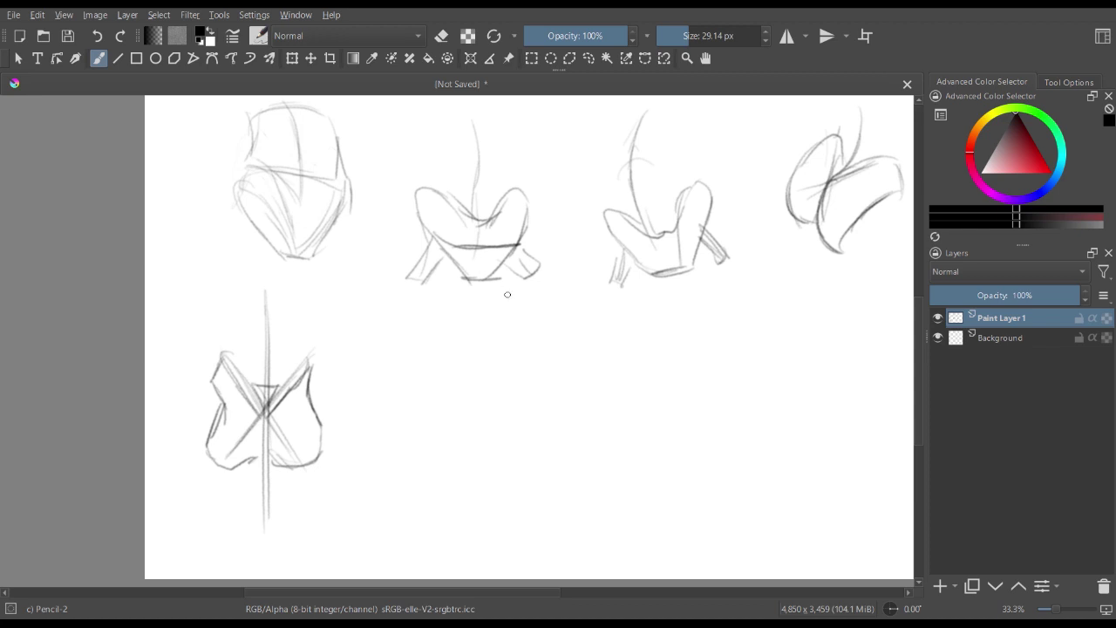
# - Sketch a tilted hip block with an oval waist opening and a center line as the third row's second figure
pyautogui.moveTo(454, 356)
pyautogui.mouseDown()
pyautogui.moveTo(419, 374)
pyautogui.moveTo(423, 390)
pyautogui.moveTo(466, 385)
pyautogui.moveTo(486, 366)
pyautogui.moveTo(485, 348)
pyautogui.moveTo(448, 357)
pyautogui.moveTo(413, 387)
pyautogui.moveTo(488, 360)
pyautogui.mouseUp()
pyautogui.moveTo(413, 388); pyautogui.dragTo(404, 439)
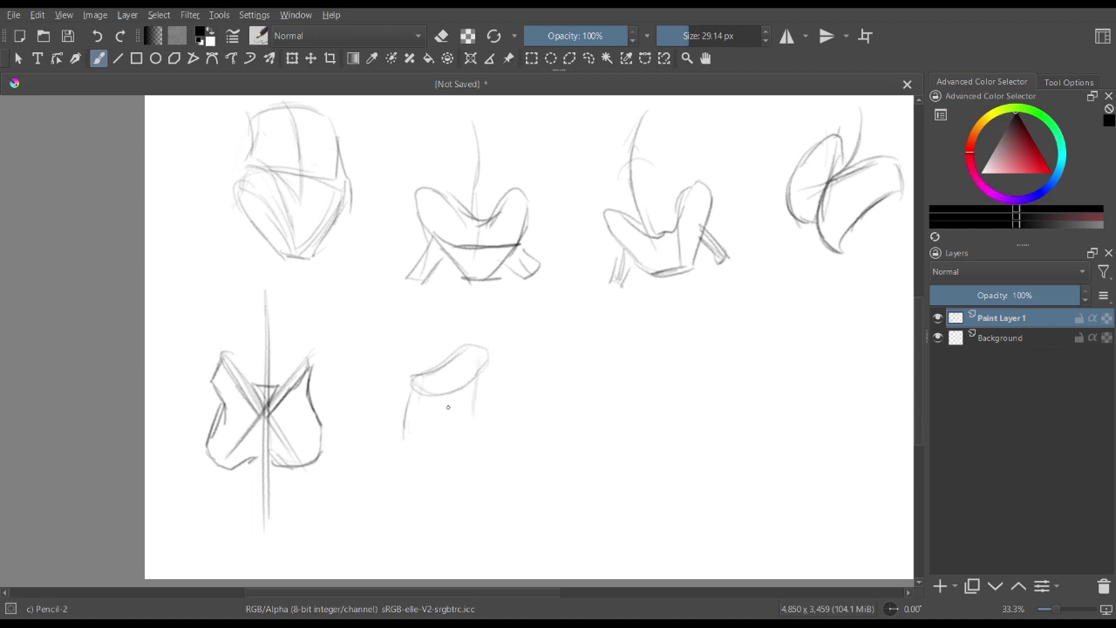
pyautogui.moveTo(448, 398); pyautogui.dragTo(455, 438)
pyautogui.moveTo(410, 391)
pyautogui.mouseDown()
pyautogui.moveTo(426, 448)
pyautogui.moveTo(421, 437)
pyautogui.moveTo(453, 452)
pyautogui.mouseUp()
pyautogui.moveTo(493, 366)
pyautogui.mouseDown()
pyautogui.moveTo(489, 406)
pyautogui.moveTo(467, 442)
pyautogui.mouseUp()
pyautogui.moveTo(488, 414); pyautogui.dragTo(449, 453)
pyautogui.moveTo(447, 396); pyautogui.dragTo(447, 450)
pyautogui.moveTo(493, 359); pyautogui.dragTo(487, 419)
# - Extend two slanted leg lines ending in small circles from the tilted hip block
pyautogui.moveTo(420, 442)
pyautogui.mouseDown()
pyautogui.moveTo(467, 426)
pyautogui.moveTo(433, 436)
pyautogui.moveTo(432, 451)
pyautogui.moveTo(532, 493)
pyautogui.mouseUp()
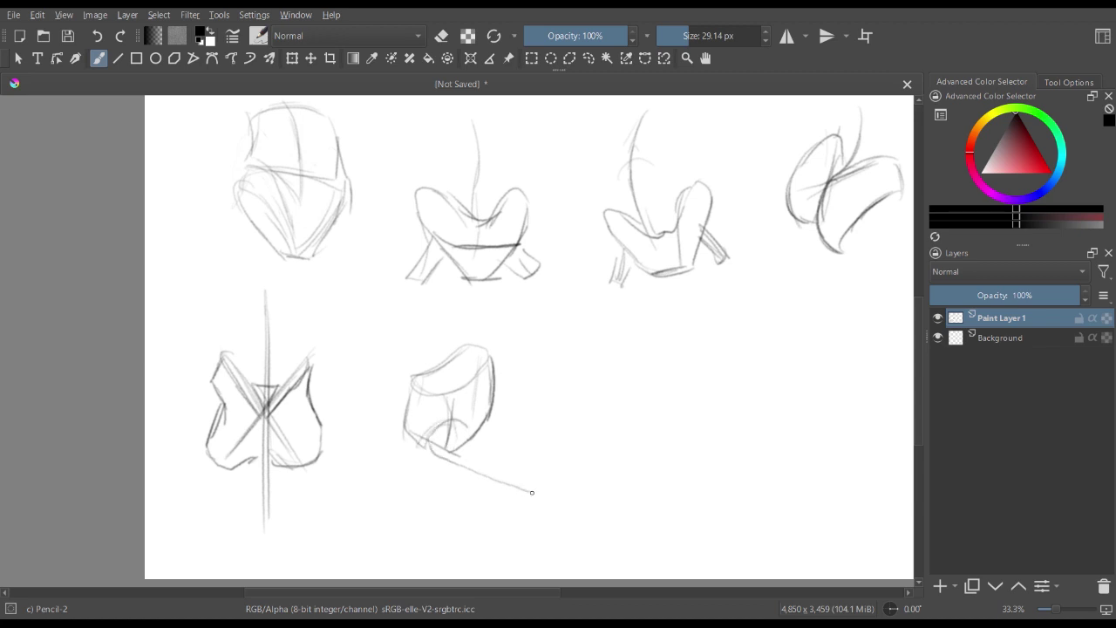
pyautogui.moveTo(508, 392)
pyautogui.mouseDown()
pyautogui.moveTo(497, 401)
pyautogui.moveTo(586, 452)
pyautogui.mouseUp()
pyautogui.moveTo(542, 488); pyautogui.dragTo(527, 502)
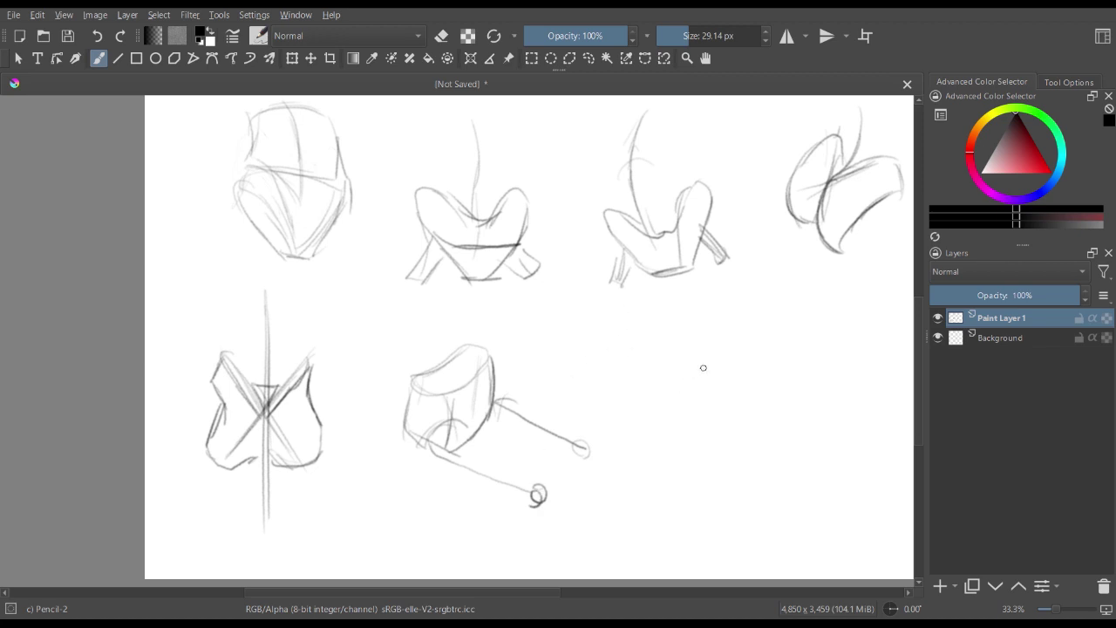
# - Sketch a slightly turned heart form with a curved stem and rounded lobes as the third row's third figure
pyautogui.moveTo(704, 368); pyautogui.dragTo(586, 357)
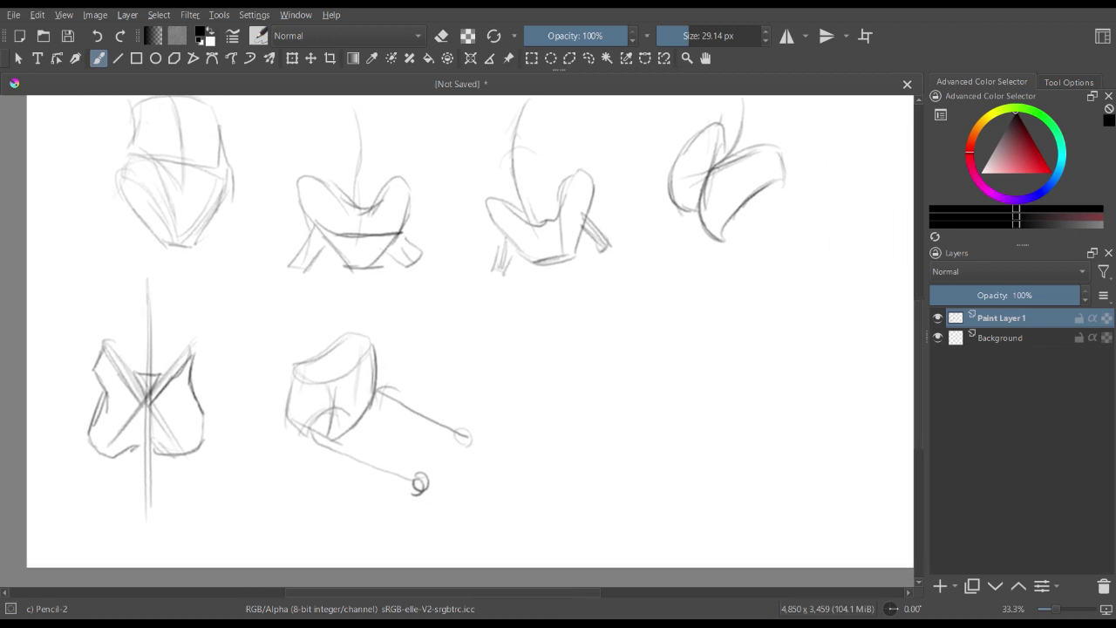
pyautogui.moveTo(683, 367); pyautogui.dragTo(630, 343)
pyautogui.hotkey('ctrl', '-')
pyautogui.hotkey('ctrl', '+')
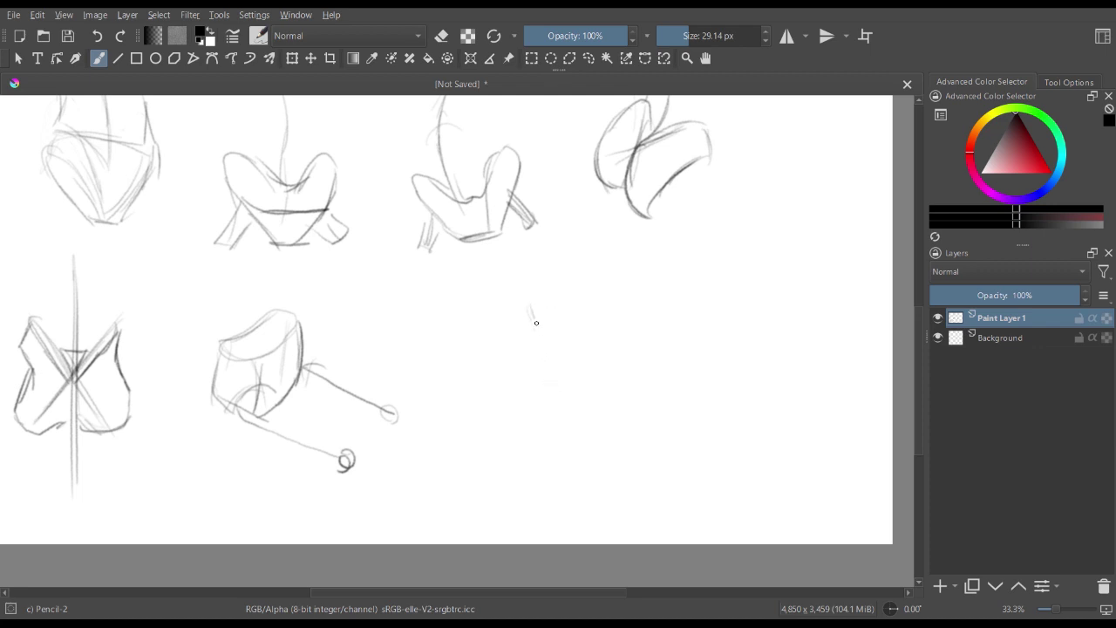
pyautogui.moveTo(537, 323); pyautogui.dragTo(545, 344)
pyautogui.moveTo(574, 255)
pyautogui.mouseDown()
pyautogui.moveTo(567, 304)
pyautogui.moveTo(555, 298)
pyautogui.moveTo(573, 317)
pyautogui.moveTo(602, 304)
pyautogui.moveTo(616, 316)
pyautogui.moveTo(575, 350)
pyautogui.mouseUp()
pyautogui.moveTo(533, 303)
pyautogui.mouseDown()
pyautogui.moveTo(524, 377)
pyautogui.moveTo(522, 360)
pyautogui.moveTo(550, 379)
pyautogui.moveTo(533, 377)
pyautogui.moveTo(549, 395)
pyautogui.moveTo(570, 388)
pyautogui.moveTo(567, 401)
pyautogui.moveTo(559, 395)
pyautogui.moveTo(570, 400)
pyautogui.moveTo(609, 352)
pyautogui.mouseUp()
pyautogui.moveTo(618, 328); pyautogui.dragTo(618, 359)
pyautogui.moveTo(615, 350)
pyautogui.mouseDown()
pyautogui.moveTo(596, 357)
pyautogui.moveTo(582, 385)
pyautogui.mouseUp()
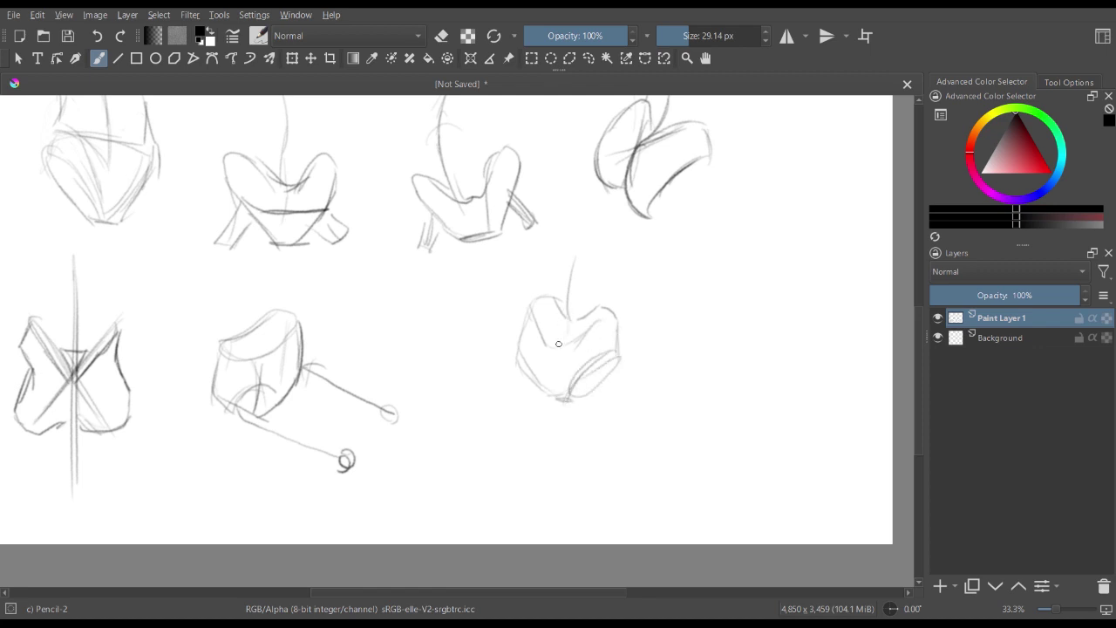
# - Define the turned heart's side planes and add one horizontal and one downward leg line ending in circles
pyautogui.moveTo(531, 313)
pyautogui.mouseDown()
pyautogui.moveTo(544, 381)
pyautogui.moveTo(620, 315)
pyautogui.moveTo(624, 352)
pyautogui.mouseUp()
pyautogui.moveTo(624, 347); pyautogui.dragTo(576, 397)
pyautogui.moveTo(515, 348); pyautogui.dragTo(450, 348)
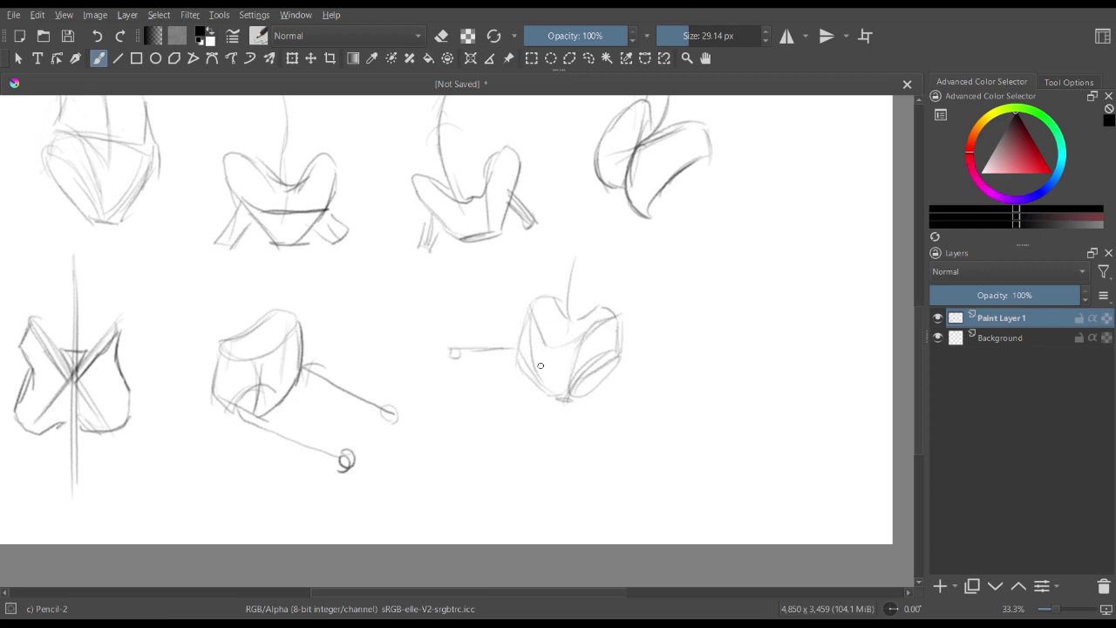
pyautogui.moveTo(604, 375); pyautogui.dragTo(634, 435)
# - Sketch a rear-view rounded hip form with a curved stem and a vertical dividing curve at the third row's end
pyautogui.hotkey('ctrl', '-')
pyautogui.hotkey('ctrl', '+')
pyautogui.moveTo(695, 338); pyautogui.dragTo(513, 392)
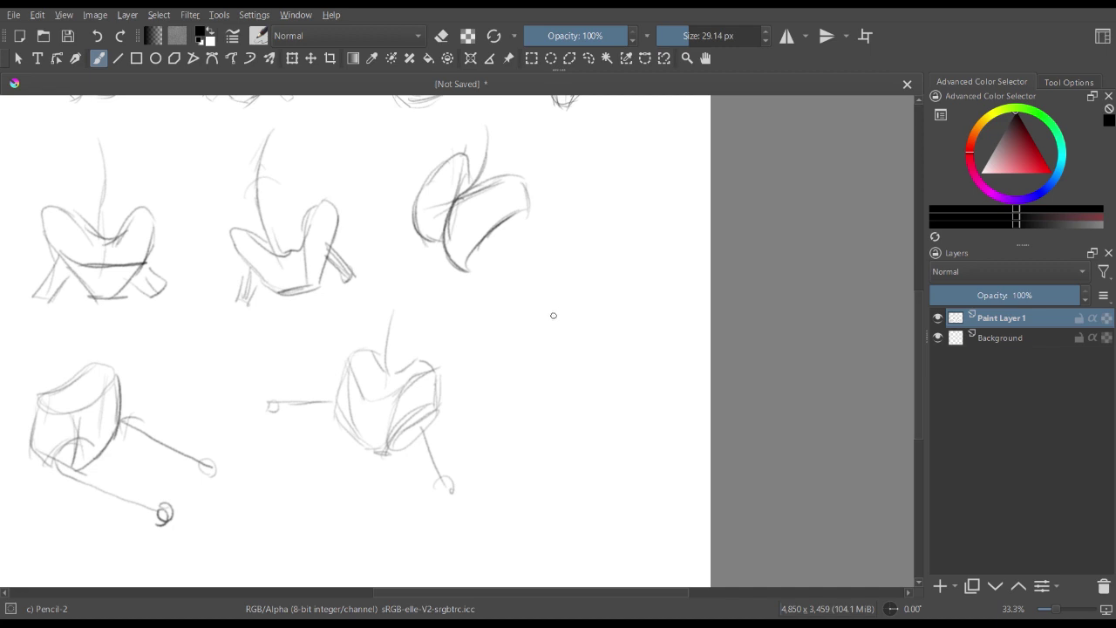
pyautogui.moveTo(553, 312)
pyautogui.mouseDown()
pyautogui.moveTo(582, 386)
pyautogui.moveTo(635, 378)
pyautogui.mouseUp()
pyautogui.moveTo(563, 379)
pyautogui.mouseDown()
pyautogui.moveTo(602, 387)
pyautogui.moveTo(551, 385)
pyautogui.moveTo(547, 429)
pyautogui.mouseUp()
pyautogui.moveTo(574, 383)
pyautogui.mouseDown()
pyautogui.moveTo(591, 378)
pyautogui.moveTo(643, 405)
pyautogui.moveTo(621, 408)
pyautogui.moveTo(610, 468)
pyautogui.mouseUp()
pyautogui.moveTo(536, 411)
pyautogui.mouseDown()
pyautogui.moveTo(550, 462)
pyautogui.moveTo(586, 457)
pyautogui.moveTo(610, 475)
pyautogui.mouseUp()
pyautogui.moveTo(643, 393)
pyautogui.mouseDown()
pyautogui.moveTo(656, 438)
pyautogui.moveTo(616, 464)
pyautogui.mouseUp()
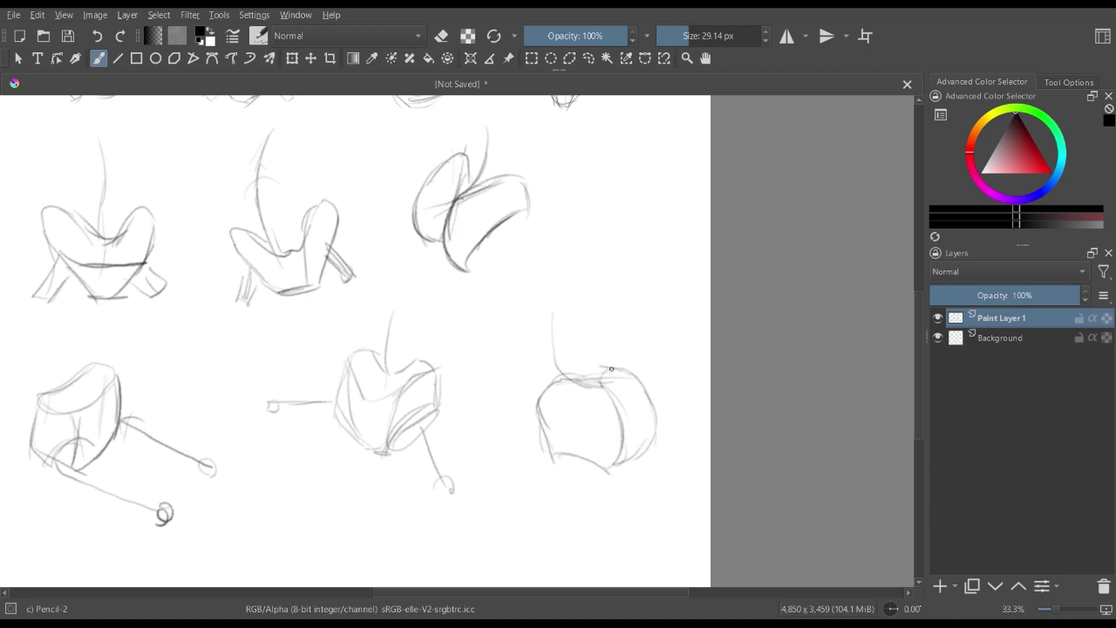
# - Add a curved waist and lower torso above the rounded hip form at the third row's end
pyautogui.moveTo(610, 368)
pyautogui.mouseDown()
pyautogui.moveTo(579, 345)
pyautogui.moveTo(573, 323)
pyautogui.moveTo(594, 321)
pyautogui.moveTo(534, 311)
pyautogui.moveTo(520, 378)
pyautogui.mouseUp()
pyautogui.moveTo(521, 321); pyautogui.dragTo(528, 403)
pyautogui.moveTo(518, 349)
pyautogui.mouseDown()
pyautogui.moveTo(560, 307)
pyautogui.moveTo(604, 381)
pyautogui.mouseUp()
# - Add a new paint layer, lower the opacity of Paint Layer 1, and make Paint Layer 2 active
pyautogui.press('-')
pyautogui.press('-')
pyautogui.press('+')
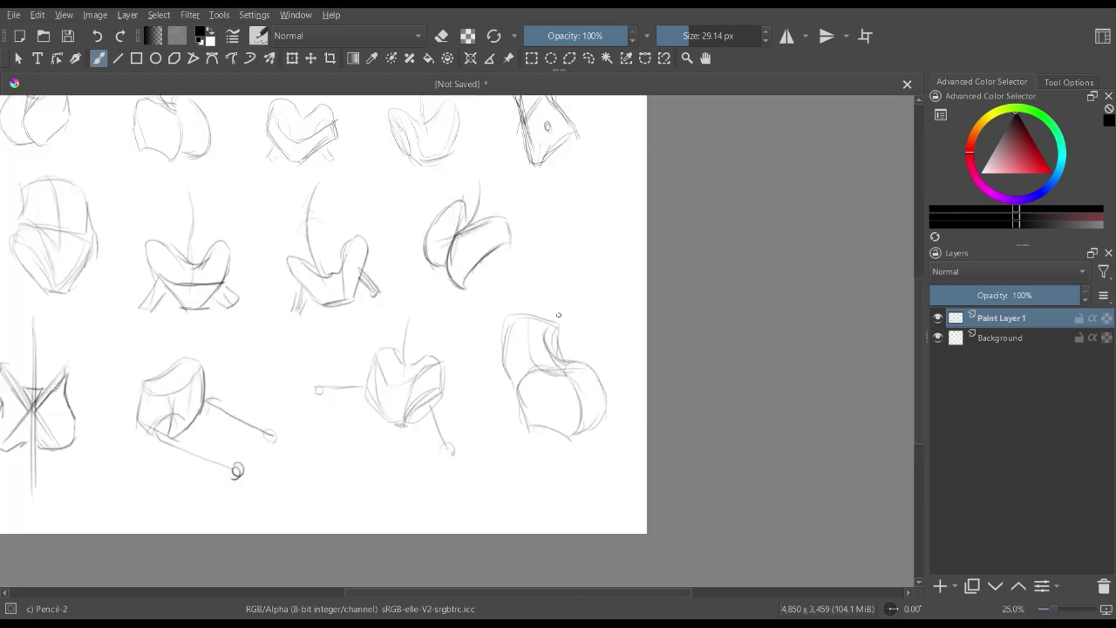
pyautogui.moveTo(496, 245); pyautogui.dragTo(610, 279)
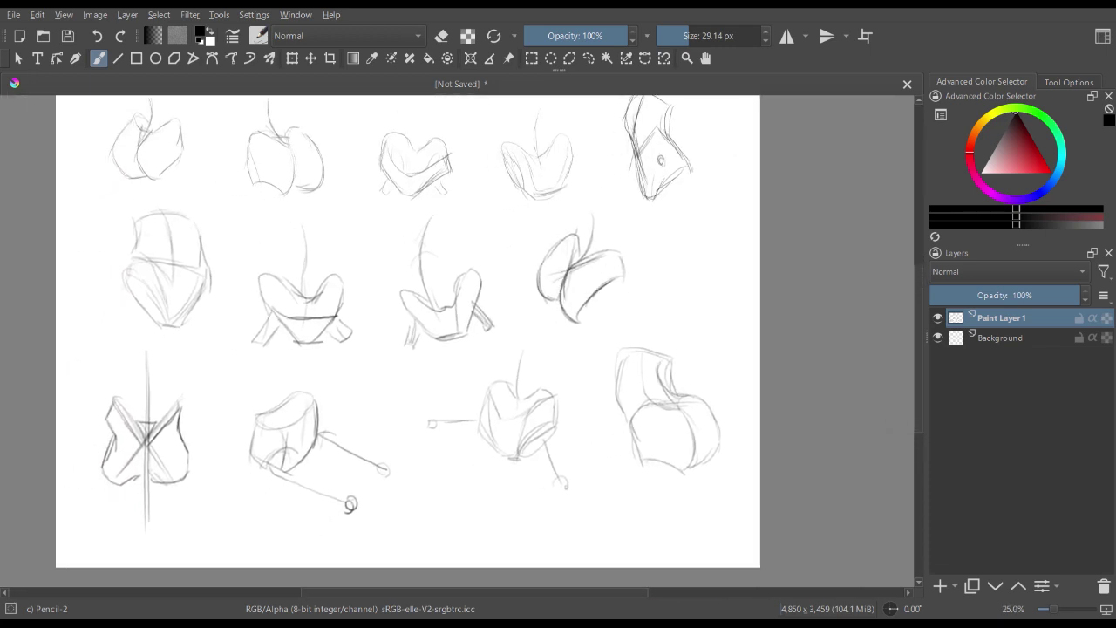
pyautogui.press('Insert')
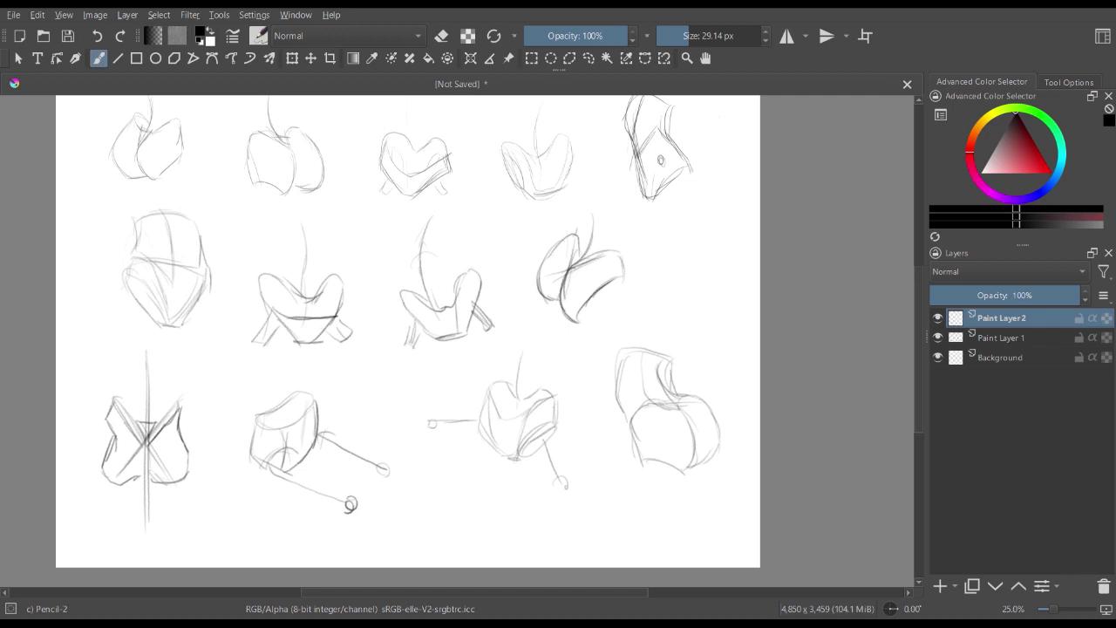
pyautogui.click(1001, 338)
pyautogui.moveTo(1031, 295); pyautogui.dragTo(1002, 295)
pyautogui.press('pageup')
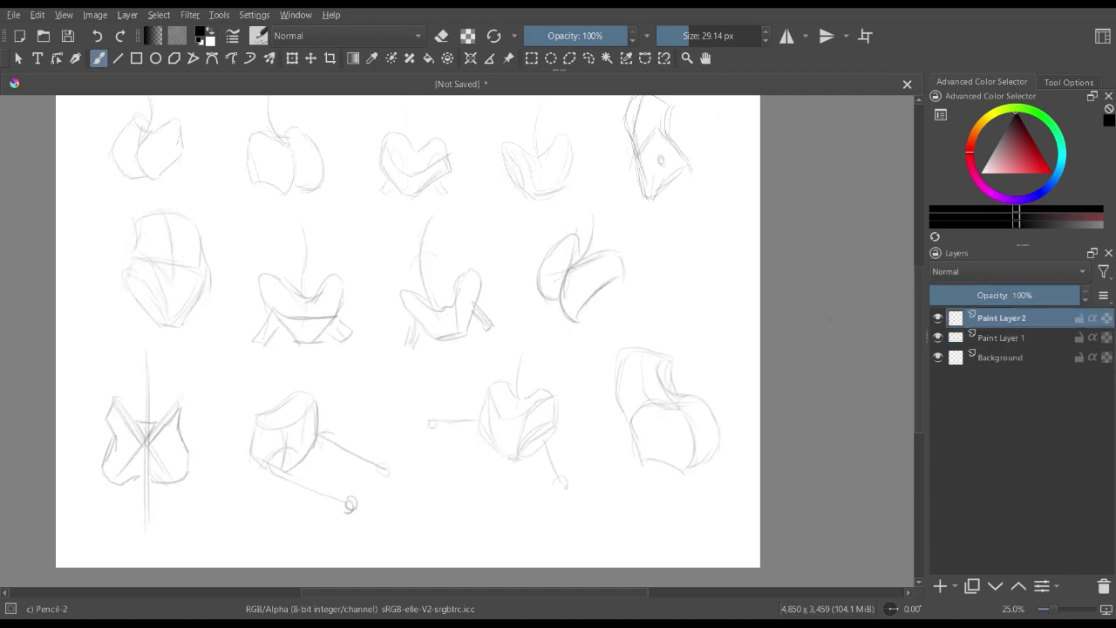
# - Mark the top of the first figure's stem with the SK-09 8B Pencil Shader TILT brush, and return to Pencil-2
pyautogui.hotkey('ctrl', '+')
pyautogui.hotkey('ctrl', '+')
pyautogui.moveTo(349, 227)
pyautogui.mouseDown()
pyautogui.moveTo(607, 410)
pyautogui.moveTo(755, 539)
pyautogui.moveTo(703, 543)
pyautogui.mouseUp()
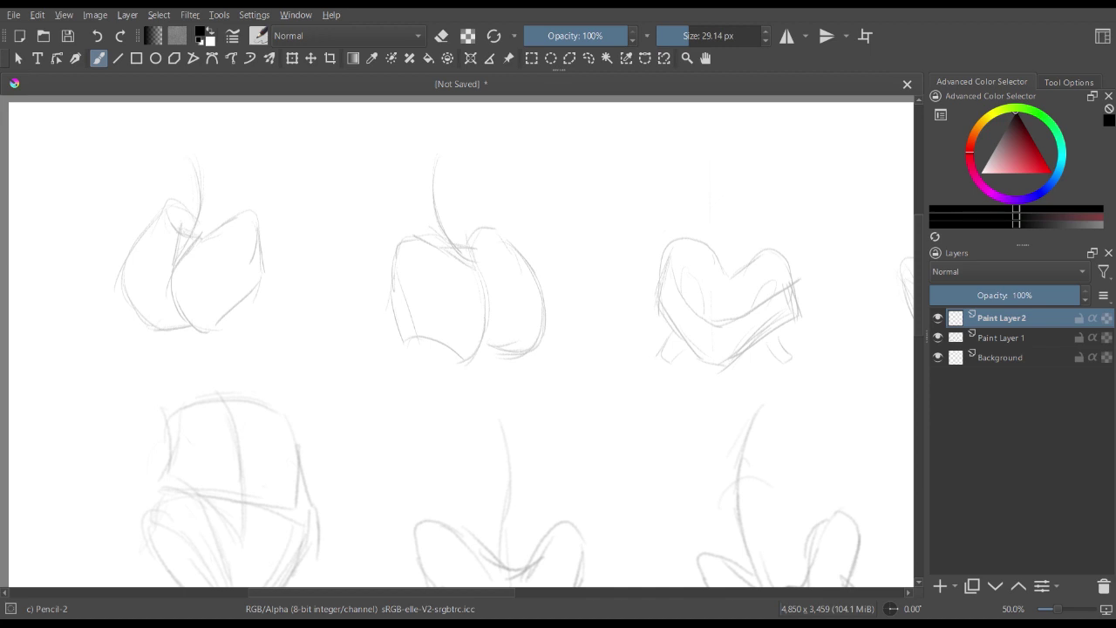
pyautogui.press('/')
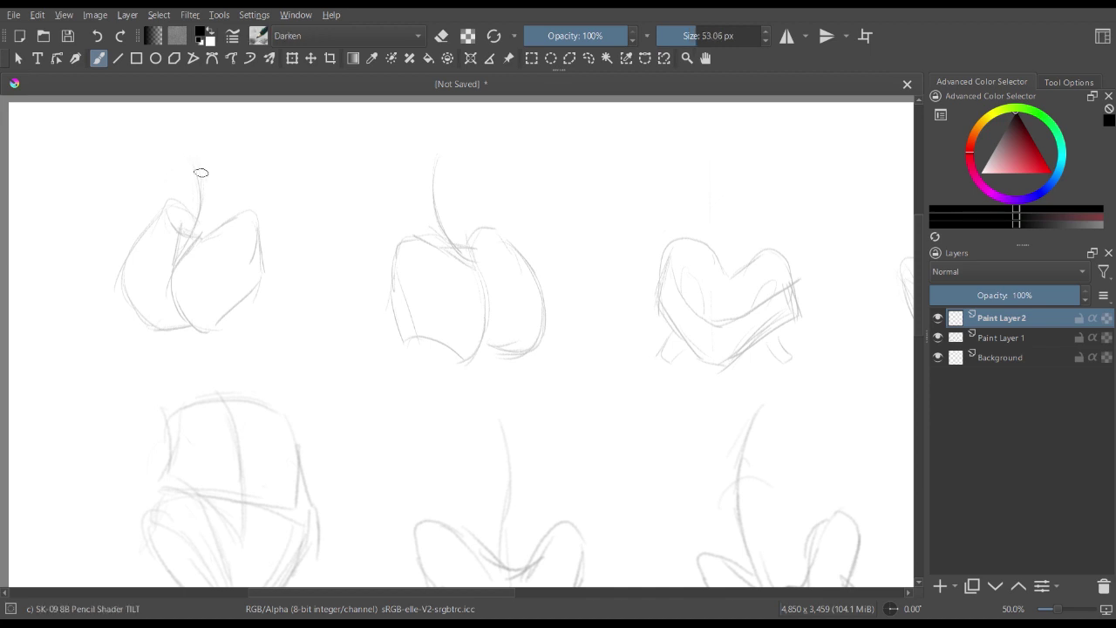
pyautogui.moveTo(184, 160); pyautogui.dragTo(210, 164)
pyautogui.press('/')
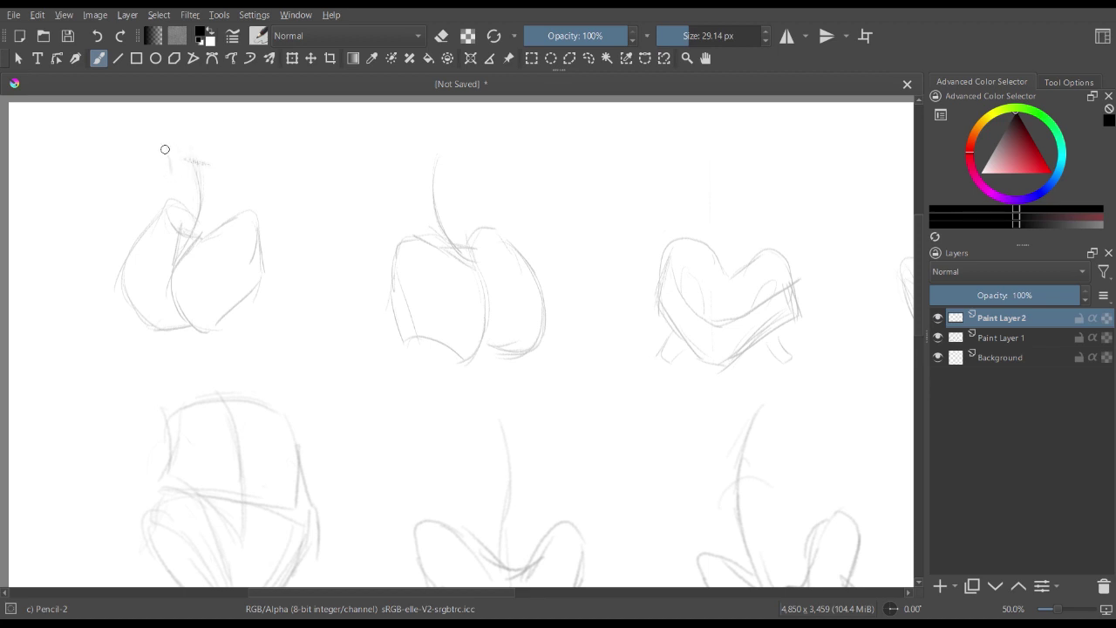
# - Reduce the Pencil-2 brush to 16 px and outline the first figure's waist, back and far buttock
pyautogui.moveTo(165, 149); pyautogui.dragTo(171, 173)
pyautogui.press('[')
pyautogui.press('[')
pyautogui.press('[')
pyautogui.press('[')
pyautogui.moveTo(163, 139)
pyautogui.mouseDown()
pyautogui.moveTo(173, 176)
pyautogui.moveTo(164, 207)
pyautogui.mouseUp()
pyautogui.moveTo(170, 190); pyautogui.dragTo(161, 214)
pyautogui.moveTo(164, 137)
pyautogui.mouseDown()
pyautogui.moveTo(255, 153)
pyautogui.moveTo(257, 210)
pyautogui.mouseUp()
pyautogui.moveTo(166, 199)
pyautogui.mouseDown()
pyautogui.moveTo(125, 280)
pyautogui.moveTo(155, 316)
pyautogui.mouseUp()
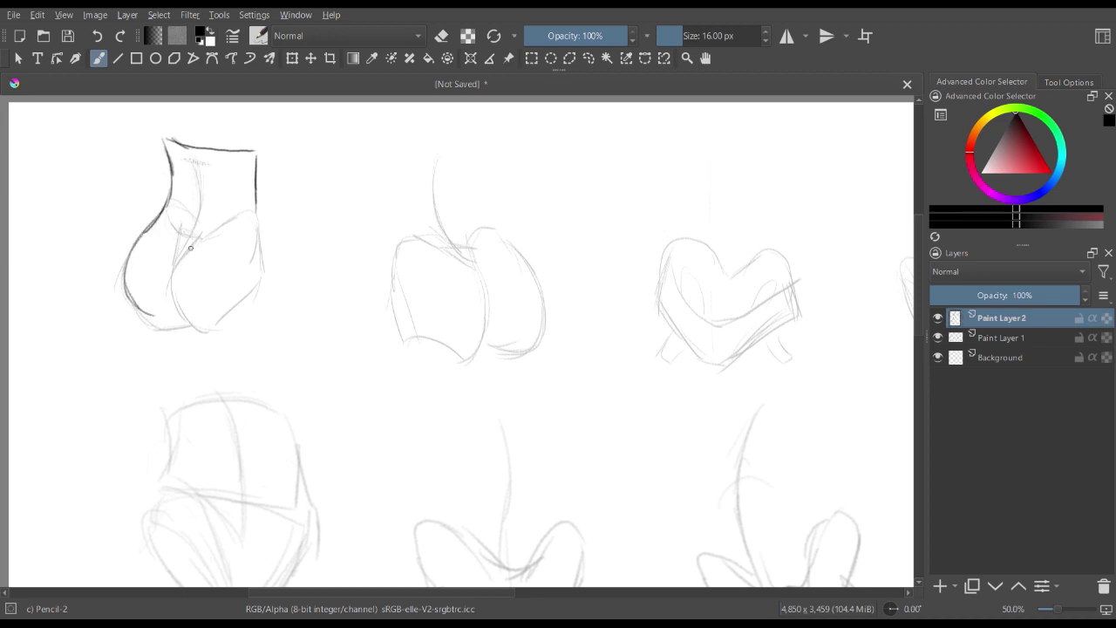
# - Outline the first figure's near buttock, outer hip and both cut-off thighs
pyautogui.moveTo(190, 250)
pyautogui.mouseDown()
pyautogui.moveTo(174, 294)
pyautogui.moveTo(199, 331)
pyautogui.mouseUp()
pyautogui.moveTo(256, 210); pyautogui.dragTo(267, 314)
pyautogui.moveTo(139, 309)
pyautogui.mouseDown()
pyautogui.moveTo(183, 320)
pyautogui.moveTo(148, 368)
pyautogui.moveTo(179, 385)
pyautogui.mouseUp()
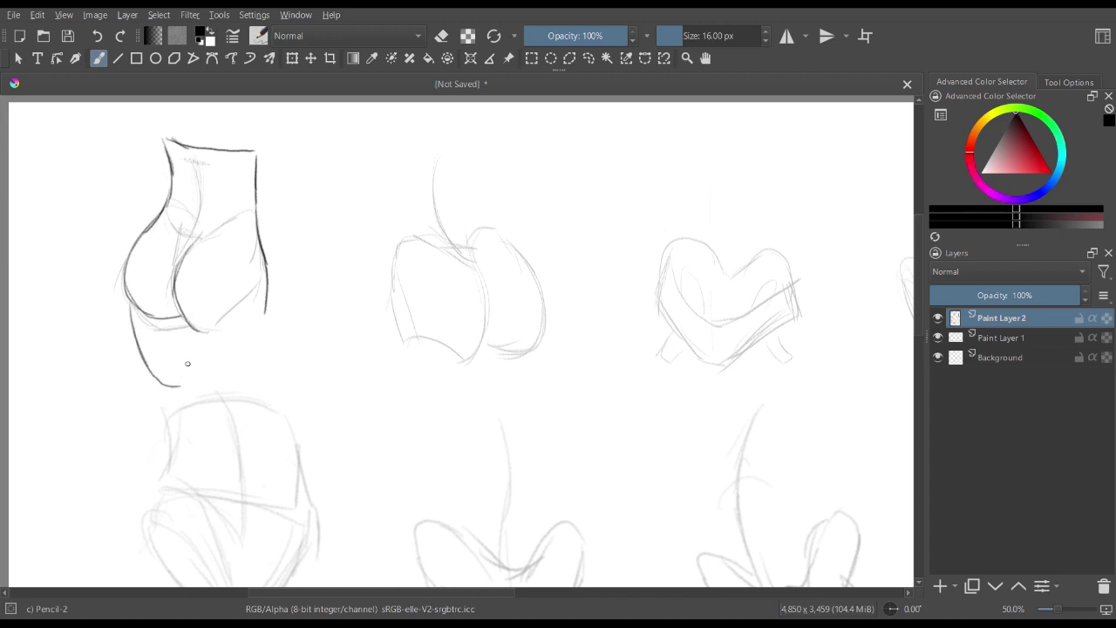
pyautogui.moveTo(188, 327); pyautogui.dragTo(210, 394)
pyautogui.moveTo(209, 393); pyautogui.dragTo(268, 321)
# - Refine the first figure's buttock crease, close the waist opening and draw the spine line
pyautogui.moveTo(184, 243); pyautogui.dragTo(182, 254)
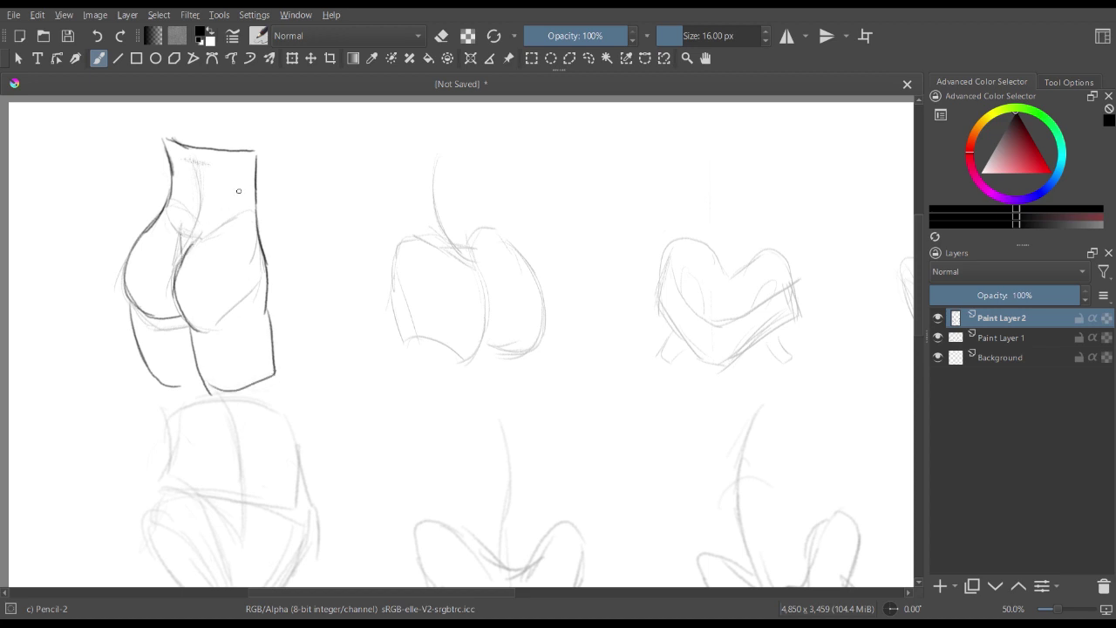
pyautogui.moveTo(169, 137)
pyautogui.mouseDown()
pyautogui.moveTo(249, 137)
pyautogui.moveTo(258, 152)
pyautogui.moveTo(259, 257)
pyautogui.mouseUp()
pyautogui.moveTo(195, 165); pyautogui.dragTo(194, 225)
# - Outline the second figure's spine, buttock curves, waist sides and top edge over the faded sketch
pyautogui.moveTo(474, 291); pyautogui.dragTo(368, 279)
pyautogui.moveTo(335, 145)
pyautogui.mouseDown()
pyautogui.moveTo(336, 205)
pyautogui.moveTo(335, 189)
pyautogui.moveTo(369, 256)
pyautogui.moveTo(364, 340)
pyautogui.moveTo(333, 345)
pyautogui.mouseUp()
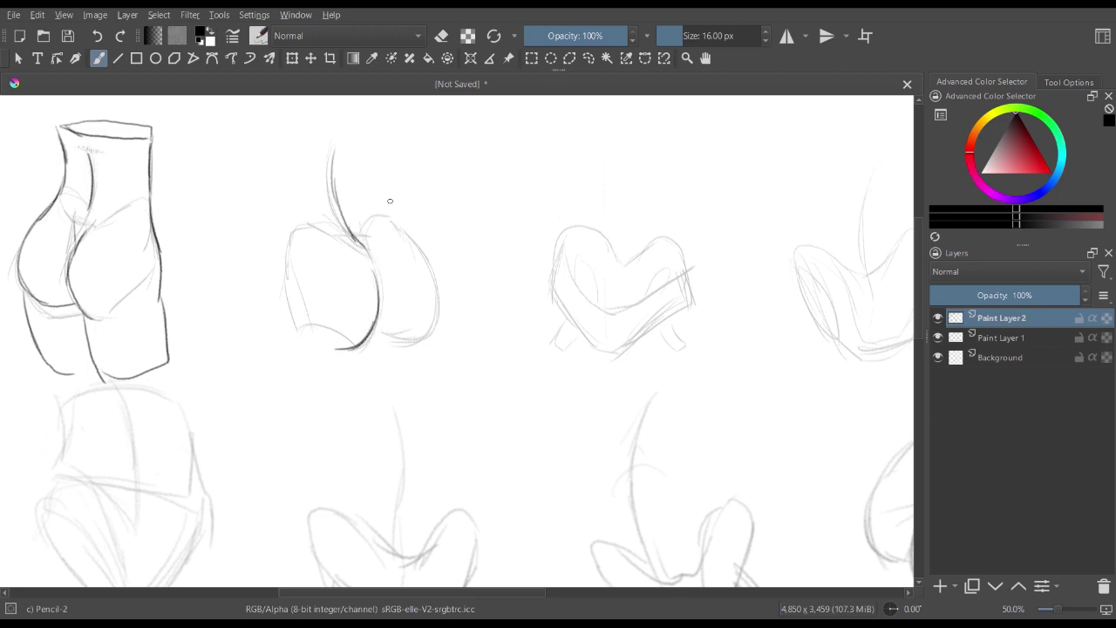
pyautogui.moveTo(378, 160)
pyautogui.mouseDown()
pyautogui.moveTo(385, 221)
pyautogui.moveTo(409, 236)
pyautogui.moveTo(438, 288)
pyautogui.moveTo(414, 339)
pyautogui.moveTo(375, 344)
pyautogui.mouseUp()
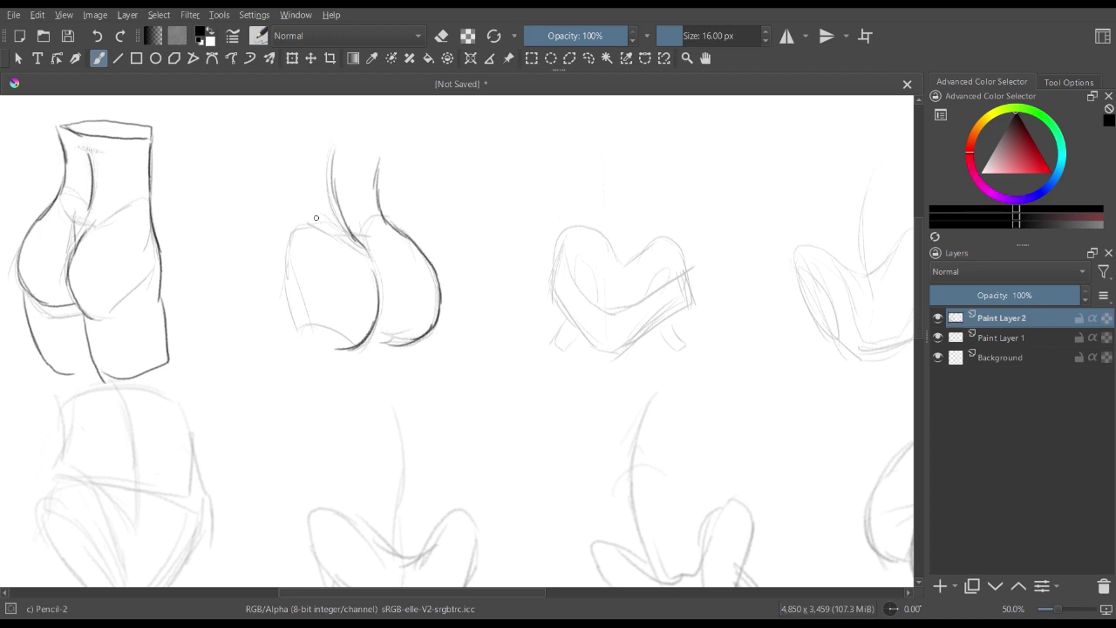
pyautogui.moveTo(291, 162)
pyautogui.mouseDown()
pyautogui.moveTo(277, 188)
pyautogui.moveTo(282, 250)
pyautogui.mouseUp()
pyautogui.moveTo(292, 160)
pyautogui.mouseDown()
pyautogui.moveTo(314, 171)
pyautogui.moveTo(377, 164)
pyautogui.mouseUp()
# - Draw both cut-off thighs below the second figure's buttocks
pyautogui.moveTo(284, 252)
pyautogui.mouseDown()
pyautogui.moveTo(283, 373)
pyautogui.moveTo(296, 406)
pyautogui.moveTo(349, 407)
pyautogui.mouseUp()
pyautogui.moveTo(380, 320)
pyautogui.mouseDown()
pyautogui.moveTo(370, 344)
pyautogui.moveTo(392, 330)
pyautogui.moveTo(371, 340)
pyautogui.moveTo(365, 403)
pyautogui.mouseUp()
pyautogui.moveTo(379, 360); pyautogui.dragTo(413, 409)
pyautogui.moveTo(439, 308)
pyautogui.mouseDown()
pyautogui.moveTo(467, 381)
pyautogui.moveTo(417, 410)
pyautogui.moveTo(465, 394)
pyautogui.mouseUp()
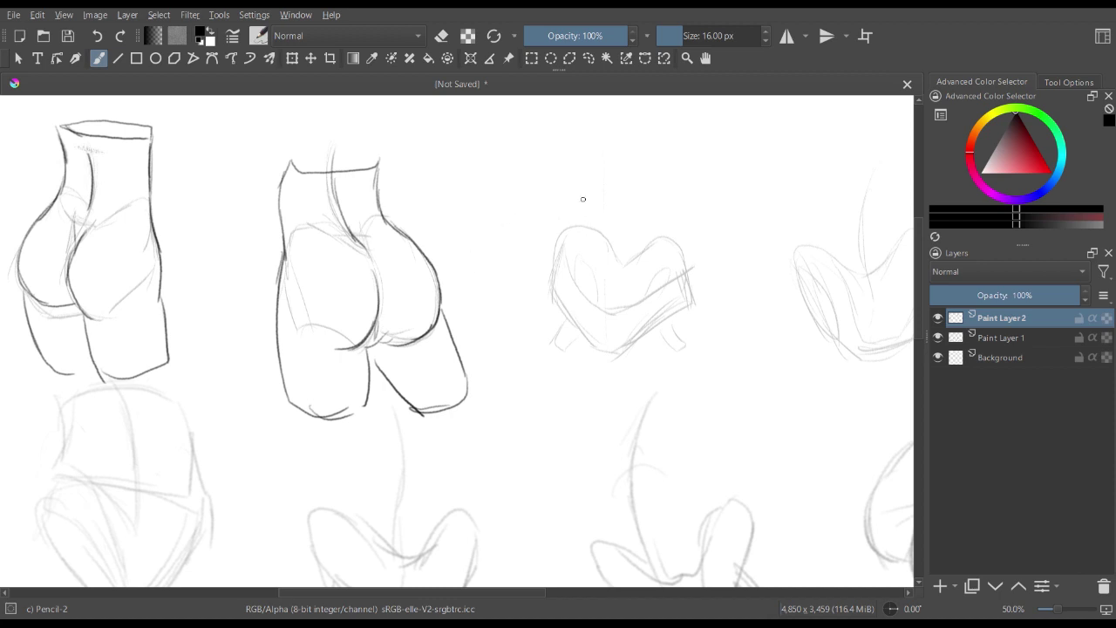
pyautogui.moveTo(610, 233); pyautogui.dragTo(609, 255)
pyautogui.moveTo(582, 170)
pyautogui.mouseDown()
pyautogui.moveTo(643, 195)
pyautogui.moveTo(663, 186)
pyautogui.moveTo(640, 167)
pyautogui.moveTo(663, 183)
pyautogui.moveTo(566, 216)
pyautogui.moveTo(558, 301)
pyautogui.mouseUp()
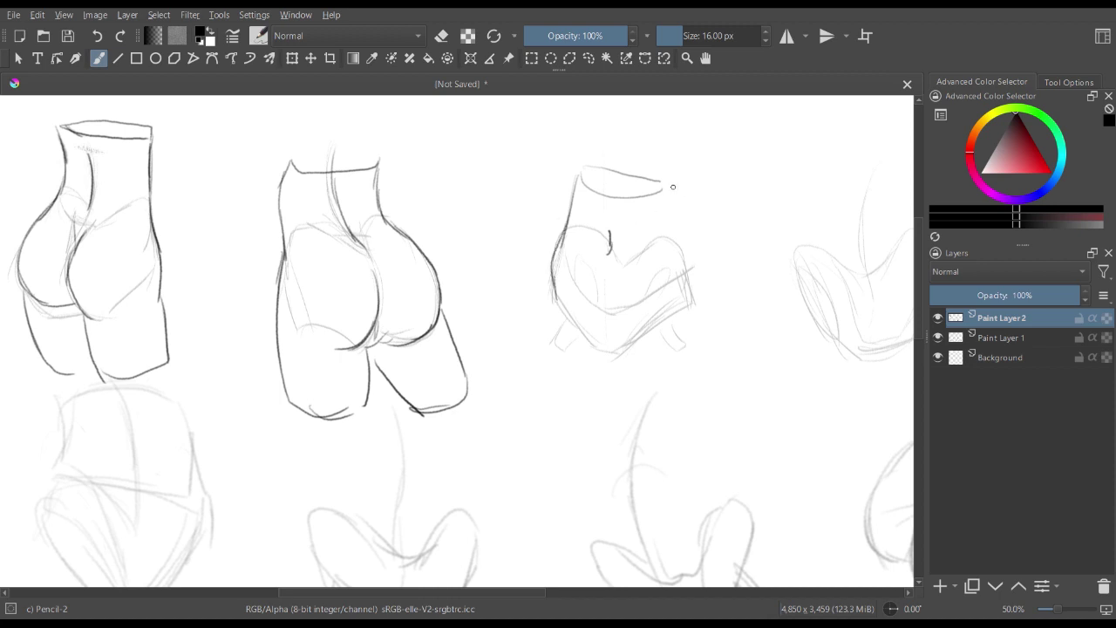
pyautogui.moveTo(668, 192); pyautogui.dragTo(679, 288)
pyautogui.moveTo(566, 265)
pyautogui.mouseDown()
pyautogui.moveTo(580, 330)
pyautogui.moveTo(597, 340)
pyautogui.mouseUp()
pyautogui.moveTo(655, 277); pyautogui.dragTo(615, 345)
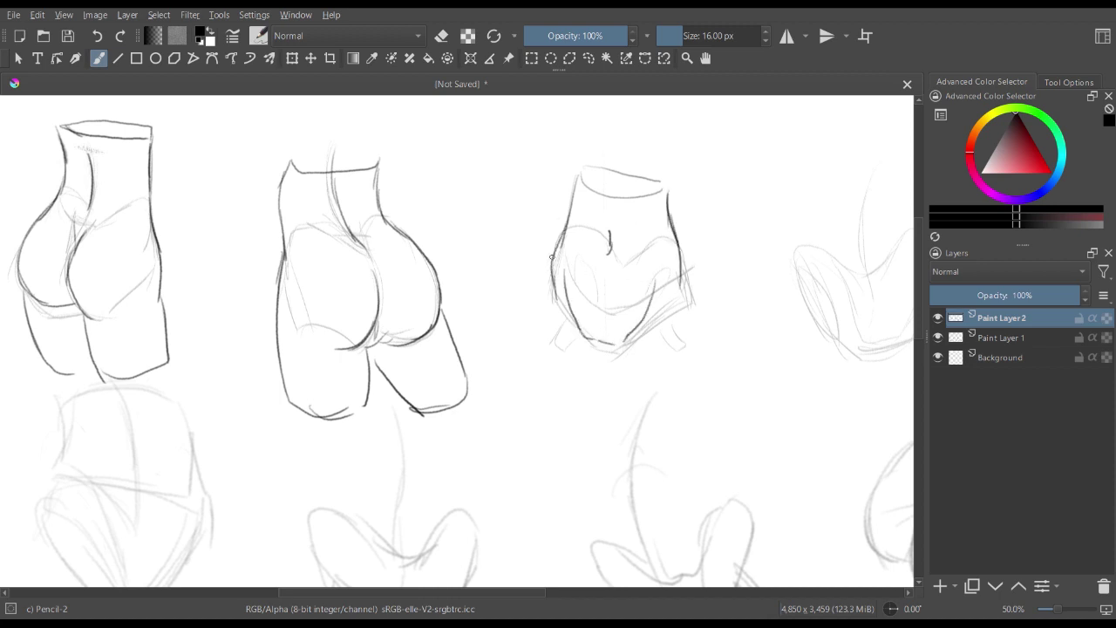
pyautogui.moveTo(551, 257)
pyautogui.mouseDown()
pyautogui.moveTo(524, 292)
pyautogui.moveTo(520, 372)
pyautogui.moveTo(569, 394)
pyautogui.moveTo(606, 340)
pyautogui.moveTo(625, 388)
pyautogui.mouseUp()
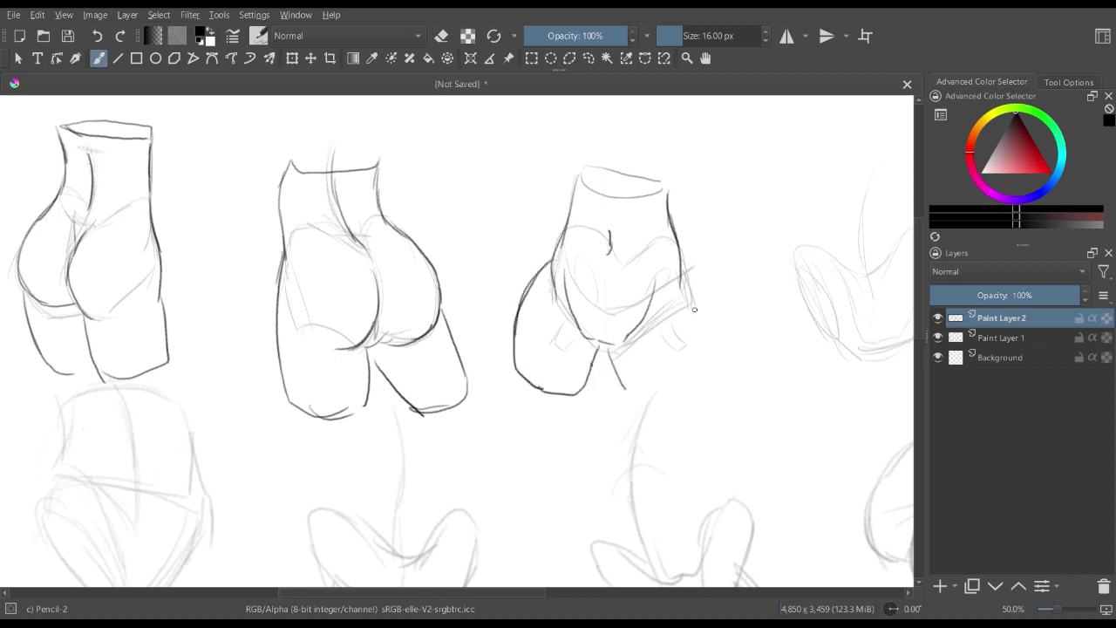
pyautogui.moveTo(686, 287); pyautogui.dragTo(697, 391)
pyautogui.moveTo(626, 385)
pyautogui.mouseDown()
pyautogui.moveTo(637, 392)
pyautogui.moveTo(701, 364)
pyautogui.mouseUp()
pyautogui.moveTo(537, 274); pyautogui.dragTo(570, 213)
pyautogui.hotkey('ctrl', 'z')
pyautogui.hotkey('ctrl', 'z')
pyautogui.hotkey('ctrl', 'z')
pyautogui.hotkey('ctrl', 'z')
pyautogui.hotkey('ctrl', 'z')
pyautogui.hotkey('ctrl', 'z')
pyautogui.hotkey('ctrl', 'z')
pyautogui.hotkey('ctrl', 'z')
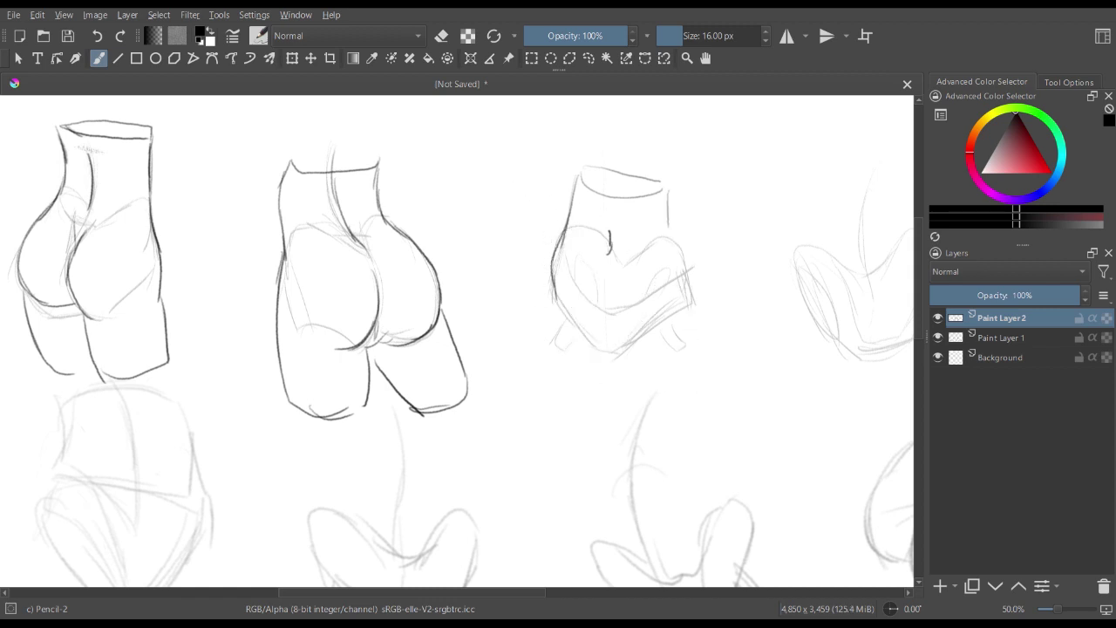
pyautogui.hotkey('ctrl', 'z')
pyautogui.hotkey('ctrl', 'z')
pyautogui.hotkey('ctrl', 'z')
pyautogui.hotkey('ctrl', 'z')
pyautogui.hotkey('ctrl', 'z')
pyautogui.hotkey('ctrl', 'z')
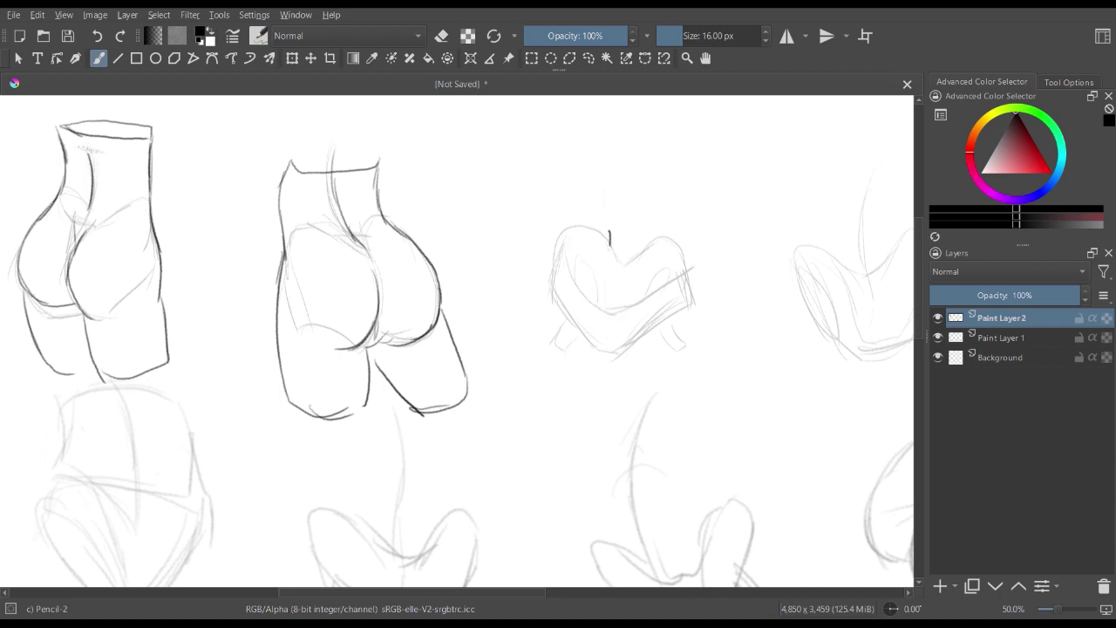
pyautogui.hotkey('ctrl', 'z')
# - Outline the third figure as a boxy front-view pelvis with a waist opening, front panel edges and angled hip sides
pyautogui.moveTo(582, 218)
pyautogui.mouseDown()
pyautogui.moveTo(584, 317)
pyautogui.moveTo(590, 342)
pyautogui.moveTo(617, 351)
pyautogui.moveTo(646, 296)
pyautogui.moveTo(650, 238)
pyautogui.mouseUp()
pyautogui.moveTo(587, 212); pyautogui.dragTo(651, 228)
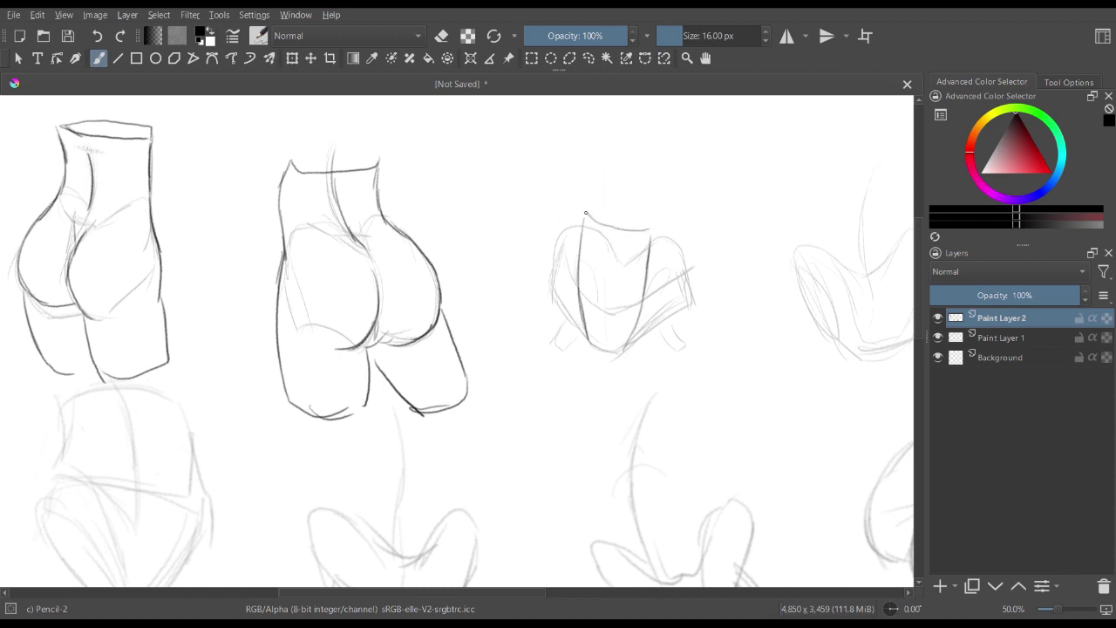
pyautogui.moveTo(584, 210)
pyautogui.mouseDown()
pyautogui.moveTo(593, 205)
pyautogui.moveTo(552, 266)
pyautogui.moveTo(575, 336)
pyautogui.mouseUp()
pyautogui.moveTo(678, 230)
pyautogui.mouseDown()
pyautogui.moveTo(684, 262)
pyautogui.moveTo(654, 216)
pyautogui.moveTo(586, 206)
pyautogui.moveTo(690, 281)
pyautogui.moveTo(645, 315)
pyautogui.moveTo(628, 347)
pyautogui.moveTo(654, 330)
pyautogui.moveTo(639, 345)
pyautogui.mouseUp()
pyautogui.moveTo(687, 289); pyautogui.dragTo(668, 319)
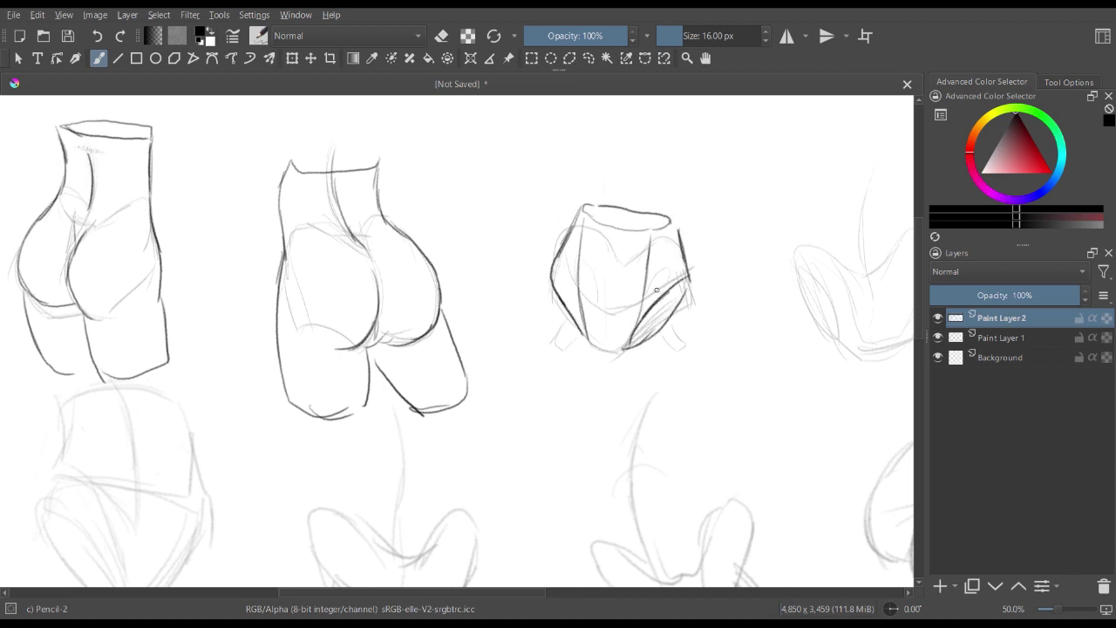
# - Draw both cut-off thighs below the third figure's hips and mark its navel
pyautogui.moveTo(552, 277)
pyautogui.mouseDown()
pyautogui.moveTo(544, 291)
pyautogui.moveTo(572, 406)
pyautogui.mouseUp()
pyautogui.moveTo(666, 314); pyautogui.dragTo(695, 419)
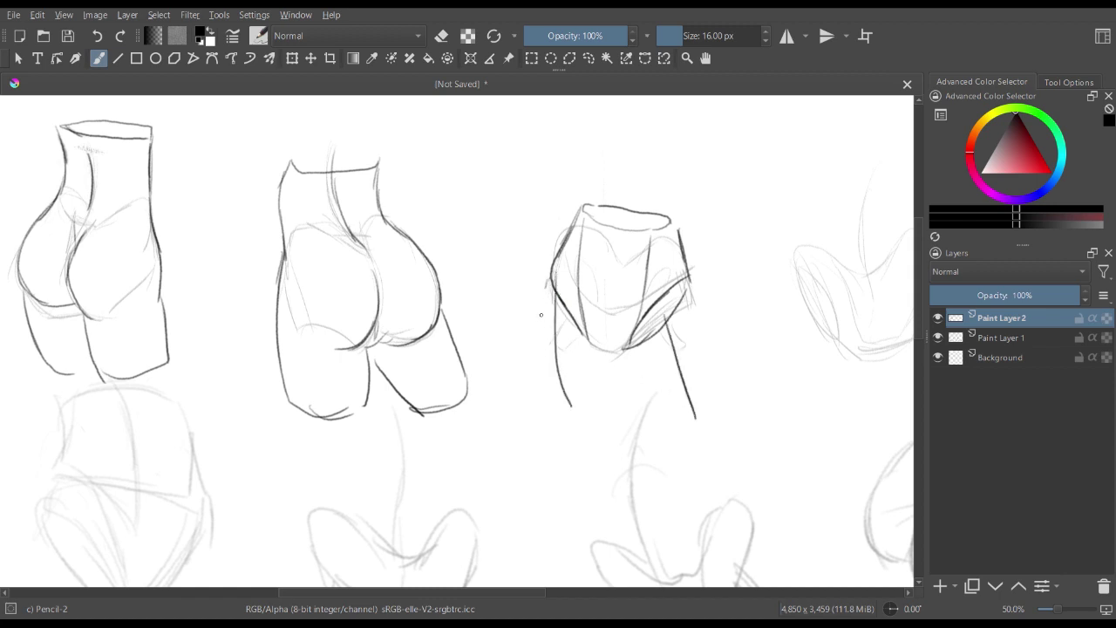
pyautogui.moveTo(541, 314)
pyautogui.mouseDown()
pyautogui.moveTo(572, 347)
pyautogui.moveTo(608, 352)
pyautogui.moveTo(617, 411)
pyautogui.mouseUp()
pyautogui.moveTo(555, 260)
pyautogui.mouseDown()
pyautogui.moveTo(535, 327)
pyautogui.moveTo(548, 398)
pyautogui.mouseUp()
pyautogui.moveTo(535, 322)
pyautogui.mouseDown()
pyautogui.moveTo(548, 396)
pyautogui.moveTo(537, 365)
pyautogui.moveTo(565, 424)
pyautogui.moveTo(611, 418)
pyautogui.moveTo(610, 356)
pyautogui.moveTo(627, 352)
pyautogui.moveTo(690, 425)
pyautogui.mouseUp()
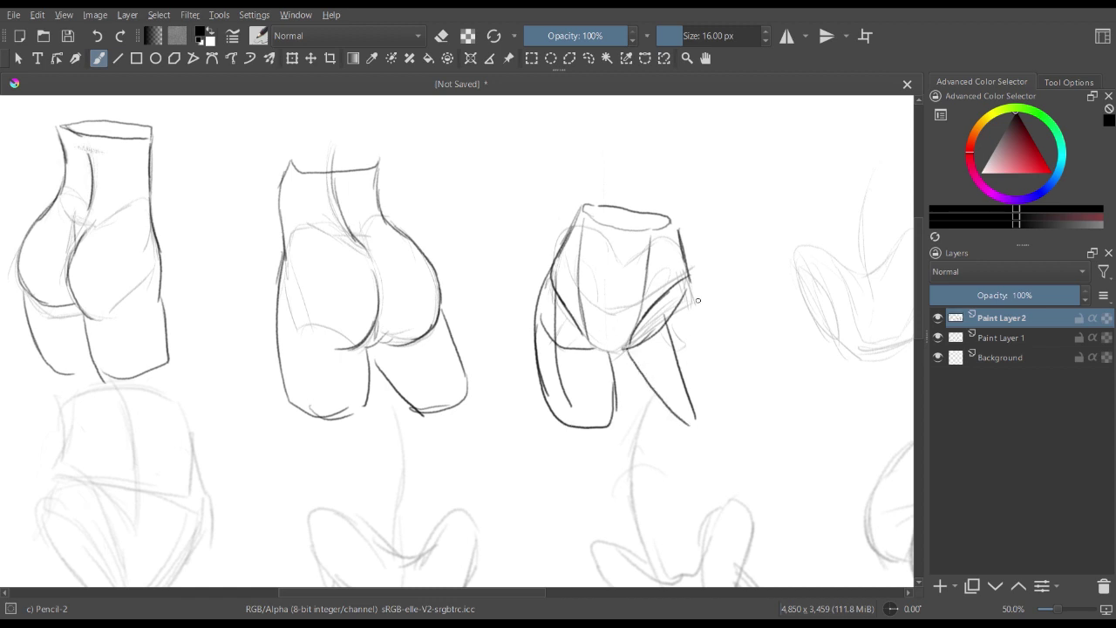
pyautogui.moveTo(691, 275)
pyautogui.mouseDown()
pyautogui.moveTo(722, 378)
pyautogui.moveTo(720, 421)
pyautogui.moveTo(676, 420)
pyautogui.mouseUp()
pyautogui.moveTo(616, 257); pyautogui.dragTo(610, 284)
# - Outline the fourth top-row figure with a waist opening, flared hip sides and a tapered pelvis front over the faded sketch
pyautogui.hotkey('ctrl', '-')
pyautogui.hotkey('ctrl', '-')
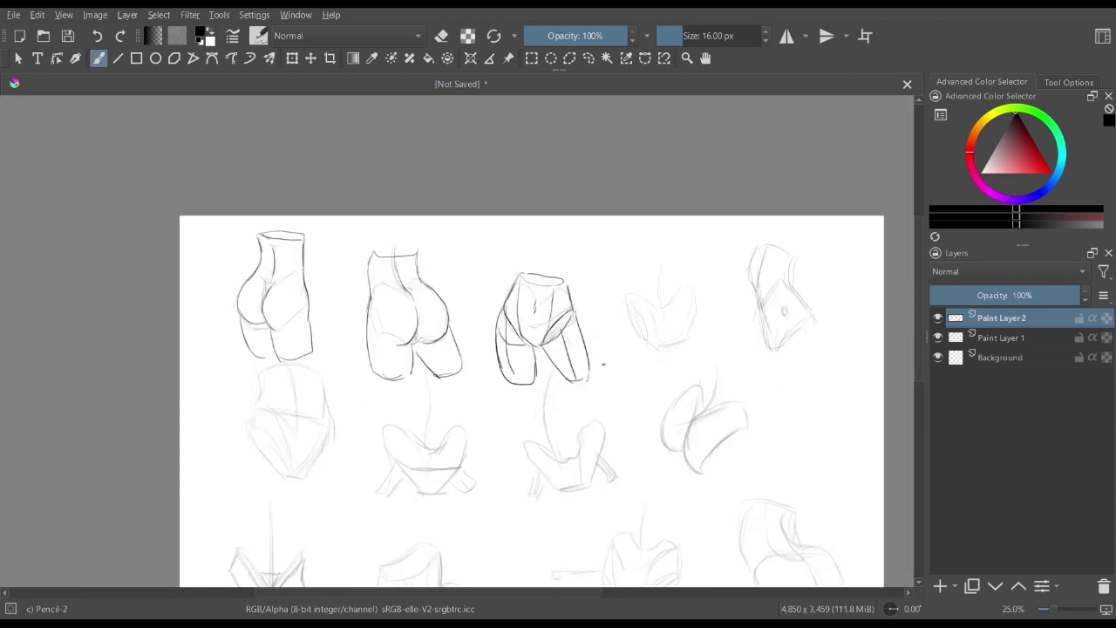
pyautogui.hotkey('ctrl', '+')
pyautogui.hotkey('ctrl', '+')
pyautogui.moveTo(603, 366); pyautogui.dragTo(273, 360)
pyautogui.moveTo(552, 185)
pyautogui.mouseDown()
pyautogui.moveTo(519, 180)
pyautogui.moveTo(487, 314)
pyautogui.moveTo(523, 342)
pyautogui.mouseUp()
pyautogui.moveTo(554, 199)
pyautogui.mouseDown()
pyautogui.moveTo(542, 329)
pyautogui.moveTo(523, 339)
pyautogui.mouseUp()
pyautogui.moveTo(452, 186); pyautogui.dragTo(559, 172)
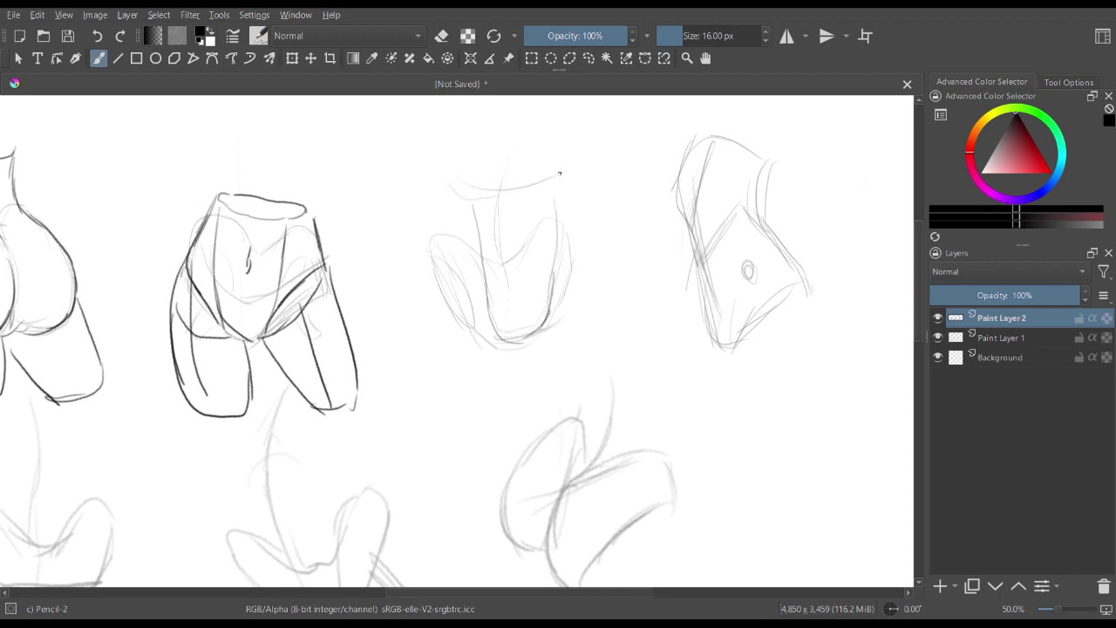
pyautogui.moveTo(470, 201)
pyautogui.mouseDown()
pyautogui.moveTo(565, 184)
pyautogui.moveTo(517, 174)
pyautogui.moveTo(526, 179)
pyautogui.moveTo(467, 185)
pyautogui.moveTo(427, 256)
pyautogui.mouseUp()
pyautogui.moveTo(567, 186); pyautogui.dragTo(575, 254)
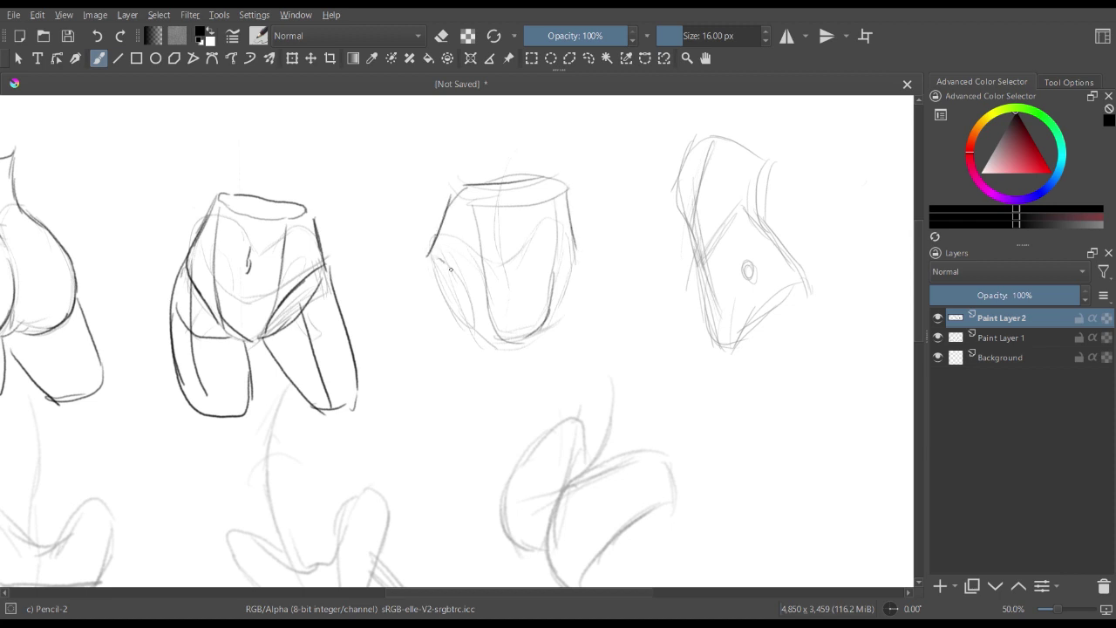
pyautogui.moveTo(451, 269); pyautogui.dragTo(504, 336)
pyautogui.moveTo(571, 270)
pyautogui.mouseDown()
pyautogui.moveTo(508, 336)
pyautogui.moveTo(544, 327)
pyautogui.mouseUp()
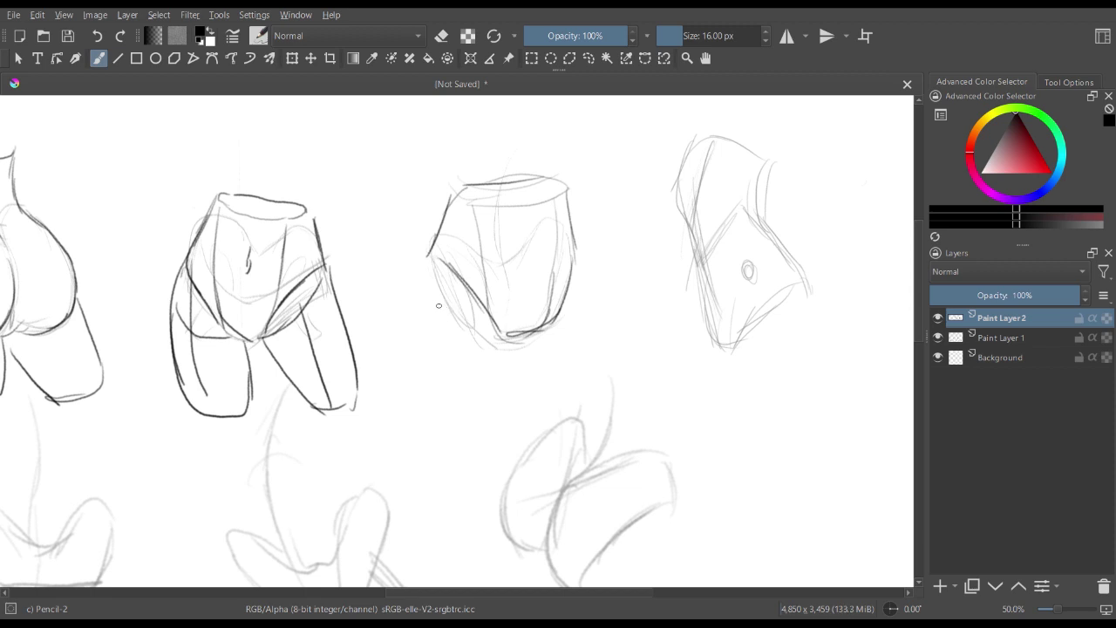
# - Add the fourth figure's thigh creases, both cut-off thighs and a navel mark
pyautogui.moveTo(427, 300)
pyautogui.mouseDown()
pyautogui.moveTo(455, 341)
pyautogui.moveTo(494, 341)
pyautogui.moveTo(590, 283)
pyautogui.mouseUp()
pyautogui.moveTo(468, 270); pyautogui.dragTo(490, 420)
pyautogui.moveTo(431, 257)
pyautogui.mouseDown()
pyautogui.moveTo(420, 273)
pyautogui.moveTo(422, 370)
pyautogui.mouseUp()
pyautogui.moveTo(422, 370)
pyautogui.mouseDown()
pyautogui.moveTo(451, 422)
pyautogui.moveTo(497, 421)
pyautogui.mouseUp()
pyautogui.moveTo(523, 337); pyautogui.dragTo(521, 411)
pyautogui.moveTo(582, 242)
pyautogui.mouseDown()
pyautogui.moveTo(585, 288)
pyautogui.moveTo(549, 409)
pyautogui.mouseUp()
pyautogui.moveTo(528, 248); pyautogui.dragTo(531, 262)
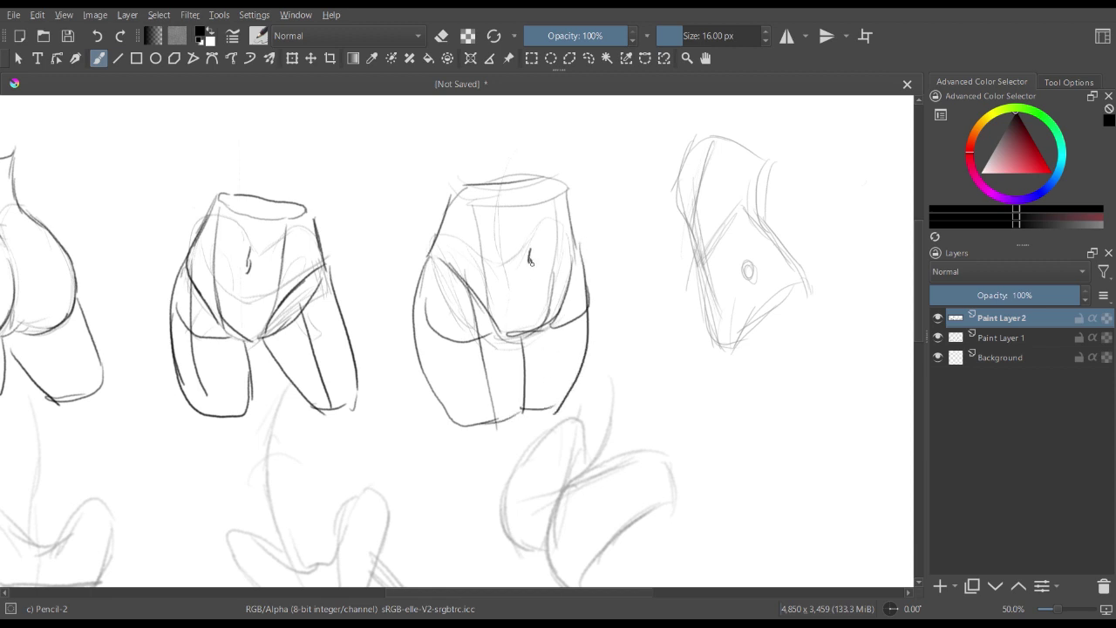
# - Trace both torso contours of the fifth top-row figure, from the waist down around the hip
pyautogui.press('-')
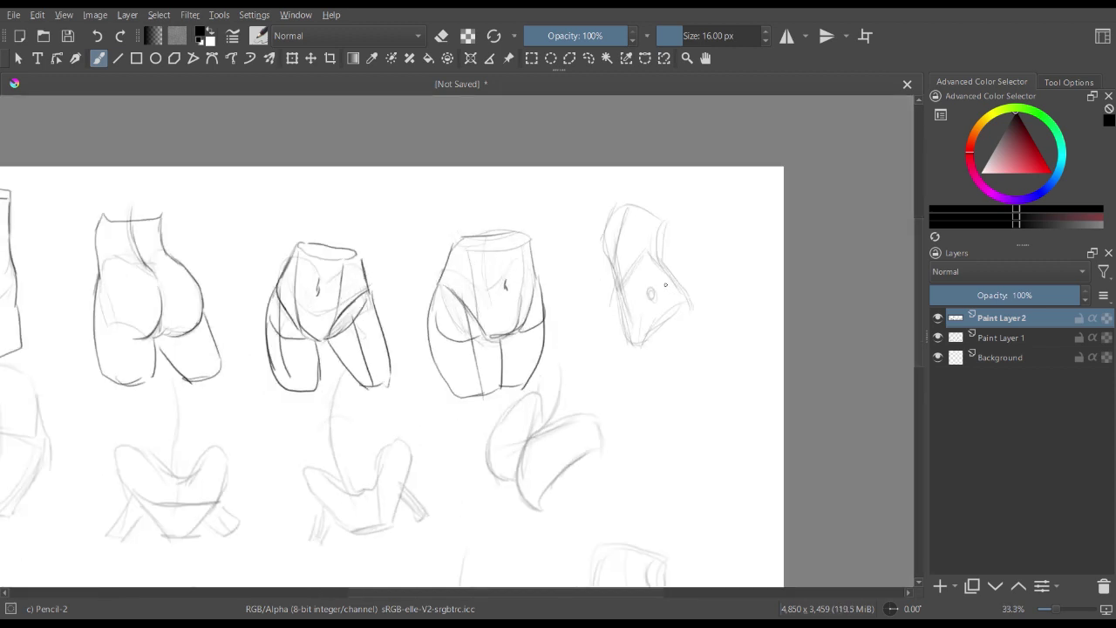
pyautogui.press('+')
pyautogui.moveTo(662, 203); pyautogui.dragTo(500, 196)
pyautogui.moveTo(526, 138)
pyautogui.mouseDown()
pyautogui.moveTo(511, 196)
pyautogui.moveTo(560, 340)
pyautogui.mouseUp()
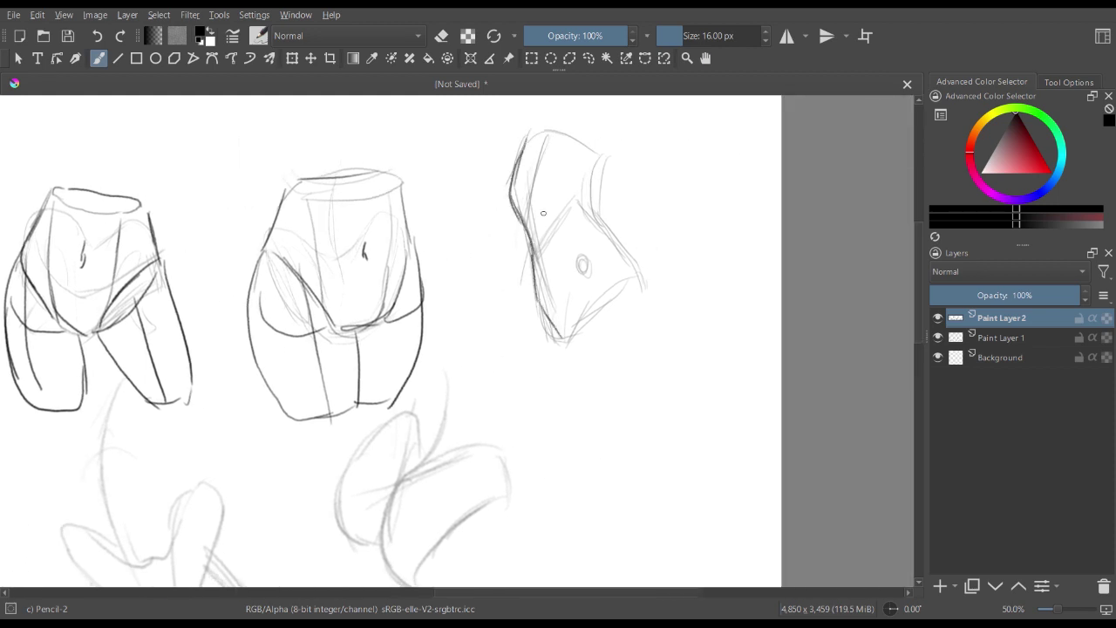
pyautogui.moveTo(601, 151)
pyautogui.mouseDown()
pyautogui.moveTo(594, 211)
pyautogui.moveTo(637, 268)
pyautogui.moveTo(643, 305)
pyautogui.mouseUp()
# - Draw the fifth figure's groin line, its cut-off near thigh and the far thigh's edge behind it
pyautogui.moveTo(583, 251)
pyautogui.mouseDown()
pyautogui.moveTo(560, 333)
pyautogui.moveTo(564, 373)
pyautogui.mouseUp()
pyautogui.moveTo(646, 280); pyautogui.dragTo(611, 415)
pyautogui.moveTo(560, 340); pyautogui.dragTo(611, 411)
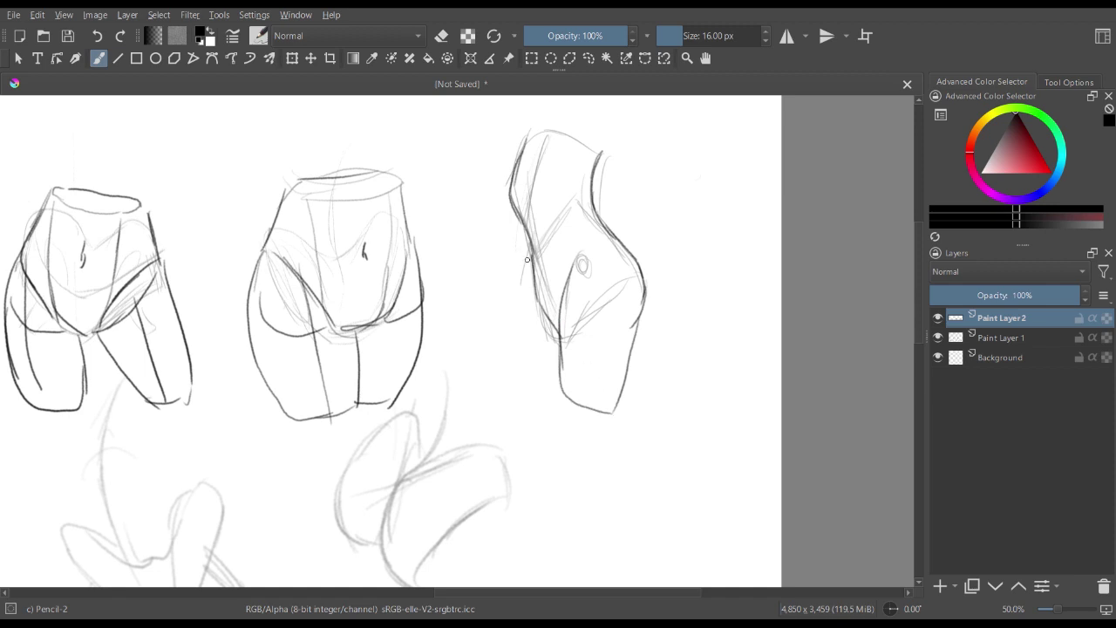
pyautogui.moveTo(527, 259); pyautogui.dragTo(564, 357)
pyautogui.moveTo(637, 329)
pyautogui.mouseDown()
pyautogui.moveTo(655, 374)
pyautogui.moveTo(629, 398)
pyautogui.mouseUp()
# - Outline the second row's first figure with a navel, curved waist top, torso sides and a tapering pelvis front
pyautogui.scroll(-1, 540, 278)
pyautogui.moveTo(456, 336); pyautogui.dragTo(613, 236)
pyautogui.scroll(1, 613, 236)
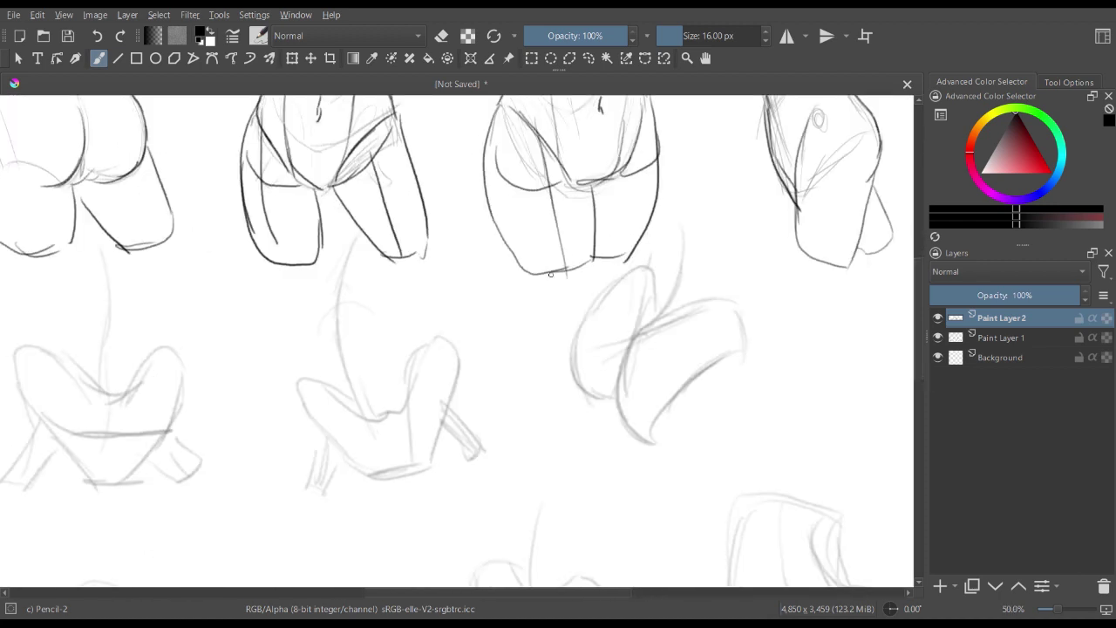
pyautogui.moveTo(297, 331); pyautogui.dragTo(750, 327)
pyautogui.scroll(-1, 446, 290)
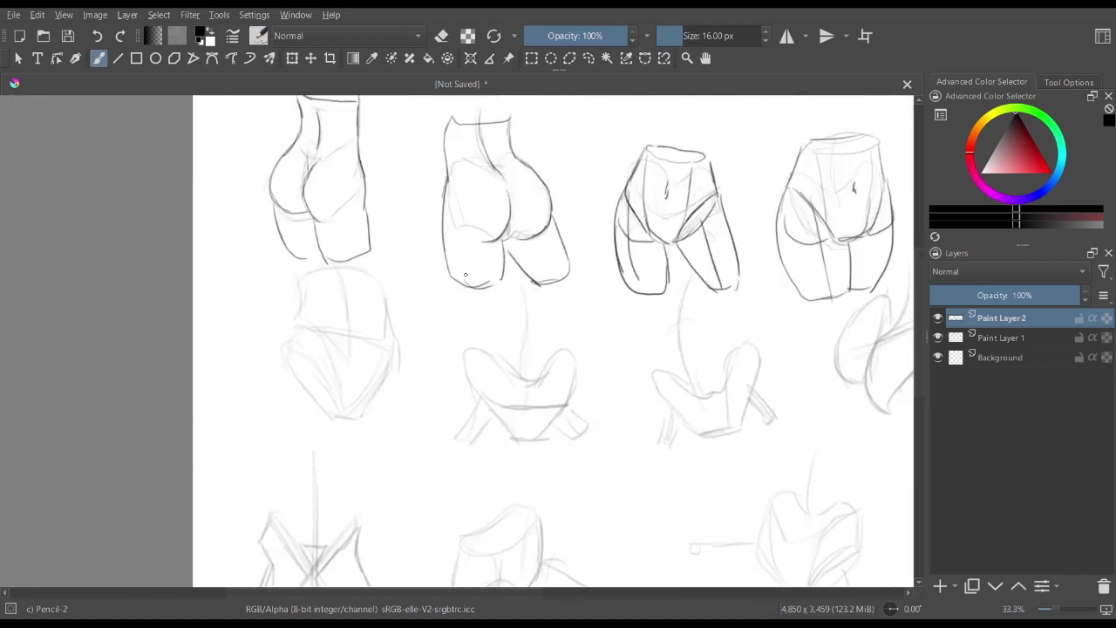
pyautogui.moveTo(353, 296); pyautogui.dragTo(357, 306)
pyautogui.moveTo(298, 281)
pyautogui.mouseDown()
pyautogui.moveTo(343, 264)
pyautogui.moveTo(389, 290)
pyautogui.moveTo(393, 354)
pyautogui.mouseUp()
pyautogui.moveTo(316, 310); pyautogui.dragTo(334, 377)
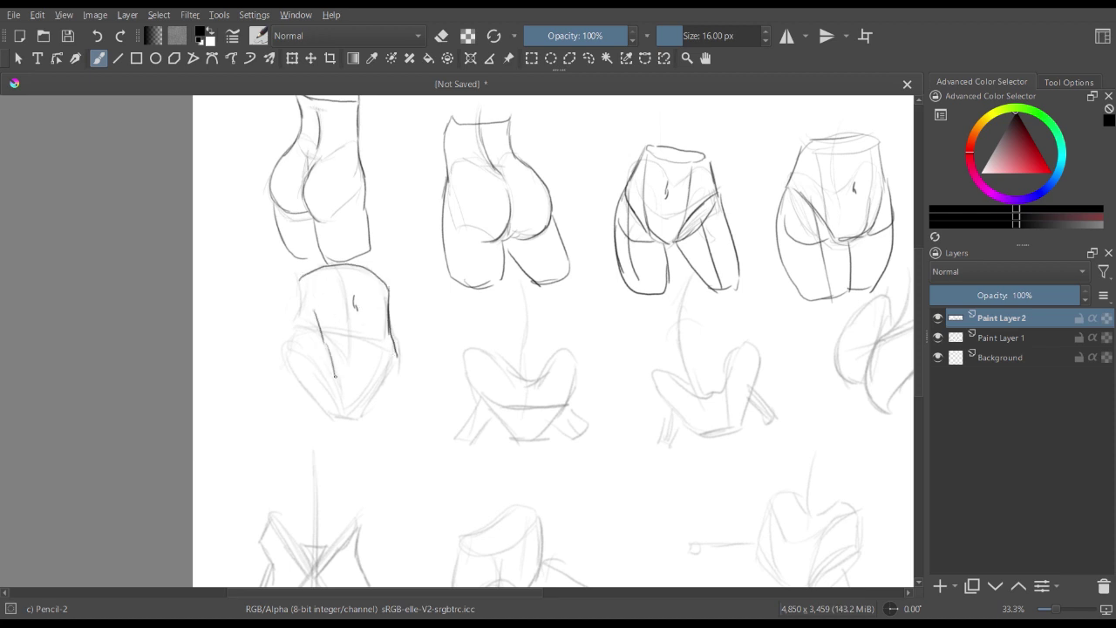
pyautogui.moveTo(387, 335)
pyautogui.mouseDown()
pyautogui.moveTo(374, 386)
pyautogui.moveTo(339, 418)
pyautogui.mouseUp()
# - Draw both spread thighs of the second row's first figure, closing one with an oval cut end
pyautogui.moveTo(325, 347); pyautogui.dragTo(270, 366)
pyautogui.moveTo(305, 292)
pyautogui.mouseDown()
pyautogui.moveTo(266, 371)
pyautogui.moveTo(297, 428)
pyautogui.mouseUp()
pyautogui.moveTo(328, 355); pyautogui.dragTo(354, 454)
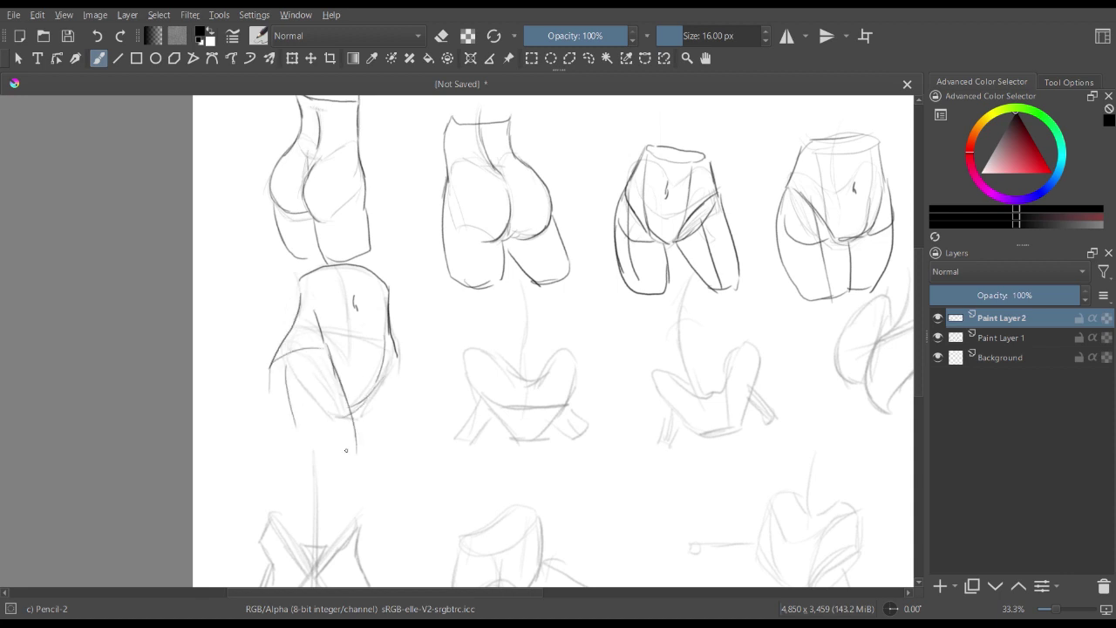
pyautogui.moveTo(268, 370)
pyautogui.mouseDown()
pyautogui.moveTo(288, 454)
pyautogui.moveTo(353, 448)
pyautogui.mouseUp()
pyautogui.moveTo(291, 462); pyautogui.dragTo(349, 460)
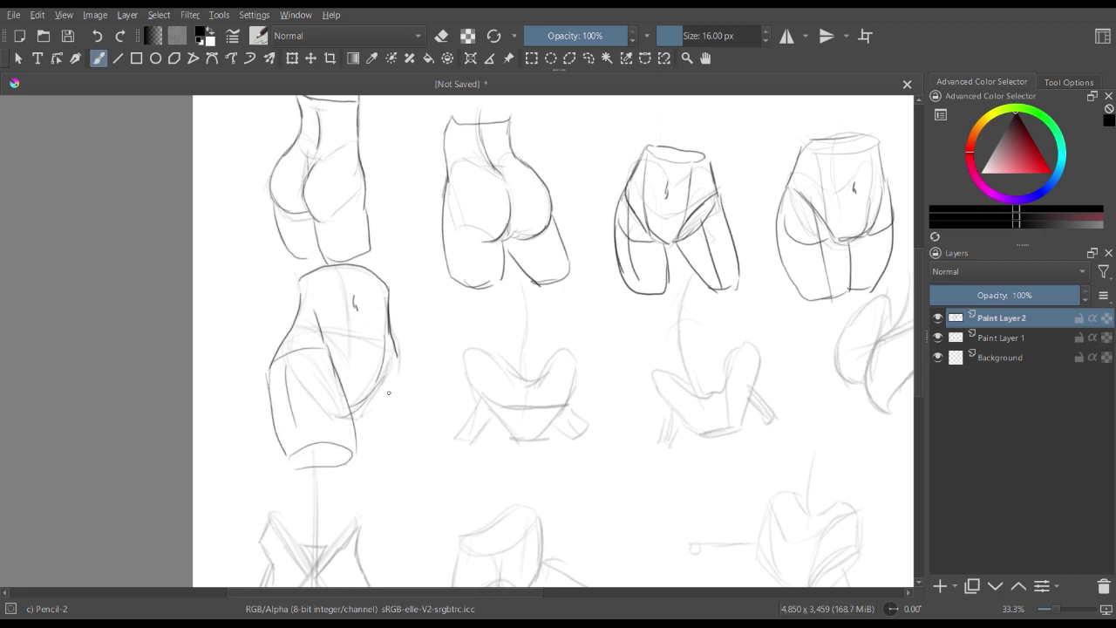
pyautogui.moveTo(357, 418); pyautogui.dragTo(403, 455)
pyautogui.moveTo(398, 349); pyautogui.dragTo(440, 453)
pyautogui.moveTo(391, 460); pyautogui.dragTo(436, 457)
# - Outline the second row's second figure with a navel, oval waist opening, boxy hip sides and front panel edges
pyautogui.hotkey('ctrl', '-')
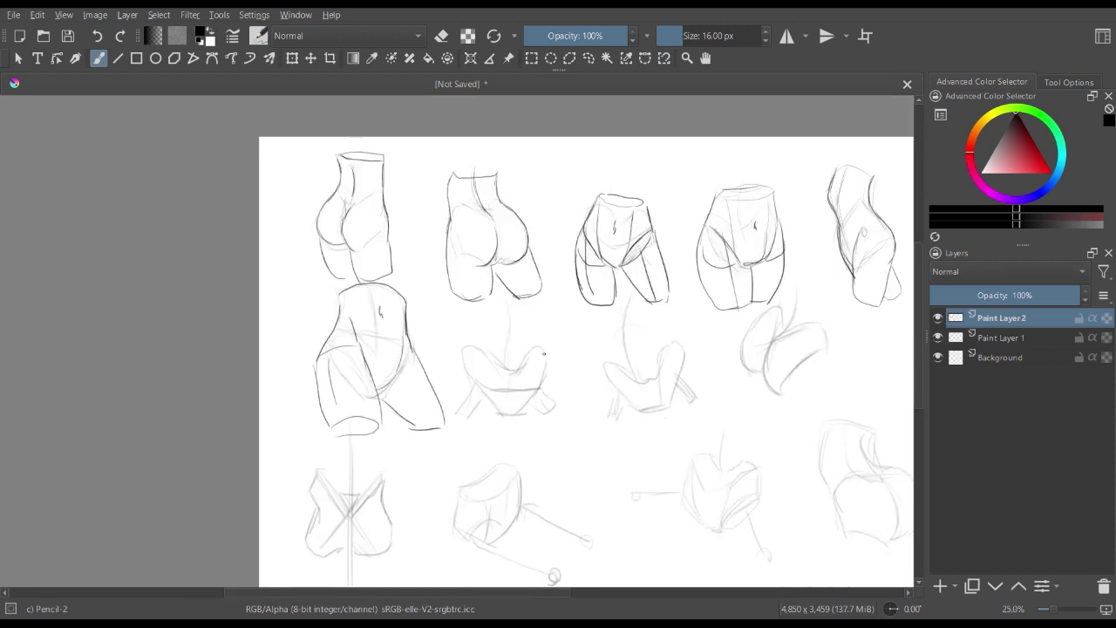
pyautogui.hotkey('ctrl', '+')
pyautogui.moveTo(575, 366); pyautogui.dragTo(461, 330)
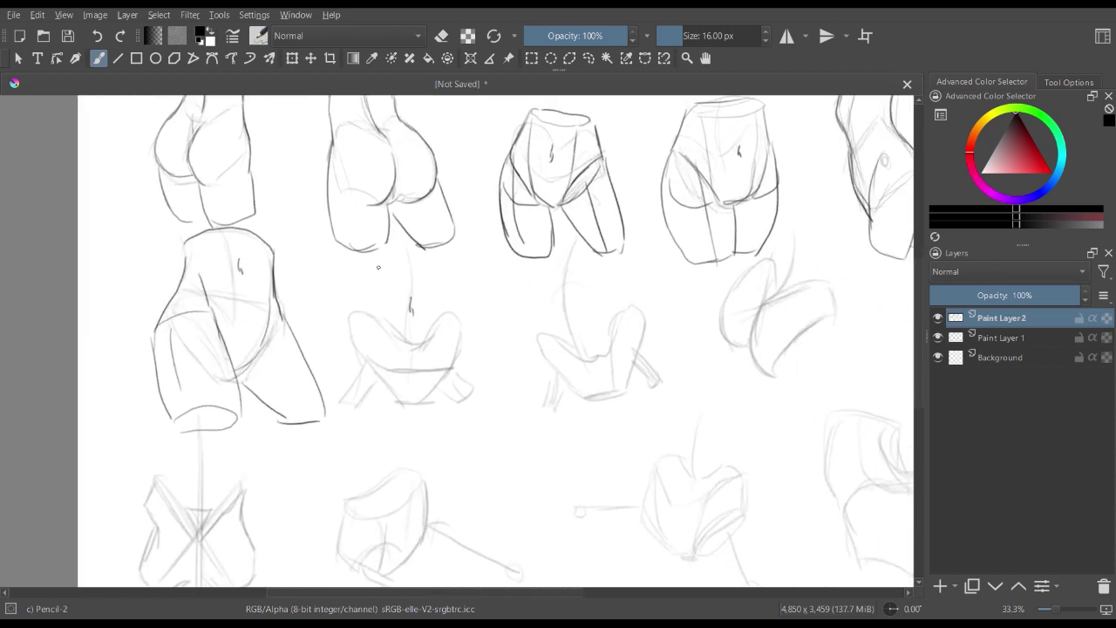
pyautogui.moveTo(366, 284)
pyautogui.mouseDown()
pyautogui.moveTo(424, 301)
pyautogui.moveTo(460, 286)
pyautogui.moveTo(363, 283)
pyautogui.moveTo(346, 353)
pyautogui.moveTo(391, 403)
pyautogui.mouseUp()
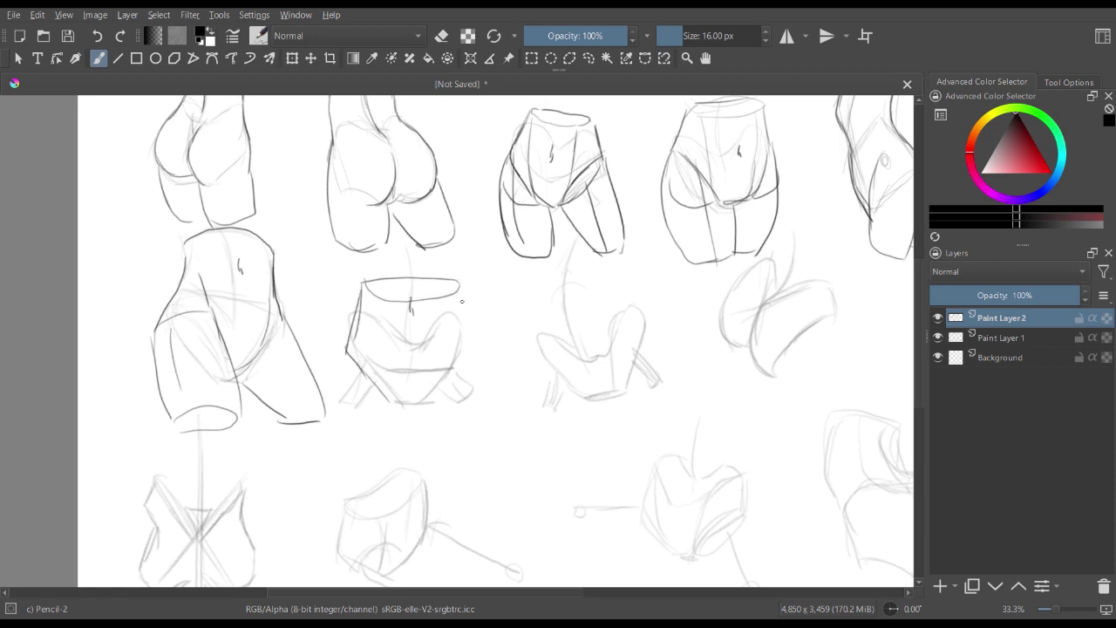
pyautogui.moveTo(460, 291)
pyautogui.mouseDown()
pyautogui.moveTo(468, 346)
pyautogui.moveTo(453, 378)
pyautogui.moveTo(417, 401)
pyautogui.mouseUp()
pyautogui.moveTo(384, 293); pyautogui.dragTo(384, 389)
pyautogui.moveTo(440, 301)
pyautogui.mouseDown()
pyautogui.moveTo(439, 389)
pyautogui.moveTo(425, 402)
pyautogui.mouseUp()
# - Draw both cut-off thighs below the second row's second pelvis
pyautogui.moveTo(354, 353); pyautogui.dragTo(370, 447)
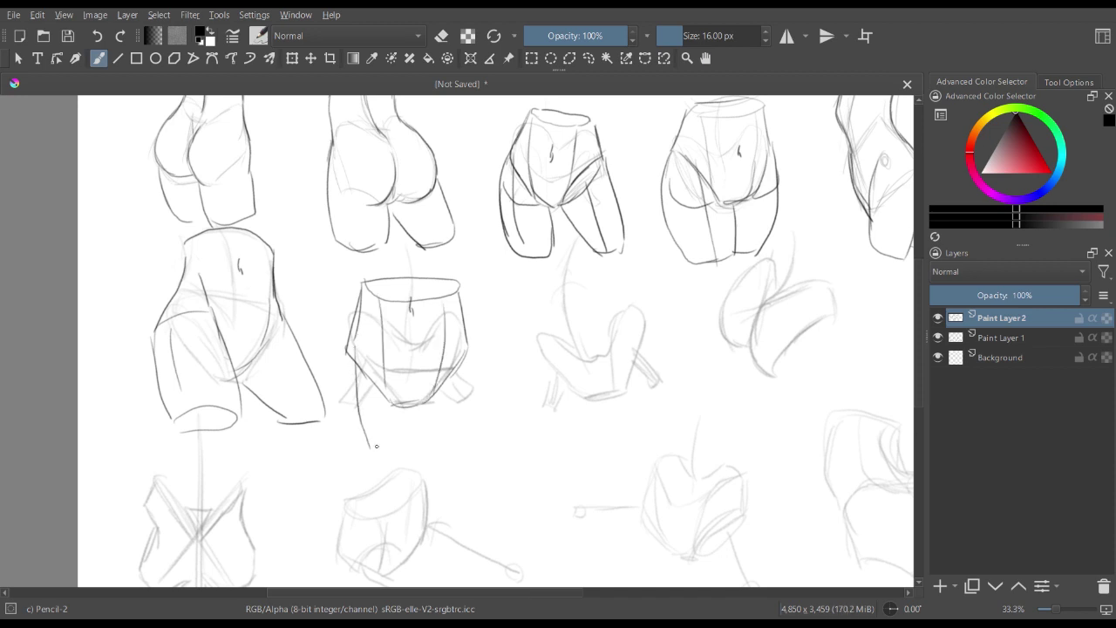
pyautogui.moveTo(465, 382); pyautogui.dragTo(494, 451)
pyautogui.moveTo(335, 397)
pyautogui.mouseDown()
pyautogui.moveTo(355, 389)
pyautogui.moveTo(407, 425)
pyautogui.moveTo(409, 451)
pyautogui.mouseUp()
pyautogui.moveTo(345, 343)
pyautogui.mouseDown()
pyautogui.moveTo(336, 427)
pyautogui.moveTo(365, 462)
pyautogui.moveTo(407, 457)
pyautogui.mouseUp()
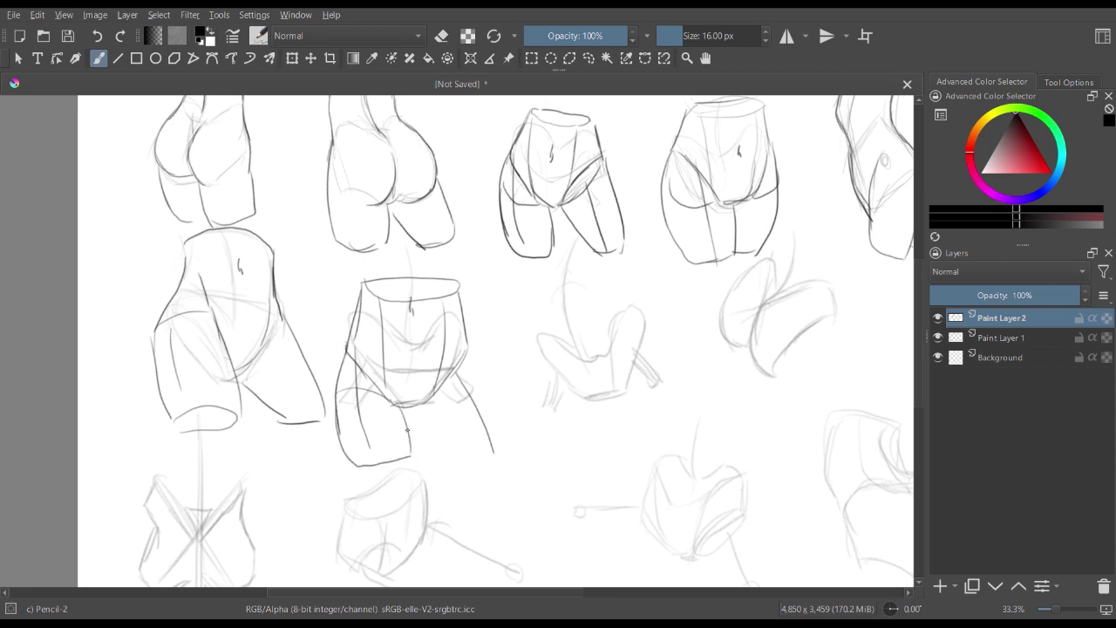
pyautogui.moveTo(421, 403); pyautogui.dragTo(453, 455)
pyautogui.moveTo(466, 354); pyautogui.dragTo(495, 448)
# - Outline the second row's third figure with a navel, waist top, front panel edges and angled hip sides
pyautogui.moveTo(548, 275)
pyautogui.mouseDown()
pyautogui.moveTo(604, 263)
pyautogui.moveTo(548, 281)
pyautogui.moveTo(571, 381)
pyautogui.moveTo(589, 399)
pyautogui.mouseUp()
pyautogui.moveTo(604, 268); pyautogui.dragTo(609, 380)
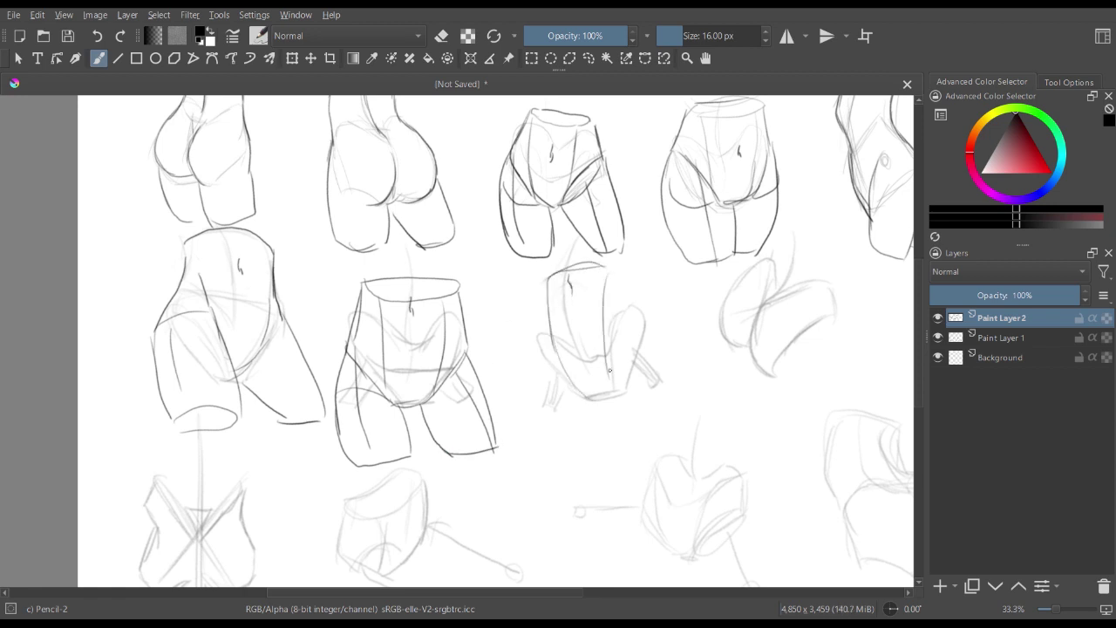
pyautogui.moveTo(605, 318)
pyautogui.mouseDown()
pyautogui.moveTo(613, 387)
pyautogui.moveTo(589, 400)
pyautogui.mouseUp()
pyautogui.moveTo(542, 280); pyautogui.dragTo(537, 344)
pyautogui.moveTo(611, 266)
pyautogui.mouseDown()
pyautogui.moveTo(643, 291)
pyautogui.moveTo(645, 342)
pyautogui.mouseUp()
pyautogui.moveTo(543, 311)
pyautogui.mouseDown()
pyautogui.moveTo(537, 377)
pyautogui.moveTo(586, 399)
pyautogui.moveTo(612, 394)
pyautogui.mouseUp()
pyautogui.moveTo(650, 326)
pyautogui.mouseDown()
pyautogui.moveTo(624, 396)
pyautogui.moveTo(626, 378)
pyautogui.mouseUp()
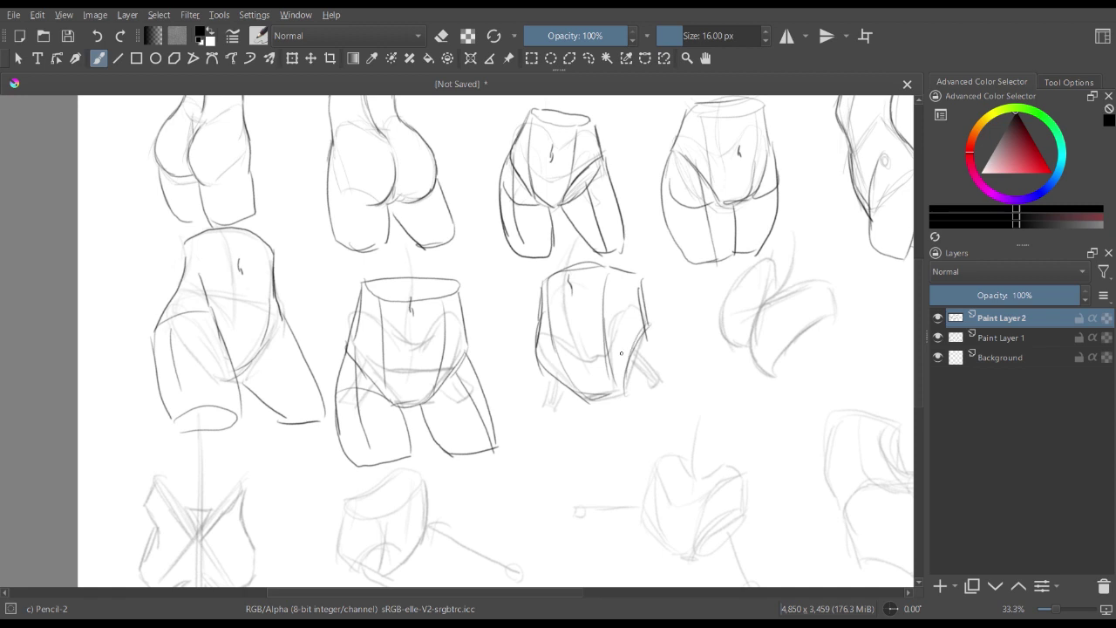
# - Draw both spread cut-off thighs of the second row's third figure, including the hip crease
pyautogui.moveTo(554, 370); pyautogui.dragTo(516, 400)
pyautogui.moveTo(527, 353); pyautogui.dragTo(522, 391)
pyautogui.moveTo(523, 389)
pyautogui.mouseDown()
pyautogui.moveTo(575, 408)
pyautogui.moveTo(561, 451)
pyautogui.mouseUp()
pyautogui.moveTo(542, 351)
pyautogui.mouseDown()
pyautogui.moveTo(506, 455)
pyautogui.moveTo(549, 467)
pyautogui.moveTo(570, 452)
pyautogui.mouseUp()
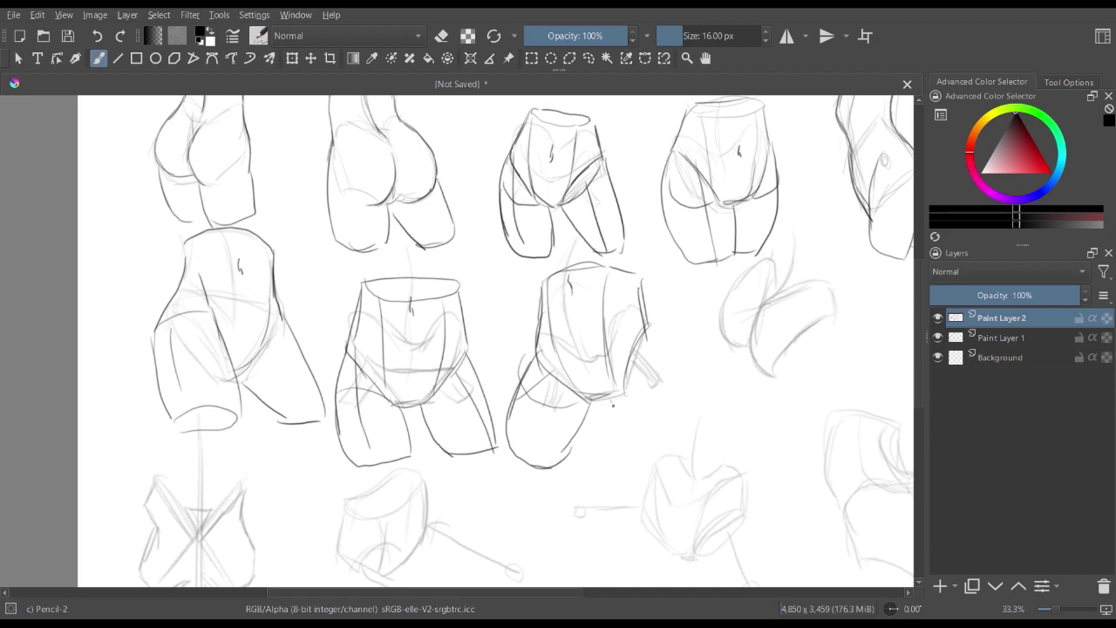
pyautogui.moveTo(613, 406)
pyautogui.mouseDown()
pyautogui.moveTo(638, 446)
pyautogui.moveTo(661, 371)
pyautogui.mouseUp()
pyautogui.moveTo(647, 315)
pyautogui.mouseDown()
pyautogui.moveTo(678, 370)
pyautogui.moveTo(689, 445)
pyautogui.mouseUp()
# - Outline the second row's last figure with its spine line, waist sides and far buttock curve
pyautogui.moveTo(645, 369); pyautogui.dragTo(431, 342)
pyautogui.moveTo(573, 200)
pyautogui.mouseDown()
pyautogui.moveTo(571, 237)
pyautogui.moveTo(535, 283)
pyautogui.moveTo(547, 280)
pyautogui.mouseUp()
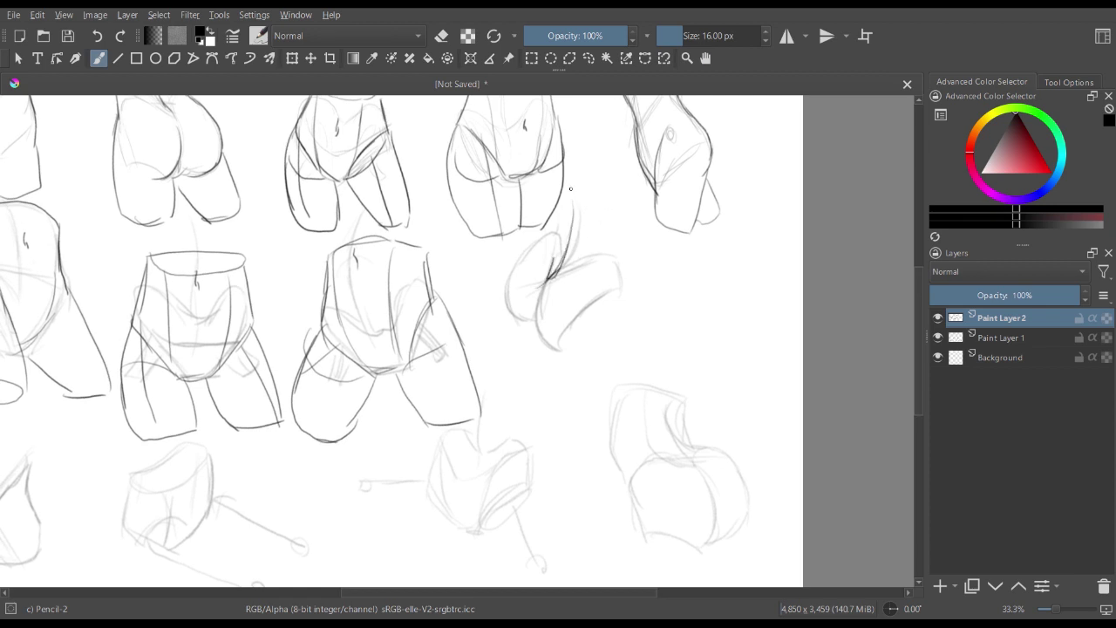
pyautogui.moveTo(576, 202)
pyautogui.mouseDown()
pyautogui.moveTo(620, 210)
pyautogui.moveTo(626, 288)
pyautogui.mouseUp()
pyautogui.moveTo(569, 196); pyautogui.dragTo(508, 290)
pyautogui.moveTo(532, 249)
pyautogui.mouseDown()
pyautogui.moveTo(518, 319)
pyautogui.moveTo(534, 333)
pyautogui.mouseUp()
# - Draw the last second-row figure's near buttock and forward-bent cut-off thigh, with the far thigh's edge behind
pyautogui.moveTo(550, 281)
pyautogui.mouseDown()
pyautogui.moveTo(537, 343)
pyautogui.moveTo(578, 355)
pyautogui.mouseUp()
pyautogui.moveTo(627, 287)
pyautogui.mouseDown()
pyautogui.moveTo(630, 319)
pyautogui.moveTo(607, 341)
pyautogui.mouseUp()
pyautogui.moveTo(649, 279)
pyautogui.mouseDown()
pyautogui.moveTo(689, 278)
pyautogui.moveTo(694, 335)
pyautogui.mouseUp()
pyautogui.moveTo(576, 356); pyautogui.dragTo(686, 329)
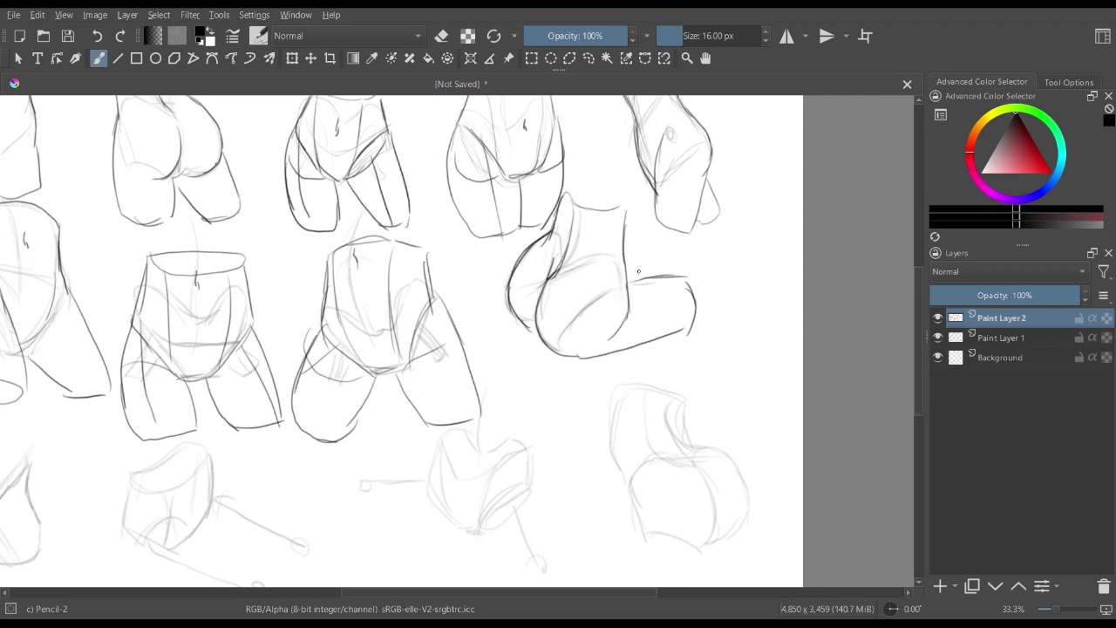
pyautogui.moveTo(629, 271)
pyautogui.mouseDown()
pyautogui.moveTo(663, 266)
pyautogui.moveTo(670, 279)
pyautogui.mouseUp()
pyautogui.moveTo(528, 328); pyautogui.dragTo(546, 328)
# - Outline the bottom row's first figure as a back view with a waist edge, flared hip sides and central buttock cleft
pyautogui.hotkey('ctrl', '-')
pyautogui.hotkey('ctrl', '-')
pyautogui.hotkey('ctrl', '+')
pyautogui.hotkey('ctrl', '+')
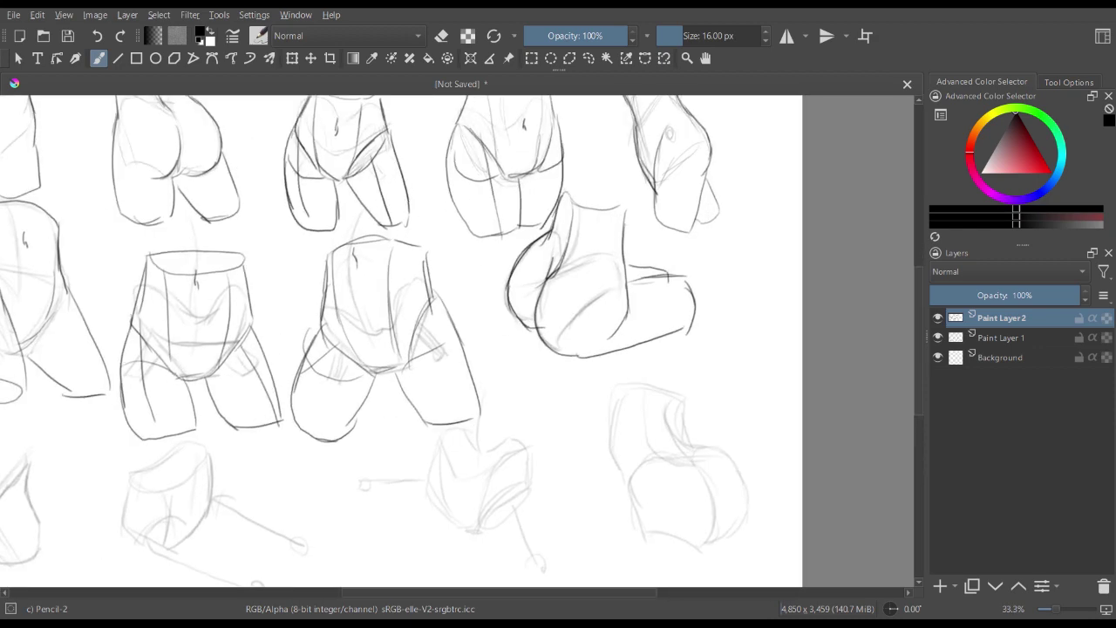
pyautogui.moveTo(392, 453); pyautogui.dragTo(538, 280)
pyautogui.moveTo(294, 239); pyautogui.dragTo(391, 182)
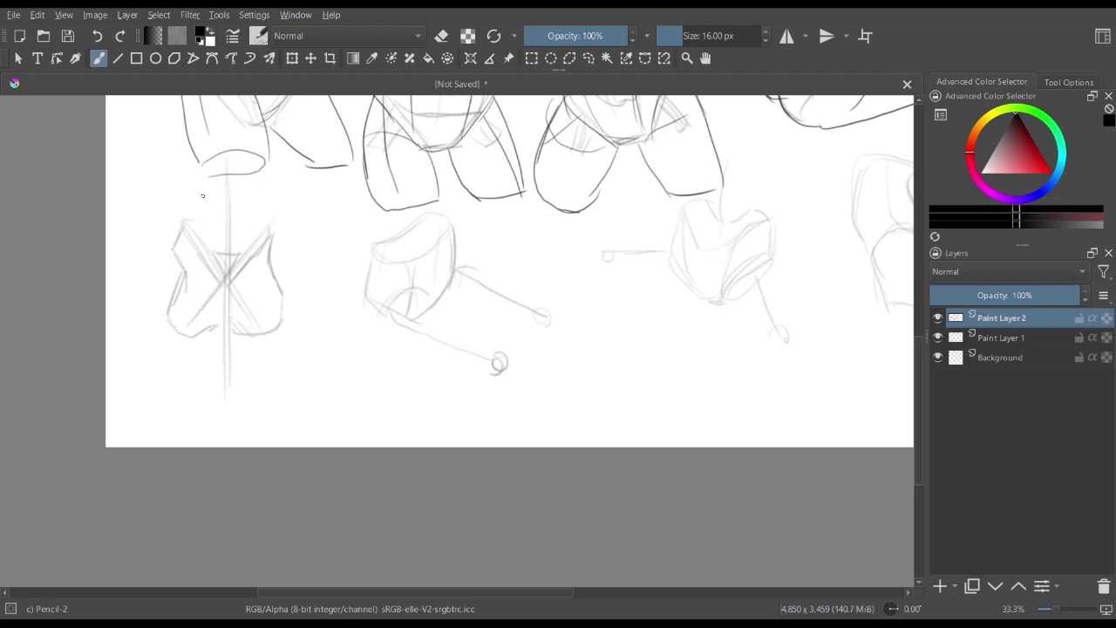
pyautogui.moveTo(203, 196)
pyautogui.mouseDown()
pyautogui.moveTo(256, 195)
pyautogui.moveTo(180, 248)
pyautogui.mouseUp()
pyautogui.moveTo(186, 197)
pyautogui.mouseDown()
pyautogui.moveTo(255, 193)
pyautogui.moveTo(173, 262)
pyautogui.mouseUp()
pyautogui.moveTo(263, 195); pyautogui.dragTo(277, 262)
pyautogui.moveTo(263, 211)
pyautogui.mouseDown()
pyautogui.moveTo(281, 275)
pyautogui.moveTo(271, 262)
pyautogui.mouseUp()
pyautogui.moveTo(188, 225)
pyautogui.mouseDown()
pyautogui.moveTo(166, 289)
pyautogui.moveTo(169, 317)
pyautogui.mouseUp()
pyautogui.moveTo(187, 279)
pyautogui.mouseDown()
pyautogui.moveTo(189, 321)
pyautogui.moveTo(220, 314)
pyautogui.mouseUp()
pyautogui.moveTo(272, 242)
pyautogui.mouseDown()
pyautogui.moveTo(291, 293)
pyautogui.moveTo(284, 312)
pyautogui.moveTo(241, 319)
pyautogui.mouseUp()
pyautogui.moveTo(218, 249)
pyautogui.mouseDown()
pyautogui.moveTo(228, 304)
pyautogui.moveTo(225, 262)
pyautogui.moveTo(223, 308)
pyautogui.moveTo(225, 293)
pyautogui.moveTo(187, 322)
pyautogui.moveTo(177, 307)
pyautogui.moveTo(184, 318)
pyautogui.moveTo(265, 313)
pyautogui.moveTo(200, 281)
pyautogui.moveTo(225, 309)
pyautogui.mouseUp()
pyautogui.press('e')
pyautogui.press('e')
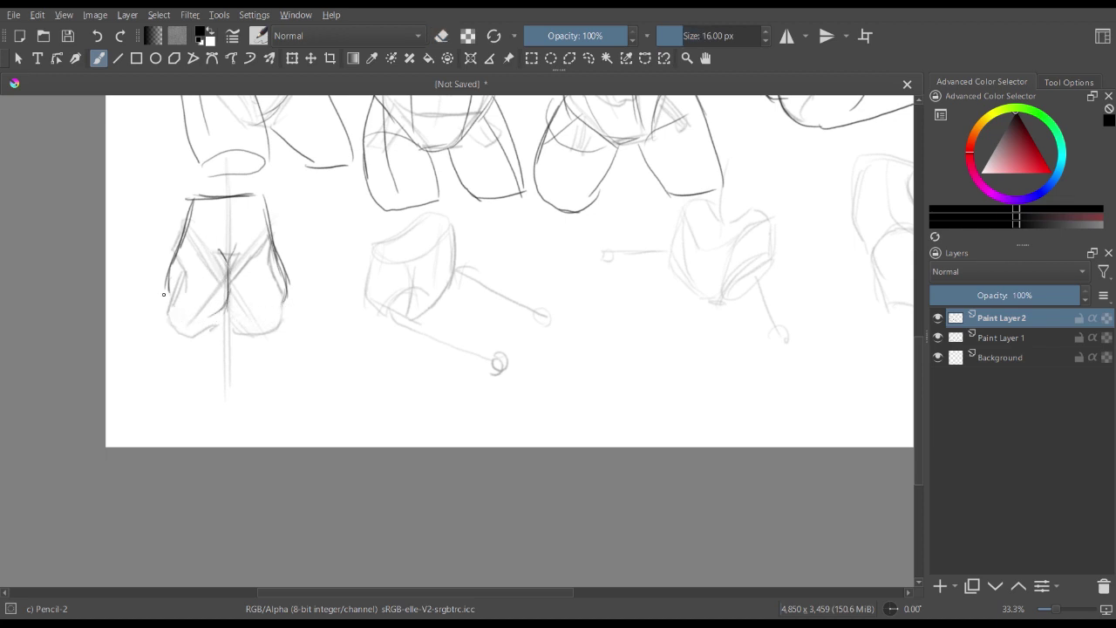
# - Draw the bottom-row first figure's closed thighs with a center dividing line and a short buttock crease
pyautogui.moveTo(167, 272)
pyautogui.mouseDown()
pyautogui.moveTo(186, 367)
pyautogui.moveTo(223, 370)
pyautogui.mouseUp()
pyautogui.moveTo(231, 302); pyautogui.dragTo(249, 319)
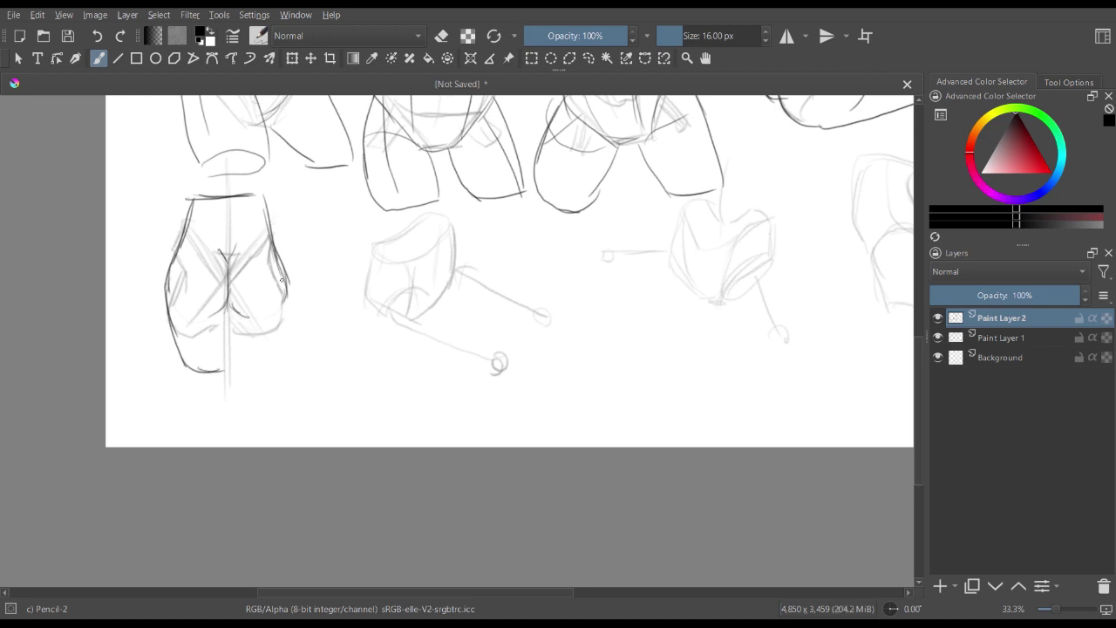
pyautogui.moveTo(281, 278)
pyautogui.mouseDown()
pyautogui.moveTo(285, 318)
pyautogui.moveTo(284, 301)
pyautogui.moveTo(270, 366)
pyautogui.mouseUp()
pyautogui.moveTo(226, 309); pyautogui.dragTo(226, 372)
pyautogui.moveTo(227, 375); pyautogui.dragTo(275, 357)
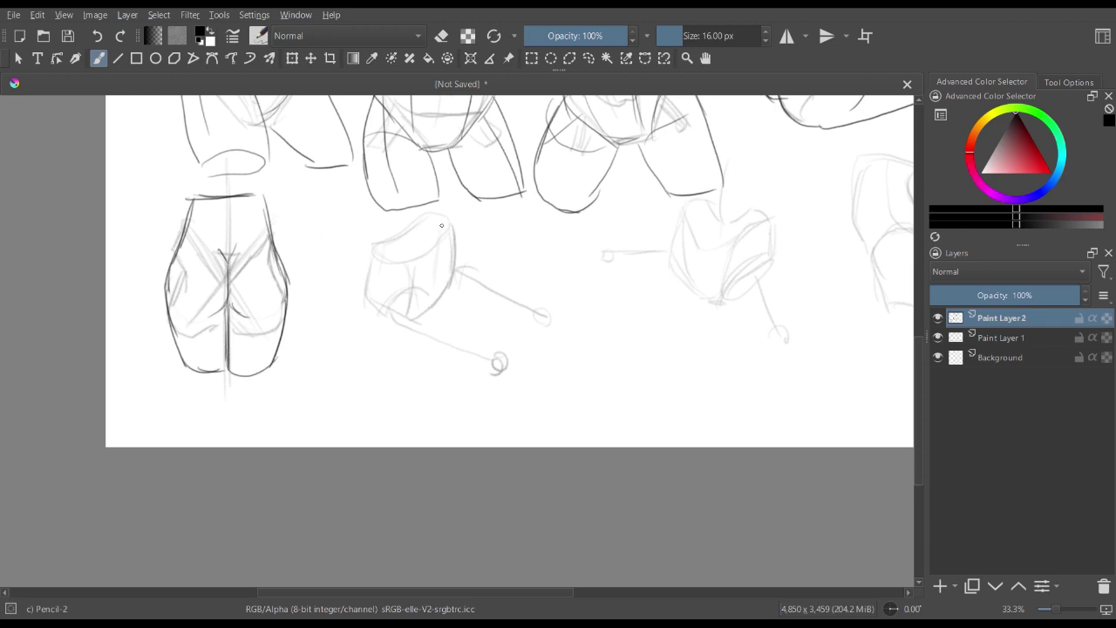
# - Outline the bottom row's second figure with a slanted waist edge, side contour and tapering pelvis front
pyautogui.moveTo(379, 237)
pyautogui.mouseDown()
pyautogui.moveTo(446, 219)
pyautogui.moveTo(455, 261)
pyautogui.moveTo(437, 307)
pyautogui.mouseUp()
pyautogui.moveTo(455, 265); pyautogui.dragTo(431, 319)
pyautogui.moveTo(400, 259)
pyautogui.mouseDown()
pyautogui.moveTo(404, 300)
pyautogui.moveTo(424, 321)
pyautogui.mouseUp()
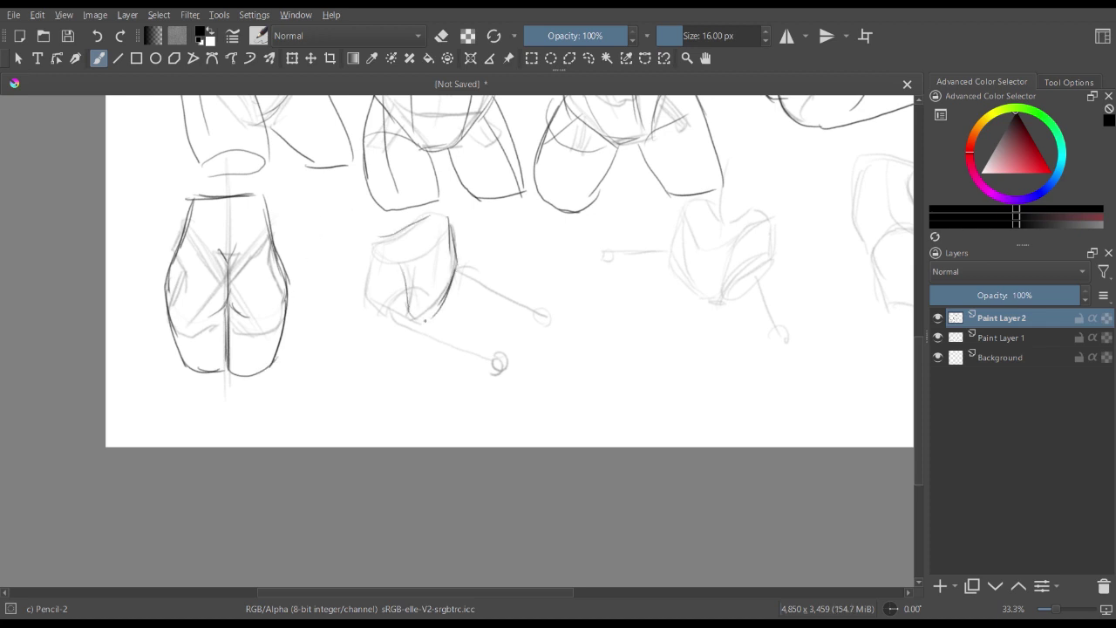
pyautogui.moveTo(451, 277); pyautogui.dragTo(430, 321)
# - Draw the second bottom-row figure's outer hip and both forward-bent thighs with oval cut ends, and mark the navel
pyautogui.moveTo(373, 241)
pyautogui.mouseDown()
pyautogui.moveTo(354, 343)
pyautogui.moveTo(372, 355)
pyautogui.mouseUp()
pyautogui.moveTo(406, 312)
pyautogui.mouseDown()
pyautogui.moveTo(499, 352)
pyautogui.moveTo(504, 366)
pyautogui.mouseUp()
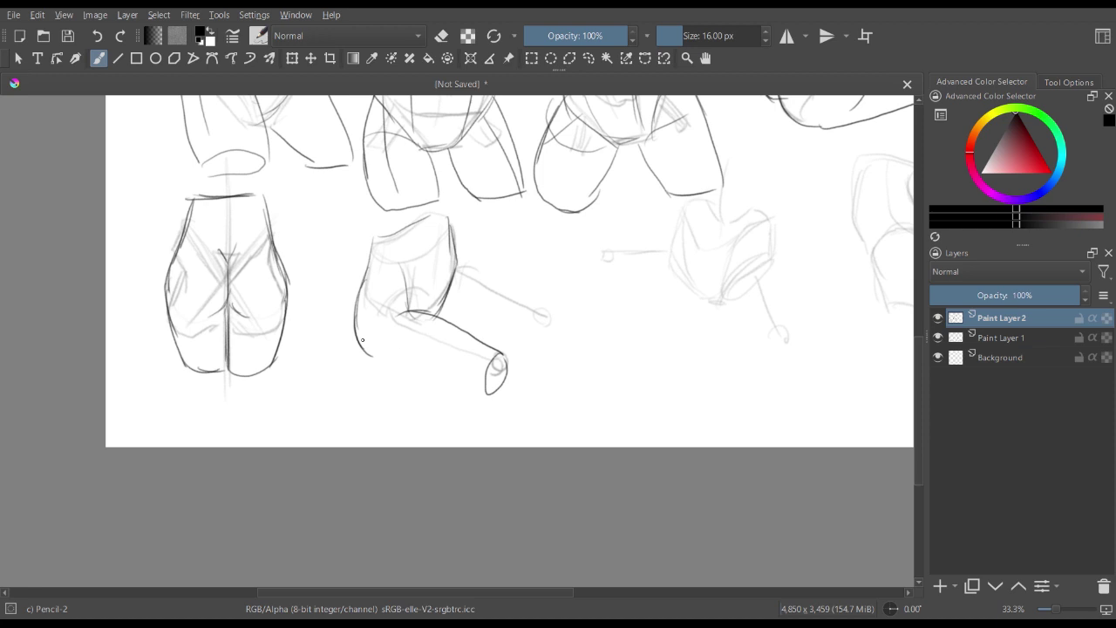
pyautogui.moveTo(363, 340)
pyautogui.mouseDown()
pyautogui.moveTo(391, 371)
pyautogui.moveTo(491, 394)
pyautogui.mouseUp()
pyautogui.moveTo(456, 260); pyautogui.dragTo(446, 316)
pyautogui.moveTo(457, 266)
pyautogui.mouseDown()
pyautogui.moveTo(547, 314)
pyautogui.moveTo(533, 342)
pyautogui.moveTo(548, 318)
pyautogui.mouseUp()
pyautogui.moveTo(446, 317); pyautogui.dragTo(529, 350)
pyautogui.moveTo(429, 244); pyautogui.dragTo(433, 253)
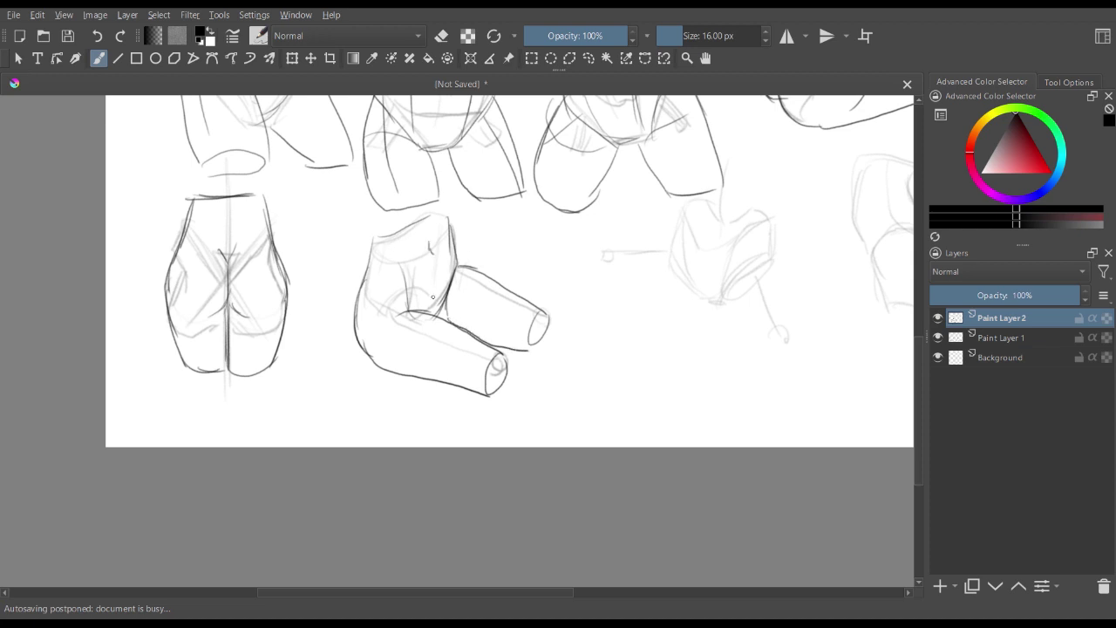
# - Outline the bottom row's third figure with a navel, both waist sides and a tapering pelvis front
pyautogui.hotkey('ctrl', '-')
pyautogui.hotkey('ctrl', '+')
pyautogui.moveTo(715, 209)
pyautogui.mouseDown()
pyautogui.moveTo(450, 296)
pyautogui.moveTo(448, 323)
pyautogui.mouseUp()
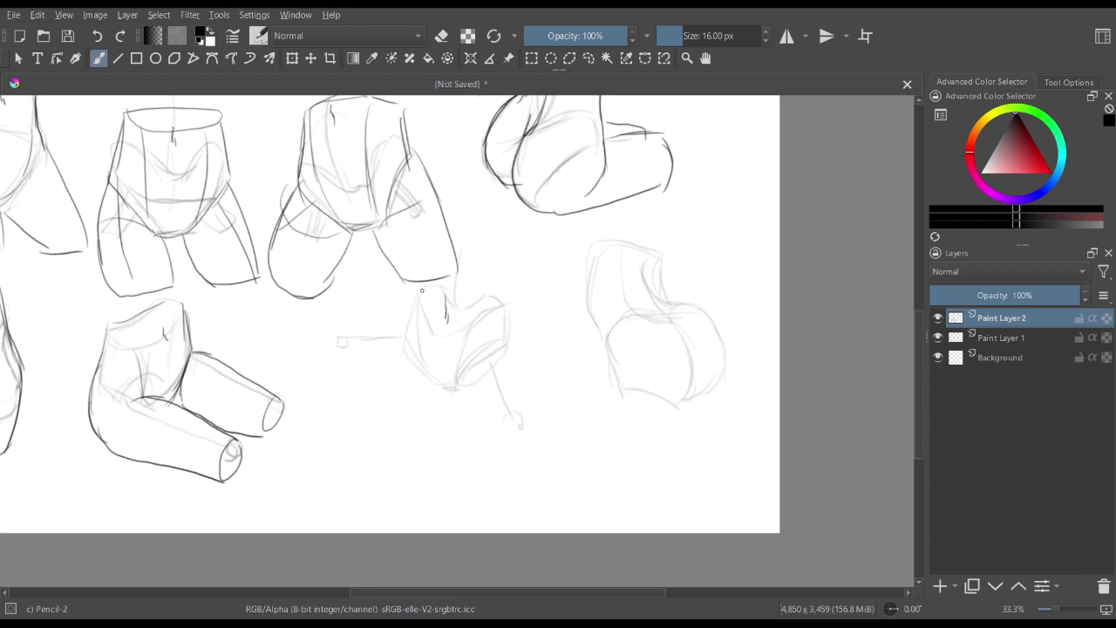
pyautogui.moveTo(414, 286)
pyautogui.mouseDown()
pyautogui.moveTo(397, 333)
pyautogui.moveTo(425, 393)
pyautogui.moveTo(443, 399)
pyautogui.moveTo(464, 366)
pyautogui.mouseUp()
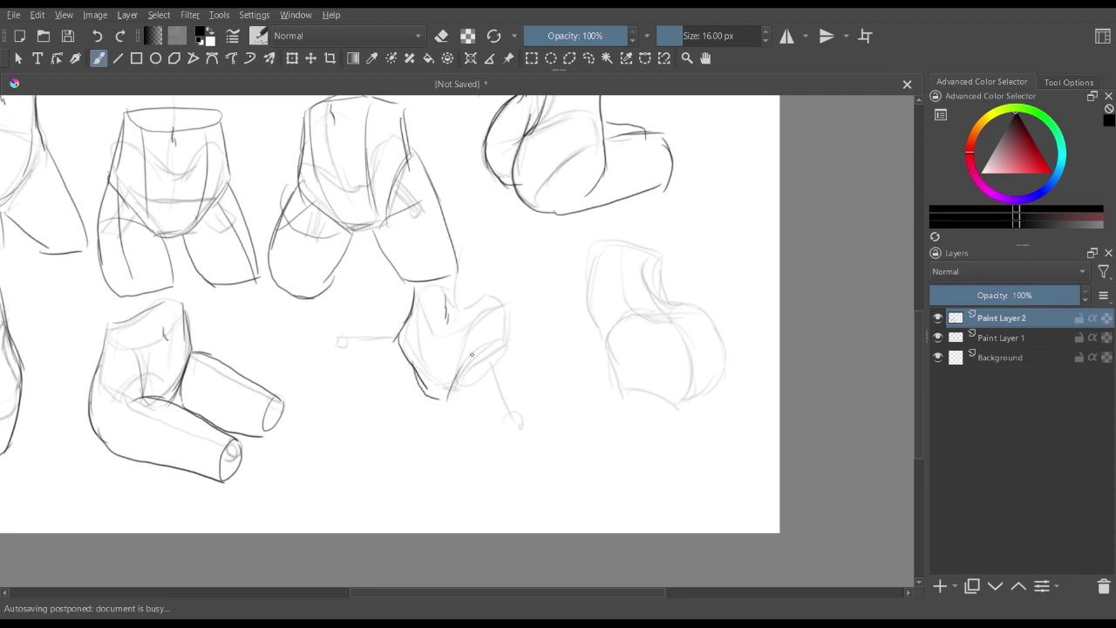
pyautogui.moveTo(445, 403); pyautogui.dragTo(506, 342)
pyautogui.moveTo(513, 276)
pyautogui.mouseDown()
pyautogui.moveTo(504, 313)
pyautogui.moveTo(521, 359)
pyautogui.mouseUp()
# - Draw the third bottom-row figure's thighs, one extended sideways and one angled downward, with closed cut ends
pyautogui.moveTo(454, 375); pyautogui.dragTo(492, 476)
pyautogui.moveTo(447, 394); pyautogui.dragTo(485, 475)
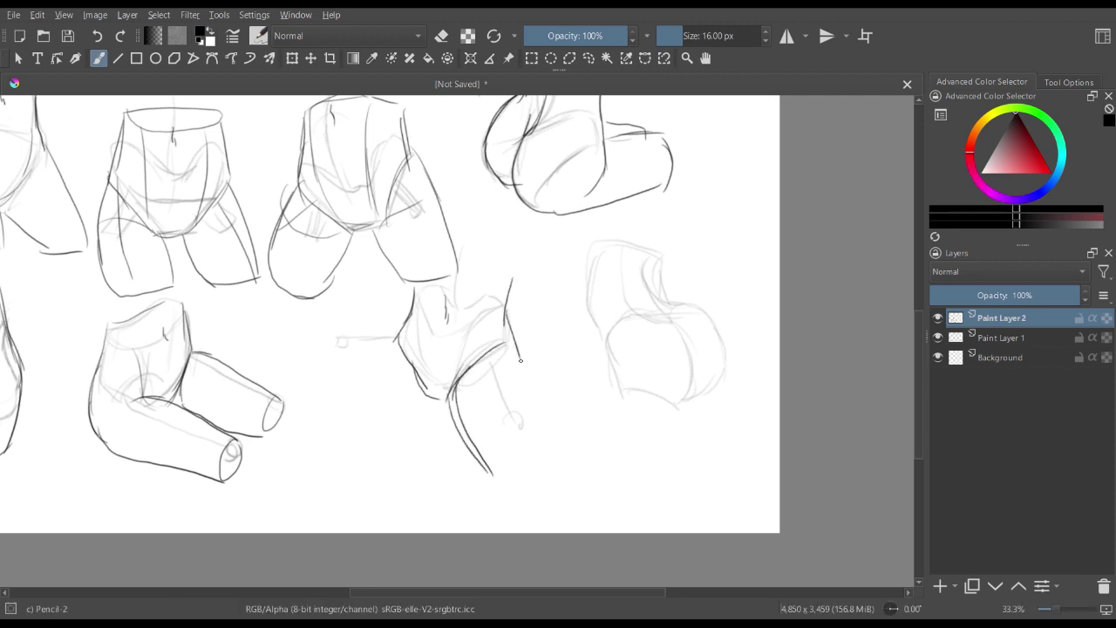
pyautogui.moveTo(515, 347)
pyautogui.mouseDown()
pyautogui.moveTo(541, 439)
pyautogui.moveTo(546, 466)
pyautogui.mouseUp()
pyautogui.moveTo(487, 476); pyautogui.dragTo(537, 467)
pyautogui.moveTo(402, 330)
pyautogui.mouseDown()
pyautogui.moveTo(303, 355)
pyautogui.moveTo(301, 388)
pyautogui.moveTo(330, 412)
pyautogui.moveTo(380, 412)
pyautogui.moveTo(439, 399)
pyautogui.mouseUp()
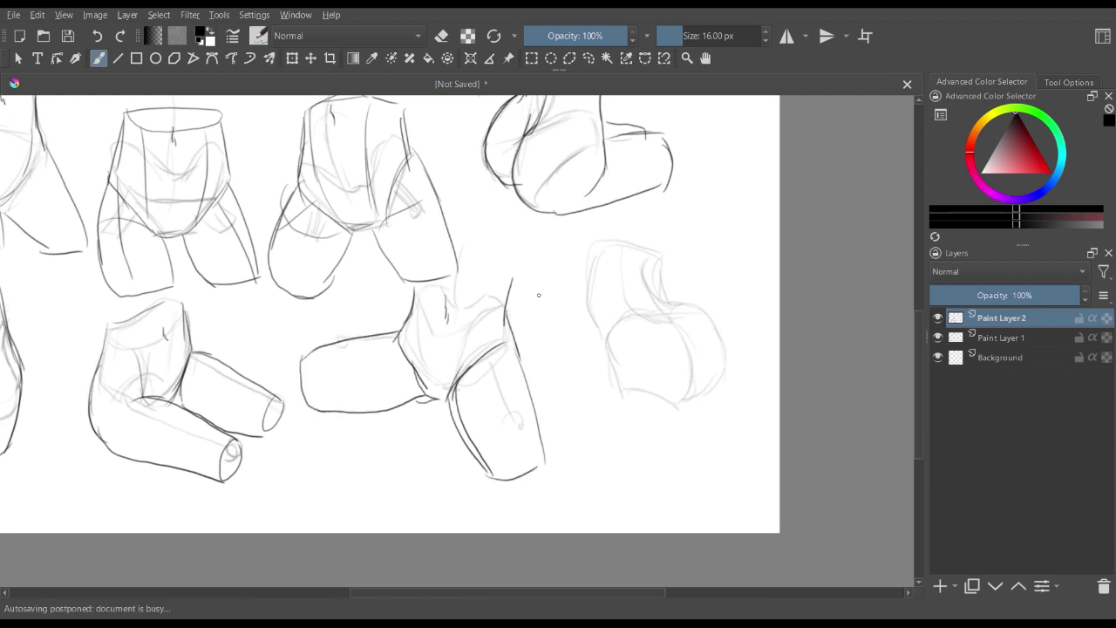
# - Outline the bottom row's fourth figure with its waist sides, near buttock and near thigh, erasing the overlapping line above the buttock
pyautogui.moveTo(652, 292)
pyautogui.mouseDown()
pyautogui.moveTo(686, 343)
pyautogui.moveTo(687, 394)
pyautogui.moveTo(690, 379)
pyautogui.moveTo(655, 421)
pyautogui.mouseUp()
pyautogui.moveTo(598, 258)
pyautogui.mouseDown()
pyautogui.moveTo(601, 345)
pyautogui.moveTo(586, 433)
pyautogui.moveTo(583, 423)
pyautogui.moveTo(599, 449)
pyautogui.moveTo(628, 459)
pyautogui.moveTo(671, 406)
pyautogui.mouseUp()
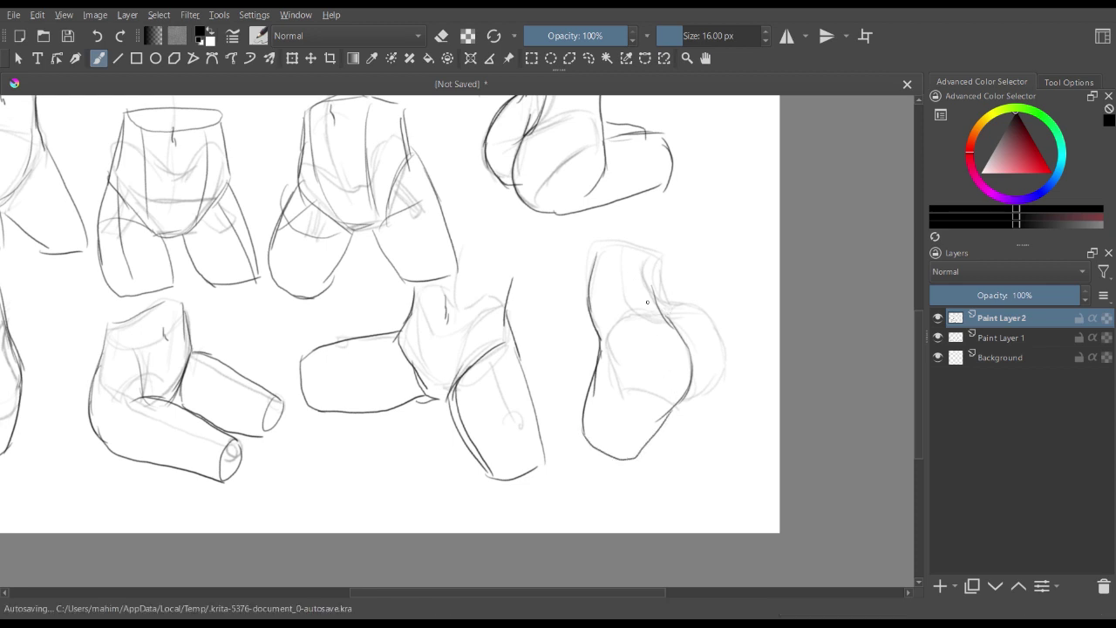
pyautogui.press('e')
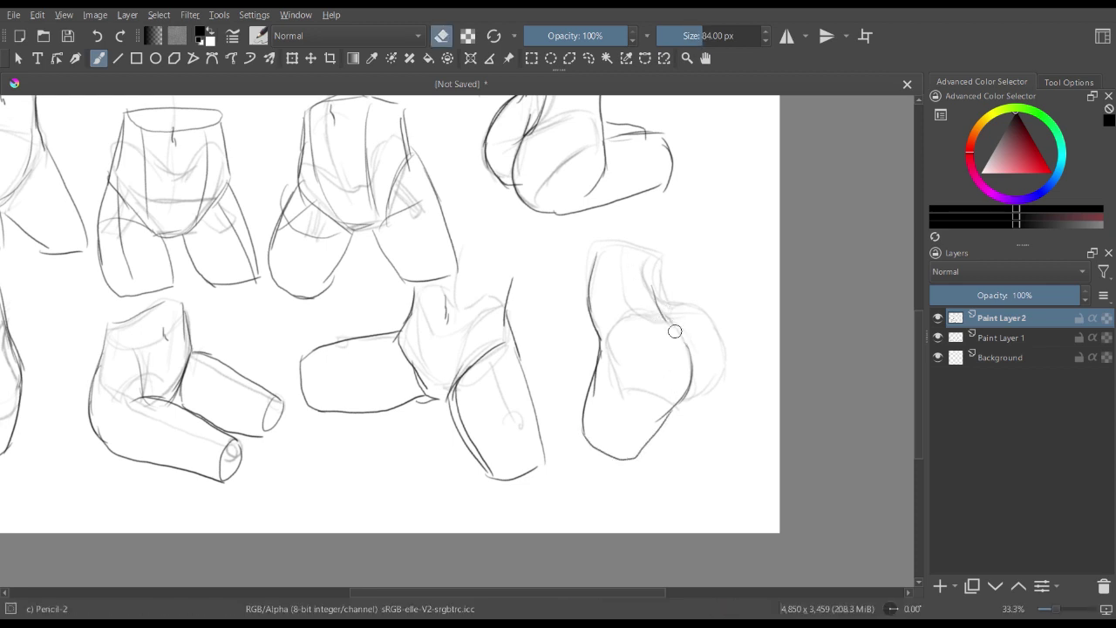
pyautogui.press('e')
# - Draw the fourth bottom-row figure's far buttock, far thigh and slanted waist edge
pyautogui.moveTo(667, 272)
pyautogui.mouseDown()
pyautogui.moveTo(674, 315)
pyautogui.moveTo(719, 351)
pyautogui.moveTo(721, 401)
pyautogui.moveTo(663, 429)
pyautogui.moveTo(693, 472)
pyautogui.mouseUp()
pyautogui.moveTo(724, 401); pyautogui.dragTo(748, 451)
pyautogui.moveTo(599, 250); pyautogui.dragTo(668, 263)
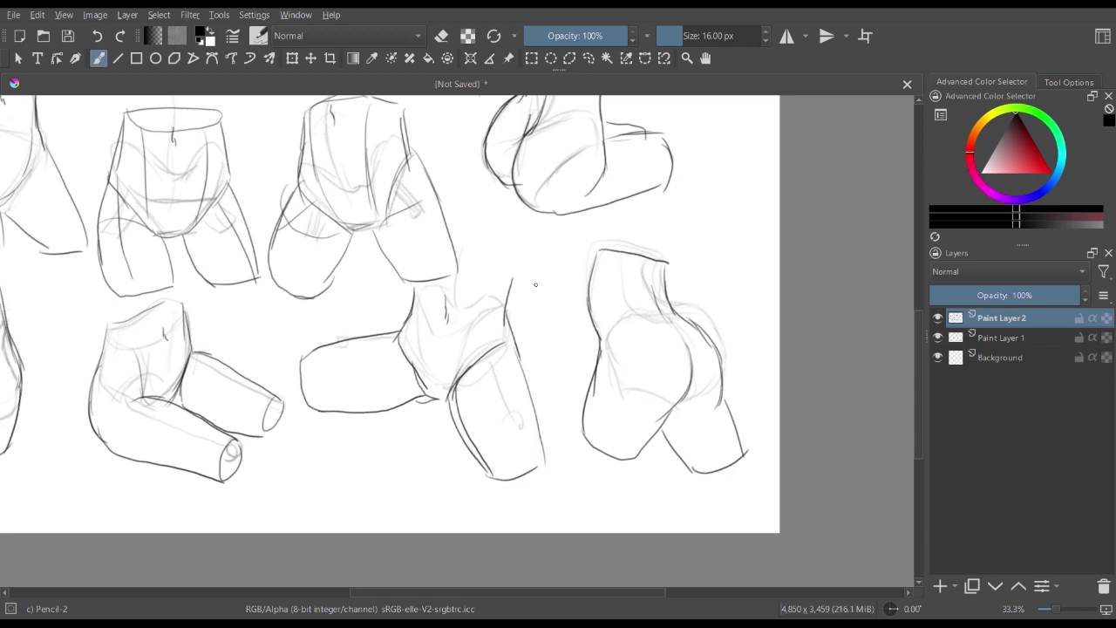
# - Merge Paint Layer 2 with the refined drawings down into Paint Layer 1
pyautogui.press('-')
pyautogui.press('-')
pyautogui.press('+')
pyautogui.moveTo(549, 287); pyautogui.dragTo(657, 345)
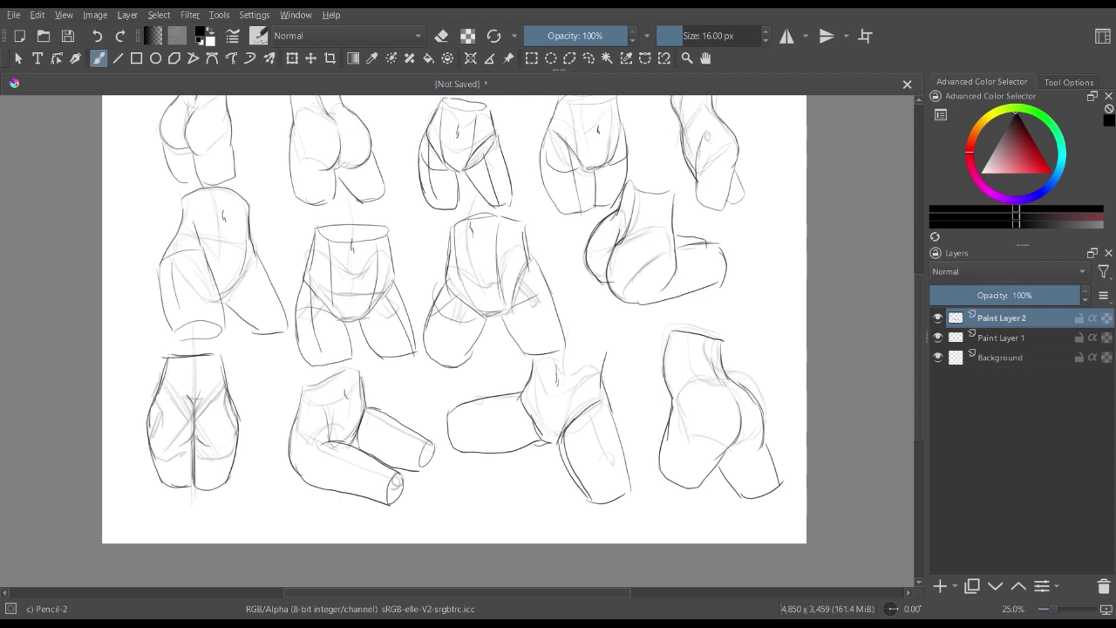
pyautogui.hotkey('ctrl', 'e')
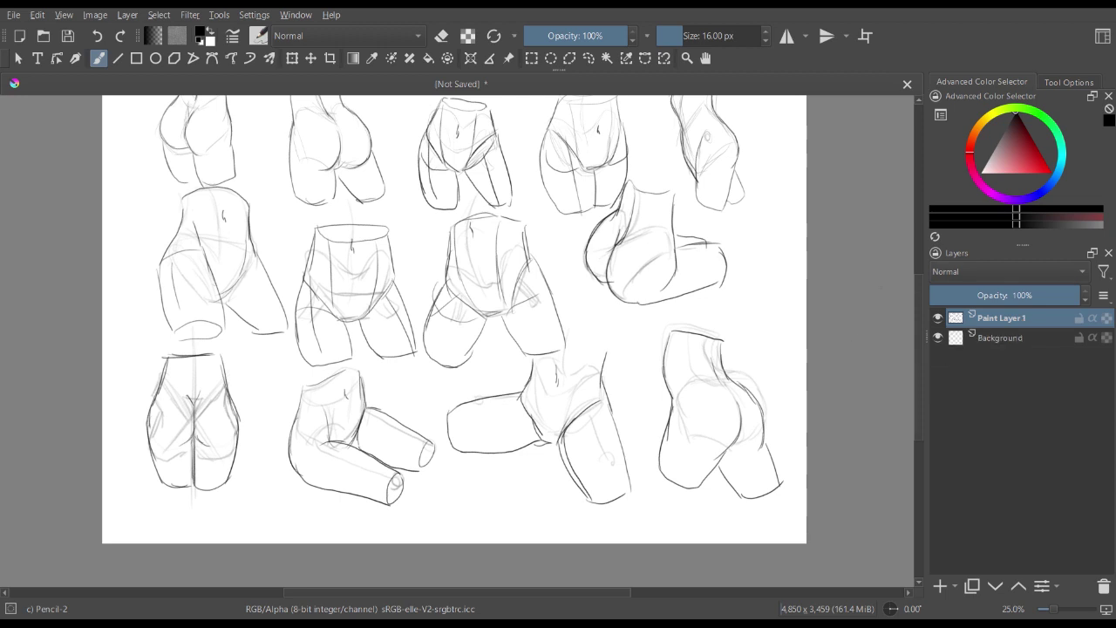
# - Add a new paint layer above the hip drawings and hide Paint Layer 1
pyautogui.press('Insert')
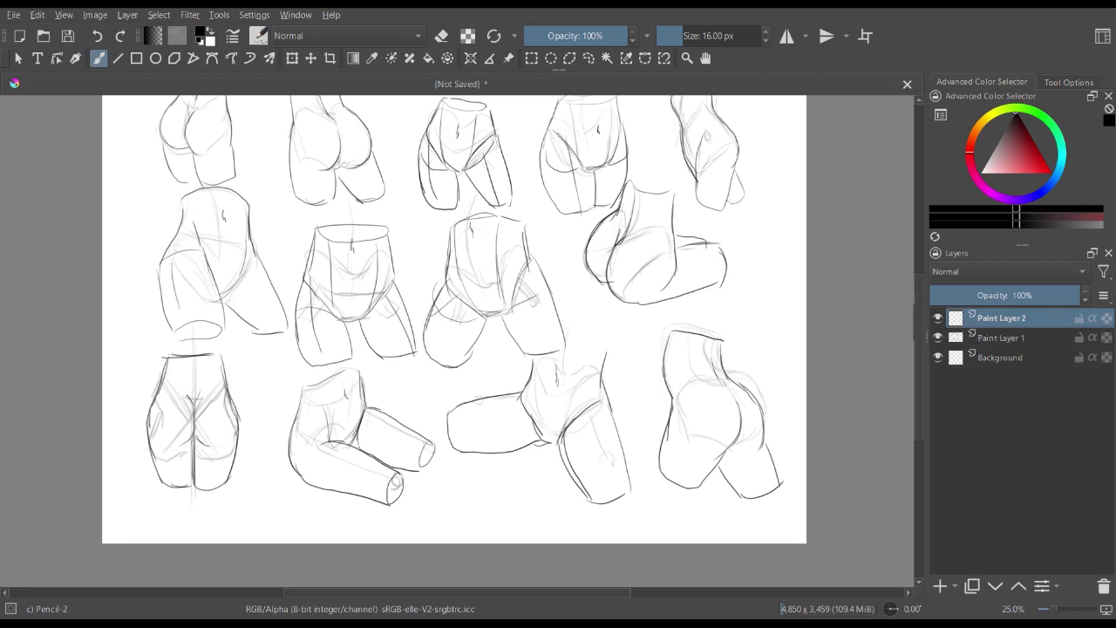
pyautogui.click(939, 337)
pyautogui.hotkey('ctrl', '+')
pyautogui.hotkey('ctrl', '-')
pyautogui.hotkey('ctrl', '-')
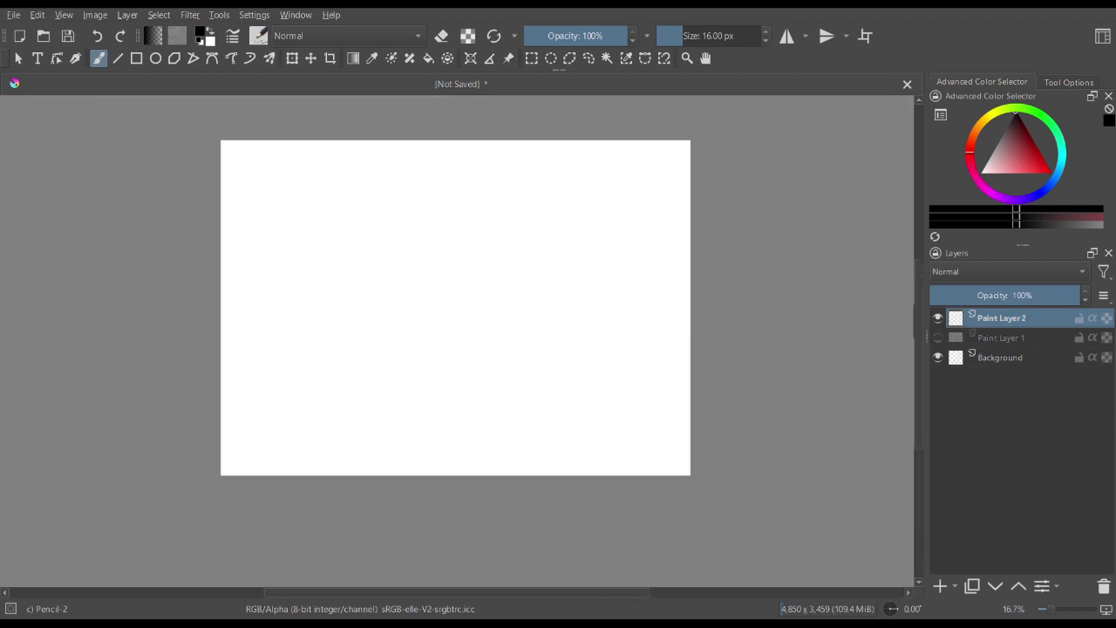
# - Sketch a tilted head with an oval skull, crossed facial guidelines and a pointed jaw in the canvas's upper-left area
pyautogui.moveTo(608, 259); pyautogui.dragTo(641, 308)
pyautogui.hotkey('ctrl', '+')
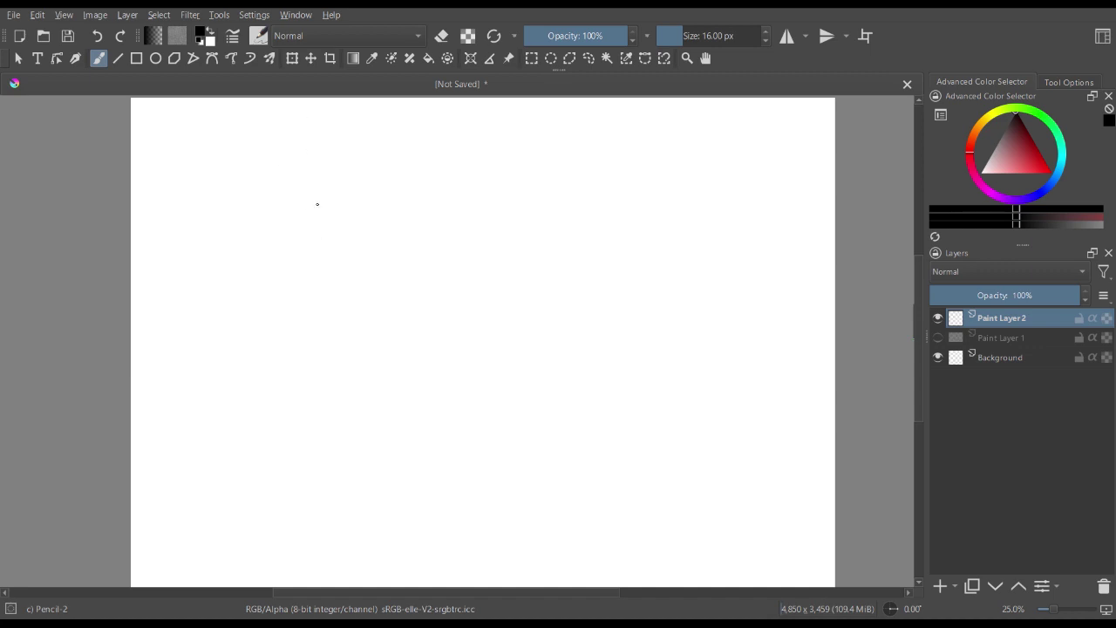
pyautogui.scroll(-1, 348, 208)
pyautogui.scroll(1, 355, 217)
pyautogui.moveTo(409, 217)
pyautogui.mouseDown()
pyautogui.moveTo(375, 213)
pyautogui.moveTo(378, 229)
pyautogui.moveTo(381, 212)
pyautogui.mouseUp()
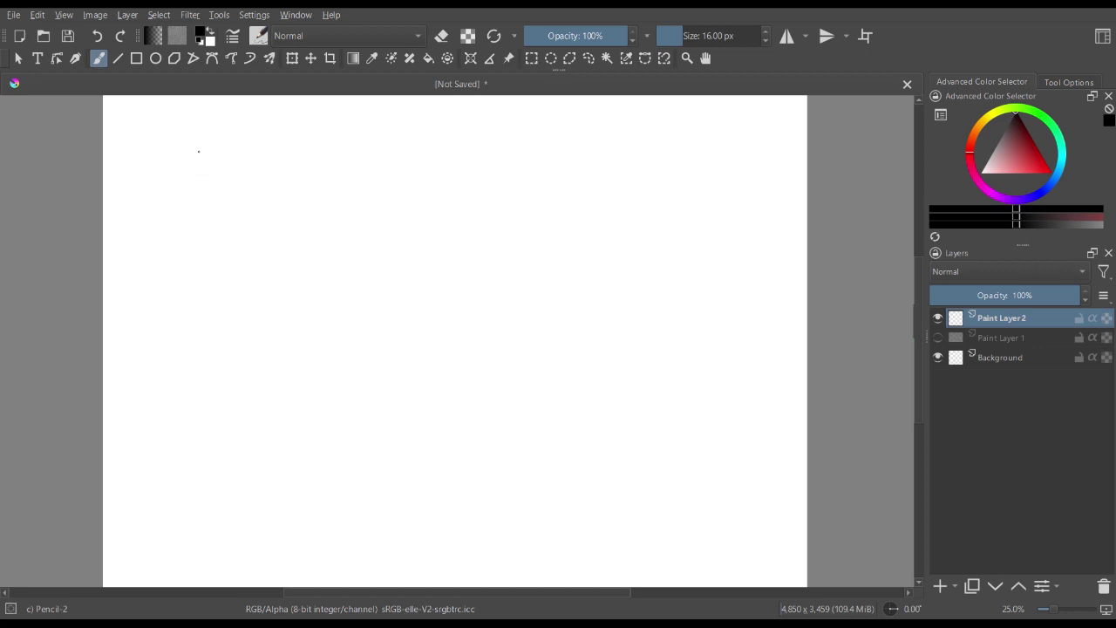
pyautogui.moveTo(199, 152)
pyautogui.mouseDown()
pyautogui.moveTo(236, 182)
pyautogui.moveTo(244, 154)
pyautogui.moveTo(221, 127)
pyautogui.moveTo(242, 180)
pyautogui.mouseUp()
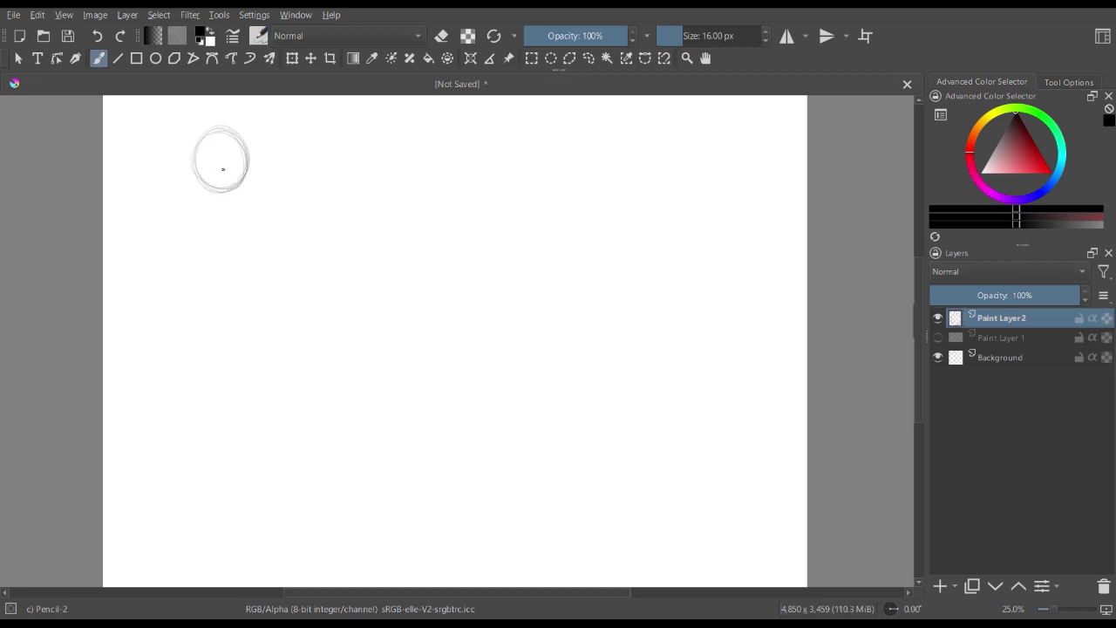
pyautogui.moveTo(204, 172)
pyautogui.mouseDown()
pyautogui.moveTo(237, 156)
pyautogui.moveTo(228, 168)
pyautogui.moveTo(242, 216)
pyautogui.mouseUp()
pyautogui.moveTo(200, 172)
pyautogui.mouseDown()
pyautogui.moveTo(222, 202)
pyautogui.moveTo(212, 190)
pyautogui.moveTo(242, 201)
pyautogui.mouseUp()
pyautogui.moveTo(252, 155)
pyautogui.mouseDown()
pyautogui.moveTo(247, 194)
pyautogui.moveTo(228, 203)
pyautogui.mouseUp()
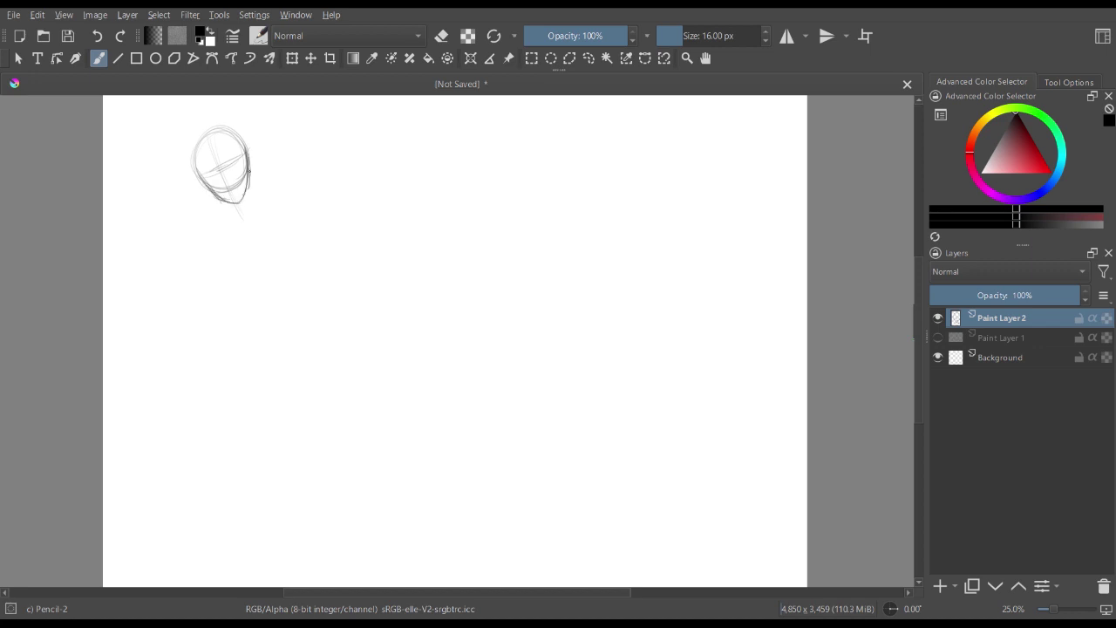
# - Sketch a long curved spine line from the head, with the neck, shoulder line and ribcage around it
pyautogui.moveTo(249, 161)
pyautogui.mouseDown()
pyautogui.moveTo(247, 242)
pyautogui.moveTo(288, 331)
pyautogui.moveTo(345, 378)
pyautogui.mouseUp()
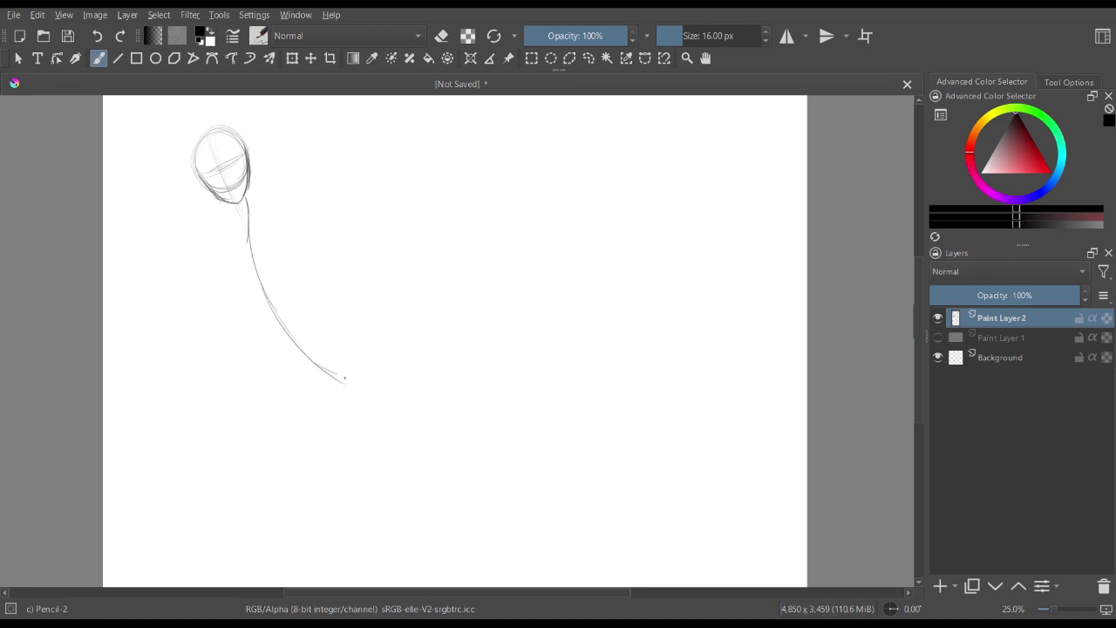
pyautogui.moveTo(229, 217); pyautogui.dragTo(248, 209)
pyautogui.moveTo(241, 215)
pyautogui.mouseDown()
pyautogui.moveTo(278, 179)
pyautogui.moveTo(236, 223)
pyautogui.moveTo(255, 205)
pyautogui.moveTo(245, 217)
pyautogui.mouseUp()
pyautogui.moveTo(240, 217)
pyautogui.mouseDown()
pyautogui.moveTo(249, 221)
pyautogui.moveTo(255, 203)
pyautogui.moveTo(225, 274)
pyautogui.moveTo(264, 294)
pyautogui.mouseUp()
pyautogui.moveTo(253, 255); pyautogui.dragTo(296, 277)
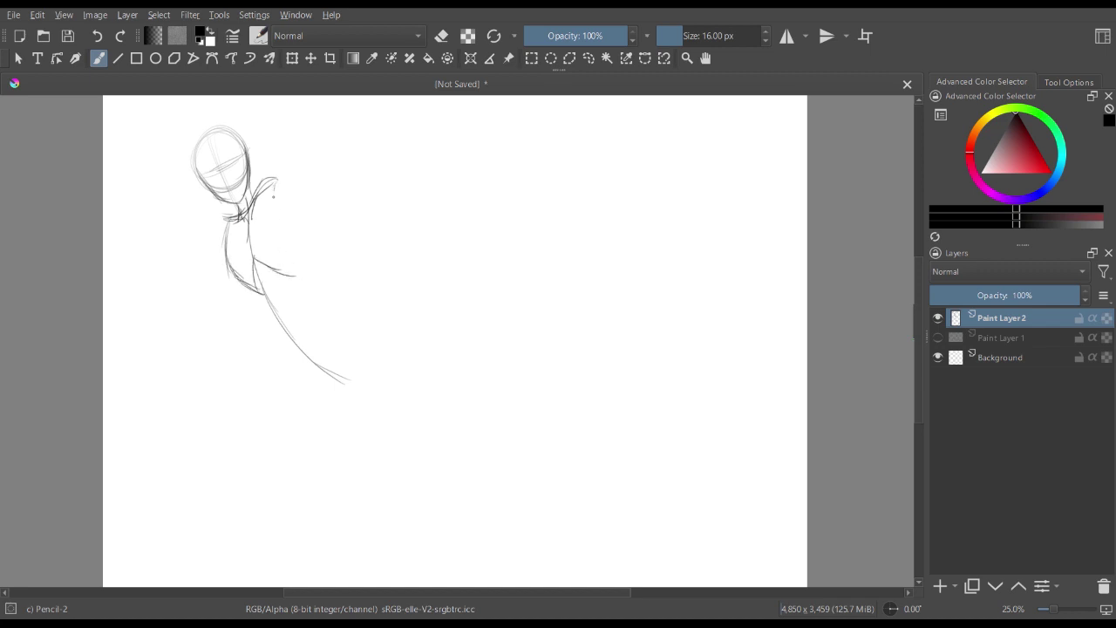
# - Add the figure's shoulder joint, back, narrow waist and rounded hip contour along the spine curve
pyautogui.moveTo(273, 197)
pyautogui.mouseDown()
pyautogui.moveTo(279, 174)
pyautogui.moveTo(301, 273)
pyautogui.moveTo(281, 340)
pyautogui.mouseUp()
pyautogui.moveTo(295, 274); pyautogui.dragTo(319, 276)
pyautogui.moveTo(258, 293)
pyautogui.mouseDown()
pyautogui.moveTo(273, 349)
pyautogui.moveTo(291, 358)
pyautogui.mouseUp()
pyautogui.moveTo(293, 297); pyautogui.dragTo(305, 363)
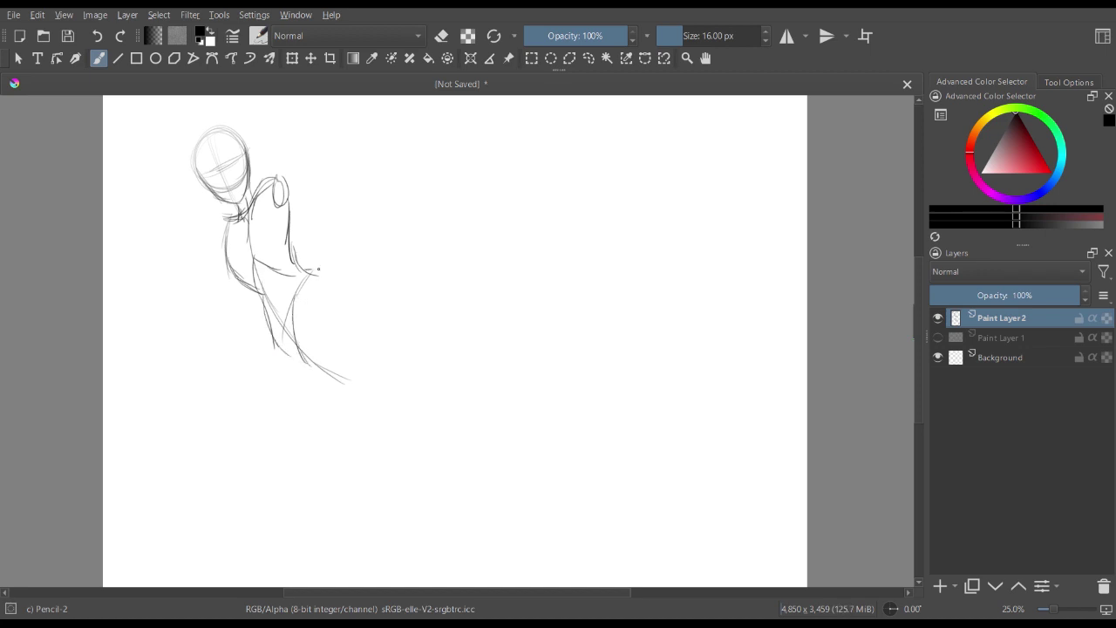
pyautogui.moveTo(310, 270)
pyautogui.mouseDown()
pyautogui.moveTo(361, 288)
pyautogui.moveTo(377, 377)
pyautogui.mouseUp()
pyautogui.moveTo(299, 298); pyautogui.dragTo(329, 375)
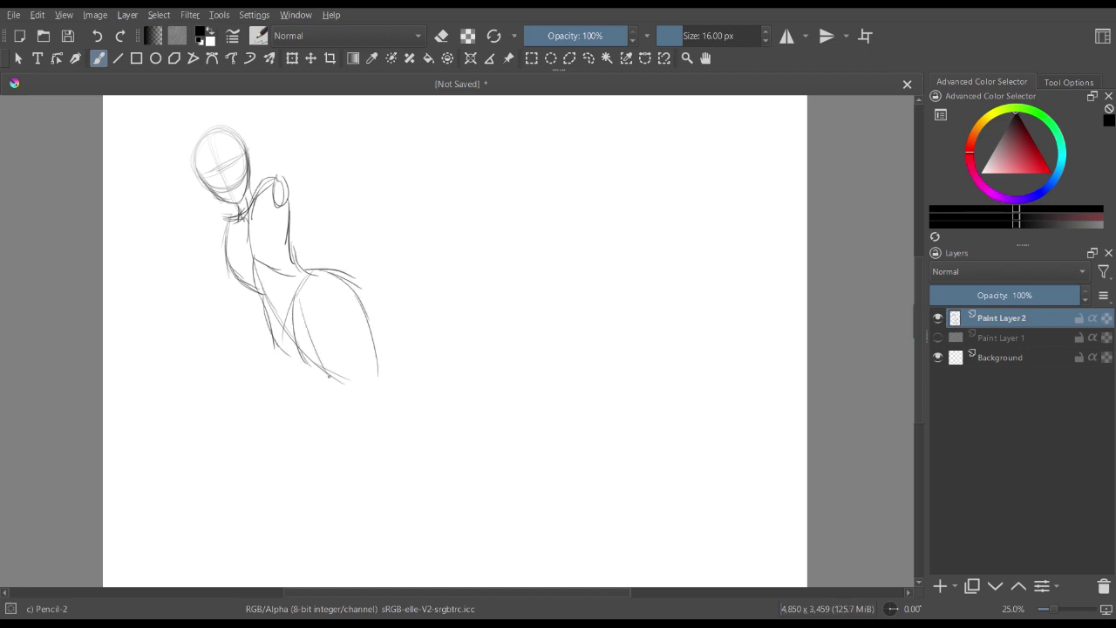
# - Clear the unfinished figure sketch from Paint Layer 2
pyautogui.moveTo(262, 324)
pyautogui.mouseDown()
pyautogui.moveTo(160, 341)
pyautogui.moveTo(155, 367)
pyautogui.moveTo(257, 369)
pyautogui.mouseUp()
pyautogui.press('Delete')
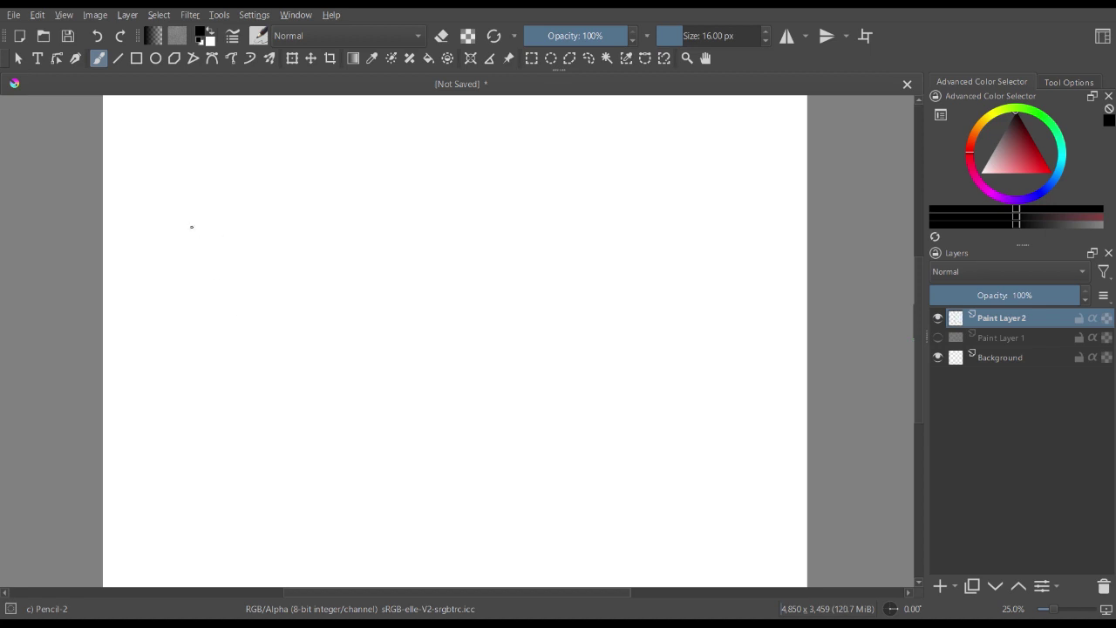
pyautogui.hotkey('ctrl', '-')
pyautogui.hotkey('ctrl', '+')
pyautogui.moveTo(192, 227); pyautogui.dragTo(163, 227)
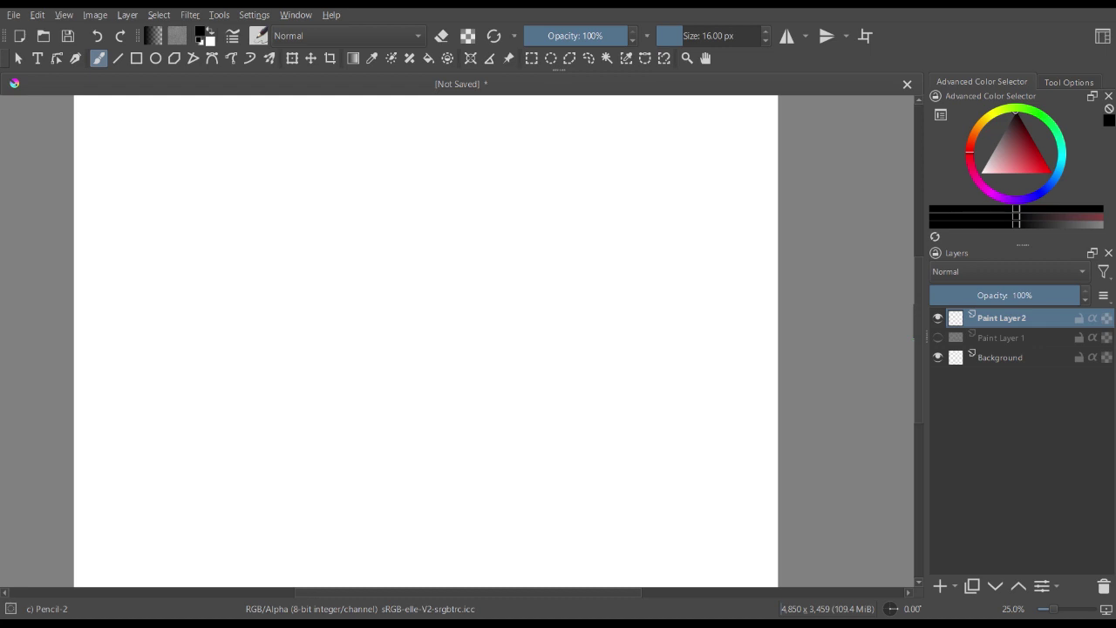
# - Switch to the SK-03 Mech-Pencil TILT brush and scribble zigzag test strokes across the blank canvas
pyautogui.press('/')
pyautogui.moveTo(642, 159)
pyautogui.mouseDown()
pyautogui.moveTo(493, 182)
pyautogui.moveTo(501, 342)
pyautogui.moveTo(565, 277)
pyautogui.mouseUp()
pyautogui.press('Delete')
pyautogui.press(',')
pyautogui.moveTo(249, 241)
pyautogui.mouseDown()
pyautogui.moveTo(411, 224)
pyautogui.moveTo(480, 187)
pyautogui.moveTo(431, 380)
pyautogui.mouseUp()
pyautogui.moveTo(641, 269); pyautogui.dragTo(671, 196)
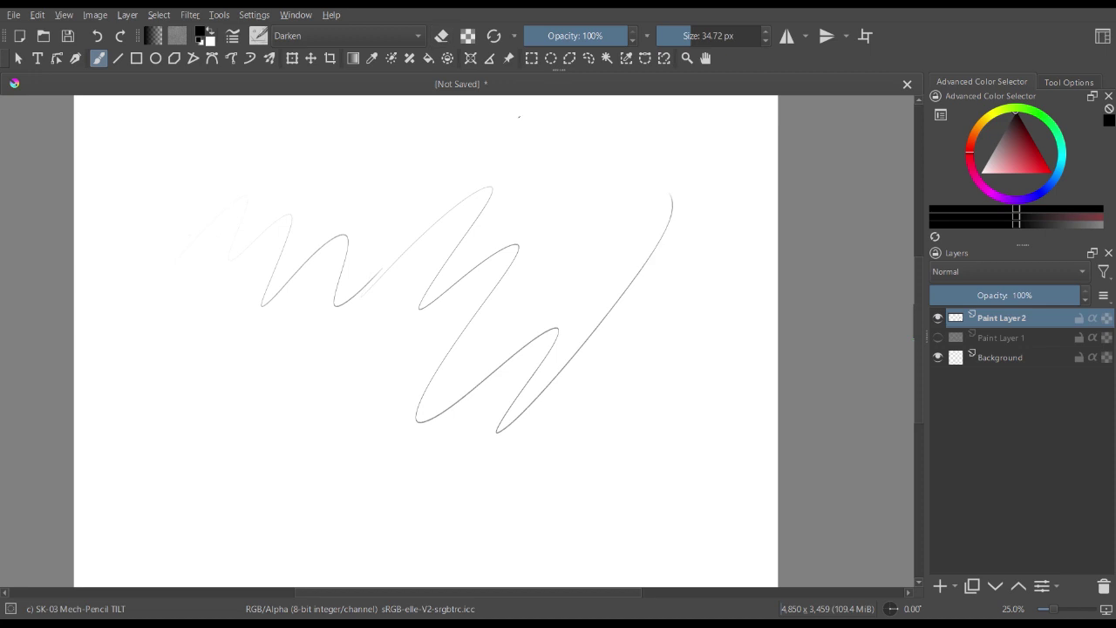
pyautogui.moveTo(592, 164)
pyautogui.mouseDown()
pyautogui.moveTo(349, 284)
pyautogui.moveTo(558, 274)
pyautogui.moveTo(510, 348)
pyautogui.mouseUp()
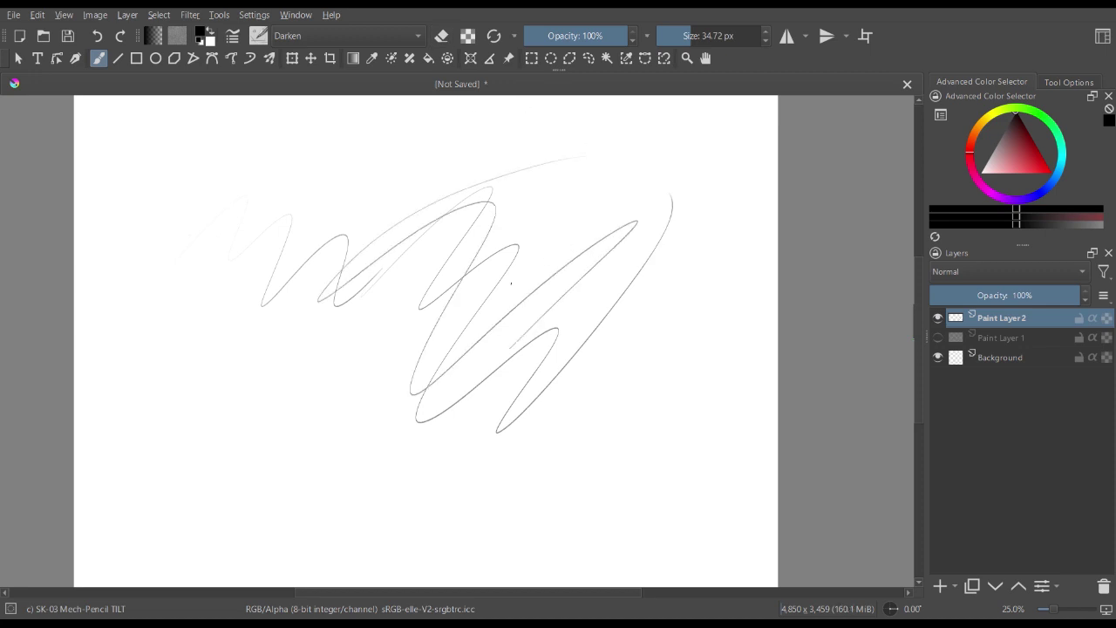
pyautogui.moveTo(352, 363)
pyautogui.mouseDown()
pyautogui.moveTo(284, 307)
pyautogui.moveTo(251, 309)
pyautogui.moveTo(213, 351)
pyautogui.moveTo(332, 179)
pyautogui.moveTo(393, 197)
pyautogui.moveTo(436, 285)
pyautogui.moveTo(490, 309)
pyautogui.moveTo(556, 264)
pyautogui.mouseUp()
pyautogui.moveTo(603, 204)
pyautogui.mouseDown()
pyautogui.moveTo(384, 426)
pyautogui.moveTo(680, 368)
pyautogui.mouseUp()
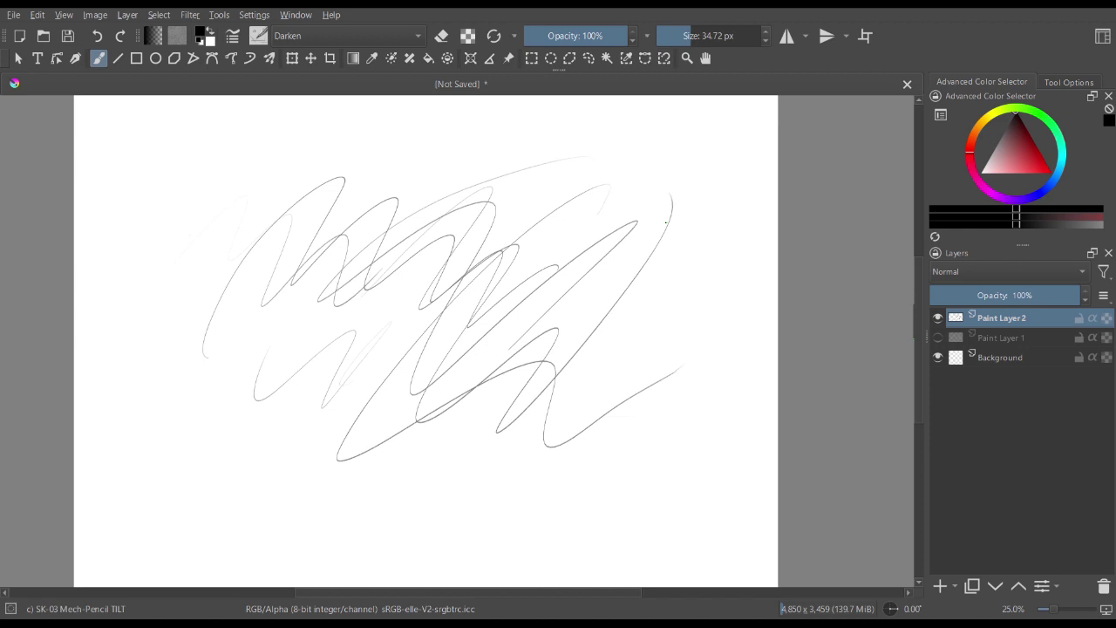
# - Scribble more looping and zigzag SK-03 Mech-Pencil TILT strokes over the test area and out towards the canvas edges
pyautogui.moveTo(261, 162)
pyautogui.mouseDown()
pyautogui.moveTo(228, 262)
pyautogui.moveTo(437, 189)
pyautogui.mouseUp()
pyautogui.moveTo(308, 278)
pyautogui.mouseDown()
pyautogui.moveTo(325, 403)
pyautogui.moveTo(546, 334)
pyautogui.mouseUp()
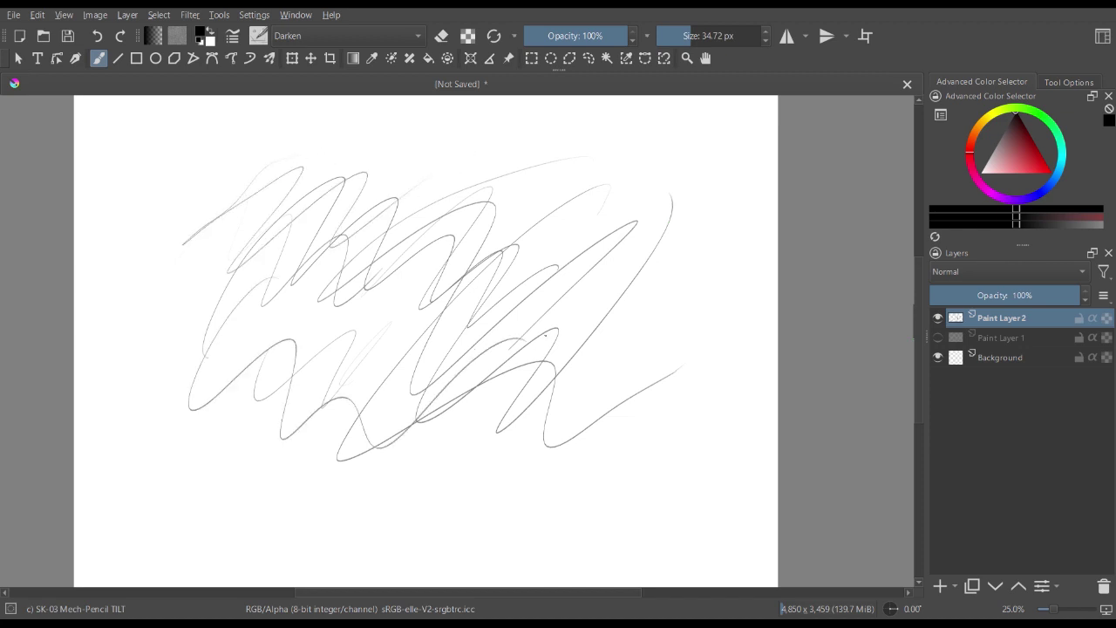
pyautogui.moveTo(593, 201)
pyautogui.mouseDown()
pyautogui.moveTo(664, 384)
pyautogui.moveTo(436, 481)
pyautogui.mouseUp()
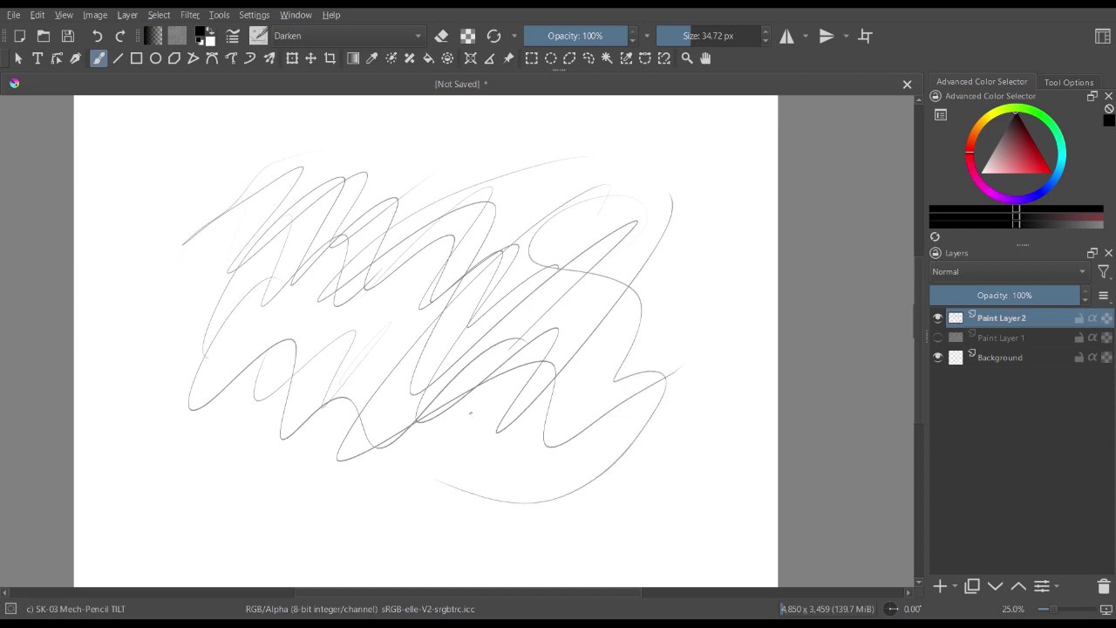
pyautogui.moveTo(464, 417)
pyautogui.mouseDown()
pyautogui.moveTo(168, 400)
pyautogui.moveTo(184, 272)
pyautogui.moveTo(223, 197)
pyautogui.moveTo(511, 209)
pyautogui.moveTo(391, 141)
pyautogui.mouseUp()
pyautogui.moveTo(302, 167)
pyautogui.mouseDown()
pyautogui.moveTo(593, 135)
pyautogui.moveTo(580, 436)
pyautogui.moveTo(415, 564)
pyautogui.mouseUp()
pyautogui.moveTo(699, 373); pyautogui.dragTo(473, 565)
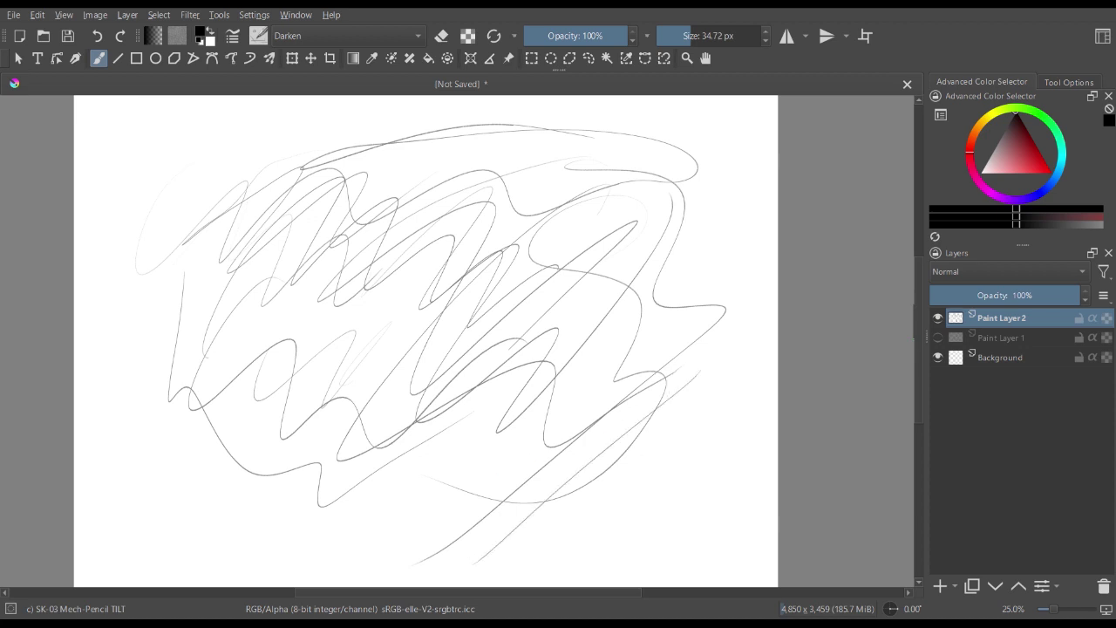
# - Check the brush smoothing setting in the tool options and make another diagonal test stroke
pyautogui.click(1069, 82)
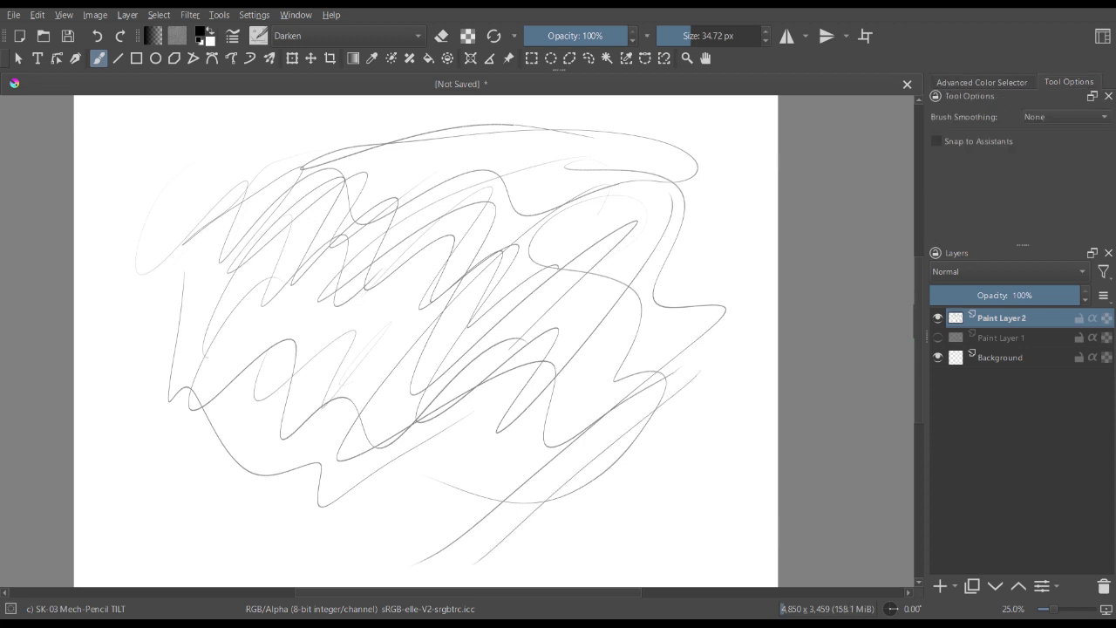
pyautogui.click(982, 82)
pyautogui.moveTo(644, 150); pyautogui.dragTo(405, 368)
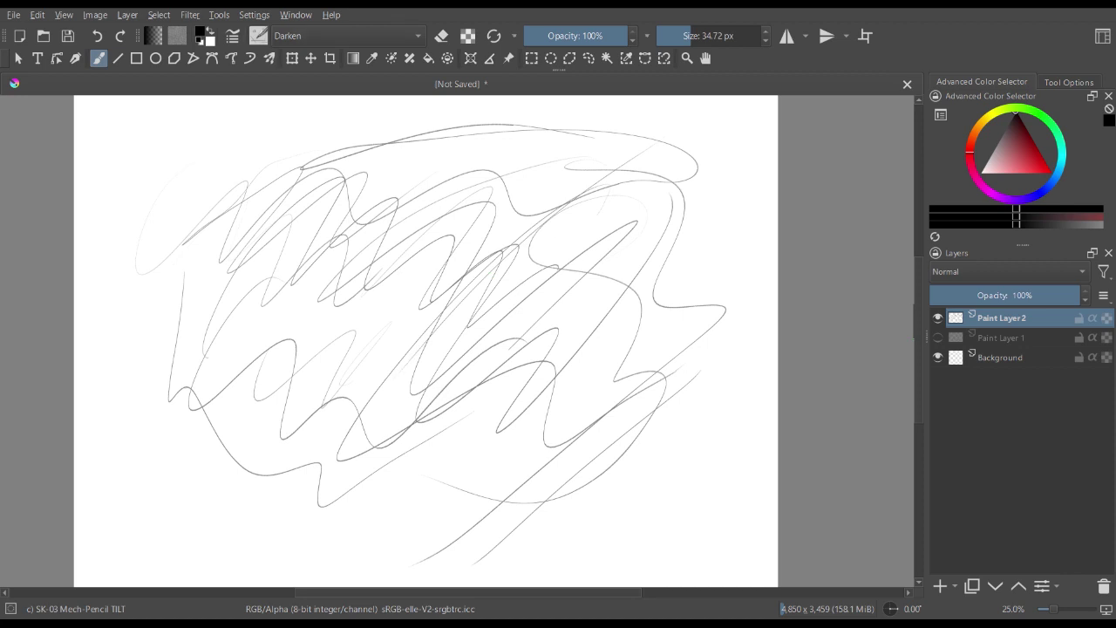
# - Make short test strokes with the previous brush preset and clear all scribbles from Paint Layer 2
pyautogui.press('/')
pyautogui.moveTo(160, 121); pyautogui.dragTo(182, 231)
pyautogui.moveTo(190, 139); pyautogui.dragTo(218, 258)
pyautogui.press('Delete')
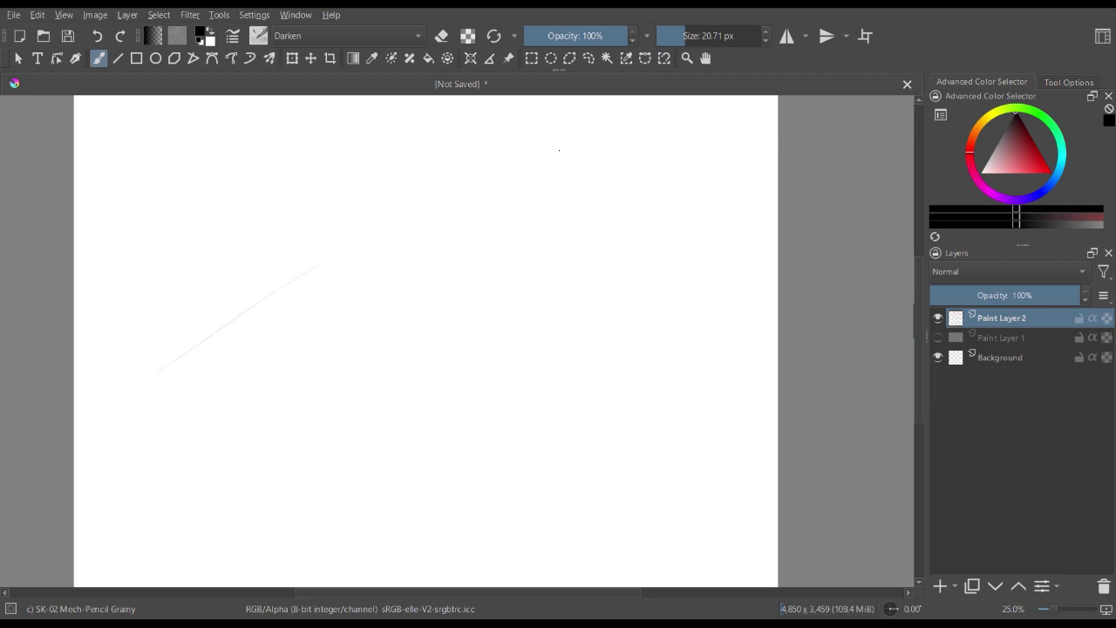
# - Compare sweeping diagonal test strokes made with the SK-02 Mech-Pencil Grainy and Pencil-2 brushes
pyautogui.moveTo(253, 366); pyautogui.dragTo(585, 173)
pyautogui.moveTo(388, 348); pyautogui.dragTo(650, 207)
pyautogui.press('/')
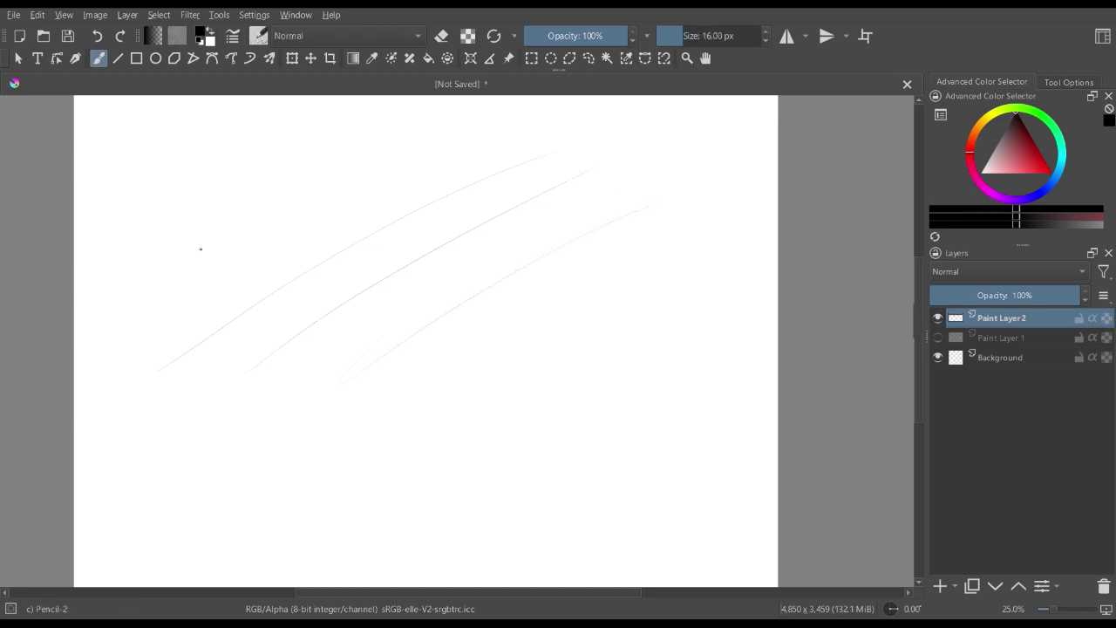
pyautogui.moveTo(130, 331); pyautogui.dragTo(404, 162)
pyautogui.moveTo(223, 309); pyautogui.dragTo(572, 147)
pyautogui.moveTo(320, 325); pyautogui.dragTo(601, 195)
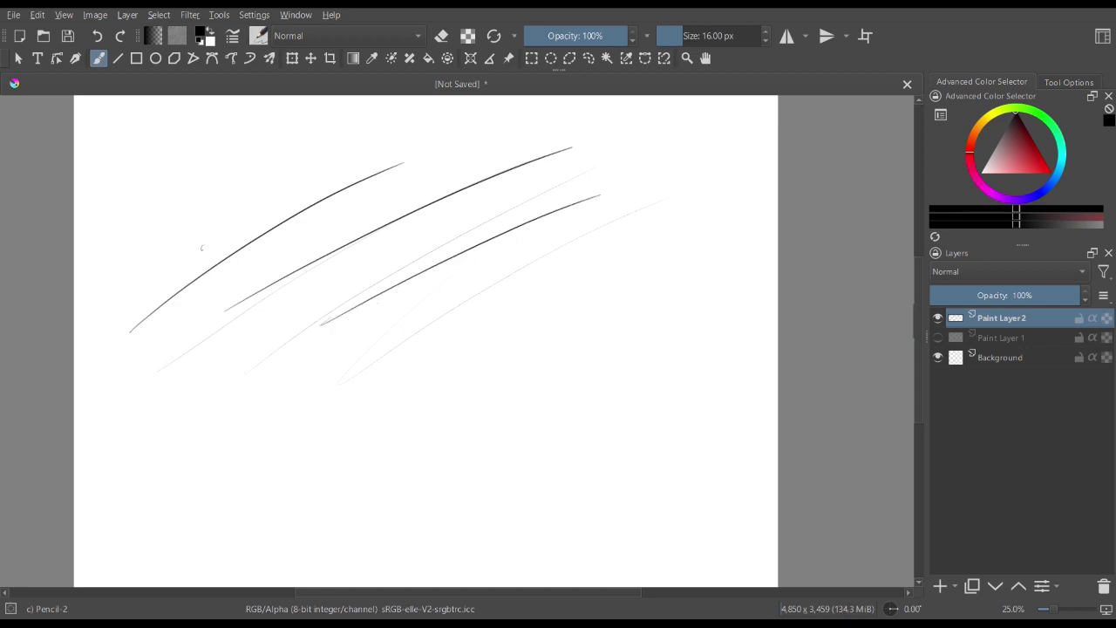
pyautogui.press('/')
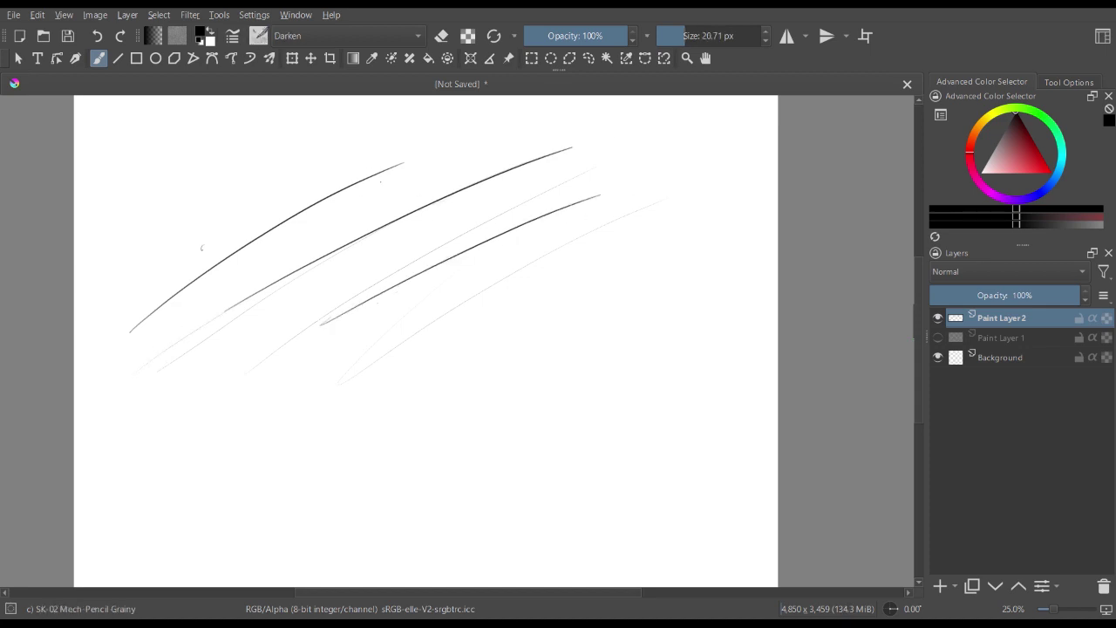
pyautogui.moveTo(185, 233); pyautogui.dragTo(427, 122)
# - Add curved and hooked test strokes with the SK-03 Mech-Pencil TILT brush beside the earlier ones
pyautogui.press('.')
pyautogui.moveTo(557, 280); pyautogui.dragTo(386, 441)
pyautogui.moveTo(628, 273)
pyautogui.mouseDown()
pyautogui.moveTo(511, 361)
pyautogui.moveTo(460, 484)
pyautogui.mouseUp()
pyautogui.moveTo(541, 232)
pyautogui.mouseDown()
pyautogui.moveTo(496, 252)
pyautogui.moveTo(443, 382)
pyautogui.mouseUp()
pyautogui.moveTo(453, 204); pyautogui.dragTo(366, 411)
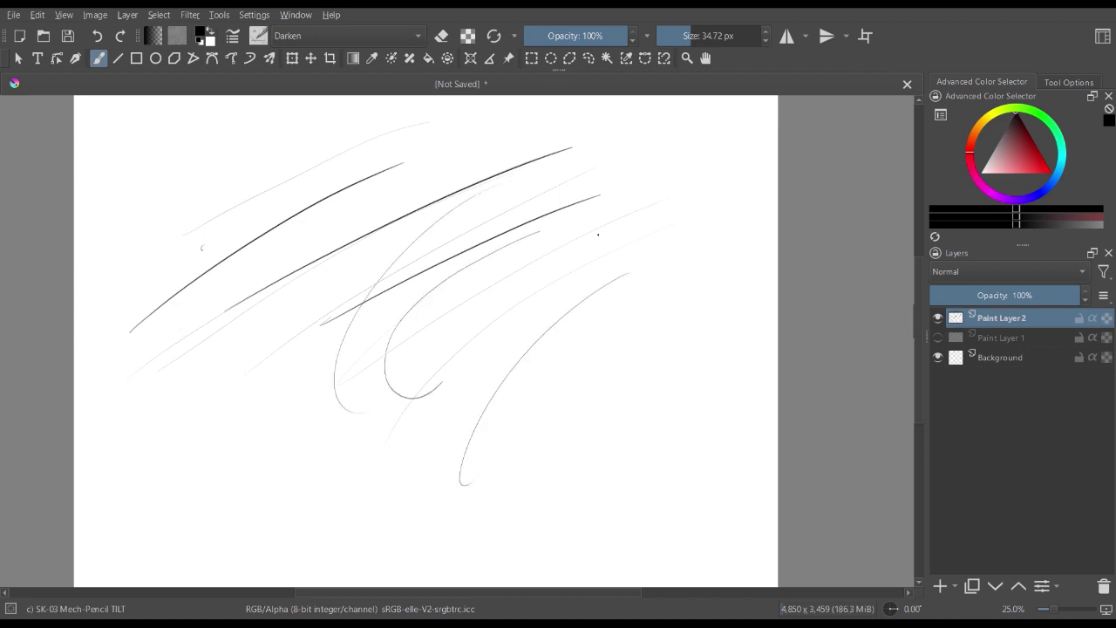
pyautogui.moveTo(639, 223); pyautogui.dragTo(525, 376)
pyautogui.moveTo(534, 442); pyautogui.dragTo(647, 283)
pyautogui.moveTo(579, 429)
pyautogui.mouseDown()
pyautogui.moveTo(660, 294)
pyautogui.moveTo(706, 255)
pyautogui.mouseUp()
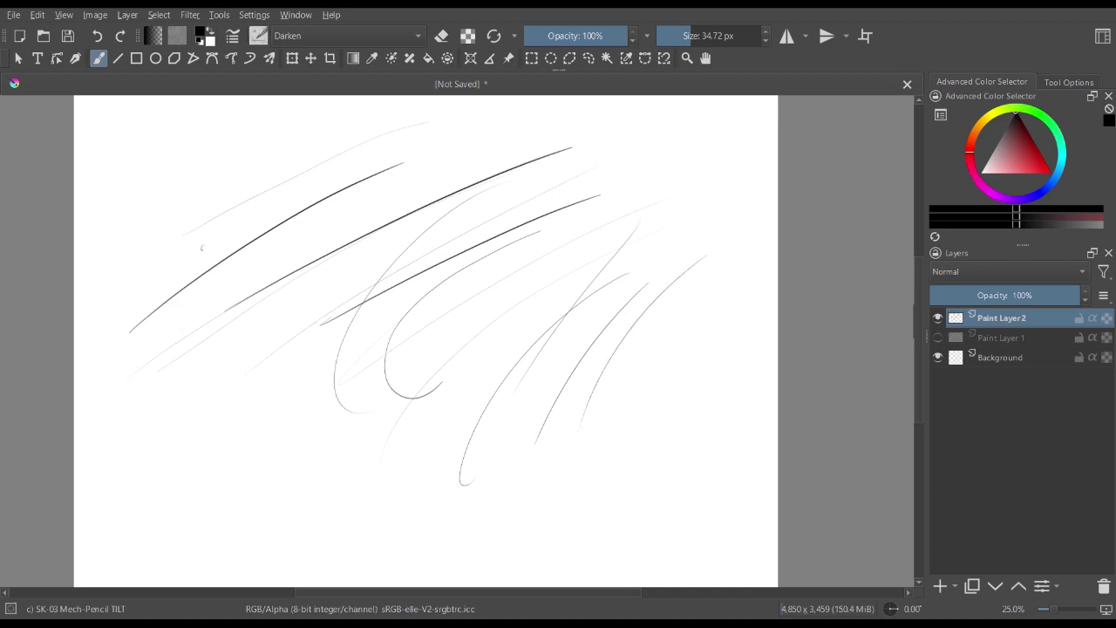
# - Clear Paint Layer 2 and draw long diagonal and zigzag test strokes with the Basic-6 Details brush
pyautogui.press('Delete')
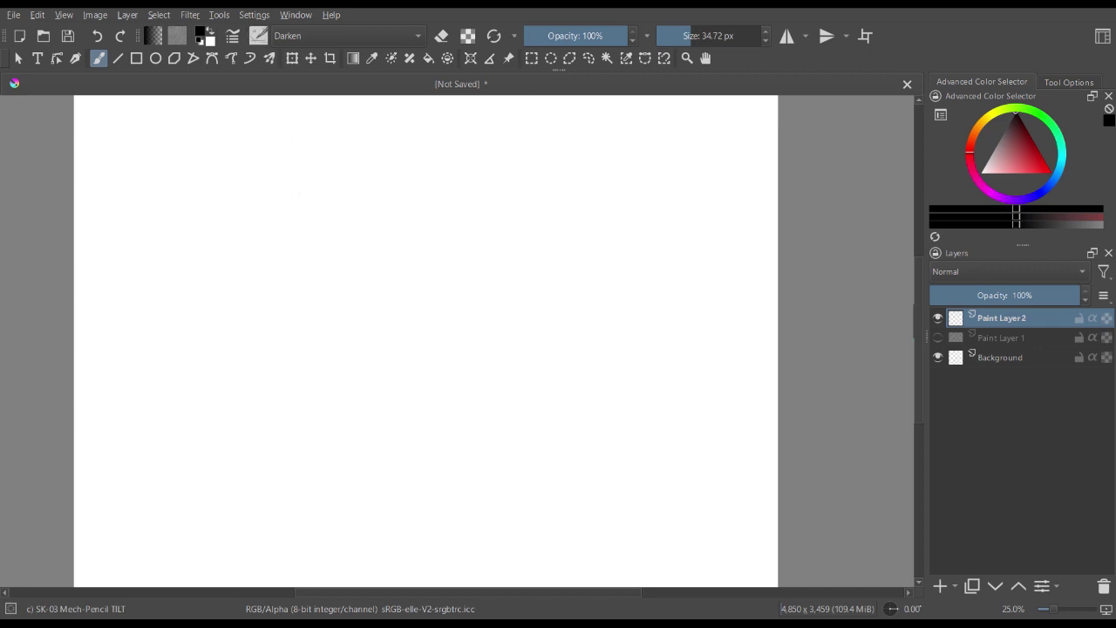
pyautogui.press('/')
pyautogui.moveTo(125, 413)
pyautogui.mouseDown()
pyautogui.moveTo(353, 267)
pyautogui.moveTo(548, 181)
pyautogui.mouseUp()
pyautogui.moveTo(279, 390); pyautogui.dragTo(581, 205)
pyautogui.moveTo(328, 417); pyautogui.dragTo(608, 226)
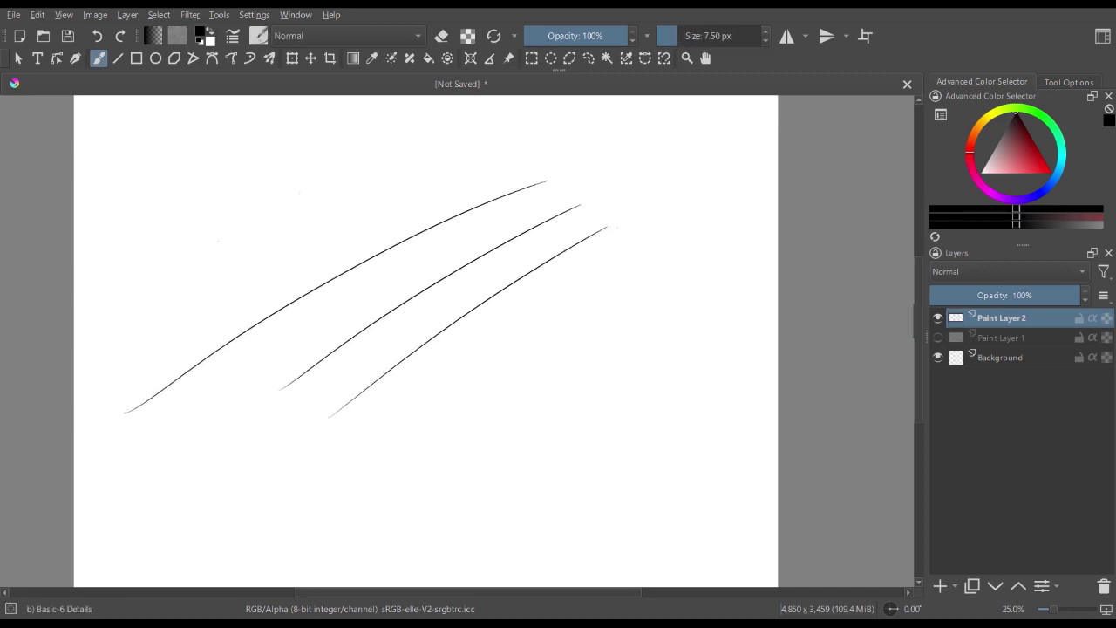
pyautogui.moveTo(344, 460); pyautogui.dragTo(617, 256)
pyautogui.moveTo(573, 303)
pyautogui.mouseDown()
pyautogui.moveTo(598, 328)
pyautogui.moveTo(644, 340)
pyautogui.mouseUp()
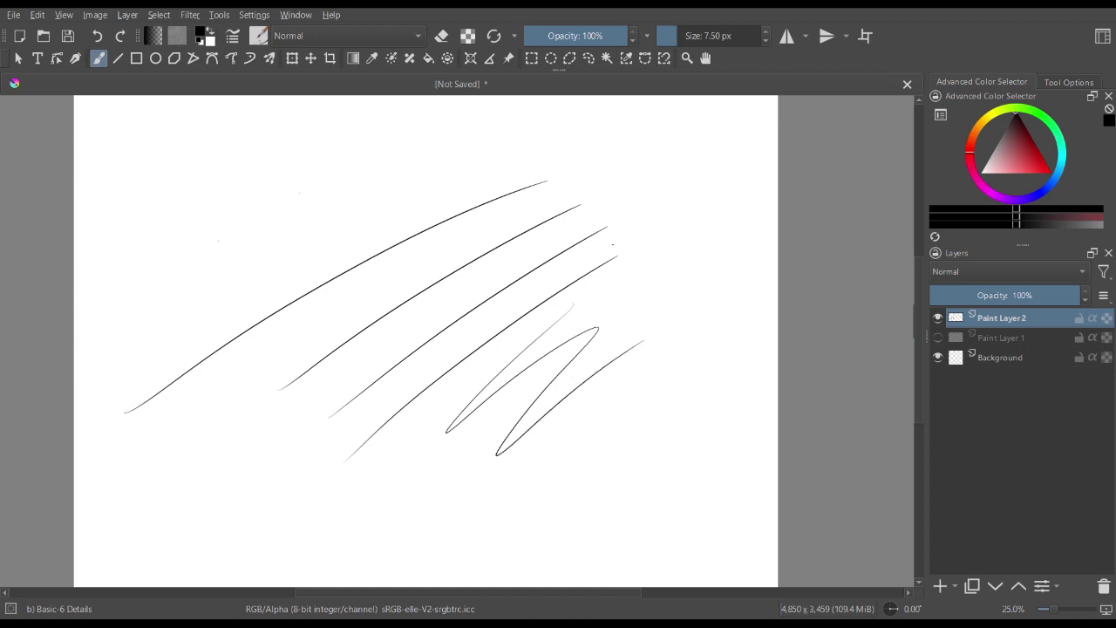
# - Add a small zigzag, a dark diagonal and light overlapping test strokes with Basic-6 Details, and clear the layer
pyautogui.moveTo(217, 244)
pyautogui.mouseDown()
pyautogui.moveTo(281, 253)
pyautogui.moveTo(395, 181)
pyautogui.mouseUp()
pyautogui.moveTo(324, 265); pyautogui.dragTo(536, 150)
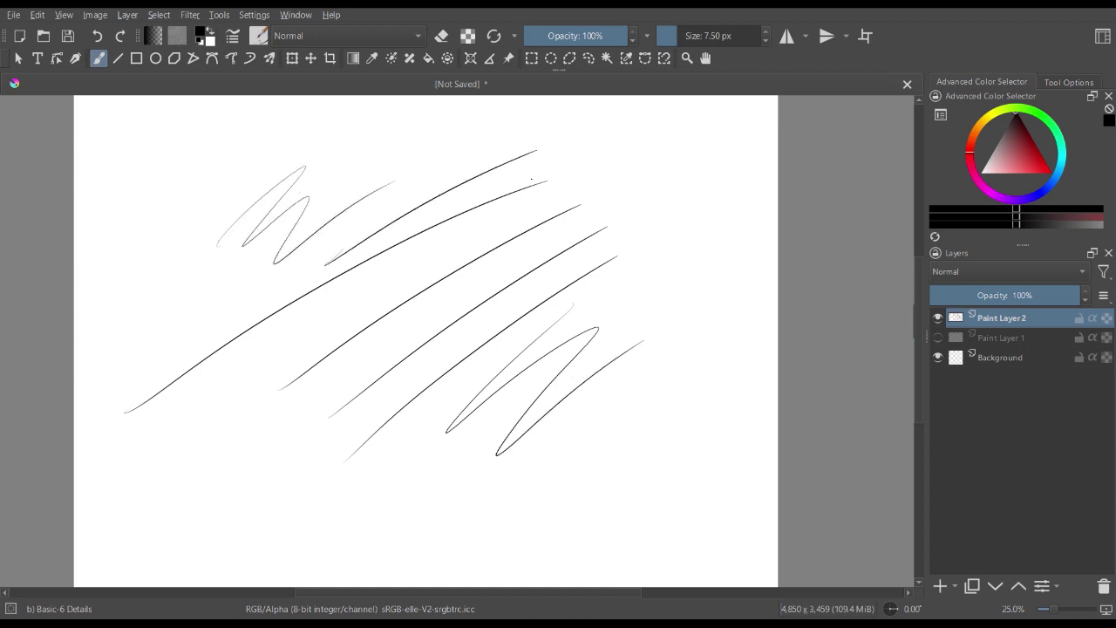
pyautogui.moveTo(241, 406)
pyautogui.mouseDown()
pyautogui.moveTo(338, 323)
pyautogui.moveTo(453, 253)
pyautogui.mouseUp()
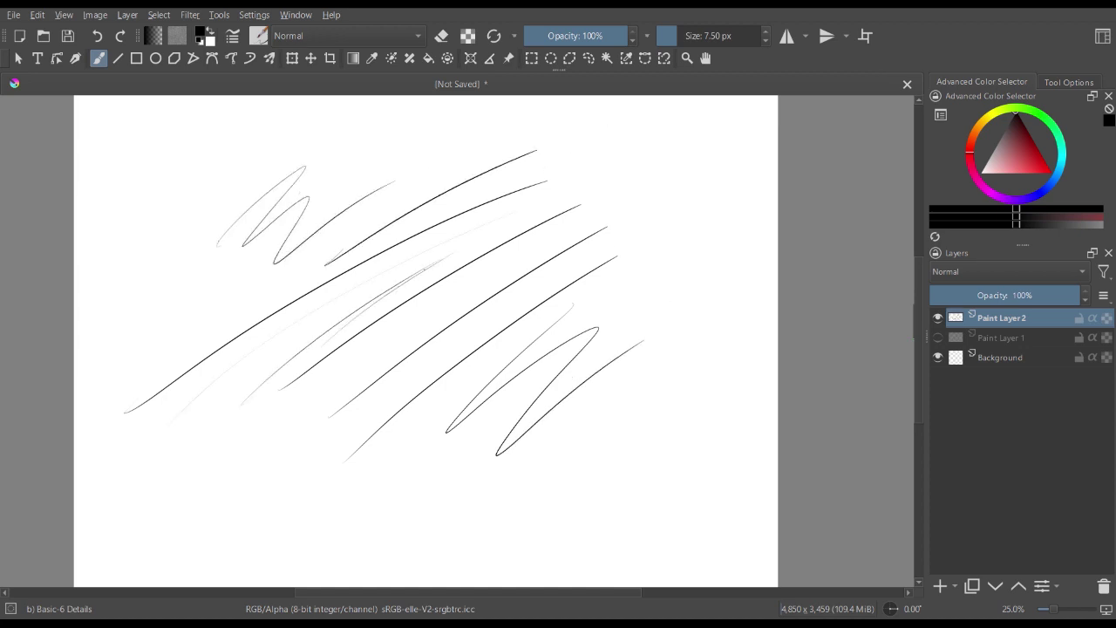
pyautogui.moveTo(350, 321); pyautogui.dragTo(476, 245)
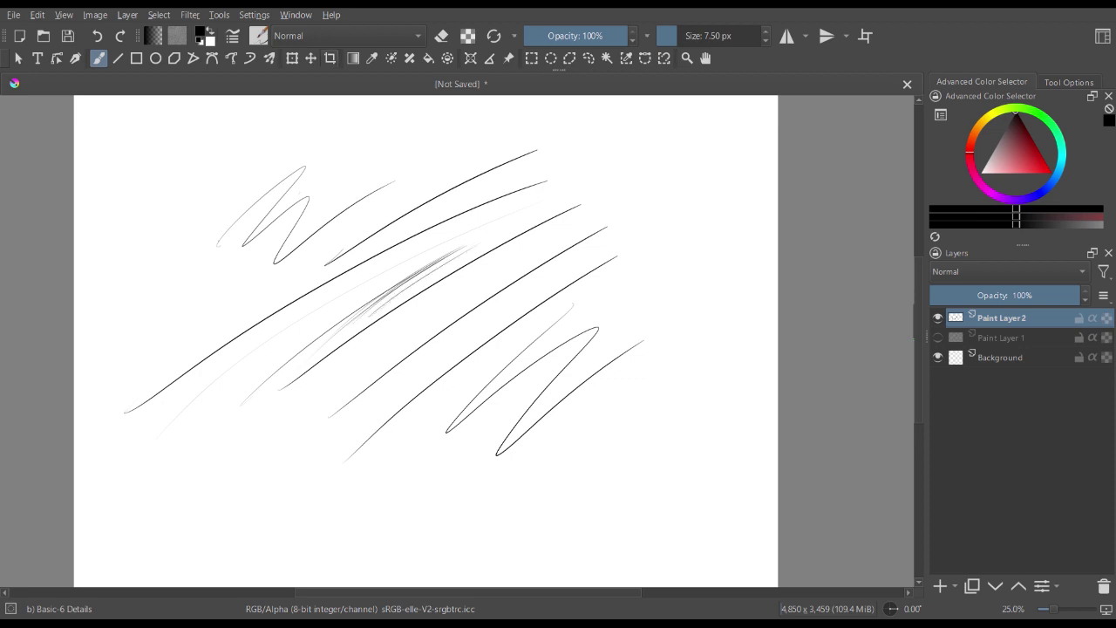
pyautogui.press('Delete')
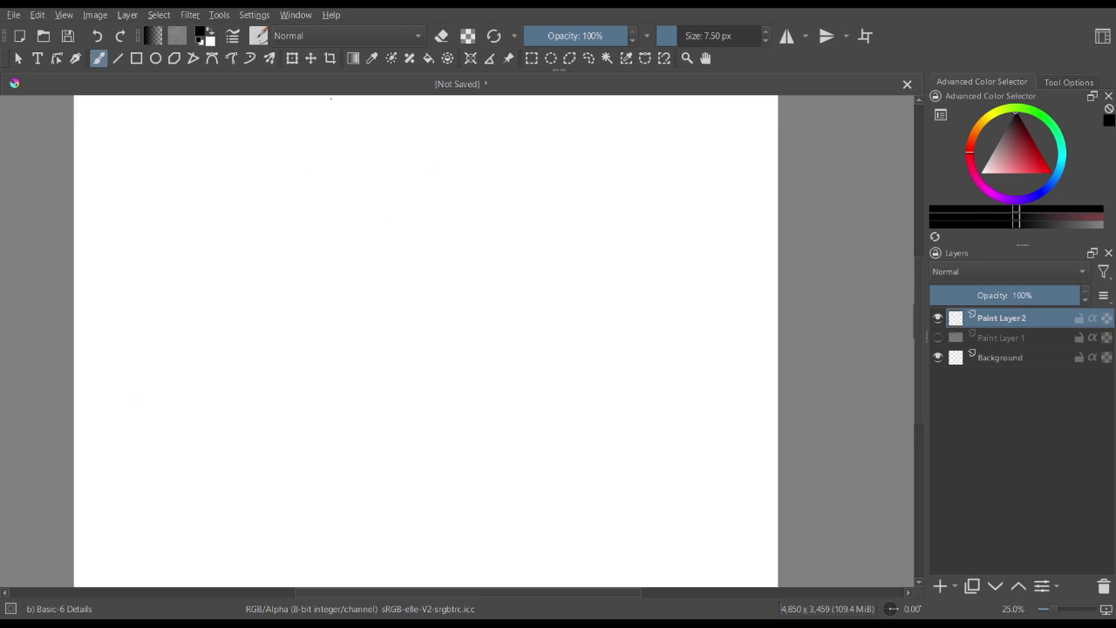
# - Try the SK-01 Mech-Pencil brush with zigzag scribbles and long diagonal test strokes
pyautogui.press('-')
pyautogui.press('+')
pyautogui.moveTo(373, 192); pyautogui.dragTo(395, 199)
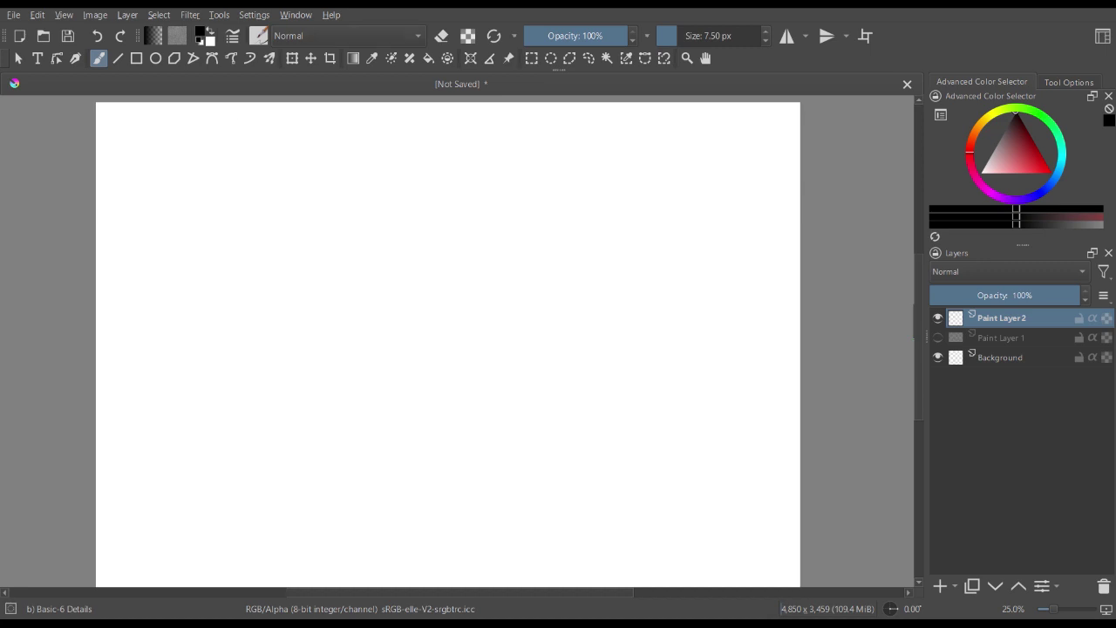
pyautogui.press('/')
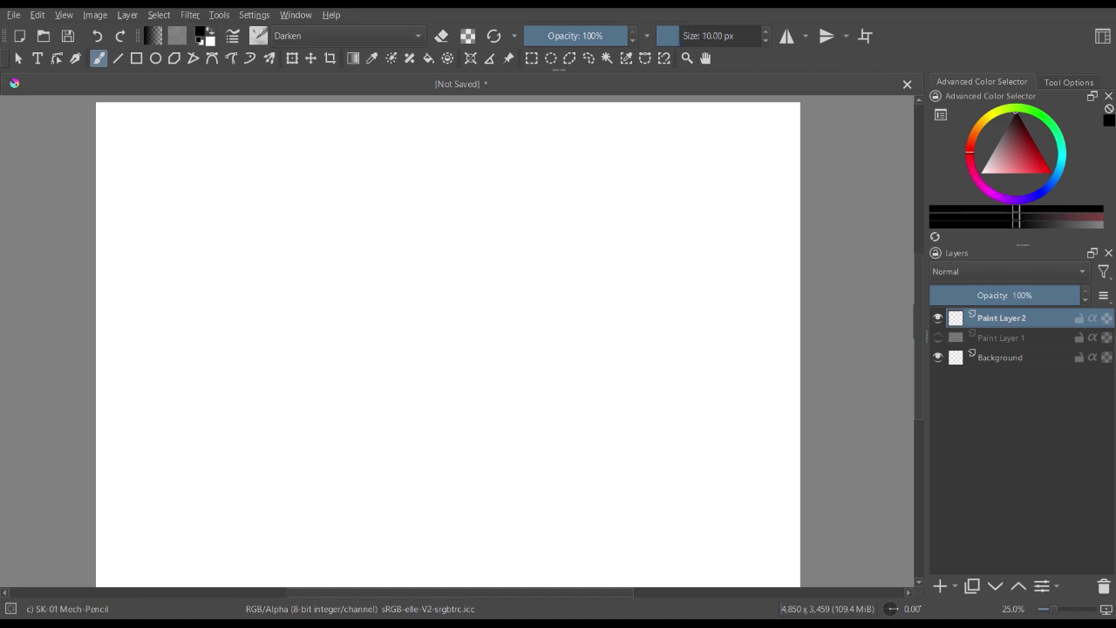
pyautogui.moveTo(170, 305)
pyautogui.mouseDown()
pyautogui.moveTo(260, 314)
pyautogui.moveTo(493, 211)
pyautogui.mouseUp()
pyautogui.moveTo(394, 390); pyautogui.dragTo(696, 174)
pyautogui.moveTo(436, 419)
pyautogui.mouseDown()
pyautogui.moveTo(572, 289)
pyautogui.moveTo(693, 215)
pyautogui.mouseUp()
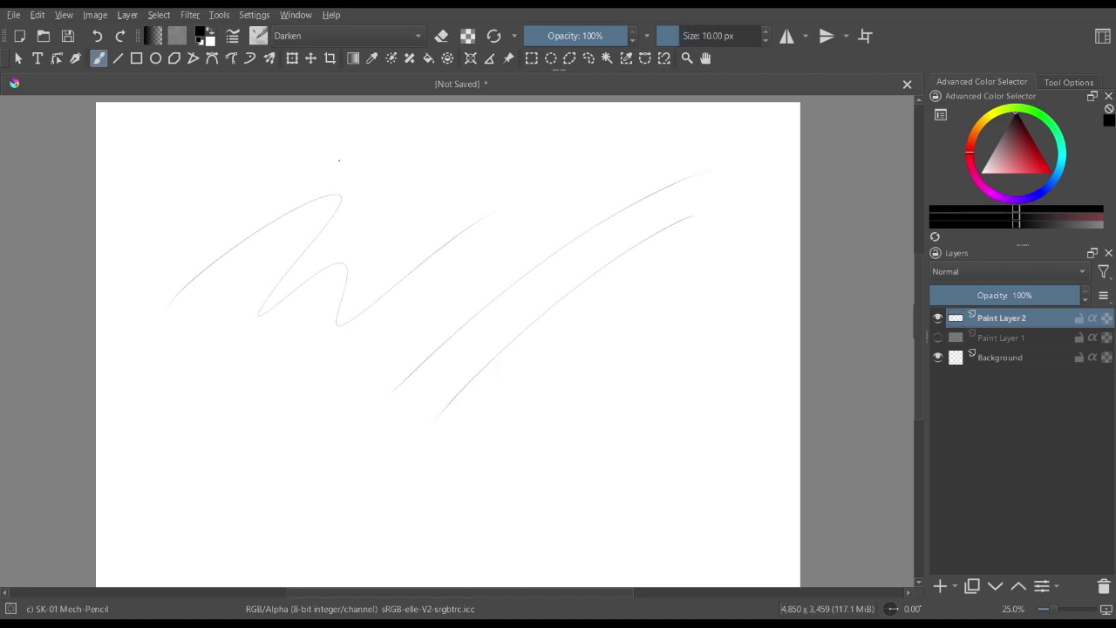
pyautogui.moveTo(436, 165)
pyautogui.mouseDown()
pyautogui.moveTo(467, 175)
pyautogui.moveTo(707, 132)
pyautogui.mouseUp()
# - Test the SK-08 8B Pencil TILT brush with diagonal, zigzag and shading strokes, and clear Paint Layer 2
pyautogui.press('/')
pyautogui.moveTo(184, 374)
pyautogui.mouseDown()
pyautogui.moveTo(241, 305)
pyautogui.moveTo(399, 197)
pyautogui.mouseUp()
pyautogui.moveTo(262, 434); pyautogui.dragTo(321, 382)
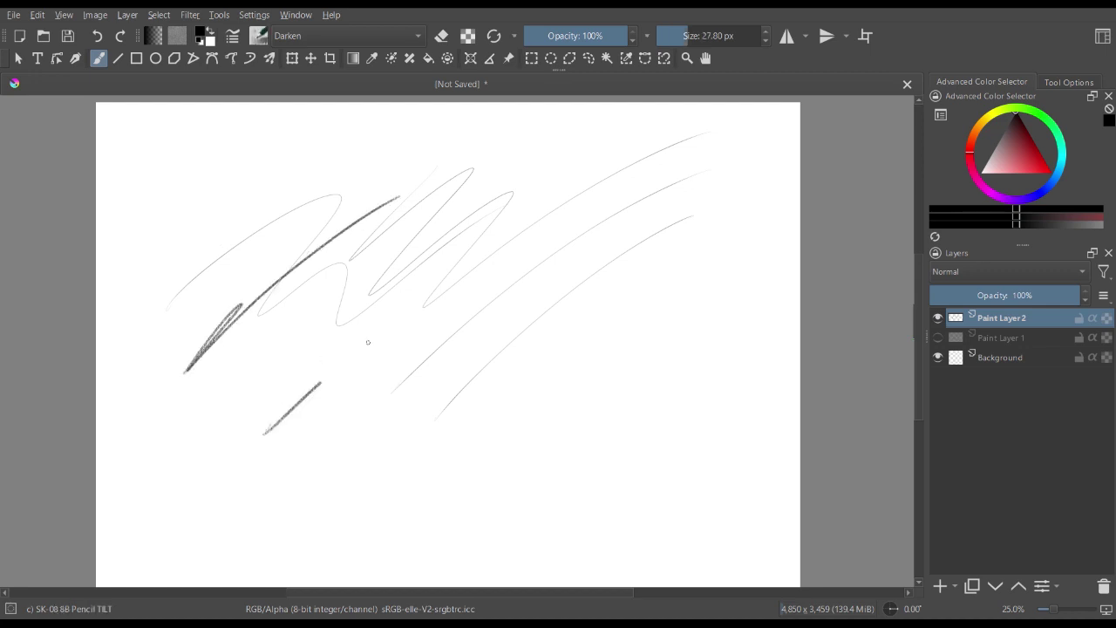
pyautogui.moveTo(367, 342); pyautogui.dragTo(633, 200)
pyautogui.moveTo(366, 406); pyautogui.dragTo(700, 224)
pyautogui.moveTo(502, 362)
pyautogui.mouseDown()
pyautogui.moveTo(588, 323)
pyautogui.moveTo(737, 311)
pyautogui.mouseUp()
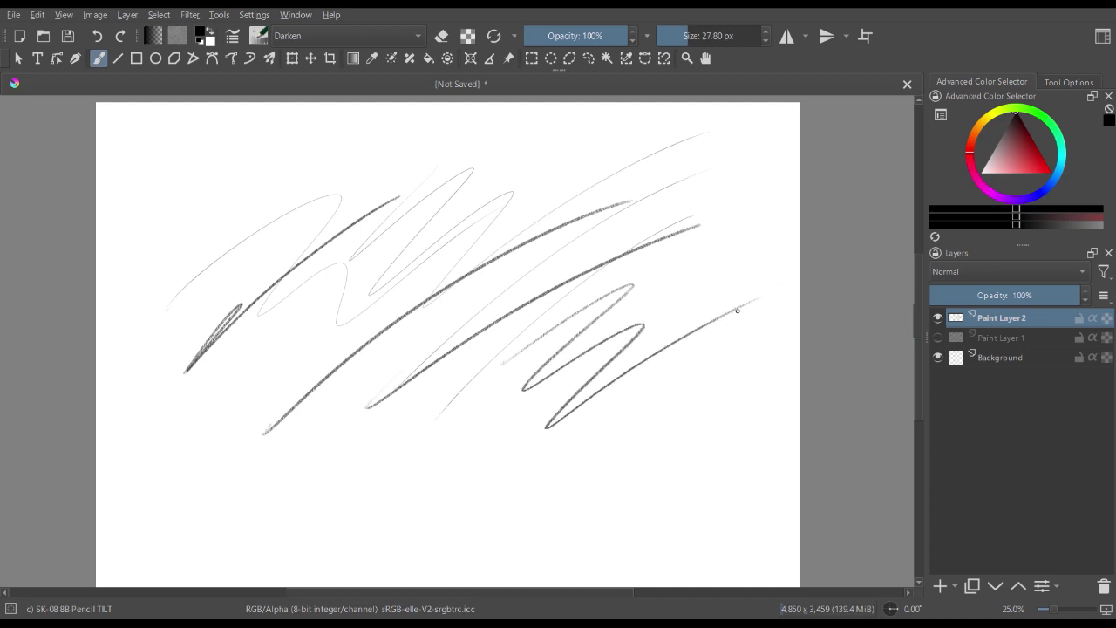
pyautogui.moveTo(649, 328)
pyautogui.mouseDown()
pyautogui.moveTo(742, 267)
pyautogui.moveTo(715, 232)
pyautogui.mouseUp()
pyautogui.moveTo(732, 200)
pyautogui.mouseDown()
pyautogui.moveTo(663, 212)
pyautogui.moveTo(625, 157)
pyautogui.mouseUp()
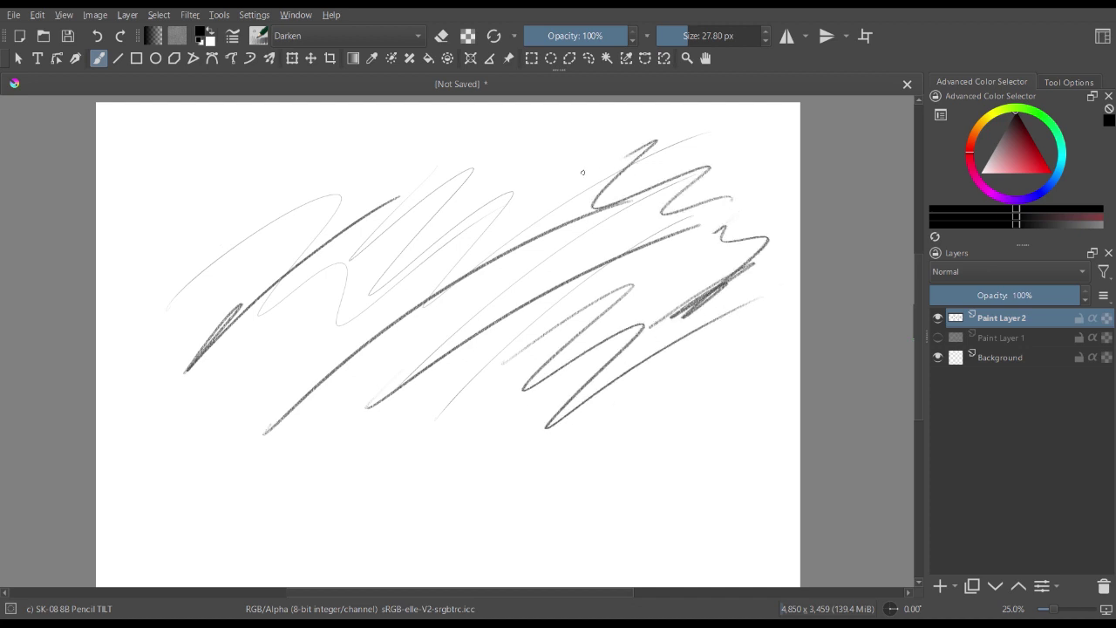
pyautogui.press('Delete')
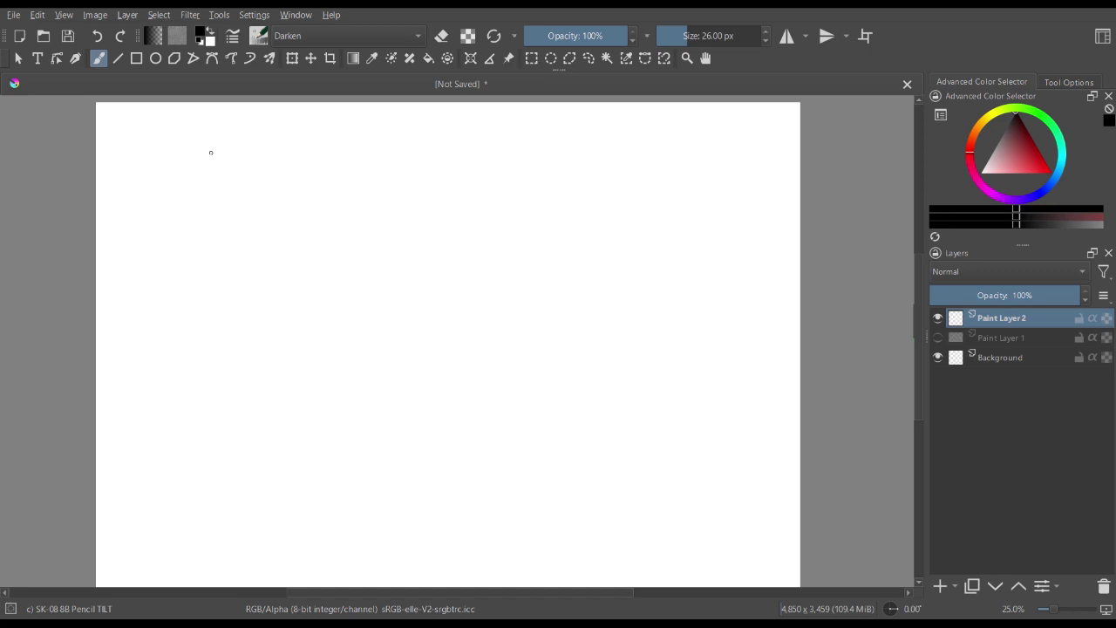
# - Sketch a figure's circular head, curved spine line, shoulder and ribcage with the SK-08 8B Pencil TILT brush at 26 px
pyautogui.moveTo(224, 153)
pyautogui.mouseDown()
pyautogui.moveTo(225, 191)
pyautogui.moveTo(268, 160)
pyautogui.moveTo(233, 142)
pyautogui.moveTo(226, 182)
pyautogui.moveTo(230, 163)
pyautogui.moveTo(230, 175)
pyautogui.moveTo(270, 142)
pyautogui.moveTo(233, 171)
pyautogui.moveTo(229, 154)
pyautogui.moveTo(279, 161)
pyautogui.moveTo(263, 194)
pyautogui.moveTo(284, 156)
pyautogui.moveTo(226, 153)
pyautogui.mouseUp()
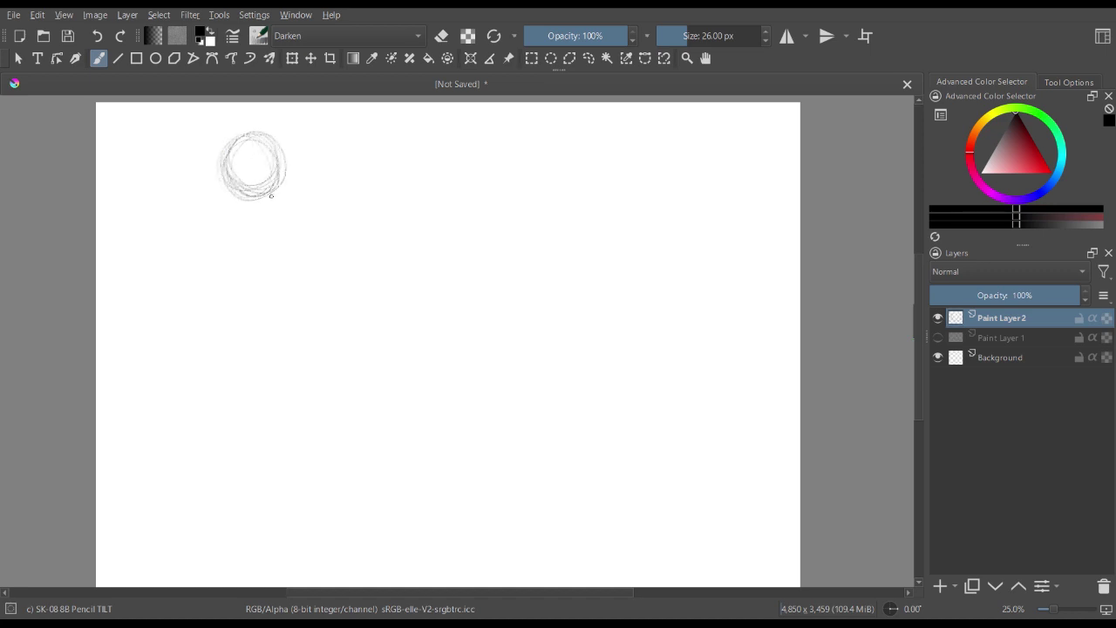
pyautogui.moveTo(271, 195)
pyautogui.mouseDown()
pyautogui.moveTo(261, 233)
pyautogui.moveTo(274, 310)
pyautogui.mouseUp()
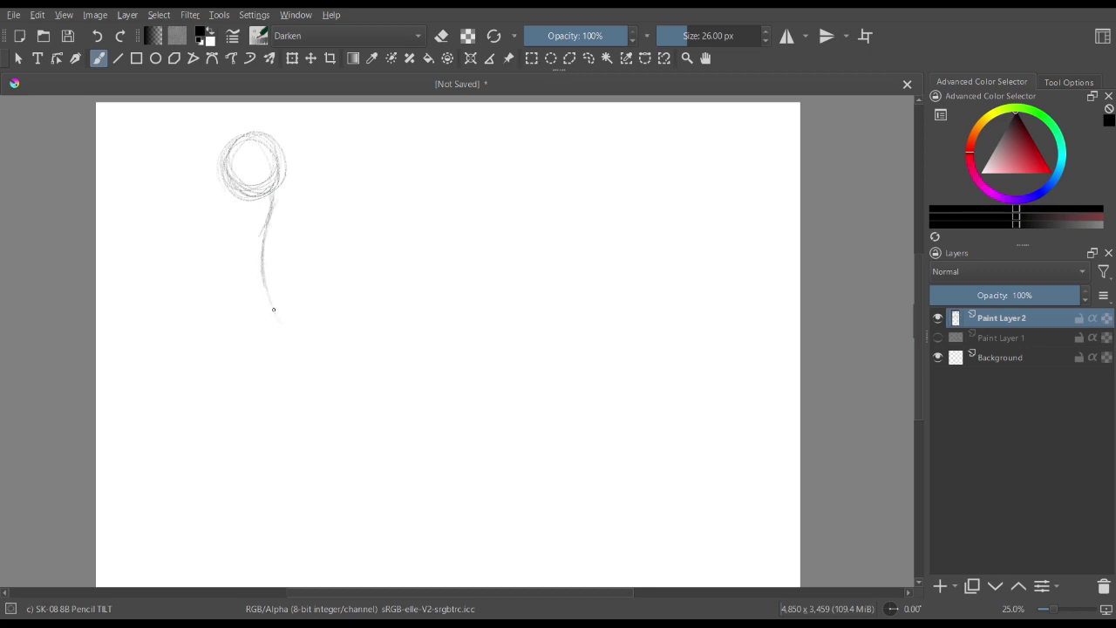
pyautogui.moveTo(245, 218)
pyautogui.mouseDown()
pyautogui.moveTo(291, 183)
pyautogui.moveTo(298, 213)
pyautogui.moveTo(311, 197)
pyautogui.moveTo(301, 181)
pyautogui.moveTo(244, 262)
pyautogui.moveTo(265, 295)
pyautogui.moveTo(296, 292)
pyautogui.mouseUp()
pyautogui.moveTo(306, 226); pyautogui.dragTo(299, 288)
pyautogui.moveTo(247, 262); pyautogui.dragTo(289, 228)
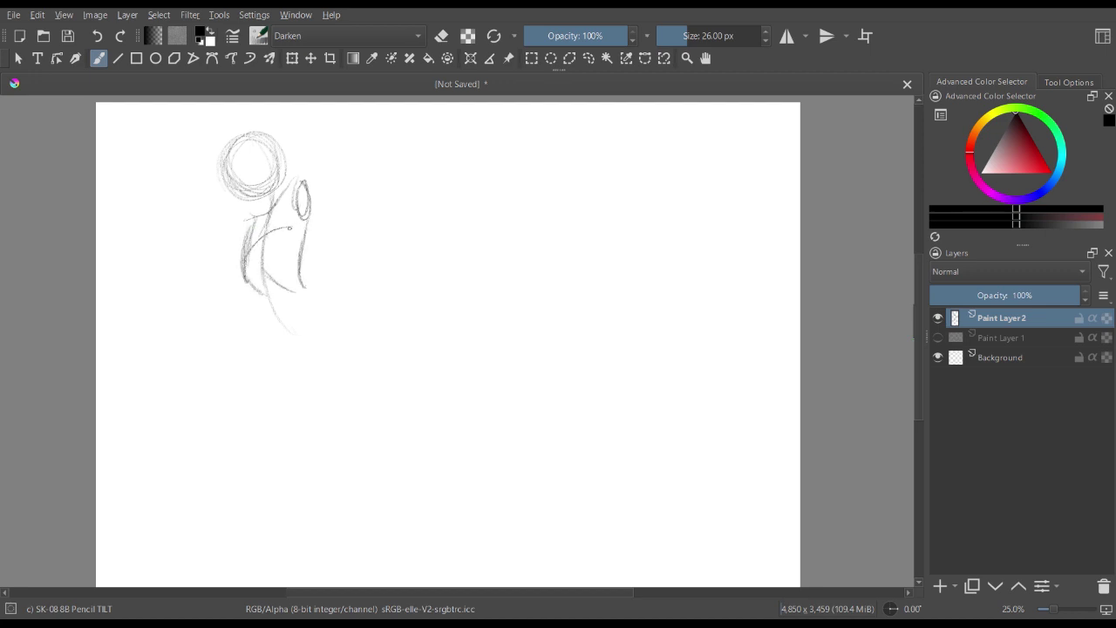
# - Sketch the figure's waist and tilted pelvis below the ribcage, with curved hip sockets and crotch lines
pyautogui.moveTo(259, 295)
pyautogui.mouseDown()
pyautogui.moveTo(288, 353)
pyautogui.moveTo(305, 315)
pyautogui.moveTo(272, 363)
pyautogui.moveTo(311, 381)
pyautogui.moveTo(325, 372)
pyautogui.moveTo(320, 272)
pyautogui.moveTo(319, 286)
pyautogui.moveTo(364, 310)
pyautogui.moveTo(332, 375)
pyautogui.mouseUp()
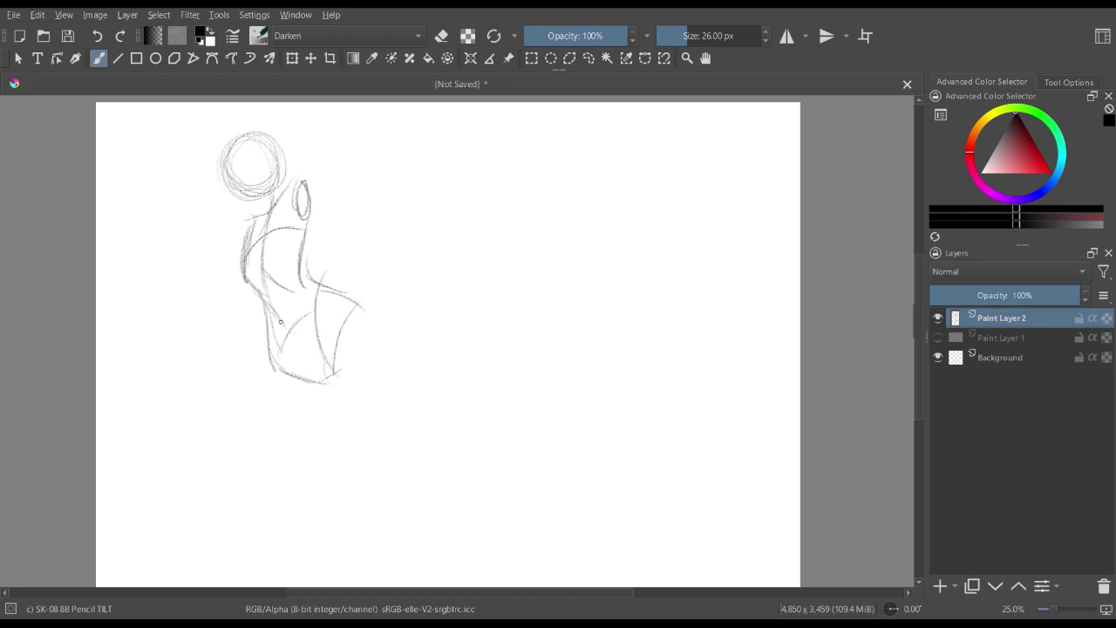
pyautogui.moveTo(261, 321)
pyautogui.mouseDown()
pyautogui.moveTo(269, 365)
pyautogui.moveTo(335, 385)
pyautogui.moveTo(344, 318)
pyautogui.moveTo(312, 321)
pyautogui.moveTo(305, 345)
pyautogui.mouseUp()
pyautogui.moveTo(281, 319)
pyautogui.mouseDown()
pyautogui.moveTo(307, 376)
pyautogui.moveTo(339, 377)
pyautogui.mouseUp()
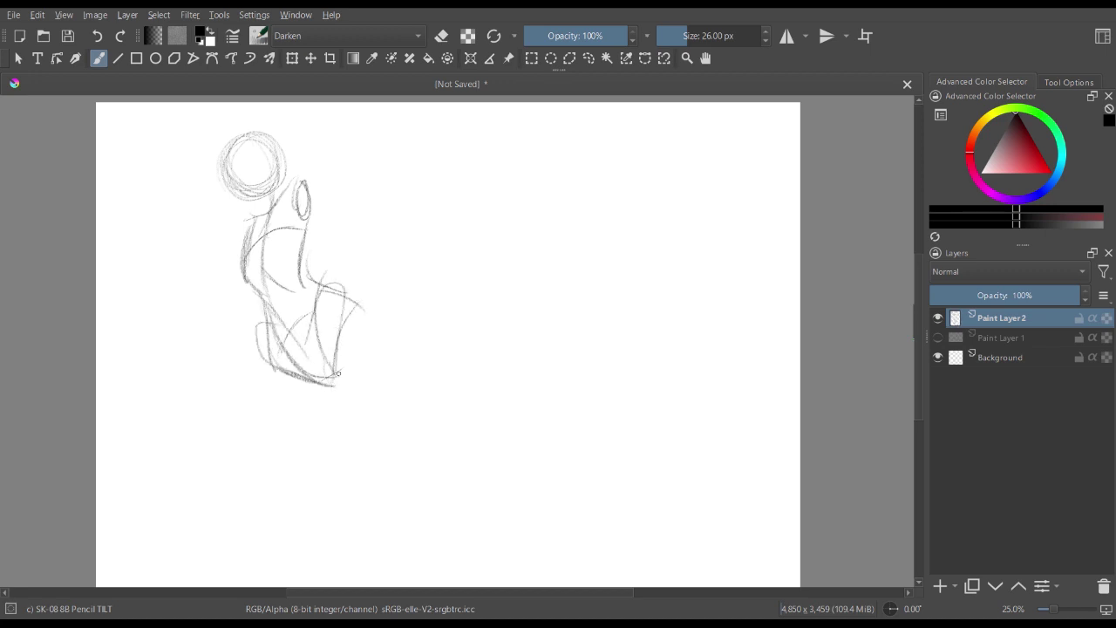
pyautogui.moveTo(314, 309); pyautogui.dragTo(337, 368)
# - Rough in the extended leg with thigh contours, an oval knee and a long curved line for the lower leg
pyautogui.moveTo(346, 301)
pyautogui.mouseDown()
pyautogui.moveTo(385, 337)
pyautogui.moveTo(410, 429)
pyautogui.moveTo(434, 418)
pyautogui.mouseUp()
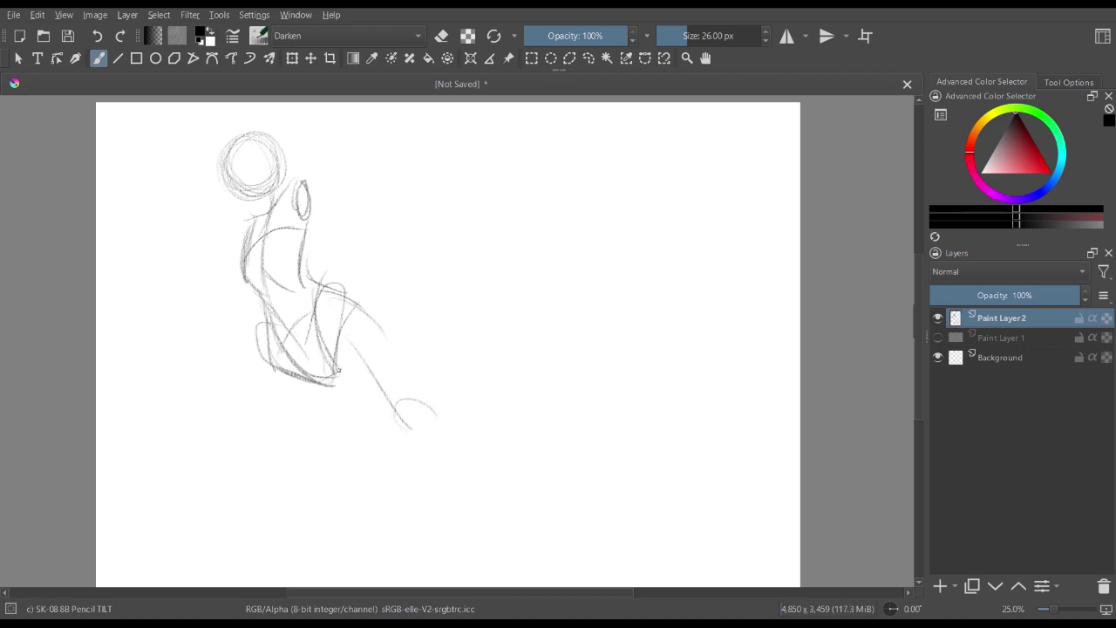
pyautogui.moveTo(342, 375); pyautogui.dragTo(399, 436)
pyautogui.moveTo(355, 307); pyautogui.dragTo(422, 406)
pyautogui.moveTo(351, 332)
pyautogui.mouseDown()
pyautogui.moveTo(416, 448)
pyautogui.moveTo(543, 474)
pyautogui.moveTo(609, 504)
pyautogui.mouseUp()
# - Rough in the folded leg and add gesture lines with oval elbows for both bent arms
pyautogui.moveTo(254, 346)
pyautogui.mouseDown()
pyautogui.moveTo(136, 406)
pyautogui.moveTo(131, 425)
pyautogui.moveTo(252, 434)
pyautogui.mouseUp()
pyautogui.moveTo(142, 431); pyautogui.dragTo(303, 426)
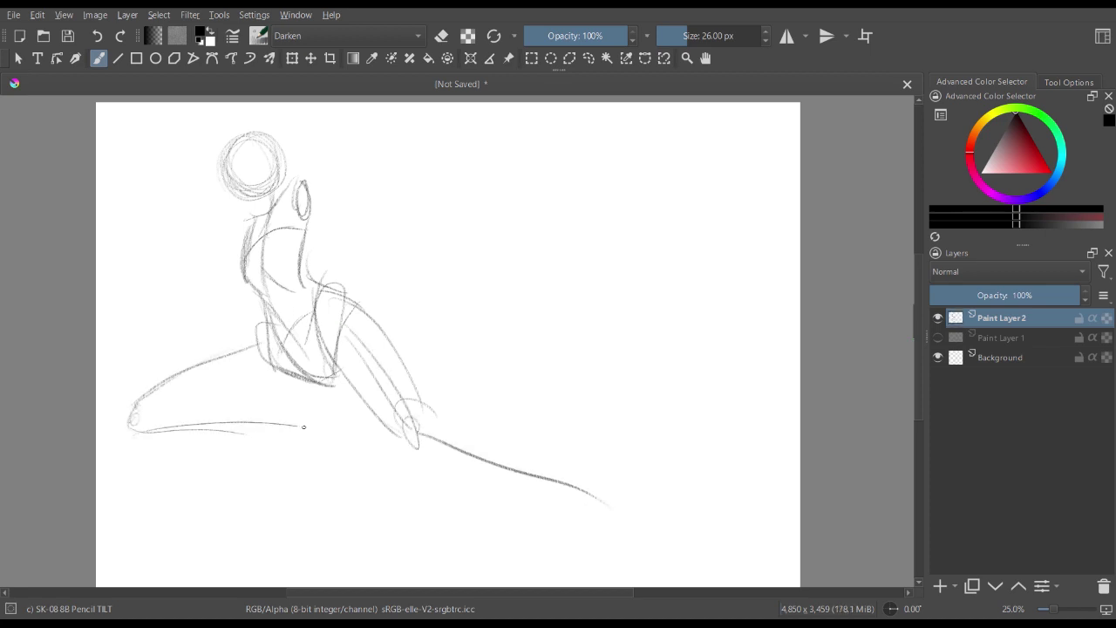
pyautogui.moveTo(218, 366)
pyautogui.mouseDown()
pyautogui.moveTo(174, 434)
pyautogui.moveTo(309, 441)
pyautogui.mouseUp()
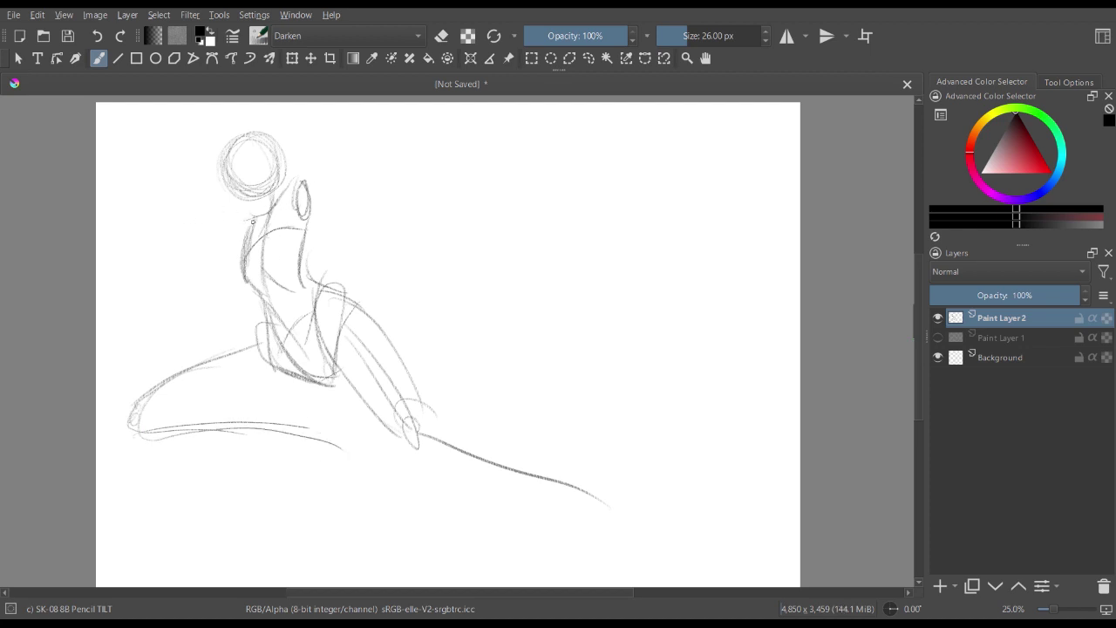
pyautogui.moveTo(253, 221)
pyautogui.mouseDown()
pyautogui.moveTo(165, 241)
pyautogui.moveTo(202, 196)
pyautogui.mouseUp()
pyautogui.moveTo(298, 194)
pyautogui.mouseDown()
pyautogui.moveTo(349, 199)
pyautogui.moveTo(431, 154)
pyautogui.mouseUp()
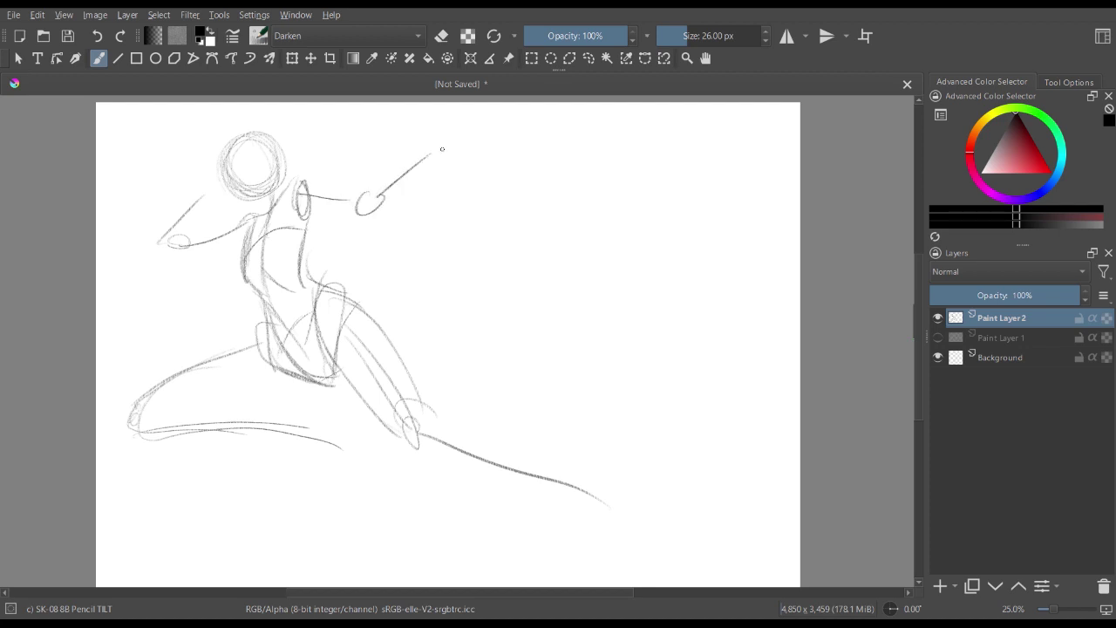
# - Build up the extended leg with firmer thigh contours, knee and calf outlines, and a rounded ankle
pyautogui.hotkey('ctrl', '-')
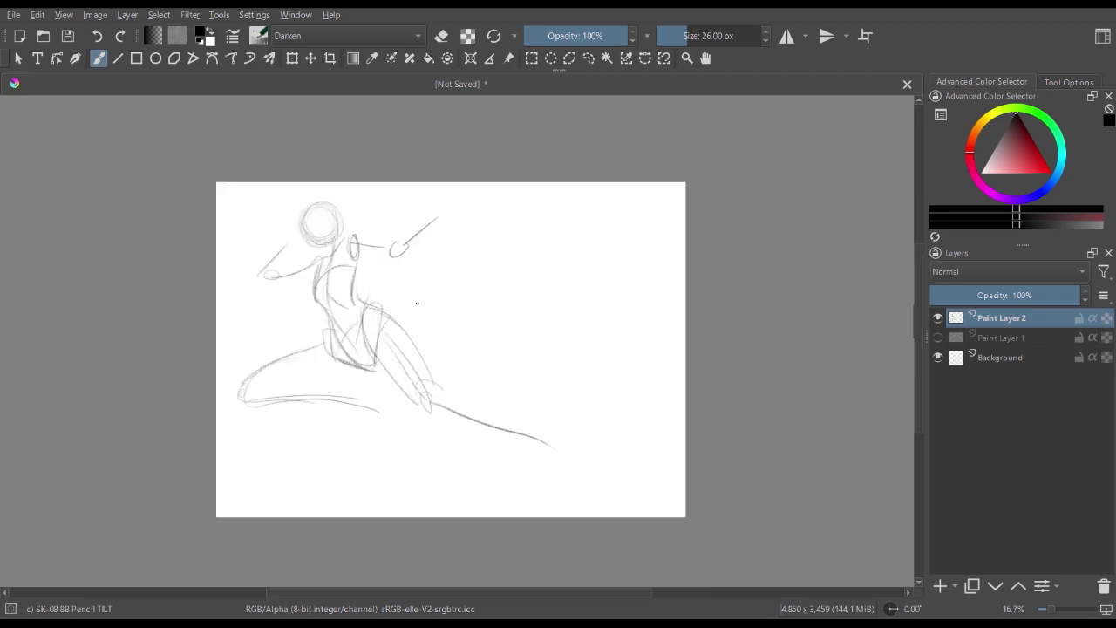
pyautogui.hotkey('ctrl', '+')
pyautogui.moveTo(428, 337)
pyautogui.mouseDown()
pyautogui.moveTo(387, 272)
pyautogui.moveTo(402, 334)
pyautogui.mouseUp()
pyautogui.hotkey('ctrl', '-')
pyautogui.moveTo(374, 287); pyautogui.dragTo(409, 356)
pyautogui.moveTo(339, 304); pyautogui.dragTo(395, 359)
pyautogui.moveTo(350, 314); pyautogui.dragTo(406, 365)
pyautogui.moveTo(395, 362)
pyautogui.mouseDown()
pyautogui.moveTo(411, 346)
pyautogui.moveTo(425, 351)
pyautogui.moveTo(451, 361)
pyautogui.moveTo(415, 374)
pyautogui.moveTo(494, 398)
pyautogui.mouseUp()
pyautogui.moveTo(441, 361)
pyautogui.mouseDown()
pyautogui.moveTo(502, 396)
pyautogui.moveTo(503, 411)
pyautogui.moveTo(511, 403)
pyautogui.mouseUp()
pyautogui.moveTo(511, 401); pyautogui.dragTo(469, 373)
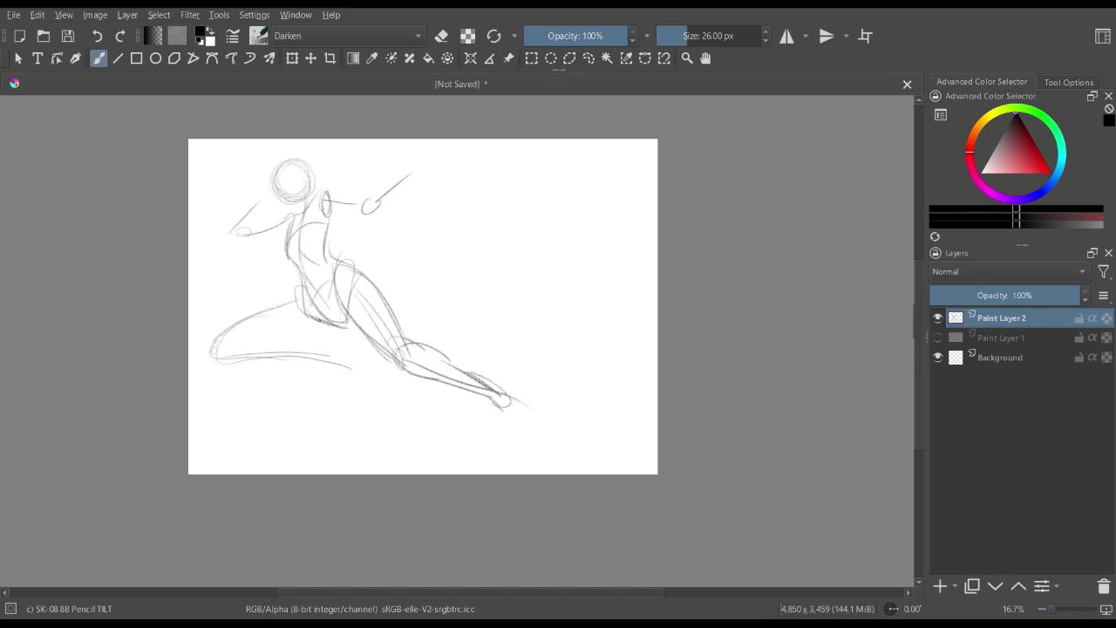
# - Give volume to the folded leg down to a round ankle, and outline the upper arms and the raised forearm
pyautogui.moveTo(318, 320)
pyautogui.mouseDown()
pyautogui.moveTo(334, 338)
pyautogui.moveTo(211, 363)
pyautogui.moveTo(269, 364)
pyautogui.moveTo(260, 344)
pyautogui.moveTo(316, 353)
pyautogui.mouseUp()
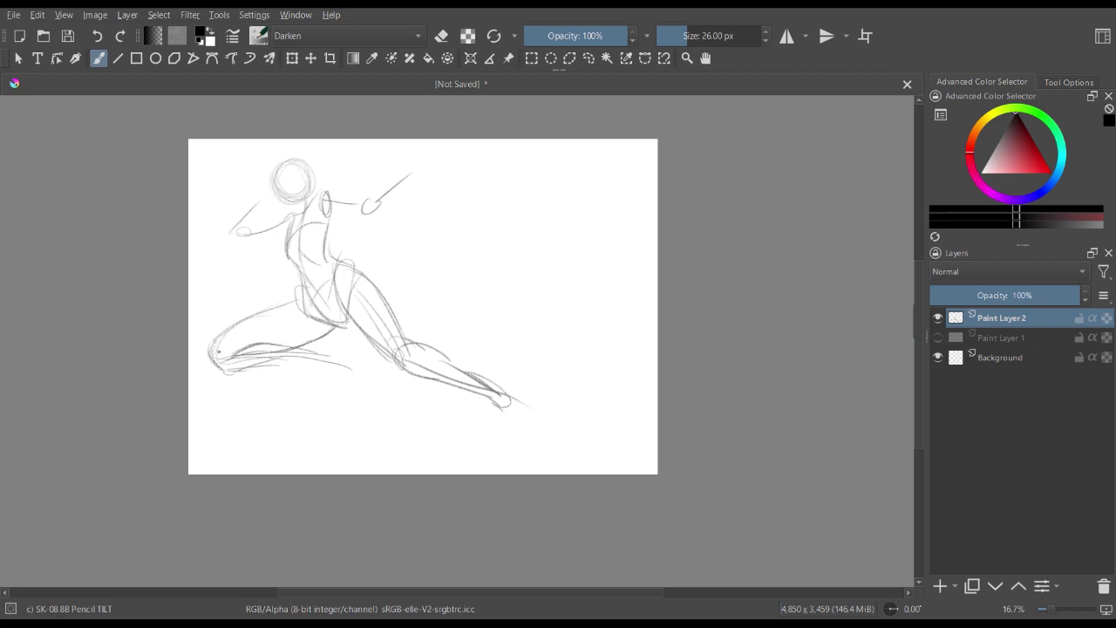
pyautogui.moveTo(218, 352)
pyautogui.mouseDown()
pyautogui.moveTo(261, 373)
pyautogui.moveTo(340, 364)
pyautogui.moveTo(320, 351)
pyautogui.moveTo(345, 368)
pyautogui.mouseUp()
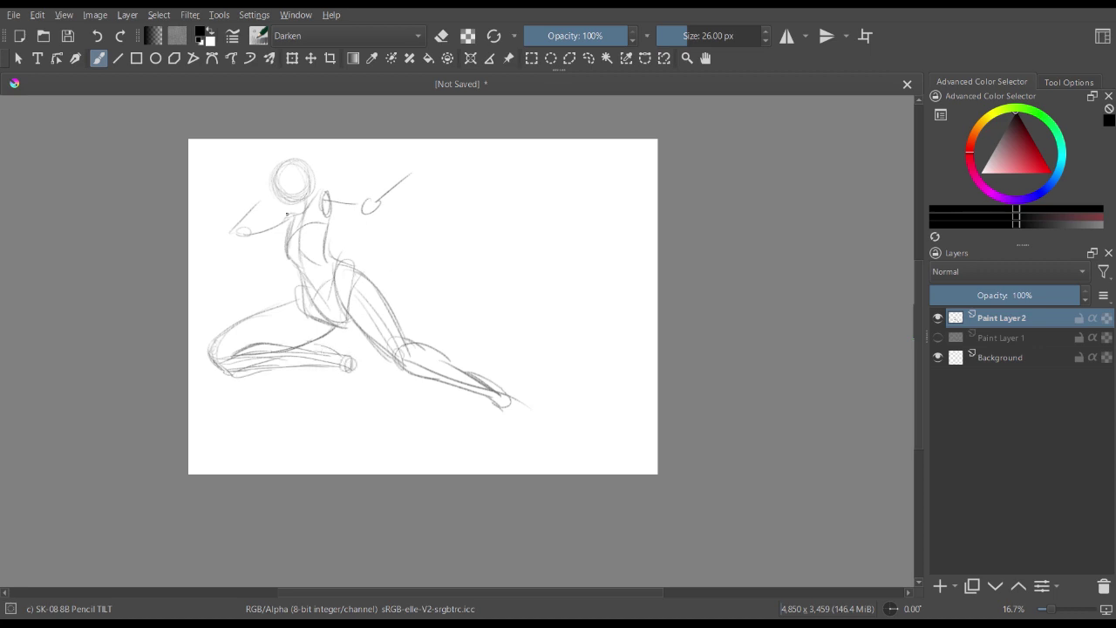
pyautogui.moveTo(286, 212)
pyautogui.mouseDown()
pyautogui.moveTo(238, 236)
pyautogui.moveTo(279, 239)
pyautogui.mouseUp()
pyautogui.moveTo(319, 192)
pyautogui.mouseDown()
pyautogui.moveTo(358, 201)
pyautogui.moveTo(320, 220)
pyautogui.moveTo(354, 198)
pyautogui.moveTo(376, 209)
pyautogui.moveTo(401, 175)
pyautogui.moveTo(367, 209)
pyautogui.mouseUp()
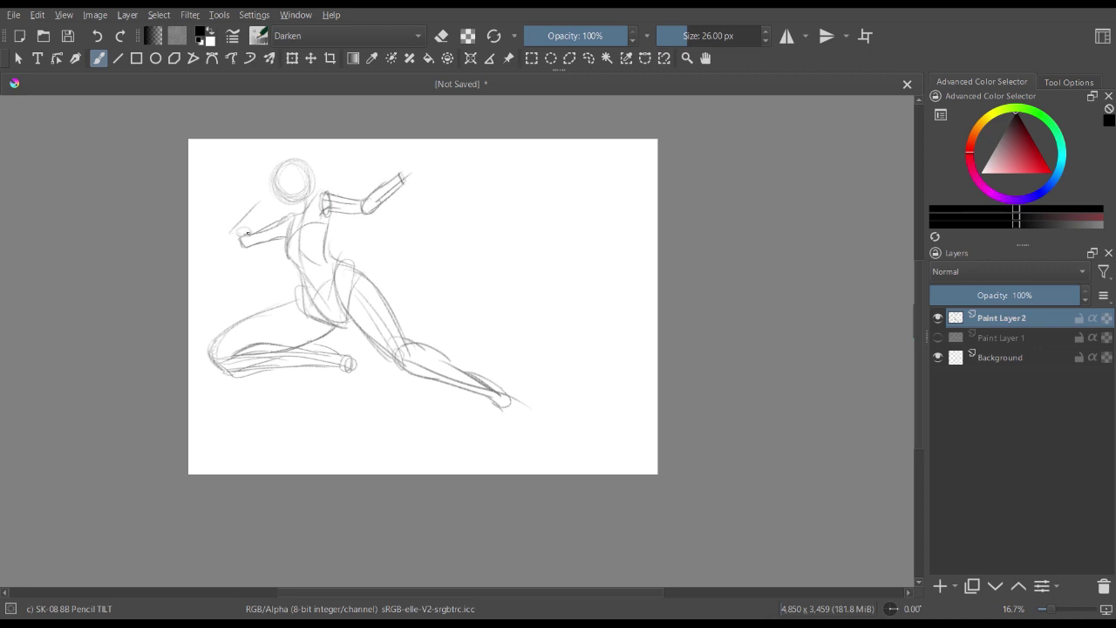
# - Refine the head with a darker skull outline, crossed face guidelines, a side curve and a pointed chin
pyautogui.press('-')
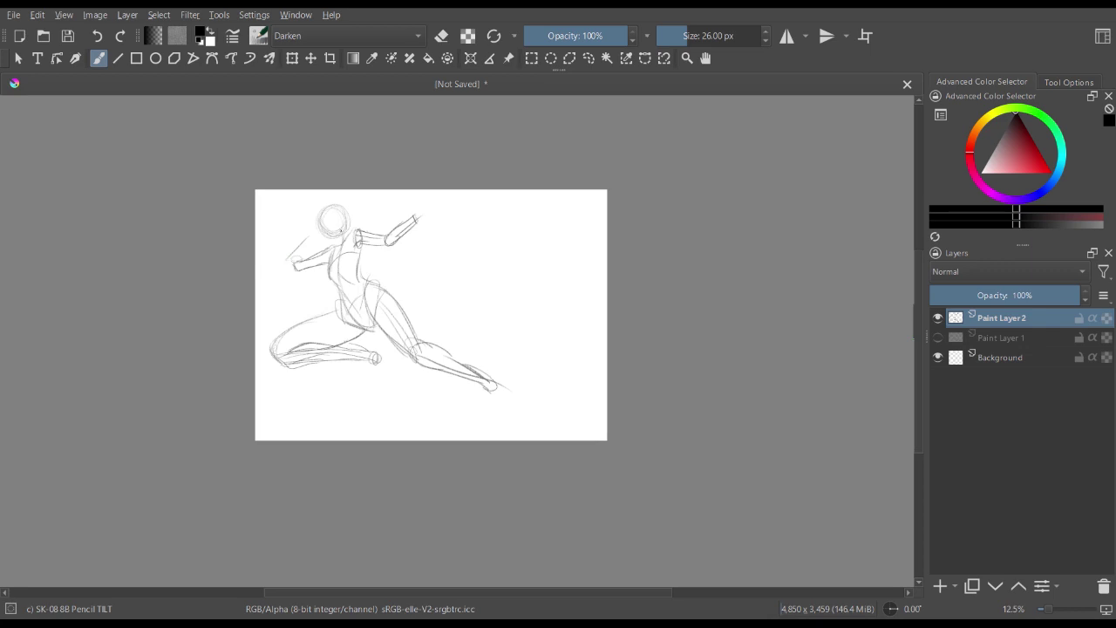
pyautogui.press('-')
pyautogui.press('+')
pyautogui.press('+')
pyautogui.press('+')
pyautogui.moveTo(392, 282); pyautogui.dragTo(475, 335)
pyautogui.press('-')
pyautogui.press('+')
pyautogui.press('+')
pyautogui.moveTo(421, 164); pyautogui.dragTo(509, 260)
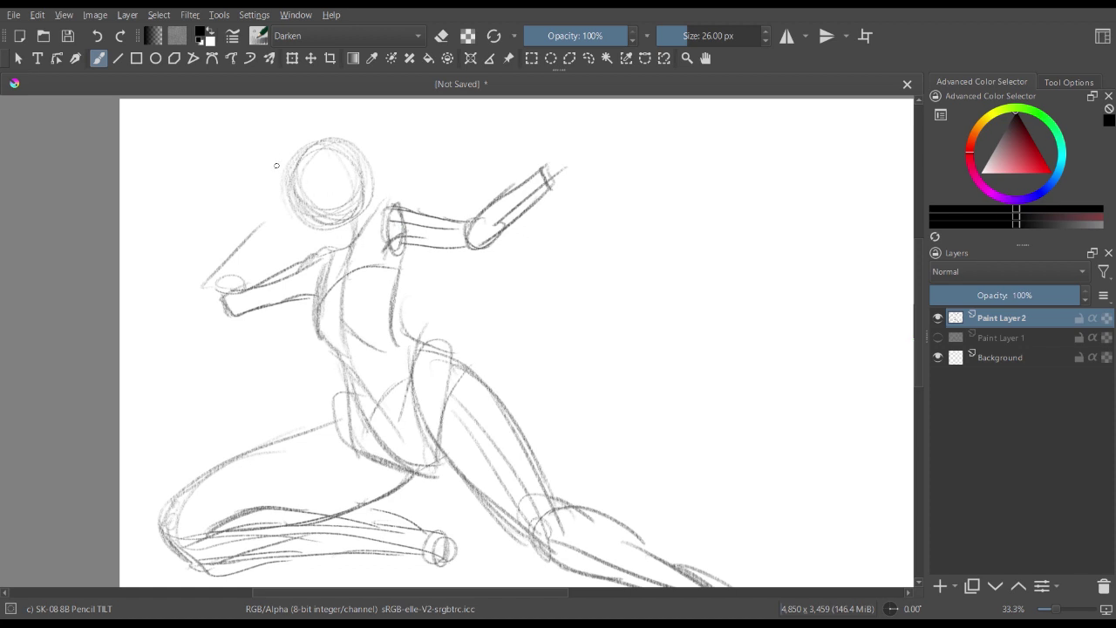
pyautogui.moveTo(315, 154)
pyautogui.mouseDown()
pyautogui.moveTo(332, 211)
pyautogui.moveTo(330, 178)
pyautogui.moveTo(299, 198)
pyautogui.moveTo(338, 180)
pyautogui.moveTo(305, 199)
pyautogui.moveTo(323, 223)
pyautogui.moveTo(303, 207)
pyautogui.moveTo(338, 233)
pyautogui.mouseUp()
pyautogui.moveTo(295, 192)
pyautogui.mouseDown()
pyautogui.moveTo(336, 142)
pyautogui.moveTo(307, 150)
pyautogui.moveTo(354, 142)
pyautogui.moveTo(344, 163)
pyautogui.moveTo(342, 152)
pyautogui.moveTo(346, 175)
pyautogui.moveTo(320, 168)
pyautogui.moveTo(376, 196)
pyautogui.moveTo(363, 178)
pyautogui.moveTo(345, 255)
pyautogui.mouseUp()
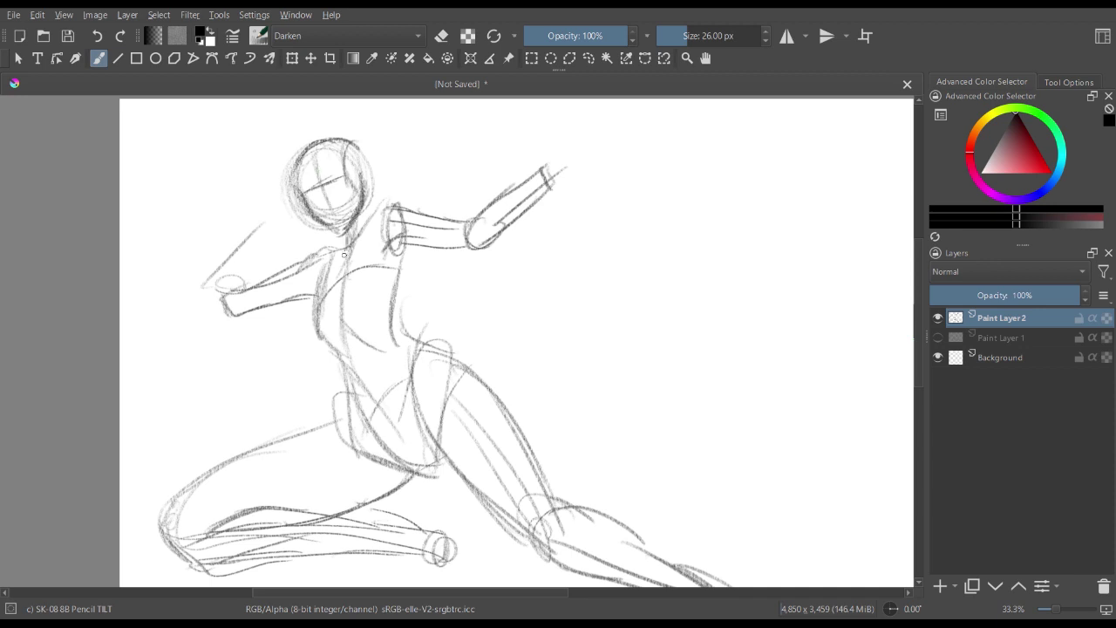
# - Draw the neck, a round elbow and upright forearm on the arm nearest the face, and firm up the shoulders
pyautogui.moveTo(368, 206); pyautogui.dragTo(364, 227)
pyautogui.moveTo(234, 308)
pyautogui.mouseDown()
pyautogui.moveTo(227, 267)
pyautogui.moveTo(223, 292)
pyautogui.moveTo(224, 280)
pyautogui.moveTo(235, 217)
pyautogui.moveTo(250, 212)
pyautogui.moveTo(232, 223)
pyautogui.moveTo(260, 219)
pyautogui.moveTo(257, 302)
pyautogui.moveTo(228, 286)
pyautogui.moveTo(248, 297)
pyautogui.moveTo(228, 322)
pyautogui.mouseUp()
pyautogui.moveTo(277, 276)
pyautogui.mouseDown()
pyautogui.moveTo(335, 251)
pyautogui.moveTo(337, 271)
pyautogui.mouseUp()
pyautogui.moveTo(377, 209); pyautogui.dragTo(469, 217)
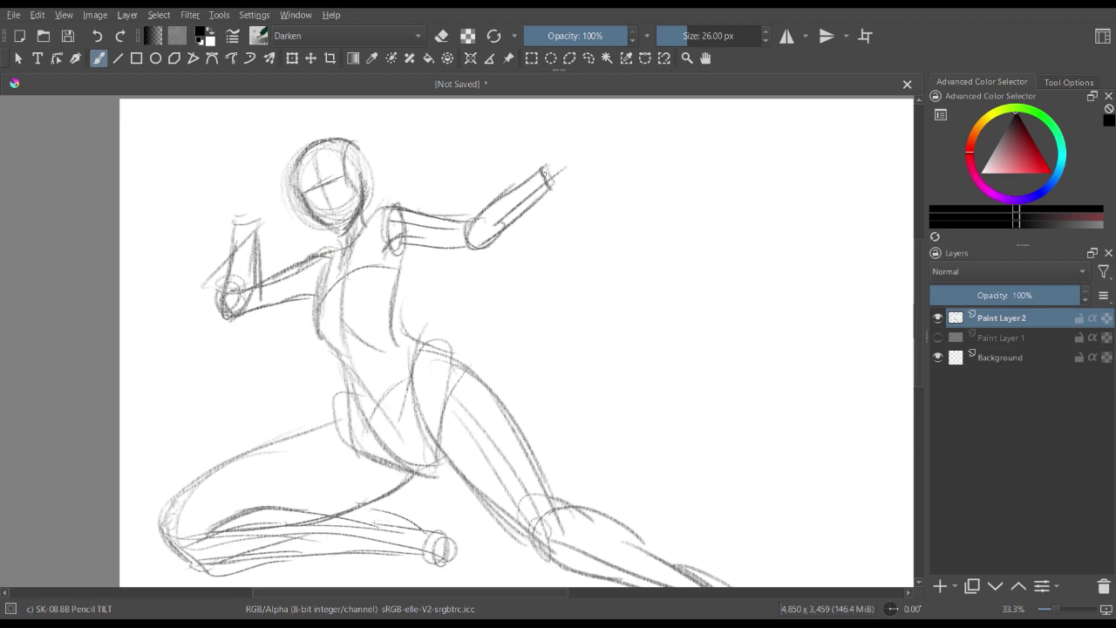
# - Lasso the folded leg and scale it down slightly about its centre with a free transform
pyautogui.press('-')
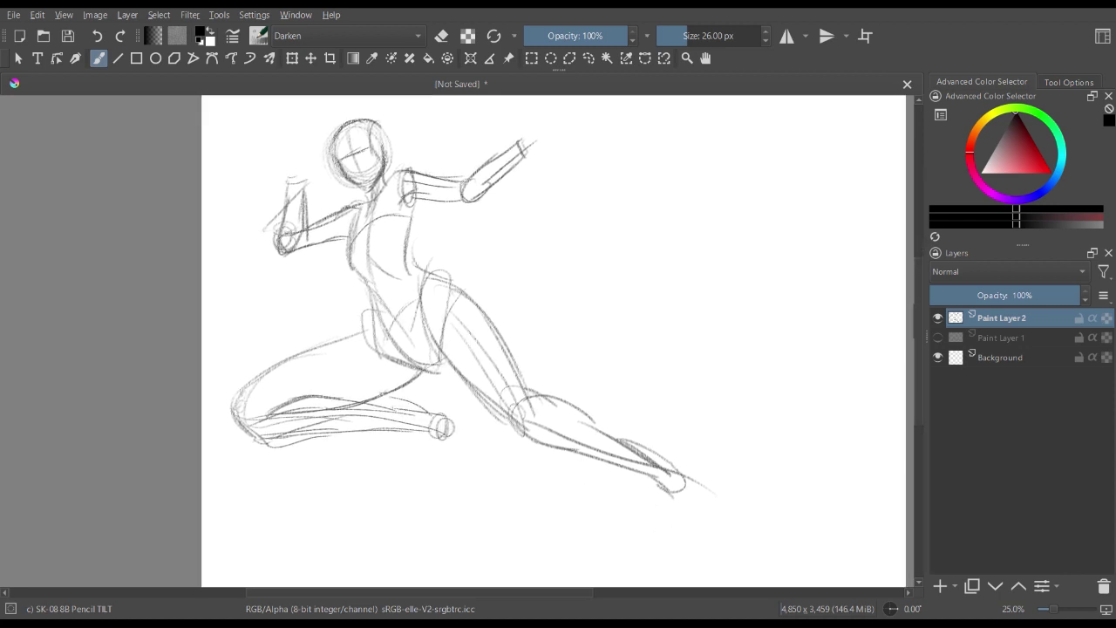
pyautogui.press('l')
pyautogui.moveTo(351, 320)
pyautogui.mouseDown()
pyautogui.moveTo(298, 337)
pyautogui.moveTo(269, 476)
pyautogui.moveTo(472, 428)
pyautogui.moveTo(355, 323)
pyautogui.mouseUp()
pyautogui.hotkey('ctrl', 't')
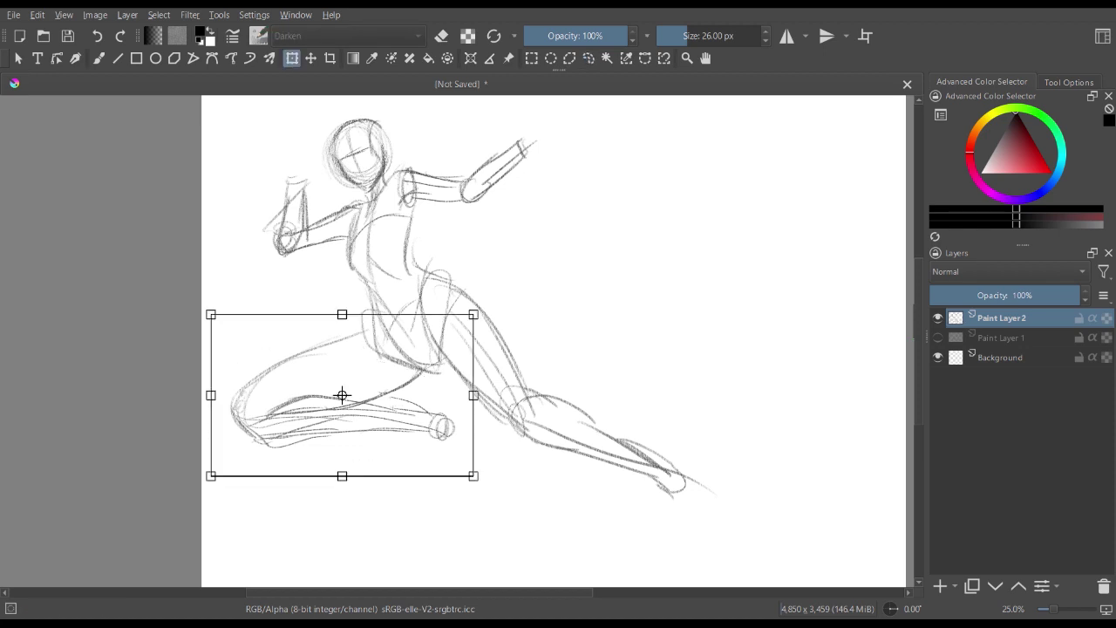
pyautogui.moveTo(474, 476); pyautogui.dragTo(468, 467)
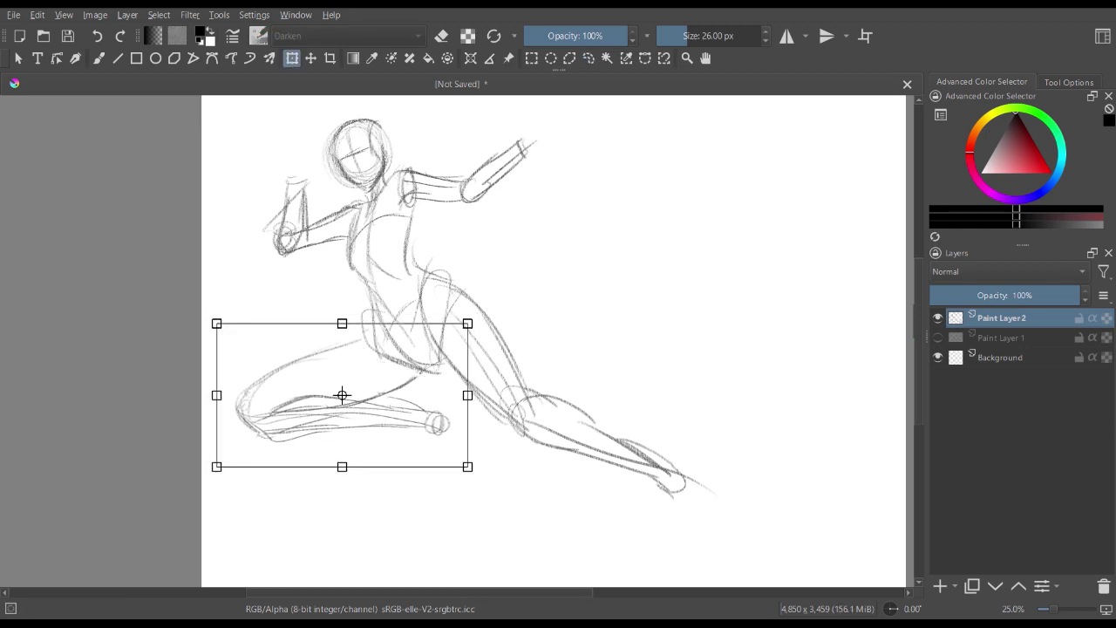
# - Switch to a one-by-one mesh transform and warp the folded leg to shorten the thigh and lift the shin
pyautogui.click(1069, 81)
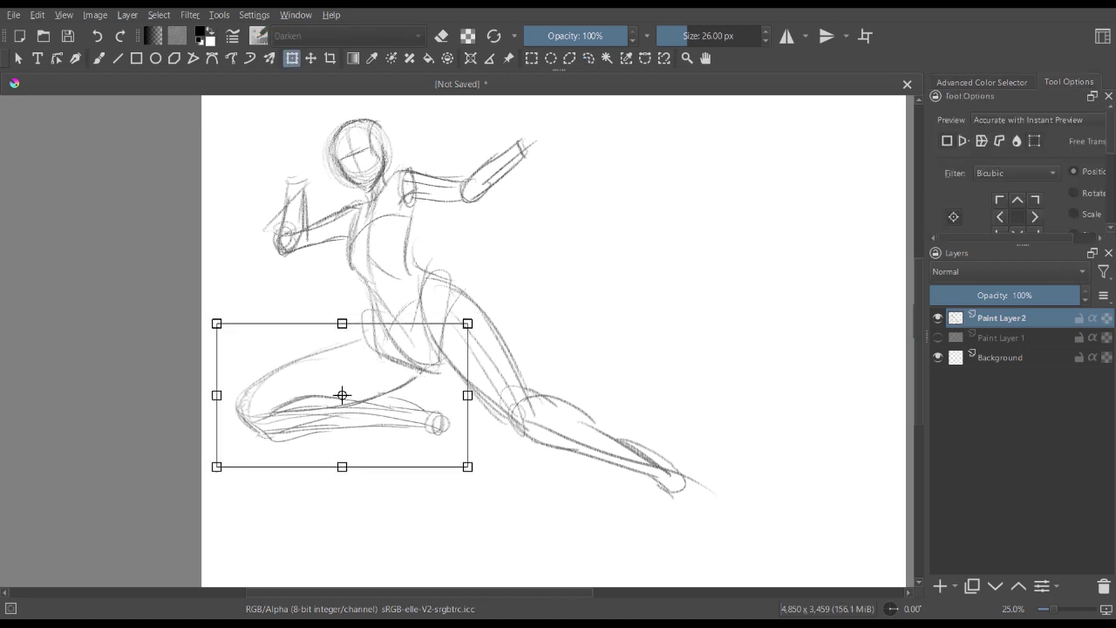
pyautogui.click(1034, 141)
pyautogui.moveTo(211, 331)
pyautogui.mouseDown()
pyautogui.moveTo(235, 328)
pyautogui.moveTo(201, 331)
pyautogui.moveTo(232, 349)
pyautogui.moveTo(275, 327)
pyautogui.mouseUp()
pyautogui.moveTo(474, 359); pyautogui.dragTo(471, 348)
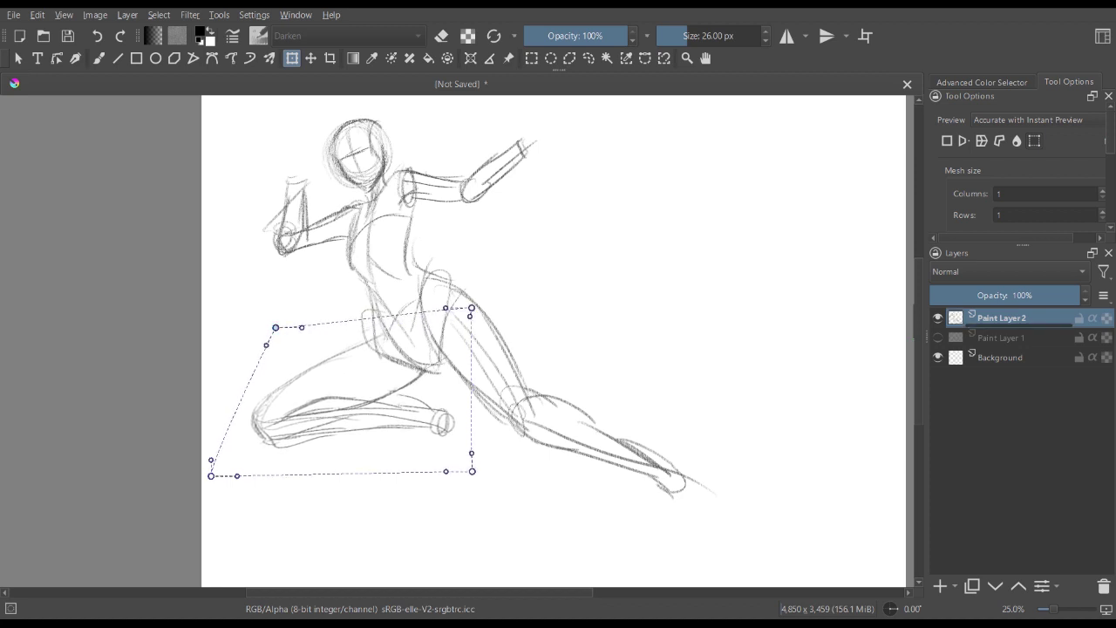
pyautogui.moveTo(349, 321); pyautogui.dragTo(340, 308)
pyautogui.moveTo(466, 296); pyautogui.dragTo(470, 298)
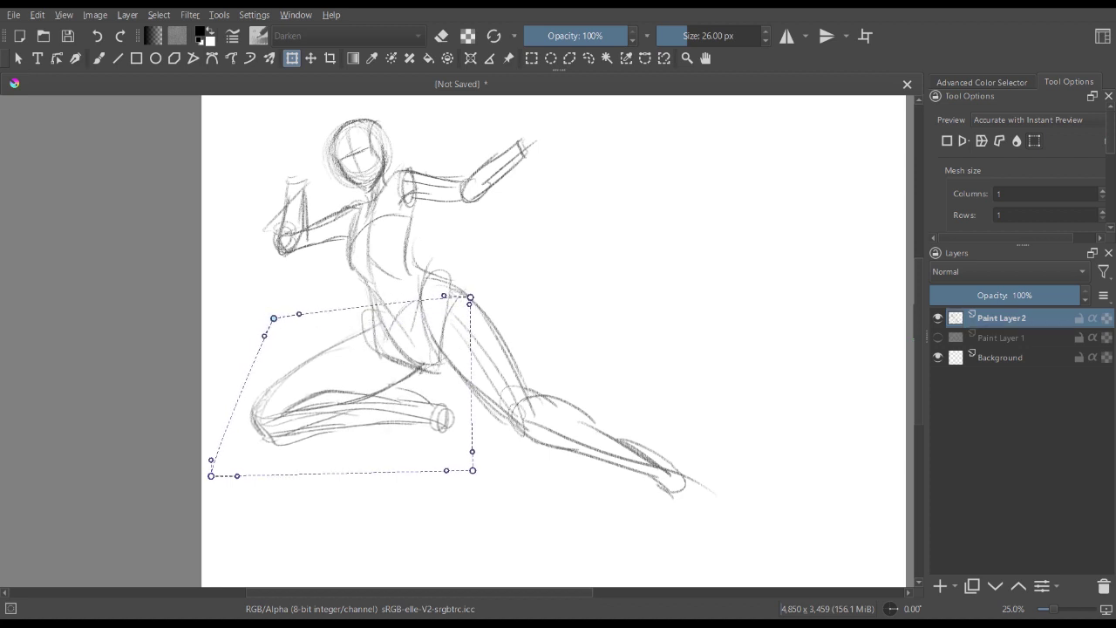
pyautogui.moveTo(237, 475); pyautogui.dragTo(250, 445)
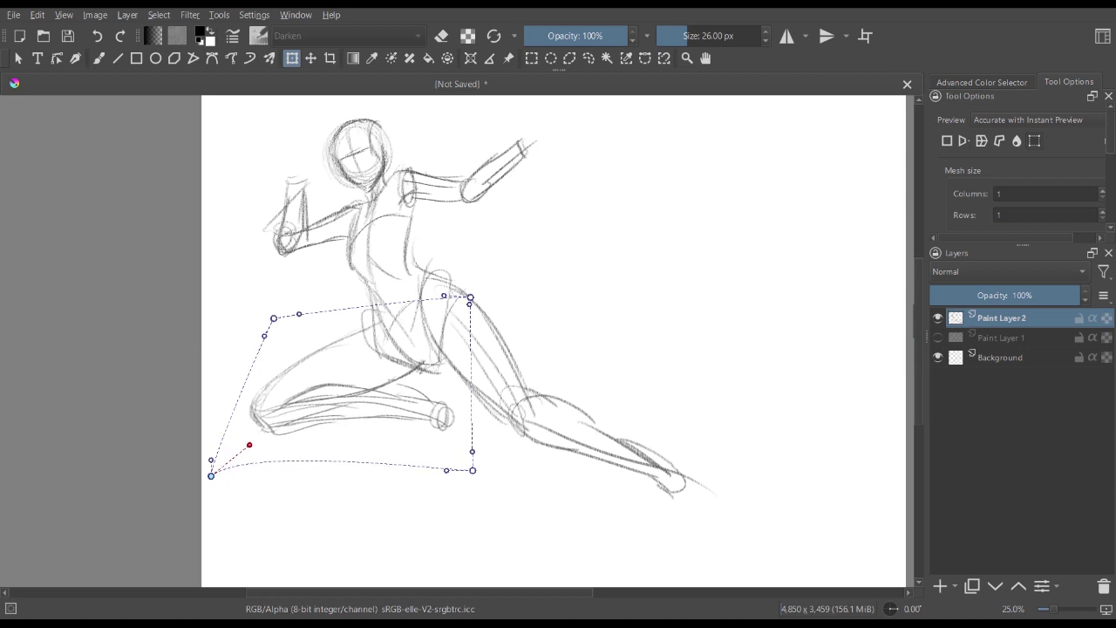
pyautogui.press('Return')
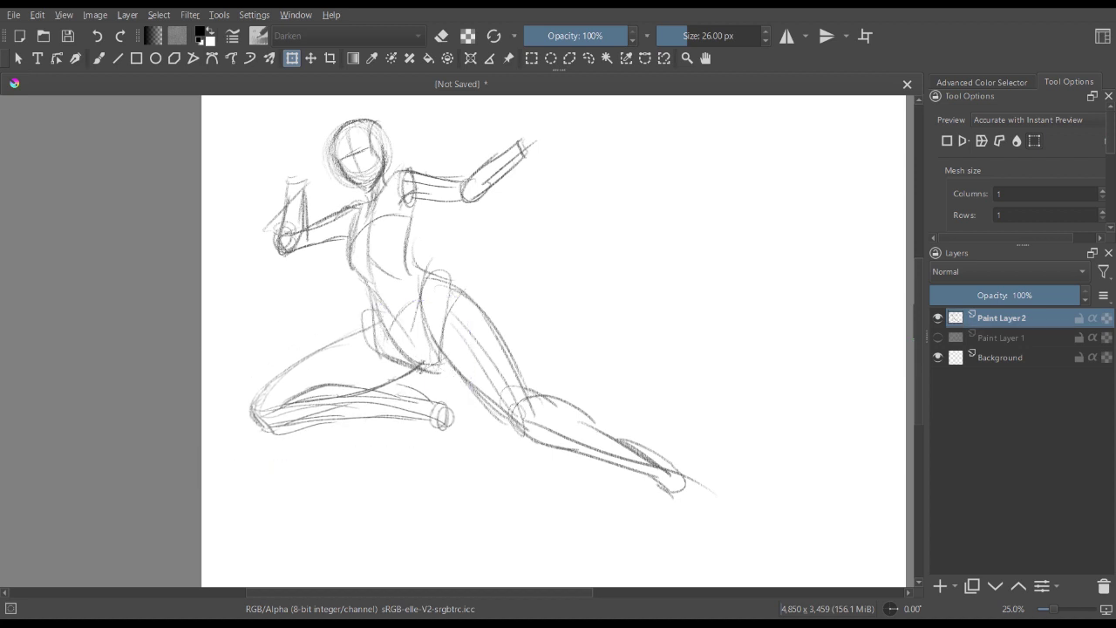
# - Return to the pencil brush and darken the thigh and calf contours of the extended leg
pyautogui.press('e')
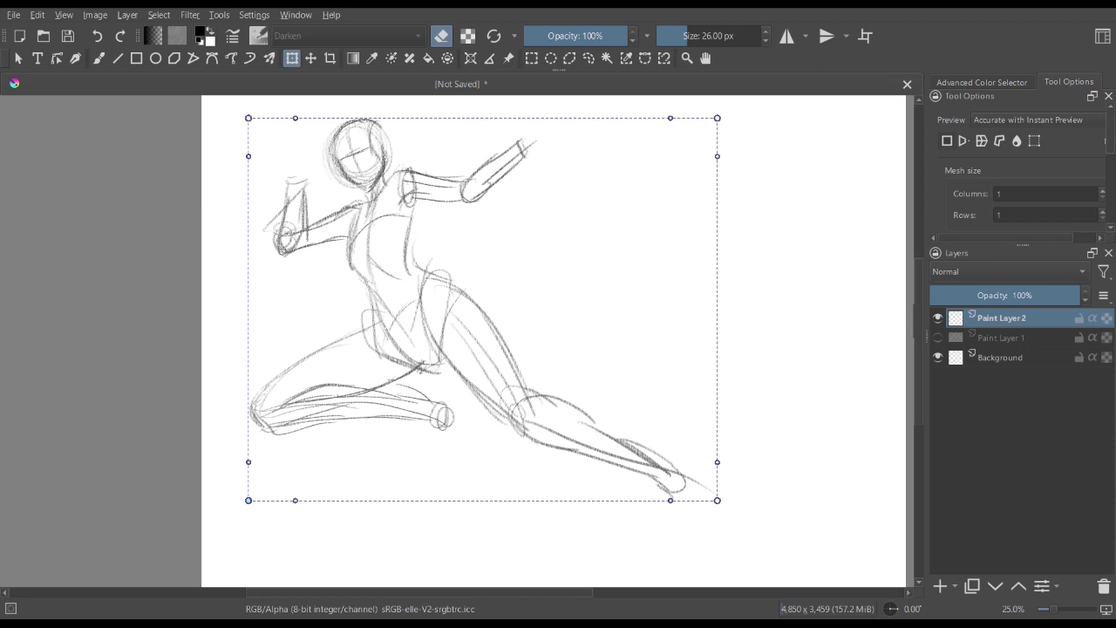
pyautogui.press('b')
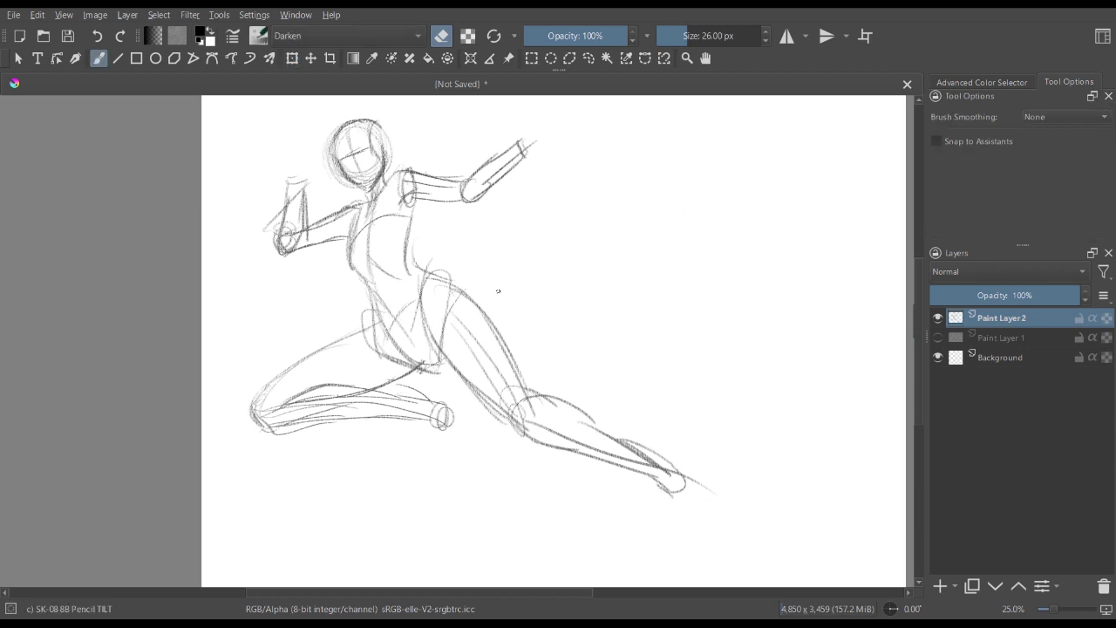
pyautogui.press('e')
pyautogui.moveTo(429, 285)
pyautogui.mouseDown()
pyautogui.moveTo(469, 306)
pyautogui.moveTo(493, 339)
pyautogui.mouseUp()
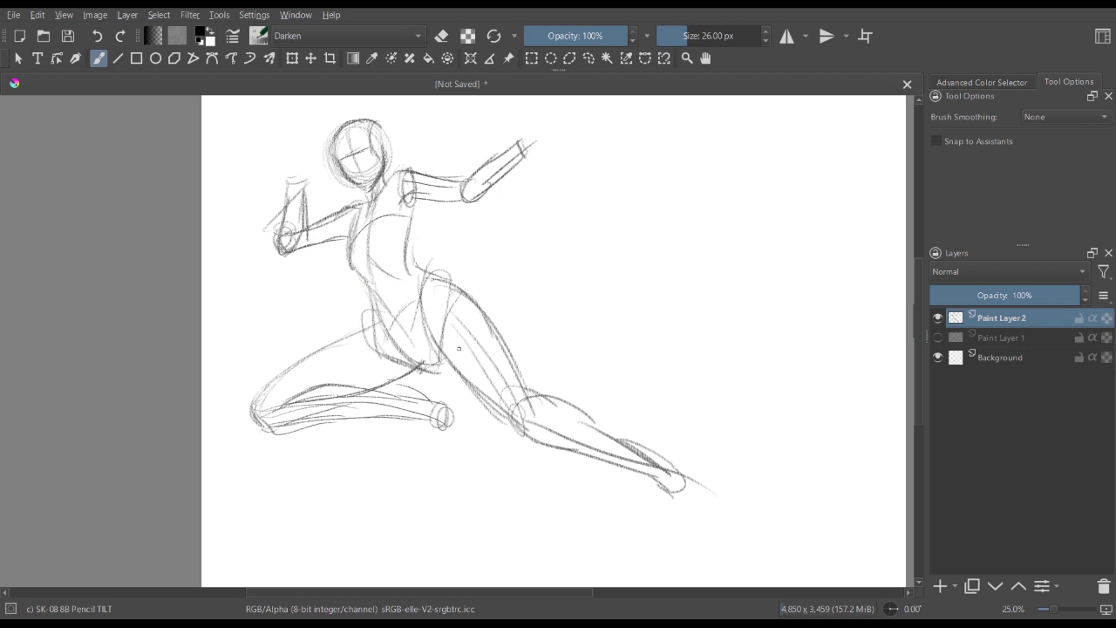
pyautogui.moveTo(440, 367)
pyautogui.mouseDown()
pyautogui.moveTo(428, 315)
pyautogui.moveTo(446, 355)
pyautogui.moveTo(519, 415)
pyautogui.moveTo(555, 401)
pyautogui.moveTo(603, 445)
pyautogui.moveTo(593, 450)
pyautogui.moveTo(630, 450)
pyautogui.mouseUp()
# - Draw the extended leg's foot below the round ankle, with a raised heel and toes pushing off the ground
pyautogui.moveTo(547, 436)
pyautogui.mouseDown()
pyautogui.moveTo(673, 495)
pyautogui.moveTo(651, 551)
pyautogui.moveTo(673, 550)
pyautogui.mouseUp()
pyautogui.moveTo(673, 462); pyautogui.dragTo(705, 475)
pyautogui.moveTo(669, 547); pyautogui.dragTo(687, 529)
pyautogui.moveTo(701, 480)
pyautogui.mouseDown()
pyautogui.moveTo(689, 527)
pyautogui.moveTo(703, 486)
pyautogui.moveTo(680, 475)
pyautogui.mouseUp()
pyautogui.moveTo(671, 516)
pyautogui.mouseDown()
pyautogui.moveTo(676, 551)
pyautogui.moveTo(650, 552)
pyautogui.mouseUp()
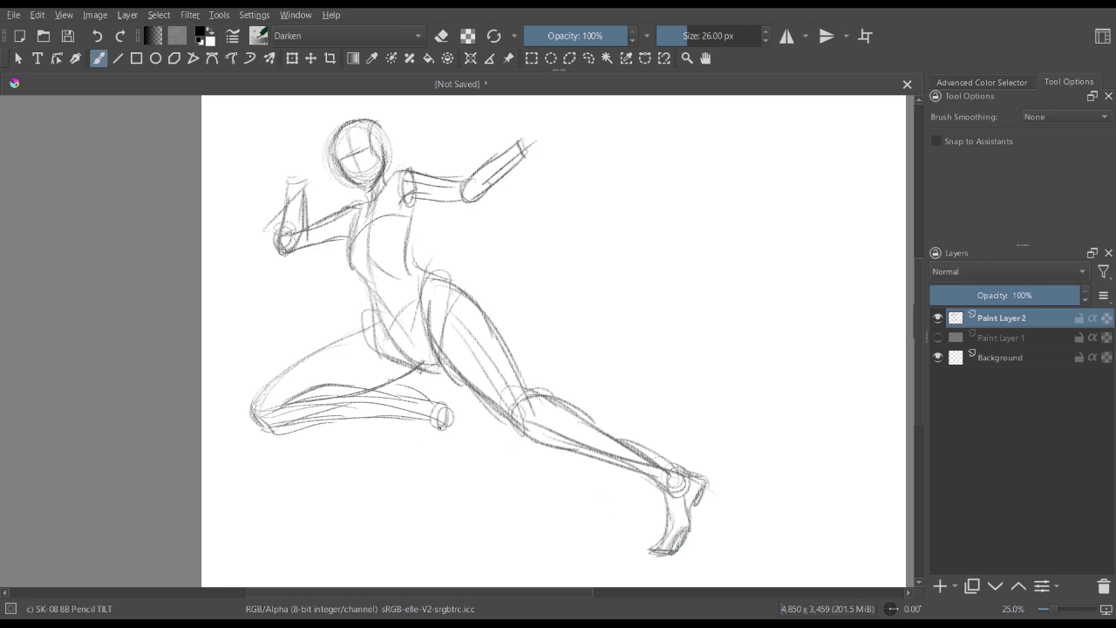
# - Draw the folded leg's foot pointing down from the ankle, with a rounded heel and toe area
pyautogui.moveTo(441, 427)
pyautogui.mouseDown()
pyautogui.moveTo(433, 404)
pyautogui.moveTo(452, 417)
pyautogui.moveTo(464, 454)
pyautogui.mouseUp()
pyautogui.moveTo(427, 400)
pyautogui.mouseDown()
pyautogui.moveTo(460, 406)
pyautogui.moveTo(466, 461)
pyautogui.moveTo(482, 480)
pyautogui.mouseUp()
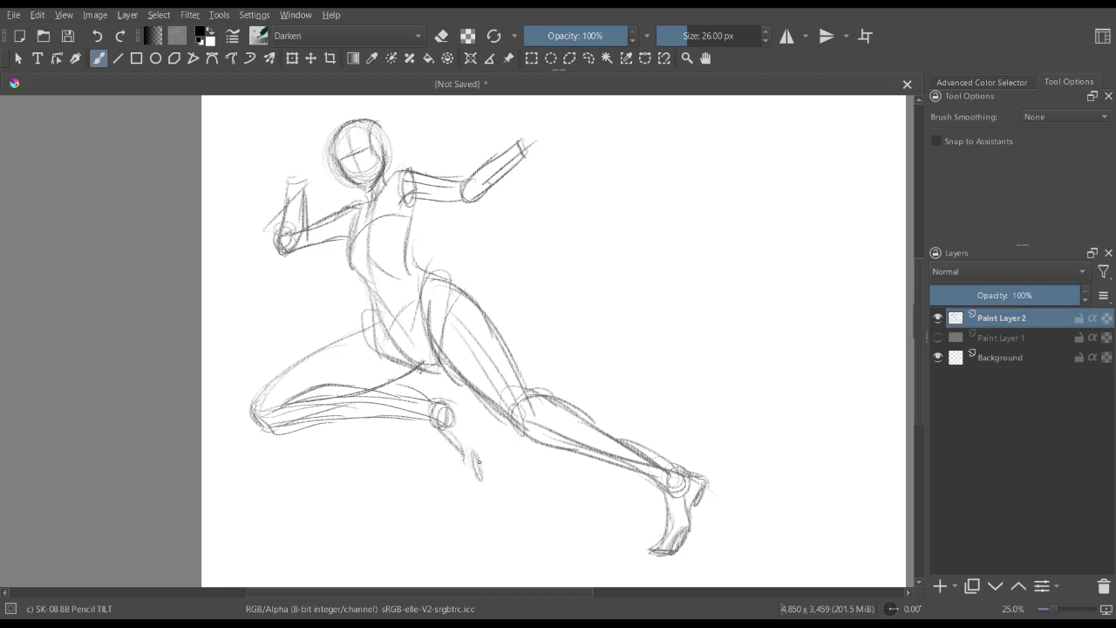
pyautogui.moveTo(465, 410)
pyautogui.mouseDown()
pyautogui.moveTo(472, 479)
pyautogui.moveTo(486, 469)
pyautogui.moveTo(465, 425)
pyautogui.moveTo(469, 439)
pyautogui.moveTo(469, 403)
pyautogui.moveTo(451, 403)
pyautogui.mouseUp()
pyautogui.moveTo(442, 410)
pyautogui.mouseDown()
pyautogui.moveTo(464, 398)
pyautogui.moveTo(474, 408)
pyautogui.mouseUp()
pyautogui.moveTo(473, 407); pyautogui.dragTo(475, 447)
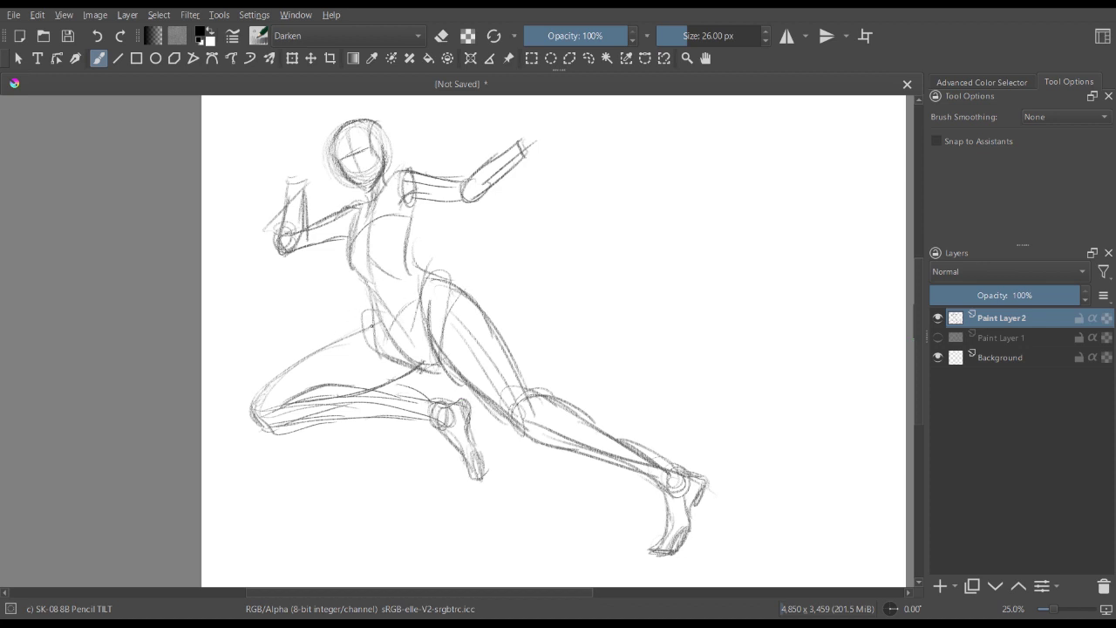
# - Darken the folded leg's upper thigh contour, knee and shin lines
pyautogui.moveTo(372, 328); pyautogui.dragTo(281, 387)
pyautogui.moveTo(338, 342); pyautogui.dragTo(254, 410)
pyautogui.moveTo(255, 412)
pyautogui.mouseDown()
pyautogui.moveTo(266, 429)
pyautogui.moveTo(295, 431)
pyautogui.moveTo(403, 419)
pyautogui.moveTo(374, 386)
pyautogui.mouseUp()
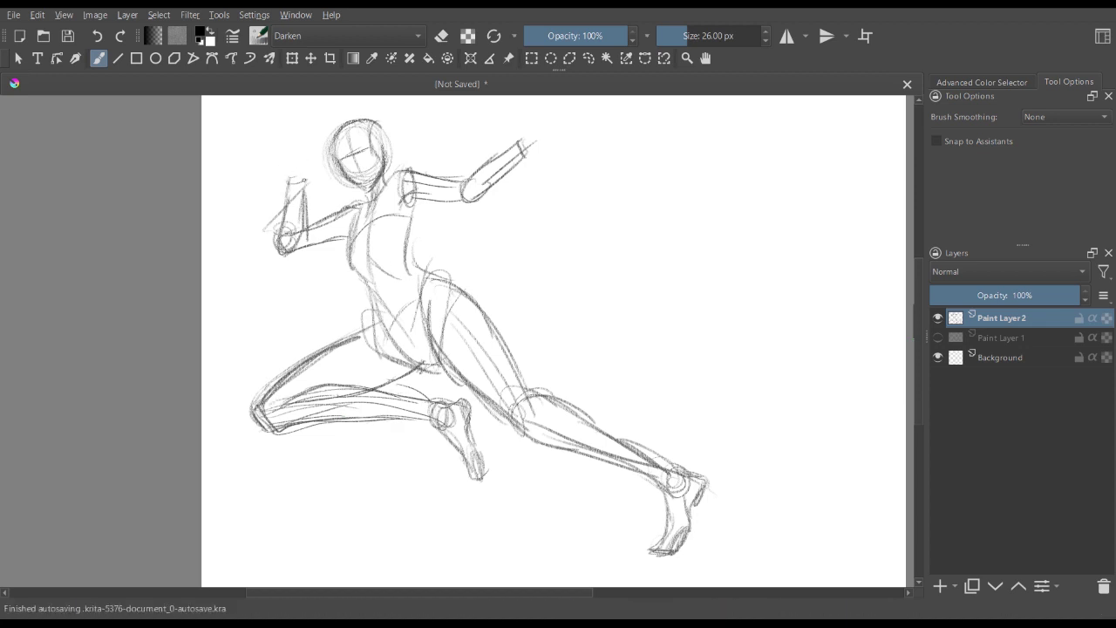
# - Draw the raised hand gripping an upright pistol, and add rounded breasts to the chest
pyautogui.moveTo(304, 180); pyautogui.dragTo(304, 228)
pyautogui.moveTo(300, 162)
pyautogui.mouseDown()
pyautogui.moveTo(271, 171)
pyautogui.moveTo(315, 156)
pyautogui.moveTo(301, 177)
pyautogui.moveTo(315, 154)
pyautogui.moveTo(285, 166)
pyautogui.moveTo(285, 156)
pyautogui.moveTo(290, 172)
pyautogui.moveTo(293, 152)
pyautogui.moveTo(306, 155)
pyautogui.moveTo(275, 181)
pyautogui.moveTo(271, 166)
pyautogui.moveTo(307, 165)
pyautogui.mouseUp()
pyautogui.moveTo(279, 178)
pyautogui.mouseDown()
pyautogui.moveTo(304, 174)
pyautogui.moveTo(303, 112)
pyautogui.moveTo(318, 109)
pyautogui.moveTo(318, 156)
pyautogui.moveTo(300, 164)
pyautogui.mouseUp()
pyautogui.moveTo(320, 126); pyautogui.dragTo(320, 159)
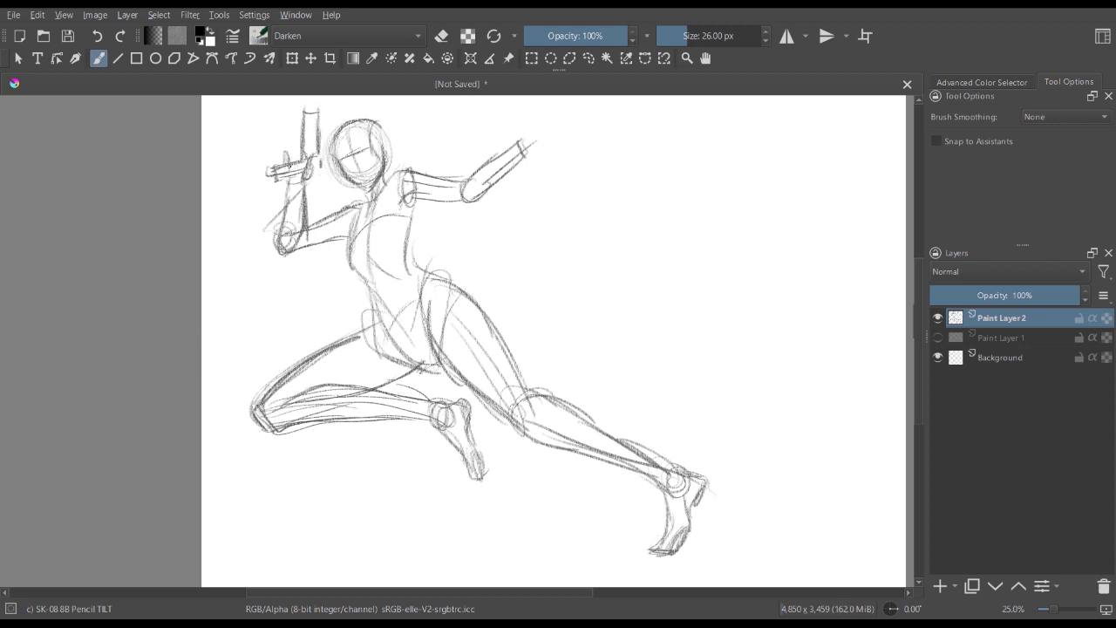
pyautogui.moveTo(282, 158); pyautogui.dragTo(283, 169)
pyautogui.moveTo(289, 156)
pyautogui.mouseDown()
pyautogui.moveTo(289, 171)
pyautogui.moveTo(301, 167)
pyautogui.mouseUp()
pyautogui.moveTo(304, 161)
pyautogui.mouseDown()
pyautogui.moveTo(305, 176)
pyautogui.moveTo(302, 148)
pyautogui.moveTo(284, 247)
pyautogui.moveTo(344, 234)
pyautogui.moveTo(352, 217)
pyautogui.moveTo(333, 251)
pyautogui.moveTo(341, 263)
pyautogui.moveTo(363, 251)
pyautogui.moveTo(331, 242)
pyautogui.moveTo(365, 224)
pyautogui.moveTo(380, 257)
pyautogui.moveTo(399, 244)
pyautogui.moveTo(402, 210)
pyautogui.moveTo(412, 263)
pyautogui.mouseUp()
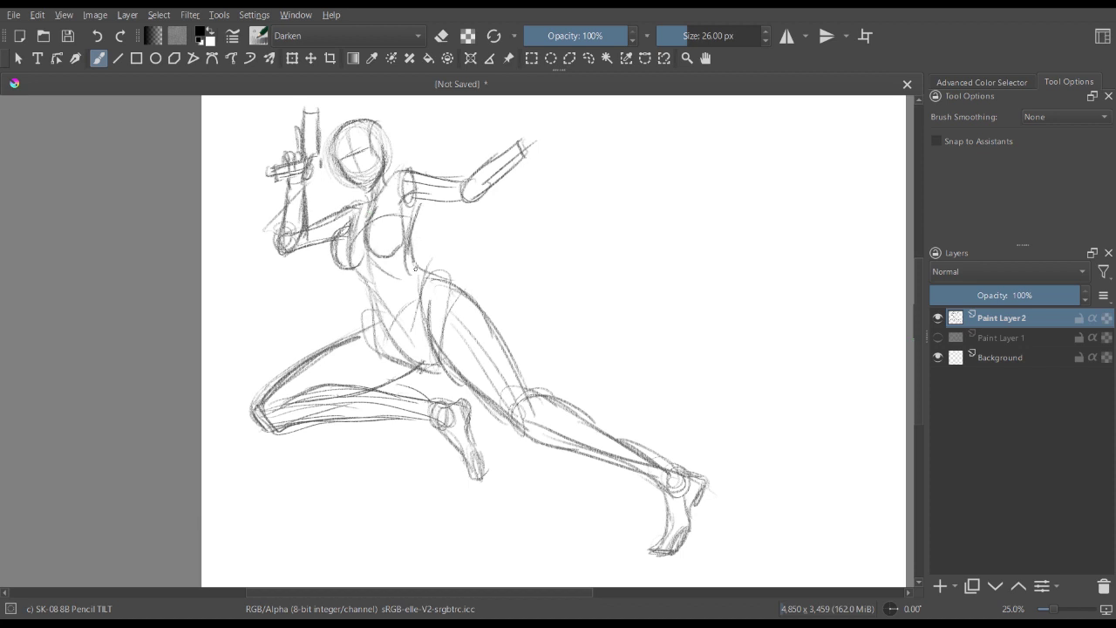
# - Connect the neck to the shoulder of the outstretched arm and sketch an open hand at its wrist
pyautogui.moveTo(371, 189)
pyautogui.mouseDown()
pyautogui.moveTo(369, 207)
pyautogui.moveTo(345, 206)
pyautogui.moveTo(398, 175)
pyautogui.mouseUp()
pyautogui.moveTo(390, 179); pyautogui.dragTo(449, 175)
pyautogui.moveTo(520, 146); pyautogui.dragTo(535, 123)
pyautogui.moveTo(534, 133)
pyautogui.mouseDown()
pyautogui.moveTo(540, 117)
pyautogui.moveTo(534, 147)
pyautogui.moveTo(549, 158)
pyautogui.mouseUp()
# - Lasso the outstretched arm and try rotating it clockwise, shrinking it slightly and realigning it with the shoulder
pyautogui.click(589, 58)
pyautogui.moveTo(554, 109)
pyautogui.mouseDown()
pyautogui.moveTo(411, 163)
pyautogui.moveTo(401, 203)
pyautogui.moveTo(502, 211)
pyautogui.moveTo(544, 109)
pyautogui.mouseUp()
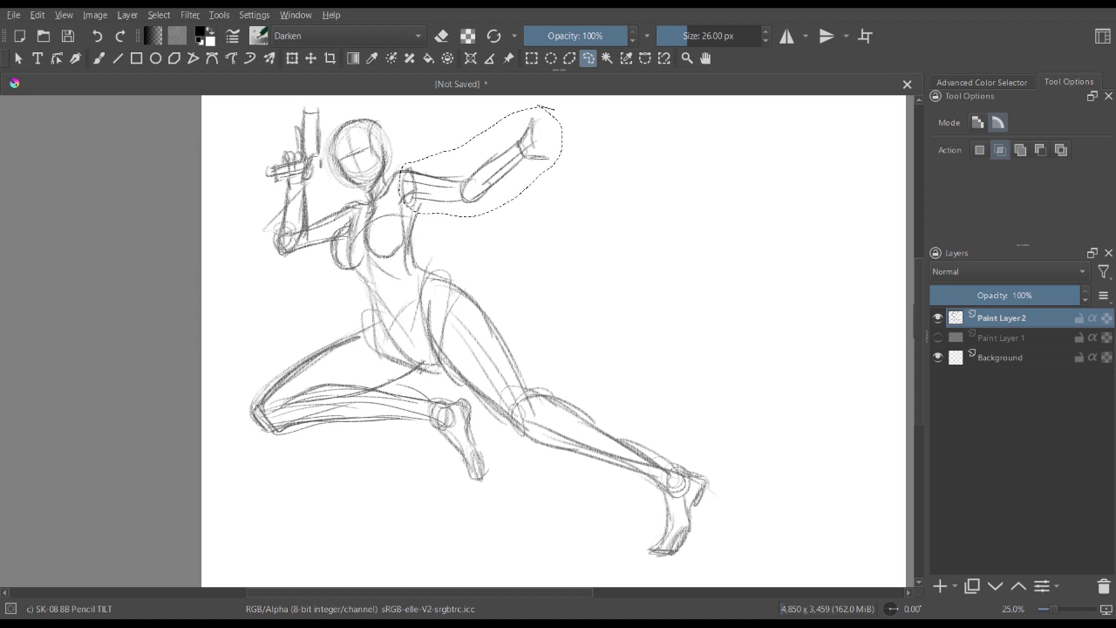
pyautogui.hotkey('ctrl', 't')
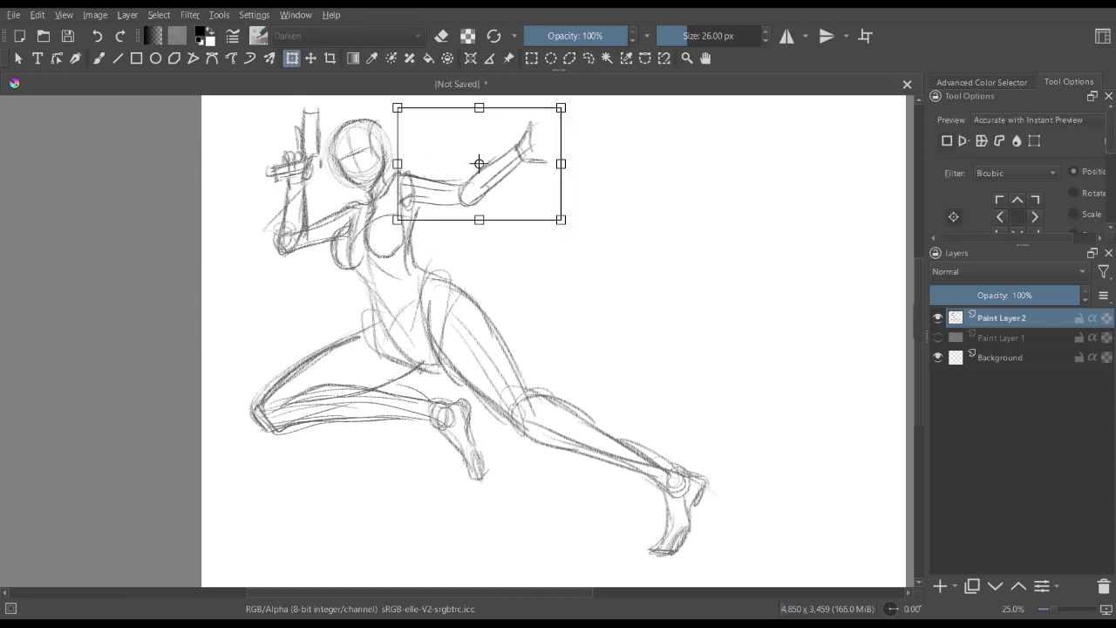
pyautogui.moveTo(585, 96); pyautogui.dragTo(593, 113)
pyautogui.moveTo(505, 174); pyautogui.dragTo(509, 188)
pyautogui.moveTo(571, 135); pyautogui.dragTo(562, 141)
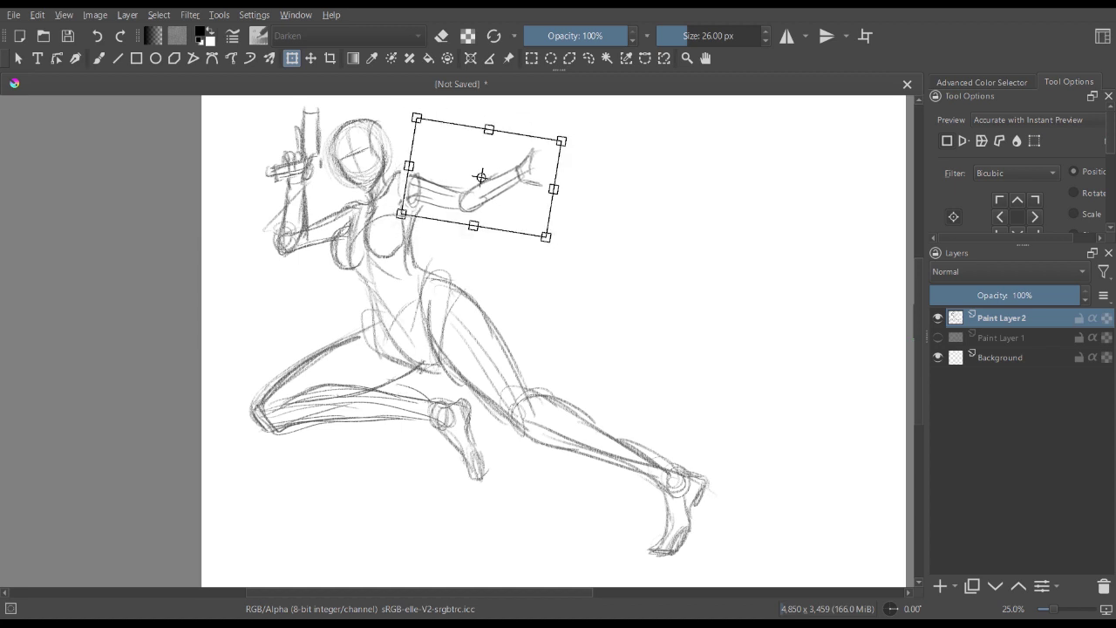
pyautogui.moveTo(499, 189); pyautogui.dragTo(501, 189)
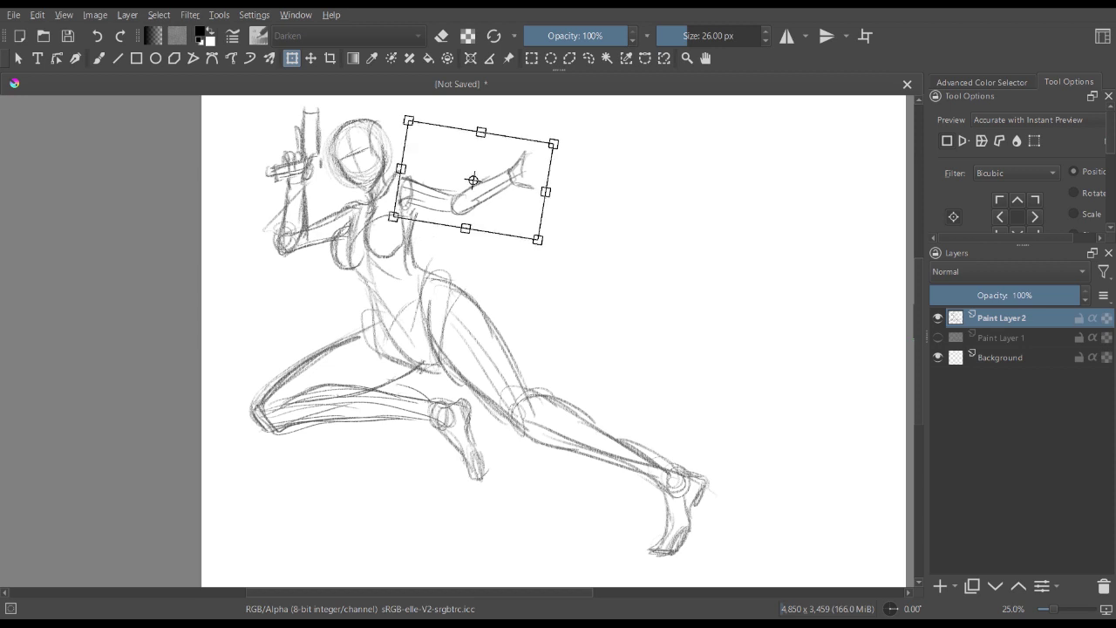
pyautogui.moveTo(500, 189); pyautogui.dragTo(520, 198)
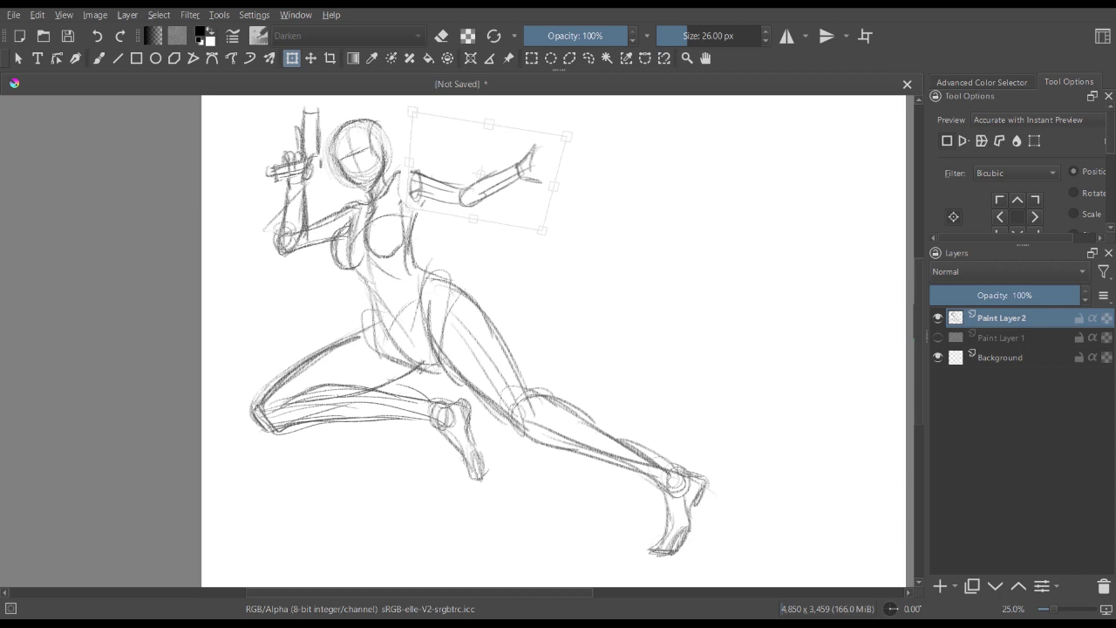
pyautogui.hotkey('ctrl', 'z')
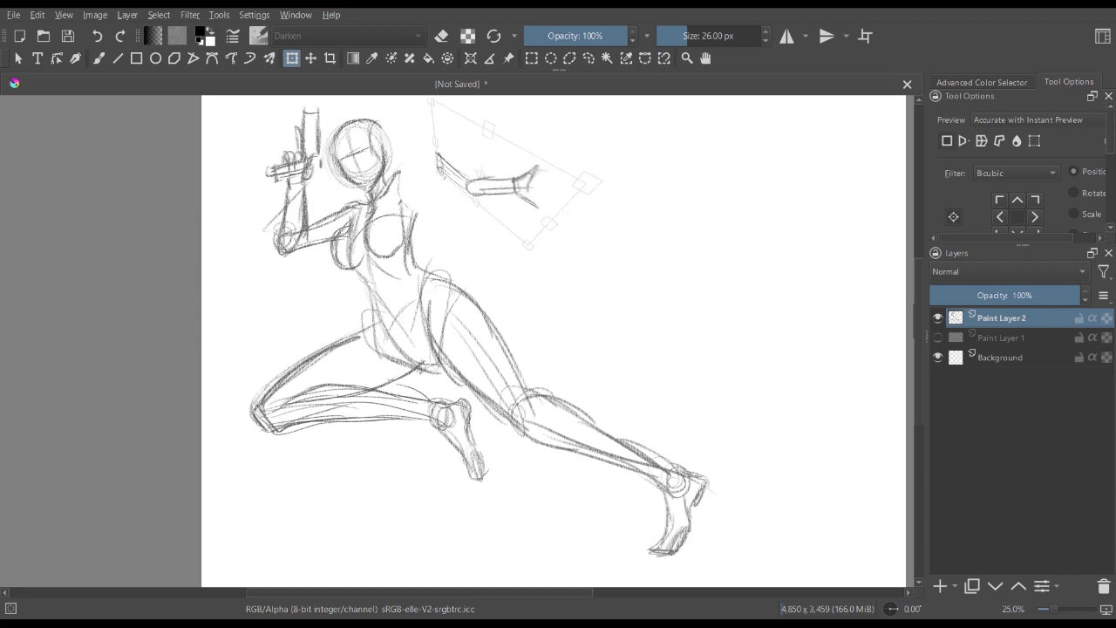
# - Distort the outstretched arm in perspective, fit it to the shoulder, and retrace its upper arm, elbow and forearm
pyautogui.moveTo(602, 218); pyautogui.dragTo(610, 173)
pyautogui.moveTo(506, 185); pyautogui.dragTo(476, 199)
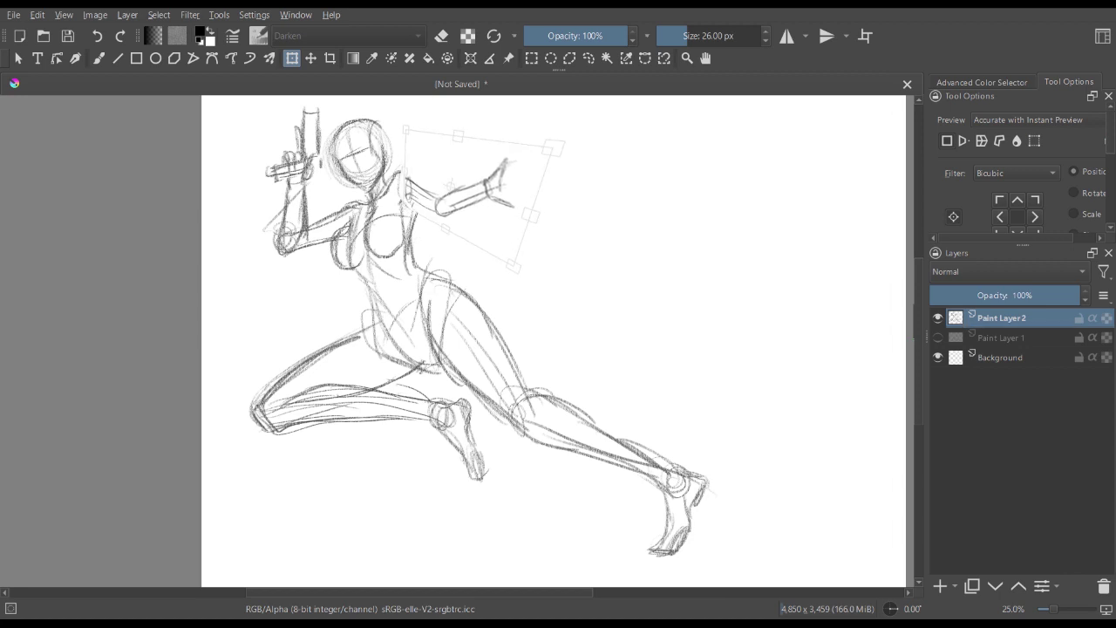
pyautogui.moveTo(541, 182)
pyautogui.mouseDown()
pyautogui.moveTo(544, 166)
pyautogui.moveTo(541, 182)
pyautogui.mouseUp()
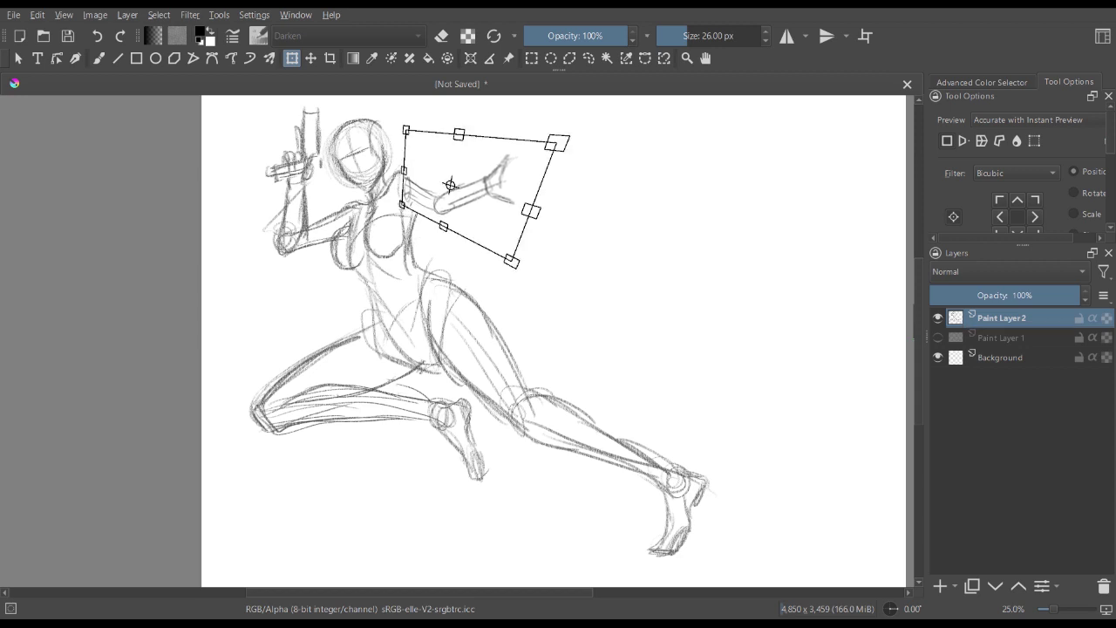
pyautogui.moveTo(557, 141); pyautogui.dragTo(579, 137)
pyautogui.moveTo(488, 197); pyautogui.dragTo(491, 200)
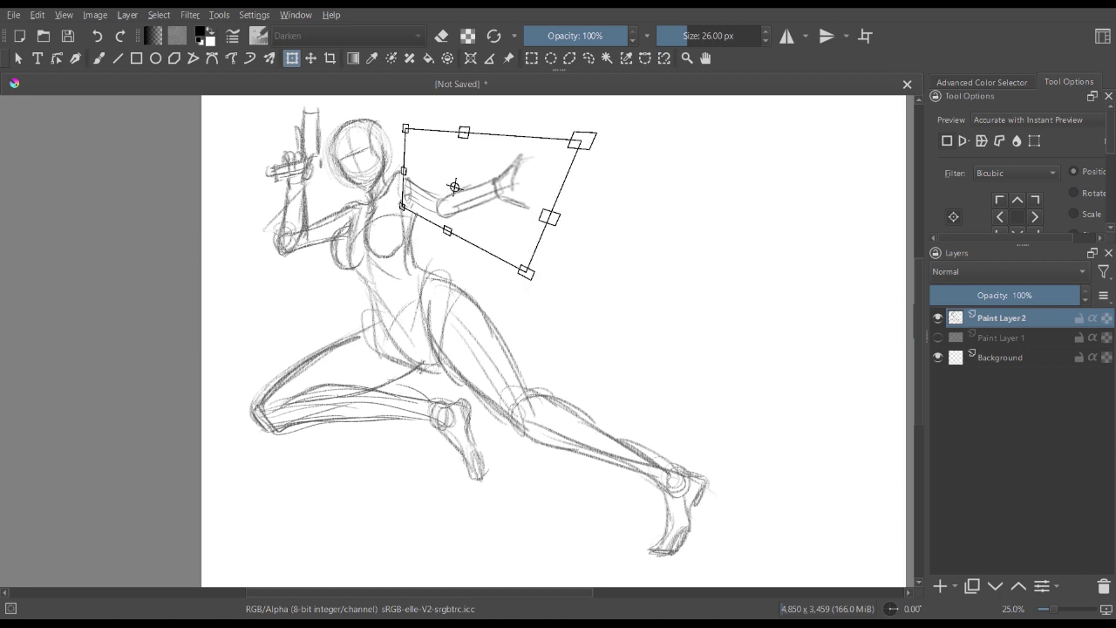
pyautogui.press('Return')
pyautogui.hotkey('ctrl', 'shift', 'a')
pyautogui.press('b')
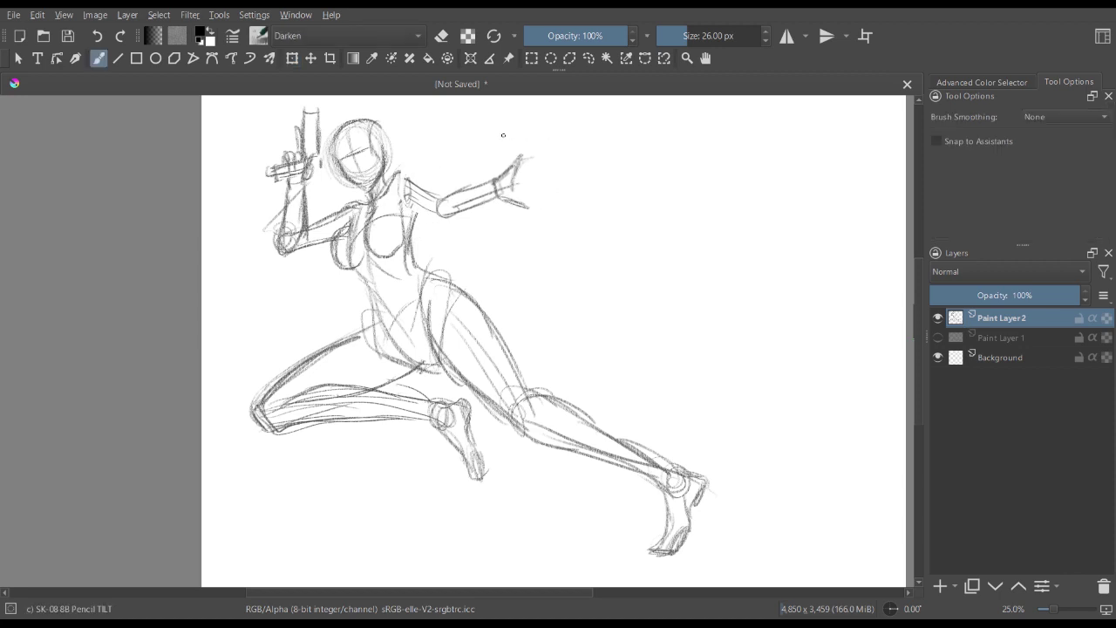
pyautogui.moveTo(386, 190)
pyautogui.mouseDown()
pyautogui.moveTo(407, 179)
pyautogui.moveTo(431, 202)
pyautogui.moveTo(405, 212)
pyautogui.moveTo(476, 189)
pyautogui.moveTo(401, 211)
pyautogui.moveTo(434, 220)
pyautogui.moveTo(502, 188)
pyautogui.moveTo(447, 218)
pyautogui.moveTo(462, 218)
pyautogui.moveTo(507, 185)
pyautogui.mouseUp()
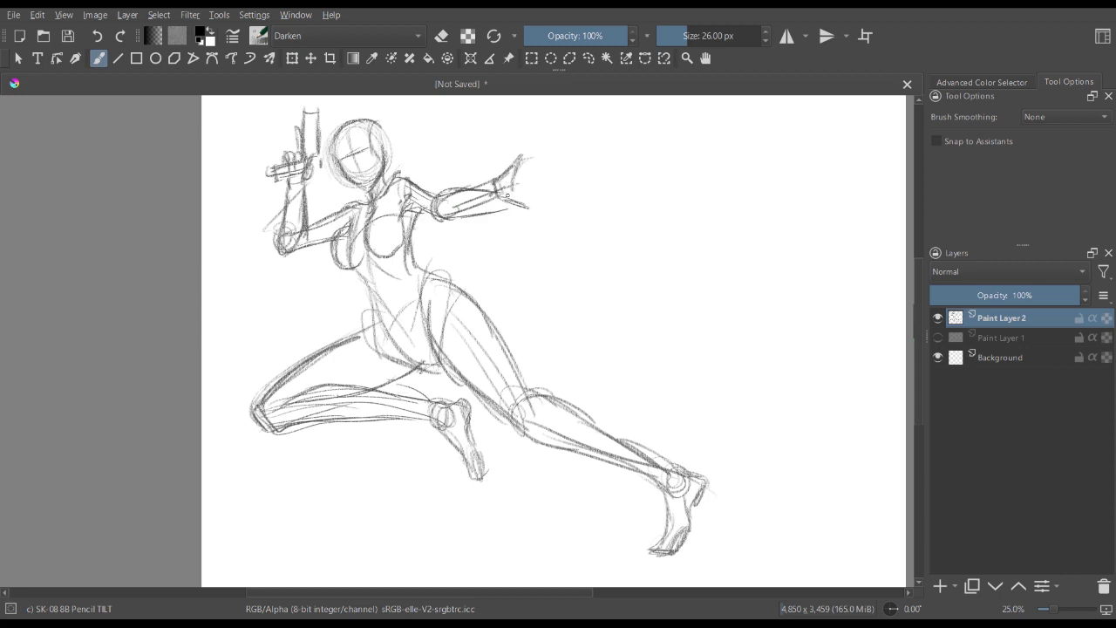
# - Erase the outstretched arm and hand outward from the shoulder using an enlarged eraser, starting at 59 px
pyautogui.press('e')
pyautogui.press(']')
pyautogui.press(']')
pyautogui.press(']')
pyautogui.press(']')
pyautogui.press(']')
pyautogui.press(']')
pyautogui.press(']')
pyautogui.press(']')
pyautogui.press(']')
pyautogui.press(']')
pyautogui.press(']')
pyautogui.press(']')
pyautogui.press(']')
pyautogui.press(']')
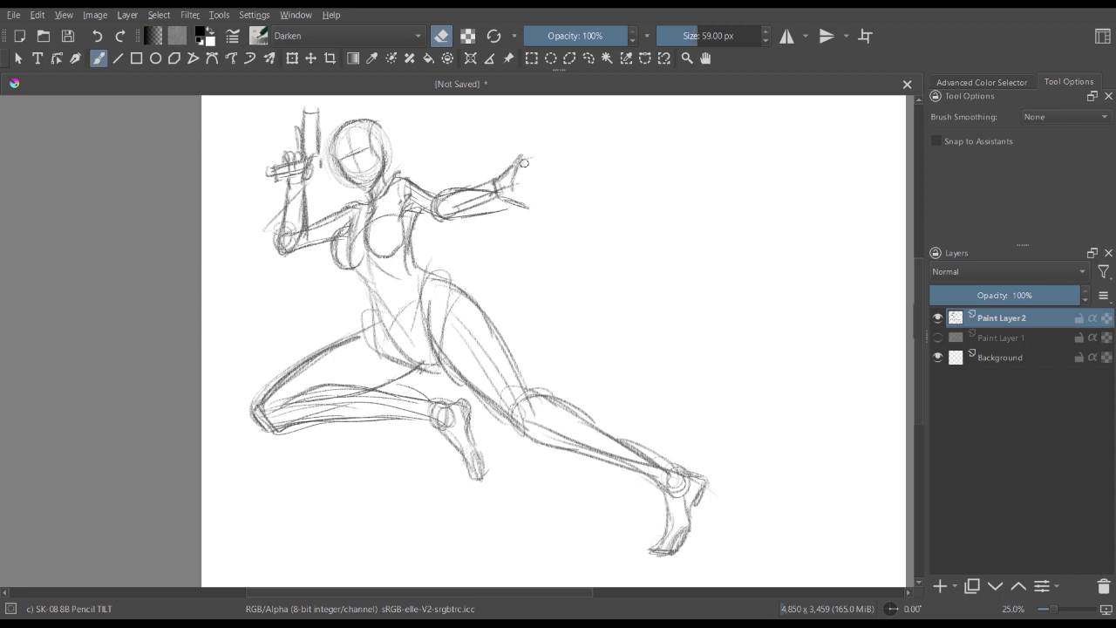
pyautogui.moveTo(520, 160)
pyautogui.mouseDown()
pyautogui.moveTo(479, 201)
pyautogui.moveTo(521, 172)
pyautogui.moveTo(502, 233)
pyautogui.moveTo(445, 217)
pyautogui.moveTo(443, 185)
pyautogui.moveTo(455, 182)
pyautogui.moveTo(410, 206)
pyautogui.moveTo(482, 178)
pyautogui.moveTo(537, 214)
pyautogui.mouseUp()
pyautogui.press(']')
pyautogui.press(']')
pyautogui.press(']')
pyautogui.press(']')
pyautogui.press('e')
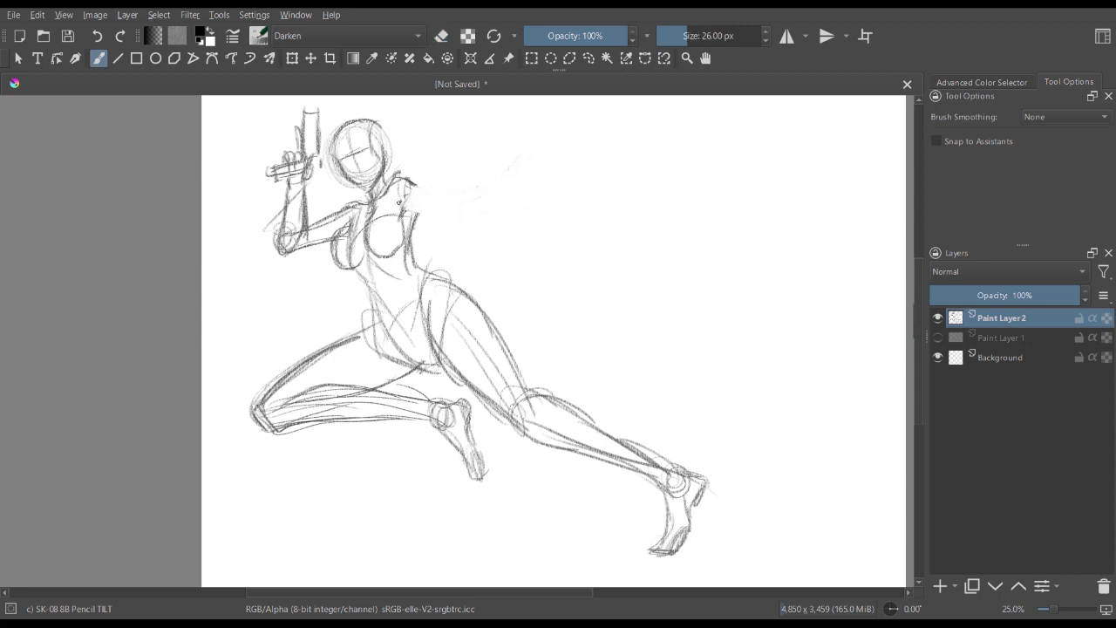
# - Redraw the outstretched arm sloping down from the shoulder, with a round elbow and a tapering forearm
pyautogui.moveTo(405, 203)
pyautogui.mouseDown()
pyautogui.moveTo(428, 210)
pyautogui.moveTo(436, 189)
pyautogui.moveTo(451, 208)
pyautogui.mouseUp()
pyautogui.moveTo(450, 205); pyautogui.dragTo(472, 218)
pyautogui.moveTo(406, 202)
pyautogui.mouseDown()
pyautogui.moveTo(442, 218)
pyautogui.moveTo(418, 190)
pyautogui.moveTo(459, 216)
pyautogui.moveTo(456, 199)
pyautogui.moveTo(465, 225)
pyautogui.moveTo(495, 233)
pyautogui.mouseUp()
pyautogui.moveTo(455, 199)
pyautogui.mouseDown()
pyautogui.moveTo(505, 211)
pyautogui.moveTo(465, 236)
pyautogui.moveTo(515, 238)
pyautogui.moveTo(527, 214)
pyautogui.moveTo(530, 242)
pyautogui.moveTo(515, 222)
pyautogui.moveTo(539, 262)
pyautogui.moveTo(562, 235)
pyautogui.moveTo(540, 231)
pyautogui.mouseUp()
# - Draw an open hand on the lowered arm, with spread fingers and a thumb pointing down
pyautogui.moveTo(536, 234)
pyautogui.mouseDown()
pyautogui.moveTo(574, 225)
pyautogui.moveTo(541, 258)
pyautogui.moveTo(547, 265)
pyautogui.moveTo(576, 234)
pyautogui.mouseUp()
pyautogui.moveTo(561, 238)
pyautogui.mouseDown()
pyautogui.moveTo(591, 230)
pyautogui.moveTo(551, 247)
pyautogui.moveTo(542, 274)
pyautogui.moveTo(551, 270)
pyautogui.mouseUp()
pyautogui.moveTo(551, 272)
pyautogui.mouseDown()
pyautogui.moveTo(550, 259)
pyautogui.moveTo(602, 226)
pyautogui.moveTo(575, 243)
pyautogui.moveTo(546, 228)
pyautogui.moveTo(589, 254)
pyautogui.moveTo(549, 257)
pyautogui.moveTo(602, 247)
pyautogui.moveTo(545, 274)
pyautogui.mouseUp()
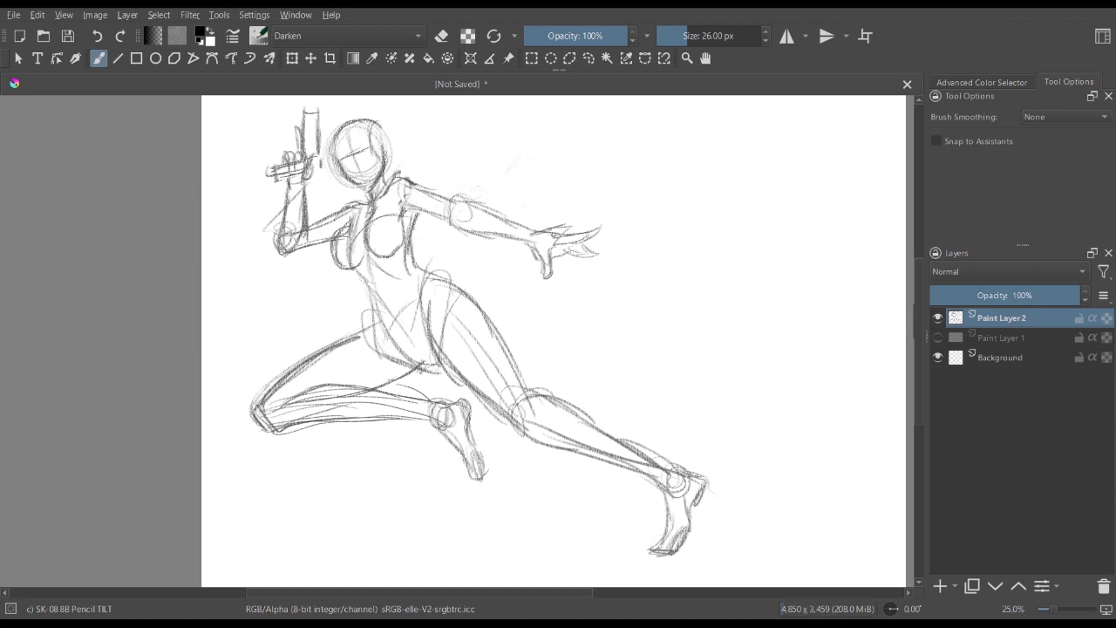
pyautogui.moveTo(534, 235); pyautogui.dragTo(567, 240)
# - Add round eyes, a mouth and an ear to the head, and firm up the waist and pelvis contours
pyautogui.moveTo(381, 162); pyautogui.dragTo(353, 190)
pyautogui.moveTo(384, 139)
pyautogui.mouseDown()
pyautogui.moveTo(389, 159)
pyautogui.moveTo(344, 168)
pyautogui.moveTo(374, 162)
pyautogui.moveTo(359, 176)
pyautogui.mouseUp()
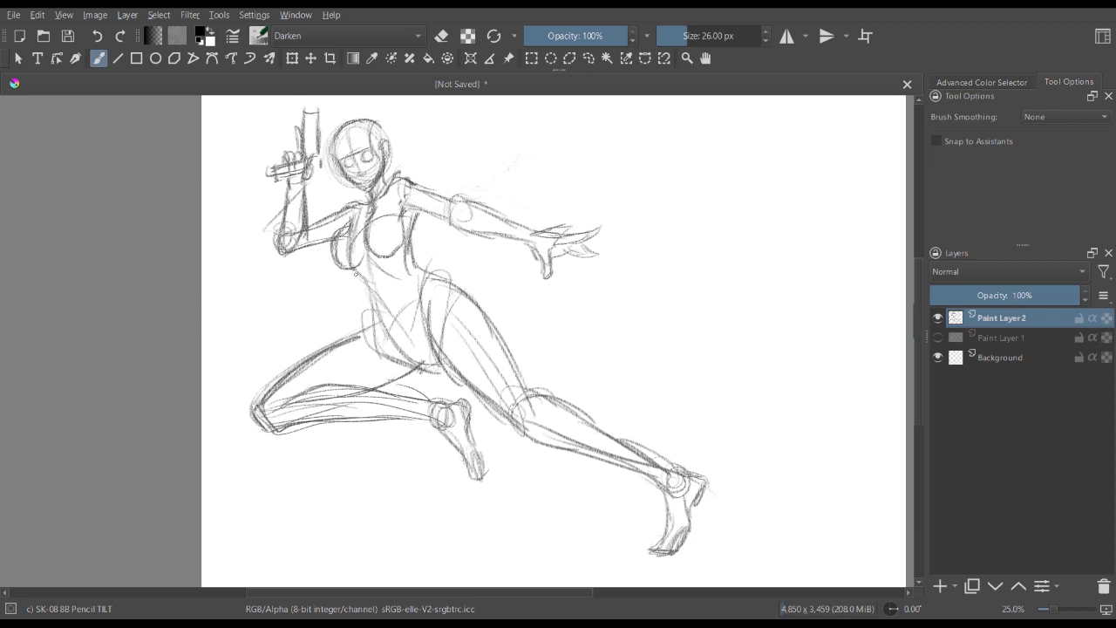
pyautogui.moveTo(356, 272)
pyautogui.mouseDown()
pyautogui.moveTo(369, 294)
pyautogui.moveTo(365, 335)
pyautogui.moveTo(410, 365)
pyautogui.moveTo(450, 370)
pyautogui.mouseUp()
# - Mirror the canvas view to check the pose, and strengthen the extended leg's thigh, knee and calf lines
pyautogui.press('m')
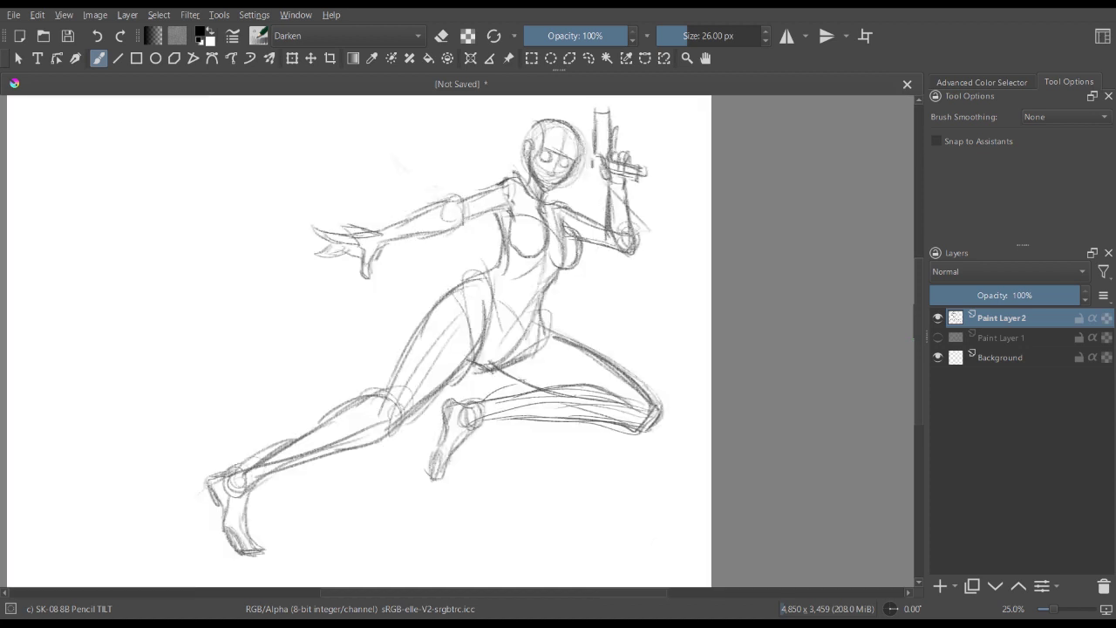
pyautogui.press('-')
pyautogui.press('-')
pyautogui.press('+')
pyautogui.press('+')
pyautogui.moveTo(450, 370)
pyautogui.mouseDown()
pyautogui.moveTo(461, 357)
pyautogui.moveTo(490, 375)
pyautogui.mouseUp()
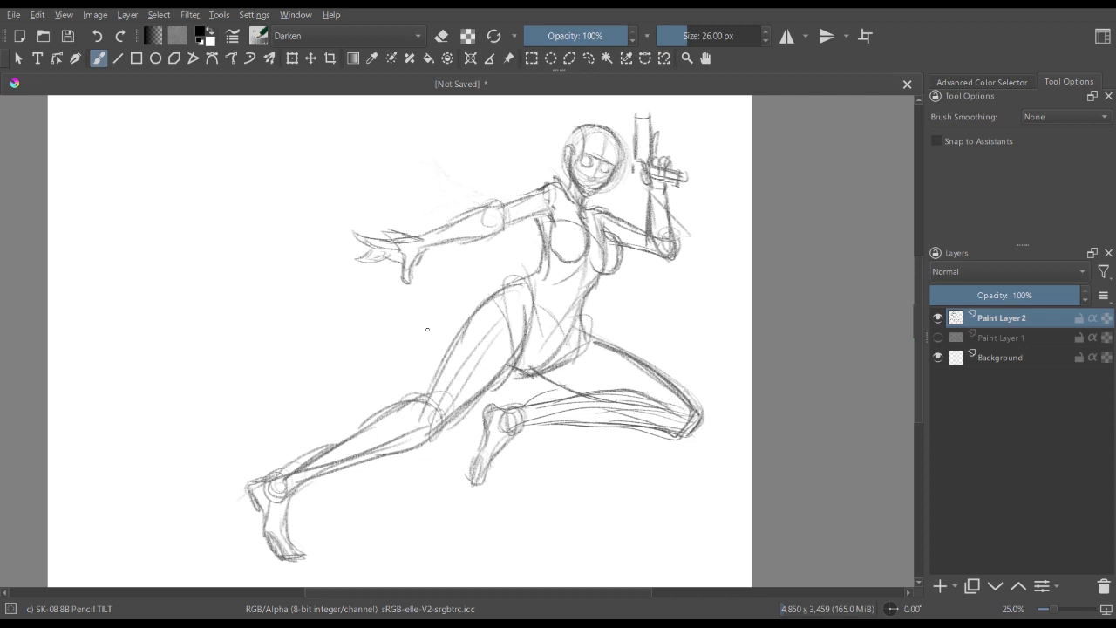
pyautogui.moveTo(423, 383)
pyautogui.mouseDown()
pyautogui.moveTo(407, 422)
pyautogui.moveTo(366, 427)
pyautogui.moveTo(309, 471)
pyautogui.moveTo(367, 467)
pyautogui.moveTo(505, 364)
pyautogui.mouseUp()
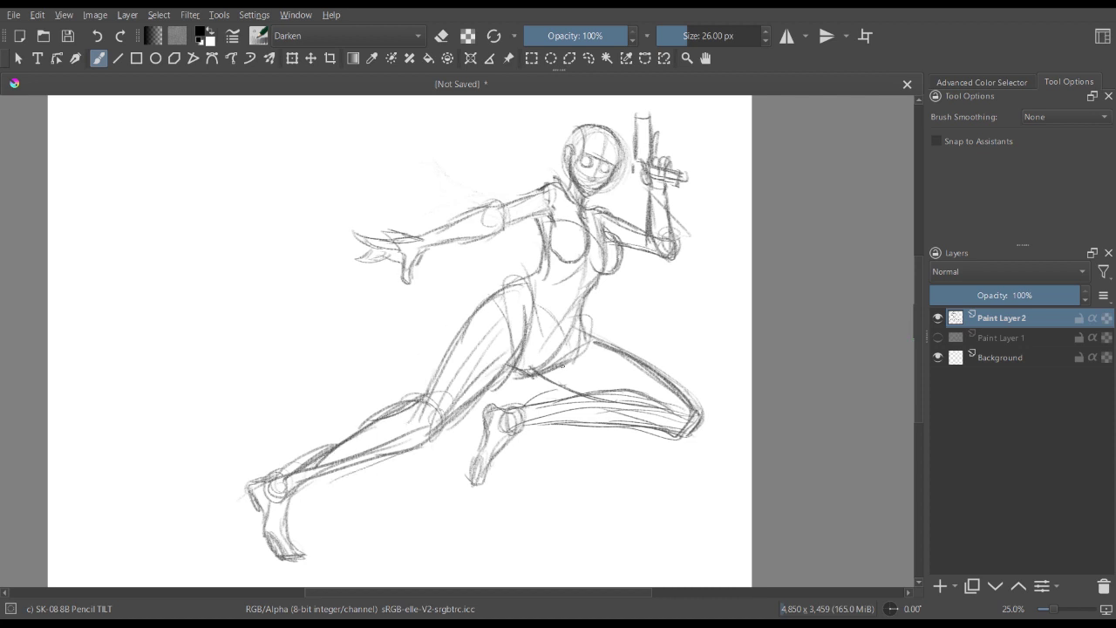
# - Turn off the mirrored view, scale the running figure down slightly and move it closer to the canvas's left edge
pyautogui.press('m')
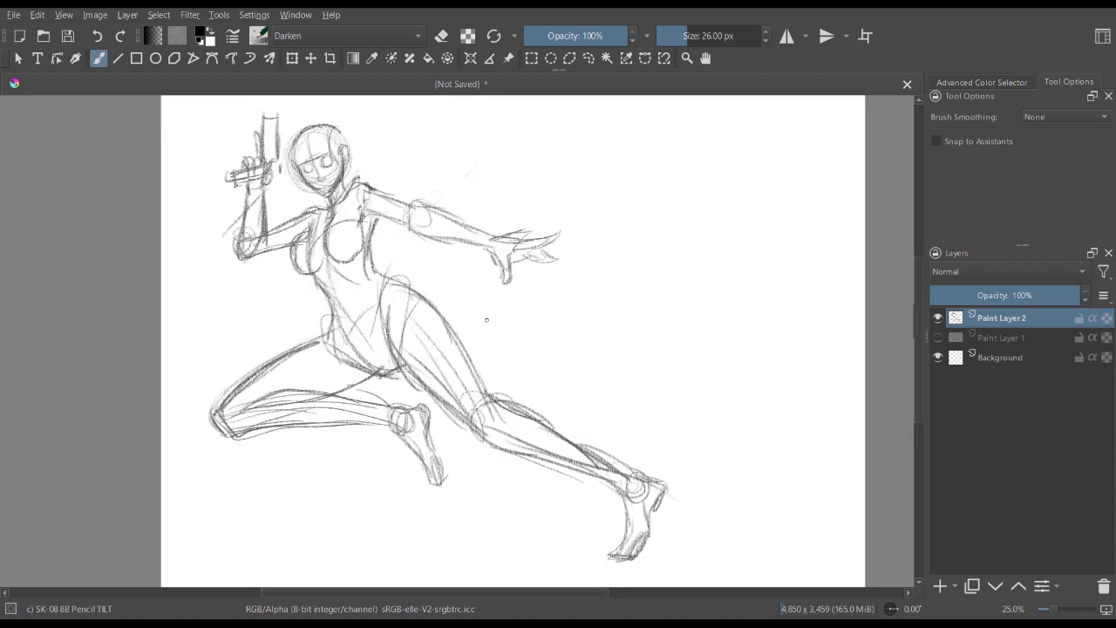
pyautogui.moveTo(486, 320)
pyautogui.mouseDown()
pyautogui.moveTo(316, 346)
pyautogui.moveTo(328, 323)
pyautogui.mouseUp()
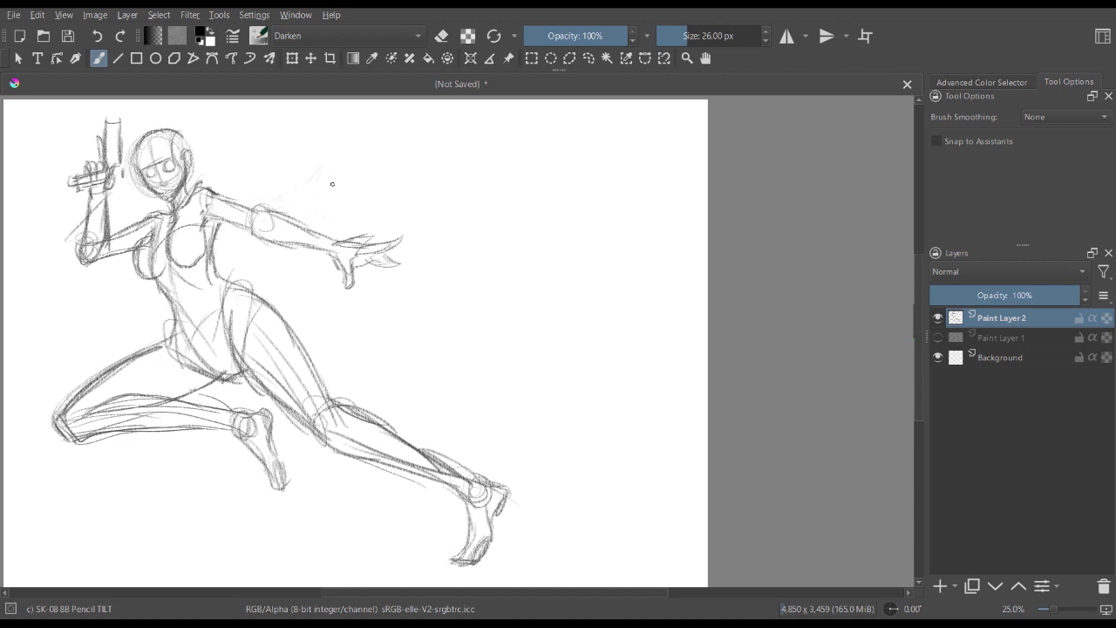
pyautogui.hotkey('ctrl', 't')
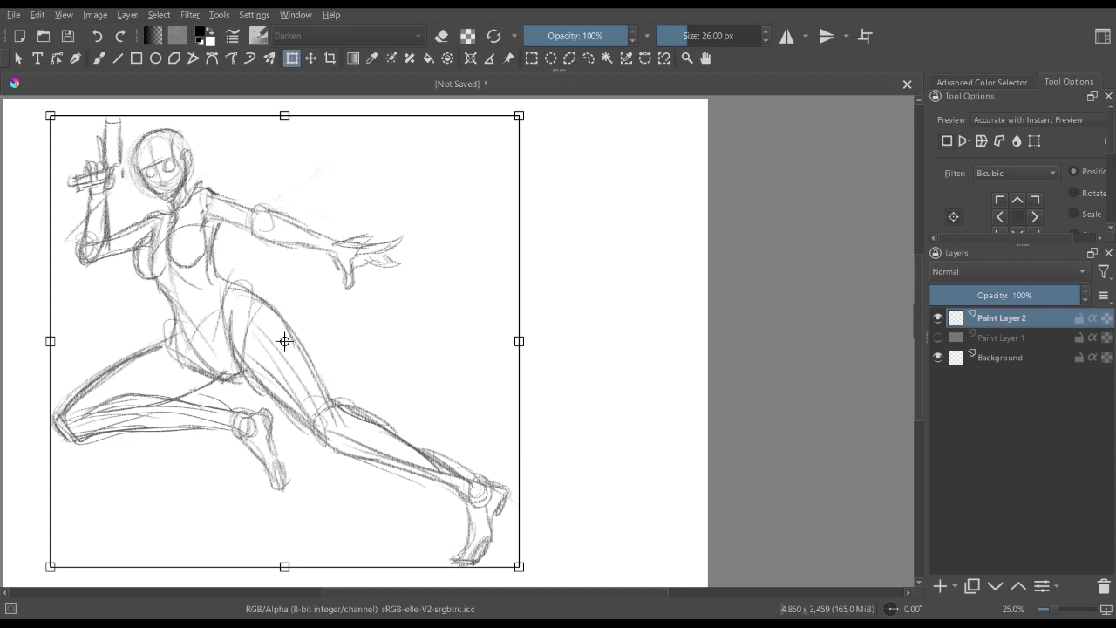
pyautogui.moveTo(520, 115); pyautogui.dragTo(487, 126)
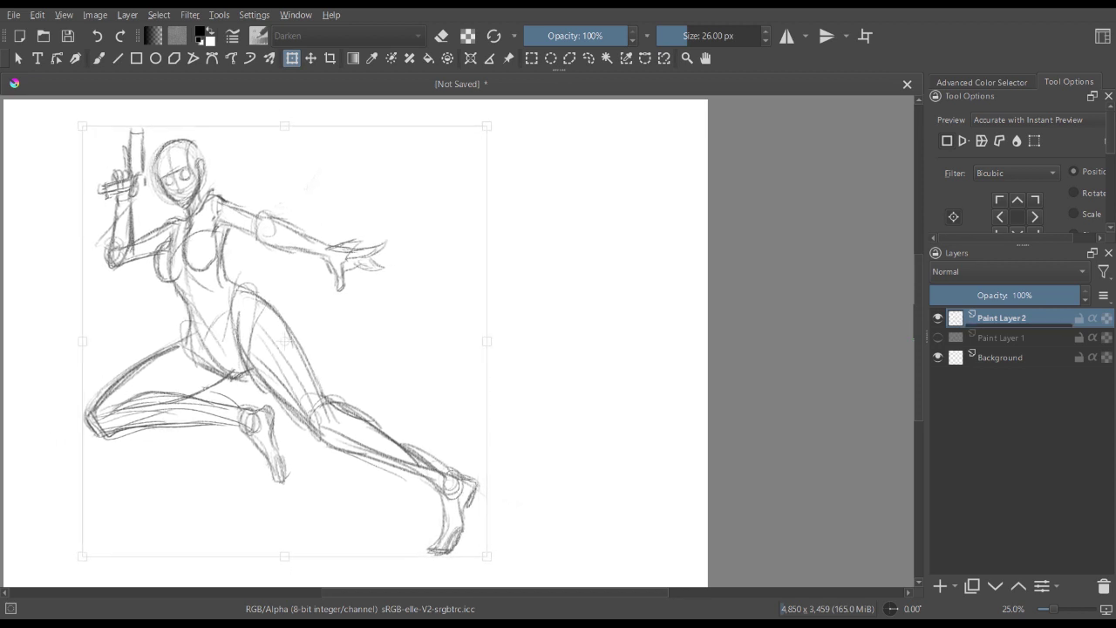
pyautogui.press('-')
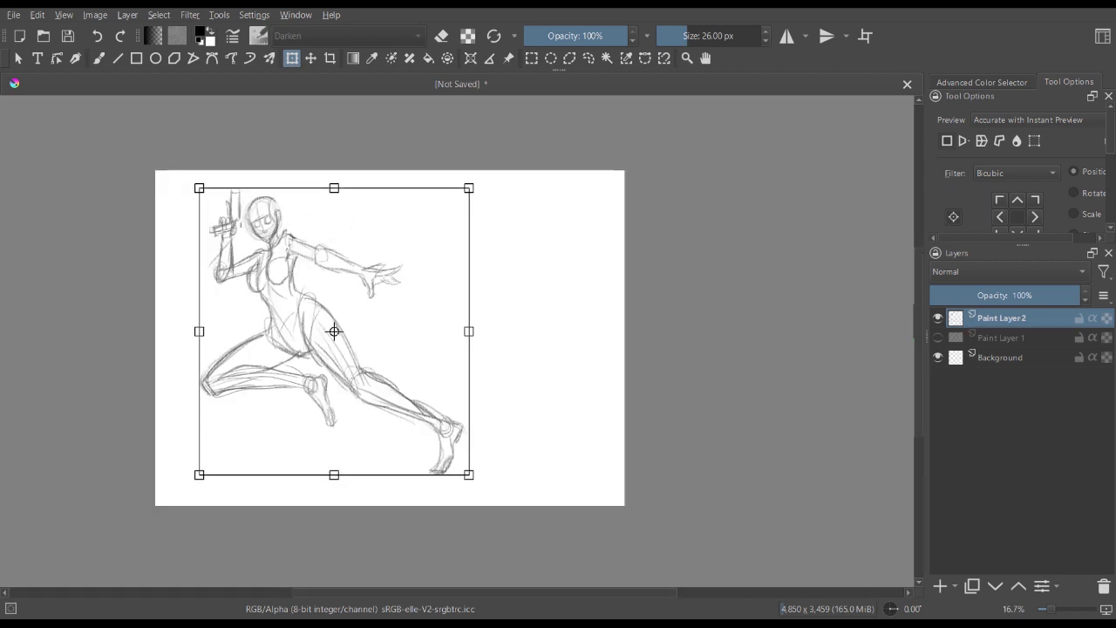
pyautogui.moveTo(334, 331); pyautogui.dragTo(298, 329)
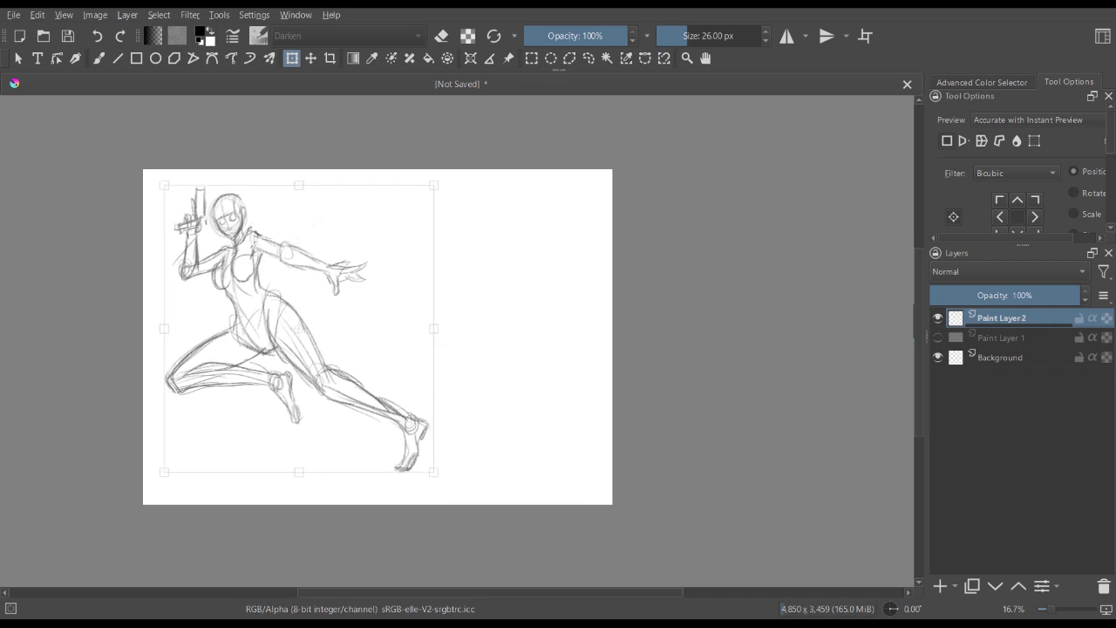
pyautogui.press('Return')
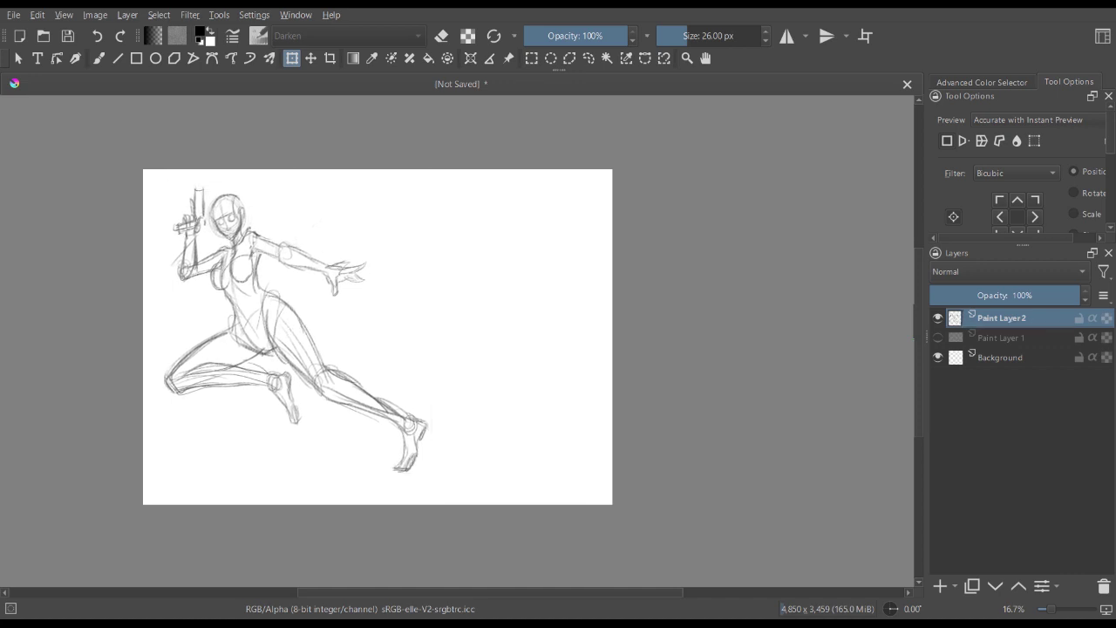
# - Start a second figure on the empty right half of the canvas with a round head and a curved spine line
pyautogui.press('b')
pyautogui.hotkey('ctrl', '+')
pyautogui.hotkey('ctrl', '+')
pyautogui.hotkey('ctrl', '-')
pyautogui.hotkey('ctrl', '-')
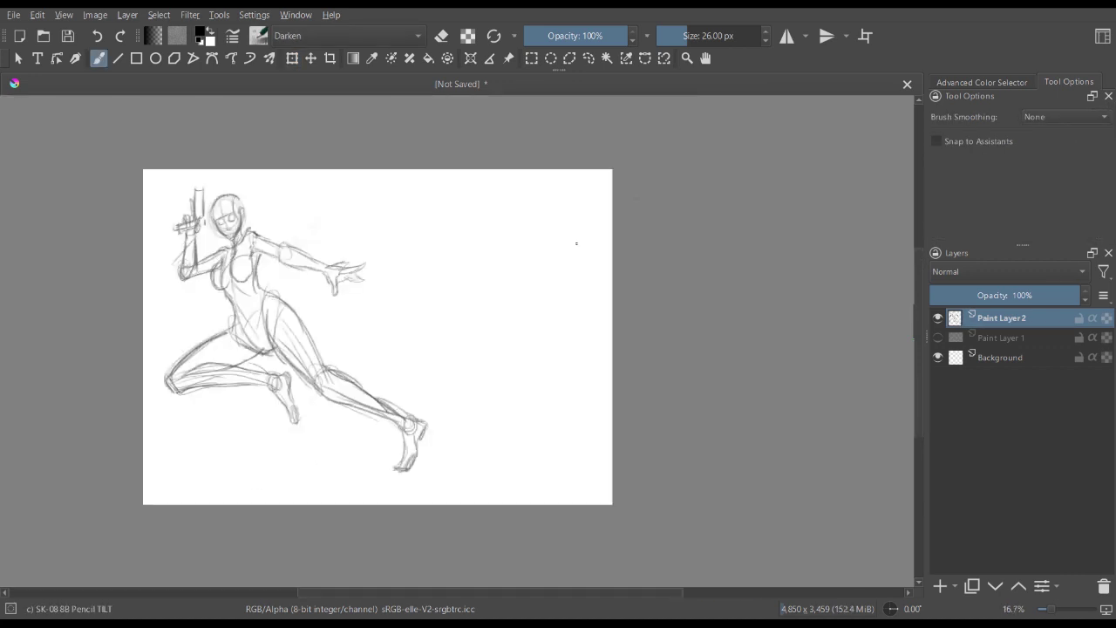
pyautogui.hotkey('ctrl', '+')
pyautogui.moveTo(627, 212); pyautogui.dragTo(625, 229)
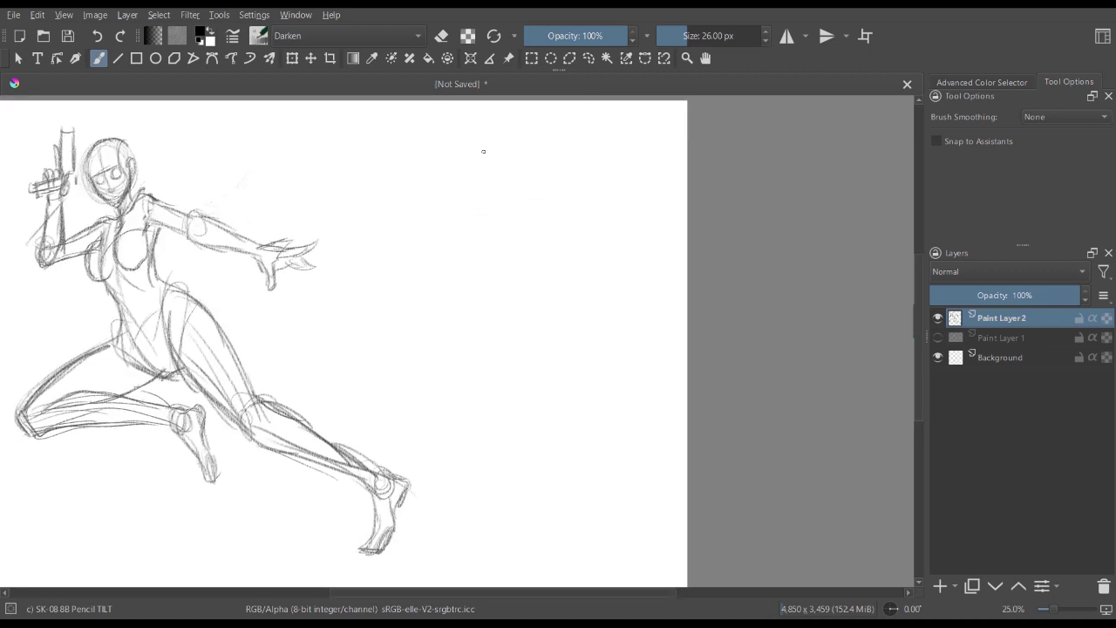
pyautogui.moveTo(498, 214)
pyautogui.mouseDown()
pyautogui.moveTo(532, 219)
pyautogui.moveTo(546, 178)
pyautogui.moveTo(514, 164)
pyautogui.moveTo(521, 248)
pyautogui.moveTo(493, 312)
pyautogui.mouseUp()
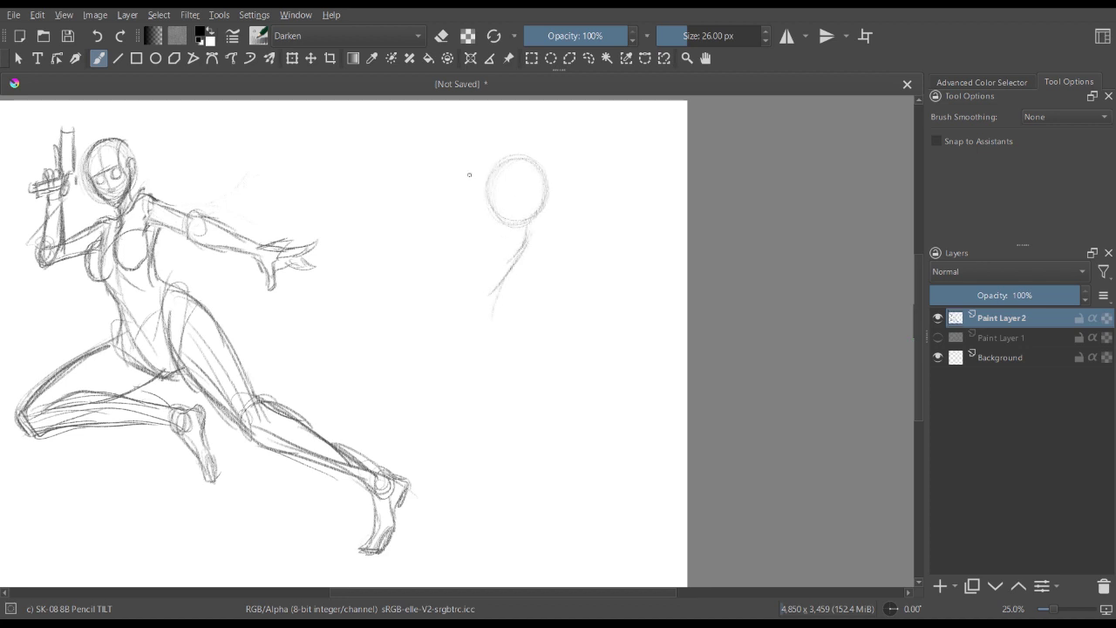
# - Undo the second figure's spine line, redraw it as a long S-curve below the head, and add face guidelines
pyautogui.hotkey('ctrl', 'z')
pyautogui.hotkey('ctrl', 'z')
pyautogui.hotkey('ctrl', 'z')
pyautogui.hotkey('ctrl', 'z')
pyautogui.moveTo(509, 225)
pyautogui.mouseDown()
pyautogui.moveTo(515, 254)
pyautogui.moveTo(510, 230)
pyautogui.moveTo(551, 314)
pyautogui.moveTo(551, 347)
pyautogui.moveTo(545, 306)
pyautogui.moveTo(542, 373)
pyautogui.mouseUp()
pyautogui.moveTo(489, 197)
pyautogui.mouseDown()
pyautogui.moveTo(538, 199)
pyautogui.moveTo(504, 193)
pyautogui.moveTo(526, 225)
pyautogui.mouseUp()
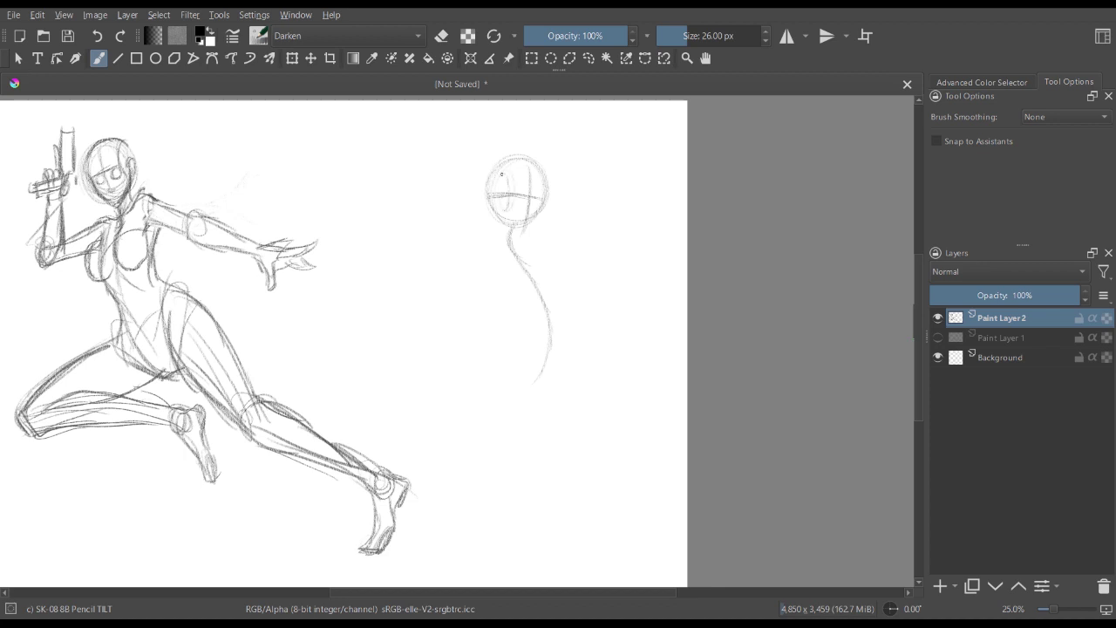
# - Draw the second figure's jaw, neck and shoulders, and a rounded ribcage with a curved centre line down the torso
pyautogui.moveTo(502, 203); pyautogui.dragTo(511, 240)
pyautogui.moveTo(543, 199)
pyautogui.mouseDown()
pyautogui.moveTo(532, 232)
pyautogui.moveTo(516, 235)
pyautogui.moveTo(521, 254)
pyautogui.moveTo(494, 248)
pyautogui.moveTo(519, 263)
pyautogui.moveTo(525, 243)
pyautogui.moveTo(488, 240)
pyautogui.moveTo(539, 253)
pyautogui.moveTo(476, 258)
pyautogui.moveTo(494, 266)
pyautogui.moveTo(491, 279)
pyautogui.moveTo(541, 274)
pyautogui.moveTo(539, 254)
pyautogui.moveTo(551, 314)
pyautogui.mouseUp()
pyautogui.moveTo(499, 276)
pyautogui.mouseDown()
pyautogui.moveTo(490, 309)
pyautogui.moveTo(542, 332)
pyautogui.mouseUp()
pyautogui.moveTo(556, 289)
pyautogui.mouseDown()
pyautogui.moveTo(553, 330)
pyautogui.moveTo(532, 332)
pyautogui.moveTo(497, 425)
pyautogui.mouseUp()
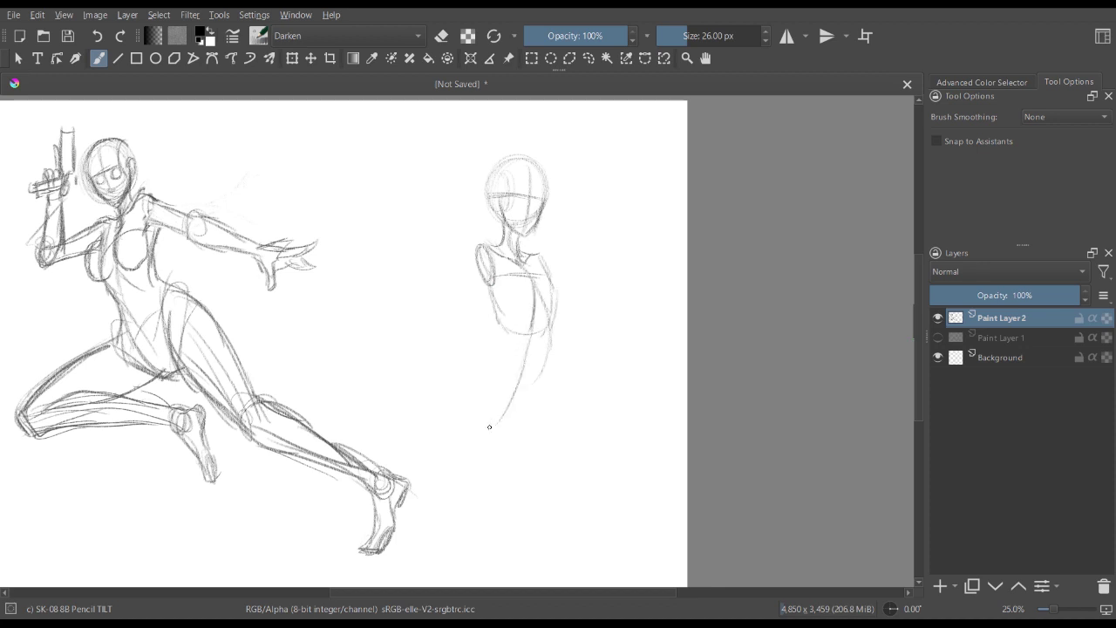
# - Draw the second figure's waist and pelvis with oval hip openings, and refine the far shoulder
pyautogui.moveTo(468, 377); pyautogui.dragTo(498, 424)
pyautogui.moveTo(472, 369); pyautogui.dragTo(498, 422)
pyautogui.moveTo(462, 366)
pyautogui.mouseDown()
pyautogui.moveTo(483, 406)
pyautogui.moveTo(456, 368)
pyautogui.moveTo(494, 430)
pyautogui.mouseUp()
pyautogui.moveTo(555, 382)
pyautogui.mouseDown()
pyautogui.moveTo(548, 387)
pyautogui.moveTo(556, 382)
pyautogui.mouseUp()
pyautogui.moveTo(544, 334); pyautogui.dragTo(546, 387)
pyautogui.moveTo(487, 348)
pyautogui.mouseDown()
pyautogui.moveTo(465, 359)
pyautogui.moveTo(502, 434)
pyautogui.mouseUp()
pyautogui.moveTo(528, 251)
pyautogui.mouseDown()
pyautogui.moveTo(557, 257)
pyautogui.moveTo(552, 283)
pyautogui.mouseUp()
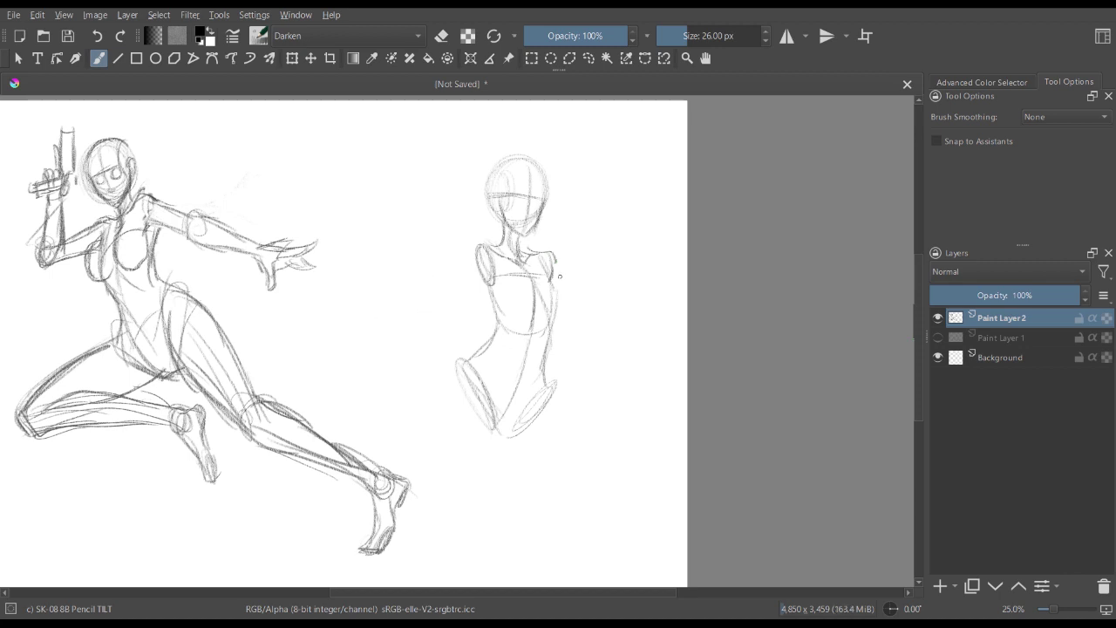
# - Block in a forearm behind the far hip, and rough out the hip and thigh contours of the second figure
pyautogui.moveTo(562, 352)
pyautogui.mouseDown()
pyautogui.moveTo(569, 366)
pyautogui.moveTo(589, 347)
pyautogui.moveTo(549, 379)
pyautogui.moveTo(605, 345)
pyautogui.moveTo(600, 367)
pyautogui.mouseUp()
pyautogui.moveTo(455, 391); pyautogui.dragTo(467, 469)
pyautogui.moveTo(550, 415); pyautogui.dragTo(592, 504)
pyautogui.moveTo(450, 426); pyautogui.dragTo(479, 422)
pyautogui.moveTo(500, 413); pyautogui.dragTo(524, 494)
pyautogui.moveTo(491, 333)
pyautogui.mouseDown()
pyautogui.moveTo(452, 368)
pyautogui.moveTo(443, 436)
pyautogui.mouseUp()
pyautogui.moveTo(447, 384)
pyautogui.mouseDown()
pyautogui.moveTo(448, 462)
pyautogui.moveTo(469, 506)
pyautogui.mouseUp()
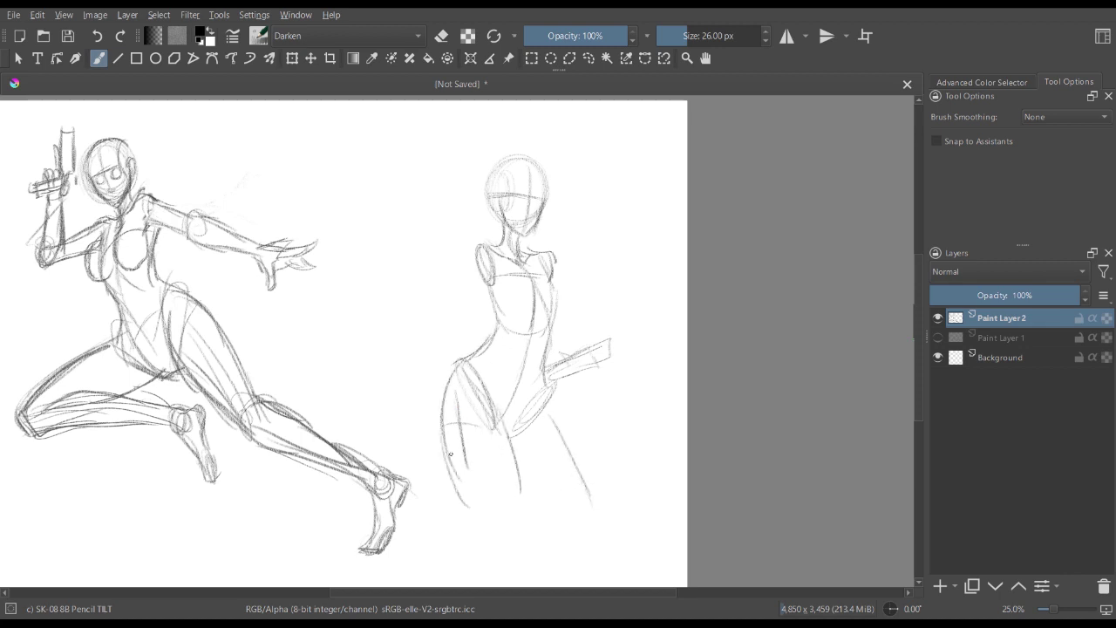
# - Complete both thighs with outer and inner contours, closing them off above the knees, and firm up the far hip curve
pyautogui.moveTo(448, 453); pyautogui.dragTo(480, 528)
pyautogui.moveTo(504, 433); pyautogui.dragTo(518, 519)
pyautogui.moveTo(509, 522); pyautogui.dragTo(481, 530)
pyautogui.moveTo(558, 395)
pyautogui.mouseDown()
pyautogui.moveTo(553, 426)
pyautogui.moveTo(583, 487)
pyautogui.mouseUp()
pyautogui.moveTo(516, 446); pyautogui.dragTo(575, 519)
pyautogui.moveTo(555, 416)
pyautogui.mouseDown()
pyautogui.moveTo(596, 506)
pyautogui.moveTo(566, 512)
pyautogui.mouseUp()
pyautogui.moveTo(548, 388); pyautogui.dragTo(501, 430)
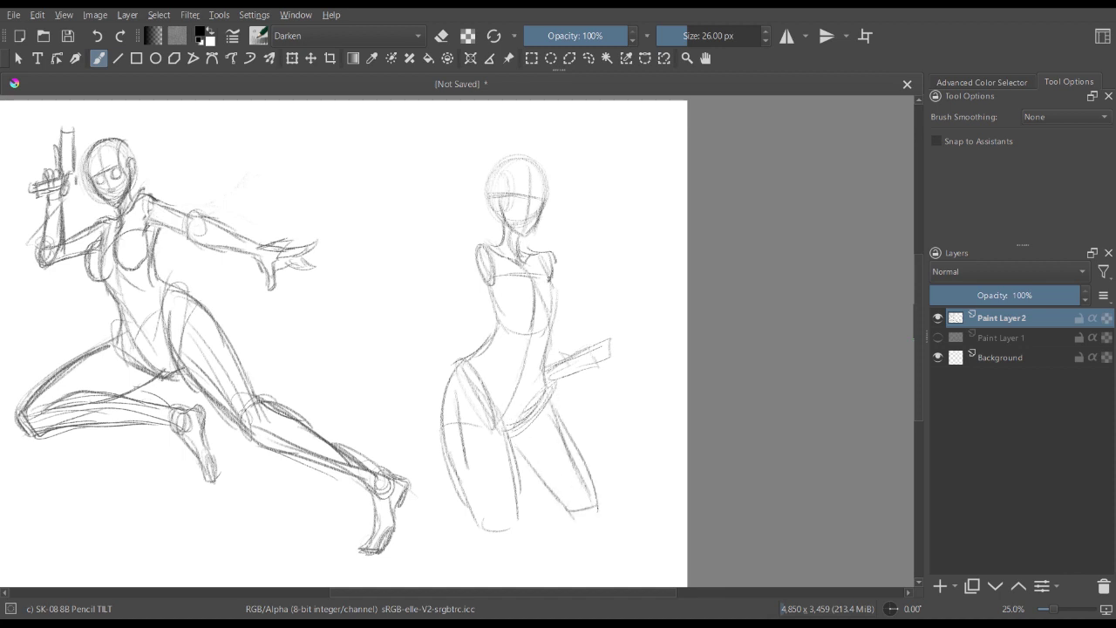
# - Connect the far shoulder to its forearm, extend the near arm diagonally outward with a round elbow, and sketch a narrow shape hanging beside the far hip
pyautogui.moveTo(550, 279)
pyautogui.mouseDown()
pyautogui.moveTo(552, 312)
pyautogui.moveTo(588, 350)
pyautogui.mouseUp()
pyautogui.moveTo(586, 351); pyautogui.dragTo(598, 371)
pyautogui.moveTo(479, 251)
pyautogui.mouseDown()
pyautogui.moveTo(422, 317)
pyautogui.moveTo(353, 373)
pyautogui.mouseUp()
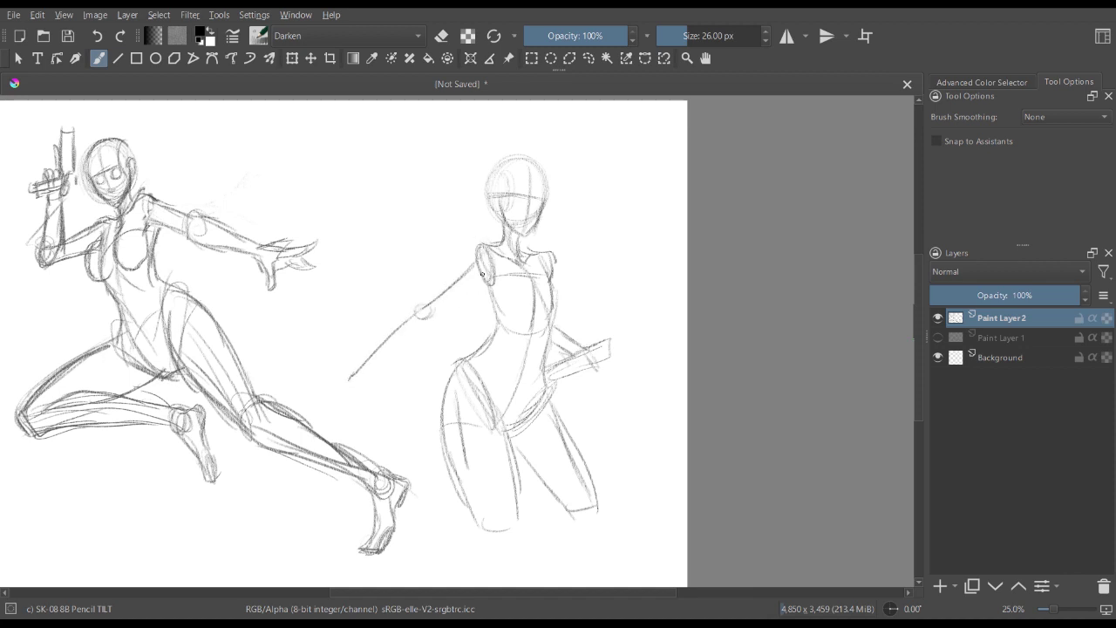
pyautogui.moveTo(482, 274); pyautogui.dragTo(434, 310)
pyautogui.moveTo(476, 252)
pyautogui.mouseDown()
pyautogui.moveTo(410, 317)
pyautogui.moveTo(400, 314)
pyautogui.mouseUp()
pyautogui.moveTo(397, 315); pyautogui.dragTo(351, 377)
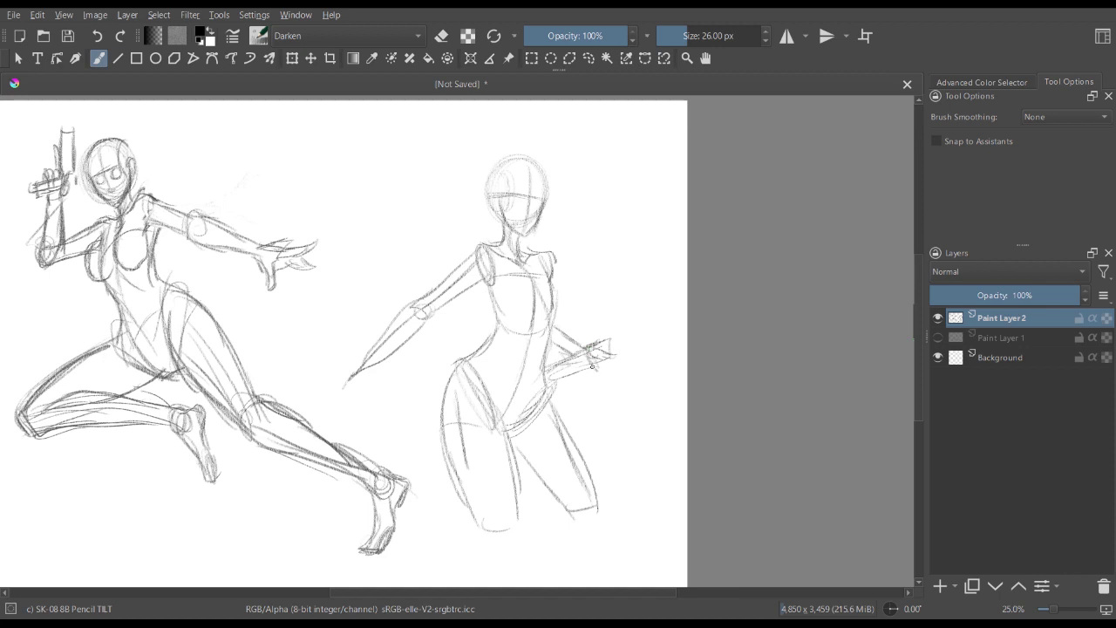
pyautogui.moveTo(562, 357); pyautogui.dragTo(572, 401)
pyautogui.moveTo(568, 332)
pyautogui.mouseDown()
pyautogui.moveTo(580, 405)
pyautogui.moveTo(567, 352)
pyautogui.moveTo(579, 388)
pyautogui.mouseUp()
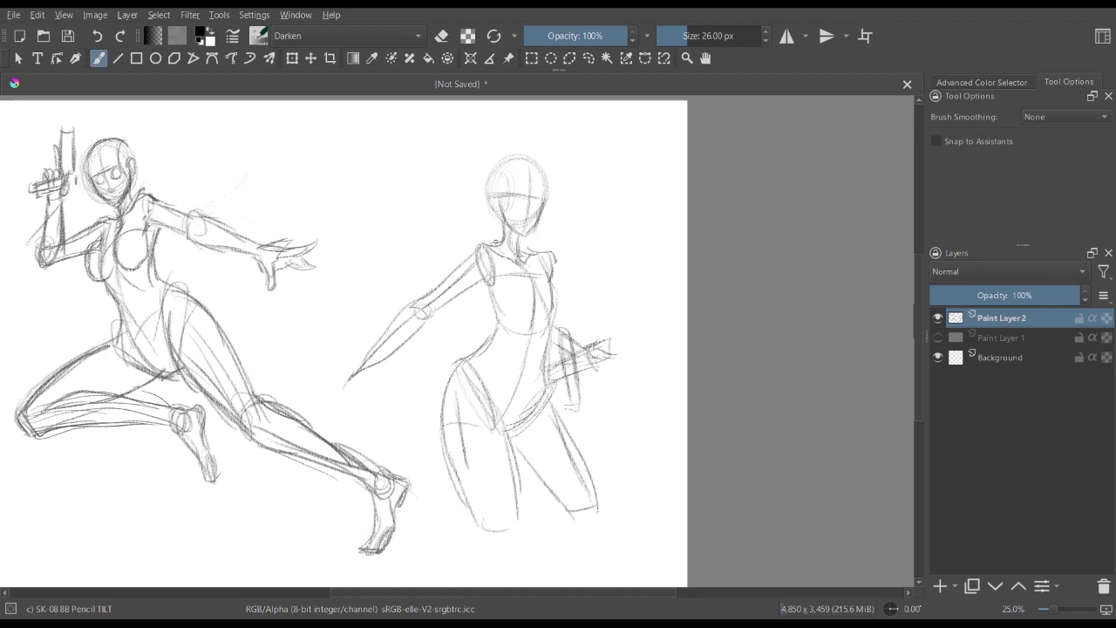
# - Erase the second figure's outstretched near arm, from the shoulder to the wrist
pyautogui.moveTo(497, 241); pyautogui.dragTo(430, 293)
pyautogui.moveTo(509, 269)
pyautogui.mouseDown()
pyautogui.moveTo(386, 339)
pyautogui.moveTo(365, 376)
pyautogui.moveTo(413, 331)
pyautogui.moveTo(431, 264)
pyautogui.moveTo(453, 262)
pyautogui.moveTo(447, 308)
pyautogui.moveTo(364, 379)
pyautogui.mouseUp()
pyautogui.press('e')
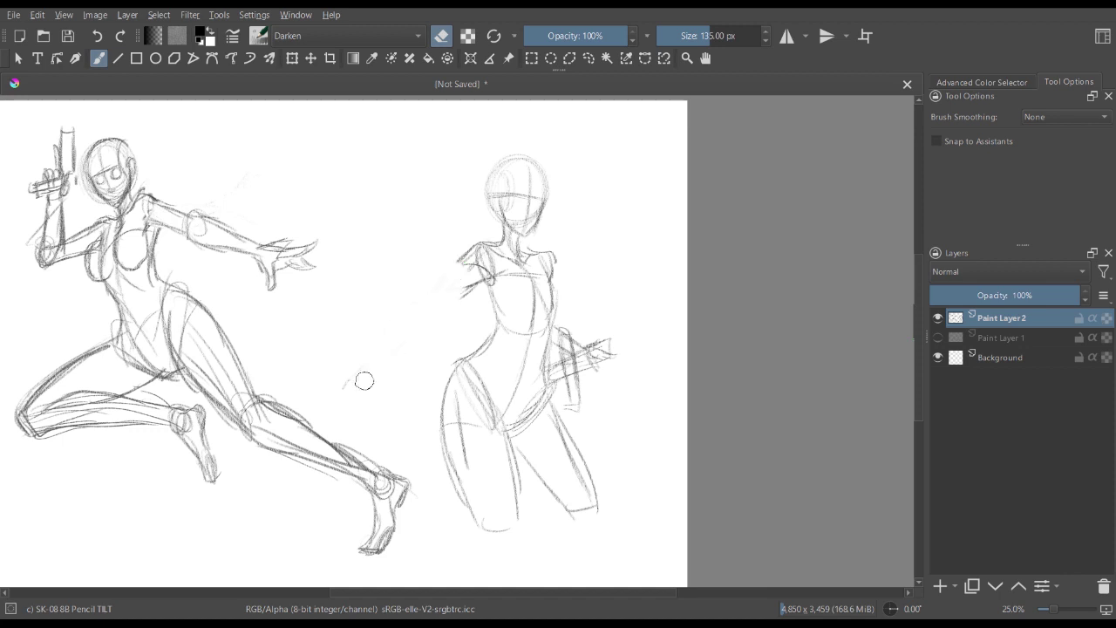
# - Try a near arm hanging beside the hip with a round elbow, and erase it again
pyautogui.moveTo(451, 262)
pyautogui.mouseDown()
pyautogui.moveTo(471, 225)
pyautogui.moveTo(487, 263)
pyautogui.moveTo(483, 249)
pyautogui.moveTo(462, 271)
pyautogui.moveTo(467, 255)
pyautogui.moveTo(426, 433)
pyautogui.mouseUp()
pyautogui.press('e')
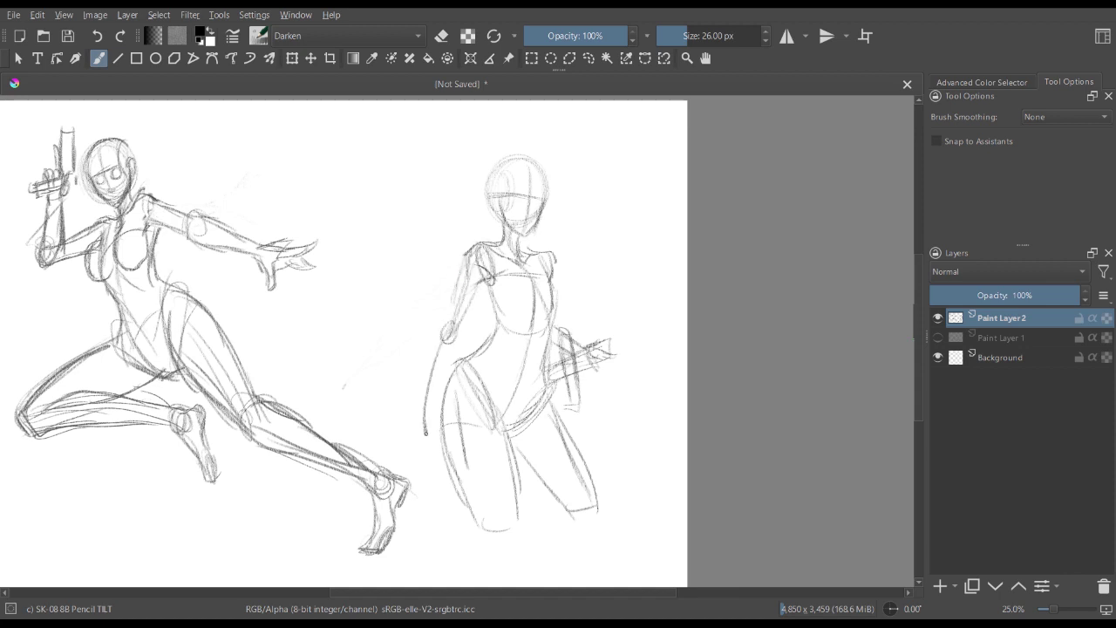
pyautogui.moveTo(452, 316)
pyautogui.mouseDown()
pyautogui.moveTo(442, 329)
pyautogui.moveTo(455, 362)
pyautogui.moveTo(436, 438)
pyautogui.moveTo(444, 453)
pyautogui.mouseUp()
pyautogui.moveTo(464, 261); pyautogui.dragTo(447, 327)
pyautogui.moveTo(480, 290)
pyautogui.mouseDown()
pyautogui.moveTo(432, 402)
pyautogui.moveTo(429, 447)
pyautogui.mouseUp()
pyautogui.press('e')
pyautogui.moveTo(441, 359)
pyautogui.mouseDown()
pyautogui.moveTo(454, 313)
pyautogui.moveTo(449, 347)
pyautogui.mouseUp()
pyautogui.moveTo(473, 296)
pyautogui.mouseDown()
pyautogui.moveTo(466, 253)
pyautogui.moveTo(477, 252)
pyautogui.mouseUp()
pyautogui.press('e')
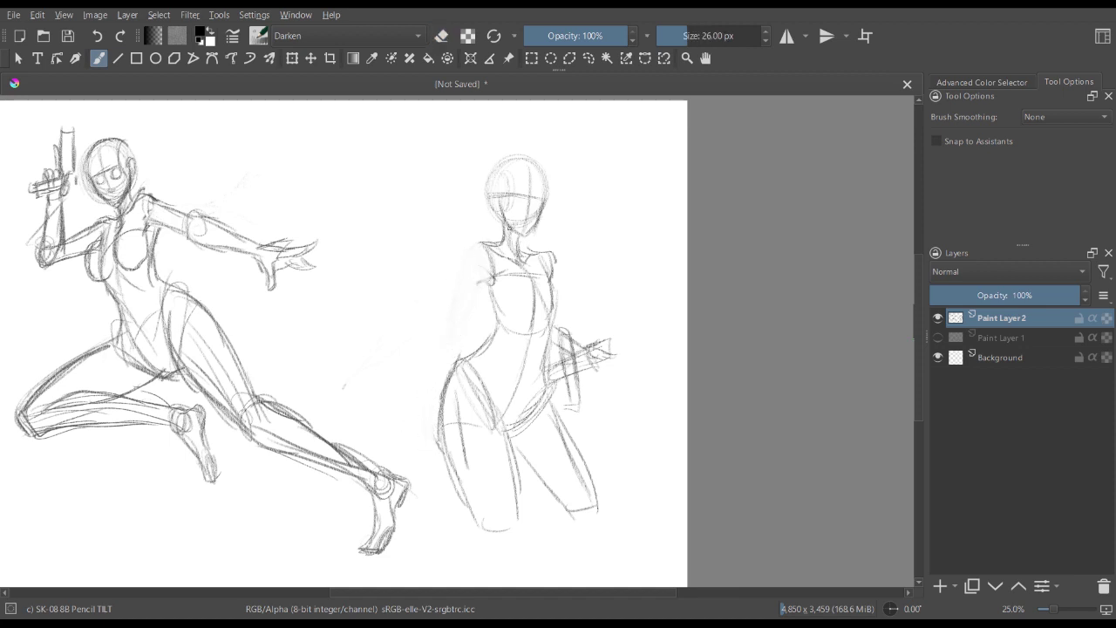
# - Redraw the near shoulder and a slim arm hanging past the hip, with a small elbow circle and loose fingers
pyautogui.moveTo(525, 233); pyautogui.dragTo(551, 249)
pyautogui.moveTo(476, 248)
pyautogui.mouseDown()
pyautogui.moveTo(503, 284)
pyautogui.moveTo(469, 283)
pyautogui.moveTo(478, 264)
pyautogui.moveTo(417, 453)
pyautogui.mouseUp()
pyautogui.moveTo(491, 280)
pyautogui.mouseDown()
pyautogui.moveTo(466, 328)
pyautogui.moveTo(466, 289)
pyautogui.moveTo(451, 318)
pyautogui.moveTo(455, 300)
pyautogui.moveTo(445, 329)
pyautogui.moveTo(462, 342)
pyautogui.moveTo(420, 427)
pyautogui.mouseUp()
pyautogui.moveTo(459, 347)
pyautogui.mouseDown()
pyautogui.moveTo(427, 425)
pyautogui.moveTo(433, 440)
pyautogui.mouseUp()
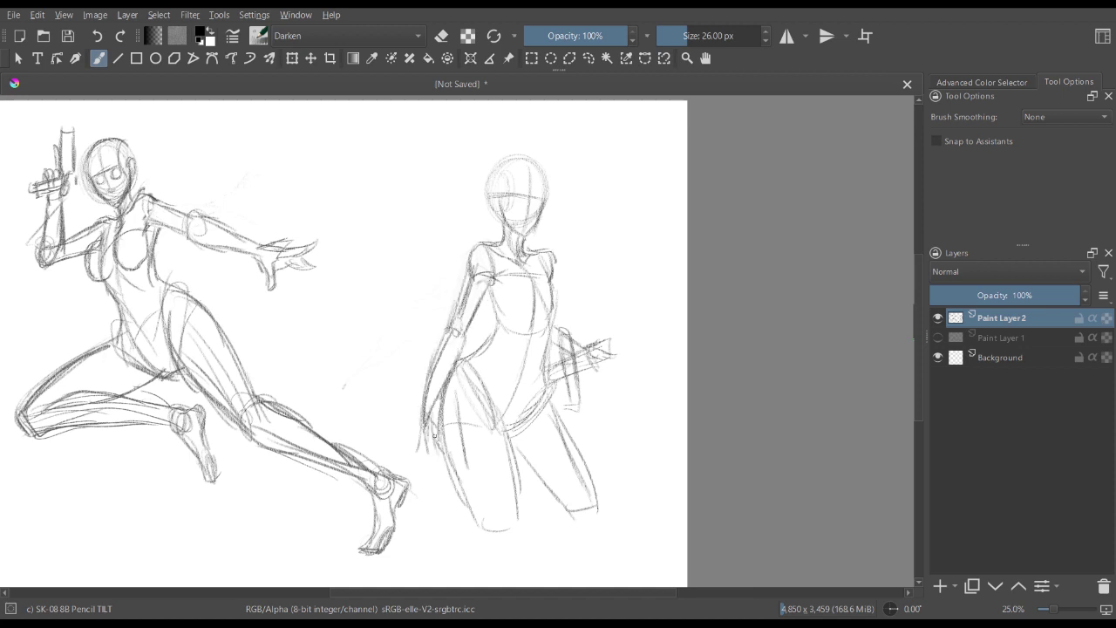
# - Strengthen the second figure's far torso side and the outer and inner contours of both thighs
pyautogui.moveTo(551, 291)
pyautogui.mouseDown()
pyautogui.moveTo(541, 410)
pyautogui.moveTo(510, 432)
pyautogui.moveTo(592, 493)
pyautogui.mouseUp()
pyautogui.moveTo(574, 449); pyautogui.dragTo(592, 505)
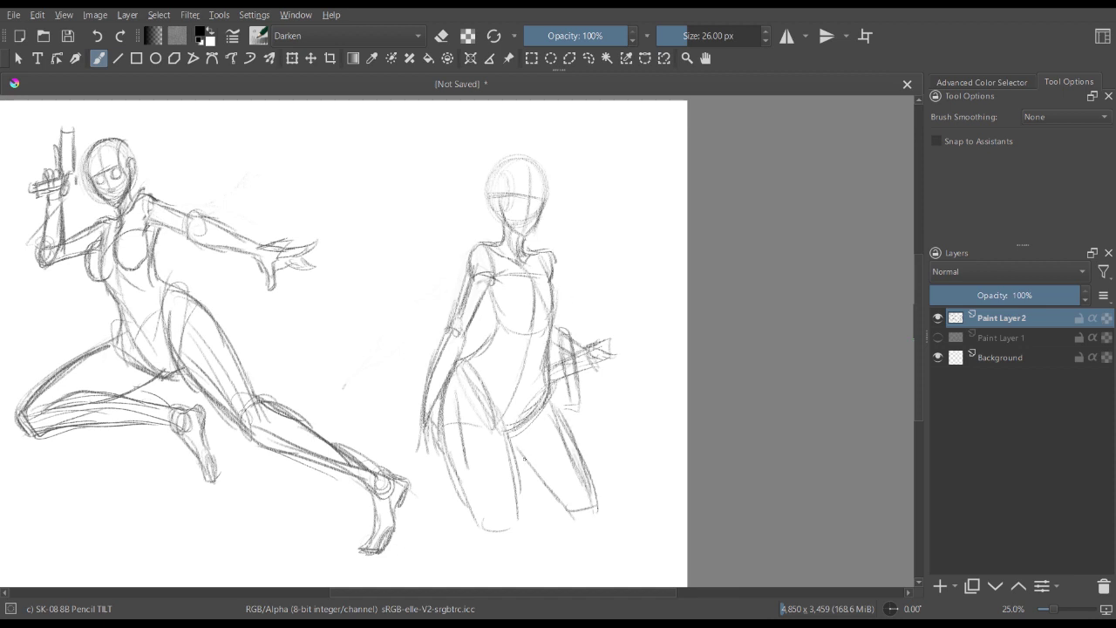
pyautogui.moveTo(523, 457); pyautogui.dragTo(557, 508)
pyautogui.moveTo(517, 472)
pyautogui.mouseDown()
pyautogui.moveTo(512, 528)
pyautogui.moveTo(526, 525)
pyautogui.mouseUp()
# - Draw rounded breast shapes over the second figure's ribcage, the far one projecting past the torso contour
pyautogui.hotkey('ctrl', '+')
pyautogui.hotkey('ctrl', '+')
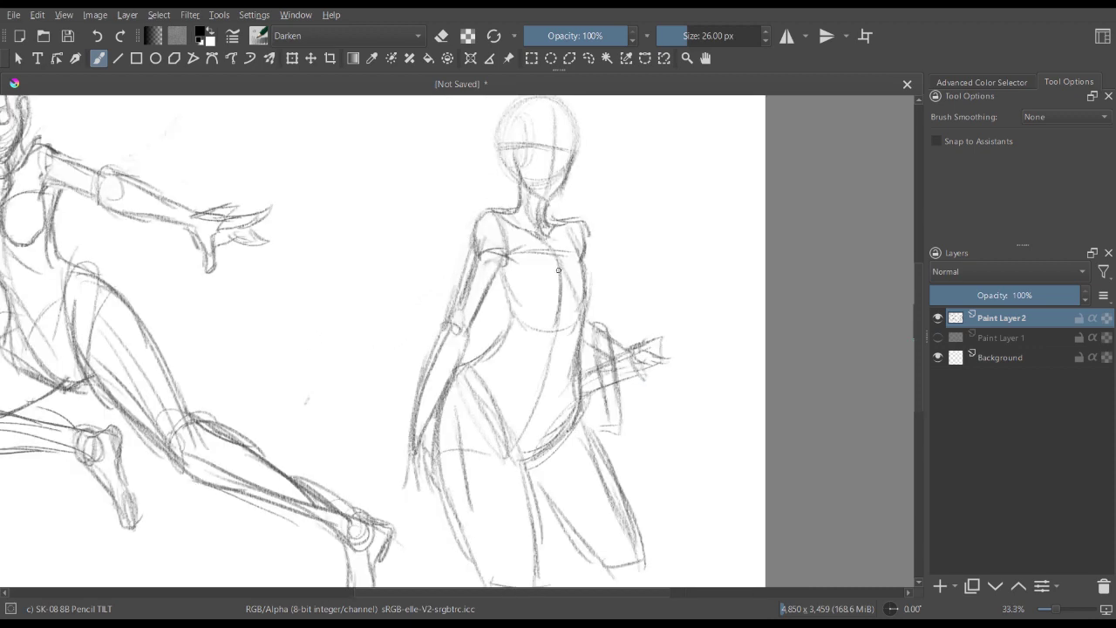
pyautogui.hotkey('ctrl', '-')
pyautogui.hotkey('ctrl', '-')
pyautogui.hotkey('ctrl', '+')
pyautogui.scroll(1, 541, 227)
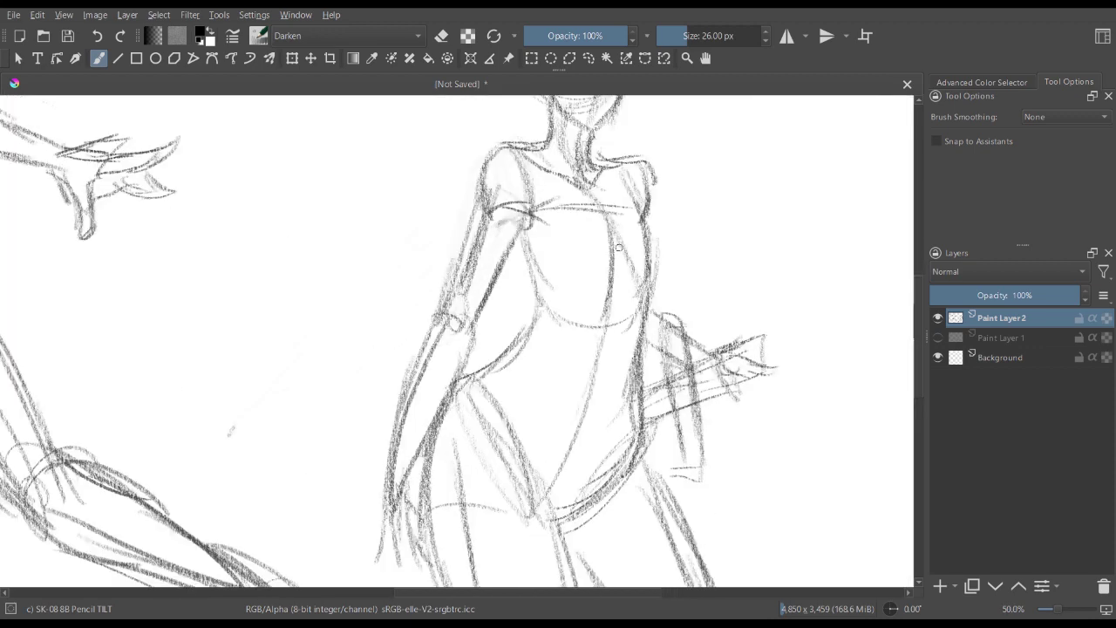
pyautogui.moveTo(544, 210); pyautogui.dragTo(569, 250)
pyautogui.moveTo(540, 198); pyautogui.dragTo(573, 250)
pyautogui.moveTo(556, 235)
pyautogui.mouseDown()
pyautogui.moveTo(581, 268)
pyautogui.moveTo(577, 302)
pyautogui.moveTo(555, 316)
pyautogui.mouseUp()
pyautogui.moveTo(572, 256)
pyautogui.mouseDown()
pyautogui.moveTo(582, 291)
pyautogui.moveTo(545, 310)
pyautogui.mouseUp()
pyautogui.moveTo(523, 252)
pyautogui.mouseDown()
pyautogui.moveTo(523, 296)
pyautogui.moveTo(506, 289)
pyautogui.moveTo(464, 304)
pyautogui.moveTo(476, 307)
pyautogui.moveTo(446, 219)
pyautogui.moveTo(477, 309)
pyautogui.moveTo(516, 252)
pyautogui.mouseUp()
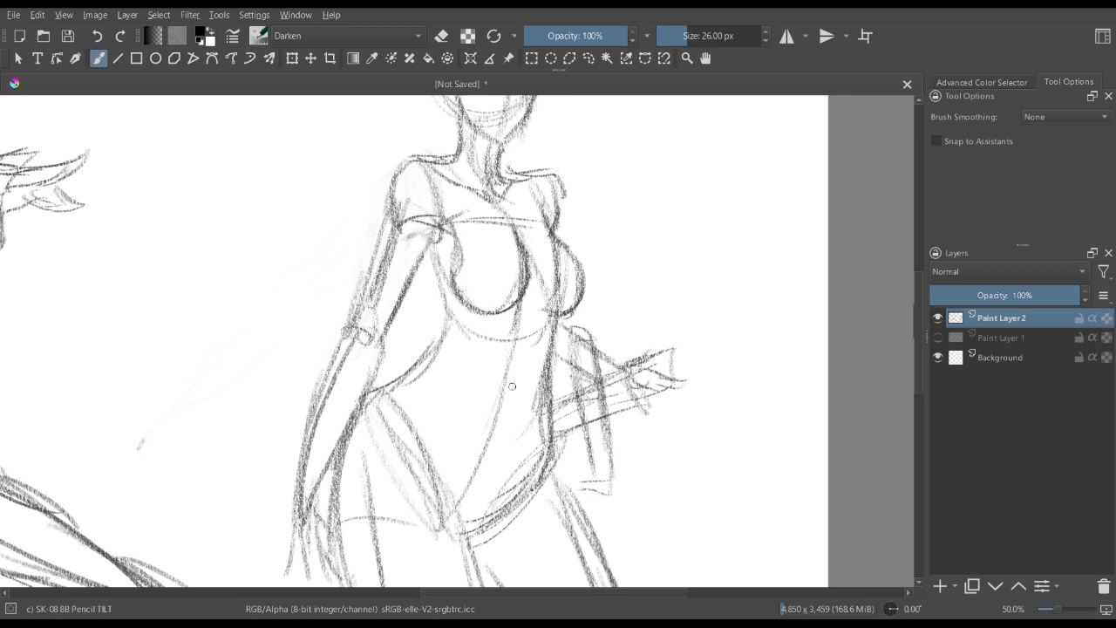
# - Darken the second figure's side, waist and pelvis contours, including the near hip crease
pyautogui.moveTo(425, 263)
pyautogui.mouseDown()
pyautogui.moveTo(449, 318)
pyautogui.moveTo(384, 400)
pyautogui.mouseUp()
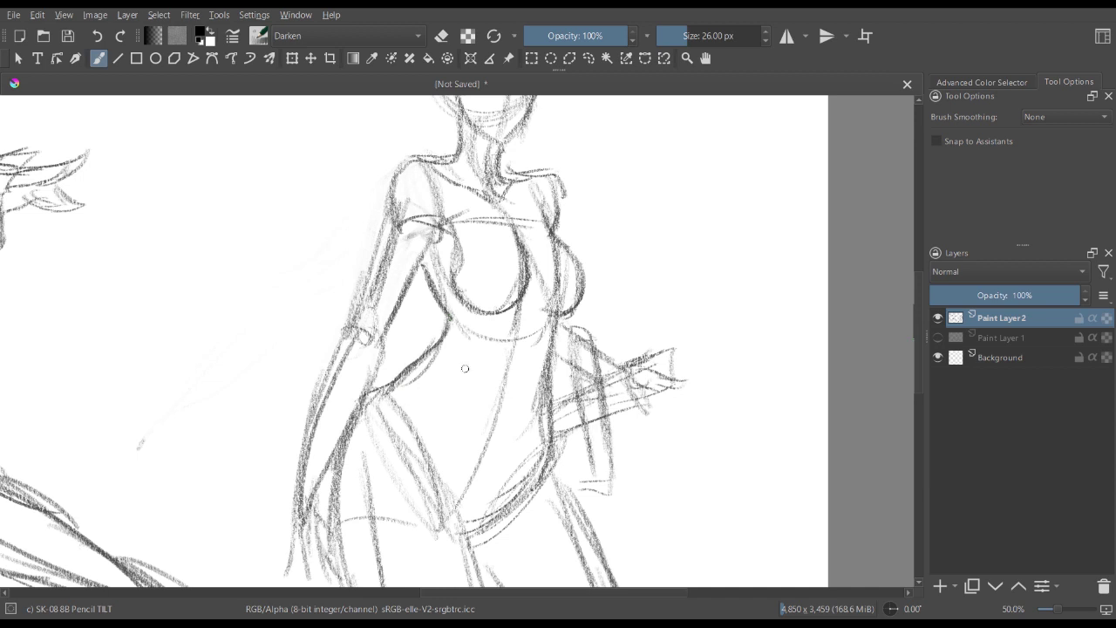
pyautogui.moveTo(555, 321)
pyautogui.mouseDown()
pyautogui.moveTo(548, 462)
pyautogui.moveTo(476, 527)
pyautogui.mouseUp()
pyautogui.moveTo(429, 453)
pyautogui.mouseDown()
pyautogui.moveTo(455, 515)
pyautogui.moveTo(490, 539)
pyautogui.mouseUp()
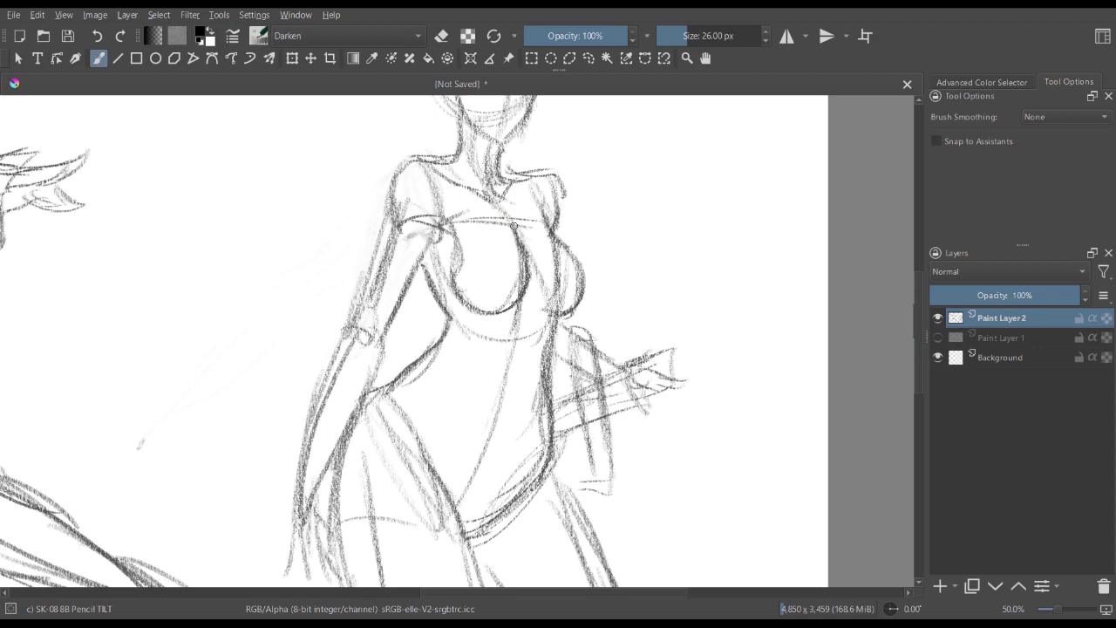
# - Examine both figures close up and zoomed out to judge their proportions and placement on the canvas
pyautogui.hotkey('ctrl', '-')
pyautogui.hotkey('ctrl', '+')
pyautogui.hotkey('ctrl', '+')
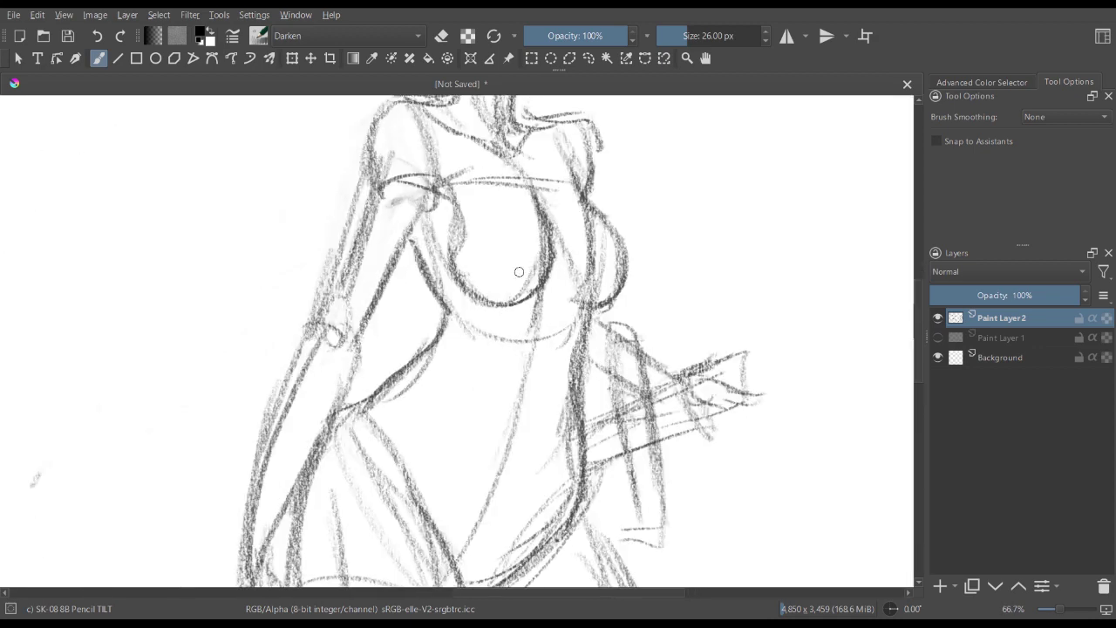
pyautogui.hotkey('ctrl', '-')
pyautogui.hotkey('ctrl', '-')
pyautogui.moveTo(544, 269)
pyautogui.mouseDown()
pyautogui.moveTo(556, 301)
pyautogui.moveTo(691, 305)
pyautogui.moveTo(830, 255)
pyautogui.moveTo(862, 325)
pyautogui.mouseUp()
pyautogui.moveTo(631, 294); pyautogui.dragTo(652, 231)
pyautogui.press('-')
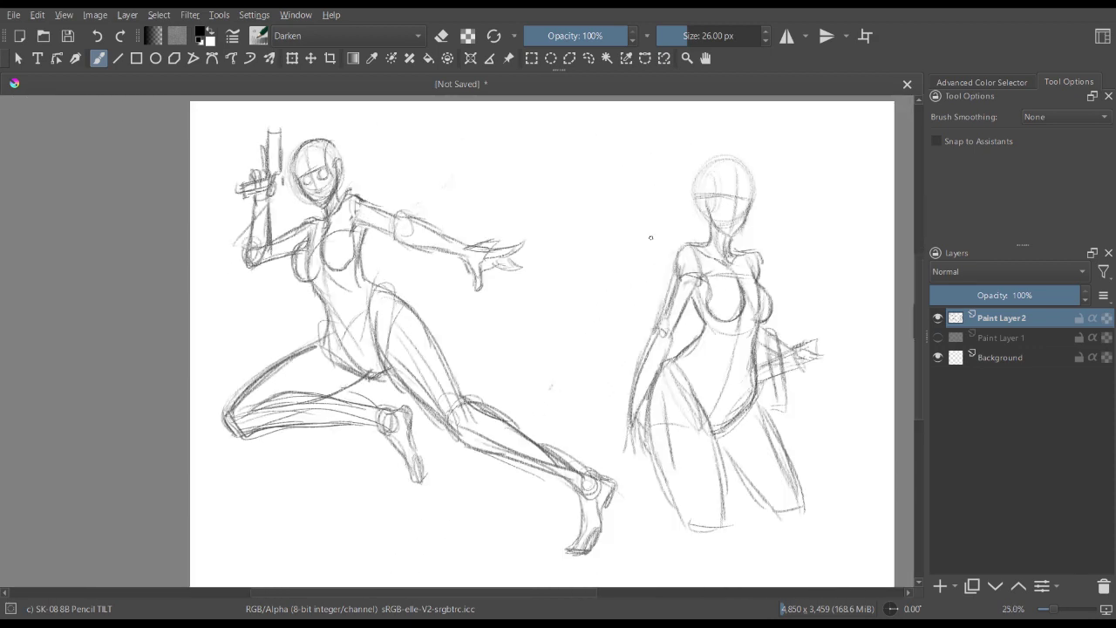
pyautogui.moveTo(610, 349); pyautogui.dragTo(528, 334)
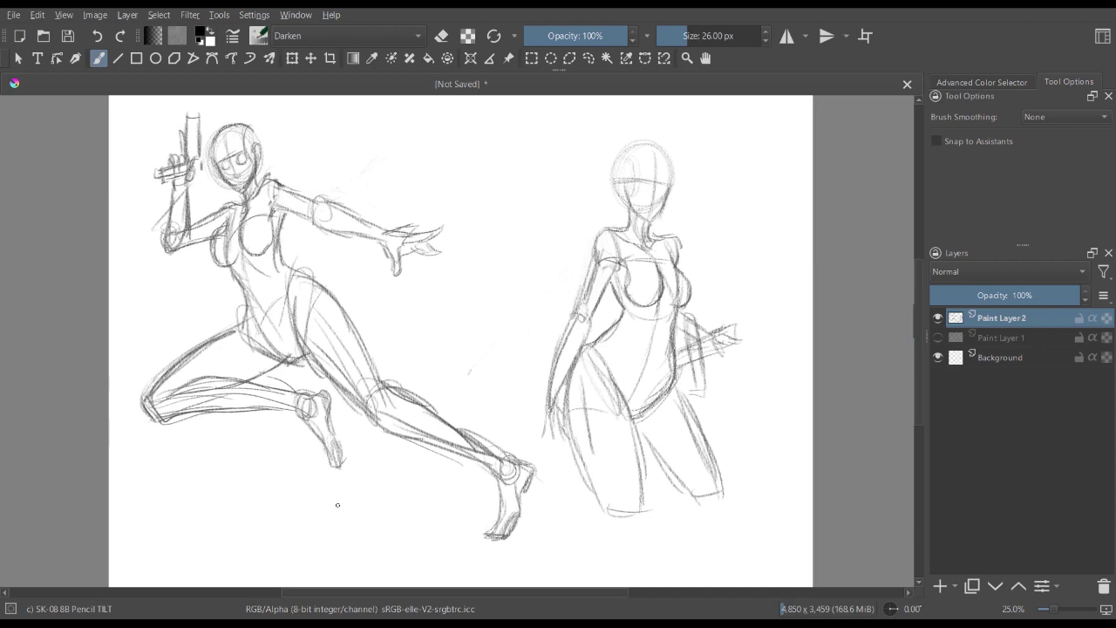
pyautogui.press('-')
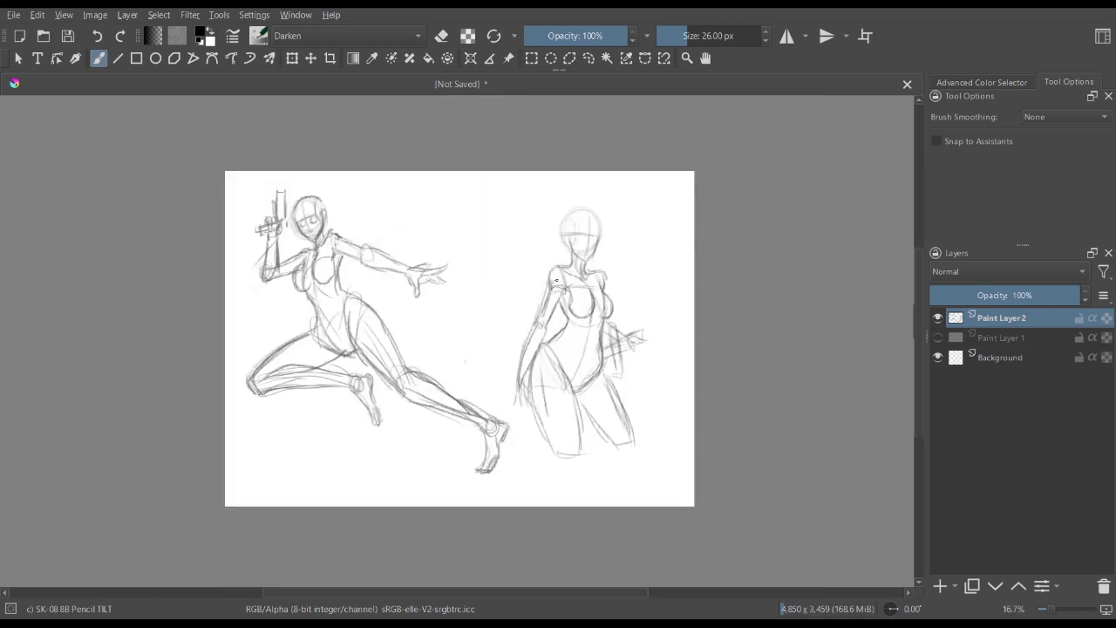
pyautogui.press('+')
pyautogui.press('+')
pyautogui.moveTo(555, 279); pyautogui.dragTo(250, 326)
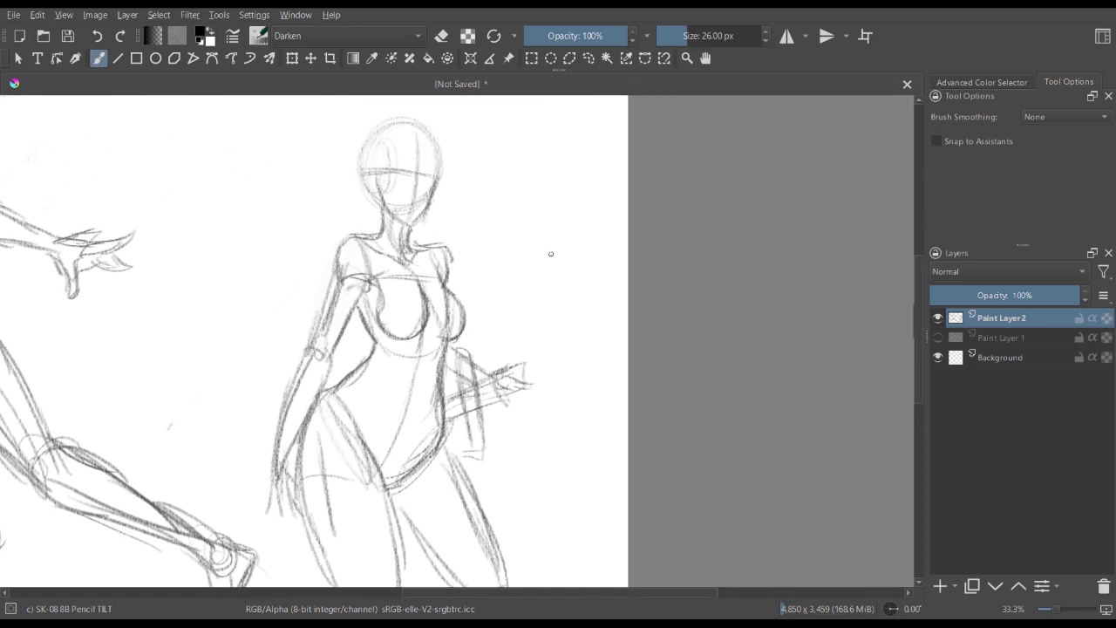
# - Add a new empty paint layer above the layer with the two figure sketches
pyautogui.press('-')
pyautogui.press('-')
pyautogui.press('+')
pyautogui.press('+')
pyautogui.moveTo(553, 267); pyautogui.dragTo(876, 307)
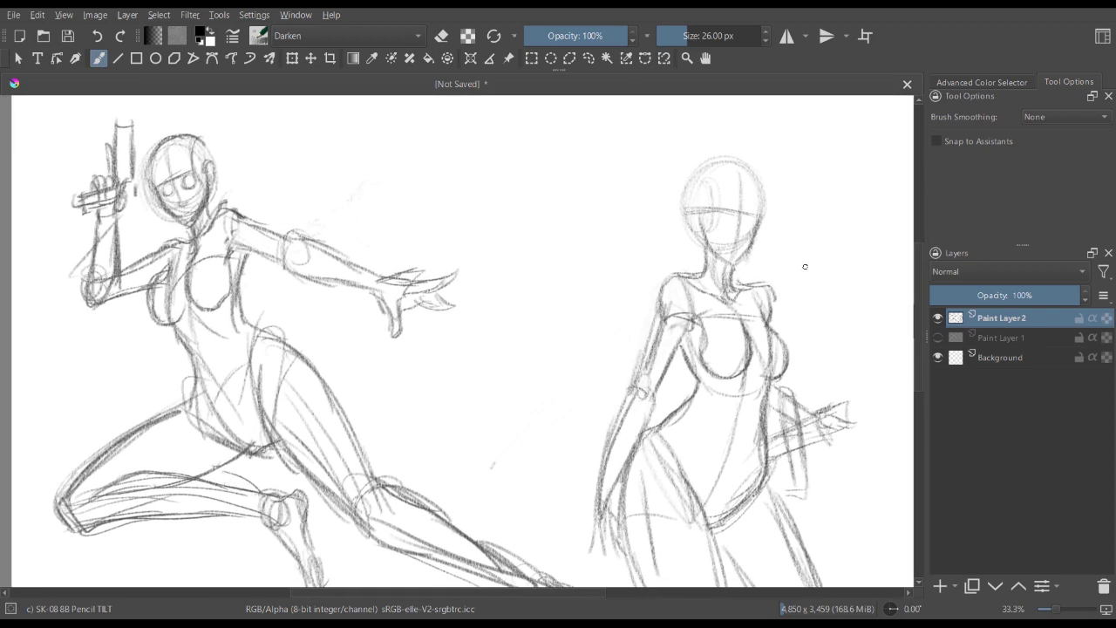
pyautogui.press('Insert')
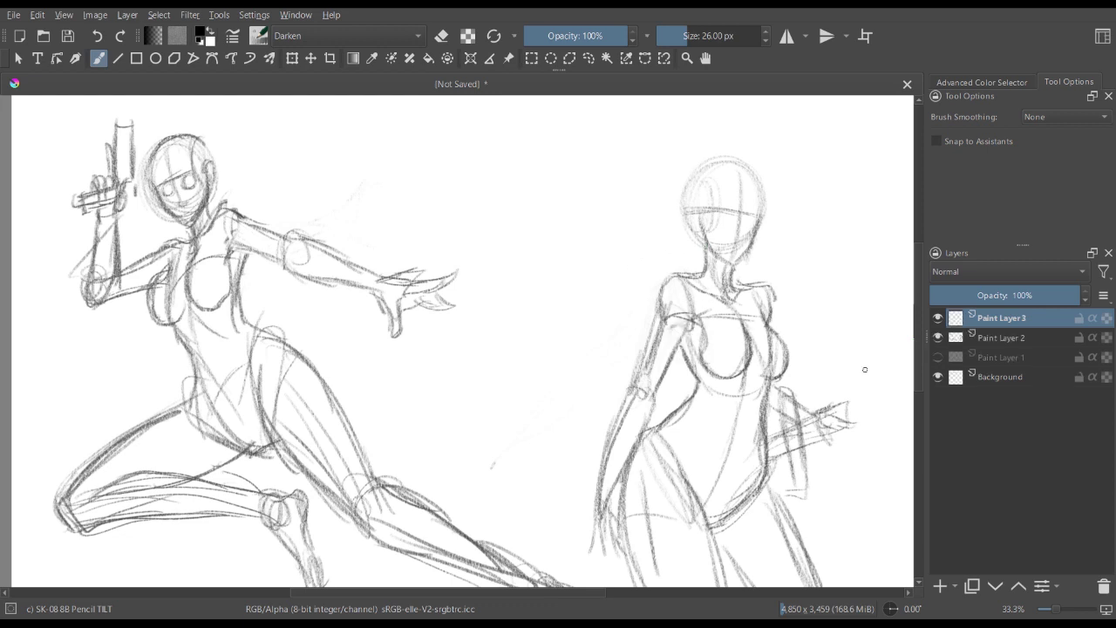
# - Lower the opacity of the layer with the two figure sketches and make the empty layer above it active
pyautogui.click(1001, 337)
pyautogui.moveTo(1020, 295); pyautogui.dragTo(997, 295)
pyautogui.click(1001, 318)
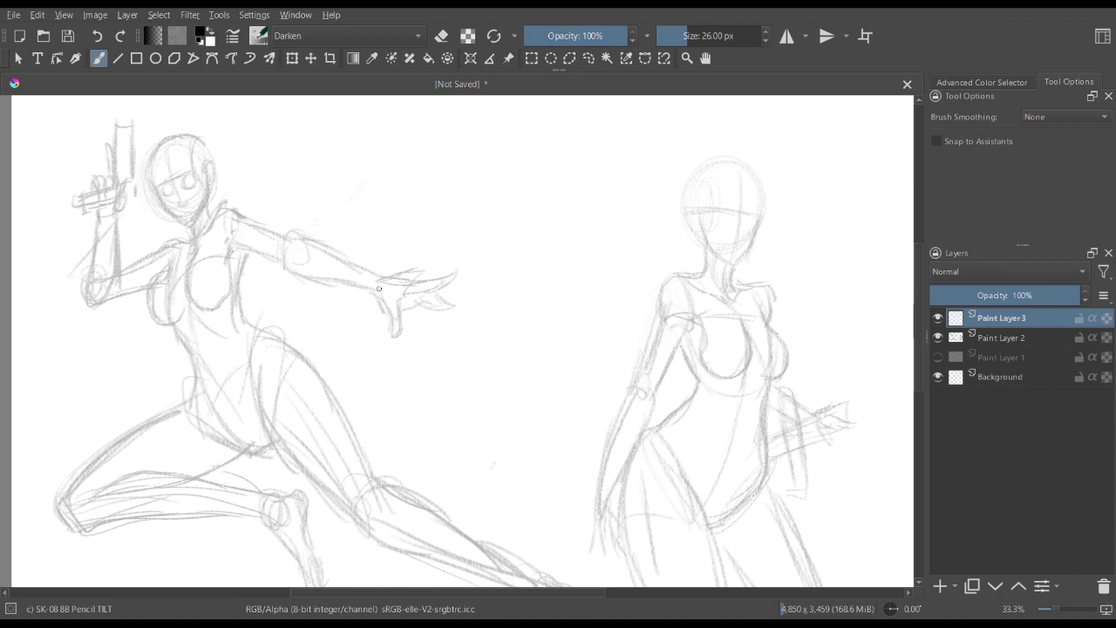
# - Switch to the Pencil-2 brush and set its size to 12 px for line work over the faded sketch
pyautogui.press('/')
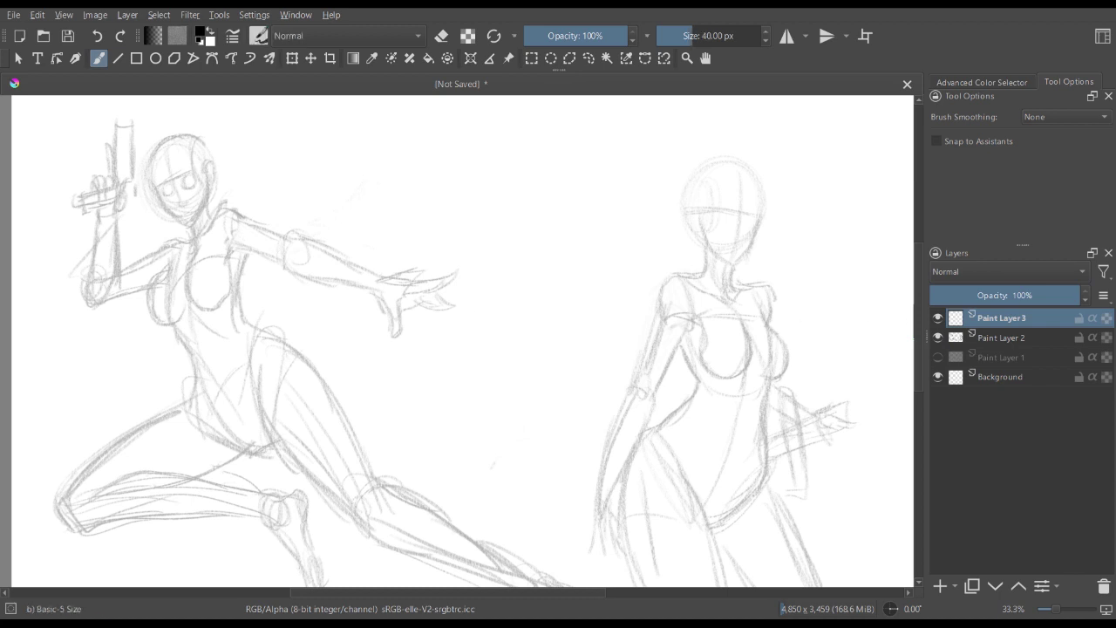
pyautogui.press('.')
pyautogui.press('.')
pyautogui.press('+')
pyautogui.press('+')
pyautogui.moveTo(245, 219); pyautogui.dragTo(619, 385)
pyautogui.press('+')
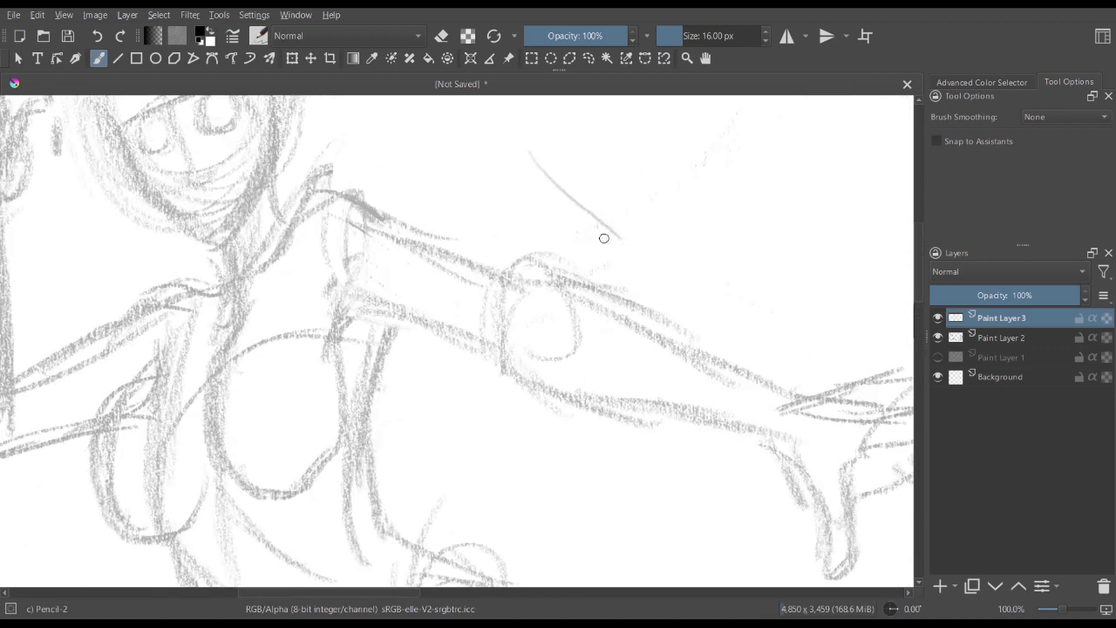
pyautogui.press('[')
pyautogui.press('[')
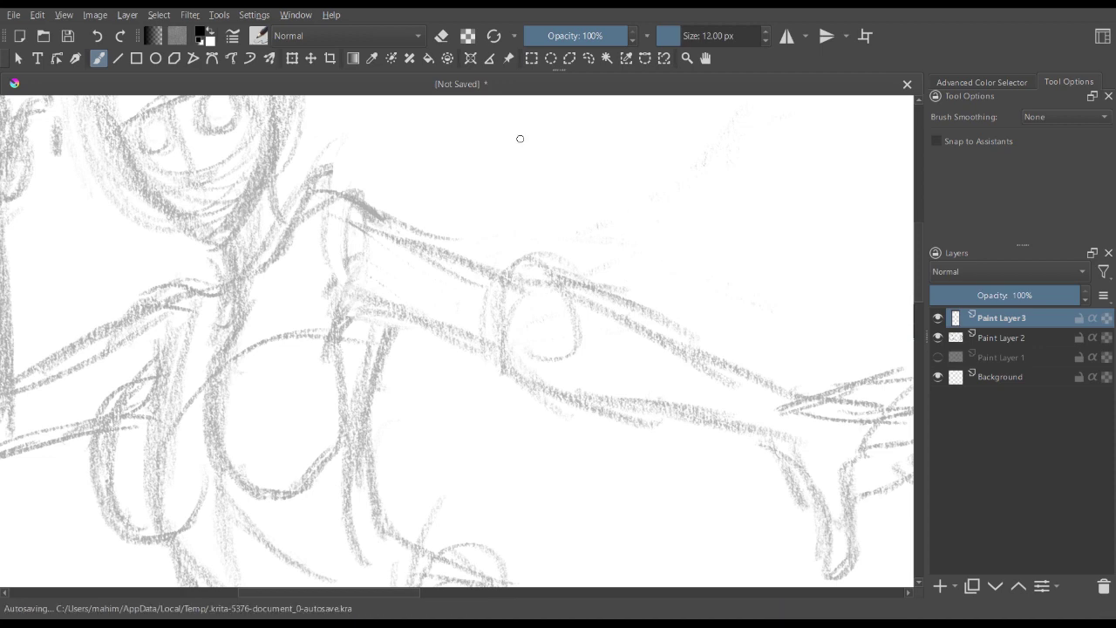
# - Draw clean jaw and cheek lines meeting at the running figure's pointed chin
pyautogui.hotkey('ctrl', '+')
pyautogui.moveTo(520, 141); pyautogui.dragTo(787, 293)
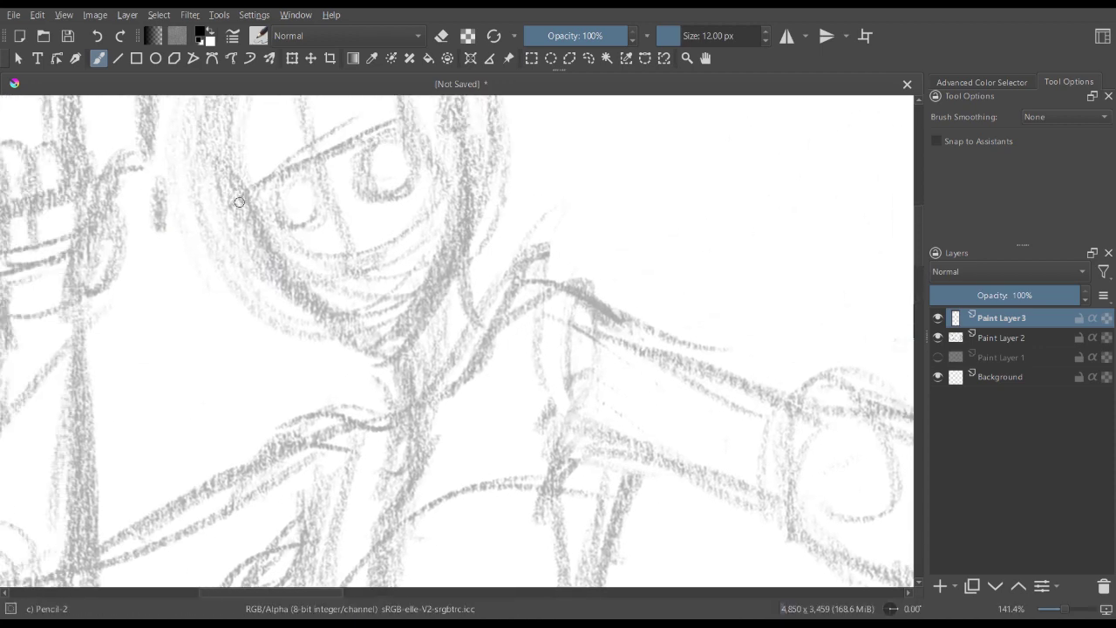
pyautogui.moveTo(234, 199)
pyautogui.mouseDown()
pyautogui.moveTo(288, 279)
pyautogui.moveTo(341, 323)
pyautogui.moveTo(321, 310)
pyautogui.moveTo(394, 343)
pyautogui.mouseUp()
pyautogui.moveTo(452, 230)
pyautogui.mouseDown()
pyautogui.moveTo(394, 325)
pyautogui.moveTo(412, 309)
pyautogui.moveTo(375, 337)
pyautogui.mouseUp()
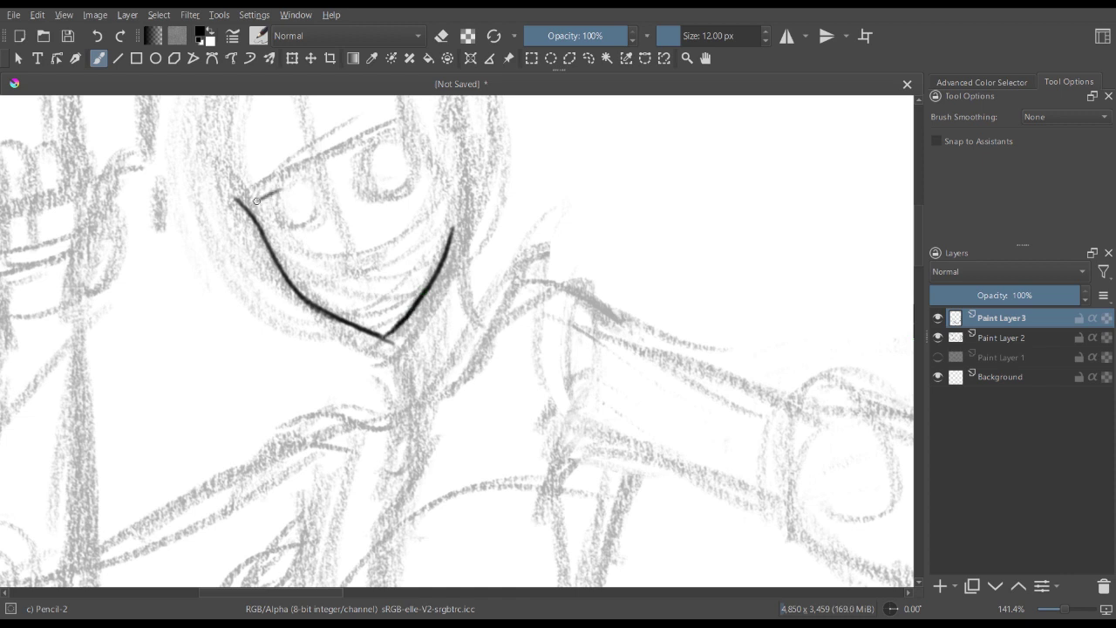
# - Draw a first version of the running figure's eyes, pupils, brows and nose, checking the face in mirrored view
pyautogui.moveTo(254, 202)
pyautogui.mouseDown()
pyautogui.moveTo(300, 188)
pyautogui.moveTo(316, 193)
pyautogui.moveTo(277, 218)
pyautogui.moveTo(308, 214)
pyautogui.mouseUp()
pyautogui.moveTo(399, 131); pyautogui.dragTo(350, 175)
pyautogui.moveTo(380, 140)
pyautogui.mouseDown()
pyautogui.moveTo(420, 136)
pyautogui.moveTo(393, 177)
pyautogui.mouseUp()
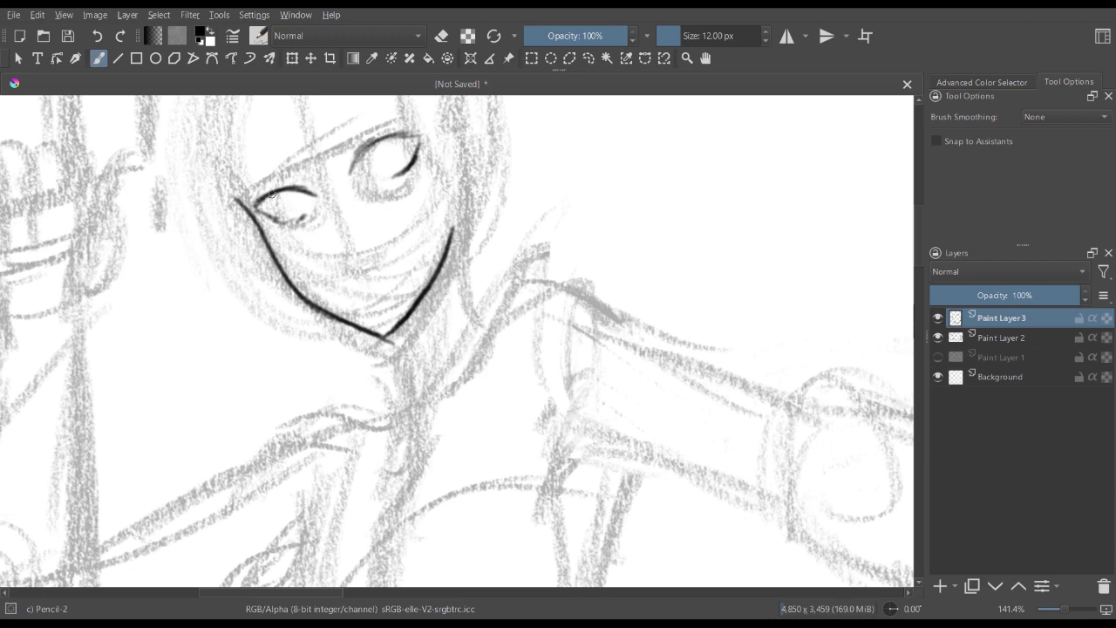
pyautogui.press('m')
pyautogui.press('-')
pyautogui.press('-')
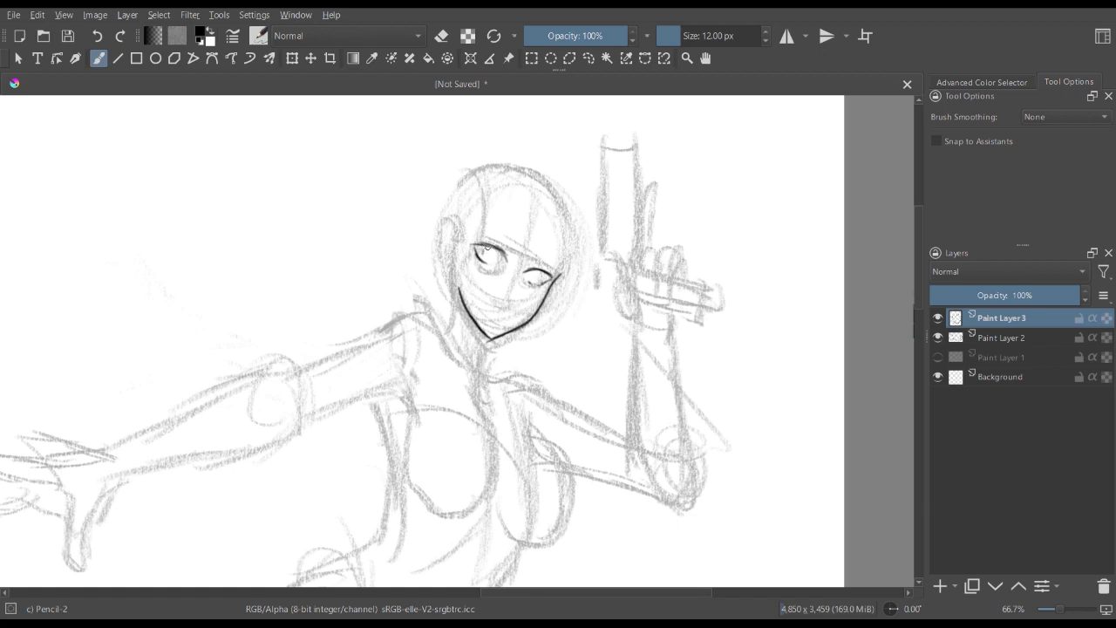
pyautogui.moveTo(486, 251); pyautogui.dragTo(531, 278)
pyautogui.moveTo(488, 225)
pyautogui.mouseDown()
pyautogui.moveTo(523, 252)
pyautogui.moveTo(559, 259)
pyautogui.moveTo(523, 275)
pyautogui.moveTo(516, 299)
pyautogui.mouseUp()
pyautogui.press('m')
# - Erase the eyes, brows and nose, keeping only the jawline of the running figure's face
pyautogui.press('e')
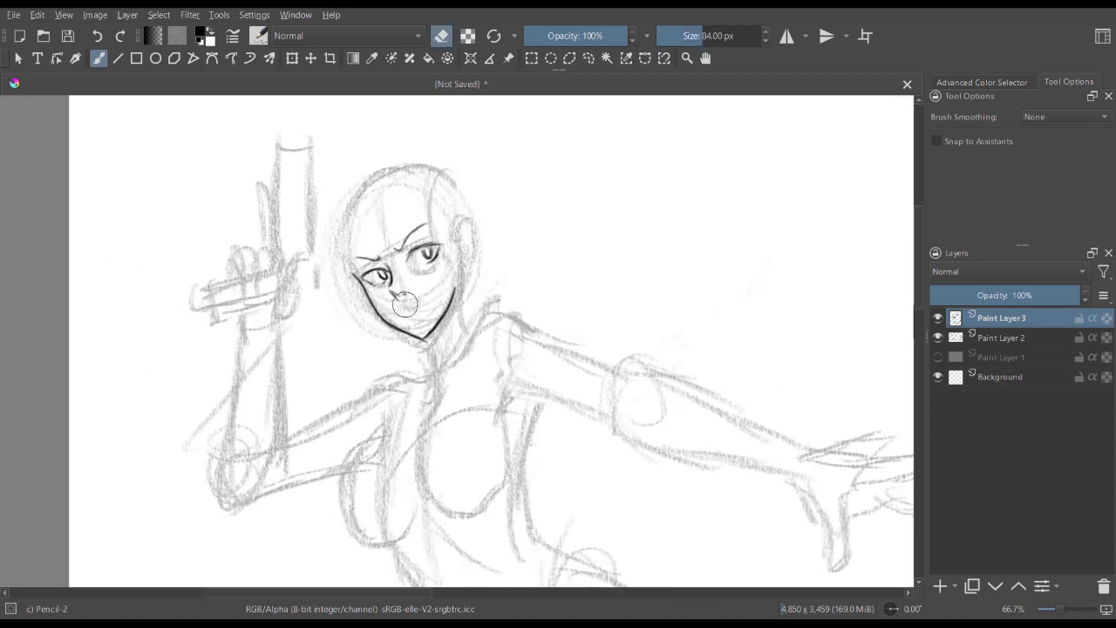
pyautogui.moveTo(357, 247)
pyautogui.mouseDown()
pyautogui.moveTo(407, 234)
pyautogui.moveTo(394, 240)
pyautogui.mouseUp()
pyautogui.moveTo(388, 268)
pyautogui.mouseDown()
pyautogui.moveTo(375, 263)
pyautogui.moveTo(425, 255)
pyautogui.moveTo(432, 266)
pyautogui.mouseUp()
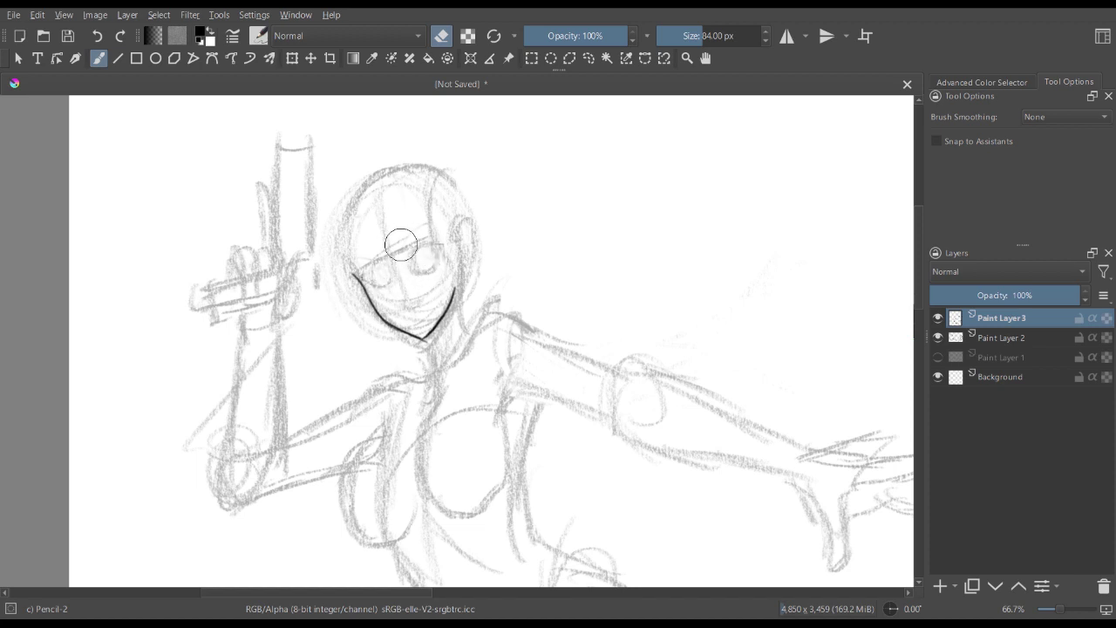
pyautogui.press('e')
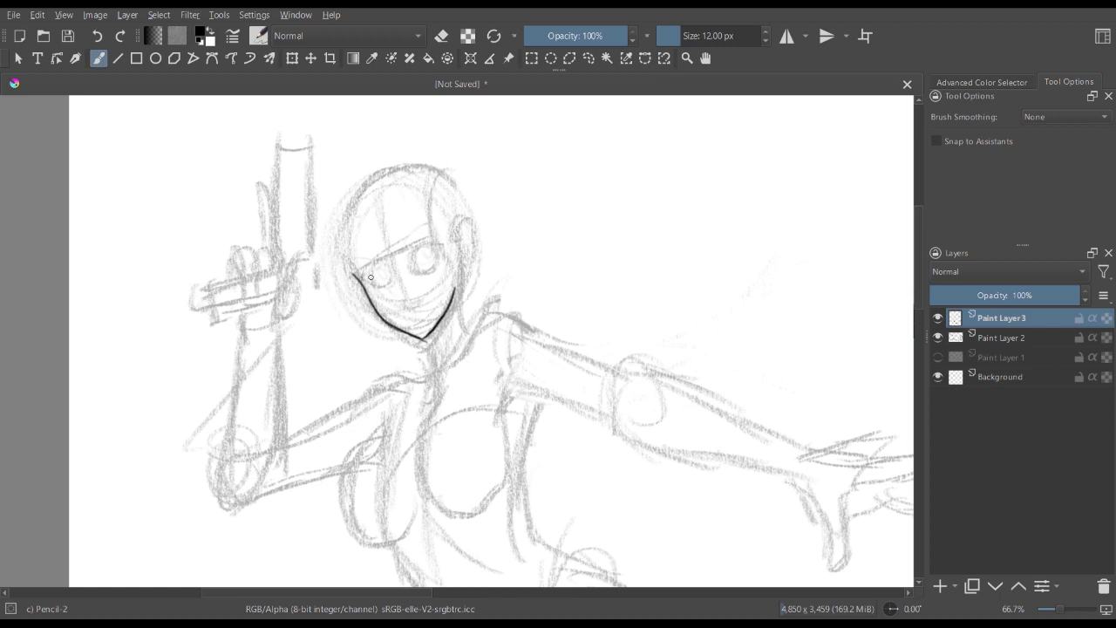
# - Redraw the running figure's two eye outlines and nose line, undoing the last strokes inside the eyes
pyautogui.moveTo(371, 277); pyautogui.dragTo(390, 273)
pyautogui.moveTo(406, 260)
pyautogui.mouseDown()
pyautogui.moveTo(437, 247)
pyautogui.moveTo(422, 267)
pyautogui.mouseUp()
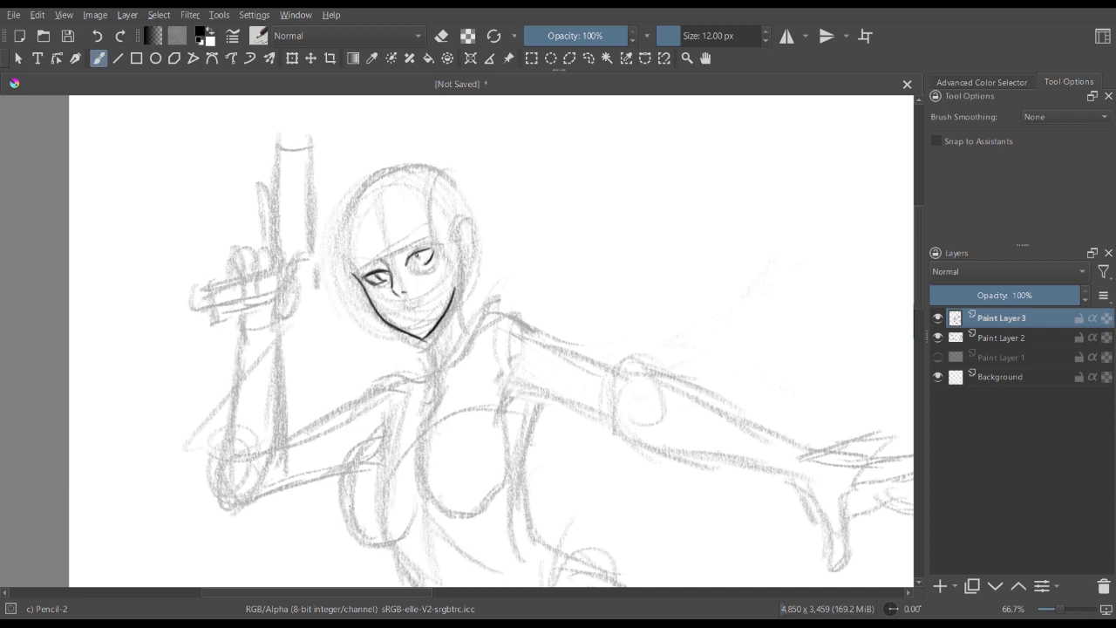
pyautogui.moveTo(426, 260)
pyautogui.mouseDown()
pyautogui.moveTo(425, 250)
pyautogui.moveTo(388, 280)
pyautogui.mouseUp()
pyautogui.hotkey('ctrl', 'z')
pyautogui.hotkey('ctrl', 'z')
pyautogui.hotkey('ctrl', 'z')
# - Add irises inside both eyes and draw angled, frowning eyebrows above them
pyautogui.hotkey('ctrl', '+')
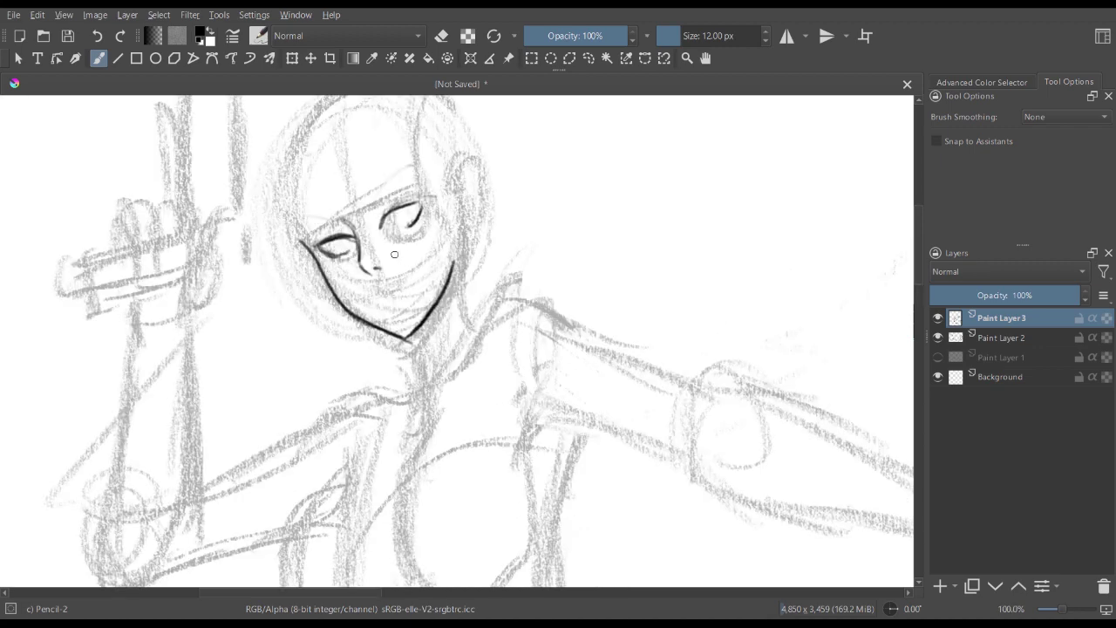
pyautogui.moveTo(339, 239); pyautogui.dragTo(354, 247)
pyautogui.moveTo(405, 210)
pyautogui.mouseDown()
pyautogui.moveTo(411, 218)
pyautogui.moveTo(416, 199)
pyautogui.moveTo(423, 212)
pyautogui.mouseUp()
pyautogui.moveTo(297, 225)
pyautogui.mouseDown()
pyautogui.moveTo(365, 203)
pyautogui.moveTo(380, 183)
pyautogui.moveTo(368, 203)
pyautogui.moveTo(397, 168)
pyautogui.mouseUp()
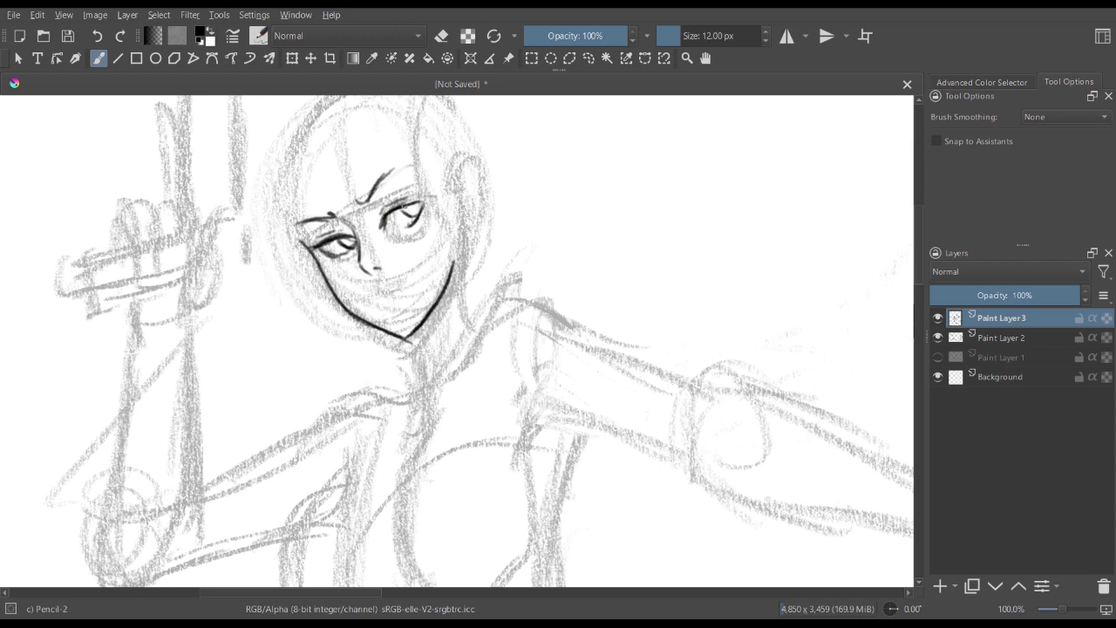
pyautogui.moveTo(403, 207)
pyautogui.mouseDown()
pyautogui.moveTo(424, 197)
pyautogui.moveTo(416, 221)
pyautogui.mouseUp()
# - Try mouth marks between the nose and chin, and erase them
pyautogui.moveTo(380, 290)
pyautogui.mouseDown()
pyautogui.moveTo(424, 284)
pyautogui.moveTo(379, 292)
pyautogui.mouseUp()
pyautogui.press('e')
pyautogui.moveTo(410, 293)
pyautogui.mouseDown()
pyautogui.moveTo(369, 294)
pyautogui.moveTo(389, 304)
pyautogui.mouseUp()
pyautogui.press('-')
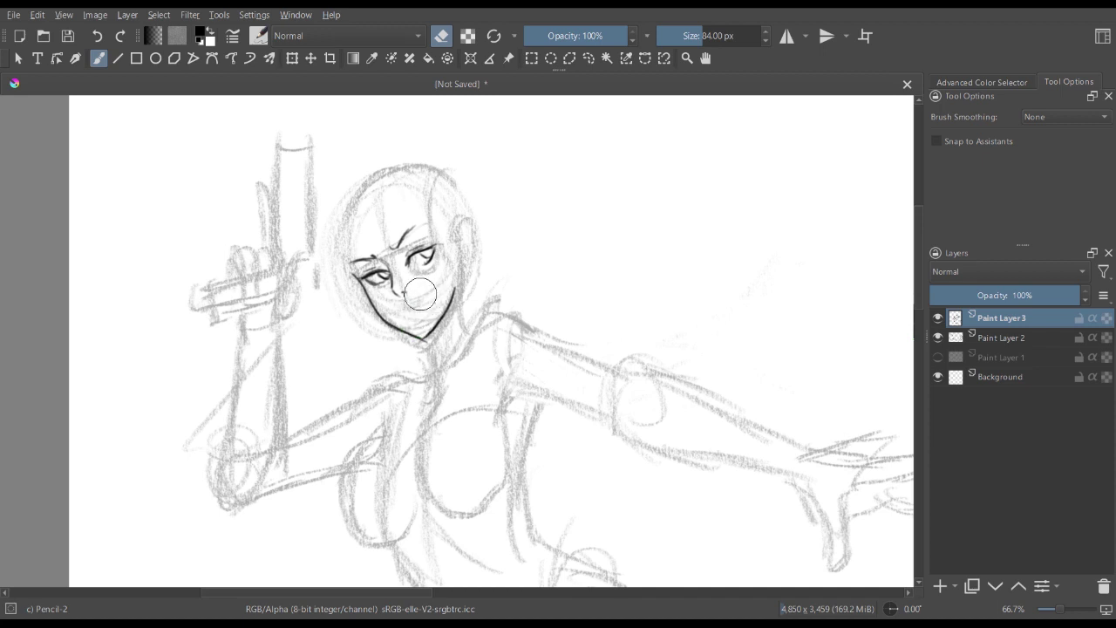
pyautogui.press('e')
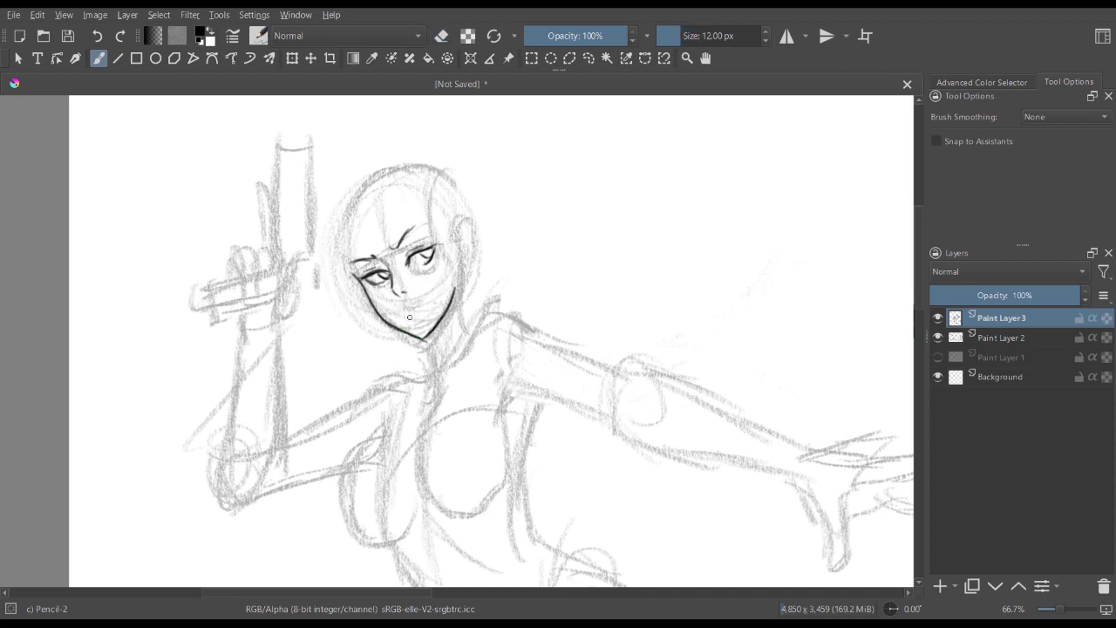
# - Refine the far eyebrow and draw a small mouth above the chin
pyautogui.moveTo(351, 262); pyautogui.dragTo(371, 260)
pyautogui.moveTo(415, 305)
pyautogui.mouseDown()
pyautogui.moveTo(435, 298)
pyautogui.moveTo(429, 313)
pyautogui.moveTo(397, 289)
pyautogui.moveTo(417, 312)
pyautogui.mouseUp()
pyautogui.press('e')
pyautogui.press('e')
# - Draw clean lines for the running figure's neck, both shoulders and the upper edge of the gun arm
pyautogui.moveTo(423, 338)
pyautogui.mouseDown()
pyautogui.moveTo(426, 383)
pyautogui.moveTo(422, 362)
pyautogui.moveTo(355, 405)
pyautogui.mouseUp()
pyautogui.moveTo(461, 293); pyautogui.dragTo(469, 333)
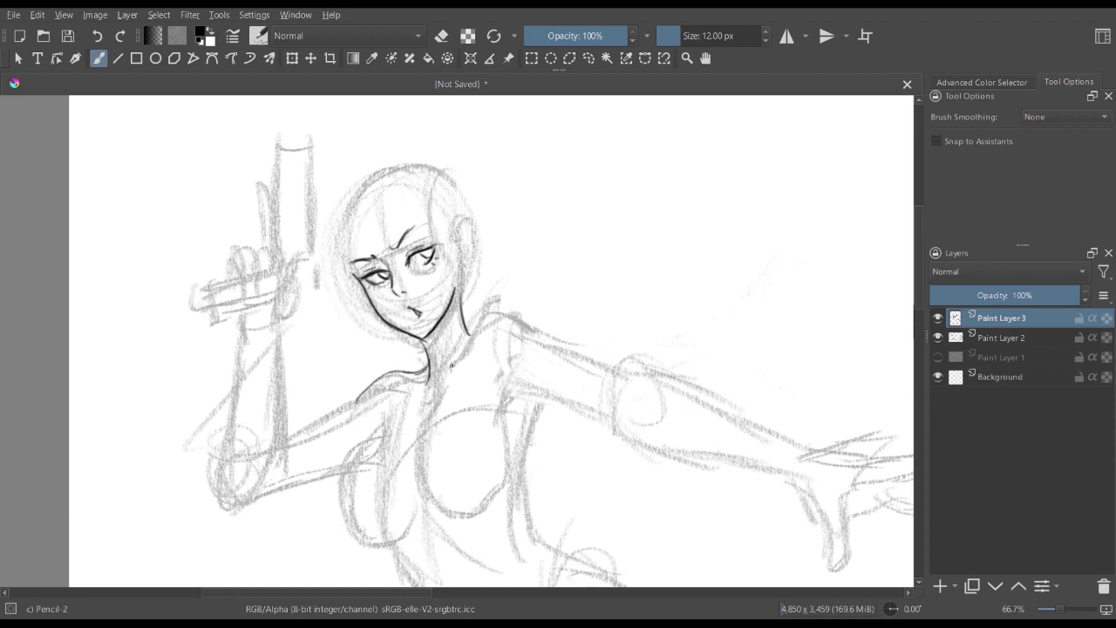
pyautogui.moveTo(450, 366)
pyautogui.mouseDown()
pyautogui.moveTo(483, 330)
pyautogui.moveTo(504, 323)
pyautogui.moveTo(542, 335)
pyautogui.mouseUp()
pyautogui.moveTo(394, 241); pyautogui.dragTo(414, 226)
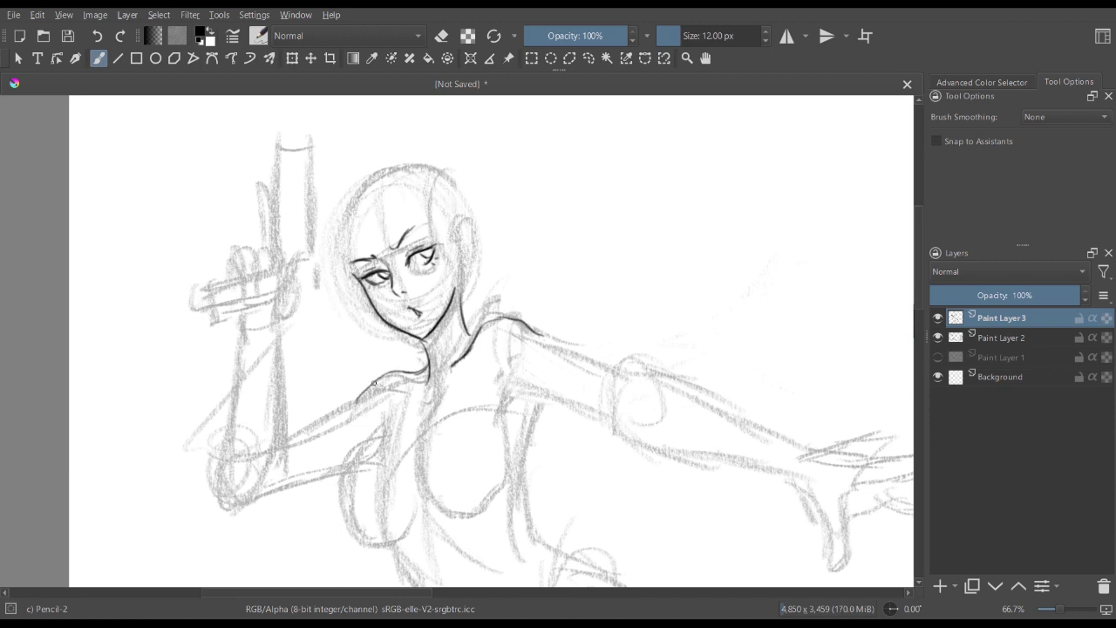
pyautogui.moveTo(361, 398); pyautogui.dragTo(289, 436)
# - Reduce the opacity of the sketch layer, Paint Layer 2, to 21%
pyautogui.click(1001, 338)
pyautogui.click(973, 296)
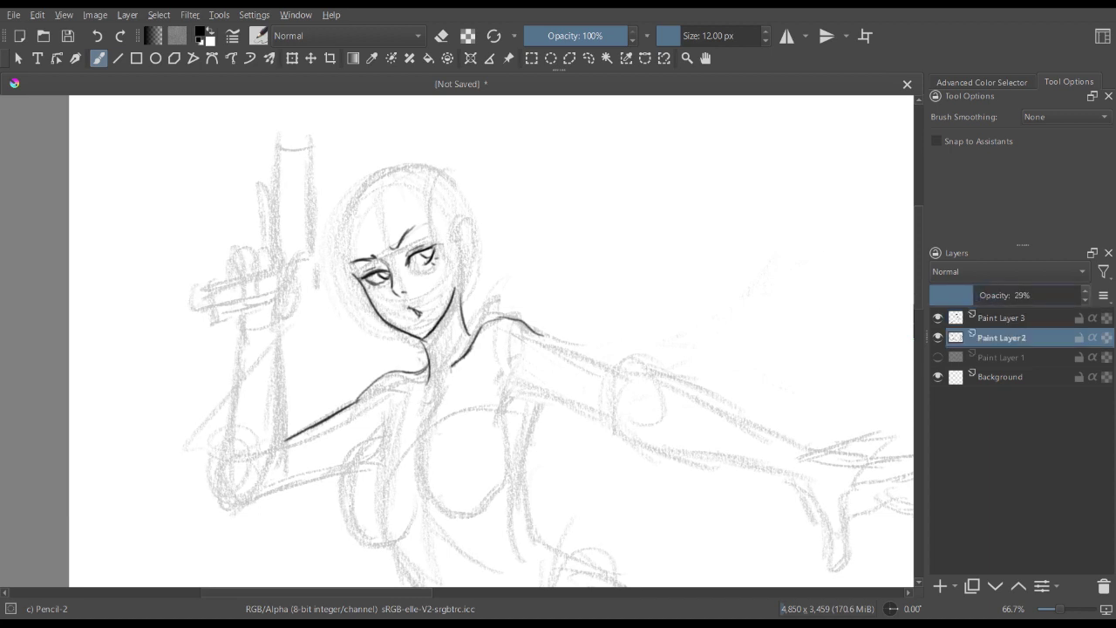
pyautogui.click(959, 295)
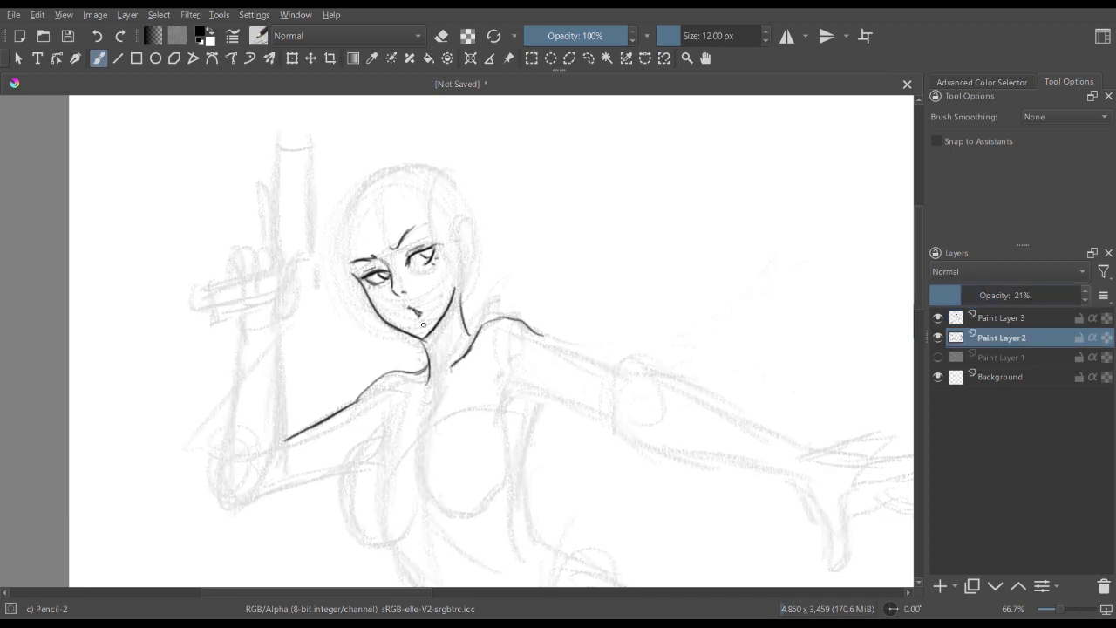
# - Mirror the view, make Paint Layer 3 active and darken the upper lash line of the near eye
pyautogui.press('m')
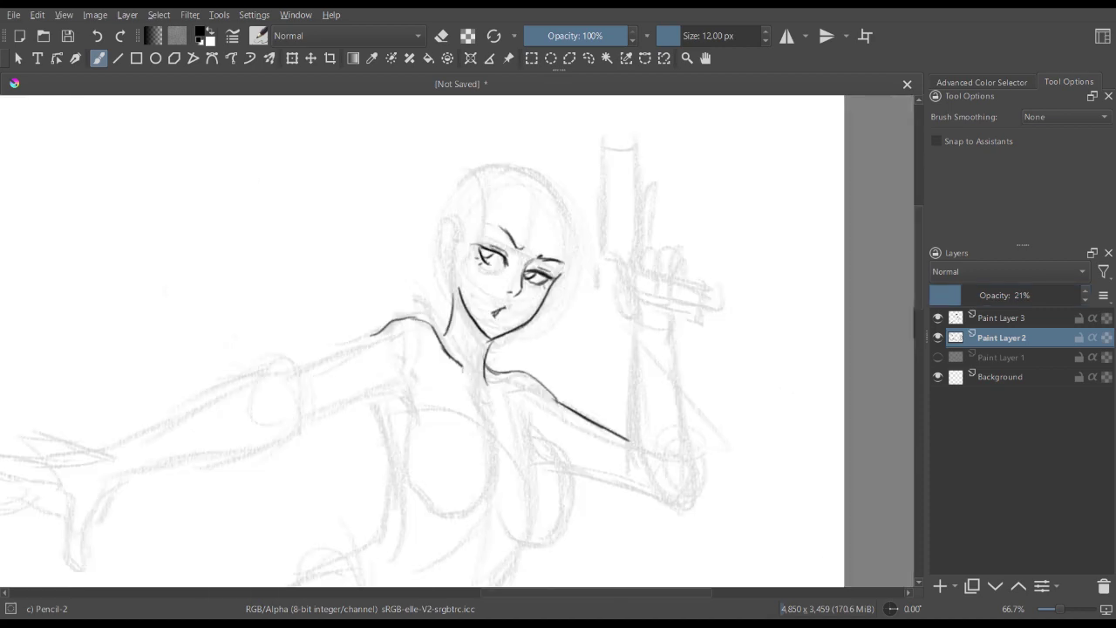
pyautogui.hotkey('ctrl', '-')
pyautogui.hotkey('ctrl', '-')
pyautogui.hotkey('ctrl', '+')
pyautogui.hotkey('ctrl', '+')
pyautogui.hotkey('ctrl', '+')
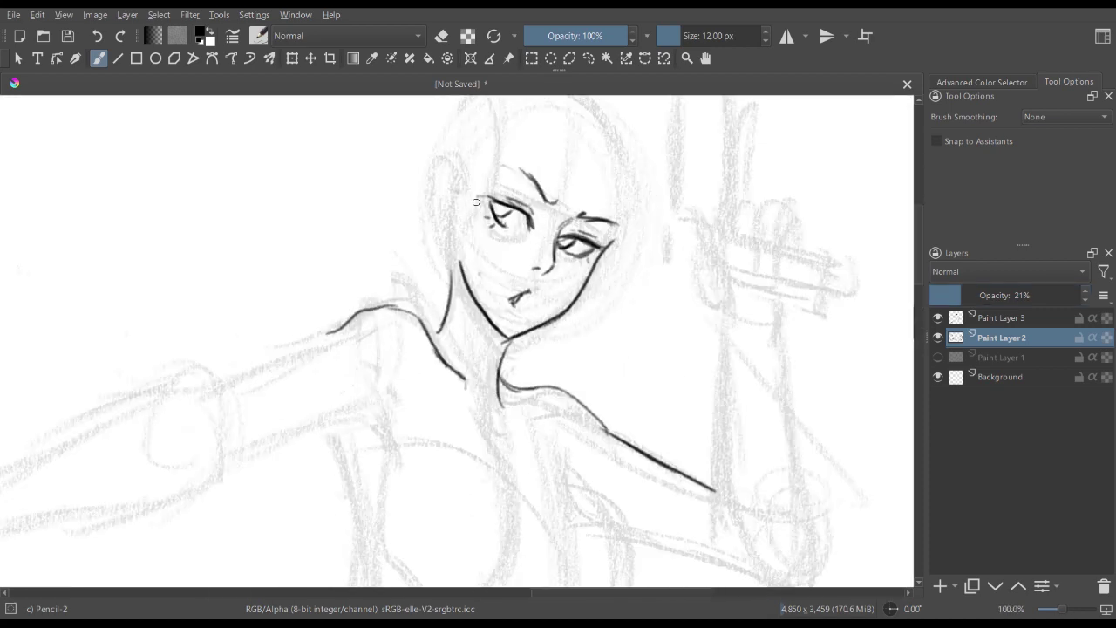
pyautogui.press('e')
pyautogui.press('e')
pyautogui.moveTo(488, 200); pyautogui.dragTo(518, 210)
pyautogui.press('pageup')
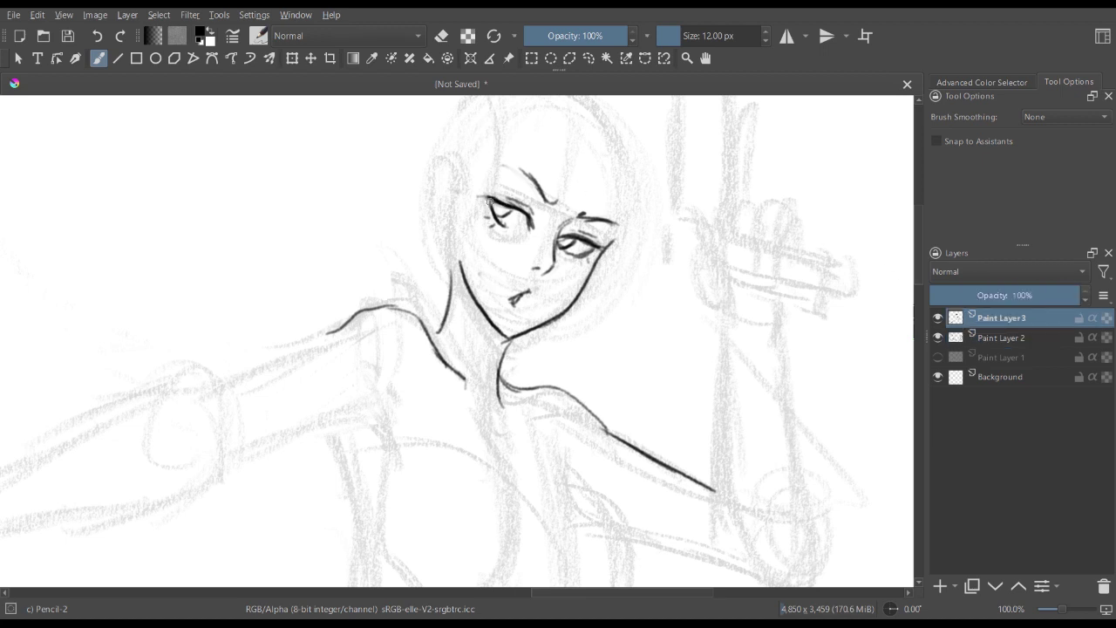
pyautogui.moveTo(490, 200)
pyautogui.mouseDown()
pyautogui.moveTo(531, 218)
pyautogui.moveTo(494, 214)
pyautogui.moveTo(512, 220)
pyautogui.mouseUp()
# - Erase the small mouth between the nose and chin
pyautogui.press('-')
pyautogui.press('-')
pyautogui.press('-')
pyautogui.press('+')
pyautogui.press('+')
pyautogui.press('+')
pyautogui.scroll(2, 518, 292)
pyautogui.press('e')
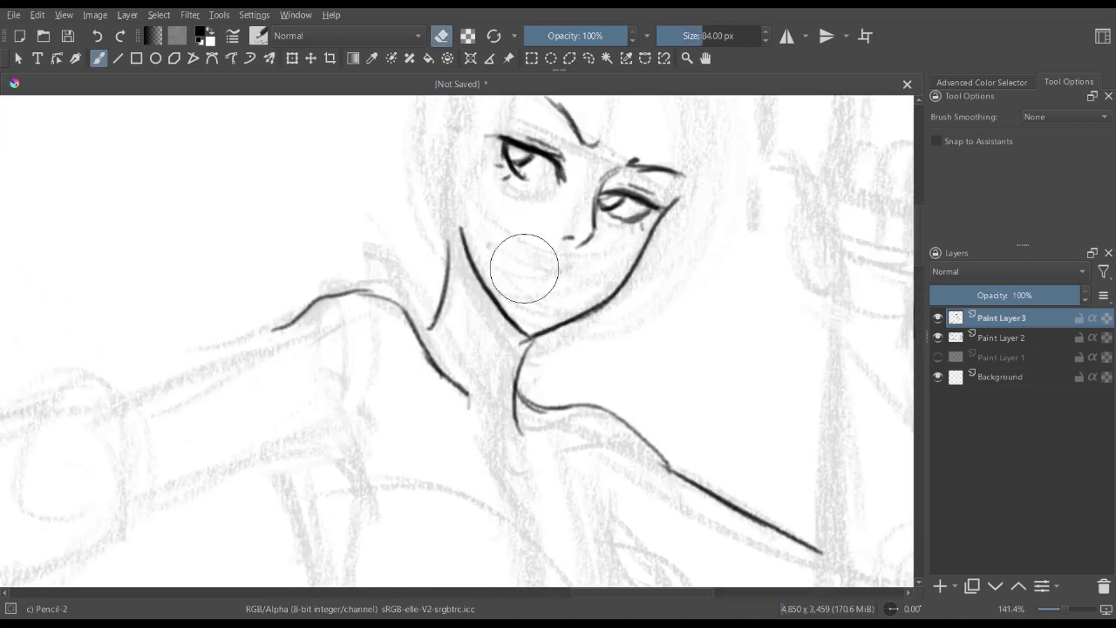
pyautogui.press('e')
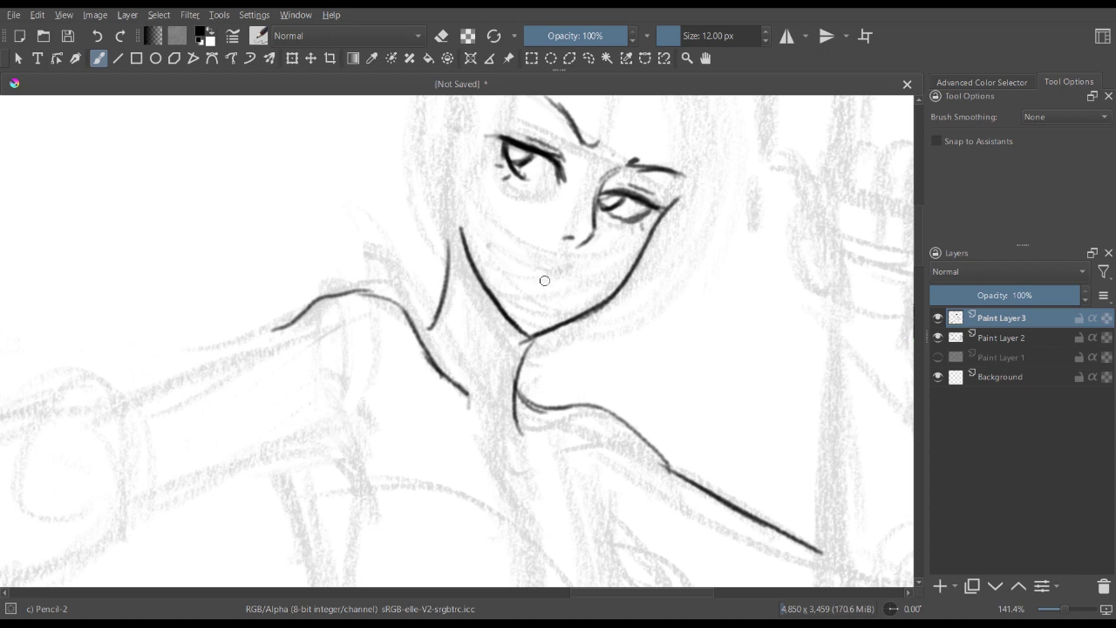
# - Try a wide open mouth shape, check it in the unmirrored view and erase it
pyautogui.moveTo(562, 269)
pyautogui.mouseDown()
pyautogui.moveTo(514, 275)
pyautogui.moveTo(521, 288)
pyautogui.moveTo(574, 278)
pyautogui.mouseUp()
pyautogui.moveTo(571, 280); pyautogui.dragTo(542, 291)
pyautogui.press('m')
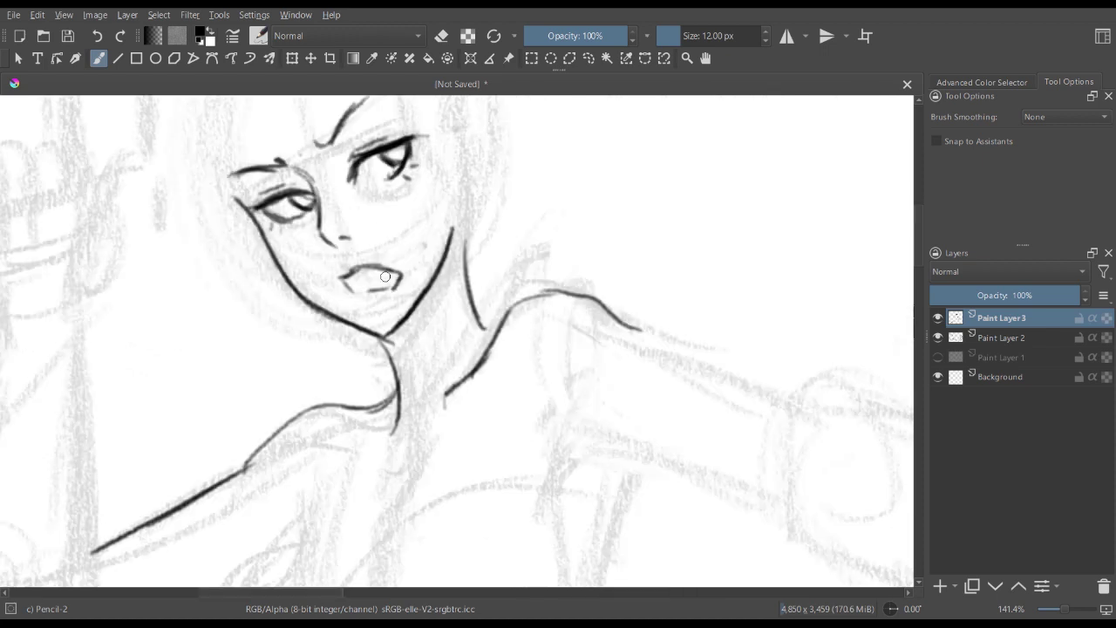
pyautogui.press('e')
pyautogui.moveTo(385, 277)
pyautogui.mouseDown()
pyautogui.moveTo(369, 267)
pyautogui.moveTo(368, 277)
pyautogui.mouseUp()
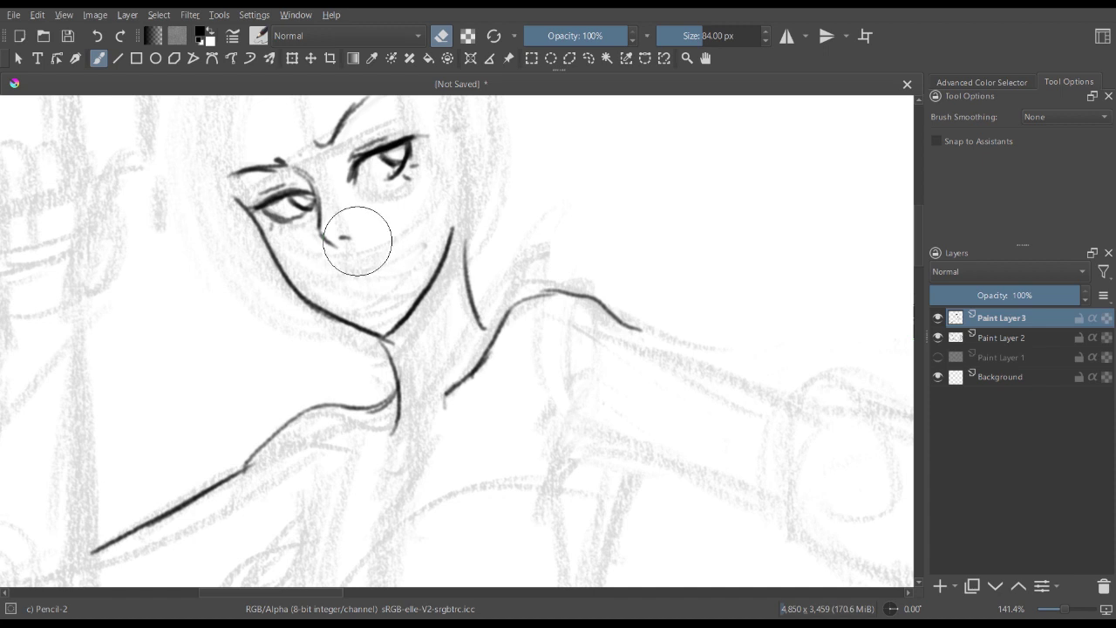
# - Draw a smaller open mouth with a lower-lip mark and extend the neck line down to the shoulder
pyautogui.press('e')
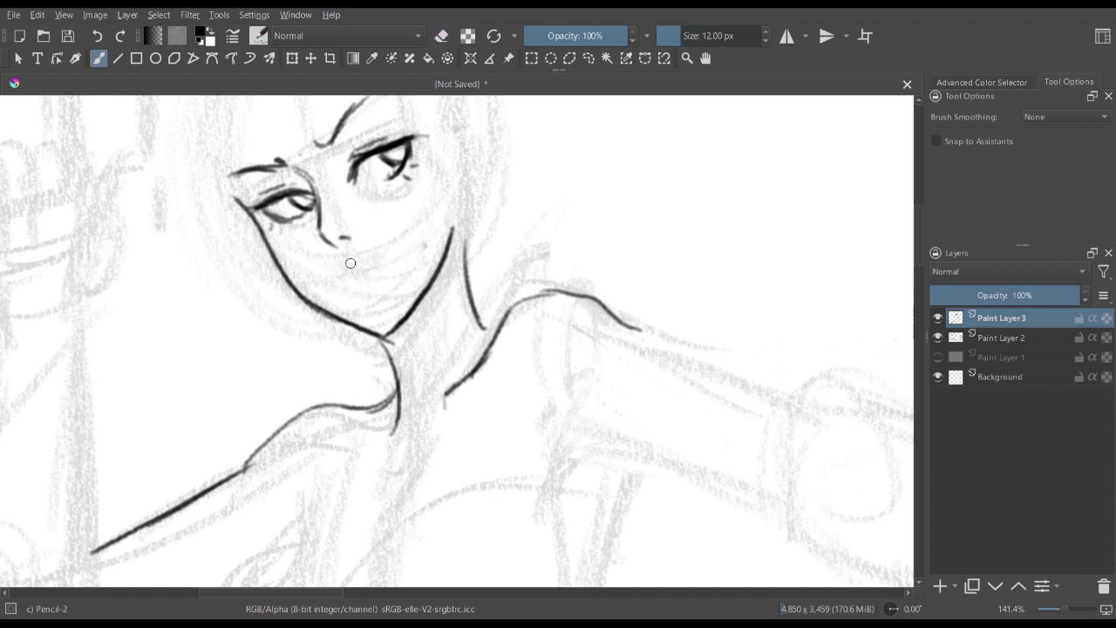
pyautogui.moveTo(348, 266)
pyautogui.mouseDown()
pyautogui.moveTo(401, 263)
pyautogui.moveTo(350, 269)
pyautogui.moveTo(353, 283)
pyautogui.moveTo(392, 267)
pyautogui.moveTo(376, 293)
pyautogui.mouseUp()
pyautogui.hotkey('ctrl', '-')
pyautogui.hotkey('ctrl', '-')
pyautogui.press('+')
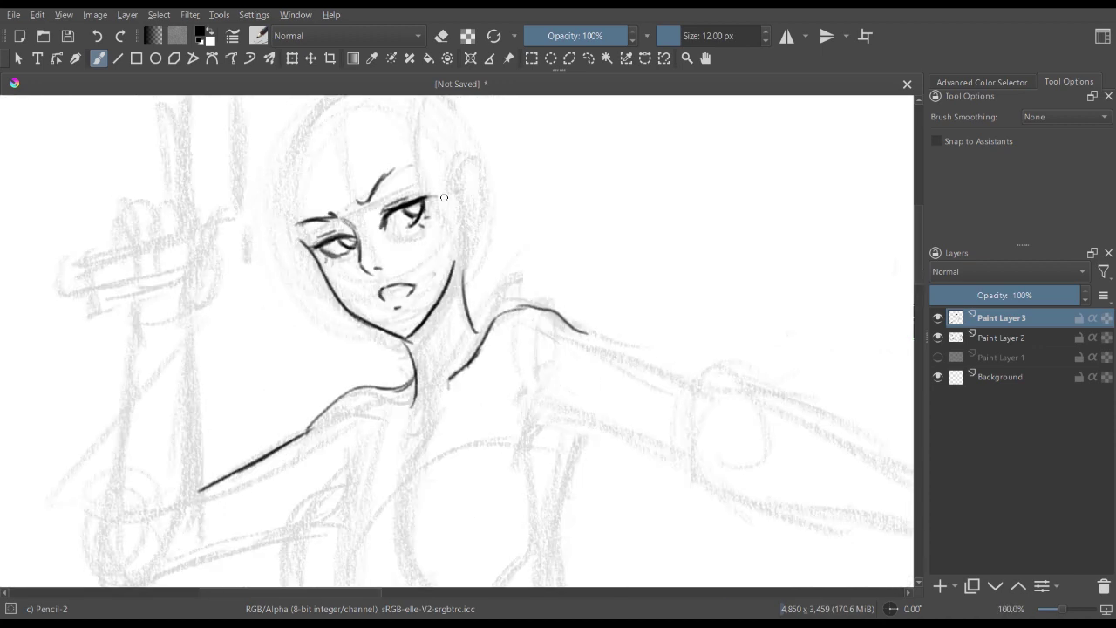
pyautogui.moveTo(471, 317); pyautogui.dragTo(483, 330)
pyautogui.press('-')
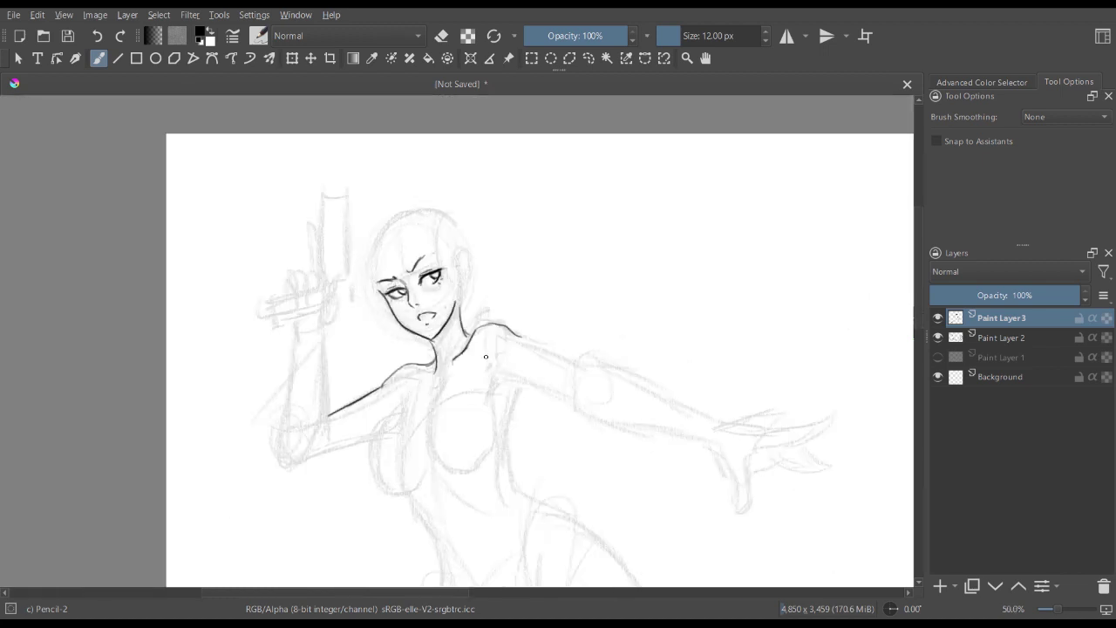
# - Draw the gun arm's underside, elbow and both forearm contours up to the wrist
pyautogui.press('+')
pyautogui.moveTo(484, 348); pyautogui.dragTo(511, 287)
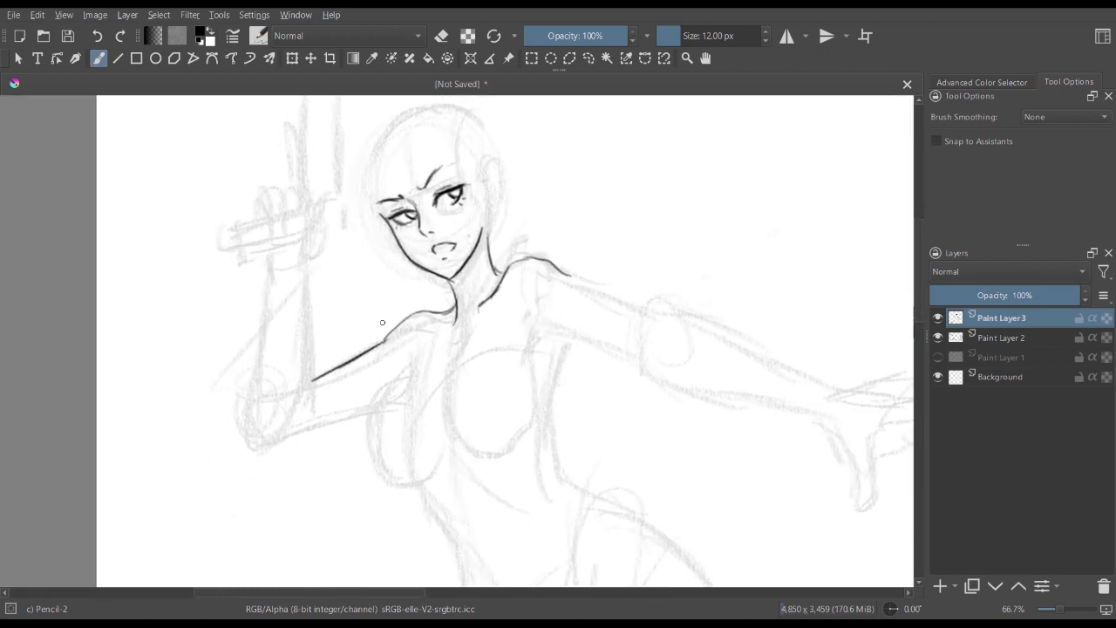
pyautogui.moveTo(372, 402); pyautogui.dragTo(269, 447)
pyautogui.moveTo(270, 276); pyautogui.dragTo(258, 436)
pyautogui.moveTo(307, 272); pyautogui.dragTo(300, 408)
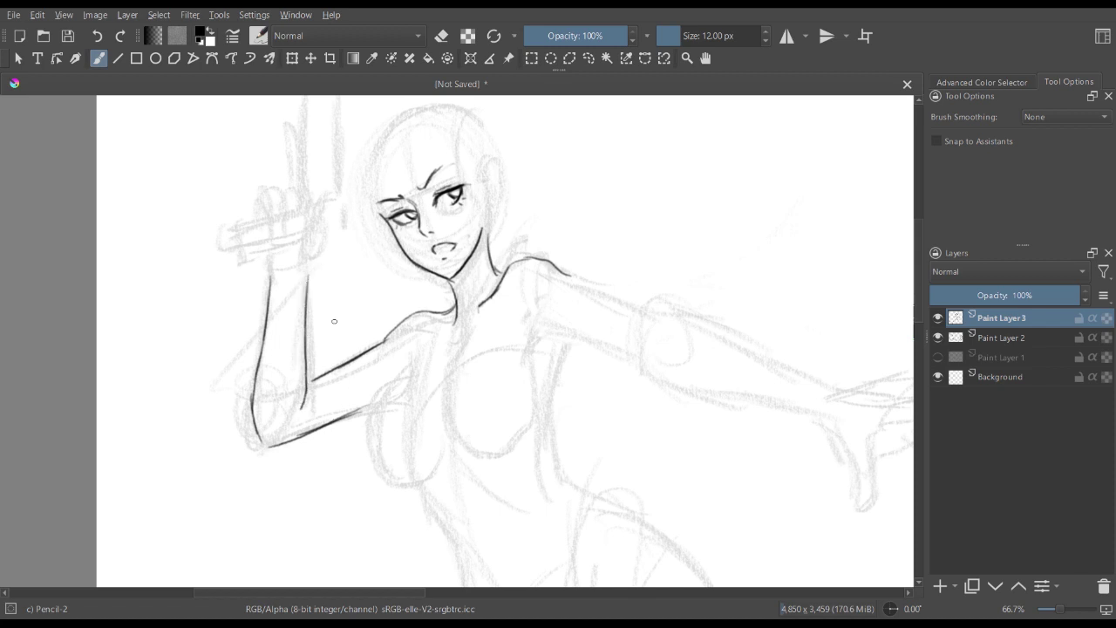
pyautogui.moveTo(307, 302)
pyautogui.mouseDown()
pyautogui.moveTo(311, 267)
pyautogui.moveTo(307, 286)
pyautogui.mouseUp()
pyautogui.press('-')
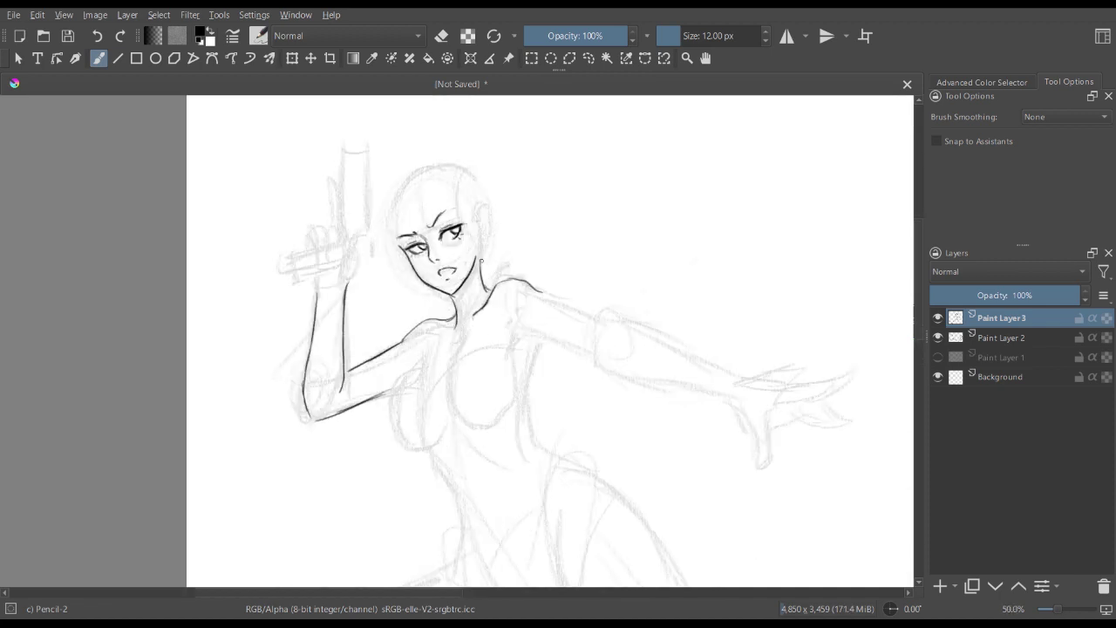
# - Draw the armpit lines and both rounded breast contours on the running figure, and check them in mirrored view
pyautogui.press('+')
pyautogui.moveTo(481, 260); pyautogui.dragTo(489, 214)
pyautogui.moveTo(415, 311)
pyautogui.mouseDown()
pyautogui.moveTo(414, 330)
pyautogui.moveTo(381, 356)
pyautogui.moveTo(380, 407)
pyautogui.mouseUp()
pyautogui.moveTo(376, 365)
pyautogui.mouseDown()
pyautogui.moveTo(383, 419)
pyautogui.moveTo(437, 425)
pyautogui.moveTo(424, 432)
pyautogui.moveTo(450, 398)
pyautogui.mouseUp()
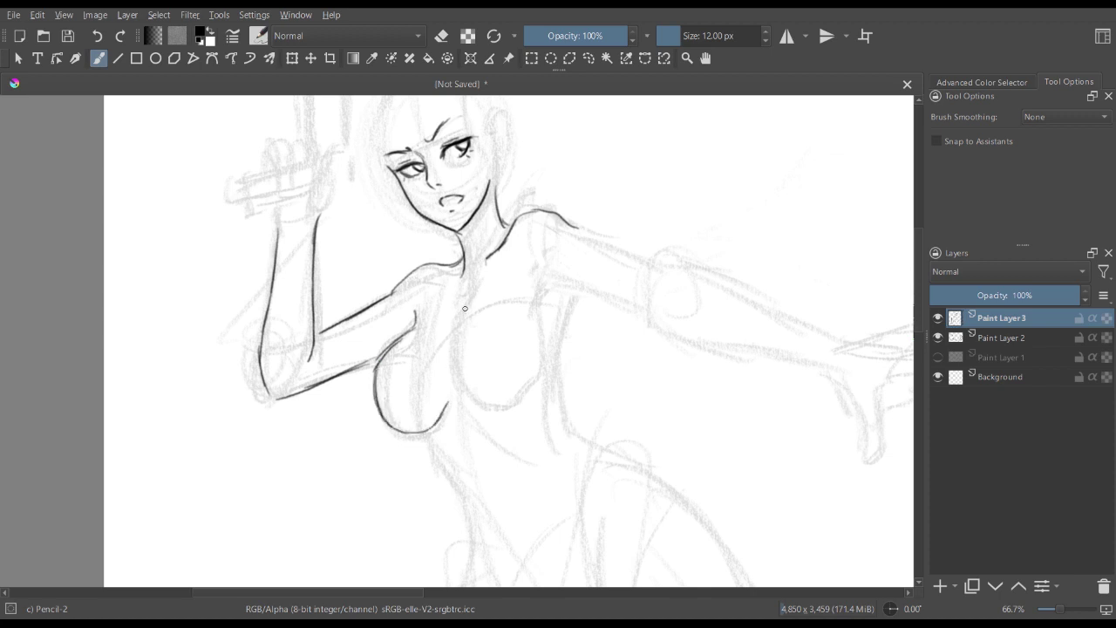
pyautogui.moveTo(463, 303)
pyautogui.mouseDown()
pyautogui.moveTo(456, 367)
pyautogui.moveTo(456, 350)
pyautogui.moveTo(486, 398)
pyautogui.moveTo(523, 394)
pyautogui.moveTo(545, 347)
pyautogui.mouseUp()
pyautogui.moveTo(534, 273); pyautogui.dragTo(560, 277)
pyautogui.press('m')
pyautogui.press('-')
pyautogui.press('-')
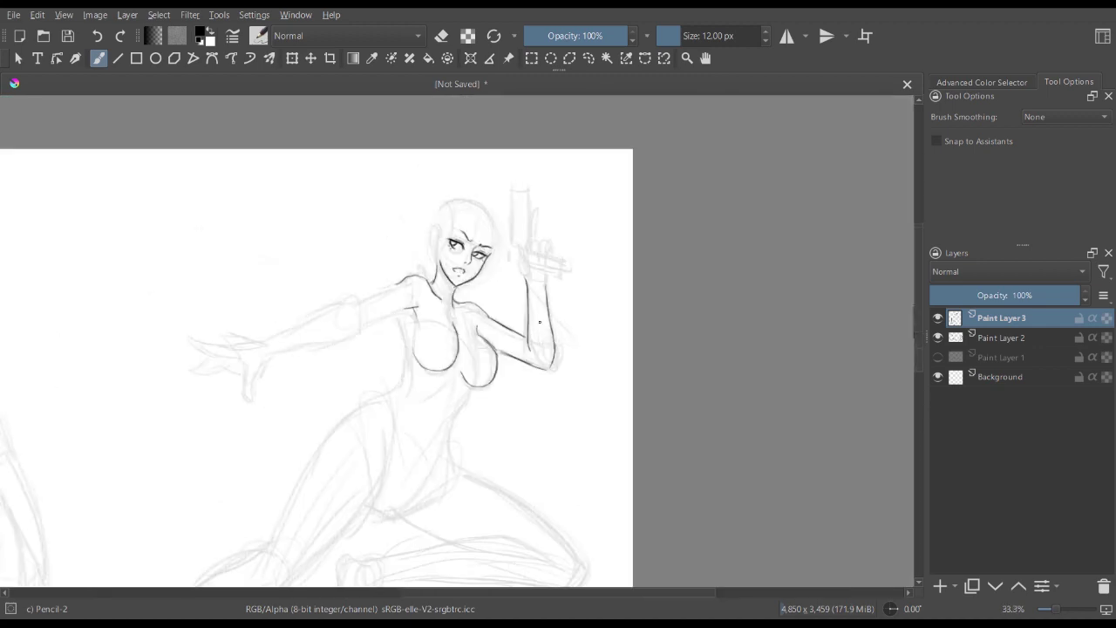
# - Shade the inside of the running figure's open mouth and check the face from different distances
pyautogui.press('+')
pyautogui.press('+')
pyautogui.press('-')
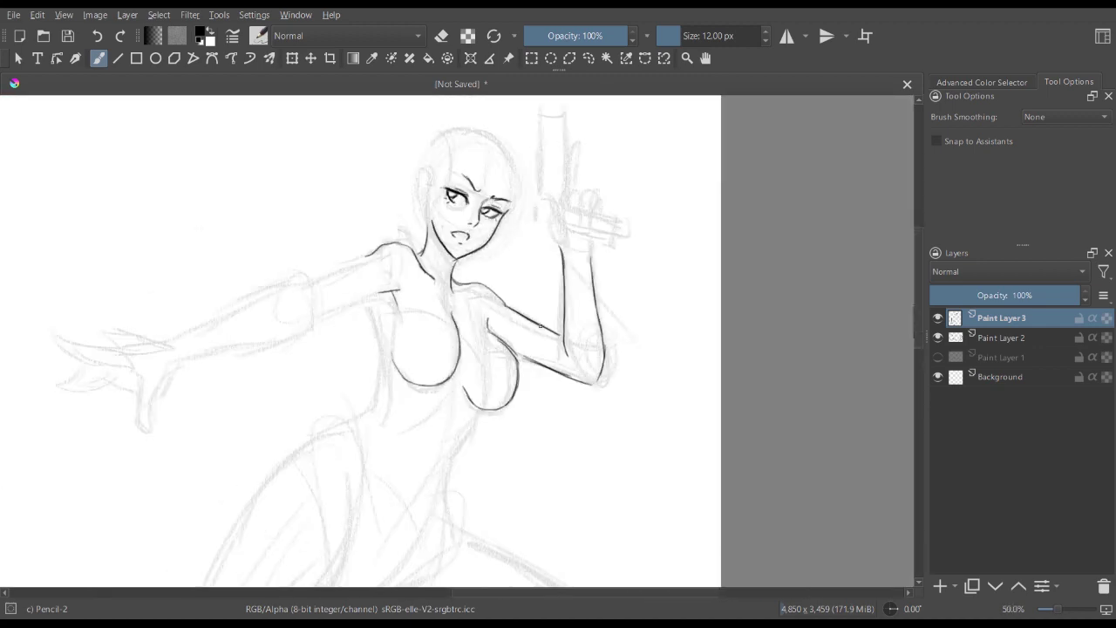
pyautogui.press('+')
pyautogui.press('-')
pyautogui.press('-')
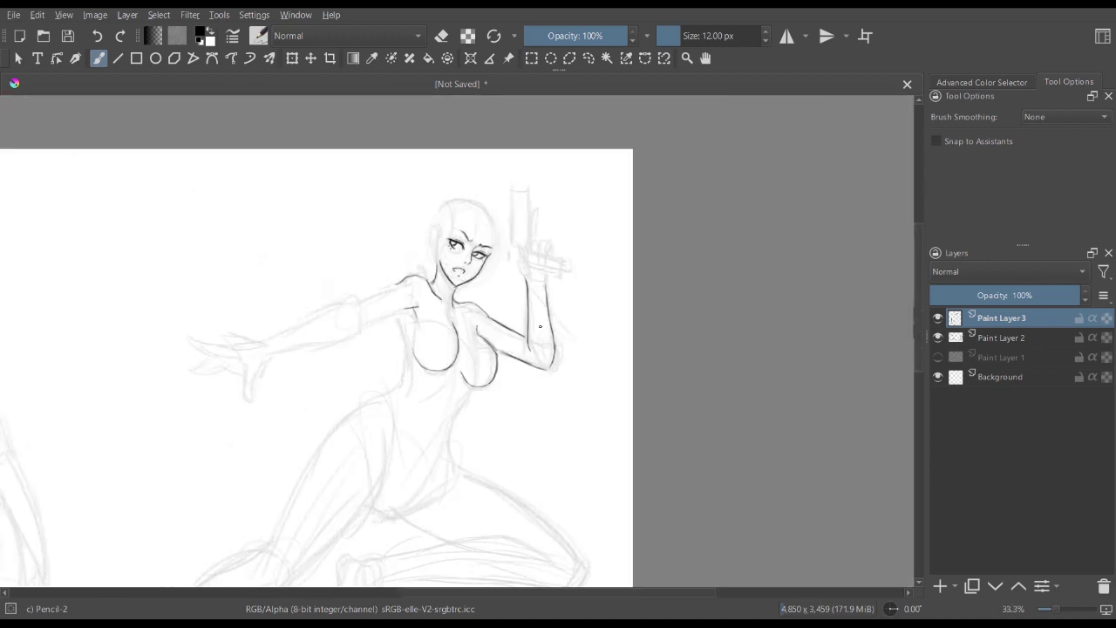
pyautogui.press('+')
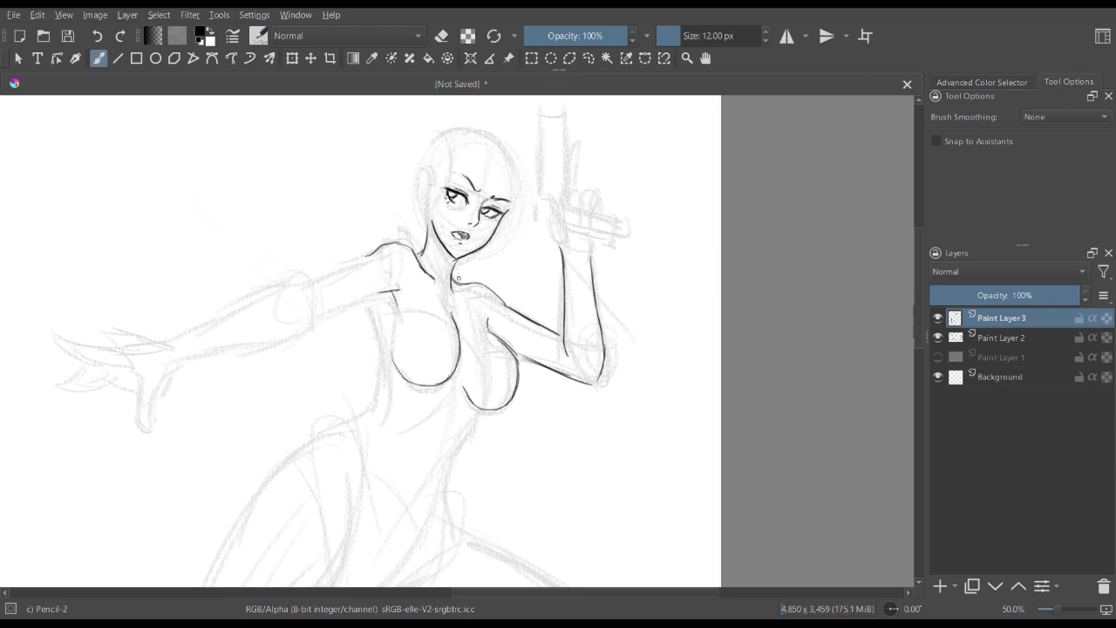
pyautogui.press('-')
pyautogui.press('+')
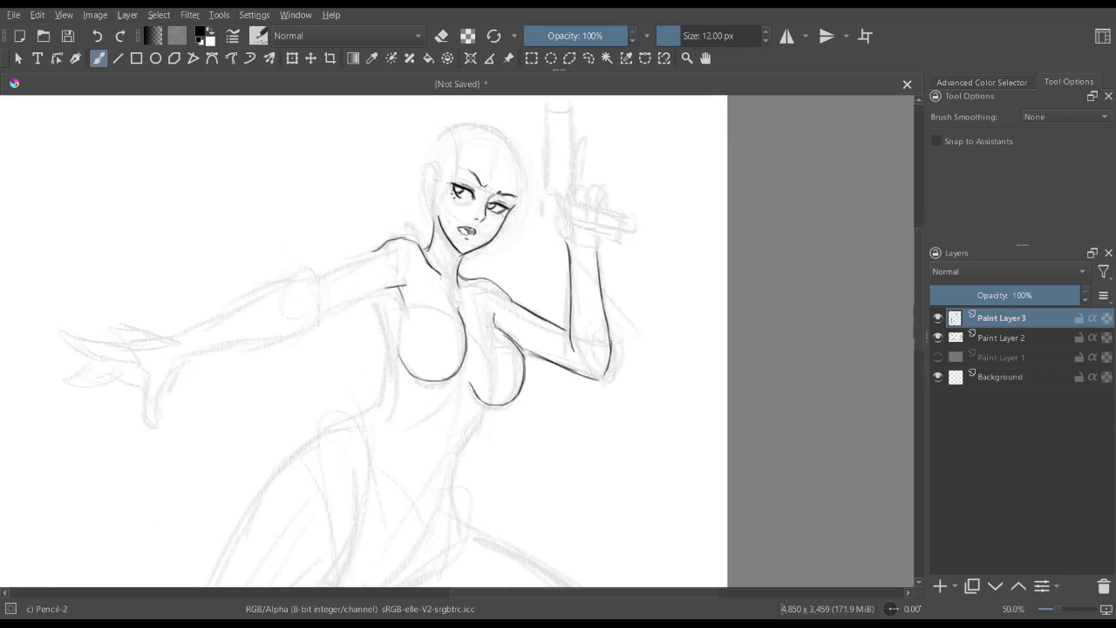
# - Draw the torso's side contour from the outstretched arm's armpit down to the waist, replacing the first attempt
pyautogui.moveTo(388, 291)
pyautogui.mouseDown()
pyautogui.moveTo(402, 346)
pyautogui.moveTo(396, 334)
pyautogui.moveTo(390, 388)
pyautogui.mouseUp()
pyautogui.hotkey('ctrl', 'z')
pyautogui.hotkey('ctrl', 'z')
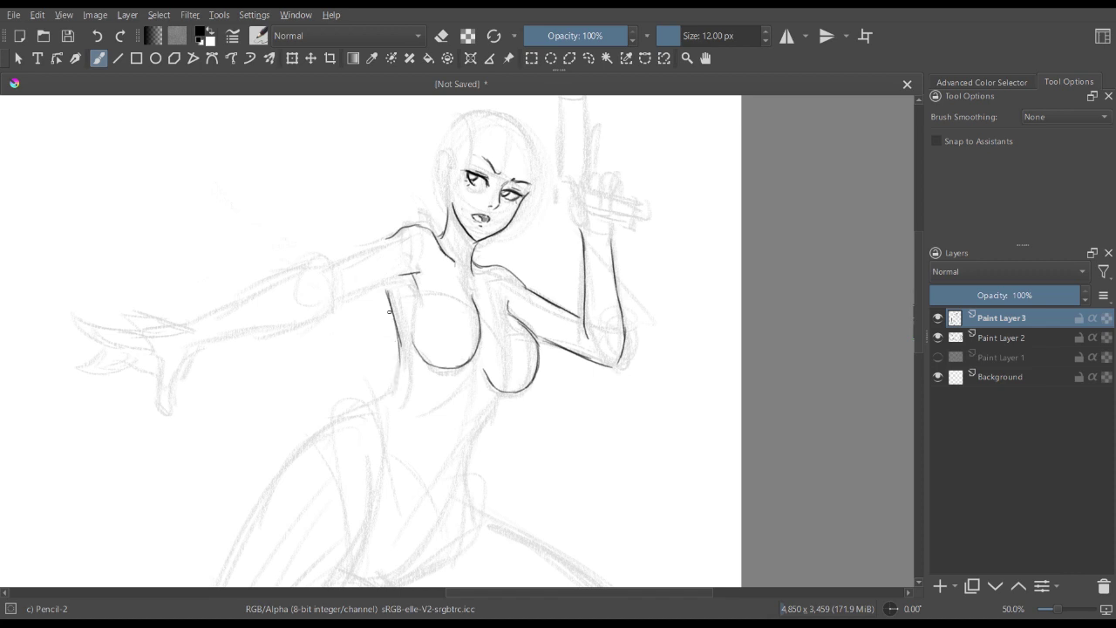
pyautogui.moveTo(401, 340); pyautogui.dragTo(390, 390)
# - Draw the upper and lower contours of the outstretched upper arm from the shoulder to the elbow
pyautogui.moveTo(340, 251)
pyautogui.mouseDown()
pyautogui.moveTo(399, 232)
pyautogui.moveTo(323, 265)
pyautogui.mouseUp()
pyautogui.hotkey('ctrl', 'z')
pyautogui.moveTo(420, 273); pyautogui.dragTo(336, 295)
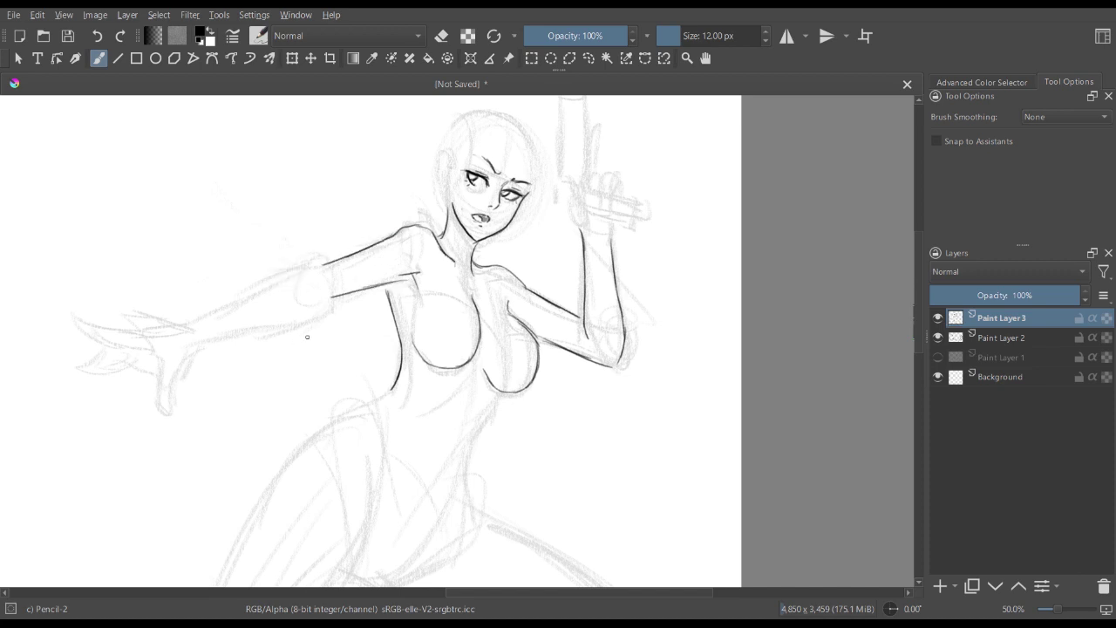
# - Mirror the view and draw both forearm contours of the outstretched arm from the elbow to the wrist
pyautogui.press('-')
pyautogui.press('m')
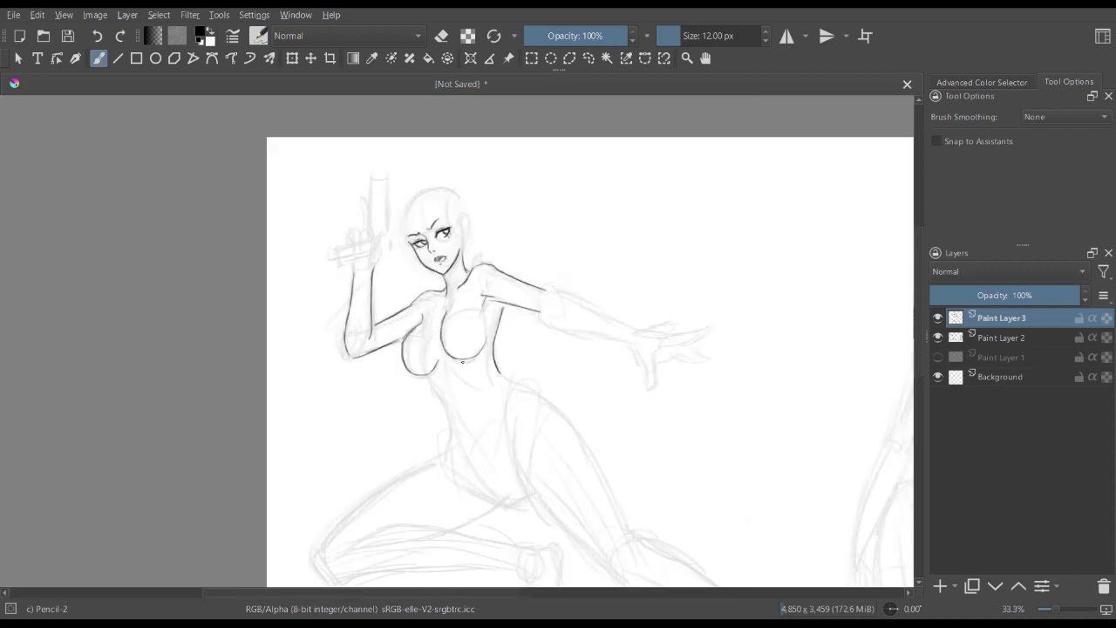
pyautogui.press('+')
pyautogui.moveTo(579, 282)
pyautogui.mouseDown()
pyautogui.moveTo(526, 289)
pyautogui.moveTo(402, 266)
pyautogui.moveTo(429, 304)
pyautogui.moveTo(504, 317)
pyautogui.mouseUp()
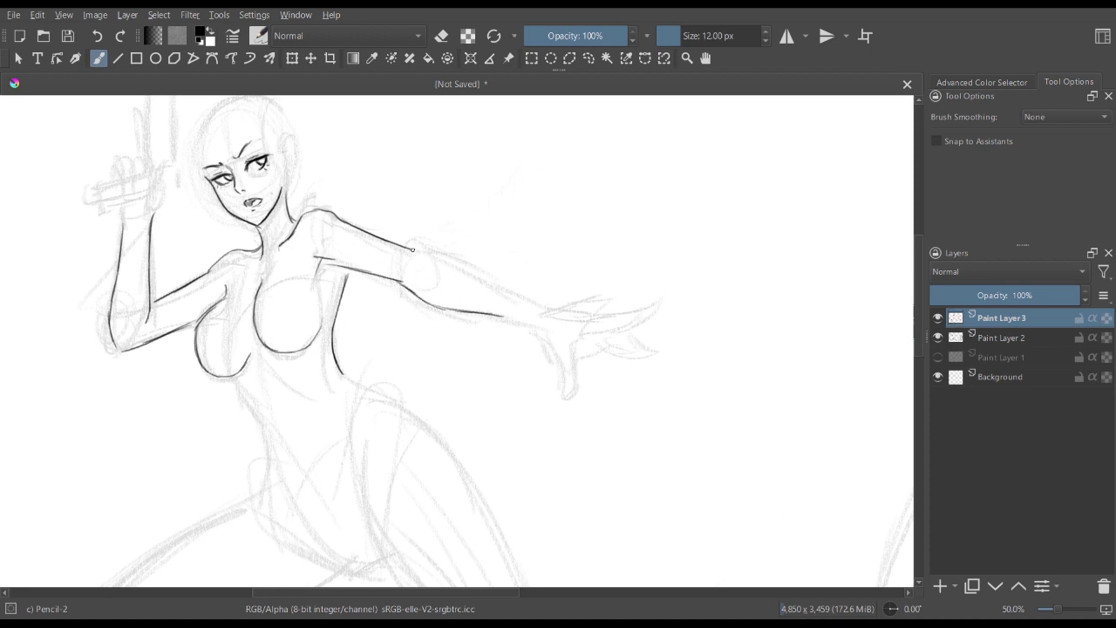
pyautogui.moveTo(413, 250)
pyautogui.mouseDown()
pyautogui.moveTo(528, 299)
pyautogui.moveTo(527, 326)
pyautogui.mouseUp()
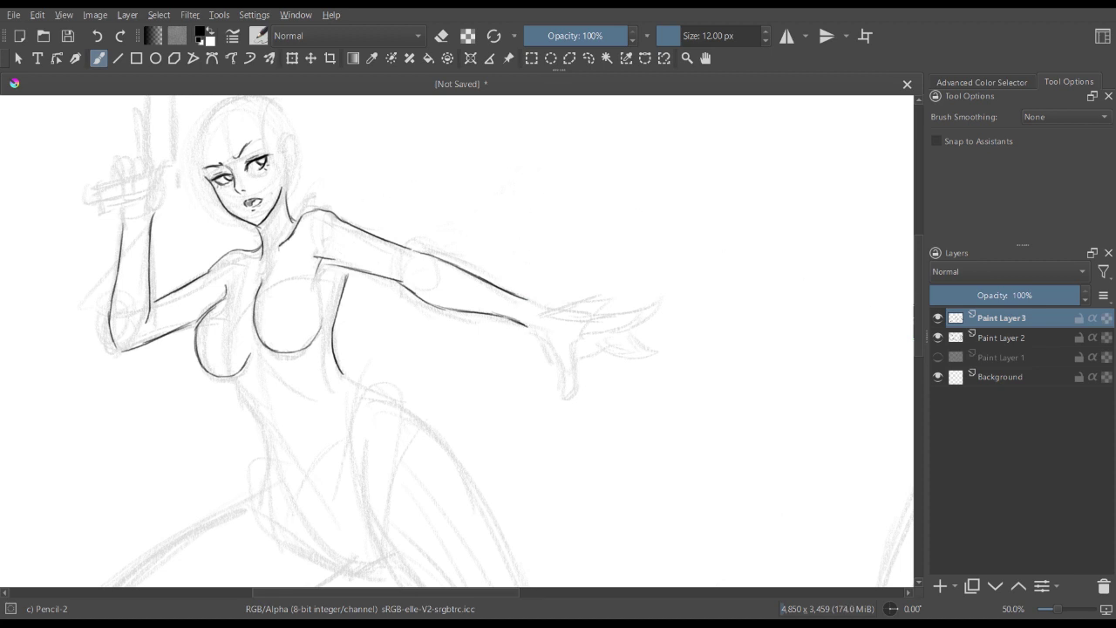
# - Select the sketched outstretched hand on Paint Layer 2 and scale it down slightly at the wrist
pyautogui.press('pagedown')
pyautogui.press('l')
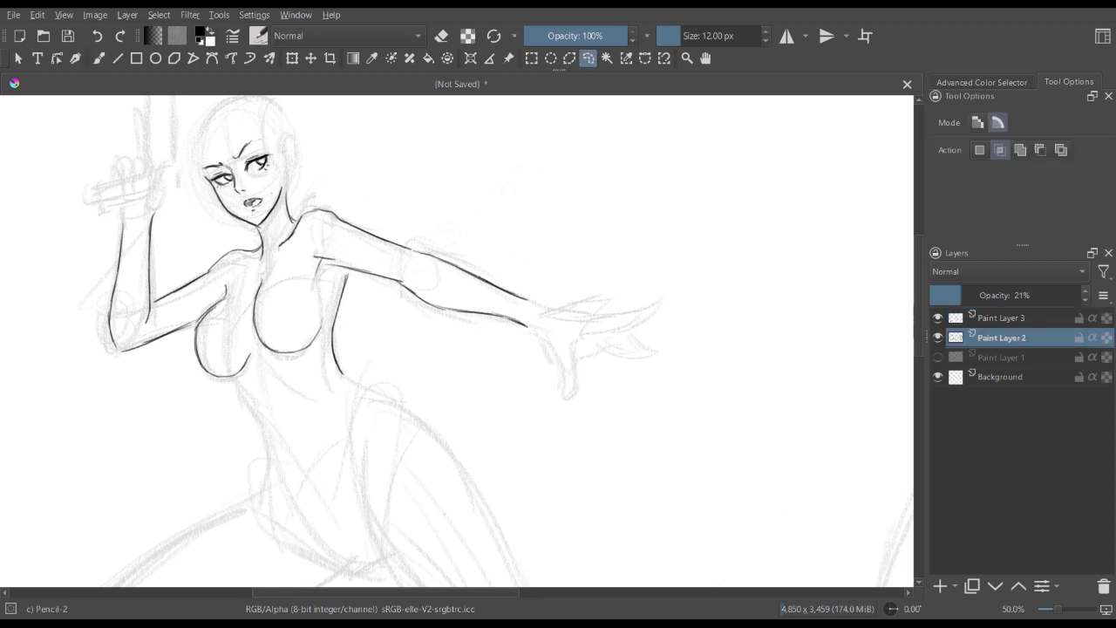
pyautogui.moveTo(704, 297)
pyautogui.mouseDown()
pyautogui.moveTo(550, 305)
pyautogui.moveTo(687, 319)
pyautogui.moveTo(617, 282)
pyautogui.moveTo(704, 296)
pyautogui.moveTo(696, 280)
pyautogui.moveTo(683, 286)
pyautogui.mouseUp()
pyautogui.hotkey('ctrl', 't')
pyautogui.moveTo(630, 333); pyautogui.dragTo(620, 328)
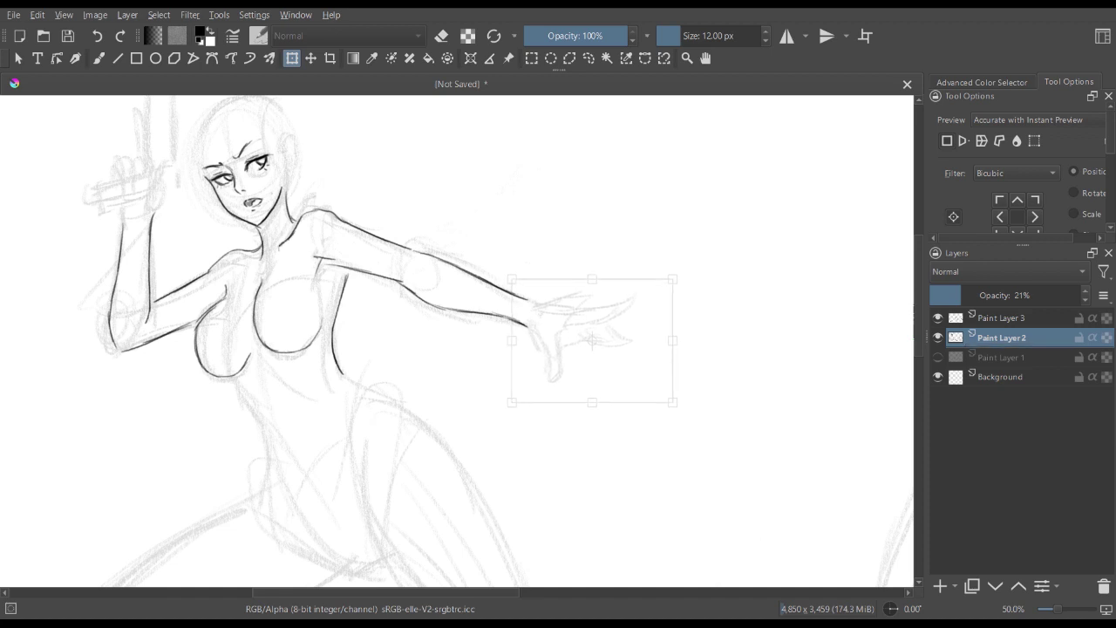
pyautogui.press('Return')
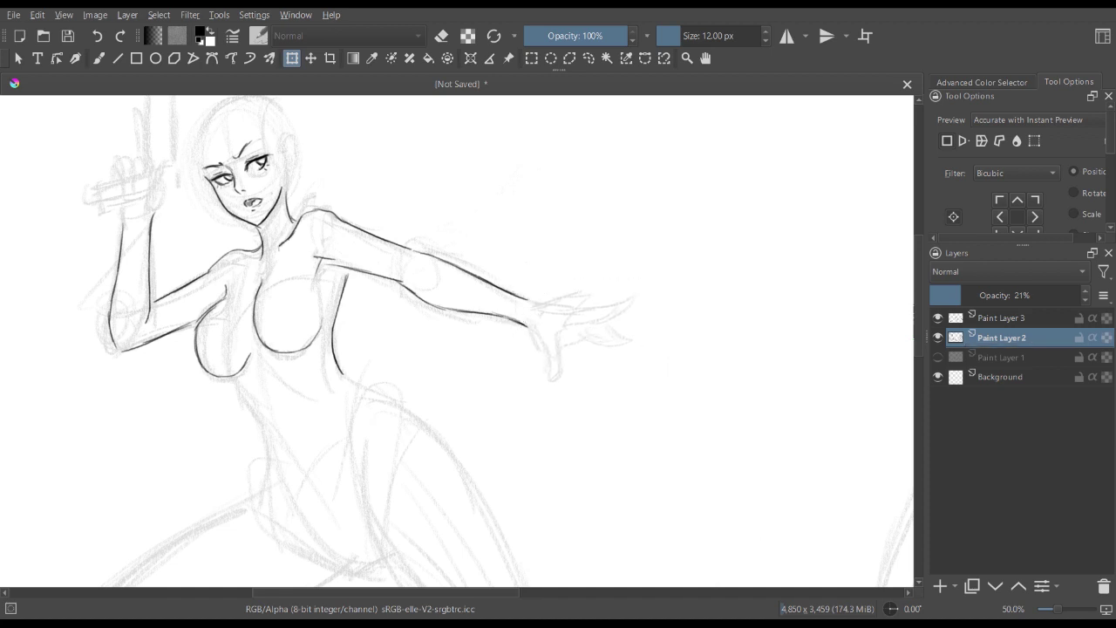
# - Return to Paint Layer 3 with the brush and draw the outstretched hand's thumb and a long first finger
pyautogui.press('b')
pyautogui.press('pageup')
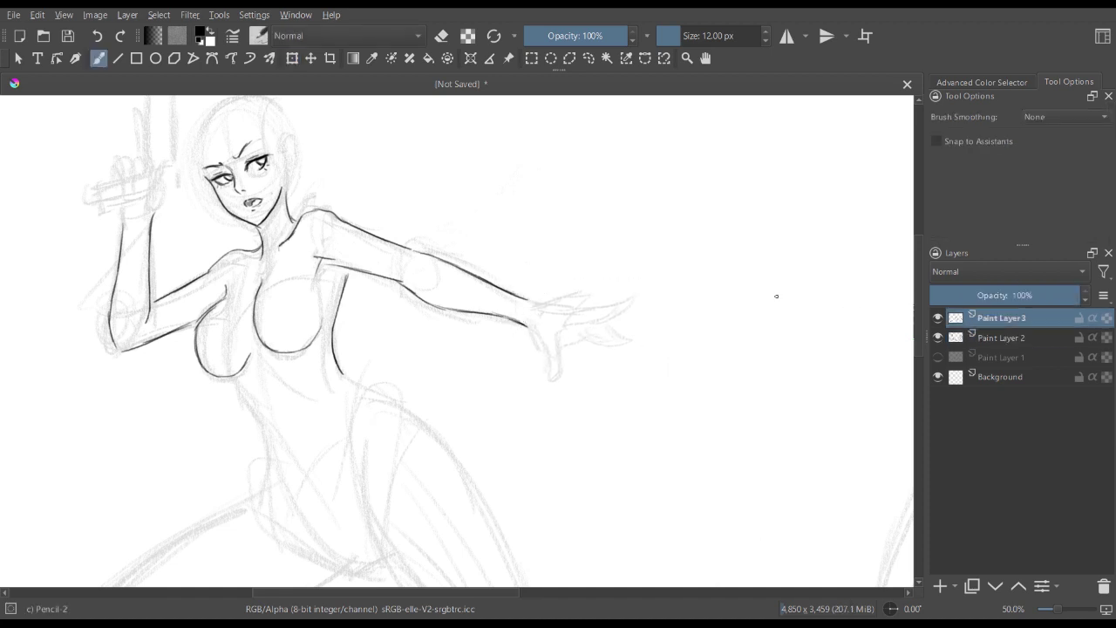
pyautogui.moveTo(526, 322)
pyautogui.mouseDown()
pyautogui.moveTo(541, 372)
pyautogui.moveTo(551, 329)
pyautogui.moveTo(525, 300)
pyautogui.moveTo(562, 313)
pyautogui.moveTo(627, 299)
pyautogui.moveTo(558, 331)
pyautogui.mouseUp()
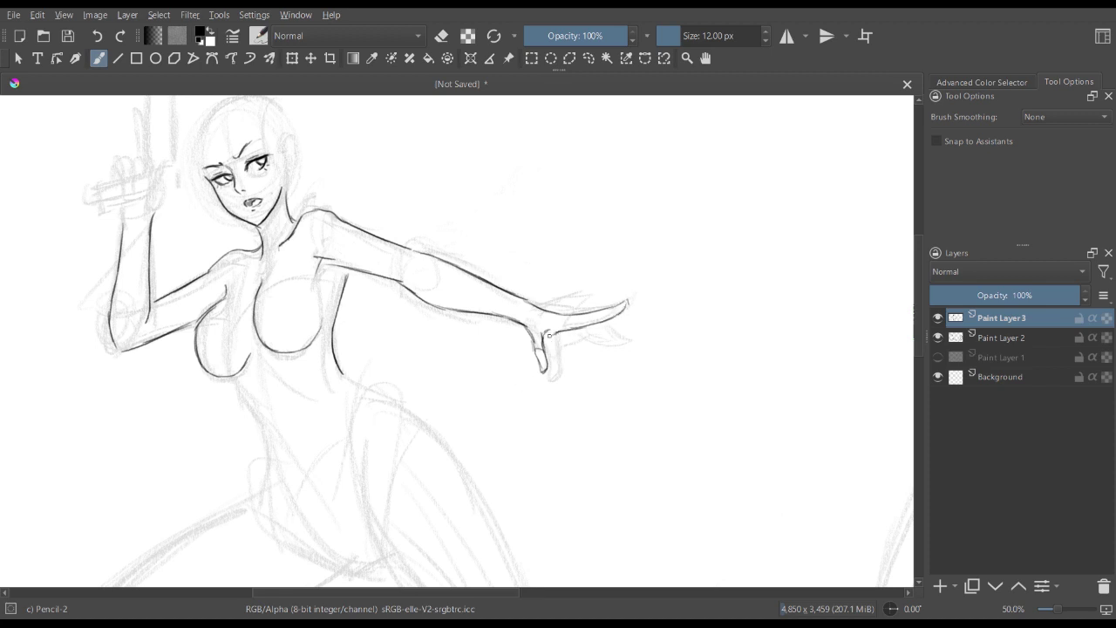
# - Erase the oversized hand lines, redraw the thumb and first finger shorter, and add the remaining spread fingers
pyautogui.press('e')
pyautogui.moveTo(643, 309)
pyautogui.mouseDown()
pyautogui.moveTo(586, 319)
pyautogui.moveTo(597, 330)
pyautogui.moveTo(573, 314)
pyautogui.moveTo(530, 354)
pyautogui.moveTo(526, 333)
pyautogui.moveTo(547, 346)
pyautogui.moveTo(541, 368)
pyautogui.moveTo(546, 343)
pyautogui.mouseUp()
pyautogui.press('e')
pyautogui.moveTo(543, 344)
pyautogui.mouseDown()
pyautogui.moveTo(572, 316)
pyautogui.moveTo(605, 302)
pyautogui.moveTo(547, 336)
pyautogui.moveTo(576, 326)
pyautogui.mouseUp()
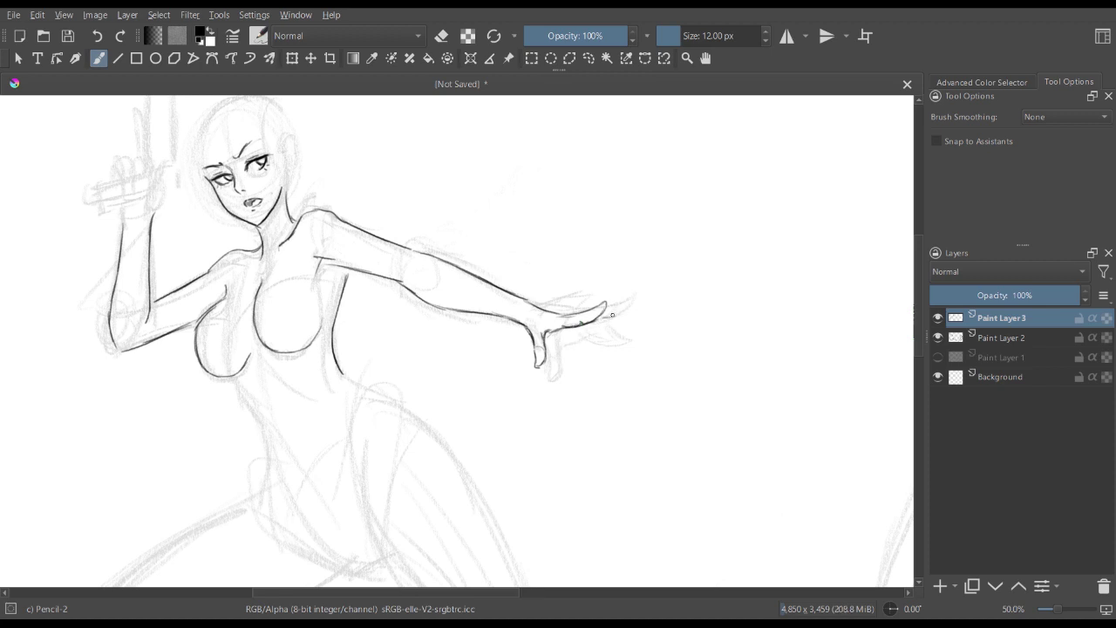
pyautogui.moveTo(623, 312)
pyautogui.mouseDown()
pyautogui.moveTo(577, 330)
pyautogui.moveTo(609, 332)
pyautogui.moveTo(600, 336)
pyautogui.moveTo(548, 346)
pyautogui.moveTo(593, 343)
pyautogui.moveTo(567, 345)
pyautogui.mouseUp()
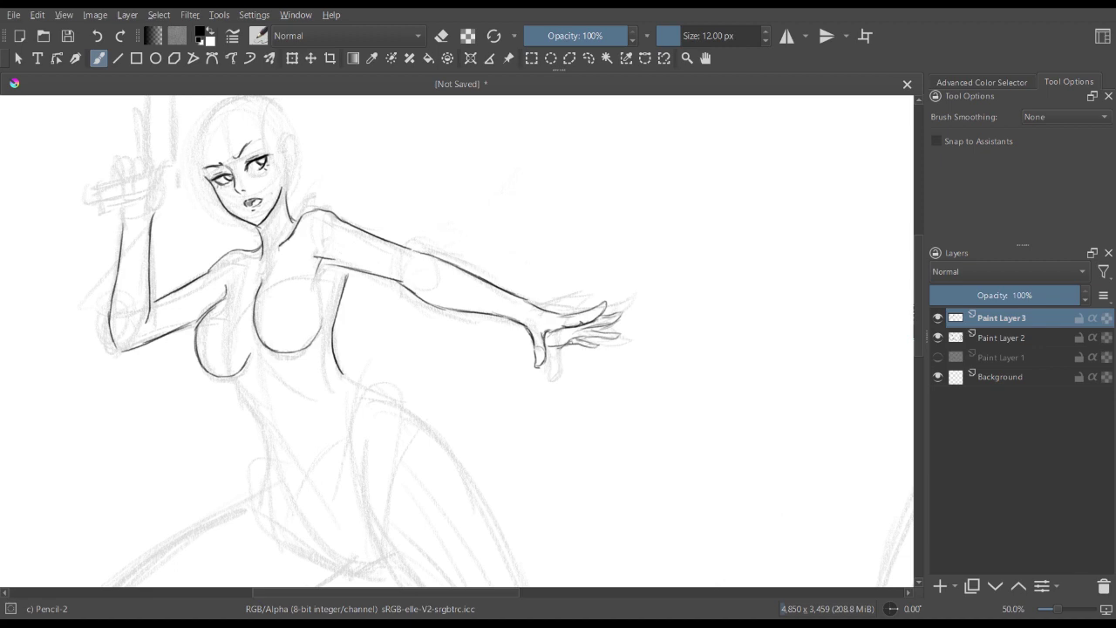
# - Draw a short start of the waist contour just below the breast on the gun-arm side
pyautogui.scroll(-2, 495, 385)
pyautogui.scroll(2, 499, 386)
pyautogui.moveTo(500, 381)
pyautogui.mouseDown()
pyautogui.moveTo(557, 355)
pyautogui.moveTo(623, 395)
pyautogui.mouseUp()
pyautogui.scroll(-1, 500, 359)
pyautogui.scroll(2, 501, 359)
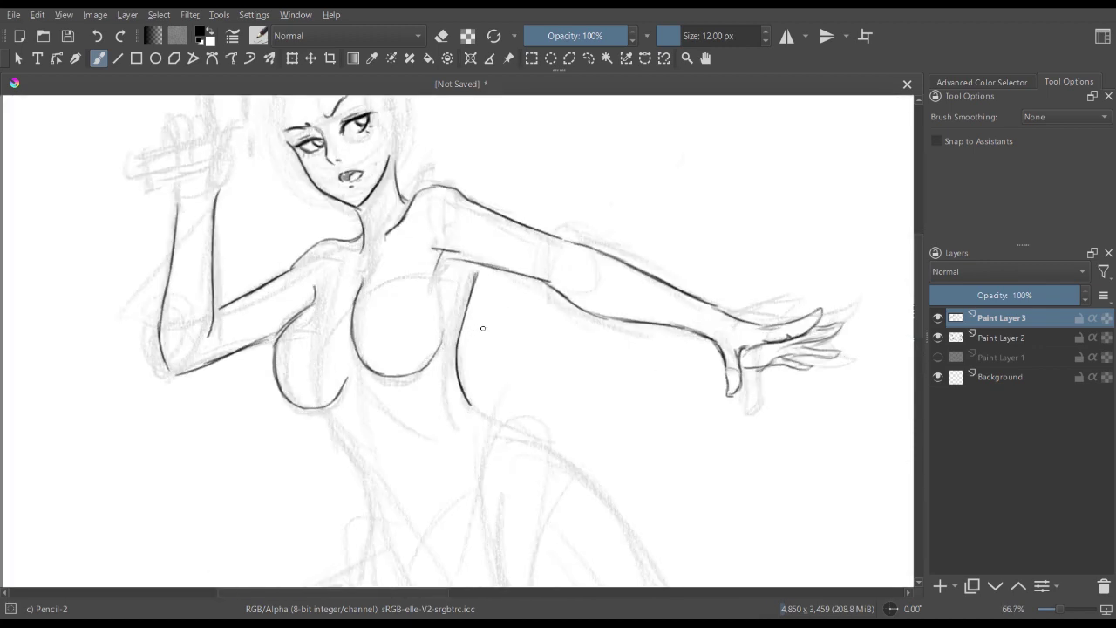
pyautogui.scroll(-1, 501, 359)
pyautogui.moveTo(461, 380); pyautogui.dragTo(441, 311)
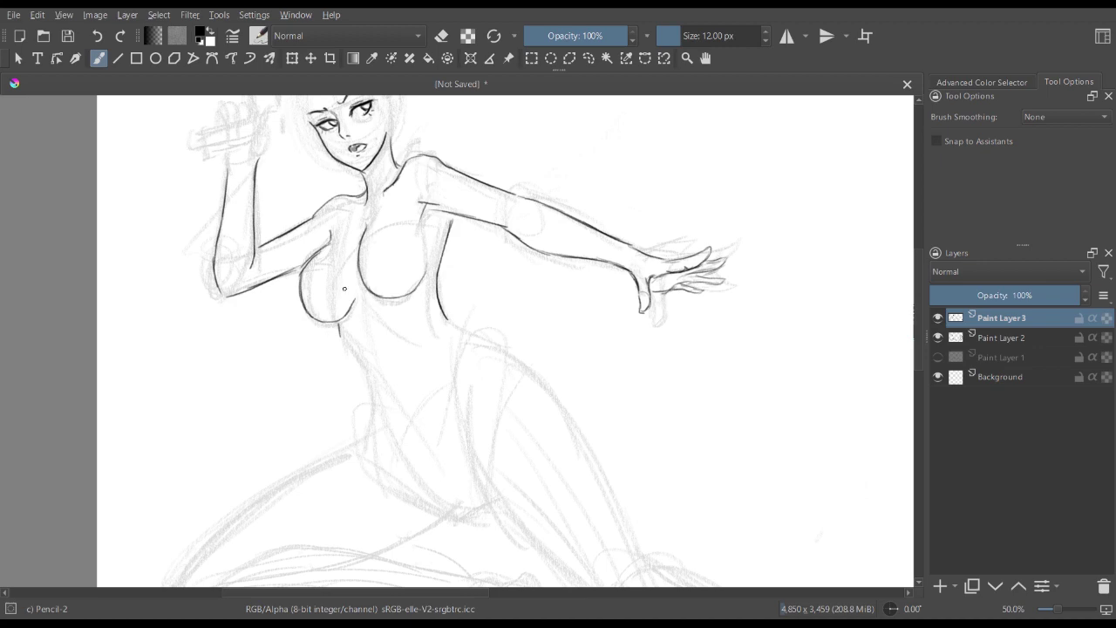
# - Erase the running figure's shaded open mouth with the 84 px eraser
pyautogui.hotkey('ctrl', '+')
pyautogui.hotkey('ctrl', '+')
pyautogui.moveTo(344, 288)
pyautogui.mouseDown()
pyautogui.moveTo(482, 521)
pyautogui.moveTo(520, 560)
pyautogui.mouseUp()
pyautogui.press('e')
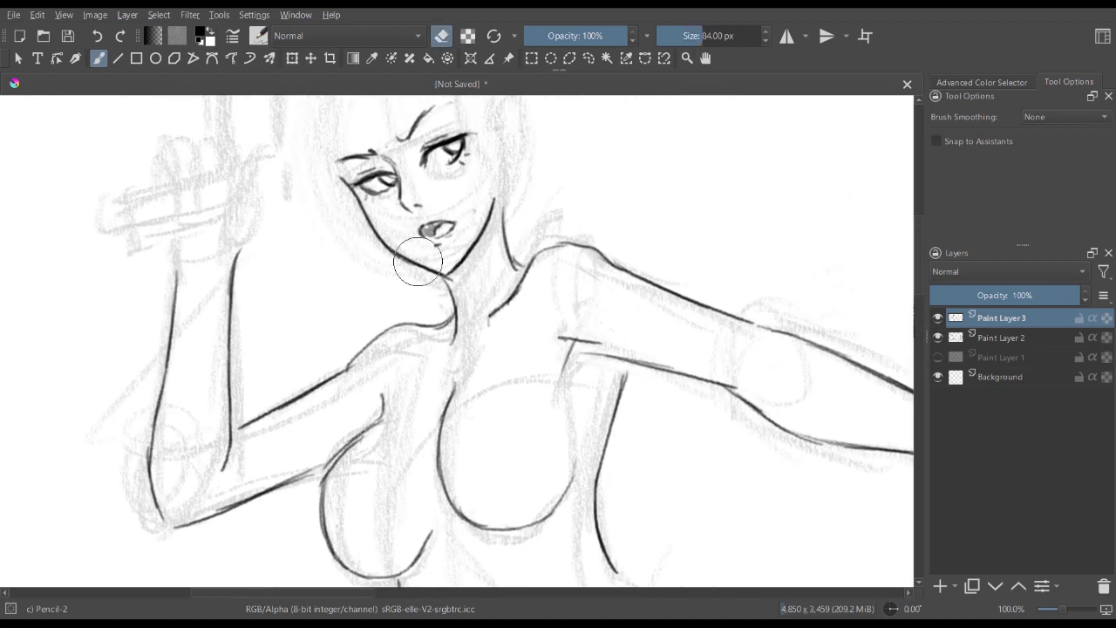
pyautogui.moveTo(418, 262)
pyautogui.mouseDown()
pyautogui.moveTo(436, 218)
pyautogui.moveTo(438, 232)
pyautogui.moveTo(437, 208)
pyautogui.mouseUp()
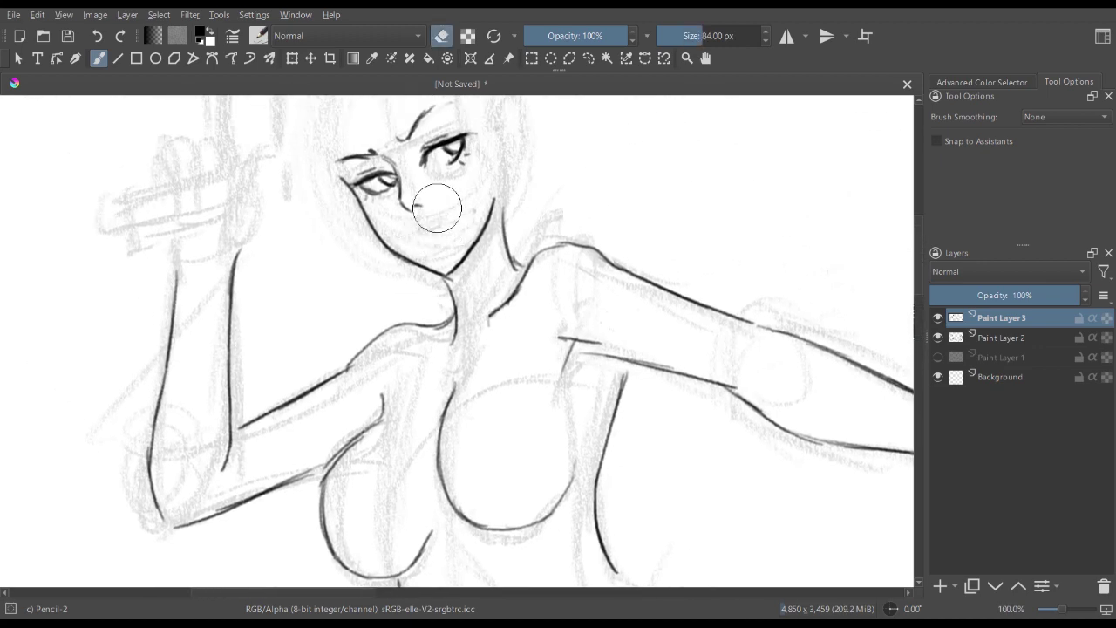
# - Redraw the mouth with thinner, slightly parted lips using the 12 px pencil, and check the face from farther away
pyautogui.press('e')
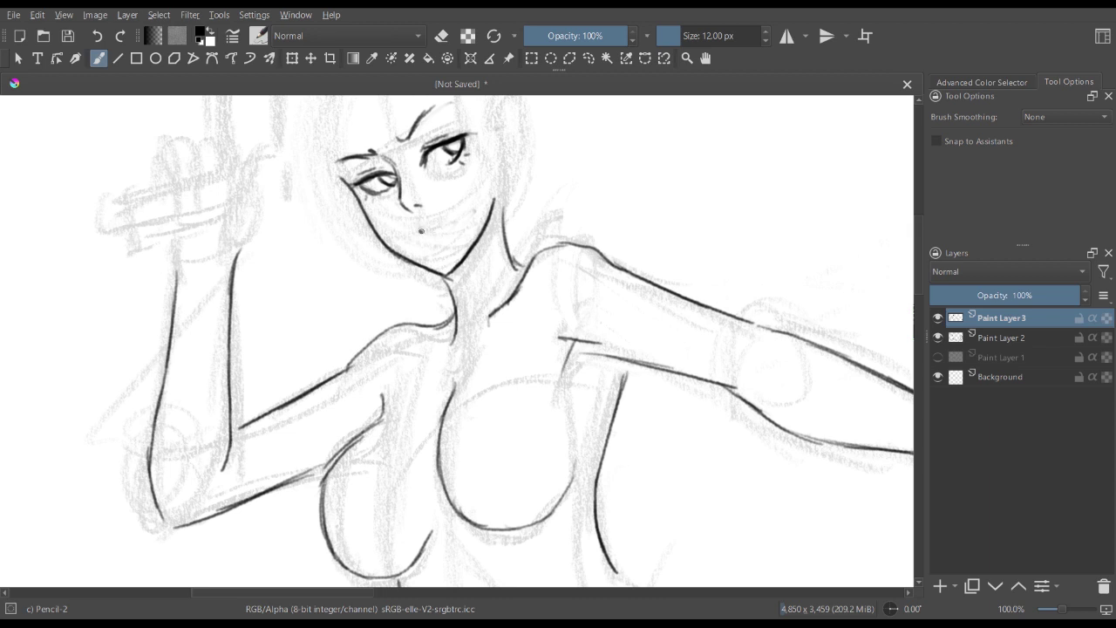
pyautogui.moveTo(424, 229)
pyautogui.mouseDown()
pyautogui.moveTo(461, 219)
pyautogui.moveTo(429, 236)
pyautogui.moveTo(446, 233)
pyautogui.mouseUp()
pyautogui.press('-')
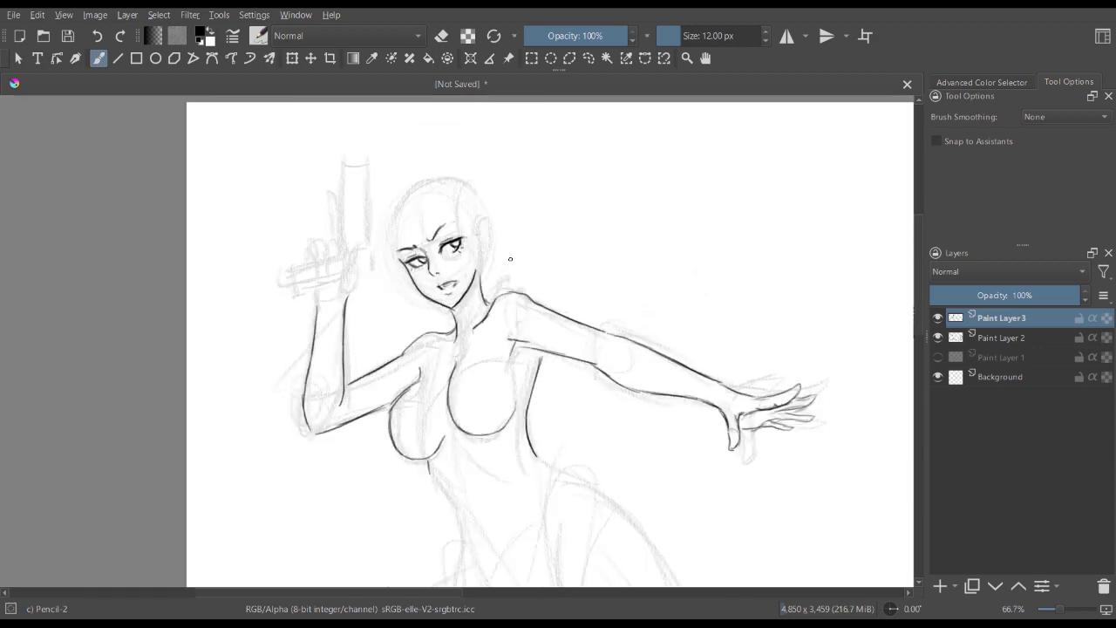
pyautogui.press('-')
pyautogui.press('-')
pyautogui.press('+')
pyautogui.press('+')
# - Draw the gun-arm side's waist contour down to the hip and extend the opposite waist line out to the hip
pyautogui.moveTo(478, 433); pyautogui.dragTo(409, 276)
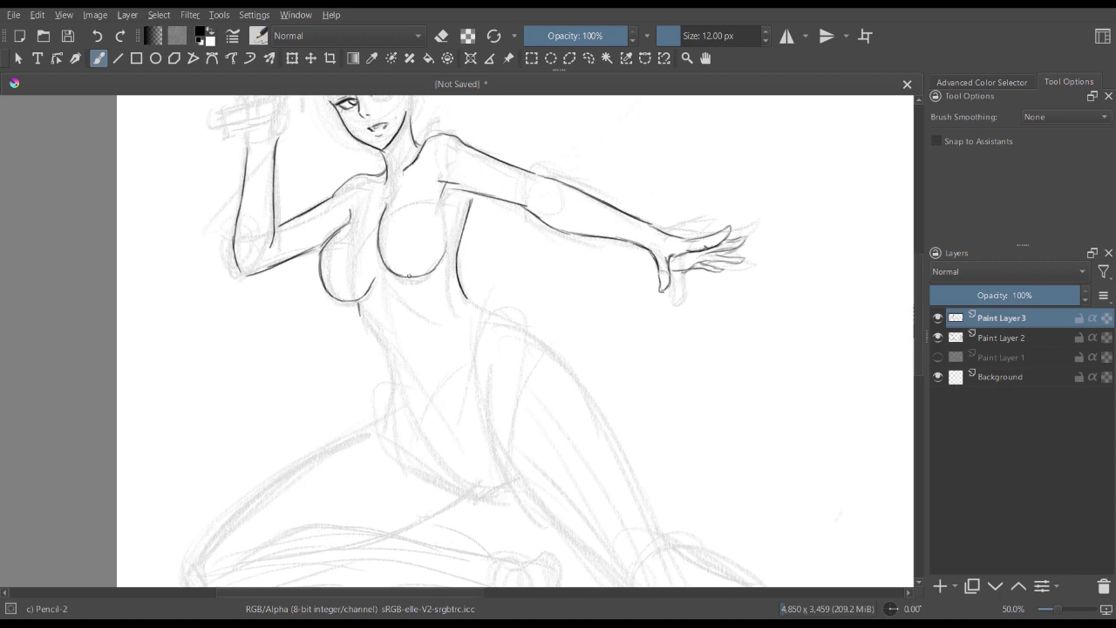
pyautogui.moveTo(359, 303)
pyautogui.mouseDown()
pyautogui.moveTo(392, 384)
pyautogui.moveTo(390, 360)
pyautogui.moveTo(384, 417)
pyautogui.mouseUp()
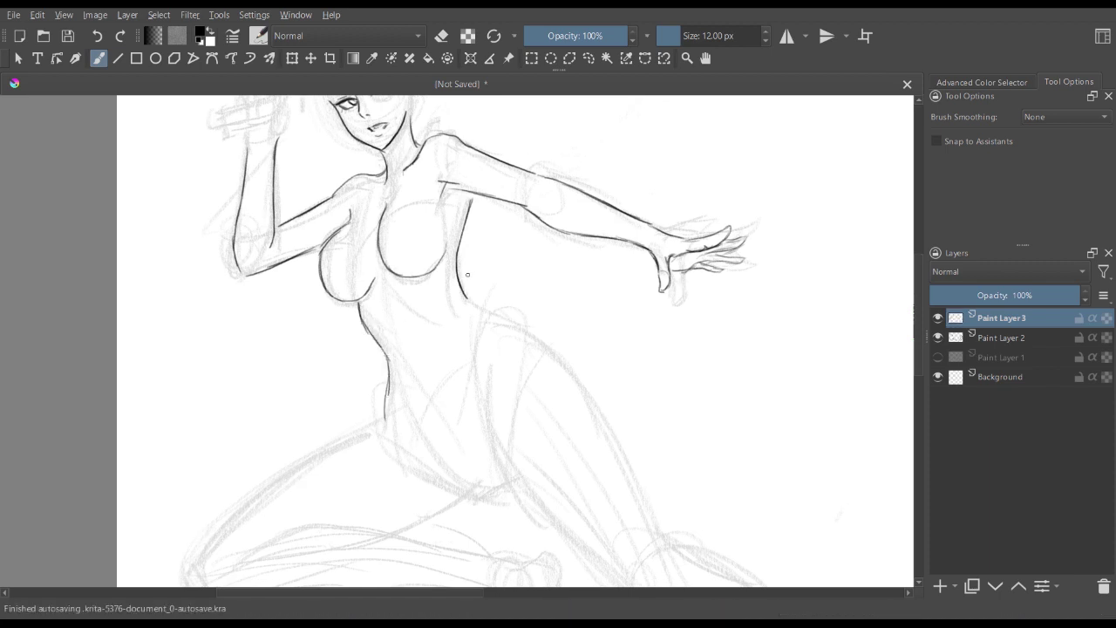
pyautogui.moveTo(458, 281)
pyautogui.mouseDown()
pyautogui.moveTo(476, 308)
pyautogui.moveTo(505, 323)
pyautogui.mouseUp()
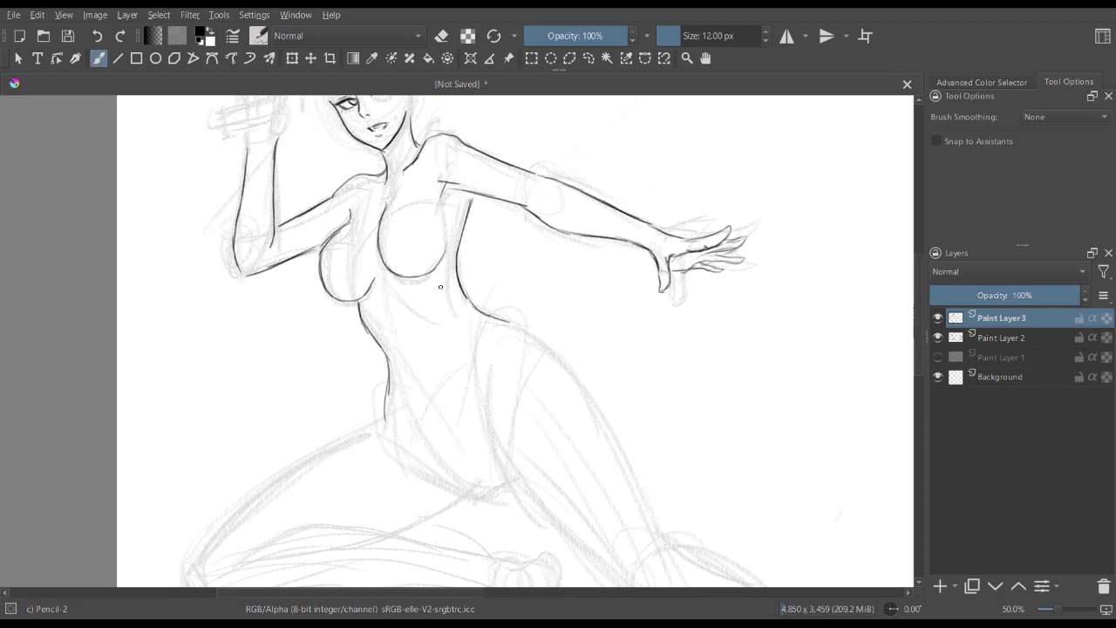
pyautogui.press('e')
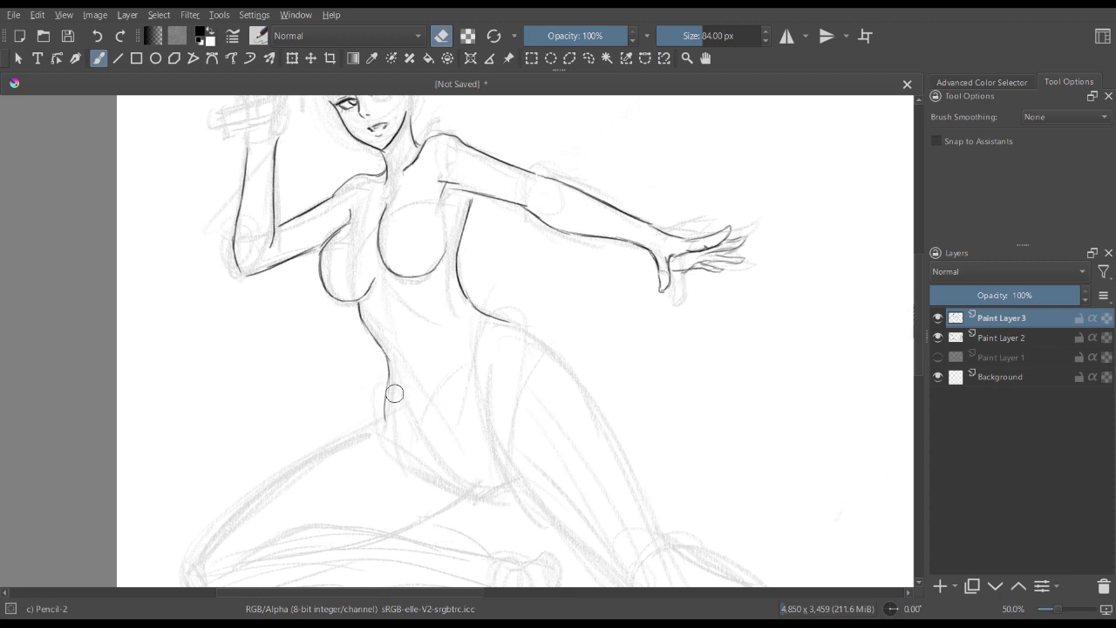
pyautogui.scroll(-2, 474, 349)
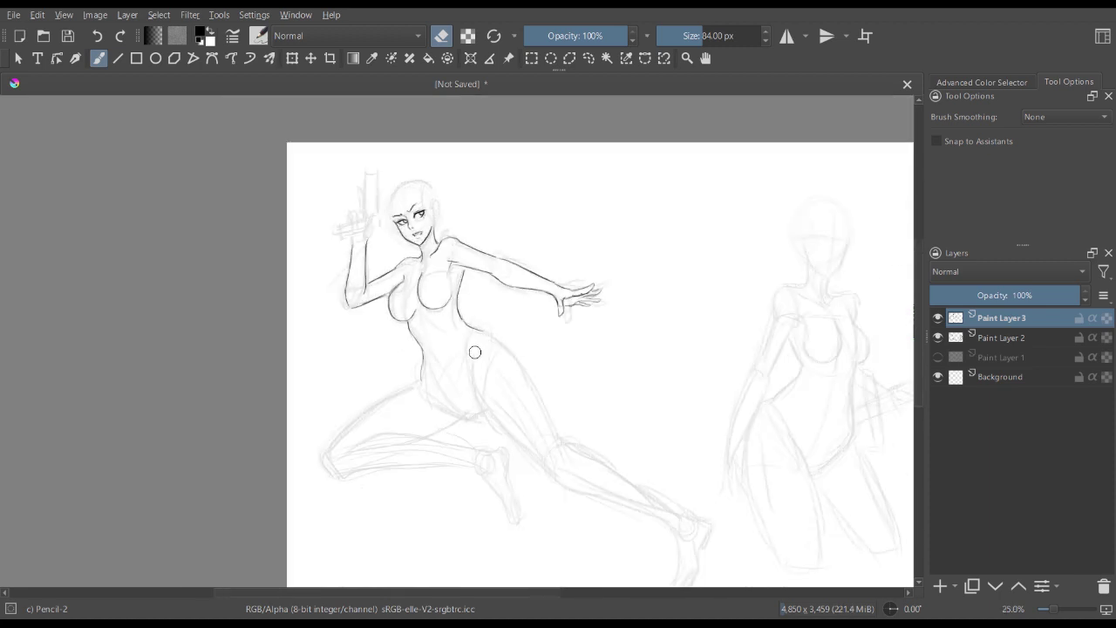
pyautogui.scroll(1, 474, 349)
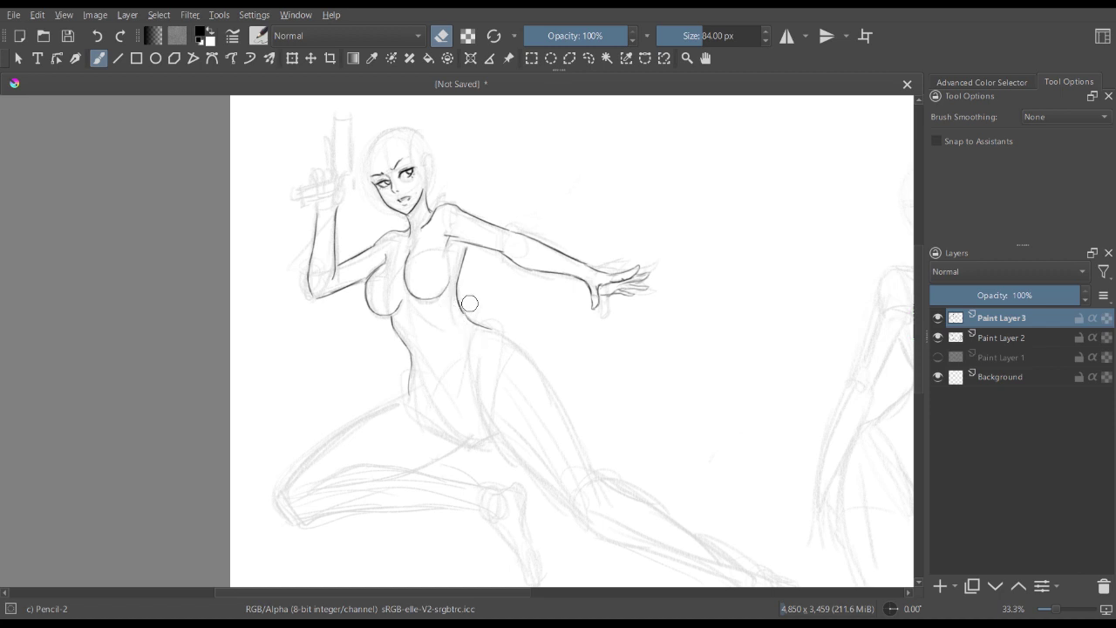
# - Outline both sides of the extended leg's thigh from the hip to the knee with the 12 px pencil on Paint Layer 3
pyautogui.press('e')
pyautogui.press('6')
pyautogui.press('6')
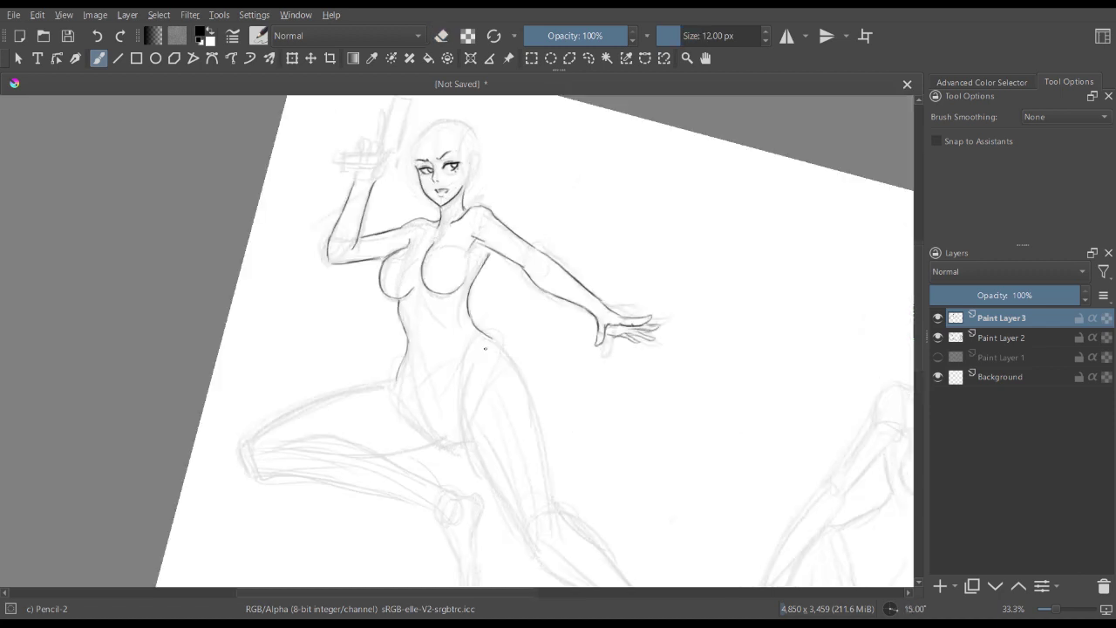
pyautogui.press('4')
pyautogui.press('4')
pyautogui.press('6')
pyautogui.moveTo(460, 353)
pyautogui.mouseDown()
pyautogui.moveTo(427, 255)
pyautogui.moveTo(433, 342)
pyautogui.moveTo(476, 417)
pyautogui.mouseUp()
pyautogui.moveTo(457, 239)
pyautogui.mouseDown()
pyautogui.moveTo(514, 341)
pyautogui.moveTo(520, 415)
pyautogui.mouseUp()
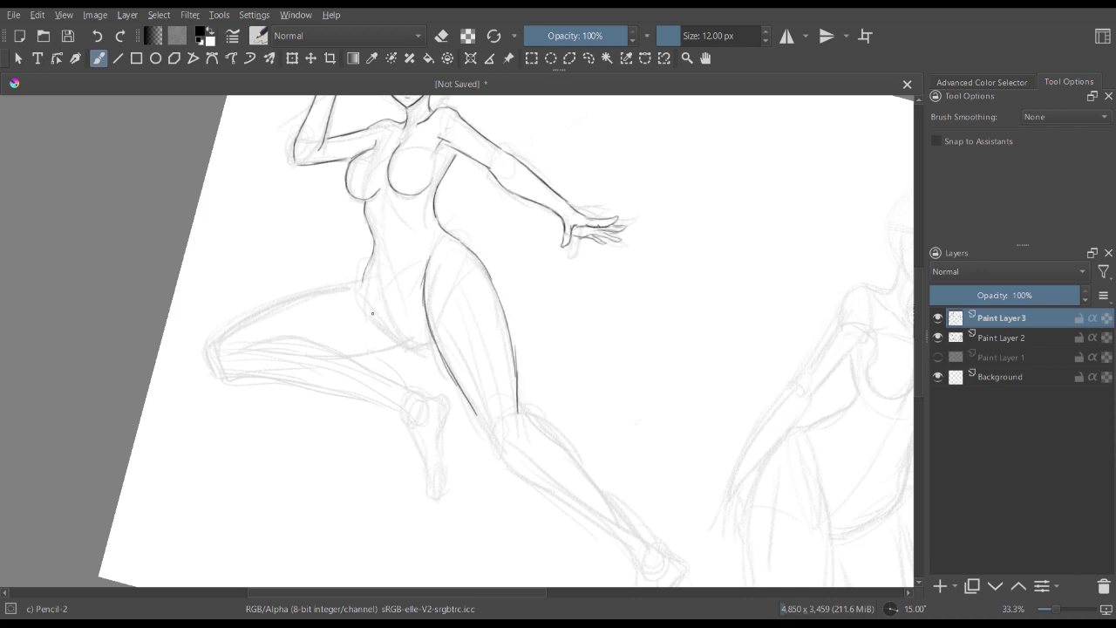
pyautogui.moveTo(372, 313)
pyautogui.mouseDown()
pyautogui.moveTo(426, 339)
pyautogui.moveTo(352, 356)
pyautogui.mouseUp()
pyautogui.moveTo(365, 280); pyautogui.dragTo(306, 298)
pyautogui.hotkey('ctrl', 'z')
pyautogui.hotkey('ctrl', 'z')
pyautogui.hotkey('ctrl', 'z')
# - Outline the lower pelvis curve and the upper and lower edges of the bent leg's thigh
pyautogui.moveTo(379, 298)
pyautogui.mouseDown()
pyautogui.moveTo(398, 330)
pyautogui.moveTo(424, 337)
pyautogui.moveTo(340, 354)
pyautogui.mouseUp()
pyautogui.moveTo(312, 294); pyautogui.dragTo(353, 283)
pyautogui.moveTo(303, 297); pyautogui.dragTo(223, 341)
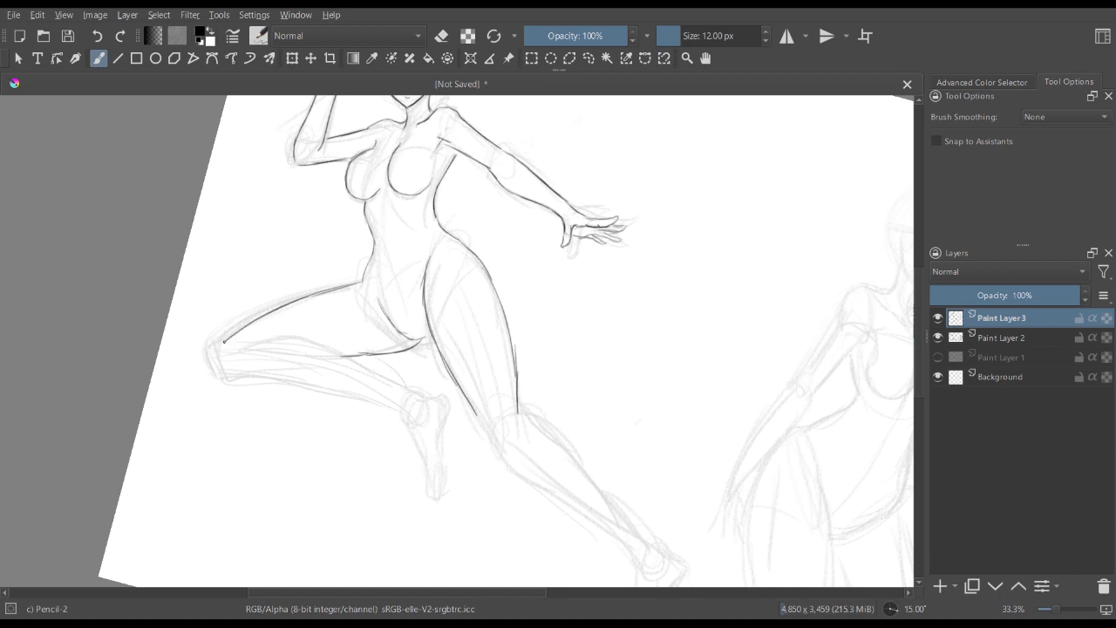
# - Outline both sides of the extended leg's lower half from the knee to just above the ankle
pyautogui.press('-')
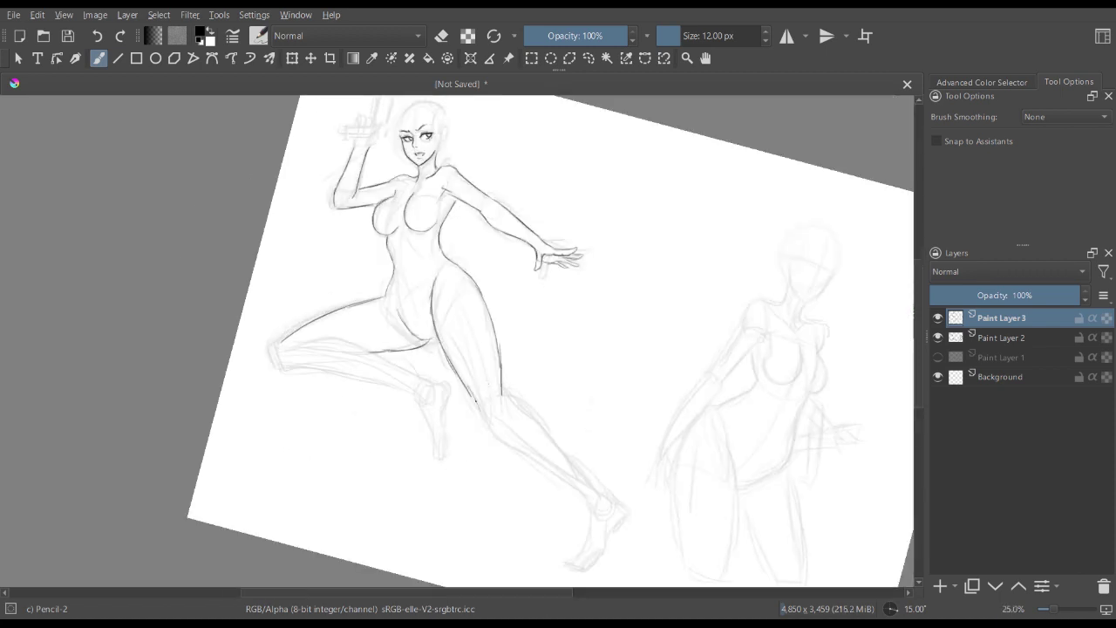
pyautogui.moveTo(467, 386)
pyautogui.mouseDown()
pyautogui.moveTo(482, 415)
pyautogui.moveTo(540, 428)
pyautogui.moveTo(565, 466)
pyautogui.mouseUp()
pyautogui.moveTo(483, 415); pyautogui.dragTo(576, 488)
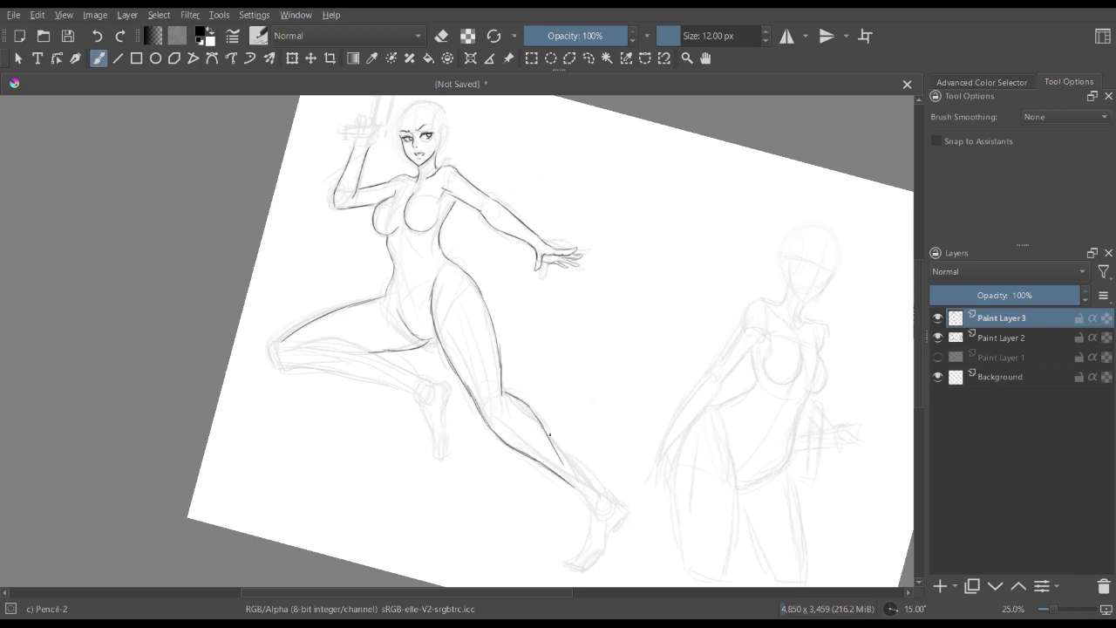
pyautogui.moveTo(544, 430); pyautogui.dragTo(583, 479)
# - Erase the stray overlapping line on the extended leg's calf and extend the contour to the heel
pyautogui.press('+')
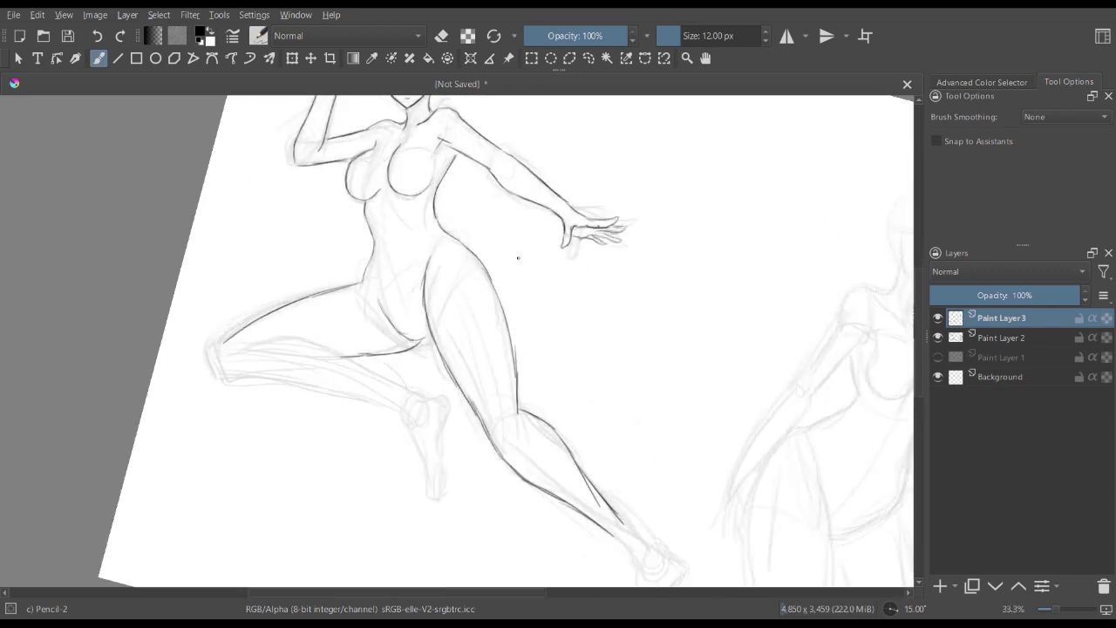
pyautogui.press('5')
pyautogui.press('-')
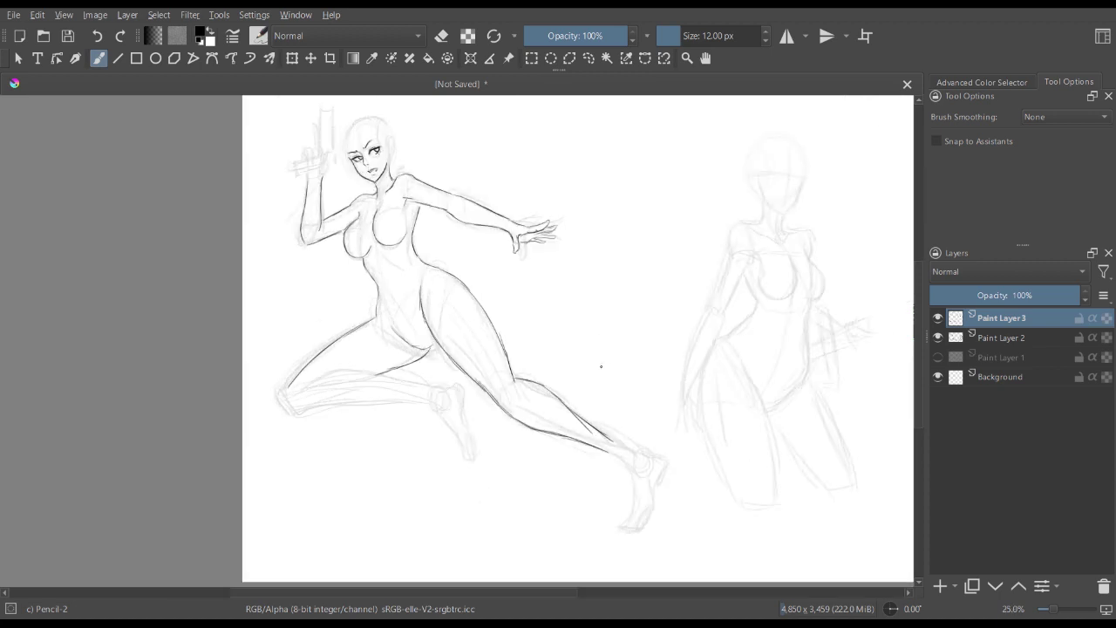
pyautogui.press('+')
pyautogui.press('+')
pyautogui.moveTo(630, 366); pyautogui.dragTo(374, 223)
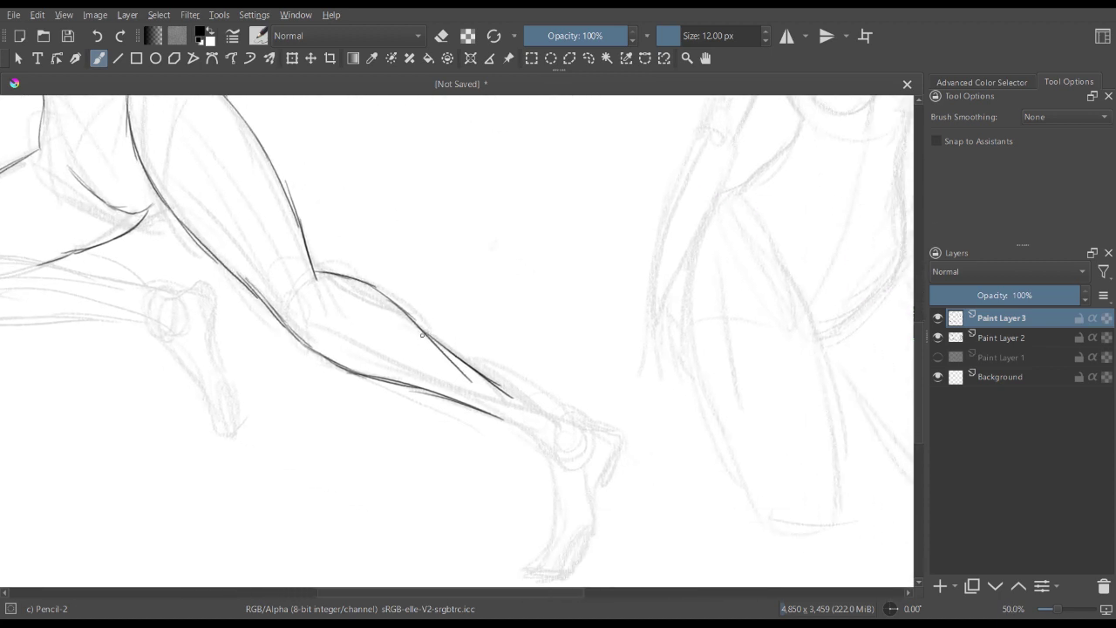
pyautogui.press('e')
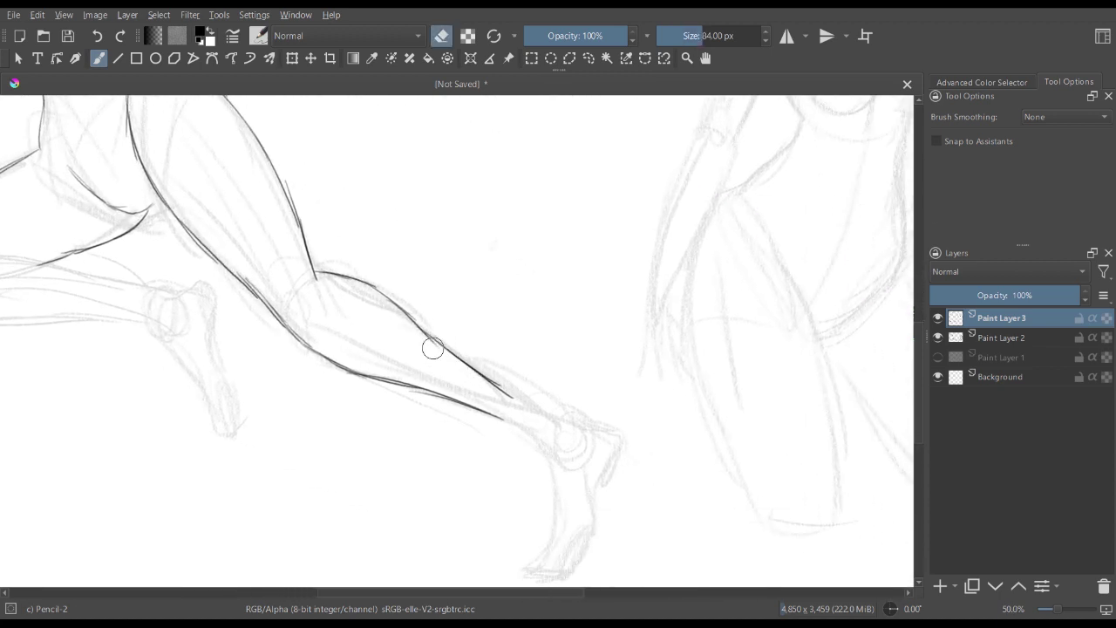
pyautogui.press('e')
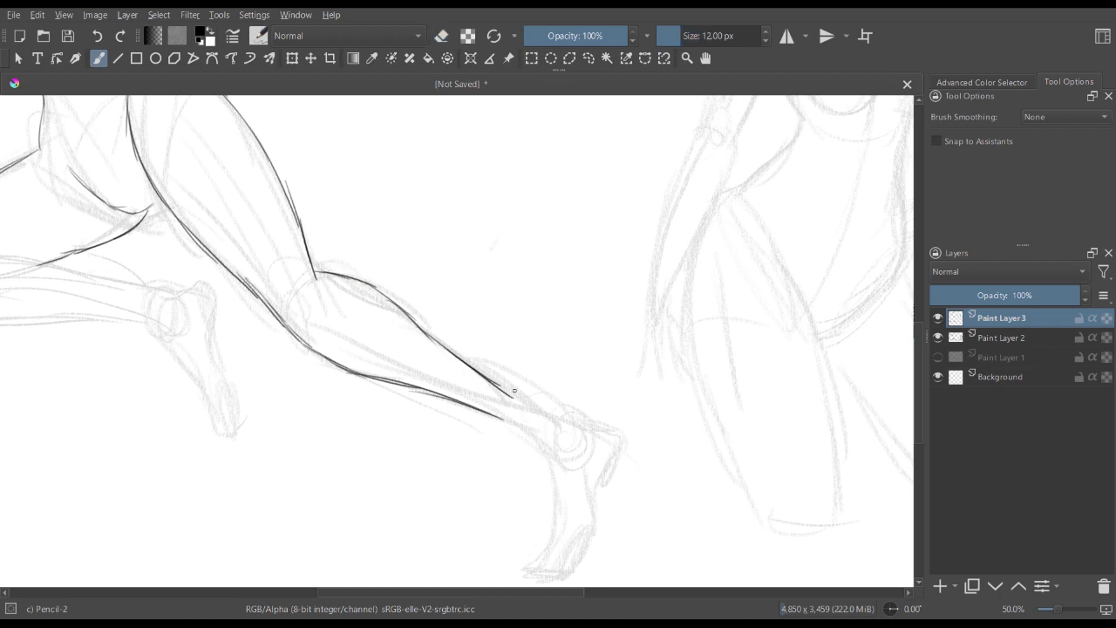
pyautogui.moveTo(509, 393); pyautogui.dragTo(542, 406)
# - Select the extended leg's sketched foot on Paint Layer 2, scale it down slightly and shift it to fit the outlined ankle
pyautogui.press('pagedown')
pyautogui.moveTo(550, 405)
pyautogui.mouseDown()
pyautogui.moveTo(500, 528)
pyautogui.moveTo(502, 582)
pyautogui.moveTo(621, 551)
pyautogui.moveTo(605, 401)
pyautogui.moveTo(540, 400)
pyautogui.mouseUp()
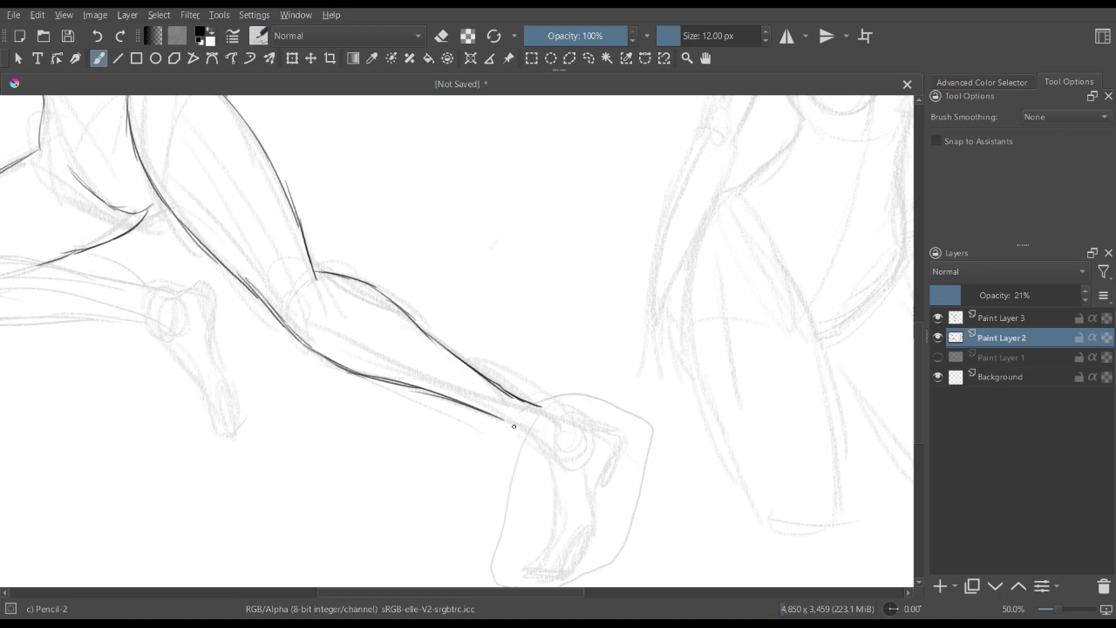
pyautogui.hotkey('ctrl', 'z')
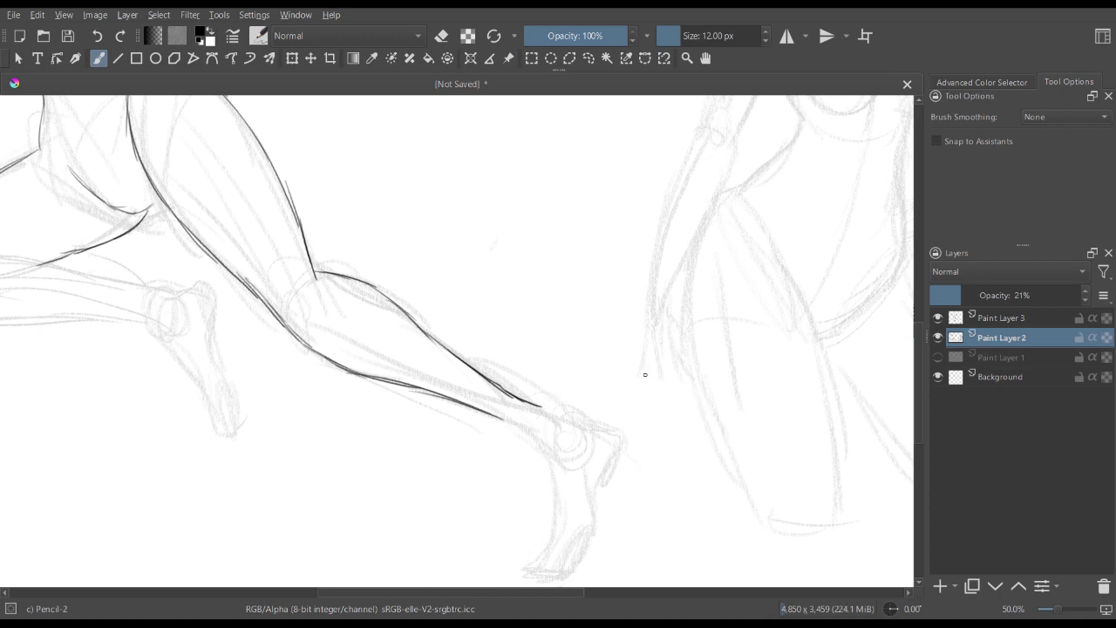
pyautogui.press('l')
pyautogui.moveTo(605, 387)
pyautogui.mouseDown()
pyautogui.moveTo(506, 484)
pyautogui.moveTo(529, 571)
pyautogui.moveTo(634, 508)
pyautogui.moveTo(606, 384)
pyautogui.mouseUp()
pyautogui.hotkey('ctrl', 't')
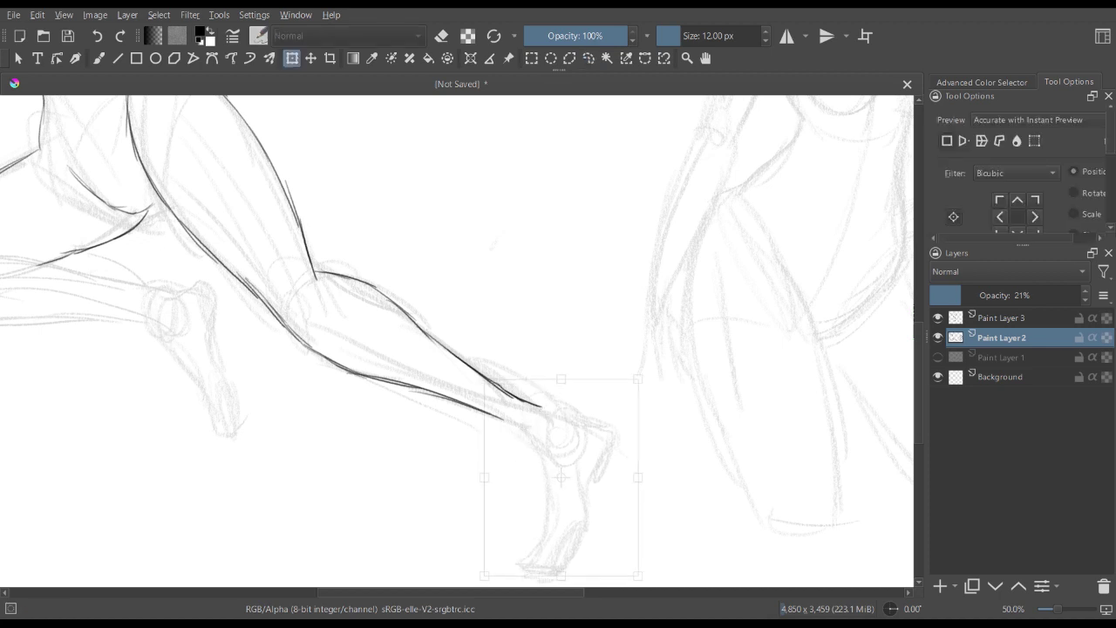
pyautogui.moveTo(572, 499); pyautogui.dragTo(561, 496)
pyautogui.moveTo(628, 377); pyautogui.dragTo(622, 385)
pyautogui.moveTo(567, 497); pyautogui.dragTo(551, 486)
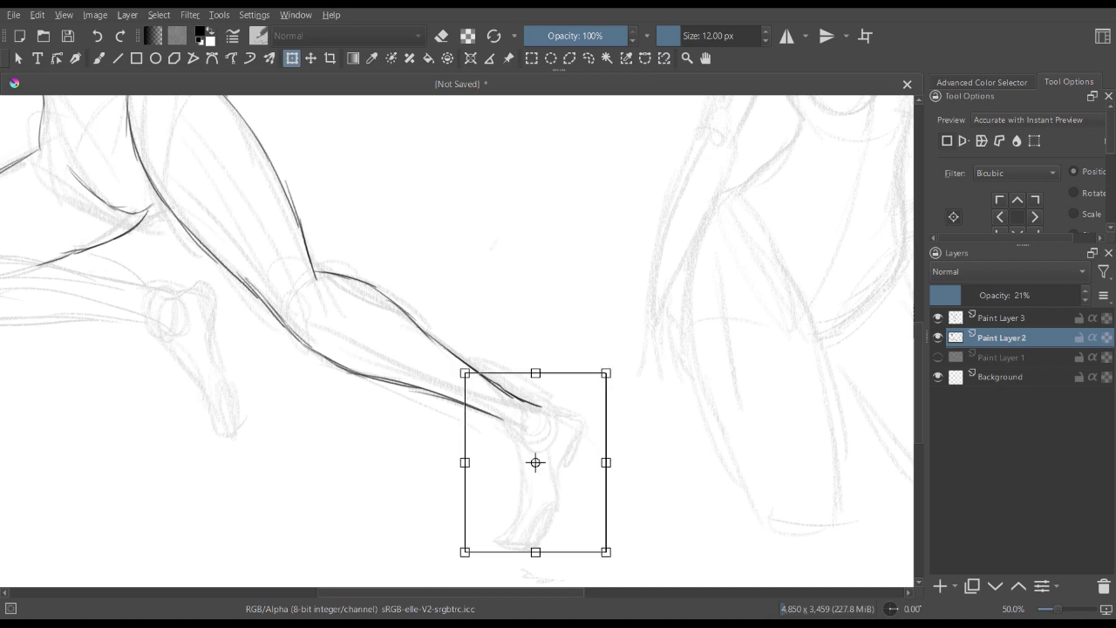
pyautogui.press('Return')
pyautogui.hotkey('ctrl', 'shift', 'a')
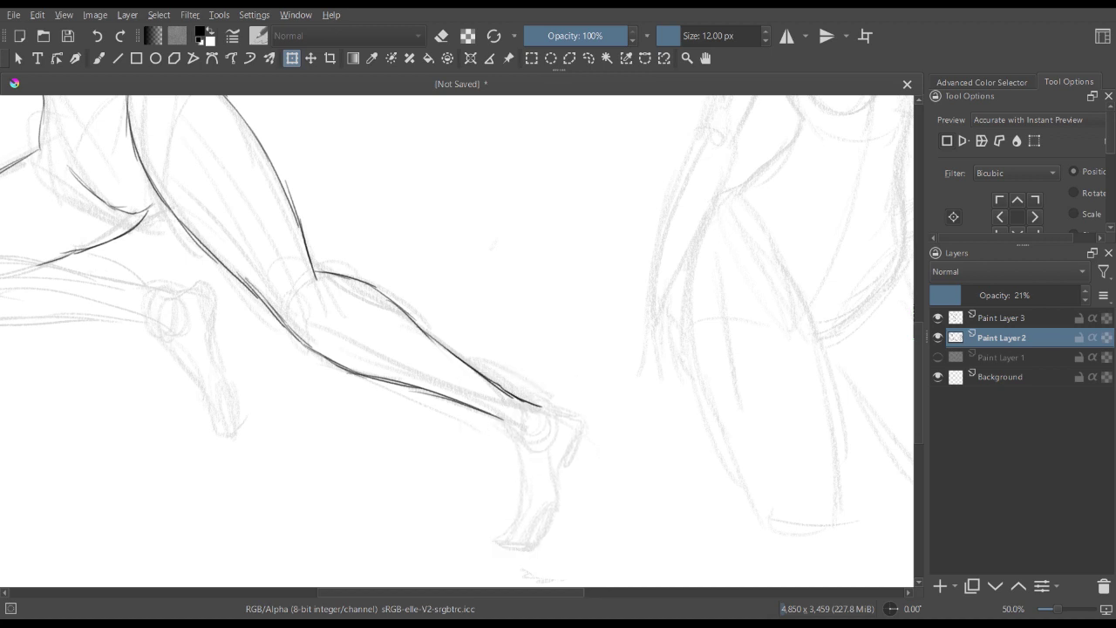
# - Outline the extended leg's foot, including sole, toes and heel, with the pencil on Paint Layer 3
pyautogui.press('b')
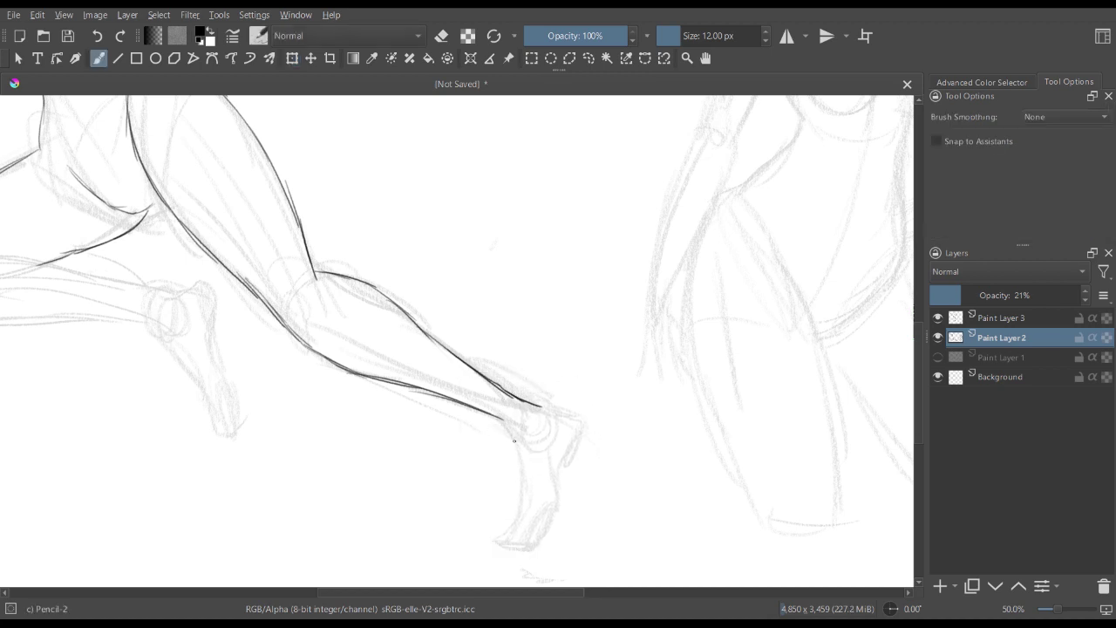
pyautogui.click(1001, 318)
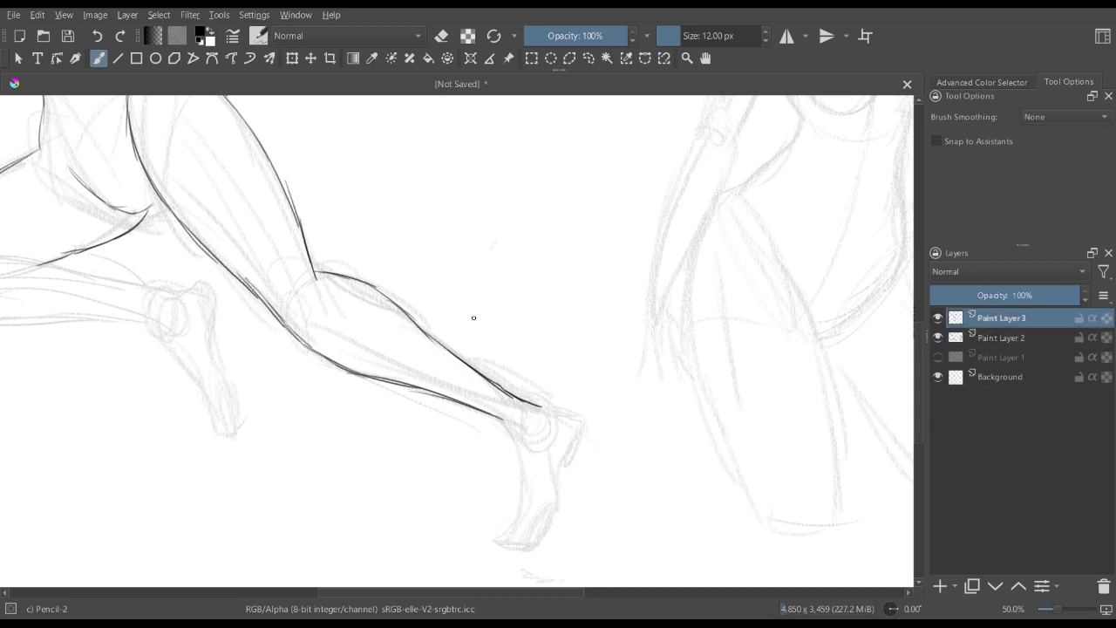
pyautogui.moveTo(503, 424)
pyautogui.mouseDown()
pyautogui.moveTo(520, 462)
pyautogui.moveTo(516, 514)
pyautogui.moveTo(520, 503)
pyautogui.moveTo(502, 544)
pyautogui.moveTo(535, 551)
pyautogui.moveTo(549, 537)
pyautogui.moveTo(563, 460)
pyautogui.mouseUp()
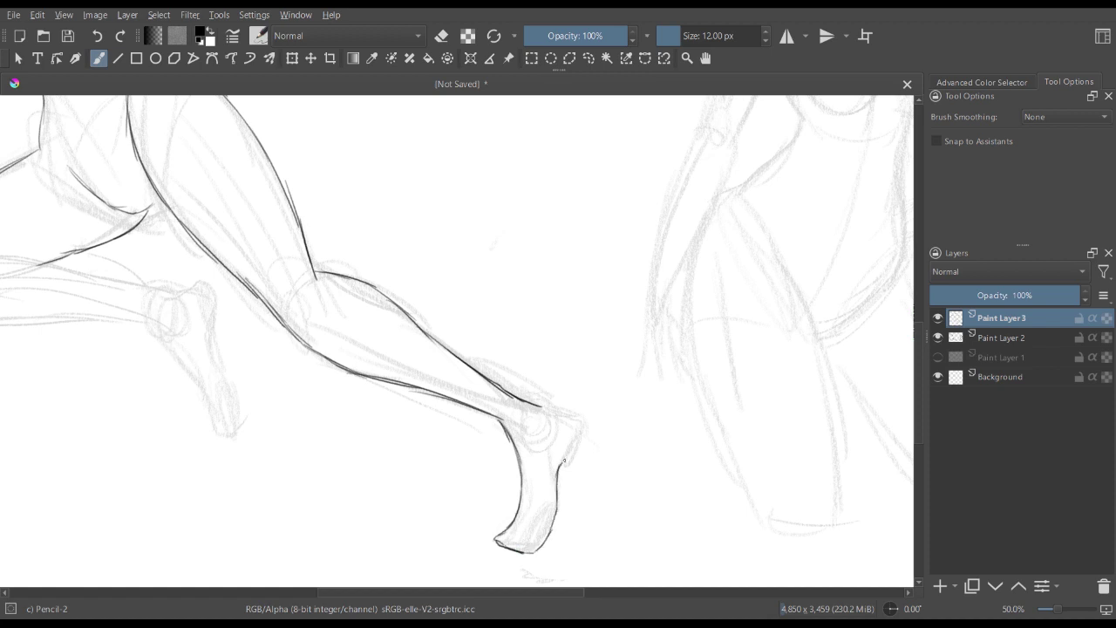
pyautogui.moveTo(538, 407)
pyautogui.mouseDown()
pyautogui.moveTo(576, 417)
pyautogui.moveTo(570, 456)
pyautogui.mouseUp()
# - Outline the bent leg's knee, shin and calf up to the ankle
pyautogui.press('-')
pyautogui.press('-')
pyautogui.press('+')
pyautogui.moveTo(363, 353); pyautogui.dragTo(513, 332)
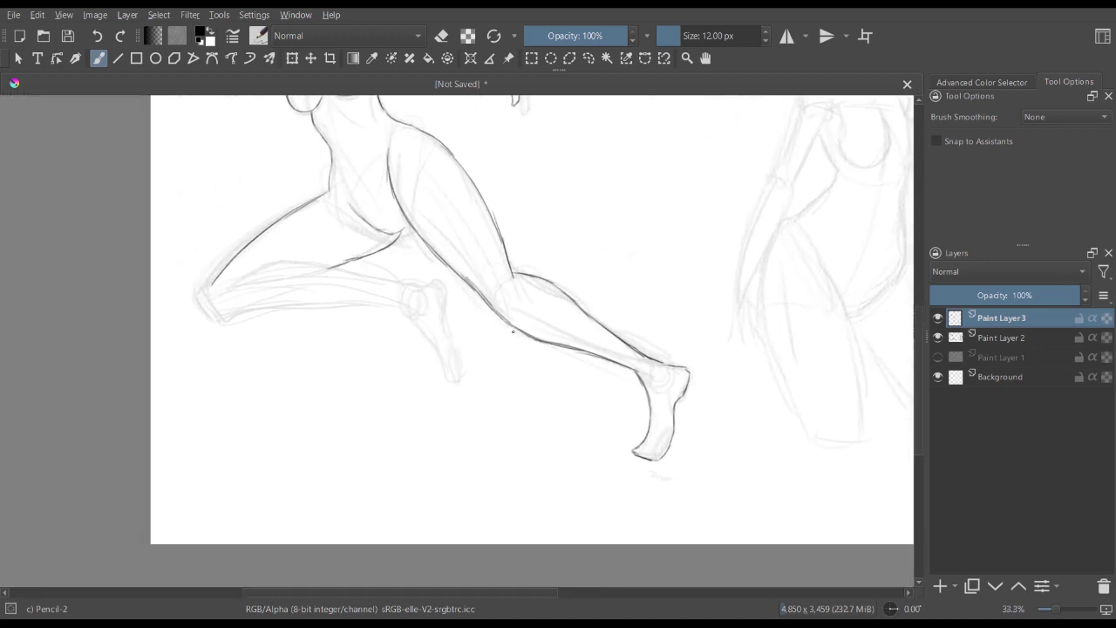
pyautogui.scroll(2, 512, 331)
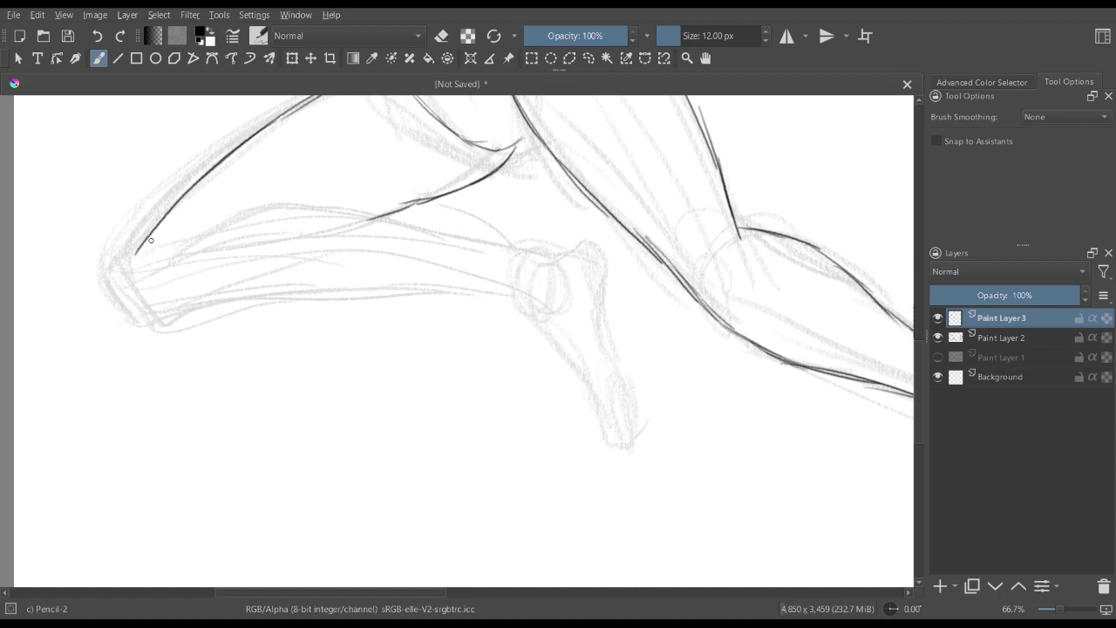
pyautogui.moveTo(143, 271); pyautogui.dragTo(167, 312)
pyautogui.moveTo(137, 253)
pyautogui.mouseDown()
pyautogui.moveTo(162, 307)
pyautogui.moveTo(180, 312)
pyautogui.moveTo(359, 295)
pyautogui.mouseUp()
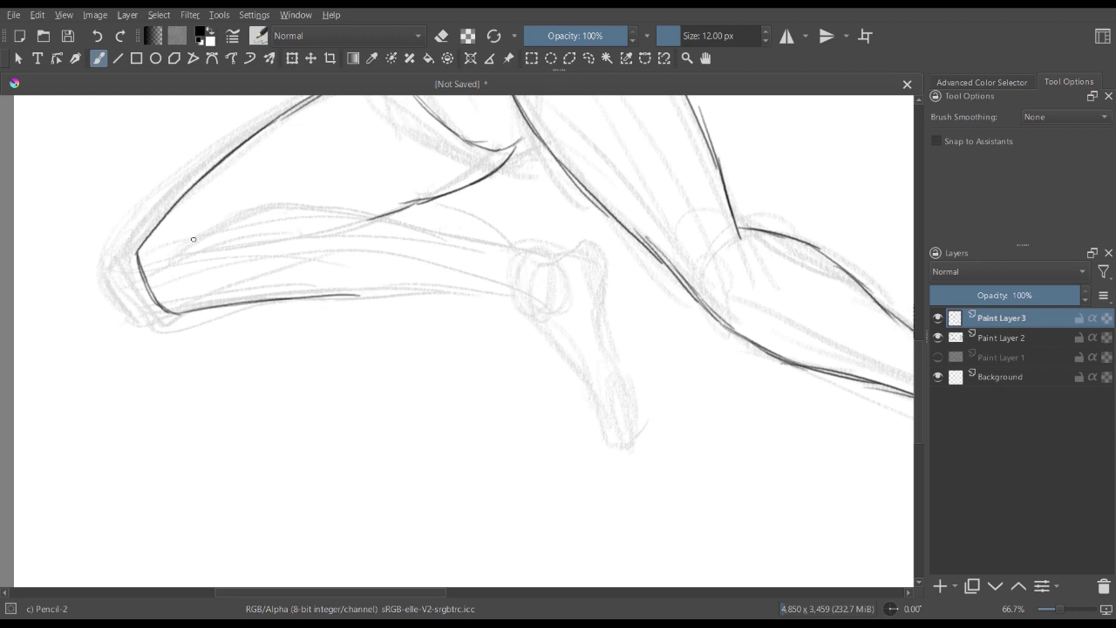
pyautogui.moveTo(183, 250)
pyautogui.mouseDown()
pyautogui.moveTo(296, 211)
pyautogui.moveTo(481, 251)
pyautogui.mouseUp()
pyautogui.moveTo(347, 295); pyautogui.dragTo(496, 294)
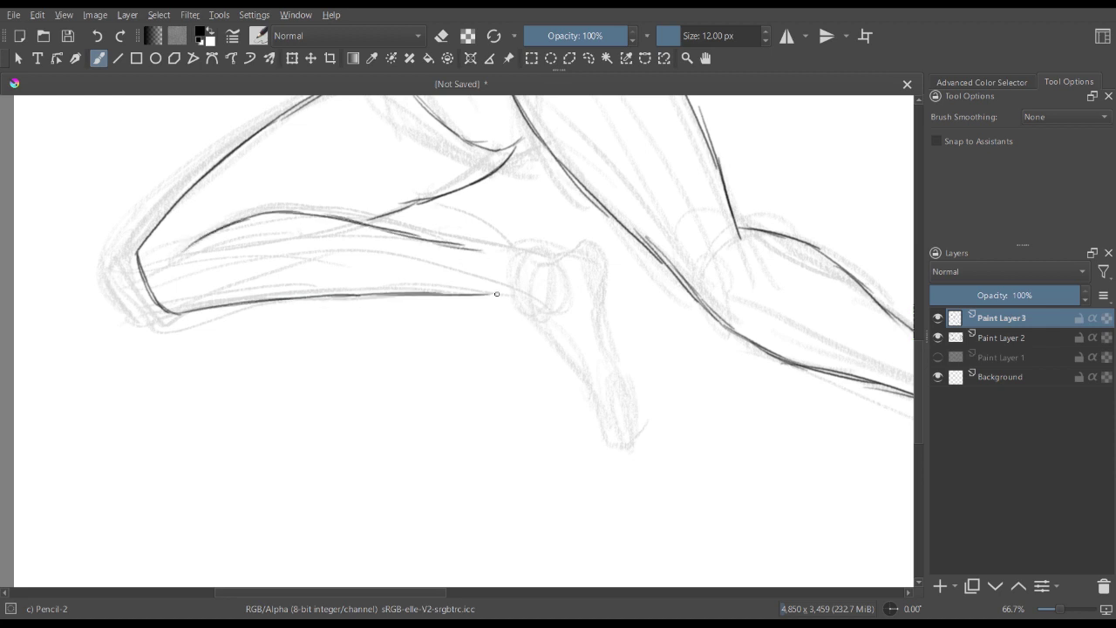
pyautogui.moveTo(435, 241); pyautogui.dragTo(534, 260)
# - Outline the bent leg's foot from the heel to the toes, slightly shorter than the sketch
pyautogui.press('-')
pyautogui.press('-')
pyautogui.press('+')
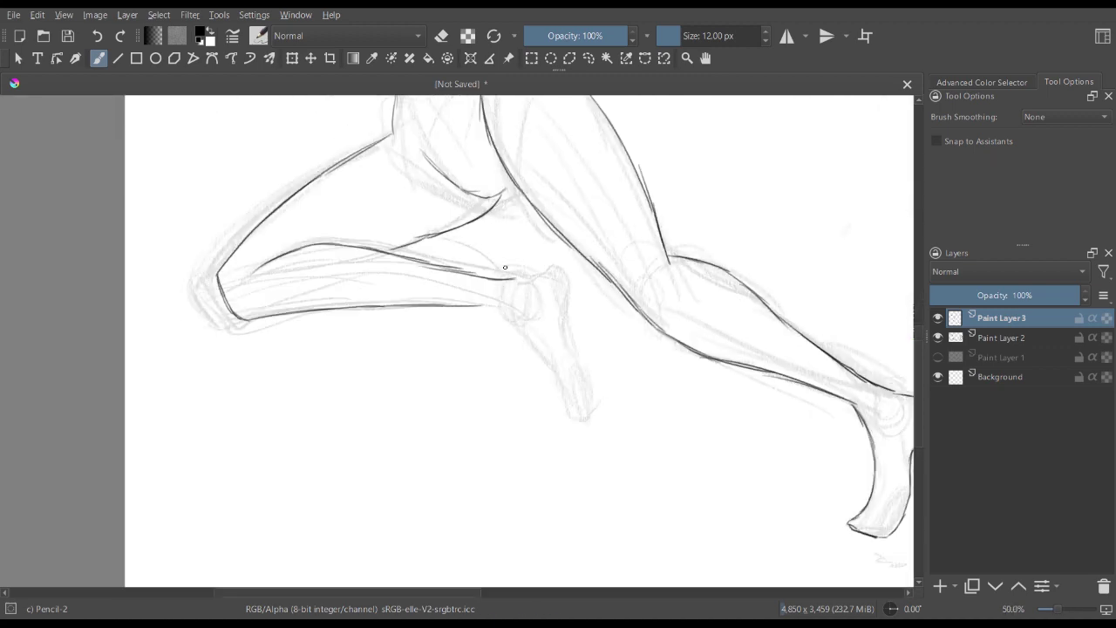
pyautogui.moveTo(502, 278)
pyautogui.mouseDown()
pyautogui.moveTo(545, 268)
pyautogui.moveTo(552, 327)
pyautogui.mouseUp()
pyautogui.moveTo(484, 307)
pyautogui.mouseDown()
pyautogui.moveTo(506, 312)
pyautogui.moveTo(525, 340)
pyautogui.moveTo(530, 401)
pyautogui.moveTo(559, 388)
pyautogui.mouseUp()
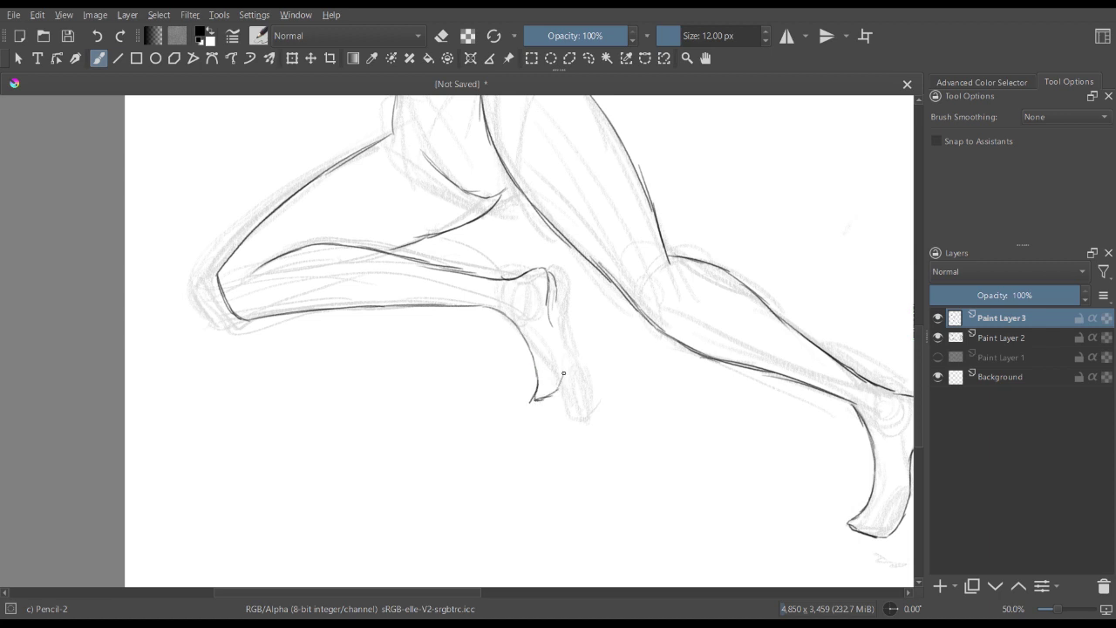
pyautogui.moveTo(556, 340)
pyautogui.mouseDown()
pyautogui.moveTo(551, 317)
pyautogui.moveTo(562, 471)
pyautogui.mouseUp()
# - Outline the thumb of the raised hand and join it to the wrist
pyautogui.press('-')
pyautogui.press('-')
pyautogui.press('+')
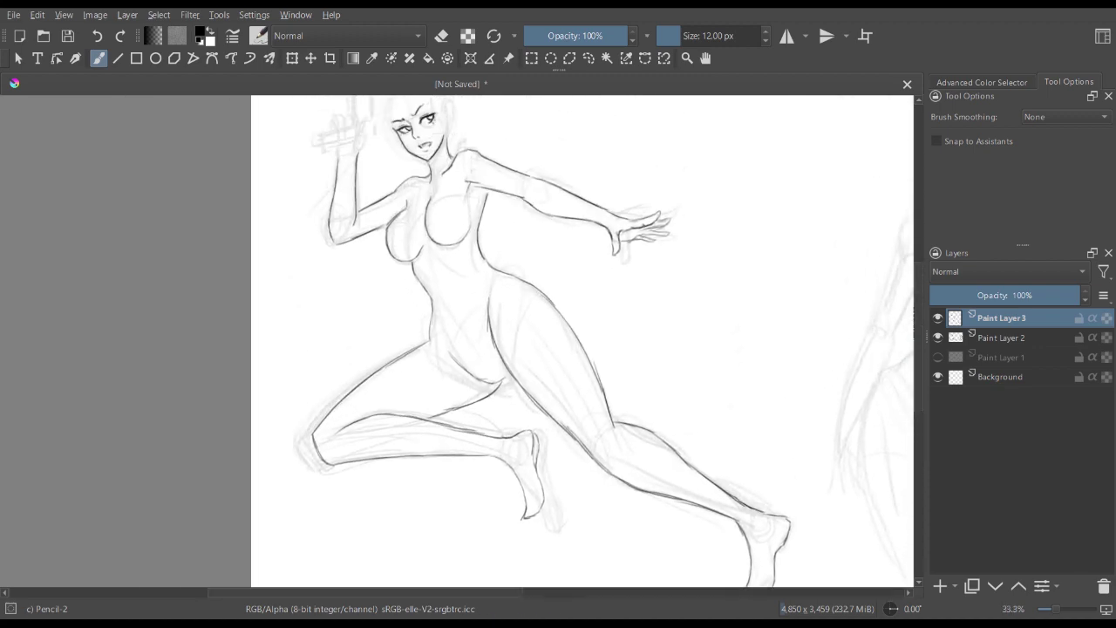
pyautogui.press('-')
pyautogui.press('-')
pyautogui.press('+')
pyautogui.press('+')
pyautogui.scroll(-3, 590, 284)
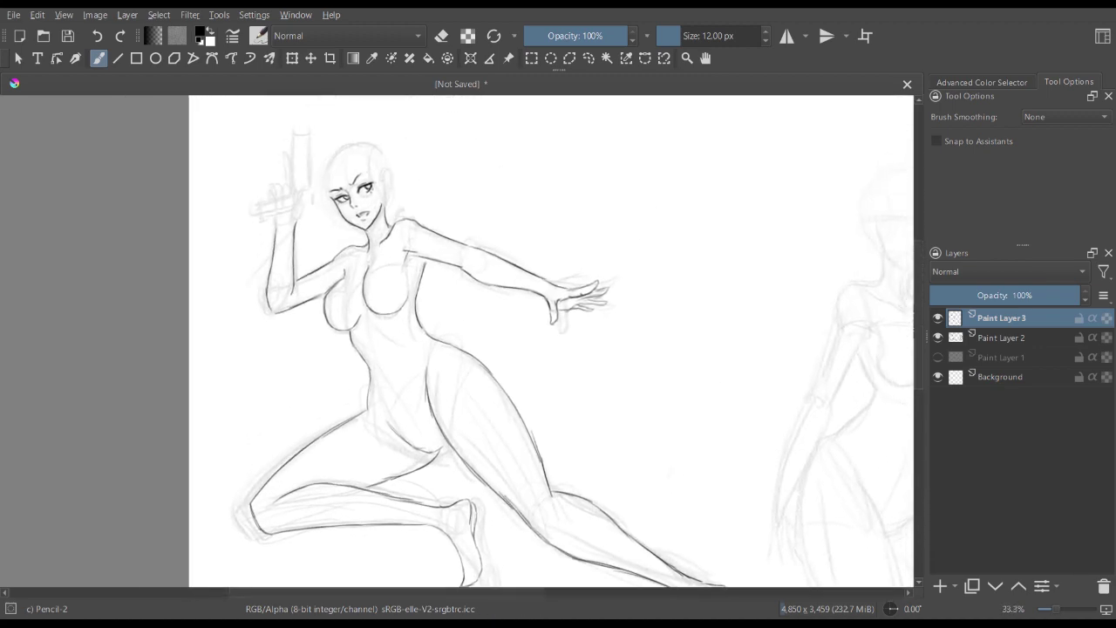
pyautogui.scroll(4, 561, 261)
pyautogui.press('+')
pyautogui.moveTo(562, 261); pyautogui.dragTo(795, 470)
pyautogui.press('-')
pyautogui.press('+')
pyautogui.press('+')
pyautogui.scroll(1, 555, 276)
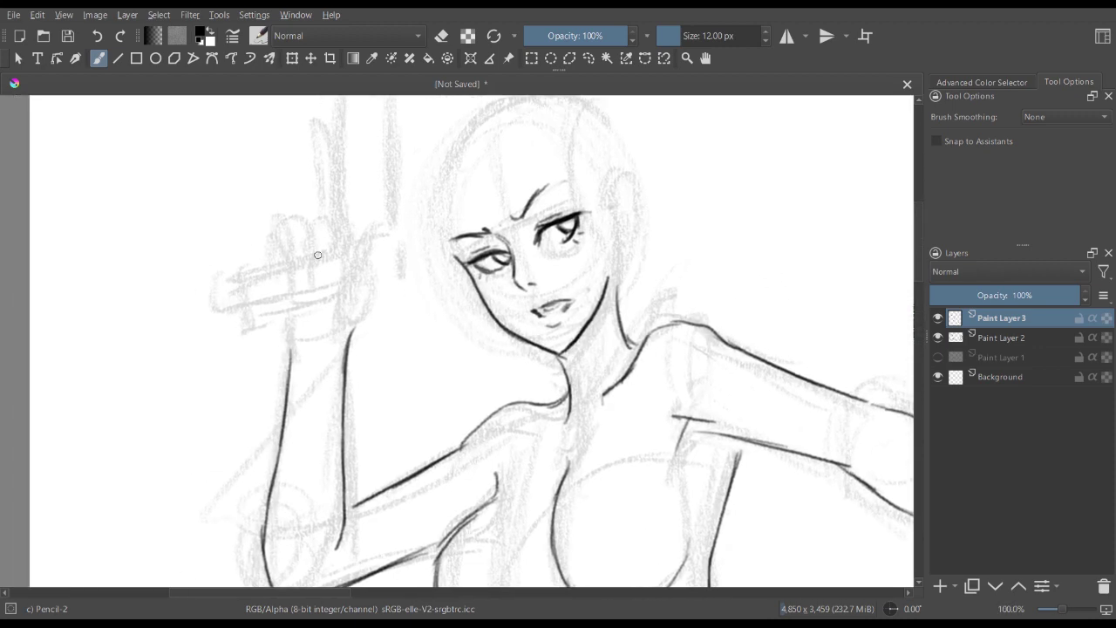
pyautogui.moveTo(341, 288)
pyautogui.mouseDown()
pyautogui.moveTo(335, 309)
pyautogui.moveTo(288, 331)
pyautogui.moveTo(291, 353)
pyautogui.moveTo(356, 278)
pyautogui.mouseUp()
pyautogui.moveTo(354, 331)
pyautogui.mouseDown()
pyautogui.moveTo(371, 283)
pyautogui.moveTo(359, 287)
pyautogui.moveTo(375, 288)
pyautogui.moveTo(374, 243)
pyautogui.moveTo(354, 284)
pyautogui.mouseUp()
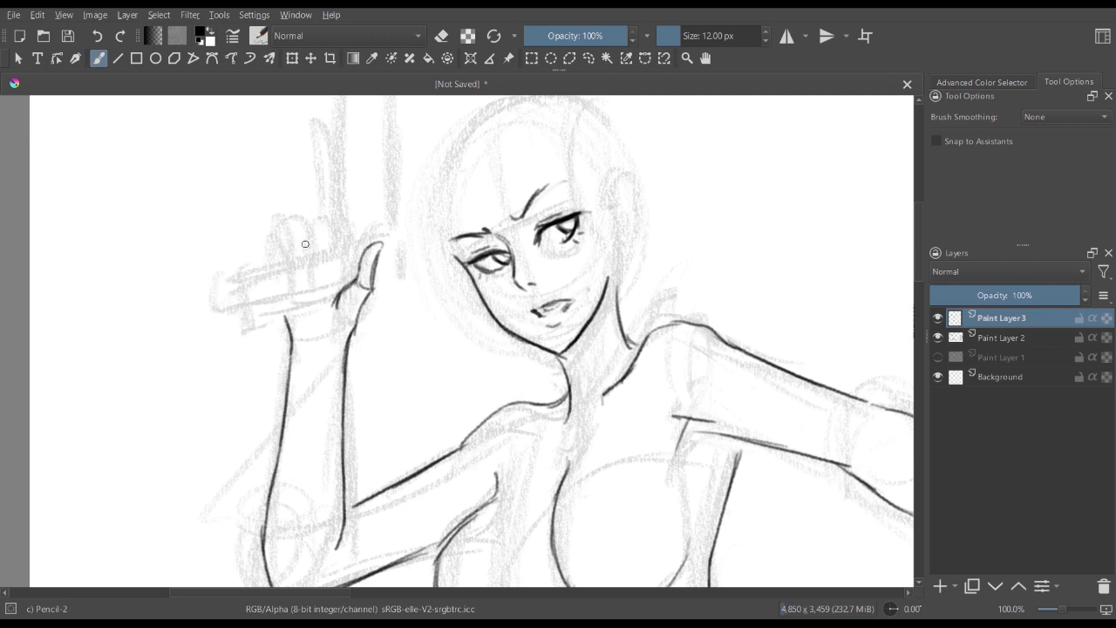
# - Outline the curled fingers and the outer wrist of the raised hand
pyautogui.moveTo(312, 248)
pyautogui.mouseDown()
pyautogui.moveTo(331, 218)
pyautogui.moveTo(327, 245)
pyautogui.moveTo(293, 225)
pyautogui.moveTo(294, 257)
pyautogui.moveTo(274, 241)
pyautogui.moveTo(292, 239)
pyautogui.moveTo(270, 233)
pyautogui.moveTo(269, 255)
pyautogui.moveTo(271, 245)
pyautogui.moveTo(287, 253)
pyautogui.moveTo(279, 285)
pyautogui.mouseUp()
pyautogui.moveTo(288, 264)
pyautogui.mouseDown()
pyautogui.moveTo(287, 290)
pyautogui.moveTo(303, 286)
pyautogui.mouseUp()
pyautogui.moveTo(319, 240)
pyautogui.mouseDown()
pyautogui.moveTo(317, 269)
pyautogui.moveTo(335, 255)
pyautogui.moveTo(332, 290)
pyautogui.moveTo(282, 318)
pyautogui.moveTo(286, 329)
pyautogui.mouseUp()
# - Outline the pistol grip held in the raised hand, and draw the upright index finger and the knuckles of the curled fingers
pyautogui.moveTo(224, 266)
pyautogui.mouseDown()
pyautogui.moveTo(260, 260)
pyautogui.moveTo(223, 291)
pyautogui.moveTo(225, 311)
pyautogui.moveTo(305, 296)
pyautogui.mouseUp()
pyautogui.moveTo(235, 309); pyautogui.dragTo(335, 291)
pyautogui.moveTo(328, 215)
pyautogui.mouseDown()
pyautogui.moveTo(317, 145)
pyautogui.moveTo(347, 183)
pyautogui.moveTo(346, 195)
pyautogui.moveTo(324, 200)
pyautogui.moveTo(348, 216)
pyautogui.mouseUp()
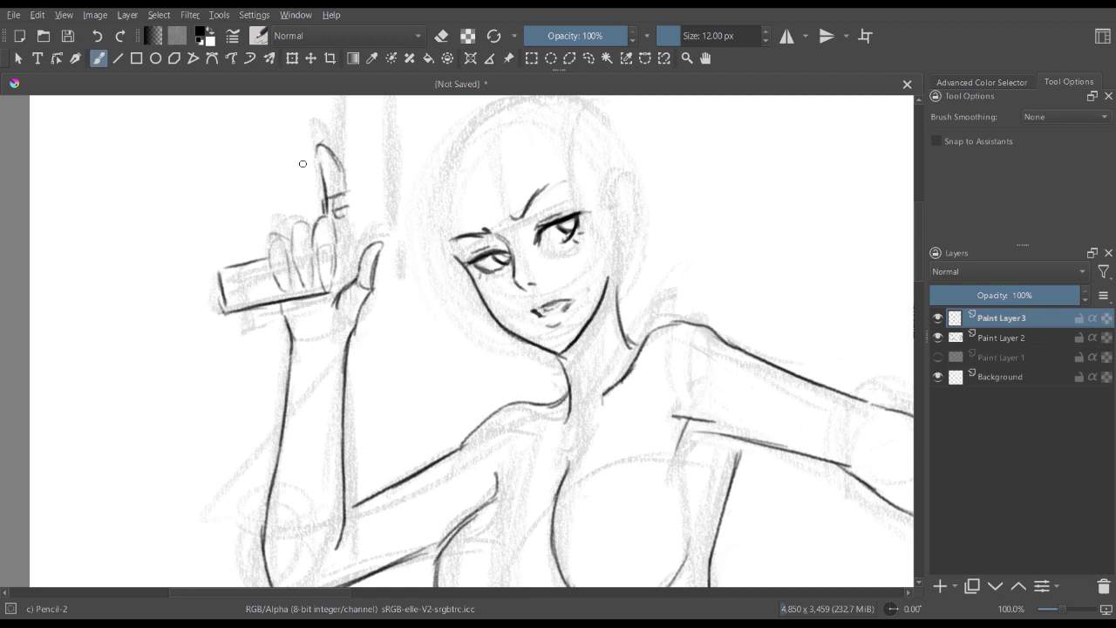
pyautogui.moveTo(274, 233)
pyautogui.mouseDown()
pyautogui.moveTo(285, 238)
pyautogui.moveTo(306, 223)
pyautogui.moveTo(277, 281)
pyautogui.moveTo(281, 292)
pyautogui.moveTo(312, 285)
pyautogui.mouseUp()
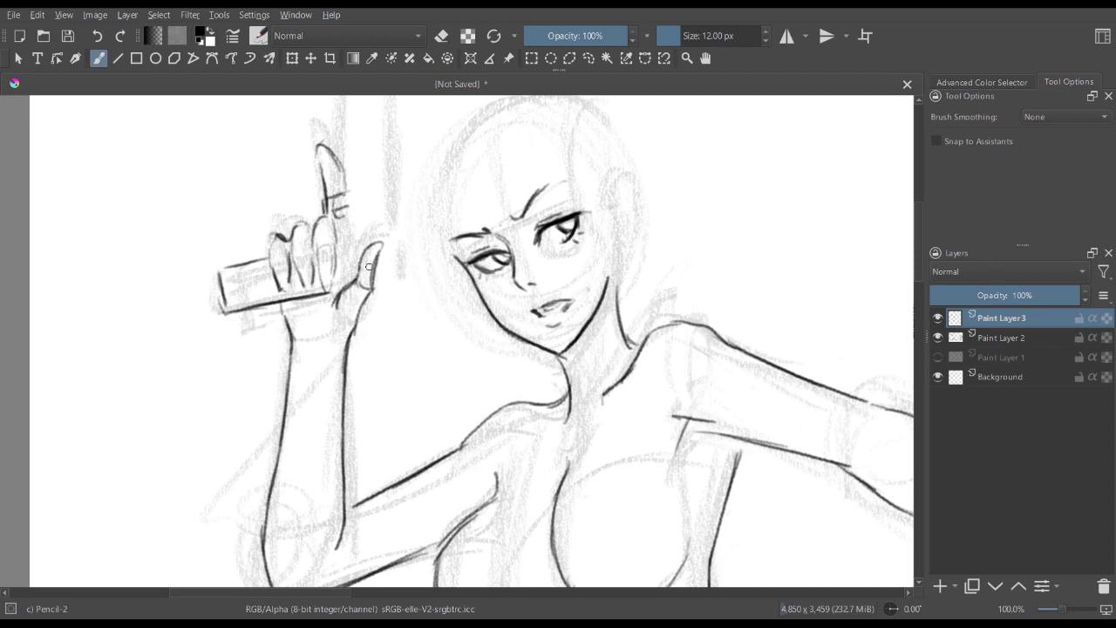
# - Outline the pistol's upright barrel and slide down to its rear end behind the thumb
pyautogui.press('-')
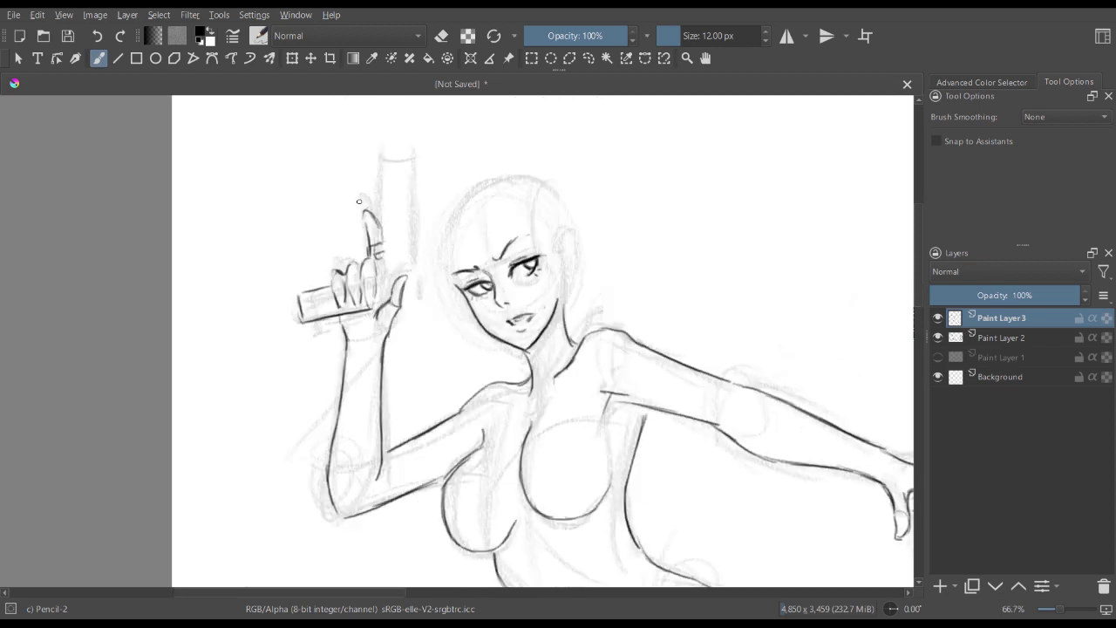
pyautogui.moveTo(386, 269)
pyautogui.mouseDown()
pyautogui.moveTo(377, 160)
pyautogui.moveTo(412, 156)
pyautogui.moveTo(380, 162)
pyautogui.moveTo(409, 177)
pyautogui.moveTo(416, 284)
pyautogui.mouseUp()
pyautogui.moveTo(415, 223); pyautogui.dragTo(417, 309)
pyautogui.moveTo(416, 260)
pyautogui.mouseDown()
pyautogui.moveTo(418, 309)
pyautogui.moveTo(403, 323)
pyautogui.mouseUp()
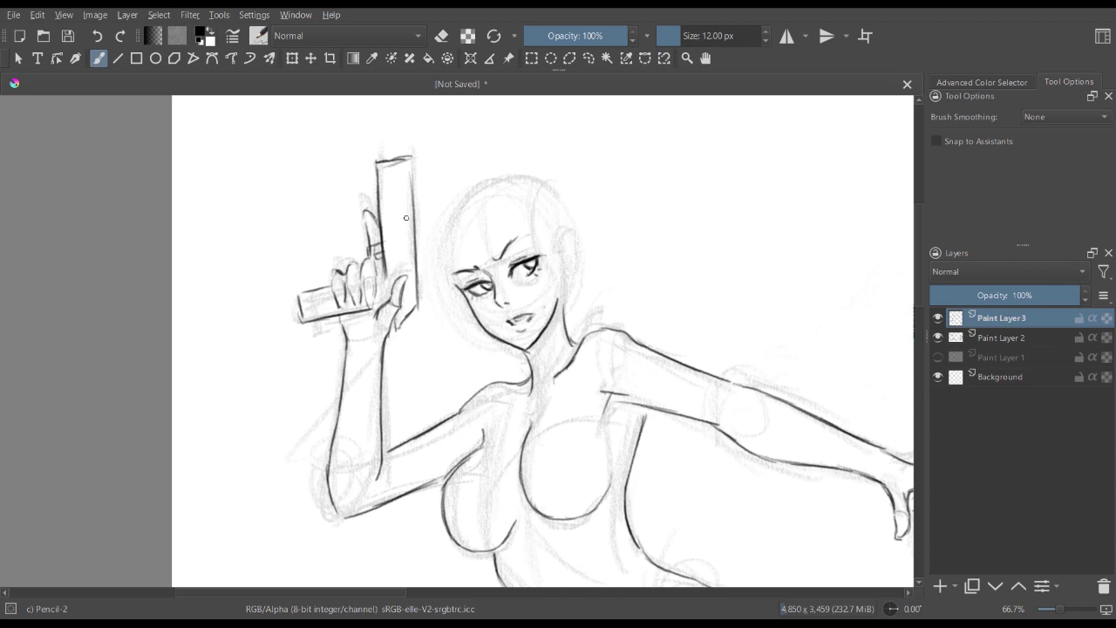
# - Add a narrow slot to the pistol's slide, an inset panel to the grip and a line along the barrel edge
pyautogui.moveTo(405, 218); pyautogui.dragTo(408, 256)
pyautogui.moveTo(364, 286)
pyautogui.mouseDown()
pyautogui.moveTo(373, 306)
pyautogui.moveTo(371, 275)
pyautogui.mouseUp()
pyautogui.moveTo(298, 293)
pyautogui.mouseDown()
pyautogui.moveTo(319, 288)
pyautogui.moveTo(308, 312)
pyautogui.moveTo(328, 292)
pyautogui.moveTo(327, 309)
pyautogui.moveTo(332, 292)
pyautogui.moveTo(385, 298)
pyautogui.mouseUp()
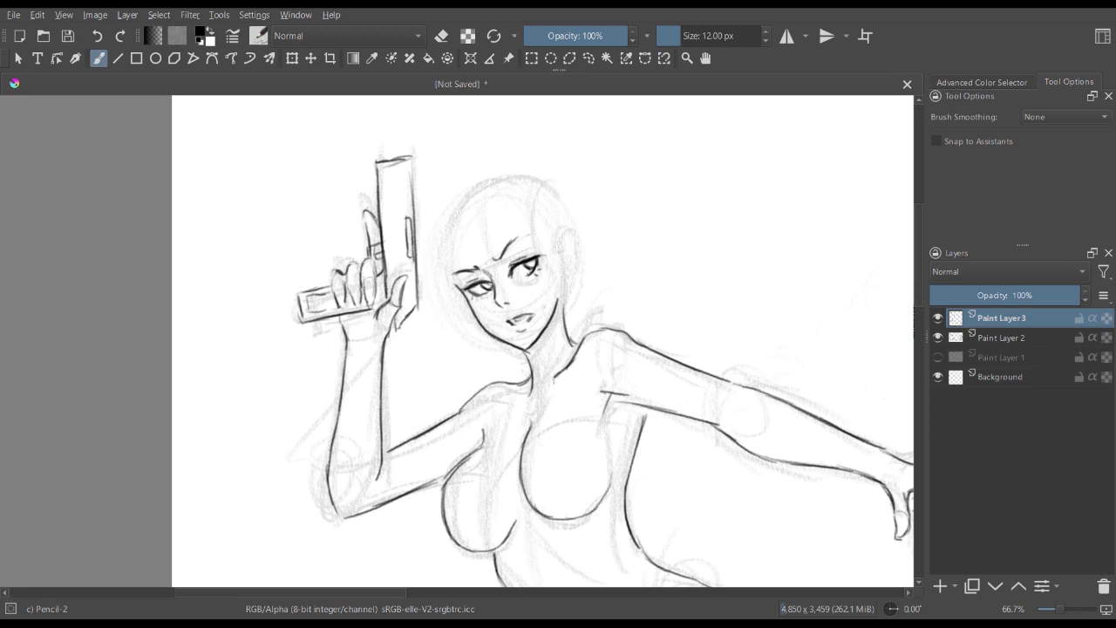
pyautogui.moveTo(377, 178); pyautogui.dragTo(377, 213)
# - Examine the outlined upper body, head and pistol hand against the rough sketch
pyautogui.press('-')
pyautogui.press('-')
pyautogui.press('+')
pyautogui.moveTo(648, 447); pyautogui.dragTo(515, 381)
pyautogui.press('-')
pyautogui.press('+')
pyautogui.press('+')
pyautogui.moveTo(486, 282); pyautogui.dragTo(525, 308)
pyautogui.moveTo(523, 207); pyautogui.dragTo(543, 267)
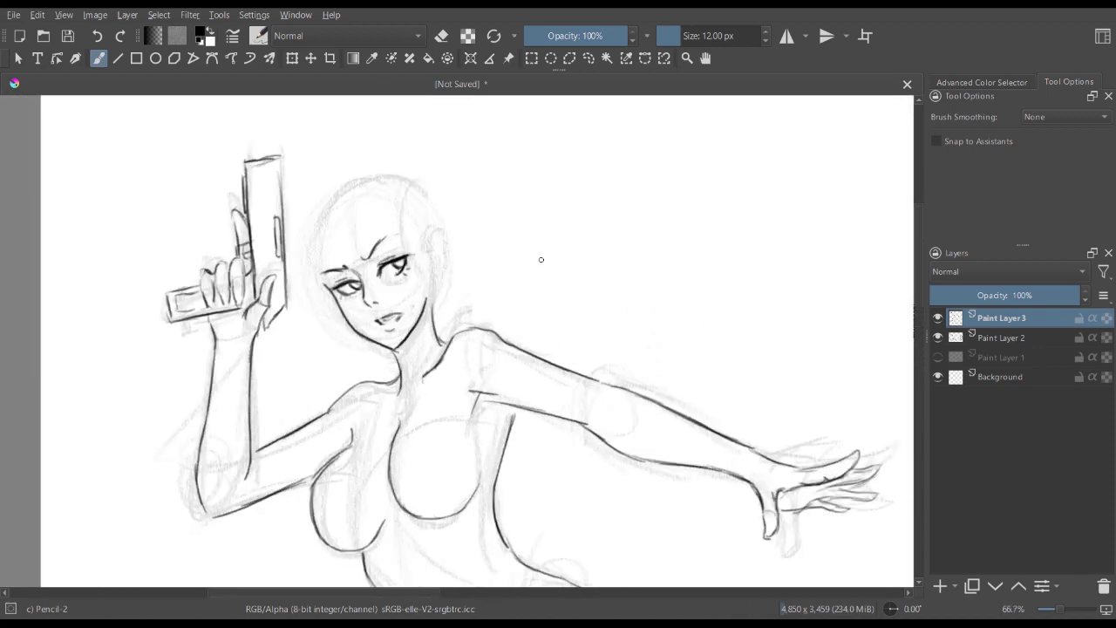
pyautogui.press('-')
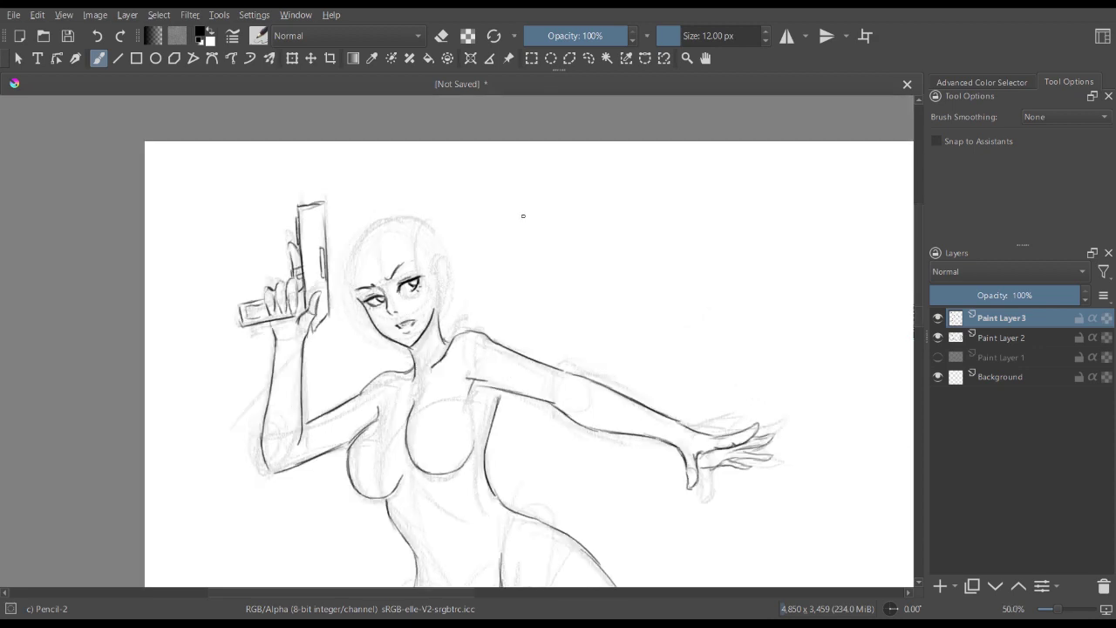
# - Examine the whole inked figure, the outstretched arm and the head against the rough sketch
pyautogui.press('-')
pyautogui.moveTo(526, 296); pyautogui.dragTo(435, 182)
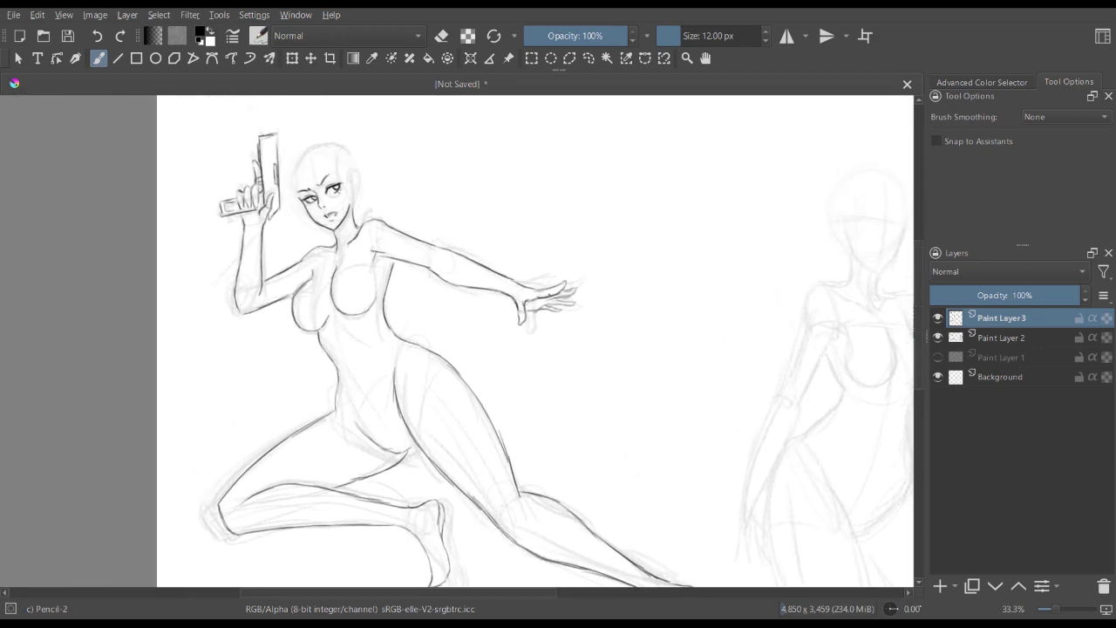
pyautogui.press('-')
pyautogui.press('-')
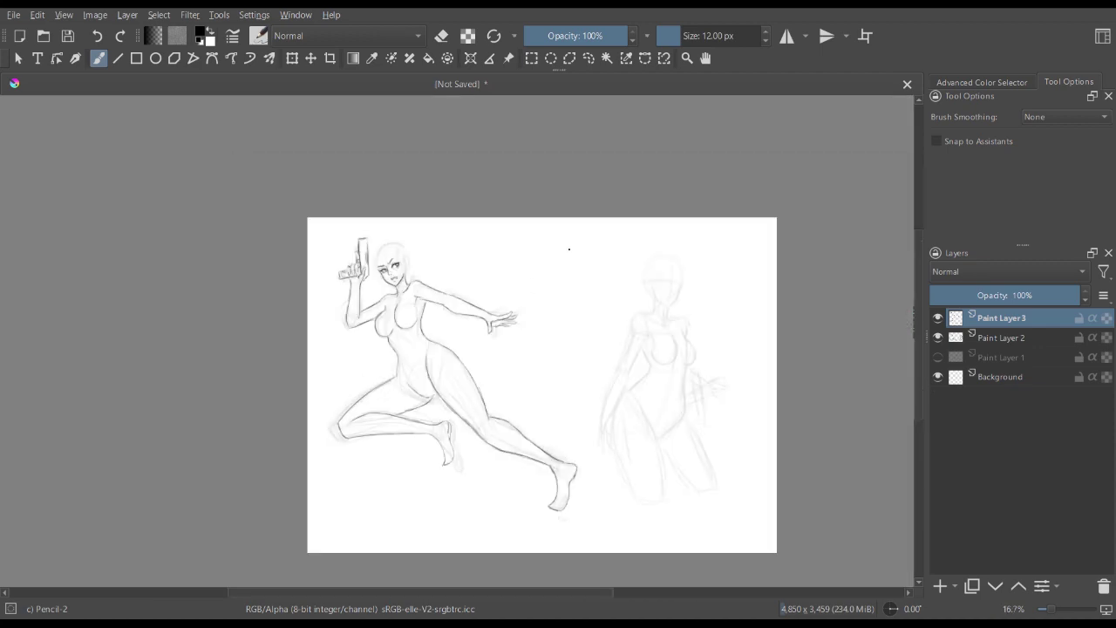
pyautogui.press('+')
pyautogui.press('+')
pyautogui.press('+')
pyautogui.moveTo(502, 142); pyautogui.dragTo(561, 261)
pyautogui.press('+')
pyautogui.press('+')
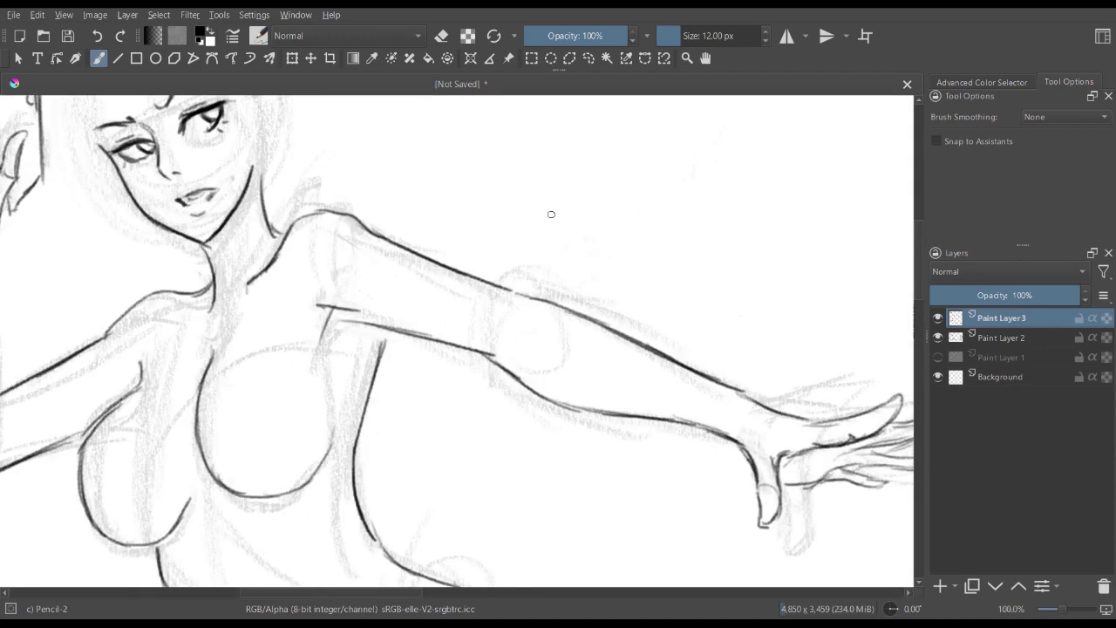
pyautogui.moveTo(388, 98); pyautogui.dragTo(546, 253)
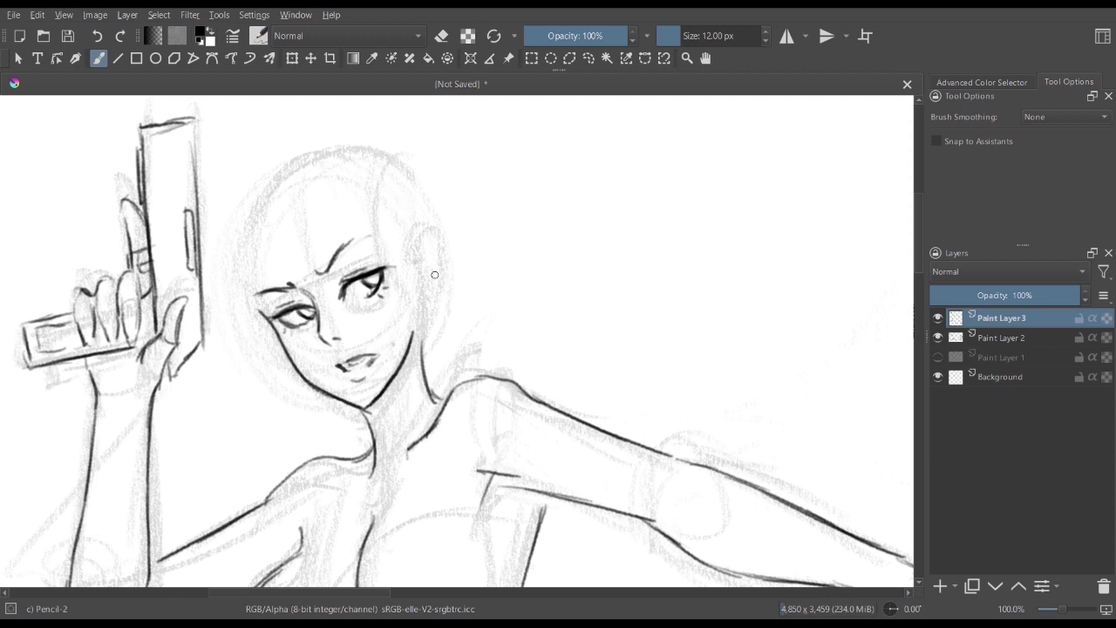
# - Erase the curved line at the bottom of the pelvis and redraw it from the hip to the inner thigh
pyautogui.press('-')
pyautogui.moveTo(459, 308); pyautogui.dragTo(324, 19)
pyautogui.moveTo(436, 419)
pyautogui.mouseDown()
pyautogui.moveTo(430, 257)
pyautogui.moveTo(436, 285)
pyautogui.moveTo(484, 210)
pyautogui.mouseUp()
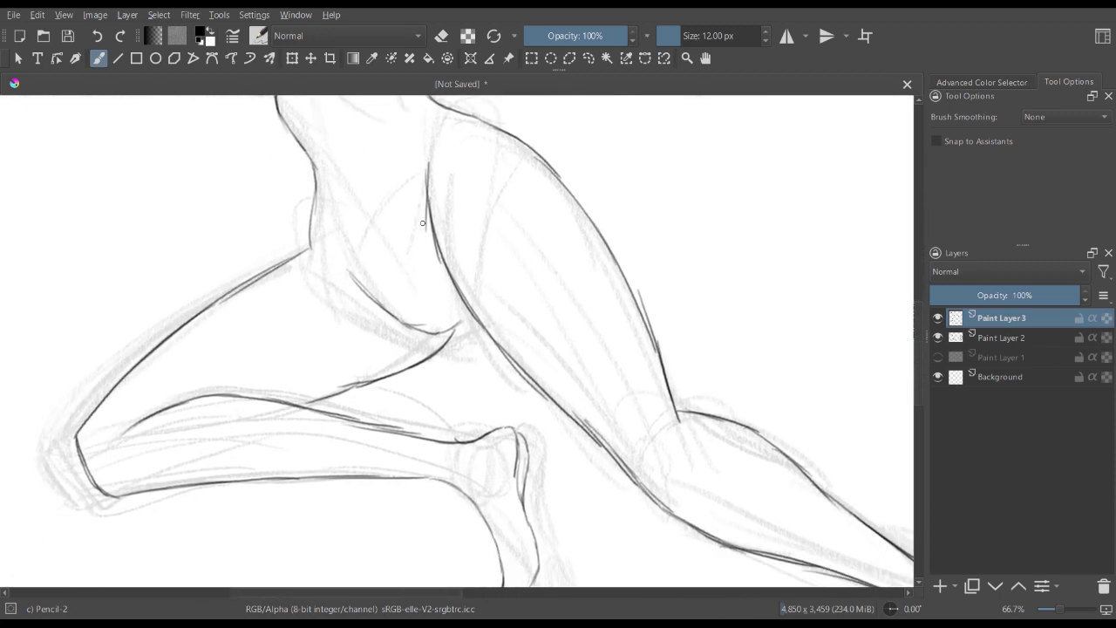
pyautogui.press('e')
pyautogui.moveTo(366, 294)
pyautogui.mouseDown()
pyautogui.moveTo(389, 314)
pyautogui.moveTo(442, 320)
pyautogui.moveTo(369, 281)
pyautogui.moveTo(386, 287)
pyautogui.moveTo(391, 273)
pyautogui.mouseUp()
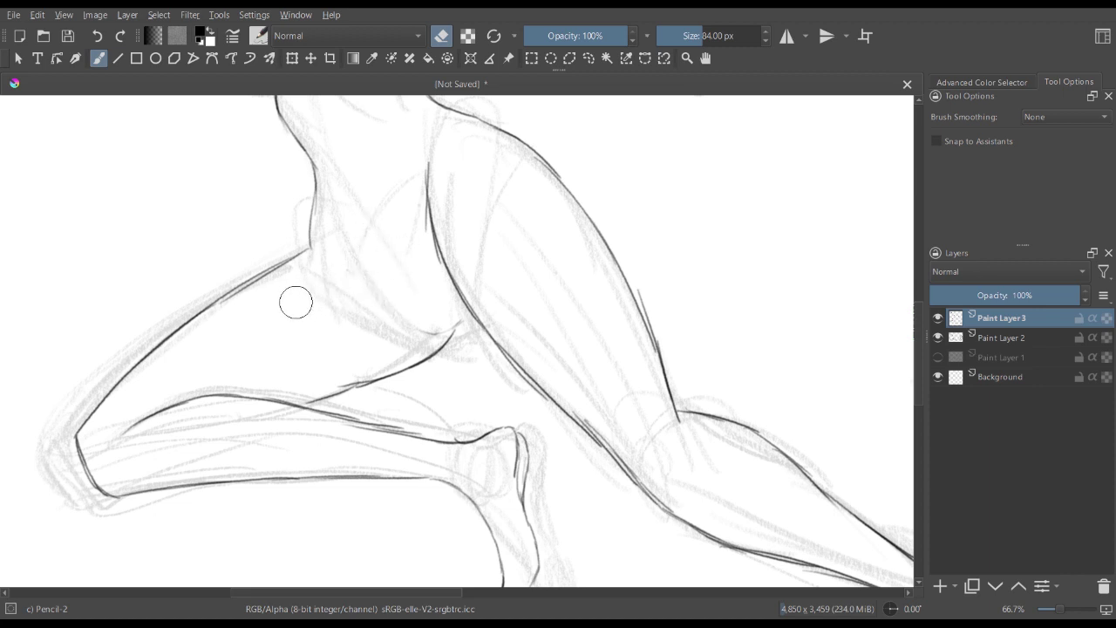
pyautogui.press('e')
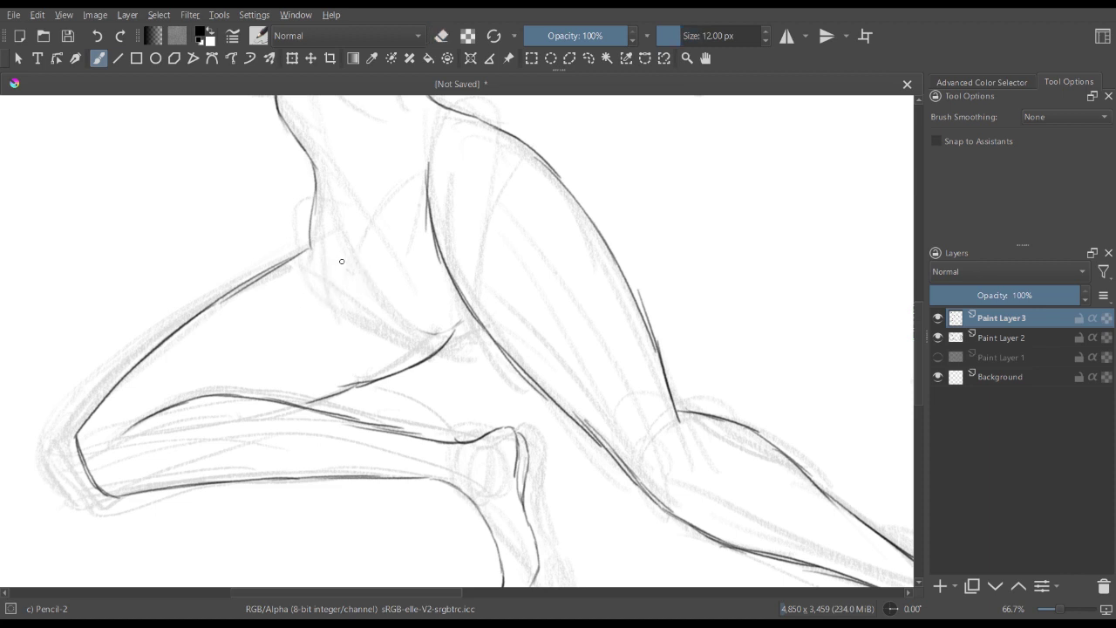
pyautogui.moveTo(342, 260)
pyautogui.mouseDown()
pyautogui.moveTo(394, 310)
pyautogui.moveTo(439, 323)
pyautogui.moveTo(459, 313)
pyautogui.mouseUp()
# - Draw the fringe as long curved strands falling across the forehead and between the eyes
pyautogui.press('-')
pyautogui.press('-')
pyautogui.press('-')
pyautogui.press('+')
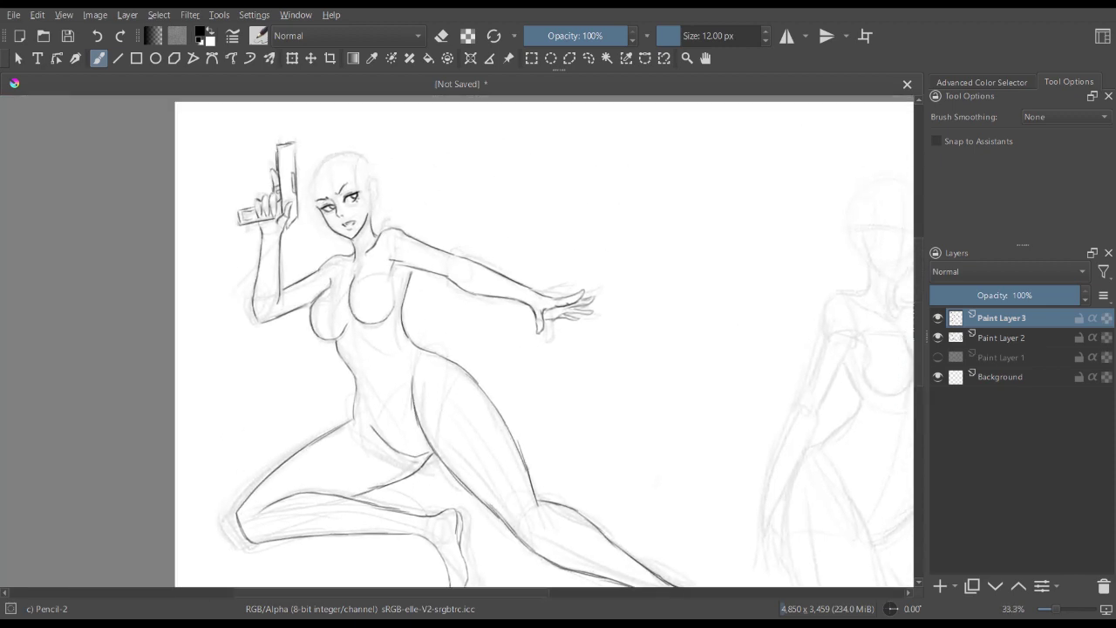
pyautogui.press('+')
pyautogui.press('+')
pyautogui.moveTo(521, 279); pyautogui.dragTo(637, 429)
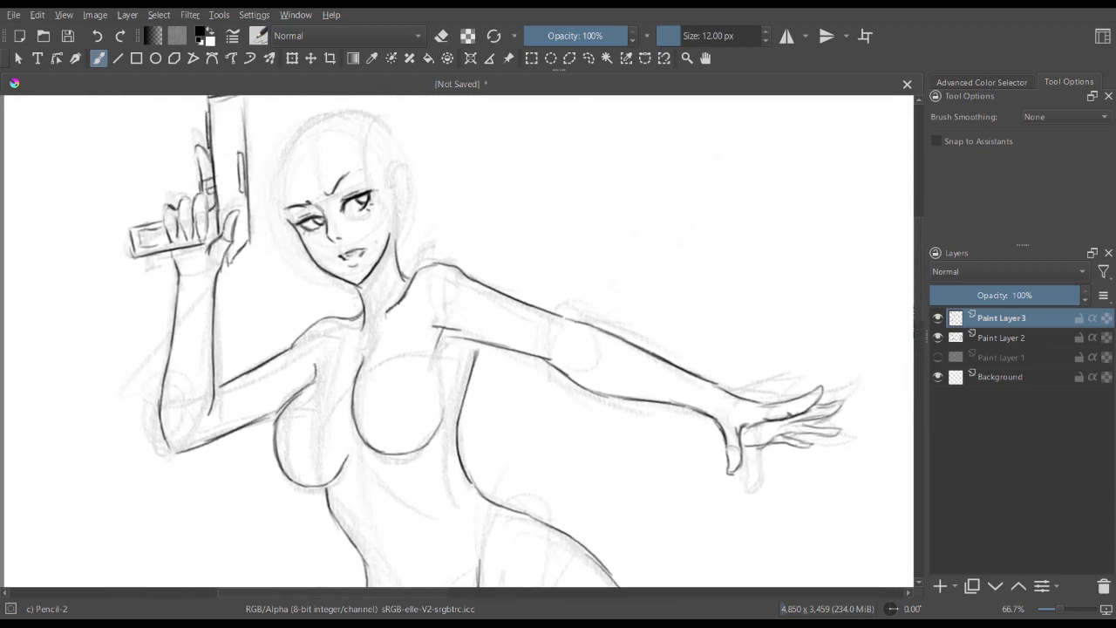
pyautogui.press('+')
pyautogui.moveTo(548, 286); pyautogui.dragTo(619, 390)
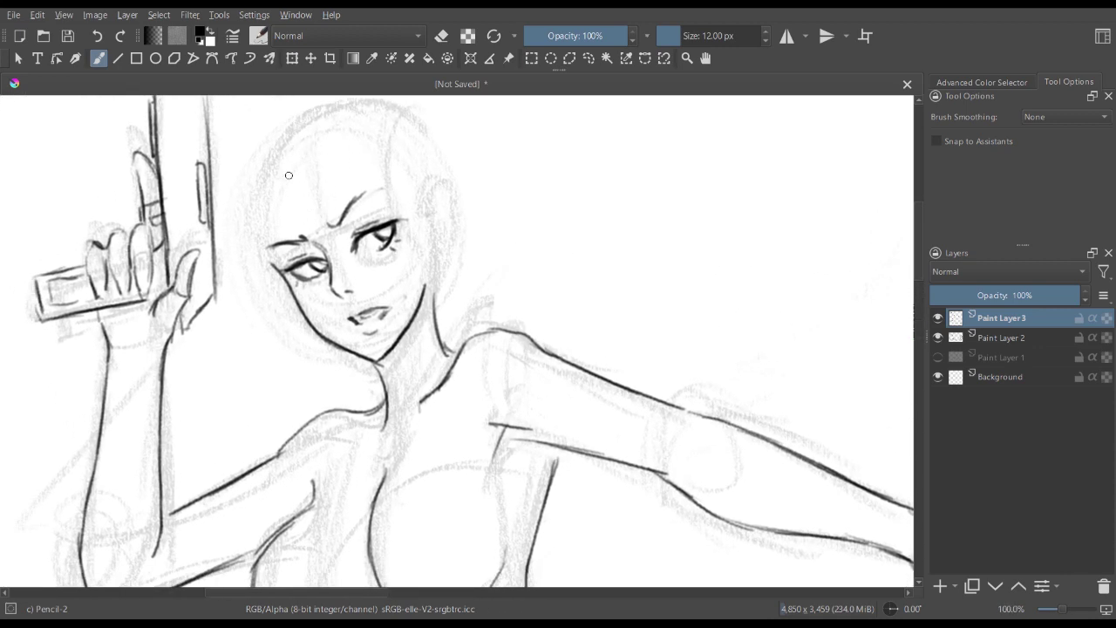
pyautogui.moveTo(294, 138)
pyautogui.mouseDown()
pyautogui.moveTo(293, 170)
pyautogui.moveTo(291, 146)
pyautogui.moveTo(308, 215)
pyautogui.mouseUp()
pyautogui.moveTo(328, 127)
pyautogui.mouseDown()
pyautogui.moveTo(337, 214)
pyautogui.moveTo(363, 263)
pyautogui.mouseUp()
pyautogui.moveTo(319, 229); pyautogui.dragTo(370, 262)
pyautogui.moveTo(328, 160)
pyautogui.mouseDown()
pyautogui.moveTo(375, 207)
pyautogui.moveTo(340, 189)
pyautogui.moveTo(395, 217)
pyautogui.mouseUp()
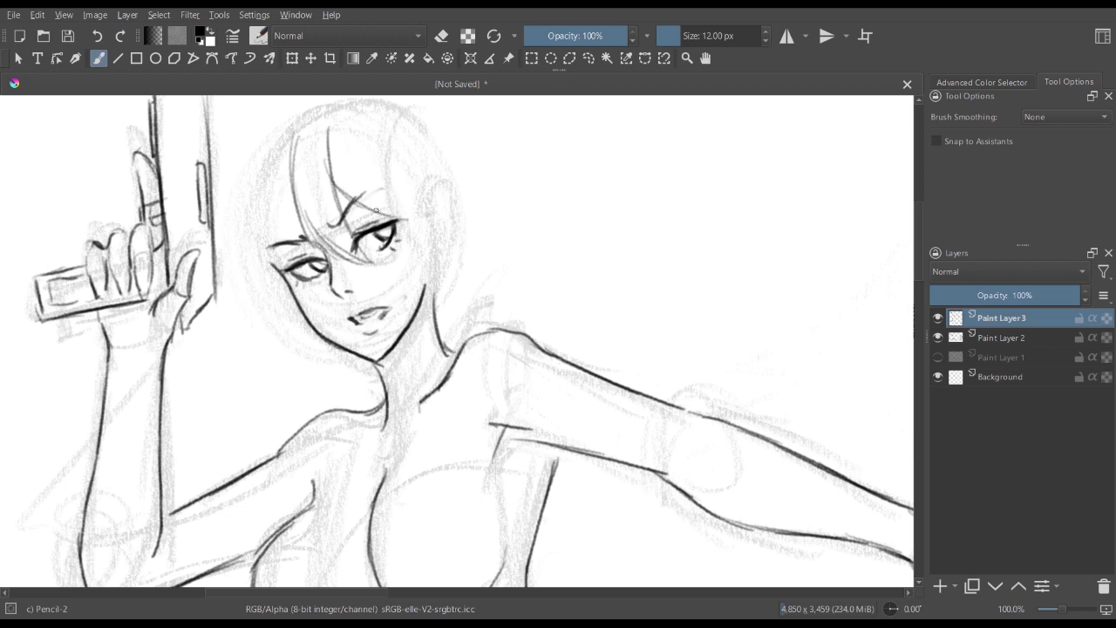
# - Draw the side strands in front of the ear, and outline the ear with its inner fold
pyautogui.moveTo(394, 163); pyautogui.dragTo(417, 240)
pyautogui.moveTo(422, 176); pyautogui.dragTo(417, 245)
pyautogui.moveTo(437, 190)
pyautogui.mouseDown()
pyautogui.moveTo(431, 218)
pyautogui.moveTo(448, 194)
pyautogui.moveTo(457, 227)
pyautogui.moveTo(438, 263)
pyautogui.moveTo(436, 309)
pyautogui.mouseUp()
pyautogui.moveTo(449, 218); pyautogui.dragTo(438, 246)
pyautogui.moveTo(439, 197); pyautogui.dragTo(453, 205)
pyautogui.moveTo(457, 200); pyautogui.dragTo(446, 251)
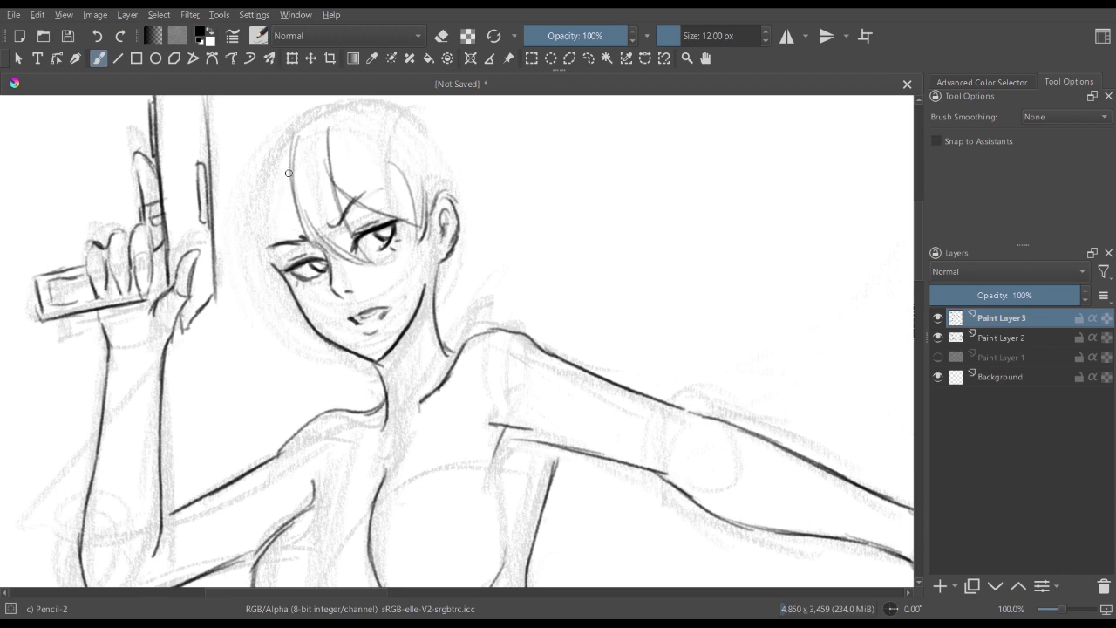
# - Draw long tapering locks framing the cheek on the pistol side and curving in below the jaw
pyautogui.moveTo(289, 179)
pyautogui.mouseDown()
pyautogui.moveTo(285, 233)
pyautogui.moveTo(289, 184)
pyautogui.moveTo(340, 385)
pyautogui.mouseUp()
pyautogui.moveTo(282, 260)
pyautogui.mouseDown()
pyautogui.moveTo(288, 295)
pyautogui.moveTo(338, 389)
pyautogui.mouseUp()
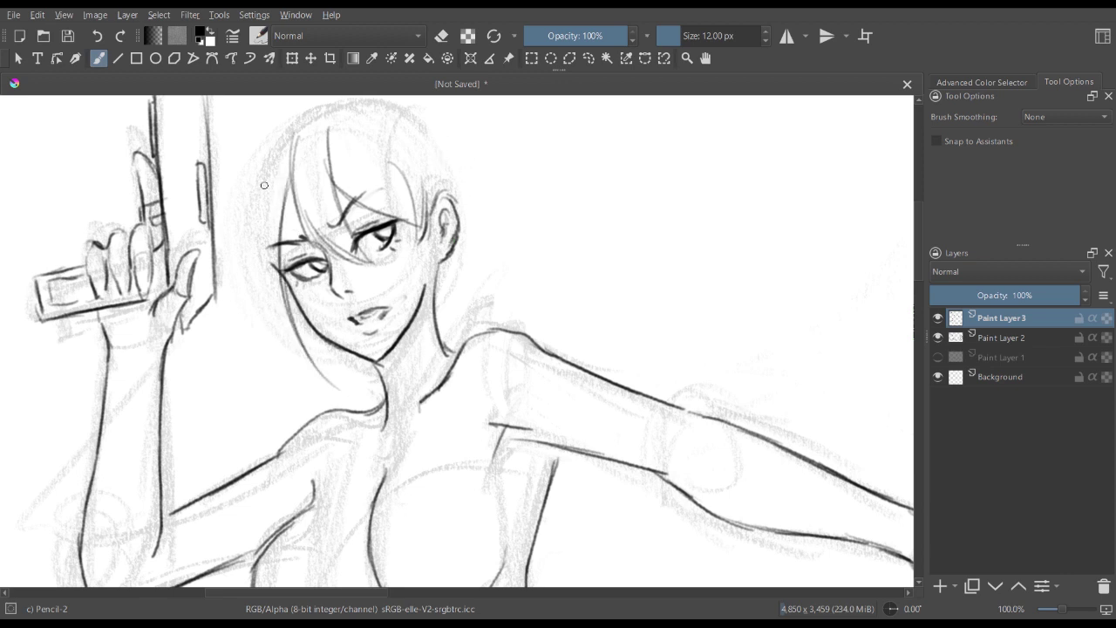
pyautogui.moveTo(263, 162); pyautogui.dragTo(235, 295)
pyautogui.moveTo(253, 228)
pyautogui.mouseDown()
pyautogui.moveTo(237, 296)
pyautogui.moveTo(278, 377)
pyautogui.mouseUp()
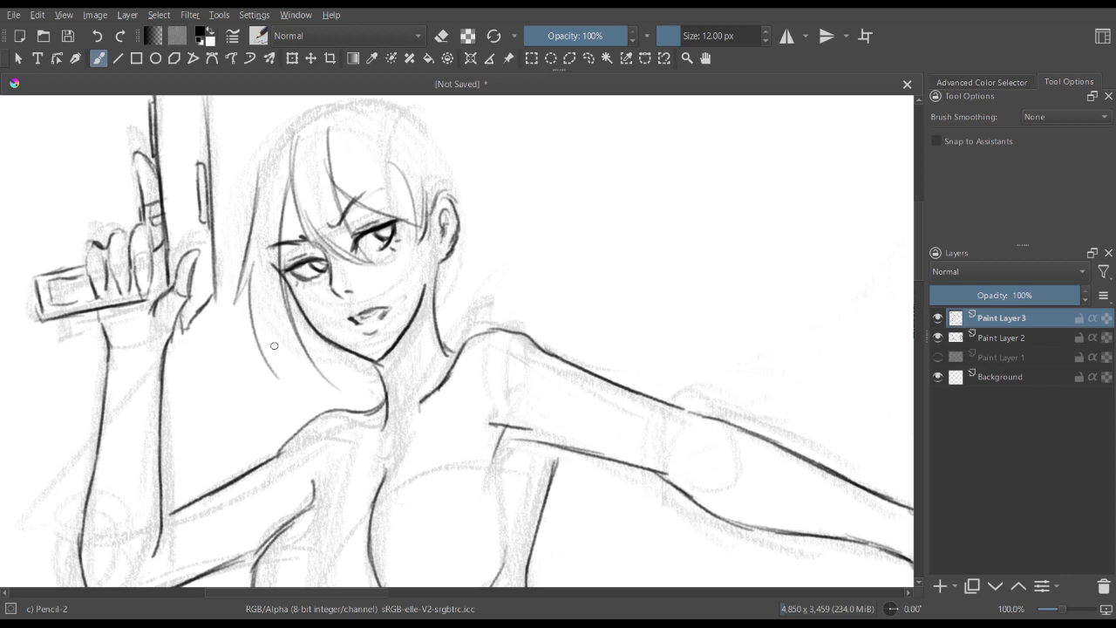
pyautogui.moveTo(258, 300)
pyautogui.mouseDown()
pyautogui.moveTo(297, 383)
pyautogui.moveTo(341, 387)
pyautogui.mouseUp()
# - Erase the upper end of the central fringe strand and draw the outer hair contour from the pistol side up to the crown
pyautogui.press('-')
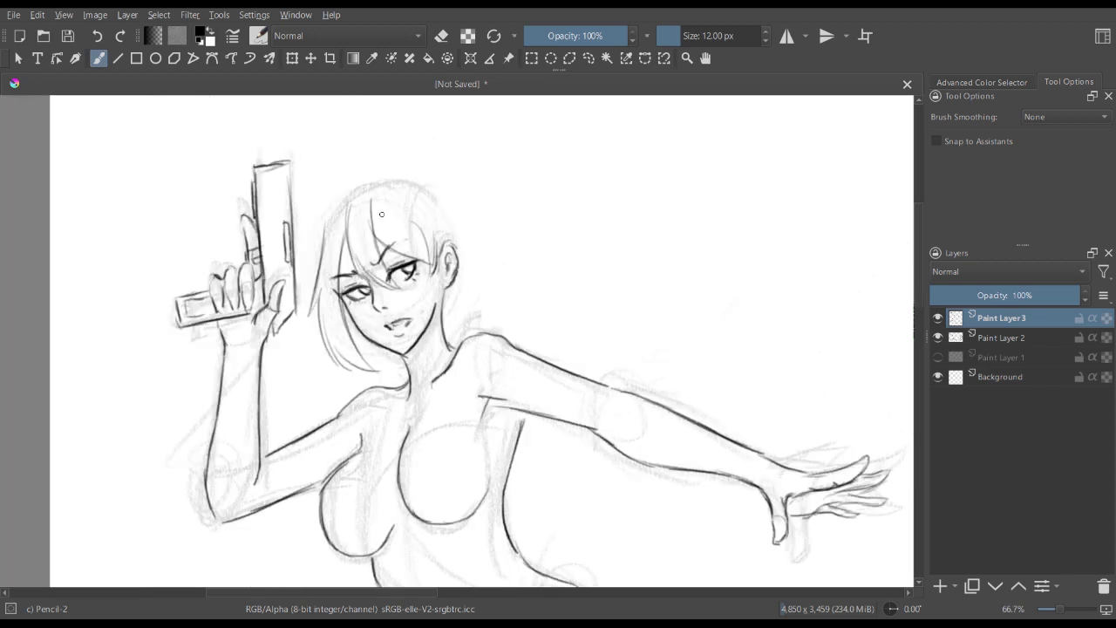
pyautogui.press('e')
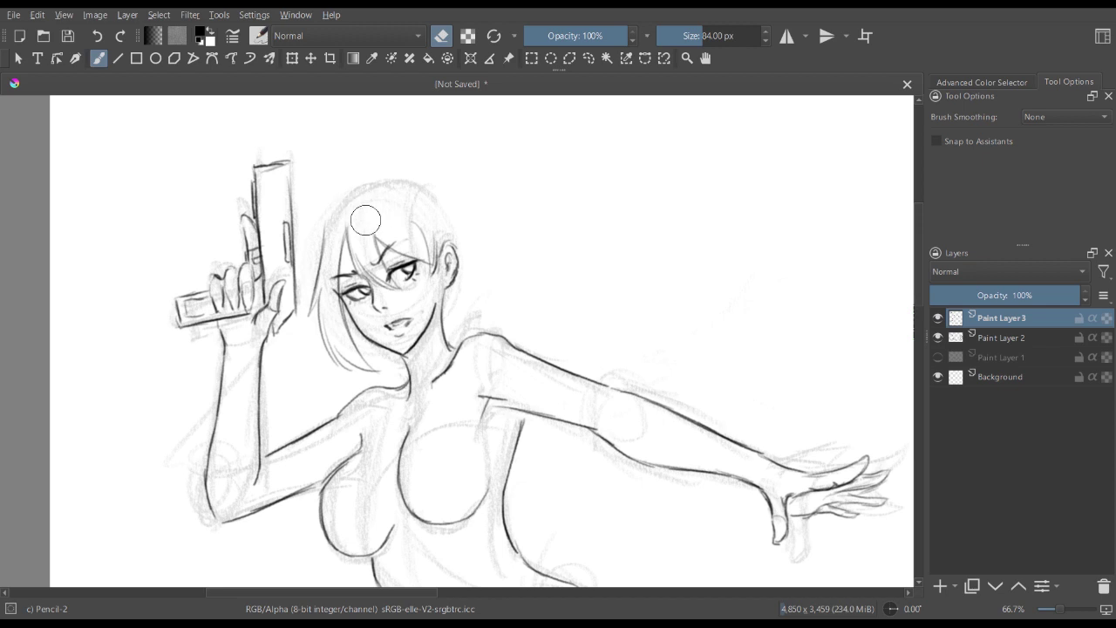
pyautogui.press('e')
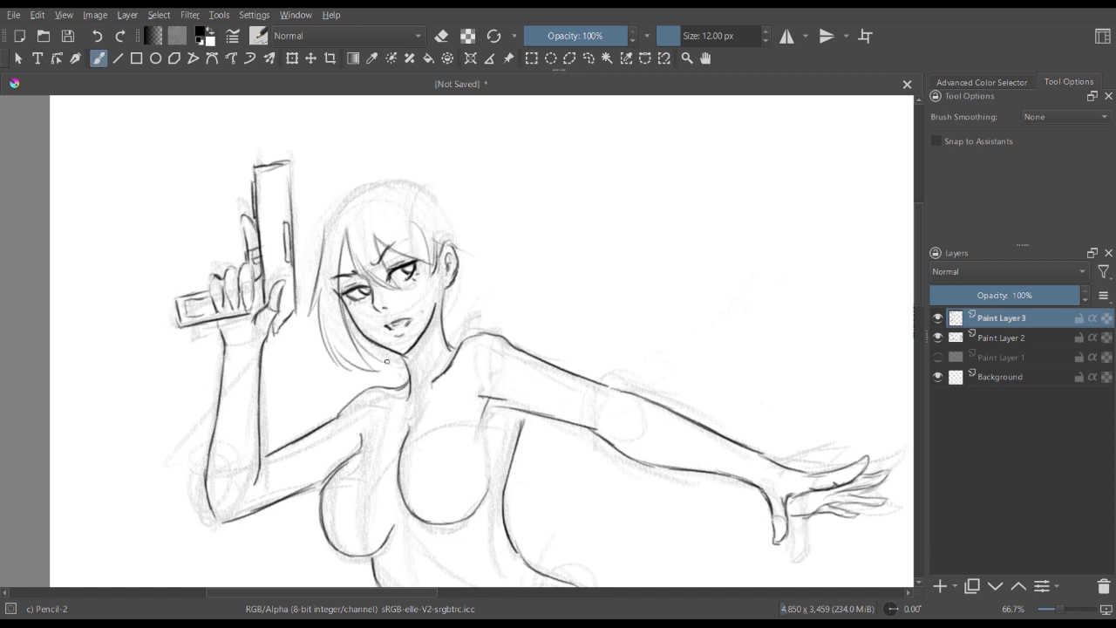
pyautogui.moveTo(305, 287)
pyautogui.mouseDown()
pyautogui.moveTo(329, 204)
pyautogui.moveTo(376, 178)
pyautogui.mouseUp()
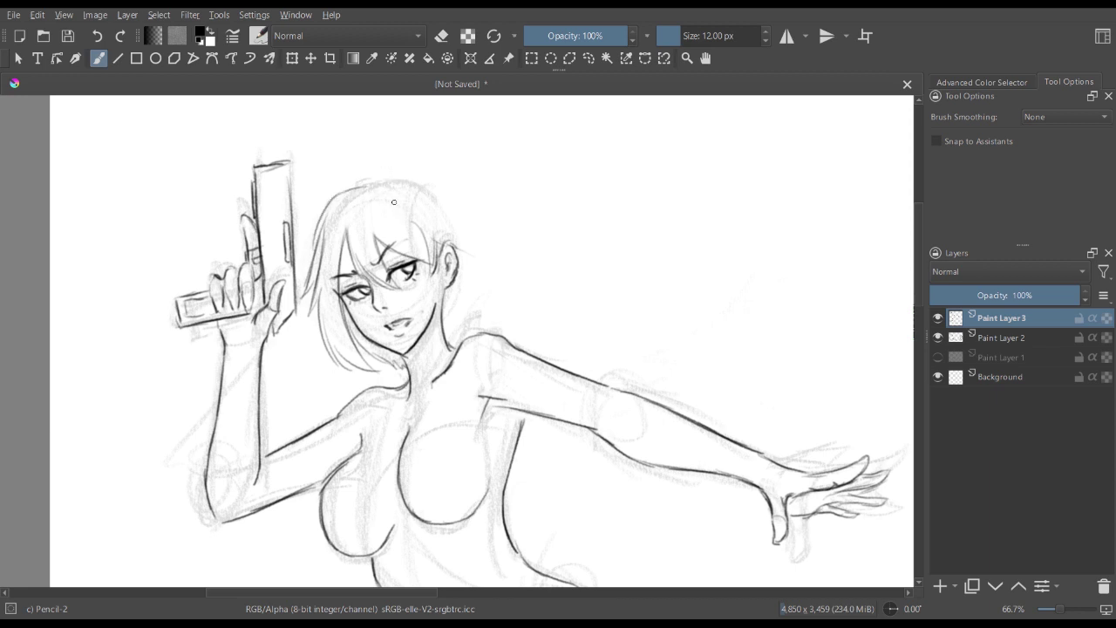
# - Draw windblown hair sweeping back behind the ear, with curling ends and strands reaching down to the shoulder
pyautogui.moveTo(434, 234)
pyautogui.mouseDown()
pyautogui.moveTo(497, 272)
pyautogui.moveTo(511, 297)
pyautogui.mouseUp()
pyautogui.moveTo(432, 196)
pyautogui.mouseDown()
pyautogui.moveTo(471, 246)
pyautogui.moveTo(509, 261)
pyautogui.moveTo(523, 305)
pyautogui.mouseUp()
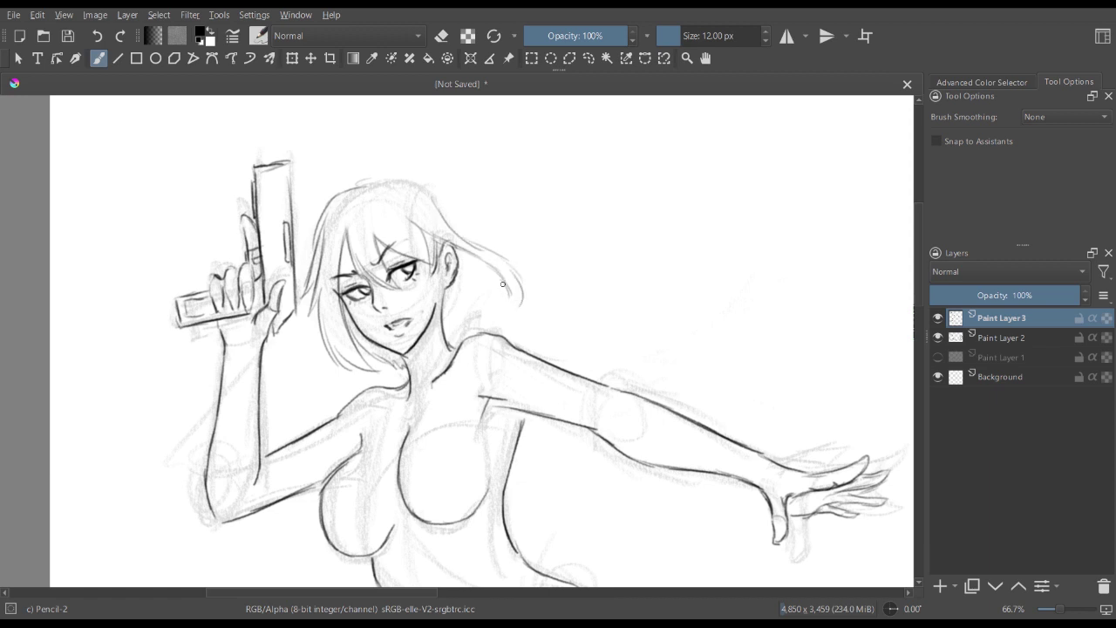
pyautogui.moveTo(507, 265); pyautogui.dragTo(514, 314)
pyautogui.moveTo(484, 268); pyautogui.dragTo(502, 312)
pyautogui.moveTo(446, 322); pyautogui.dragTo(507, 338)
pyautogui.moveTo(477, 265); pyautogui.dragTo(490, 313)
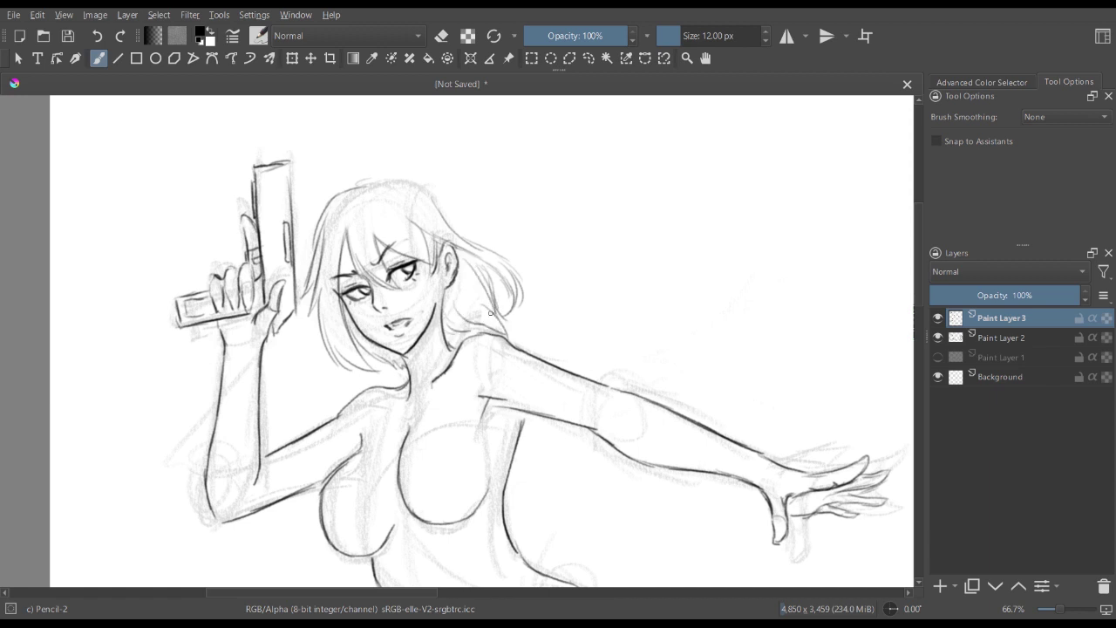
# - Outline the crown of the head and extend the outer edge of the windblown hair from it
pyautogui.moveTo(419, 176)
pyautogui.mouseDown()
pyautogui.moveTo(481, 232)
pyautogui.moveTo(467, 219)
pyautogui.moveTo(510, 234)
pyautogui.moveTo(515, 242)
pyautogui.moveTo(497, 239)
pyautogui.moveTo(520, 266)
pyautogui.mouseUp()
pyautogui.moveTo(335, 196)
pyautogui.mouseDown()
pyautogui.moveTo(394, 177)
pyautogui.moveTo(370, 179)
pyautogui.moveTo(391, 178)
pyautogui.moveTo(416, 181)
pyautogui.mouseUp()
pyautogui.press('-')
pyautogui.press('-')
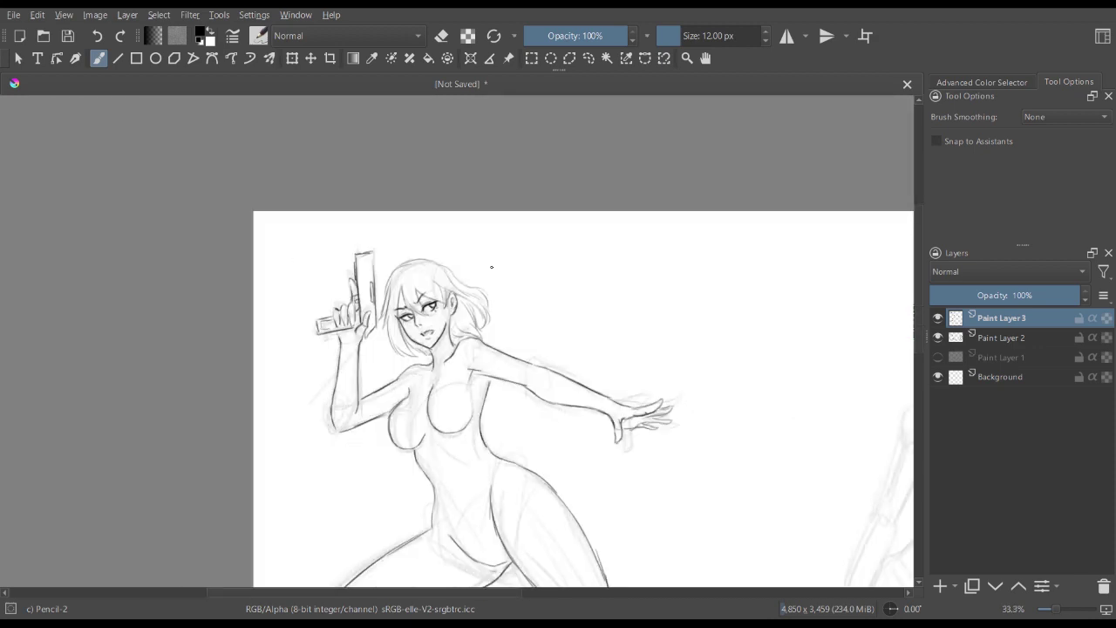
# - Erase the open mouth and redraw it as a wide, slanted smirk
pyautogui.press('+')
pyautogui.press('-')
pyautogui.press('-')
pyautogui.press('+')
pyautogui.press('+')
pyautogui.press('+')
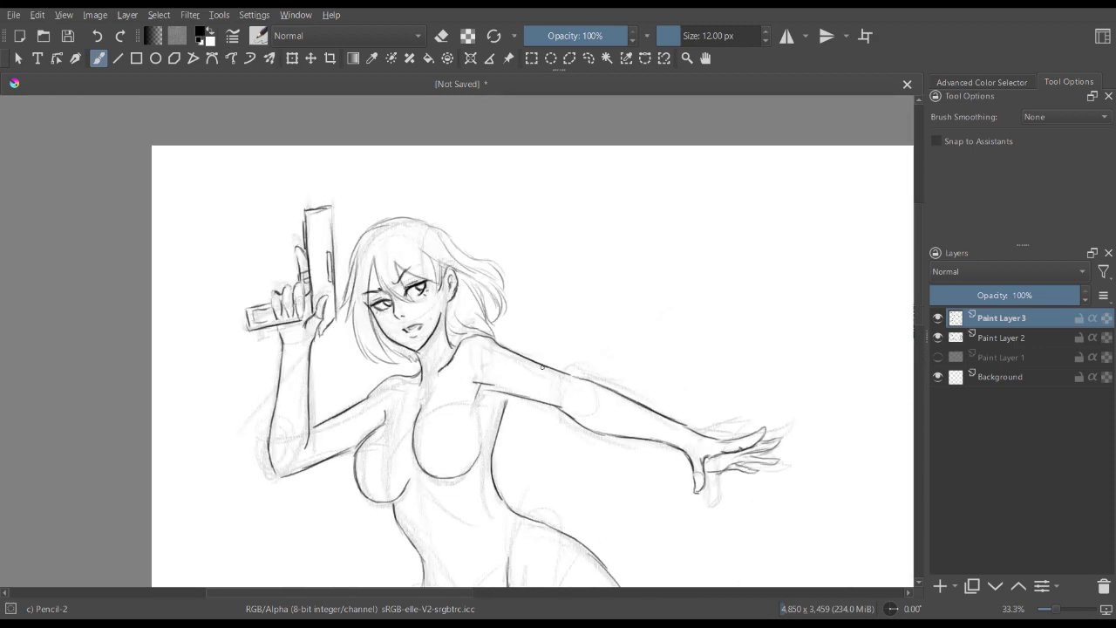
pyautogui.moveTo(512, 352); pyautogui.dragTo(547, 258)
pyautogui.press('+')
pyautogui.scroll(3, 546, 258)
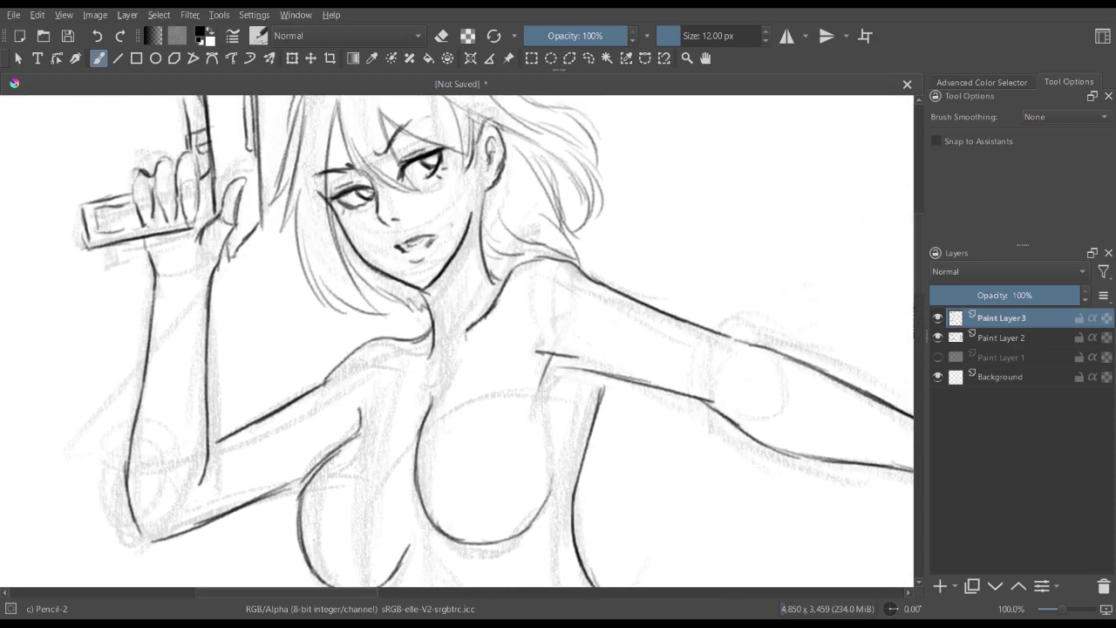
pyautogui.press('e')
pyautogui.moveTo(426, 275)
pyautogui.mouseDown()
pyautogui.moveTo(420, 287)
pyautogui.moveTo(421, 274)
pyautogui.moveTo(401, 284)
pyautogui.moveTo(449, 260)
pyautogui.mouseUp()
pyautogui.press('e')
pyautogui.moveTo(449, 261)
pyautogui.mouseDown()
pyautogui.moveTo(430, 287)
pyautogui.moveTo(401, 288)
pyautogui.moveTo(420, 284)
pyautogui.mouseUp()
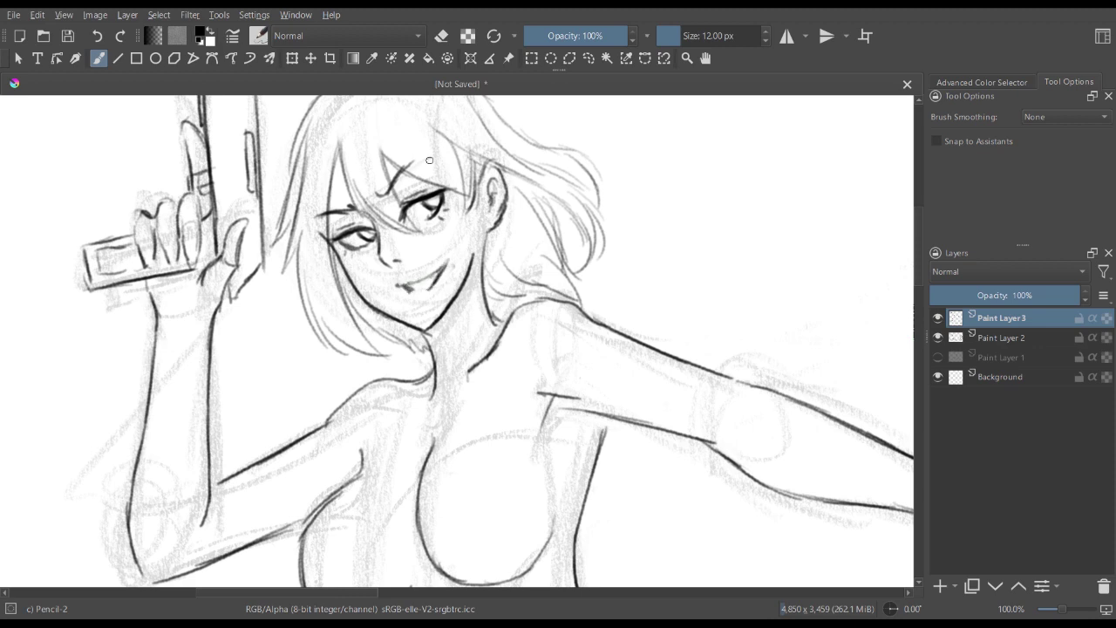
# - Draw a small navel on the belly of the action figure
pyautogui.hotkey('ctrl', '-')
pyautogui.hotkey('ctrl', '-')
pyautogui.hotkey('ctrl', '-')
pyautogui.hotkey('ctrl', '+')
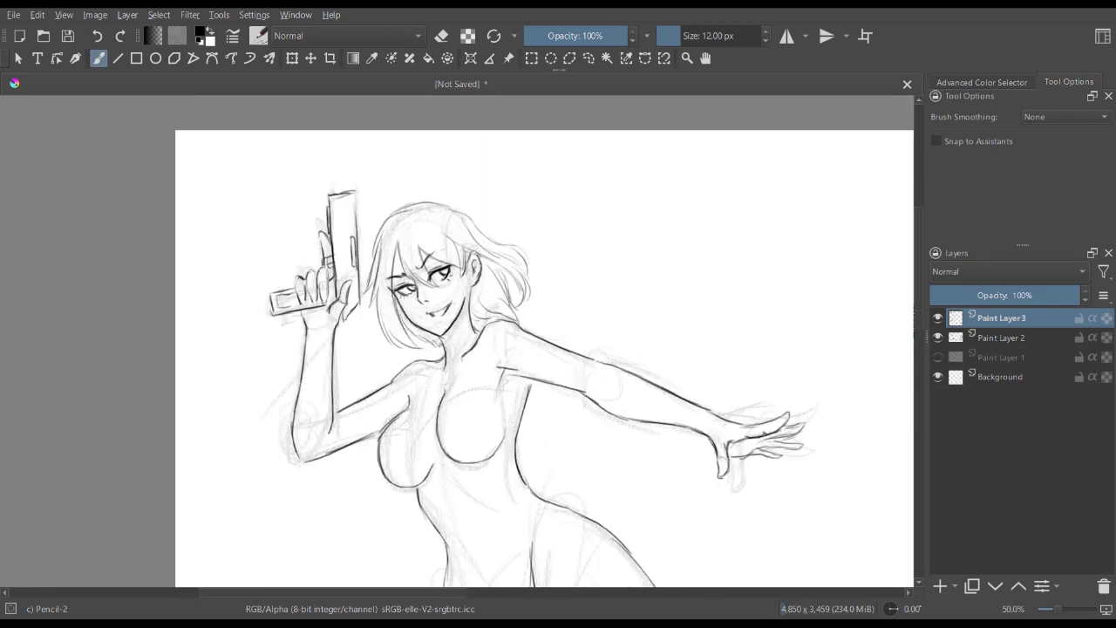
pyautogui.moveTo(504, 539); pyautogui.dragTo(331, 311)
pyautogui.hotkey('ctrl', '-')
pyautogui.hotkey('ctrl', '+')
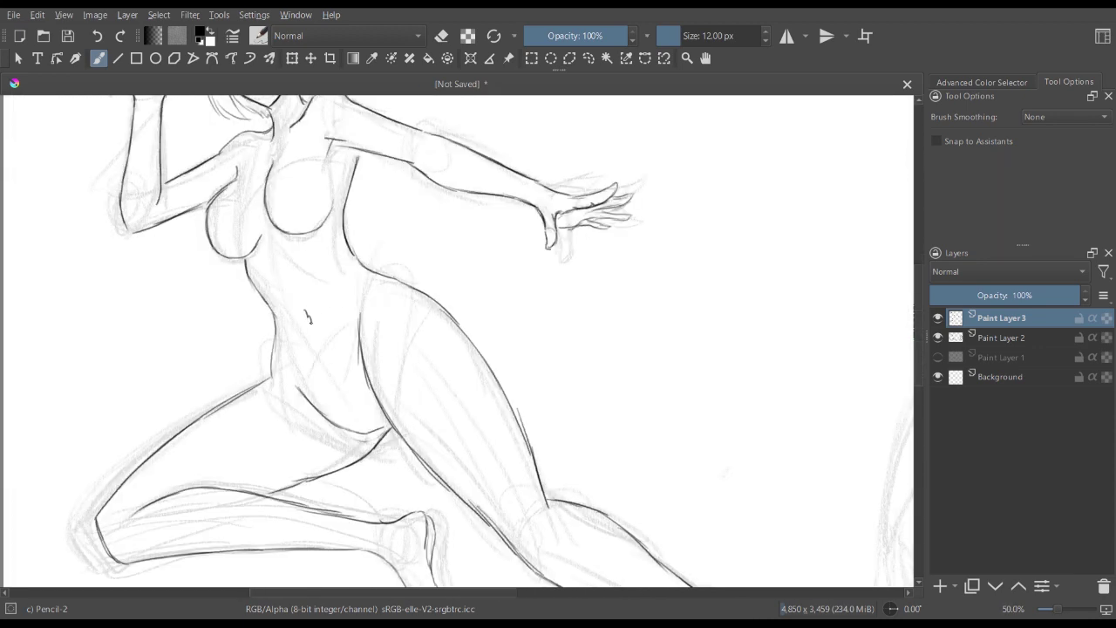
# - Examine the full canvas, comparing the outlined action figure with the faint standing figure beside it
pyautogui.press('-')
pyautogui.moveTo(558, 349)
pyautogui.mouseDown()
pyautogui.moveTo(419, 368)
pyautogui.moveTo(390, 403)
pyautogui.moveTo(354, 356)
pyautogui.moveTo(382, 315)
pyautogui.mouseUp()
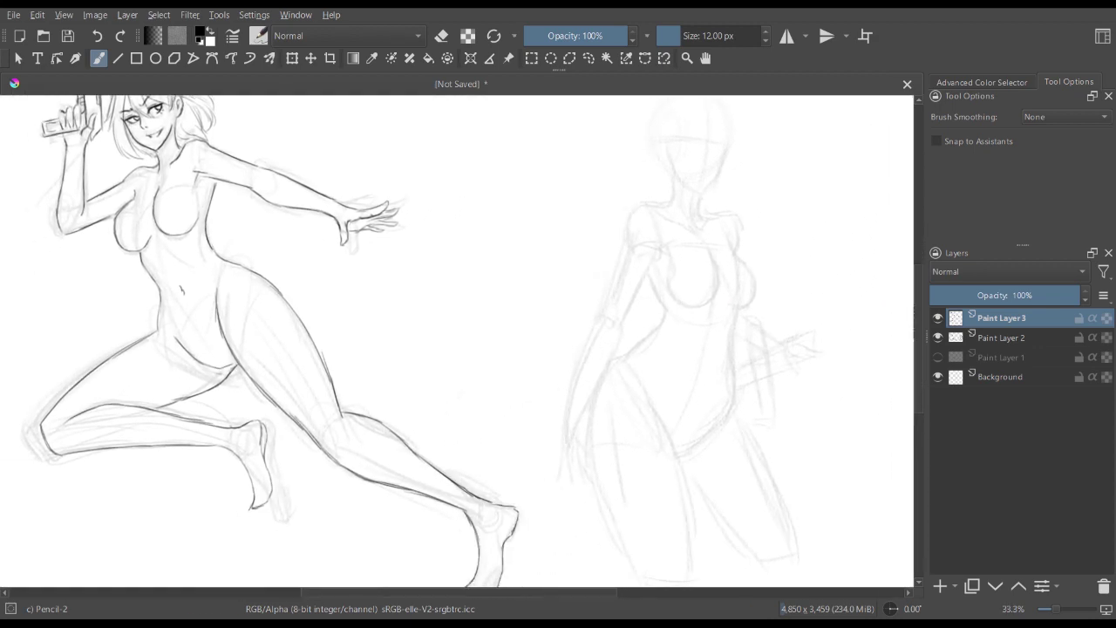
pyautogui.press('-')
pyautogui.press('-')
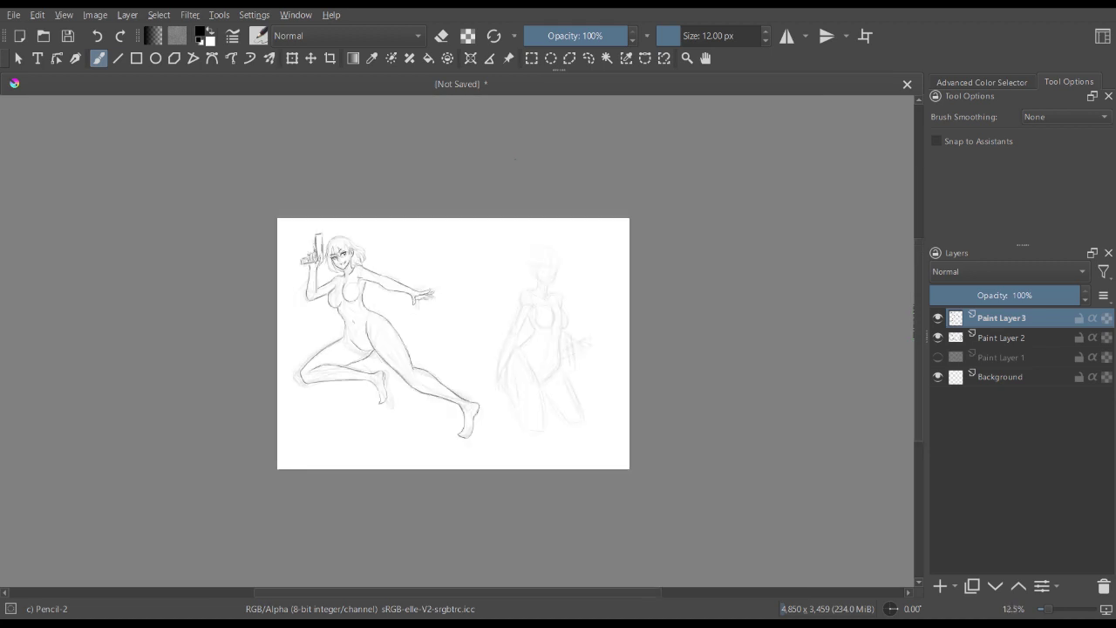
pyautogui.press('+')
pyautogui.press('+')
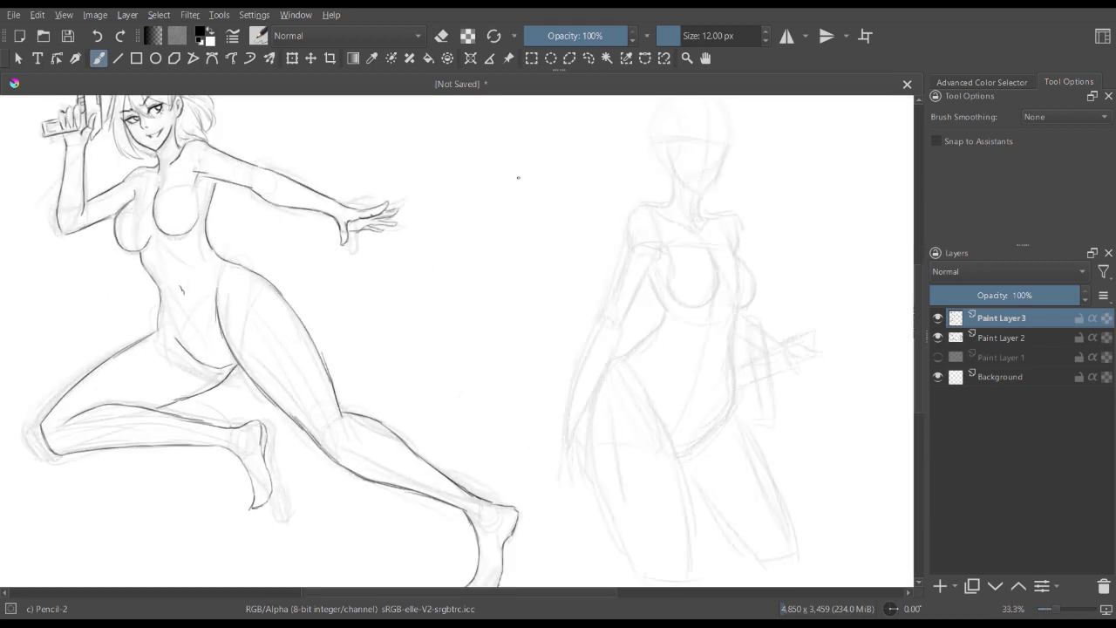
pyautogui.moveTo(518, 242)
pyautogui.mouseDown()
pyautogui.moveTo(557, 249)
pyautogui.moveTo(605, 286)
pyautogui.moveTo(558, 302)
pyautogui.mouseUp()
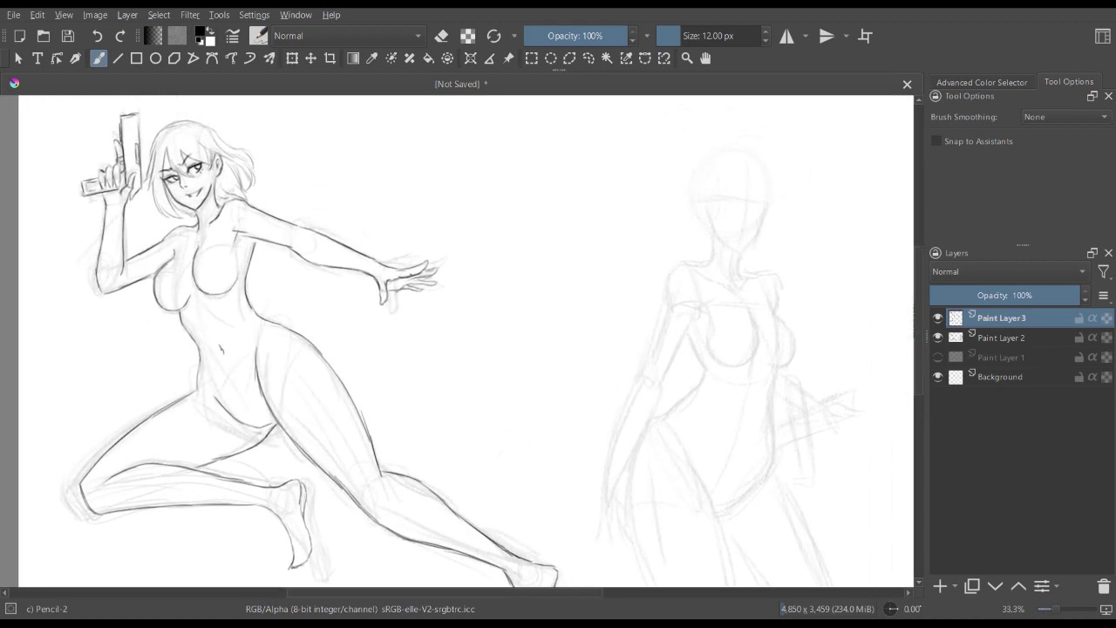
# - Examine the head, shoulders and torso of the standing figure's rough sketch up close
pyautogui.press('+')
pyautogui.press('+')
pyautogui.moveTo(520, 244); pyautogui.dragTo(230, 245)
pyautogui.press('-')
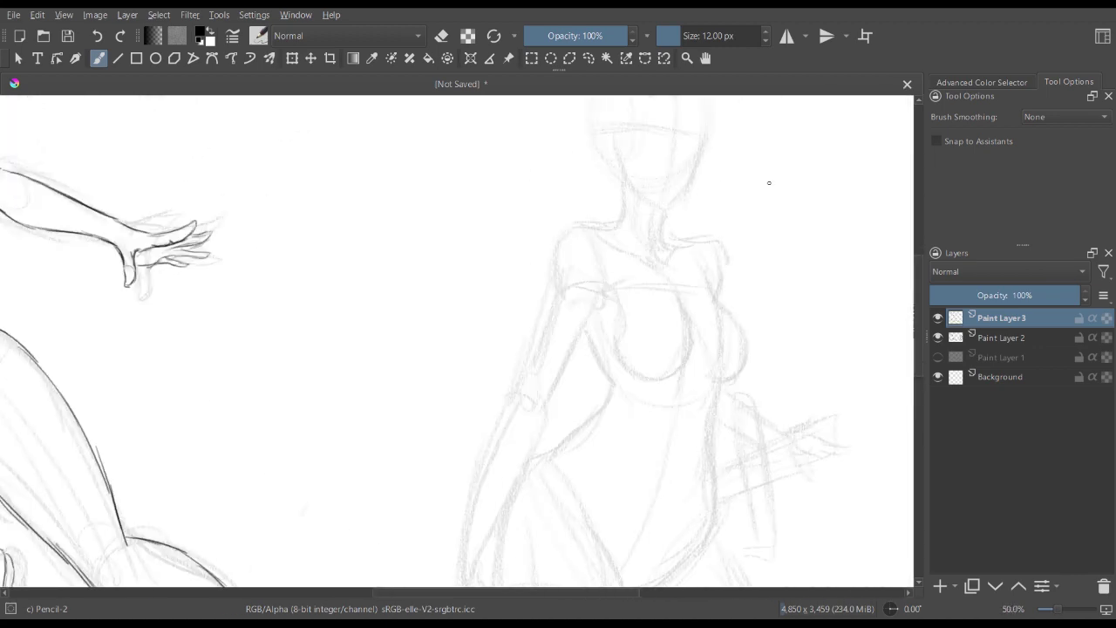
pyautogui.moveTo(769, 182); pyautogui.dragTo(575, 232)
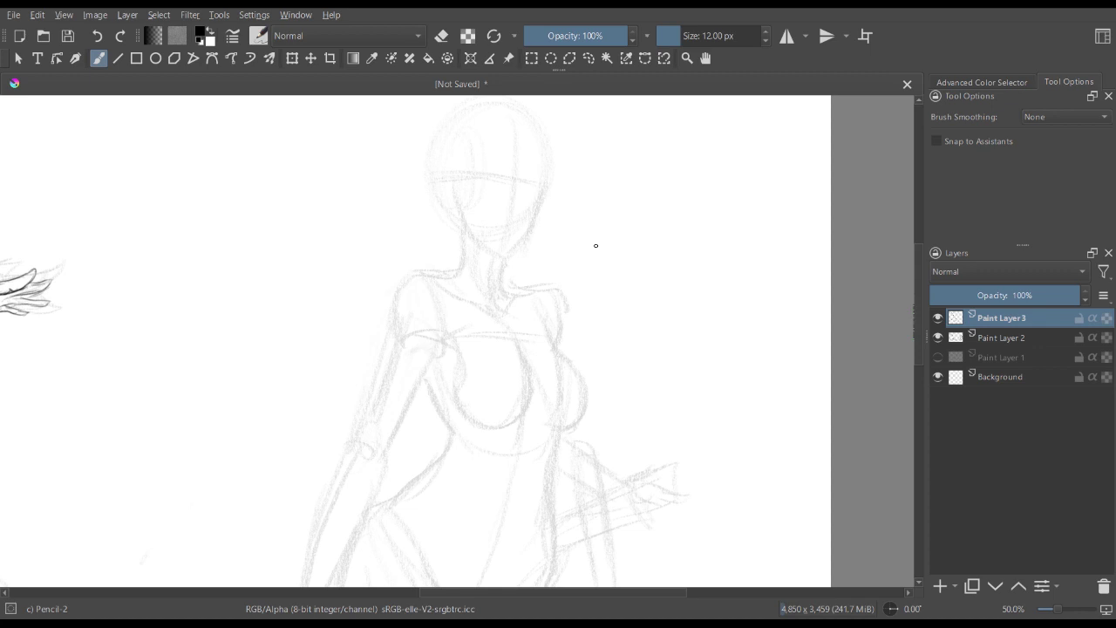
pyautogui.hotkey('ctrl', '+')
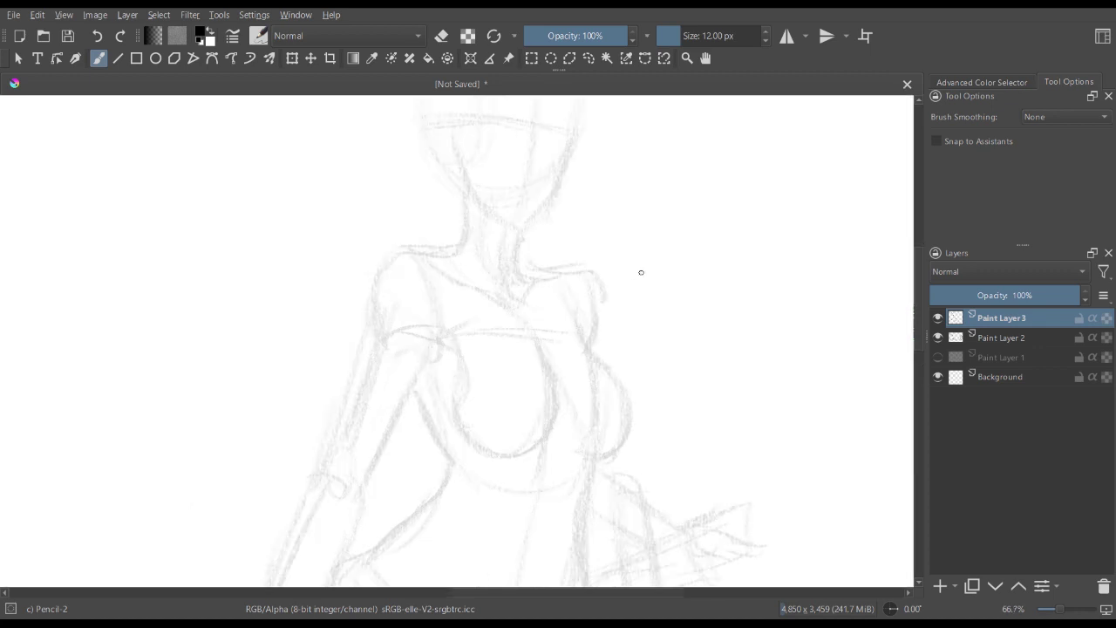
pyautogui.hotkey('ctrl', '-')
pyautogui.hotkey('ctrl', '+')
pyautogui.moveTo(625, 215); pyautogui.dragTo(479, 247)
pyautogui.hotkey('ctrl', '+')
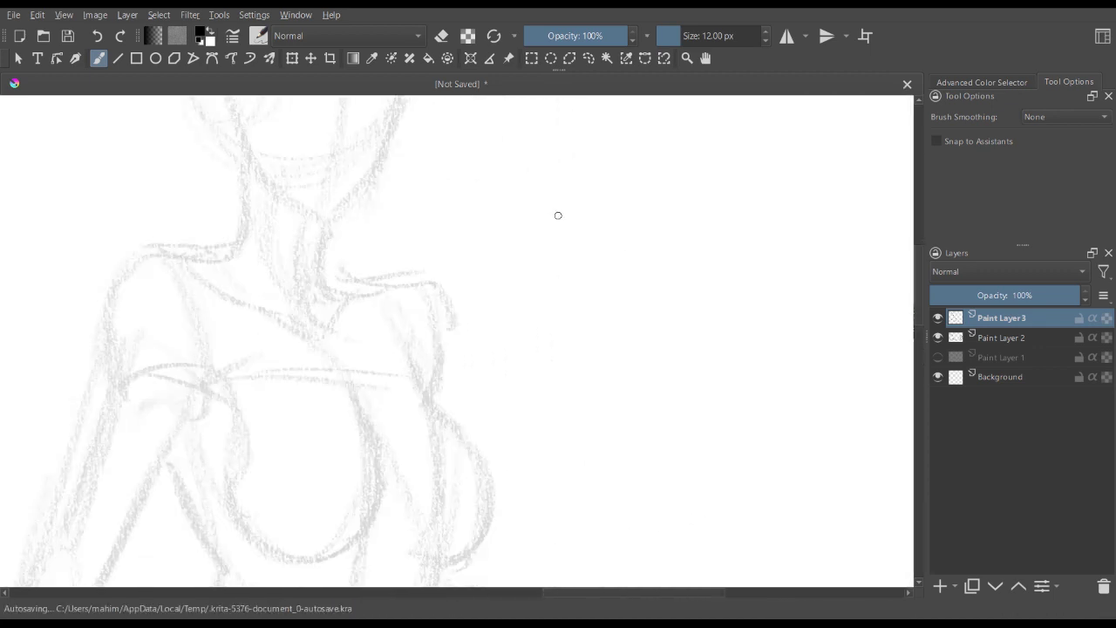
pyautogui.hotkey('ctrl', '-')
pyautogui.moveTo(560, 205); pyautogui.dragTo(632, 258)
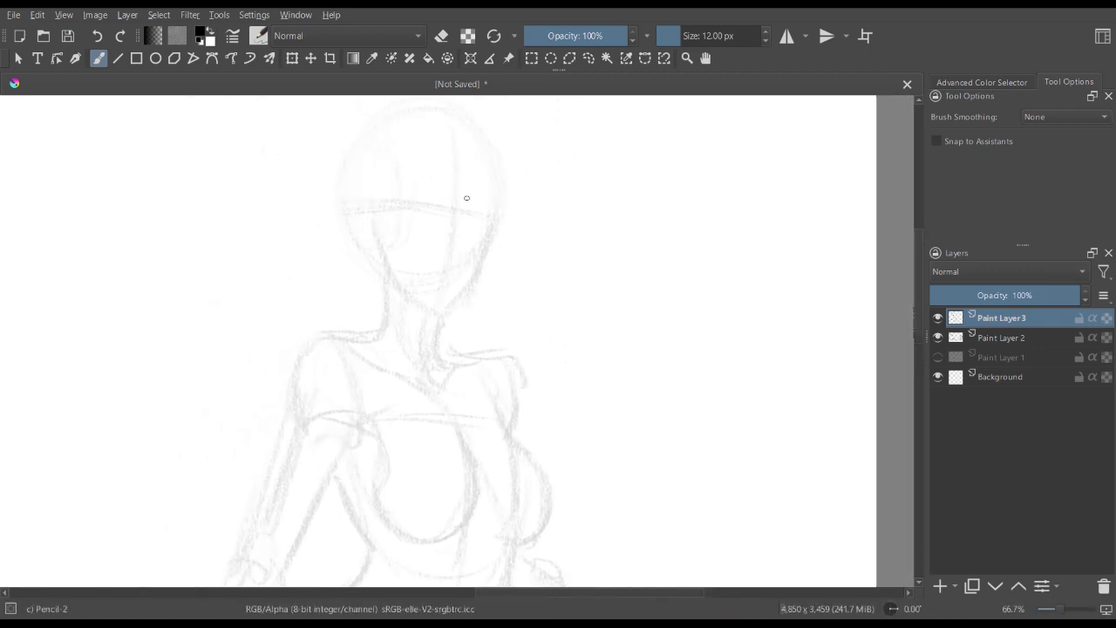
pyautogui.moveTo(476, 227)
pyautogui.mouseDown()
pyautogui.moveTo(455, 237)
pyautogui.moveTo(496, 225)
pyautogui.mouseUp()
pyautogui.moveTo(458, 236)
pyautogui.mouseDown()
pyautogui.moveTo(513, 218)
pyautogui.moveTo(500, 242)
pyautogui.moveTo(481, 224)
pyautogui.moveTo(518, 223)
pyautogui.moveTo(501, 242)
pyautogui.mouseUp()
pyautogui.press('m')
pyautogui.moveTo(427, 237)
pyautogui.mouseDown()
pyautogui.moveTo(440, 249)
pyautogui.moveTo(455, 232)
pyautogui.moveTo(462, 270)
pyautogui.moveTo(449, 266)
pyautogui.moveTo(472, 239)
pyautogui.moveTo(416, 235)
pyautogui.moveTo(427, 225)
pyautogui.mouseUp()
pyautogui.press('m')
pyautogui.hotkey('ctrl', '=')
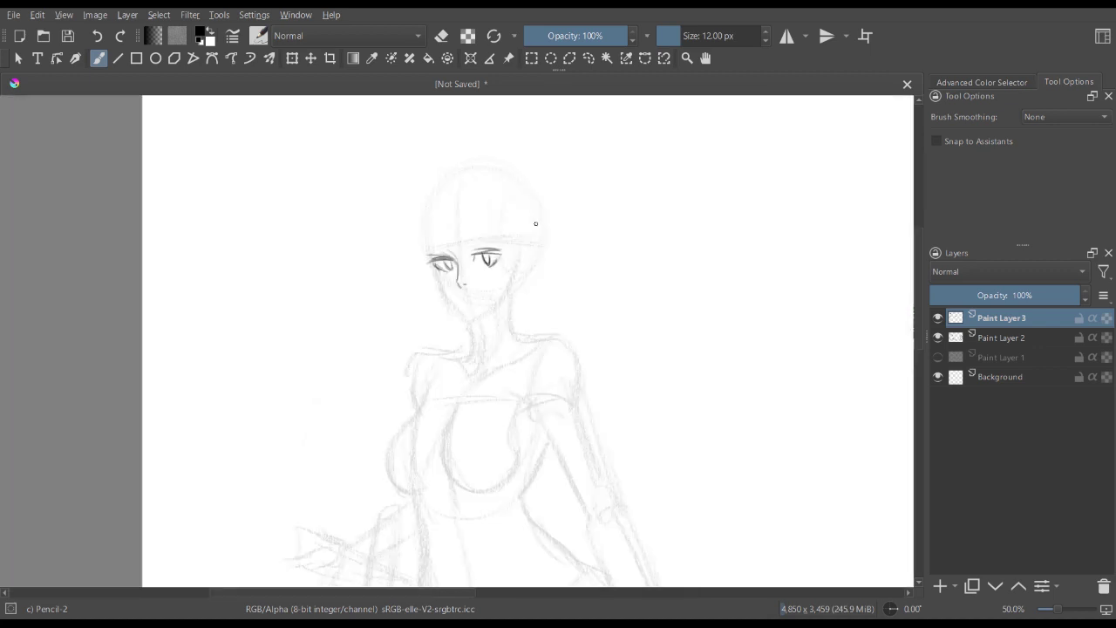
pyautogui.press('e')
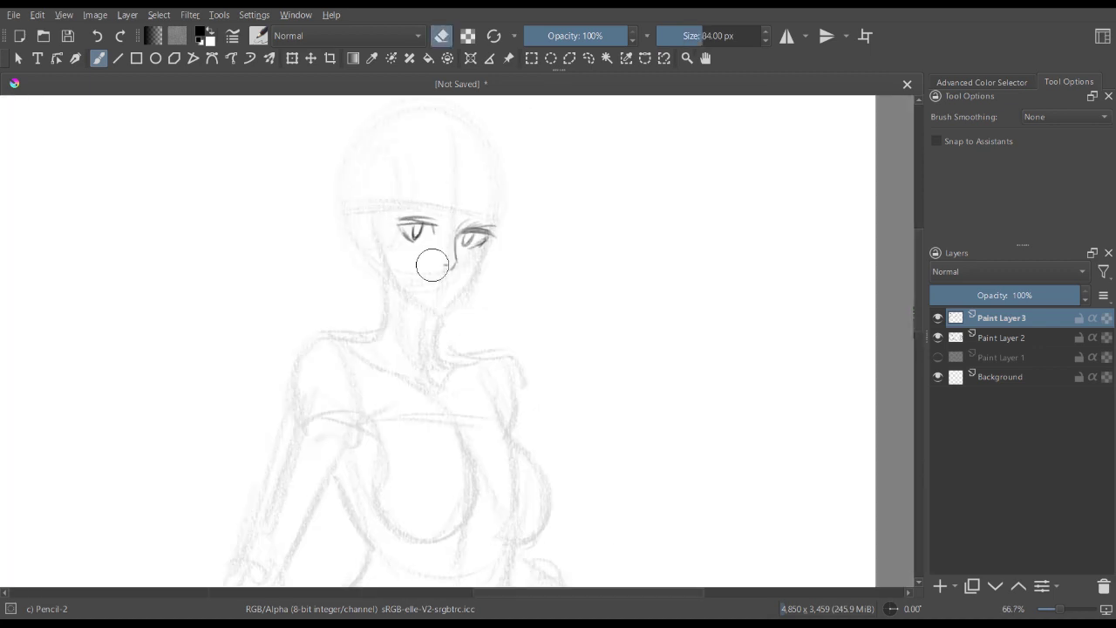
pyautogui.moveTo(423, 256)
pyautogui.mouseDown()
pyautogui.moveTo(411, 221)
pyautogui.moveTo(498, 229)
pyautogui.mouseUp()
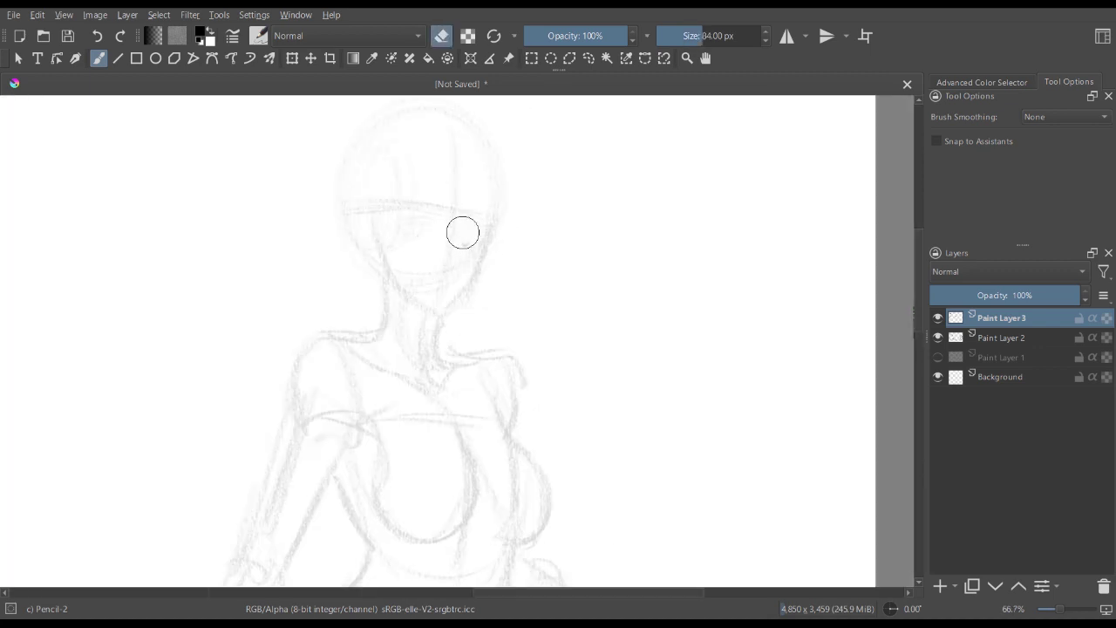
pyautogui.hotkey('ctrl', '=')
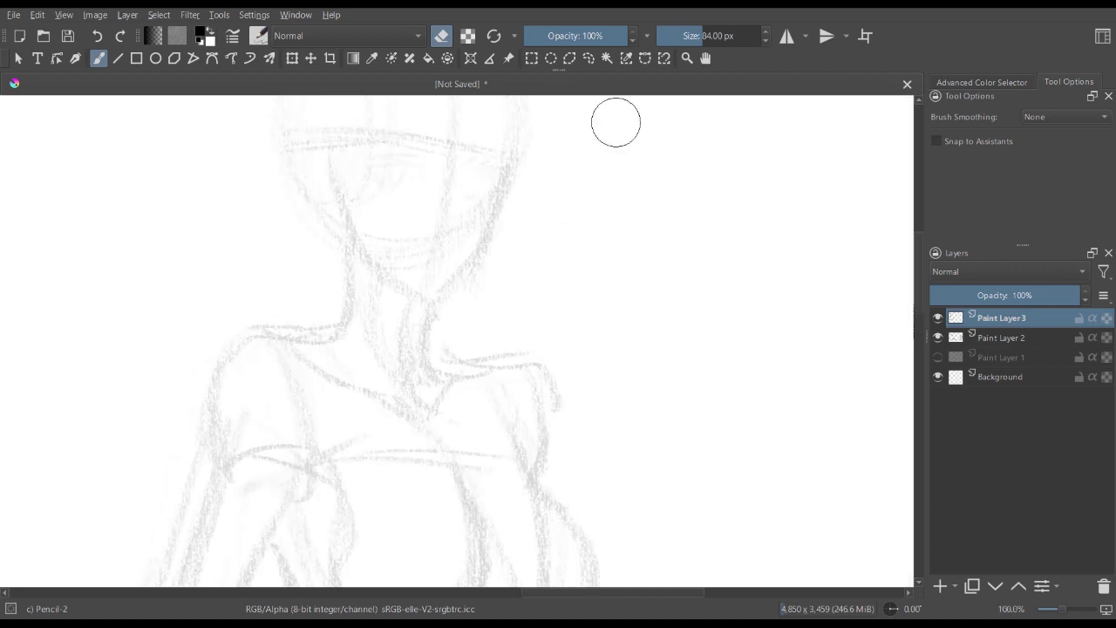
pyautogui.press('e')
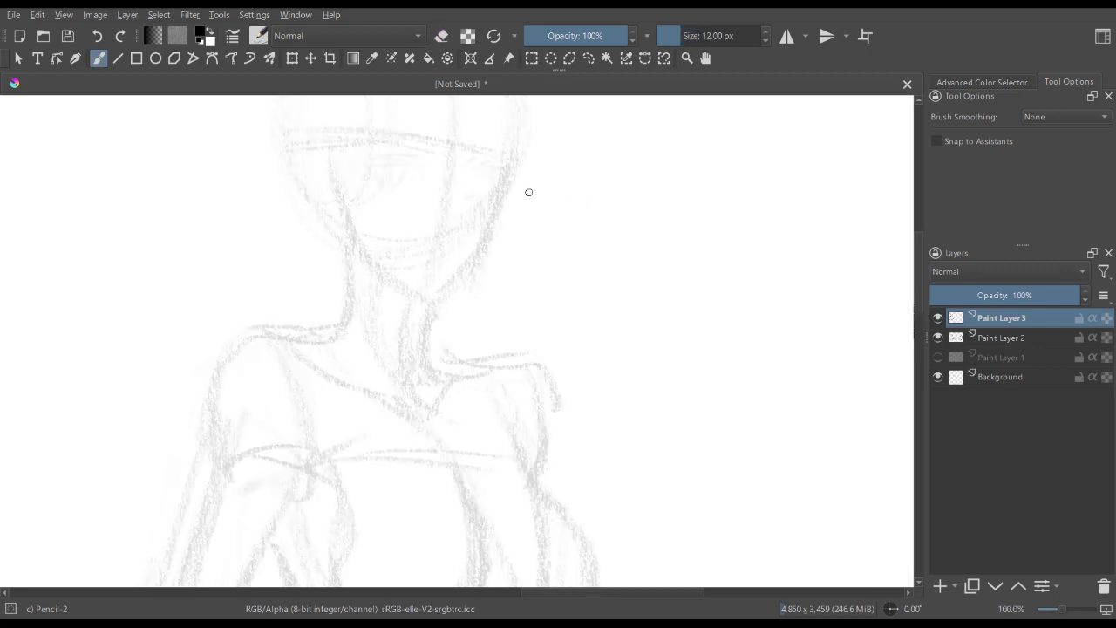
# - Try to draw the standing figure's eye outlines and nose in pencil, checking them in a mirrored view
pyautogui.moveTo(462, 178)
pyautogui.mouseDown()
pyautogui.moveTo(511, 171)
pyautogui.moveTo(493, 173)
pyautogui.moveTo(493, 191)
pyautogui.moveTo(477, 204)
pyautogui.moveTo(486, 197)
pyautogui.mouseUp()
pyautogui.press('m')
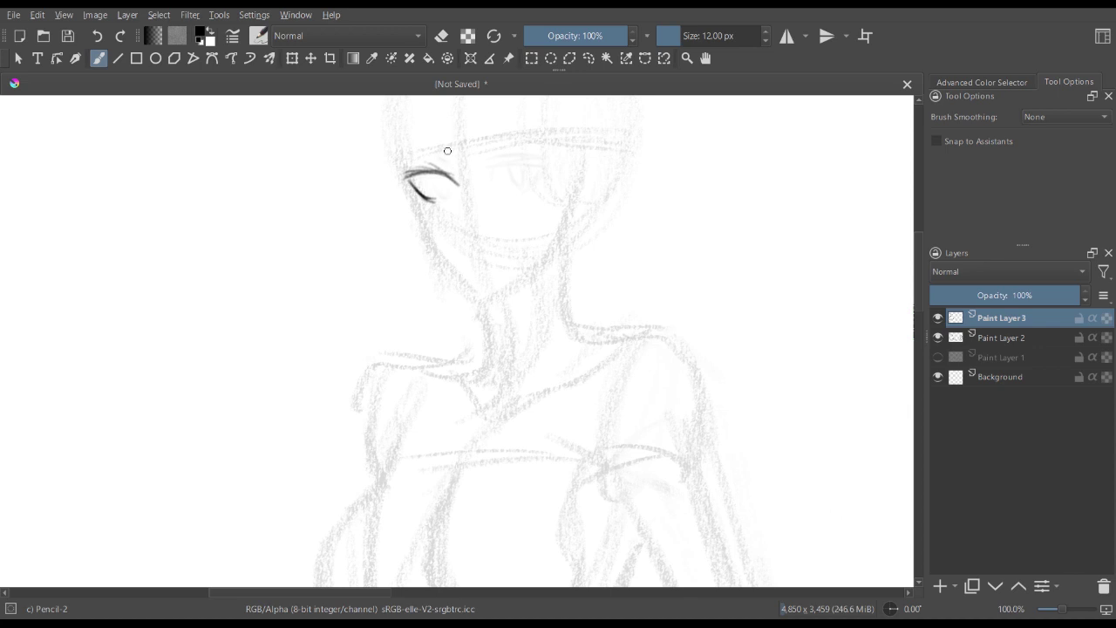
pyautogui.moveTo(439, 155)
pyautogui.mouseDown()
pyautogui.moveTo(457, 177)
pyautogui.moveTo(463, 229)
pyautogui.moveTo(478, 228)
pyautogui.mouseUp()
pyautogui.moveTo(433, 177); pyautogui.dragTo(459, 195)
pyautogui.moveTo(493, 155)
pyautogui.mouseDown()
pyautogui.moveTo(551, 152)
pyautogui.moveTo(491, 171)
pyautogui.moveTo(491, 155)
pyautogui.moveTo(490, 168)
pyautogui.moveTo(511, 152)
pyautogui.moveTo(482, 161)
pyautogui.moveTo(531, 174)
pyautogui.mouseUp()
pyautogui.moveTo(542, 165); pyautogui.dragTo(523, 180)
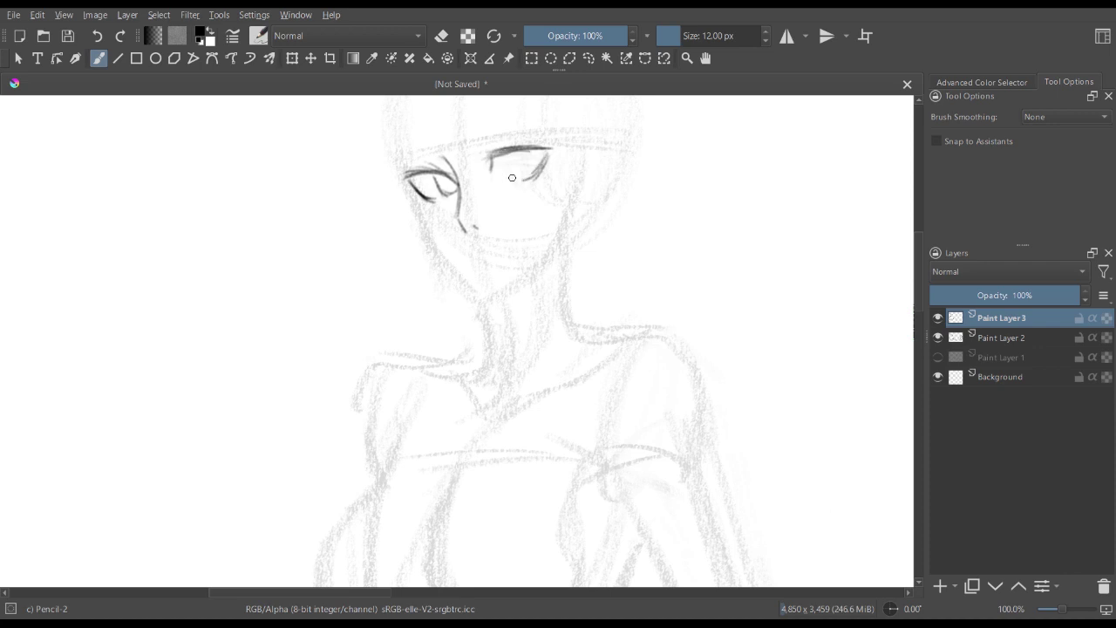
# - Try darkening the upper lash lines and adding an iris and pupil to the standing figure's near eye
pyautogui.moveTo(413, 173)
pyautogui.mouseDown()
pyautogui.moveTo(398, 182)
pyautogui.moveTo(434, 170)
pyautogui.mouseUp()
pyautogui.moveTo(400, 180); pyautogui.dragTo(443, 176)
pyautogui.moveTo(509, 155)
pyautogui.mouseDown()
pyautogui.moveTo(515, 169)
pyautogui.moveTo(532, 165)
pyautogui.moveTo(528, 150)
pyautogui.moveTo(520, 158)
pyautogui.mouseUp()
pyautogui.press('m')
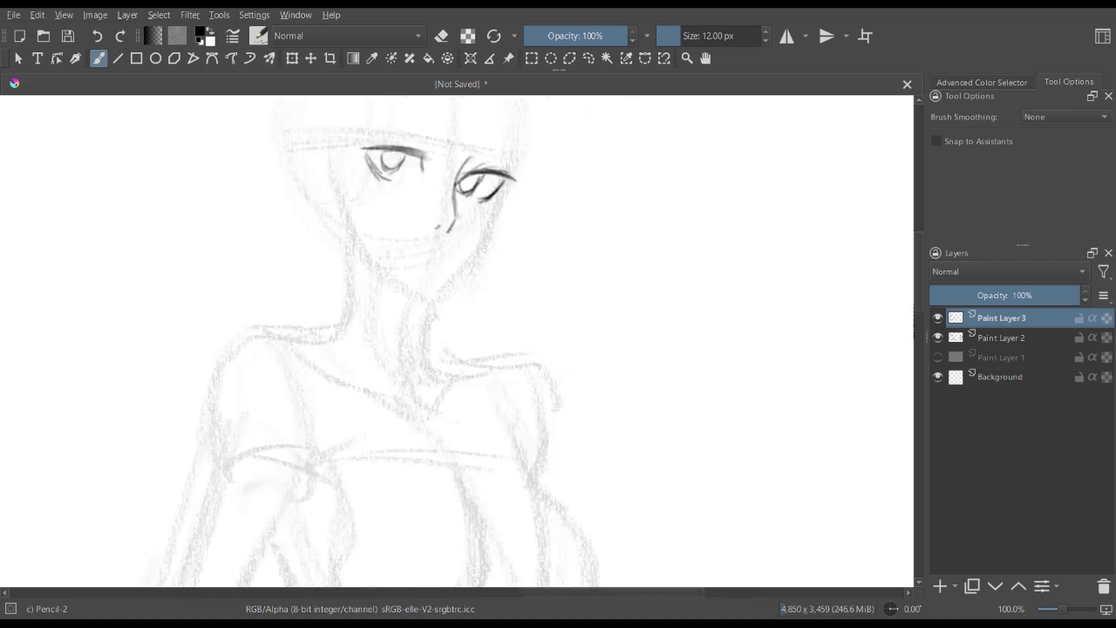
pyautogui.moveTo(389, 163)
pyautogui.mouseDown()
pyautogui.moveTo(375, 169)
pyautogui.moveTo(394, 163)
pyautogui.mouseUp()
pyautogui.press('m')
pyautogui.press('-')
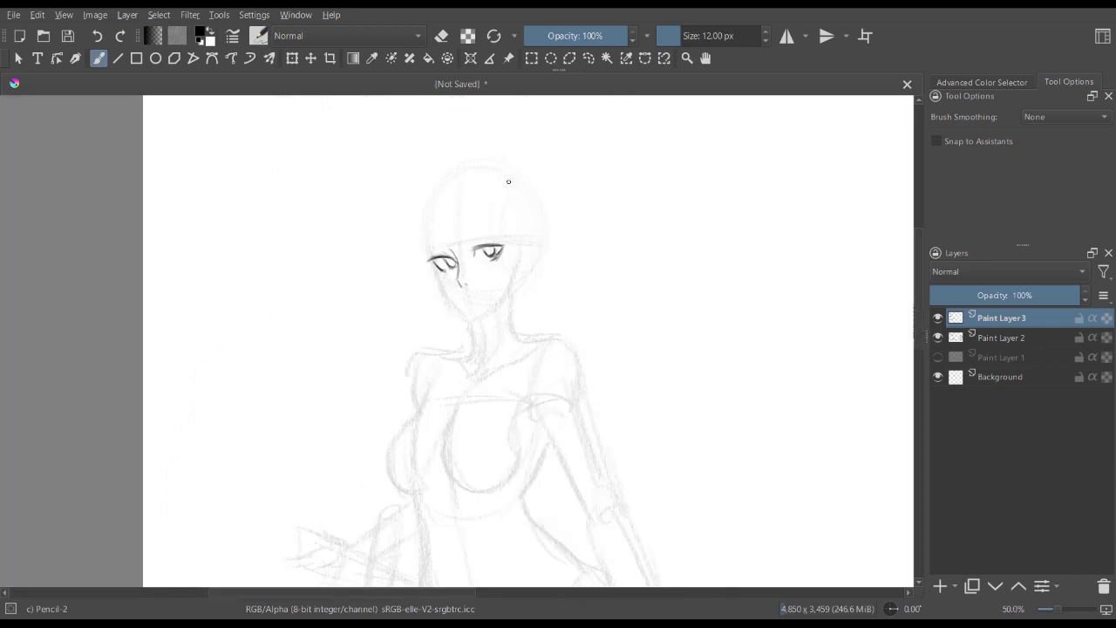
pyautogui.press('-')
pyautogui.press('+')
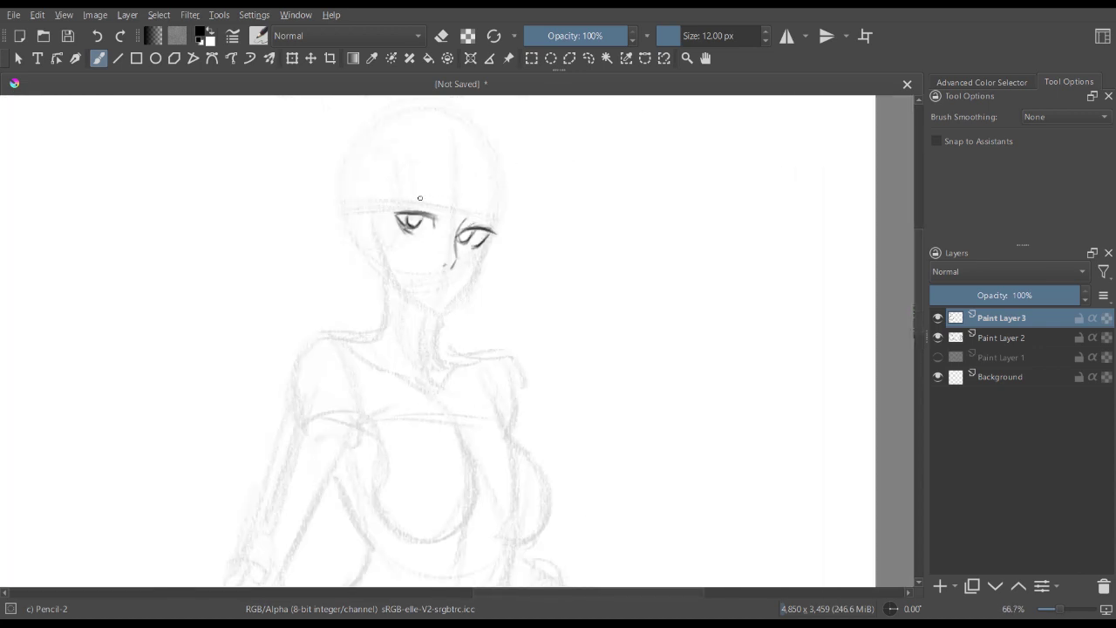
# - Try adding eyebrows and a pointed jawline to the standing figure's face, comparing the result in mirrored view
pyautogui.moveTo(405, 193)
pyautogui.mouseDown()
pyautogui.moveTo(497, 213)
pyautogui.moveTo(478, 273)
pyautogui.mouseUp()
pyautogui.moveTo(467, 288); pyautogui.dragTo(442, 316)
pyautogui.moveTo(390, 273); pyautogui.dragTo(435, 311)
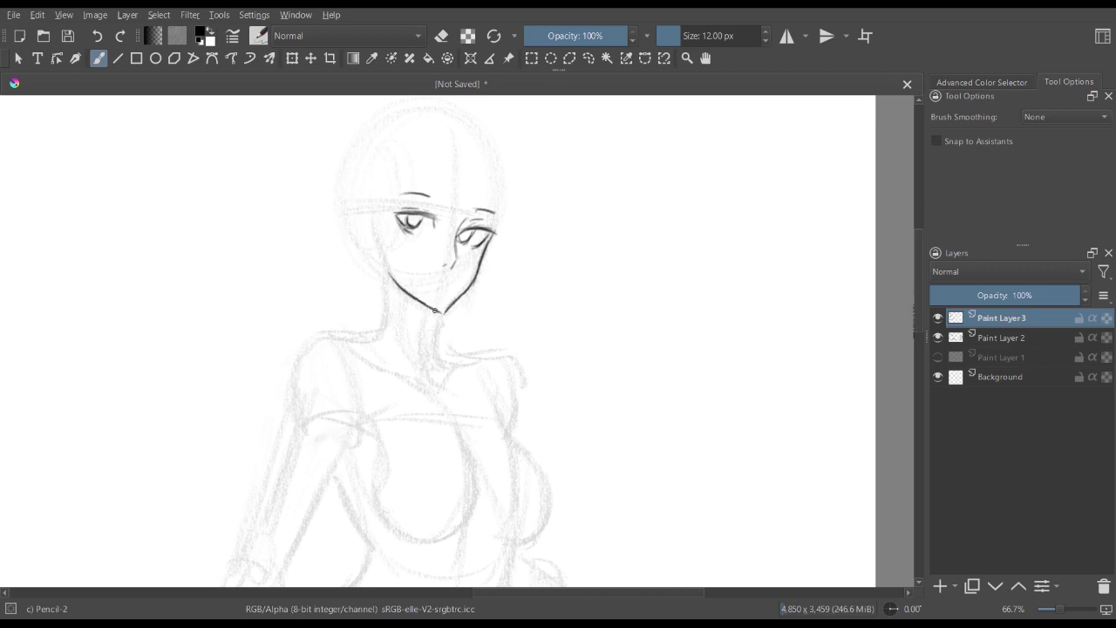
pyautogui.press('m')
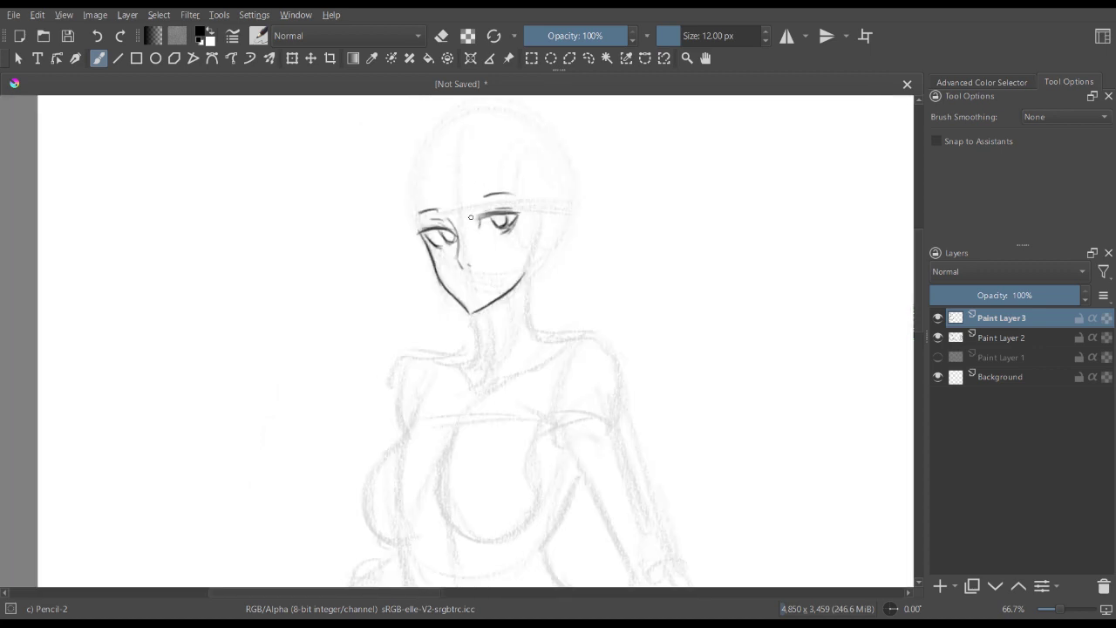
pyautogui.hotkey('ctrl', '-')
pyautogui.hotkey('ctrl', '-')
pyautogui.hotkey('ctrl', '+')
pyautogui.hotkey('ctrl', '+')
pyautogui.hotkey('ctrl', '+')
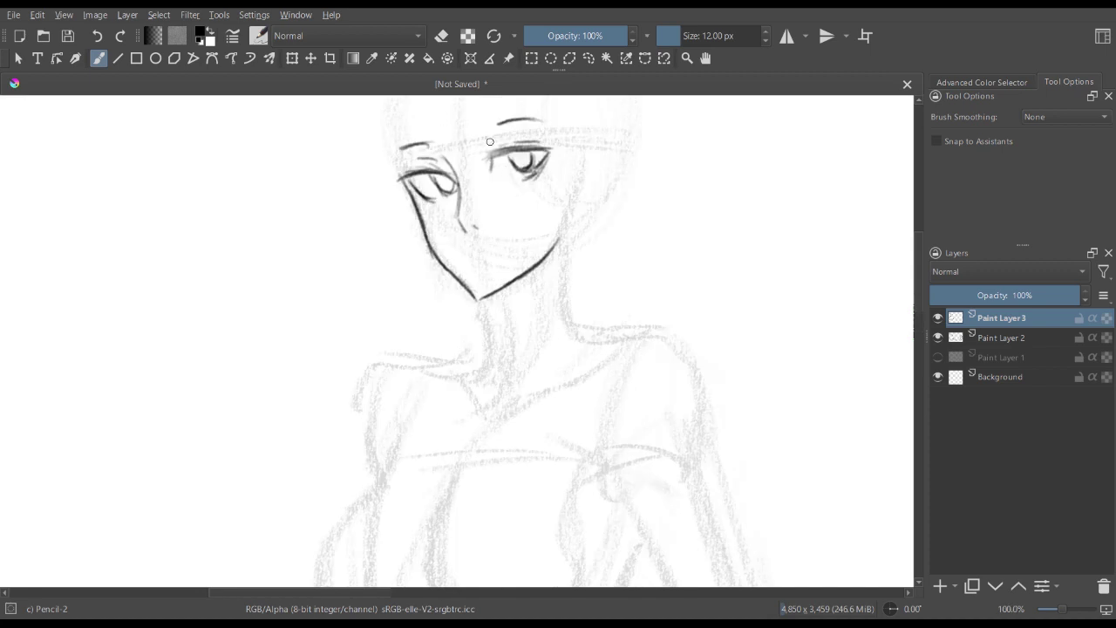
pyautogui.press('-')
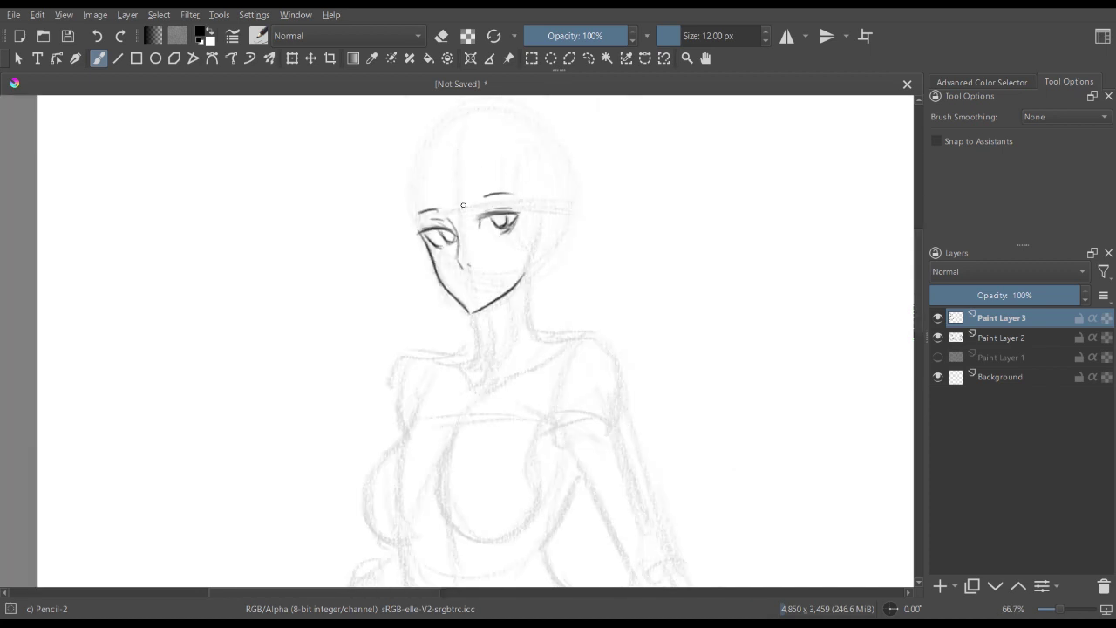
# - Erase the standing figure's eyes, eyebrows, nose and jawline from Paint Layer 3
pyautogui.press('e')
pyautogui.moveTo(406, 259)
pyautogui.mouseDown()
pyautogui.moveTo(446, 213)
pyautogui.moveTo(483, 197)
pyautogui.moveTo(435, 277)
pyautogui.moveTo(455, 301)
pyautogui.moveTo(445, 291)
pyautogui.moveTo(515, 258)
pyautogui.moveTo(517, 202)
pyautogui.moveTo(498, 253)
pyautogui.moveTo(507, 199)
pyautogui.mouseUp()
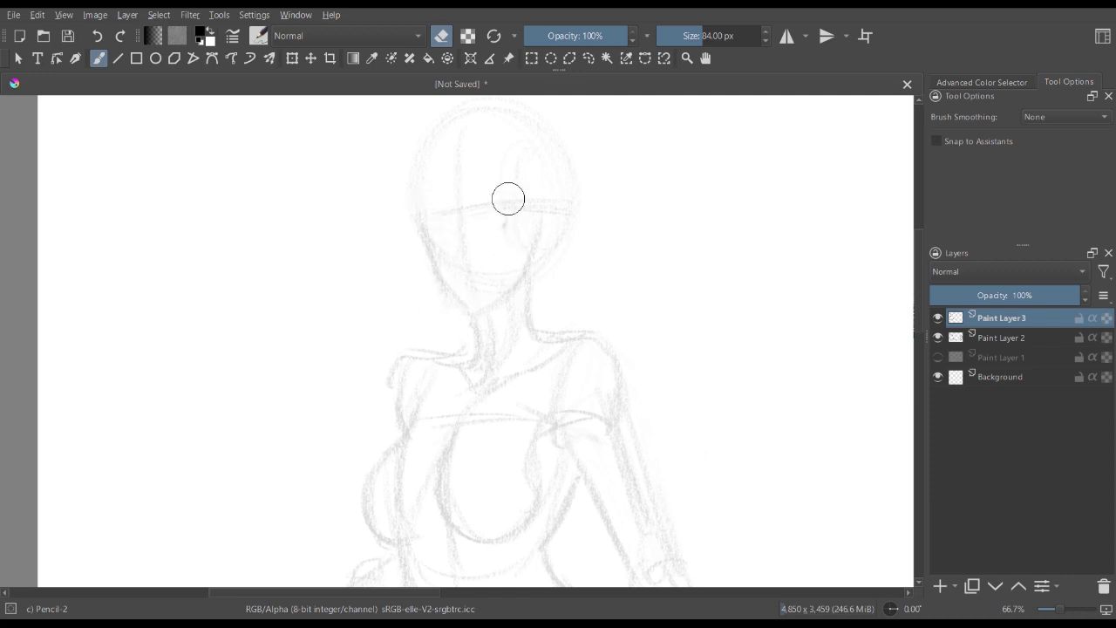
pyautogui.press('e')
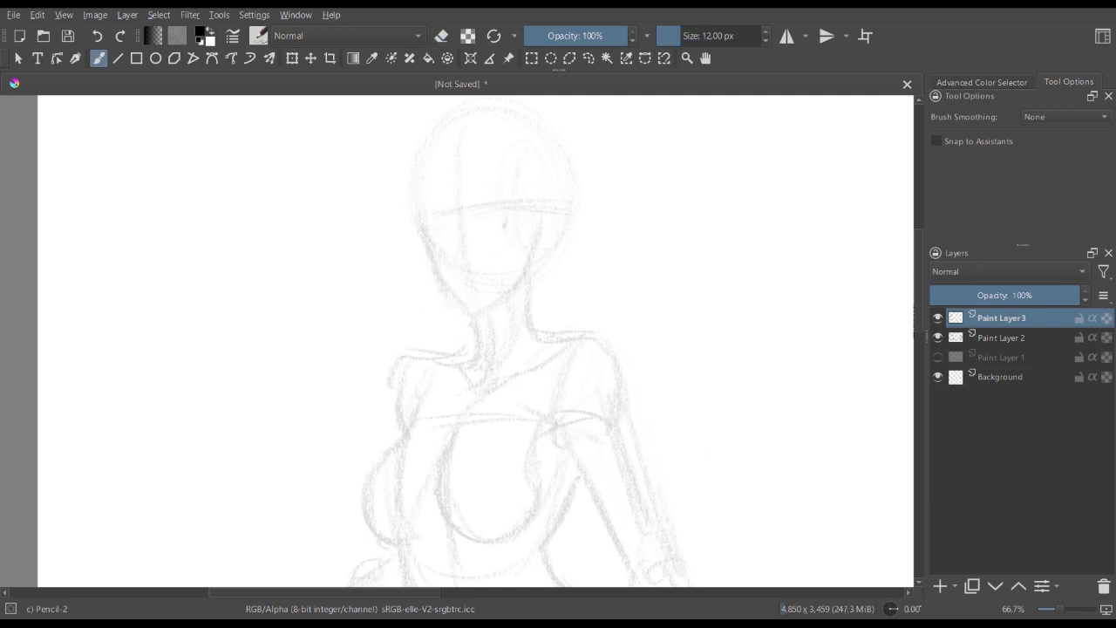
# - On Paint Layer 2, sketch round guides for both eyes and a small nose guide on the face, undoing the stray strokes
pyautogui.press('pagedown')
pyautogui.moveTo(430, 233)
pyautogui.mouseDown()
pyautogui.moveTo(457, 241)
pyautogui.moveTo(495, 241)
pyautogui.moveTo(479, 215)
pyautogui.mouseUp()
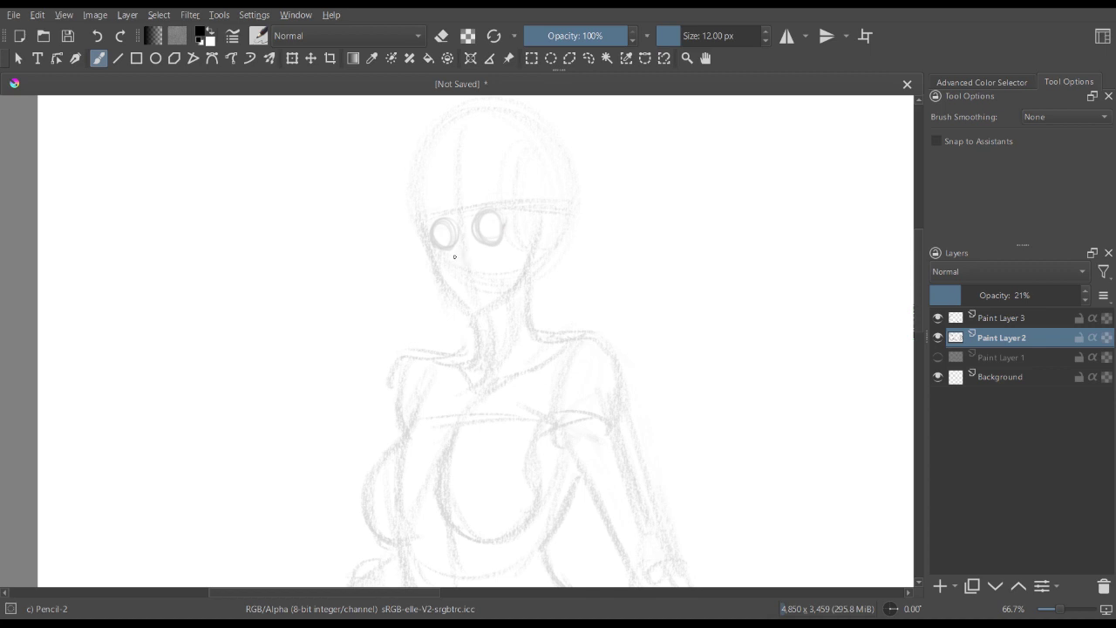
pyautogui.moveTo(466, 253); pyautogui.dragTo(453, 260)
pyautogui.click(1001, 318)
pyautogui.click(1001, 338)
pyautogui.click(1001, 319)
pyautogui.click(1001, 338)
pyautogui.hotkey('ctrl', 'z')
pyautogui.hotkey('ctrl', 'z')
pyautogui.hotkey('ctrl', 'z')
# - On Paint Layer 3, draw the lid outlines of both eyes and the nose over the new guides
pyautogui.click(1001, 318)
pyautogui.press('m')
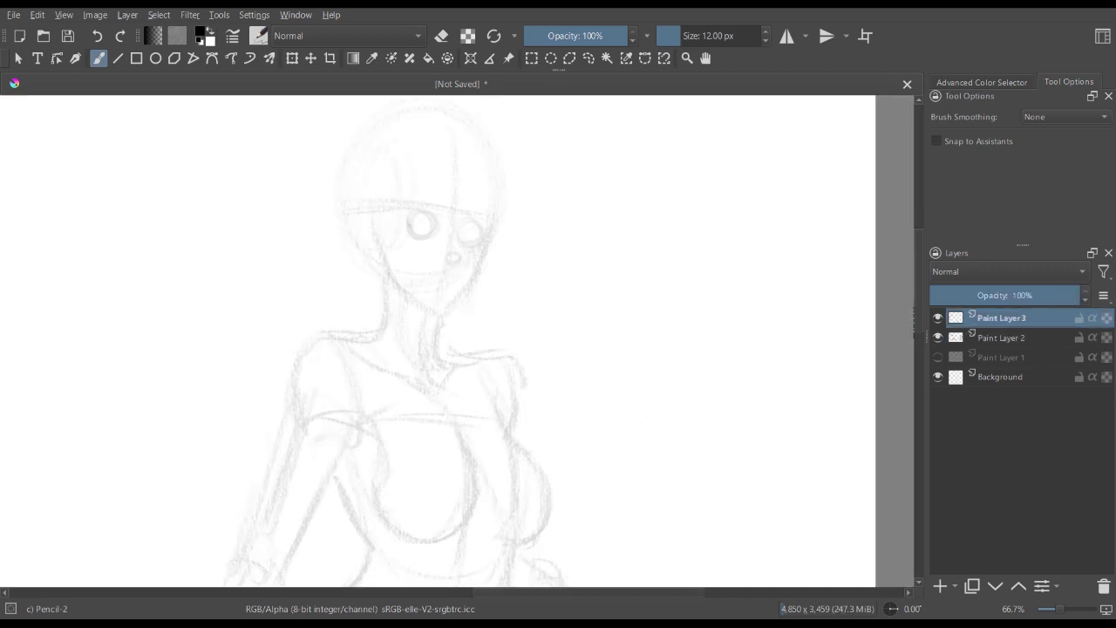
pyautogui.moveTo(459, 230)
pyautogui.mouseDown()
pyautogui.moveTo(488, 230)
pyautogui.moveTo(473, 245)
pyautogui.mouseUp()
pyautogui.moveTo(399, 212)
pyautogui.mouseDown()
pyautogui.moveTo(439, 219)
pyautogui.moveTo(406, 232)
pyautogui.moveTo(505, 217)
pyautogui.mouseUp()
pyautogui.press('m')
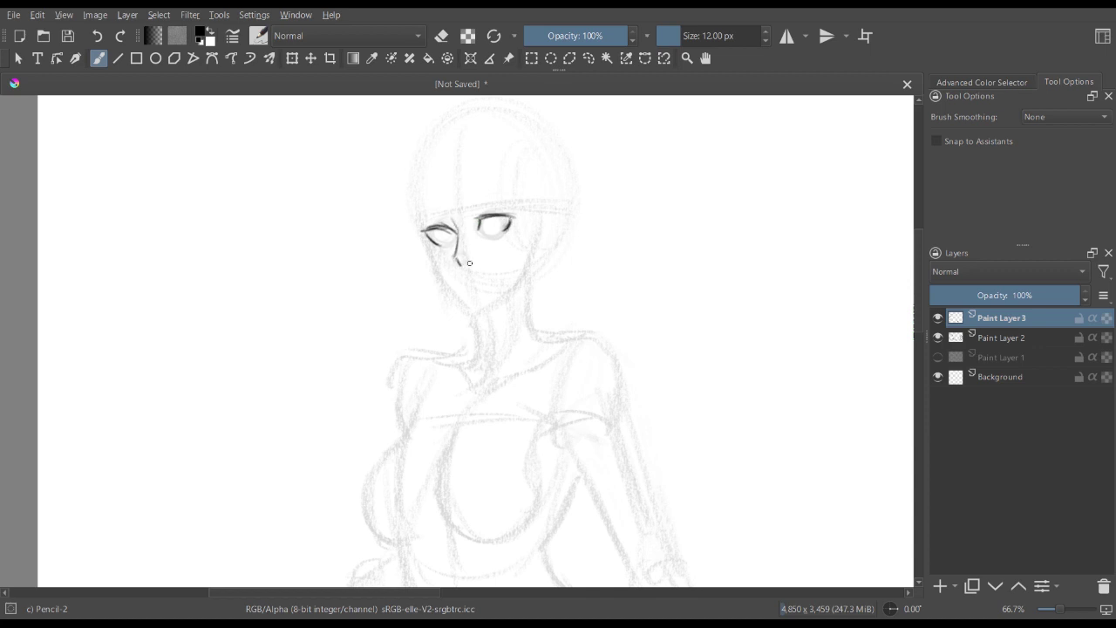
pyautogui.press('m')
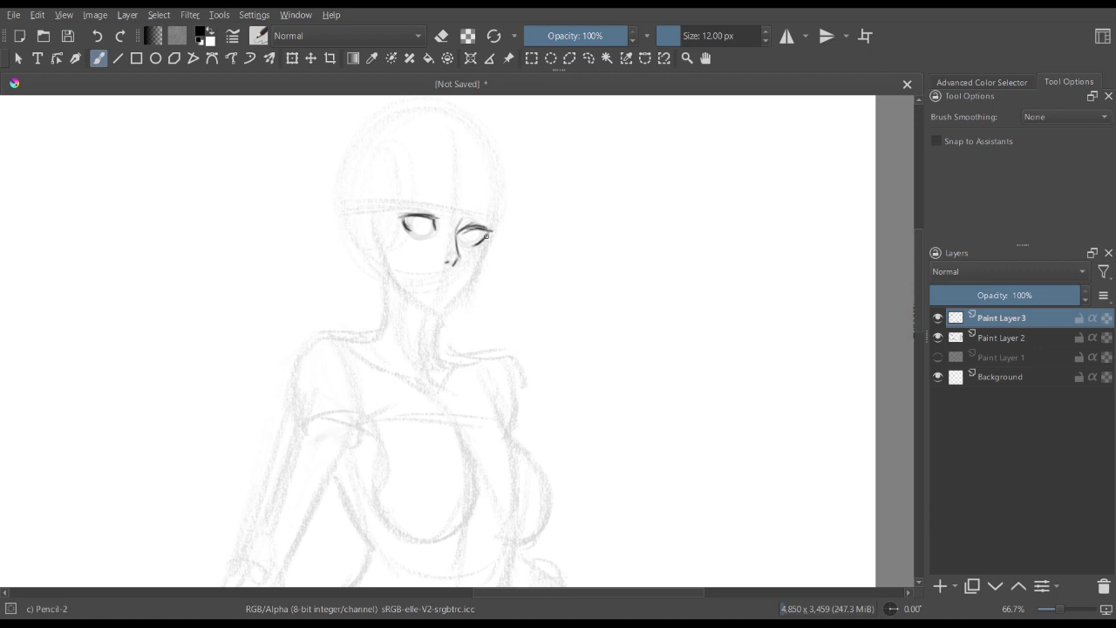
# - Shrink the eraser and clean up the stray lines on the lid of the standing figure's far eye
pyautogui.press('e')
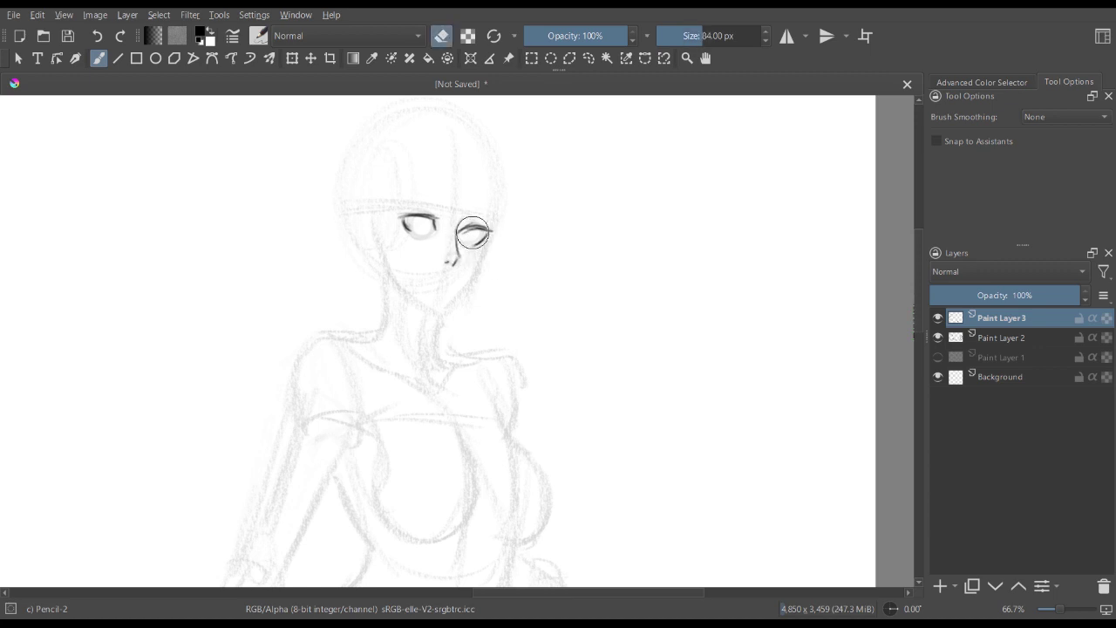
pyautogui.press('[')
pyautogui.press('[')
pyautogui.press('[')
pyautogui.press('[')
pyautogui.press('[')
pyautogui.press('[')
pyautogui.press('[')
pyautogui.press('[')
pyautogui.press('e')
pyautogui.press('-')
pyautogui.press('+')
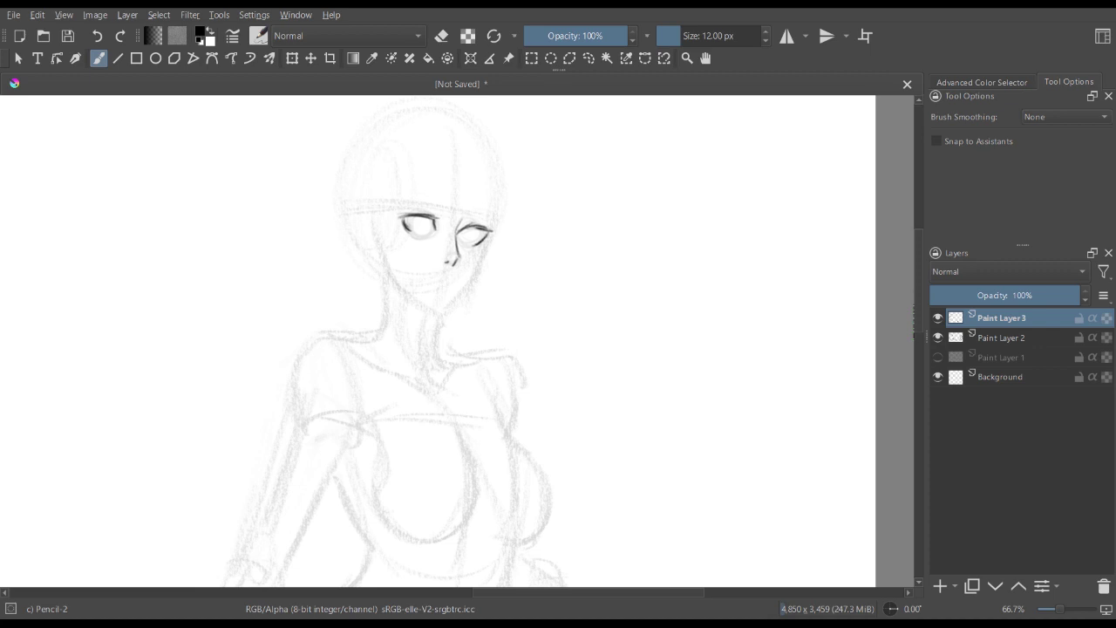
# - Draw the irises in both eyes and add thin arched eyebrows above them in mirrored view
pyautogui.press('-')
pyautogui.press('m')
pyautogui.press('+')
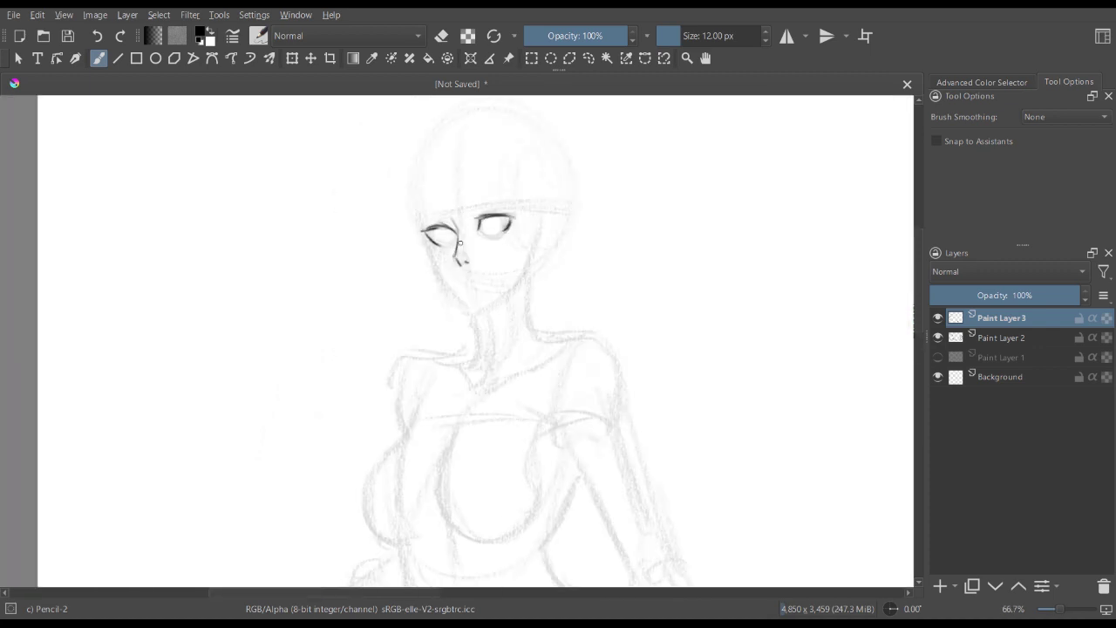
pyautogui.press('+')
pyautogui.moveTo(484, 237); pyautogui.dragTo(392, 264)
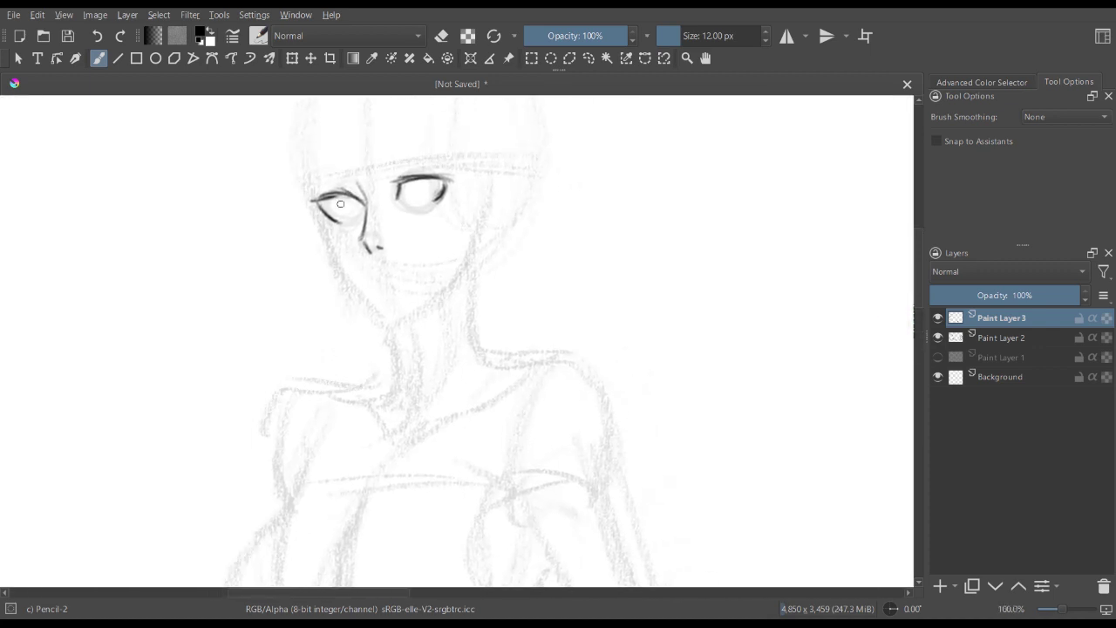
pyautogui.moveTo(341, 198); pyautogui.dragTo(360, 214)
pyautogui.moveTo(417, 181); pyautogui.dragTo(435, 196)
pyautogui.moveTo(343, 199); pyautogui.dragTo(354, 214)
pyautogui.moveTo(328, 171)
pyautogui.mouseDown()
pyautogui.moveTo(308, 177)
pyautogui.moveTo(342, 166)
pyautogui.mouseUp()
pyautogui.moveTo(411, 149)
pyautogui.mouseDown()
pyautogui.moveTo(391, 154)
pyautogui.moveTo(431, 151)
pyautogui.mouseUp()
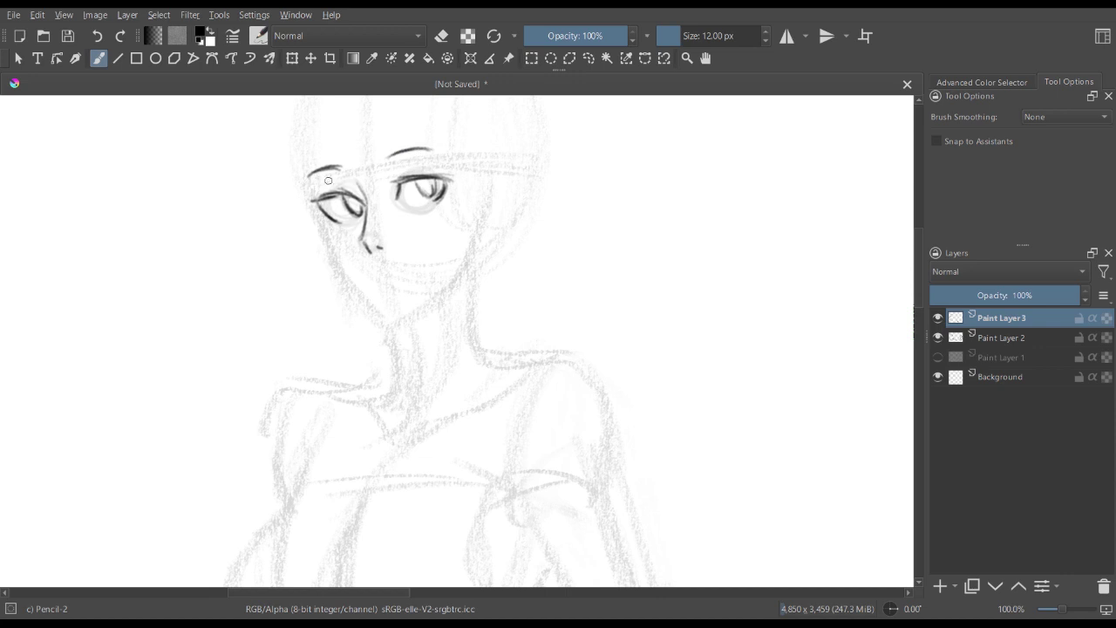
# - Extend the far eye's upper lash line, and add a lower lash mark and lid crease to the near eye
pyautogui.moveTo(333, 194); pyautogui.dragTo(306, 203)
pyautogui.moveTo(443, 201); pyautogui.dragTo(446, 206)
pyautogui.moveTo(406, 171); pyautogui.dragTo(436, 166)
# - Examine the eyes and eyebrows at several zoom levels in both mirrored and normal view
pyautogui.keyDown('ctrl'); pyautogui.scroll(4, 407, 244); pyautogui.keyUp('ctrl')
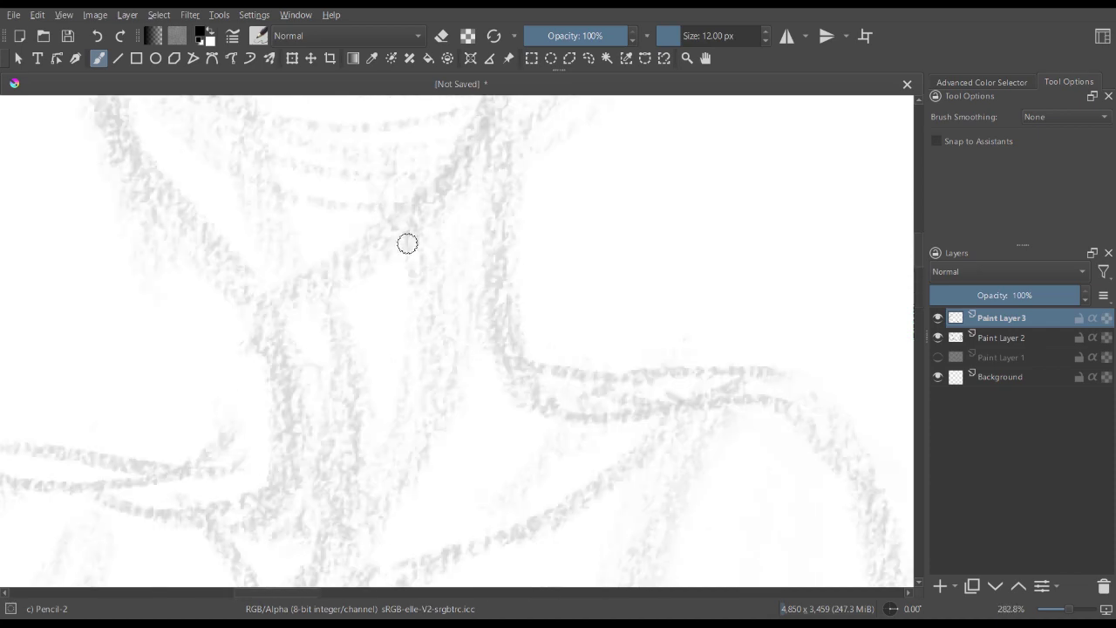
pyautogui.keyDown('ctrl'); pyautogui.scroll(-4, 407, 244); pyautogui.keyUp('ctrl')
pyautogui.keyDown('ctrl'); pyautogui.scroll(-1, 445, 340); pyautogui.keyUp('ctrl')
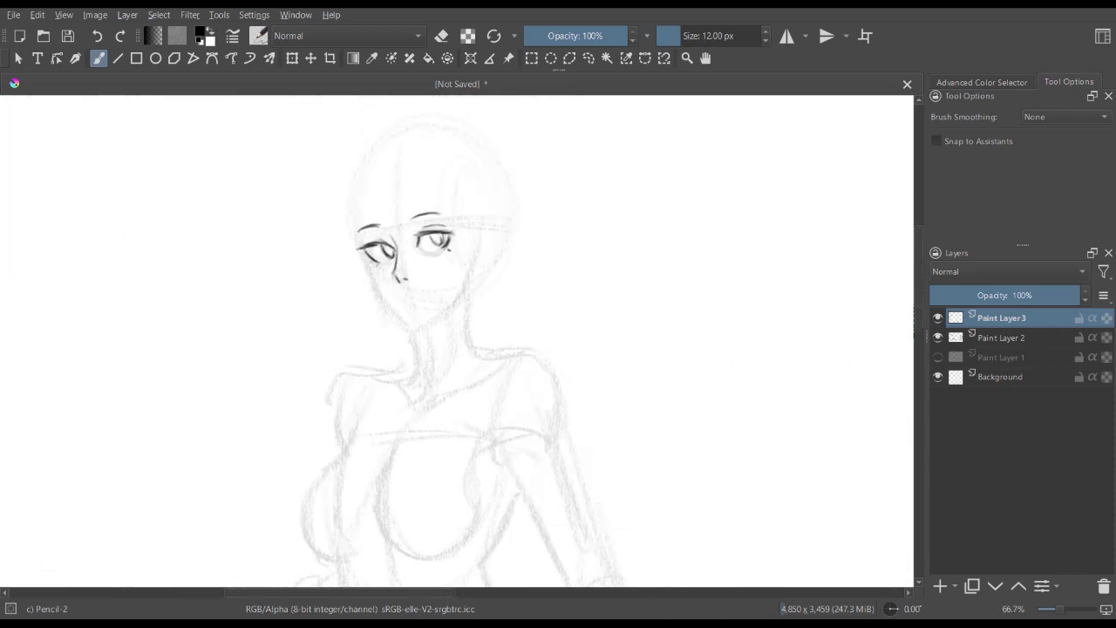
pyautogui.keyDown('ctrl'); pyautogui.scroll(1, 326, 241); pyautogui.keyUp('ctrl')
pyautogui.keyDown('ctrl'); pyautogui.scroll(1, 315, 211); pyautogui.keyUp('ctrl')
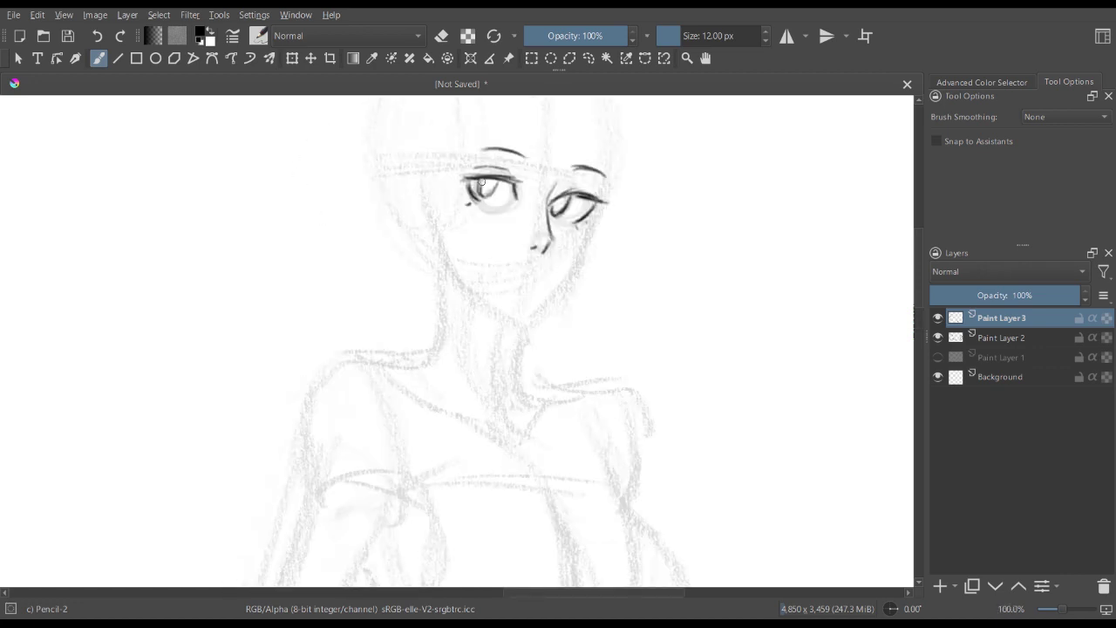
pyautogui.press('m')
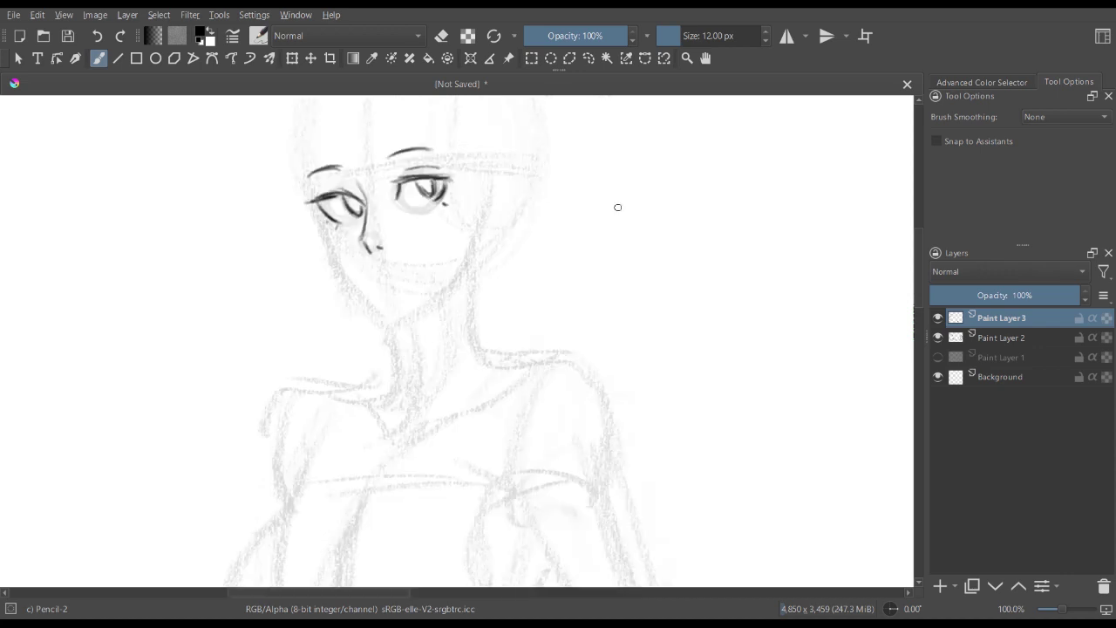
pyautogui.press('m')
pyautogui.keyDown('ctrl'); pyautogui.scroll(-1, 610, 196); pyautogui.keyUp('ctrl')
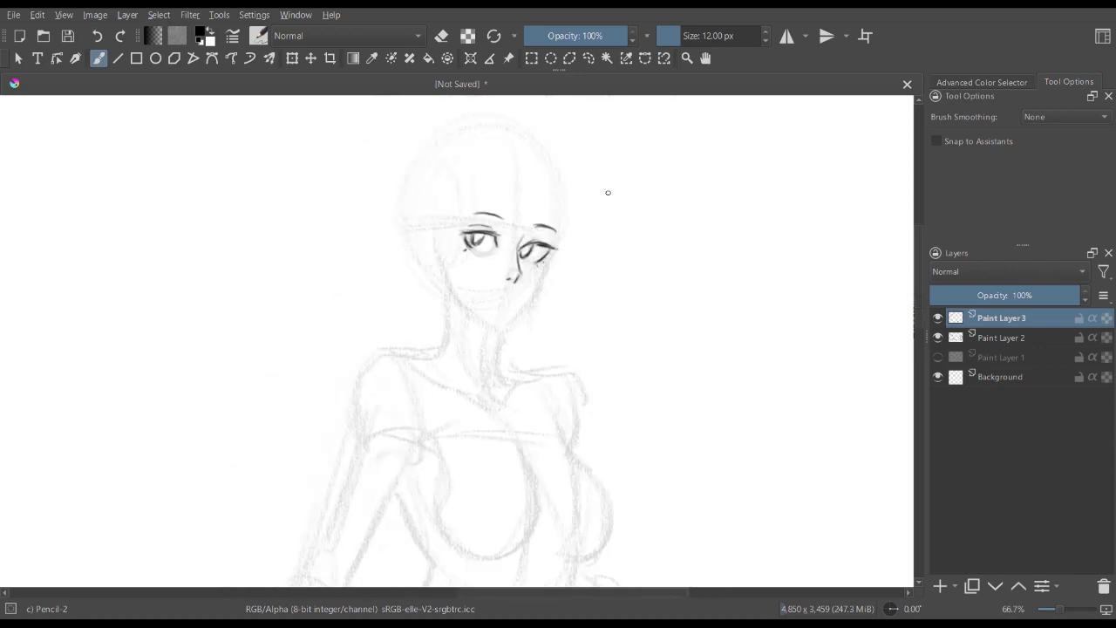
# - Outline the cheek and jaw down to a pointed chin, and draw a short line for the mouth
pyautogui.moveTo(557, 248); pyautogui.dragTo(507, 330)
pyautogui.moveTo(445, 278); pyautogui.dragTo(503, 328)
pyautogui.moveTo(491, 296); pyautogui.dragTo(503, 296)
pyautogui.hotkey('ctrl', '-')
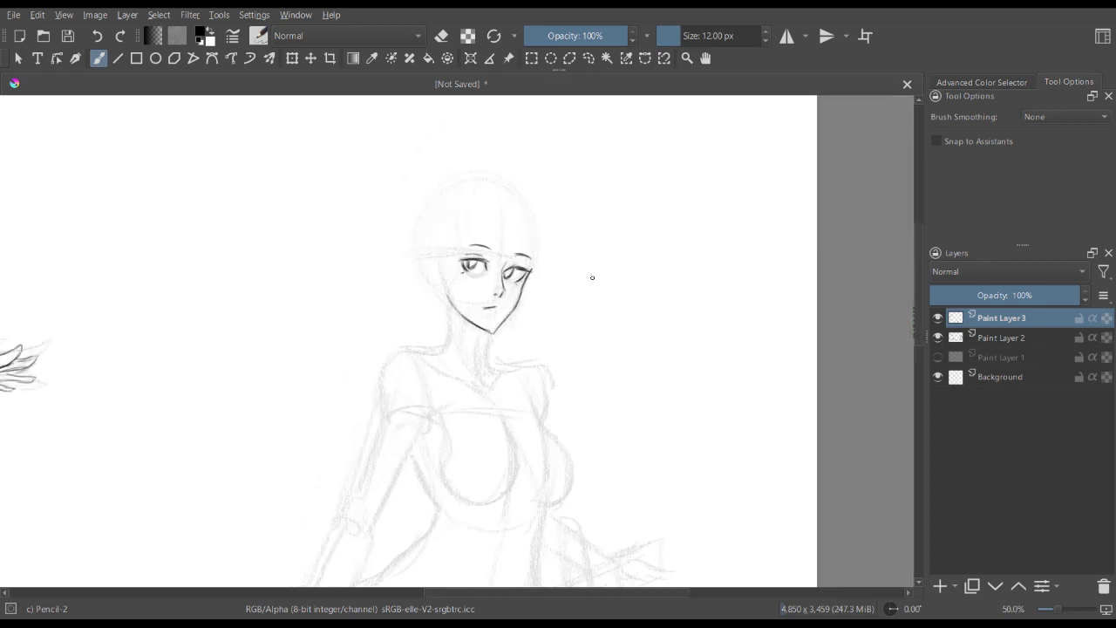
pyautogui.hotkey('ctrl', '+')
pyautogui.hotkey('ctrl', '+')
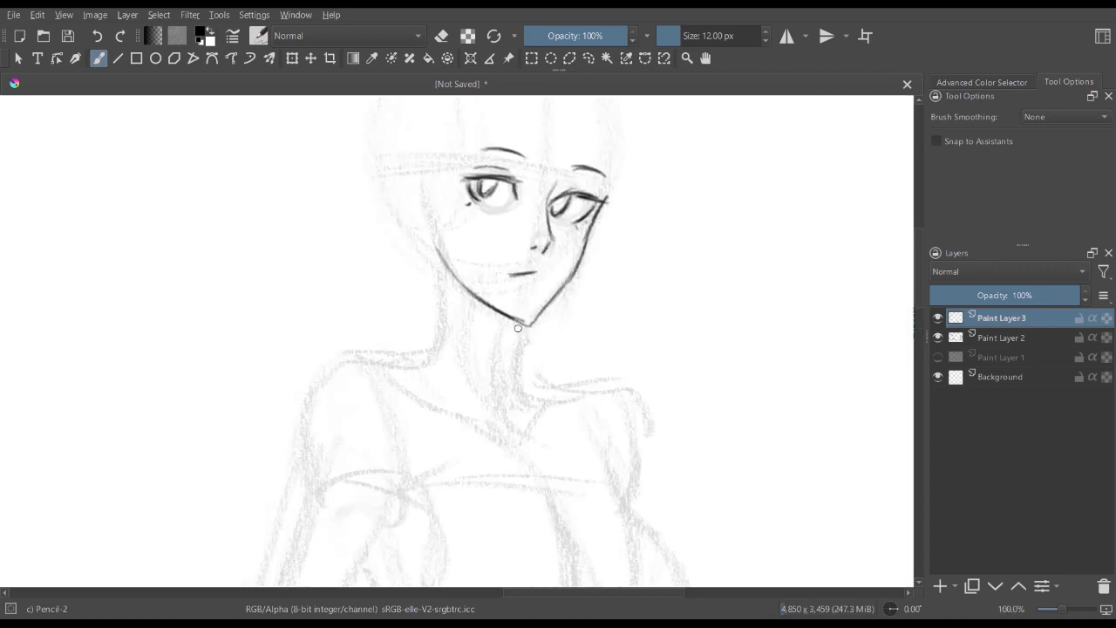
# - Outline both sides of the neck and the two rounded shoulders down to the upper arms
pyautogui.moveTo(523, 328)
pyautogui.mouseDown()
pyautogui.moveTo(512, 347)
pyautogui.moveTo(516, 417)
pyautogui.mouseUp()
pyautogui.moveTo(436, 260)
pyautogui.mouseDown()
pyautogui.moveTo(441, 329)
pyautogui.moveTo(433, 351)
pyautogui.moveTo(403, 359)
pyautogui.mouseUp()
pyautogui.moveTo(512, 366)
pyautogui.mouseDown()
pyautogui.moveTo(566, 393)
pyautogui.moveTo(614, 392)
pyautogui.moveTo(632, 468)
pyautogui.mouseUp()
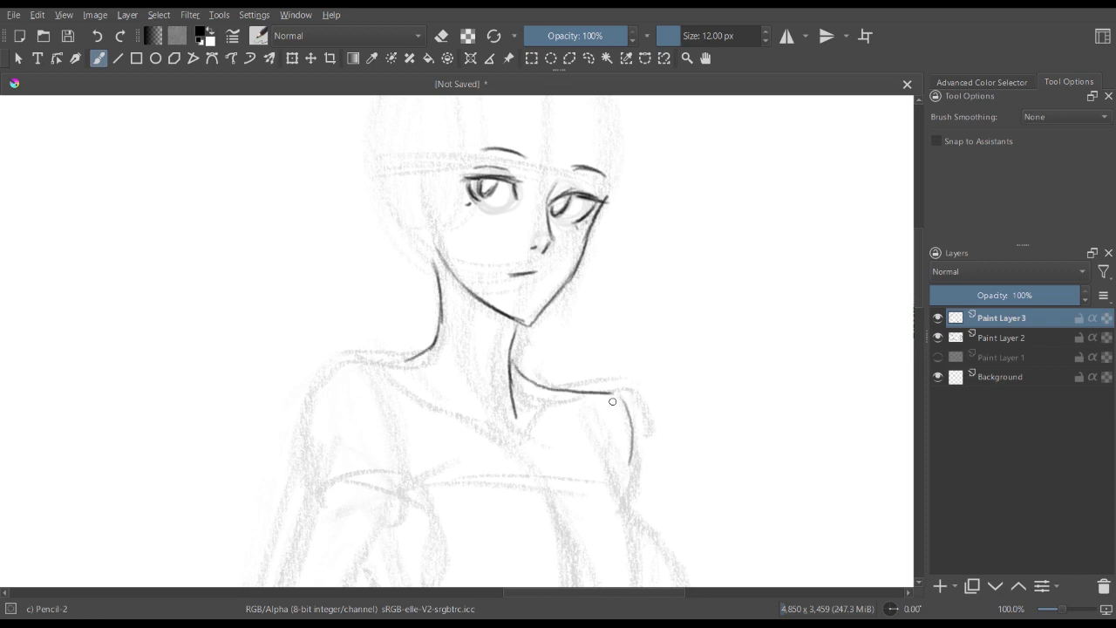
pyautogui.moveTo(613, 402); pyautogui.dragTo(628, 497)
pyautogui.press('-')
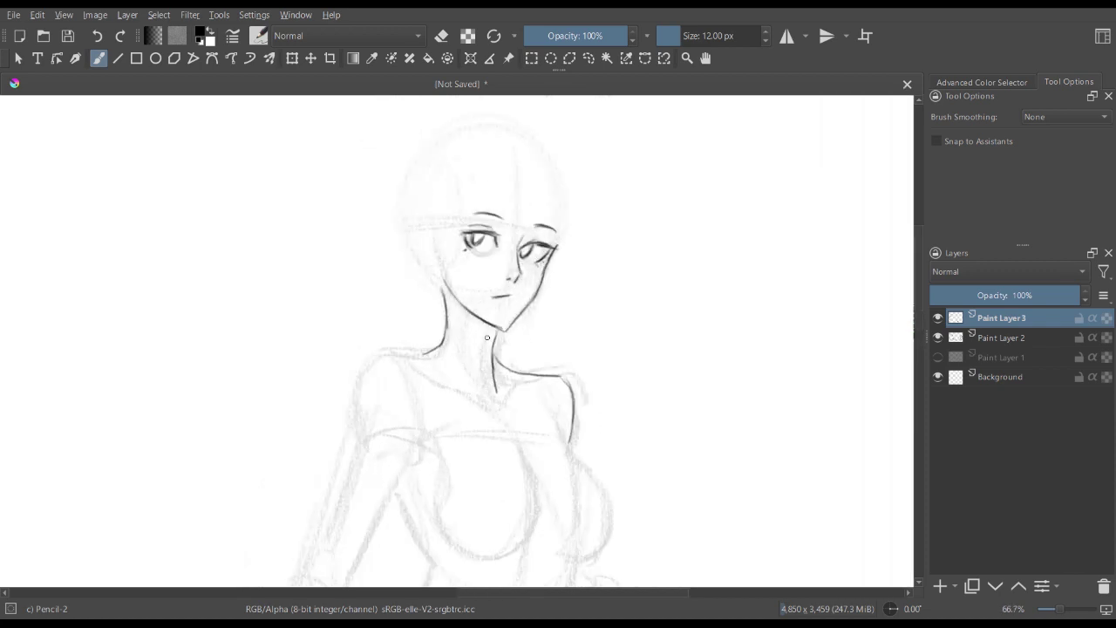
pyautogui.moveTo(430, 351)
pyautogui.mouseDown()
pyautogui.moveTo(370, 358)
pyautogui.moveTo(379, 359)
pyautogui.moveTo(363, 371)
pyautogui.moveTo(349, 415)
pyautogui.moveTo(349, 445)
pyautogui.mouseUp()
pyautogui.press('-')
pyautogui.press('-')
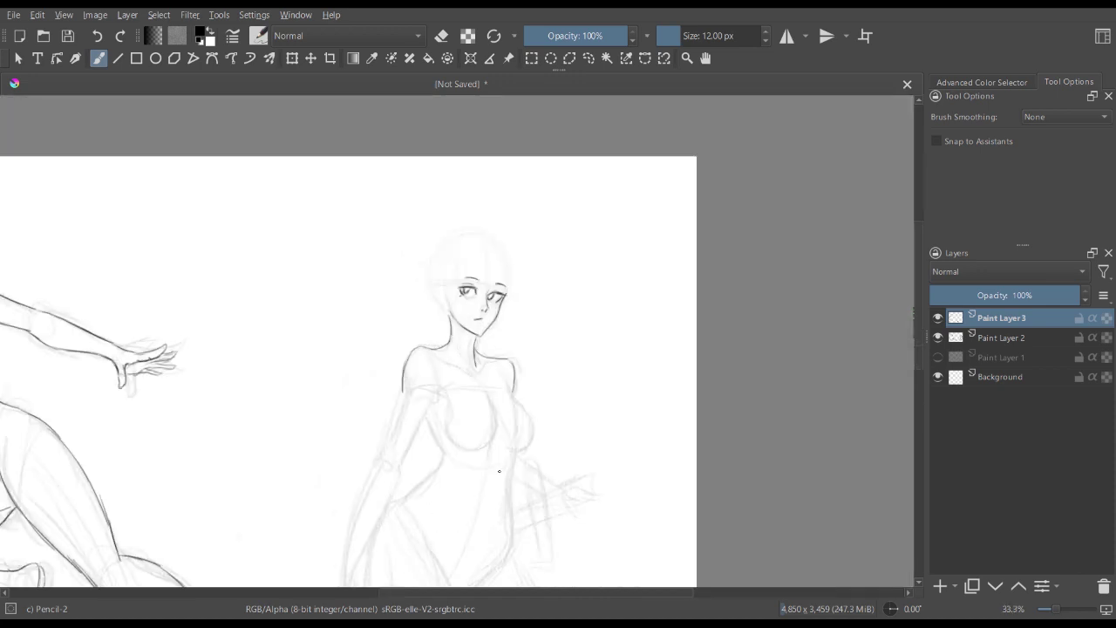
# - Outline both breasts over the rough sketch of the standing figure, with a short line beside the armpit
pyautogui.moveTo(533, 476); pyautogui.dragTo(410, 359)
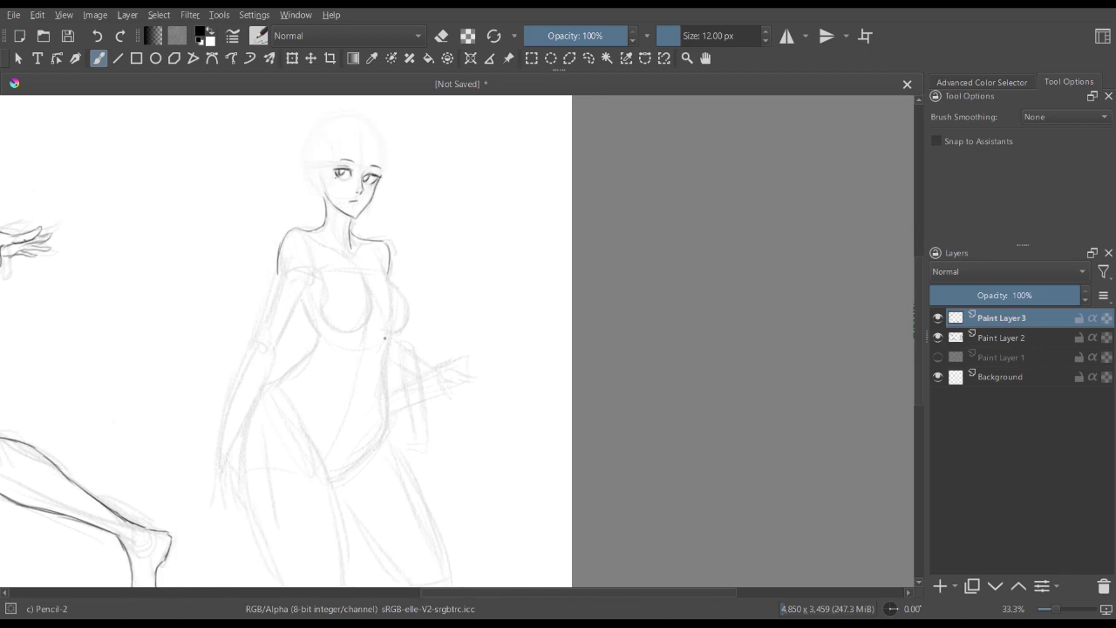
pyautogui.press('+')
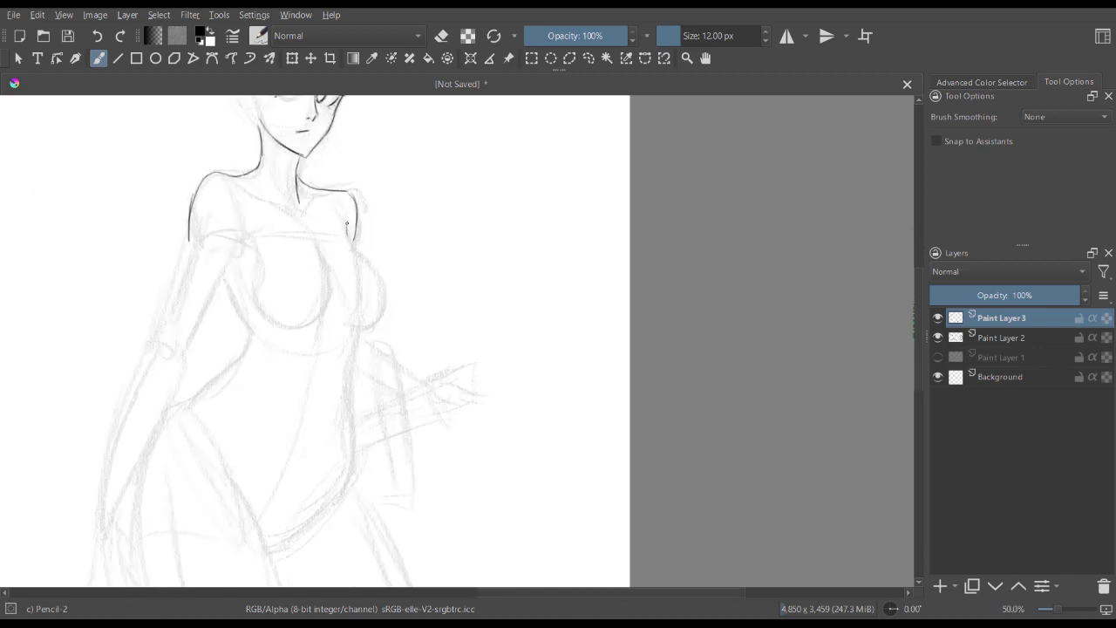
pyautogui.moveTo(347, 225)
pyautogui.mouseDown()
pyautogui.moveTo(387, 286)
pyautogui.moveTo(388, 316)
pyautogui.moveTo(366, 329)
pyautogui.mouseUp()
pyautogui.moveTo(322, 251)
pyautogui.mouseDown()
pyautogui.moveTo(329, 299)
pyautogui.moveTo(302, 325)
pyautogui.mouseUp()
pyautogui.moveTo(248, 242)
pyautogui.mouseDown()
pyautogui.moveTo(255, 300)
pyautogui.moveTo(273, 320)
pyautogui.moveTo(312, 317)
pyautogui.moveTo(257, 288)
pyautogui.mouseUp()
# - Erase the lower curve of the near breast and redraw it as one rounder line from the armpit side
pyautogui.press('e')
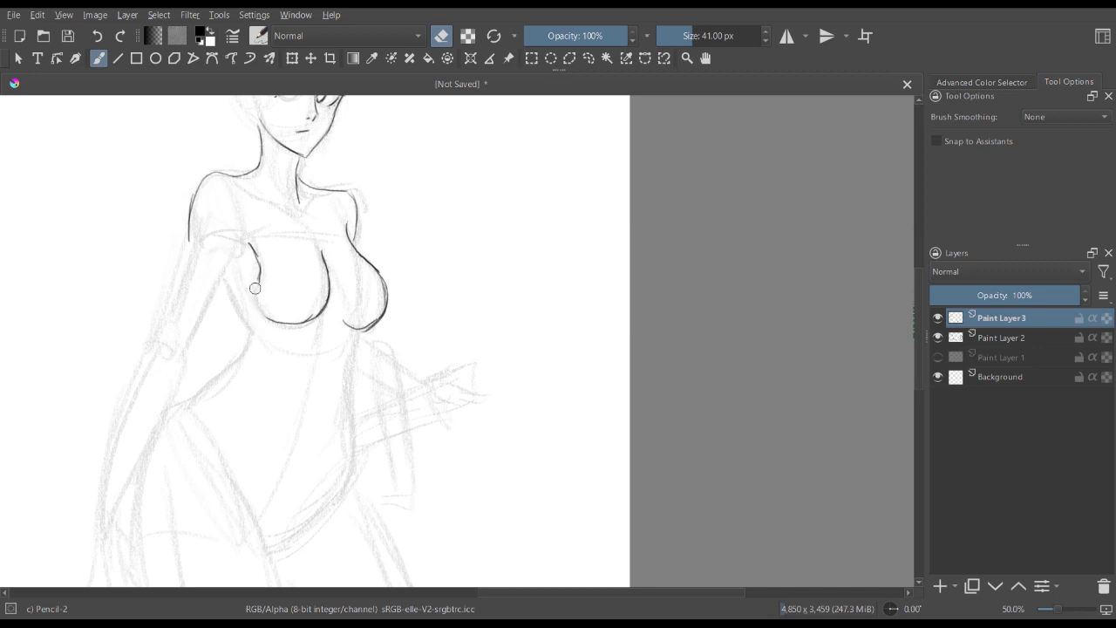
pyautogui.moveTo(303, 321); pyautogui.dragTo(308, 319)
pyautogui.press('e')
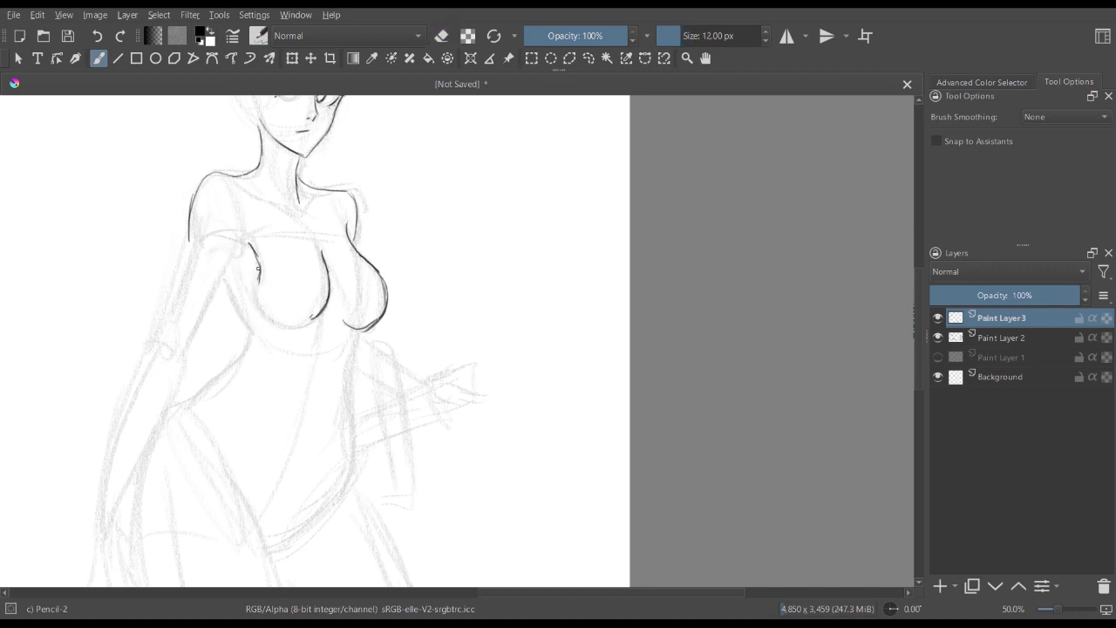
pyautogui.moveTo(256, 258)
pyautogui.mouseDown()
pyautogui.moveTo(279, 321)
pyautogui.moveTo(324, 311)
pyautogui.mouseUp()
# - Erase and redraw the near breast's inner curve, and draw the near side of the ribcage down to the waist
pyautogui.press('m')
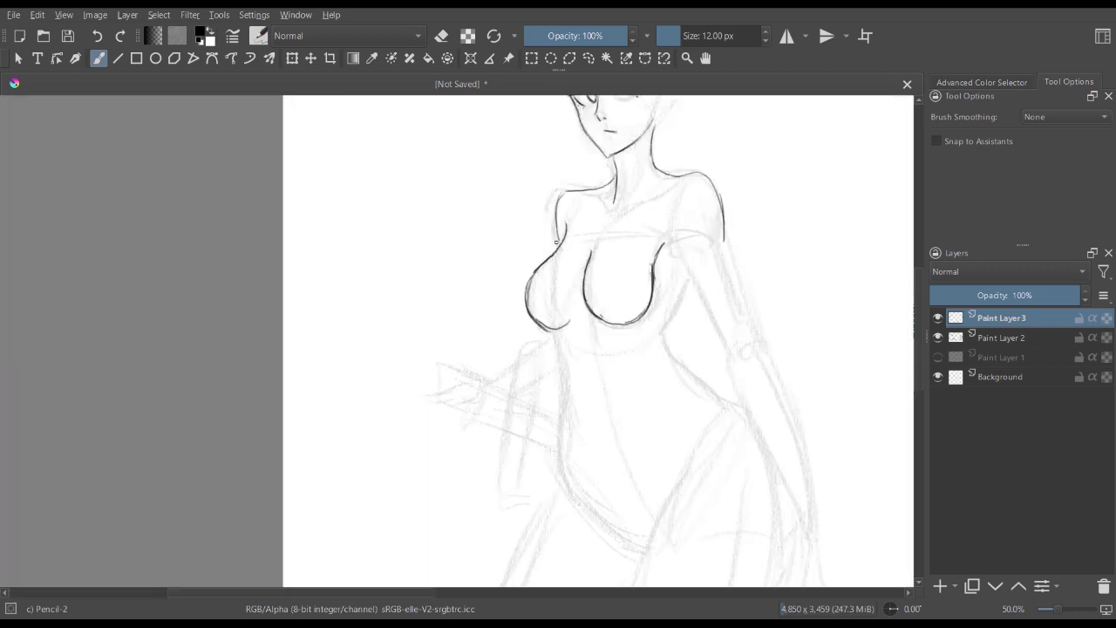
pyautogui.press('e')
pyautogui.moveTo(590, 281)
pyautogui.mouseDown()
pyautogui.moveTo(589, 267)
pyautogui.moveTo(585, 300)
pyautogui.mouseUp()
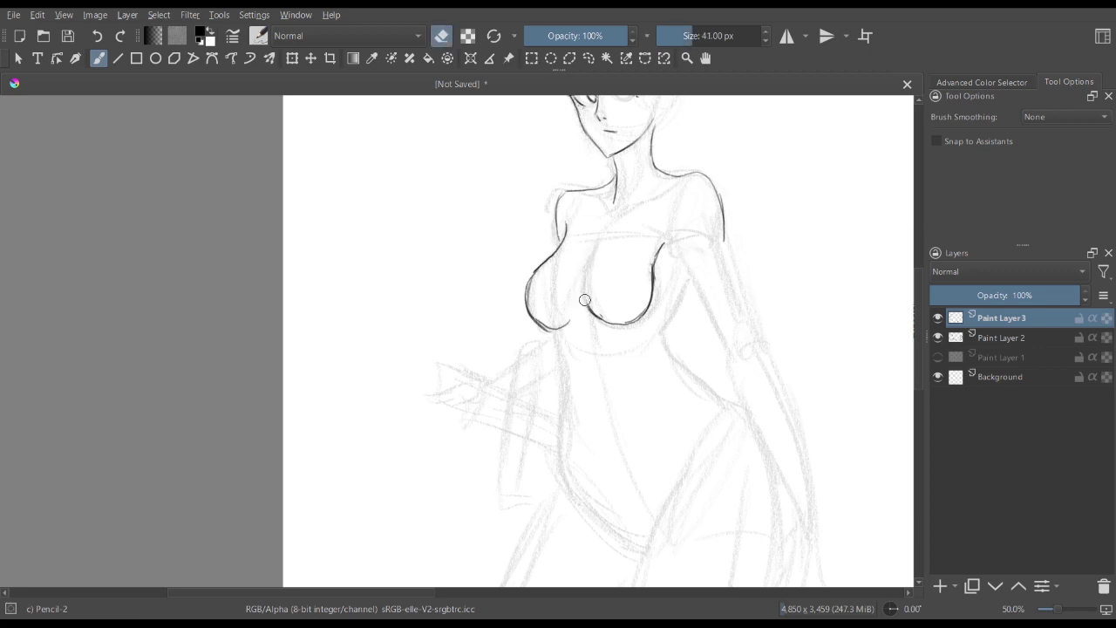
pyautogui.press('e')
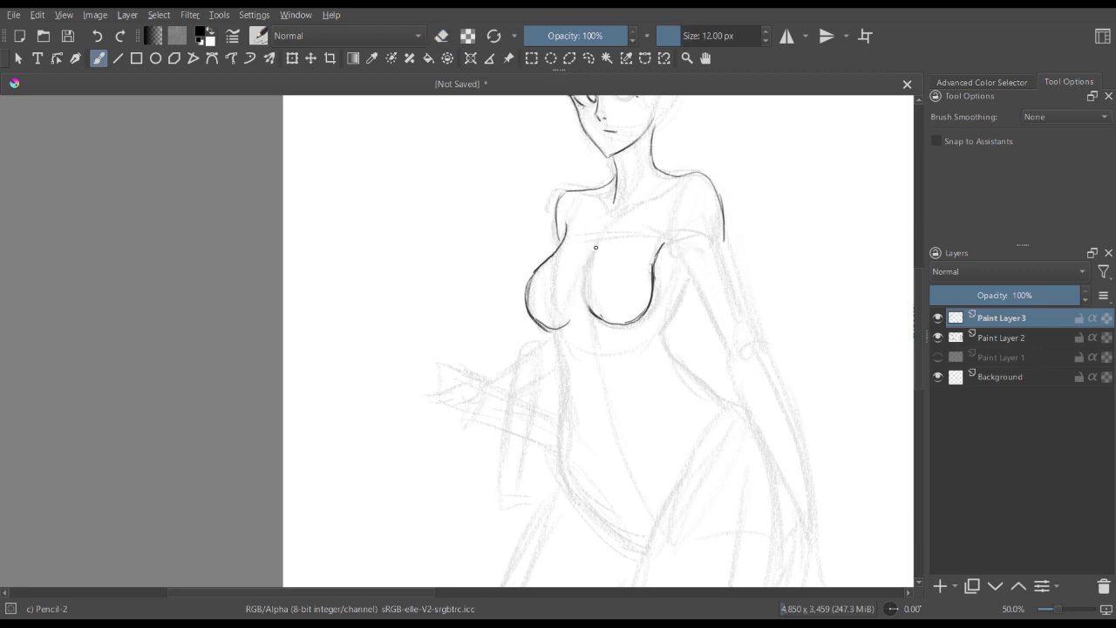
pyautogui.moveTo(591, 245)
pyautogui.mouseDown()
pyautogui.moveTo(583, 307)
pyautogui.moveTo(614, 325)
pyautogui.moveTo(647, 315)
pyautogui.moveTo(652, 274)
pyautogui.moveTo(670, 319)
pyautogui.moveTo(664, 346)
pyautogui.mouseUp()
# - Draw the near waist flaring out to the hip and the far side of the torso down to the hip
pyautogui.press('m')
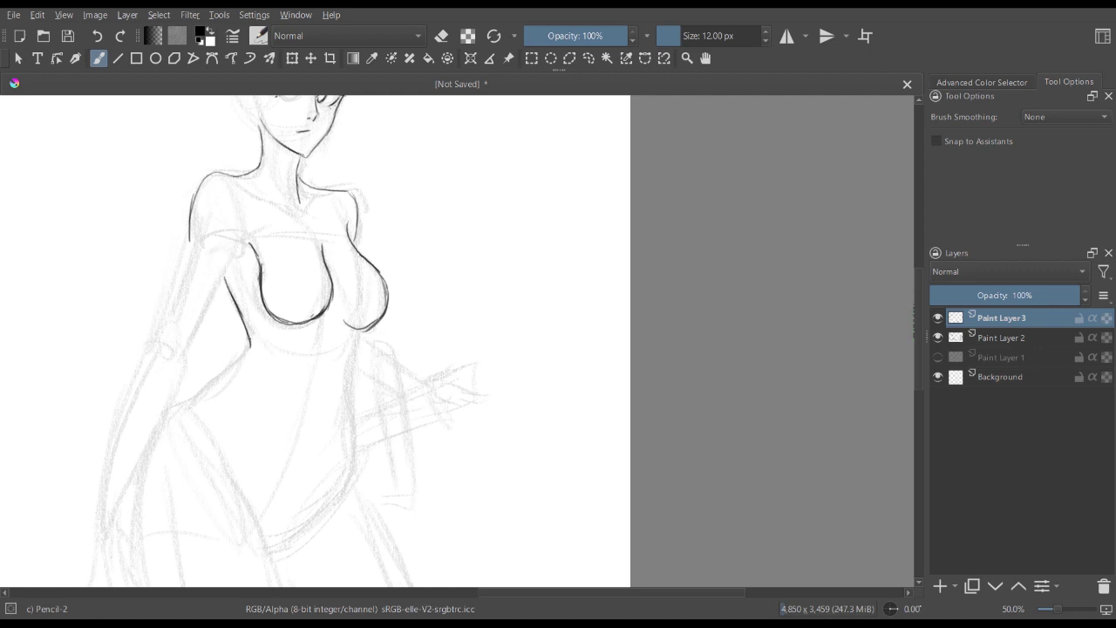
pyautogui.moveTo(251, 342); pyautogui.dragTo(194, 406)
pyautogui.moveTo(360, 332); pyautogui.dragTo(355, 469)
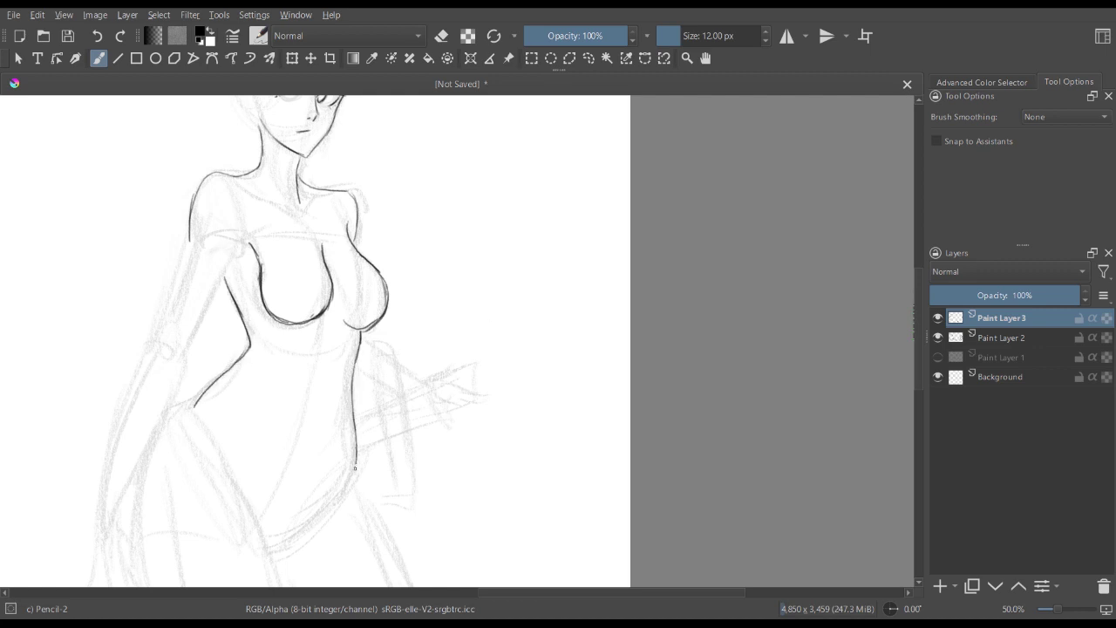
# - Outline the near arm hanging down, from the shoulder through the elbow to the wrist beside the thigh
pyautogui.press('-')
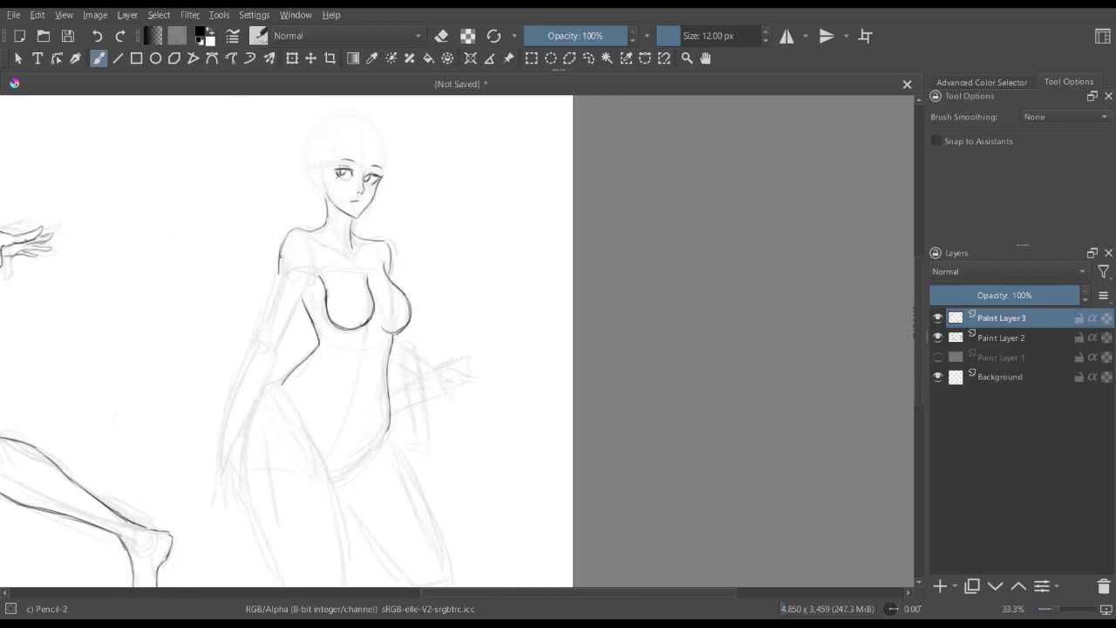
pyautogui.moveTo(280, 255); pyautogui.dragTo(272, 314)
pyautogui.moveTo(312, 272); pyautogui.dragTo(286, 345)
pyautogui.moveTo(279, 294)
pyautogui.mouseDown()
pyautogui.moveTo(269, 340)
pyautogui.moveTo(271, 325)
pyautogui.moveTo(280, 346)
pyautogui.moveTo(271, 330)
pyautogui.moveTo(254, 382)
pyautogui.mouseUp()
pyautogui.moveTo(271, 332)
pyautogui.mouseDown()
pyautogui.moveTo(254, 406)
pyautogui.moveTo(290, 340)
pyautogui.moveTo(289, 361)
pyautogui.moveTo(292, 335)
pyautogui.moveTo(270, 440)
pyautogui.mouseUp()
pyautogui.moveTo(258, 397)
pyautogui.mouseDown()
pyautogui.moveTo(258, 454)
pyautogui.moveTo(265, 468)
pyautogui.moveTo(274, 442)
pyautogui.moveTo(273, 476)
pyautogui.mouseUp()
pyautogui.press('-')
pyautogui.press('+')
pyautogui.press('+')
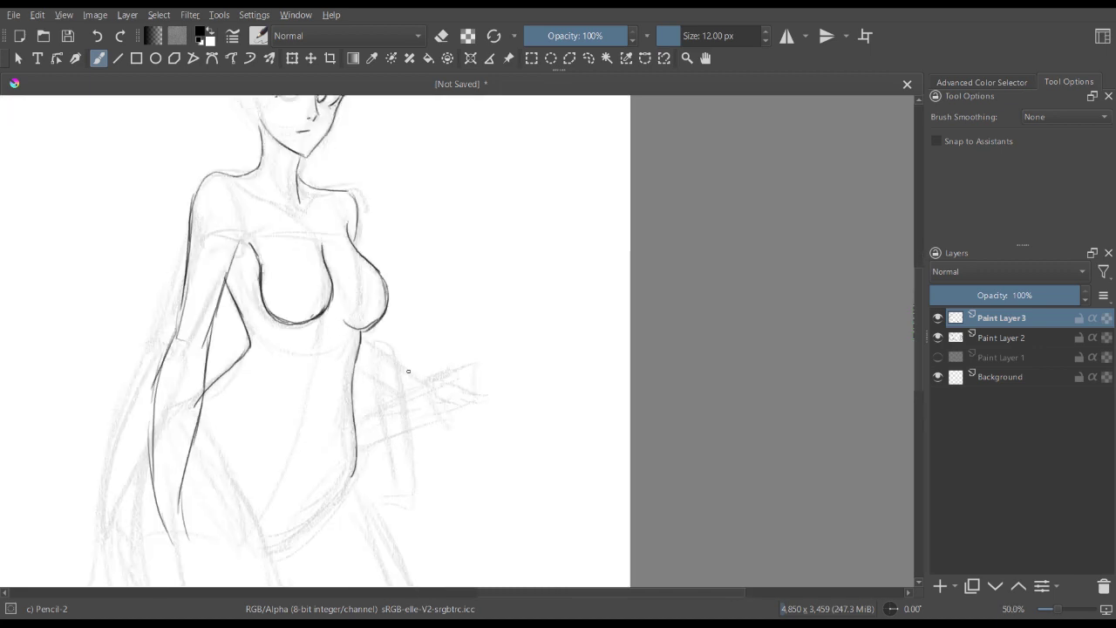
# - Erase the part of the waist line that crosses the near forearm, and check the figure at several zoom levels
pyautogui.press('e')
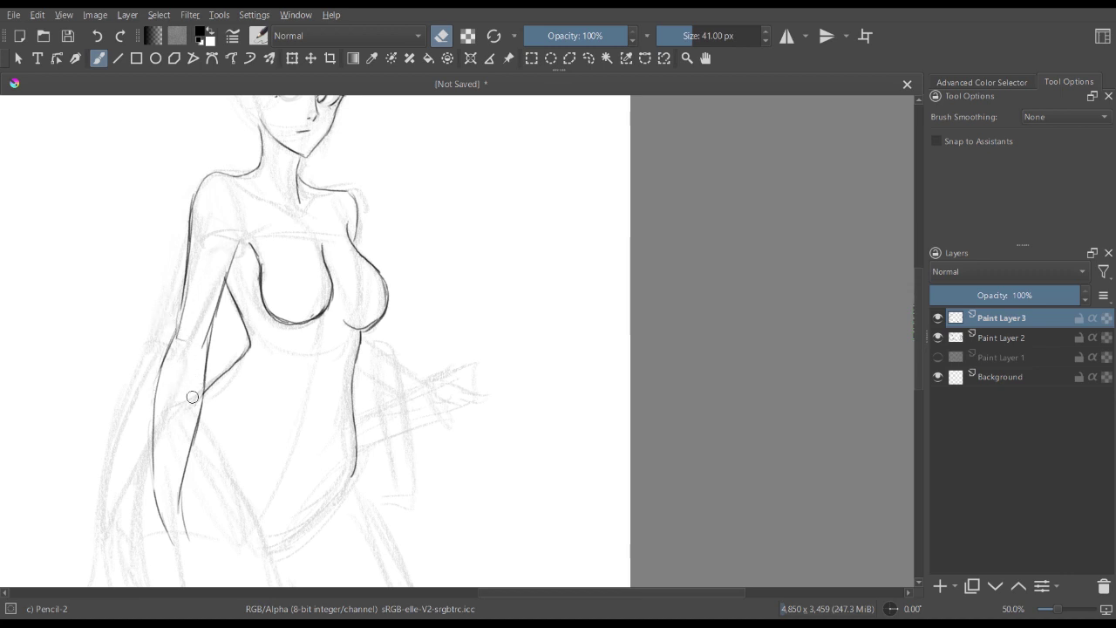
pyautogui.press('-')
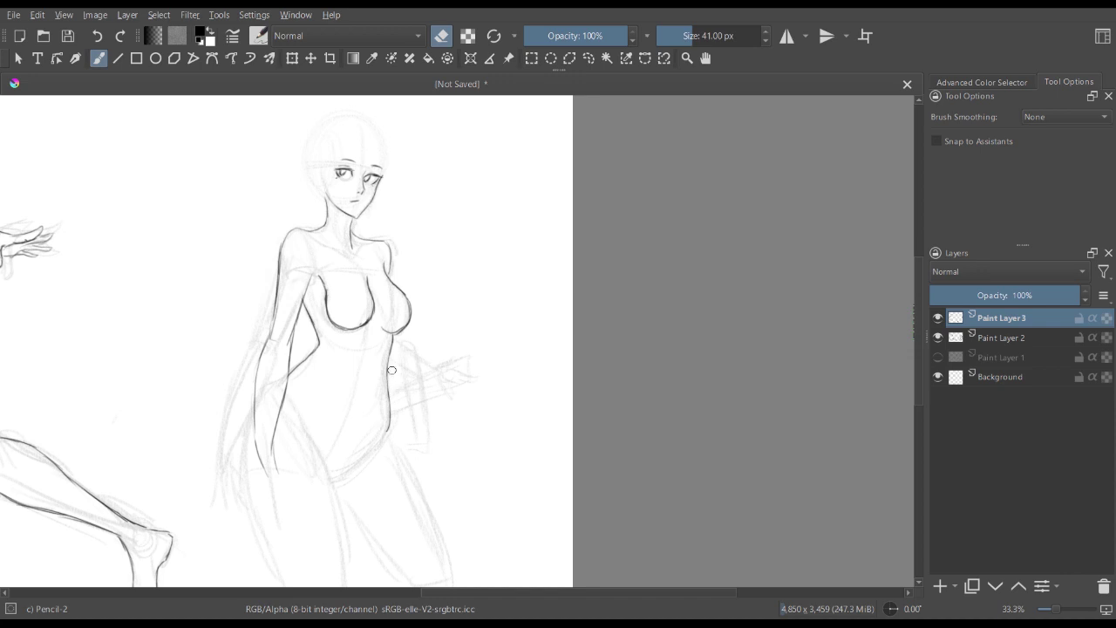
pyautogui.press('-')
pyautogui.press('+')
pyautogui.press('-')
pyautogui.press('+')
pyautogui.press('+')
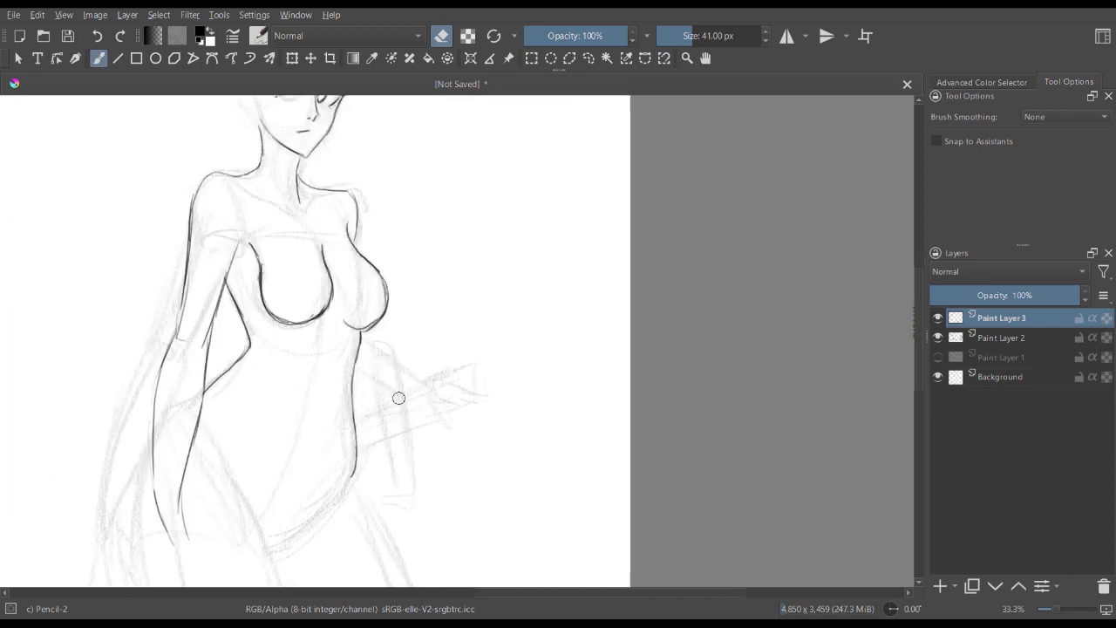
pyautogui.press('e')
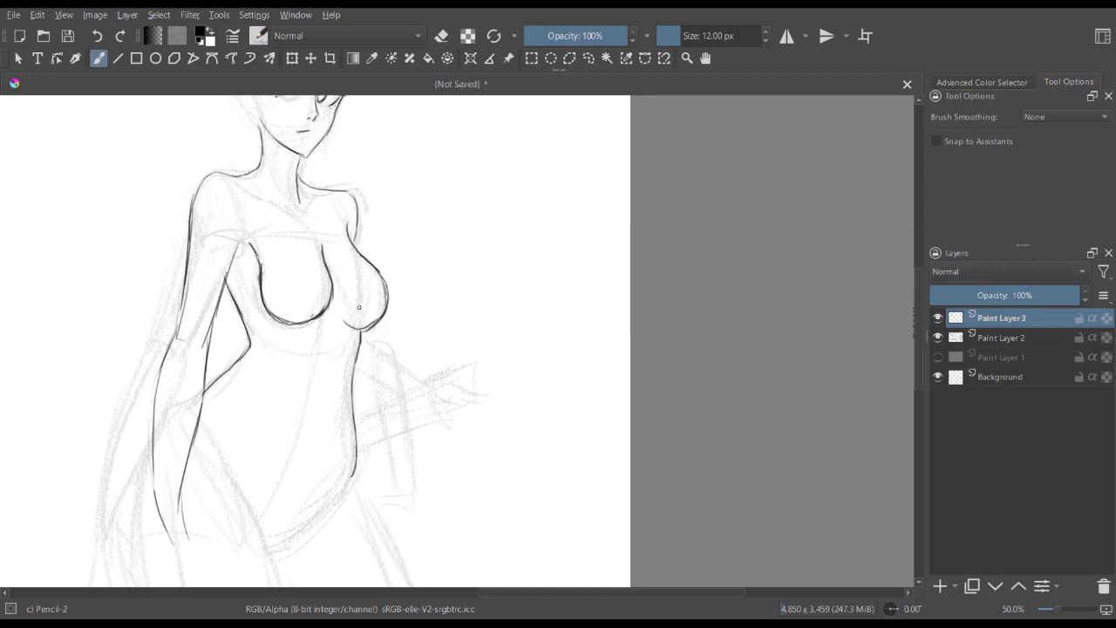
# - Draw the far forearm reaching outward from the waist, ending in a wrist
pyautogui.moveTo(360, 369); pyautogui.dragTo(397, 391)
pyautogui.moveTo(363, 344)
pyautogui.mouseDown()
pyautogui.moveTo(410, 378)
pyautogui.moveTo(410, 398)
pyautogui.mouseUp()
pyautogui.moveTo(360, 370); pyautogui.dragTo(414, 402)
pyautogui.moveTo(373, 349)
pyautogui.mouseDown()
pyautogui.moveTo(427, 389)
pyautogui.moveTo(415, 402)
pyautogui.moveTo(449, 397)
pyautogui.mouseUp()
pyautogui.moveTo(437, 402); pyautogui.dragTo(441, 407)
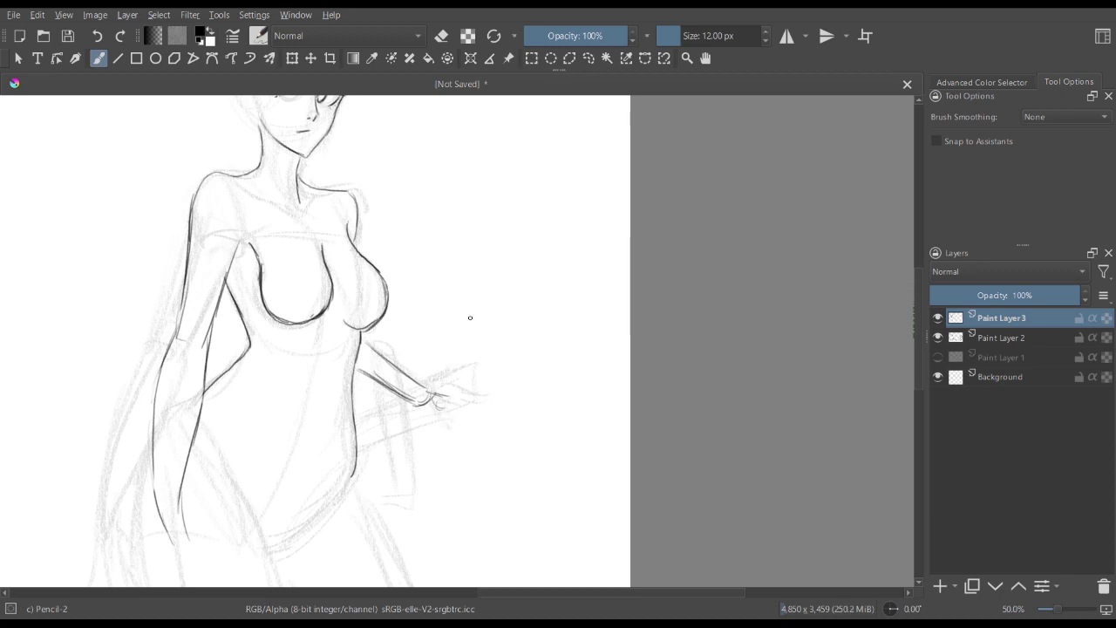
# - Draw a long sword handle extending outward from the hip, with the upright bars of its guard crossing it near the body
pyautogui.moveTo(365, 422)
pyautogui.mouseDown()
pyautogui.moveTo(483, 392)
pyautogui.moveTo(485, 413)
pyautogui.moveTo(404, 436)
pyautogui.mouseUp()
pyautogui.moveTo(473, 417); pyautogui.dragTo(358, 450)
pyautogui.moveTo(390, 415)
pyautogui.mouseDown()
pyautogui.moveTo(350, 423)
pyautogui.moveTo(388, 421)
pyautogui.moveTo(394, 471)
pyautogui.mouseUp()
pyautogui.moveTo(376, 397); pyautogui.dragTo(388, 471)
pyautogui.moveTo(391, 398)
pyautogui.mouseDown()
pyautogui.moveTo(395, 414)
pyautogui.moveTo(388, 393)
pyautogui.mouseUp()
pyautogui.moveTo(376, 396); pyautogui.dragTo(389, 395)
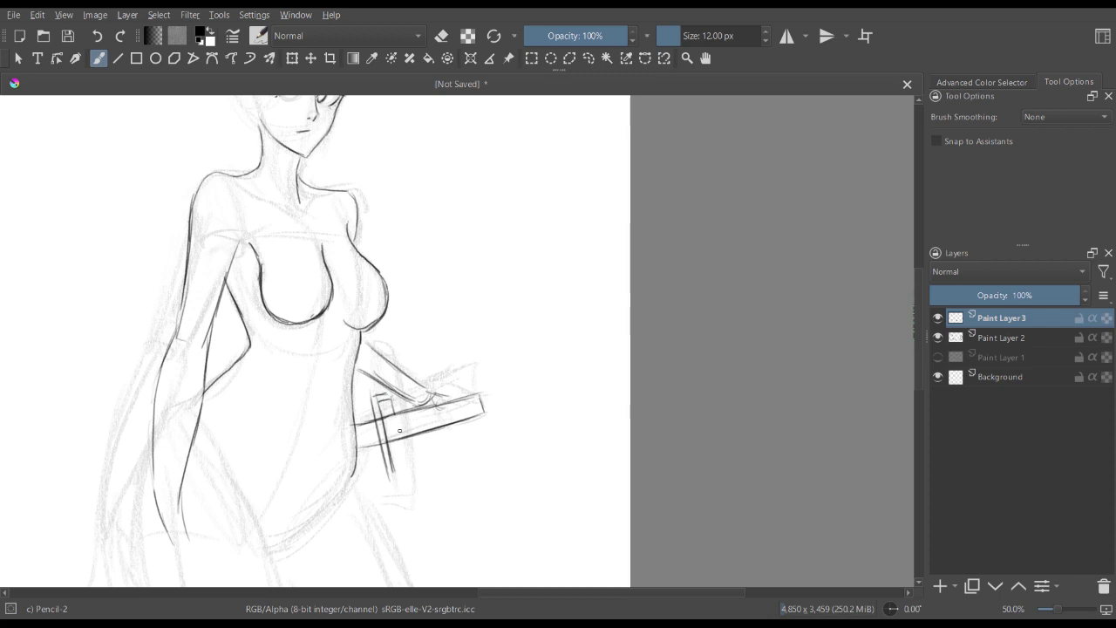
pyautogui.moveTo(399, 441)
pyautogui.mouseDown()
pyautogui.moveTo(403, 467)
pyautogui.moveTo(405, 455)
pyautogui.mouseUp()
pyautogui.moveTo(392, 399)
pyautogui.mouseDown()
pyautogui.moveTo(369, 438)
pyautogui.moveTo(375, 457)
pyautogui.mouseUp()
pyautogui.moveTo(368, 413); pyautogui.dragTo(358, 412)
pyautogui.moveTo(362, 458); pyautogui.dragTo(375, 454)
pyautogui.moveTo(367, 416); pyautogui.dragTo(384, 456)
# - Draw the far hand resting flat on top of the sword handle
pyautogui.moveTo(444, 397)
pyautogui.mouseDown()
pyautogui.moveTo(478, 396)
pyautogui.moveTo(456, 410)
pyautogui.moveTo(443, 408)
pyautogui.moveTo(457, 394)
pyautogui.moveTo(483, 398)
pyautogui.mouseUp()
pyautogui.moveTo(415, 400)
pyautogui.mouseDown()
pyautogui.moveTo(437, 428)
pyautogui.moveTo(431, 459)
pyautogui.moveTo(442, 419)
pyautogui.moveTo(426, 318)
pyautogui.mouseUp()
pyautogui.hotkey('ctrl', '-')
pyautogui.hotkey('ctrl', '-')
pyautogui.hotkey('ctrl', '+')
pyautogui.hotkey('ctrl', '+')
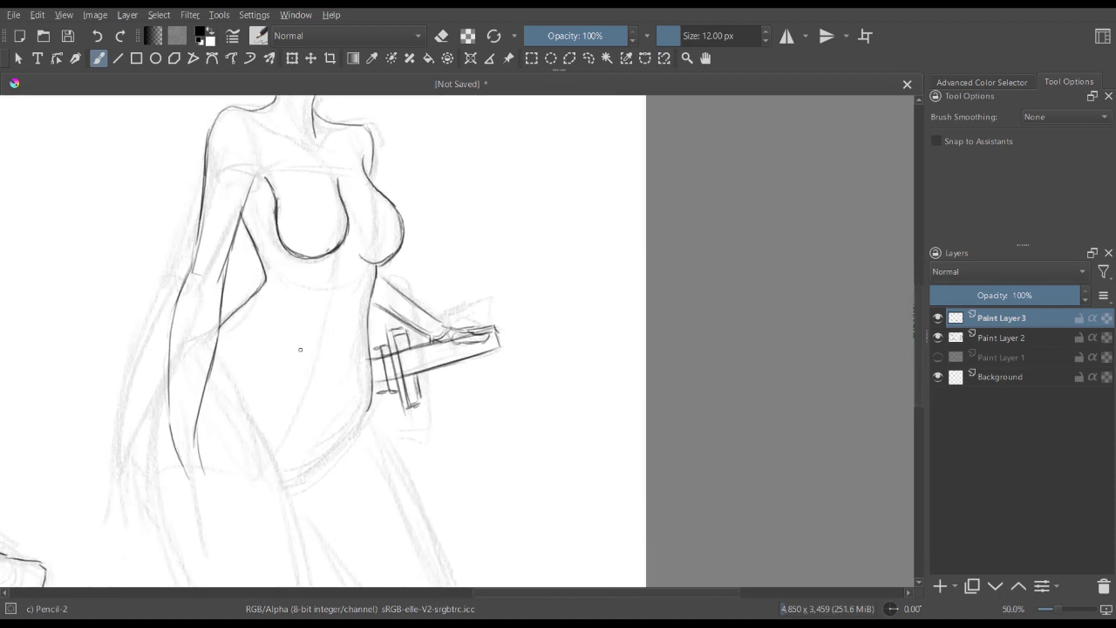
# - Enlarge the eraser and remove the near arm's lowered forearm and elbow lines
pyautogui.press('-')
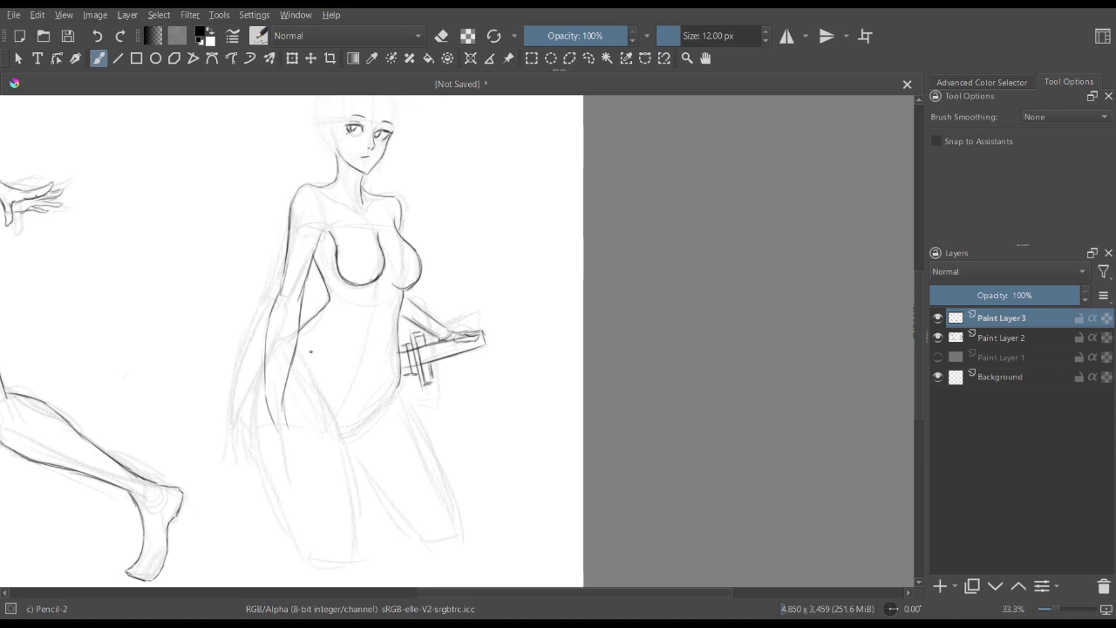
pyautogui.press('e')
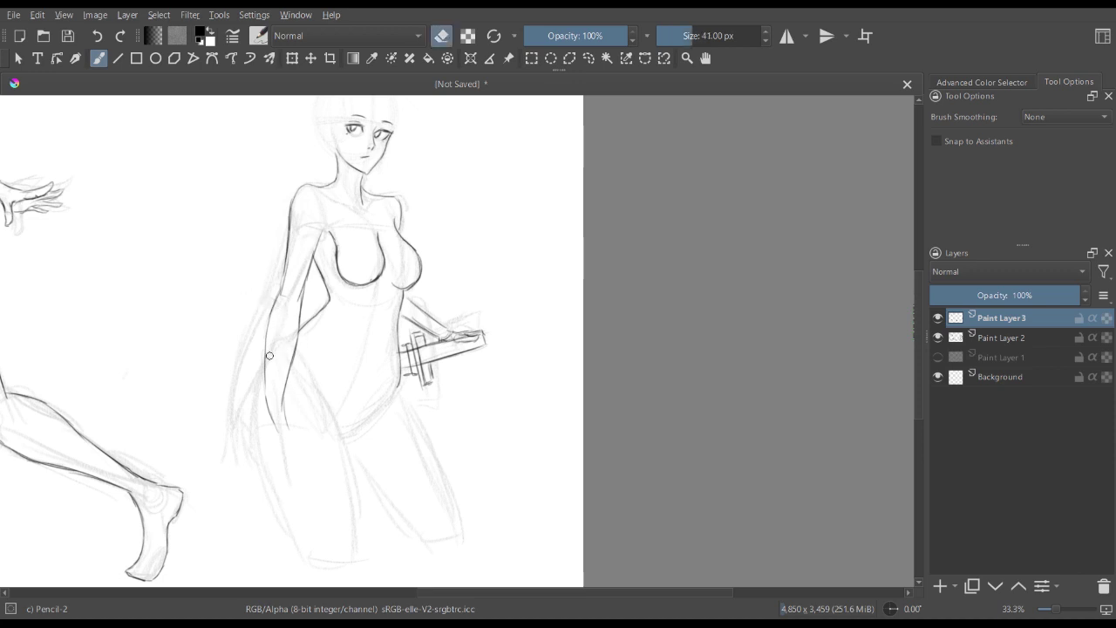
pyautogui.moveTo(269, 355); pyautogui.dragTo(263, 393)
pyautogui.press(']')
pyautogui.press(']')
pyautogui.press(']')
pyautogui.press(']')
pyautogui.moveTo(298, 351); pyautogui.dragTo(281, 410)
pyautogui.moveTo(299, 286)
pyautogui.mouseDown()
pyautogui.moveTo(292, 331)
pyautogui.moveTo(271, 329)
pyautogui.moveTo(274, 267)
pyautogui.moveTo(296, 332)
pyautogui.moveTo(316, 236)
pyautogui.moveTo(285, 278)
pyautogui.moveTo(287, 227)
pyautogui.moveTo(287, 260)
pyautogui.moveTo(320, 230)
pyautogui.moveTo(310, 273)
pyautogui.mouseUp()
# - Redraw the near arm bent at the elbow, with construction circles at the joint and the forearm crossing the waist
pyautogui.press('e')
pyautogui.moveTo(289, 220); pyautogui.dragTo(279, 290)
pyautogui.moveTo(315, 242)
pyautogui.mouseDown()
pyautogui.moveTo(300, 303)
pyautogui.moveTo(338, 286)
pyautogui.mouseUp()
pyautogui.moveTo(305, 289)
pyautogui.mouseDown()
pyautogui.moveTo(362, 294)
pyautogui.moveTo(293, 289)
pyautogui.moveTo(284, 301)
pyautogui.moveTo(306, 315)
pyautogui.mouseUp()
pyautogui.moveTo(282, 308)
pyautogui.mouseDown()
pyautogui.moveTo(346, 315)
pyautogui.moveTo(382, 299)
pyautogui.moveTo(377, 314)
pyautogui.mouseUp()
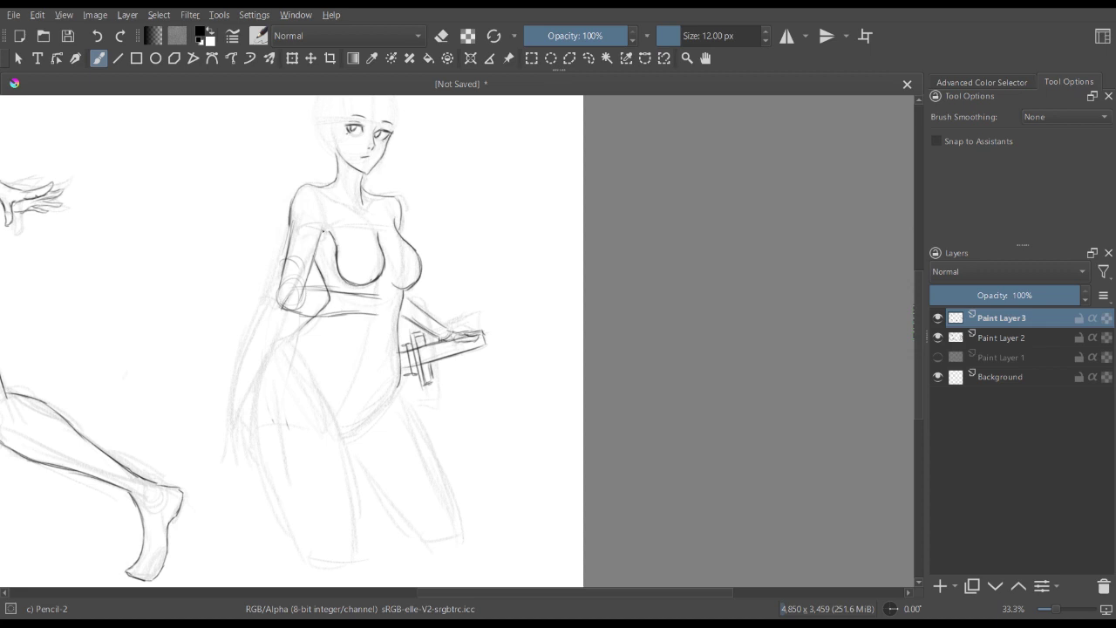
pyautogui.moveTo(323, 231); pyautogui.dragTo(309, 286)
# - Firm up the bent arm's outer edge, elbow and forearm, and block in the hand at the wrist
pyautogui.press('m')
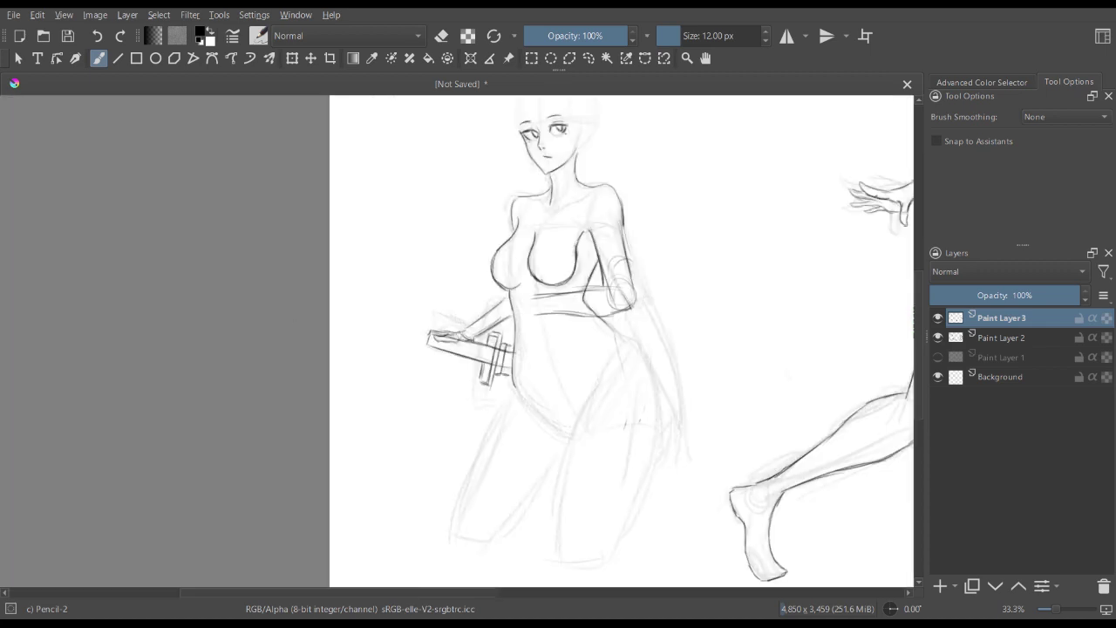
pyautogui.moveTo(634, 305); pyautogui.dragTo(617, 314)
pyautogui.moveTo(532, 298)
pyautogui.mouseDown()
pyautogui.moveTo(537, 312)
pyautogui.moveTo(603, 315)
pyautogui.mouseUp()
pyautogui.moveTo(624, 222); pyautogui.dragTo(635, 291)
pyautogui.moveTo(626, 242); pyautogui.dragTo(639, 311)
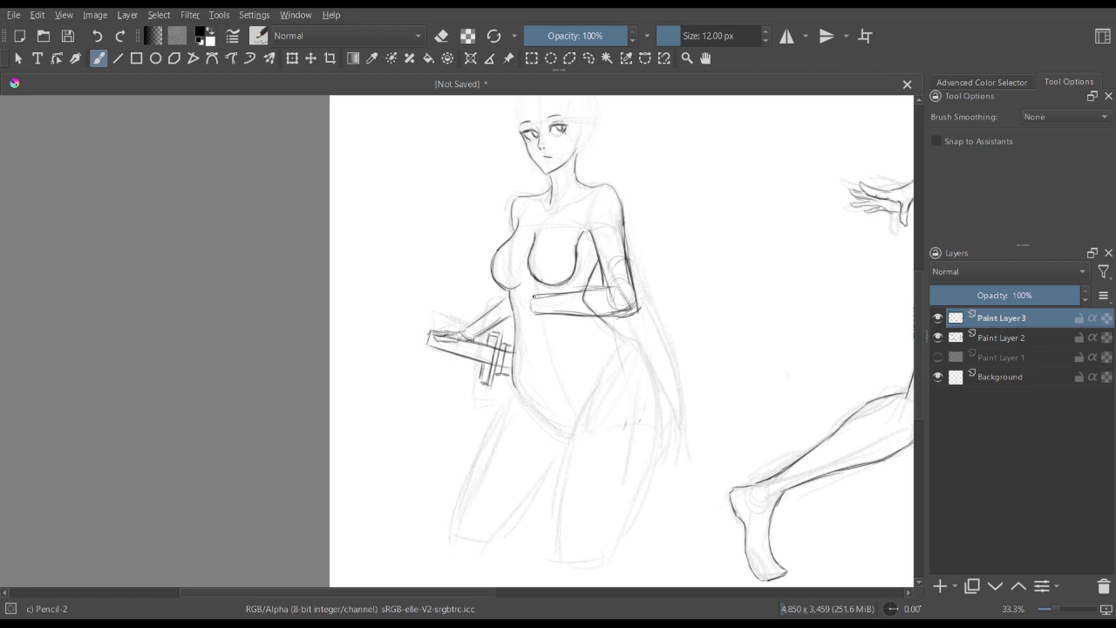
pyautogui.moveTo(532, 298)
pyautogui.mouseDown()
pyautogui.moveTo(504, 290)
pyautogui.moveTo(495, 304)
pyautogui.moveTo(526, 314)
pyautogui.mouseUp()
pyautogui.press('-')
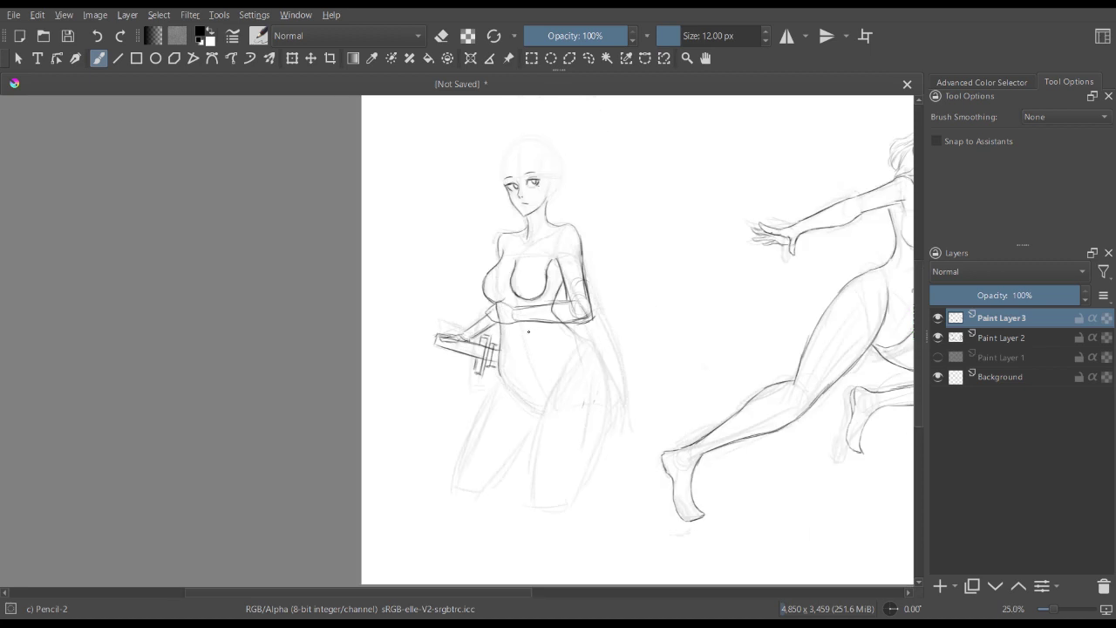
pyautogui.press('m')
pyautogui.press('m')
pyautogui.press('m')
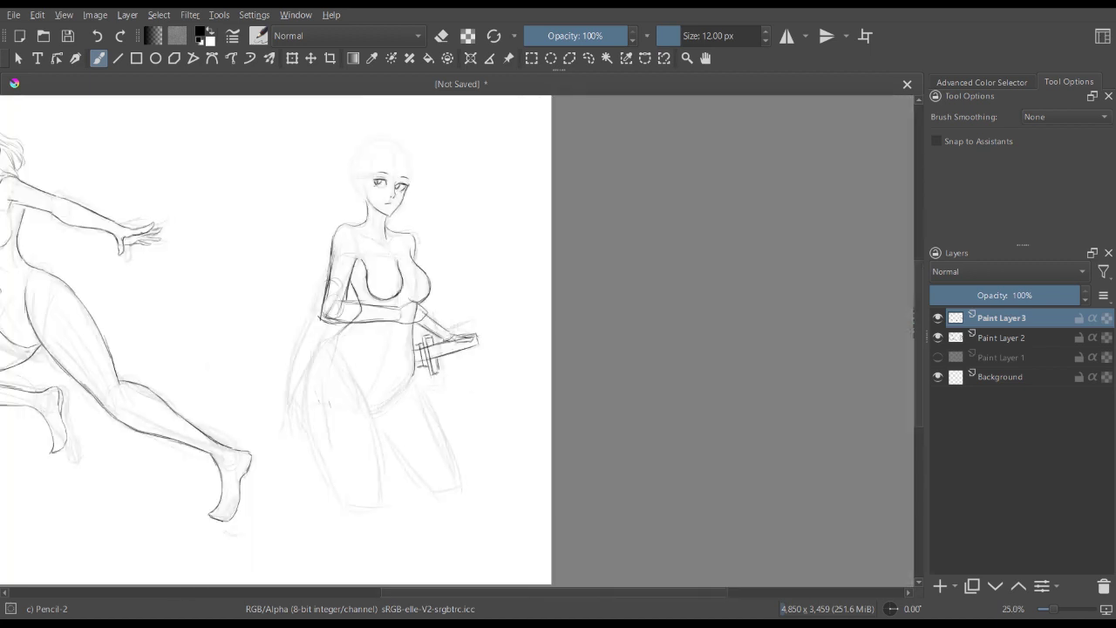
# - Erase the mouth line from the standing figure's face
pyautogui.press('+')
pyautogui.press('+')
pyautogui.press('+')
pyautogui.moveTo(305, 200); pyautogui.dragTo(416, 486)
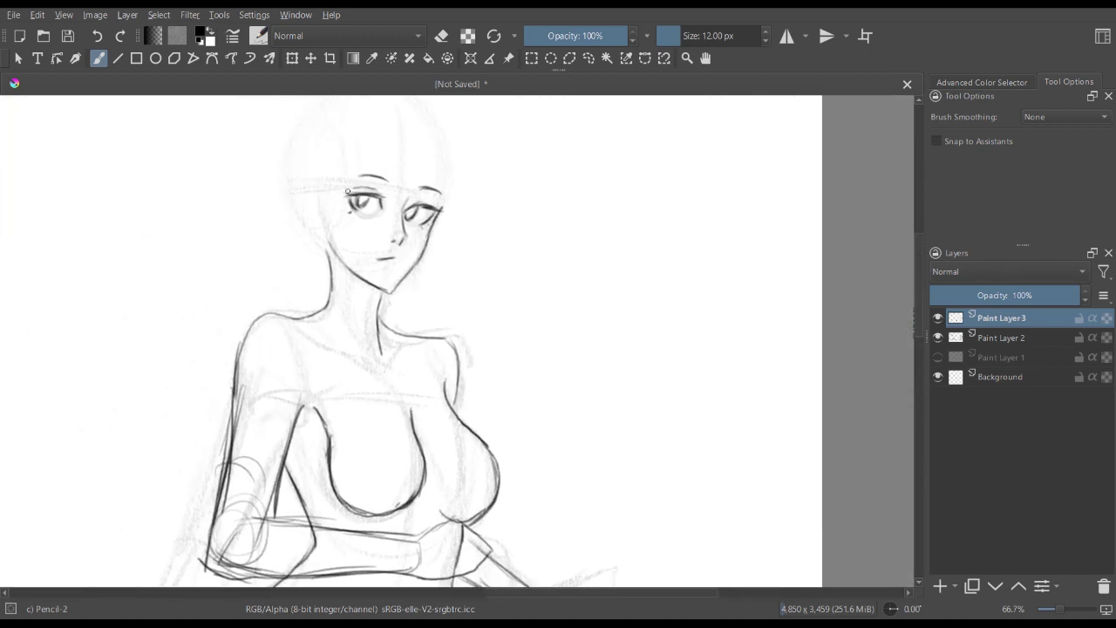
pyautogui.press('m')
pyautogui.press('m')
pyautogui.press('m')
pyautogui.press('e')
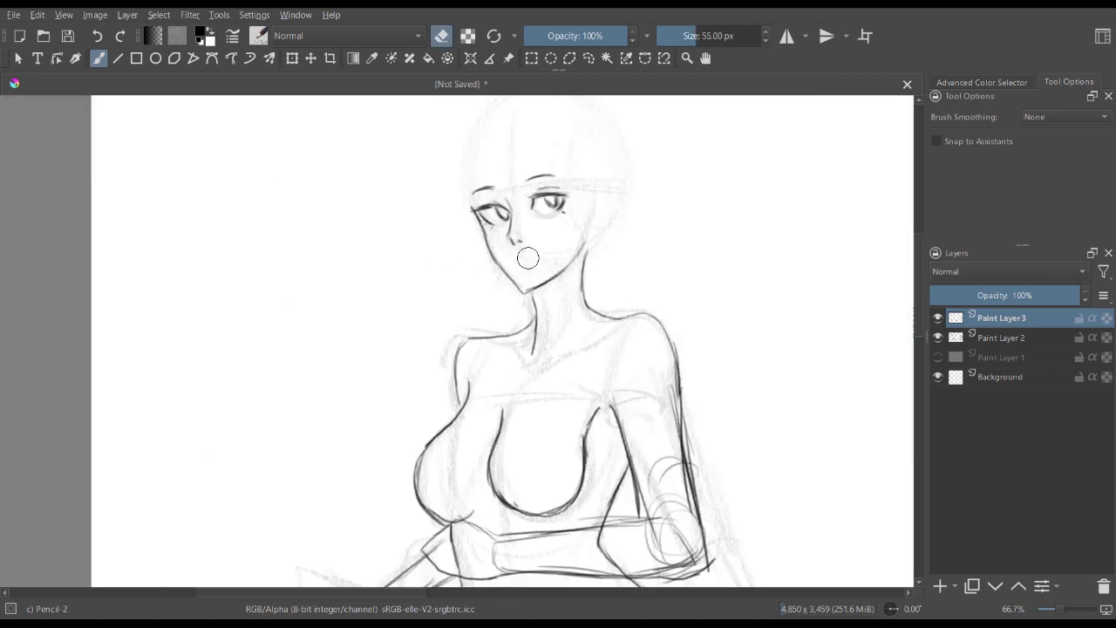
pyautogui.press('e')
pyautogui.hotkey('ctrl', '-')
pyautogui.hotkey('ctrl', '-')
pyautogui.hotkey('ctrl', '+')
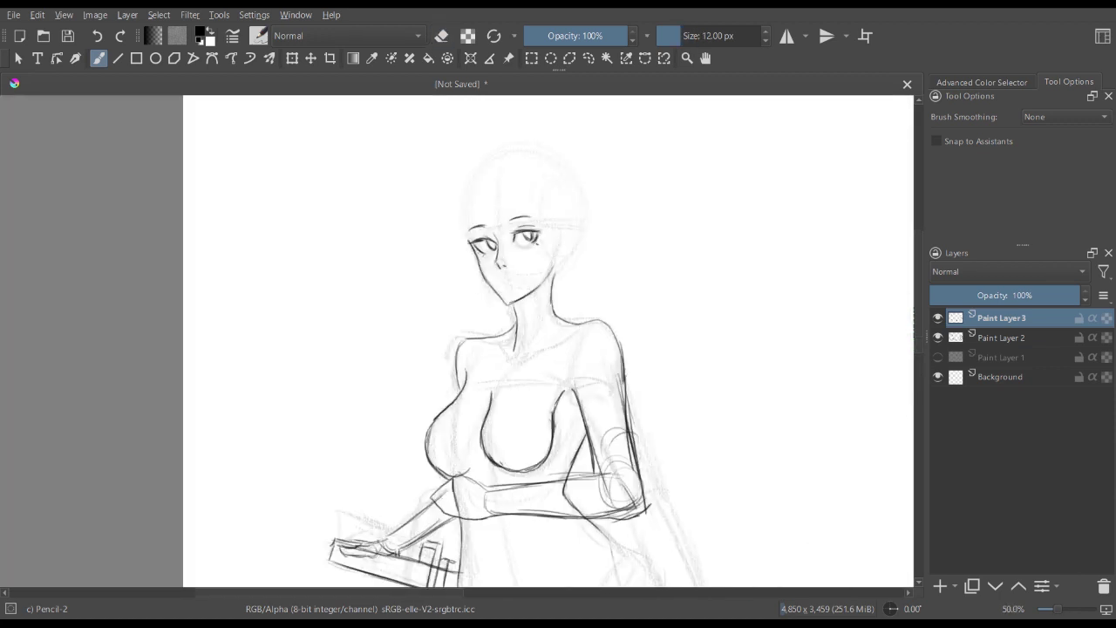
# - Draw the first finger and knuckle lines on the near hand below the bust
pyautogui.moveTo(474, 349); pyautogui.dragTo(438, 237)
pyautogui.moveTo(397, 394)
pyautogui.mouseDown()
pyautogui.moveTo(453, 406)
pyautogui.moveTo(433, 368)
pyautogui.moveTo(399, 384)
pyautogui.mouseUp()
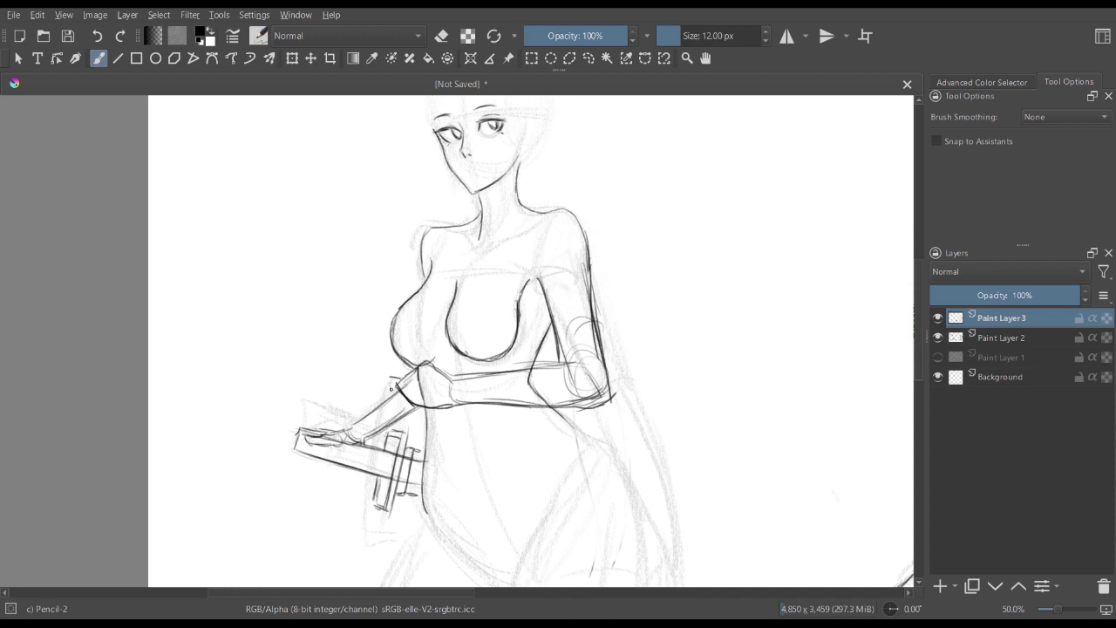
pyautogui.moveTo(431, 367)
pyautogui.mouseDown()
pyautogui.moveTo(417, 358)
pyautogui.moveTo(396, 379)
pyautogui.moveTo(417, 371)
pyautogui.mouseUp()
pyautogui.hotkey('ctrl', '-')
pyautogui.hotkey('ctrl', '-')
pyautogui.hotkey('ctrl', '+')
pyautogui.hotkey('ctrl', '+')
# - Extend the sword handle with a slight curve beyond the far hand, and add criss-cross wrapping along it
pyautogui.moveTo(488, 374)
pyautogui.mouseDown()
pyautogui.moveTo(511, 351)
pyautogui.moveTo(504, 297)
pyautogui.moveTo(492, 288)
pyautogui.mouseUp()
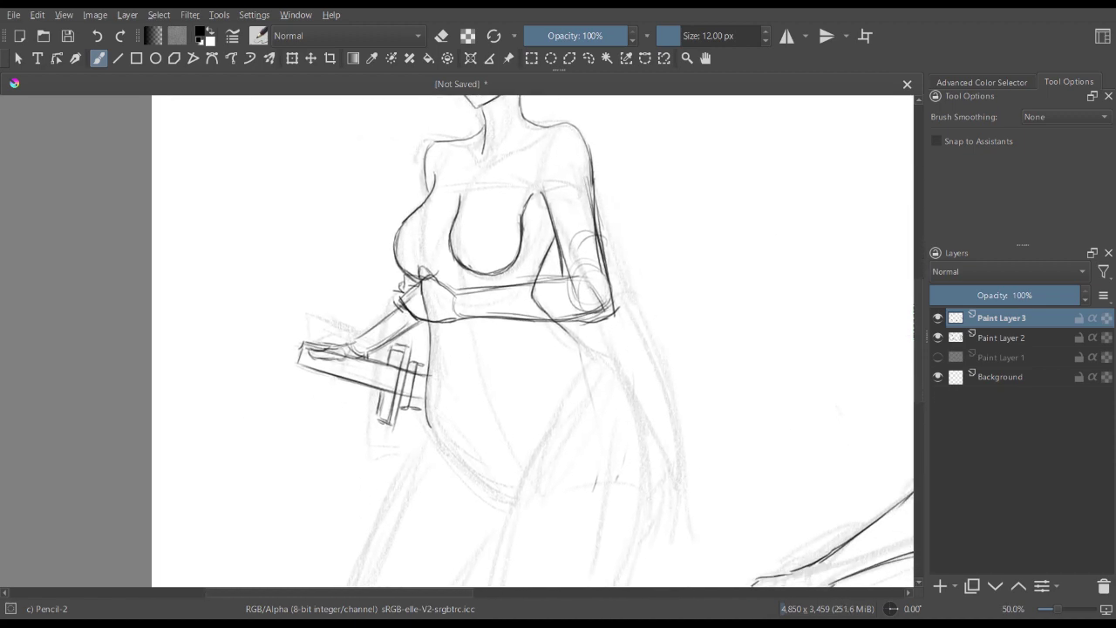
pyautogui.moveTo(260, 345); pyautogui.dragTo(354, 380)
pyautogui.moveTo(261, 325)
pyautogui.mouseDown()
pyautogui.moveTo(305, 345)
pyautogui.moveTo(261, 353)
pyautogui.moveTo(387, 391)
pyautogui.mouseUp()
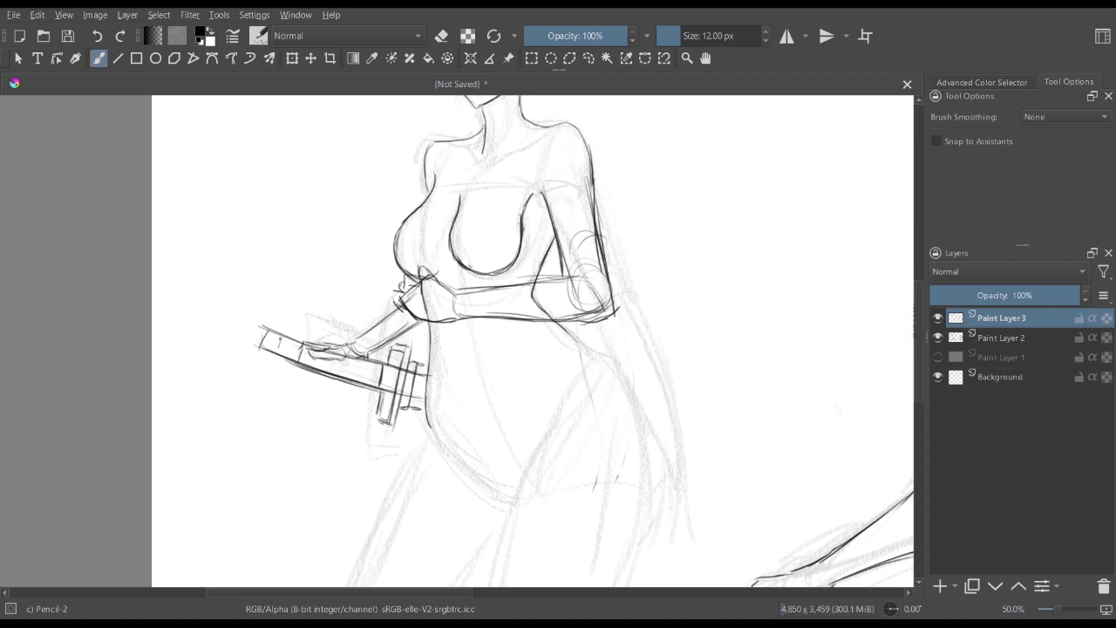
pyautogui.moveTo(279, 337)
pyautogui.mouseDown()
pyautogui.moveTo(279, 354)
pyautogui.moveTo(298, 347)
pyautogui.moveTo(338, 376)
pyautogui.mouseUp()
pyautogui.moveTo(347, 359)
pyautogui.mouseDown()
pyautogui.moveTo(331, 375)
pyautogui.moveTo(380, 381)
pyautogui.mouseUp()
pyautogui.press('-')
pyautogui.press('+')
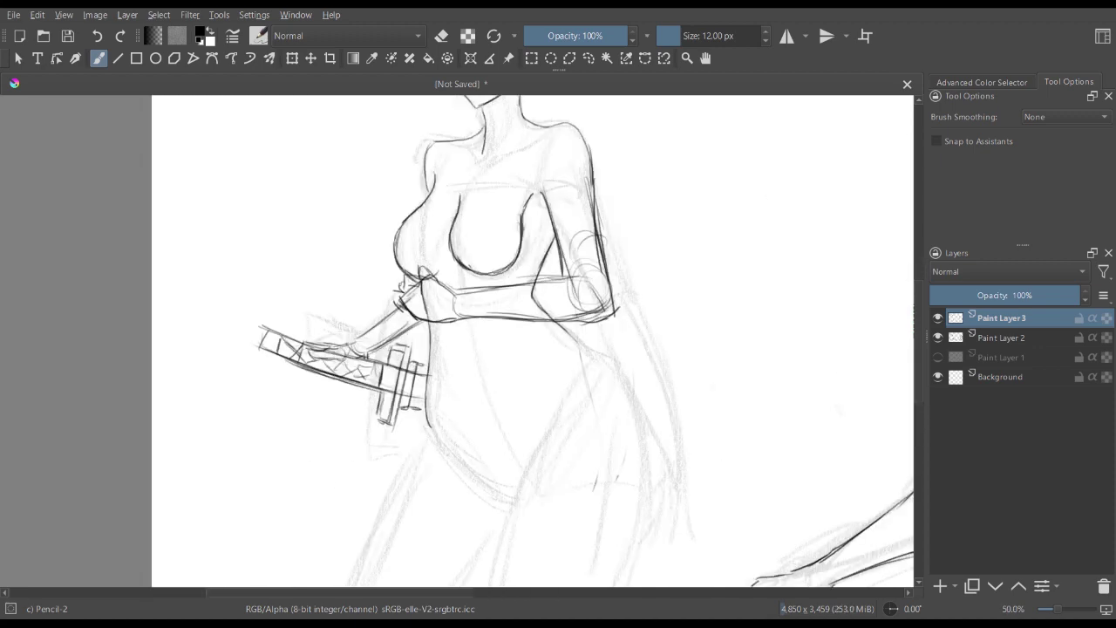
# - Erase the overlapping breast outline inside the near hand and draw its curled fingers
pyautogui.press('-')
pyautogui.press('-')
pyautogui.press('+')
pyautogui.press('+')
pyautogui.moveTo(501, 298); pyautogui.dragTo(377, 396)
pyautogui.press('e')
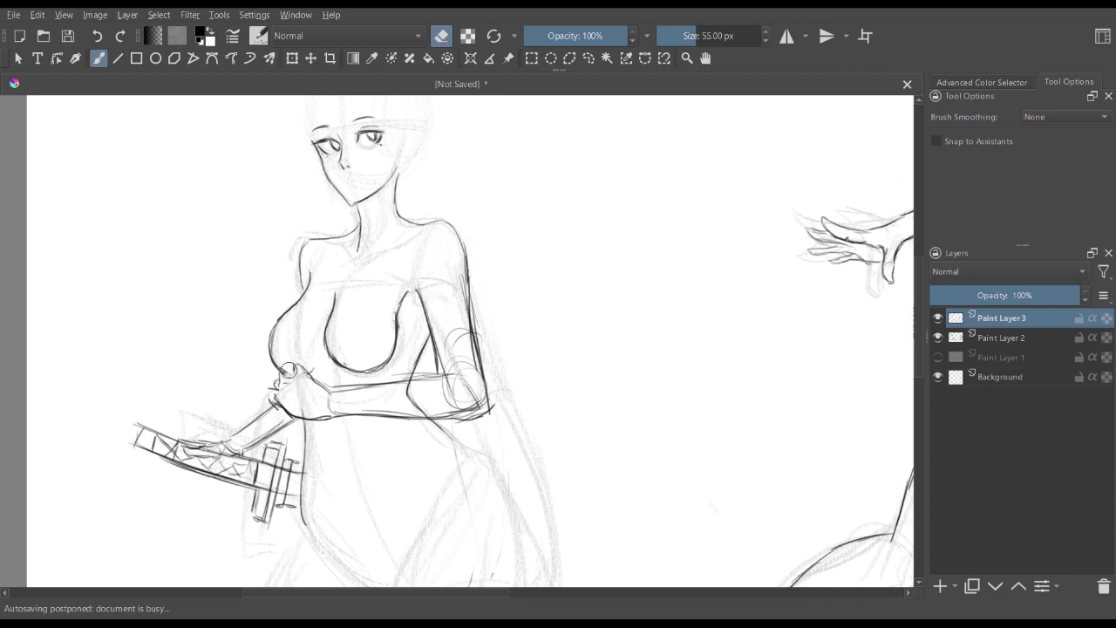
pyautogui.press('e')
pyautogui.moveTo(269, 386)
pyautogui.mouseDown()
pyautogui.moveTo(279, 409)
pyautogui.moveTo(285, 381)
pyautogui.moveTo(273, 386)
pyautogui.moveTo(293, 378)
pyautogui.moveTo(331, 396)
pyautogui.mouseUp()
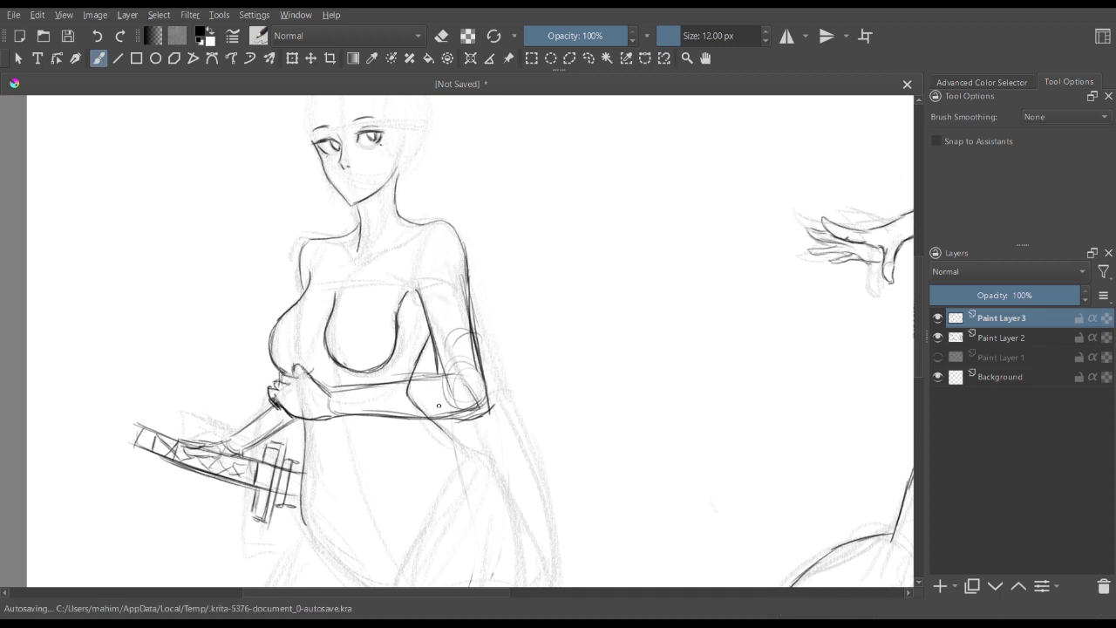
# - Erase the overlapping construction lines around the near elbow and the lower edge of the forearm
pyautogui.press('e')
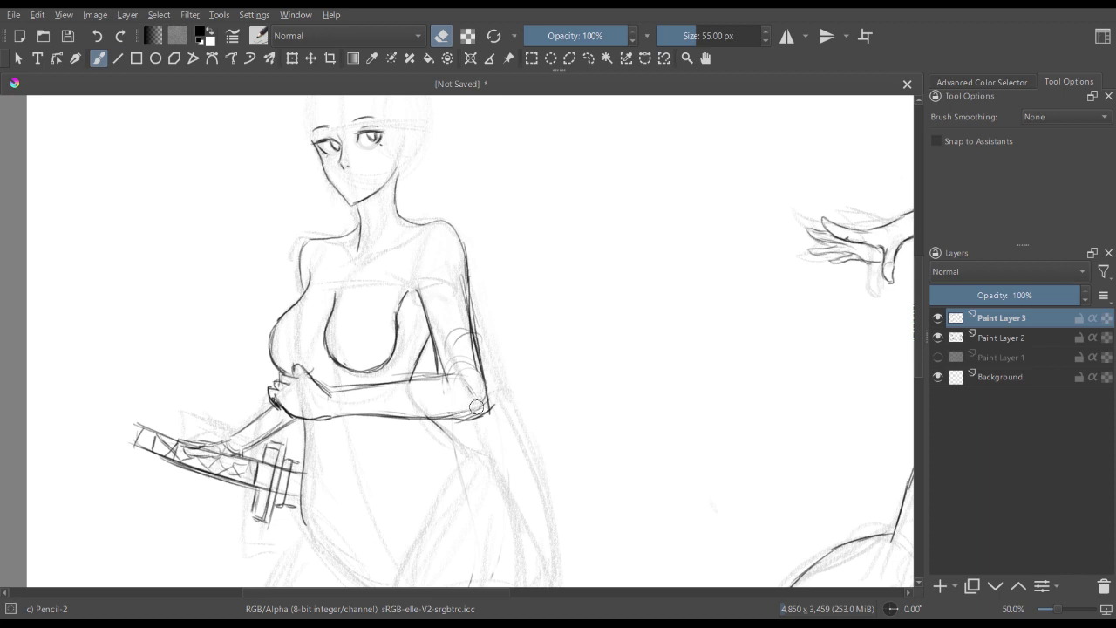
pyautogui.moveTo(476, 407); pyautogui.dragTo(473, 408)
pyautogui.moveTo(456, 342); pyautogui.dragTo(472, 371)
pyautogui.moveTo(463, 306)
pyautogui.mouseDown()
pyautogui.moveTo(477, 372)
pyautogui.moveTo(464, 306)
pyautogui.moveTo(470, 409)
pyautogui.moveTo(388, 416)
pyautogui.moveTo(489, 419)
pyautogui.moveTo(461, 417)
pyautogui.mouseUp()
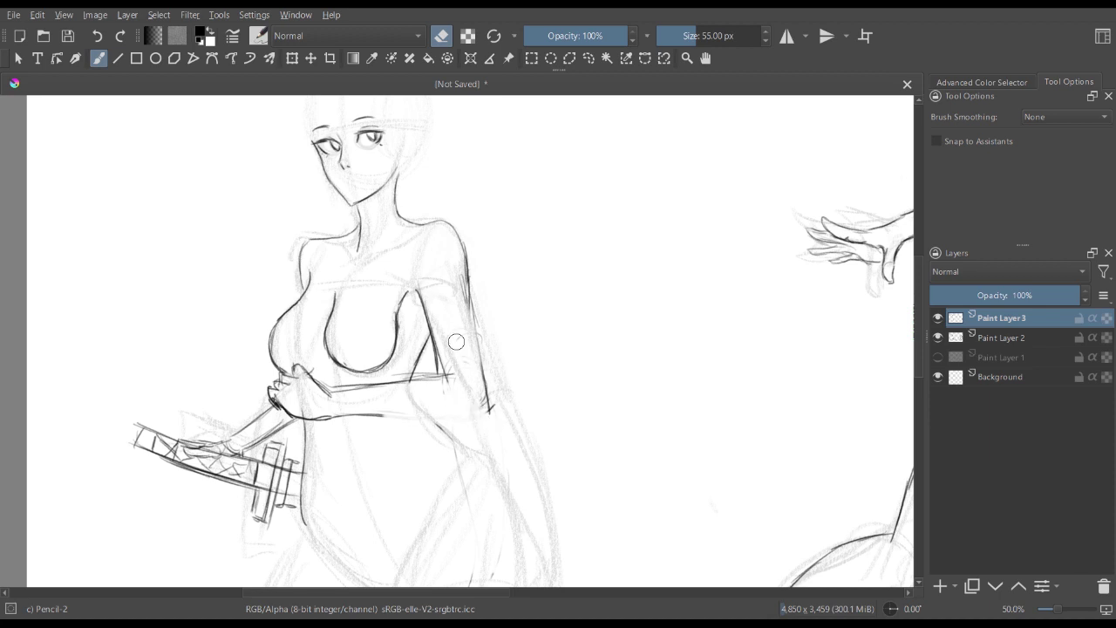
# - Redraw the underside of the near forearm up to the elbow and strengthen the outer upper arm line
pyautogui.press('e')
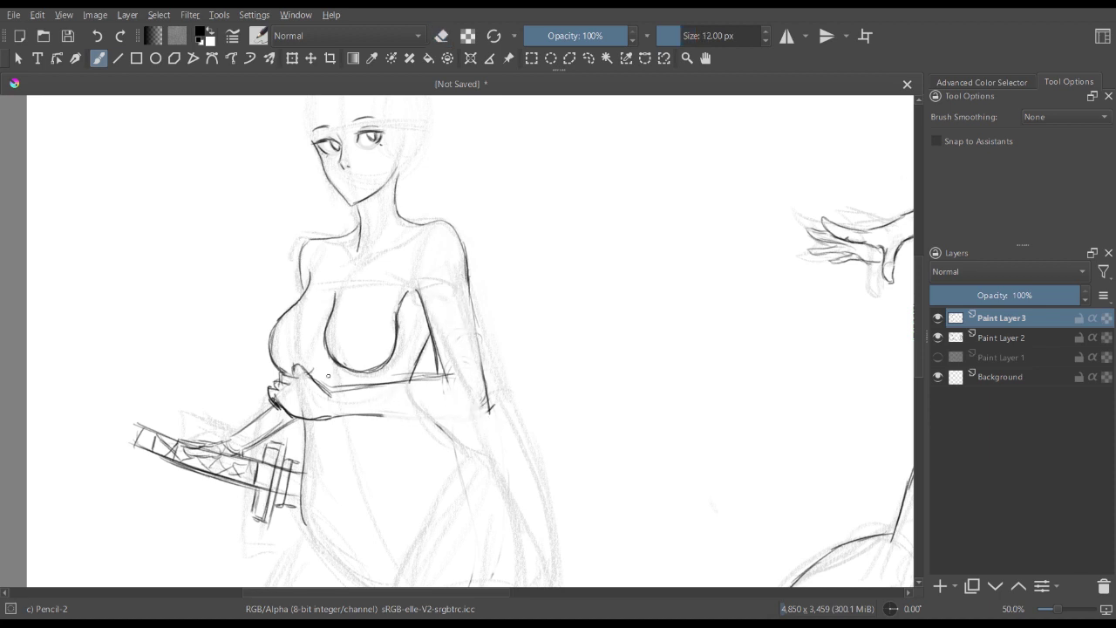
pyautogui.moveTo(343, 413)
pyautogui.mouseDown()
pyautogui.moveTo(416, 421)
pyautogui.moveTo(406, 417)
pyautogui.moveTo(479, 410)
pyautogui.moveTo(441, 377)
pyautogui.moveTo(481, 391)
pyautogui.mouseUp()
pyautogui.moveTo(468, 281); pyautogui.dragTo(476, 353)
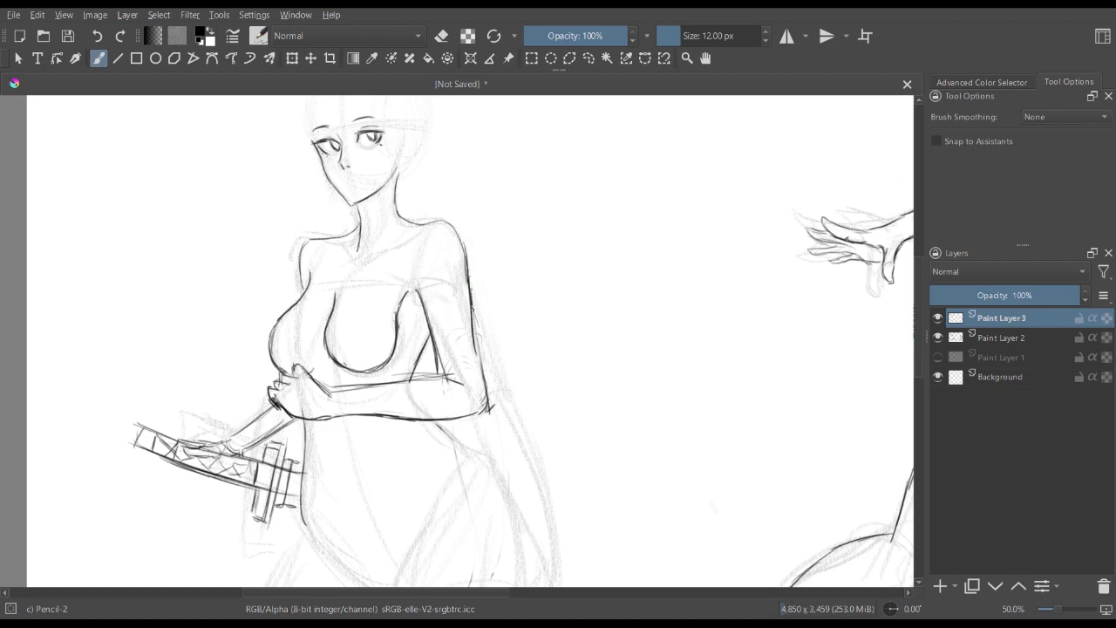
pyautogui.moveTo(471, 306); pyautogui.dragTo(477, 371)
# - Draw the near waist line below the forearm and the curve of the lower belly
pyautogui.press('-')
pyautogui.press('m')
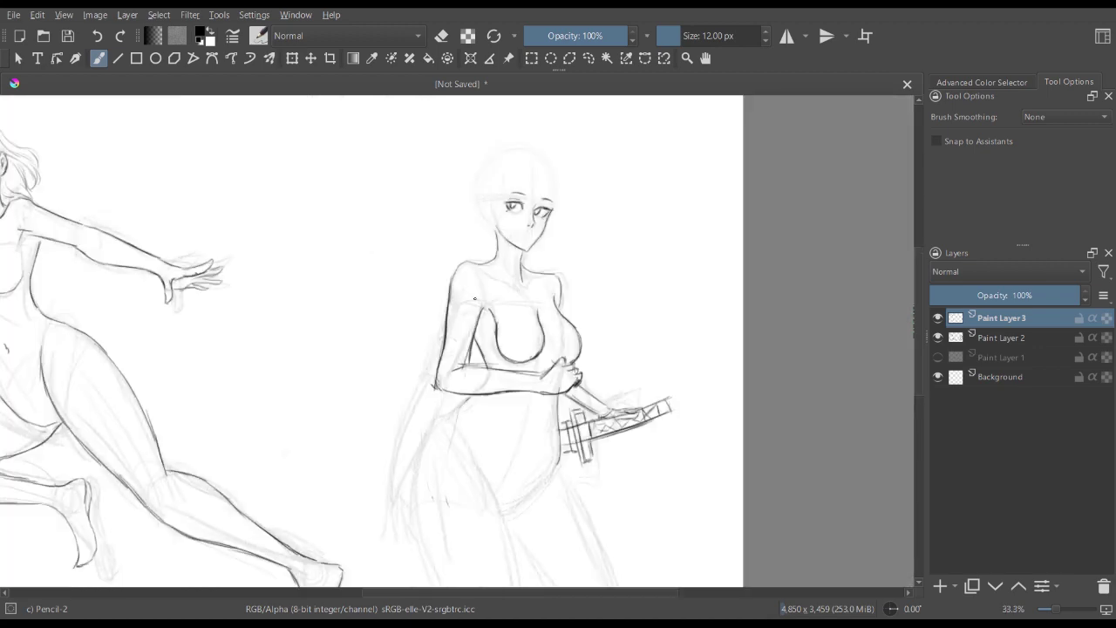
pyautogui.press('-')
pyautogui.press('+')
pyautogui.press('+')
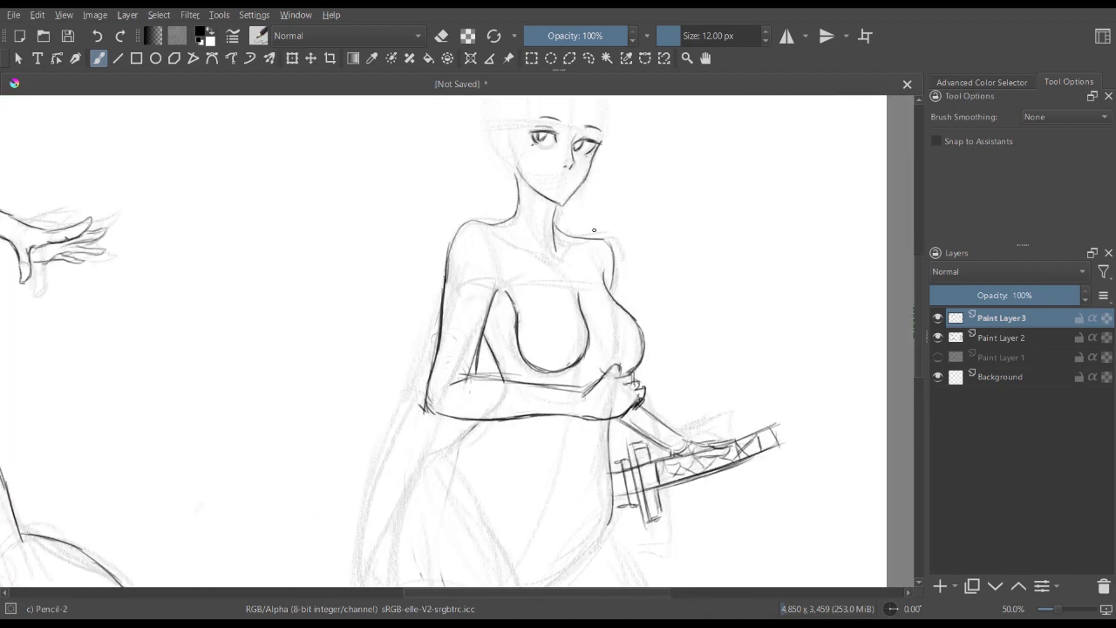
pyautogui.moveTo(486, 426)
pyautogui.mouseDown()
pyautogui.moveTo(465, 277)
pyautogui.moveTo(423, 307)
pyautogui.mouseUp()
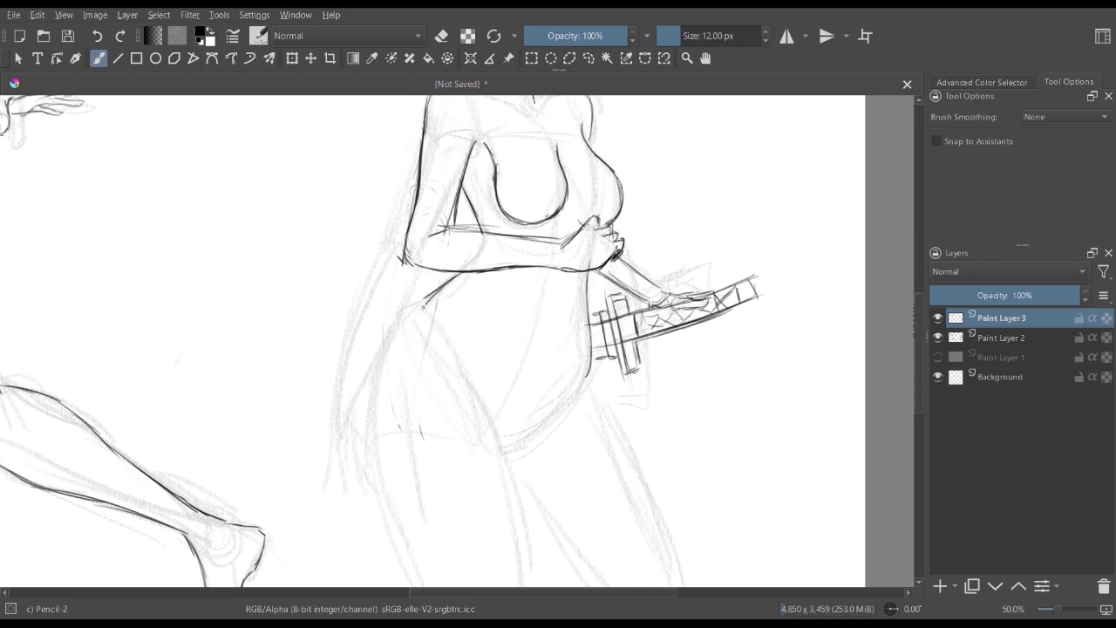
pyautogui.moveTo(562, 407); pyautogui.dragTo(504, 445)
# - Outline the near hip and both thighs over the rough sketch, ending just above the knees
pyautogui.moveTo(456, 355)
pyautogui.mouseDown()
pyautogui.moveTo(495, 442)
pyautogui.moveTo(431, 268)
pyautogui.mouseUp()
pyautogui.moveTo(398, 194)
pyautogui.mouseDown()
pyautogui.moveTo(436, 290)
pyautogui.moveTo(455, 436)
pyautogui.mouseUp()
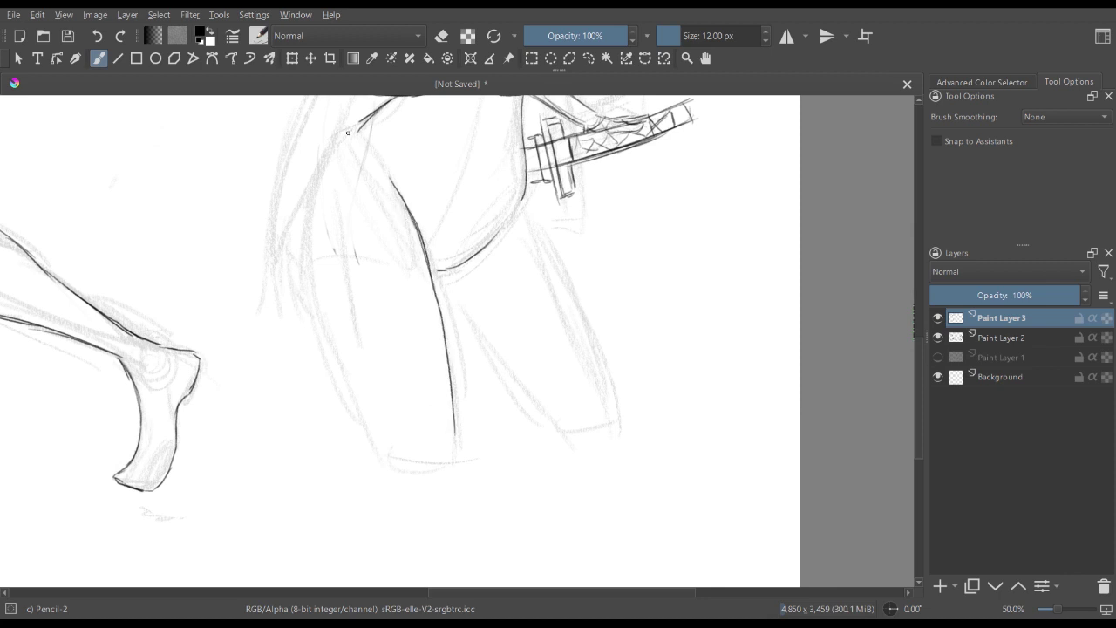
pyautogui.moveTo(367, 115)
pyautogui.mouseDown()
pyautogui.moveTo(312, 175)
pyautogui.moveTo(306, 209)
pyautogui.moveTo(326, 333)
pyautogui.moveTo(365, 431)
pyautogui.mouseUp()
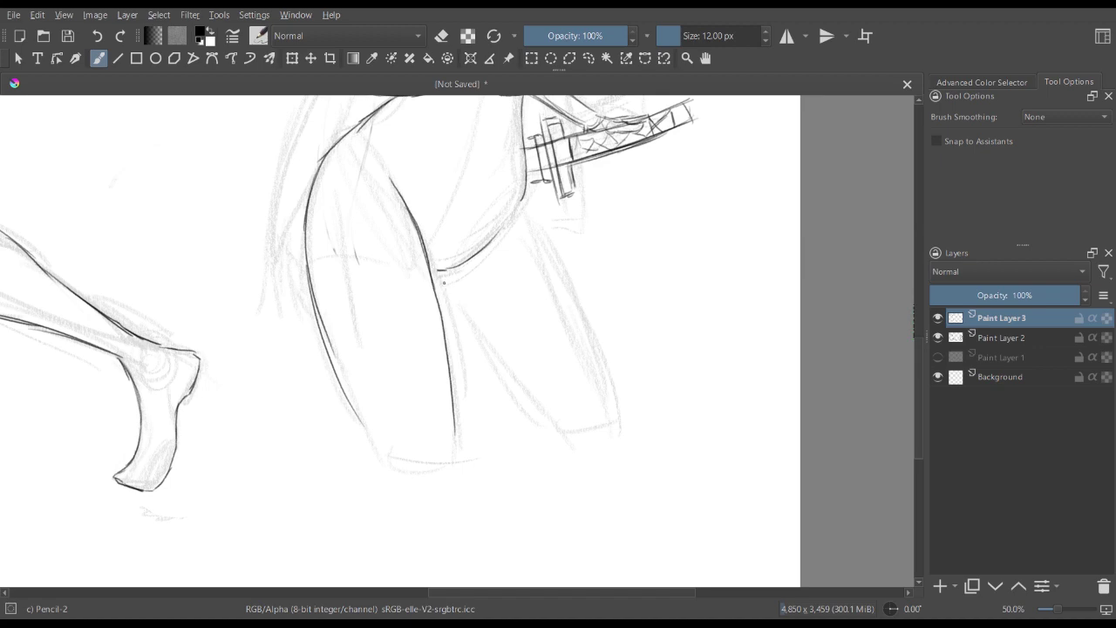
pyautogui.moveTo(441, 276); pyautogui.dragTo(532, 392)
pyautogui.moveTo(534, 207); pyautogui.dragTo(607, 393)
# - Draw a short, straight mouth line on the standing figure's face
pyautogui.press('-')
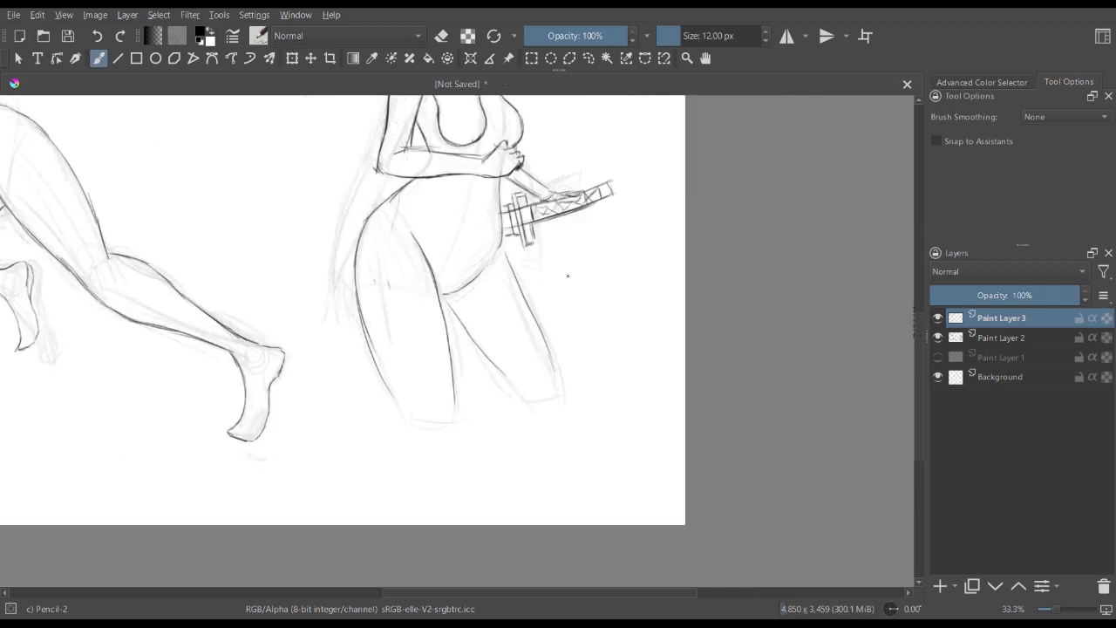
pyautogui.moveTo(617, 212); pyautogui.dragTo(480, 435)
pyautogui.press('+')
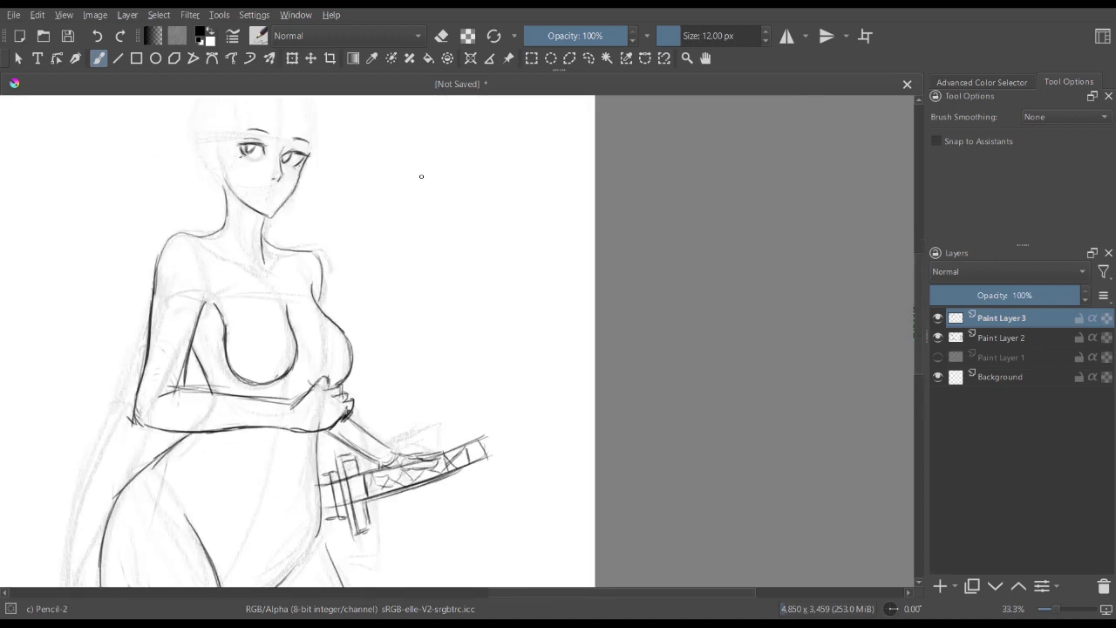
pyautogui.moveTo(421, 176); pyautogui.dragTo(477, 234)
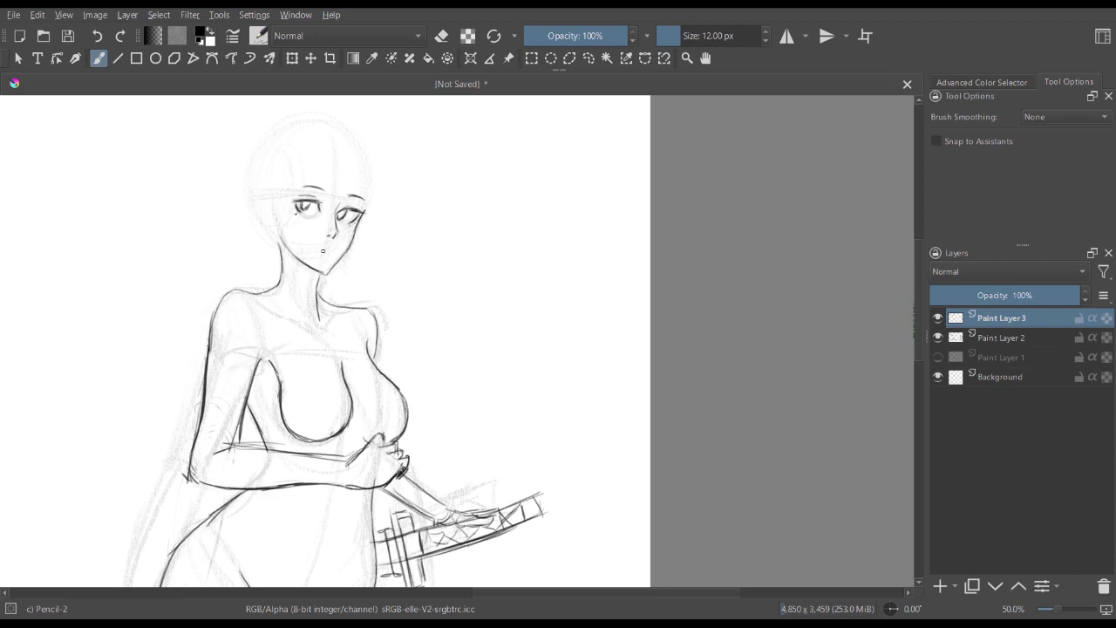
pyautogui.moveTo(312, 248)
pyautogui.mouseDown()
pyautogui.moveTo(329, 247)
pyautogui.moveTo(330, 273)
pyautogui.moveTo(322, 248)
pyautogui.moveTo(325, 265)
pyautogui.mouseUp()
# - Erase both eyebrows and redraw them slanting down toward the nose for a stern expression
pyautogui.scroll(-3, 332, 270)
pyautogui.scroll(3, 332, 278)
pyautogui.scroll(-1, 242, 181)
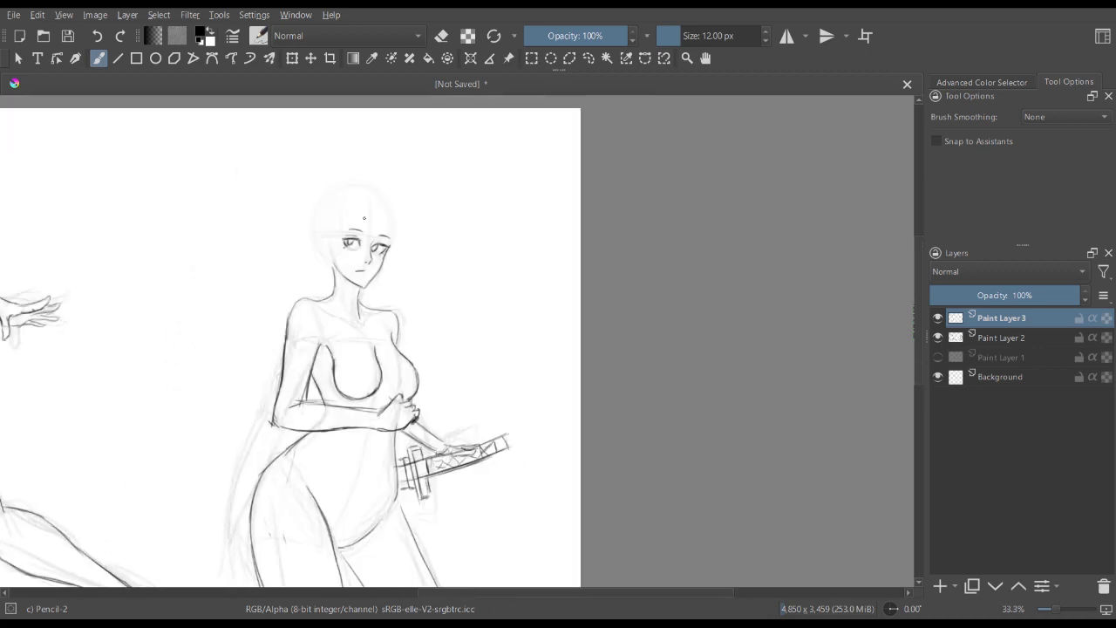
pyautogui.scroll(2, 253, 174)
pyautogui.press('e')
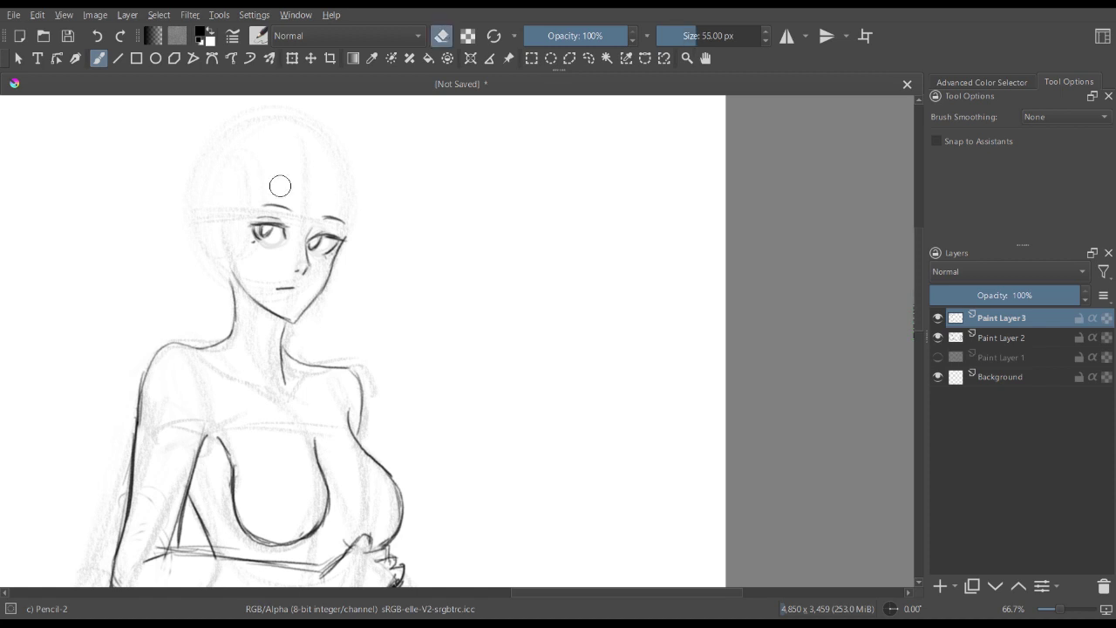
pyautogui.moveTo(282, 192)
pyautogui.mouseDown()
pyautogui.moveTo(347, 213)
pyautogui.moveTo(327, 214)
pyautogui.moveTo(321, 186)
pyautogui.moveTo(277, 187)
pyautogui.moveTo(331, 230)
pyautogui.mouseUp()
pyautogui.press('e')
pyautogui.moveTo(262, 201); pyautogui.dragTo(341, 219)
pyautogui.moveTo(259, 223); pyautogui.dragTo(251, 232)
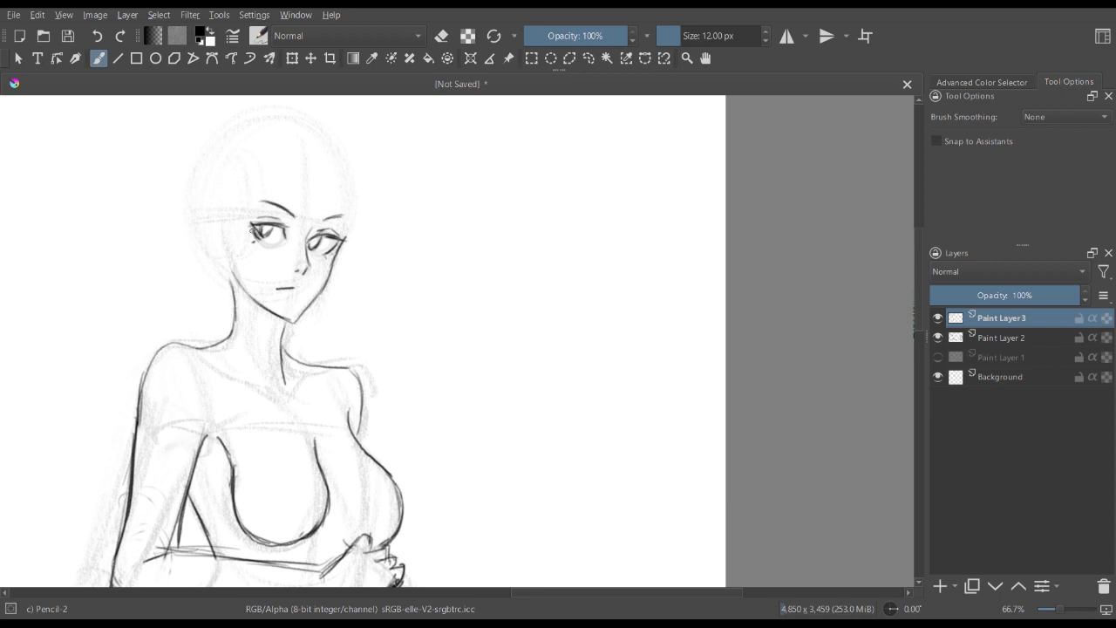
pyautogui.hotkey('ctrl', 'z')
# - Lasso the near eye and transform it, shifting it slightly up and away from the nose
pyautogui.press('l')
pyautogui.moveTo(255, 211); pyautogui.dragTo(278, 212)
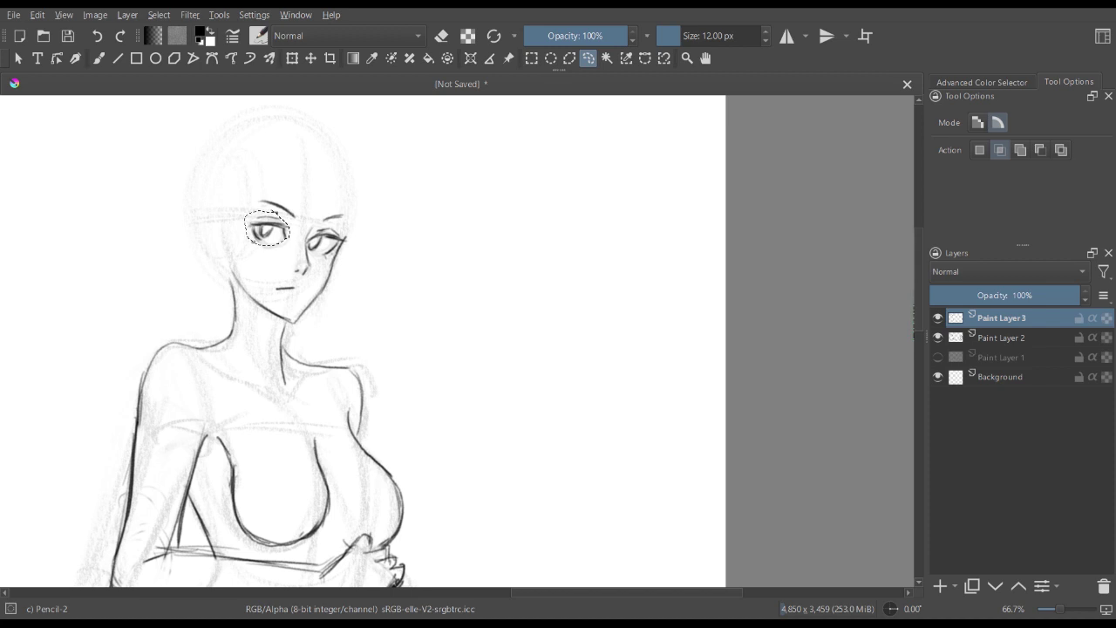
pyautogui.hotkey('ctrl', 't')
pyautogui.moveTo(290, 246); pyautogui.dragTo(268, 225)
pyautogui.press('m')
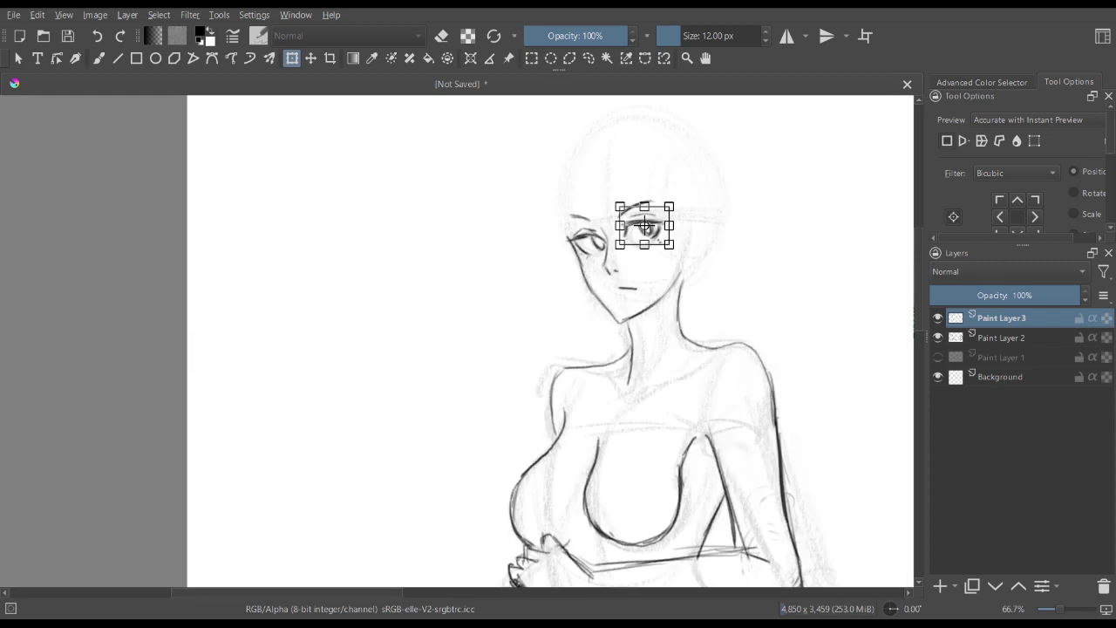
pyautogui.moveTo(684, 206); pyautogui.dragTo(647, 225)
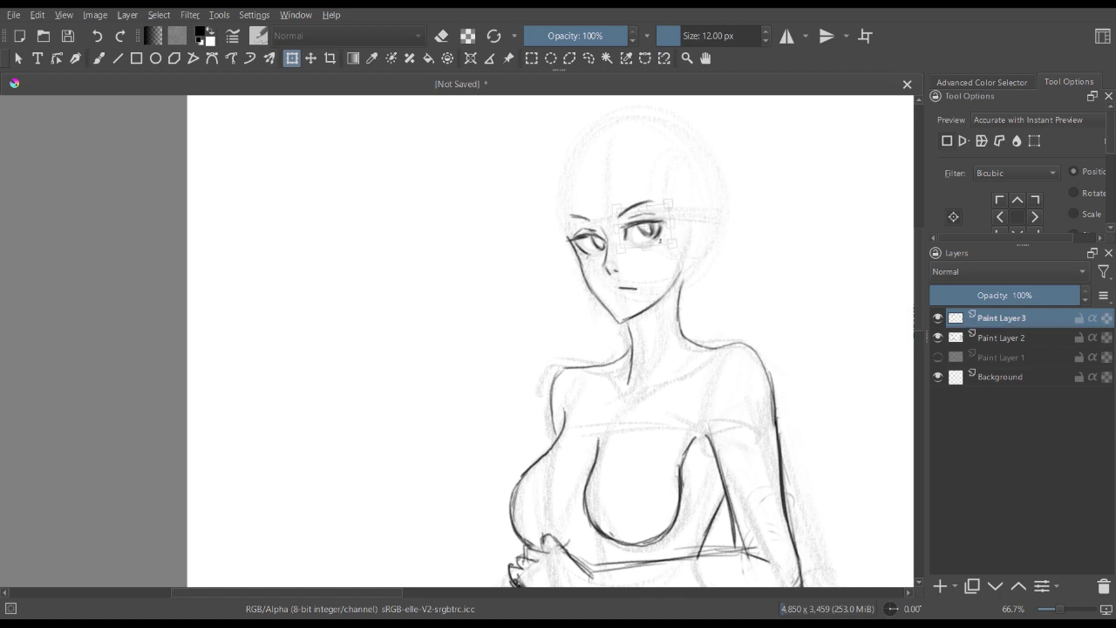
pyautogui.moveTo(646, 226); pyautogui.dragTo(650, 224)
pyautogui.press('Return')
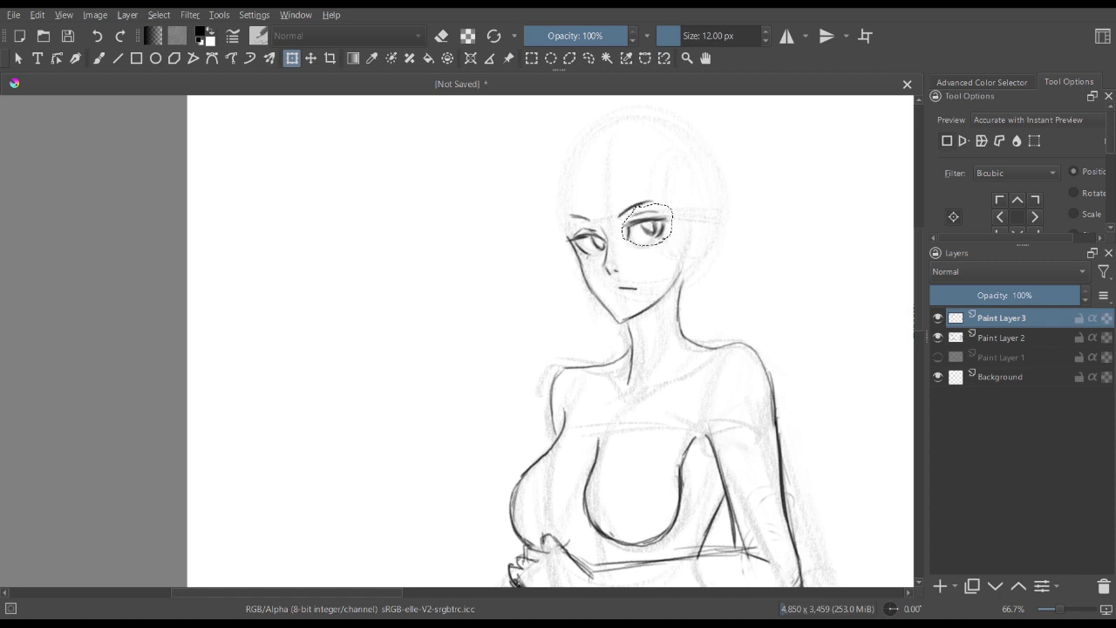
# - Draw the sword's scabbard extending behind the near hip with a closed end, and add the navel
pyautogui.press('b')
pyautogui.hscroll(5, 628, 234)
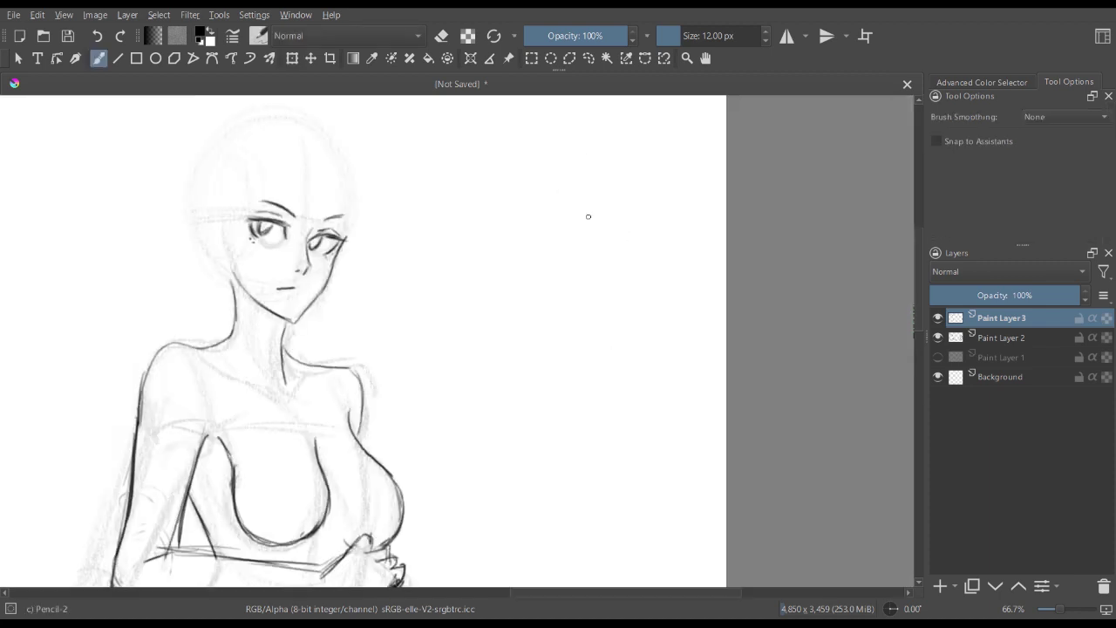
pyautogui.hscroll(-3, 446, 324)
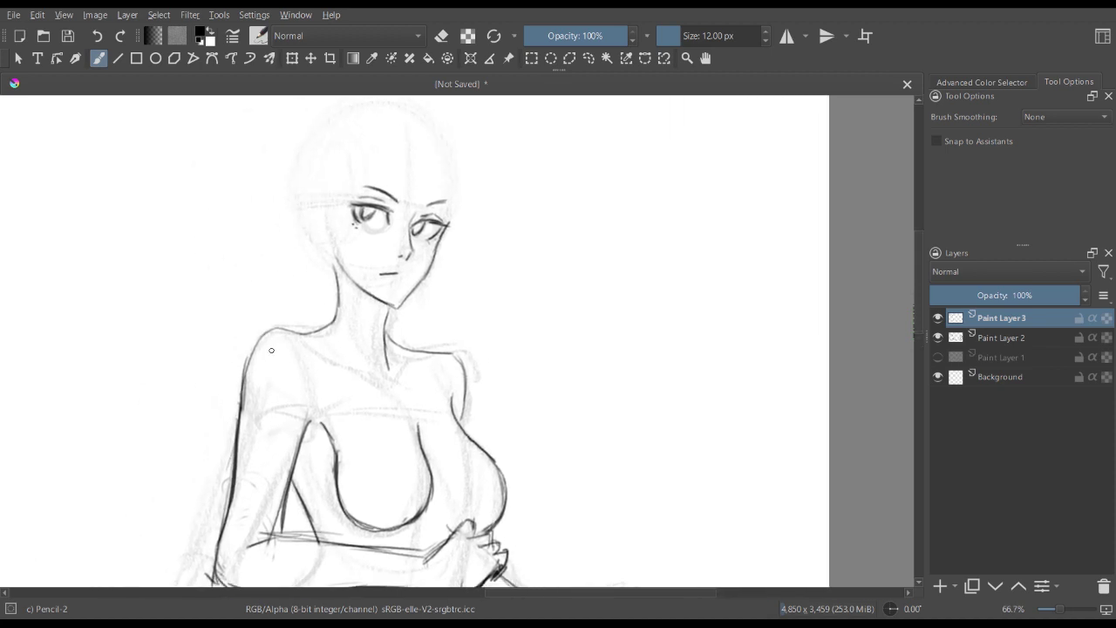
pyautogui.press('-')
pyautogui.press('-')
pyautogui.moveTo(313, 365); pyautogui.dragTo(296, 215)
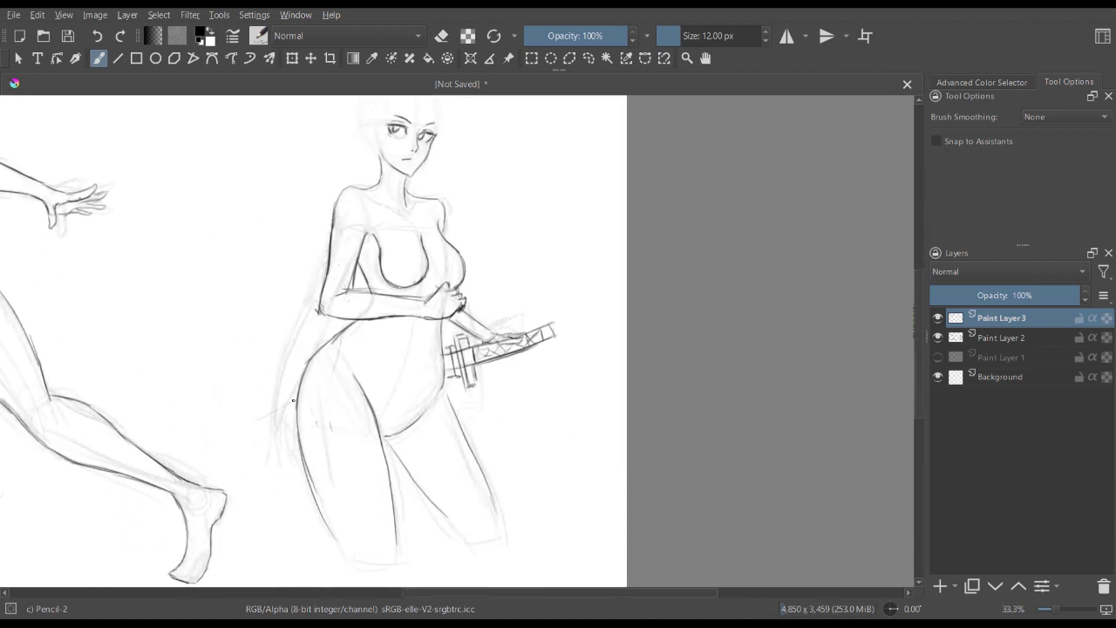
pyautogui.moveTo(246, 420)
pyautogui.mouseDown()
pyautogui.moveTo(296, 399)
pyautogui.moveTo(278, 381)
pyautogui.moveTo(230, 395)
pyautogui.mouseUp()
pyautogui.moveTo(293, 378)
pyautogui.mouseDown()
pyautogui.moveTo(218, 398)
pyautogui.moveTo(259, 410)
pyautogui.moveTo(292, 401)
pyautogui.mouseUp()
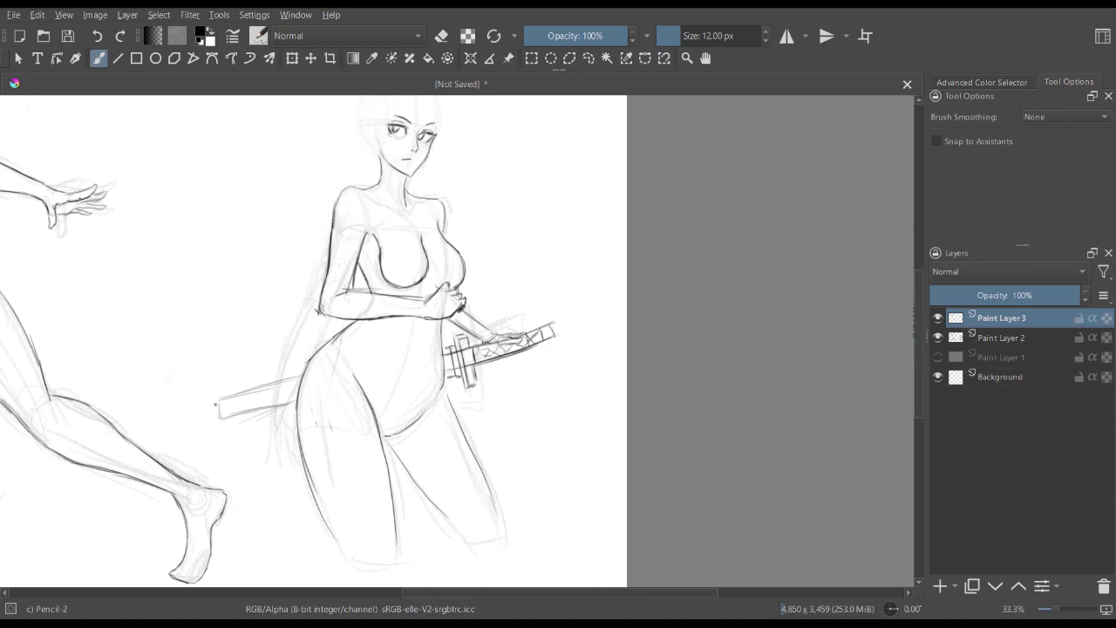
pyautogui.moveTo(216, 405)
pyautogui.mouseDown()
pyautogui.moveTo(302, 375)
pyautogui.moveTo(293, 402)
pyautogui.mouseUp()
pyautogui.moveTo(419, 350); pyautogui.dragTo(421, 361)
# - Draw pointed bangs crossing the forehead between the eyes, and add the near ear
pyautogui.hotkey('ctrl', '-')
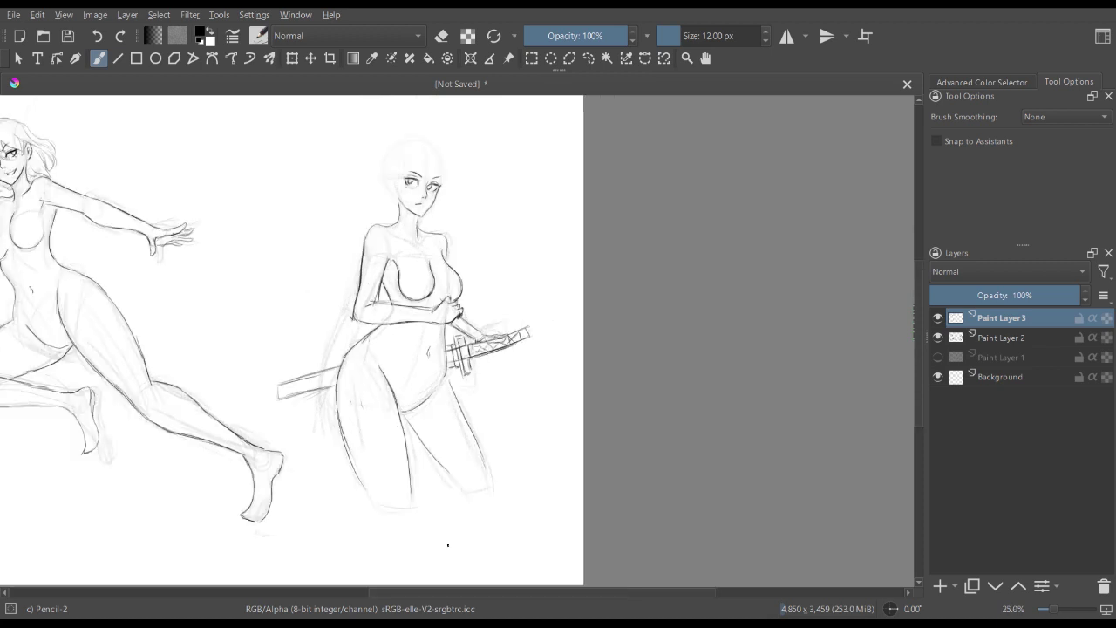
pyautogui.hotkey('ctrl', '+')
pyautogui.hotkey('ctrl', '+')
pyautogui.moveTo(476, 252); pyautogui.dragTo(430, 484)
pyautogui.scroll(1, 440, 239)
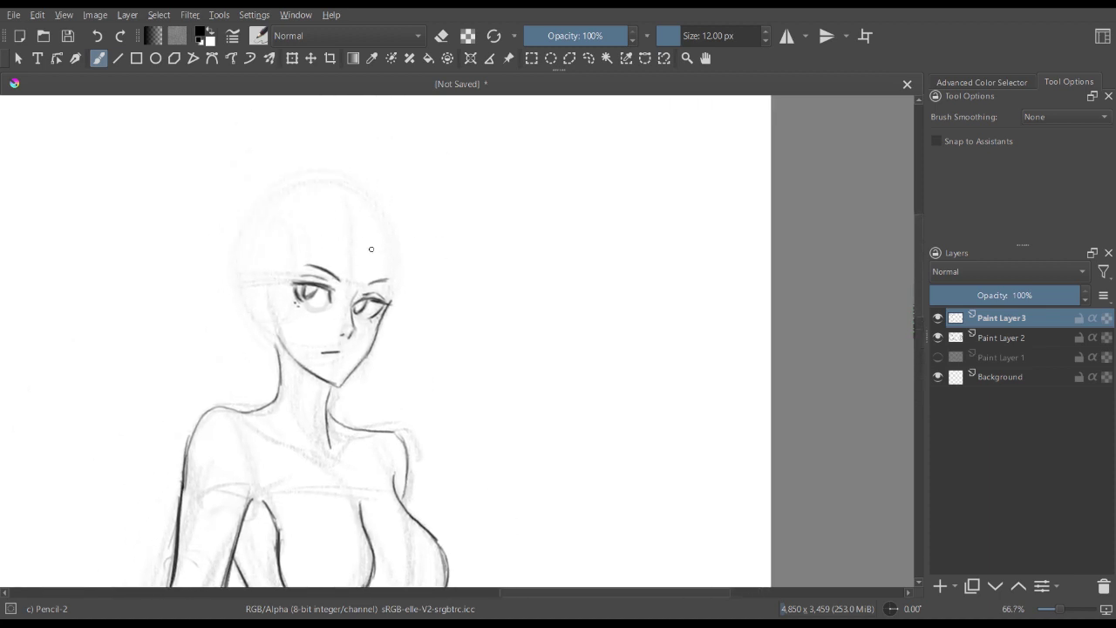
pyautogui.moveTo(379, 235); pyautogui.dragTo(354, 299)
pyautogui.moveTo(358, 232); pyautogui.dragTo(338, 298)
pyautogui.moveTo(377, 247)
pyautogui.mouseDown()
pyautogui.moveTo(342, 305)
pyautogui.moveTo(308, 277)
pyautogui.mouseUp()
pyautogui.moveTo(354, 253); pyautogui.dragTo(283, 281)
pyautogui.moveTo(258, 285)
pyautogui.mouseDown()
pyautogui.moveTo(246, 305)
pyautogui.moveTo(266, 326)
pyautogui.moveTo(253, 307)
pyautogui.mouseUp()
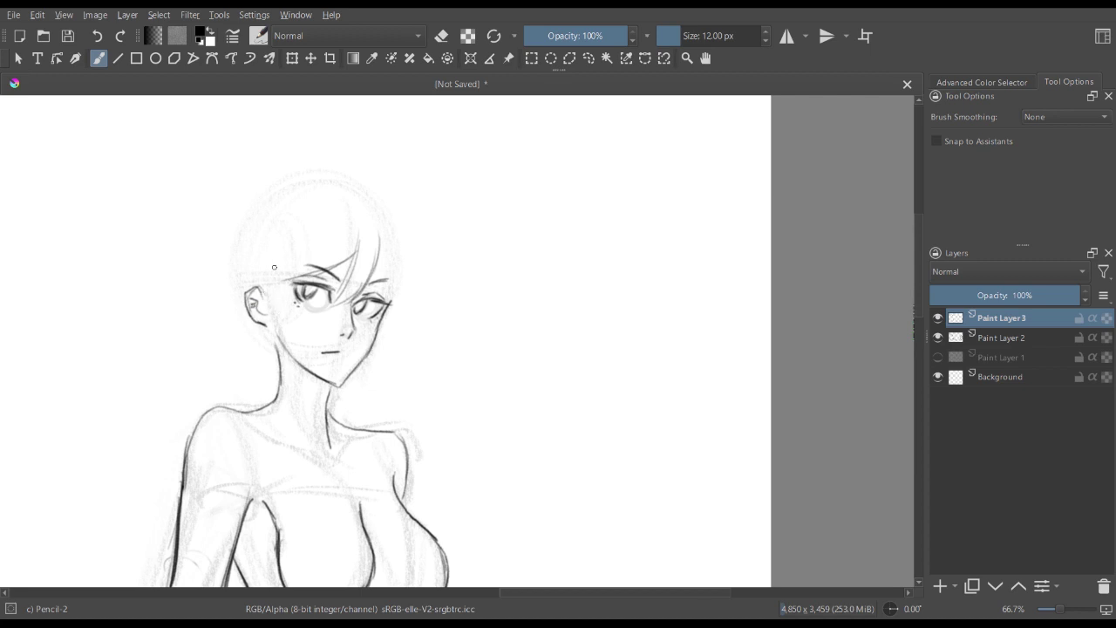
# - Draw the hair around the near ear falling to the neck in pointed strands, and outline the crown
pyautogui.moveTo(274, 260); pyautogui.dragTo(277, 311)
pyautogui.moveTo(234, 280); pyautogui.dragTo(236, 349)
pyautogui.moveTo(232, 256); pyautogui.dragTo(238, 365)
pyautogui.moveTo(236, 277); pyautogui.dragTo(247, 381)
pyautogui.moveTo(243, 303); pyautogui.dragTo(247, 379)
pyautogui.moveTo(243, 314); pyautogui.dragTo(273, 380)
pyautogui.moveTo(272, 366)
pyautogui.mouseDown()
pyautogui.moveTo(279, 379)
pyautogui.moveTo(256, 374)
pyautogui.mouseUp()
pyautogui.moveTo(244, 305); pyautogui.dragTo(258, 370)
pyautogui.moveTo(235, 266)
pyautogui.mouseDown()
pyautogui.moveTo(263, 200)
pyautogui.moveTo(372, 191)
pyautogui.mouseUp()
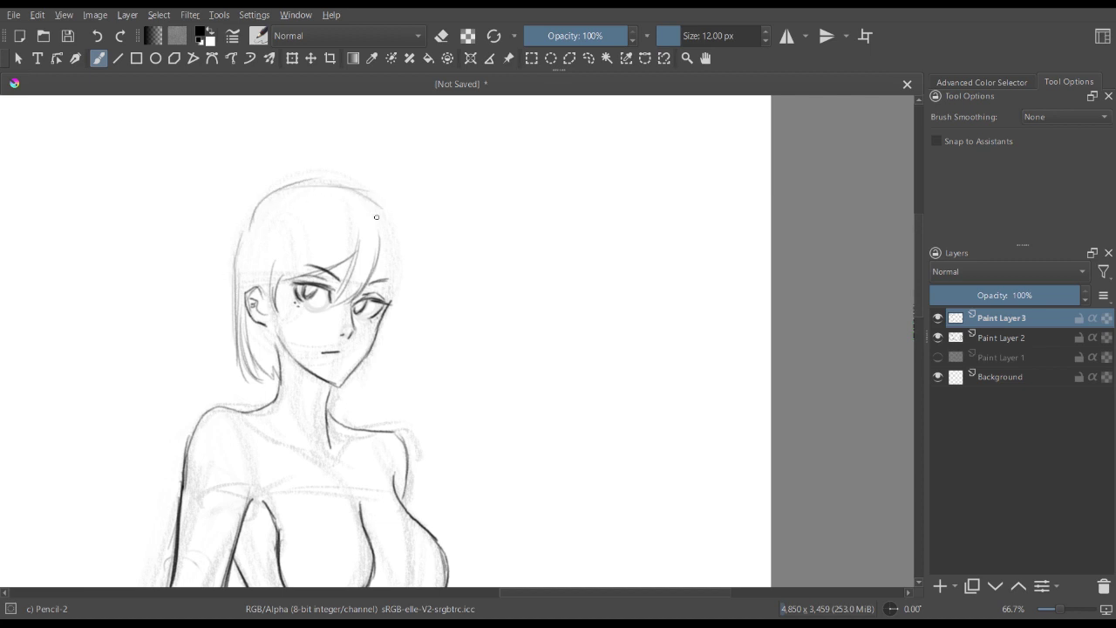
# - Draw the long hair strands down the far side of the face and add loose strands above the near ear
pyautogui.press('m')
pyautogui.press('m')
pyautogui.moveTo(375, 210); pyautogui.dragTo(401, 293)
pyautogui.moveTo(398, 253); pyautogui.dragTo(391, 413)
pyautogui.moveTo(395, 338); pyautogui.dragTo(385, 413)
pyautogui.moveTo(398, 360); pyautogui.dragTo(382, 420)
pyautogui.moveTo(399, 301); pyautogui.dragTo(387, 404)
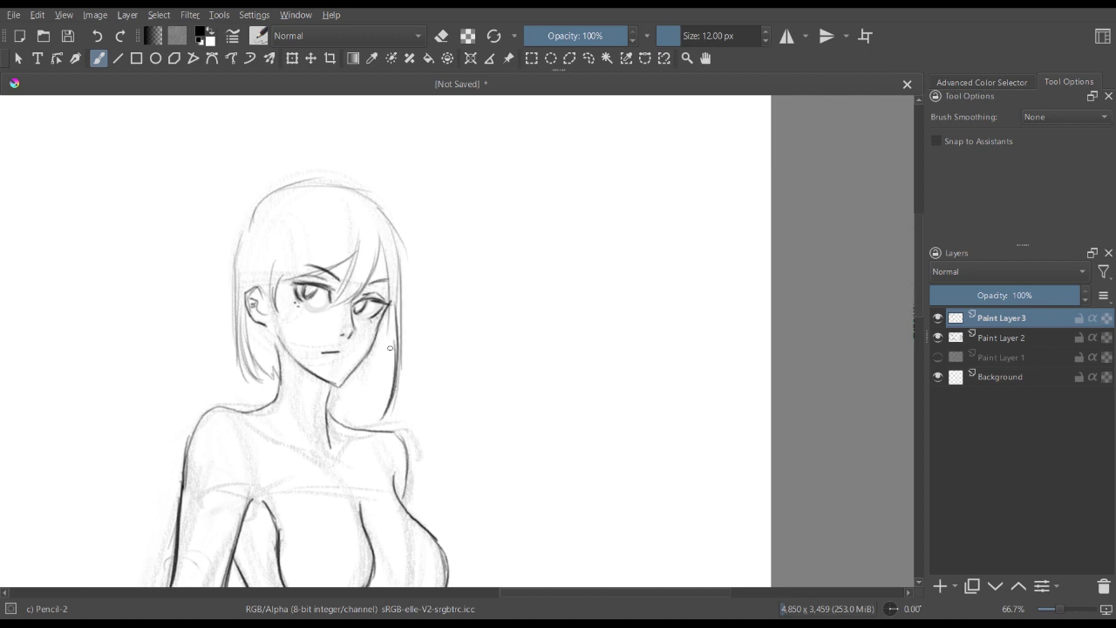
pyautogui.moveTo(393, 329); pyautogui.dragTo(375, 398)
pyautogui.moveTo(389, 355)
pyautogui.mouseDown()
pyautogui.moveTo(370, 406)
pyautogui.moveTo(350, 399)
pyautogui.moveTo(371, 409)
pyautogui.mouseUp()
pyautogui.moveTo(399, 247); pyautogui.dragTo(408, 315)
pyautogui.moveTo(406, 301); pyautogui.dragTo(400, 339)
pyautogui.moveTo(398, 283); pyautogui.dragTo(400, 323)
pyautogui.moveTo(281, 221); pyautogui.dragTo(264, 281)
pyautogui.moveTo(272, 233); pyautogui.dragTo(266, 299)
# - Check the standing figure's proportions in mirrored view and compare both figures at reduced zoom
pyautogui.hotkey('ctrl', '-')
pyautogui.press('-')
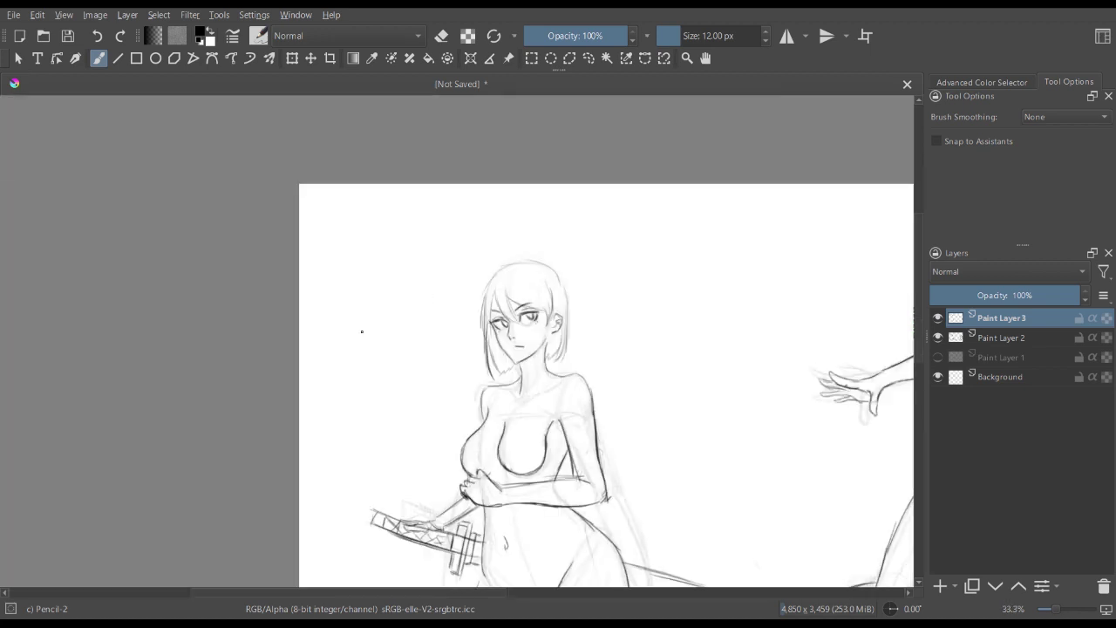
pyautogui.press('m')
pyautogui.press('-')
pyautogui.press('-')
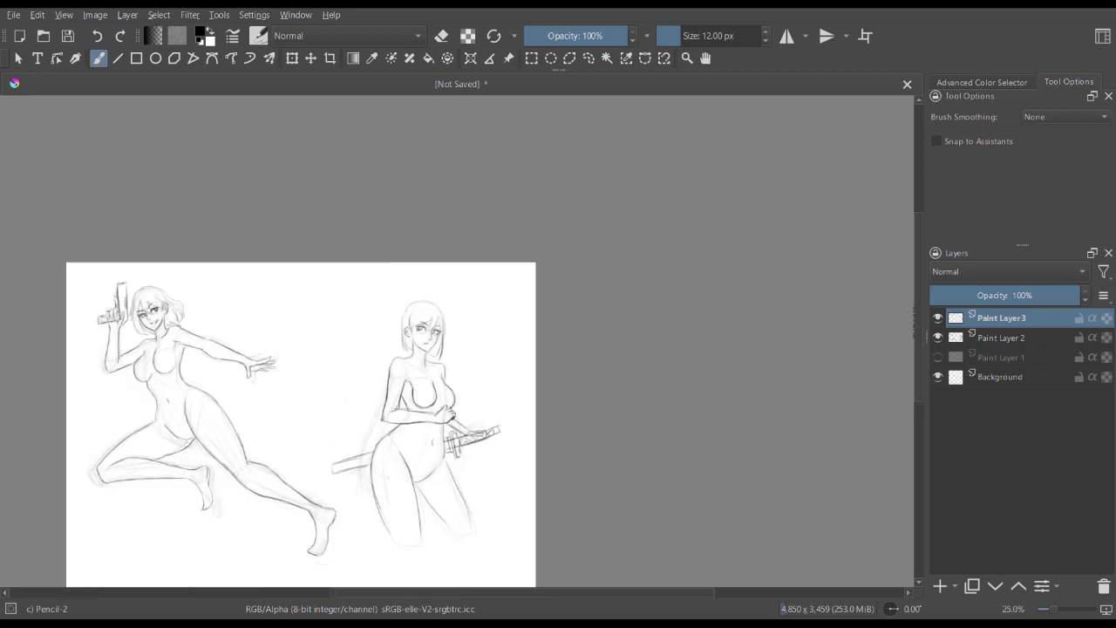
pyautogui.moveTo(347, 370); pyautogui.dragTo(402, 308)
pyautogui.press('+')
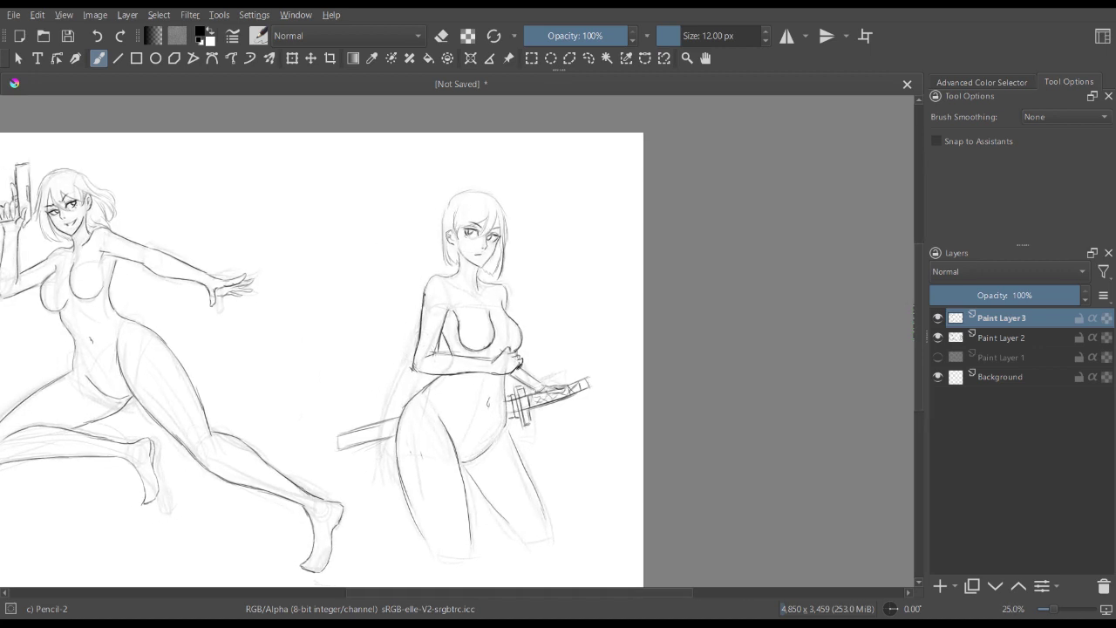
pyautogui.press('-')
pyautogui.press('-')
pyautogui.press('+')
pyautogui.press('+')
pyautogui.press('+')
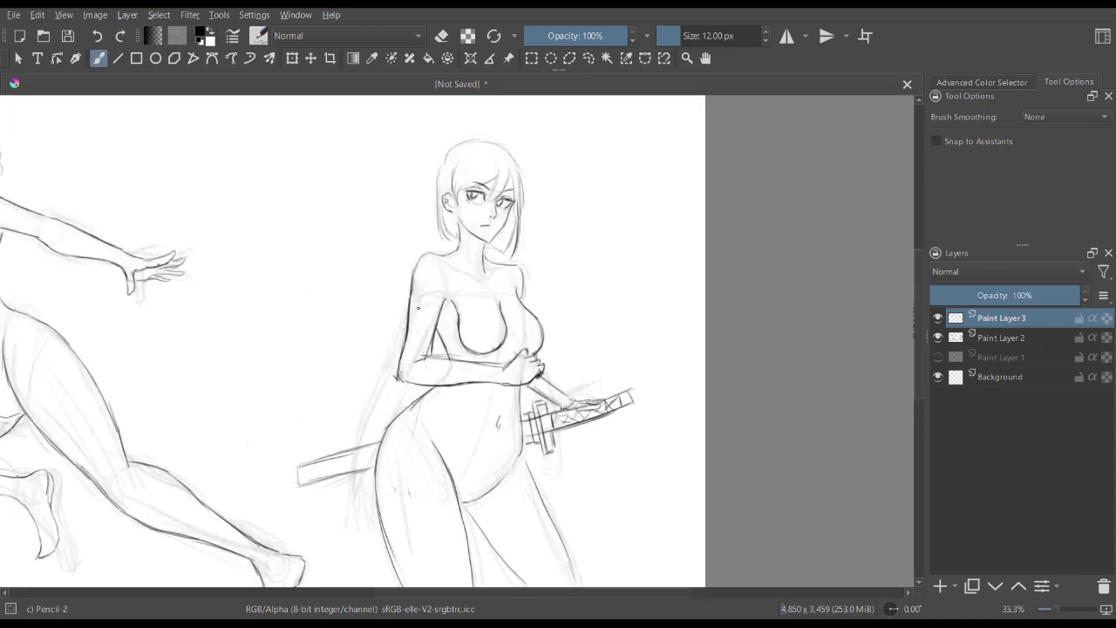
pyautogui.press('+')
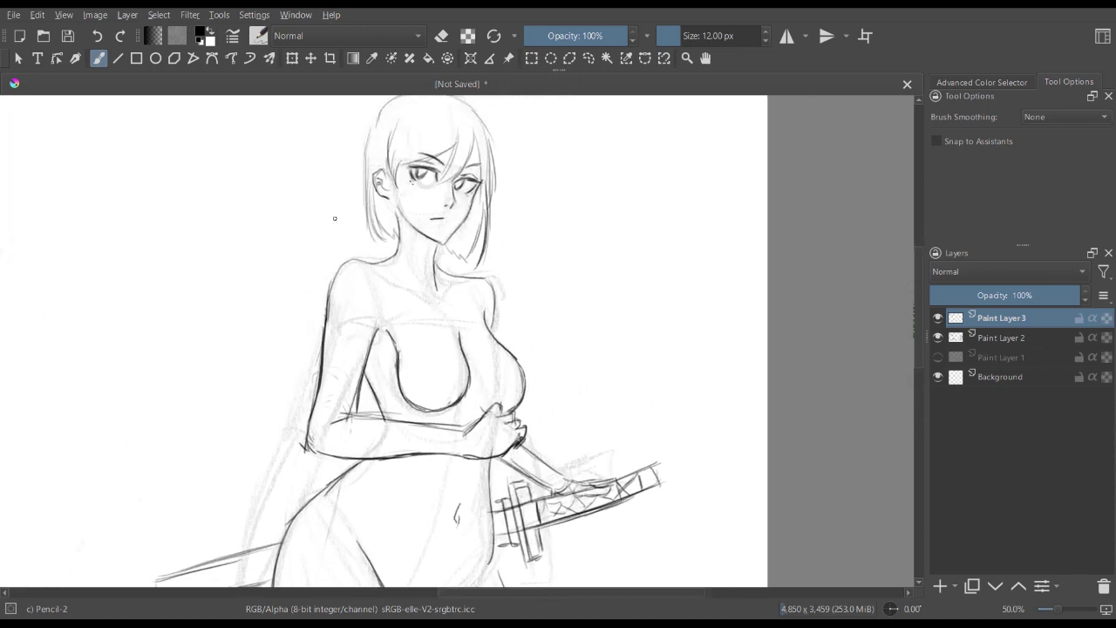
# - Erase stray sketch marks around the standing figure's near cheek and neck
pyautogui.press('e')
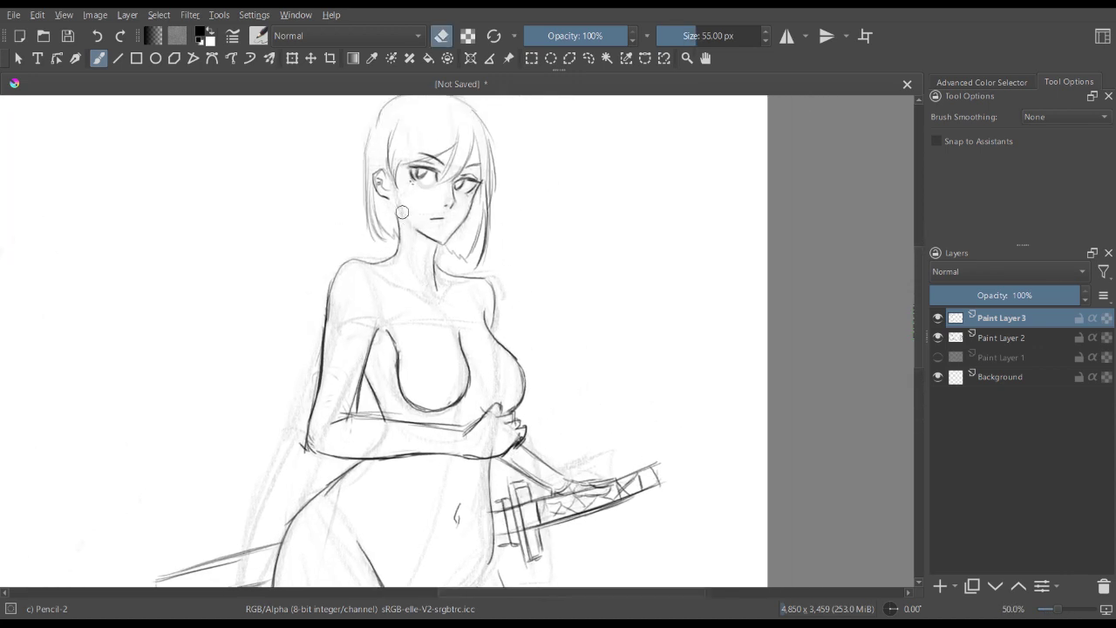
pyautogui.press('e')
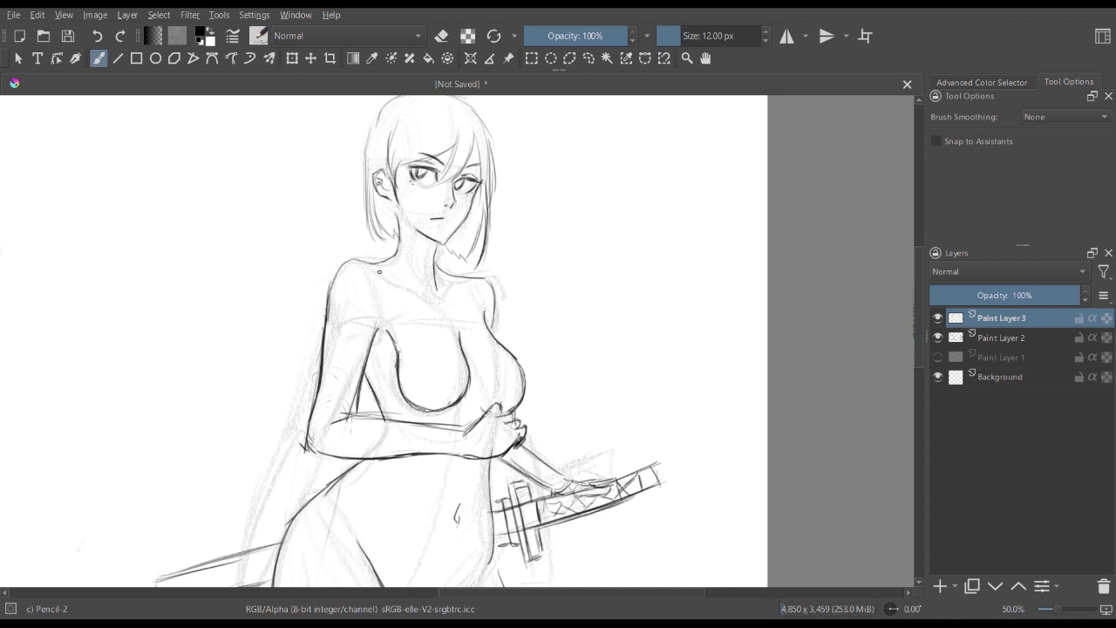
# - Examine the standing figure against the leaping figure at different zoom levels
pyautogui.press('-')
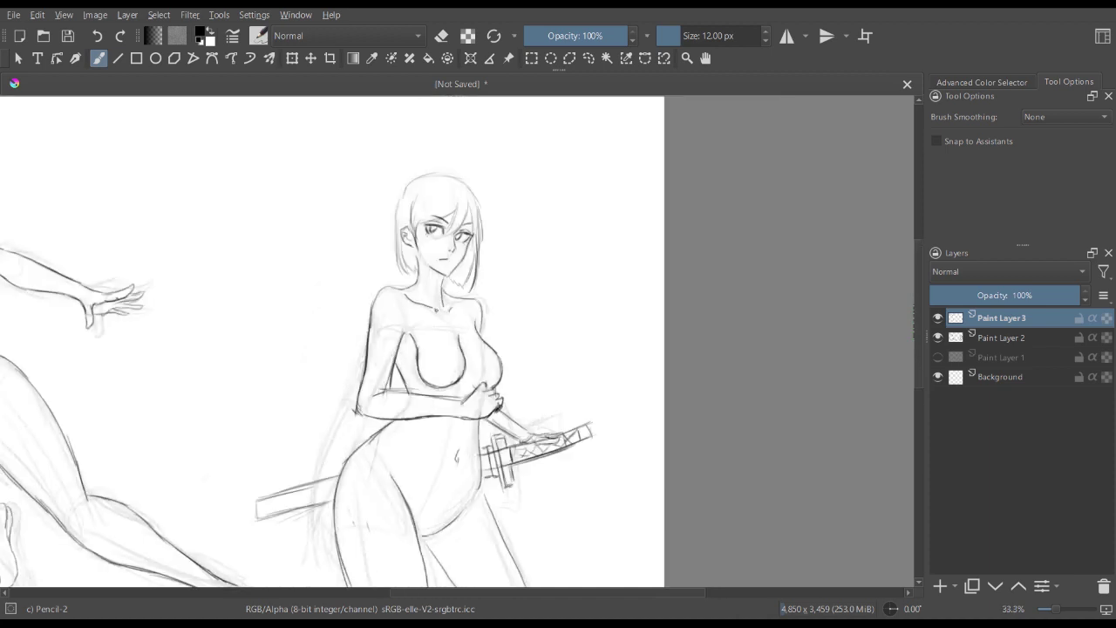
pyautogui.press('+')
pyautogui.moveTo(397, 205)
pyautogui.mouseDown()
pyautogui.moveTo(396, 253)
pyautogui.moveTo(438, 279)
pyautogui.moveTo(717, 240)
pyautogui.mouseUp()
pyautogui.press('-')
pyautogui.press('-')
pyautogui.press('+')
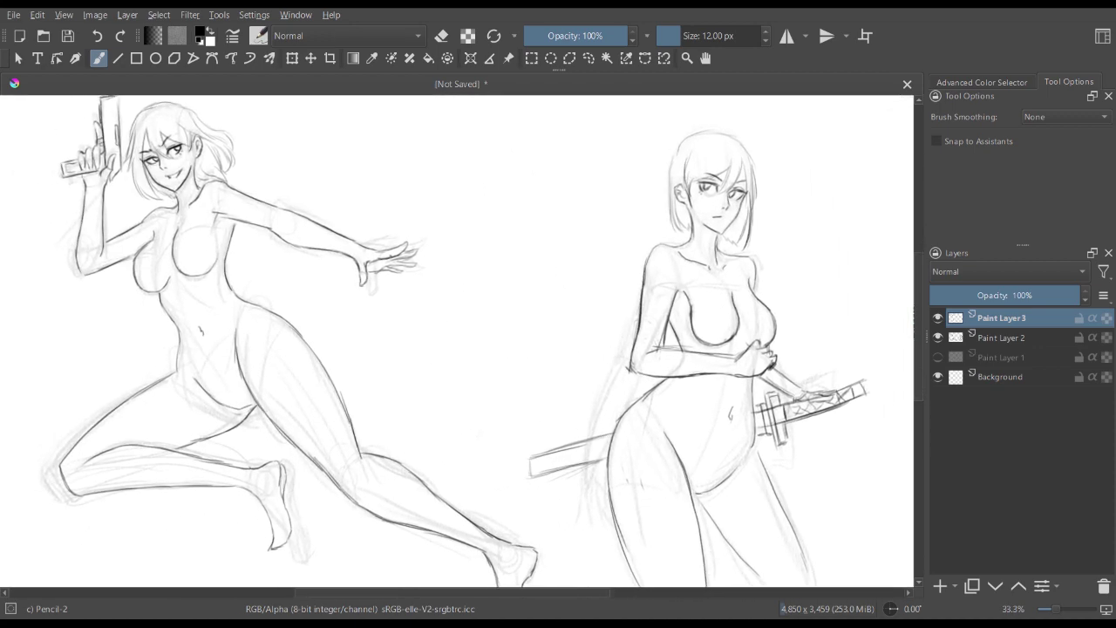
pyautogui.press('-')
pyautogui.press('-')
pyautogui.press('+')
pyautogui.moveTo(506, 294); pyautogui.dragTo(484, 276)
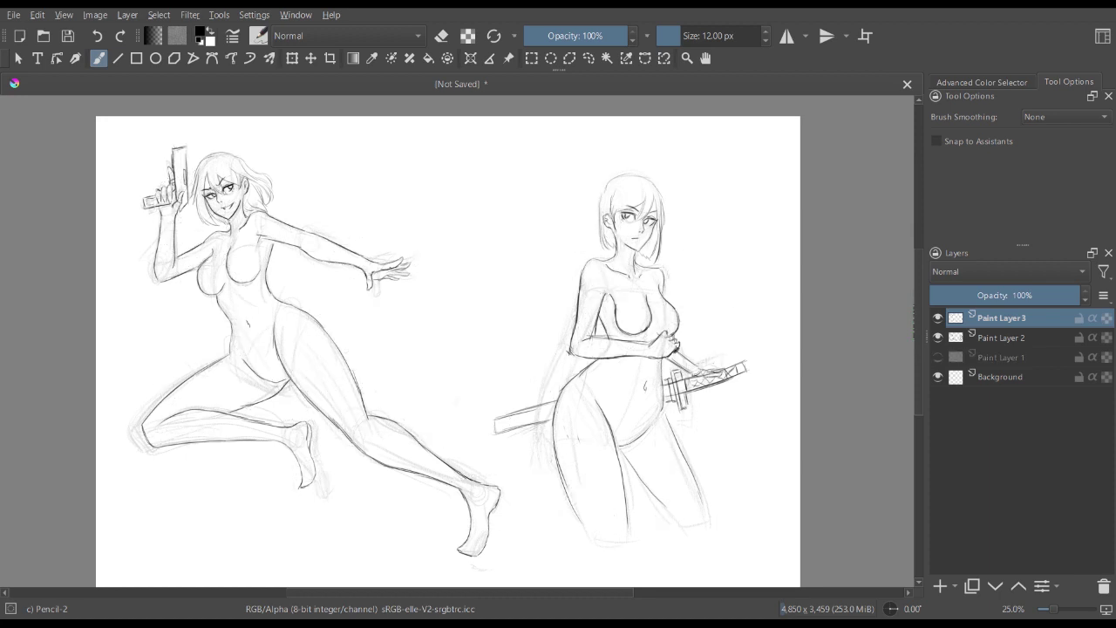
# - Merge Paint Layer 3 down into Paint Layer 2
pyautogui.click(1001, 338)
pyautogui.click(1001, 319)
pyautogui.hotkey('ctrl', 'e')
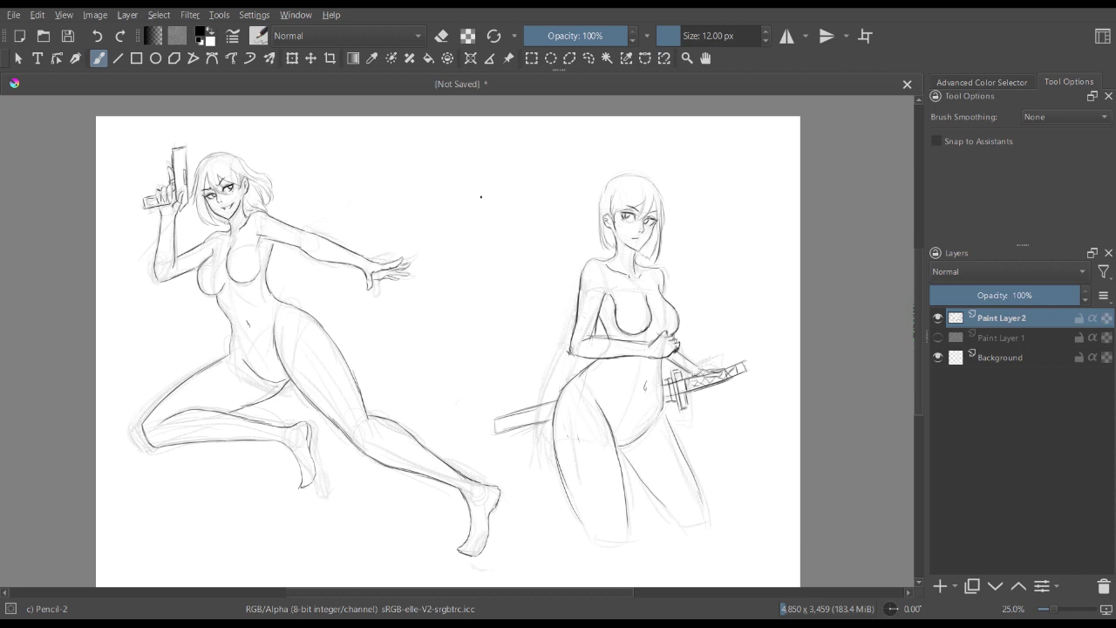
# - Scale both figures down proportionally and move them to the upper-left corner of the page
pyautogui.click(589, 58)
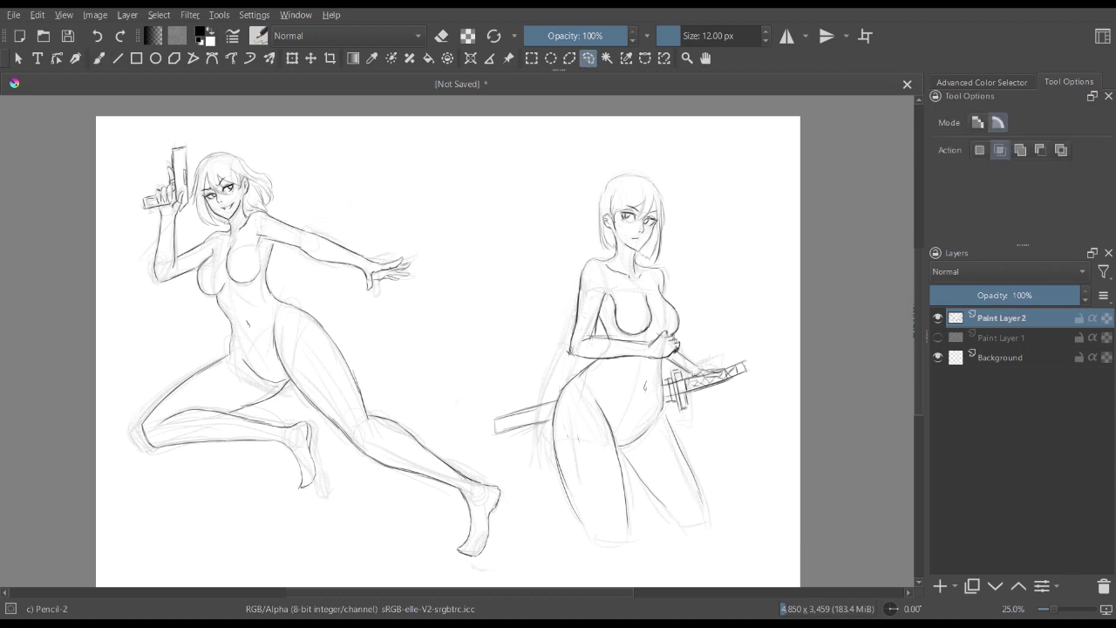
pyautogui.hotkey('ctrl', 't')
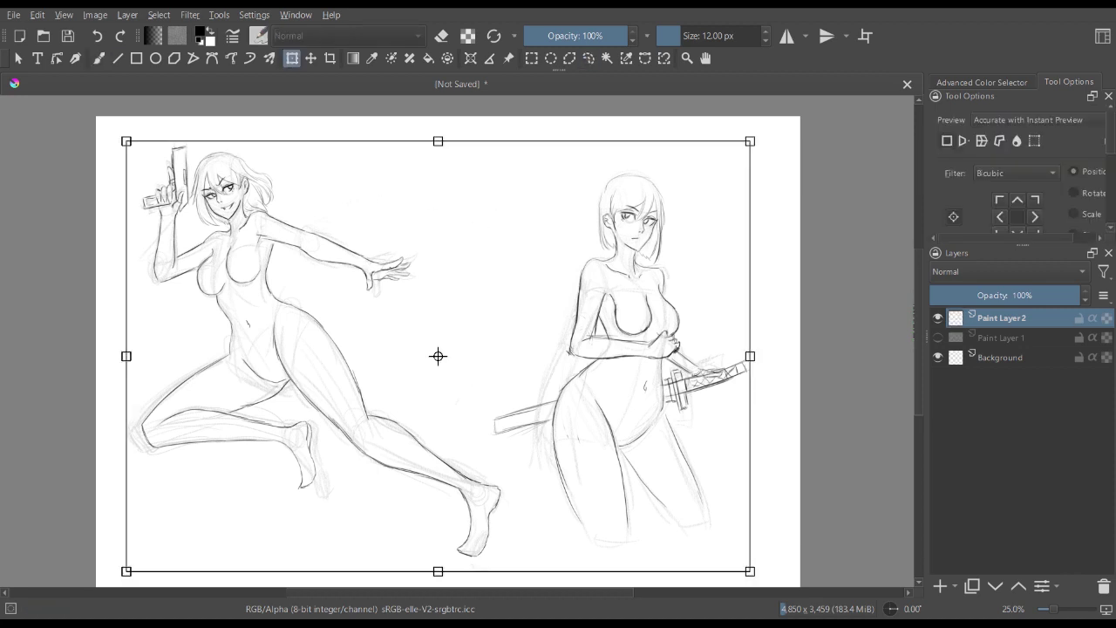
pyautogui.moveTo(750, 141)
pyautogui.mouseDown()
pyautogui.moveTo(695, 144)
pyautogui.moveTo(699, 173)
pyautogui.mouseUp()
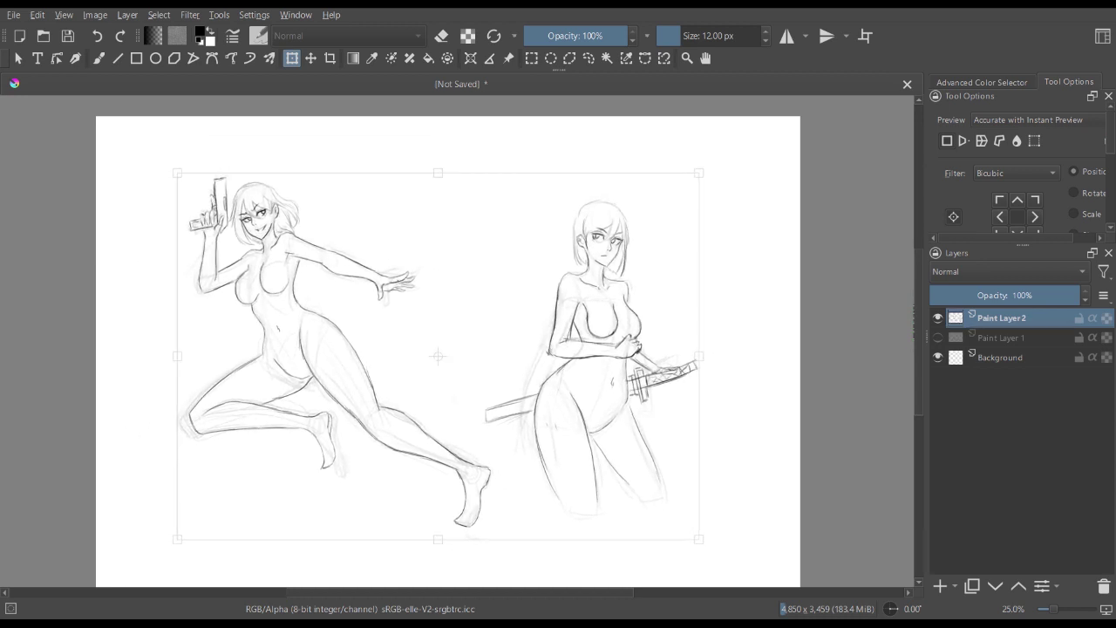
pyautogui.moveTo(438, 356); pyautogui.dragTo(355, 304)
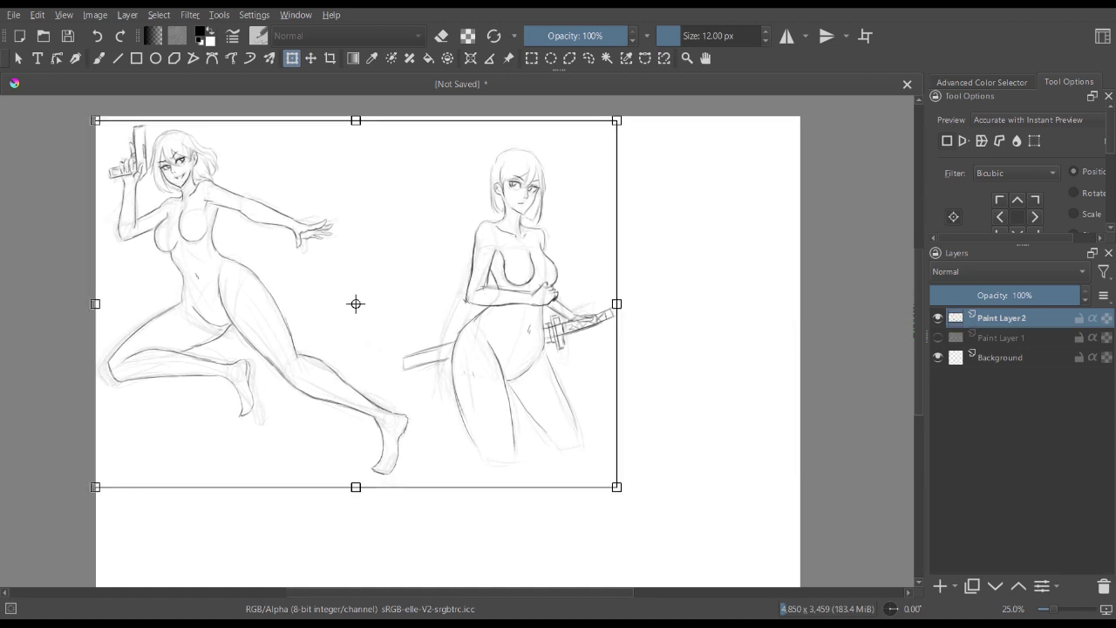
pyautogui.press('Return')
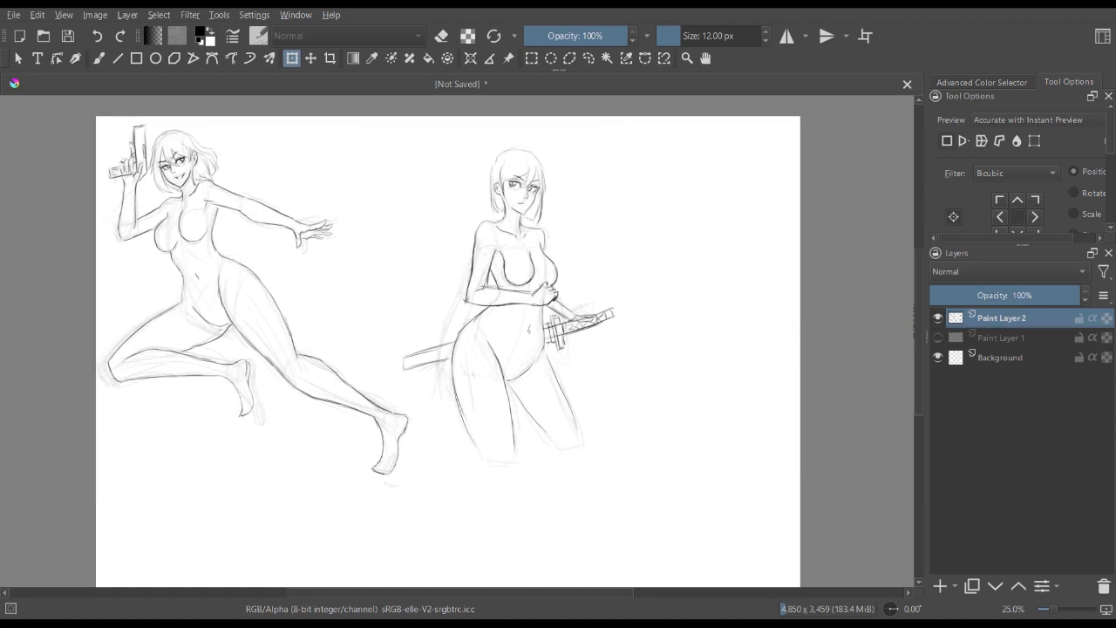
# - Lasso the standing figure, scale it down slightly, and move it up beside the leaping figure's outstretched hand
pyautogui.press('b')
pyautogui.press('l')
pyautogui.moveTo(589, 157)
pyautogui.mouseDown()
pyautogui.moveTo(503, 133)
pyautogui.moveTo(439, 221)
pyautogui.moveTo(397, 322)
pyautogui.moveTo(393, 370)
pyautogui.moveTo(417, 412)
pyautogui.moveTo(501, 474)
pyautogui.moveTo(563, 467)
pyautogui.moveTo(614, 403)
pyautogui.moveTo(633, 304)
pyautogui.moveTo(633, 214)
pyautogui.moveTo(588, 157)
pyautogui.mouseUp()
pyautogui.hotkey('ctrl', 't')
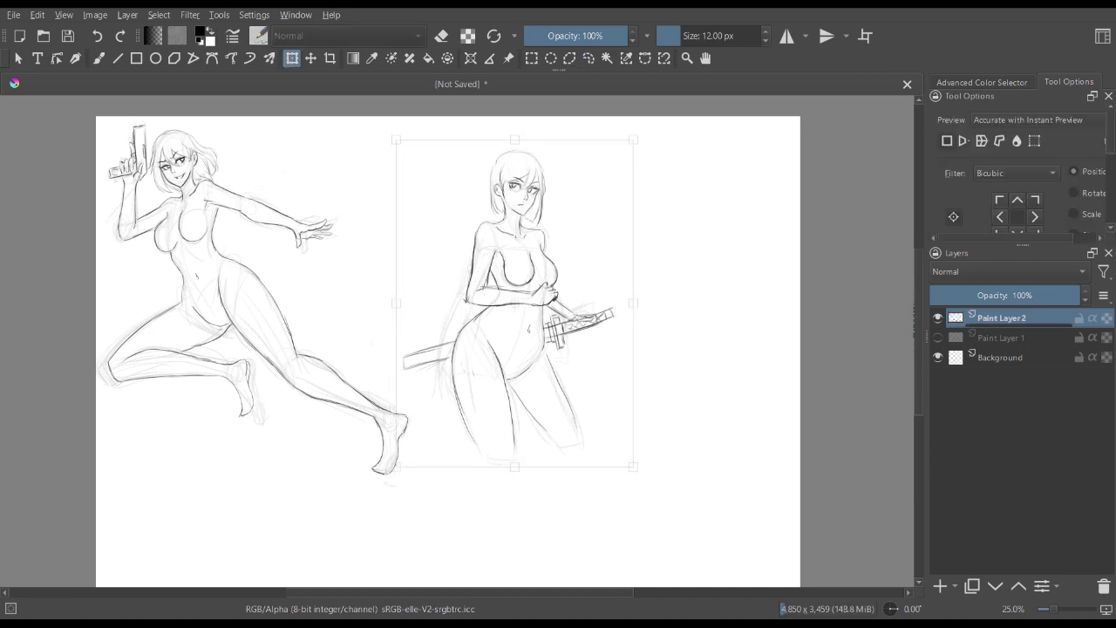
pyautogui.moveTo(634, 467)
pyautogui.mouseDown()
pyautogui.moveTo(618, 445)
pyautogui.moveTo(622, 454)
pyautogui.mouseUp()
pyautogui.moveTo(523, 336); pyautogui.dragTo(415, 289)
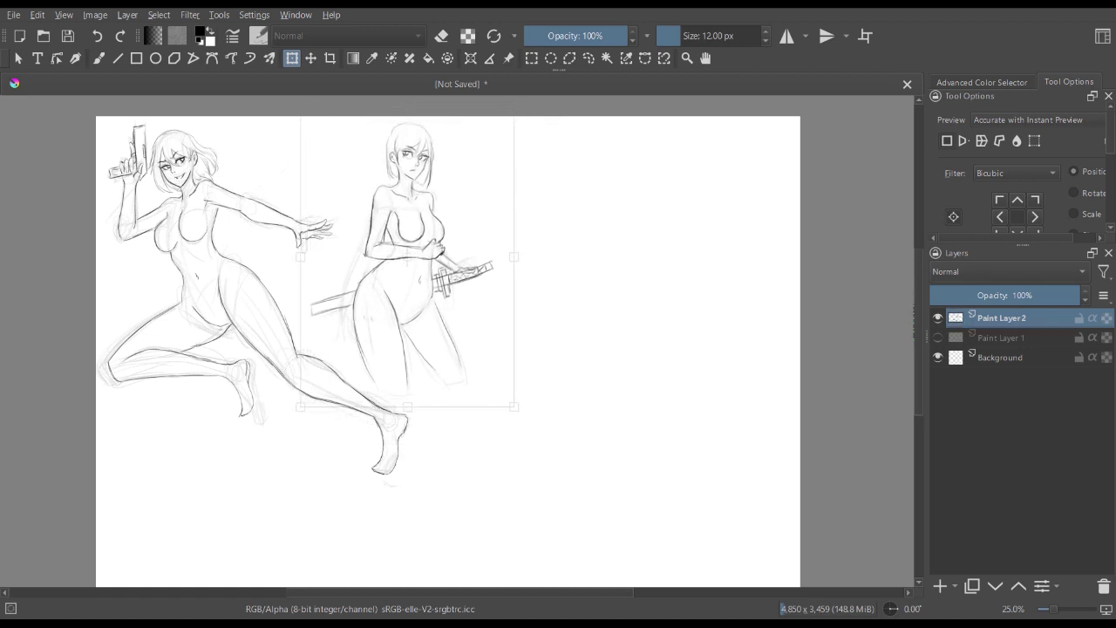
pyautogui.press('Return')
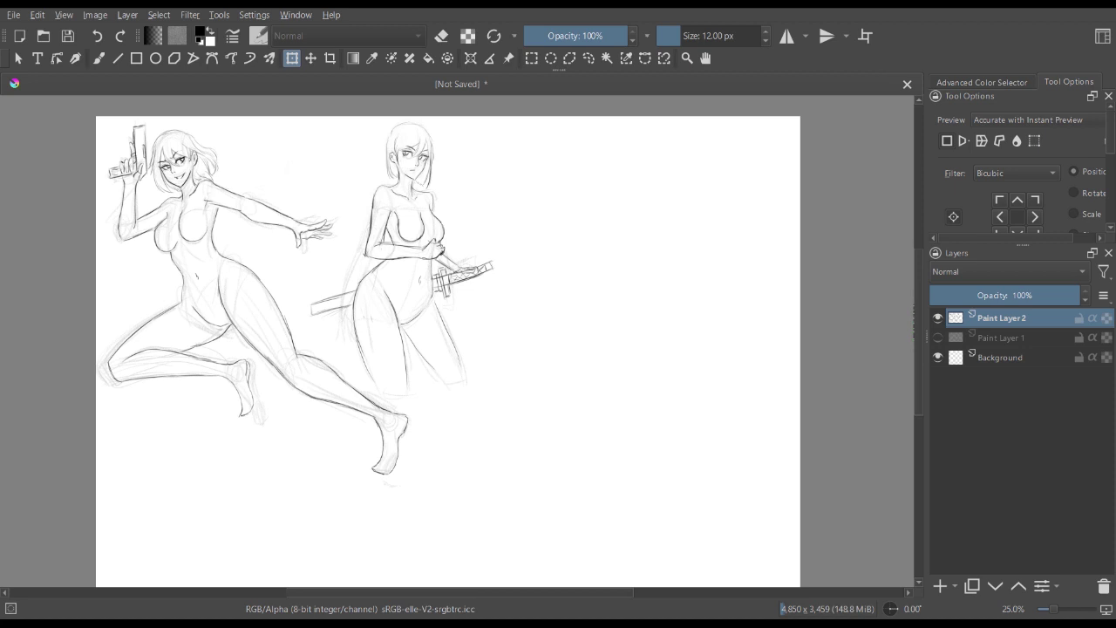
pyautogui.press('b')
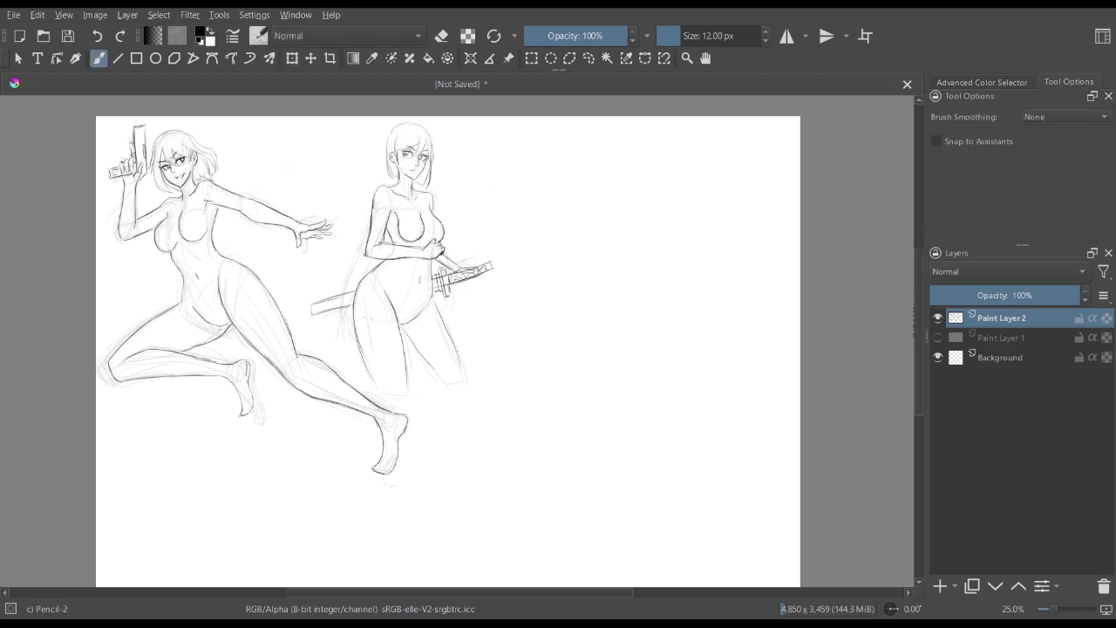
# - Show Paint Layer 1, shrink its hip and torso studies, and place them in the page's upper-right area beside the standing figure
pyautogui.click(1001, 338)
pyautogui.click(938, 337)
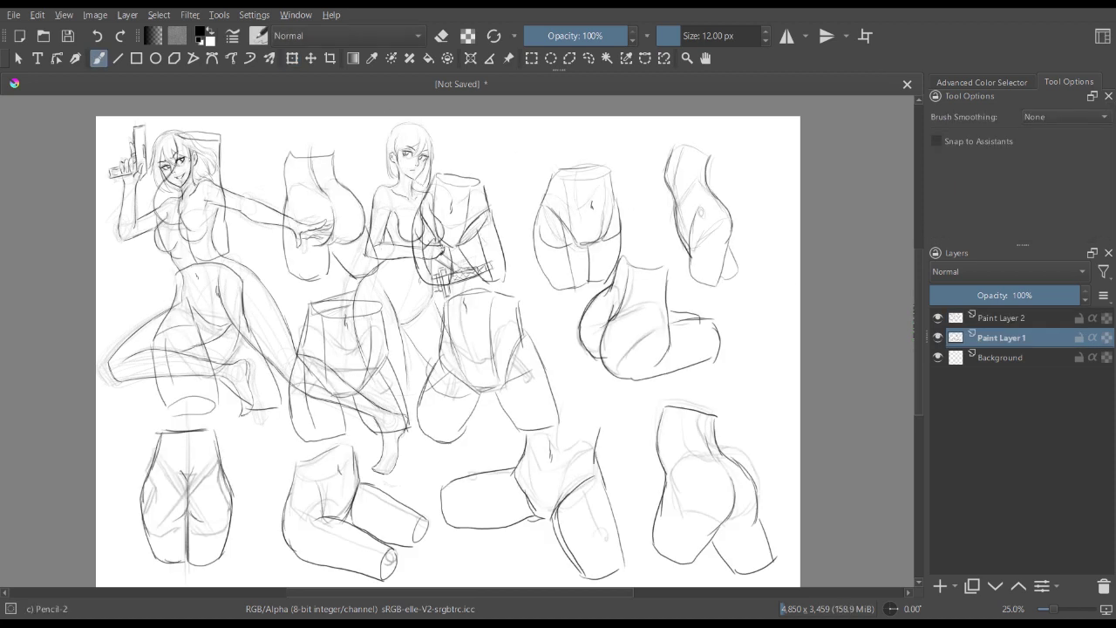
pyautogui.hotkey('ctrl', 't')
pyautogui.moveTo(778, 131)
pyautogui.mouseDown()
pyautogui.moveTo(701, 204)
pyautogui.moveTo(636, 225)
pyautogui.moveTo(638, 243)
pyautogui.mouseUp()
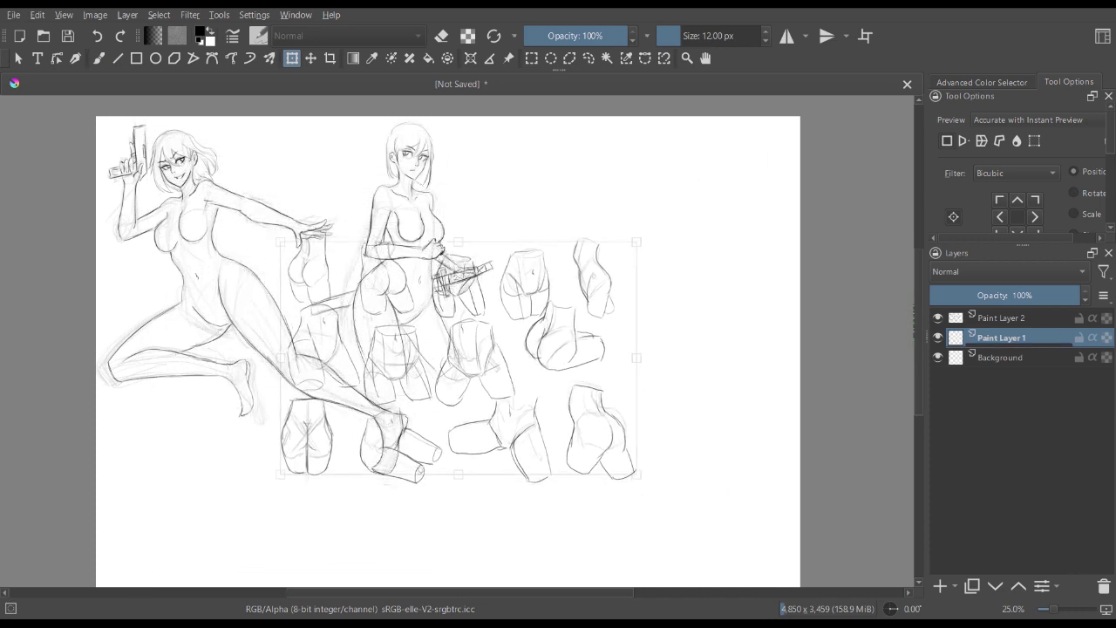
pyautogui.moveTo(523, 340); pyautogui.dragTo(676, 247)
pyautogui.moveTo(612, 263); pyautogui.dragTo(613, 260)
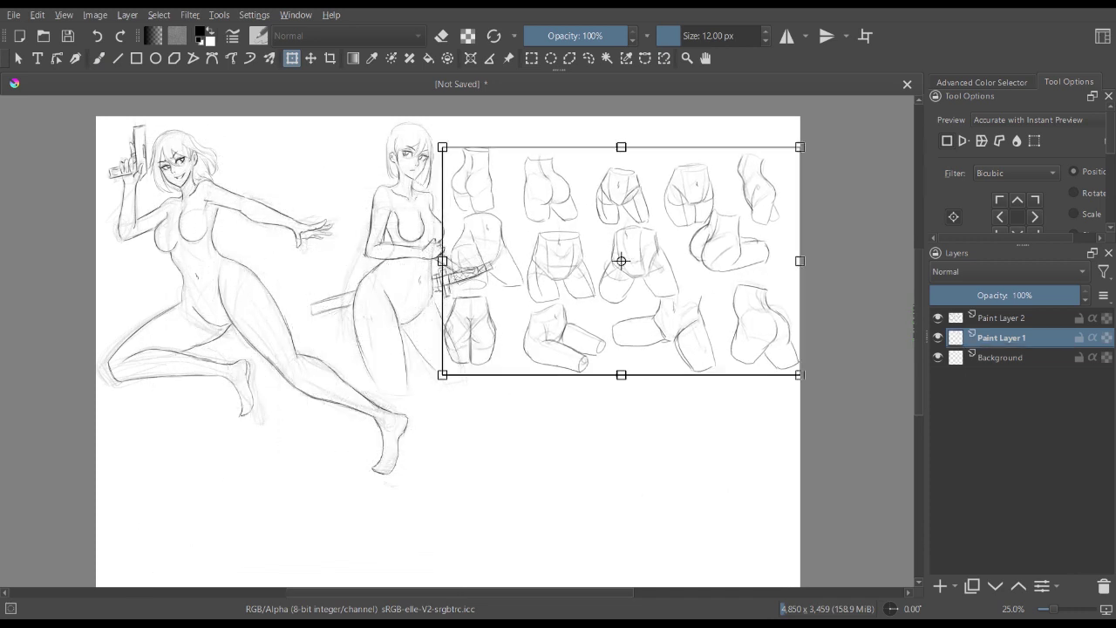
pyautogui.moveTo(792, 147); pyautogui.dragTo(768, 163)
pyautogui.moveTo(613, 260); pyautogui.dragTo(638, 234)
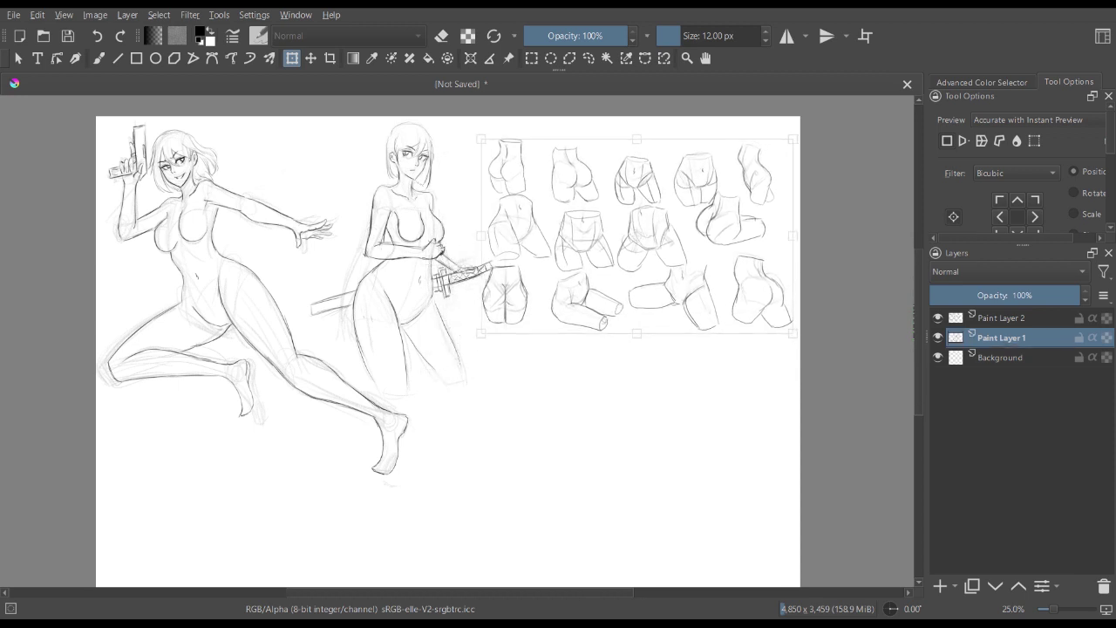
pyautogui.press('Return')
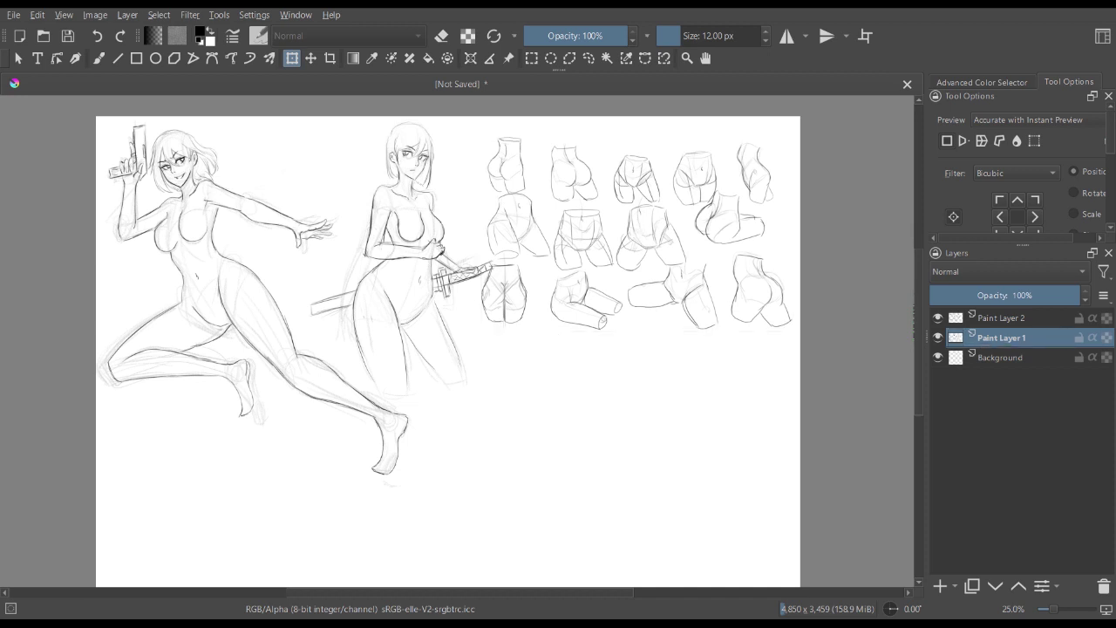
pyautogui.press('b')
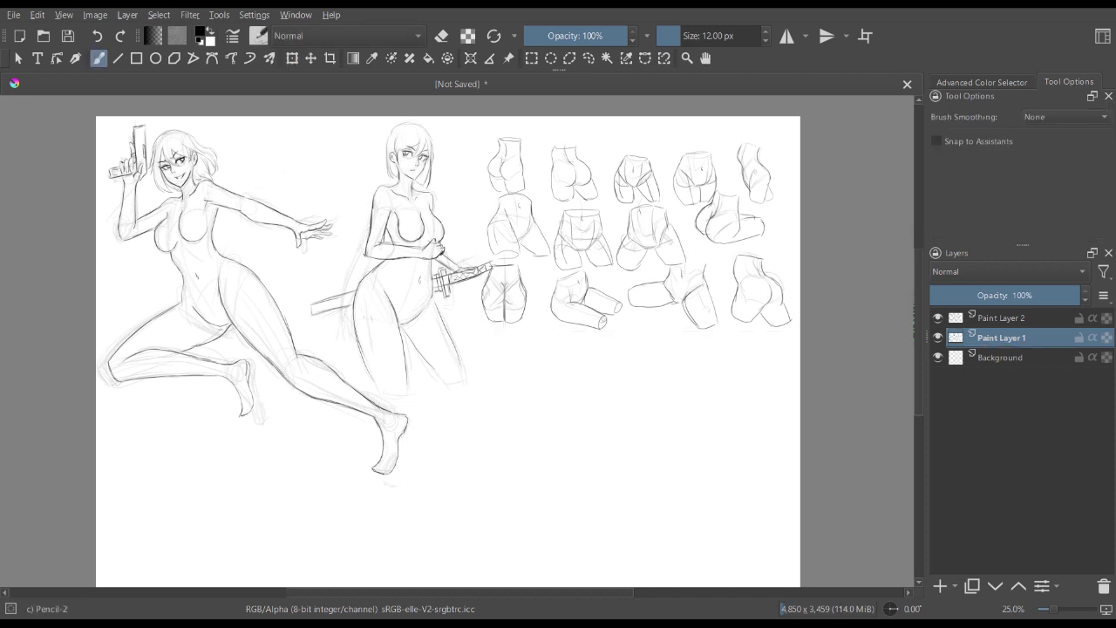
# - Merge Paint Layer 2 with the figures down into Paint Layer 1
pyautogui.click(1001, 318)
pyautogui.click(938, 319)
pyautogui.click(938, 318)
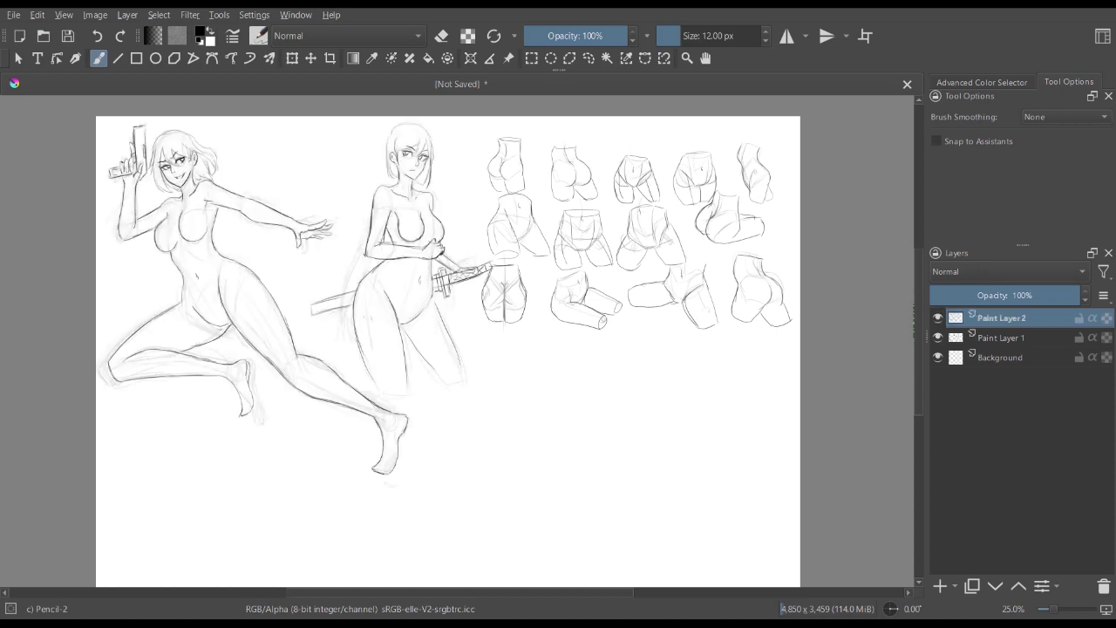
pyautogui.hotkey('ctrl', 'e')
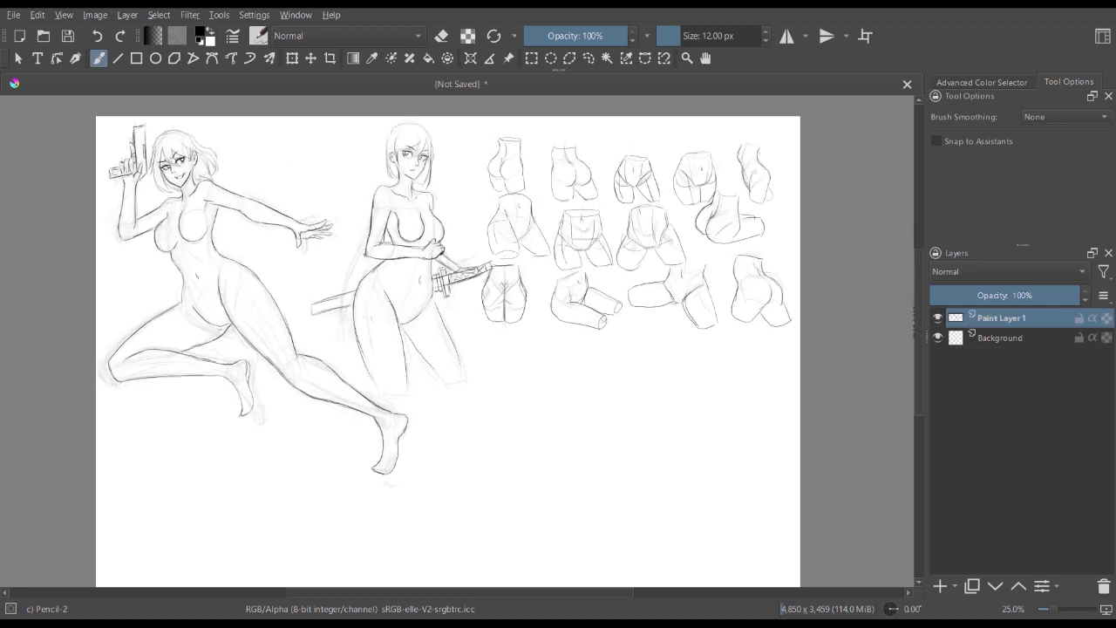
# - Add a new empty paint layer for drawing and hide Paint Layer 1
pyautogui.press('Insert')
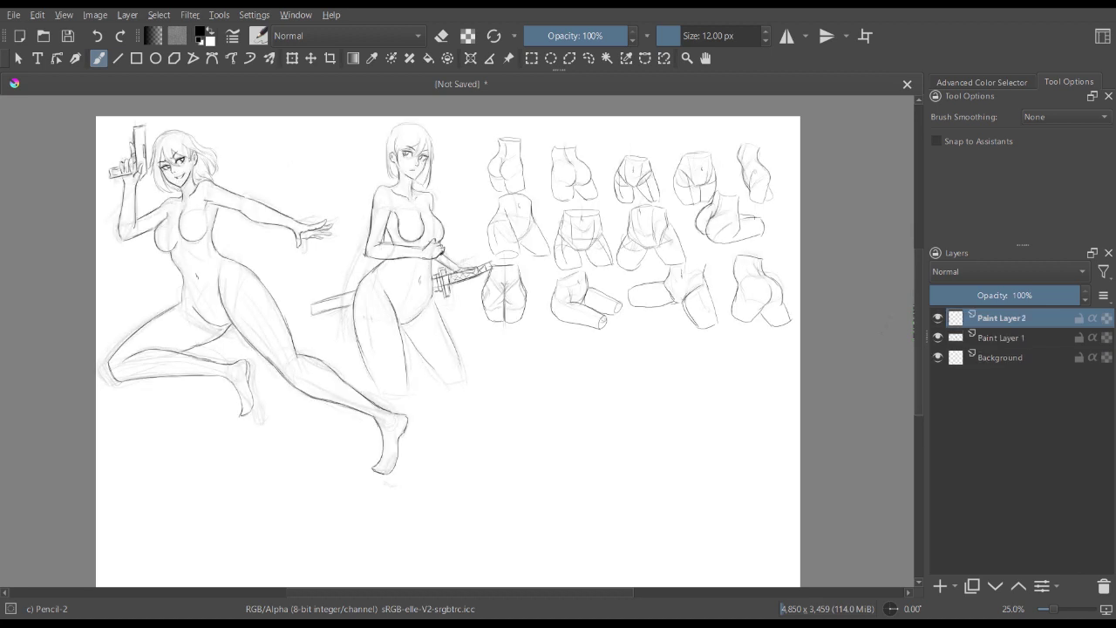
pyautogui.click(938, 338)
pyautogui.hotkey('ctrl', '-')
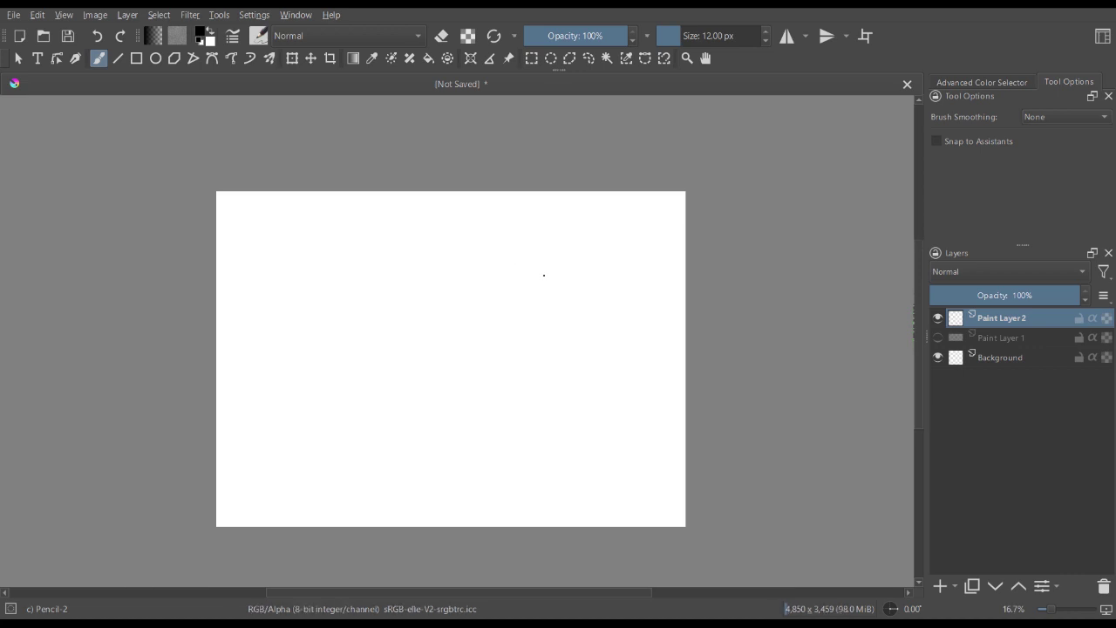
pyautogui.hotkey('ctrl', '+')
pyautogui.moveTo(543, 273); pyautogui.dragTo(548, 260)
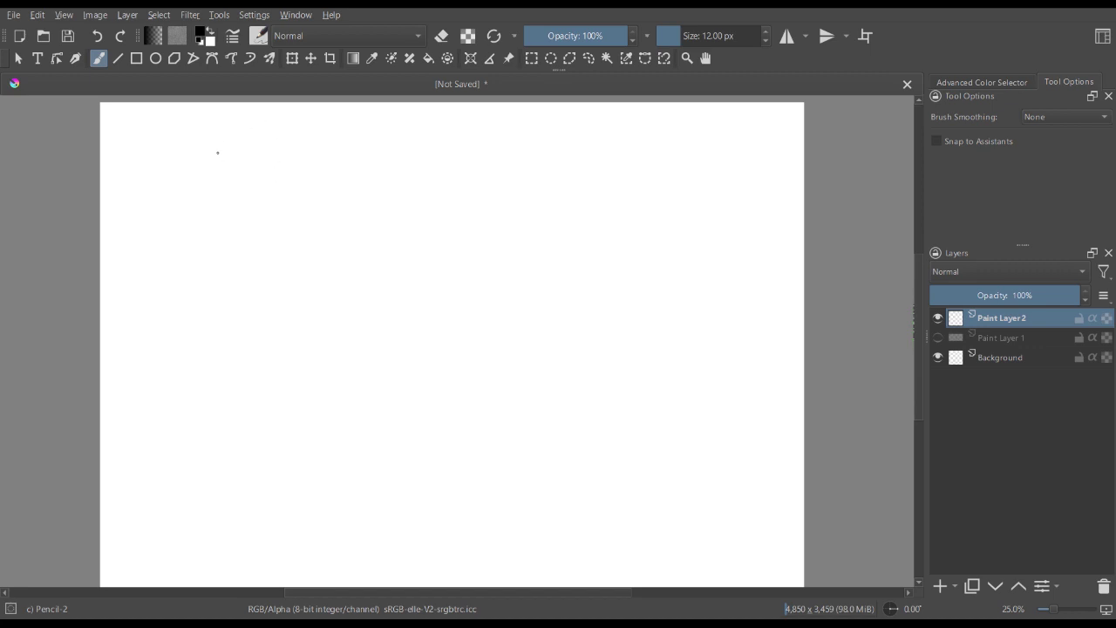
# - Try sketching a front-facing head near the page's upper-left corner with a circle, cross guidelines, and loose hair curves
pyautogui.moveTo(191, 184)
pyautogui.mouseDown()
pyautogui.moveTo(203, 215)
pyautogui.moveTo(194, 160)
pyautogui.moveTo(264, 217)
pyautogui.moveTo(203, 164)
pyautogui.mouseUp()
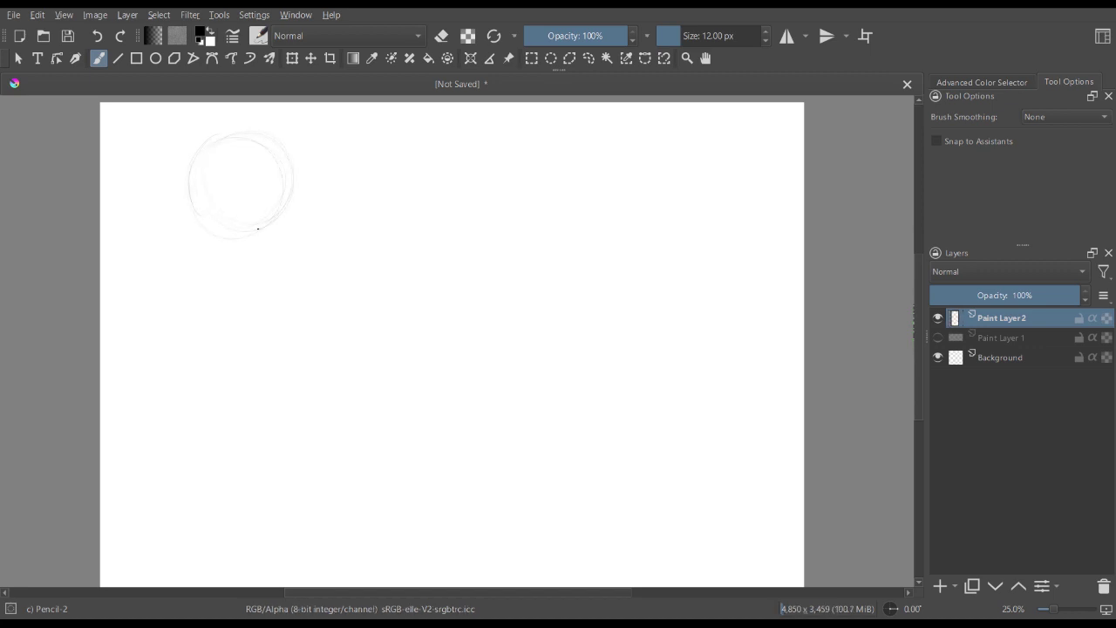
pyautogui.moveTo(258, 229)
pyautogui.mouseDown()
pyautogui.moveTo(205, 151)
pyautogui.moveTo(242, 266)
pyautogui.mouseUp()
pyautogui.moveTo(209, 193); pyautogui.dragTo(279, 193)
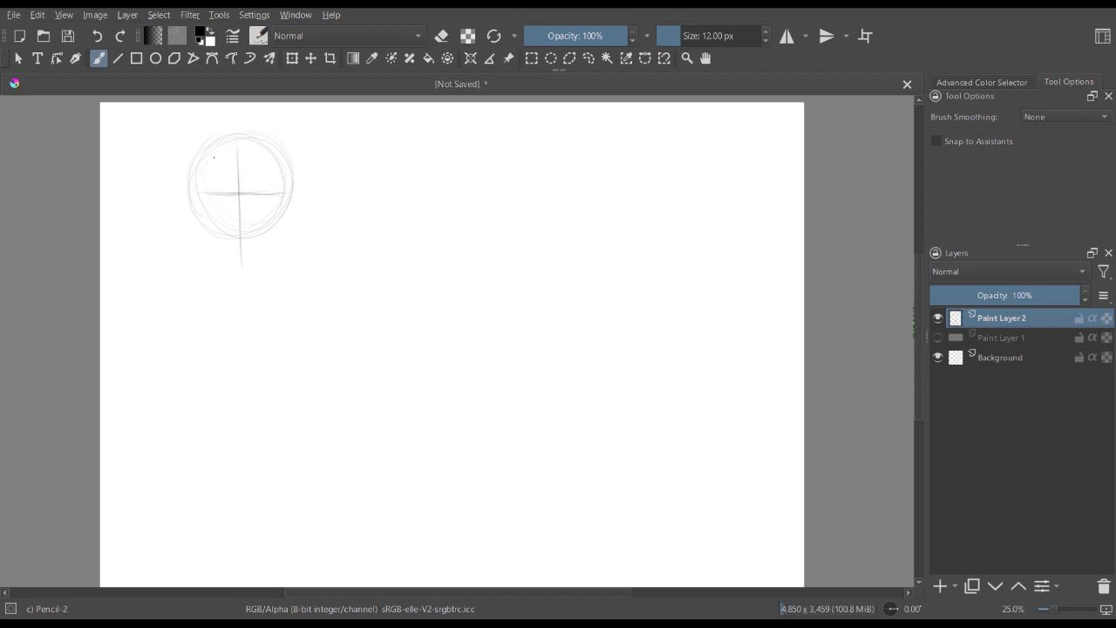
pyautogui.moveTo(218, 151)
pyautogui.mouseDown()
pyautogui.moveTo(220, 180)
pyautogui.moveTo(276, 239)
pyautogui.mouseUp()
pyautogui.moveTo(283, 179); pyautogui.dragTo(277, 236)
pyautogui.moveTo(294, 146); pyautogui.dragTo(309, 189)
pyautogui.moveTo(294, 226); pyautogui.dragTo(255, 254)
pyautogui.moveTo(178, 222)
pyautogui.mouseDown()
pyautogui.moveTo(180, 185)
pyautogui.moveTo(186, 234)
pyautogui.moveTo(173, 209)
pyautogui.moveTo(207, 253)
pyautogui.mouseUp()
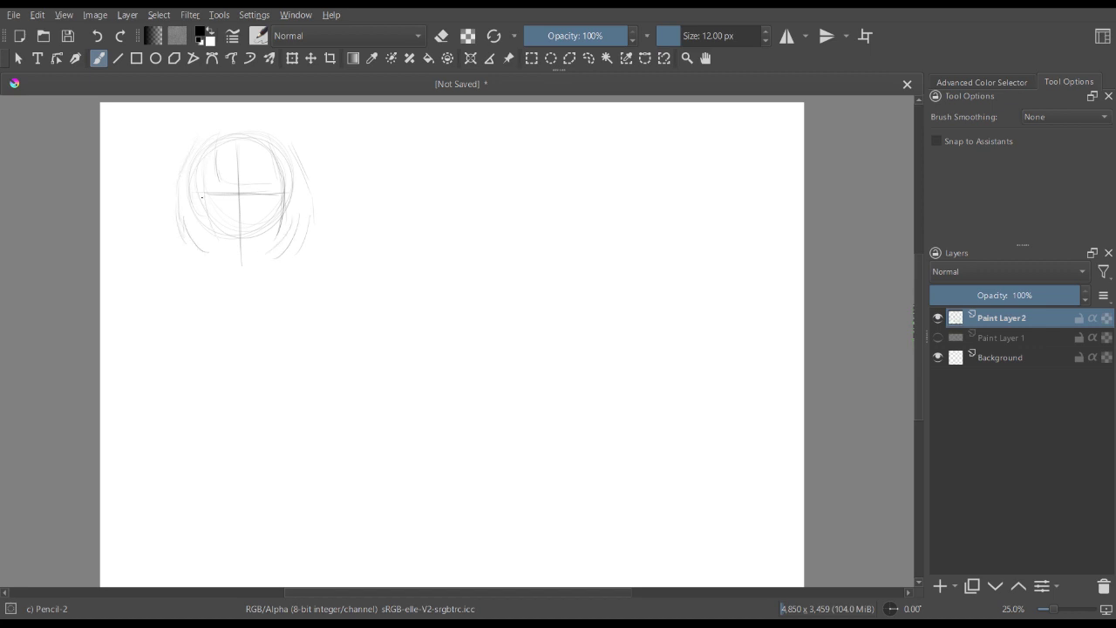
# - Undo all strokes of the front-facing head sketch
pyautogui.hotkey('ctrl', 'z')
pyautogui.hotkey('ctrl', 'z')
pyautogui.hotkey('ctrl', 'z')
pyautogui.hotkey('ctrl', 'z')
pyautogui.hotkey('ctrl', 'z')
pyautogui.hotkey('ctrl', 'z')
pyautogui.hotkey('ctrl', 'z')
pyautogui.hotkey('ctrl', 'z')
pyautogui.hotkey('ctrl', 'z')
pyautogui.hotkey('ctrl', 'z')
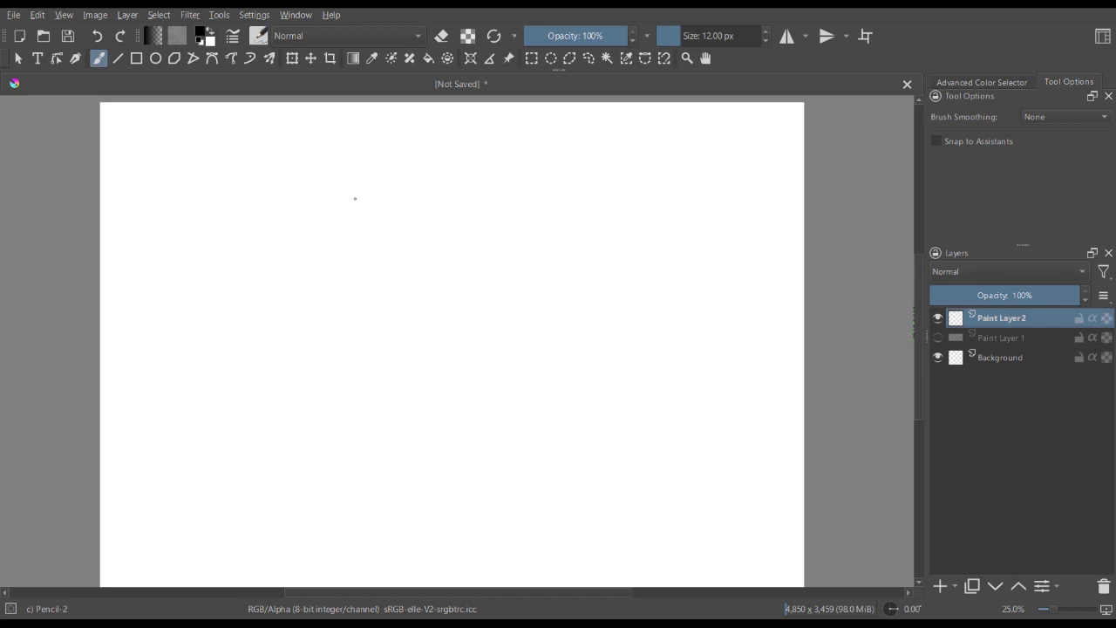
# - Sketch a loose head circle in the upper middle of the page with a long curved spine line below it
pyautogui.moveTo(348, 190); pyautogui.dragTo(392, 161)
pyautogui.moveTo(389, 235)
pyautogui.mouseDown()
pyautogui.moveTo(399, 172)
pyautogui.moveTo(361, 164)
pyautogui.mouseUp()
pyautogui.moveTo(385, 241)
pyautogui.mouseDown()
pyautogui.moveTo(373, 273)
pyautogui.moveTo(386, 247)
pyautogui.moveTo(358, 404)
pyautogui.moveTo(373, 444)
pyautogui.mouseUp()
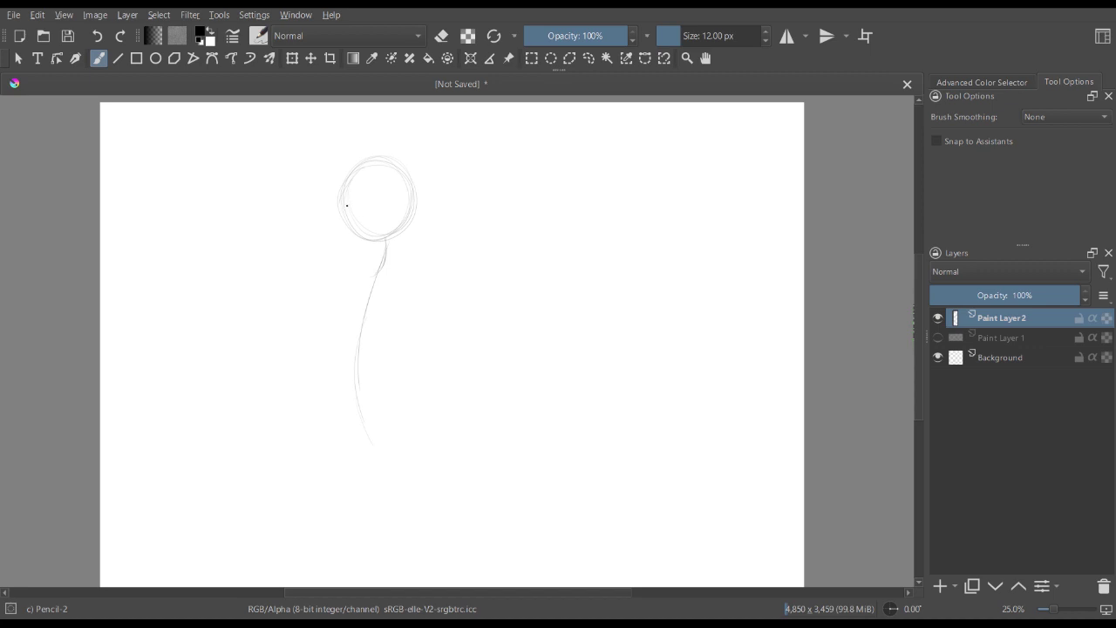
# - Sketch the jaw, face guidelines, neck, and shoulder starts on the new figure's head circle
pyautogui.moveTo(348, 204)
pyautogui.mouseDown()
pyautogui.moveTo(388, 202)
pyautogui.moveTo(354, 207)
pyautogui.moveTo(406, 196)
pyautogui.moveTo(394, 202)
pyautogui.moveTo(370, 184)
pyautogui.moveTo(374, 247)
pyautogui.mouseUp()
pyautogui.moveTo(347, 204); pyautogui.dragTo(354, 234)
pyautogui.moveTo(346, 204)
pyautogui.mouseDown()
pyautogui.moveTo(352, 238)
pyautogui.moveTo(378, 251)
pyautogui.mouseUp()
pyautogui.moveTo(346, 207)
pyautogui.mouseDown()
pyautogui.moveTo(402, 180)
pyautogui.moveTo(386, 247)
pyautogui.moveTo(402, 224)
pyautogui.moveTo(365, 254)
pyautogui.moveTo(378, 274)
pyautogui.moveTo(377, 253)
pyautogui.moveTo(340, 256)
pyautogui.moveTo(383, 276)
pyautogui.mouseUp()
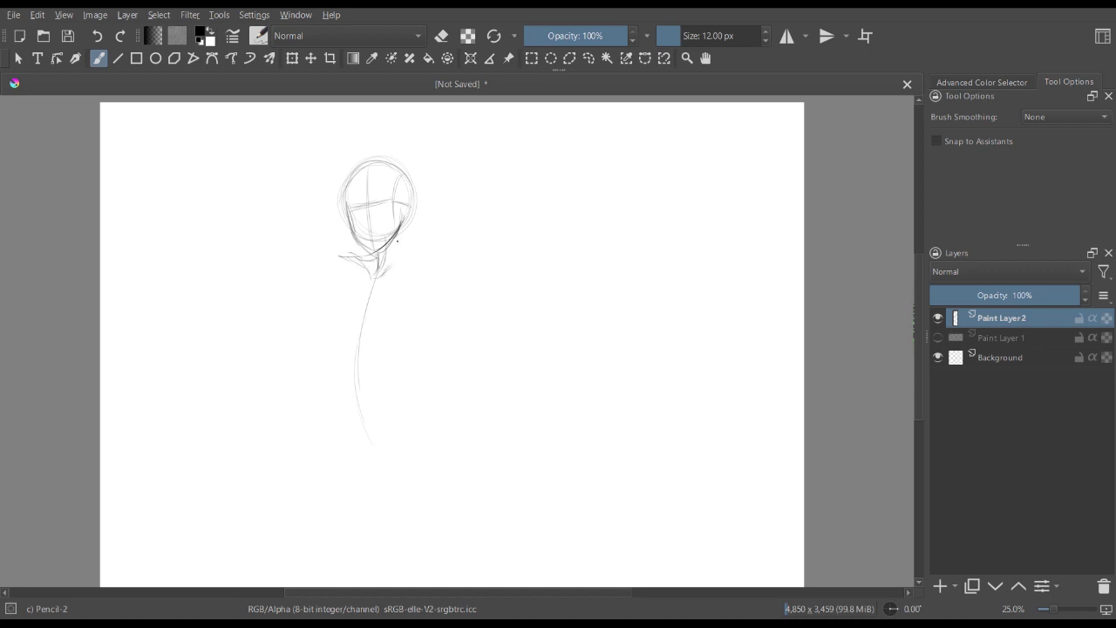
pyautogui.moveTo(400, 229)
pyautogui.mouseDown()
pyautogui.moveTo(418, 268)
pyautogui.moveTo(380, 269)
pyautogui.mouseUp()
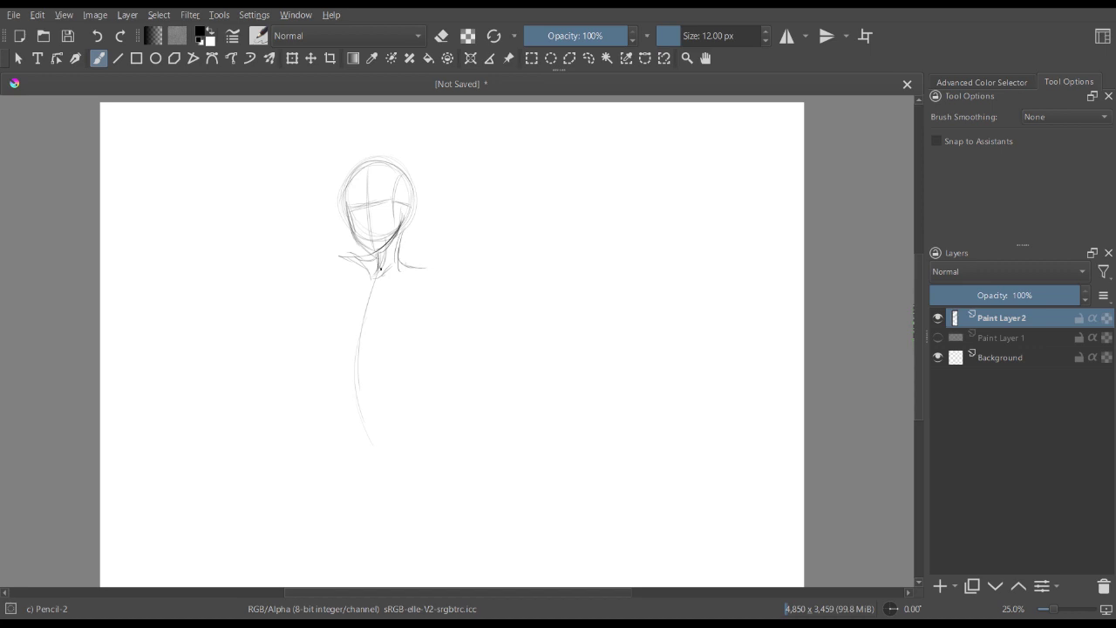
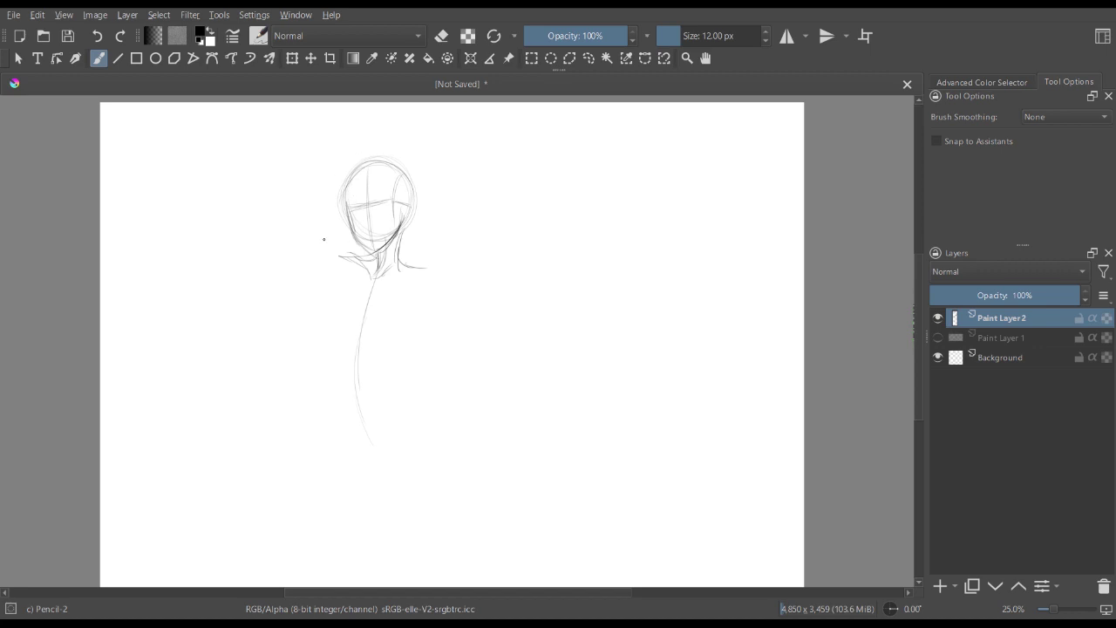
# - Lasso and delete the unfinished figure sketch, including its head, neck, shoulders, and most of its spine line
pyautogui.moveTo(291, 235)
pyautogui.mouseDown()
pyautogui.moveTo(353, 256)
pyautogui.moveTo(295, 231)
pyautogui.moveTo(301, 258)
pyautogui.moveTo(299, 238)
pyautogui.moveTo(323, 269)
pyautogui.mouseUp()
pyautogui.press('l')
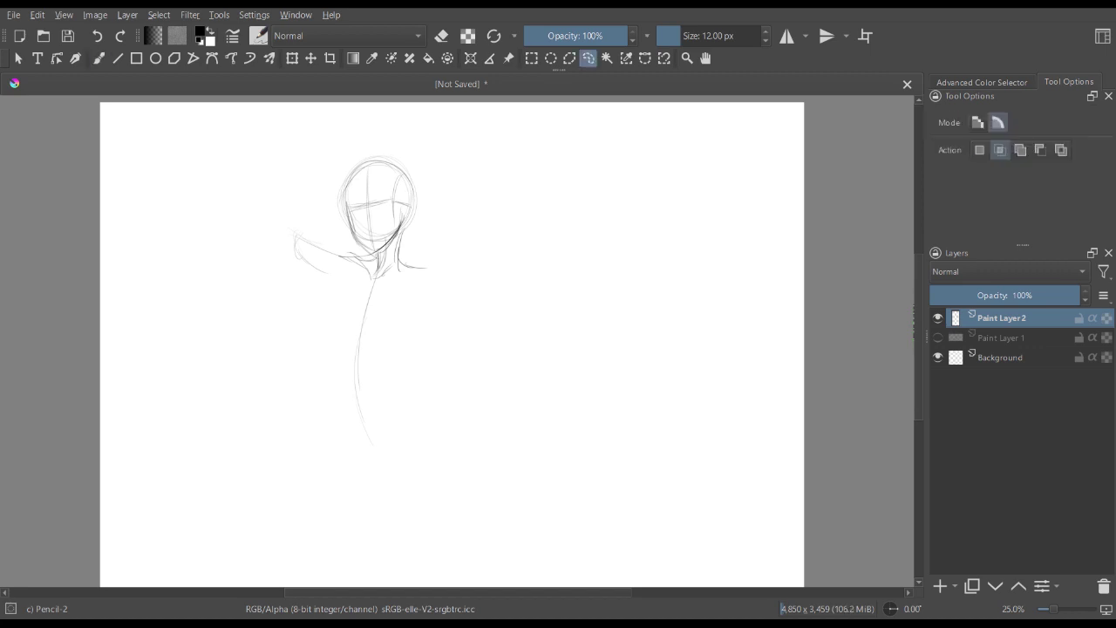
pyautogui.moveTo(419, 138)
pyautogui.mouseDown()
pyautogui.moveTo(342, 414)
pyautogui.moveTo(353, 109)
pyautogui.mouseUp()
pyautogui.press('Delete')
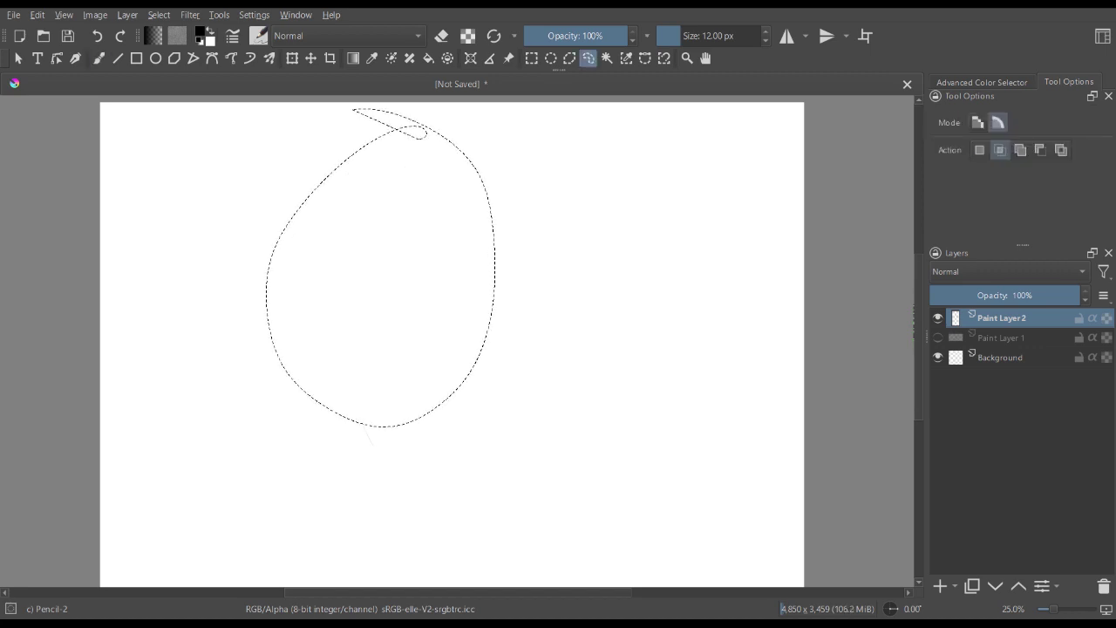
pyautogui.hotkey('ctrl', 'shift', 'a')
# - Lay out a new pose with a long near-horizontal line, two outer diagonals, a loose head oval, and a curved spine
pyautogui.press('b')
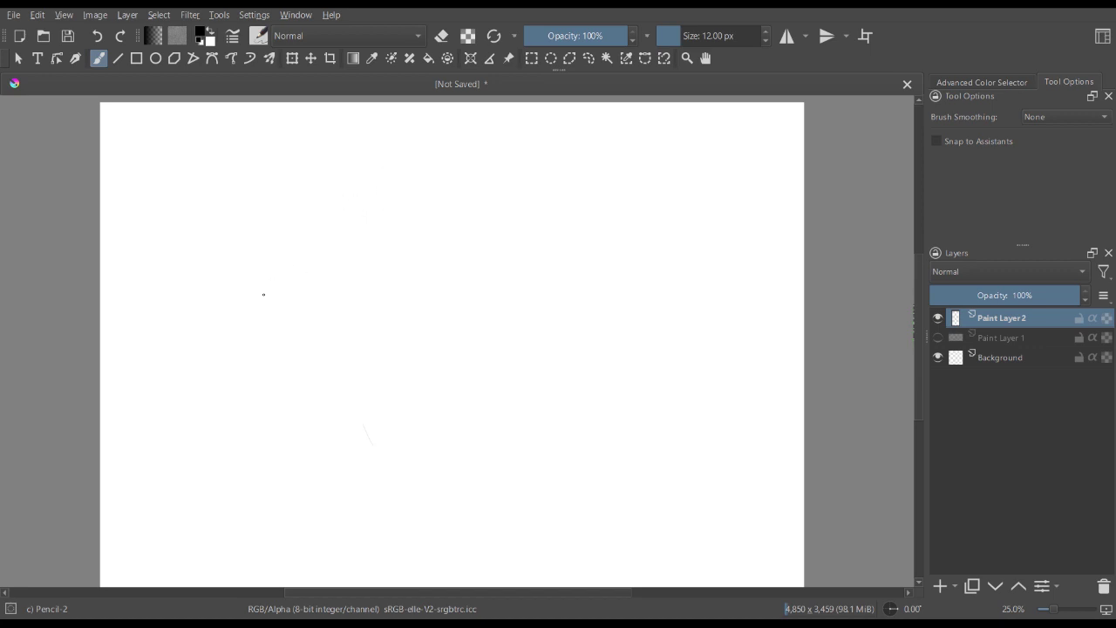
pyautogui.moveTo(183, 283); pyautogui.dragTo(429, 304)
pyautogui.moveTo(229, 291); pyautogui.dragTo(119, 447)
pyautogui.moveTo(389, 311); pyautogui.dragTo(493, 509)
pyautogui.moveTo(412, 223)
pyautogui.mouseDown()
pyautogui.moveTo(358, 243)
pyautogui.moveTo(364, 265)
pyautogui.moveTo(406, 261)
pyautogui.moveTo(403, 236)
pyautogui.moveTo(380, 314)
pyautogui.moveTo(393, 285)
pyautogui.moveTo(376, 405)
pyautogui.moveTo(392, 442)
pyautogui.mouseUp()
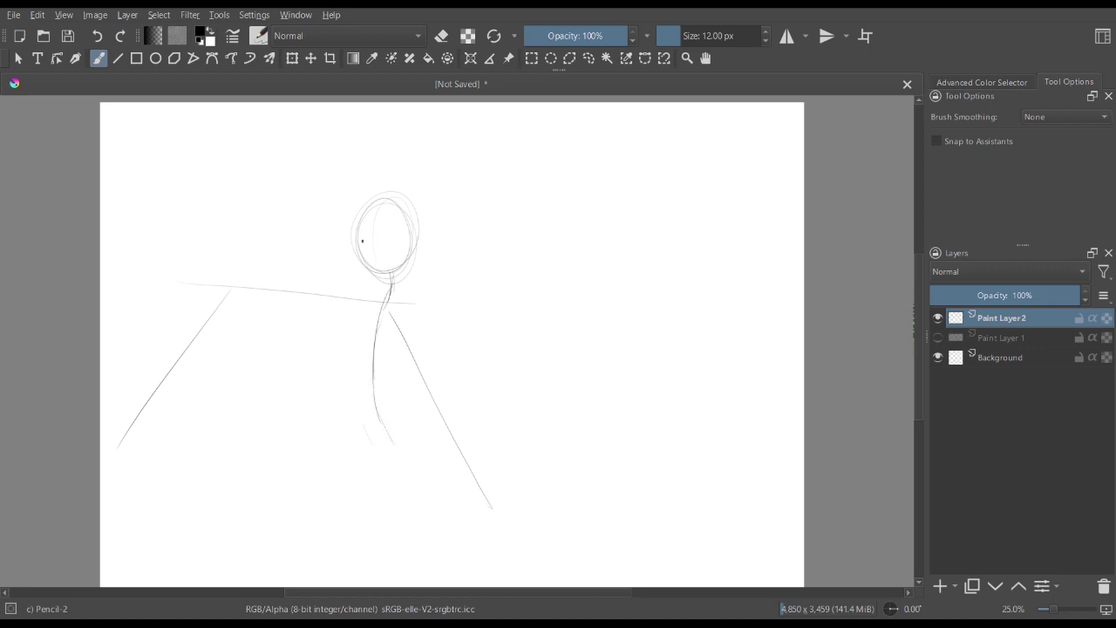
# - Sketch the face cross guidelines, jaw, ear side, and neck on the head, plus the first contour of the outstretched arm
pyautogui.moveTo(365, 242)
pyautogui.mouseDown()
pyautogui.moveTo(420, 233)
pyautogui.moveTo(402, 243)
pyautogui.mouseUp()
pyautogui.moveTo(382, 204)
pyautogui.mouseDown()
pyautogui.moveTo(379, 275)
pyautogui.moveTo(365, 256)
pyautogui.moveTo(382, 286)
pyautogui.mouseUp()
pyautogui.moveTo(417, 218); pyautogui.dragTo(382, 288)
pyautogui.moveTo(414, 251); pyautogui.dragTo(384, 283)
pyautogui.moveTo(406, 266); pyautogui.dragTo(376, 291)
pyautogui.moveTo(363, 251)
pyautogui.mouseDown()
pyautogui.moveTo(411, 207)
pyautogui.moveTo(419, 235)
pyautogui.moveTo(402, 301)
pyautogui.moveTo(355, 271)
pyautogui.moveTo(356, 280)
pyautogui.moveTo(266, 240)
pyautogui.mouseUp()
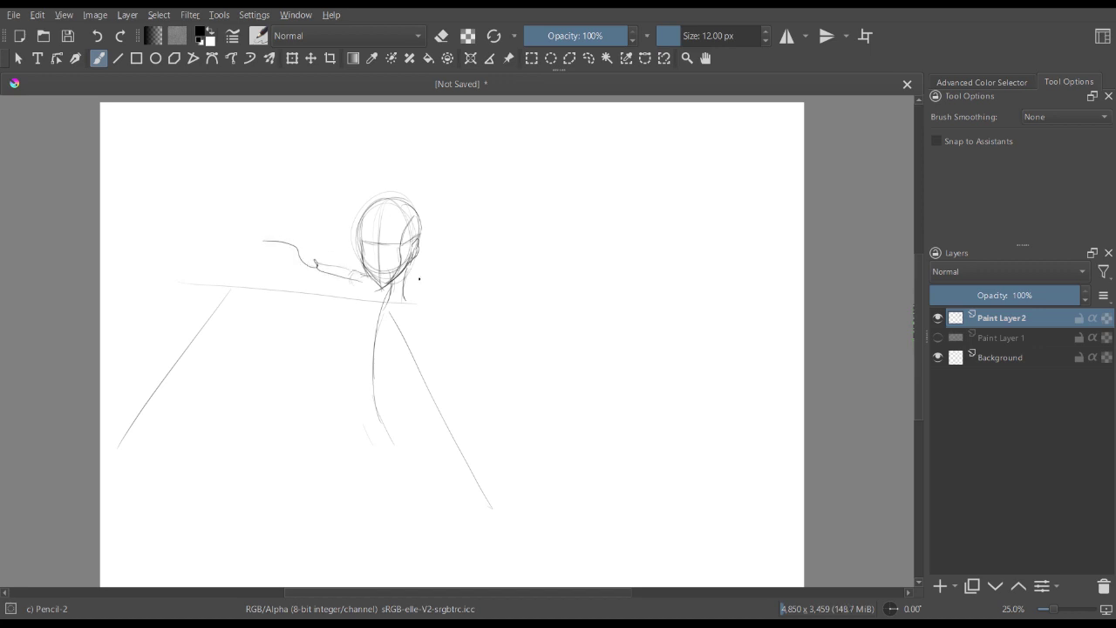
# - Sketch the upper torso sides and near shoulder oval, and shape the outstretched arm with its pointing hand
pyautogui.moveTo(407, 273)
pyautogui.mouseDown()
pyautogui.moveTo(356, 303)
pyautogui.moveTo(412, 289)
pyautogui.moveTo(386, 299)
pyautogui.moveTo(357, 285)
pyautogui.moveTo(361, 307)
pyautogui.moveTo(373, 285)
pyautogui.moveTo(354, 323)
pyautogui.moveTo(364, 369)
pyautogui.moveTo(372, 349)
pyautogui.moveTo(404, 390)
pyautogui.mouseUp()
pyautogui.moveTo(424, 297); pyautogui.dragTo(418, 374)
pyautogui.moveTo(364, 326); pyautogui.dragTo(410, 342)
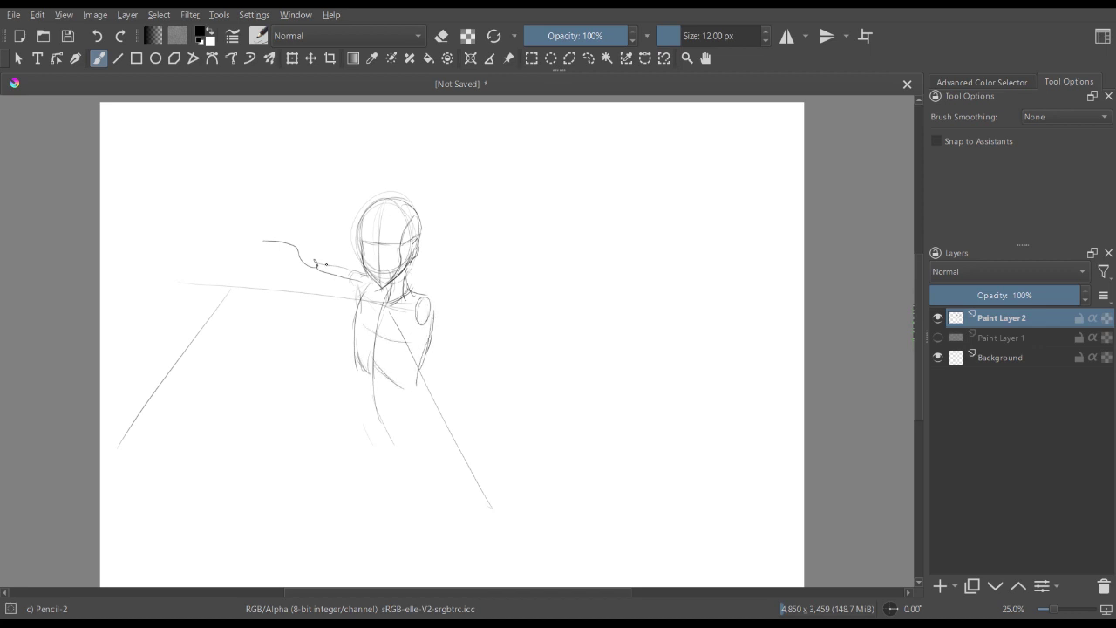
pyautogui.moveTo(318, 272)
pyautogui.mouseDown()
pyautogui.moveTo(358, 297)
pyautogui.moveTo(323, 266)
pyautogui.moveTo(353, 270)
pyautogui.moveTo(294, 252)
pyautogui.moveTo(342, 291)
pyautogui.mouseUp()
pyautogui.moveTo(276, 247)
pyautogui.mouseDown()
pyautogui.moveTo(290, 262)
pyautogui.moveTo(367, 277)
pyautogui.mouseUp()
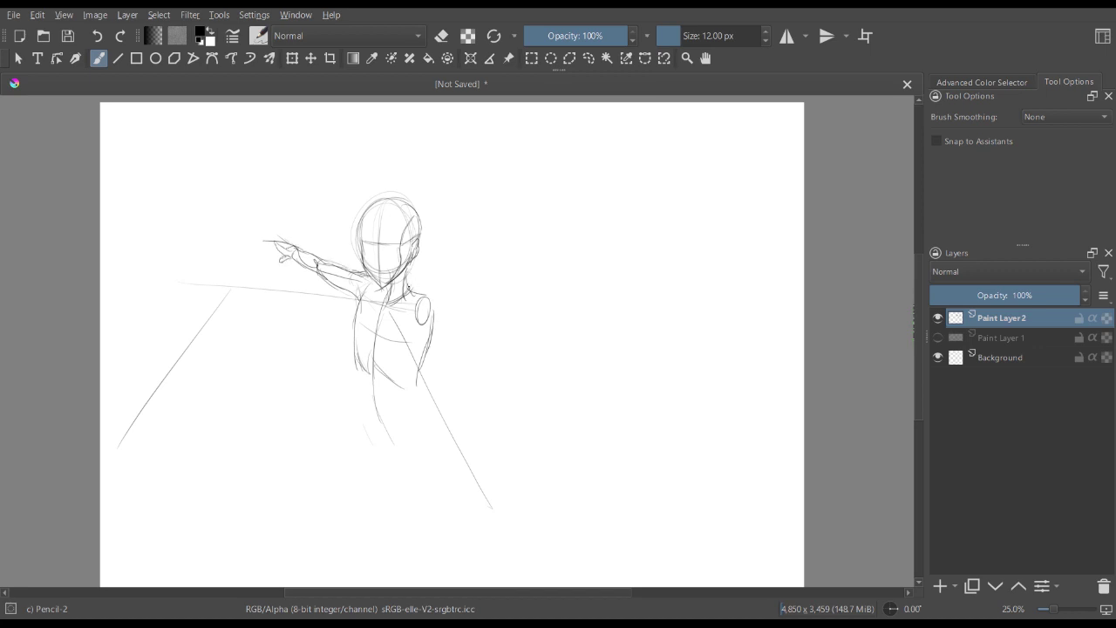
# - Sketch the ribcage, waist, and rounded pelvis below the shoulders, with a small hip circle on the near side
pyautogui.moveTo(436, 306); pyautogui.dragTo(436, 359)
pyautogui.moveTo(364, 300); pyautogui.dragTo(358, 368)
pyautogui.moveTo(425, 332)
pyautogui.mouseDown()
pyautogui.moveTo(413, 389)
pyautogui.moveTo(367, 375)
pyautogui.moveTo(367, 435)
pyautogui.mouseUp()
pyautogui.moveTo(359, 368)
pyautogui.mouseDown()
pyautogui.moveTo(366, 430)
pyautogui.moveTo(393, 456)
pyautogui.mouseUp()
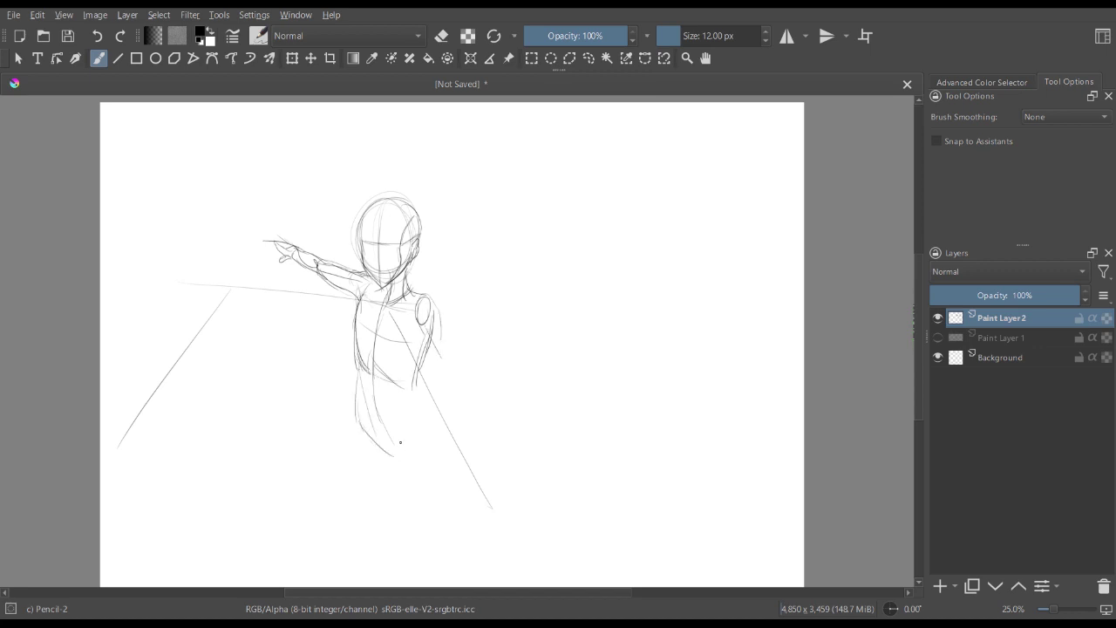
pyautogui.moveTo(422, 354); pyautogui.dragTo(415, 434)
pyautogui.moveTo(422, 374)
pyautogui.mouseDown()
pyautogui.moveTo(445, 452)
pyautogui.moveTo(356, 366)
pyautogui.mouseUp()
pyautogui.moveTo(359, 301)
pyautogui.mouseDown()
pyautogui.moveTo(369, 439)
pyautogui.moveTo(388, 457)
pyautogui.moveTo(424, 452)
pyautogui.moveTo(424, 417)
pyautogui.mouseUp()
pyautogui.moveTo(417, 378); pyautogui.dragTo(439, 445)
pyautogui.moveTo(351, 419)
pyautogui.mouseDown()
pyautogui.moveTo(395, 468)
pyautogui.moveTo(430, 460)
pyautogui.mouseUp()
pyautogui.moveTo(420, 408); pyautogui.dragTo(422, 373)
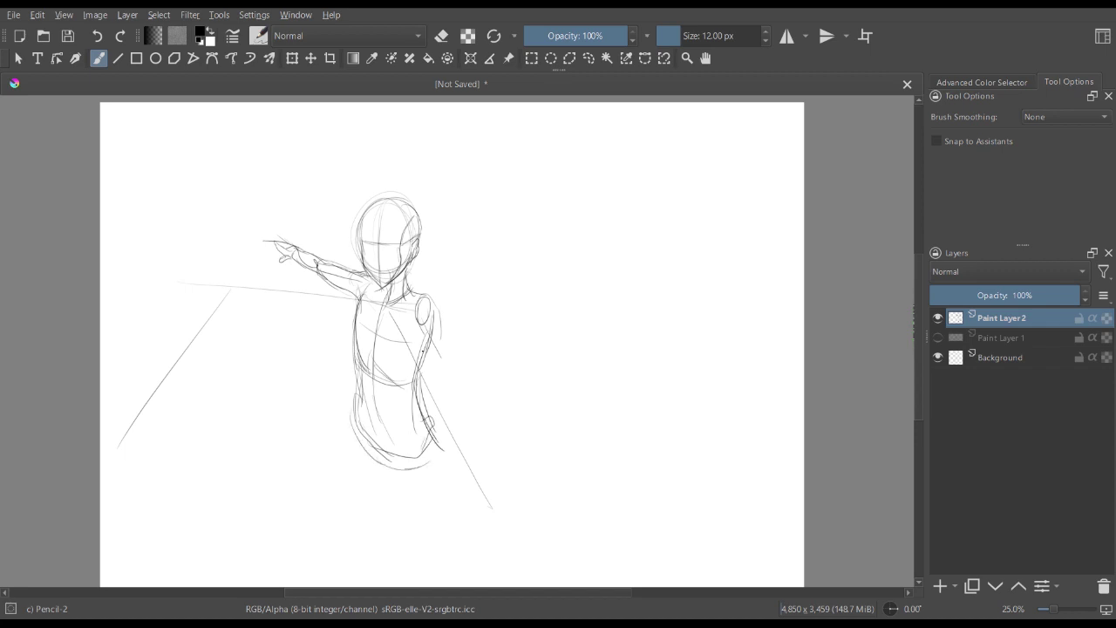
# - Sketch the lowered arm from the near shoulder with an elbow circle, tapering forearm, and spread hand
pyautogui.moveTo(431, 298)
pyautogui.mouseDown()
pyautogui.moveTo(443, 329)
pyautogui.moveTo(419, 358)
pyautogui.moveTo(452, 365)
pyautogui.moveTo(441, 375)
pyautogui.mouseUp()
pyautogui.moveTo(441, 326)
pyautogui.mouseDown()
pyautogui.moveTo(468, 385)
pyautogui.moveTo(451, 389)
pyautogui.moveTo(464, 394)
pyautogui.mouseUp()
pyautogui.moveTo(431, 300); pyautogui.dragTo(438, 315)
pyautogui.moveTo(403, 269)
pyautogui.mouseDown()
pyautogui.moveTo(439, 311)
pyautogui.moveTo(474, 430)
pyautogui.mouseUp()
pyautogui.moveTo(470, 389)
pyautogui.mouseDown()
pyautogui.moveTo(488, 419)
pyautogui.moveTo(467, 408)
pyautogui.moveTo(476, 436)
pyautogui.moveTo(457, 385)
pyautogui.moveTo(503, 448)
pyautogui.mouseUp()
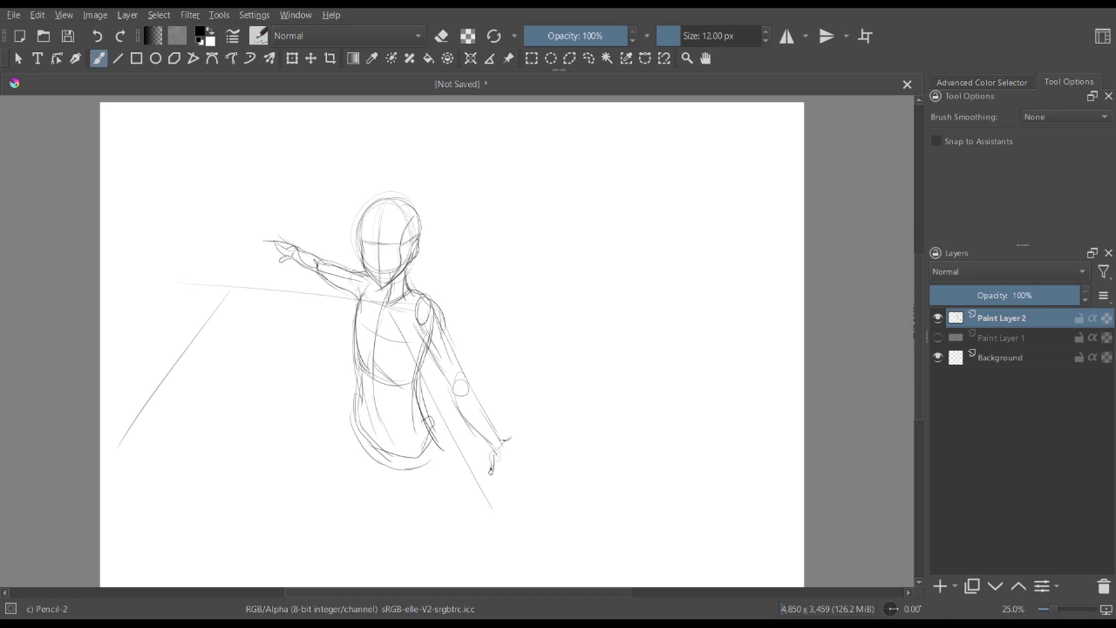
pyautogui.moveTo(510, 450); pyautogui.dragTo(520, 458)
# - Reinforce the lowered arm's upper contour and add curved cross-contour lines over the chest
pyautogui.moveTo(436, 330)
pyautogui.mouseDown()
pyautogui.moveTo(420, 372)
pyautogui.moveTo(457, 361)
pyautogui.mouseUp()
pyautogui.moveTo(356, 336); pyautogui.dragTo(399, 342)
pyautogui.moveTo(358, 351); pyautogui.dragTo(401, 354)
# - Sketch a large loose head oval for a second figure over the diagonal line near the page's left side
pyautogui.moveTo(175, 301)
pyautogui.mouseDown()
pyautogui.moveTo(177, 386)
pyautogui.moveTo(235, 383)
pyautogui.mouseUp()
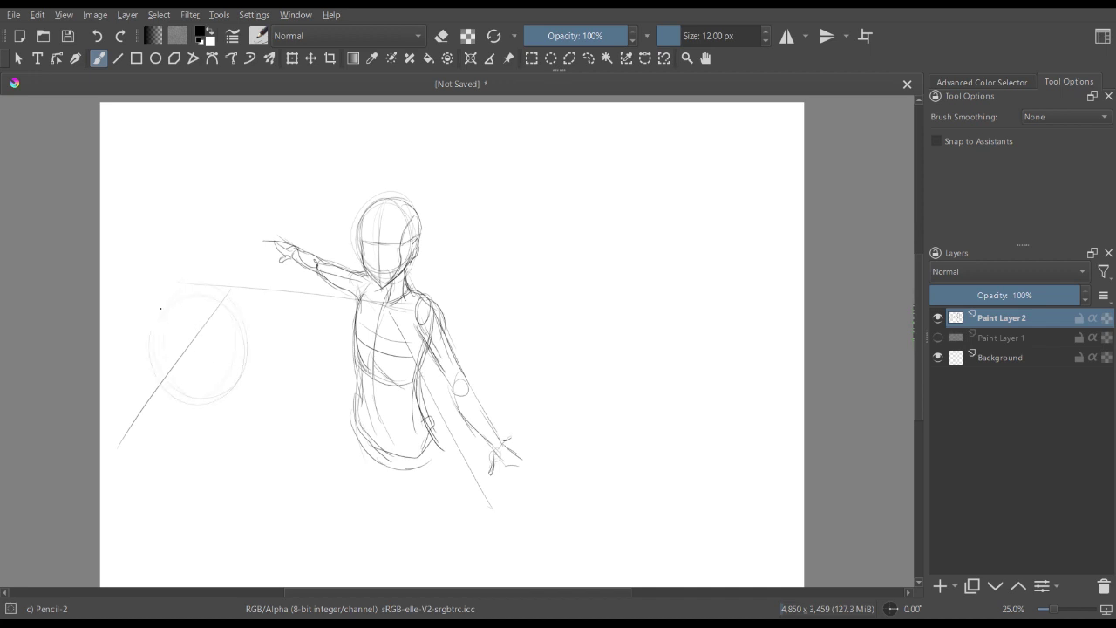
pyautogui.moveTo(161, 308)
pyautogui.mouseDown()
pyautogui.moveTo(219, 391)
pyautogui.moveTo(161, 379)
pyautogui.mouseUp()
pyautogui.moveTo(196, 290)
pyautogui.mouseDown()
pyautogui.moveTo(156, 382)
pyautogui.moveTo(197, 400)
pyautogui.mouseUp()
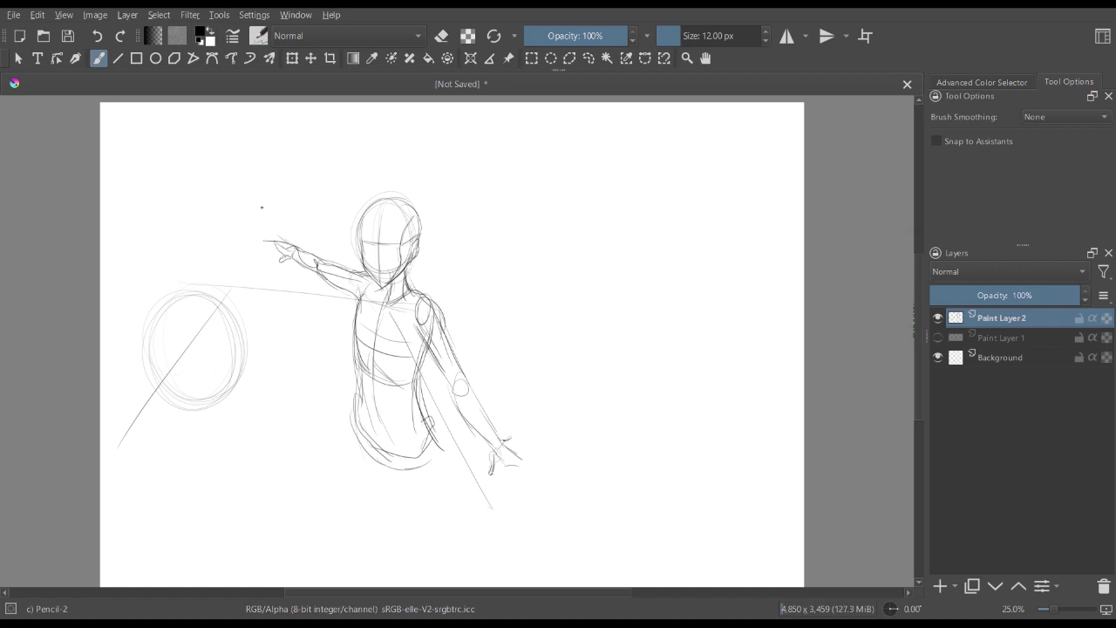
# - Lasso the pointing figure, transform it slightly down and to the right, and clear the selection
pyautogui.press('l')
pyautogui.moveTo(413, 174)
pyautogui.mouseDown()
pyautogui.moveTo(276, 203)
pyautogui.moveTo(260, 307)
pyautogui.moveTo(308, 427)
pyautogui.moveTo(432, 517)
pyautogui.moveTo(552, 486)
pyautogui.moveTo(507, 330)
pyautogui.moveTo(410, 214)
pyautogui.mouseUp()
pyautogui.hotkey('ctrl', 'shift', 'a')
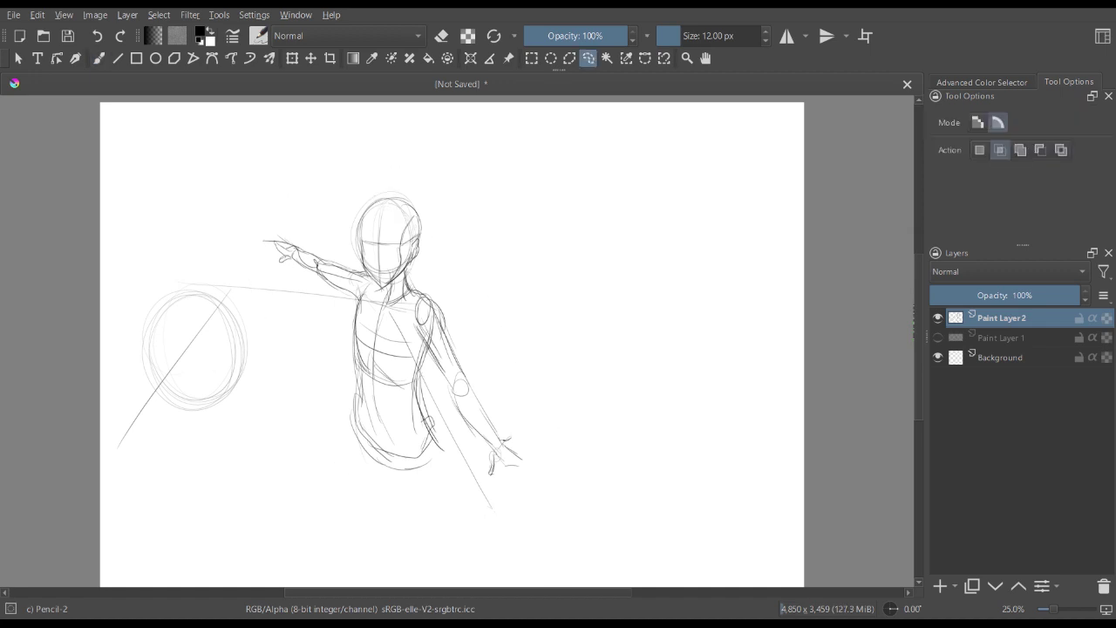
pyautogui.moveTo(435, 151)
pyautogui.mouseDown()
pyautogui.moveTo(277, 375)
pyautogui.moveTo(440, 546)
pyautogui.moveTo(514, 234)
pyautogui.moveTo(449, 176)
pyautogui.mouseUp()
pyautogui.hotkey('ctrl', 't')
pyautogui.moveTo(410, 348)
pyautogui.mouseDown()
pyautogui.moveTo(413, 436)
pyautogui.moveTo(441, 406)
pyautogui.moveTo(406, 412)
pyautogui.moveTo(476, 387)
pyautogui.moveTo(421, 356)
pyautogui.moveTo(418, 378)
pyautogui.moveTo(426, 374)
pyautogui.mouseUp()
pyautogui.press('Return')
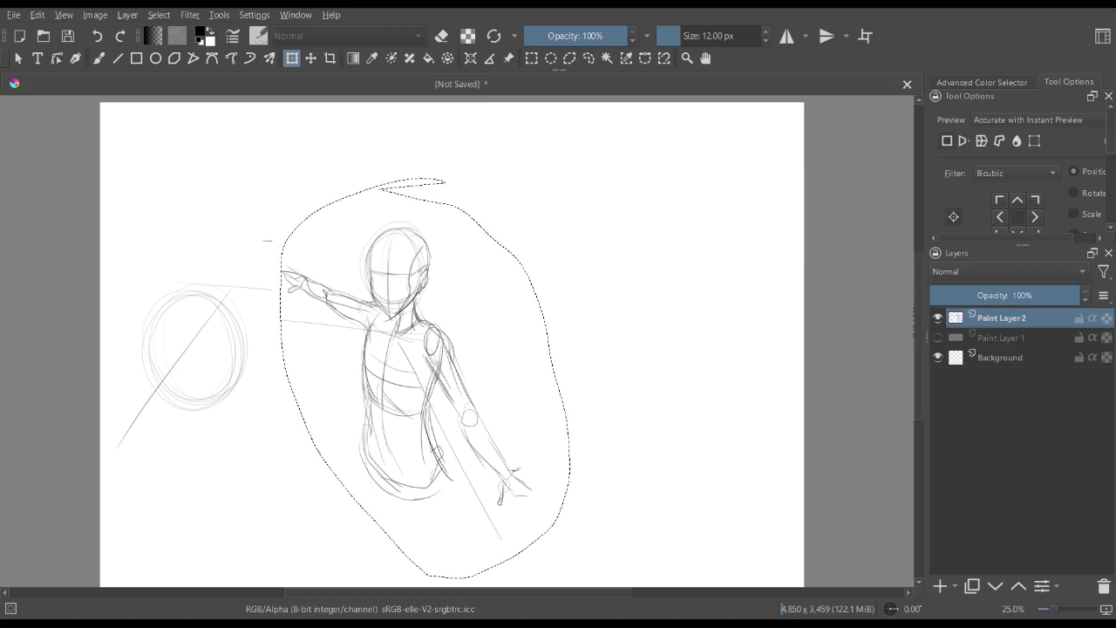
pyautogui.hotkey('ctrl', 'shift', 'a')
# - Transform the whole layer's sketches to the right and slightly up so they sit nearer the page's centre
pyautogui.click(419, 375)
pyautogui.moveTo(418, 375)
pyautogui.mouseDown()
pyautogui.moveTo(489, 327)
pyautogui.moveTo(547, 335)
pyautogui.mouseUp()
pyautogui.moveTo(452, 341); pyautogui.dragTo(452, 357)
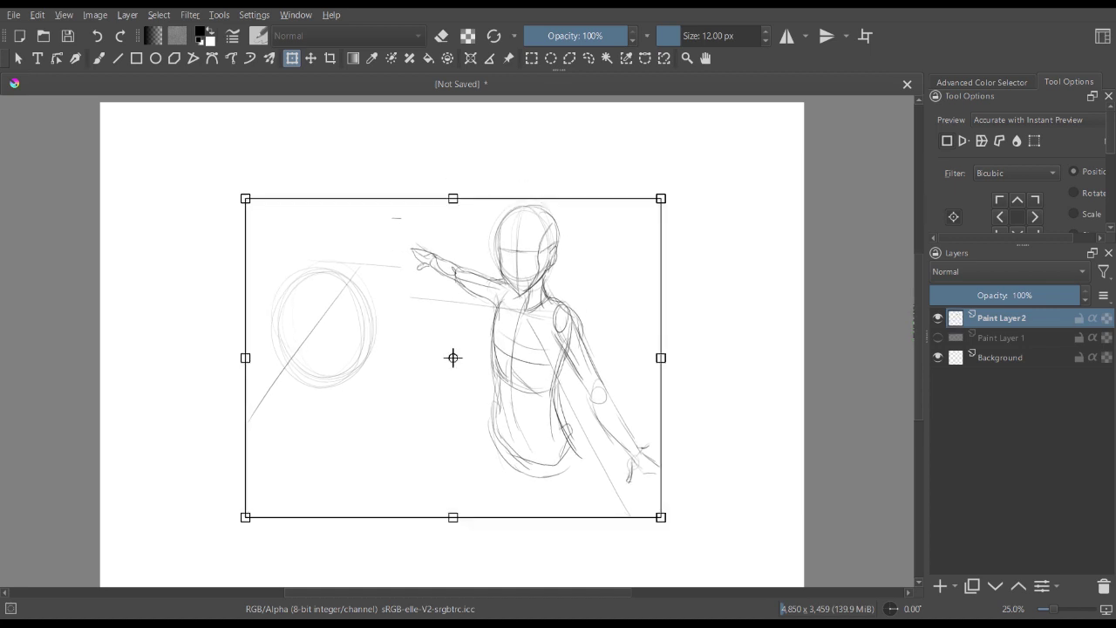
pyautogui.press('Return')
pyautogui.press('e')
pyautogui.press('e')
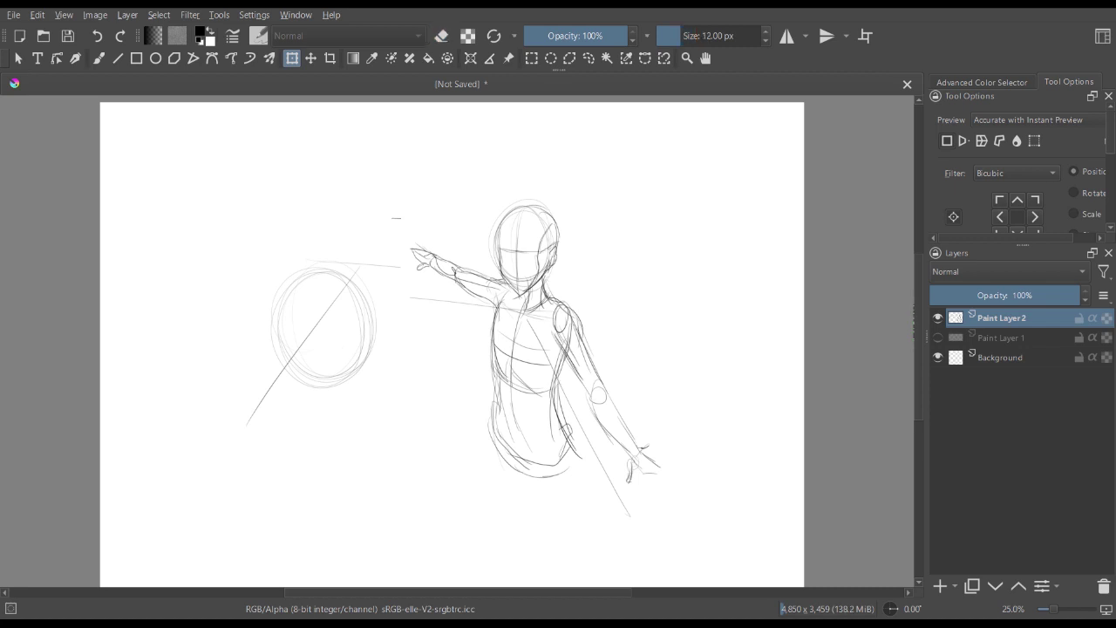
pyautogui.press('e')
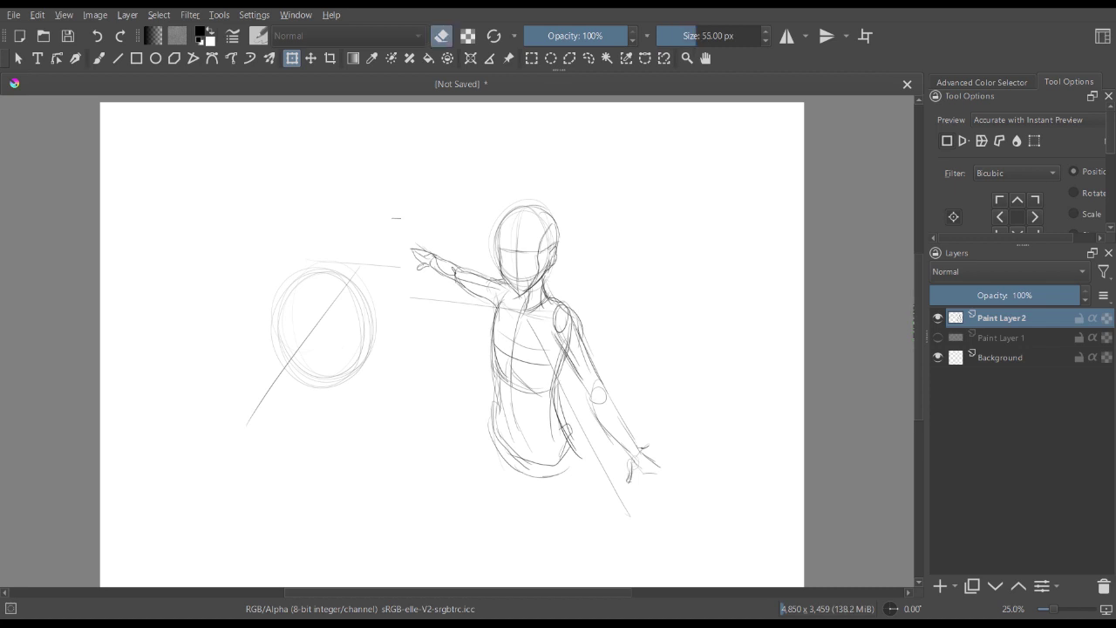
pyautogui.press('e')
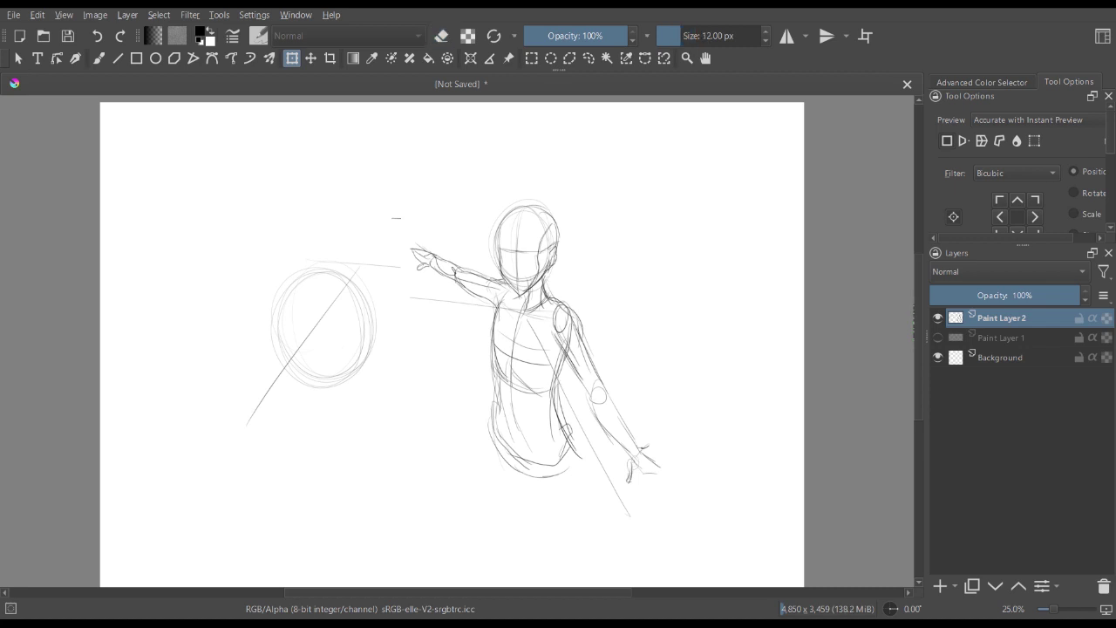
pyautogui.press('e')
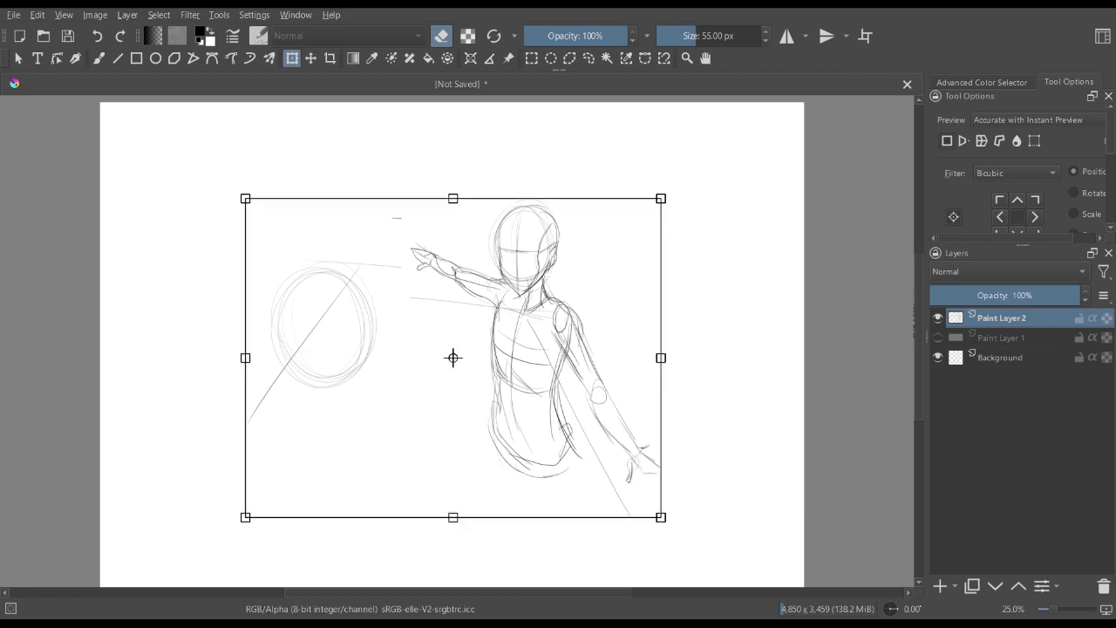
pyautogui.press('Return')
# - Strengthen the forearm and hand lines of the pointing figure's lowered arm with the pencil brush
pyautogui.press('b')
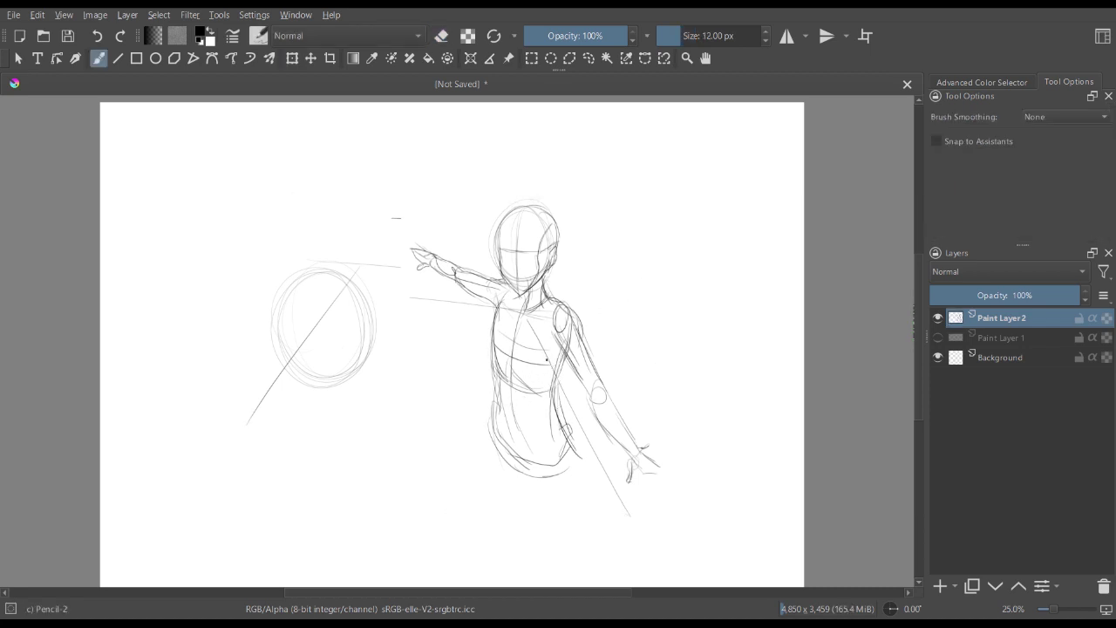
pyautogui.press('e')
pyautogui.moveTo(586, 407)
pyautogui.mouseDown()
pyautogui.moveTo(636, 452)
pyautogui.moveTo(618, 419)
pyautogui.moveTo(646, 448)
pyautogui.moveTo(639, 485)
pyautogui.mouseUp()
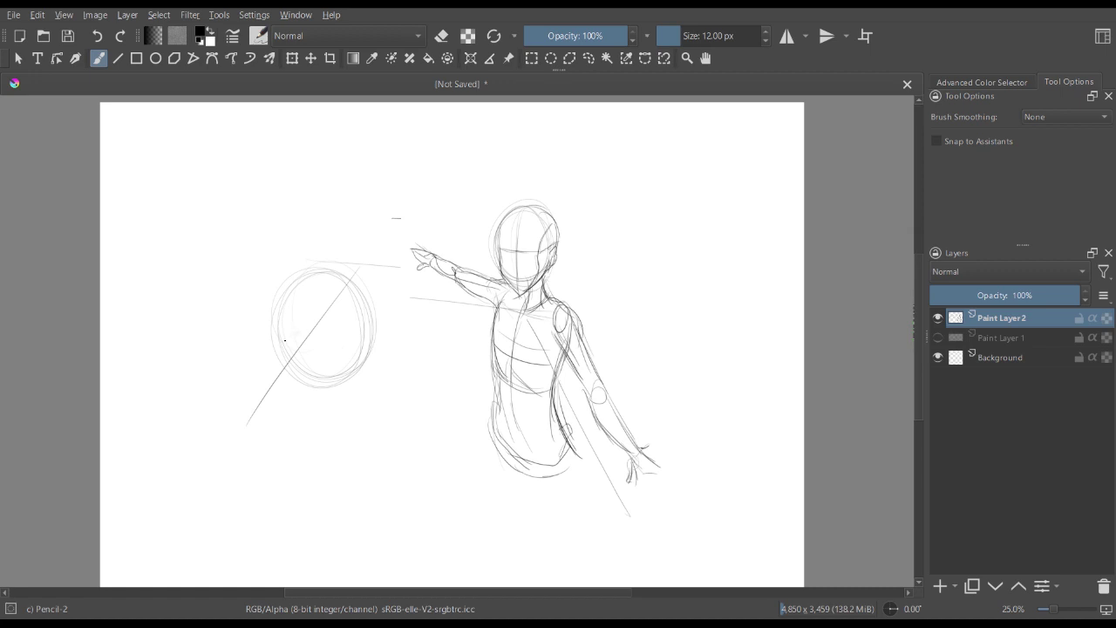
# - Sketch a curved eye line, tilted centre line, and long side lines for the face and neck on the large head oval
pyautogui.moveTo(285, 337); pyautogui.dragTo(351, 324)
pyautogui.moveTo(329, 279); pyautogui.dragTo(346, 410)
pyautogui.moveTo(328, 302); pyautogui.dragTo(342, 420)
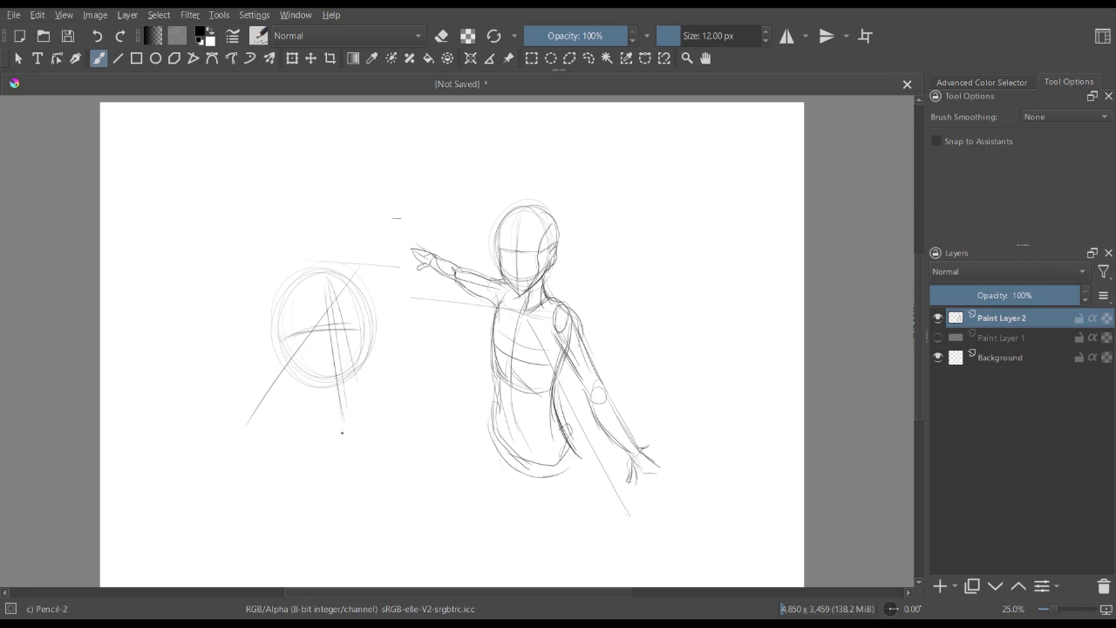
pyautogui.moveTo(290, 310); pyautogui.dragTo(316, 418)
pyautogui.moveTo(290, 303); pyautogui.dragTo(312, 431)
pyautogui.moveTo(362, 310); pyautogui.dragTo(373, 407)
pyautogui.moveTo(357, 312); pyautogui.dragTo(366, 404)
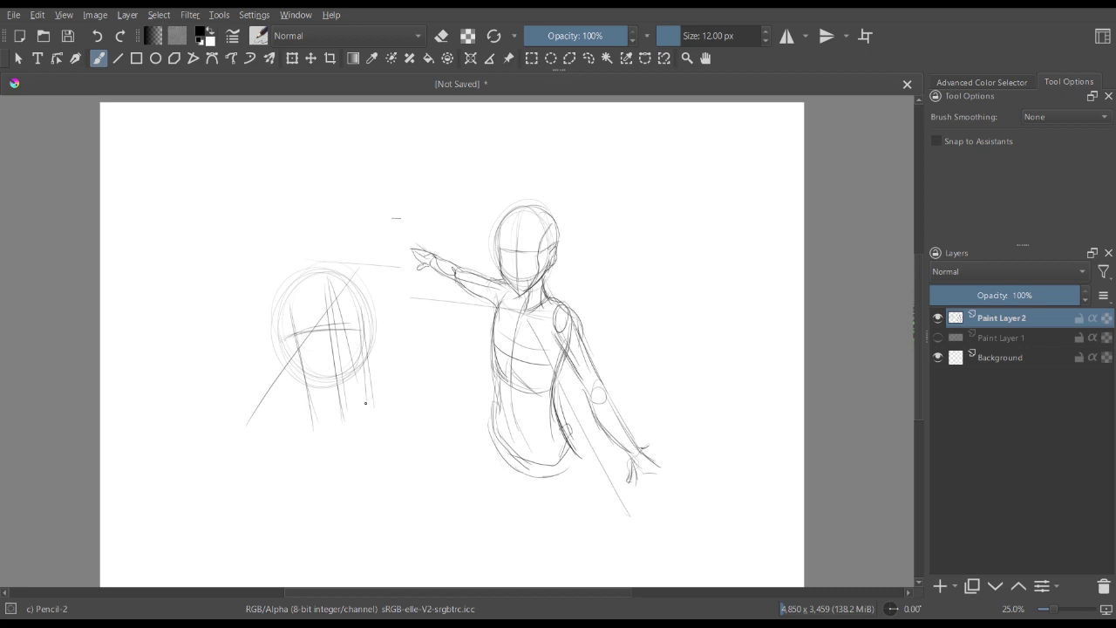
# - Sketch the cheek and jaw contours of the large head, joining them at the chin
pyautogui.moveTo(292, 361)
pyautogui.mouseDown()
pyautogui.moveTo(319, 397)
pyautogui.moveTo(335, 399)
pyautogui.moveTo(333, 390)
pyautogui.mouseUp()
pyautogui.moveTo(362, 318); pyautogui.dragTo(364, 367)
pyautogui.moveTo(362, 325)
pyautogui.mouseDown()
pyautogui.moveTo(363, 372)
pyautogui.moveTo(334, 402)
pyautogui.mouseUp()
pyautogui.moveTo(304, 392)
pyautogui.mouseDown()
pyautogui.moveTo(338, 403)
pyautogui.moveTo(348, 350)
pyautogui.moveTo(333, 341)
pyautogui.mouseUp()
# - Erase overlapping construction lines inside the large face and redraw its tilted centre line down to the neck
pyautogui.press('e')
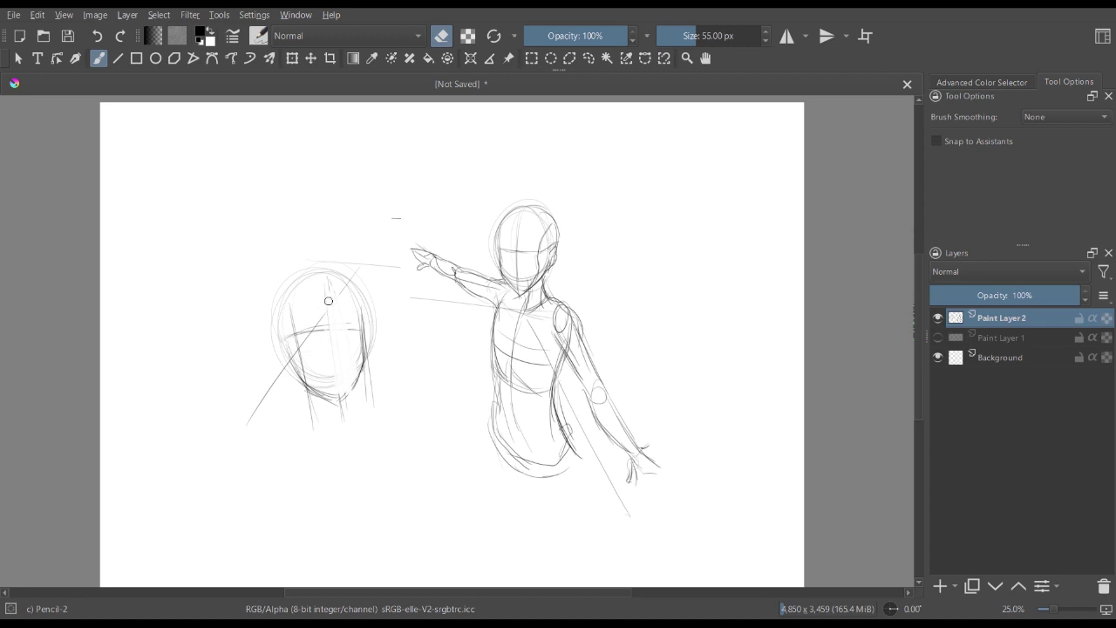
pyautogui.press('e')
pyautogui.moveTo(326, 288)
pyautogui.mouseDown()
pyautogui.moveTo(340, 389)
pyautogui.moveTo(341, 291)
pyautogui.moveTo(284, 323)
pyautogui.moveTo(297, 377)
pyautogui.moveTo(330, 427)
pyautogui.mouseUp()
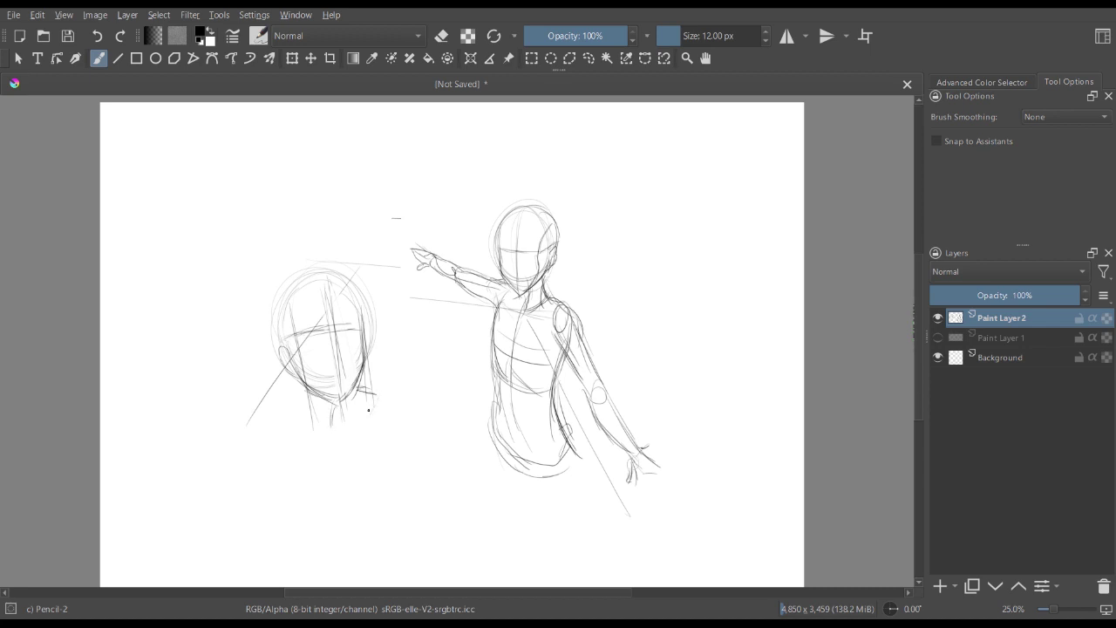
# - Sketch the large figure's neck, slanted shoulder line, and tapering torso sides
pyautogui.moveTo(363, 394); pyautogui.dragTo(352, 436)
pyautogui.moveTo(297, 387)
pyautogui.mouseDown()
pyautogui.moveTo(293, 423)
pyautogui.moveTo(302, 407)
pyautogui.moveTo(303, 395)
pyautogui.moveTo(279, 443)
pyautogui.mouseUp()
pyautogui.moveTo(377, 399)
pyautogui.mouseDown()
pyautogui.moveTo(296, 469)
pyautogui.moveTo(268, 456)
pyautogui.moveTo(360, 489)
pyautogui.moveTo(358, 521)
pyautogui.mouseUp()
pyautogui.moveTo(307, 476)
pyautogui.mouseDown()
pyautogui.moveTo(294, 554)
pyautogui.moveTo(303, 525)
pyautogui.mouseUp()
pyautogui.moveTo(300, 563)
pyautogui.mouseDown()
pyautogui.moveTo(348, 516)
pyautogui.moveTo(321, 549)
pyautogui.mouseUp()
pyautogui.moveTo(344, 509); pyautogui.dragTo(319, 542)
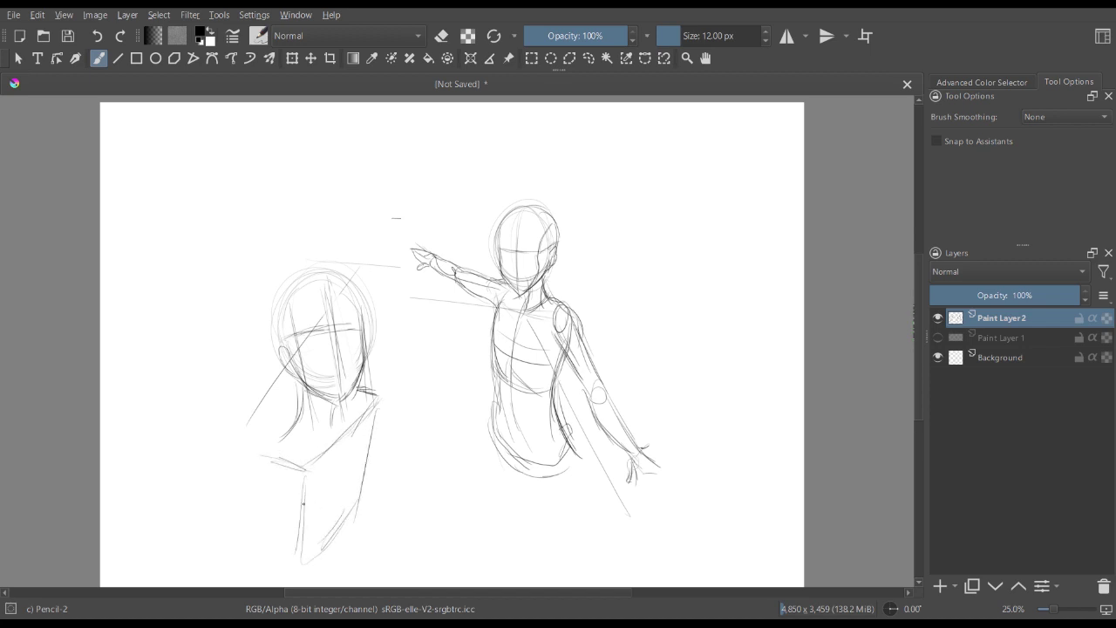
# - Build up the large figure's near shoulder as a ball, round off the far shoulder, and refine the neck lines
pyautogui.moveTo(294, 420)
pyautogui.mouseDown()
pyautogui.moveTo(267, 448)
pyautogui.moveTo(272, 485)
pyautogui.moveTo(303, 482)
pyautogui.moveTo(301, 504)
pyautogui.mouseUp()
pyautogui.moveTo(304, 490); pyautogui.dragTo(286, 509)
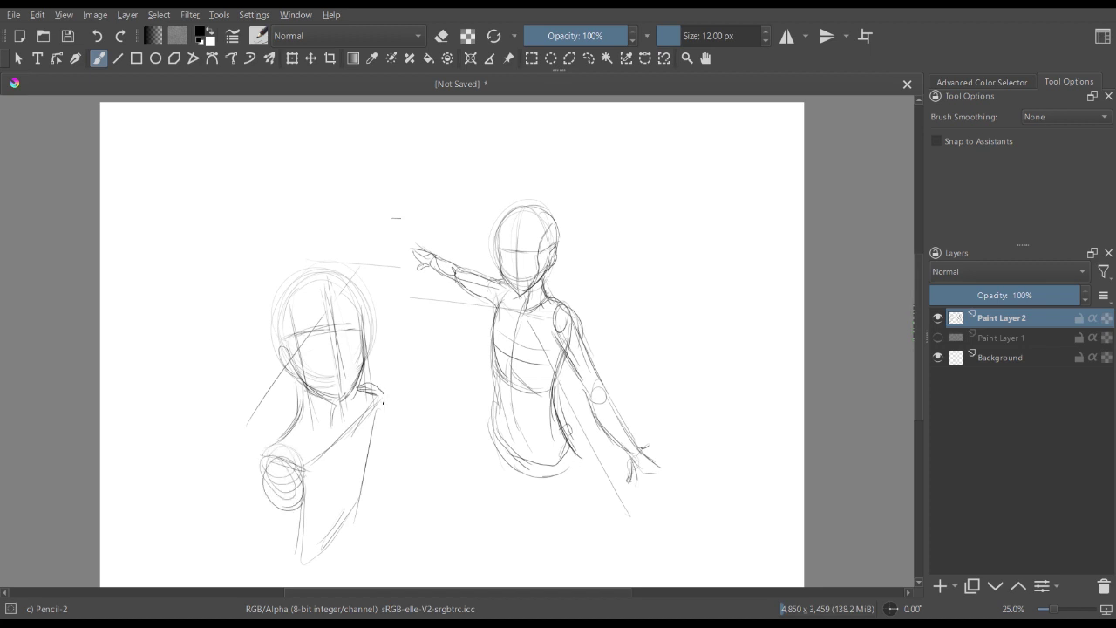
pyautogui.moveTo(301, 397); pyautogui.dragTo(293, 378)
pyautogui.moveTo(335, 428); pyautogui.dragTo(341, 404)
# - Sketch the near upper arm of the large figure with long contour lines descending from the shoulder ball
pyautogui.moveTo(267, 495)
pyautogui.mouseDown()
pyautogui.moveTo(262, 458)
pyautogui.moveTo(303, 569)
pyautogui.mouseUp()
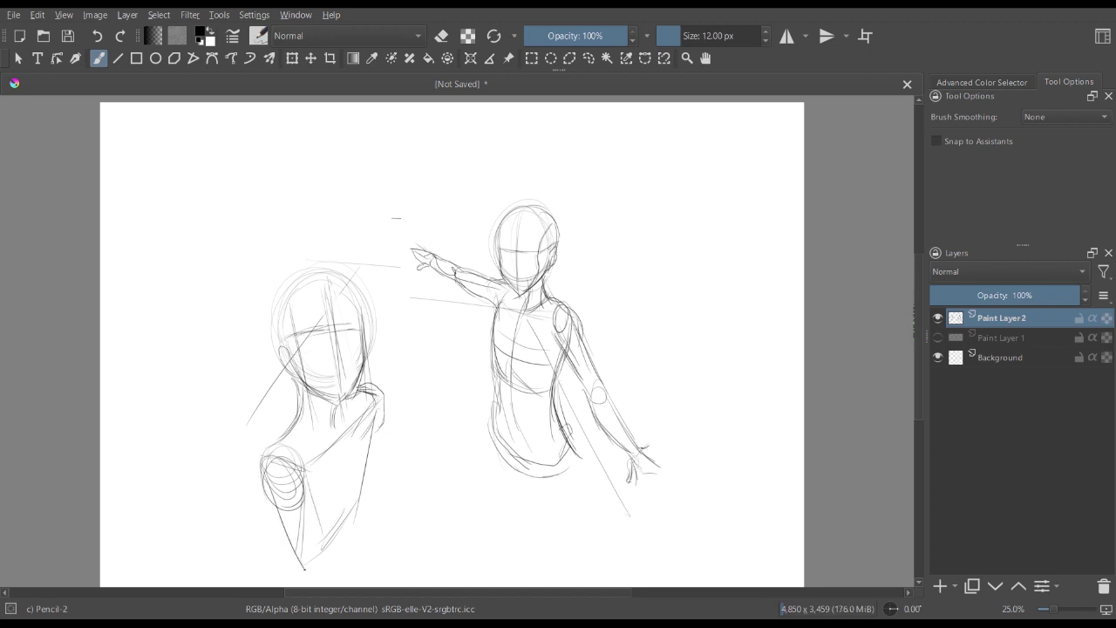
pyautogui.moveTo(308, 472); pyautogui.dragTo(336, 572)
pyautogui.moveTo(266, 473); pyautogui.dragTo(307, 579)
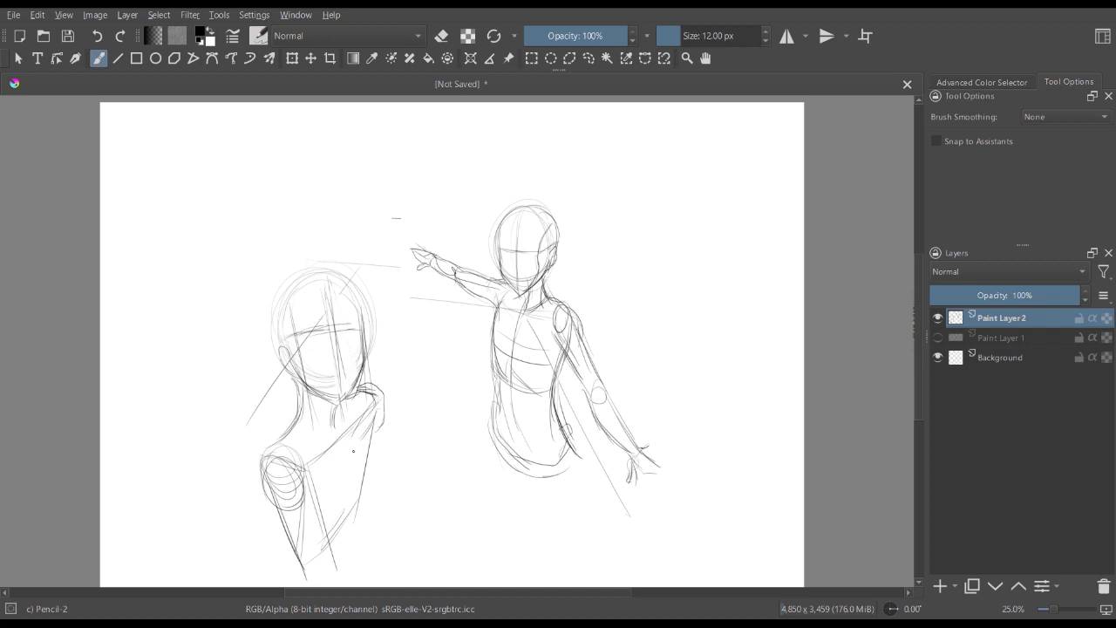
# - Sketch the large figure's far arm contours and add the collarbone and curved chest and ribcage lines
pyautogui.moveTo(377, 402); pyautogui.dragTo(403, 512)
pyautogui.moveTo(370, 466); pyautogui.dragTo(387, 532)
pyautogui.moveTo(384, 437); pyautogui.dragTo(400, 503)
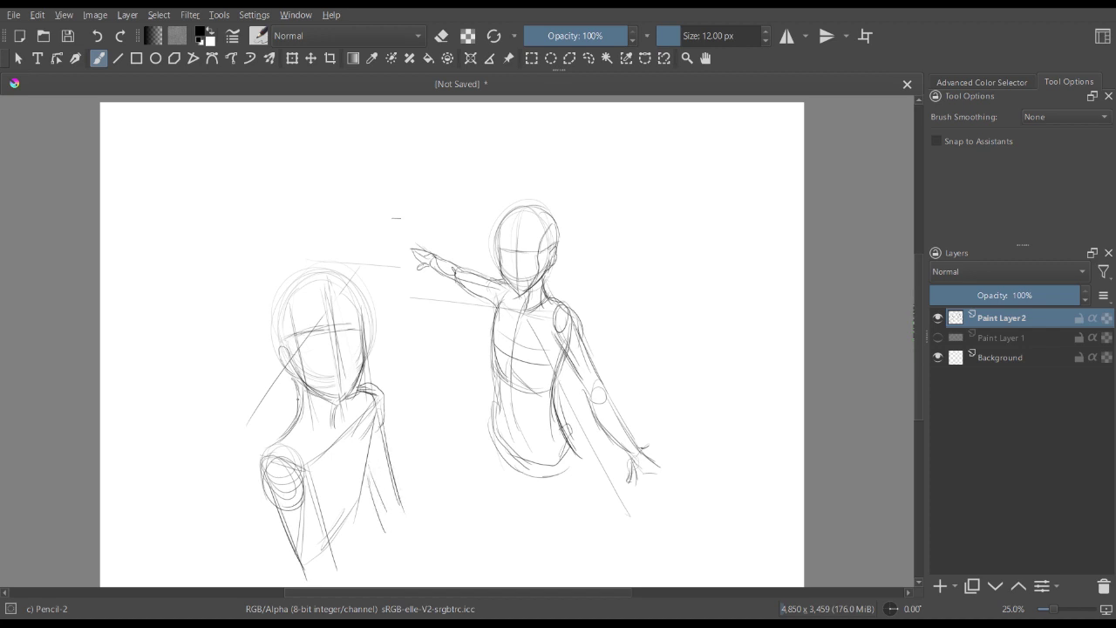
pyautogui.moveTo(298, 399)
pyautogui.mouseDown()
pyautogui.moveTo(267, 459)
pyautogui.moveTo(269, 503)
pyautogui.moveTo(286, 504)
pyautogui.moveTo(285, 515)
pyautogui.moveTo(302, 470)
pyautogui.moveTo(297, 510)
pyautogui.moveTo(305, 469)
pyautogui.moveTo(363, 400)
pyautogui.moveTo(373, 472)
pyautogui.mouseUp()
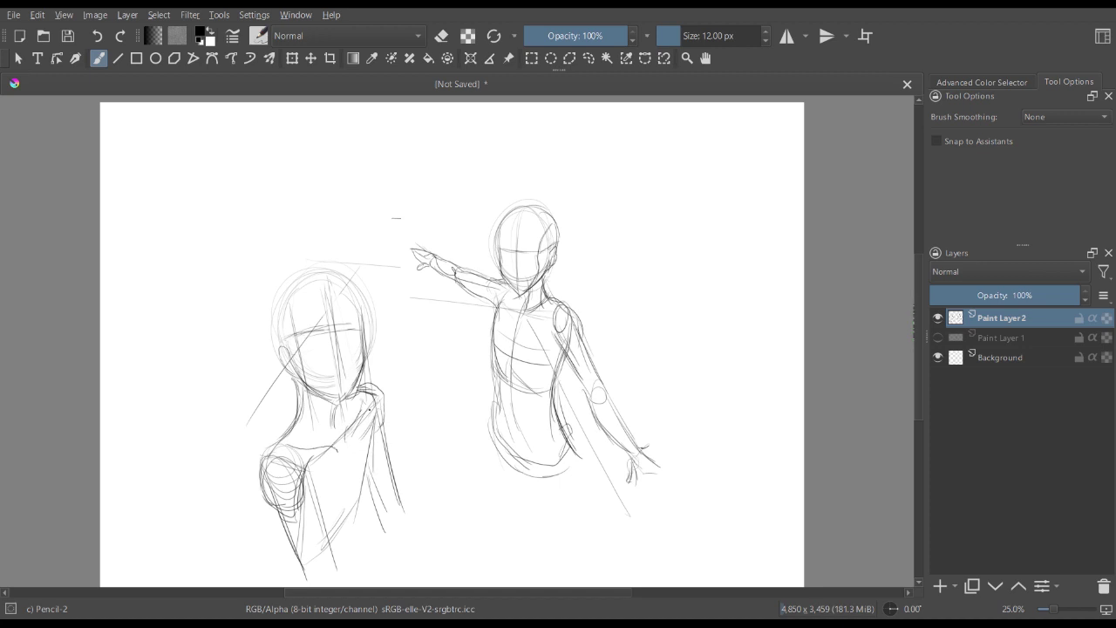
pyautogui.moveTo(371, 408)
pyautogui.mouseDown()
pyautogui.moveTo(370, 504)
pyautogui.moveTo(342, 541)
pyautogui.moveTo(322, 511)
pyautogui.moveTo(370, 455)
pyautogui.moveTo(387, 456)
pyautogui.moveTo(405, 522)
pyautogui.mouseUp()
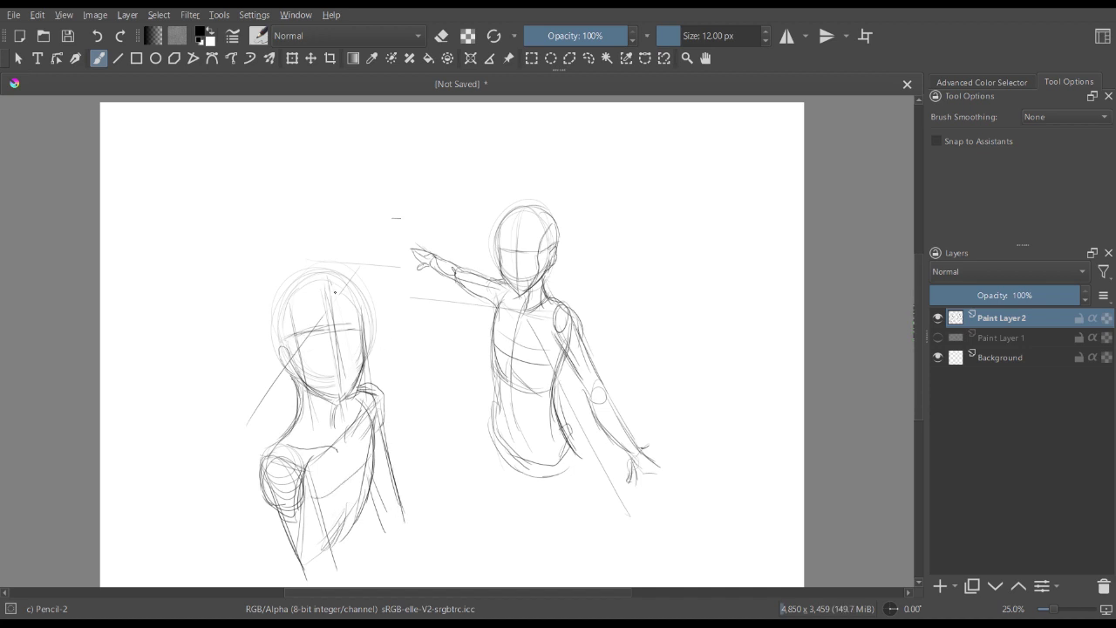
# - Lasso the pointing figure, move it down beside the large figure, and clear the selection
pyautogui.press('l')
pyautogui.moveTo(523, 178)
pyautogui.mouseDown()
pyautogui.moveTo(394, 293)
pyautogui.moveTo(553, 503)
pyautogui.moveTo(699, 402)
pyautogui.moveTo(515, 176)
pyautogui.mouseUp()
pyautogui.hotkey('ctrl', 't')
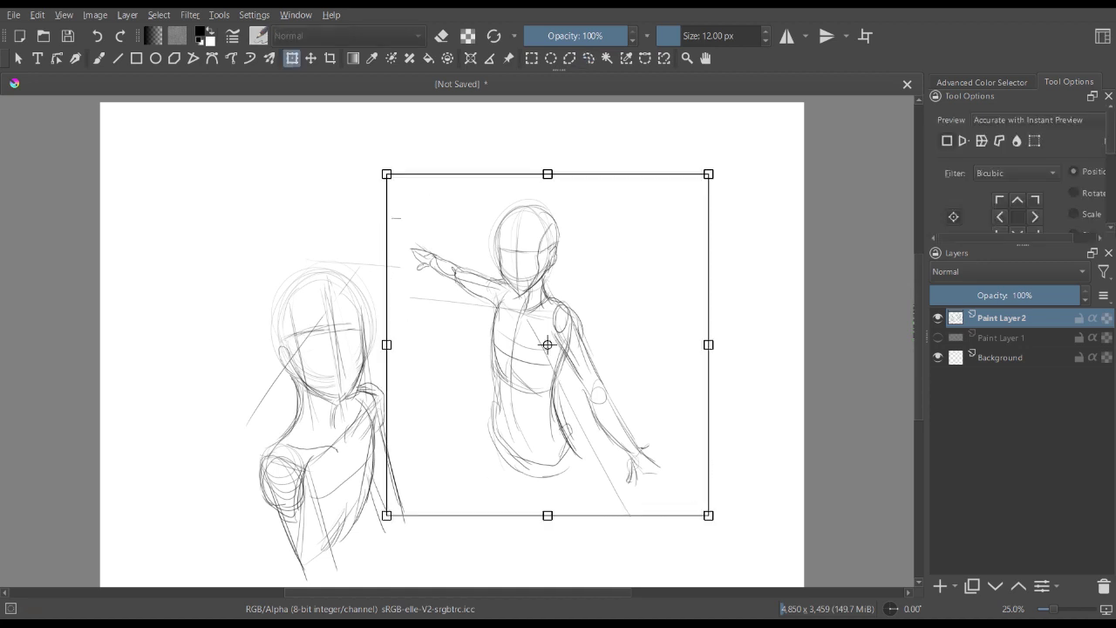
pyautogui.moveTo(546, 341)
pyautogui.mouseDown()
pyautogui.moveTo(536, 397)
pyautogui.moveTo(553, 393)
pyautogui.mouseUp()
pyautogui.press('Return')
pyautogui.hotkey('ctrl', 'shift', 'a')
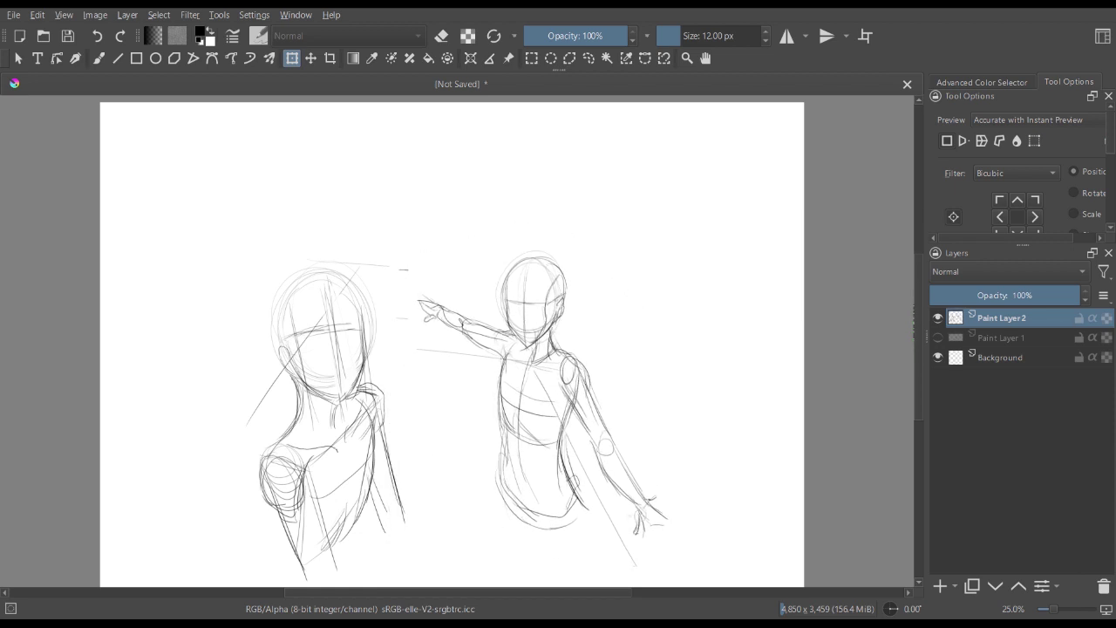
# - Lasso the large figure, move it down and to the right, and enlarge it slightly
pyautogui.press('b')
pyautogui.press('l')
pyautogui.moveTo(385, 249)
pyautogui.mouseDown()
pyautogui.moveTo(294, 246)
pyautogui.moveTo(212, 506)
pyautogui.moveTo(281, 569)
pyautogui.moveTo(364, 578)
pyautogui.moveTo(436, 354)
pyautogui.moveTo(375, 217)
pyautogui.moveTo(384, 246)
pyautogui.mouseUp()
pyautogui.hotkey('ctrl', 't')
pyautogui.moveTo(341, 349); pyautogui.dragTo(361, 390)
pyautogui.moveTo(472, 251); pyautogui.dragTo(481, 235)
pyautogui.moveTo(362, 383); pyautogui.dragTo(362, 378)
pyautogui.press('Return')
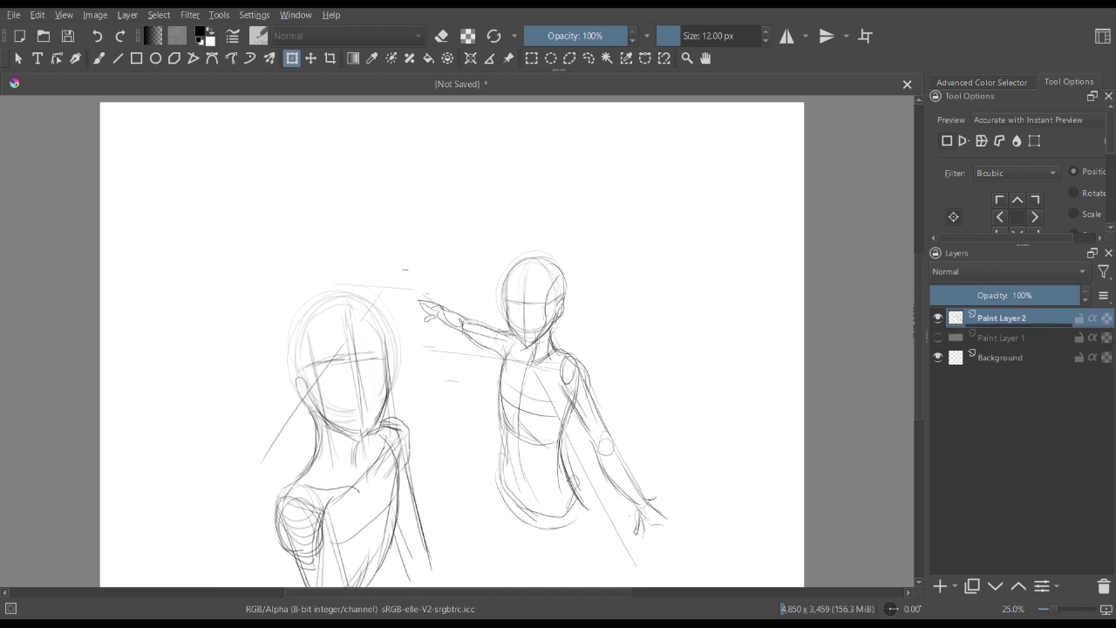
# - Lasso the pointing figure, move it to the right, stretch it slightly taller, and apply the transform
pyautogui.press('b')
pyautogui.click(588, 59)
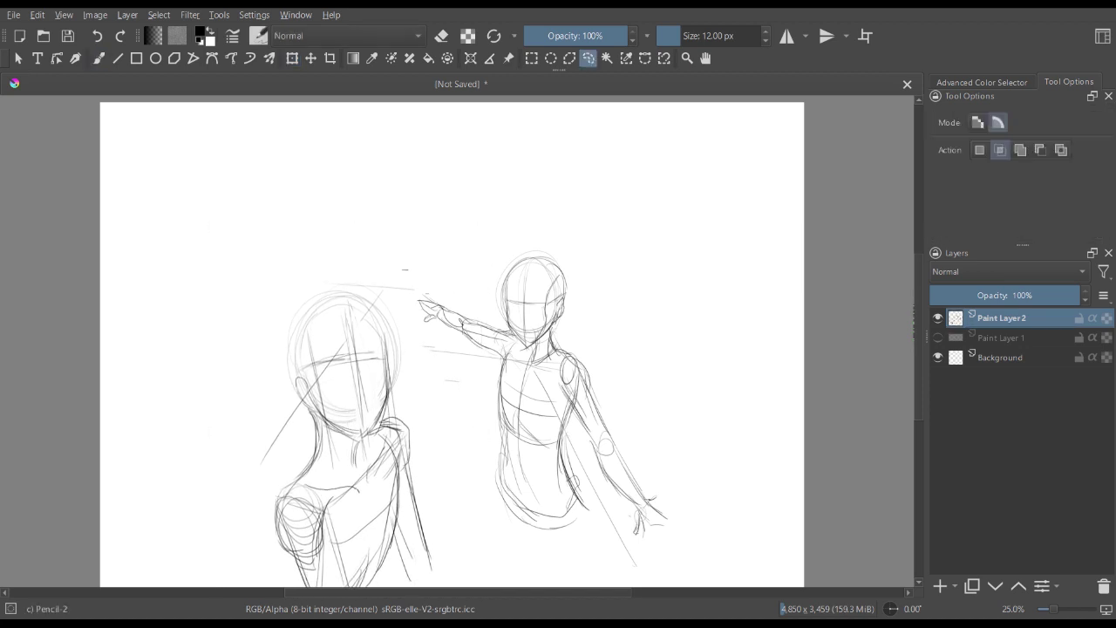
pyautogui.moveTo(545, 221)
pyautogui.mouseDown()
pyautogui.moveTo(441, 245)
pyautogui.moveTo(419, 371)
pyautogui.moveTo(502, 520)
pyautogui.moveTo(668, 552)
pyautogui.moveTo(632, 275)
pyautogui.moveTo(541, 216)
pyautogui.mouseUp()
pyautogui.hotkey('ctrl', 't')
pyautogui.moveTo(554, 385)
pyautogui.mouseDown()
pyautogui.moveTo(624, 396)
pyautogui.moveTo(613, 411)
pyautogui.moveTo(599, 358)
pyautogui.moveTo(598, 391)
pyautogui.mouseUp()
pyautogui.press('Return')
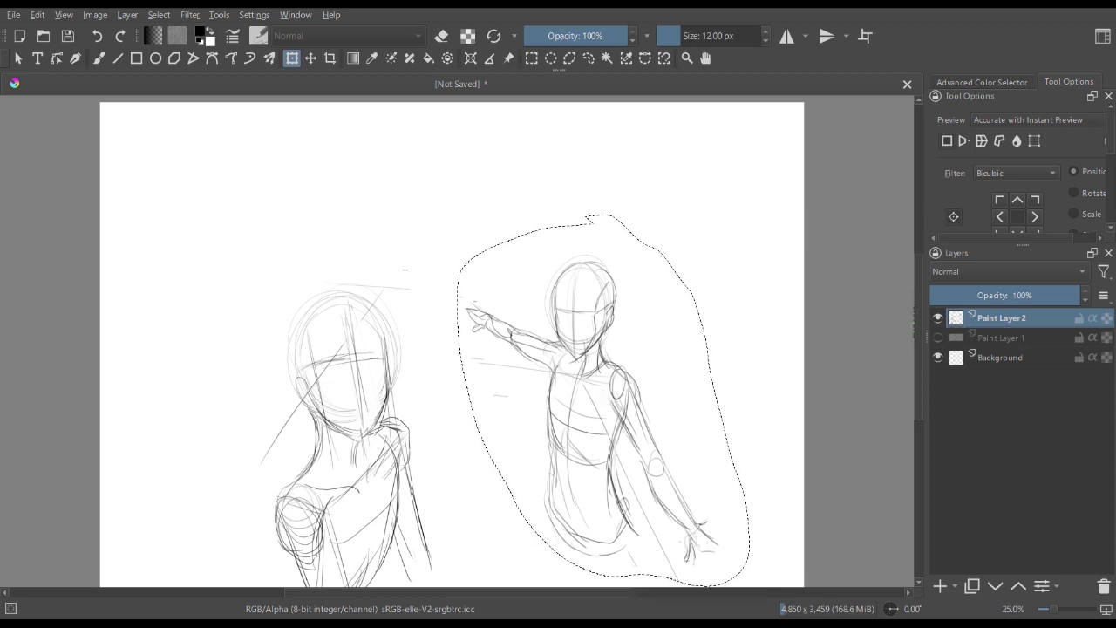
# - Move the selected pointing figure further right and slightly down, and clear the selection
pyautogui.click(602, 400)
pyautogui.moveTo(602, 400)
pyautogui.mouseDown()
pyautogui.moveTo(645, 409)
pyautogui.moveTo(633, 410)
pyautogui.mouseUp()
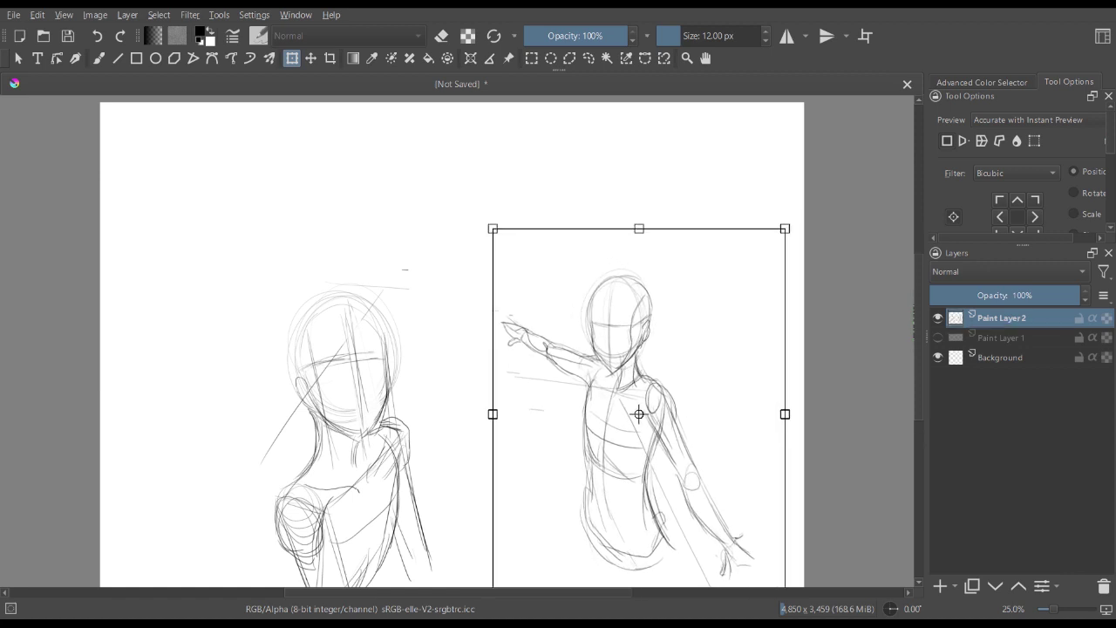
pyautogui.press('Return')
pyautogui.press('-')
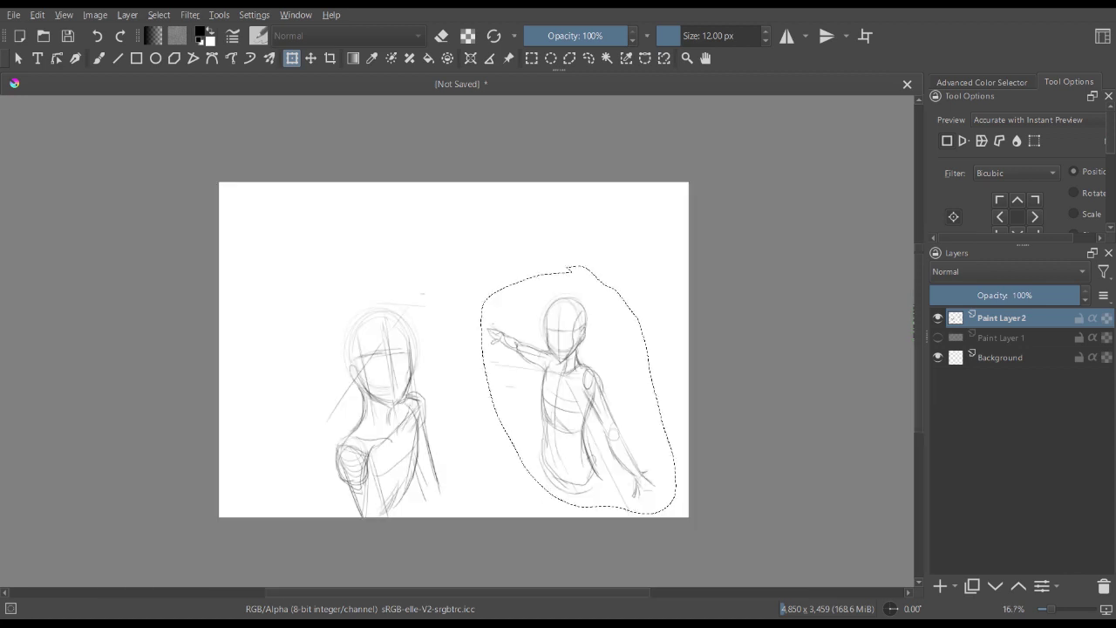
pyautogui.press('+')
pyautogui.moveTo(633, 410)
pyautogui.mouseDown()
pyautogui.moveTo(628, 375)
pyautogui.moveTo(636, 392)
pyautogui.mouseUp()
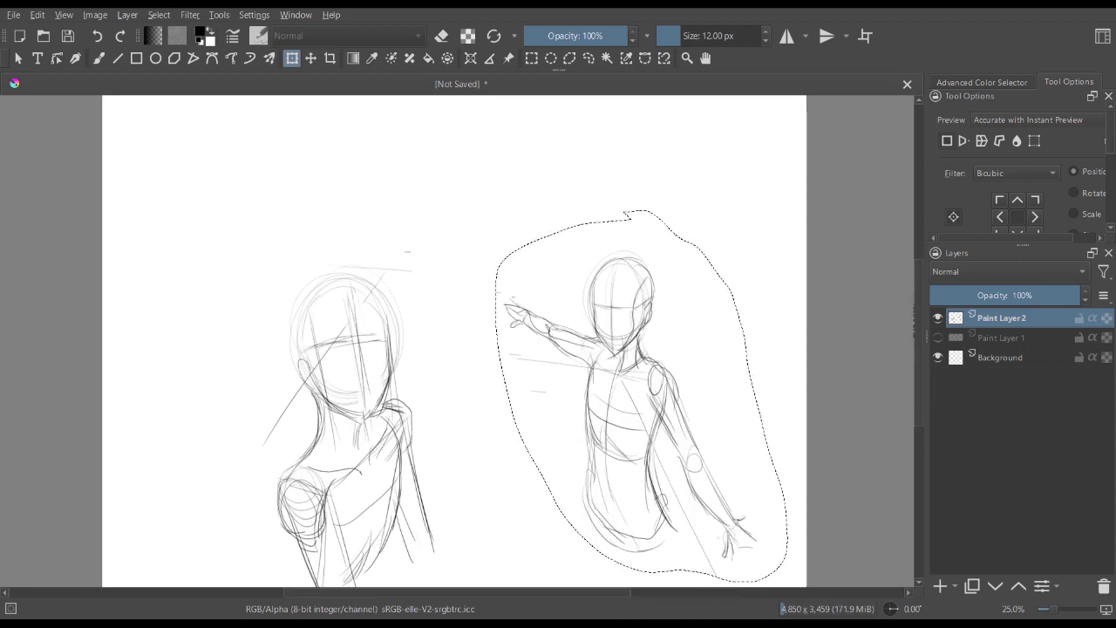
pyautogui.hotkey('ctrl', 'shift', 'a')
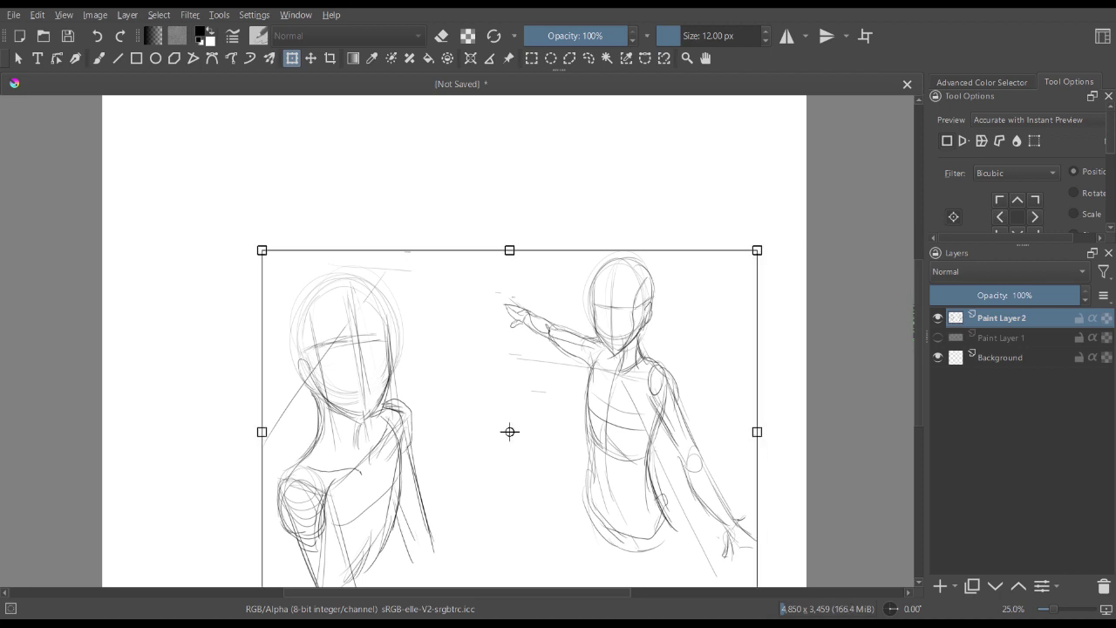
# - Move both figures together up and to the left on the canvas, and apply the transform
pyautogui.moveTo(567, 418)
pyautogui.mouseDown()
pyautogui.moveTo(536, 312)
pyautogui.moveTo(484, 340)
pyautogui.moveTo(489, 332)
pyautogui.moveTo(484, 347)
pyautogui.mouseUp()
pyautogui.hotkey('ctrl', '-')
pyautogui.hotkey('ctrl', '-')
pyautogui.hotkey('ctrl', '+')
pyautogui.hotkey('ctrl', '+')
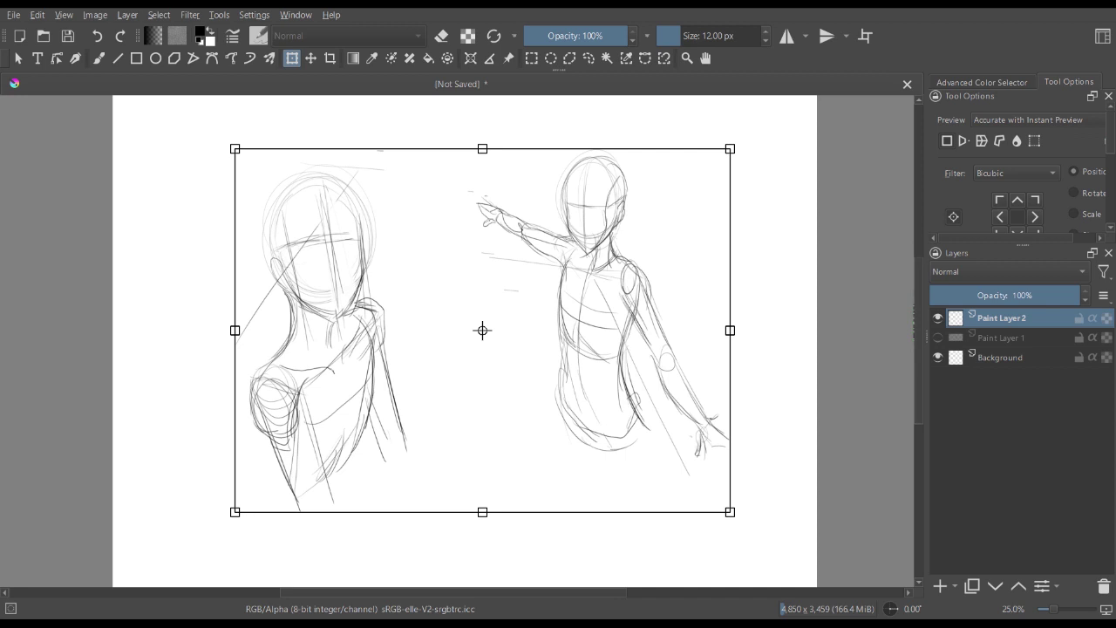
pyautogui.moveTo(730, 511)
pyautogui.mouseDown()
pyautogui.moveTo(698, 516)
pyautogui.moveTo(712, 520)
pyautogui.mouseUp()
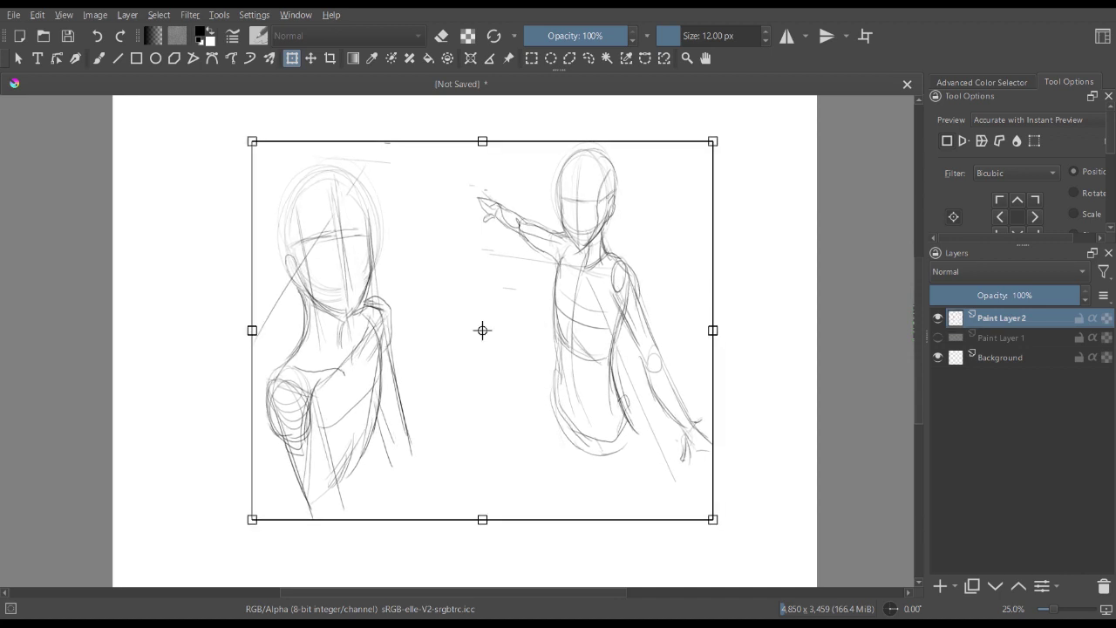
pyautogui.hotkey('ctrl', 'z')
pyautogui.press('Return')
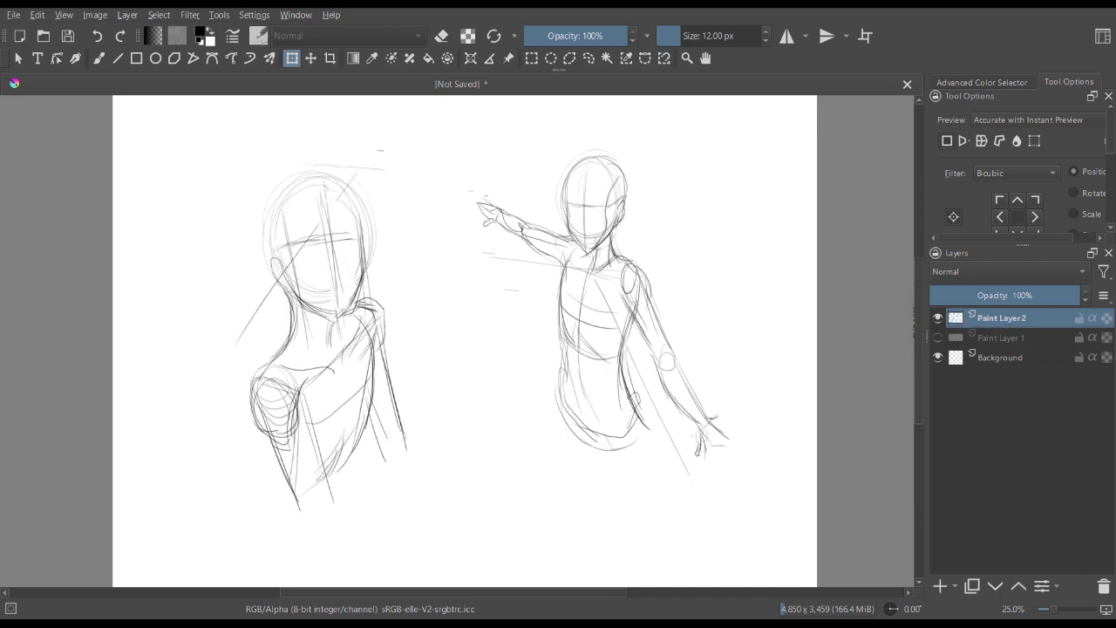
# - Lasso the large figure, move it slightly right and down, and enlarge it a little
pyautogui.click(589, 58)
pyautogui.moveTo(356, 140)
pyautogui.mouseDown()
pyautogui.moveTo(272, 173)
pyautogui.moveTo(248, 482)
pyautogui.moveTo(442, 402)
pyautogui.moveTo(388, 143)
pyautogui.mouseUp()
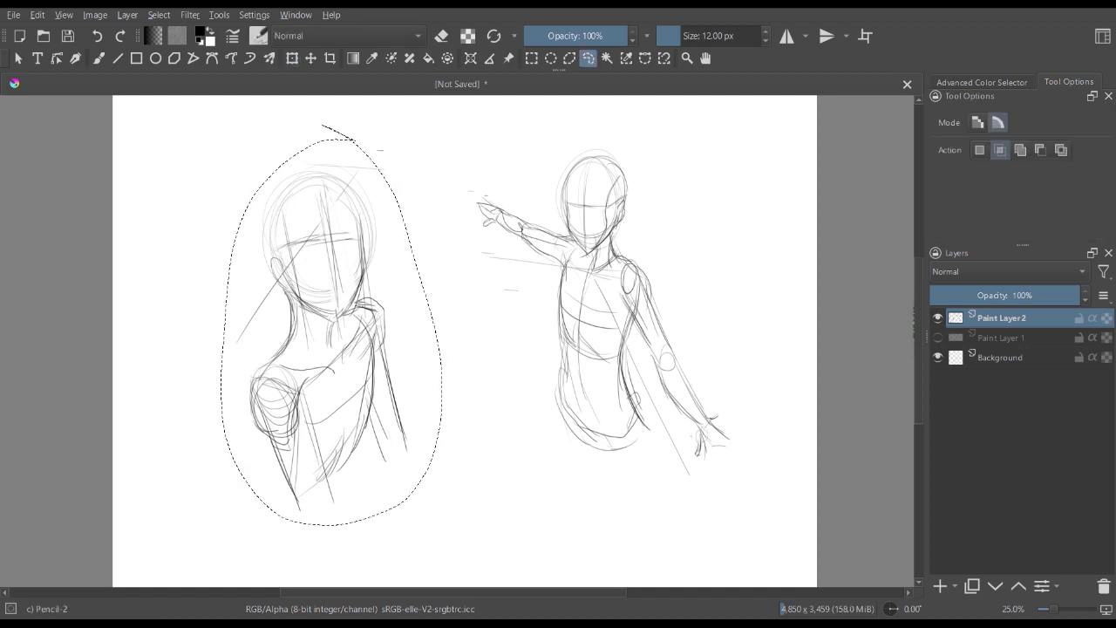
pyautogui.hotkey('ctrl', 't')
pyautogui.moveTo(328, 323); pyautogui.dragTo(355, 334)
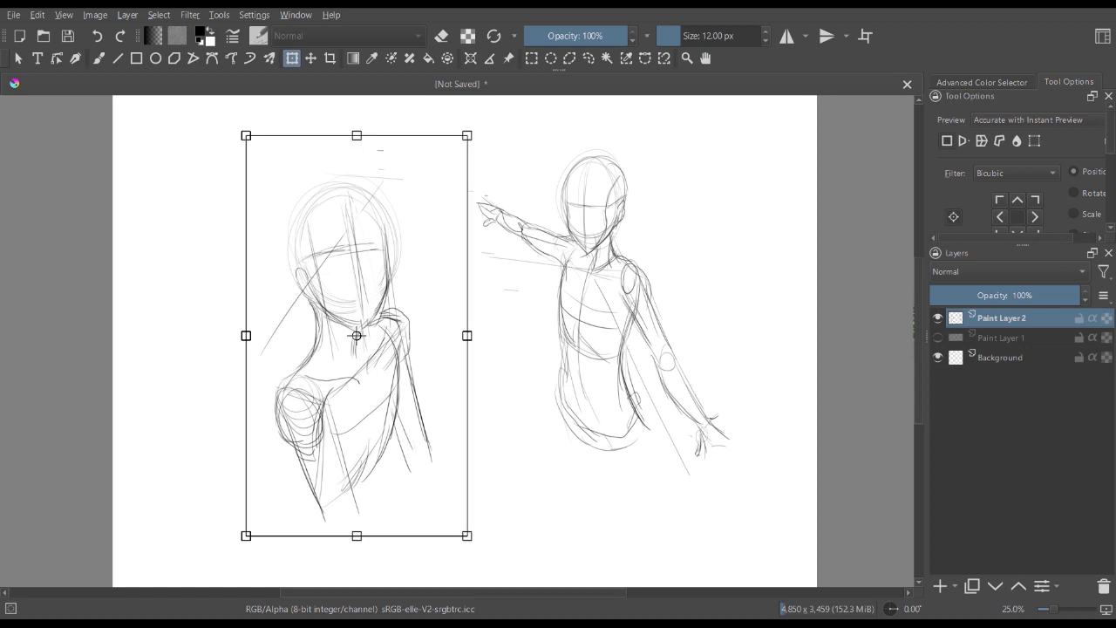
pyautogui.moveTo(245, 535); pyautogui.dragTo(237, 544)
pyautogui.moveTo(335, 348); pyautogui.dragTo(344, 355)
pyautogui.press('Return')
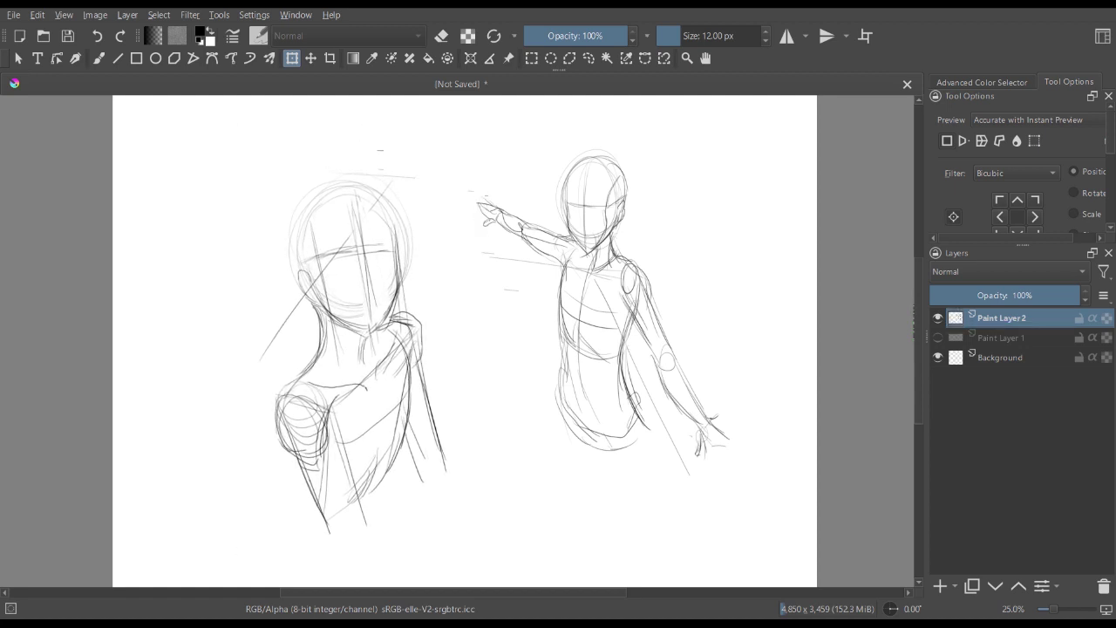
# - Lasso the pointing figure, move it right and slightly down toward the canvas edge, and clear the selection
pyautogui.press('b')
pyautogui.click(588, 59)
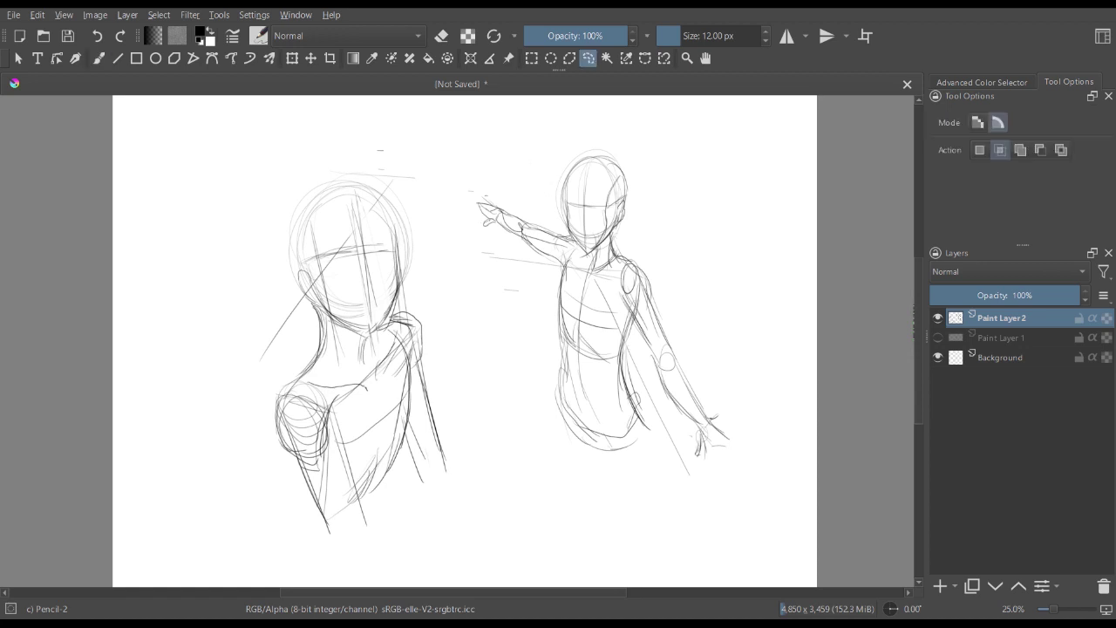
pyautogui.moveTo(614, 132)
pyautogui.mouseDown()
pyautogui.moveTo(505, 152)
pyautogui.moveTo(484, 352)
pyautogui.moveTo(633, 491)
pyautogui.moveTo(770, 353)
pyautogui.moveTo(615, 129)
pyautogui.mouseUp()
pyautogui.hotkey('ctrl', 't')
pyautogui.moveTo(620, 314); pyautogui.dragTo(647, 328)
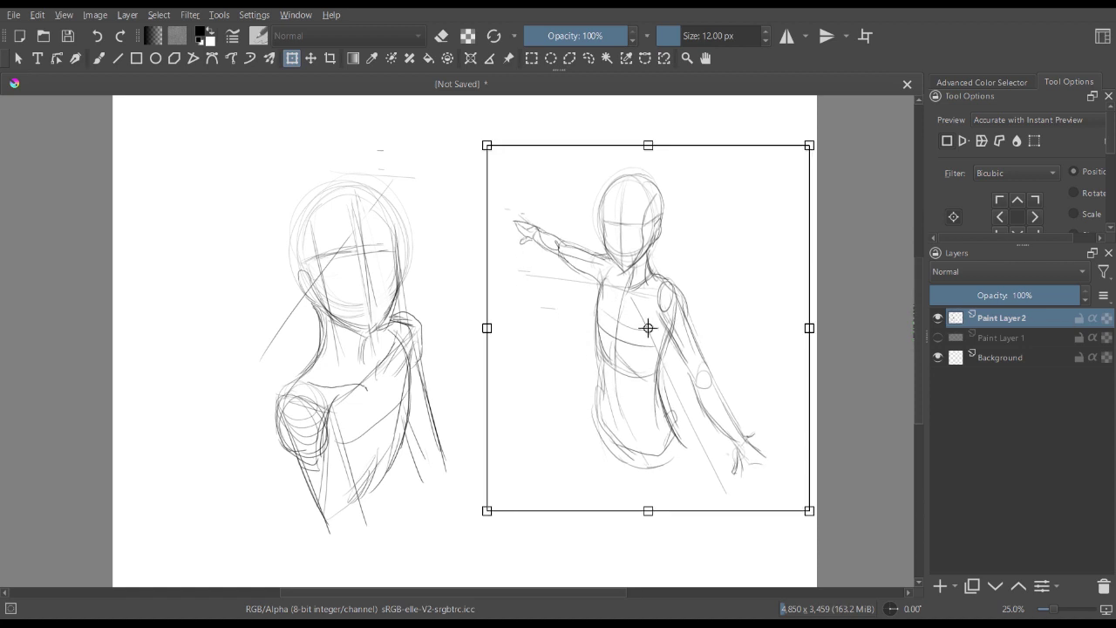
pyautogui.press('Return')
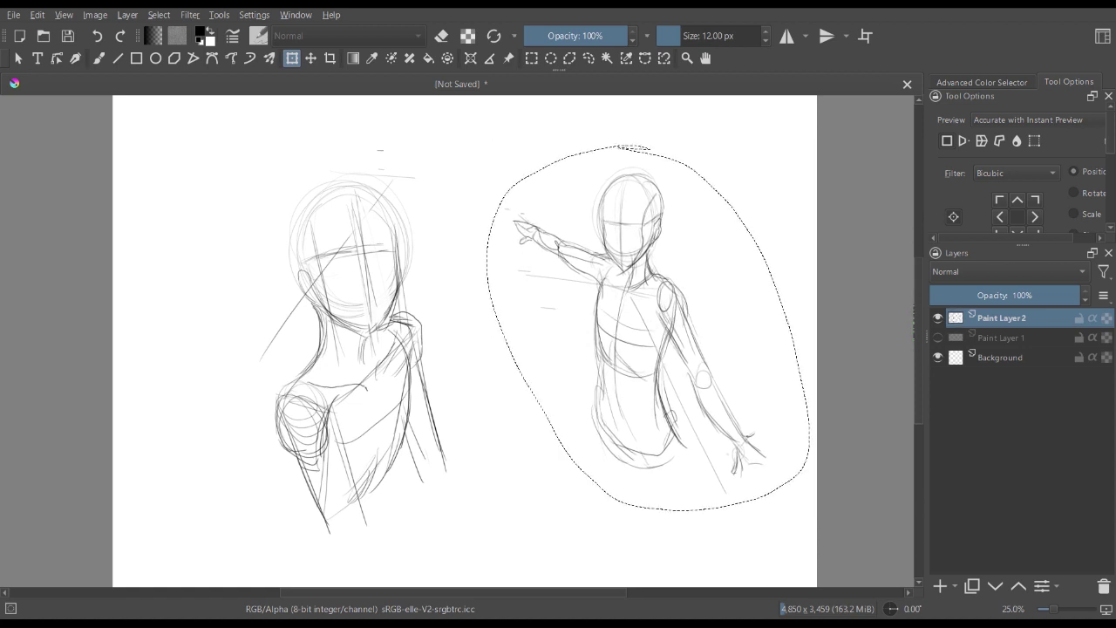
pyautogui.hotkey('ctrl', 'shift', 'a')
# - Sketch the background wall's upper edge with long horizontal pencil lines above both heads and a short corner edge above the large figure
pyautogui.press('b')
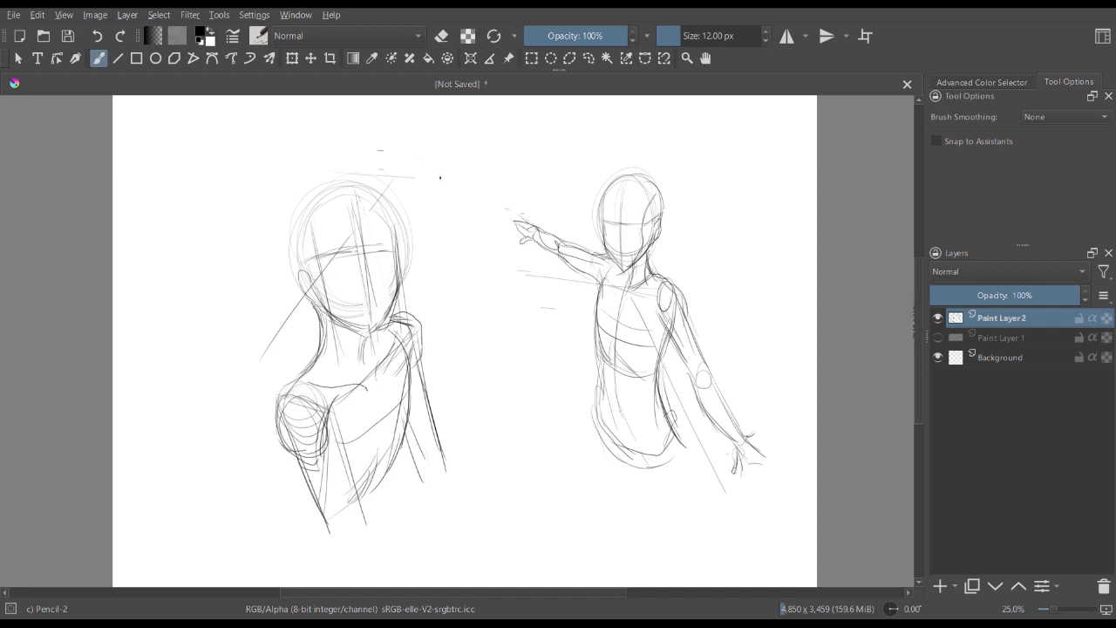
pyautogui.scroll(2, 445, 181)
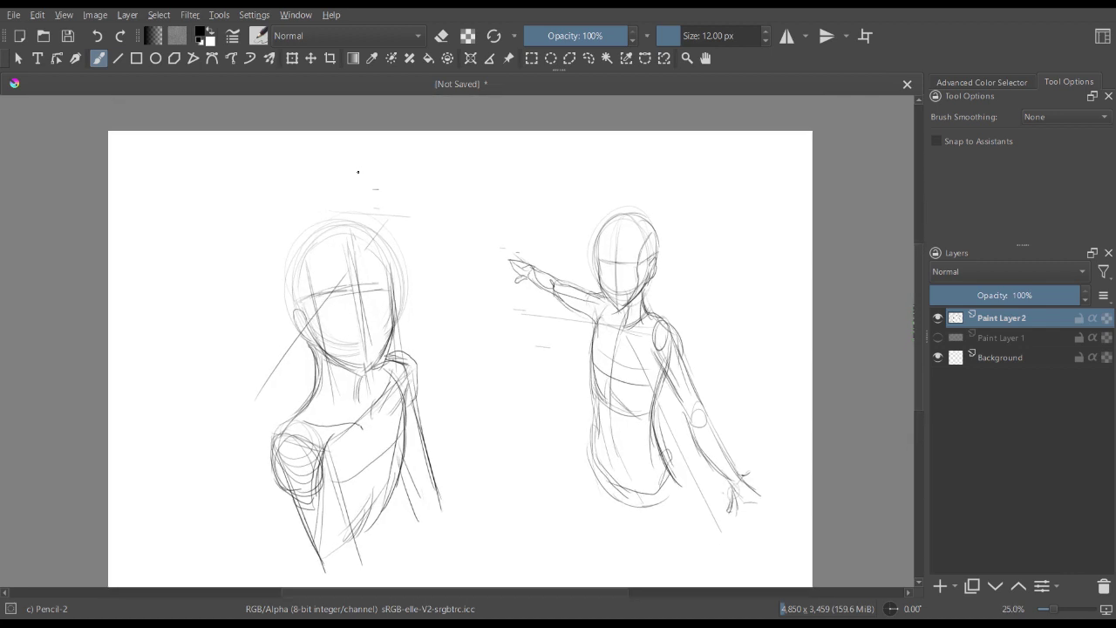
pyautogui.moveTo(324, 165); pyautogui.dragTo(527, 176)
pyautogui.moveTo(359, 167); pyautogui.dragTo(661, 184)
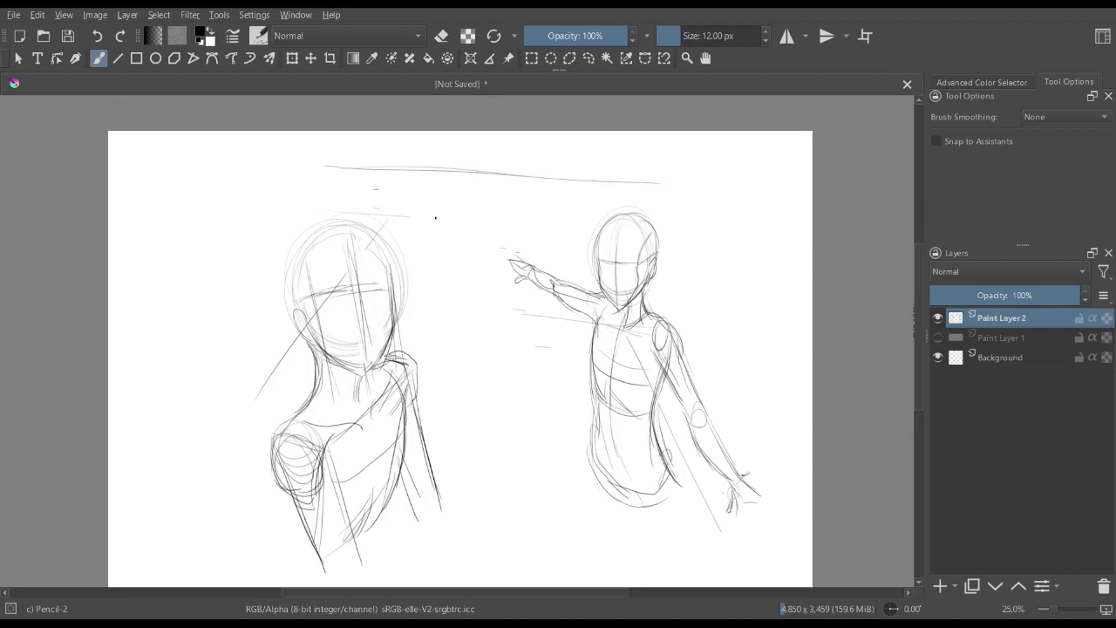
pyautogui.moveTo(332, 171); pyautogui.dragTo(344, 215)
pyautogui.moveTo(338, 145); pyautogui.dragTo(528, 159)
pyautogui.moveTo(329, 143)
pyautogui.mouseDown()
pyautogui.moveTo(342, 213)
pyautogui.moveTo(450, 142)
pyautogui.moveTo(677, 143)
pyautogui.mouseUp()
# - Sketch the back wall's vertical edge behind the pointing figure and the slanted floor lines between the two figures
pyautogui.moveTo(590, 142)
pyautogui.mouseDown()
pyautogui.moveTo(686, 148)
pyautogui.moveTo(681, 317)
pyautogui.mouseUp()
pyautogui.moveTo(422, 321)
pyautogui.mouseDown()
pyautogui.moveTo(526, 350)
pyautogui.moveTo(425, 331)
pyautogui.moveTo(561, 355)
pyautogui.mouseUp()
pyautogui.moveTo(676, 240); pyautogui.dragTo(678, 338)
pyautogui.moveTo(450, 319); pyautogui.dragTo(547, 341)
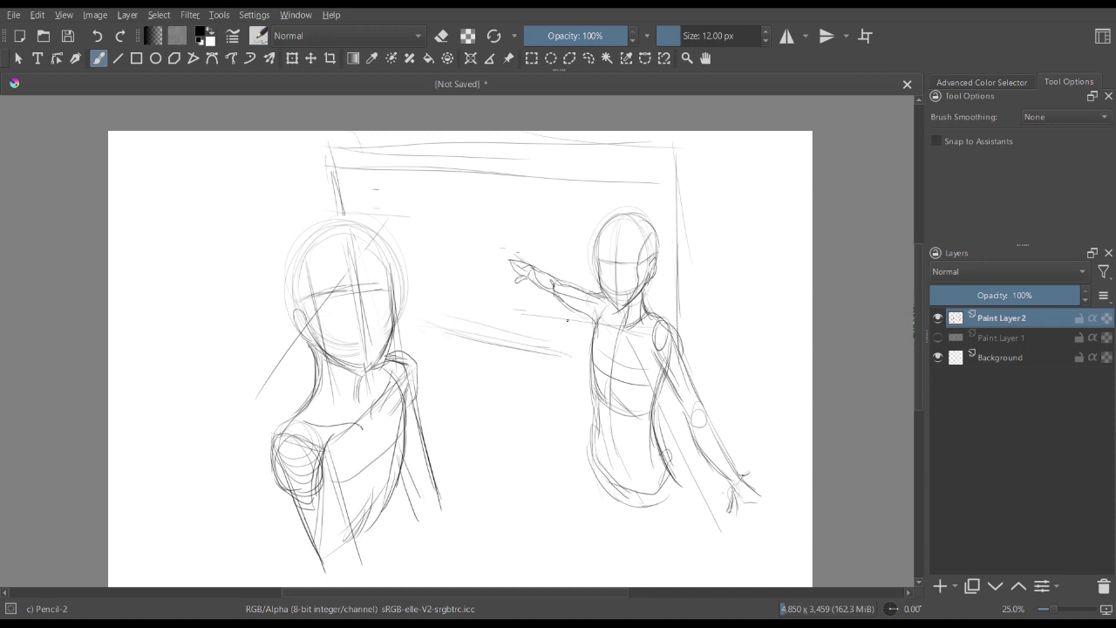
# - Sketch diagonal perspective lines from the back wall's two upper corners outward and down to the canvas sides
pyautogui.moveTo(321, 165); pyautogui.dragTo(155, 323)
pyautogui.moveTo(304, 193); pyautogui.dragTo(112, 399)
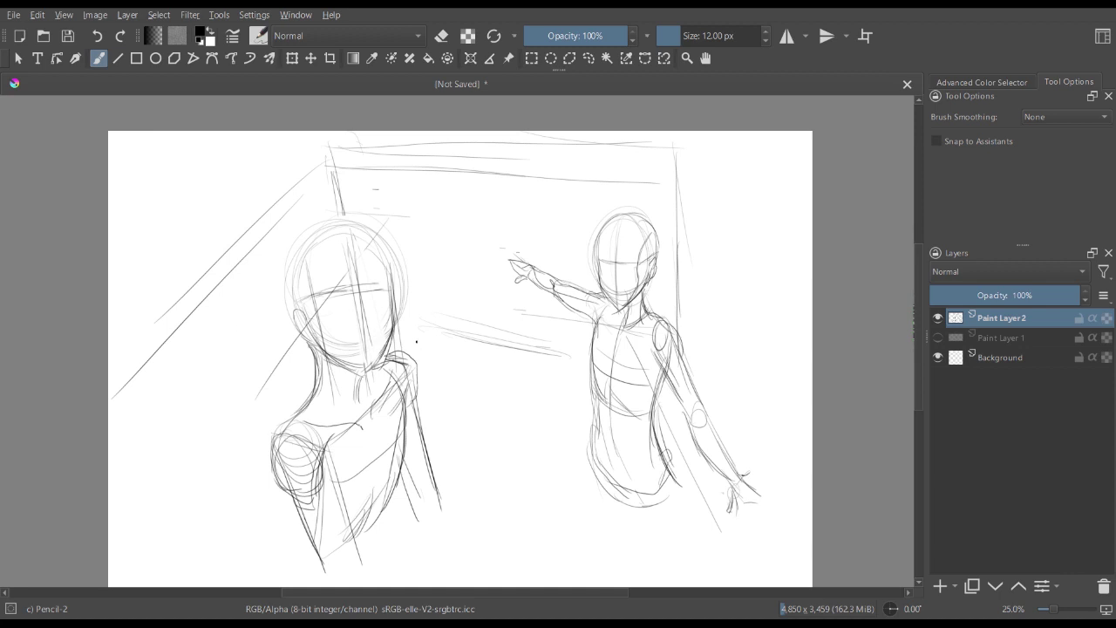
pyautogui.moveTo(410, 349); pyautogui.dragTo(427, 327)
pyautogui.moveTo(328, 158); pyautogui.dragTo(118, 485)
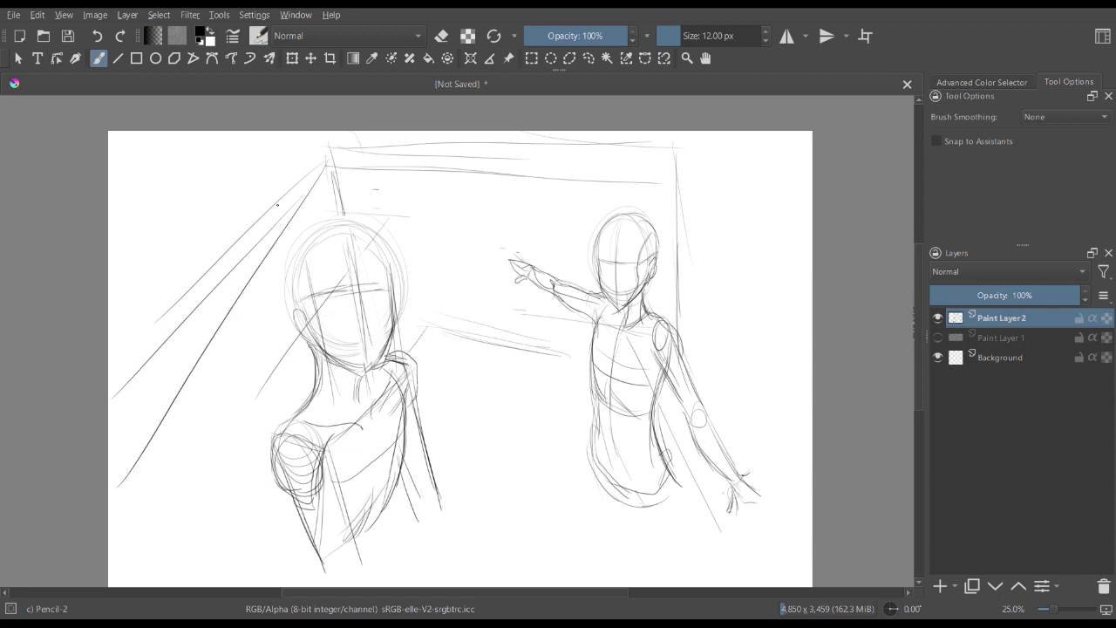
pyautogui.moveTo(305, 187); pyautogui.dragTo(108, 411)
pyautogui.moveTo(152, 358)
pyautogui.mouseDown()
pyautogui.moveTo(113, 405)
pyautogui.moveTo(334, 144)
pyautogui.mouseUp()
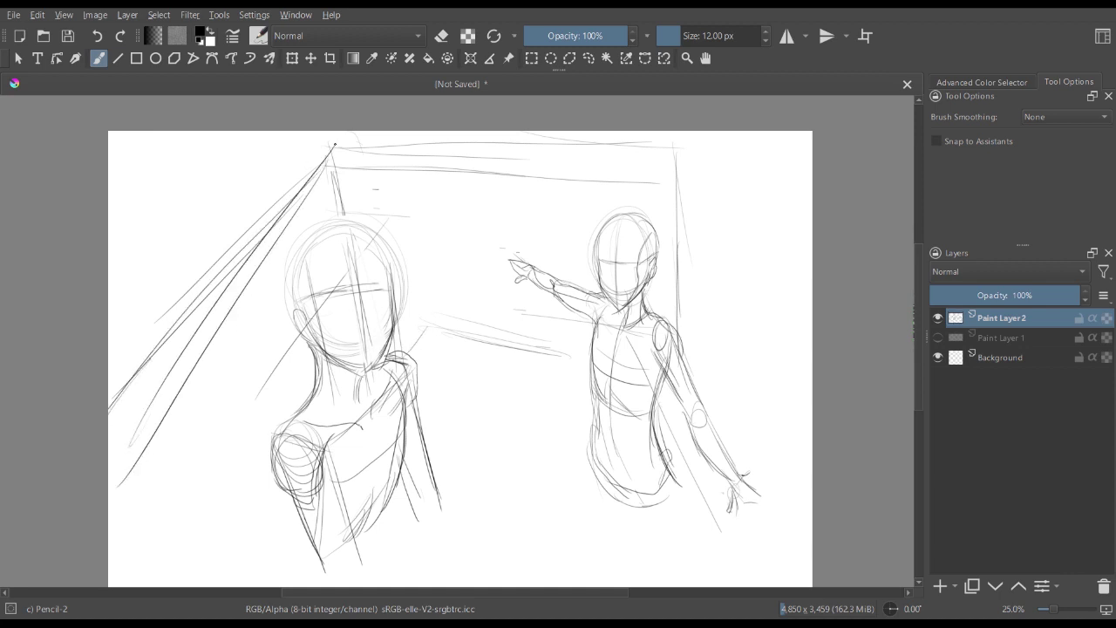
pyautogui.moveTo(664, 183); pyautogui.dragTo(792, 339)
pyautogui.moveTo(733, 273); pyautogui.dragTo(791, 342)
# - Sketch the pointing figure's hips and extend both thighs below the torso
pyautogui.moveTo(594, 387)
pyautogui.mouseDown()
pyautogui.moveTo(588, 455)
pyautogui.moveTo(611, 490)
pyautogui.moveTo(624, 501)
pyautogui.moveTo(665, 462)
pyautogui.mouseUp()
pyautogui.moveTo(588, 455); pyautogui.dragTo(619, 558)
pyautogui.moveTo(630, 496); pyautogui.dragTo(633, 572)
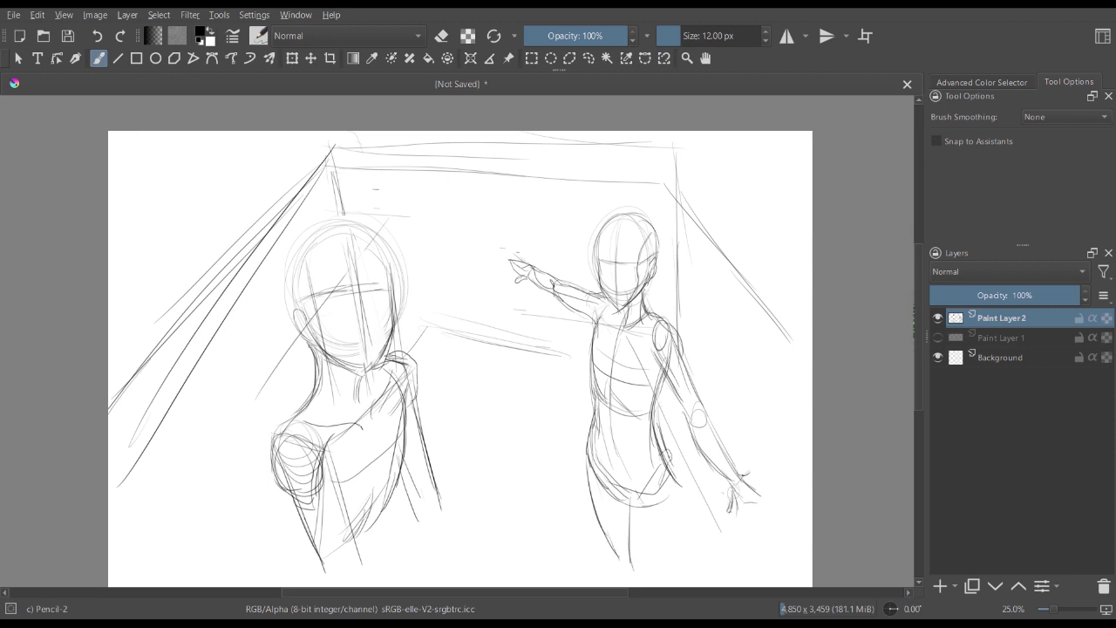
pyautogui.moveTo(669, 450)
pyautogui.mouseDown()
pyautogui.moveTo(676, 523)
pyautogui.moveTo(655, 572)
pyautogui.mouseUp()
pyautogui.moveTo(634, 523); pyautogui.dragTo(637, 574)
# - Sketch the large figure's far elbow and forearm, and extend both sides of the waist downward
pyautogui.moveTo(399, 478)
pyautogui.mouseDown()
pyautogui.moveTo(379, 534)
pyautogui.moveTo(440, 504)
pyautogui.moveTo(445, 565)
pyautogui.mouseUp()
pyautogui.moveTo(448, 504); pyautogui.dragTo(475, 568)
pyautogui.moveTo(422, 520); pyautogui.dragTo(454, 584)
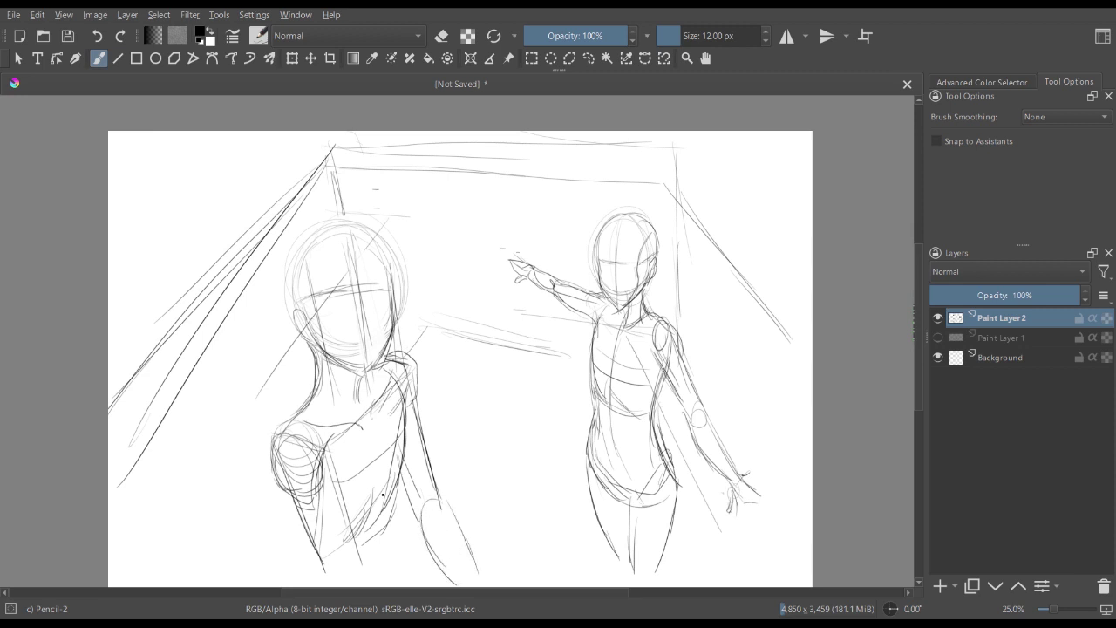
pyautogui.moveTo(395, 495); pyautogui.dragTo(403, 582)
pyautogui.moveTo(301, 509); pyautogui.dragTo(287, 582)
pyautogui.moveTo(403, 381); pyautogui.dragTo(427, 475)
pyautogui.moveTo(421, 433); pyautogui.dragTo(480, 582)
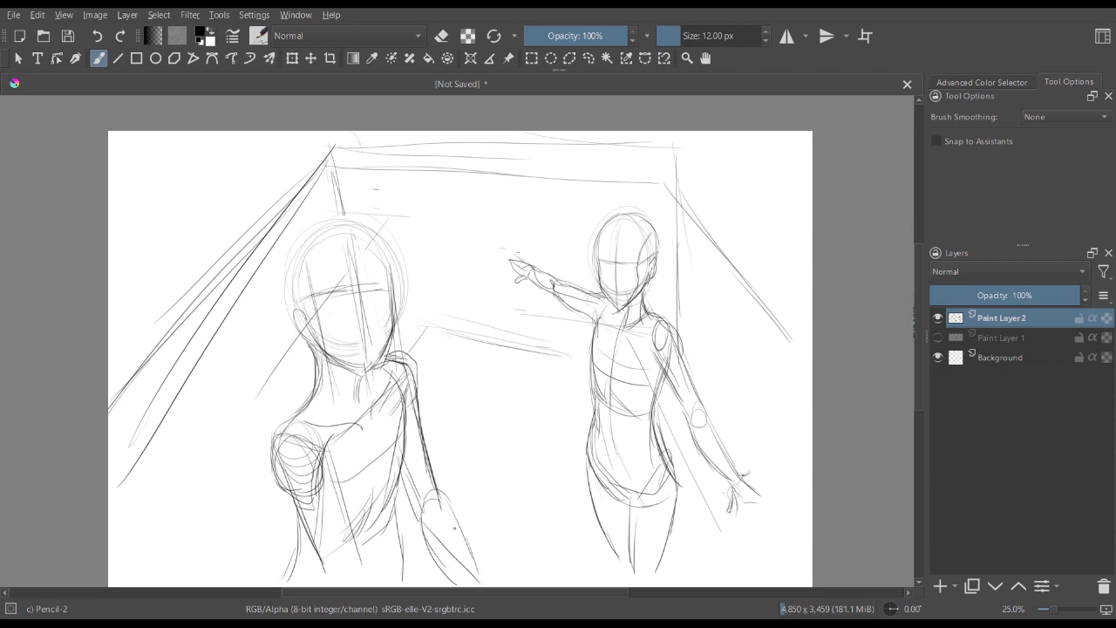
pyautogui.moveTo(445, 501); pyautogui.dragTo(497, 582)
pyautogui.moveTo(396, 490); pyautogui.dragTo(400, 576)
# - Lasso the pointing figure's outstretched arm, rotate it to a flatter angle, reposition it at the shoulder, and clear the selection
pyautogui.press('-')
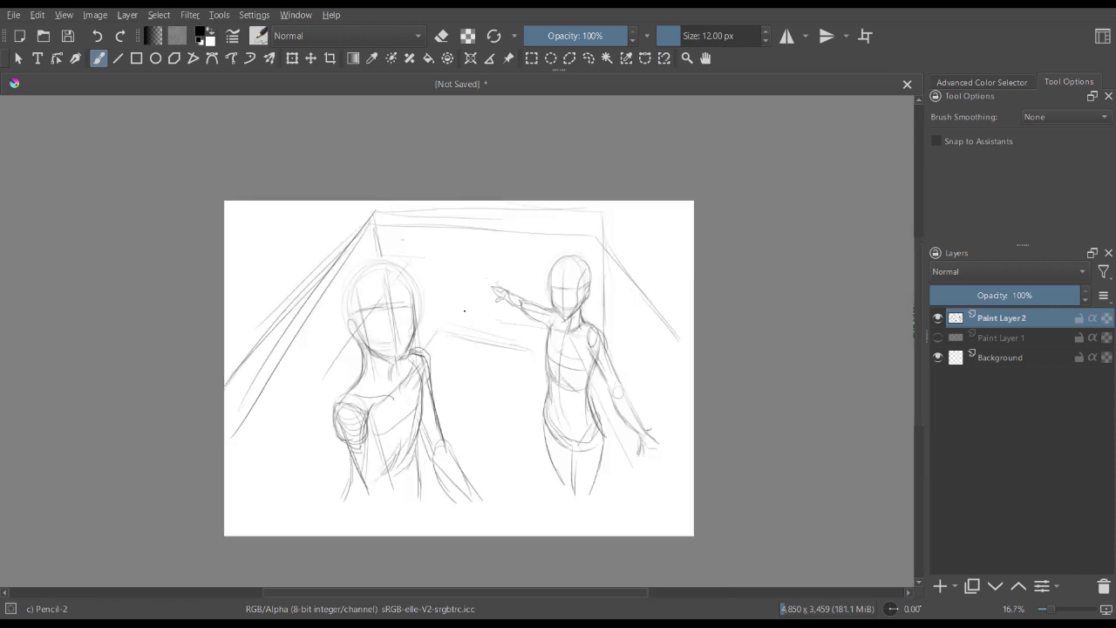
pyautogui.press('+')
pyautogui.moveTo(518, 301); pyautogui.dragTo(513, 297)
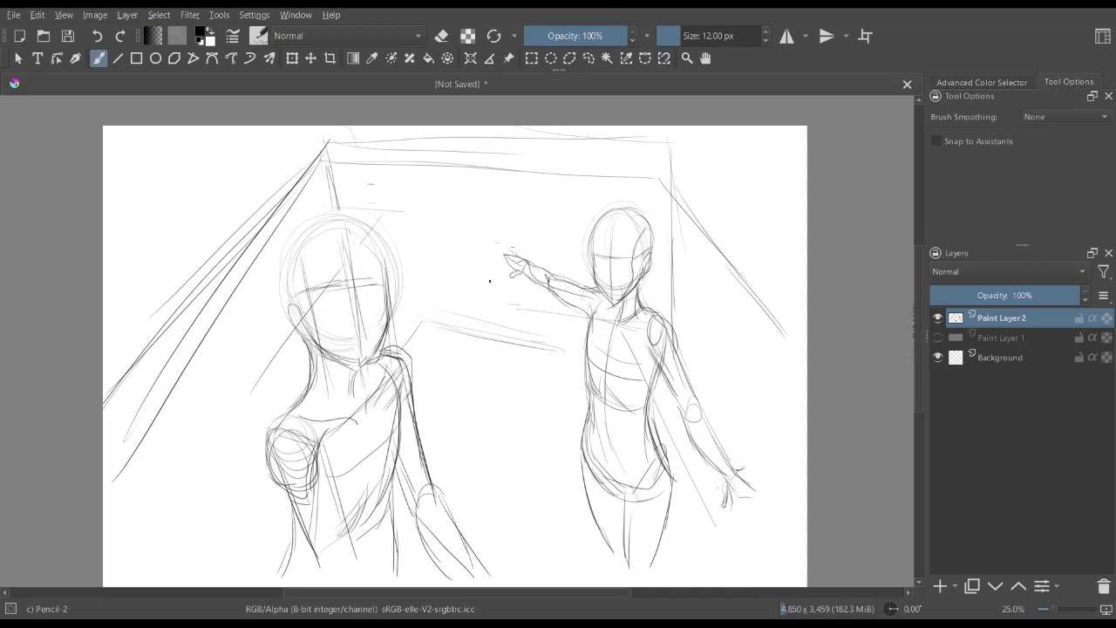
pyautogui.press('l')
pyautogui.moveTo(544, 244)
pyautogui.mouseDown()
pyautogui.moveTo(493, 247)
pyautogui.moveTo(552, 316)
pyautogui.moveTo(595, 311)
pyautogui.moveTo(549, 245)
pyautogui.moveTo(550, 285)
pyautogui.mouseUp()
pyautogui.hotkey('ctrl', 't')
pyautogui.moveTo(480, 263); pyautogui.dragTo(480, 279)
pyautogui.moveTo(551, 285); pyautogui.dragTo(548, 288)
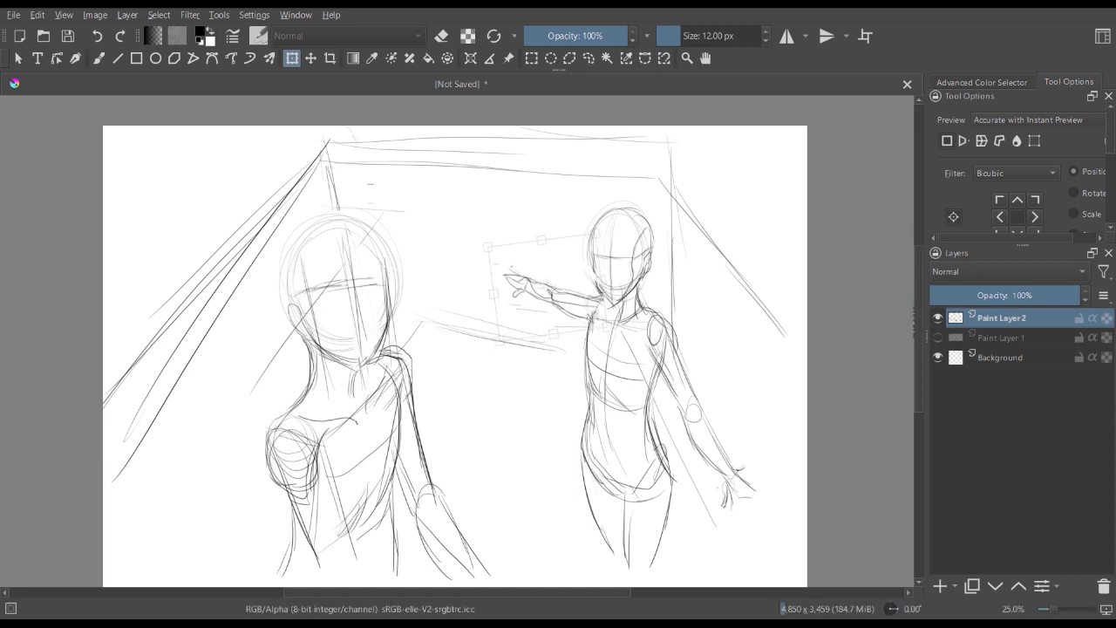
pyautogui.press('Return')
pyautogui.hotkey('ctrl', 'shift', 'a')
# - Redraw the pointing figure's shoulder and upper arm joint, and reinforce the waist and thigh contours
pyautogui.press('b')
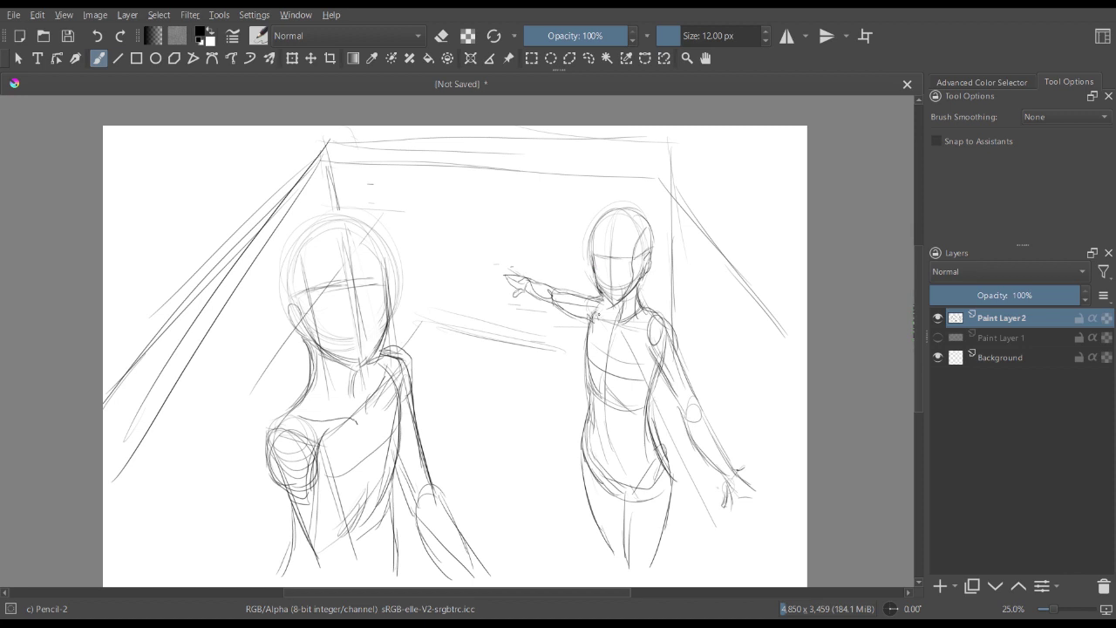
pyautogui.moveTo(585, 308)
pyautogui.mouseDown()
pyautogui.moveTo(590, 334)
pyautogui.moveTo(618, 365)
pyautogui.mouseUp()
pyautogui.moveTo(526, 286)
pyautogui.mouseDown()
pyautogui.moveTo(557, 307)
pyautogui.moveTo(559, 282)
pyautogui.moveTo(593, 325)
pyautogui.mouseUp()
pyautogui.moveTo(645, 398); pyautogui.dragTo(663, 549)
pyautogui.moveTo(667, 506); pyautogui.dragTo(654, 567)
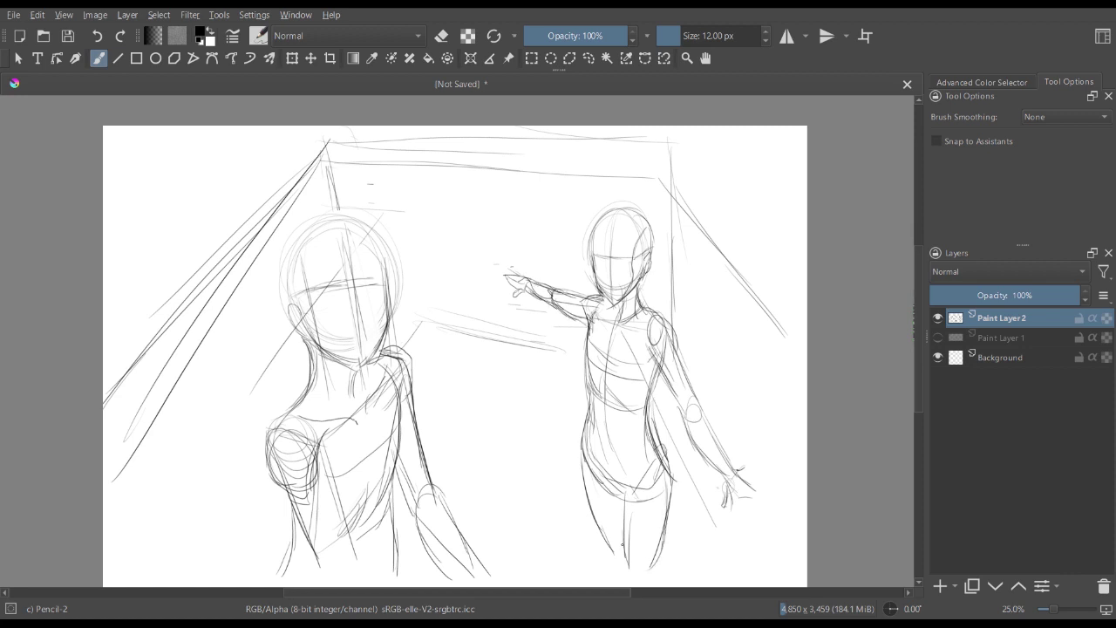
# - Try a round head shape in the gap between the large figure and the pointing hand
pyautogui.press('e')
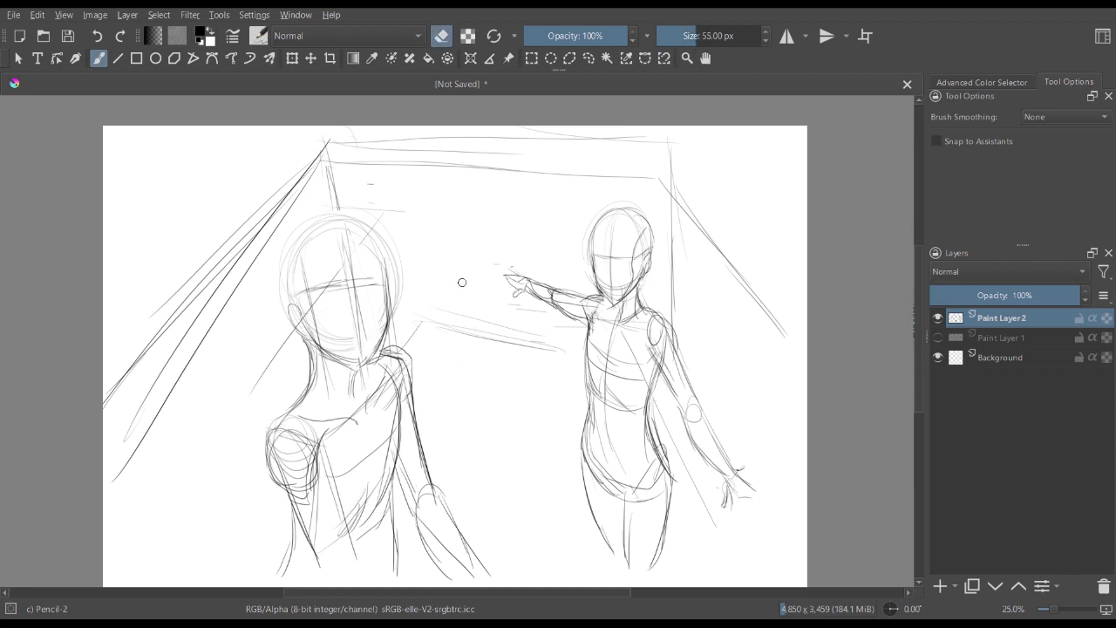
pyautogui.press('e')
pyautogui.moveTo(438, 290); pyautogui.dragTo(491, 312)
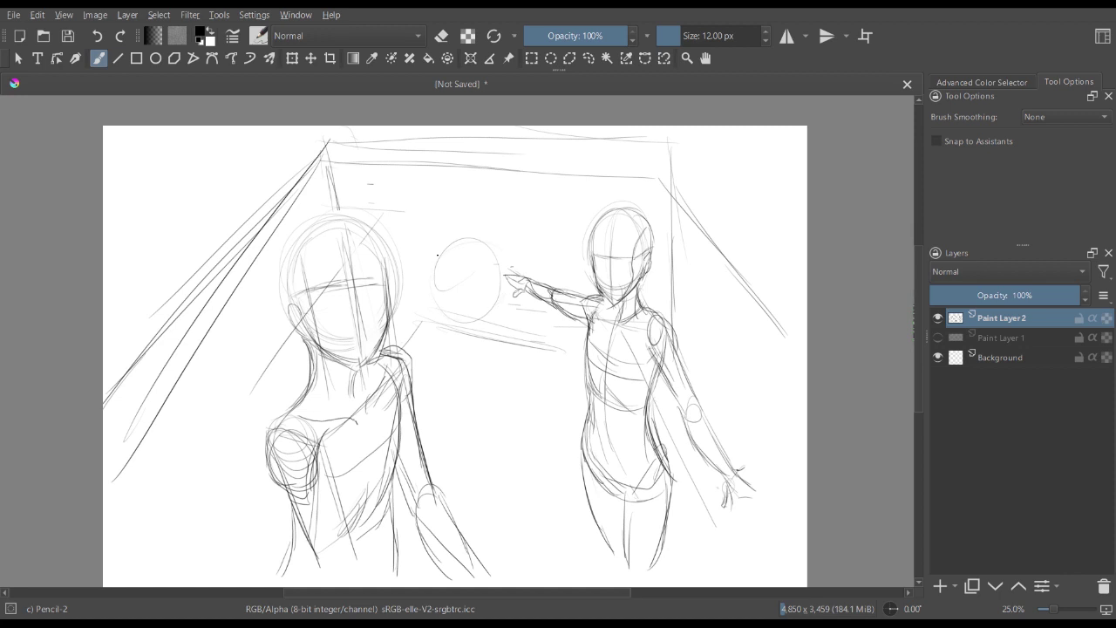
pyautogui.moveTo(437, 254)
pyautogui.mouseDown()
pyautogui.moveTo(490, 266)
pyautogui.moveTo(465, 313)
pyautogui.mouseUp()
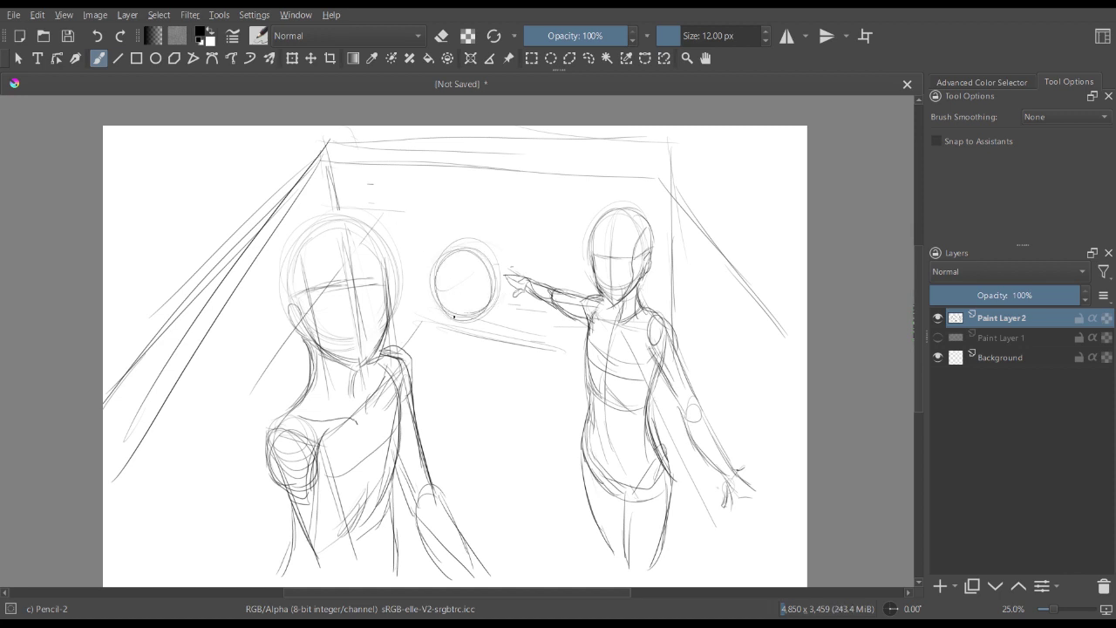
# - Lasso the round shape between the two figures, delete it, and clear the selection
pyautogui.press('l')
pyautogui.moveTo(484, 225)
pyautogui.mouseDown()
pyautogui.moveTo(412, 256)
pyautogui.moveTo(497, 319)
pyautogui.moveTo(502, 235)
pyautogui.moveTo(486, 225)
pyautogui.moveTo(461, 329)
pyautogui.moveTo(498, 281)
pyautogui.moveTo(471, 212)
pyautogui.mouseUp()
pyautogui.hotkey('ctrl', 'shift', 'a')
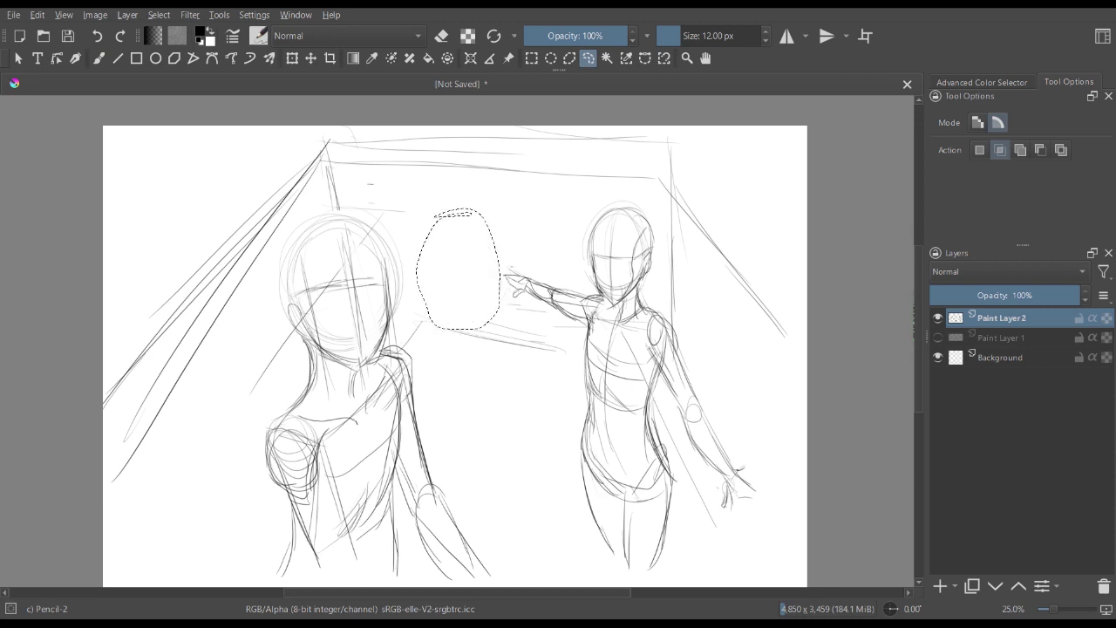
pyautogui.press('Delete')
pyautogui.hotkey('ctrl', 'shift', 'a')
pyautogui.press('b')
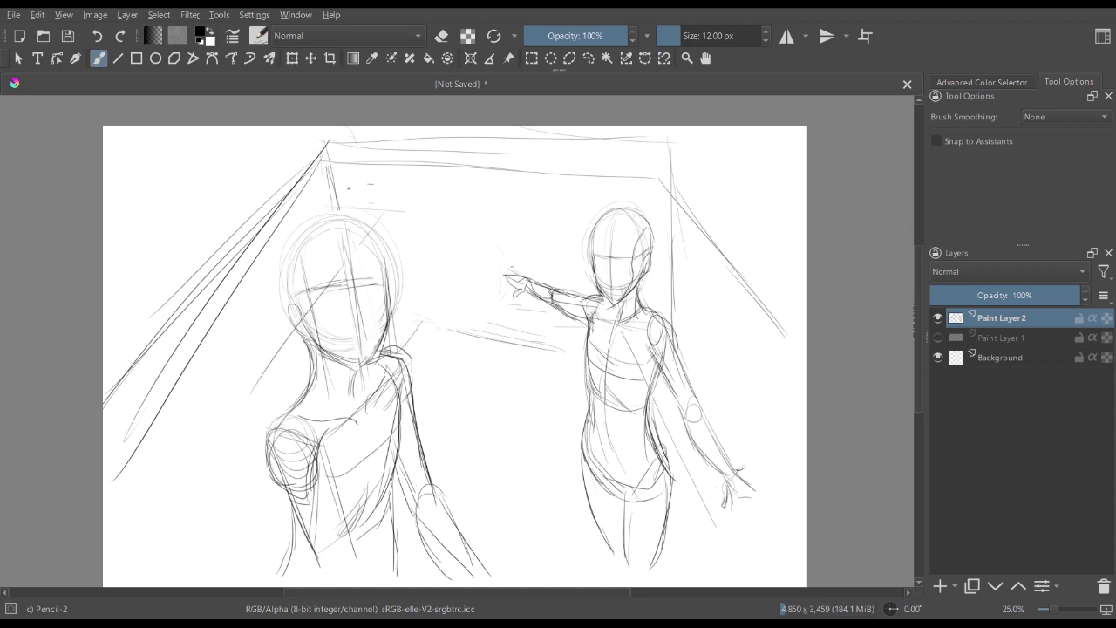
# - Erase the old perspective room lines around both figures with the eraser enlarged to 176 px
pyautogui.press('e')
pyautogui.press(']')
pyautogui.press(']')
pyautogui.press(']')
pyautogui.press(']')
pyautogui.press(']')
pyautogui.press(']')
pyautogui.press(']')
pyautogui.press(']')
pyautogui.press(']')
pyautogui.press(']')
pyautogui.press(']')
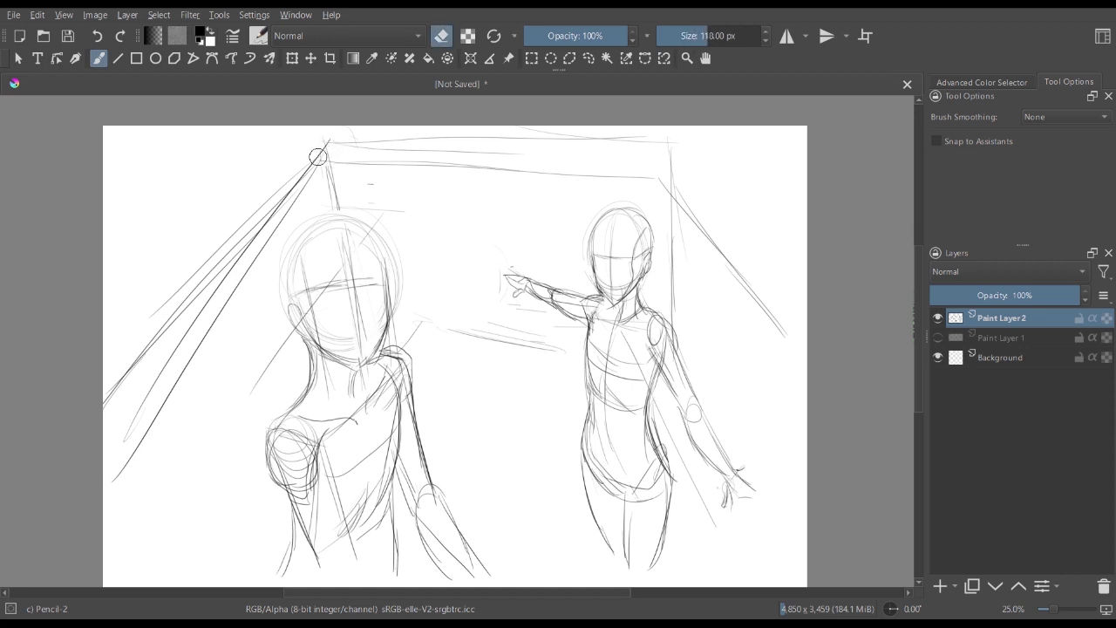
pyautogui.press(']')
pyautogui.press(']')
pyautogui.press(']')
pyautogui.moveTo(323, 142)
pyautogui.mouseDown()
pyautogui.moveTo(215, 285)
pyautogui.moveTo(204, 262)
pyautogui.moveTo(206, 302)
pyautogui.moveTo(149, 441)
pyautogui.moveTo(180, 389)
pyautogui.moveTo(148, 409)
pyautogui.moveTo(274, 204)
pyautogui.moveTo(152, 351)
pyautogui.moveTo(304, 182)
pyautogui.moveTo(332, 195)
pyautogui.moveTo(386, 163)
pyautogui.moveTo(526, 137)
pyautogui.moveTo(476, 136)
pyautogui.moveTo(455, 167)
pyautogui.moveTo(352, 189)
pyautogui.moveTo(353, 201)
pyautogui.moveTo(374, 204)
pyautogui.moveTo(332, 194)
pyautogui.moveTo(668, 149)
pyautogui.moveTo(561, 155)
pyautogui.moveTo(677, 200)
pyautogui.moveTo(668, 300)
pyautogui.moveTo(688, 311)
pyautogui.moveTo(698, 232)
pyautogui.moveTo(665, 189)
pyautogui.moveTo(745, 291)
pyautogui.mouseUp()
pyautogui.moveTo(473, 337)
pyautogui.mouseDown()
pyautogui.moveTo(526, 340)
pyautogui.moveTo(500, 336)
pyautogui.mouseUp()
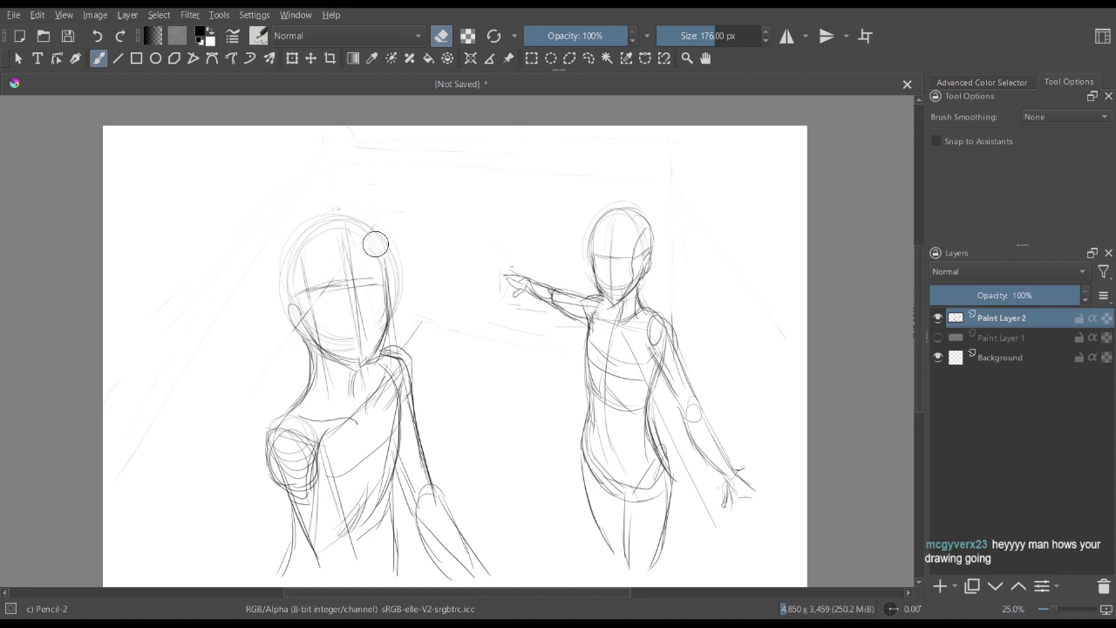
# - Sketch new perspective room lines: a slanted ceiling edge, wall corners, receding side edges and a floor line between the figures
pyautogui.press('e')
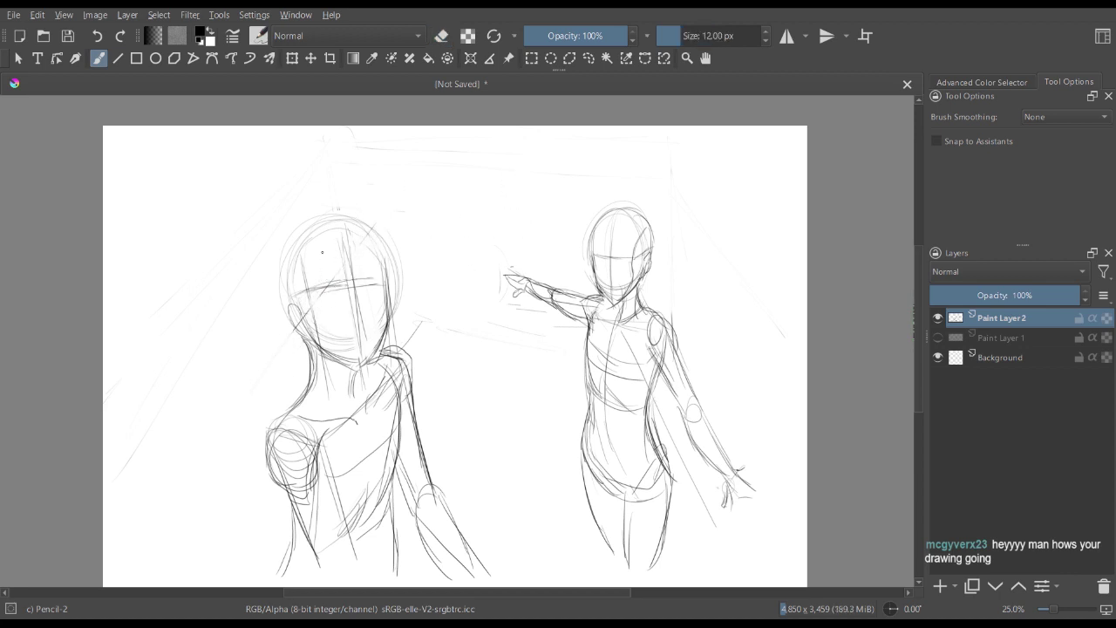
pyautogui.moveTo(336, 206); pyautogui.dragTo(103, 369)
pyautogui.moveTo(184, 339); pyautogui.dragTo(194, 575)
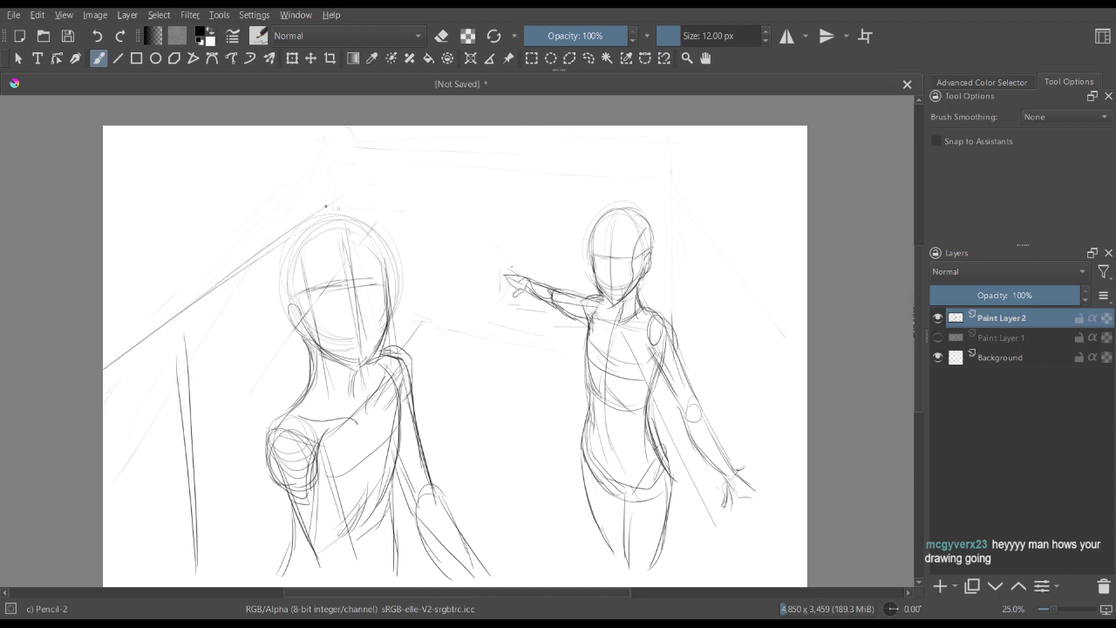
pyautogui.moveTo(328, 207)
pyautogui.mouseDown()
pyautogui.moveTo(384, 160)
pyautogui.moveTo(413, 186)
pyautogui.moveTo(612, 179)
pyautogui.mouseUp()
pyautogui.moveTo(470, 187)
pyautogui.mouseDown()
pyautogui.moveTo(694, 169)
pyautogui.moveTo(649, 172)
pyautogui.moveTo(685, 307)
pyautogui.moveTo(694, 192)
pyautogui.moveTo(753, 242)
pyautogui.mouseUp()
pyautogui.moveTo(713, 195); pyautogui.dragTo(793, 287)
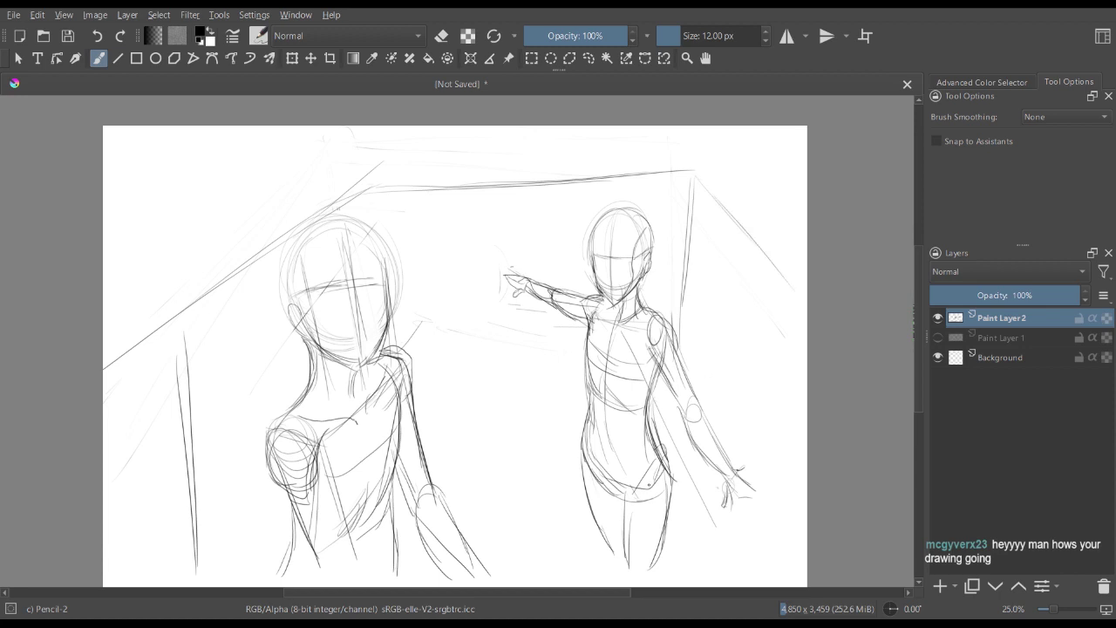
pyautogui.moveTo(659, 432); pyautogui.dragTo(724, 563)
pyautogui.moveTo(382, 196); pyautogui.dragTo(389, 324)
pyautogui.moveTo(425, 387); pyautogui.dragTo(569, 417)
pyautogui.moveTo(488, 401); pyautogui.dragTo(570, 419)
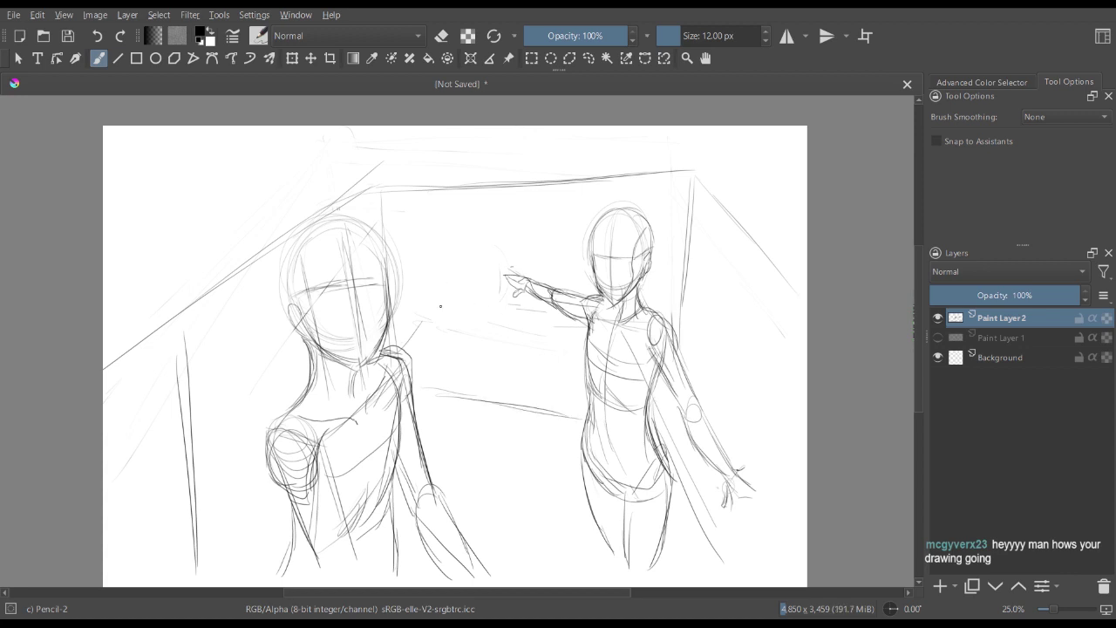
# - Sketch a rectangular box in perspective between the two figures below the pointing hand, and reinforce the back wall's ceiling edge
pyautogui.moveTo(446, 295); pyautogui.dragTo(418, 323)
pyautogui.moveTo(442, 300)
pyautogui.mouseDown()
pyautogui.moveTo(419, 323)
pyautogui.moveTo(502, 340)
pyautogui.mouseUp()
pyautogui.moveTo(420, 329); pyautogui.dragTo(511, 340)
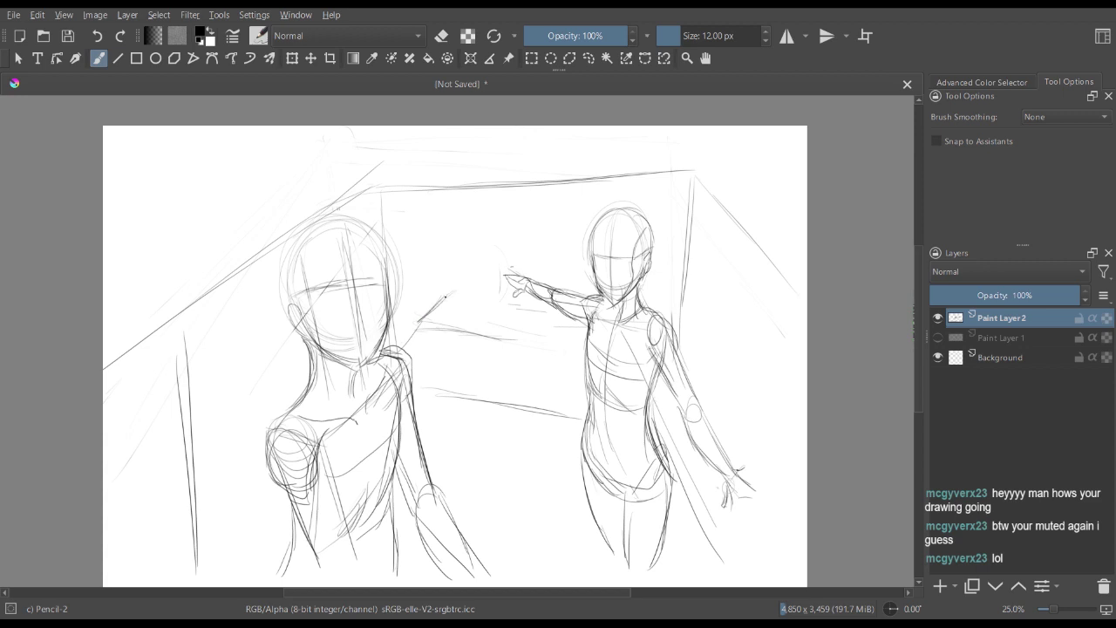
pyautogui.moveTo(447, 295); pyautogui.dragTo(539, 308)
pyautogui.moveTo(442, 326); pyautogui.dragTo(539, 337)
pyautogui.moveTo(422, 330)
pyautogui.mouseDown()
pyautogui.moveTo(424, 375)
pyautogui.moveTo(439, 386)
pyautogui.moveTo(550, 402)
pyautogui.mouseUp()
pyautogui.moveTo(536, 355); pyautogui.dragTo(537, 412)
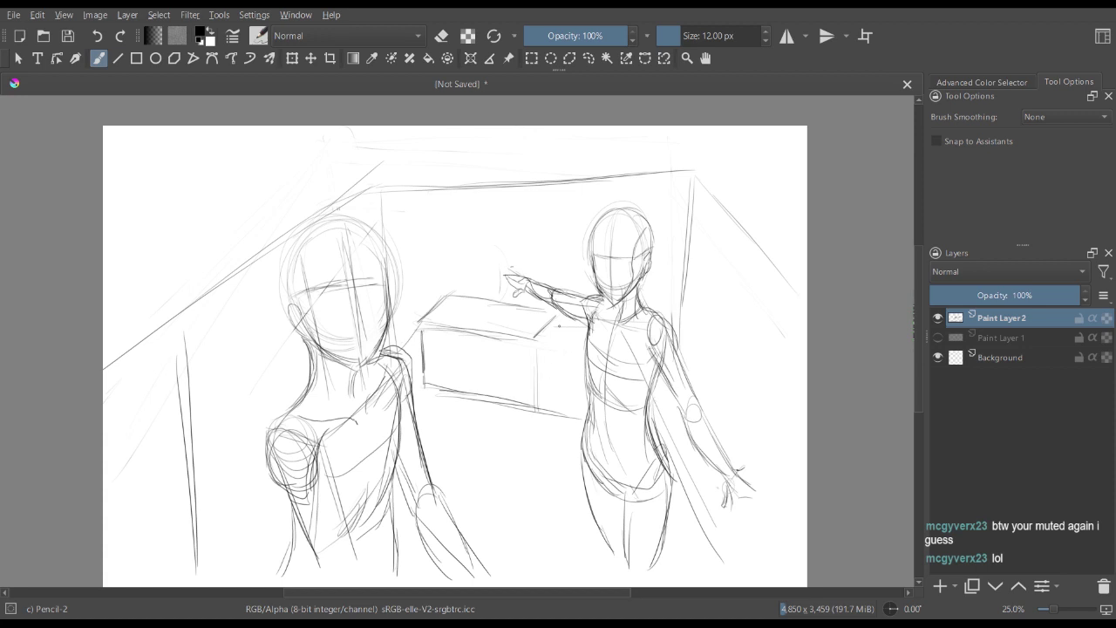
pyautogui.moveTo(558, 326); pyautogui.dragTo(558, 400)
pyautogui.moveTo(563, 377); pyautogui.dragTo(539, 409)
pyautogui.moveTo(371, 184)
pyautogui.mouseDown()
pyautogui.moveTo(673, 190)
pyautogui.moveTo(692, 171)
pyautogui.mouseUp()
# - Draw a small flat slug-like creature with eyes and a nose lying on the box top
pyautogui.hotkey('ctrl', '+')
pyautogui.hotkey('ctrl', '+')
pyautogui.hotkey('ctrl', '-')
pyautogui.hotkey('ctrl', '+')
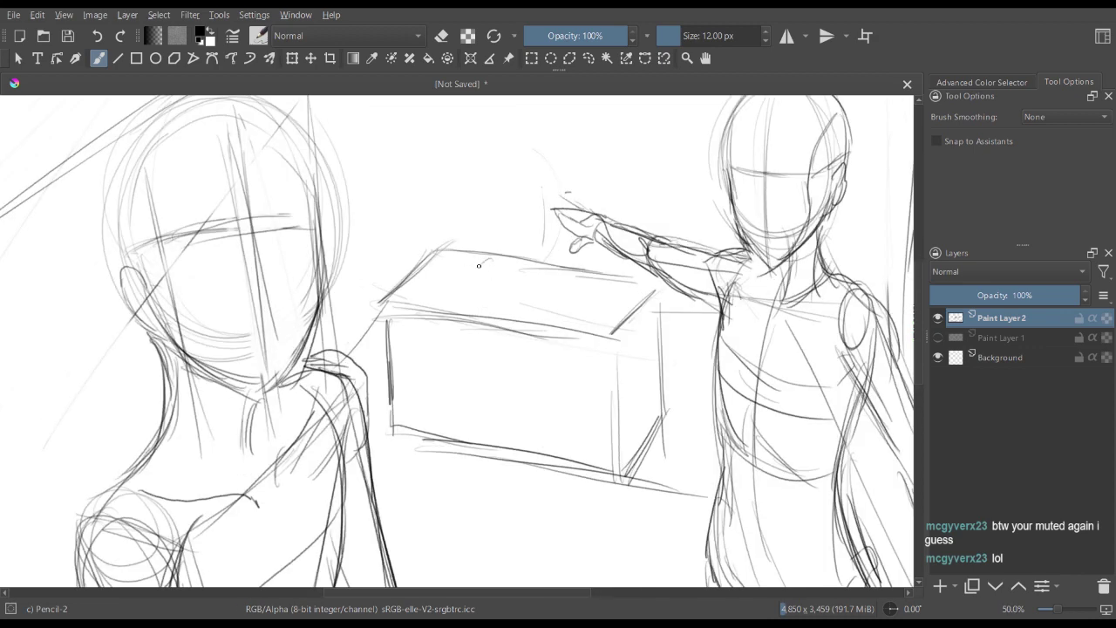
pyautogui.moveTo(480, 266)
pyautogui.mouseDown()
pyautogui.moveTo(508, 260)
pyautogui.moveTo(475, 277)
pyautogui.moveTo(513, 262)
pyautogui.mouseUp()
pyautogui.moveTo(465, 293)
pyautogui.mouseDown()
pyautogui.moveTo(481, 295)
pyautogui.moveTo(488, 270)
pyautogui.moveTo(498, 281)
pyautogui.mouseUp()
pyautogui.moveTo(513, 267); pyautogui.dragTo(532, 271)
pyautogui.moveTo(469, 282)
pyautogui.mouseDown()
pyautogui.moveTo(478, 300)
pyautogui.moveTo(521, 296)
pyautogui.moveTo(542, 270)
pyautogui.moveTo(562, 281)
pyautogui.moveTo(532, 297)
pyautogui.moveTo(579, 287)
pyautogui.moveTo(542, 294)
pyautogui.mouseUp()
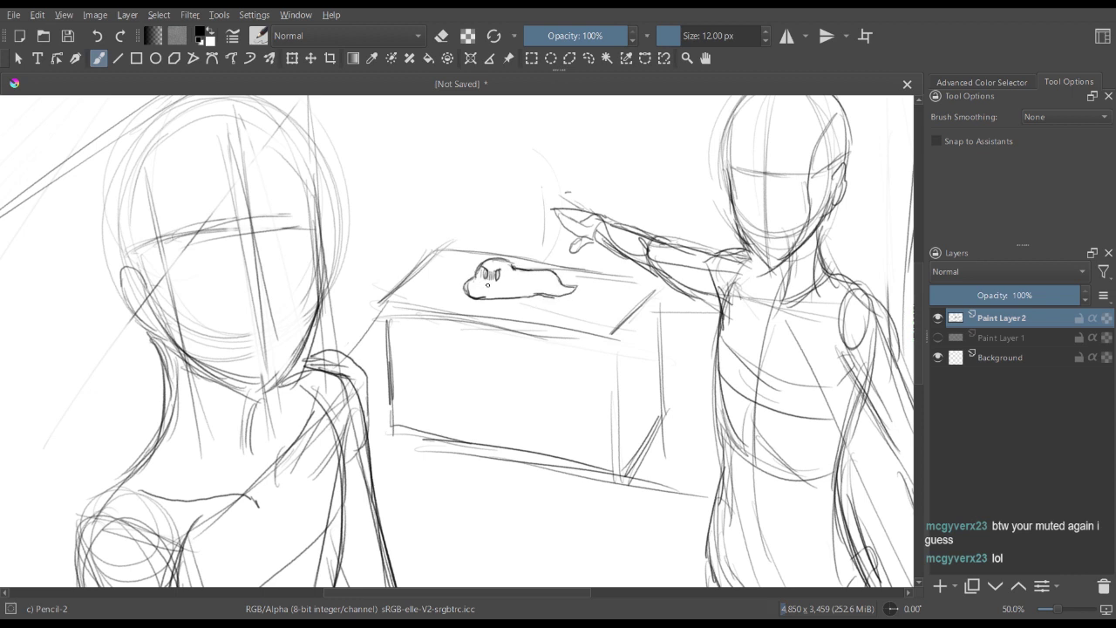
pyautogui.moveTo(473, 275)
pyautogui.mouseDown()
pyautogui.moveTo(468, 291)
pyautogui.moveTo(490, 281)
pyautogui.mouseUp()
# - Erase the slug-like creature's face and redraw its head contour and eyes
pyautogui.press('e')
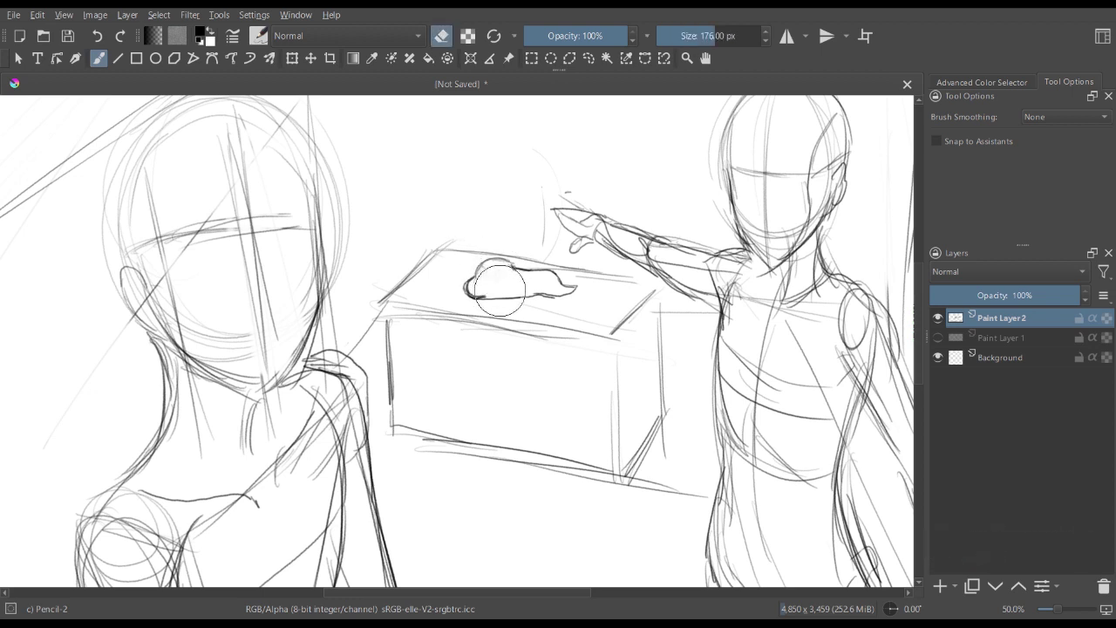
pyautogui.press('e')
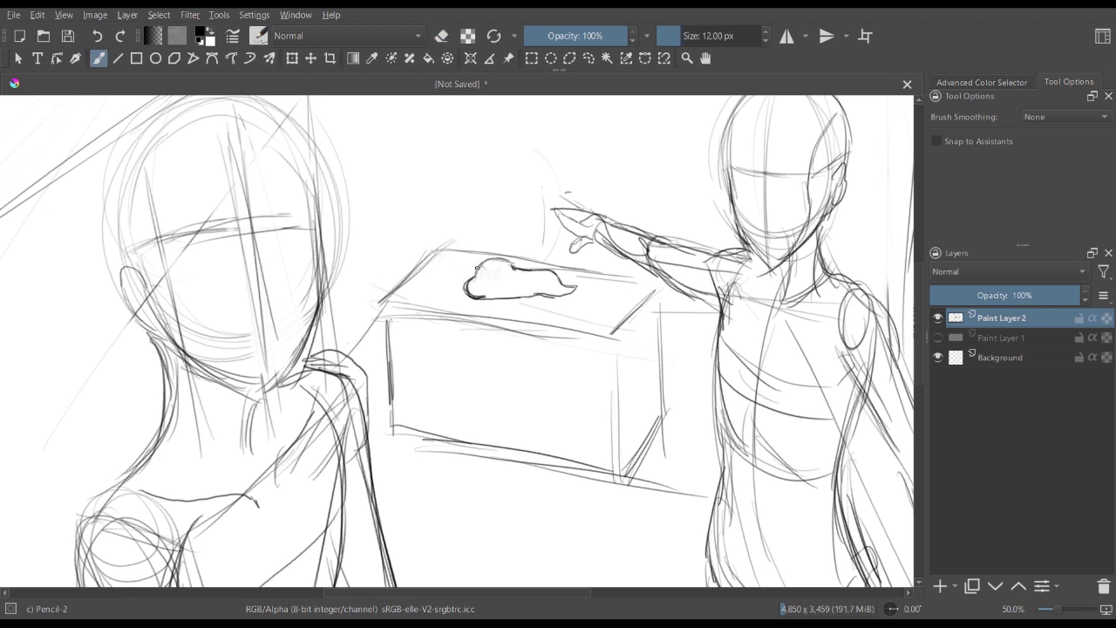
pyautogui.moveTo(502, 262)
pyautogui.mouseDown()
pyautogui.moveTo(477, 290)
pyautogui.moveTo(488, 299)
pyautogui.moveTo(574, 291)
pyautogui.mouseUp()
pyautogui.moveTo(485, 271)
pyautogui.mouseDown()
pyautogui.moveTo(481, 281)
pyautogui.moveTo(501, 277)
pyautogui.mouseUp()
# - Erase the slug-like creature's face, and then the rest of its body, from the box top
pyautogui.press('e')
pyautogui.press('-')
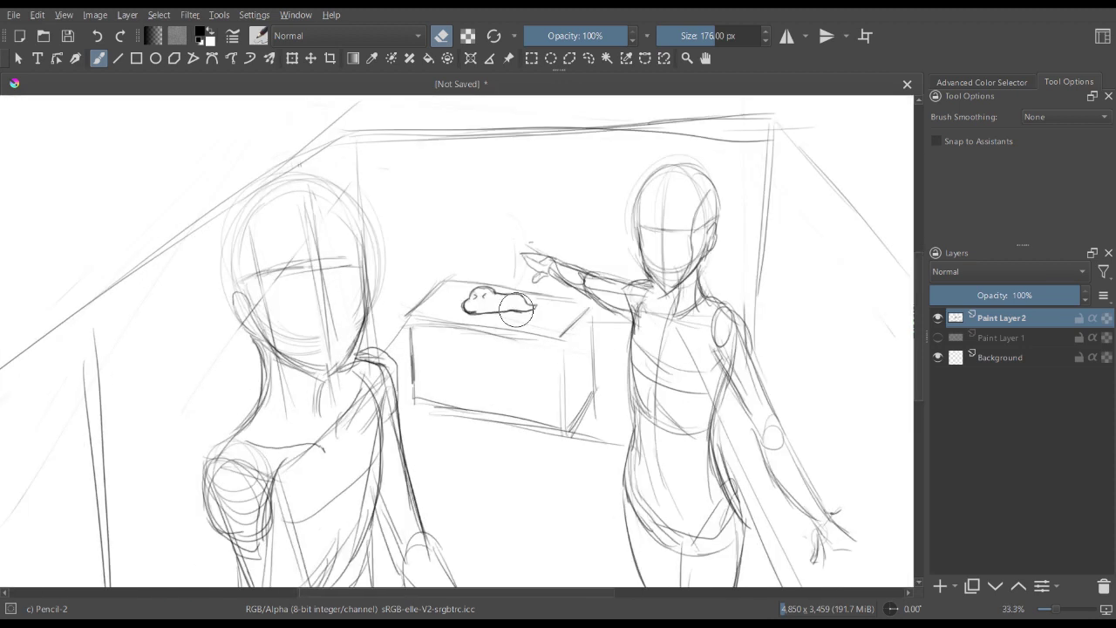
pyautogui.moveTo(516, 314); pyautogui.dragTo(478, 256)
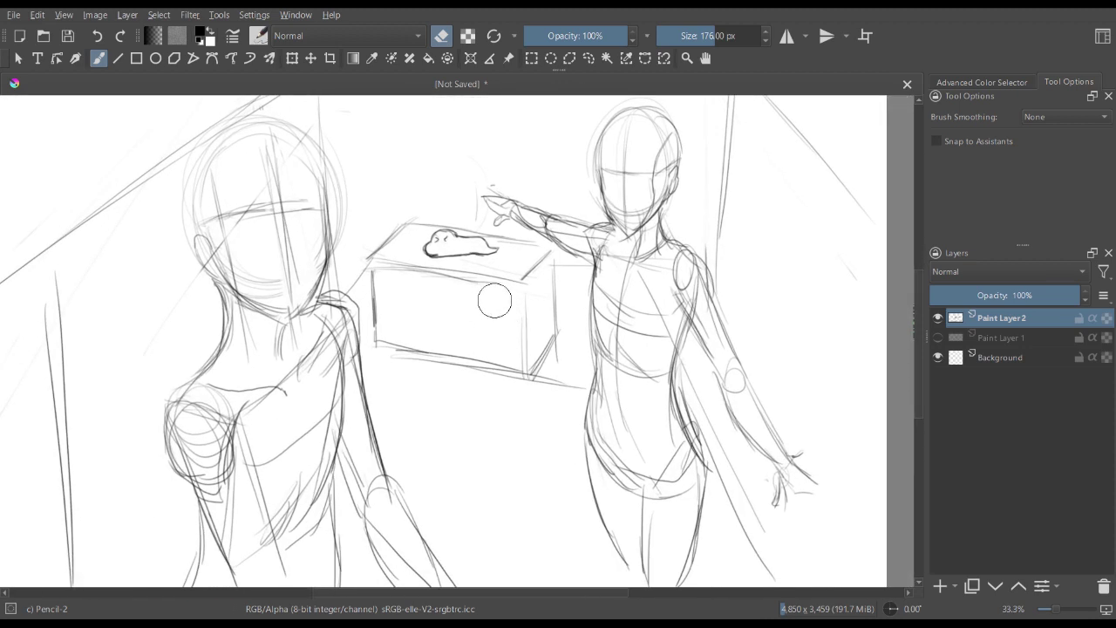
pyautogui.press('-')
pyautogui.press('+')
pyautogui.press('e')
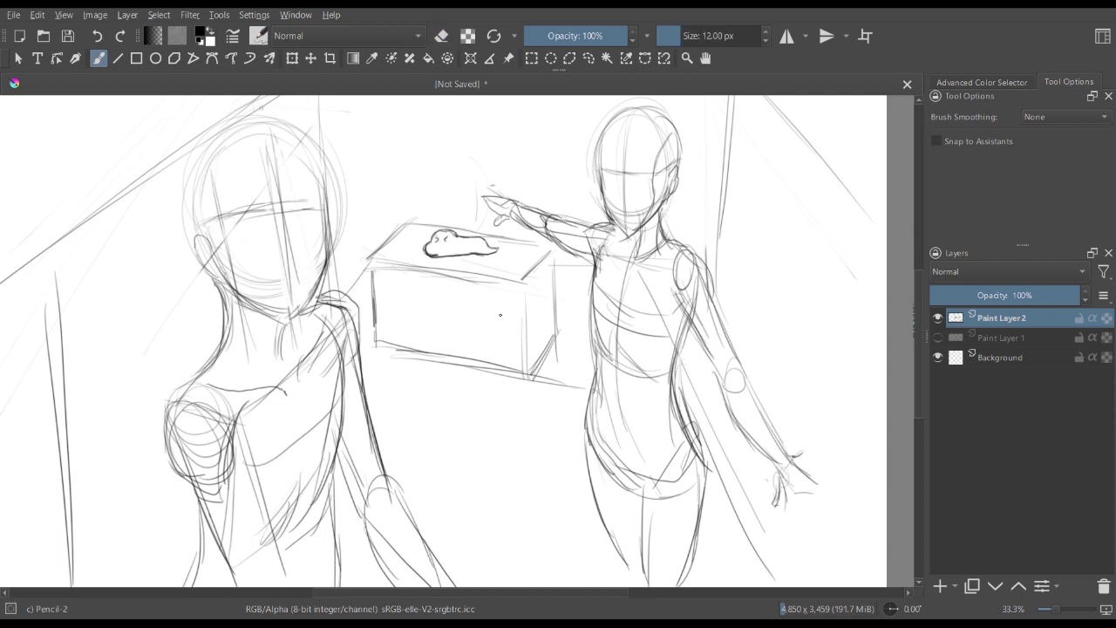
pyautogui.press('+')
pyautogui.press('-')
pyautogui.moveTo(519, 319); pyautogui.dragTo(532, 334)
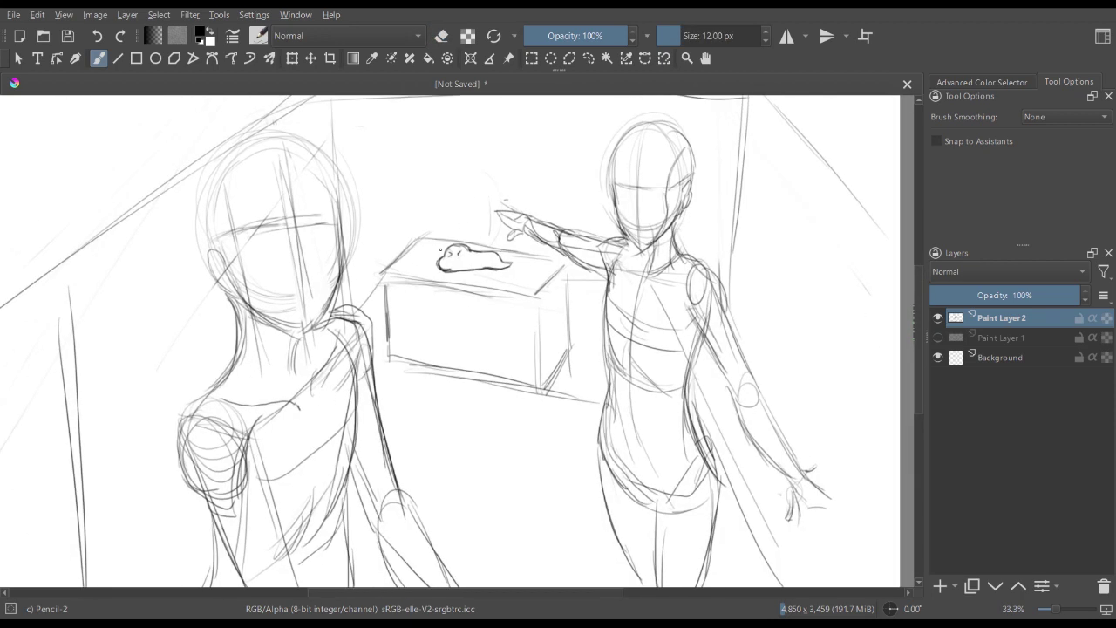
pyautogui.press('e')
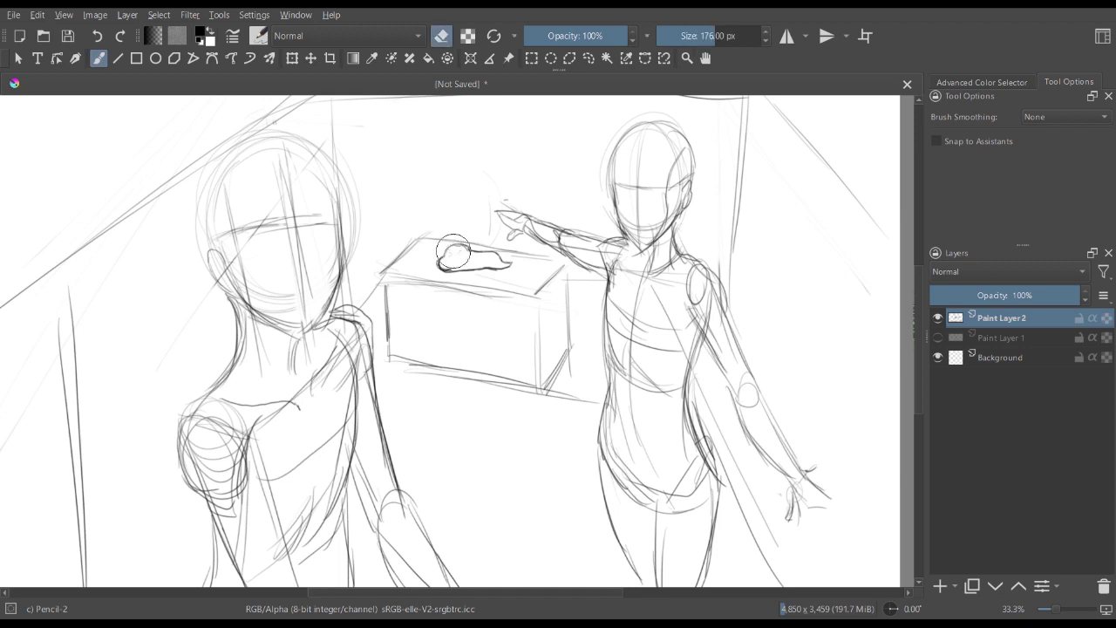
pyautogui.moveTo(454, 252); pyautogui.dragTo(464, 261)
pyautogui.press('e')
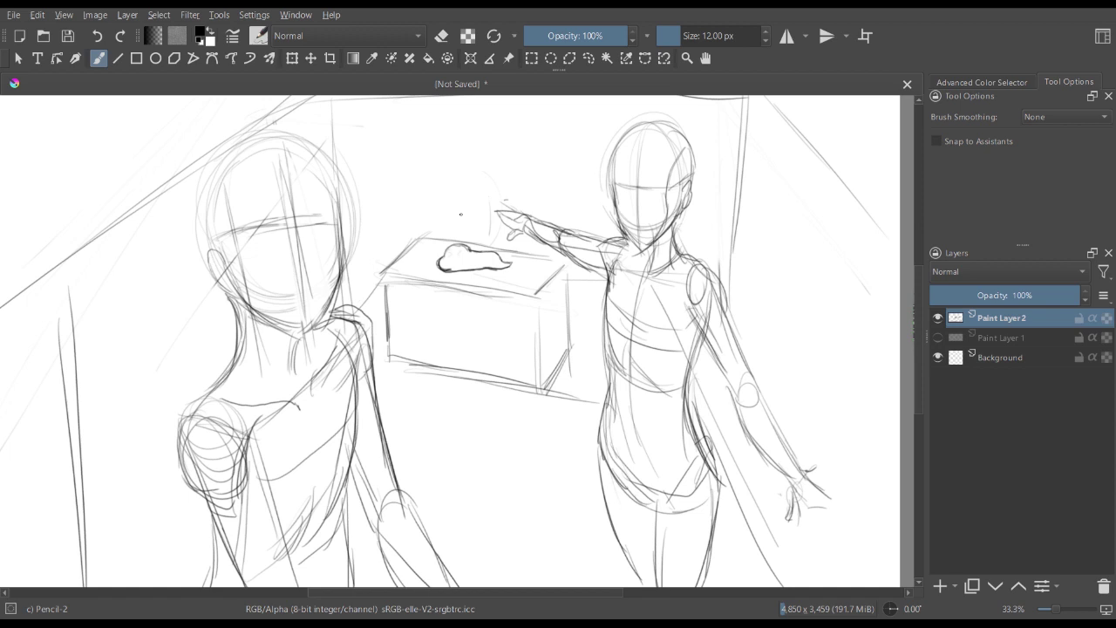
pyautogui.press('e')
pyautogui.moveTo(440, 260)
pyautogui.mouseDown()
pyautogui.moveTo(477, 277)
pyautogui.moveTo(498, 249)
pyautogui.mouseUp()
pyautogui.press('e')
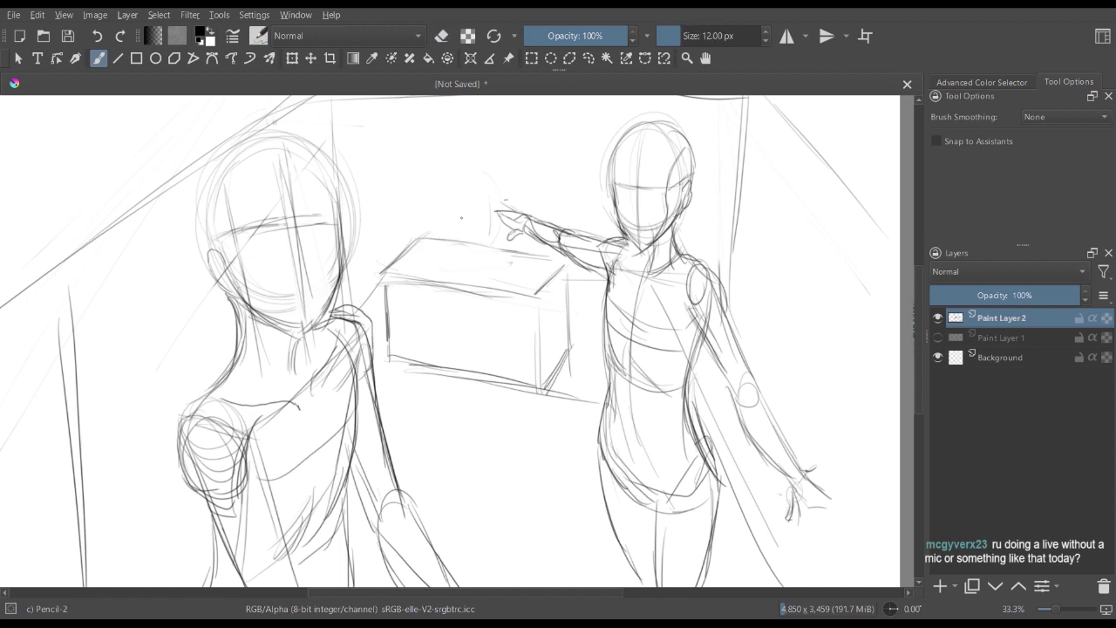
# - Draw a small snake with a raised rounded head, two oval eyes, belly lines and a curled tail on the box
pyautogui.moveTo(442, 228)
pyautogui.mouseDown()
pyautogui.moveTo(457, 216)
pyautogui.moveTo(473, 225)
pyautogui.mouseUp()
pyautogui.moveTo(437, 239)
pyautogui.mouseDown()
pyautogui.moveTo(461, 242)
pyautogui.moveTo(457, 263)
pyautogui.moveTo(470, 271)
pyautogui.mouseUp()
pyautogui.moveTo(477, 225)
pyautogui.mouseDown()
pyautogui.moveTo(485, 256)
pyautogui.moveTo(464, 267)
pyautogui.moveTo(477, 273)
pyautogui.moveTo(494, 261)
pyautogui.moveTo(485, 257)
pyautogui.moveTo(508, 254)
pyautogui.moveTo(485, 268)
pyautogui.mouseUp()
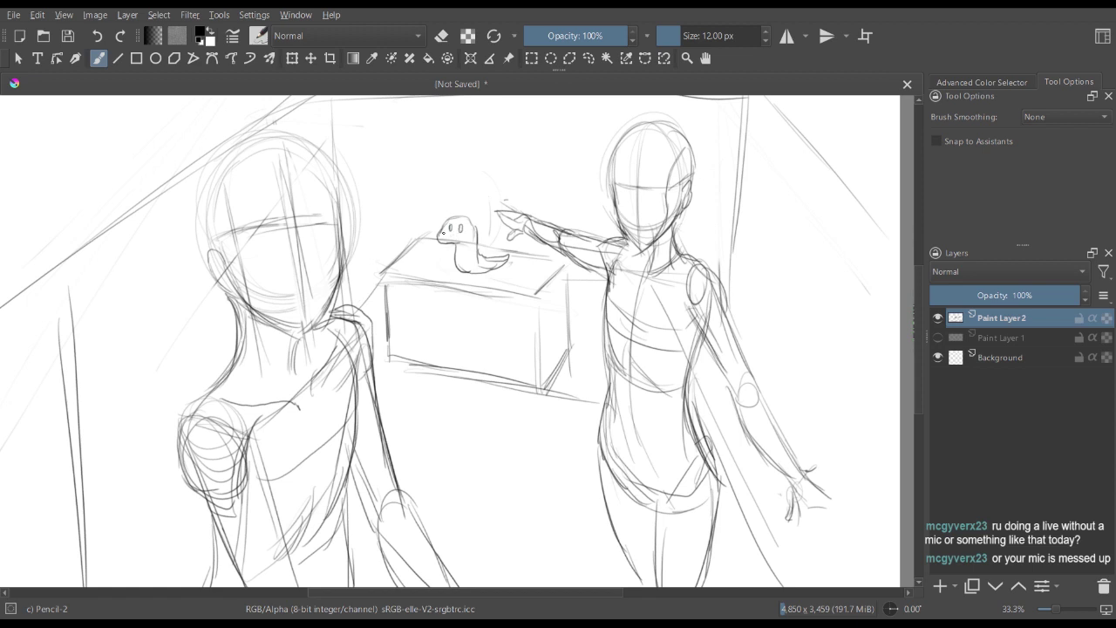
pyautogui.moveTo(443, 230)
pyautogui.mouseDown()
pyautogui.moveTo(463, 215)
pyautogui.moveTo(474, 235)
pyautogui.moveTo(459, 243)
pyautogui.moveTo(466, 277)
pyautogui.moveTo(496, 257)
pyautogui.mouseUp()
# - Sketch the far edge and slanting sides of a table top in the space below the box
pyautogui.press('-')
pyautogui.press('+')
pyautogui.moveTo(439, 423); pyautogui.dragTo(442, 378)
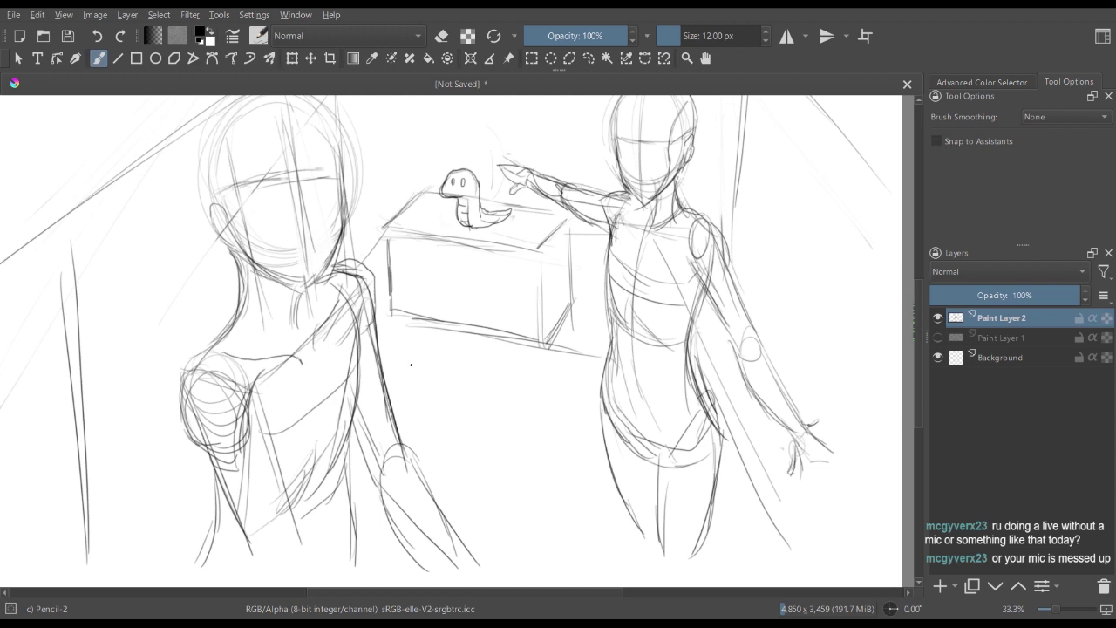
pyautogui.moveTo(411, 365); pyautogui.dragTo(331, 510)
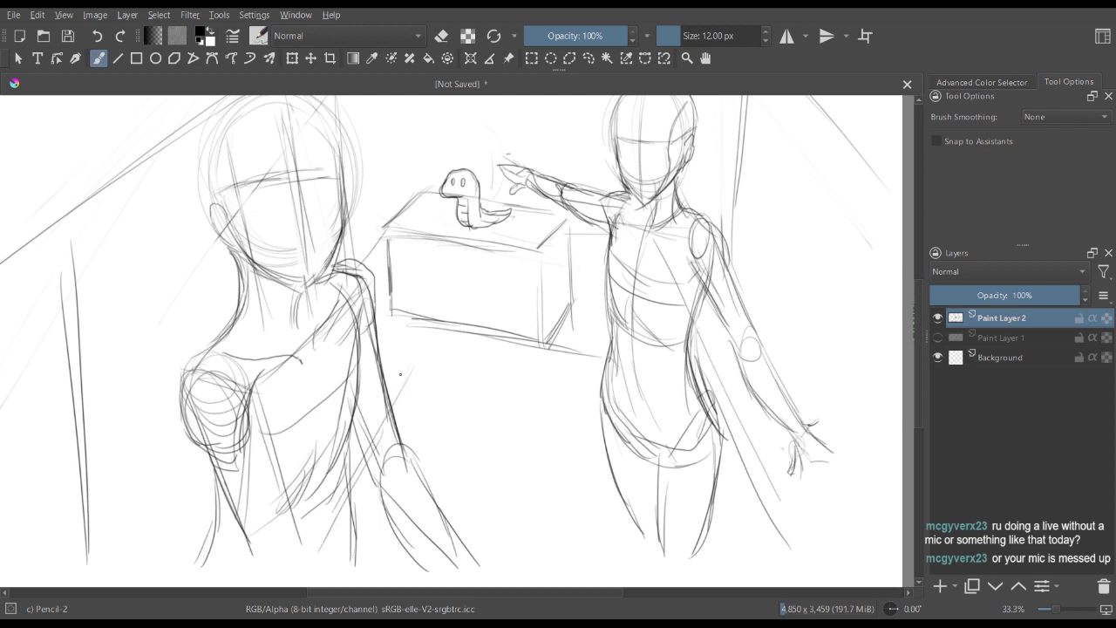
pyautogui.moveTo(401, 374)
pyautogui.mouseDown()
pyautogui.moveTo(518, 363)
pyautogui.moveTo(505, 364)
pyautogui.moveTo(524, 375)
pyautogui.moveTo(573, 502)
pyautogui.mouseUp()
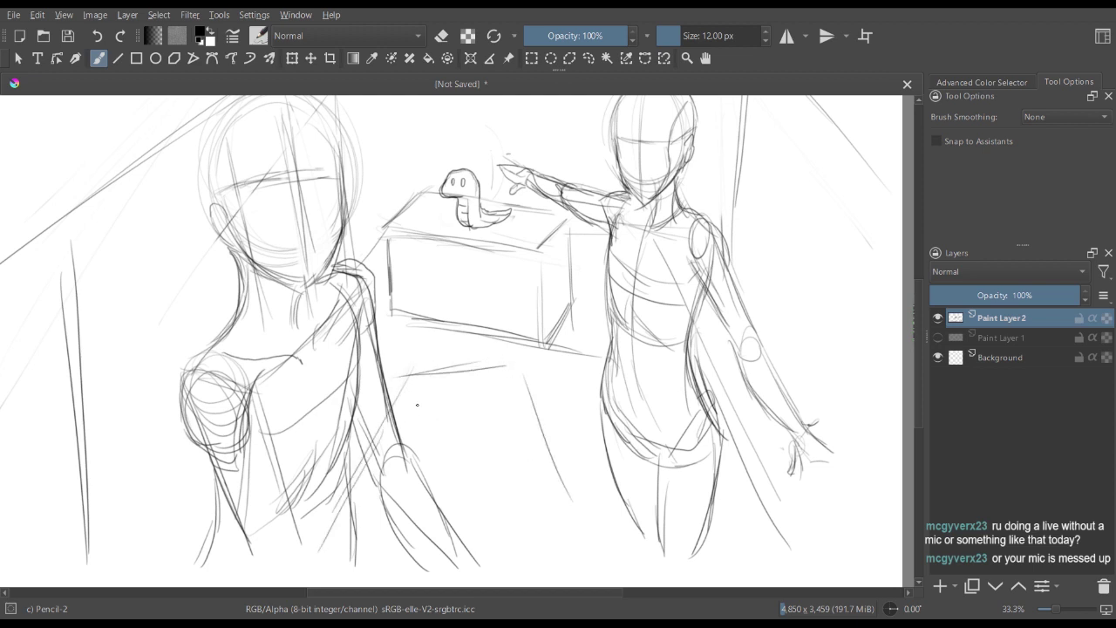
pyautogui.moveTo(390, 409); pyautogui.dragTo(355, 545)
pyautogui.moveTo(397, 395)
pyautogui.mouseDown()
pyautogui.moveTo(340, 573)
pyautogui.moveTo(529, 367)
pyautogui.moveTo(576, 522)
pyautogui.mouseUp()
pyautogui.moveTo(541, 425); pyautogui.dragTo(583, 559)
pyautogui.moveTo(565, 497); pyautogui.dragTo(591, 565)
pyautogui.moveTo(558, 470); pyautogui.dragTo(598, 561)
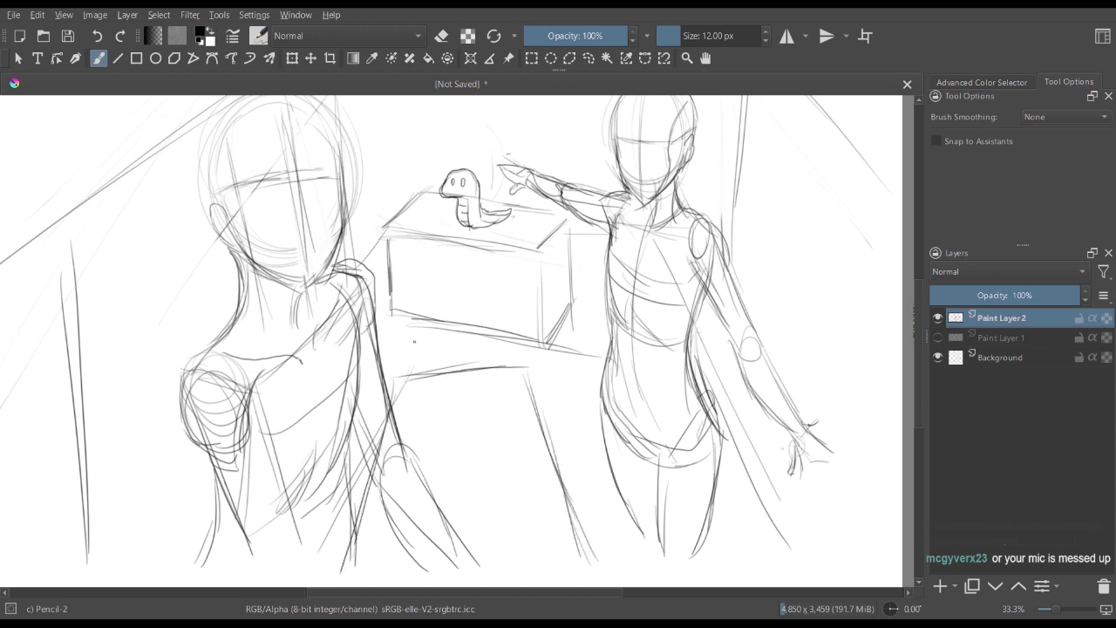
# - Erase the large figure's forearm where it overlaps the table, draw the table's near edge, and reinforce its side
pyautogui.press('e')
pyautogui.moveTo(407, 459)
pyautogui.mouseDown()
pyautogui.moveTo(400, 434)
pyautogui.moveTo(430, 572)
pyautogui.moveTo(403, 518)
pyautogui.moveTo(466, 483)
pyautogui.moveTo(408, 486)
pyautogui.mouseUp()
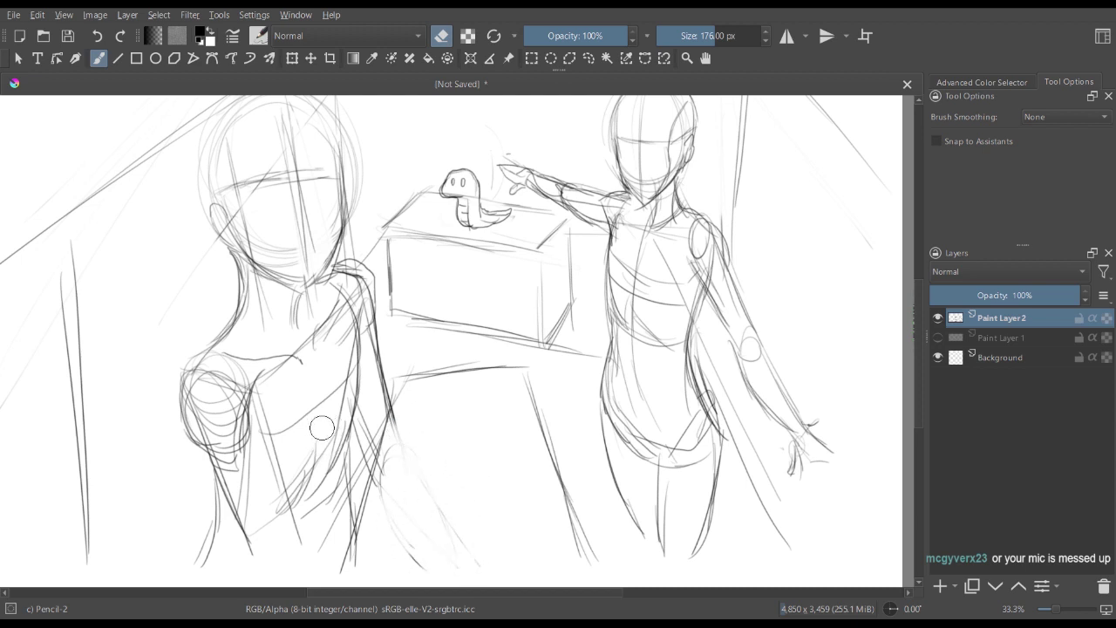
pyautogui.moveTo(321, 428)
pyautogui.mouseDown()
pyautogui.moveTo(383, 453)
pyautogui.moveTo(377, 499)
pyautogui.moveTo(430, 508)
pyautogui.moveTo(451, 415)
pyautogui.mouseUp()
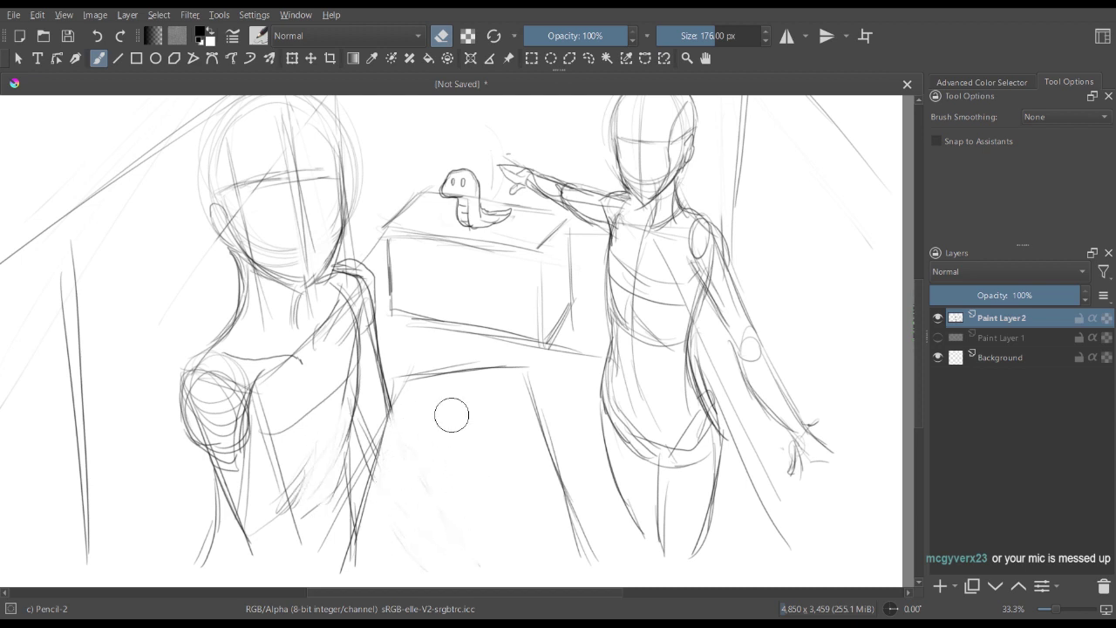
pyautogui.press('e')
pyautogui.moveTo(357, 562); pyautogui.dragTo(553, 563)
pyautogui.moveTo(532, 389); pyautogui.dragTo(586, 568)
pyautogui.moveTo(511, 560); pyautogui.dragTo(599, 557)
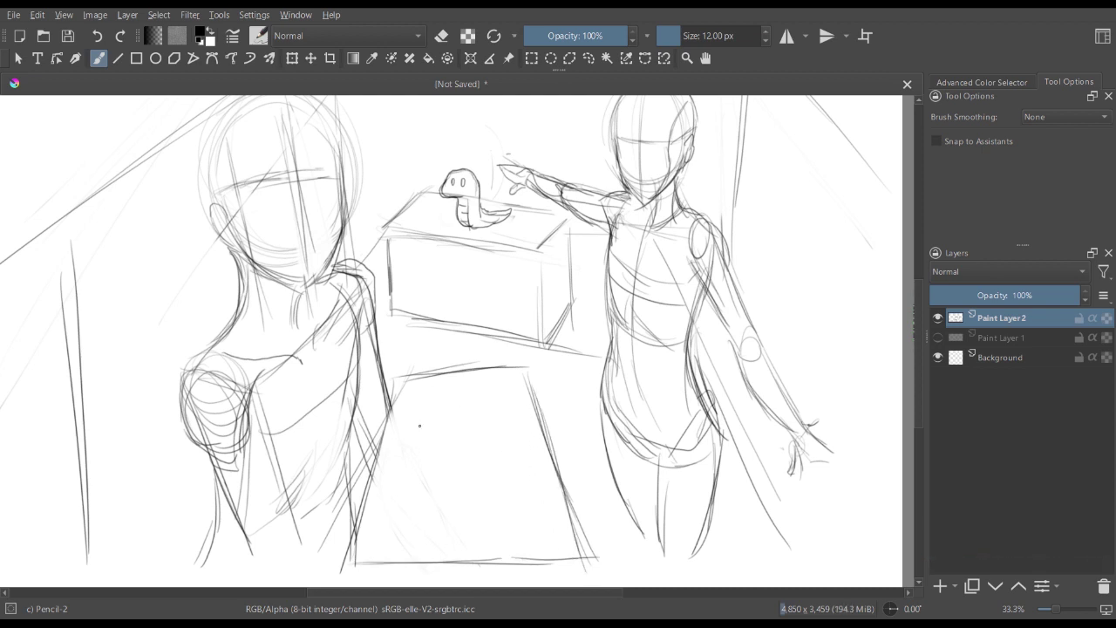
# - Draw a round head outline on the far half of the table top
pyautogui.moveTo(419, 430)
pyautogui.mouseDown()
pyautogui.moveTo(482, 394)
pyautogui.moveTo(497, 446)
pyautogui.mouseUp()
pyautogui.moveTo(420, 410)
pyautogui.mouseDown()
pyautogui.moveTo(421, 455)
pyautogui.moveTo(434, 466)
pyautogui.mouseUp()
pyautogui.moveTo(499, 422)
pyautogui.mouseDown()
pyautogui.moveTo(445, 464)
pyautogui.moveTo(422, 457)
pyautogui.moveTo(489, 464)
pyautogui.moveTo(501, 437)
pyautogui.moveTo(482, 466)
pyautogui.mouseUp()
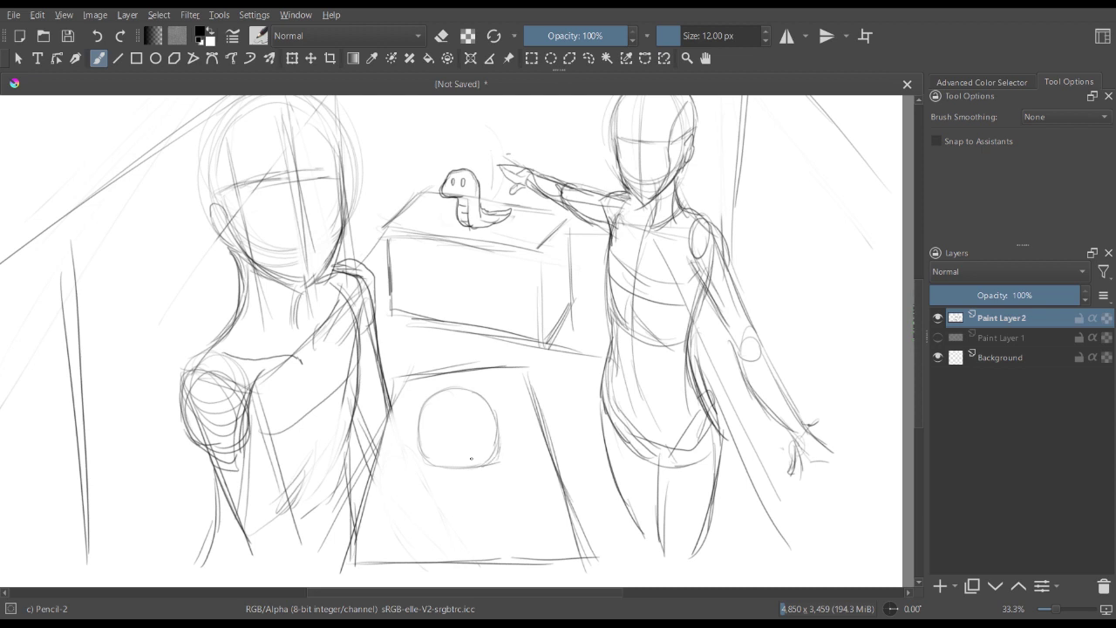
# - Try out eyes and a small mouth on the round head, then erase them
pyautogui.moveTo(442, 434)
pyautogui.mouseDown()
pyautogui.moveTo(441, 420)
pyautogui.moveTo(468, 435)
pyautogui.moveTo(466, 417)
pyautogui.moveTo(441, 415)
pyautogui.moveTo(465, 436)
pyautogui.moveTo(471, 421)
pyautogui.mouseUp()
pyautogui.moveTo(444, 414)
pyautogui.mouseDown()
pyautogui.moveTo(444, 434)
pyautogui.moveTo(466, 438)
pyautogui.mouseUp()
pyautogui.moveTo(472, 437)
pyautogui.mouseDown()
pyautogui.moveTo(470, 415)
pyautogui.moveTo(443, 419)
pyautogui.moveTo(465, 428)
pyautogui.mouseUp()
pyautogui.press('e')
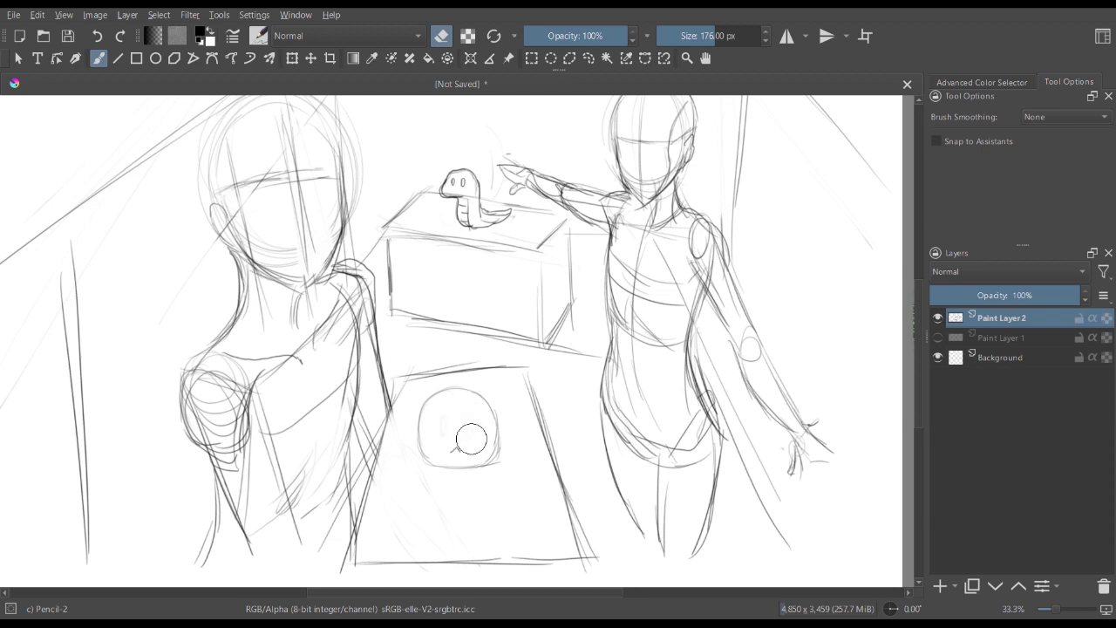
pyautogui.press('e')
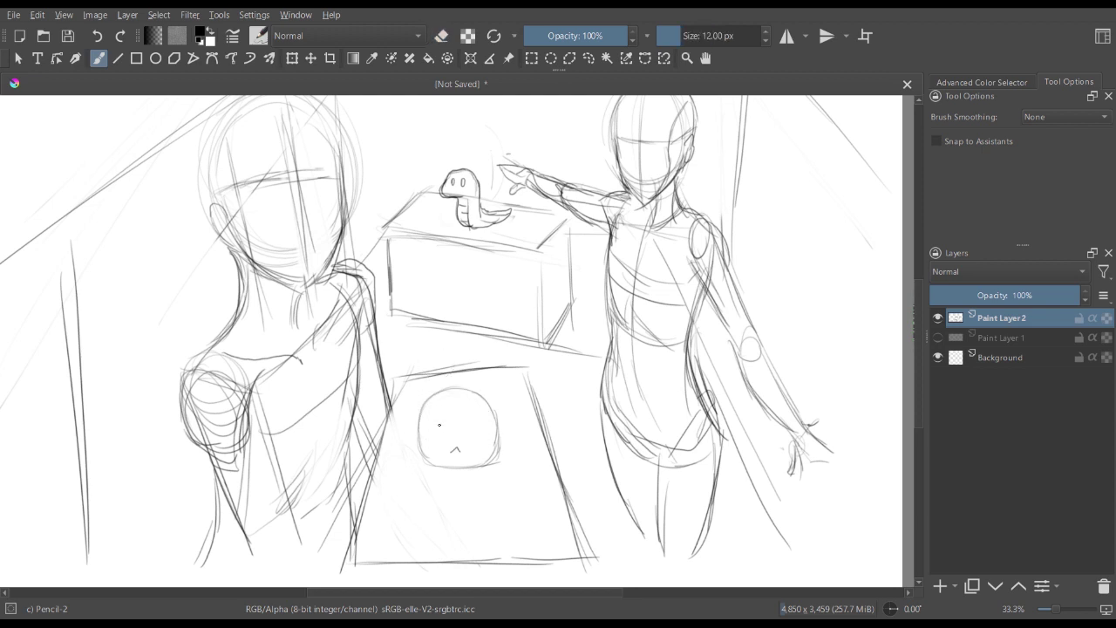
pyautogui.moveTo(443, 429)
pyautogui.mouseDown()
pyautogui.moveTo(484, 427)
pyautogui.moveTo(448, 454)
pyautogui.moveTo(438, 441)
pyautogui.moveTo(473, 416)
pyautogui.moveTo(462, 431)
pyautogui.mouseUp()
pyautogui.press('e')
pyautogui.press('e')
pyautogui.press('e')
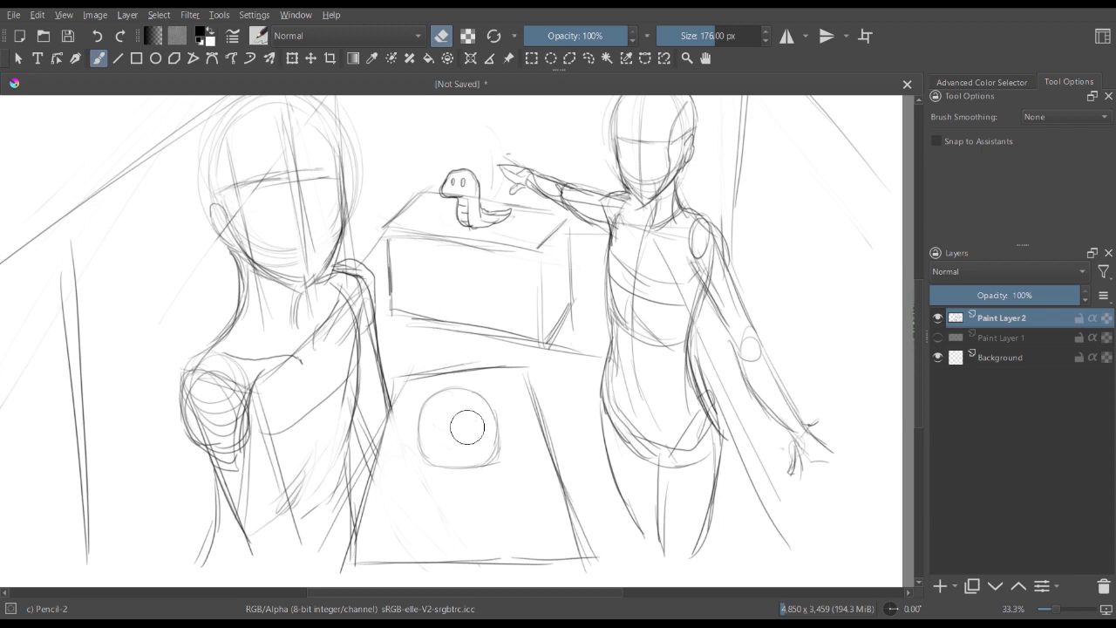
pyautogui.press('e')
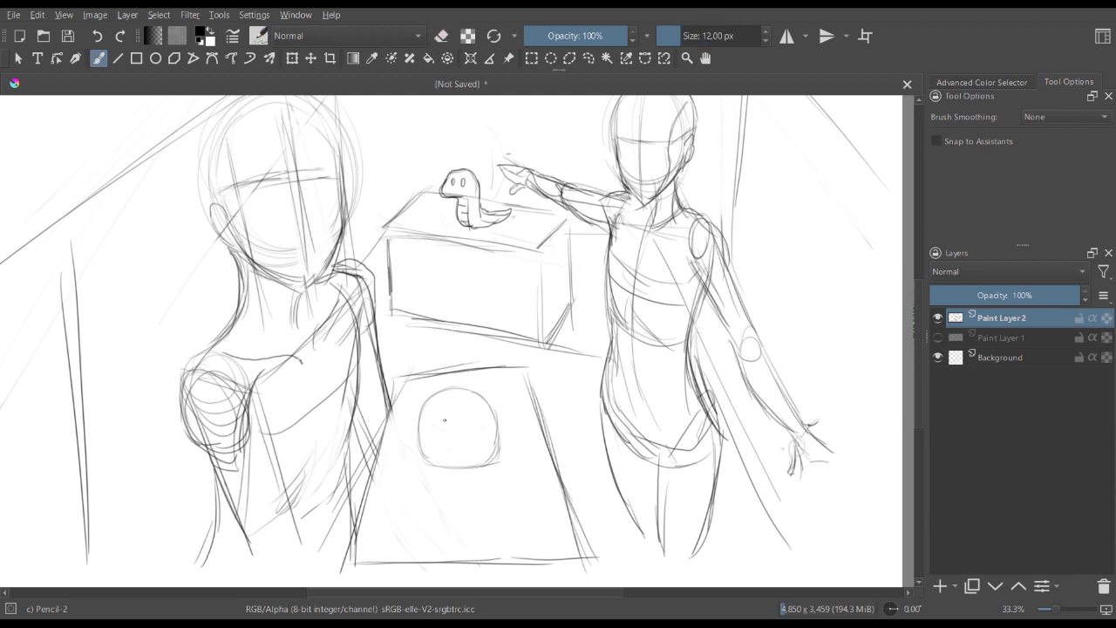
# - Draw oval eyes, angled angry brows and a small frowning mouth on the round head, and reinforce its outline
pyautogui.moveTo(440, 415)
pyautogui.mouseDown()
pyautogui.moveTo(440, 431)
pyautogui.moveTo(445, 415)
pyautogui.moveTo(467, 431)
pyautogui.moveTo(474, 413)
pyautogui.mouseUp()
pyautogui.moveTo(438, 406)
pyautogui.mouseDown()
pyautogui.moveTo(449, 416)
pyautogui.moveTo(474, 408)
pyautogui.moveTo(422, 440)
pyautogui.moveTo(433, 462)
pyautogui.moveTo(452, 466)
pyautogui.moveTo(494, 443)
pyautogui.mouseUp()
pyautogui.moveTo(496, 453); pyautogui.dragTo(482, 461)
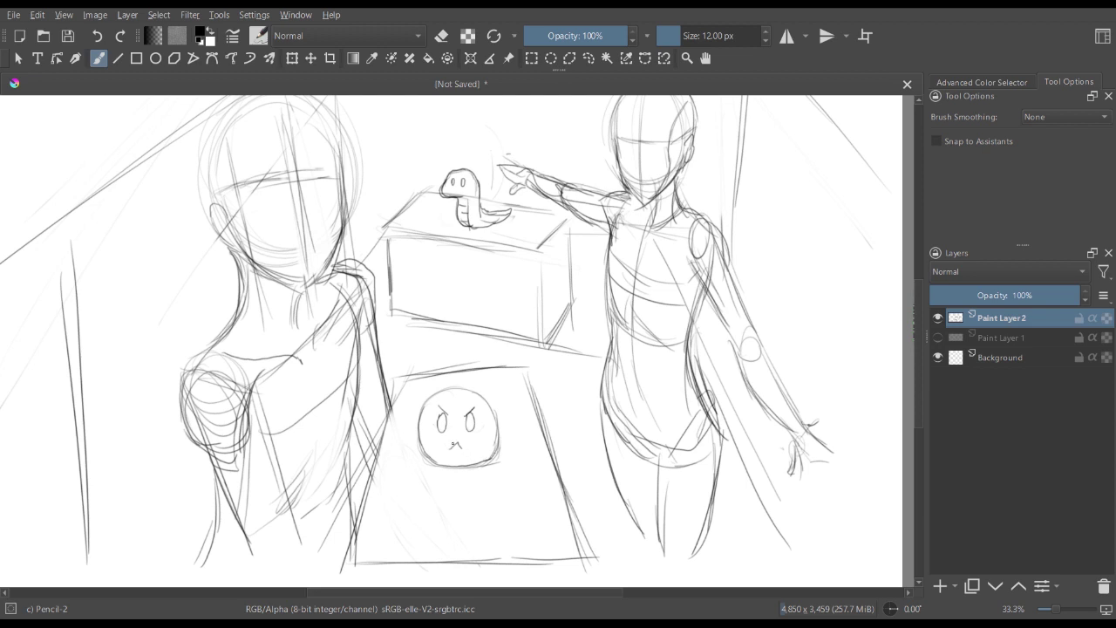
# - Draw a second round head overlapping the angry one near the large figure, with oval eyes and a flat mouth
pyautogui.moveTo(422, 440)
pyautogui.mouseDown()
pyautogui.moveTo(433, 454)
pyautogui.moveTo(376, 463)
pyautogui.moveTo(377, 510)
pyautogui.moveTo(441, 451)
pyautogui.moveTo(452, 509)
pyautogui.mouseUp()
pyautogui.moveTo(380, 458)
pyautogui.mouseDown()
pyautogui.moveTo(393, 524)
pyautogui.moveTo(433, 529)
pyautogui.moveTo(453, 514)
pyautogui.moveTo(457, 483)
pyautogui.mouseUp()
pyautogui.moveTo(390, 475)
pyautogui.mouseDown()
pyautogui.moveTo(422, 488)
pyautogui.moveTo(416, 476)
pyautogui.moveTo(416, 508)
pyautogui.mouseUp()
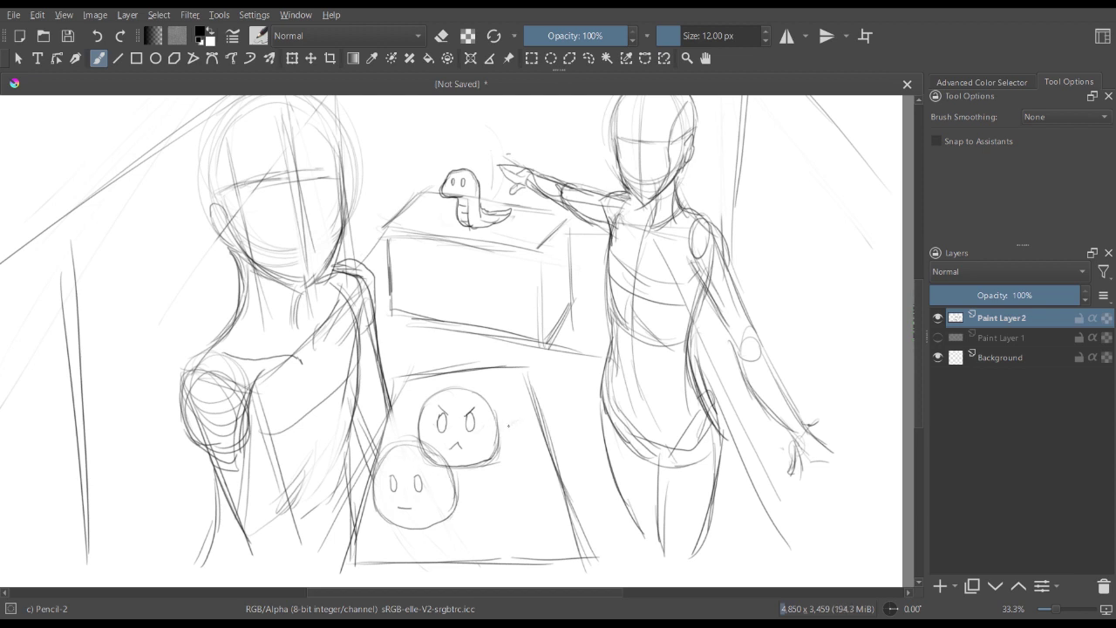
# - Draw a third rounded head at the table's edge nearest the pointing figure, with two oval eyes turned toward that figure
pyautogui.moveTo(495, 446)
pyautogui.mouseDown()
pyautogui.moveTo(498, 493)
pyautogui.moveTo(536, 426)
pyautogui.moveTo(505, 426)
pyautogui.moveTo(566, 466)
pyautogui.moveTo(535, 466)
pyautogui.moveTo(516, 435)
pyautogui.moveTo(494, 498)
pyautogui.moveTo(490, 475)
pyautogui.moveTo(521, 513)
pyautogui.moveTo(568, 511)
pyautogui.mouseUp()
pyautogui.moveTo(565, 452)
pyautogui.mouseDown()
pyautogui.moveTo(571, 492)
pyautogui.moveTo(552, 509)
pyautogui.mouseUp()
pyautogui.moveTo(541, 424)
pyautogui.mouseDown()
pyautogui.moveTo(564, 451)
pyautogui.moveTo(543, 481)
pyautogui.moveTo(561, 476)
pyautogui.mouseUp()
pyautogui.moveTo(558, 453); pyautogui.dragTo(559, 468)
pyautogui.moveTo(506, 437)
pyautogui.mouseDown()
pyautogui.moveTo(538, 425)
pyautogui.moveTo(567, 451)
pyautogui.moveTo(572, 474)
pyautogui.mouseUp()
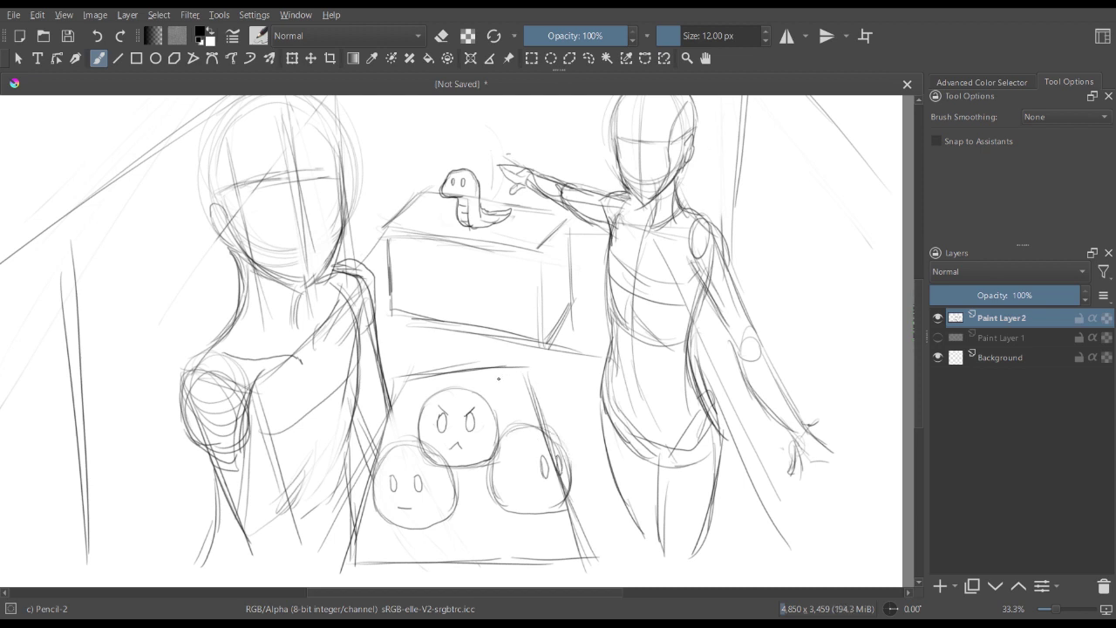
# - Draw a fourth rounded head with two oval eyes at the table's far corner near the pointing figure, with an exclamation mark beside it
pyautogui.moveTo(496, 387)
pyautogui.mouseDown()
pyautogui.moveTo(519, 403)
pyautogui.moveTo(498, 388)
pyautogui.moveTo(502, 363)
pyautogui.moveTo(526, 347)
pyautogui.moveTo(545, 352)
pyautogui.moveTo(563, 392)
pyautogui.moveTo(521, 404)
pyautogui.moveTo(561, 395)
pyautogui.moveTo(548, 418)
pyautogui.moveTo(557, 426)
pyautogui.moveTo(542, 392)
pyautogui.mouseUp()
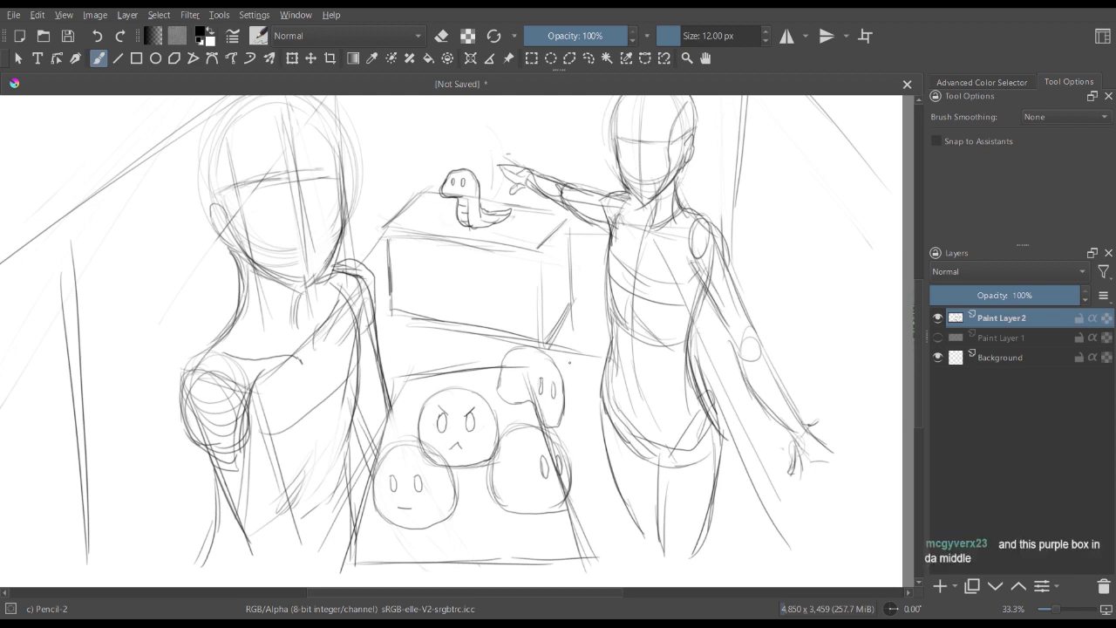
pyautogui.moveTo(570, 363); pyautogui.dragTo(577, 392)
pyautogui.click(574, 392)
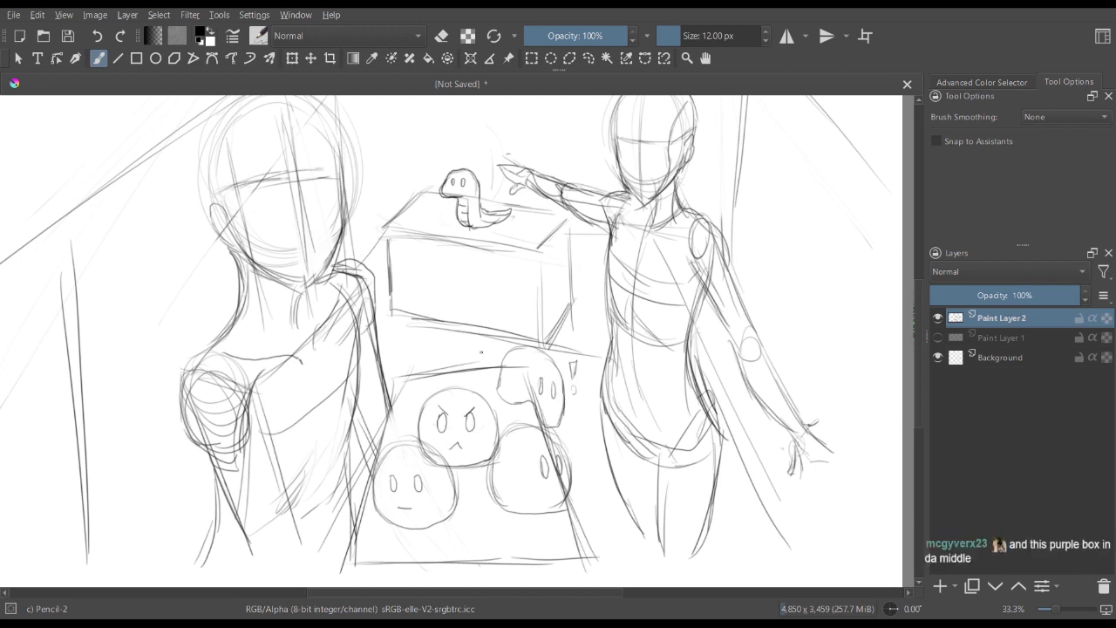
# - Sketch inner edge lines along the far, side and near edges of the tabletop around the round heads
pyautogui.moveTo(402, 383)
pyautogui.mouseDown()
pyautogui.moveTo(386, 428)
pyautogui.moveTo(393, 446)
pyautogui.moveTo(501, 373)
pyautogui.mouseUp()
pyautogui.moveTo(369, 503)
pyautogui.mouseDown()
pyautogui.moveTo(357, 552)
pyautogui.moveTo(380, 521)
pyautogui.moveTo(372, 545)
pyautogui.moveTo(530, 544)
pyautogui.moveTo(570, 544)
pyautogui.mouseUp()
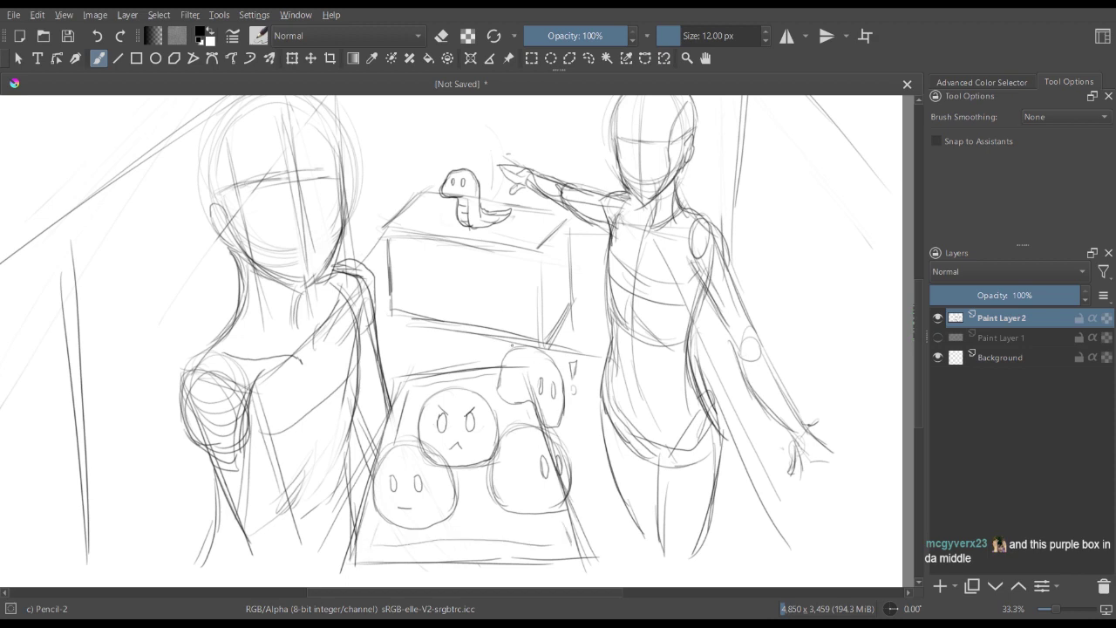
pyautogui.scroll(-3, 474, 302)
pyautogui.scroll(4, 474, 301)
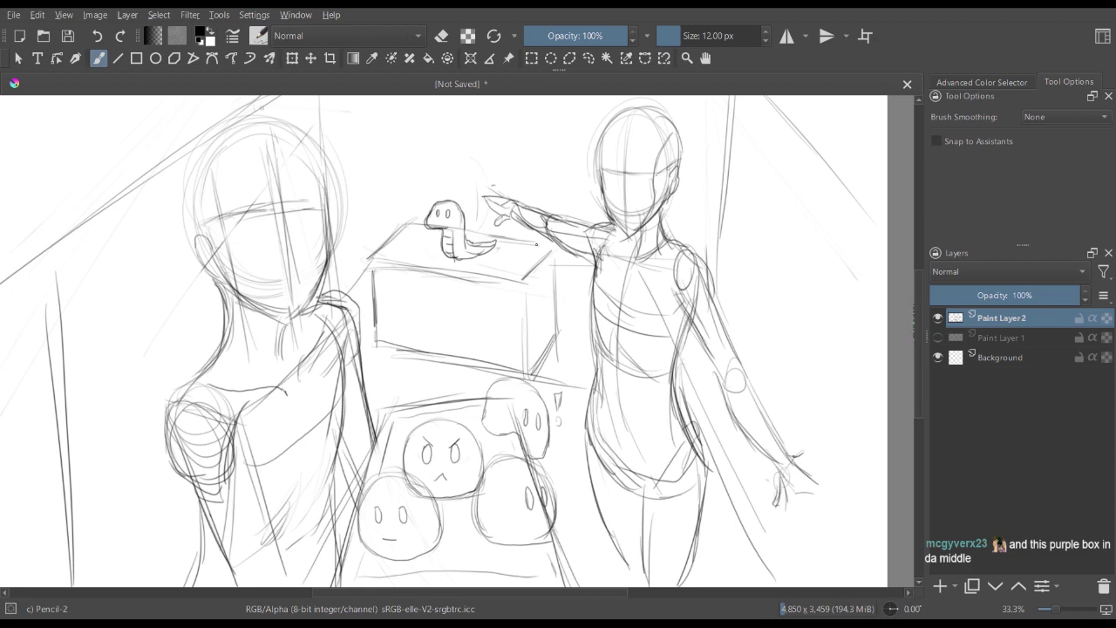
# - Erase the eyes of the near head beside the pointing figure and the table edge lines crossing the two heads on that side
pyautogui.scroll(-3, 536, 245)
pyautogui.scroll(3, 439, 295)
pyautogui.press('e')
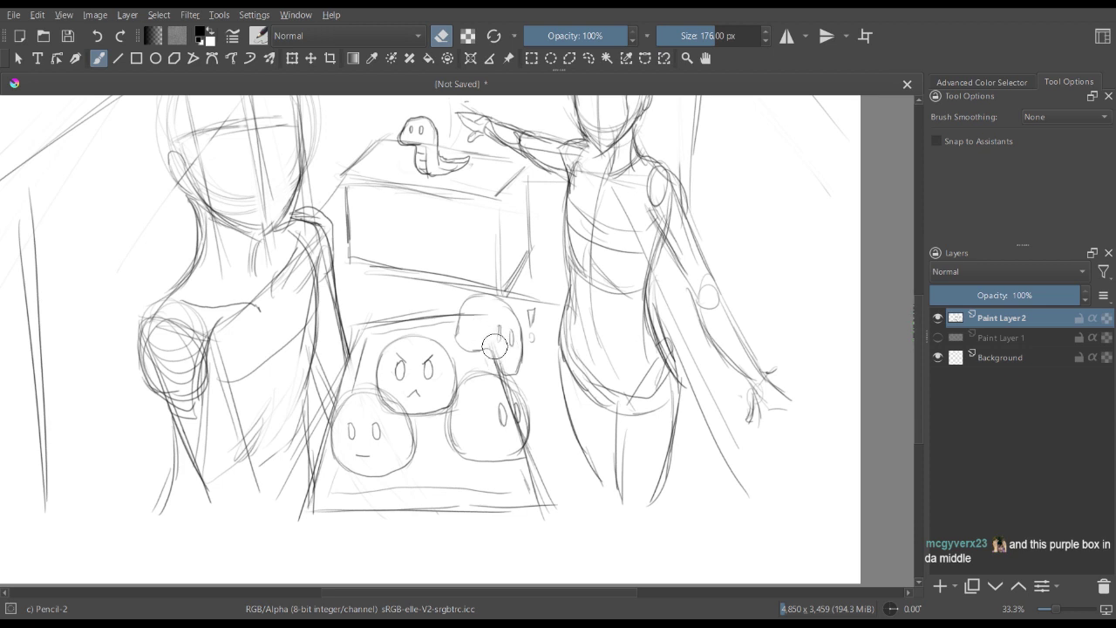
pyautogui.moveTo(503, 391)
pyautogui.mouseDown()
pyautogui.moveTo(519, 437)
pyautogui.moveTo(502, 409)
pyautogui.moveTo(515, 430)
pyautogui.moveTo(504, 396)
pyautogui.mouseUp()
pyautogui.moveTo(457, 335); pyautogui.dragTo(418, 285)
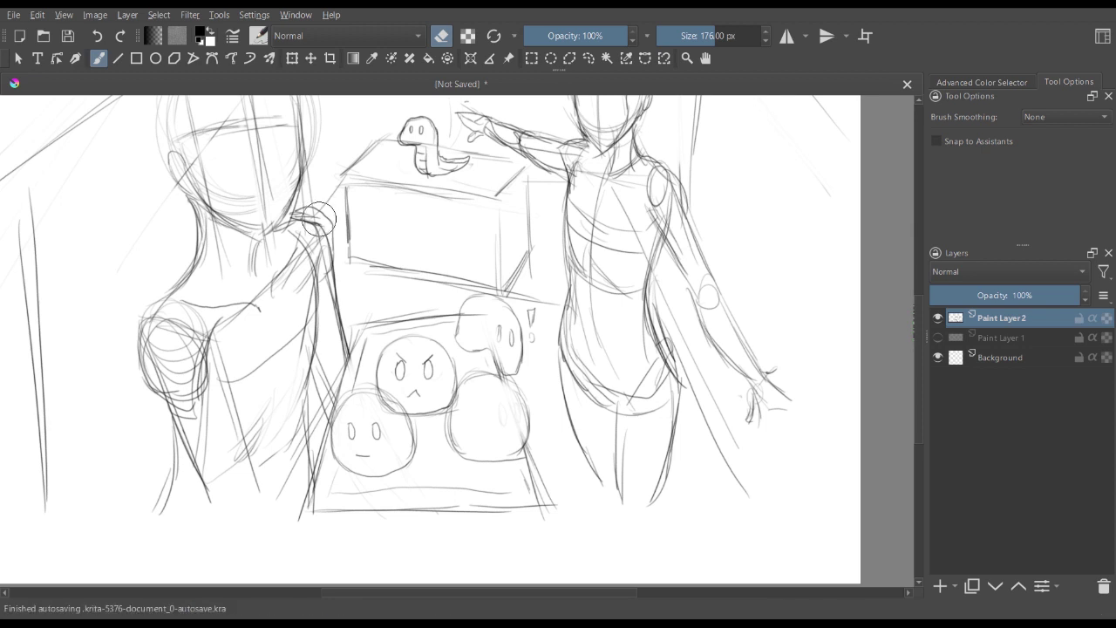
pyautogui.scroll(-3, 319, 221)
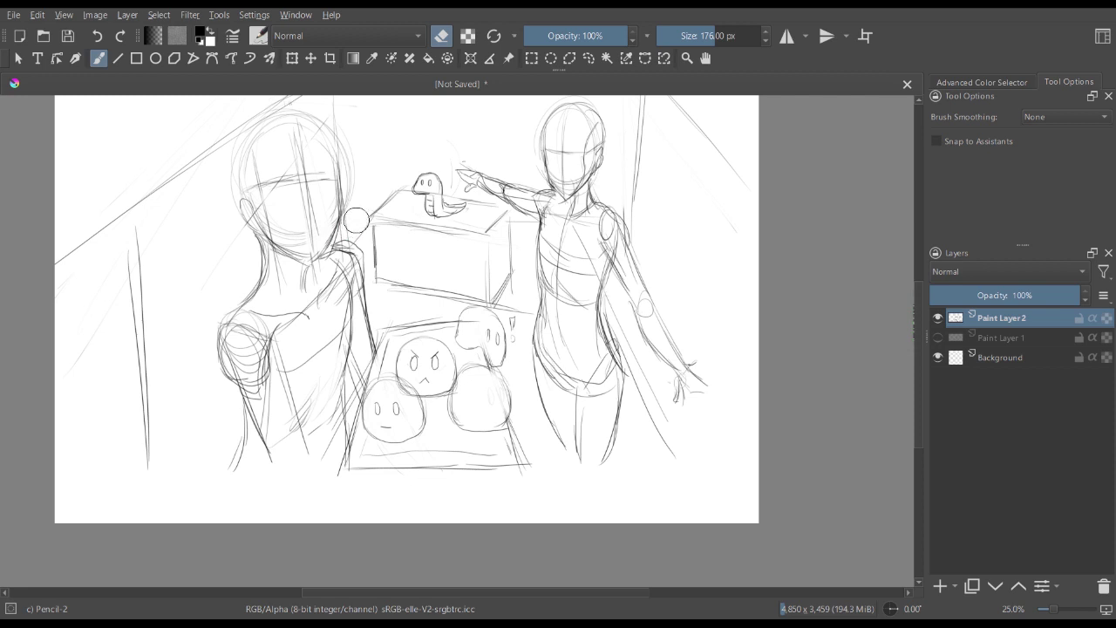
pyautogui.press('e')
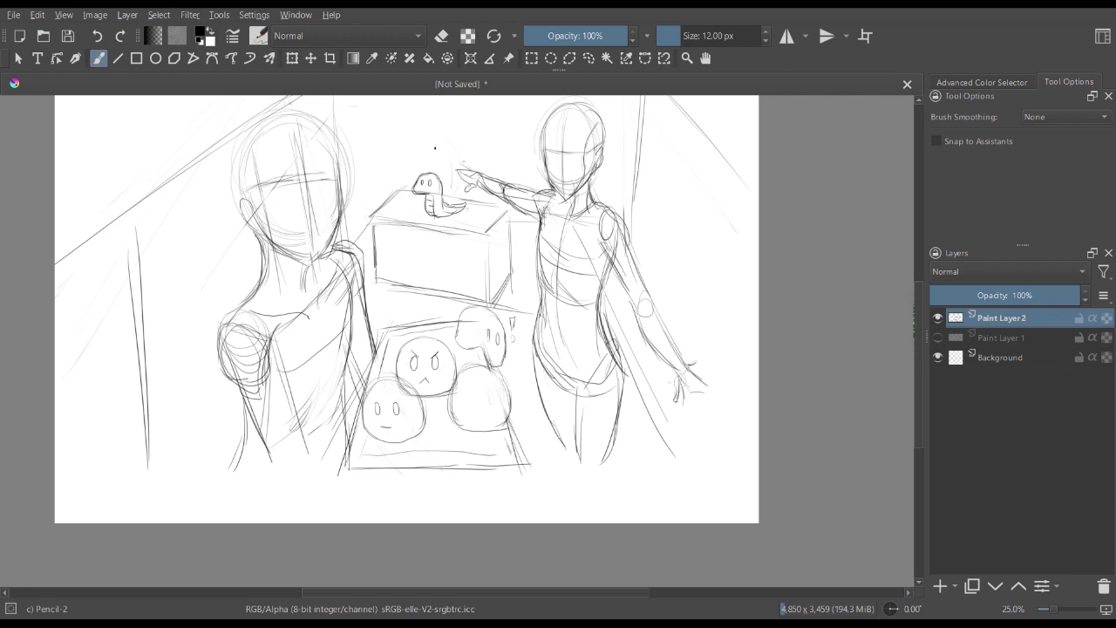
# - Redraw two oval eyes on the near head beside the pointing figure and reinforce the outlines of both heads on that side
pyautogui.hotkey('ctrl', '-')
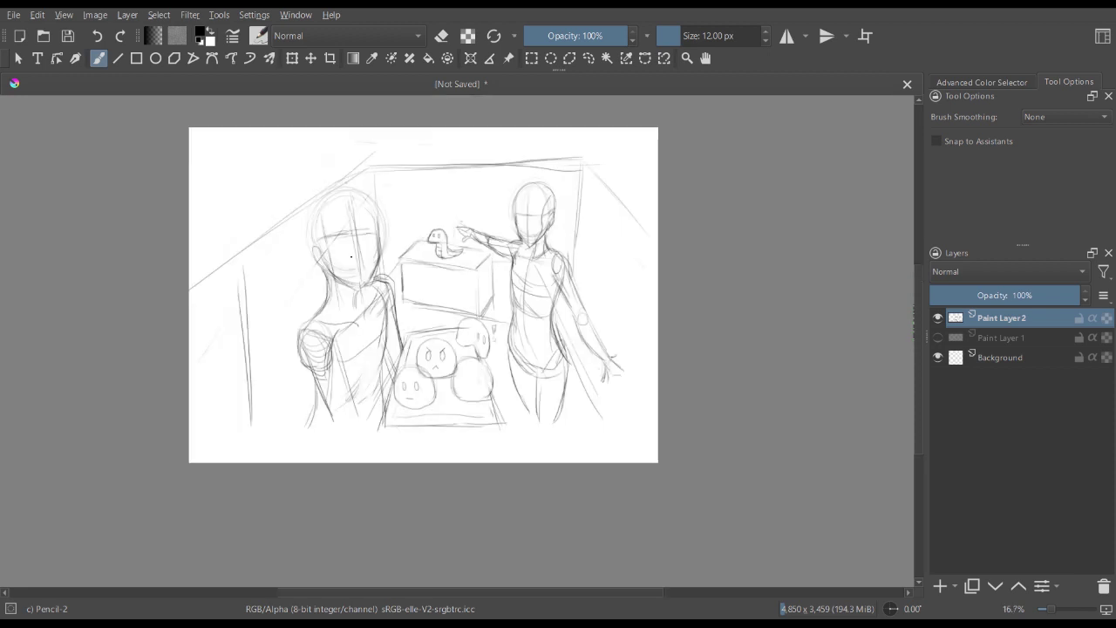
pyautogui.hotkey('ctrl', '+')
pyautogui.hotkey('ctrl', '+')
pyautogui.moveTo(429, 260); pyautogui.dragTo(406, 284)
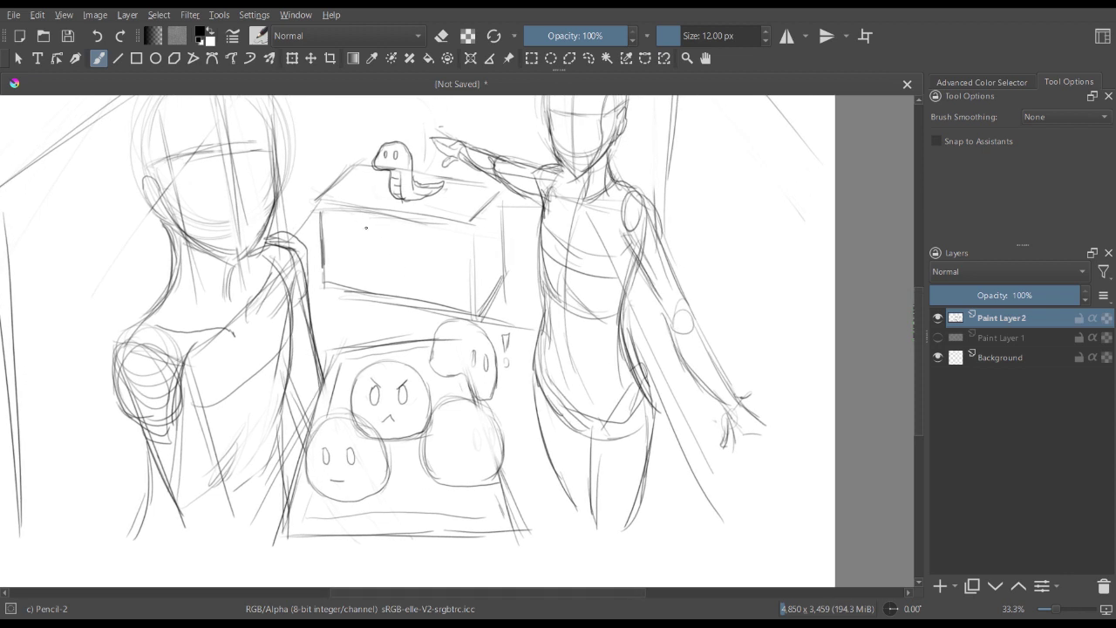
pyautogui.moveTo(431, 356)
pyautogui.mouseDown()
pyautogui.moveTo(435, 373)
pyautogui.moveTo(471, 383)
pyautogui.moveTo(478, 397)
pyautogui.moveTo(500, 378)
pyautogui.moveTo(498, 355)
pyautogui.moveTo(473, 362)
pyautogui.moveTo(475, 348)
pyautogui.mouseUp()
pyautogui.moveTo(475, 432)
pyautogui.mouseDown()
pyautogui.moveTo(476, 451)
pyautogui.moveTo(493, 450)
pyautogui.moveTo(486, 406)
pyautogui.moveTo(502, 437)
pyautogui.moveTo(472, 482)
pyautogui.moveTo(499, 475)
pyautogui.mouseUp()
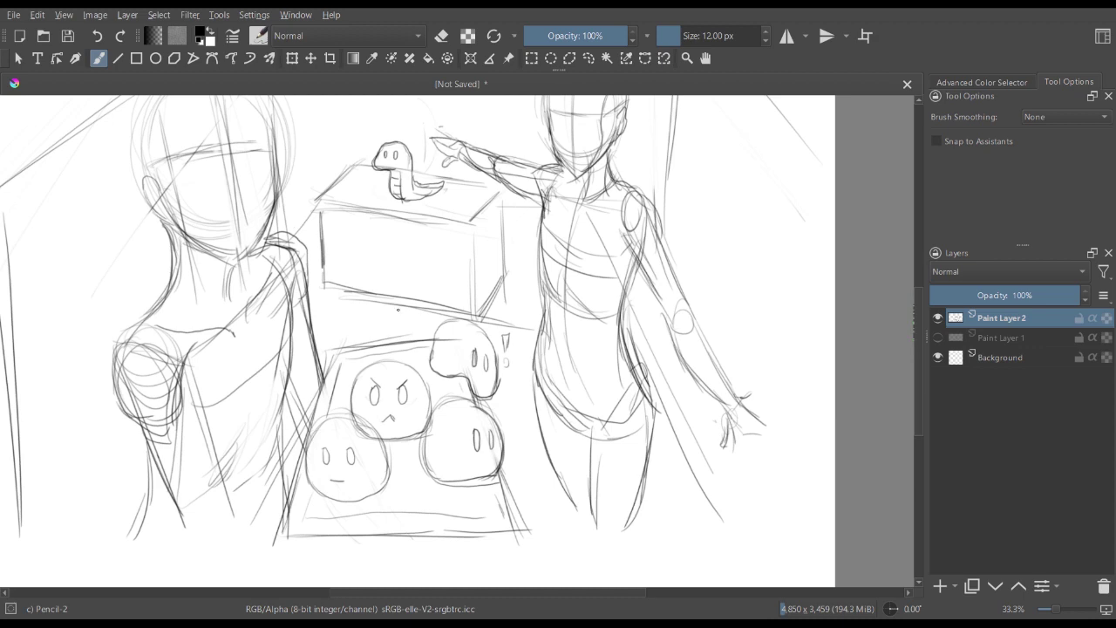
# - Draw curved bust contours on the large foreground figure's torso, under the raised hand
pyautogui.hotkey('ctrl', '-')
pyautogui.hotkey('ctrl', '-')
pyautogui.hotkey('ctrl', '+')
pyautogui.hotkey('ctrl', '+')
pyautogui.moveTo(398, 310); pyautogui.dragTo(425, 377)
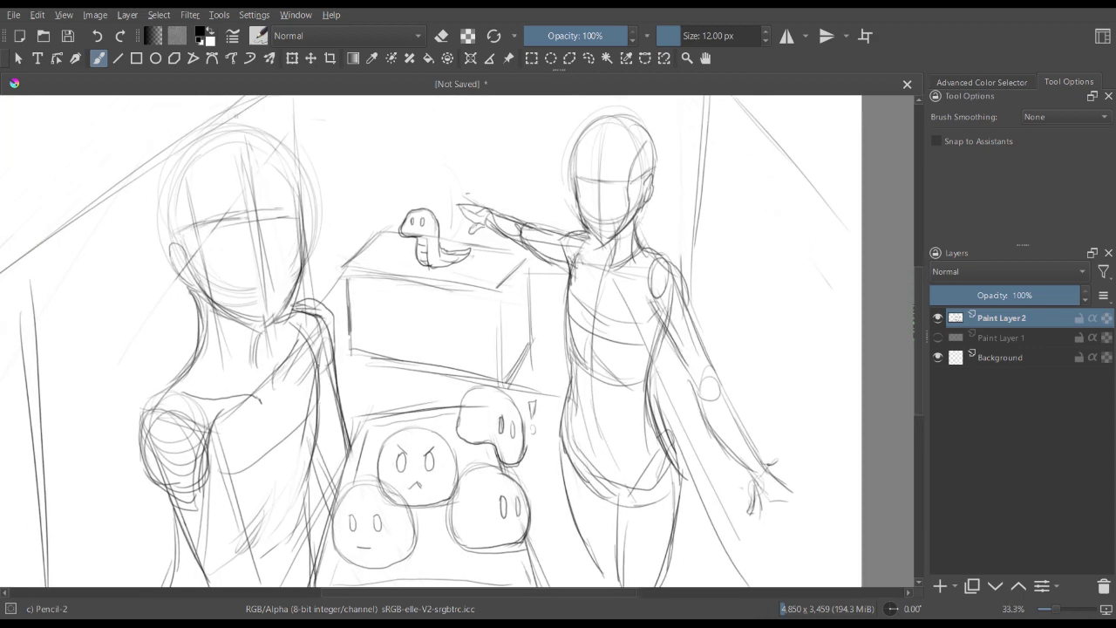
pyautogui.moveTo(315, 391)
pyautogui.mouseDown()
pyautogui.moveTo(336, 442)
pyautogui.moveTo(332, 490)
pyautogui.mouseUp()
pyautogui.moveTo(289, 440)
pyautogui.mouseDown()
pyautogui.moveTo(300, 528)
pyautogui.moveTo(246, 542)
pyautogui.mouseUp()
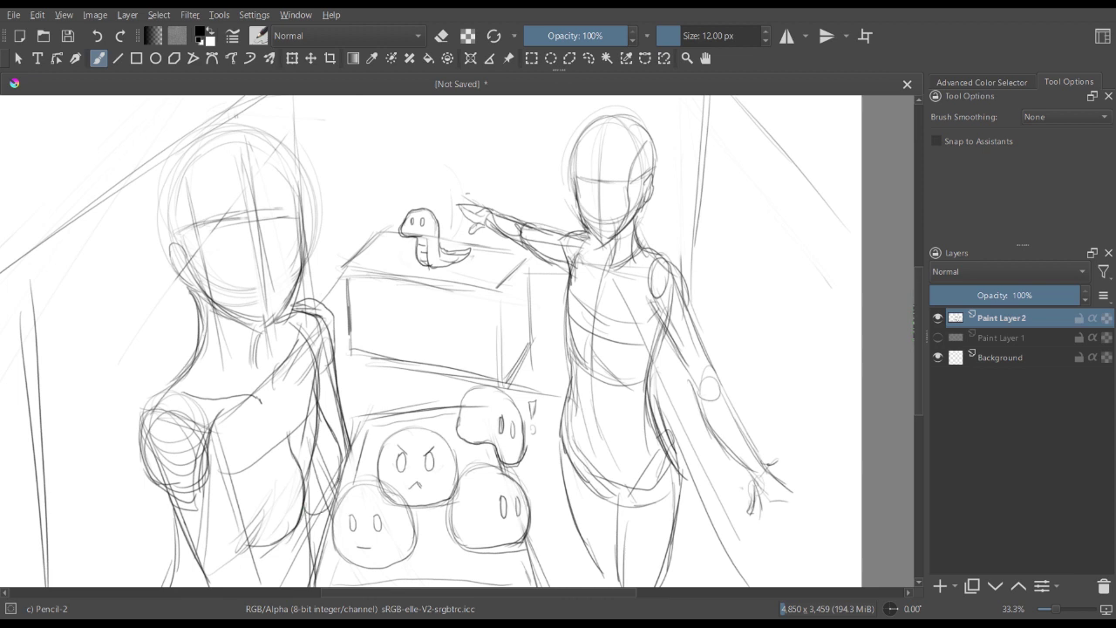
# - Draw the bust contours on the pointing figure and reinforce the curves of the waist and hips
pyautogui.moveTo(567, 277)
pyautogui.mouseDown()
pyautogui.moveTo(551, 344)
pyautogui.moveTo(558, 351)
pyautogui.moveTo(561, 300)
pyautogui.moveTo(595, 312)
pyautogui.moveTo(607, 364)
pyautogui.moveTo(653, 347)
pyautogui.moveTo(654, 314)
pyautogui.moveTo(649, 385)
pyautogui.mouseUp()
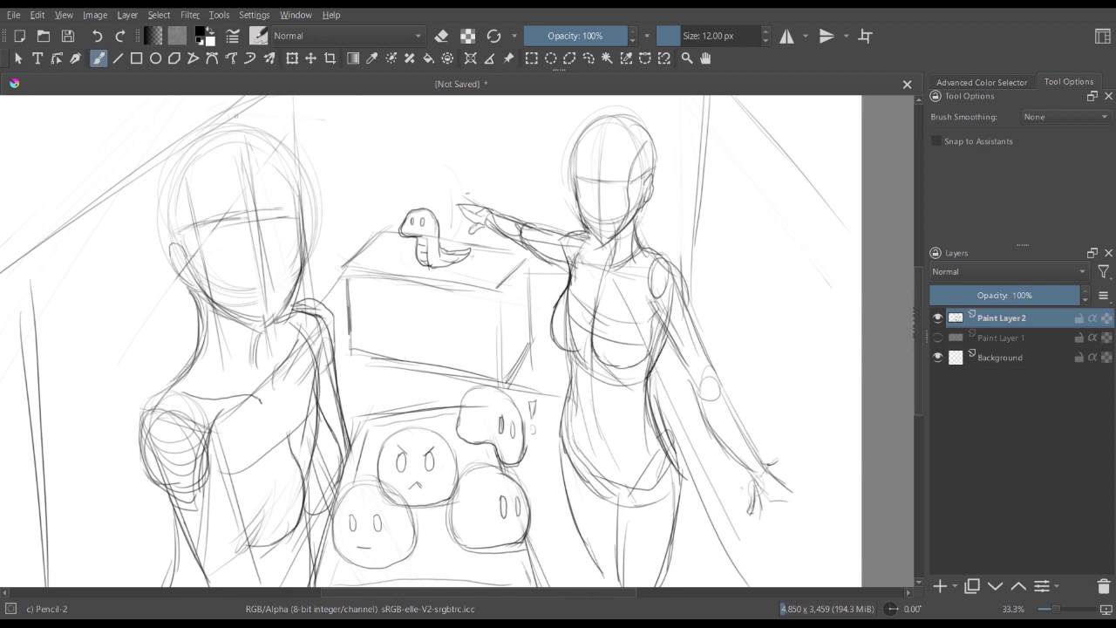
pyautogui.moveTo(569, 350); pyautogui.dragTo(562, 454)
pyautogui.moveTo(649, 384); pyautogui.dragTo(672, 465)
# - Give the table thickness by drawing short vertical corners and a lower edge line along its near side
pyautogui.moveTo(599, 328)
pyautogui.mouseDown()
pyautogui.moveTo(607, 338)
pyautogui.moveTo(638, 332)
pyautogui.moveTo(652, 284)
pyautogui.mouseUp()
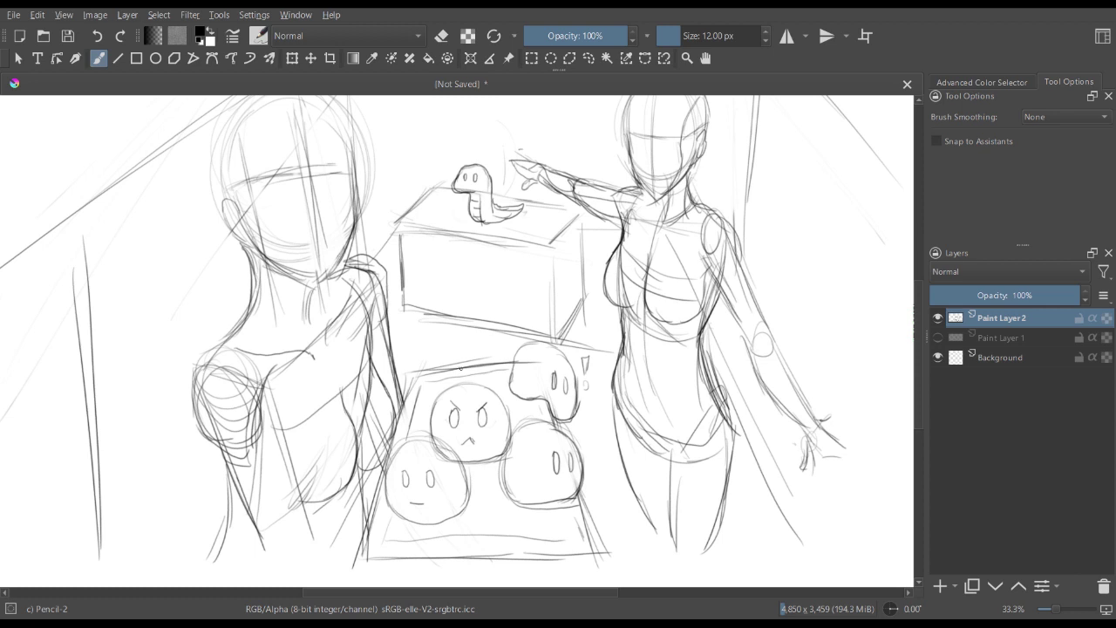
pyautogui.moveTo(366, 554); pyautogui.dragTo(365, 579)
pyautogui.moveTo(599, 549); pyautogui.dragTo(599, 581)
pyautogui.moveTo(364, 579); pyautogui.dragTo(603, 584)
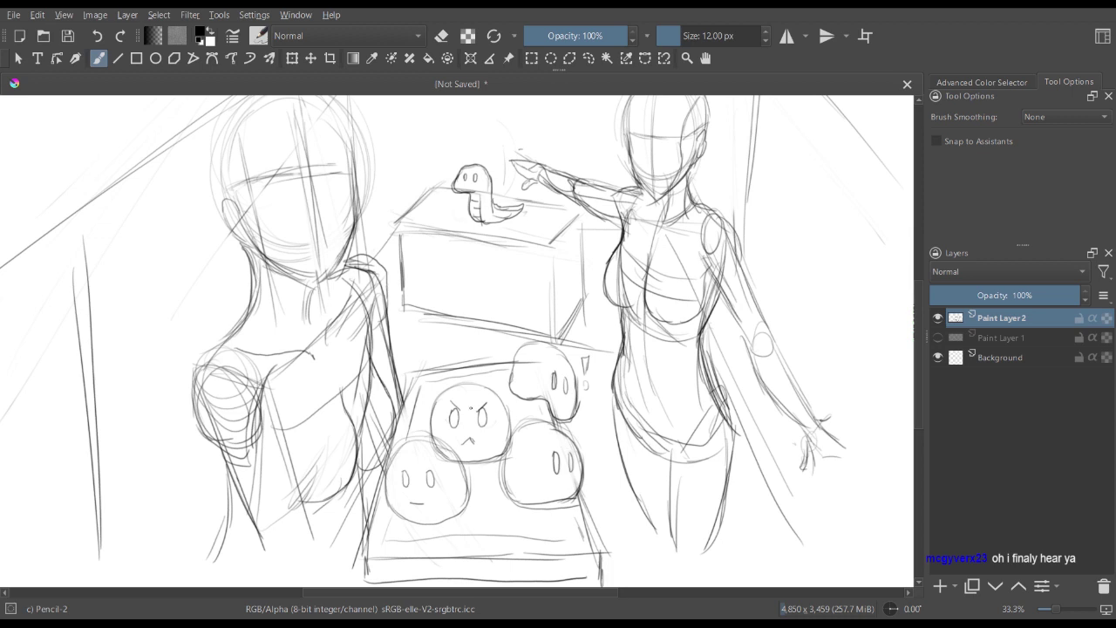
# - Extend the foreground figure's lowered arm down across the torso to a rounded elbow joint
pyautogui.moveTo(269, 396)
pyautogui.mouseDown()
pyautogui.moveTo(299, 520)
pyautogui.moveTo(274, 545)
pyautogui.moveTo(318, 545)
pyautogui.mouseUp()
pyautogui.moveTo(273, 574); pyautogui.dragTo(285, 586)
pyautogui.moveTo(353, 541); pyautogui.dragTo(312, 583)
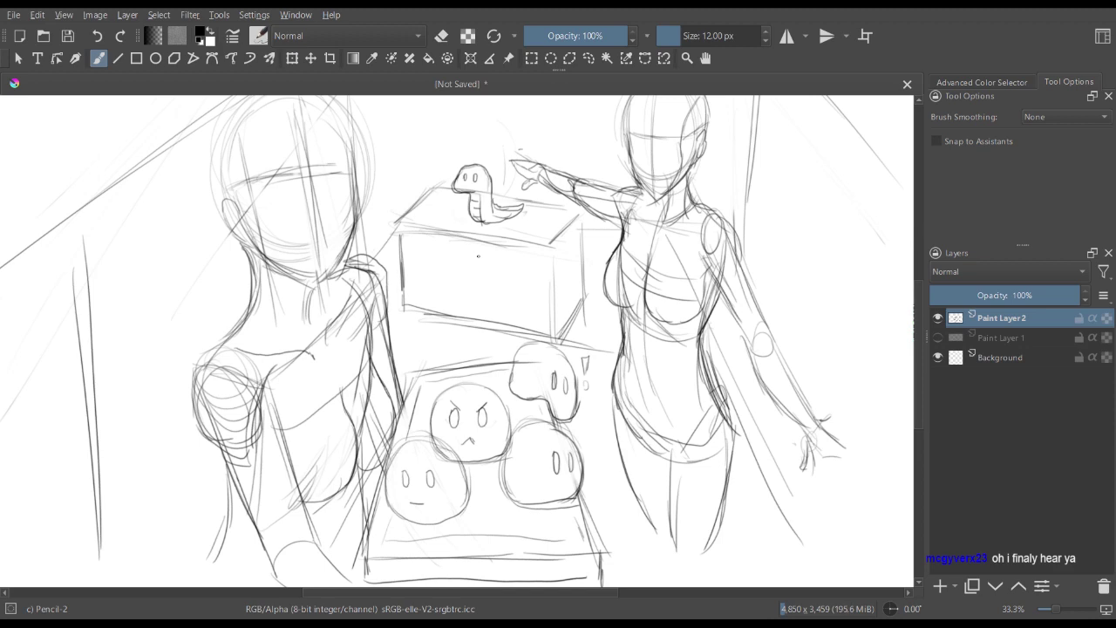
# - Sketch the outlines of both eyes below the guideline on the pointing figure's face
pyautogui.hotkey('ctrl', '-')
pyautogui.hotkey('ctrl', '+')
pyautogui.moveTo(537, 246); pyautogui.dragTo(485, 302)
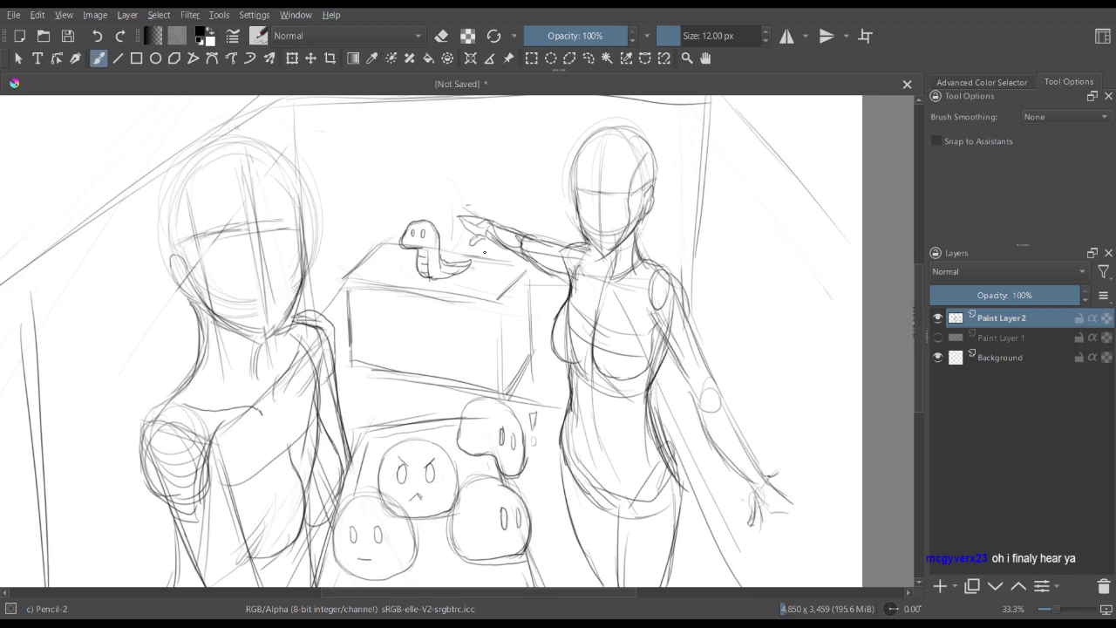
pyautogui.press('-')
pyautogui.press('+')
pyautogui.press('-')
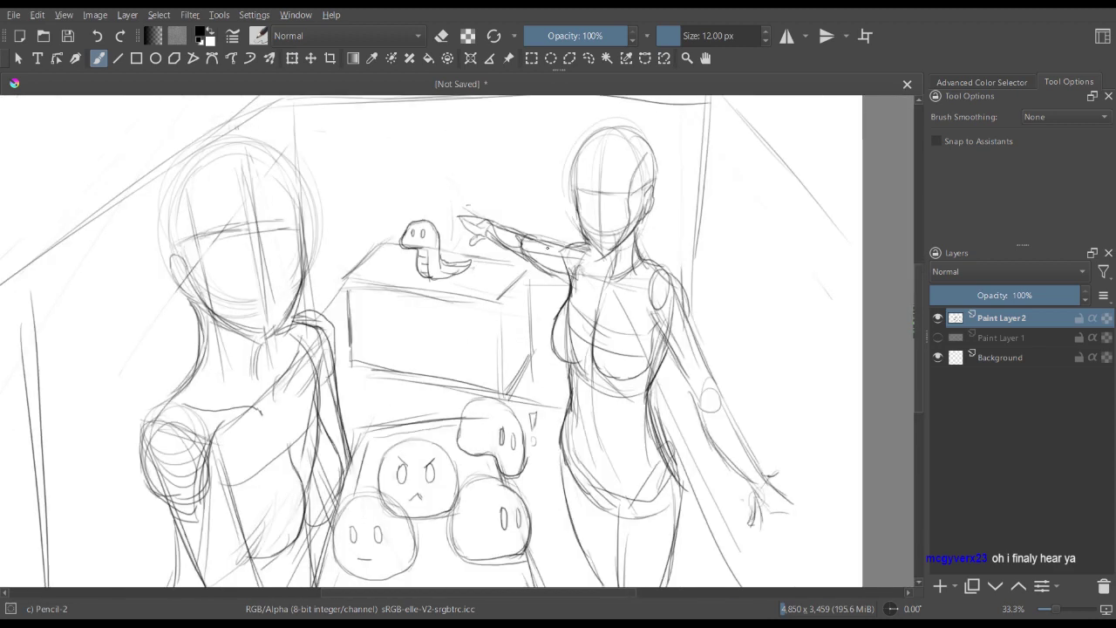
pyautogui.press('+')
pyautogui.moveTo(638, 120)
pyautogui.mouseDown()
pyautogui.moveTo(540, 133)
pyautogui.moveTo(552, 147)
pyautogui.mouseUp()
pyautogui.moveTo(546, 145)
pyautogui.mouseDown()
pyautogui.moveTo(550, 156)
pyautogui.moveTo(602, 147)
pyautogui.moveTo(609, 160)
pyautogui.mouseUp()
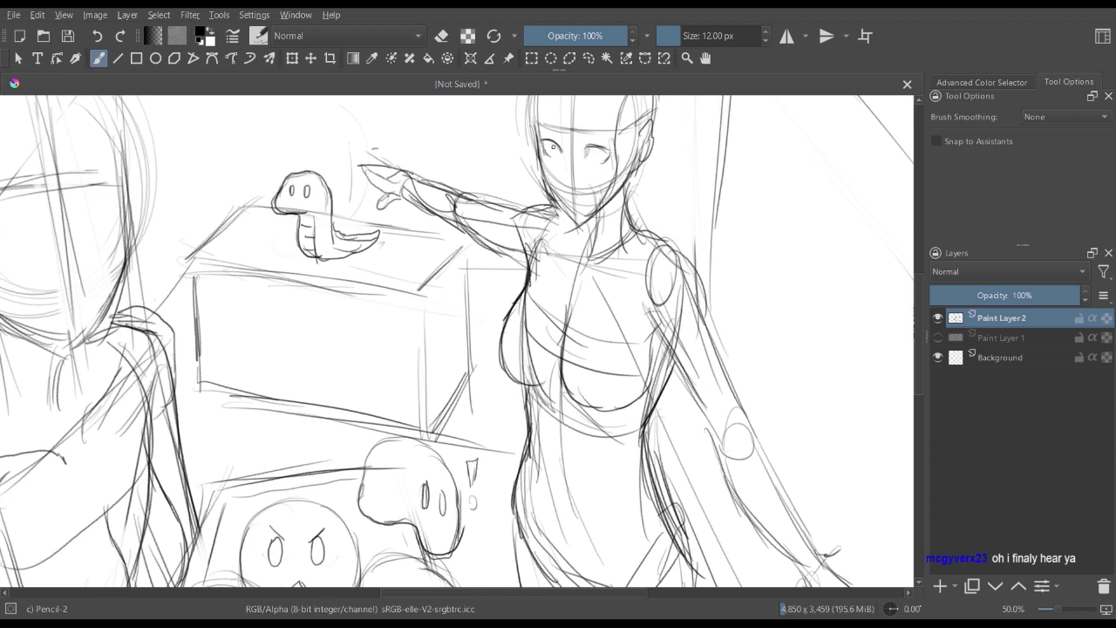
# - Add pupils and darker lids to the pointing figure's eyes, and draw a small mouth
pyautogui.moveTo(553, 146); pyautogui.dragTo(599, 158)
pyautogui.moveTo(536, 137)
pyautogui.mouseDown()
pyautogui.moveTo(612, 150)
pyautogui.moveTo(567, 159)
pyautogui.moveTo(583, 202)
pyautogui.mouseUp()
pyautogui.hotkey('ctrl', '-')
pyautogui.hotkey('ctrl', '+')
pyautogui.moveTo(538, 228); pyautogui.dragTo(565, 247)
pyautogui.hotkey('ctrl', '-')
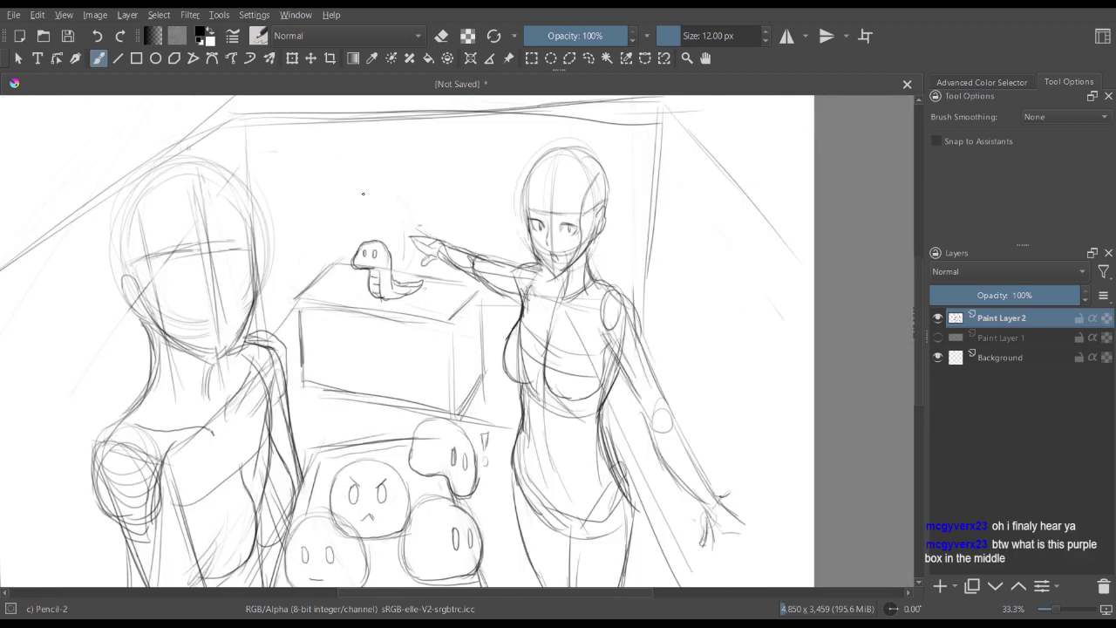
# - Letter "TSUCHINOKO!" by hand above the small snake creature standing on the box
pyautogui.scroll(1, 364, 193)
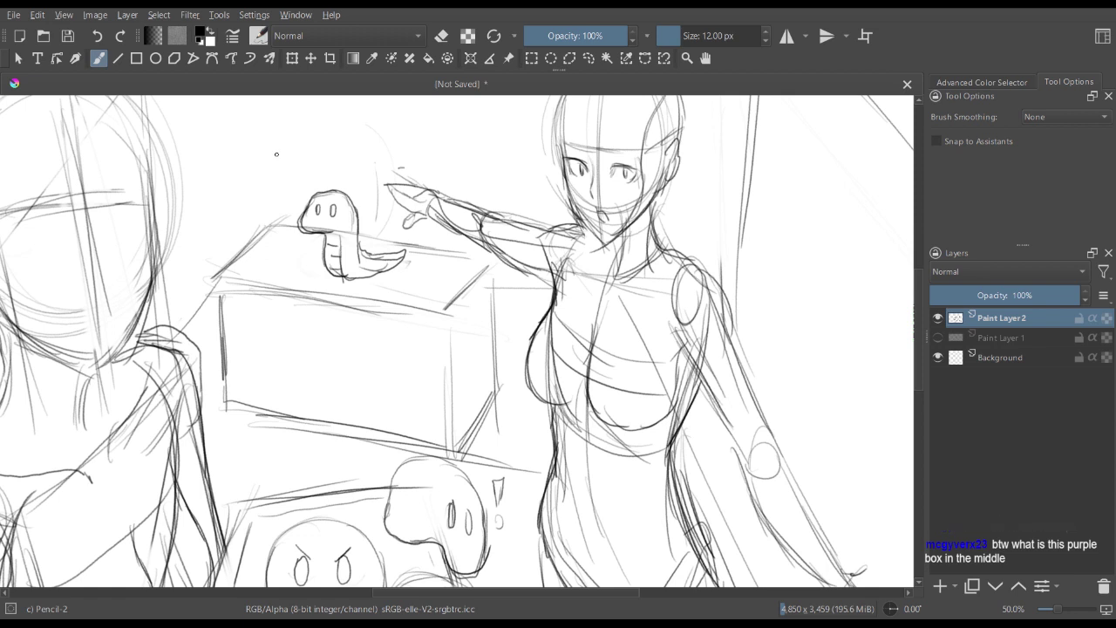
pyautogui.moveTo(274, 154)
pyautogui.mouseDown()
pyautogui.moveTo(293, 156)
pyautogui.moveTo(284, 171)
pyautogui.moveTo(307, 157)
pyautogui.moveTo(317, 170)
pyautogui.mouseUp()
pyautogui.moveTo(326, 155); pyautogui.dragTo(325, 170)
pyautogui.moveTo(317, 163); pyautogui.dragTo(367, 161)
pyautogui.moveTo(367, 160); pyautogui.dragTo(375, 165)
pyautogui.moveTo(382, 152)
pyautogui.mouseDown()
pyautogui.moveTo(403, 144)
pyautogui.moveTo(399, 164)
pyautogui.mouseUp()
pyautogui.hotkey('ctrl', '-')
pyautogui.hotkey('ctrl', '+')
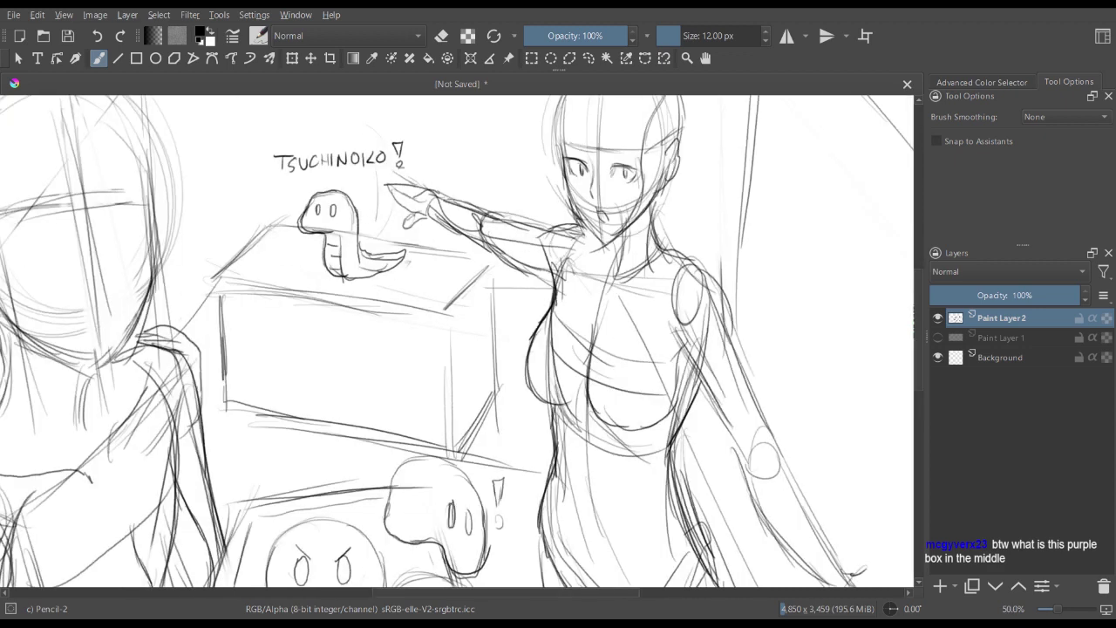
pyautogui.moveTo(398, 352); pyautogui.dragTo(404, 263)
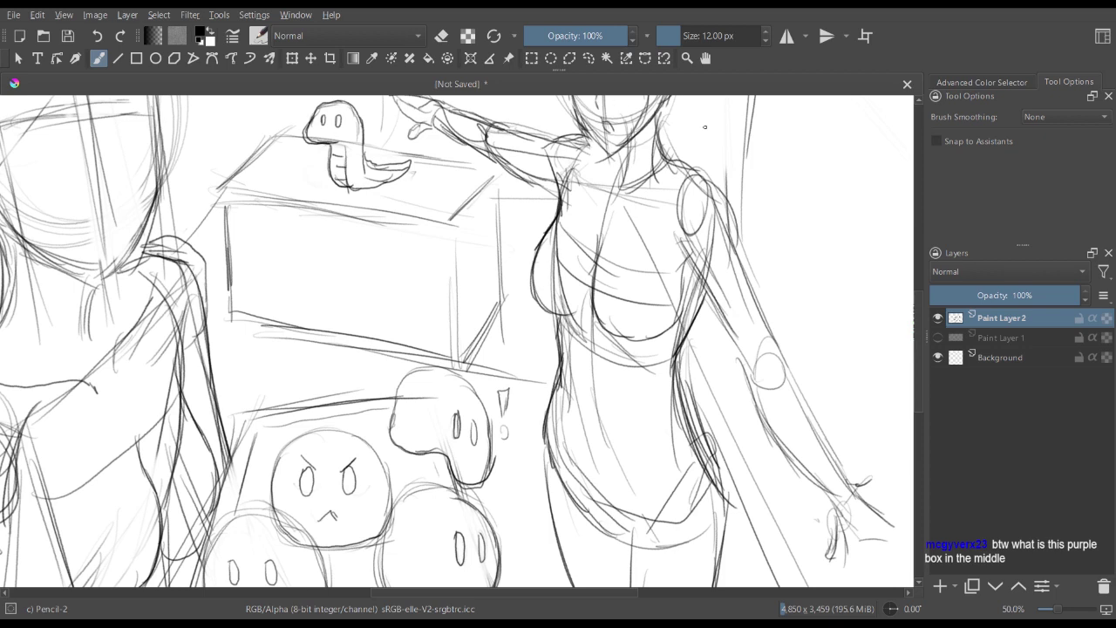
pyautogui.press('-')
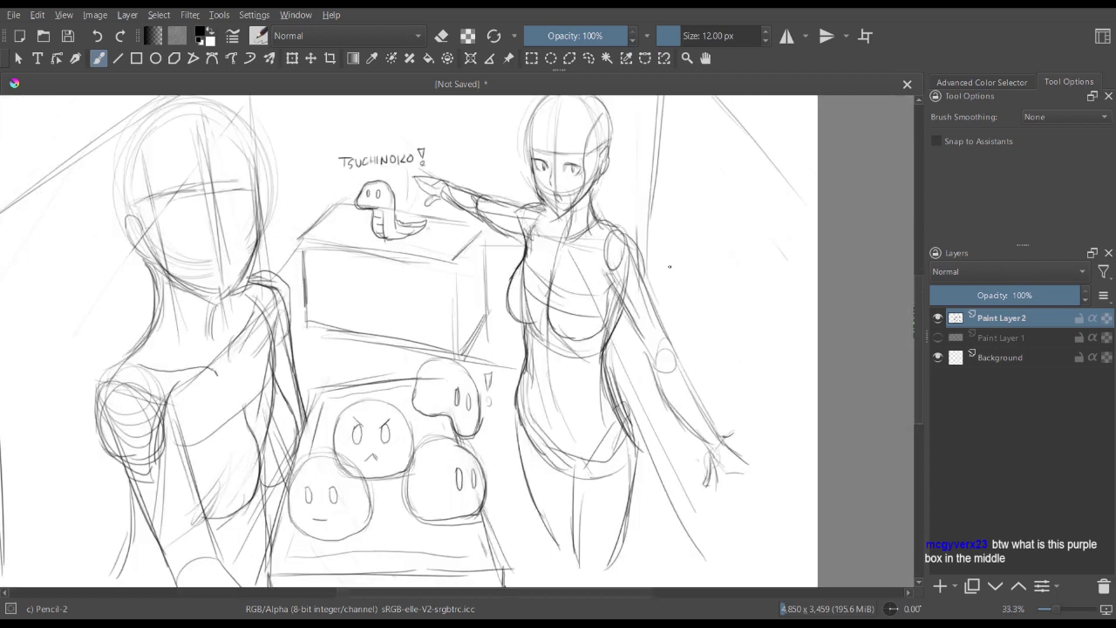
pyautogui.moveTo(669, 264); pyautogui.dragTo(694, 336)
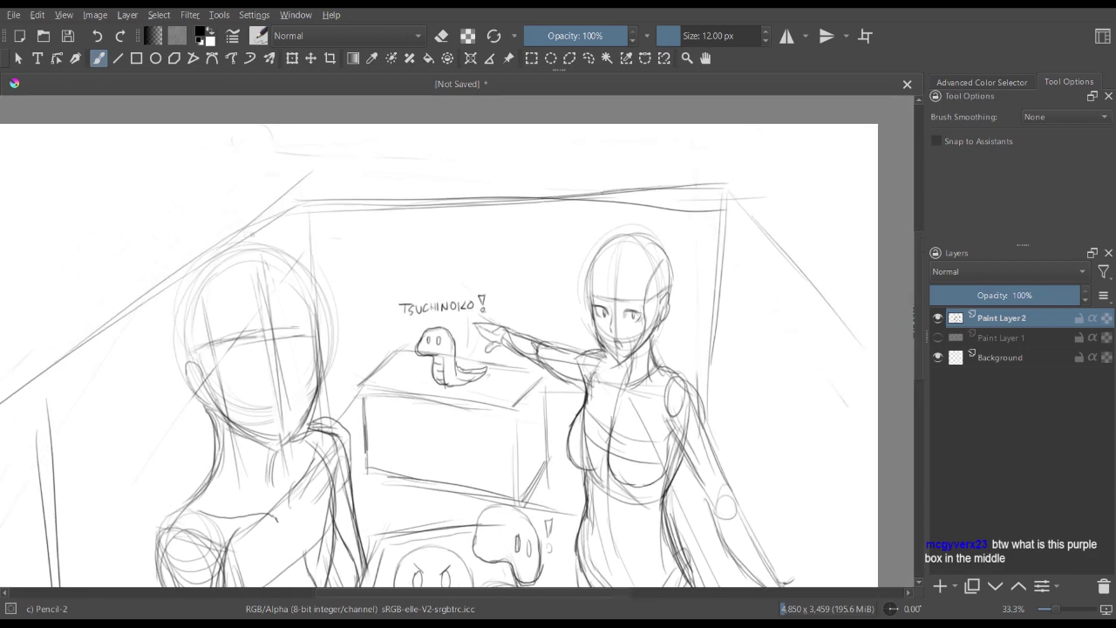
pyautogui.press('-')
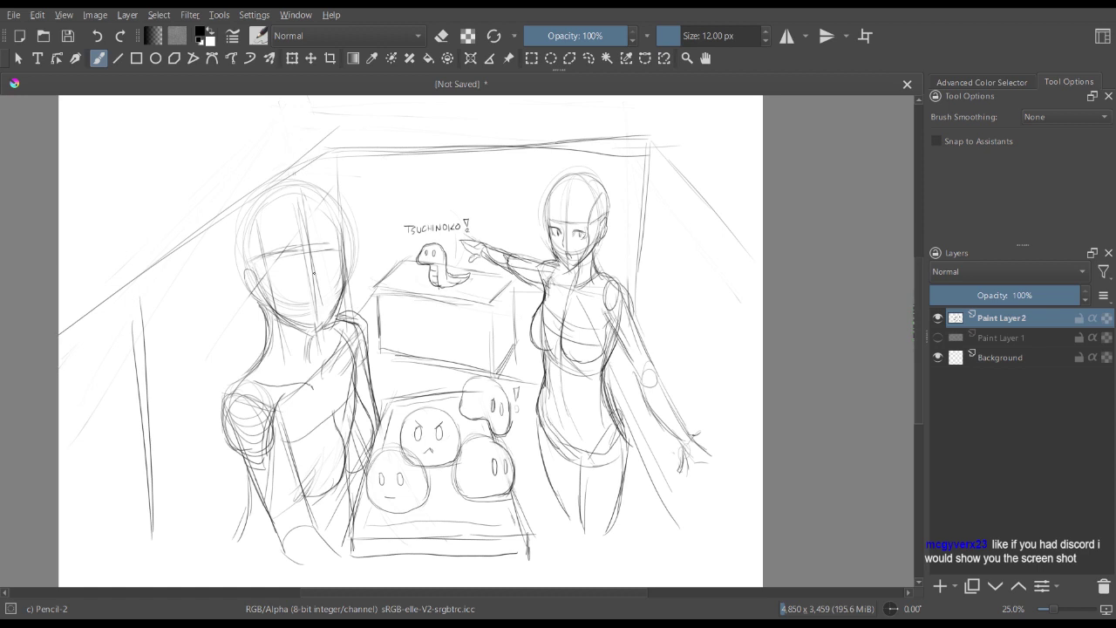
pyautogui.moveTo(374, 236); pyautogui.dragTo(337, 203)
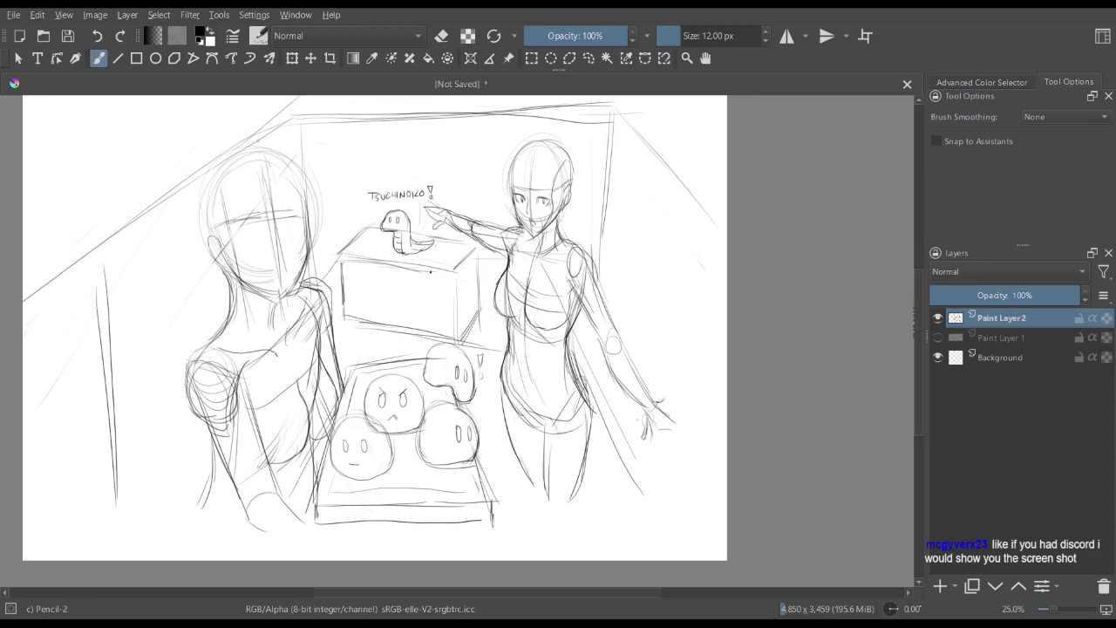
# - Strengthen the foreground figure's jaw, neck and ear contours, along with the outline of the arm beside the neck
pyautogui.hotkey('ctrl', '+')
pyautogui.moveTo(429, 213); pyautogui.dragTo(418, 272)
pyautogui.moveTo(139, 280)
pyautogui.mouseDown()
pyautogui.moveTo(166, 325)
pyautogui.moveTo(220, 340)
pyautogui.mouseUp()
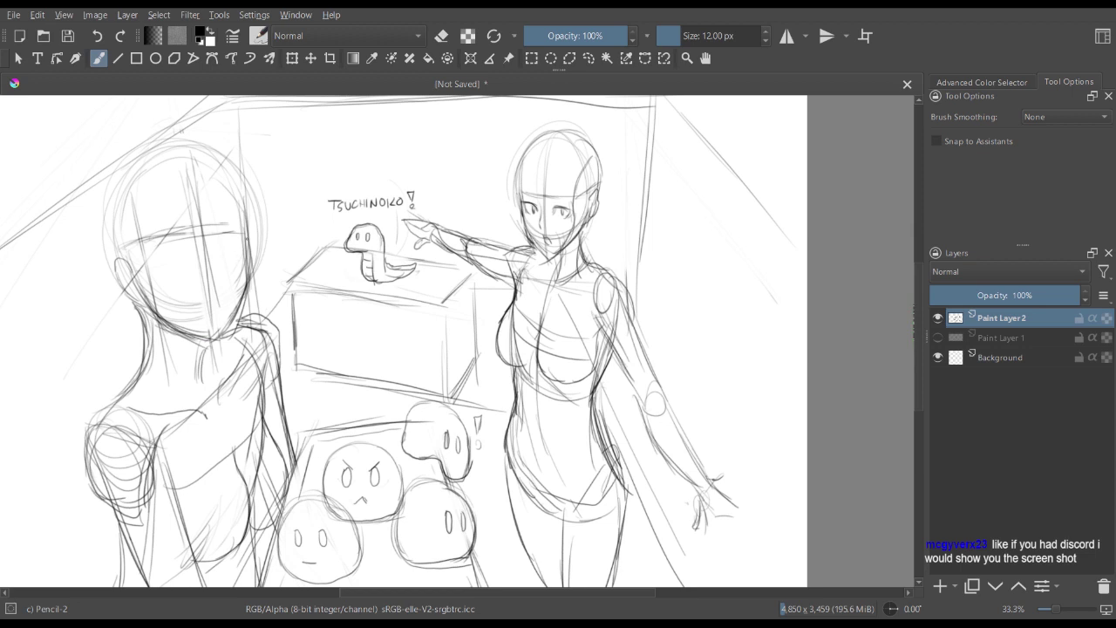
pyautogui.moveTo(248, 238)
pyautogui.mouseDown()
pyautogui.moveTo(238, 321)
pyautogui.moveTo(220, 333)
pyautogui.moveTo(203, 381)
pyautogui.mouseUp()
pyautogui.moveTo(150, 310); pyautogui.dragTo(134, 371)
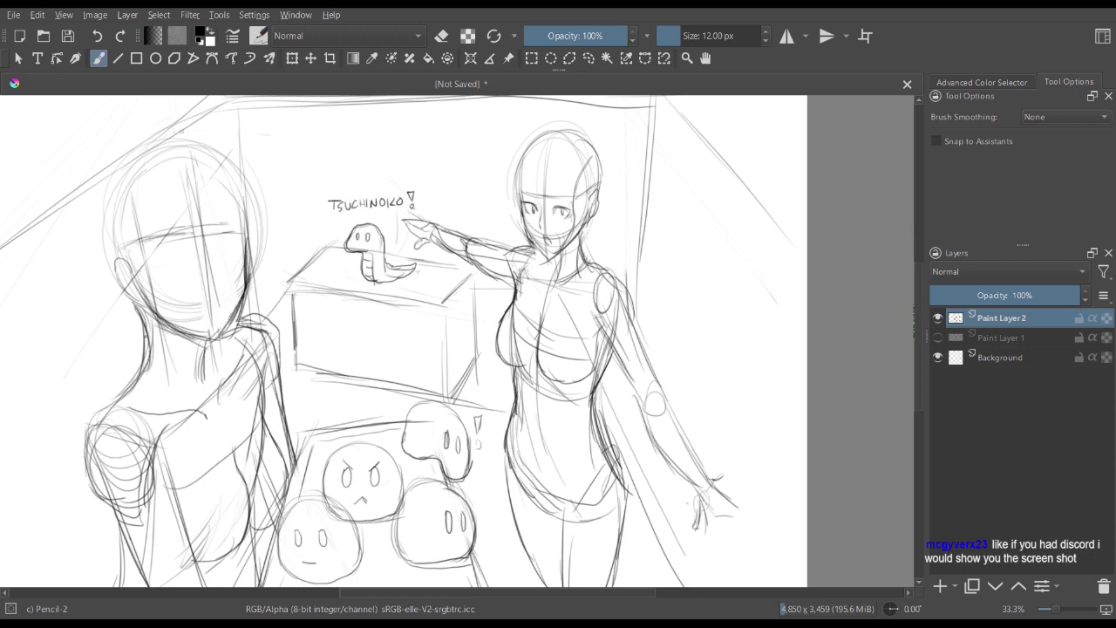
pyautogui.moveTo(152, 335); pyautogui.dragTo(123, 401)
pyautogui.moveTo(241, 326)
pyautogui.mouseDown()
pyautogui.moveTo(276, 371)
pyautogui.moveTo(272, 428)
pyautogui.mouseUp()
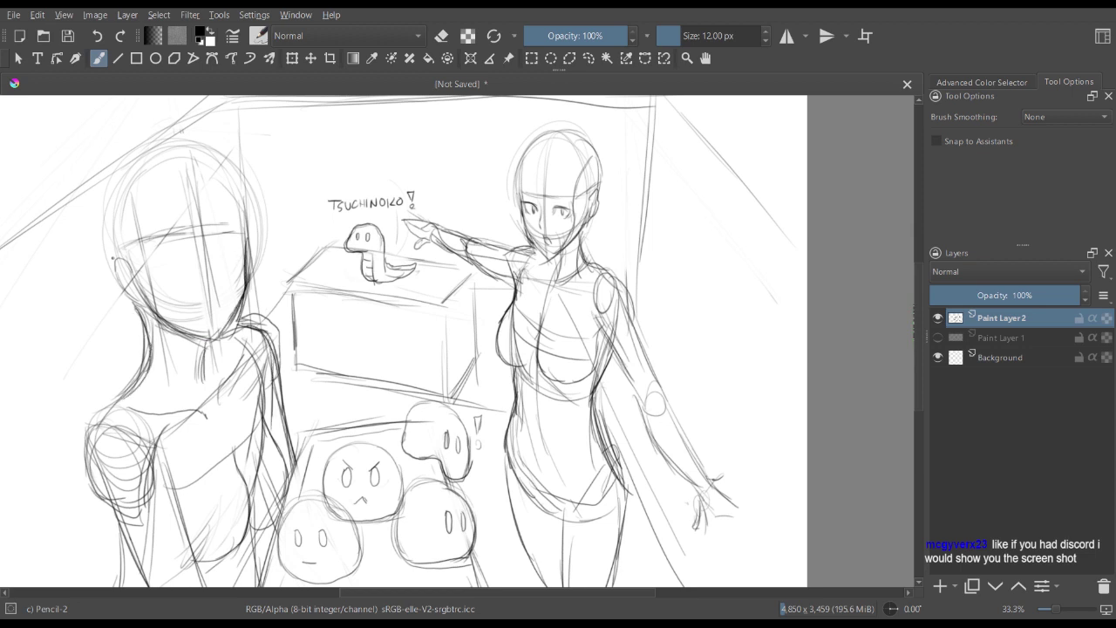
pyautogui.moveTo(113, 258); pyautogui.dragTo(126, 301)
# - Draw two wide-open eyes with irises and pupils on the foreground figure, mirroring the view to check their placement
pyautogui.moveTo(159, 251)
pyautogui.mouseDown()
pyautogui.moveTo(182, 267)
pyautogui.moveTo(157, 263)
pyautogui.moveTo(179, 246)
pyautogui.moveTo(233, 239)
pyautogui.mouseUp()
pyautogui.press('m')
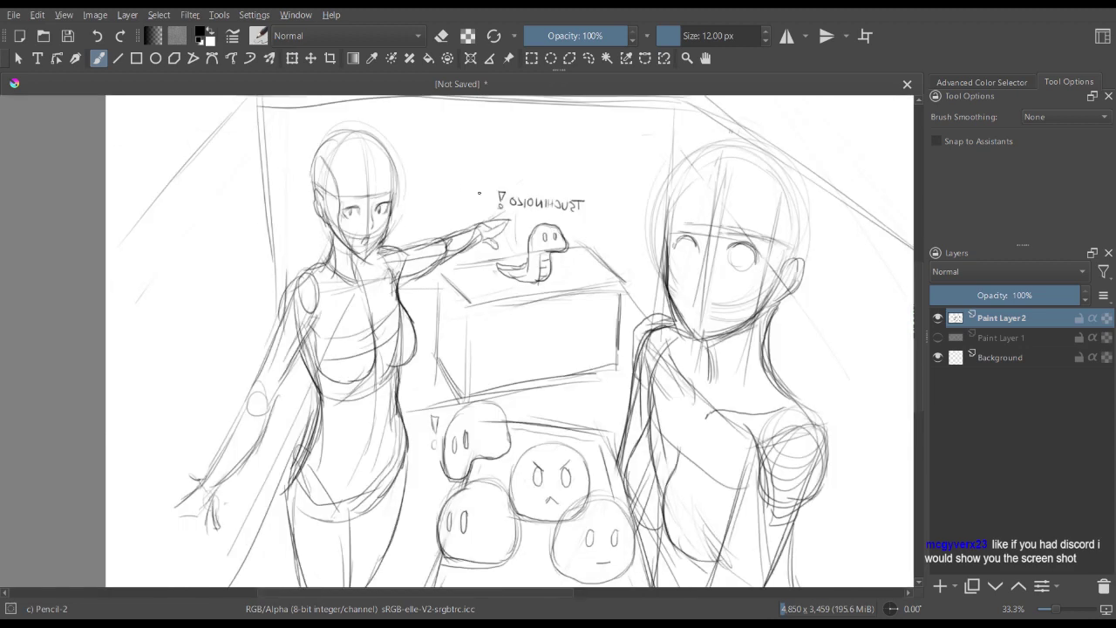
pyautogui.moveTo(671, 250)
pyautogui.mouseDown()
pyautogui.moveTo(693, 253)
pyautogui.moveTo(675, 259)
pyautogui.moveTo(691, 238)
pyautogui.moveTo(698, 254)
pyautogui.moveTo(752, 243)
pyautogui.mouseUp()
pyautogui.moveTo(752, 246); pyautogui.dragTo(748, 271)
pyautogui.moveTo(687, 245)
pyautogui.mouseDown()
pyautogui.moveTo(689, 262)
pyautogui.moveTo(745, 267)
pyautogui.mouseUp()
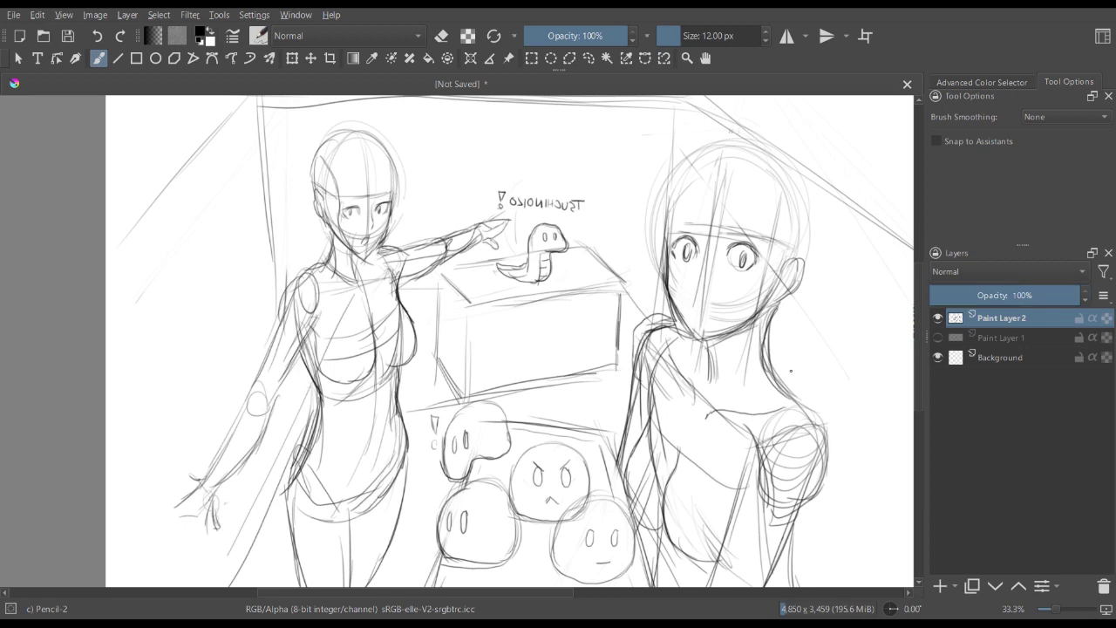
pyautogui.press('m')
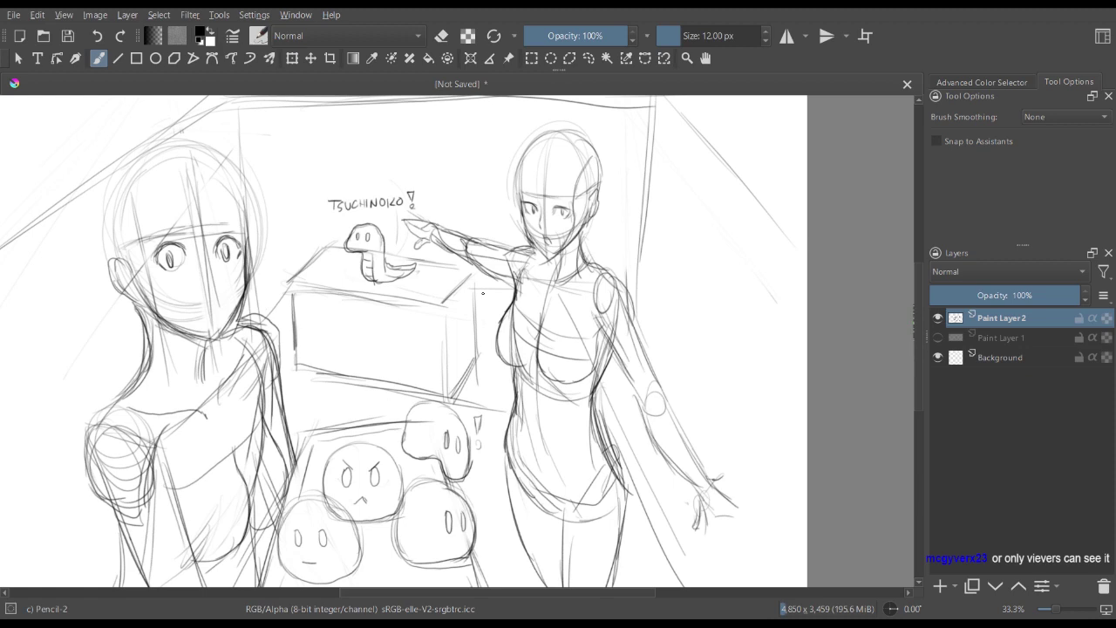
# - Sketch the foreground figure's nose and downturned mouth in the mirrored view, then restore the normal orientation
pyautogui.press('m')
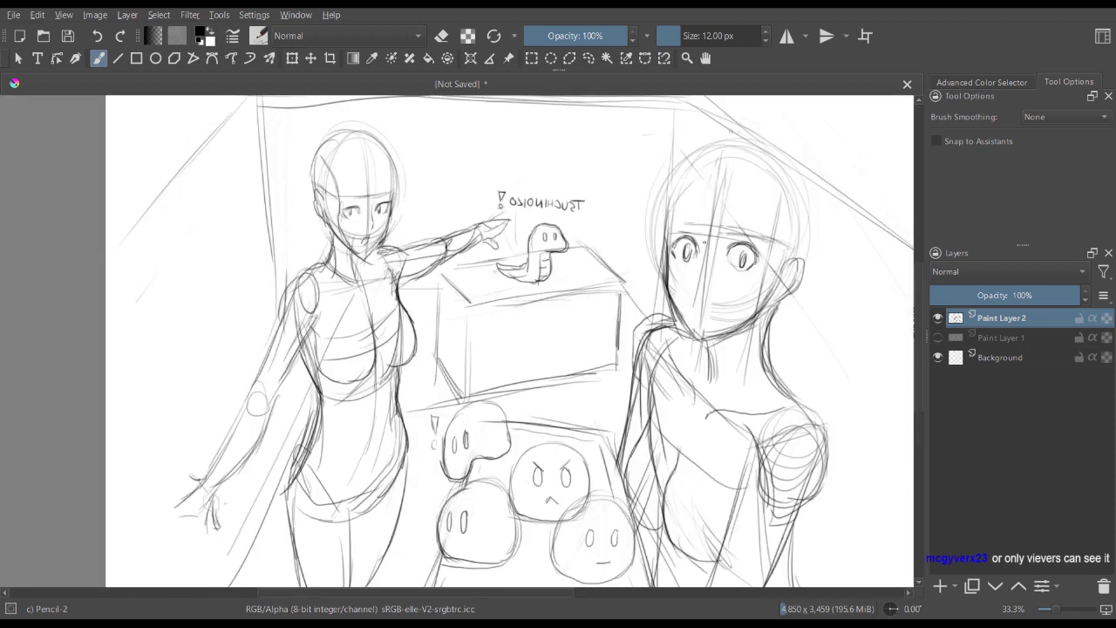
pyautogui.moveTo(703, 241)
pyautogui.mouseDown()
pyautogui.moveTo(698, 283)
pyautogui.moveTo(714, 310)
pyautogui.moveTo(694, 308)
pyautogui.moveTo(715, 312)
pyautogui.mouseUp()
pyautogui.hotkey('ctrl', '-')
pyautogui.hotkey('ctrl', '+')
pyautogui.moveTo(612, 322); pyautogui.dragTo(585, 279)
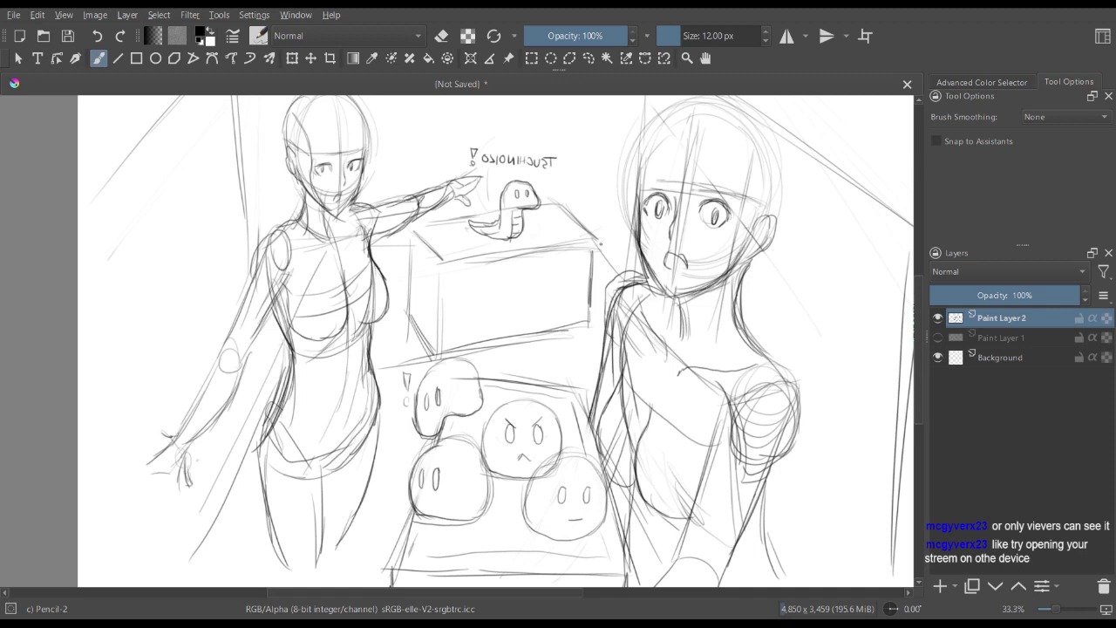
pyautogui.press('m')
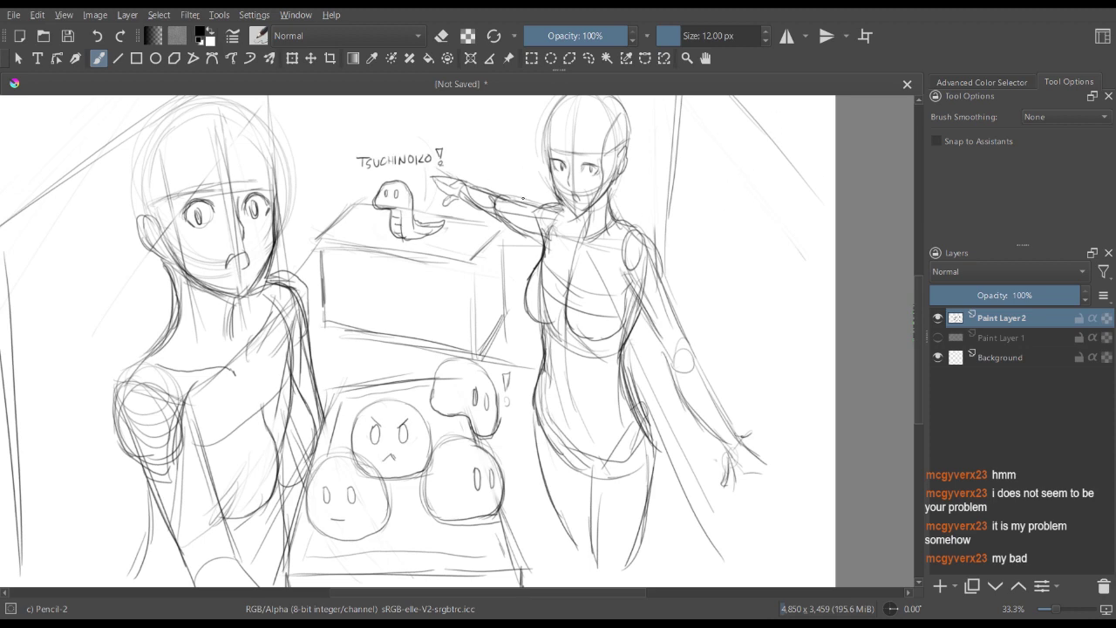
# - Finish the foreground figure's mouth as an open gasp and add two raised, curved eyebrows
pyautogui.hotkey('ctrl', '-')
pyautogui.hotkey('ctrl', '+')
pyautogui.moveTo(456, 341); pyautogui.dragTo(449, 279)
pyautogui.press('-')
pyautogui.press('+')
pyautogui.moveTo(448, 323); pyautogui.dragTo(490, 378)
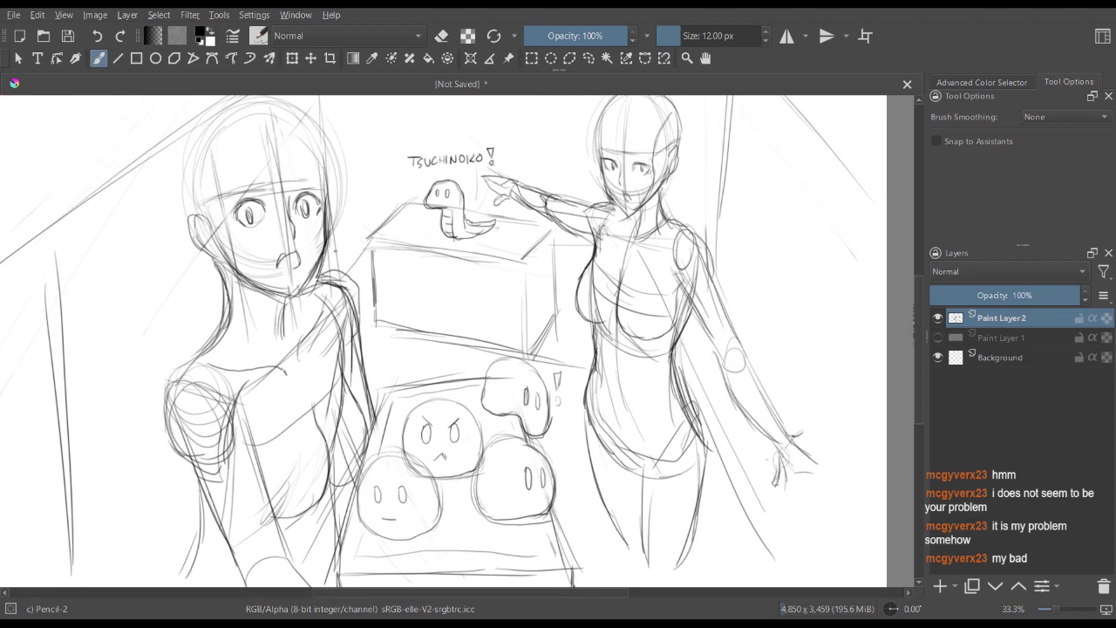
pyautogui.moveTo(289, 250)
pyautogui.mouseDown()
pyautogui.moveTo(279, 263)
pyautogui.moveTo(294, 263)
pyautogui.mouseUp()
pyautogui.moveTo(229, 184)
pyautogui.mouseDown()
pyautogui.moveTo(251, 170)
pyautogui.moveTo(323, 170)
pyautogui.mouseUp()
# - Examine the overall composition of the two figures, the box and the creatures on the table
pyautogui.moveTo(719, 345); pyautogui.dragTo(734, 390)
pyautogui.moveTo(579, 346); pyautogui.dragTo(584, 386)
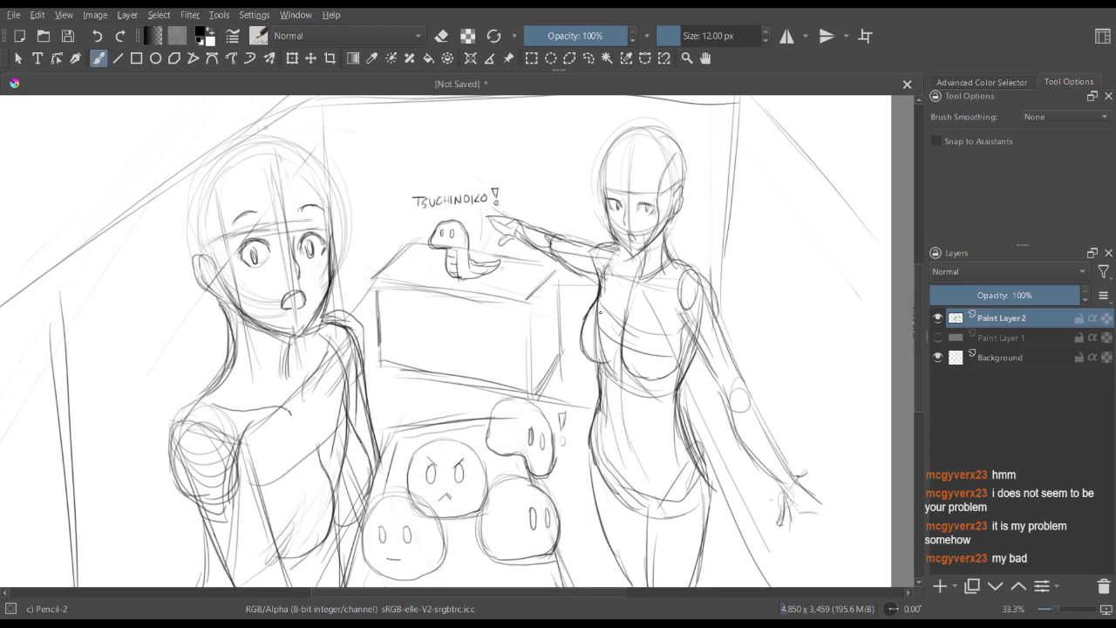
pyautogui.hotkey('ctrl', '-')
pyautogui.moveTo(504, 253); pyautogui.dragTo(509, 215)
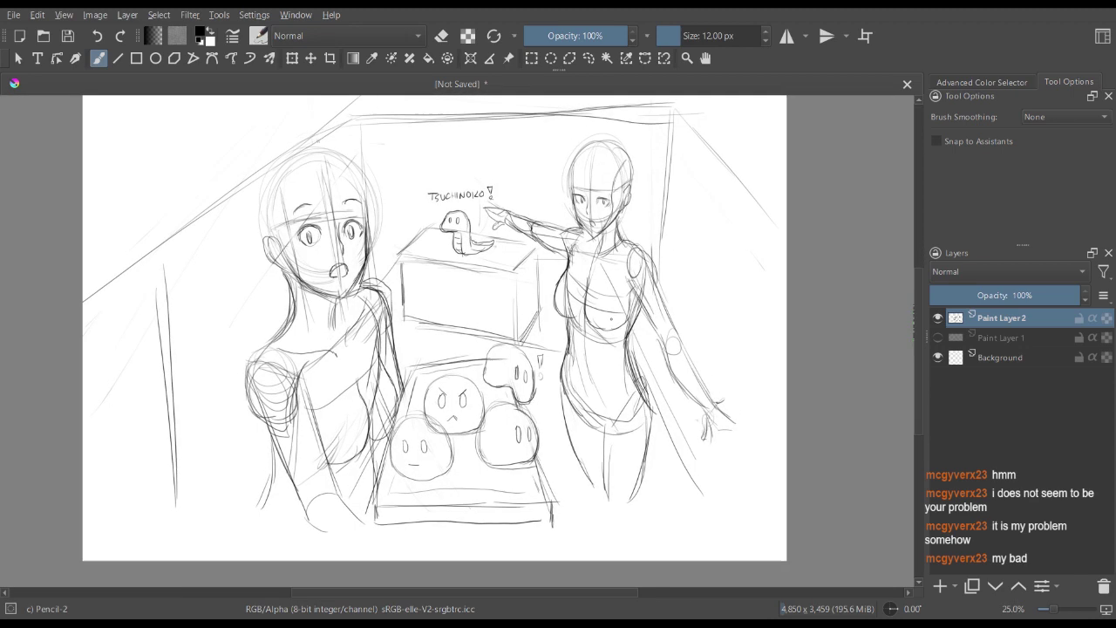
pyautogui.hotkey('ctrl', '+')
pyautogui.hotkey('ctrl', '+')
pyautogui.moveTo(488, 270); pyautogui.dragTo(471, 378)
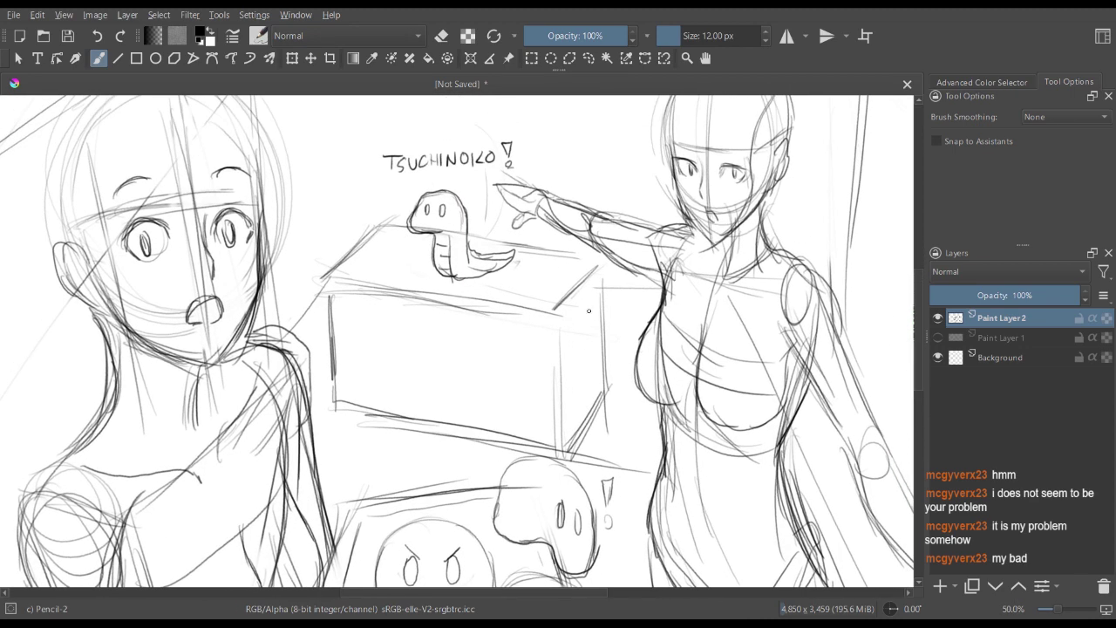
pyautogui.scroll(-2, 585, 299)
pyautogui.scroll(1, 610, 279)
pyautogui.scroll(1, 680, 232)
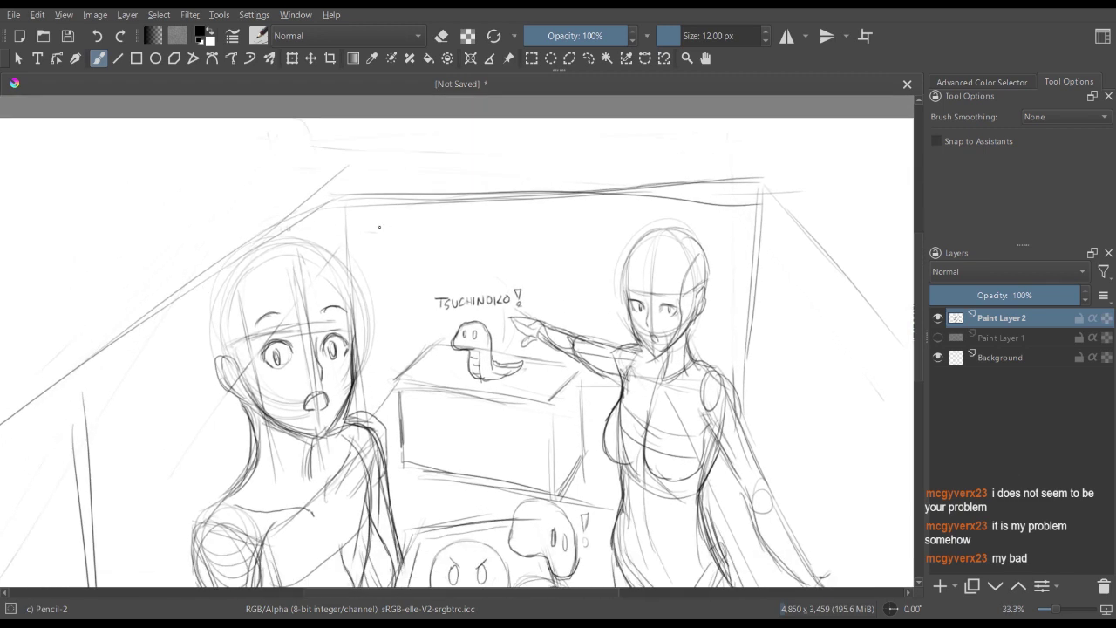
# - Sketch a slug-like creature with narrowed eyes, a tapered tail and a curved head plume in the canvas's empty upper-left corner
pyautogui.moveTo(380, 227); pyautogui.dragTo(500, 219)
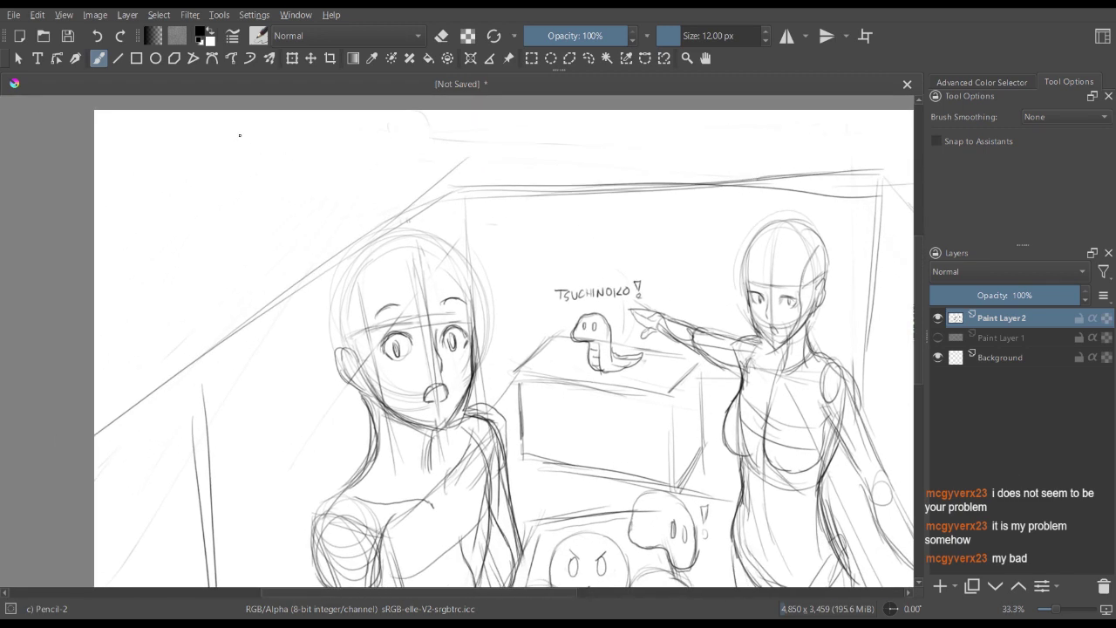
pyautogui.moveTo(264, 135)
pyautogui.mouseDown()
pyautogui.moveTo(228, 154)
pyautogui.moveTo(211, 182)
pyautogui.moveTo(223, 196)
pyautogui.moveTo(273, 194)
pyautogui.mouseUp()
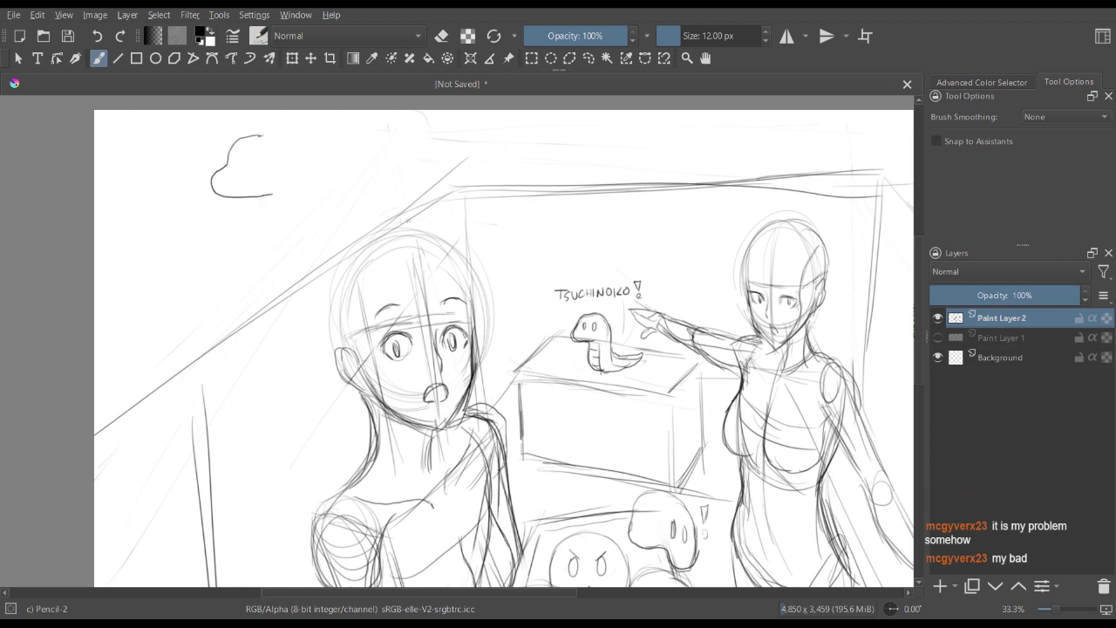
pyautogui.moveTo(263, 135)
pyautogui.mouseDown()
pyautogui.moveTo(330, 146)
pyautogui.moveTo(357, 164)
pyautogui.mouseUp()
pyautogui.moveTo(272, 194)
pyautogui.mouseDown()
pyautogui.moveTo(329, 188)
pyautogui.moveTo(356, 174)
pyautogui.moveTo(353, 159)
pyautogui.moveTo(368, 194)
pyautogui.mouseUp()
pyautogui.moveTo(235, 160)
pyautogui.mouseDown()
pyautogui.moveTo(264, 152)
pyautogui.moveTo(235, 161)
pyautogui.moveTo(246, 168)
pyautogui.moveTo(263, 154)
pyautogui.mouseUp()
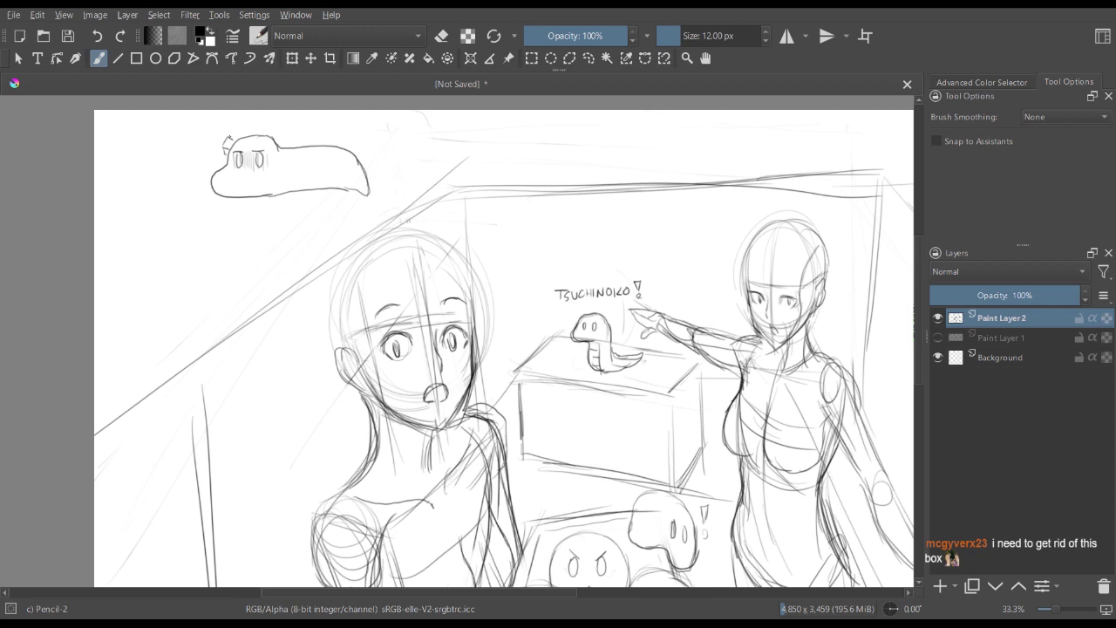
pyautogui.moveTo(234, 133)
pyautogui.mouseDown()
pyautogui.moveTo(245, 129)
pyautogui.moveTo(197, 123)
pyautogui.moveTo(186, 153)
pyautogui.moveTo(230, 134)
pyautogui.mouseUp()
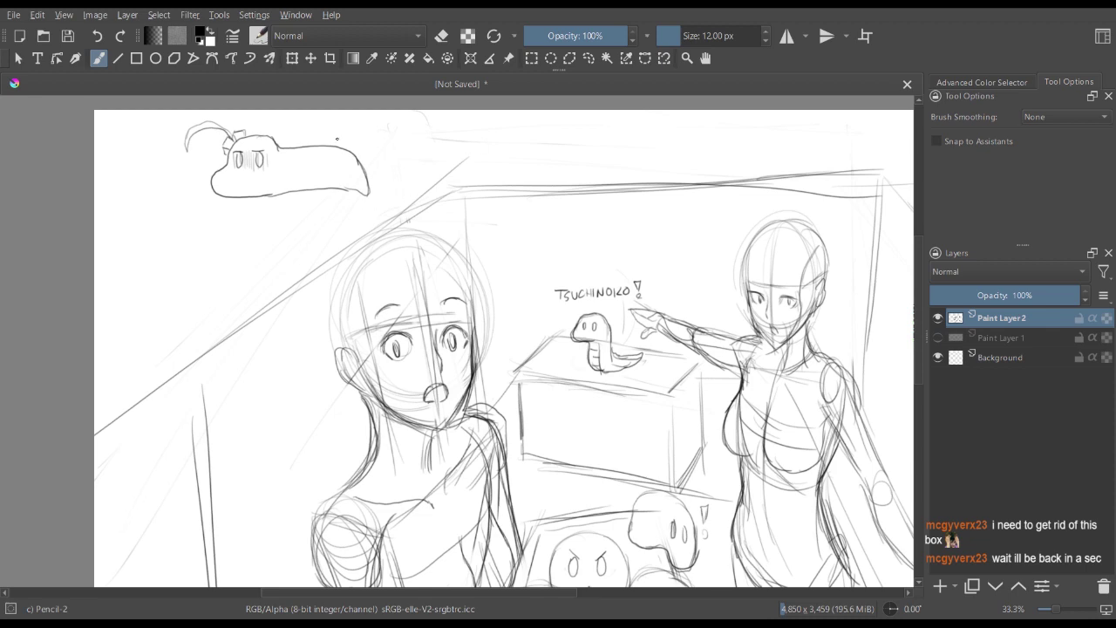
# - Add eyebrows to the pointing figure's face and touch up the lines around the mouth
pyautogui.hotkey('ctrl', '-')
pyautogui.hotkey('ctrl', '-')
pyautogui.hotkey('ctrl', '+')
pyautogui.hotkey('ctrl', '+')
pyautogui.moveTo(578, 226)
pyautogui.mouseDown()
pyautogui.moveTo(413, 106)
pyautogui.moveTo(361, 111)
pyautogui.mouseUp()
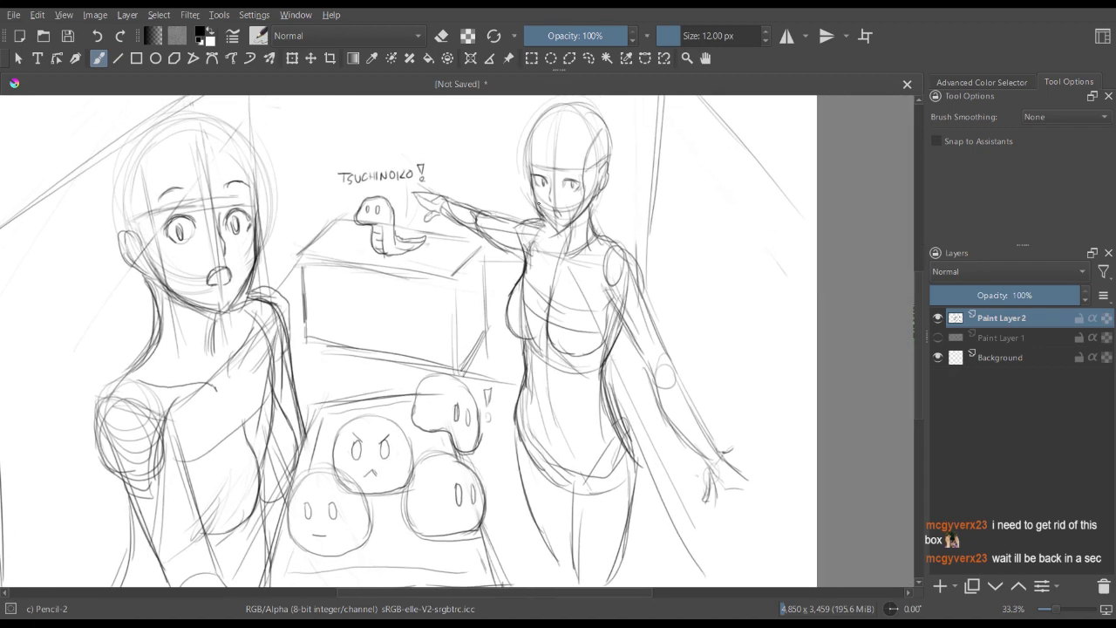
pyautogui.moveTo(589, 199); pyautogui.dragTo(557, 229)
pyautogui.moveTo(530, 166); pyautogui.dragTo(581, 168)
pyautogui.moveTo(580, 214); pyautogui.dragTo(559, 230)
# - Sketch strands of bangs falling across the foreground figure's forehead
pyautogui.hotkey('ctrl', '-')
pyautogui.hotkey('ctrl', '-')
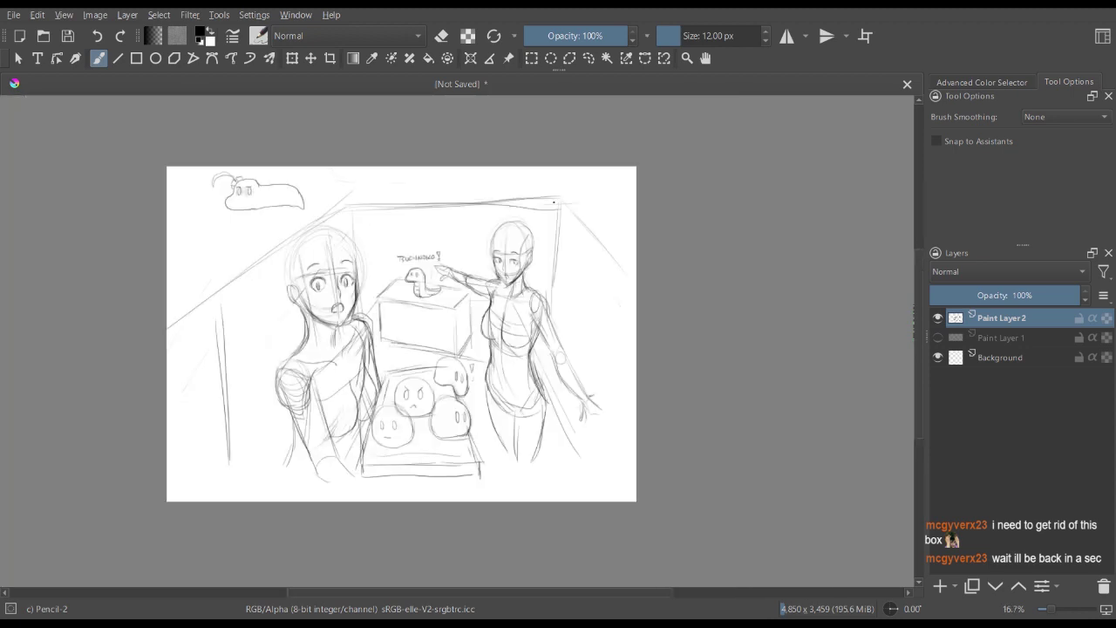
pyautogui.hotkey('ctrl', '+')
pyautogui.hotkey('ctrl', '+')
pyautogui.moveTo(201, 150); pyautogui.dragTo(204, 233)
pyautogui.moveTo(195, 193); pyautogui.dragTo(222, 245)
pyautogui.moveTo(230, 186); pyautogui.dragTo(246, 242)
pyautogui.moveTo(242, 209); pyautogui.dragTo(259, 233)
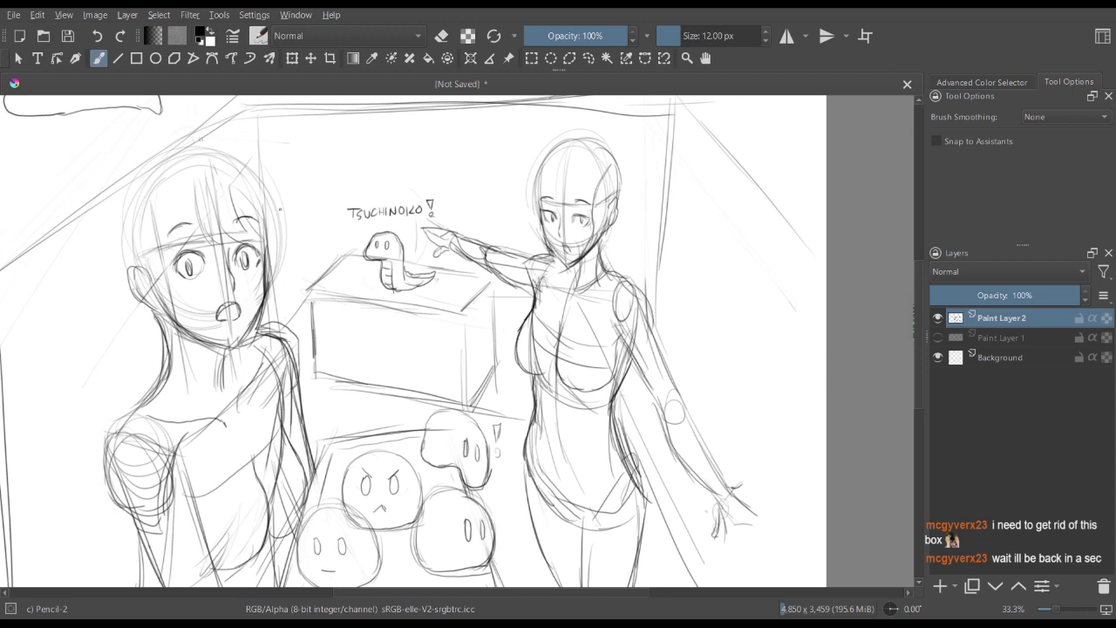
# - Draw long hair strands falling past the foreground figure's face and behind the neck onto the shoulder
pyautogui.moveTo(280, 195)
pyautogui.mouseDown()
pyautogui.moveTo(276, 281)
pyautogui.moveTo(284, 260)
pyautogui.mouseUp()
pyautogui.moveTo(286, 264); pyautogui.dragTo(289, 335)
pyautogui.moveTo(275, 197); pyautogui.dragTo(270, 343)
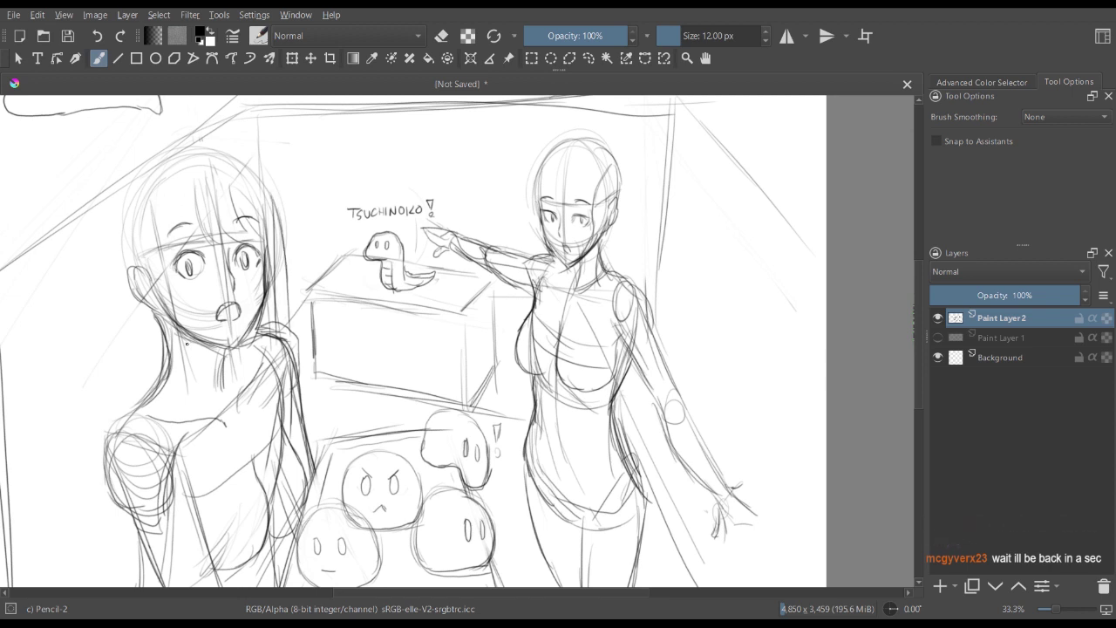
pyautogui.moveTo(164, 312); pyautogui.dragTo(172, 383)
pyautogui.moveTo(268, 203)
pyautogui.mouseDown()
pyautogui.moveTo(283, 307)
pyautogui.moveTo(284, 384)
pyautogui.mouseUp()
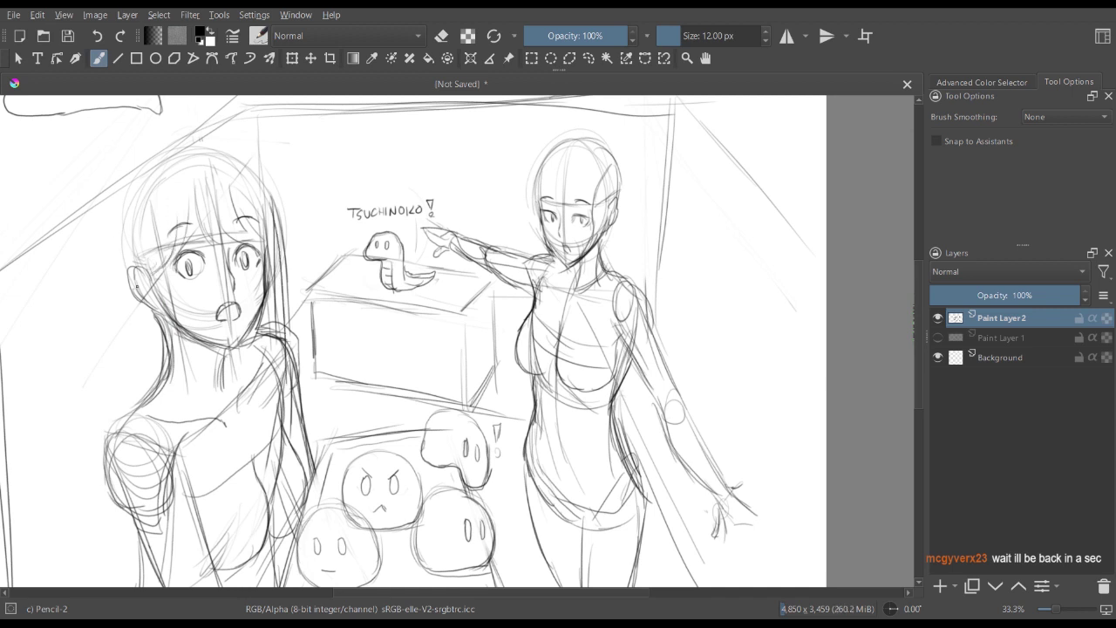
# - Sketch the foreground figure's hair around the ear and crown, and add a round bun at the back of the head
pyautogui.moveTo(129, 267); pyautogui.dragTo(162, 321)
pyautogui.moveTo(115, 230); pyautogui.dragTo(129, 264)
pyautogui.moveTo(113, 222); pyautogui.dragTo(142, 245)
pyautogui.moveTo(124, 195)
pyautogui.mouseDown()
pyautogui.moveTo(122, 261)
pyautogui.moveTo(147, 167)
pyautogui.moveTo(247, 162)
pyautogui.moveTo(279, 218)
pyautogui.moveTo(295, 375)
pyautogui.mouseUp()
pyautogui.moveTo(127, 167)
pyautogui.mouseDown()
pyautogui.moveTo(122, 206)
pyautogui.moveTo(147, 169)
pyautogui.moveTo(105, 167)
pyautogui.moveTo(115, 197)
pyautogui.moveTo(145, 169)
pyautogui.mouseUp()
pyautogui.moveTo(132, 162)
pyautogui.mouseDown()
pyautogui.moveTo(115, 207)
pyautogui.moveTo(94, 178)
pyautogui.moveTo(143, 164)
pyautogui.mouseUp()
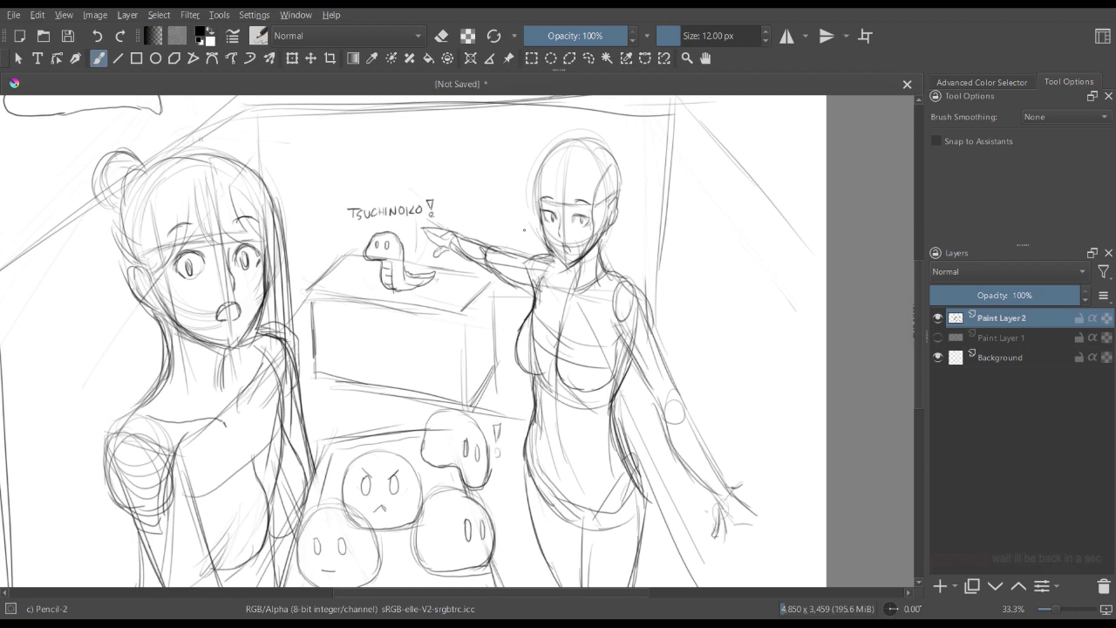
# - Sketch strands of bangs across the pointing figure's forehead, reaching down to the eyebrows and ear
pyautogui.press('-')
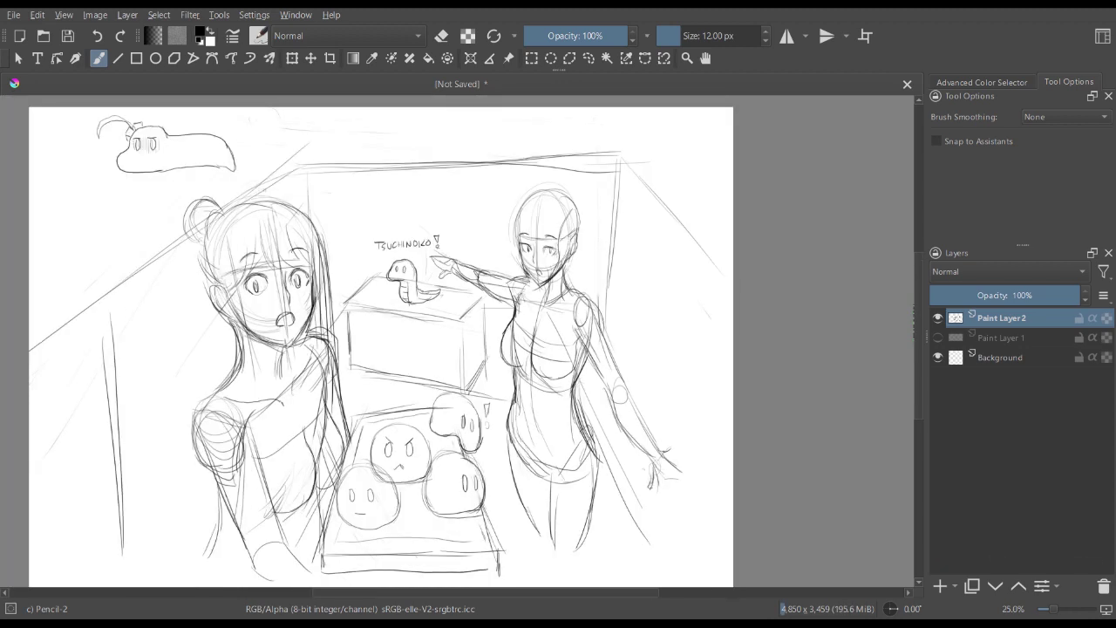
pyautogui.press('+')
pyautogui.press('+')
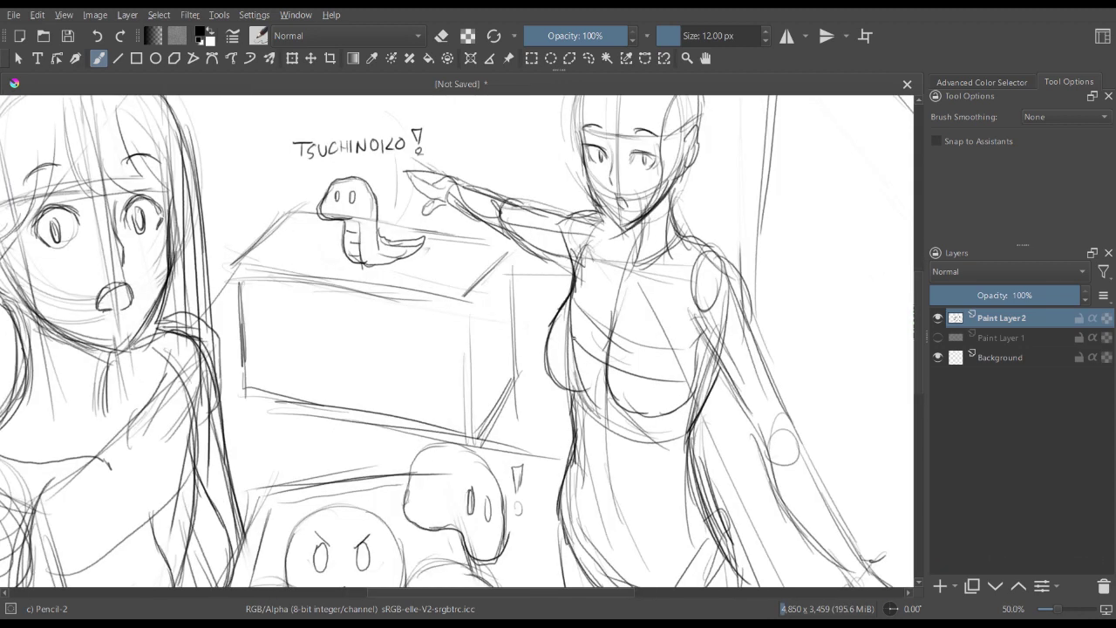
pyautogui.moveTo(674, 236); pyautogui.dragTo(419, 454)
pyautogui.press('-')
pyautogui.press('+')
pyautogui.press('+')
pyautogui.moveTo(373, 211)
pyautogui.mouseDown()
pyautogui.moveTo(361, 304)
pyautogui.moveTo(384, 317)
pyautogui.mouseUp()
pyautogui.moveTo(409, 244); pyautogui.dragTo(400, 316)
pyautogui.moveTo(408, 269); pyautogui.dragTo(451, 329)
pyautogui.moveTo(438, 242); pyautogui.dragTo(441, 375)
pyautogui.moveTo(442, 293); pyautogui.dragTo(436, 441)
# - Draw the pointing figure's hair falling behind the ear and curving in behind the neck
pyautogui.moveTo(495, 248); pyautogui.dragTo(494, 356)
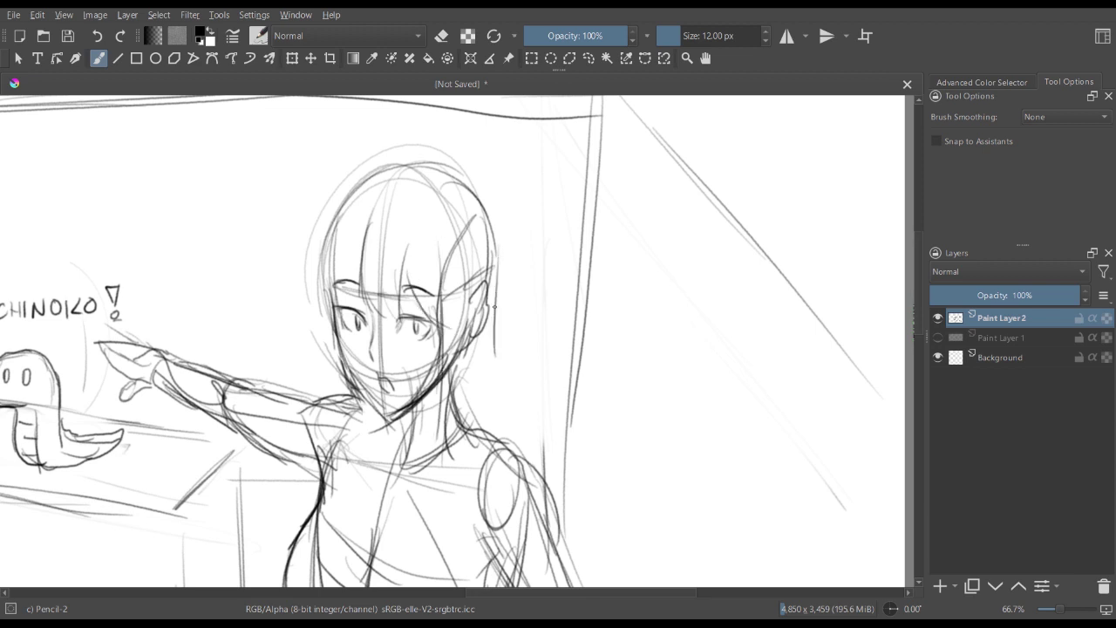
pyautogui.moveTo(496, 287)
pyautogui.mouseDown()
pyautogui.moveTo(492, 347)
pyautogui.moveTo(497, 387)
pyautogui.mouseUp()
pyautogui.moveTo(492, 346); pyautogui.dragTo(462, 419)
pyautogui.moveTo(480, 367); pyautogui.dragTo(441, 435)
pyautogui.moveTo(464, 381); pyautogui.dragTo(422, 442)
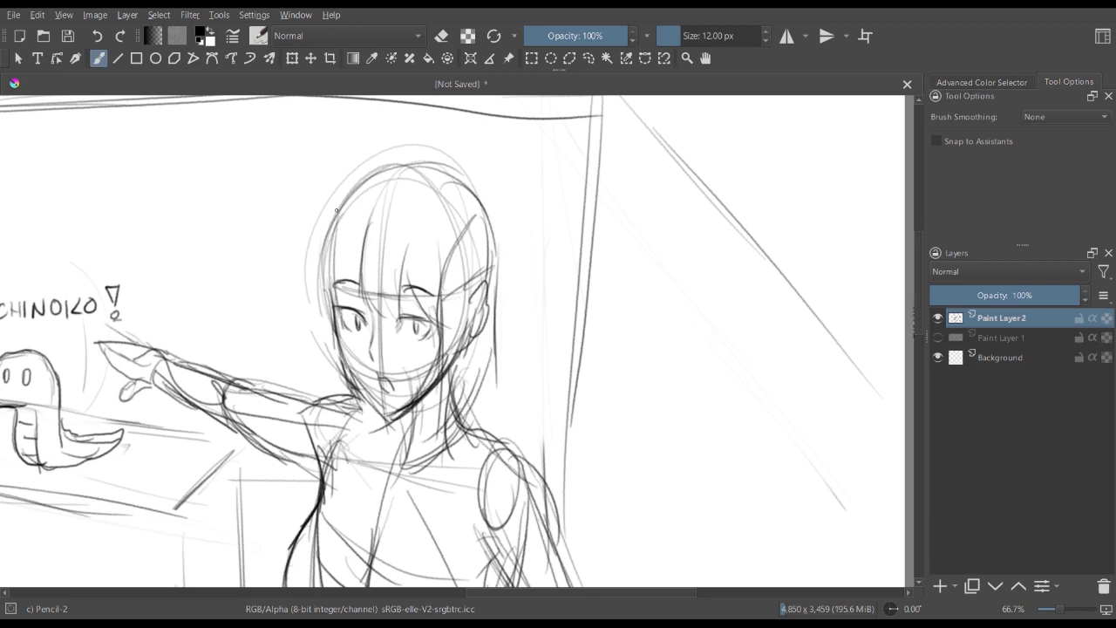
# - Sketch the pointing figure's hair down both sides of the head, past the cheek and behind the ear to the neck
pyautogui.moveTo(336, 210); pyautogui.dragTo(326, 302)
pyautogui.moveTo(347, 255)
pyautogui.mouseDown()
pyautogui.moveTo(361, 308)
pyautogui.moveTo(324, 352)
pyautogui.moveTo(327, 402)
pyautogui.mouseUp()
pyautogui.moveTo(324, 323)
pyautogui.mouseDown()
pyautogui.moveTo(343, 423)
pyautogui.moveTo(357, 424)
pyautogui.mouseUp()
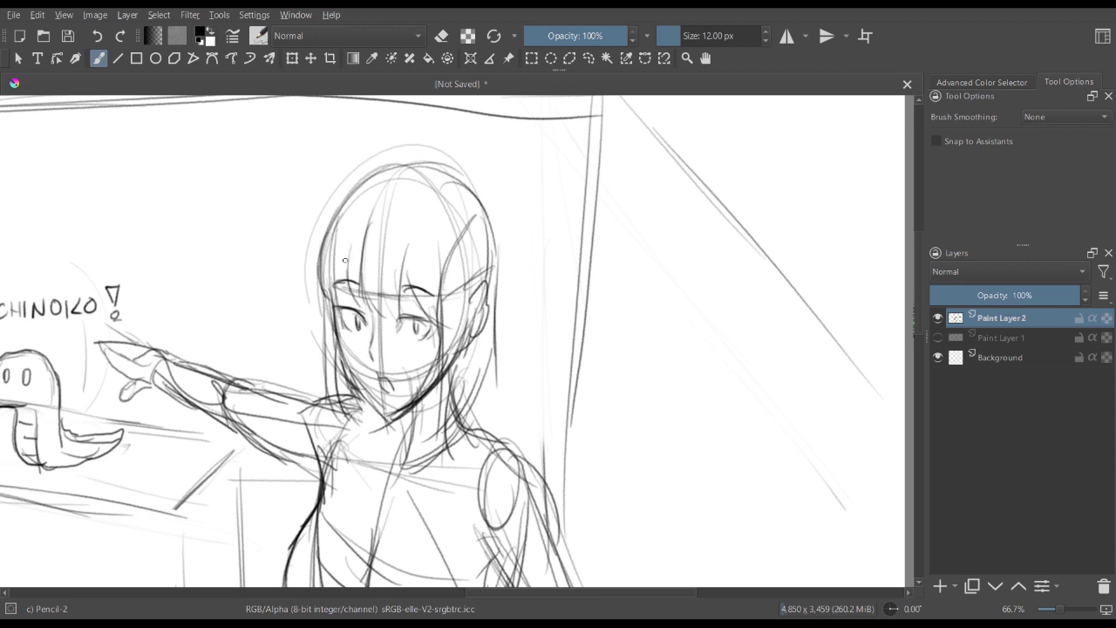
pyautogui.moveTo(319, 247)
pyautogui.mouseDown()
pyautogui.moveTo(365, 181)
pyautogui.moveTo(460, 173)
pyautogui.moveTo(497, 260)
pyautogui.moveTo(499, 368)
pyautogui.mouseUp()
pyautogui.moveTo(490, 295); pyautogui.dragTo(469, 396)
pyautogui.moveTo(459, 284); pyautogui.dragTo(446, 415)
# - Examine the whole composition, comparing the normal and horizontally mirrored views to judge the proportions of both figures
pyautogui.press('-')
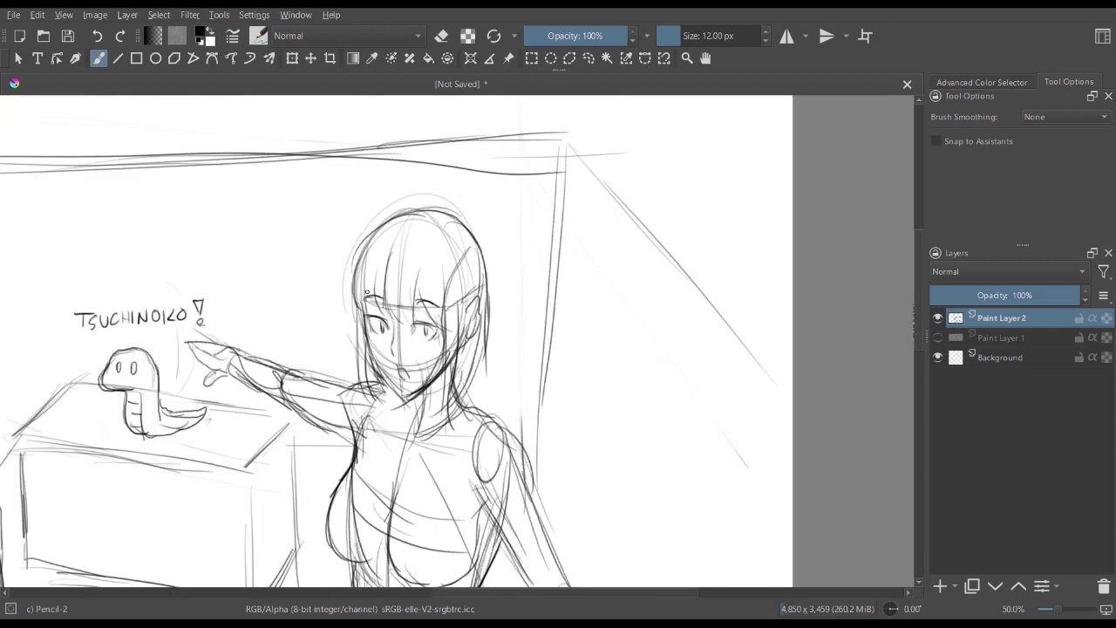
pyautogui.press('-')
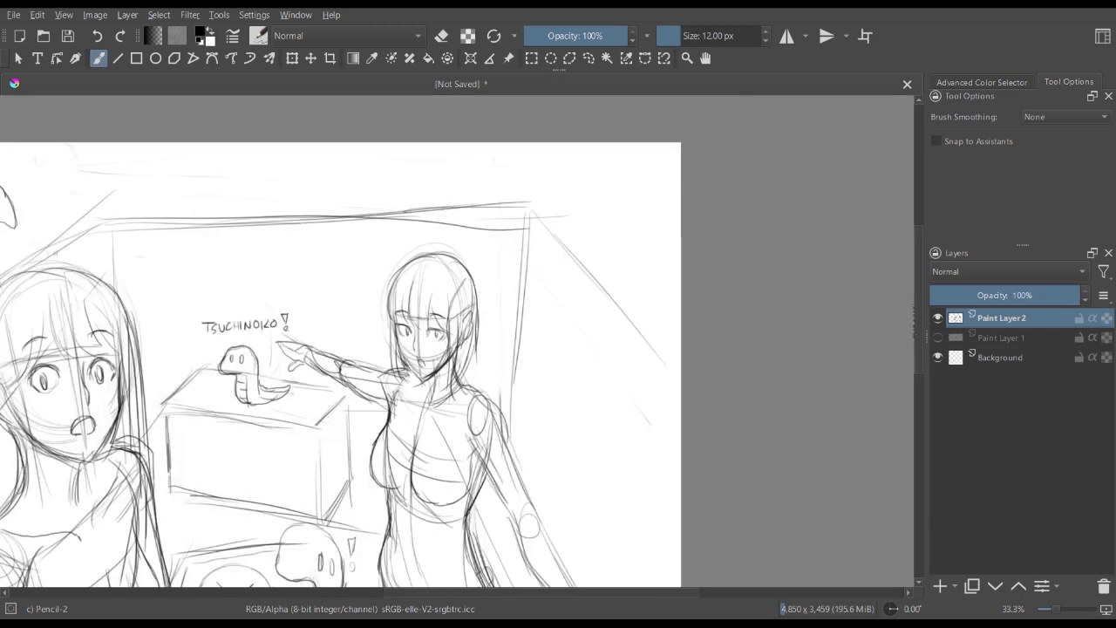
pyautogui.moveTo(376, 286); pyautogui.dragTo(526, 201)
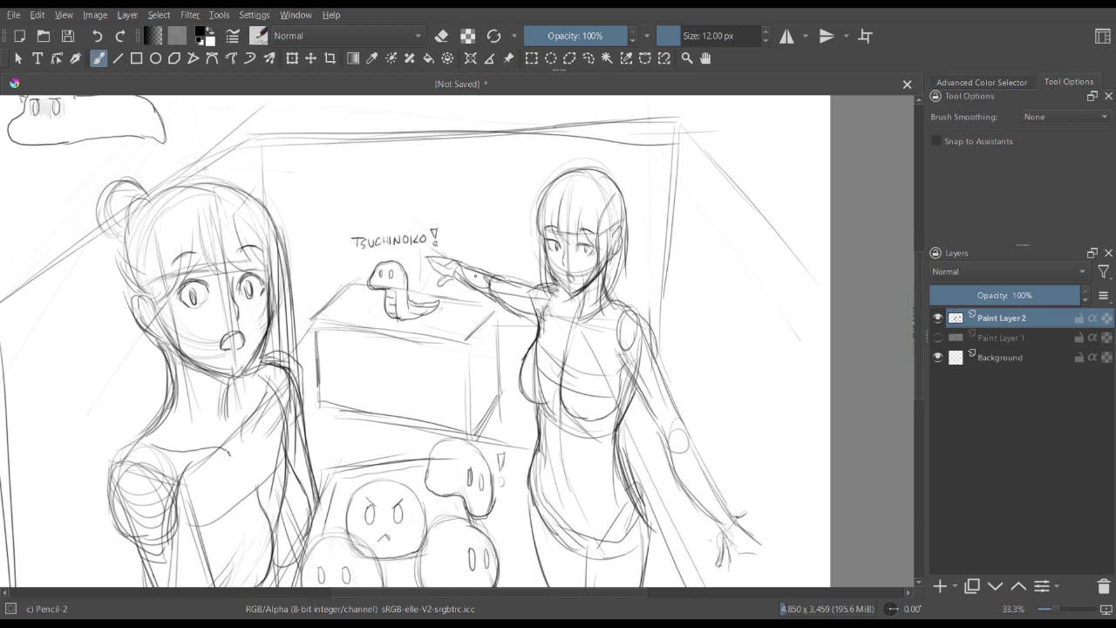
pyautogui.press('-')
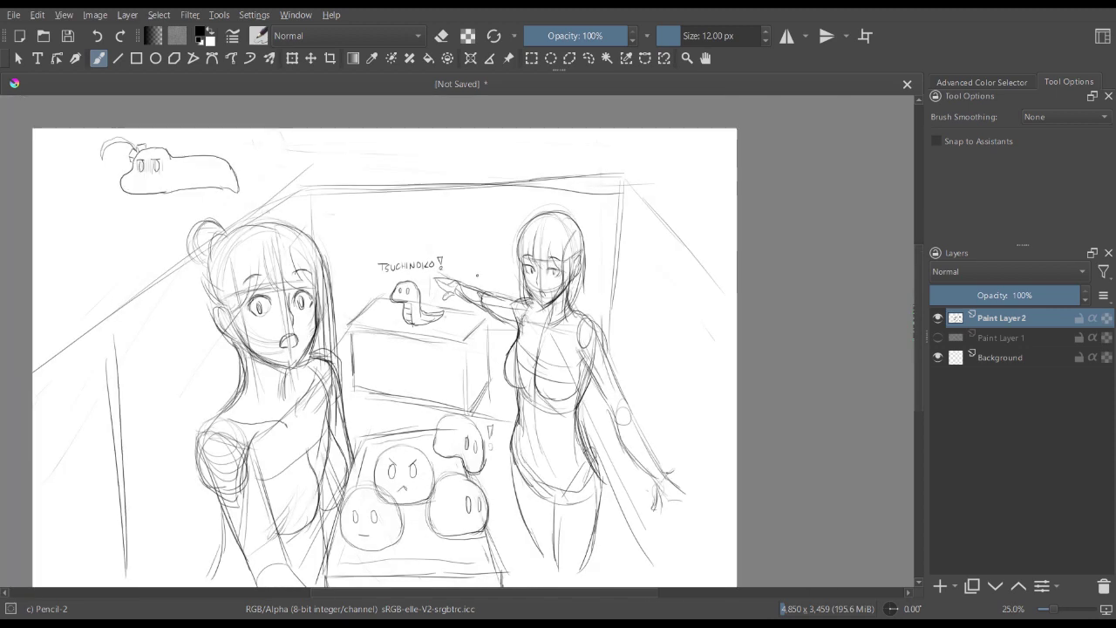
pyautogui.press('+')
pyautogui.moveTo(477, 275); pyautogui.dragTo(569, 264)
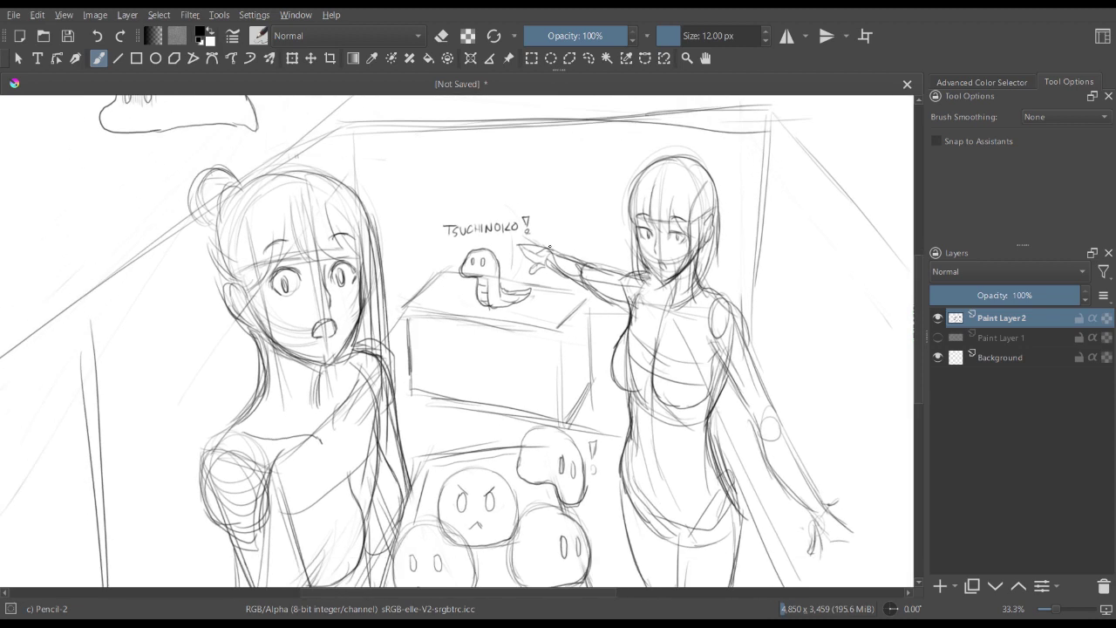
pyautogui.press('-')
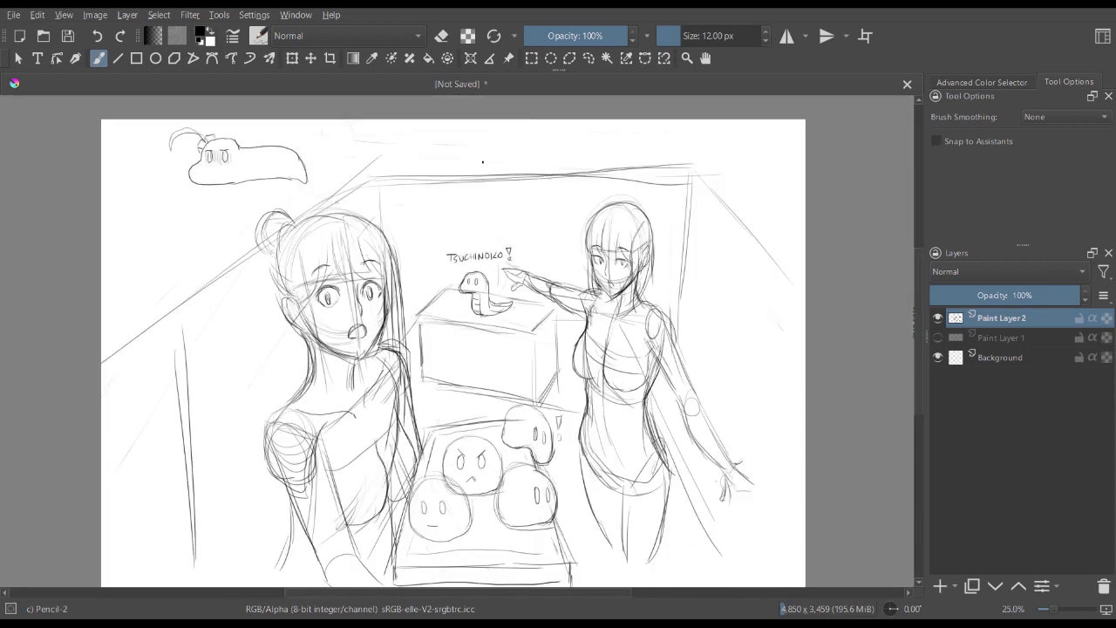
pyautogui.press('+')
pyautogui.press('-')
pyautogui.press('-')
pyautogui.press('+')
pyautogui.moveTo(477, 340); pyautogui.dragTo(404, 304)
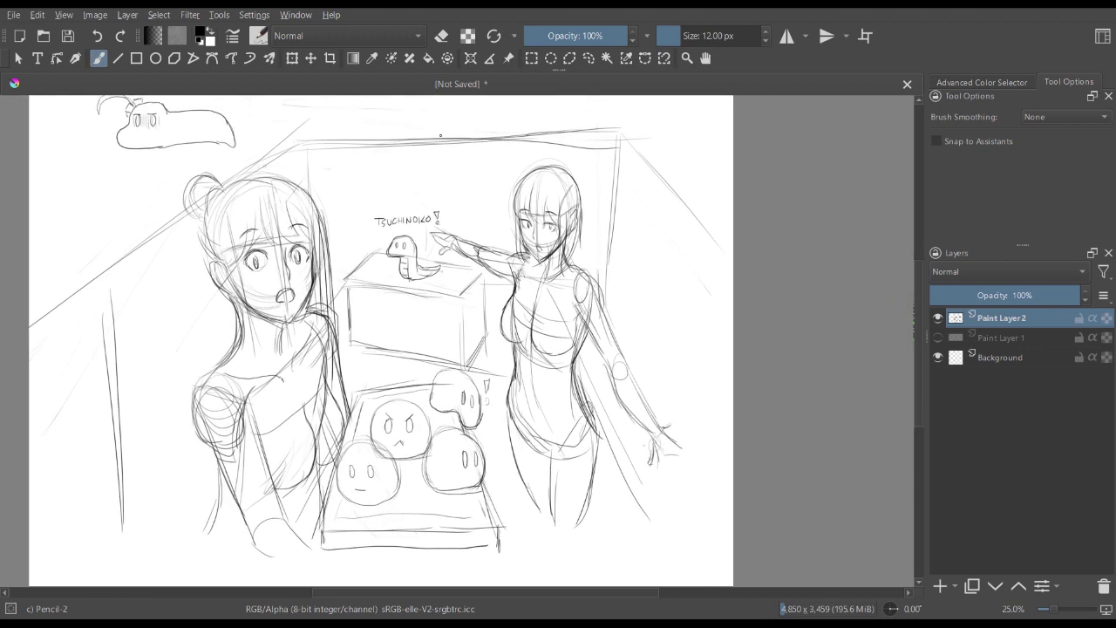
pyautogui.press('-')
pyautogui.press('+')
pyautogui.press('+')
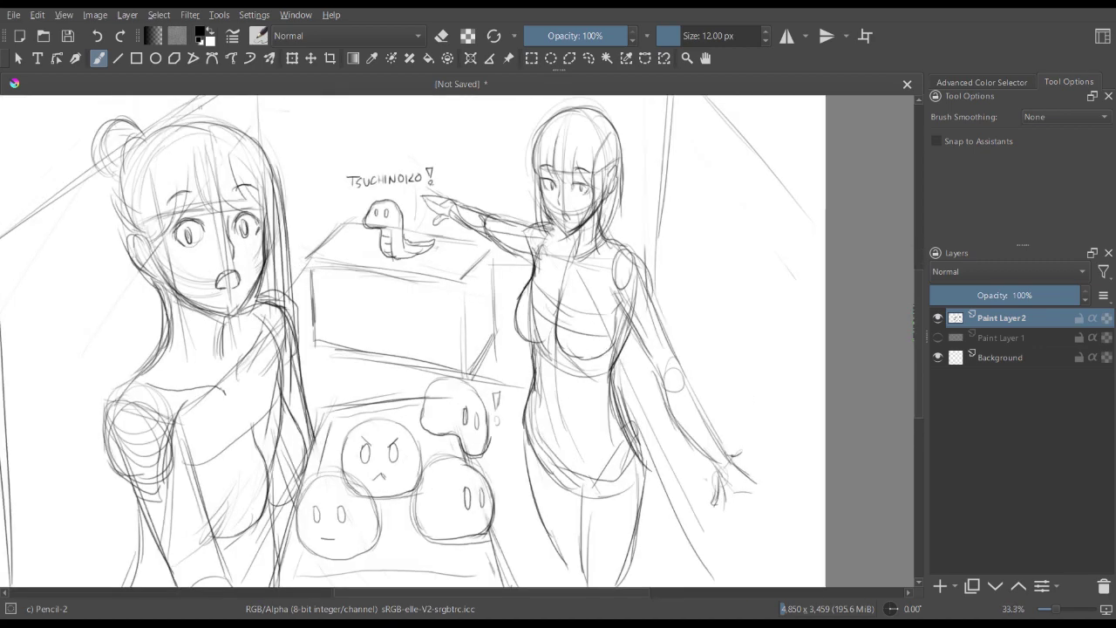
pyautogui.moveTo(450, 204)
pyautogui.mouseDown()
pyautogui.moveTo(459, 215)
pyautogui.moveTo(492, 202)
pyautogui.moveTo(494, 217)
pyautogui.mouseUp()
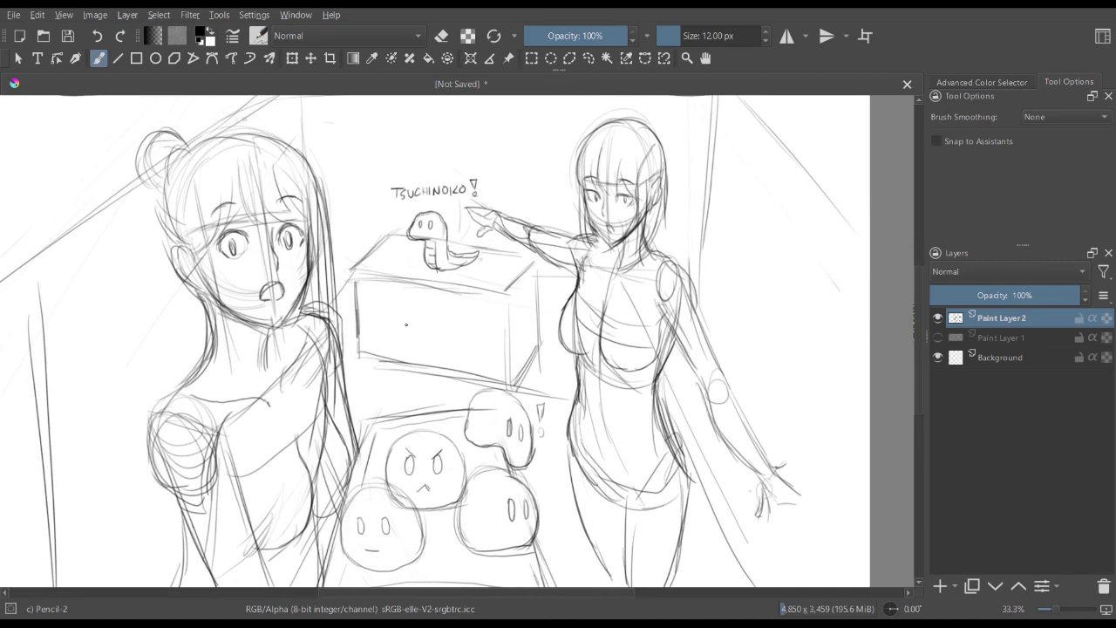
pyautogui.press('m')
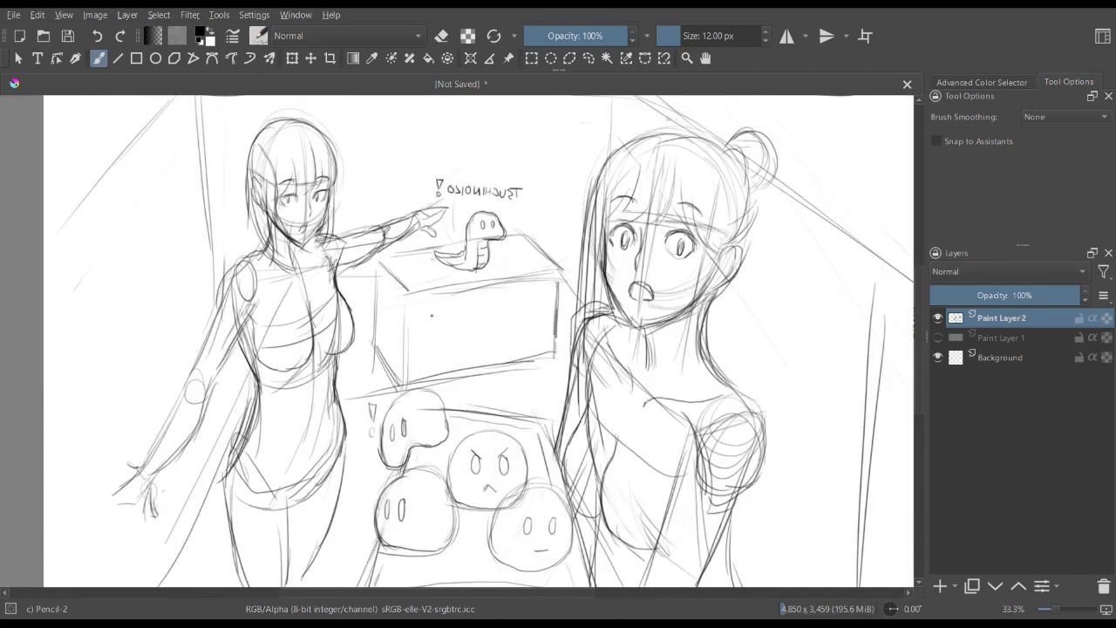
pyautogui.press('m')
pyautogui.press('m')
pyautogui.press('m')
pyautogui.press('m')
pyautogui.press('m')
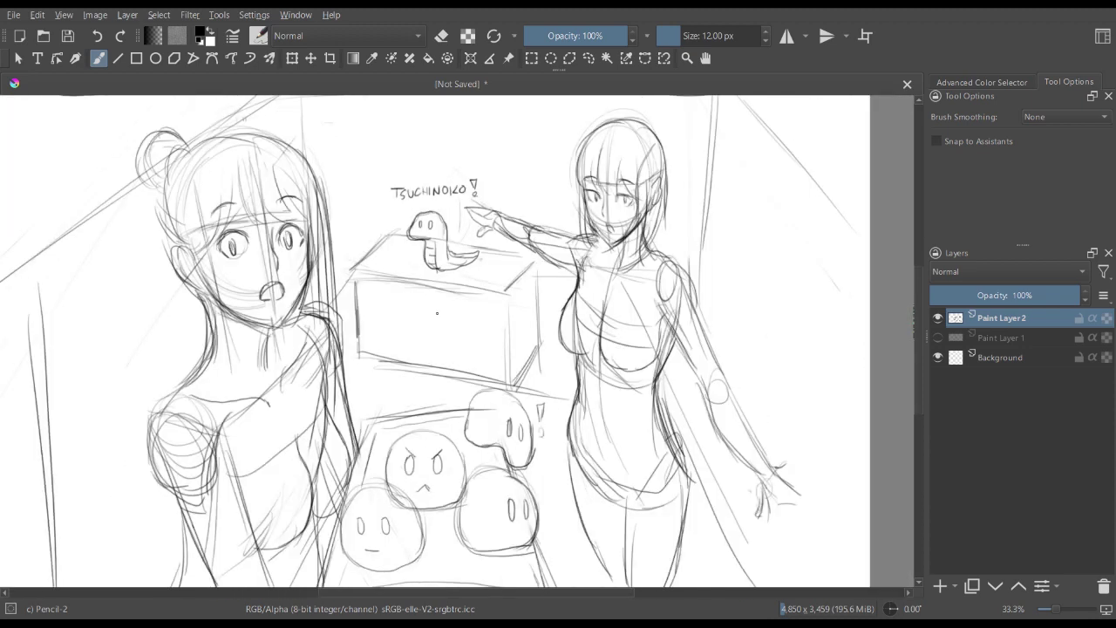
pyautogui.press('m')
pyautogui.press('m')
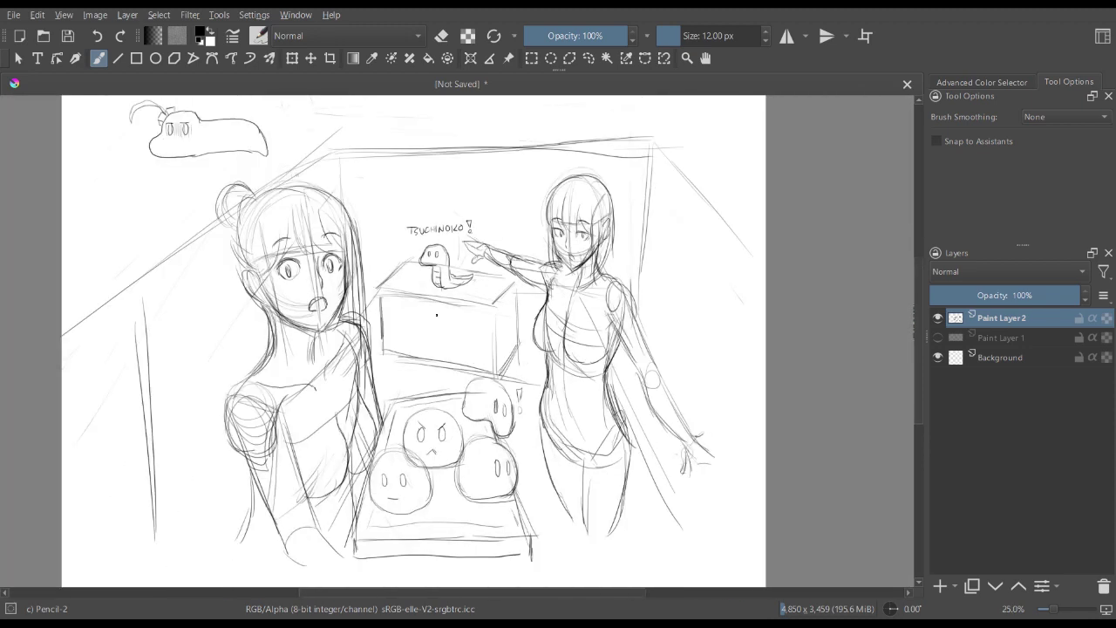
pyautogui.moveTo(481, 259)
pyautogui.mouseDown()
pyautogui.moveTo(457, 272)
pyautogui.moveTo(458, 239)
pyautogui.moveTo(485, 230)
pyautogui.mouseUp()
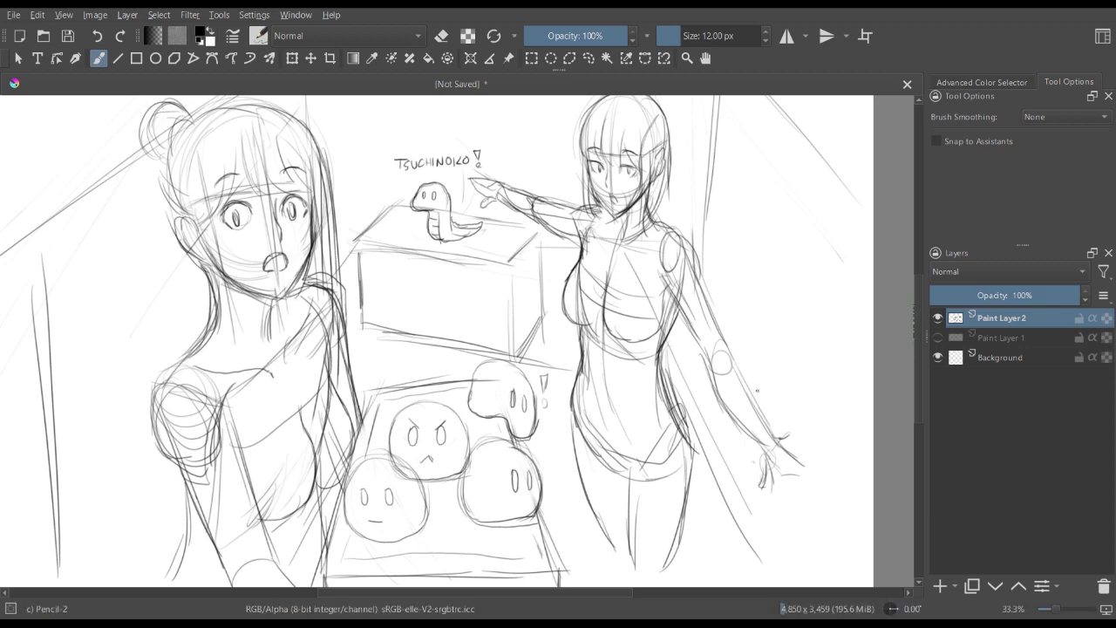
# - Add a new paint layer above the sketch, fade Paint Layer 2 to 27% opacity, and make the new layer active
pyautogui.press('Insert')
pyautogui.click(1001, 337)
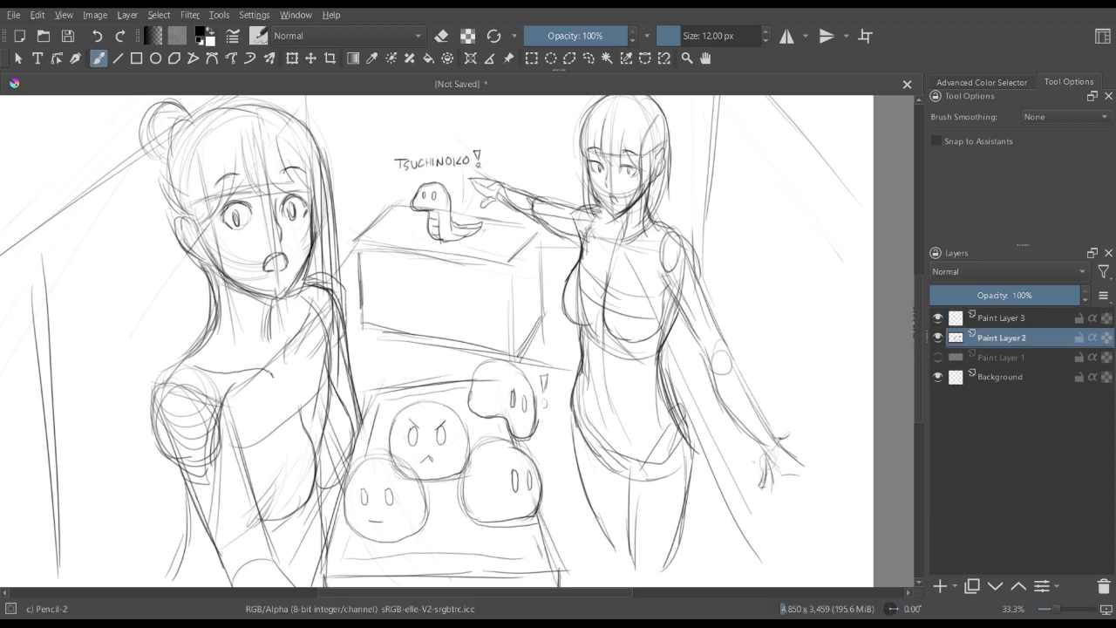
pyautogui.moveTo(991, 295)
pyautogui.mouseDown()
pyautogui.moveTo(954, 294)
pyautogui.moveTo(971, 295)
pyautogui.mouseUp()
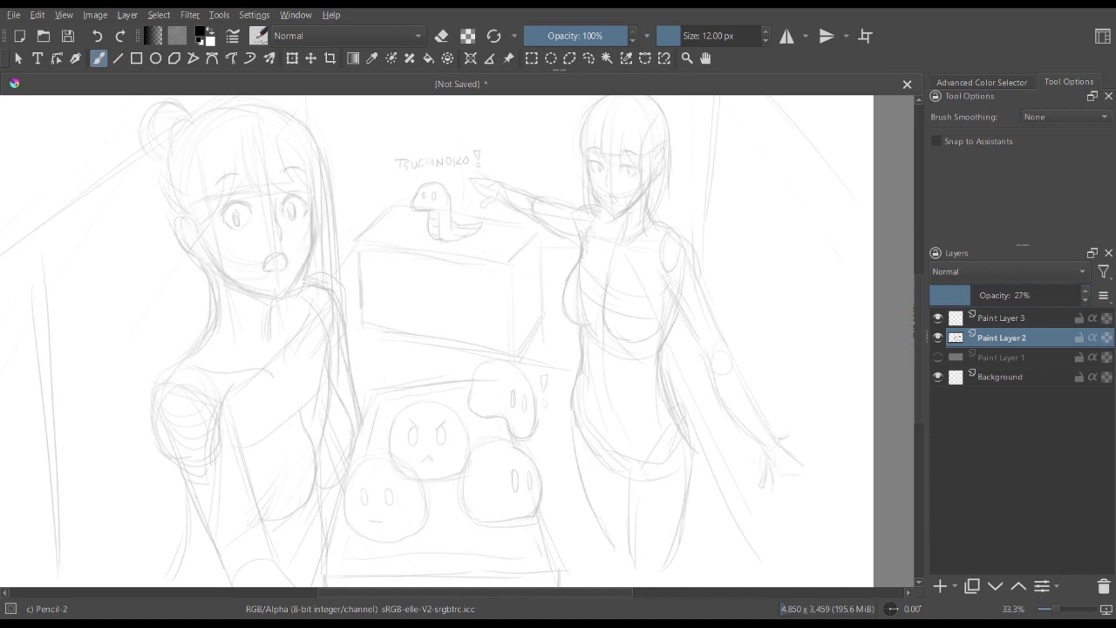
pyautogui.click(1001, 318)
# - Switch the brush to the Basic-6 Details preset at 7.50 px for clean line work
pyautogui.scroll(1, 678, 279)
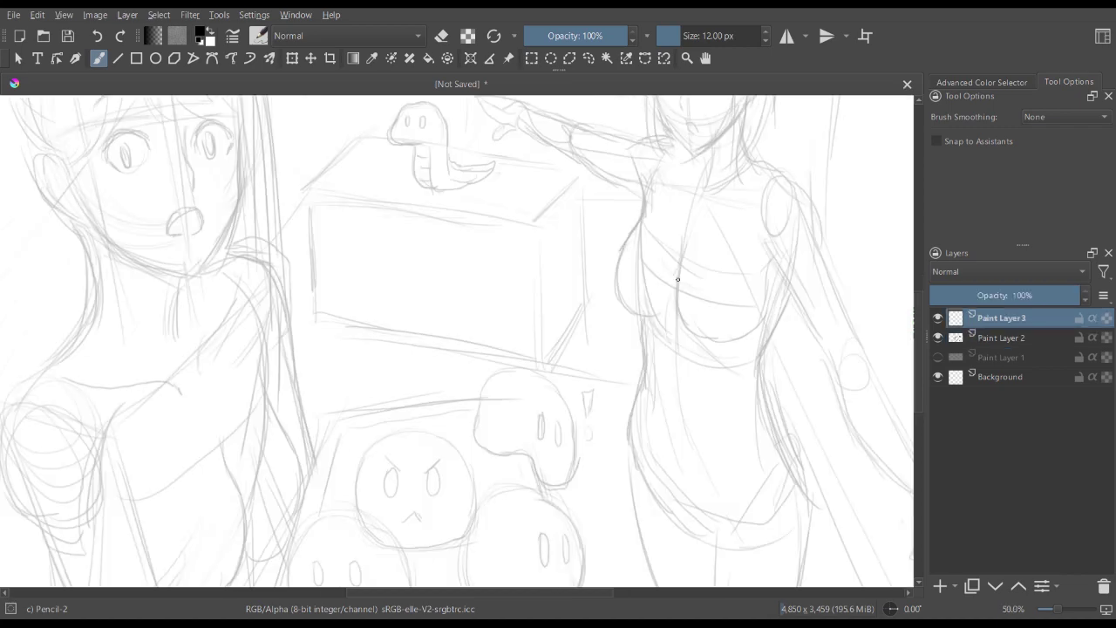
pyautogui.scroll(-1, 678, 279)
pyautogui.scroll(1, 678, 279)
pyautogui.scroll(-1, 677, 279)
pyautogui.moveTo(678, 279); pyautogui.dragTo(625, 351)
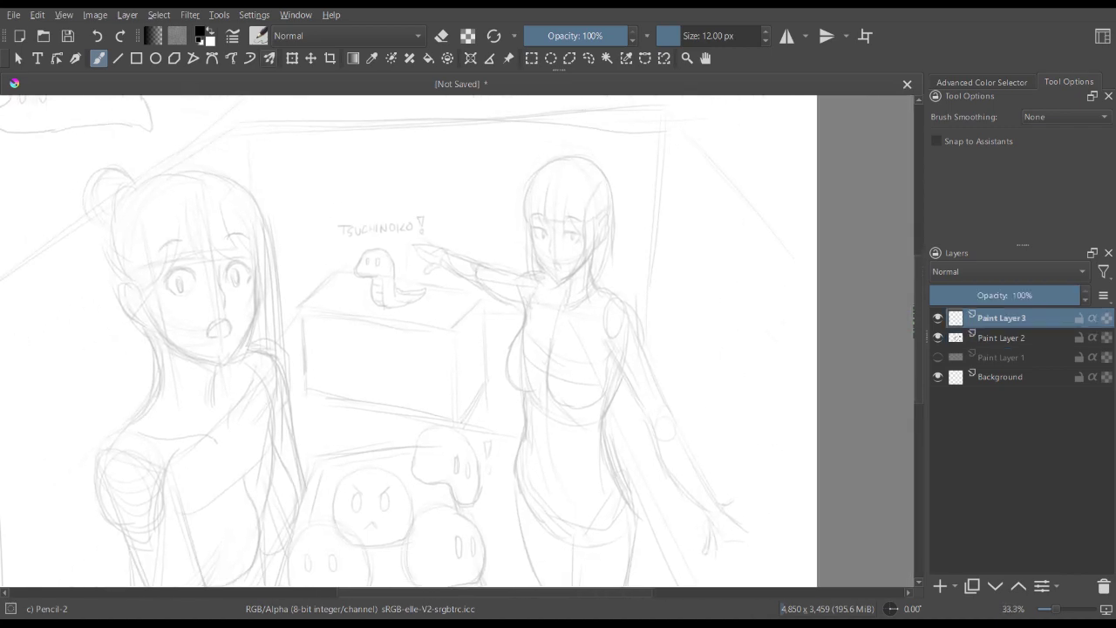
pyautogui.press('/')
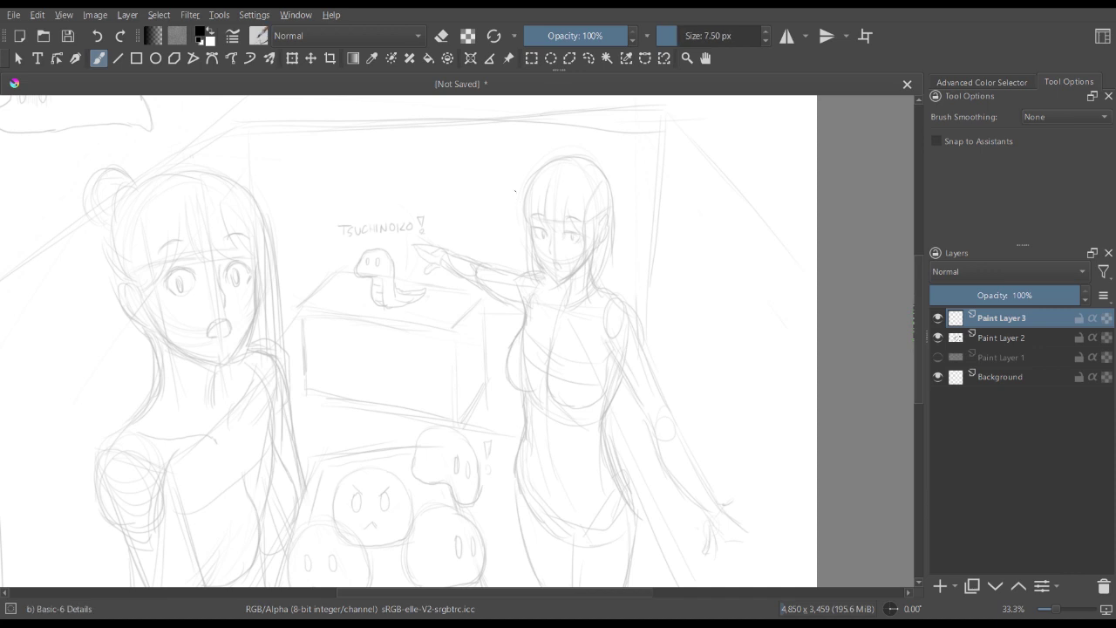
# - Ink the pointing figure's two eyes over the faded sketch, with upper lash lines, eye outlines and narrow pupils
pyautogui.press('+')
pyautogui.moveTo(558, 200); pyautogui.dragTo(463, 261)
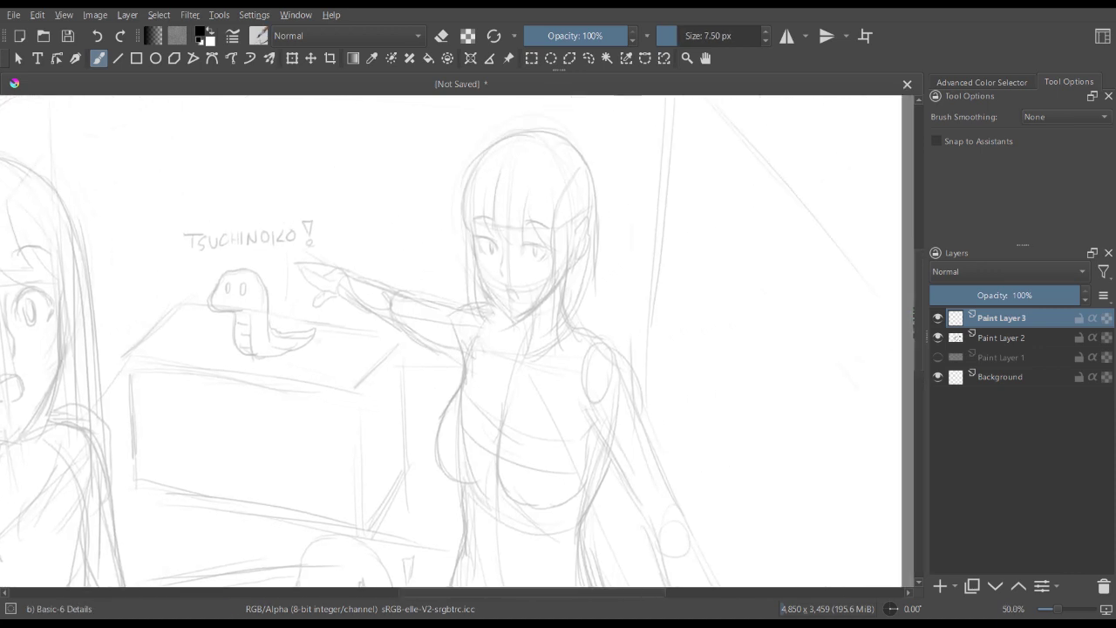
pyautogui.press('+')
pyautogui.moveTo(622, 173); pyautogui.dragTo(599, 182)
pyautogui.press('+')
pyautogui.scroll(-1, 598, 182)
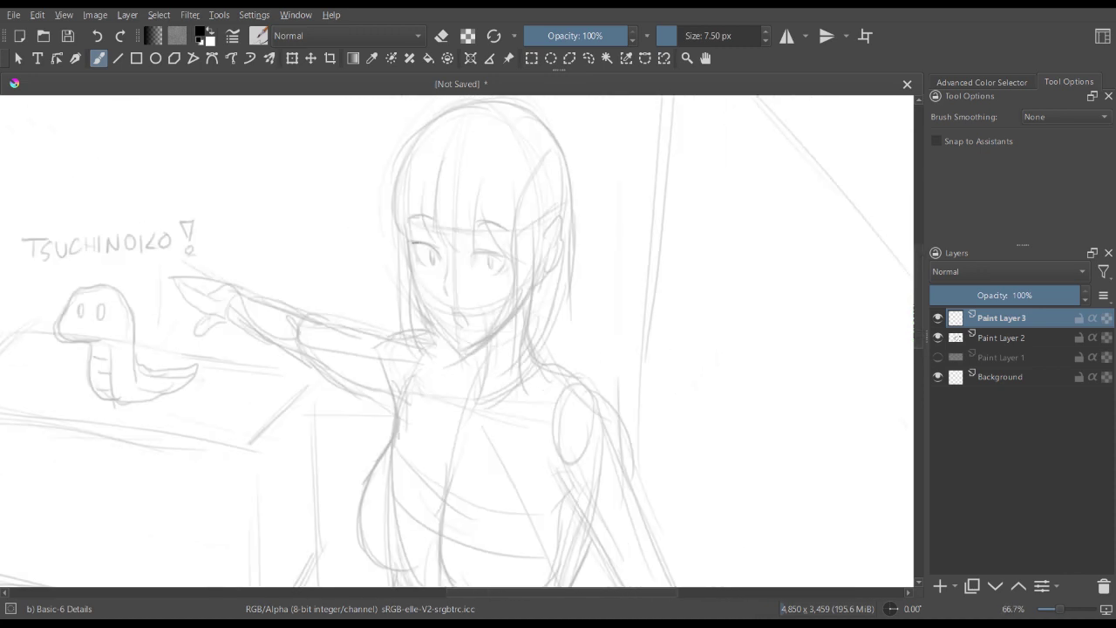
pyautogui.moveTo(412, 243)
pyautogui.mouseDown()
pyautogui.moveTo(440, 257)
pyautogui.moveTo(424, 268)
pyautogui.moveTo(483, 252)
pyautogui.moveTo(509, 261)
pyautogui.mouseUp()
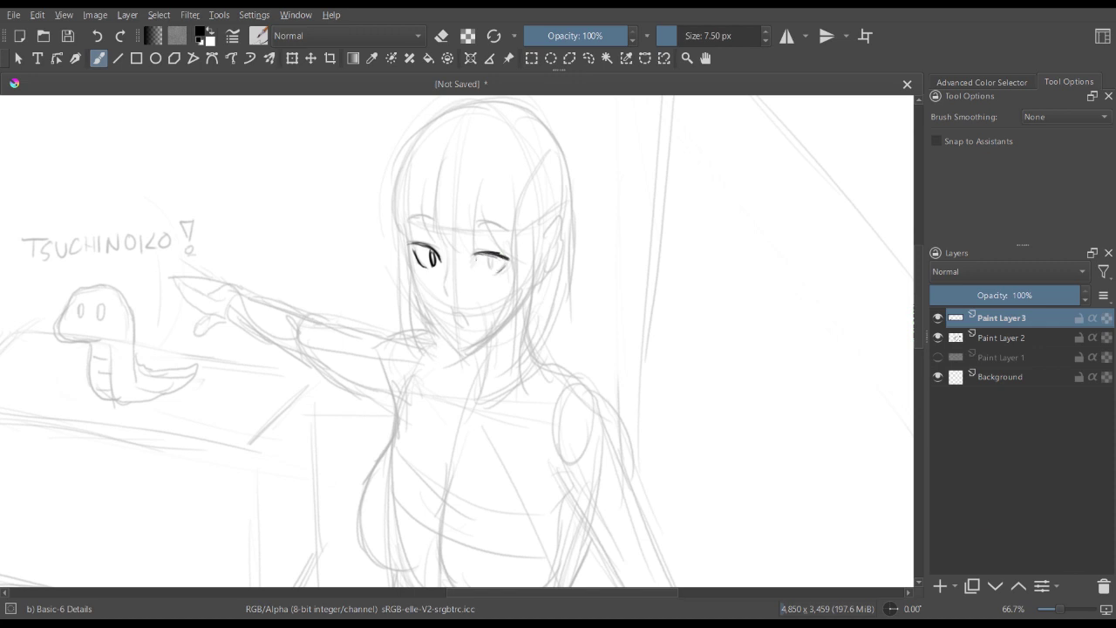
pyautogui.moveTo(488, 256); pyautogui.dragTo(494, 272)
pyautogui.moveTo(490, 256); pyautogui.dragTo(491, 270)
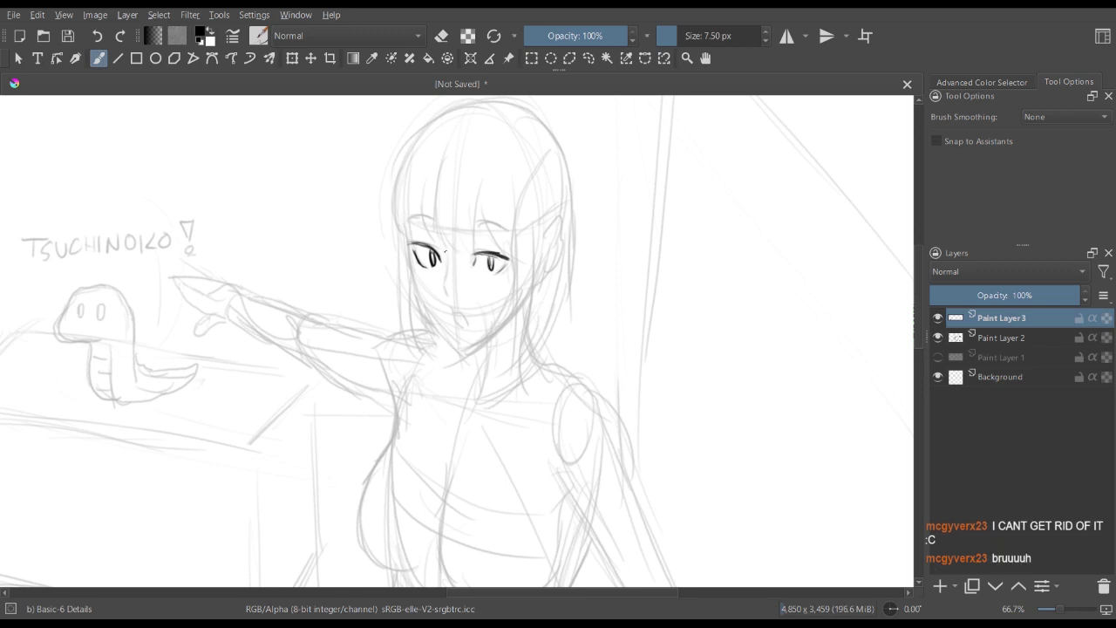
# - Ink the pointing figure's eyebrows, eyelid creases and the line of the nose
pyautogui.moveTo(409, 219); pyautogui.dragTo(505, 231)
pyautogui.moveTo(415, 241)
pyautogui.mouseDown()
pyautogui.moveTo(490, 247)
pyautogui.moveTo(443, 283)
pyautogui.mouseUp()
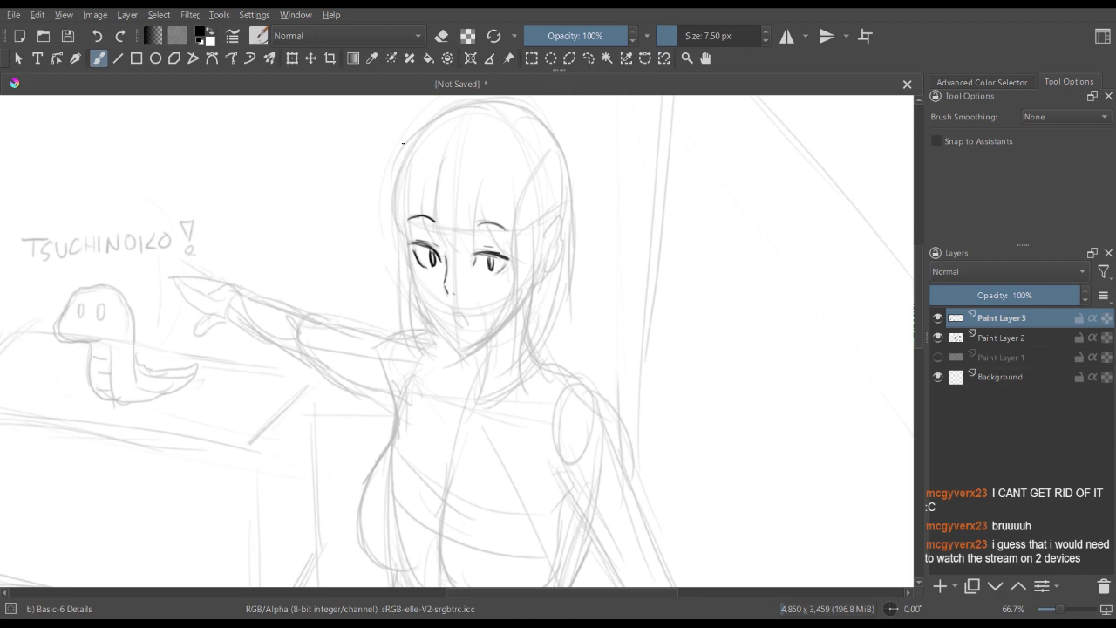
pyautogui.hotkey('ctrl', '+')
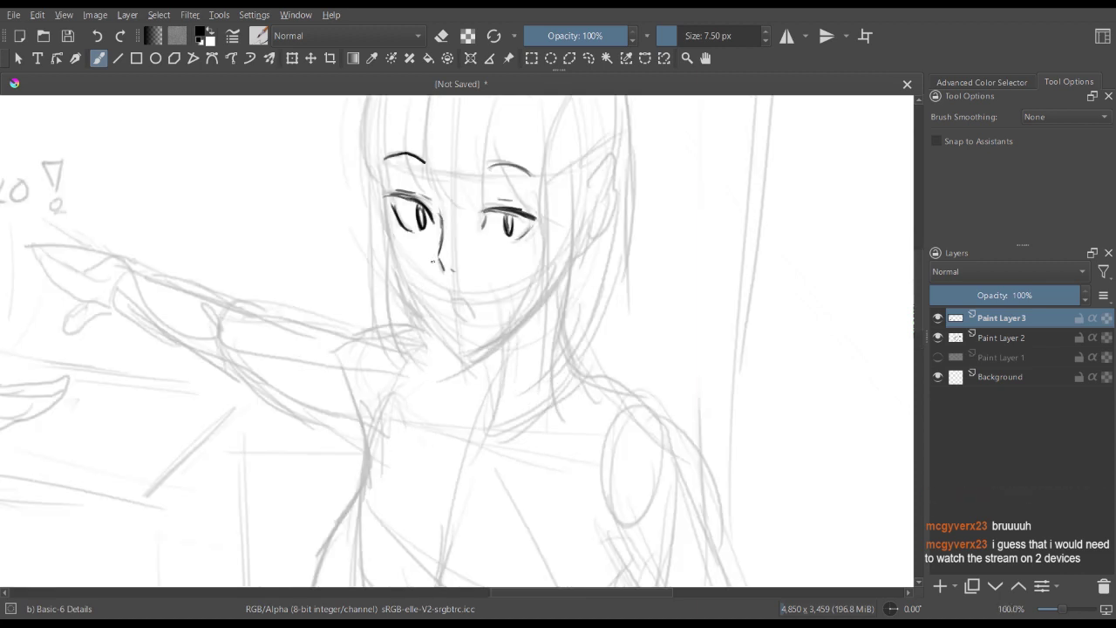
pyautogui.hotkey('ctrl', '-')
pyautogui.hotkey('ctrl', '-')
pyautogui.moveTo(403, 143); pyautogui.dragTo(485, 154)
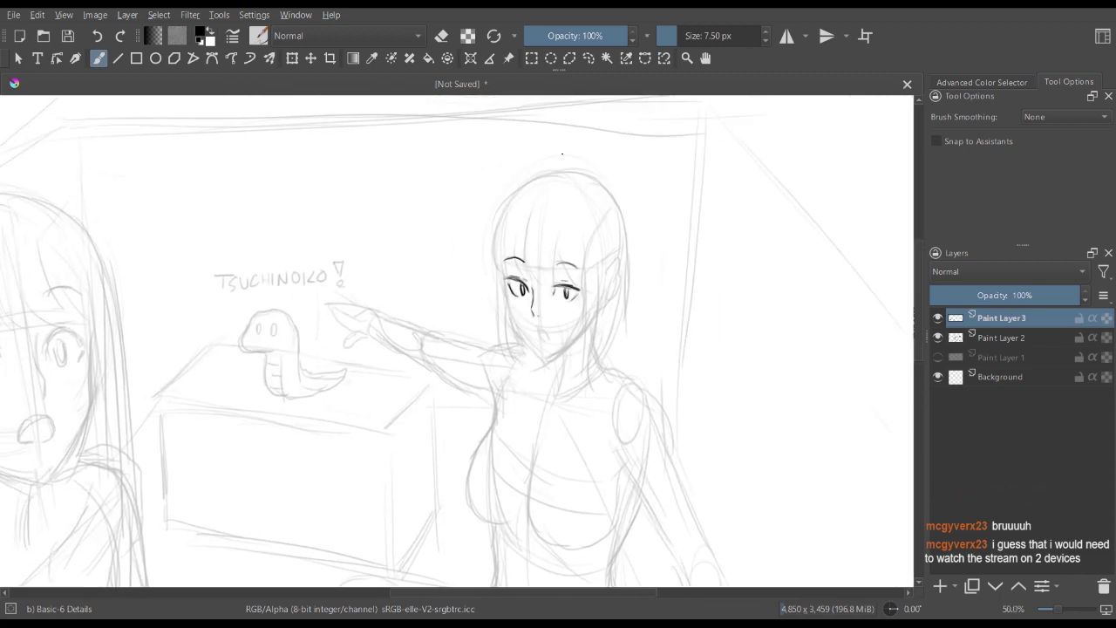
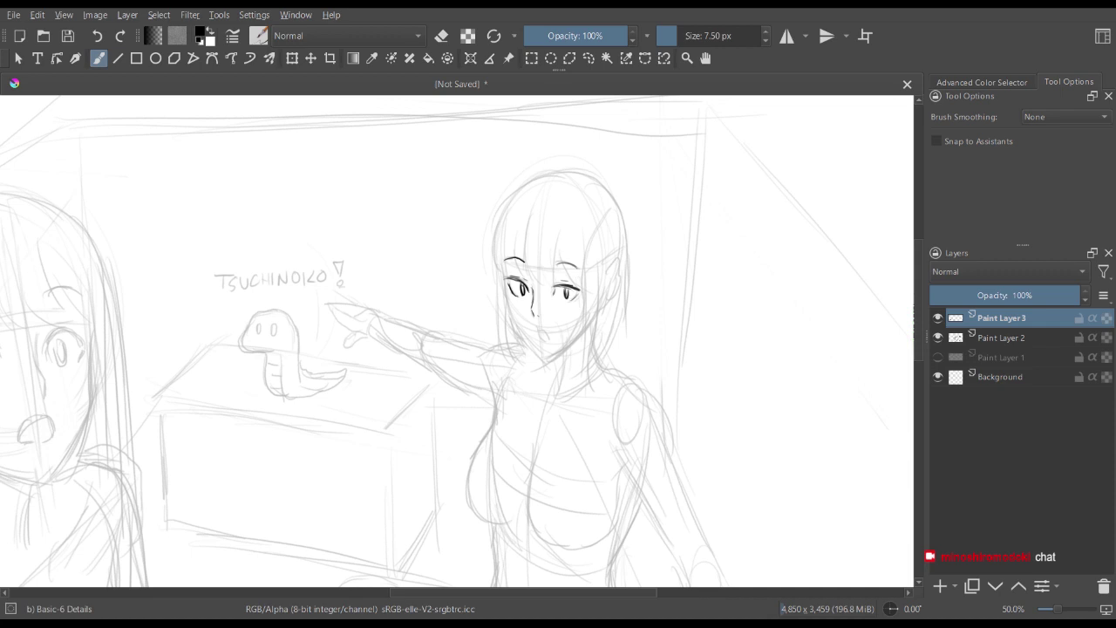
# - Ink the pointing figure's face outline from both cheeks down to the chin, and add the small open mouth
pyautogui.hotkey('ctrl', '+')
pyautogui.moveTo(485, 314); pyautogui.dragTo(396, 240)
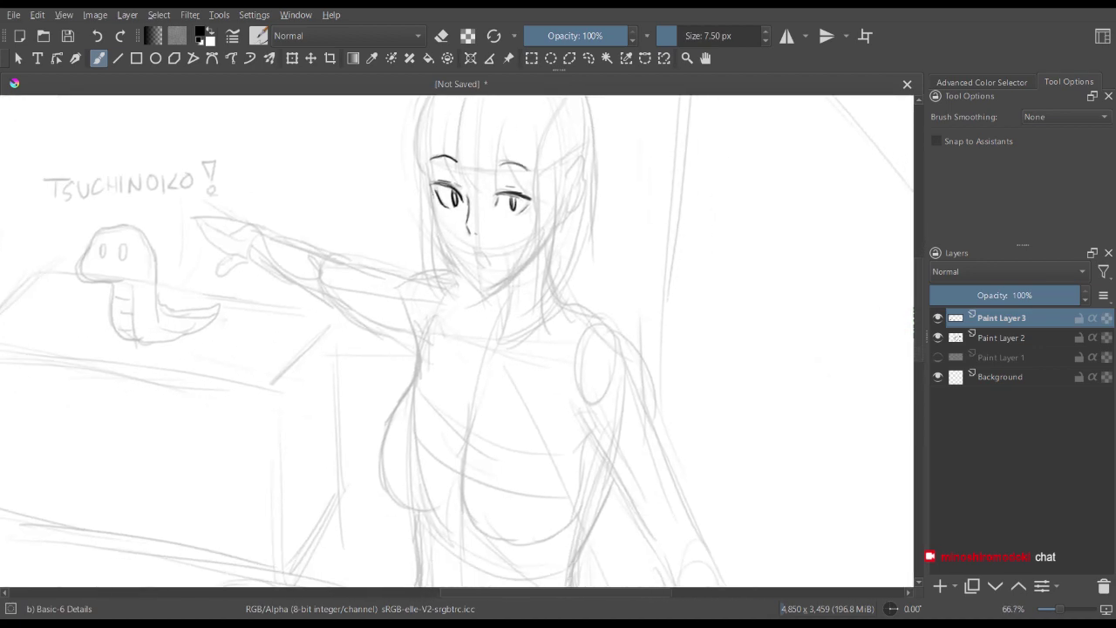
pyautogui.moveTo(434, 194)
pyautogui.mouseDown()
pyautogui.moveTo(440, 236)
pyautogui.moveTo(437, 209)
pyautogui.moveTo(454, 260)
pyautogui.moveTo(445, 234)
pyautogui.moveTo(475, 279)
pyautogui.mouseUp()
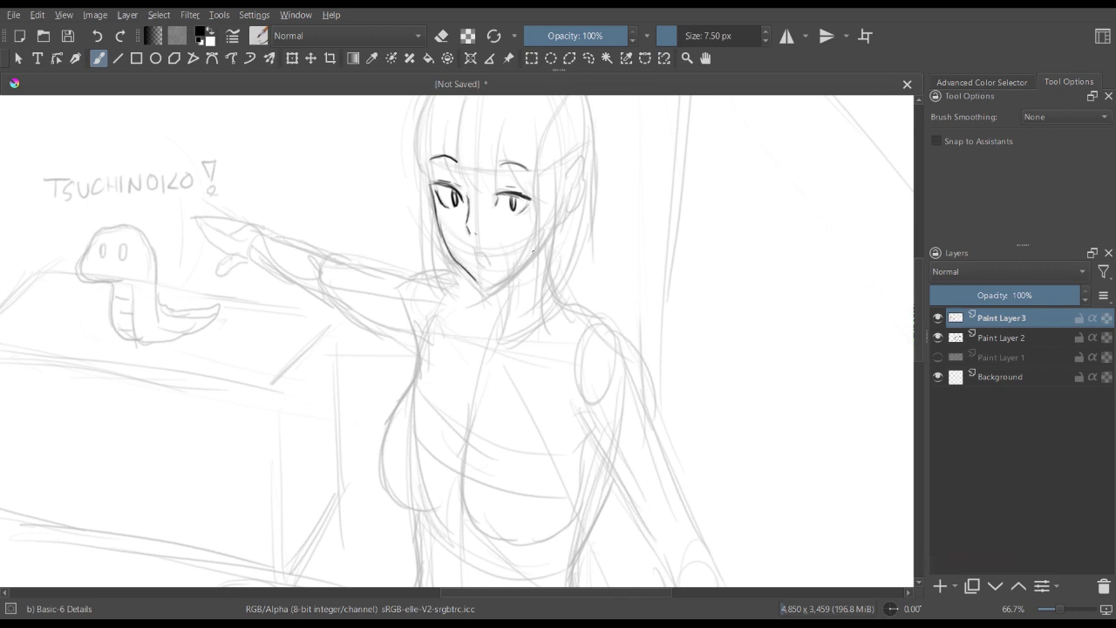
pyautogui.moveTo(532, 253)
pyautogui.mouseDown()
pyautogui.moveTo(487, 284)
pyautogui.moveTo(491, 259)
pyautogui.moveTo(483, 264)
pyautogui.mouseUp()
pyautogui.press('-')
pyautogui.press('-')
pyautogui.press('+')
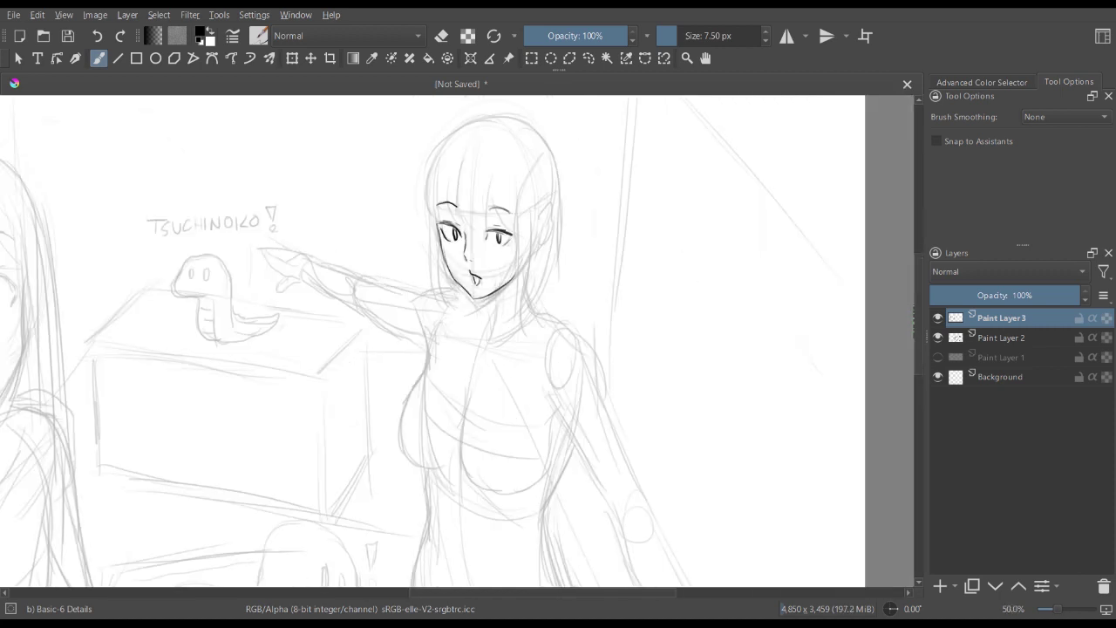
pyautogui.moveTo(531, 282); pyautogui.dragTo(453, 298)
pyautogui.scroll(1, 453, 299)
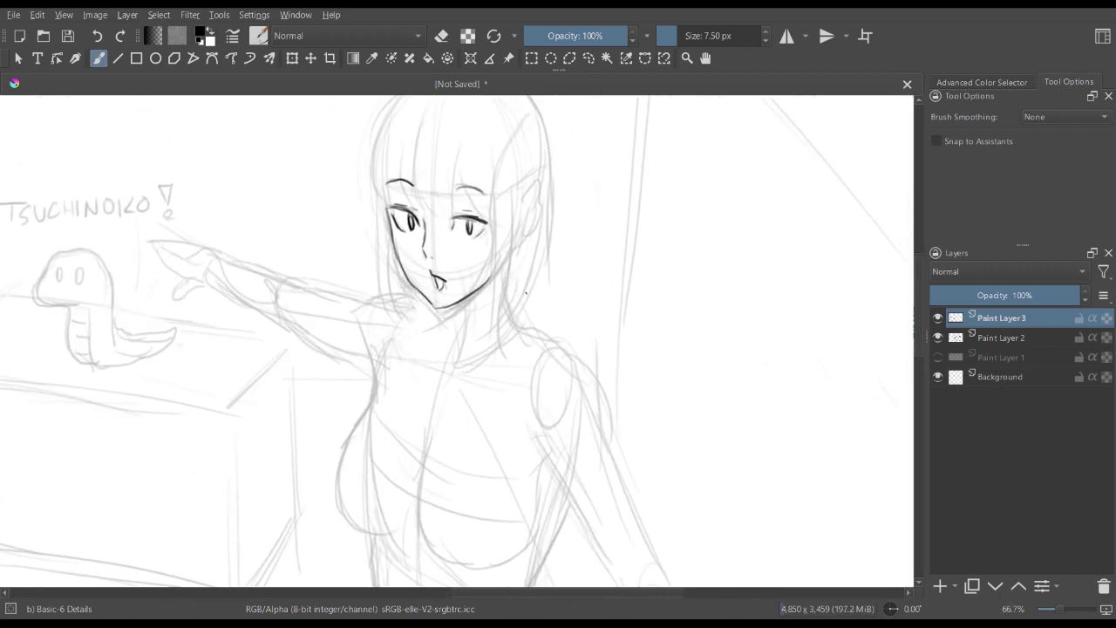
pyautogui.press('+')
pyautogui.press('-')
pyautogui.press('+')
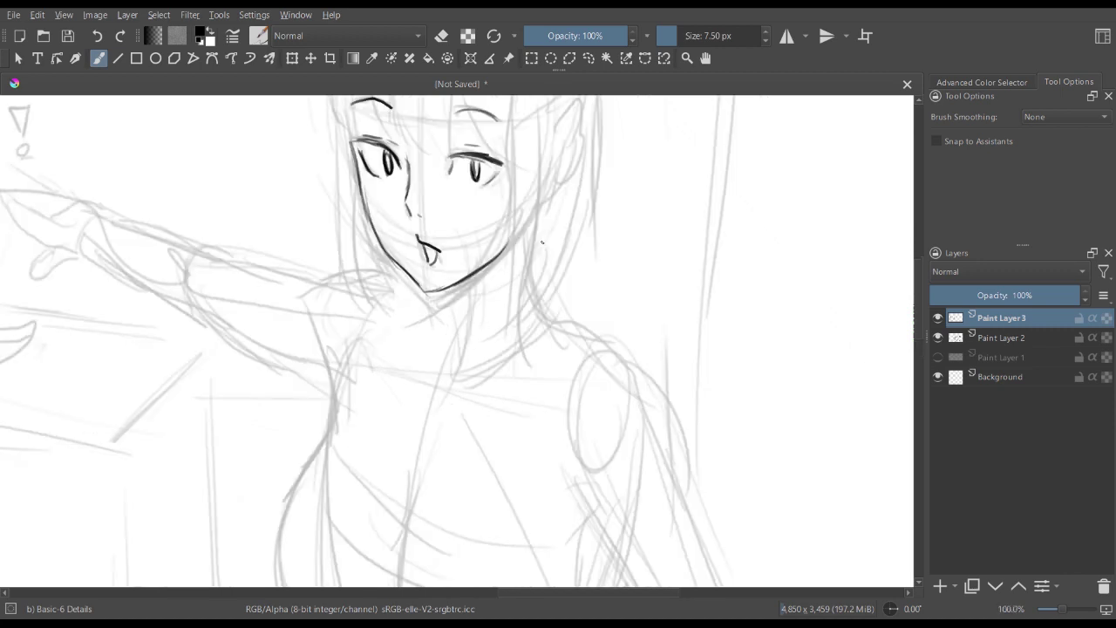
pyautogui.press('-')
pyautogui.press('-')
pyautogui.scroll(-2, 540, 246)
pyautogui.scroll(1, 541, 246)
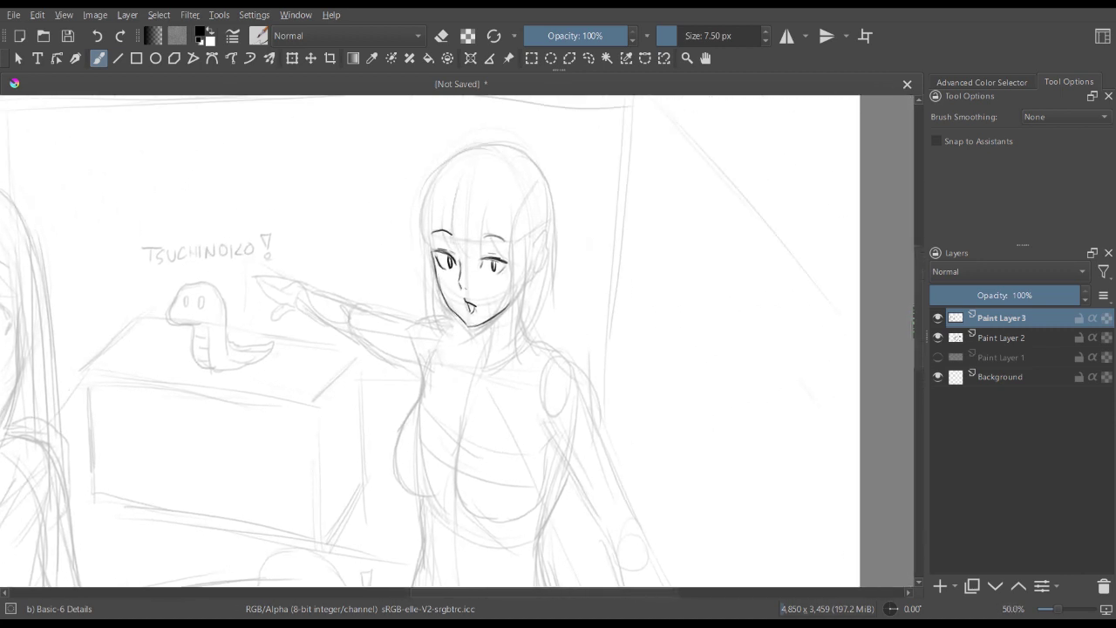
# - Ink the pointing figure's fringe strands over the forehead and the long lock falling beside the cheek on the lowered-arm side
pyautogui.scroll(1, 460, 202)
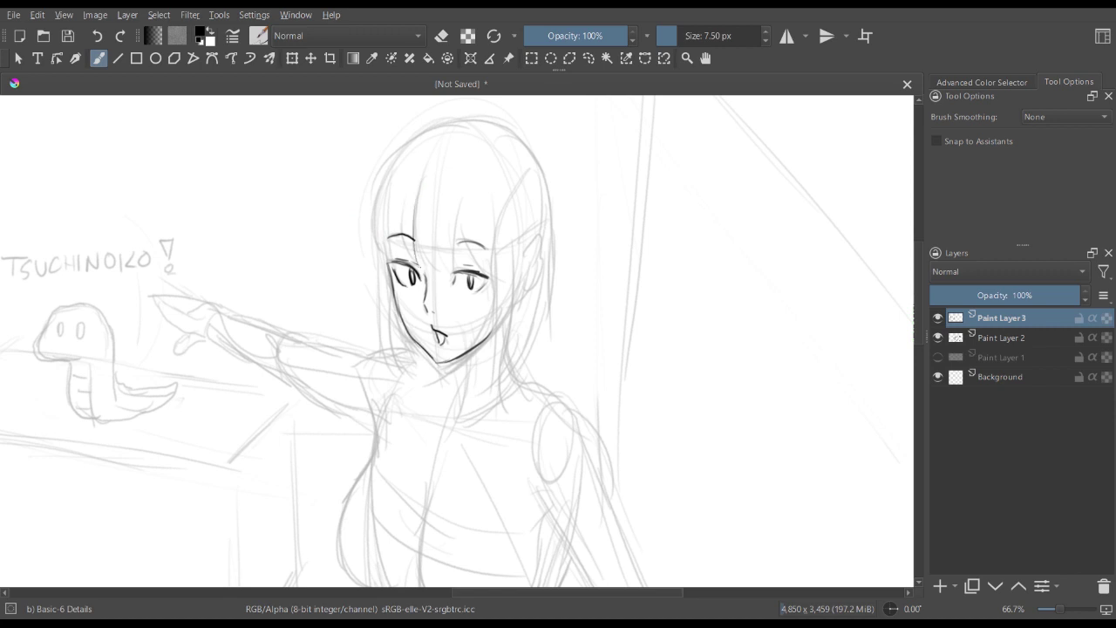
pyautogui.moveTo(419, 196); pyautogui.dragTo(431, 267)
pyautogui.moveTo(418, 229); pyautogui.dragTo(444, 274)
pyautogui.moveTo(453, 214); pyautogui.dragTo(452, 267)
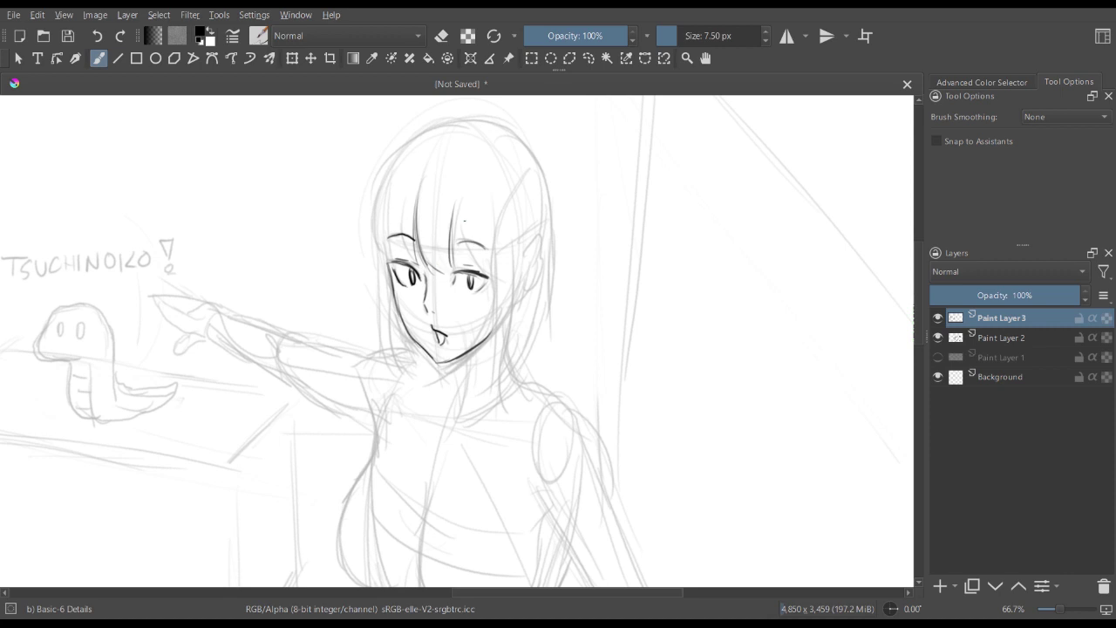
pyautogui.moveTo(463, 227); pyautogui.dragTo(494, 277)
pyautogui.moveTo(459, 217); pyautogui.dragTo(497, 278)
pyautogui.moveTo(495, 227); pyautogui.dragTo(493, 356)
pyautogui.moveTo(494, 268); pyautogui.dragTo(486, 398)
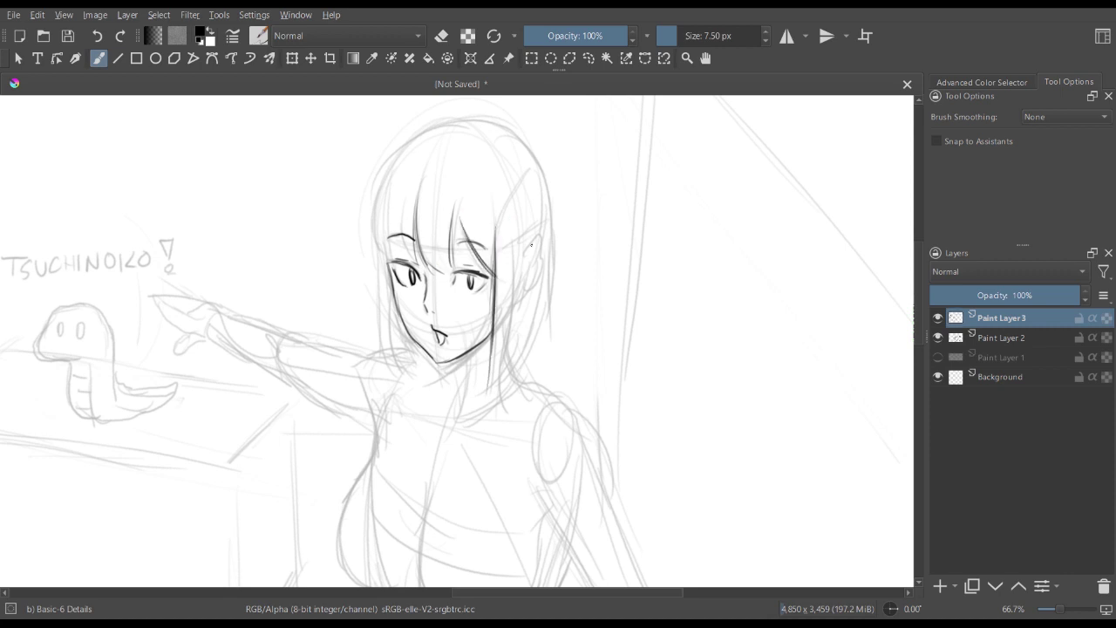
# - Ink the tapering hair ends and outer side hair on the lowered-arm side, and begin the opposite hair contour beside the forehead
pyautogui.moveTo(526, 266); pyautogui.dragTo(529, 336)
pyautogui.moveTo(523, 310)
pyautogui.mouseDown()
pyautogui.moveTo(506, 372)
pyautogui.moveTo(485, 396)
pyautogui.mouseUp()
pyautogui.moveTo(554, 218); pyautogui.dragTo(551, 296)
pyautogui.moveTo(551, 250)
pyautogui.mouseDown()
pyautogui.moveTo(549, 312)
pyautogui.moveTo(531, 343)
pyautogui.mouseUp()
pyautogui.moveTo(539, 294)
pyautogui.mouseDown()
pyautogui.moveTo(511, 365)
pyautogui.moveTo(527, 340)
pyautogui.mouseUp()
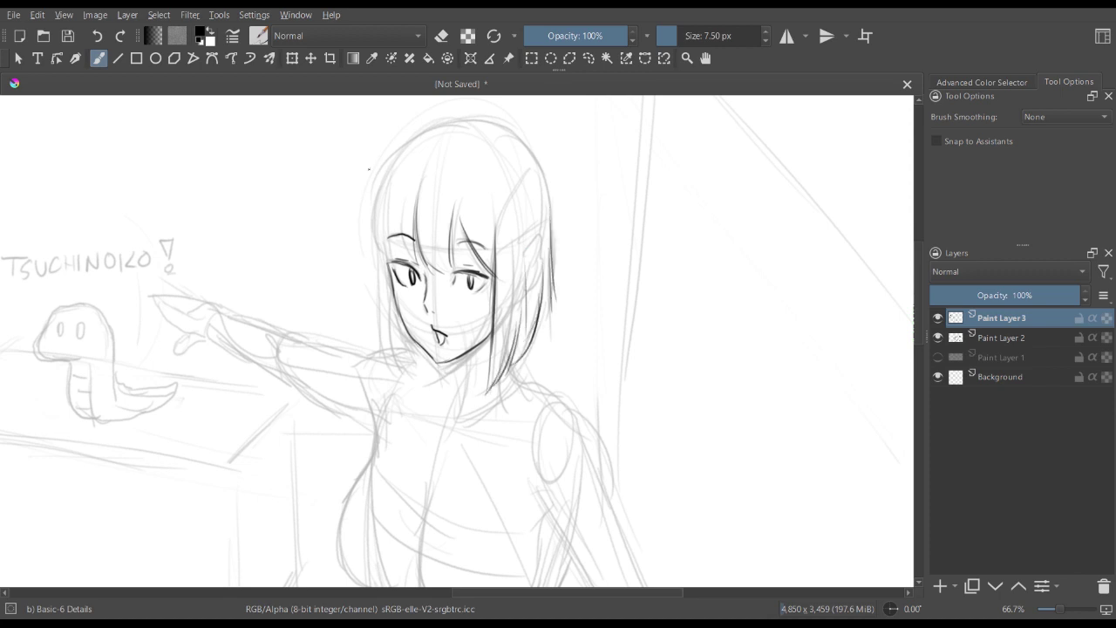
pyautogui.moveTo(387, 169); pyautogui.dragTo(375, 236)
pyautogui.click(1001, 338)
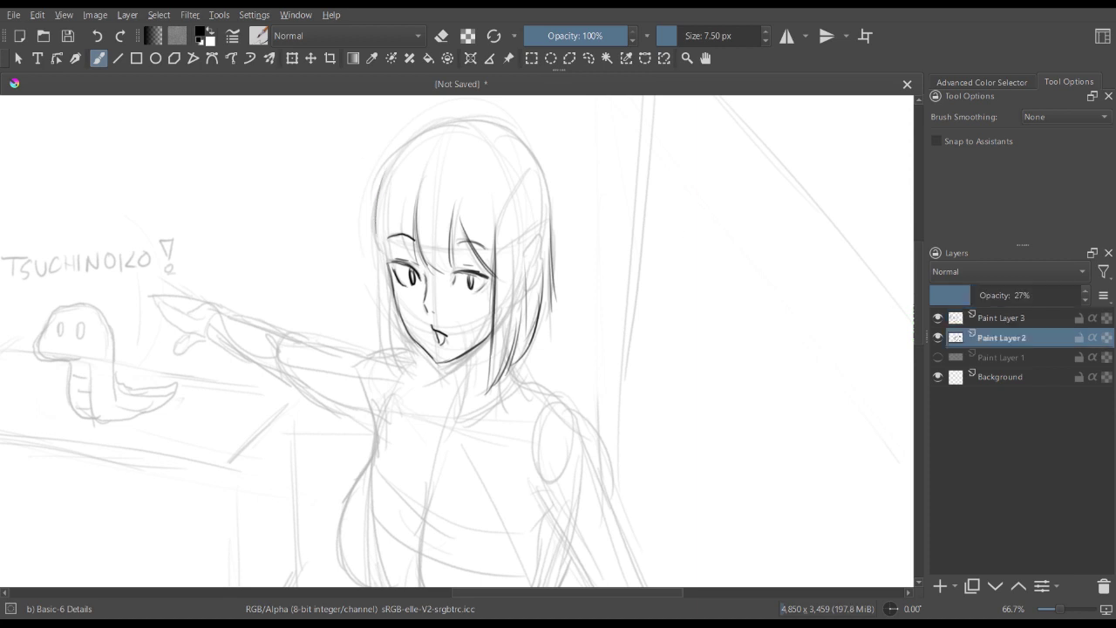
pyautogui.moveTo(978, 296); pyautogui.dragTo(987, 296)
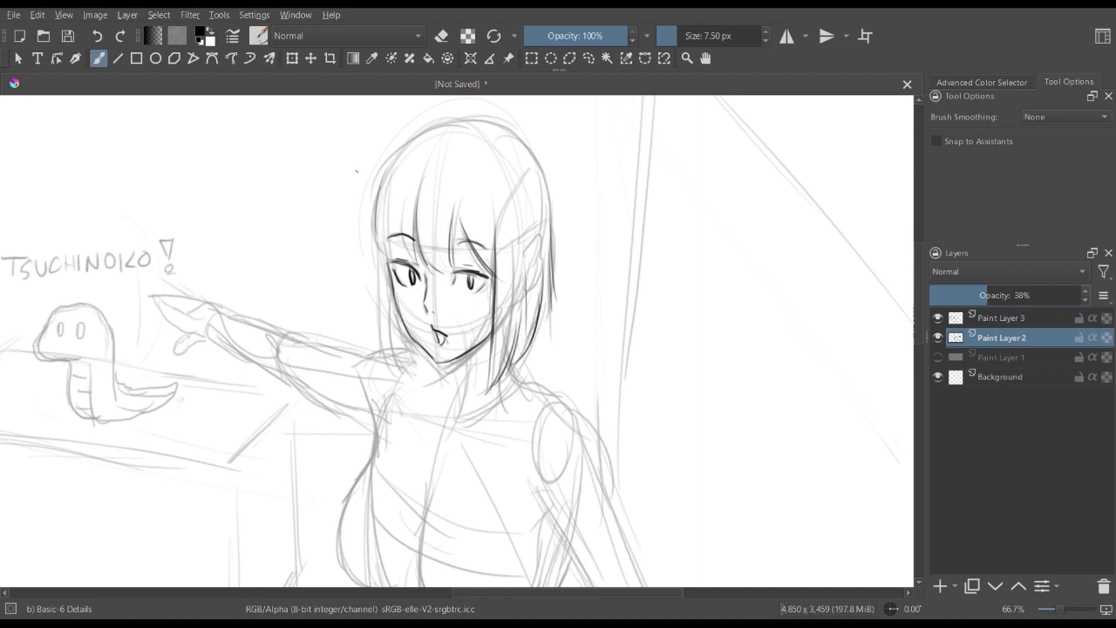
pyautogui.moveTo(382, 182); pyautogui.dragTo(381, 257)
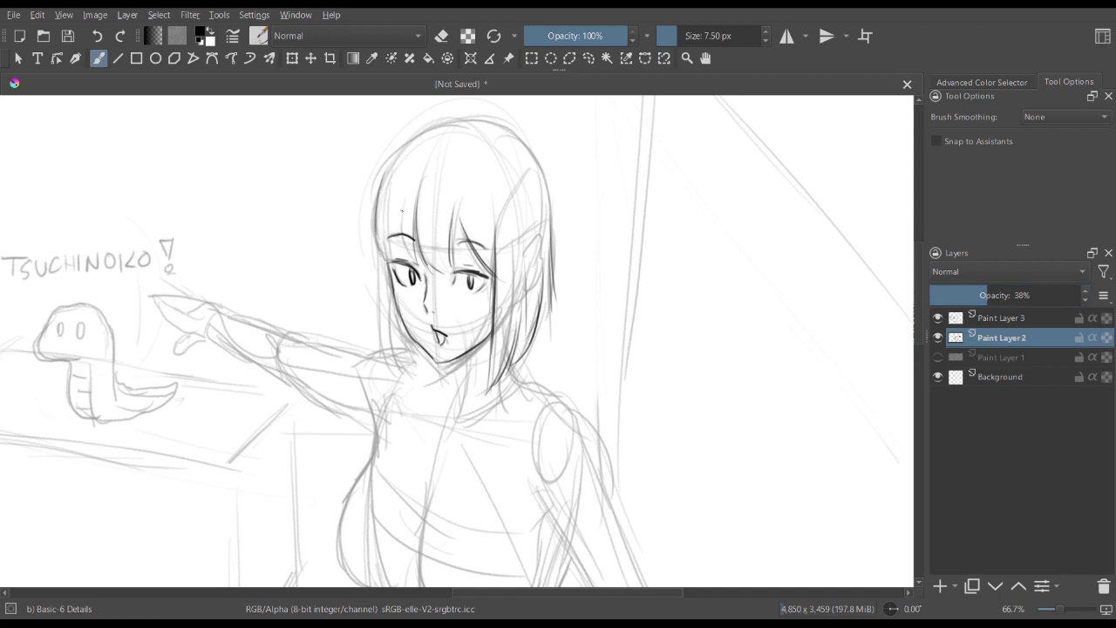
pyautogui.moveTo(390, 198); pyautogui.dragTo(403, 258)
pyautogui.press('pageup')
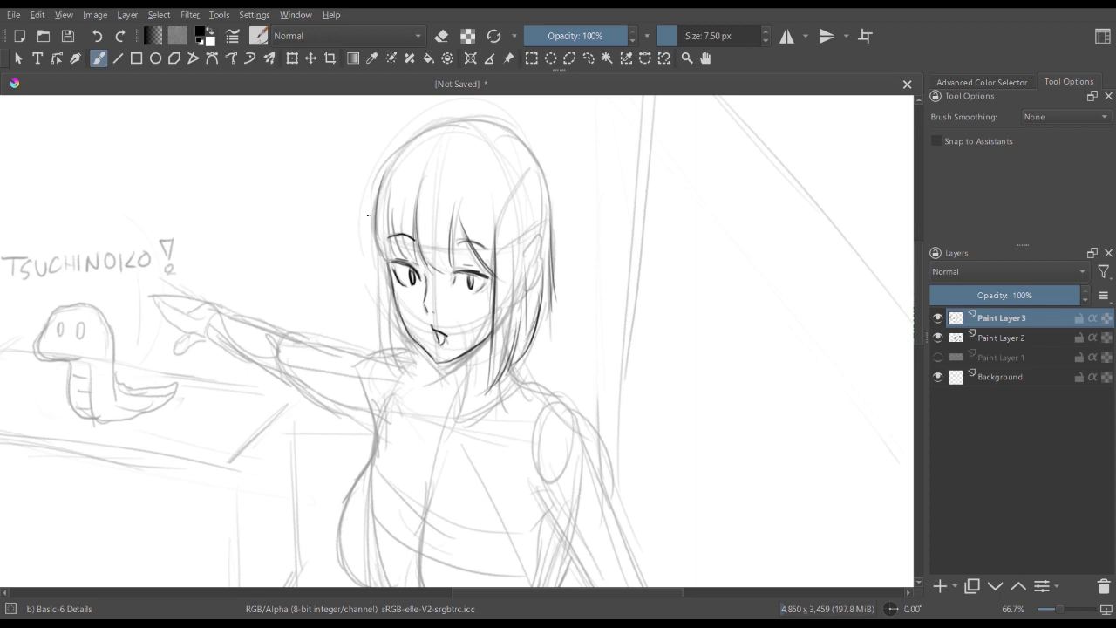
pyautogui.hotkey('ctrl', 'z')
pyautogui.hotkey('ctrl', 'z')
pyautogui.hotkey('ctrl', 'z')
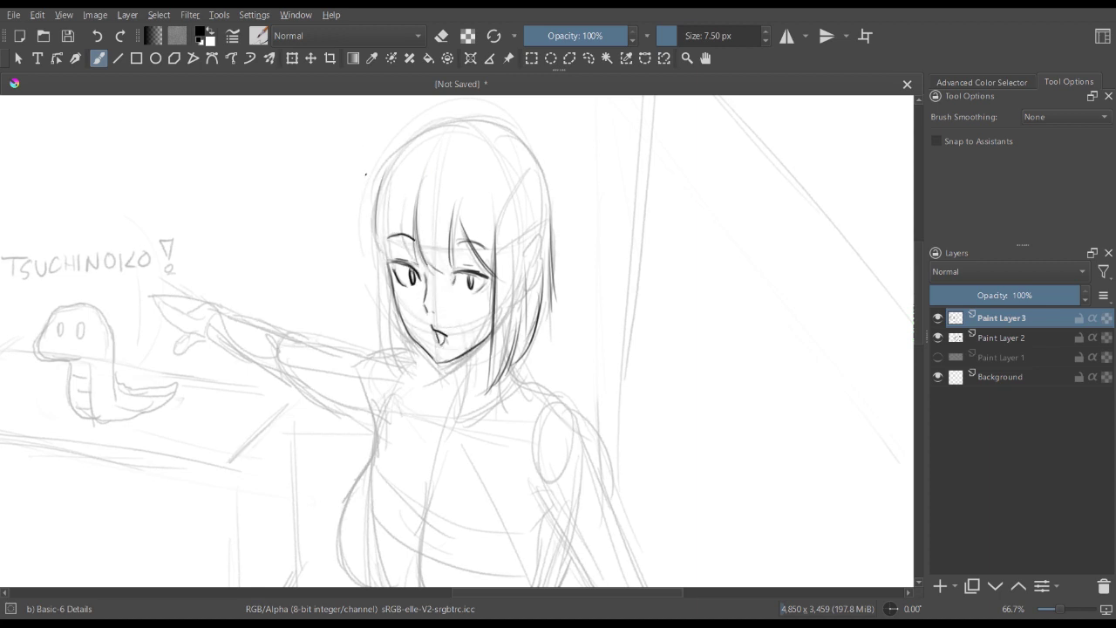
# - Set the sketch layer Paint Layer 2's opacity to 28% and make Paint Layer 3 active again
pyautogui.press('pagedown')
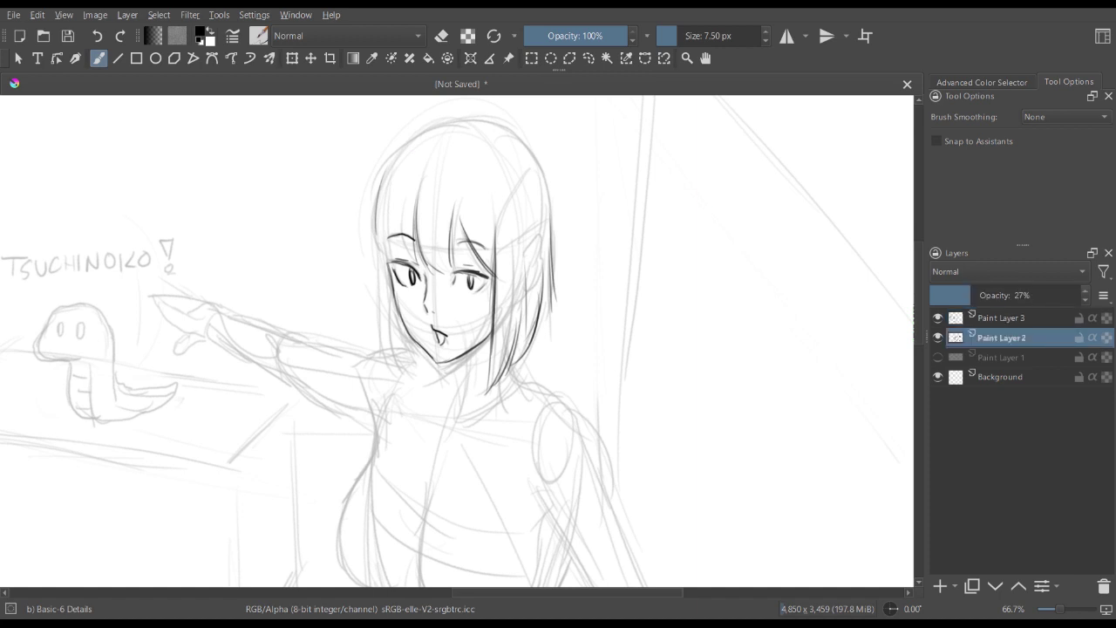
pyautogui.moveTo(980, 296); pyautogui.dragTo(971, 295)
pyautogui.press('pageup')
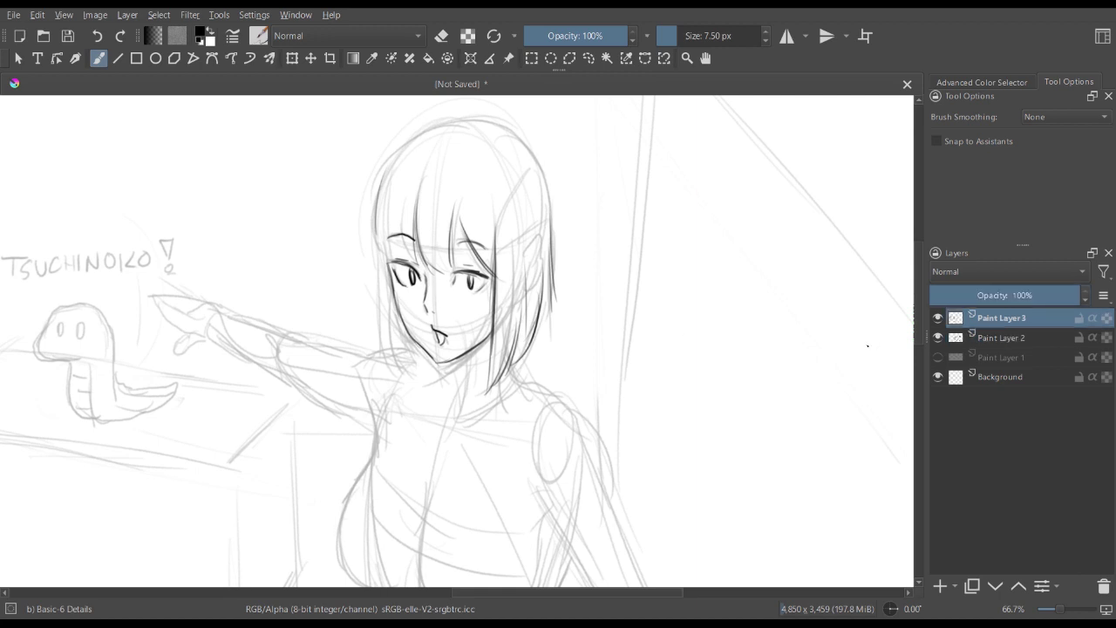
# - Ink the hair locks on the pointing-arm side of the face and the hair's outer contour over the crown down the other side
pyautogui.moveTo(380, 189); pyautogui.dragTo(382, 261)
pyautogui.moveTo(391, 202)
pyautogui.mouseDown()
pyautogui.moveTo(408, 259)
pyautogui.moveTo(377, 328)
pyautogui.moveTo(393, 372)
pyautogui.mouseUp()
pyautogui.moveTo(389, 297)
pyautogui.mouseDown()
pyautogui.moveTo(398, 375)
pyautogui.moveTo(408, 338)
pyautogui.mouseUp()
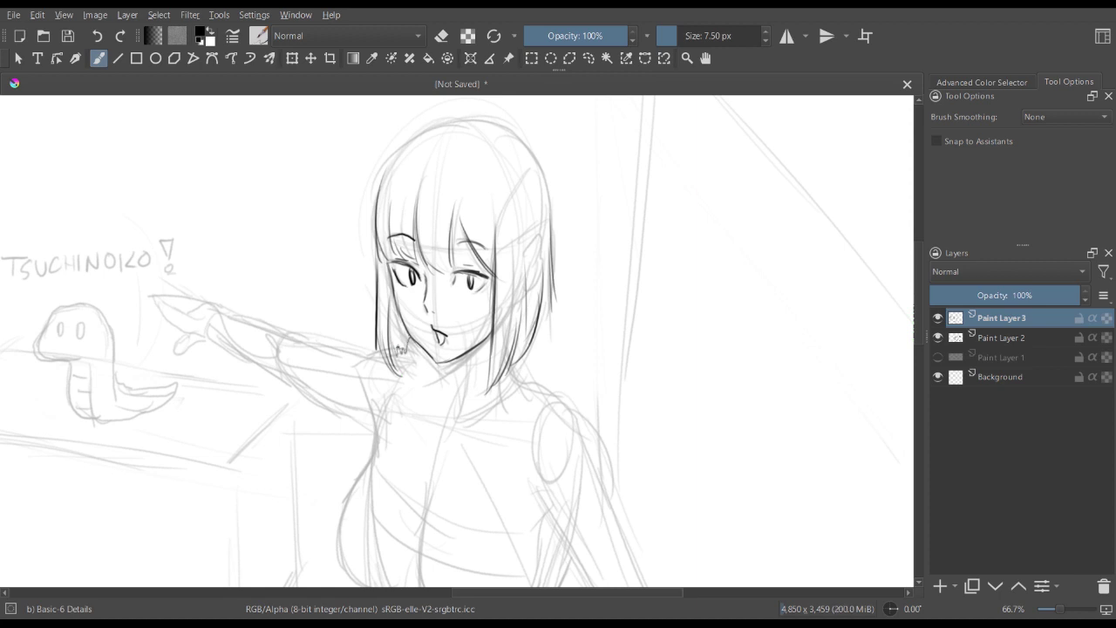
pyautogui.moveTo(372, 203); pyautogui.dragTo(369, 244)
pyautogui.moveTo(389, 166); pyautogui.dragTo(373, 195)
pyautogui.moveTo(408, 145); pyautogui.dragTo(387, 166)
pyautogui.moveTo(429, 131)
pyautogui.mouseDown()
pyautogui.moveTo(510, 131)
pyautogui.moveTo(534, 163)
pyautogui.moveTo(547, 258)
pyautogui.moveTo(537, 327)
pyautogui.mouseUp()
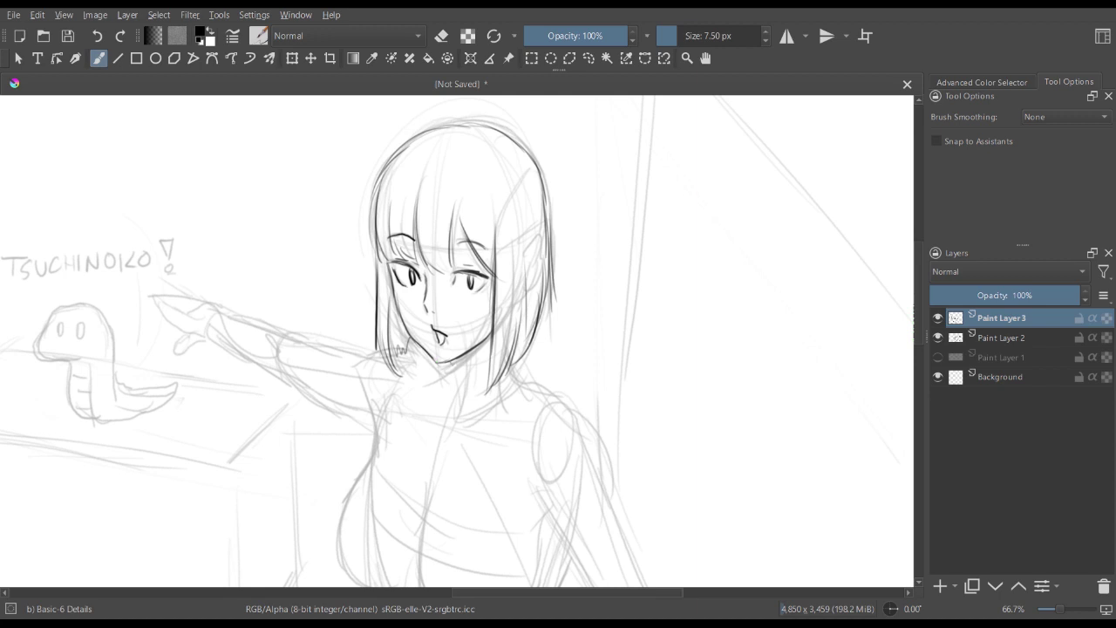
# - Ink the pointing figure's neck lines below the chin and hair
pyautogui.moveTo(447, 361); pyautogui.dragTo(453, 415)
pyautogui.moveTo(514, 365); pyautogui.dragTo(521, 384)
pyautogui.press('-')
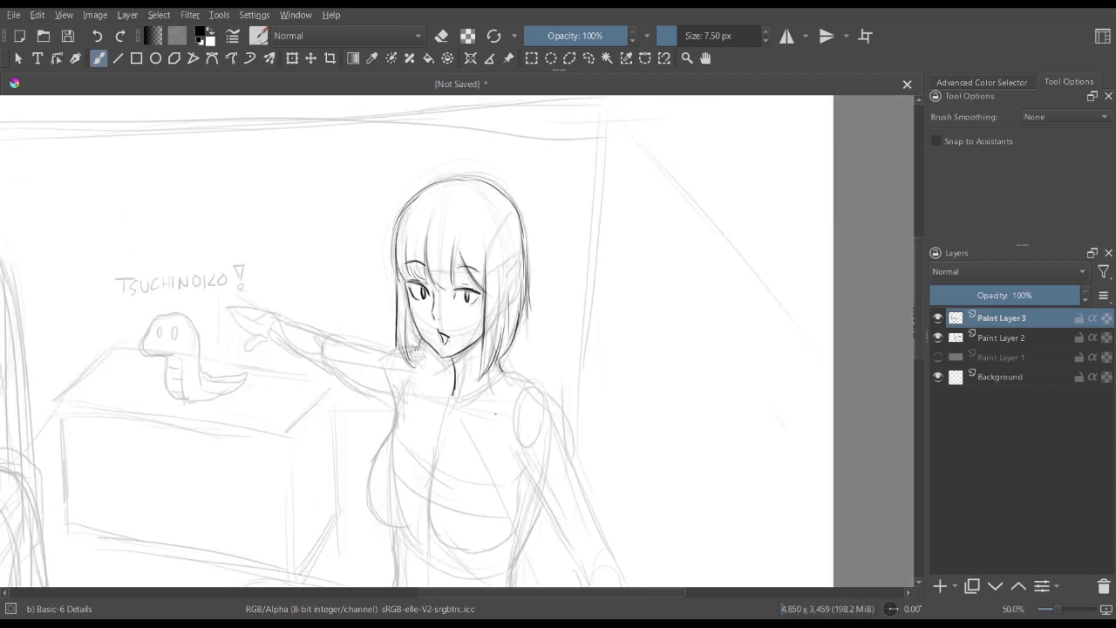
# - Hide Paint Layer 3, make the sketch layer Paint Layer 2 active and set its opacity to 100%
pyautogui.moveTo(496, 414)
pyautogui.mouseDown()
pyautogui.moveTo(616, 273)
pyautogui.moveTo(653, 259)
pyautogui.moveTo(691, 298)
pyautogui.mouseUp()
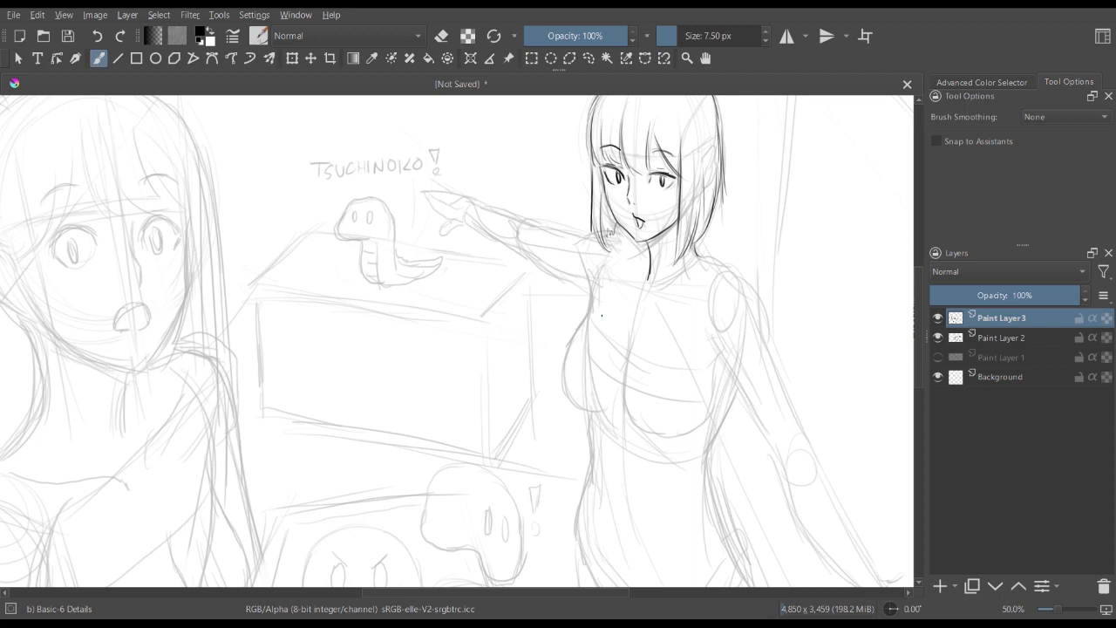
pyautogui.click(1002, 338)
pyautogui.hotkey('ctrl', '+')
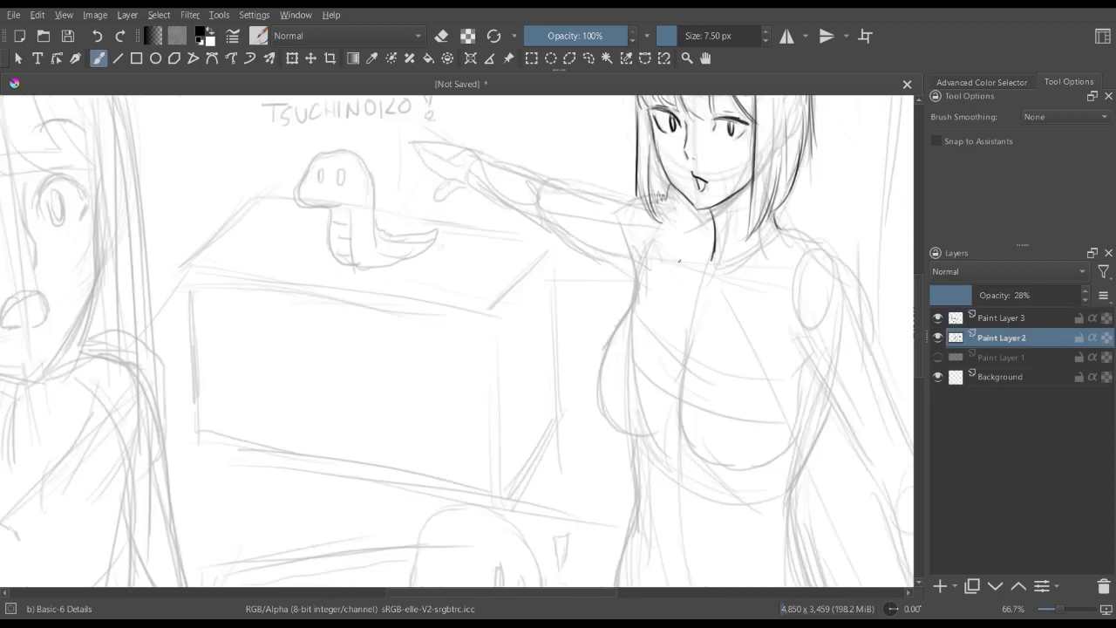
pyautogui.click(939, 318)
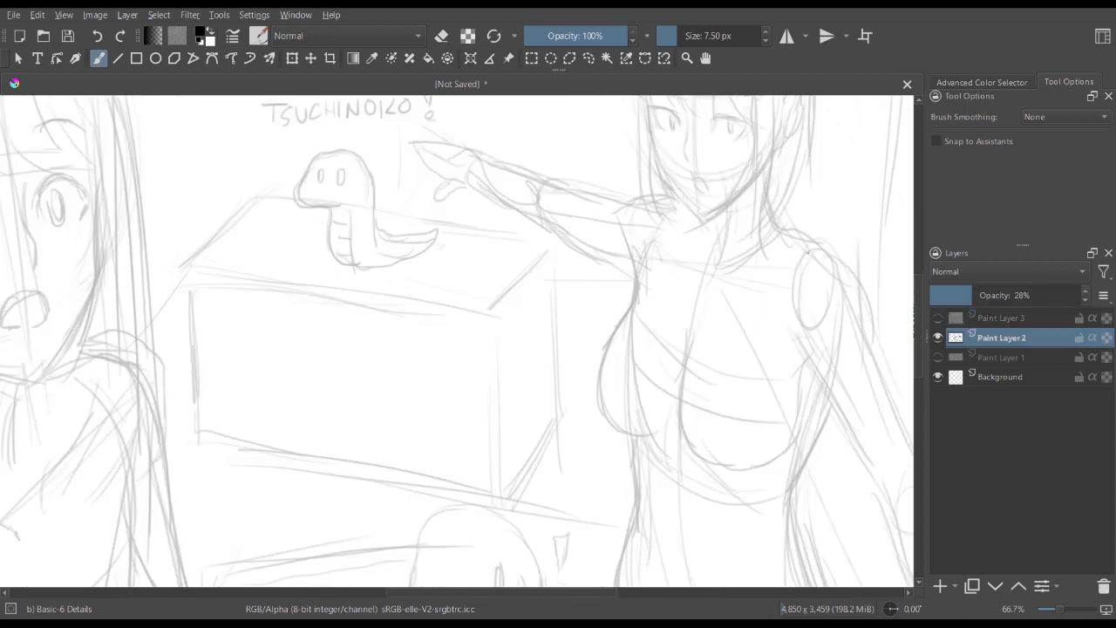
pyautogui.press('-')
pyautogui.moveTo(1029, 295); pyautogui.dragTo(1084, 296)
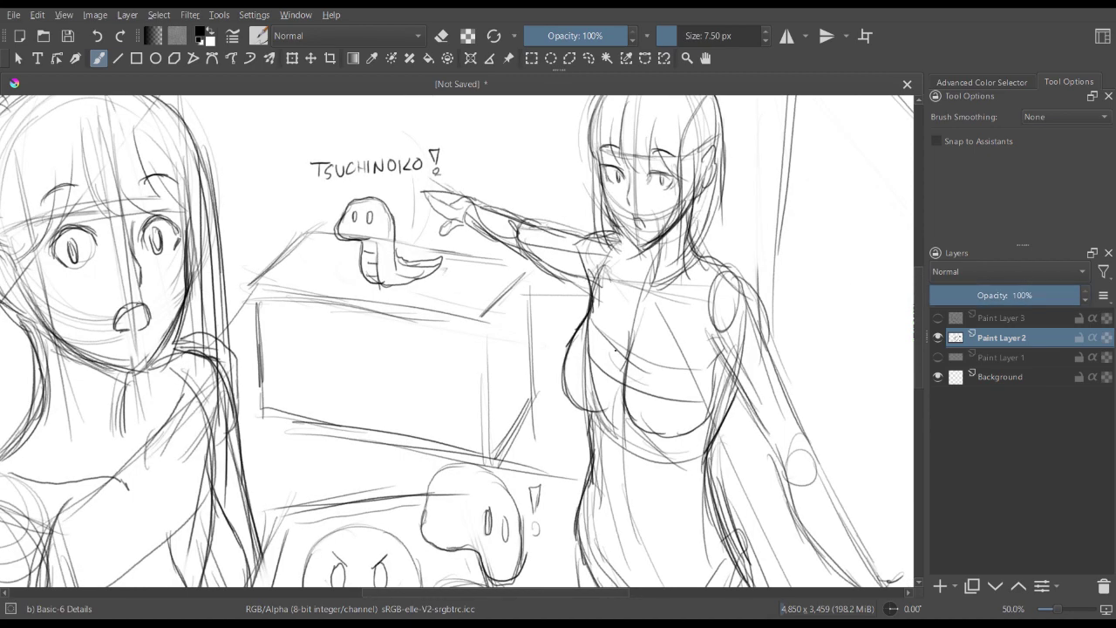
# - Sketch a shirt collar around the pointing figure's neck, with its front opening and the folded edge on the lowered-arm side
pyautogui.press('-')
pyautogui.press('-')
pyautogui.press('+')
pyautogui.moveTo(656, 354); pyautogui.dragTo(660, 323)
pyautogui.press('+')
pyautogui.press('+')
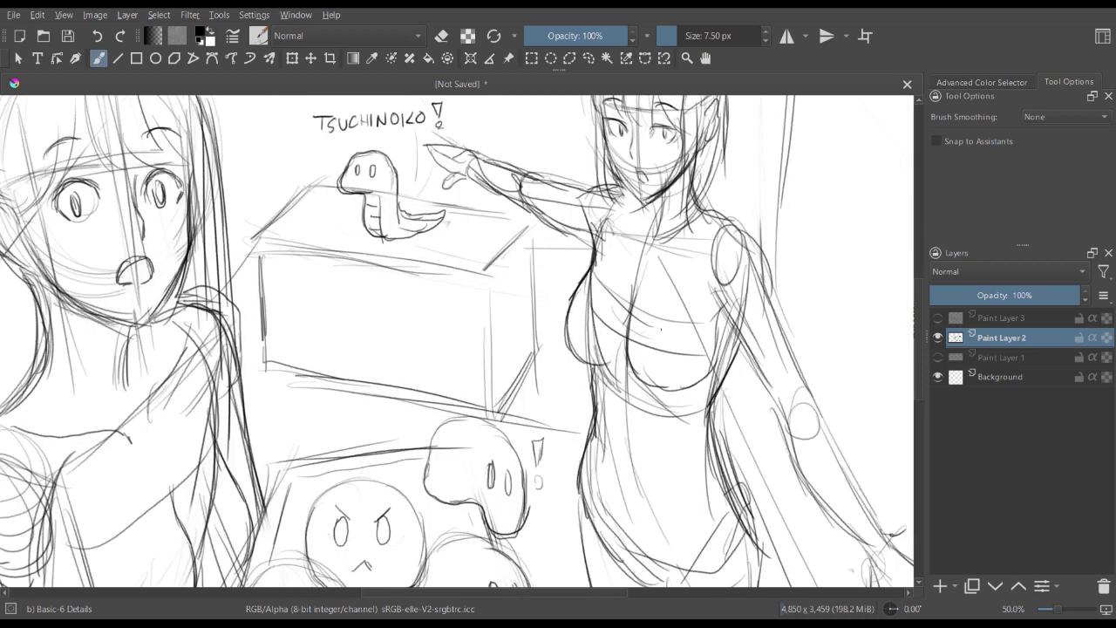
pyautogui.moveTo(689, 147)
pyautogui.mouseDown()
pyautogui.moveTo(602, 229)
pyautogui.moveTo(636, 214)
pyautogui.moveTo(621, 266)
pyautogui.mouseUp()
pyautogui.moveTo(632, 224); pyautogui.dragTo(623, 275)
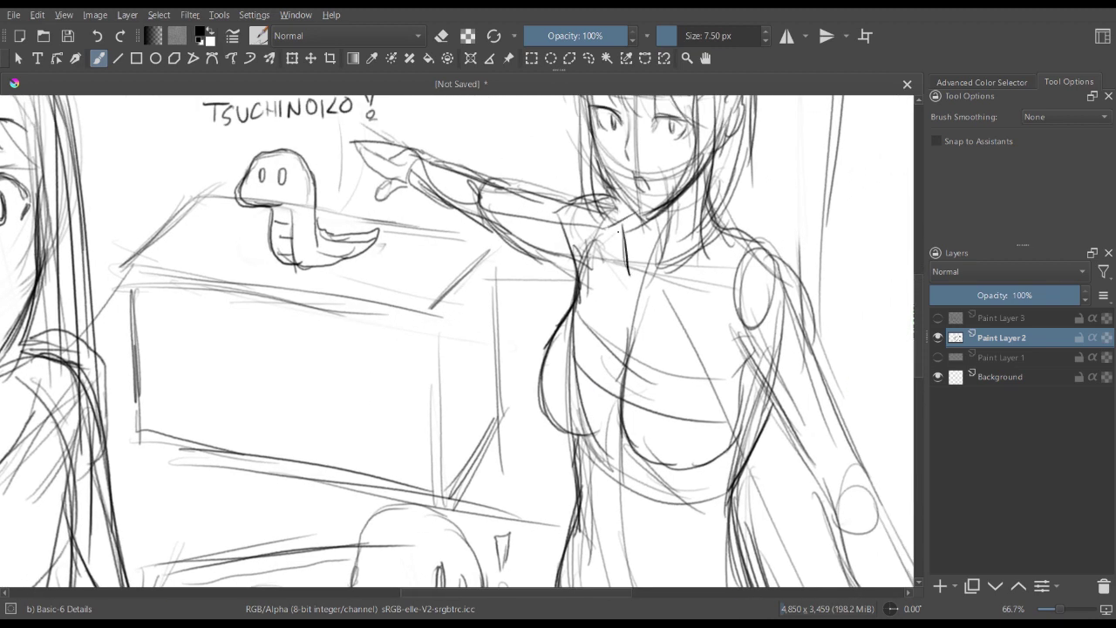
pyautogui.moveTo(616, 237)
pyautogui.mouseDown()
pyautogui.moveTo(609, 269)
pyautogui.moveTo(649, 300)
pyautogui.moveTo(668, 244)
pyautogui.mouseUp()
pyautogui.moveTo(665, 250); pyautogui.dragTo(728, 217)
pyautogui.moveTo(731, 213)
pyautogui.mouseDown()
pyautogui.moveTo(734, 197)
pyautogui.moveTo(712, 194)
pyautogui.mouseUp()
pyautogui.moveTo(732, 206); pyautogui.dragTo(745, 238)
pyautogui.moveTo(662, 258); pyautogui.dragTo(694, 294)
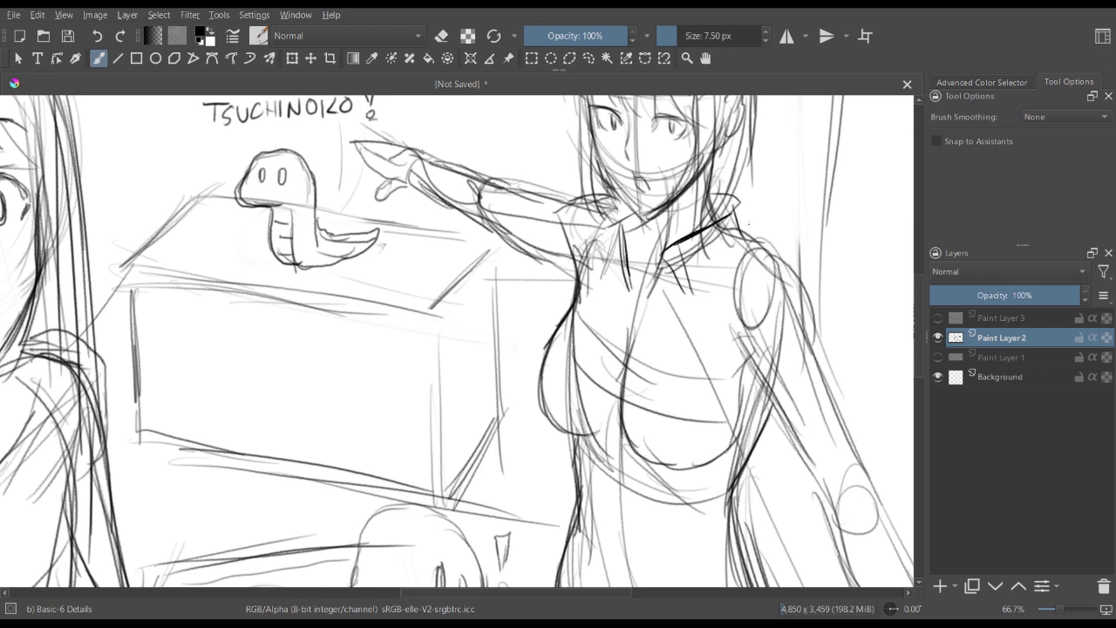
# - Complete both collar flaps with pointed lower corners and outer edges on the pointing figure's shirt
pyautogui.moveTo(748, 224); pyautogui.dragTo(684, 303)
pyautogui.moveTo(682, 259); pyautogui.dragTo(685, 295)
pyautogui.moveTo(620, 218)
pyautogui.mouseDown()
pyautogui.moveTo(604, 266)
pyautogui.moveTo(666, 227)
pyautogui.moveTo(648, 258)
pyautogui.moveTo(621, 236)
pyautogui.moveTo(603, 283)
pyautogui.mouseUp()
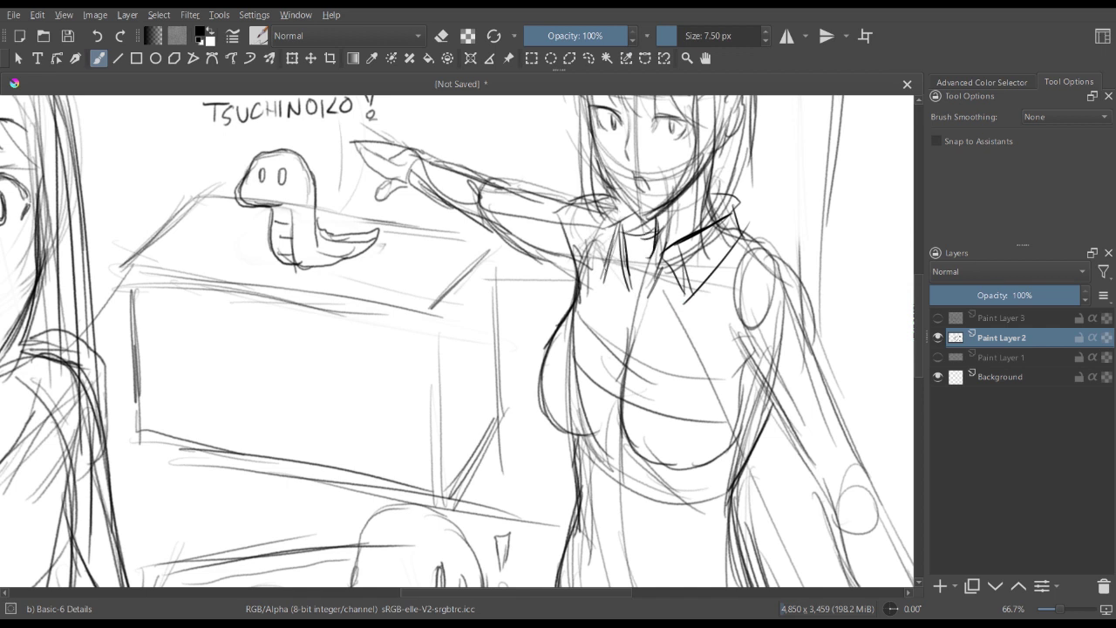
pyautogui.moveTo(613, 241); pyautogui.dragTo(639, 296)
# - Sketch a fabric fold across the pointing figure's chest and the loose shirt outline down the pointing-arm side of the torso
pyautogui.moveTo(581, 253)
pyautogui.mouseDown()
pyautogui.moveTo(532, 355)
pyautogui.moveTo(669, 405)
pyautogui.mouseUp()
pyautogui.moveTo(558, 364)
pyautogui.mouseDown()
pyautogui.moveTo(555, 428)
pyautogui.moveTo(542, 441)
pyautogui.mouseUp()
pyautogui.moveTo(539, 383); pyautogui.dragTo(563, 523)
# - Examine the whole sketch to judge how the collar and shirt lines look on the pointing figure
pyautogui.moveTo(782, 427)
pyautogui.mouseDown()
pyautogui.moveTo(647, 306)
pyautogui.moveTo(656, 350)
pyautogui.mouseUp()
pyautogui.hotkey('ctrl', '-')
pyautogui.hotkey('ctrl', '-')
pyautogui.hotkey('ctrl', '-')
pyautogui.hotkey('ctrl', '+')
pyautogui.hotkey('ctrl', '+')
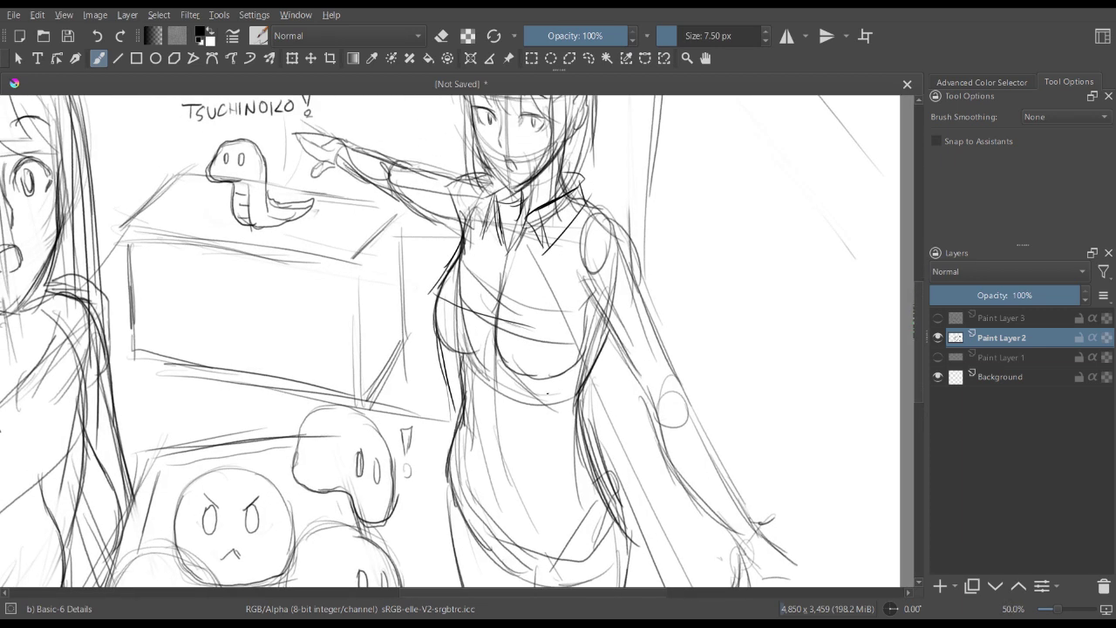
pyautogui.hotkey('ctrl', '-')
pyautogui.hotkey('ctrl', '-')
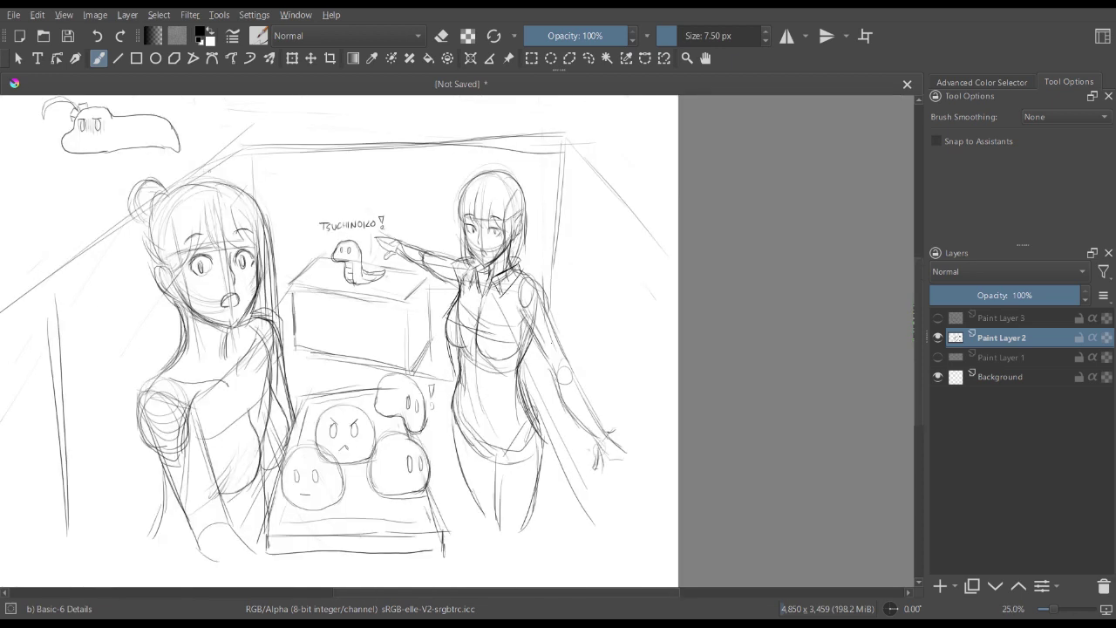
pyautogui.hotkey('ctrl', '+')
pyautogui.moveTo(656, 349); pyautogui.dragTo(691, 350)
pyautogui.scroll(2, 449, 244)
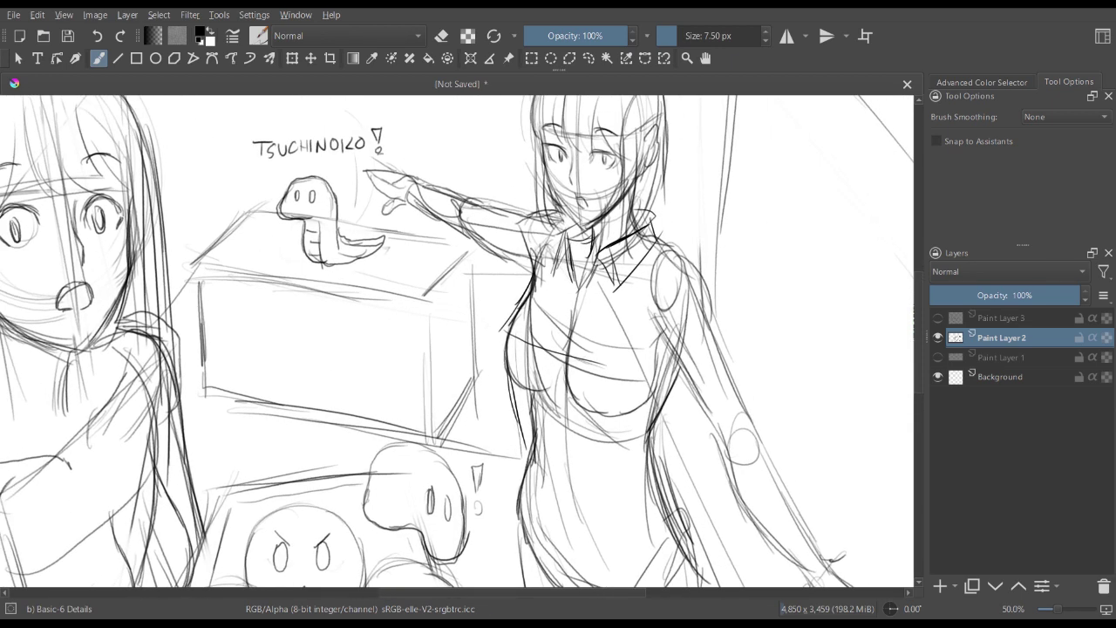
pyautogui.scroll(-1, 447, 362)
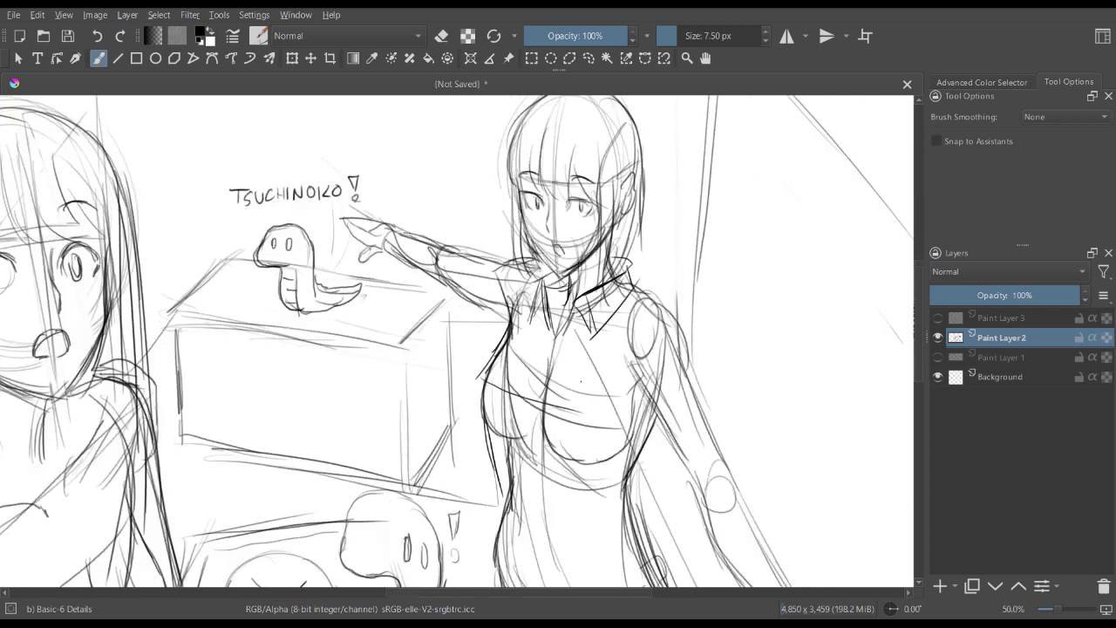
pyautogui.hotkey('ctrl', '-')
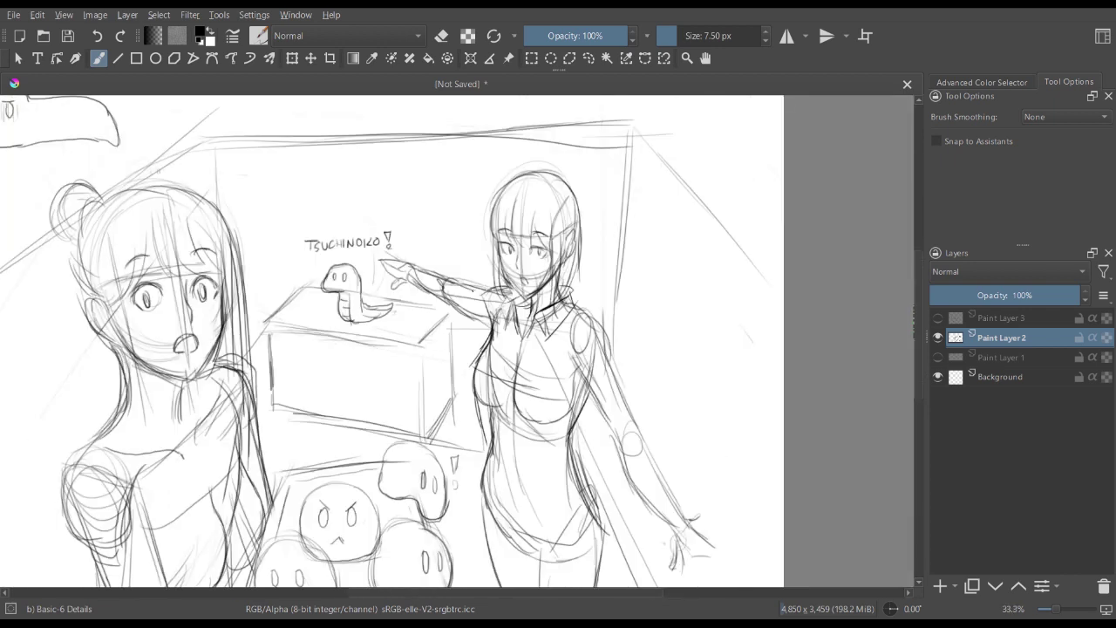
# - Sketch a loose short sleeve on the outstretched pointing arm, with its opening, hanging underside and upper edge
pyautogui.hotkey('ctrl', '+')
pyautogui.hotkey('ctrl', '+')
pyautogui.moveTo(482, 238)
pyautogui.mouseDown()
pyautogui.moveTo(442, 207)
pyautogui.moveTo(420, 221)
pyautogui.mouseUp()
pyautogui.moveTo(397, 185); pyautogui.dragTo(440, 303)
pyautogui.moveTo(429, 254); pyautogui.dragTo(475, 307)
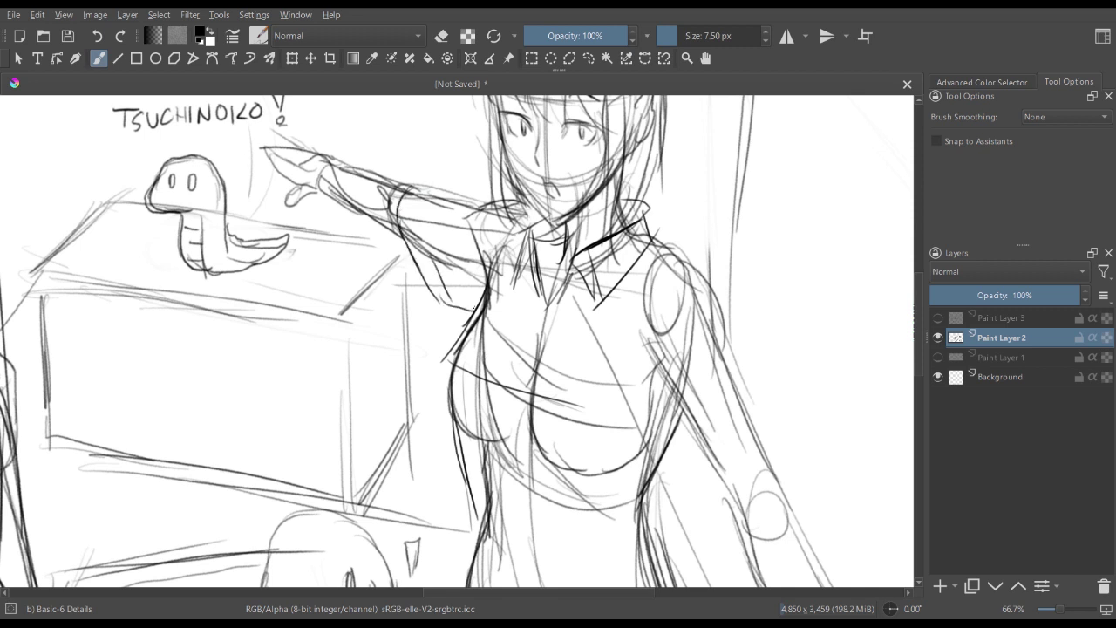
pyautogui.moveTo(411, 190); pyautogui.dragTo(478, 207)
pyautogui.moveTo(451, 196); pyautogui.dragTo(470, 205)
# - Sketch a loose short sleeve on the lowered arm, from the shoulder to a curved opening above the elbow
pyautogui.moveTo(665, 253)
pyautogui.mouseDown()
pyautogui.moveTo(639, 328)
pyautogui.moveTo(647, 380)
pyautogui.moveTo(722, 365)
pyautogui.mouseUp()
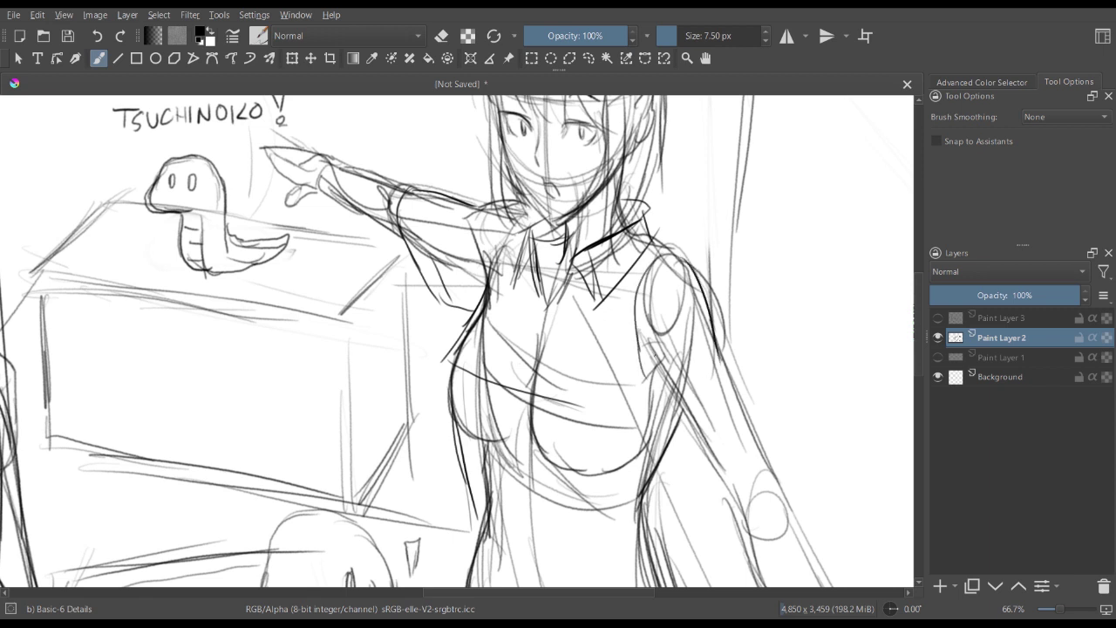
pyautogui.moveTo(645, 340); pyautogui.dragTo(685, 483)
pyautogui.moveTo(720, 344)
pyautogui.mouseDown()
pyautogui.moveTo(757, 425)
pyautogui.moveTo(699, 497)
pyautogui.mouseUp()
pyautogui.moveTo(673, 460)
pyautogui.mouseDown()
pyautogui.moveTo(701, 518)
pyautogui.moveTo(723, 493)
pyautogui.mouseUp()
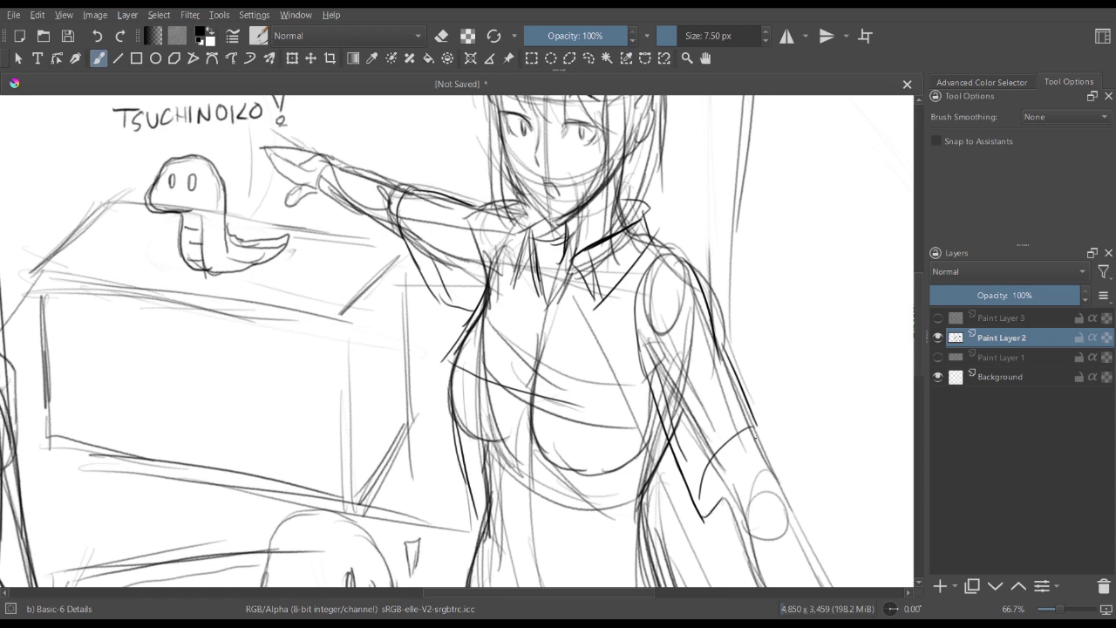
pyautogui.moveTo(738, 436)
pyautogui.mouseDown()
pyautogui.moveTo(760, 428)
pyautogui.moveTo(701, 488)
pyautogui.mouseUp()
pyautogui.moveTo(724, 450); pyautogui.dragTo(703, 495)
pyautogui.press('-')
pyautogui.press('-')
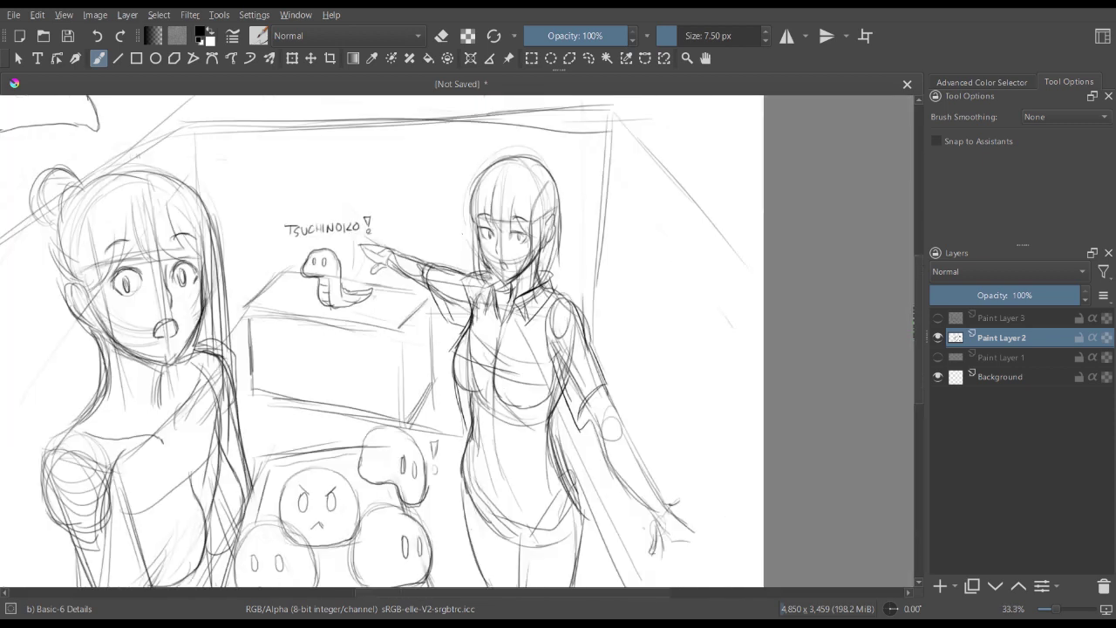
pyautogui.press('+')
pyautogui.moveTo(488, 366); pyautogui.dragTo(426, 234)
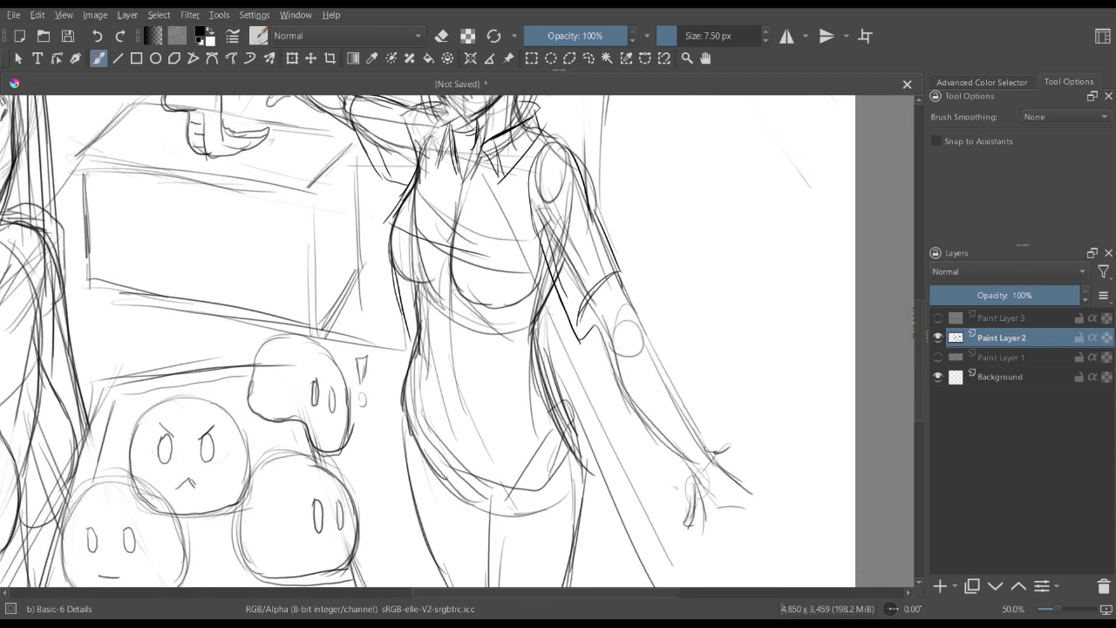
# - Sketch the shirt's loose side edge and a curved cropped hem across the pointing figure's waist
pyautogui.moveTo(394, 269); pyautogui.dragTo(413, 353)
pyautogui.moveTo(406, 310)
pyautogui.mouseDown()
pyautogui.moveTo(410, 363)
pyautogui.moveTo(477, 385)
pyautogui.moveTo(541, 367)
pyautogui.mouseUp()
pyautogui.moveTo(537, 367); pyautogui.dragTo(548, 332)
pyautogui.moveTo(544, 304); pyautogui.dragTo(539, 346)
# - Examine the whole sketch to judge the collared shirt and cropped hem on the pointing figure
pyautogui.press('-')
pyautogui.press('-')
pyautogui.press('+')
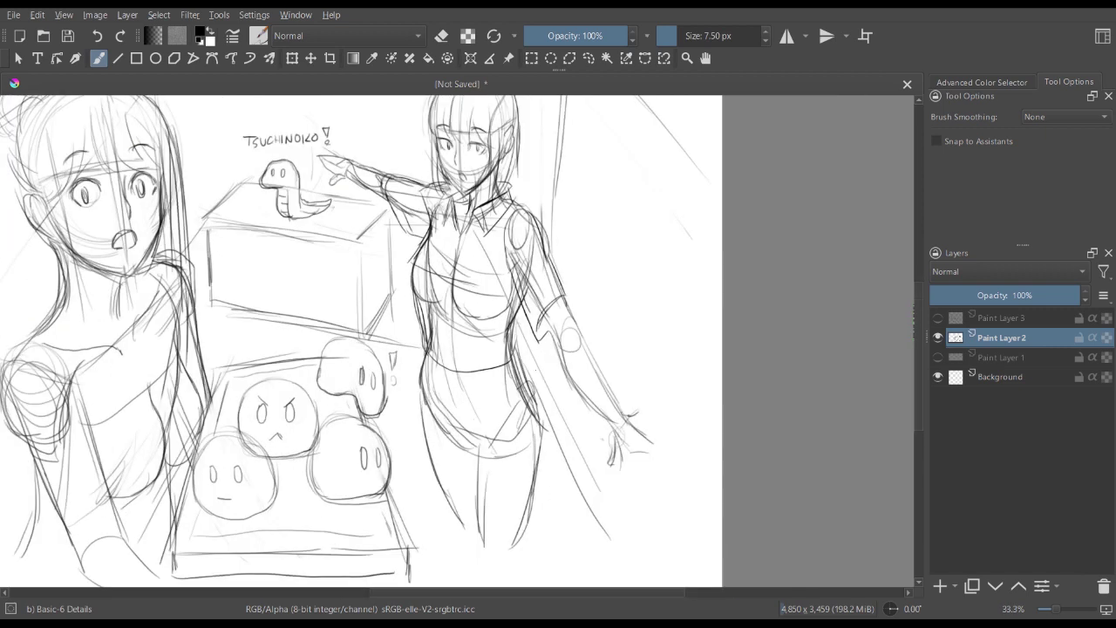
pyautogui.moveTo(453, 331); pyautogui.dragTo(508, 336)
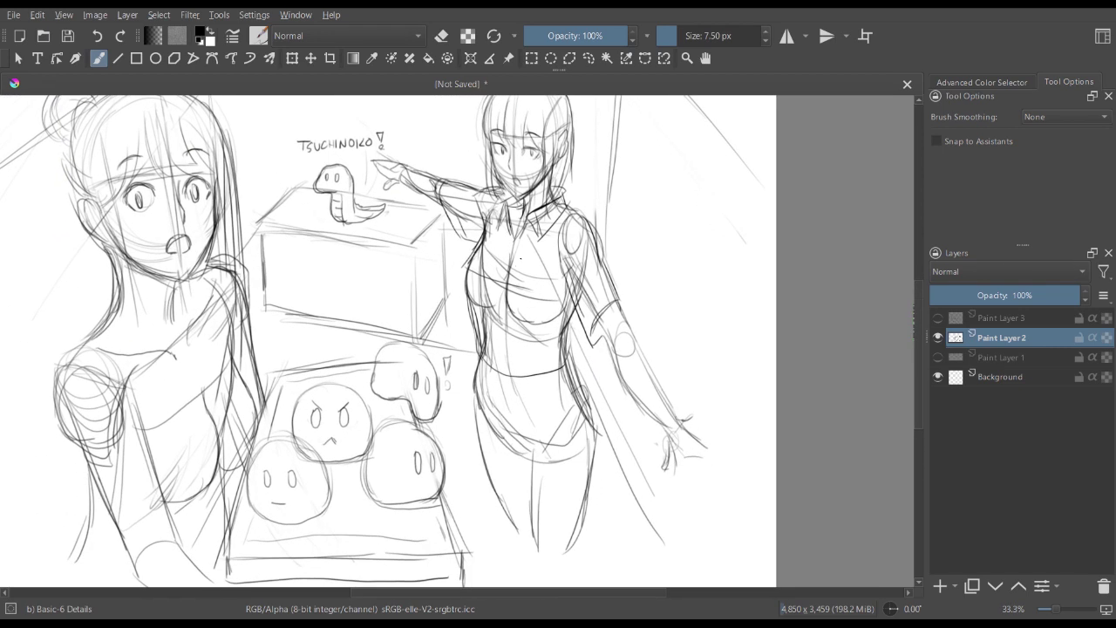
pyautogui.moveTo(523, 259); pyautogui.dragTo(497, 277)
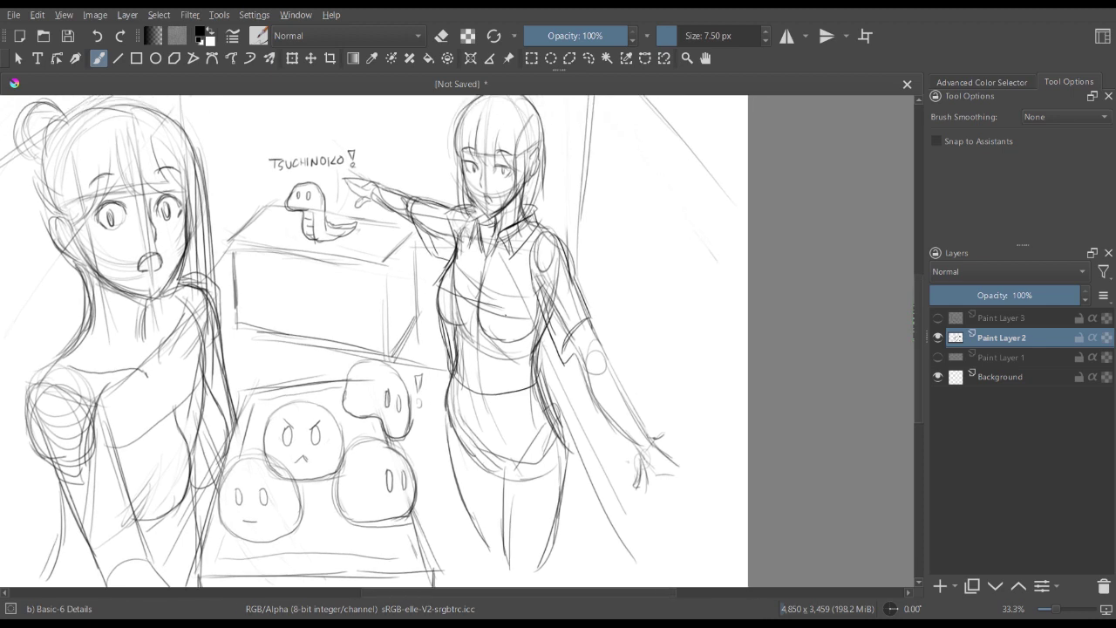
pyautogui.press('-')
pyautogui.press('+')
pyautogui.press('+')
pyautogui.press('-')
pyautogui.moveTo(471, 331); pyautogui.dragTo(506, 329)
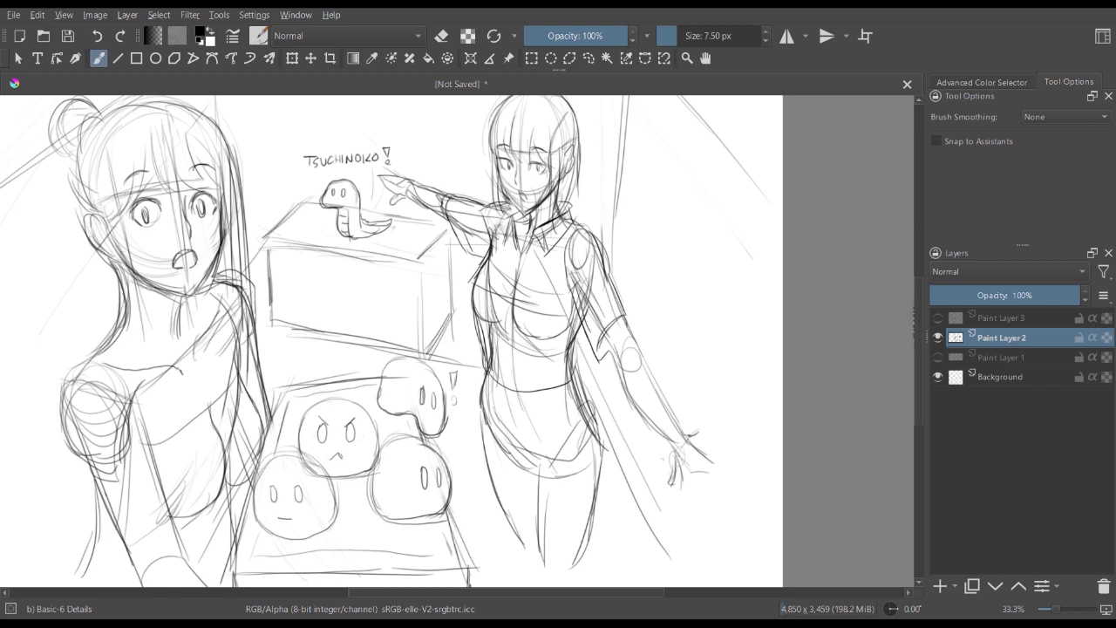
# - Undo the collared shirt strokes on the pointing figure, including the cropped hem, both sleeves and the collar
pyautogui.hotkey('ctrl', 'z')
pyautogui.hotkey('ctrl', 'z')
pyautogui.hotkey('ctrl', 'z')
pyautogui.hotkey('ctrl', 'z')
pyautogui.hotkey('ctrl', 'z')
pyautogui.hotkey('ctrl', 'z')
pyautogui.hotkey('ctrl', 'z')
pyautogui.hotkey('ctrl', 'z')
pyautogui.hotkey('ctrl', 'z')
pyautogui.hotkey('ctrl', 'z')
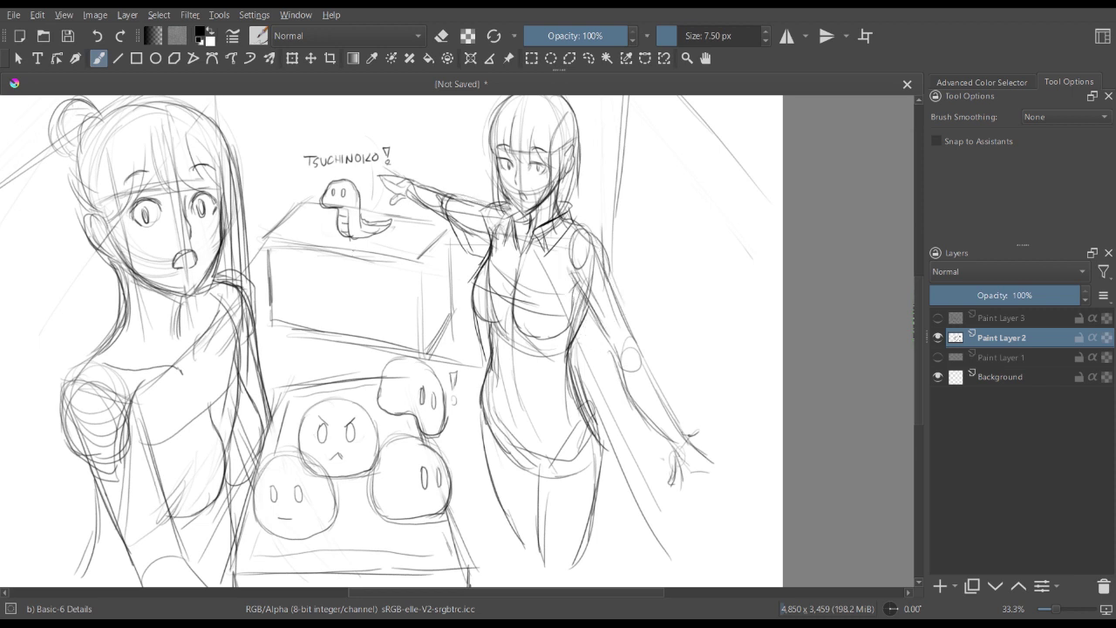
pyautogui.hotkey('ctrl', 'z')
pyautogui.hotkey('ctrl', 'z')
pyautogui.hotkey('ctrl', 'z')
pyautogui.hotkey('ctrl', 'z')
pyautogui.hotkey('ctrl', 'z')
pyautogui.hotkey('ctrl', 'z')
pyautogui.hotkey('ctrl', 'z')
pyautogui.hotkey('ctrl', 'z')
pyautogui.hotkey('ctrl', 'z')
pyautogui.hotkey('ctrl', 'z')
pyautogui.hotkey('ctrl', 'z')
pyautogui.hotkey('ctrl', 'z')
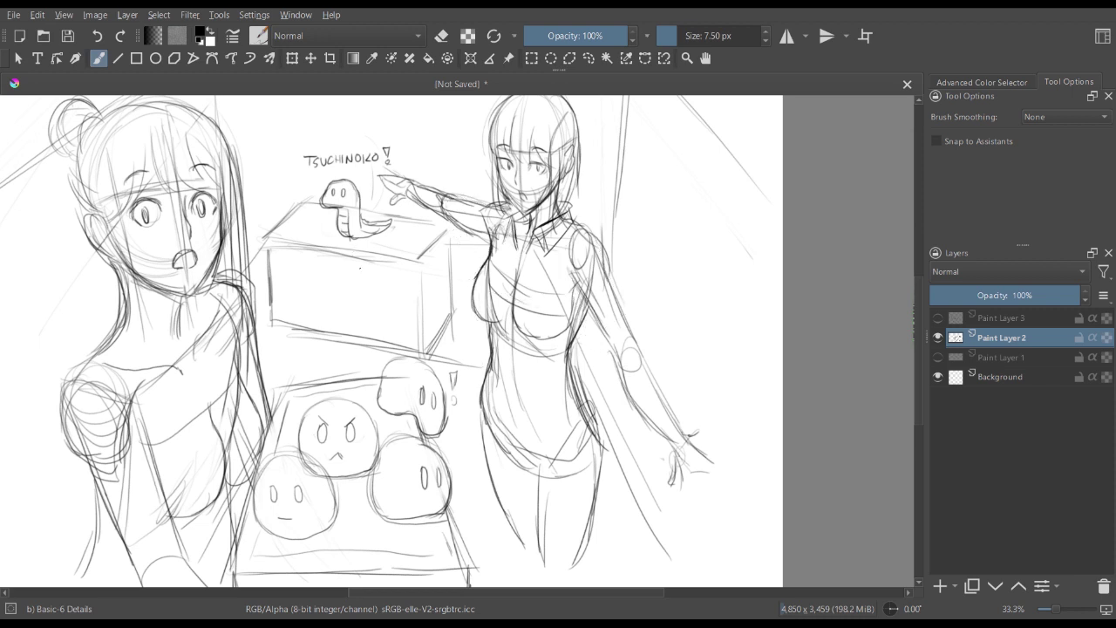
pyautogui.hotkey('ctrl', 'z')
pyautogui.hotkey('ctrl', 'z')
pyautogui.hotkey('ctrl', 'z')
pyautogui.hotkey('ctrl', 'z')
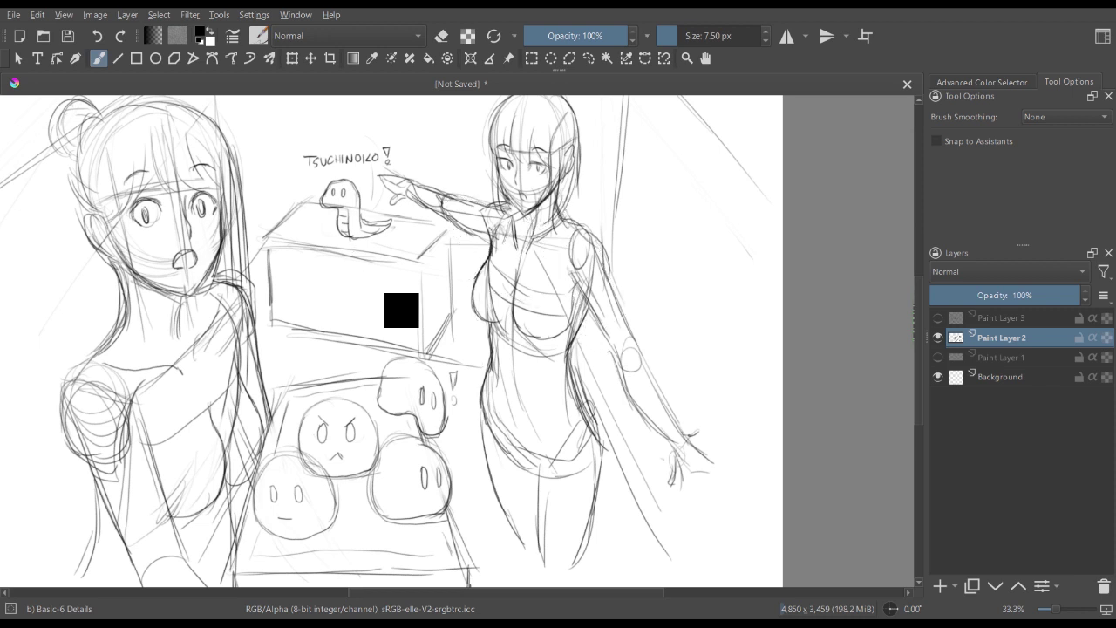
pyautogui.hotkey('ctrl', 'z')
# - Sketch a low rounded neckline on the pointing figure, running from the neck down to the upper chest
pyautogui.moveTo(530, 212)
pyautogui.mouseDown()
pyautogui.moveTo(523, 249)
pyautogui.moveTo(506, 238)
pyautogui.mouseUp()
pyautogui.moveTo(507, 238)
pyautogui.mouseDown()
pyautogui.moveTo(505, 263)
pyautogui.moveTo(532, 265)
pyautogui.mouseUp()
pyautogui.moveTo(567, 221); pyautogui.dragTo(557, 238)
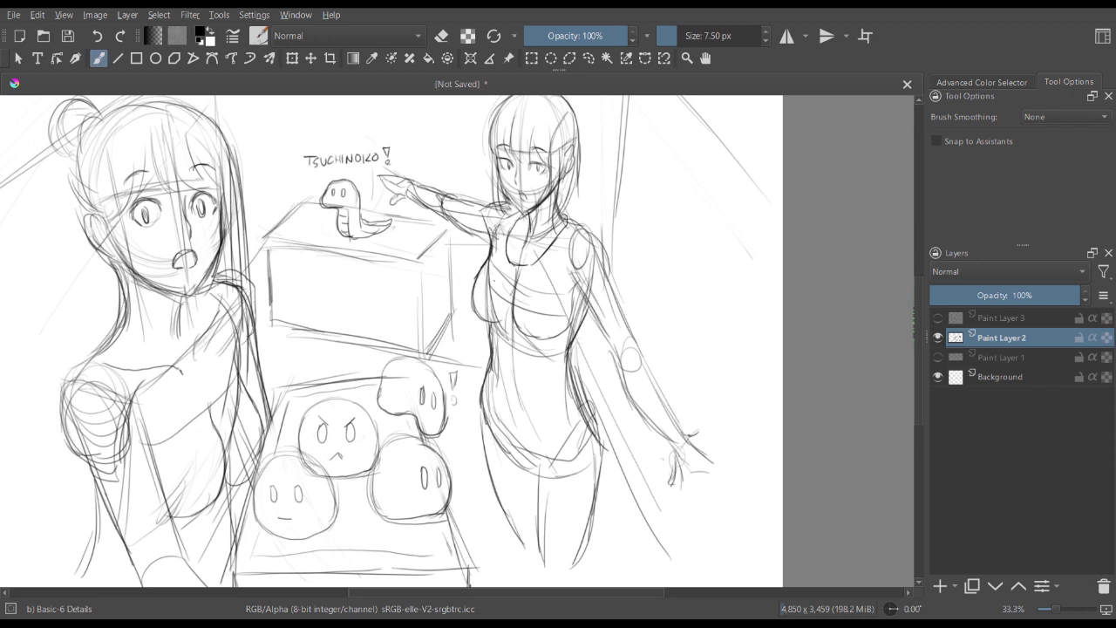
# - Lighten the pointing figure's chest lines with the eraser enlarged to 201 px
pyautogui.press('e')
pyautogui.press(']')
pyautogui.press(']')
pyautogui.press(']')
pyautogui.press(']')
pyautogui.press(']')
pyautogui.press(']')
pyautogui.press(']')
pyautogui.press(']')
pyautogui.press(']')
pyautogui.press(']')
pyautogui.press(']')
pyautogui.press(']')
pyautogui.press(']')
pyautogui.press(']')
pyautogui.press(']')
pyautogui.press(']')
pyautogui.press(']')
pyautogui.press(']')
pyautogui.press(']')
pyautogui.press(']')
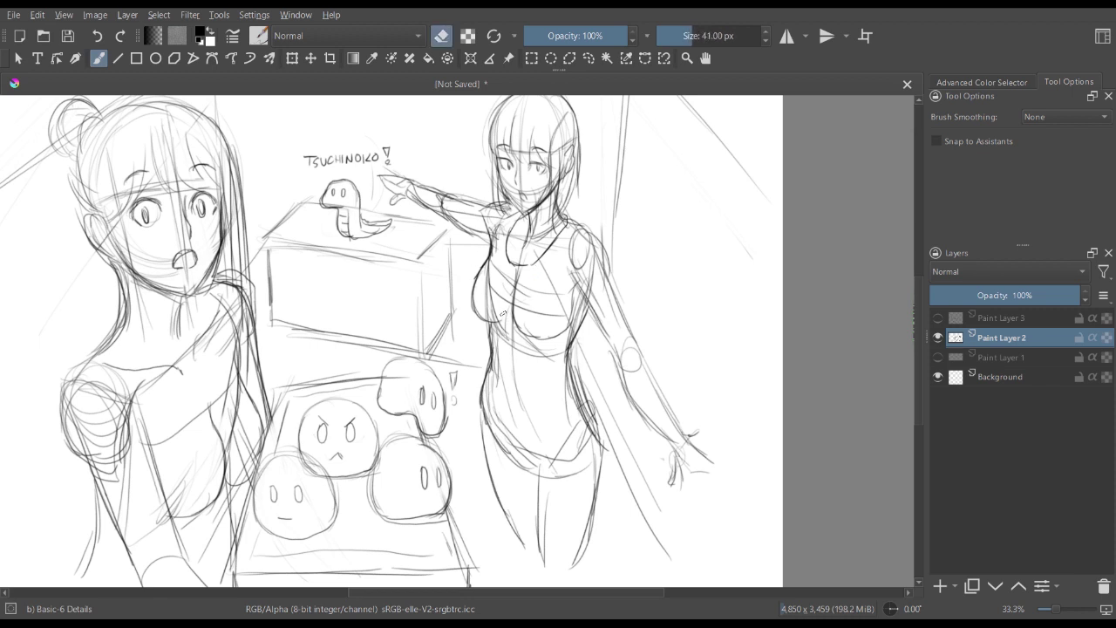
pyautogui.press(']')
pyautogui.press(']')
pyautogui.press(']')
pyautogui.press(']')
pyautogui.press(']')
pyautogui.press(']')
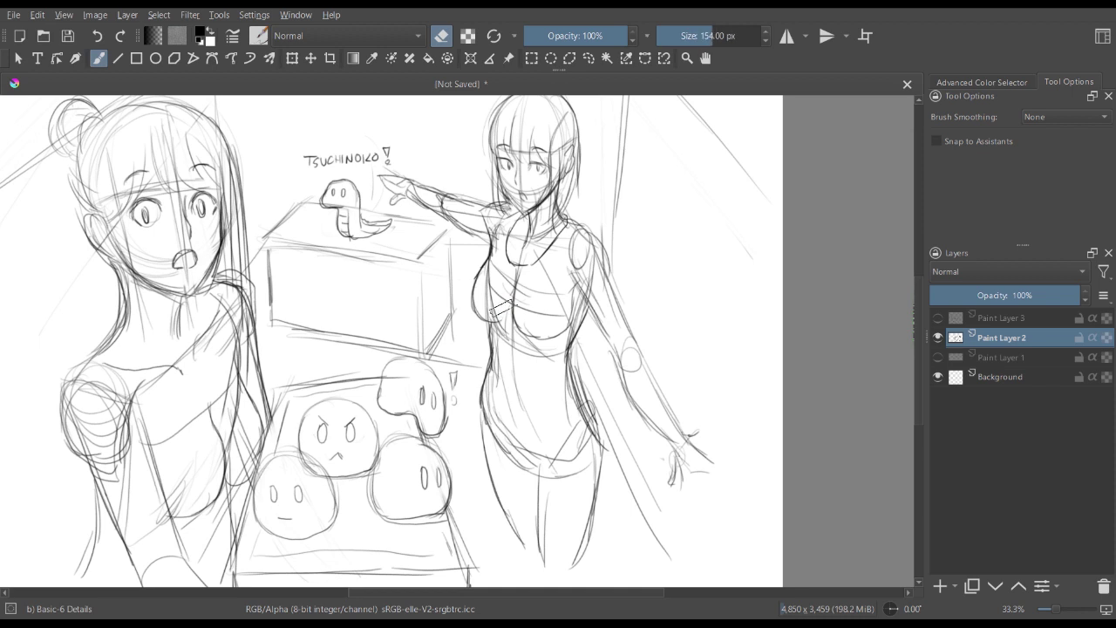
pyautogui.press(']')
pyautogui.press(']')
pyautogui.moveTo(497, 268)
pyautogui.mouseDown()
pyautogui.moveTo(480, 306)
pyautogui.moveTo(479, 270)
pyautogui.moveTo(493, 341)
pyautogui.moveTo(521, 331)
pyautogui.moveTo(558, 291)
pyautogui.moveTo(562, 344)
pyautogui.moveTo(513, 277)
pyautogui.mouseUp()
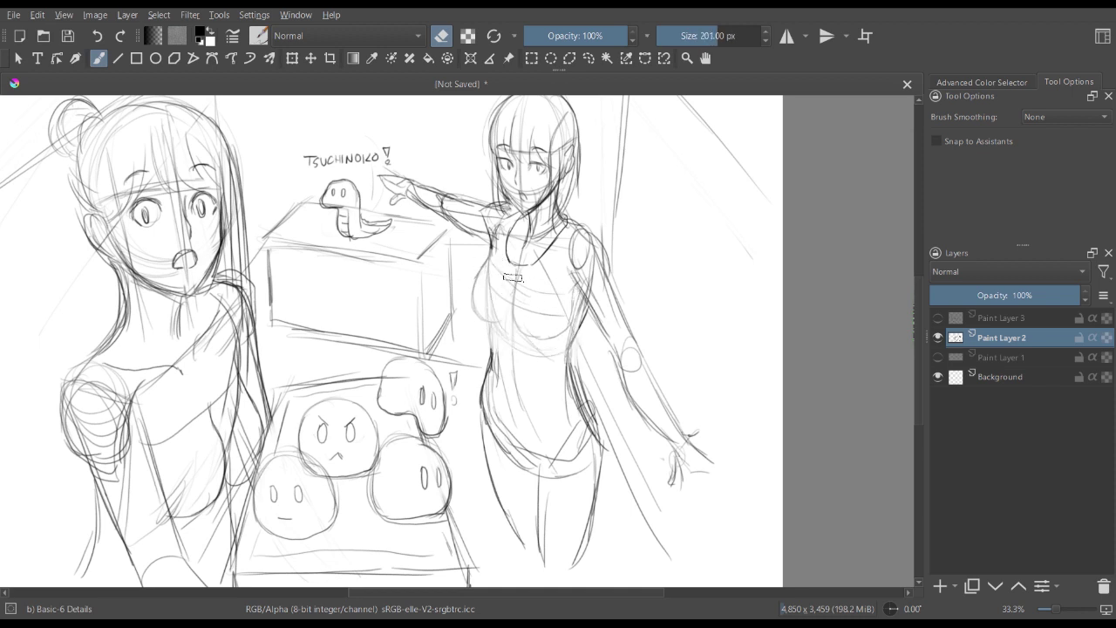
pyautogui.press('e')
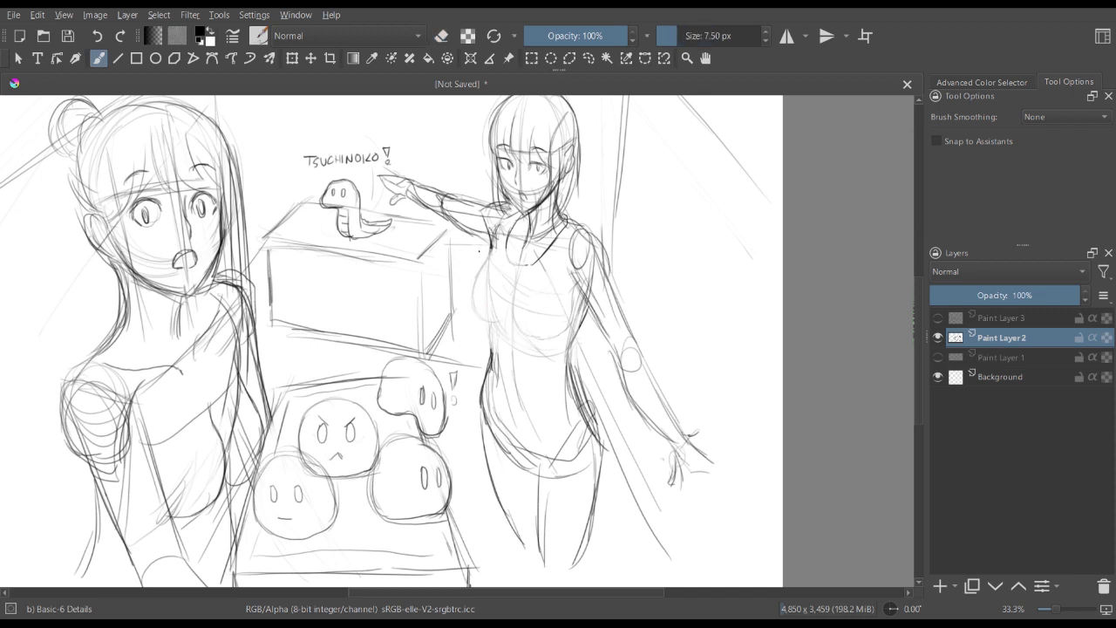
# - Sketch the loose shirt body on the pointing figure, with its side outline, vertical folds and a curved hem at the hips
pyautogui.moveTo(490, 251)
pyautogui.mouseDown()
pyautogui.moveTo(467, 290)
pyautogui.moveTo(483, 347)
pyautogui.mouseUp()
pyautogui.moveTo(471, 304); pyautogui.dragTo(490, 369)
pyautogui.moveTo(507, 315); pyautogui.dragTo(526, 390)
pyautogui.moveTo(550, 313); pyautogui.dragTo(559, 395)
pyautogui.moveTo(481, 342)
pyautogui.mouseDown()
pyautogui.moveTo(497, 410)
pyautogui.moveTo(551, 428)
pyautogui.moveTo(593, 397)
pyautogui.mouseUp()
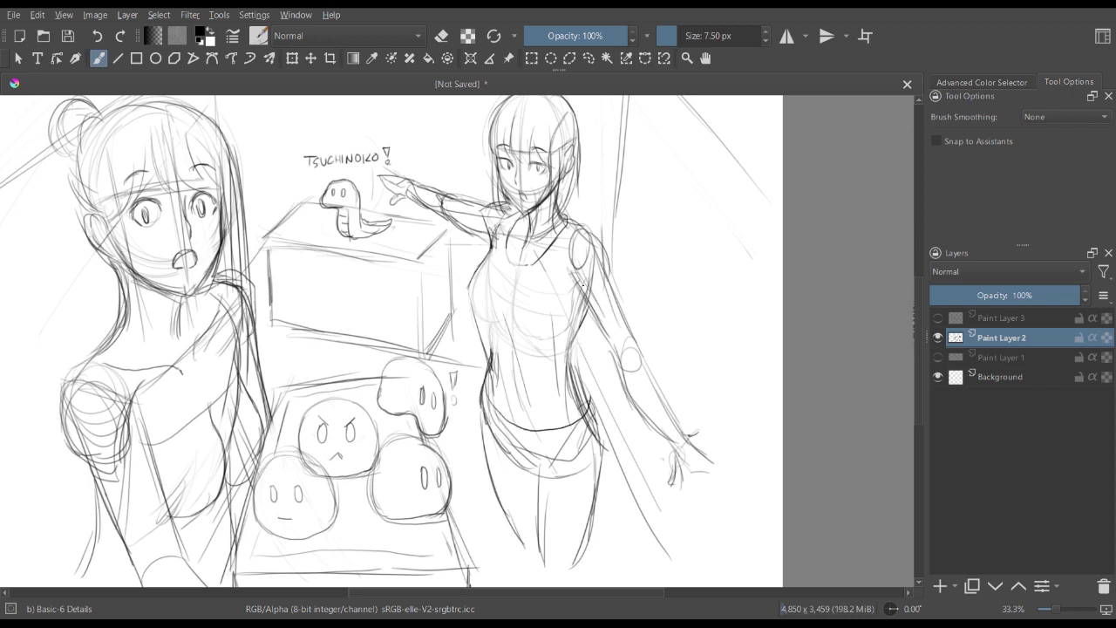
# - Sketch the shirt's edge at the lowered-arm armpit and the first sleeve lines down that upper arm
pyautogui.moveTo(568, 239)
pyautogui.mouseDown()
pyautogui.moveTo(572, 307)
pyautogui.moveTo(604, 354)
pyautogui.mouseUp()
pyautogui.moveTo(576, 289); pyautogui.dragTo(609, 356)
pyautogui.moveTo(605, 255)
pyautogui.mouseDown()
pyautogui.moveTo(639, 343)
pyautogui.moveTo(605, 359)
pyautogui.mouseUp()
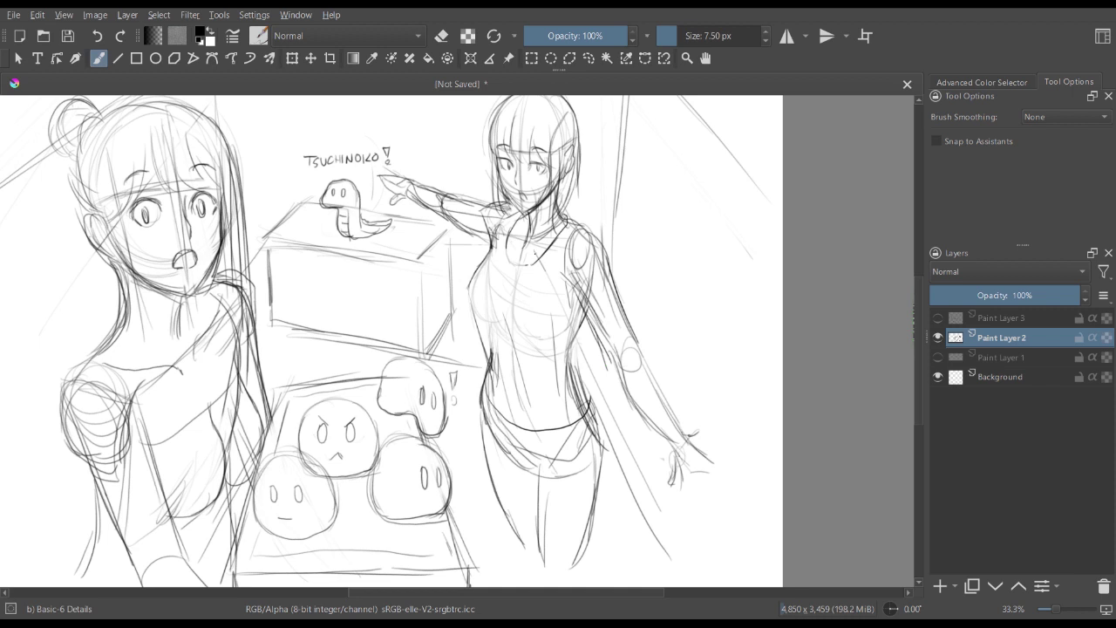
# - Sketch a loose short sleeve on the outstretched pointing arm, with its cuff opening and underside
pyautogui.moveTo(455, 193)
pyautogui.mouseDown()
pyautogui.moveTo(451, 233)
pyautogui.moveTo(472, 255)
pyautogui.mouseUp()
pyautogui.moveTo(457, 192); pyautogui.dragTo(485, 203)
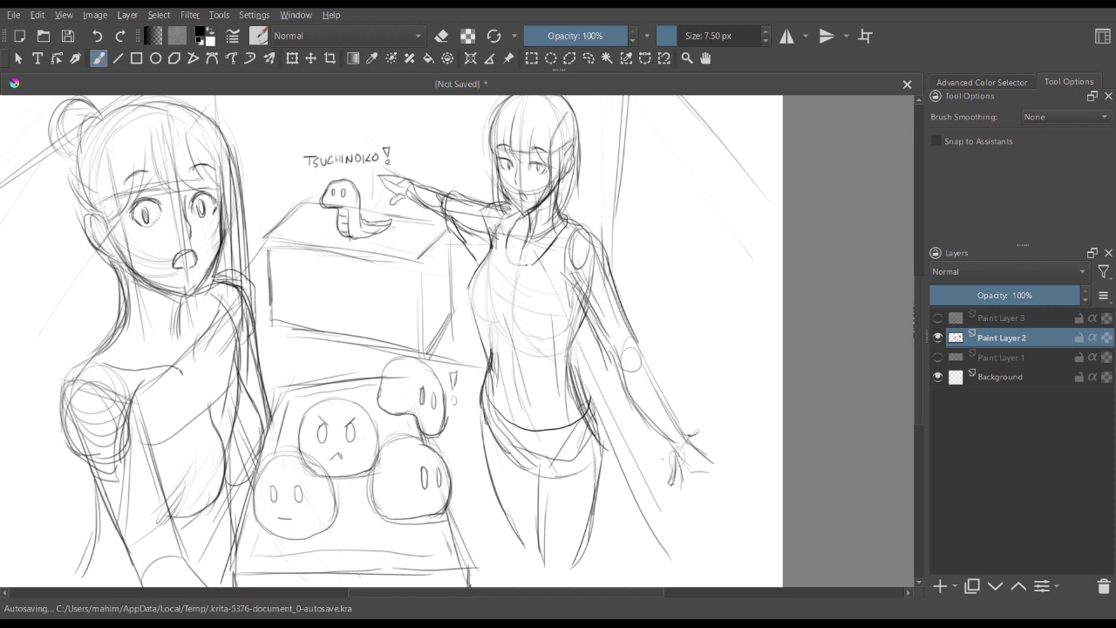
pyautogui.moveTo(468, 242); pyautogui.dragTo(477, 269)
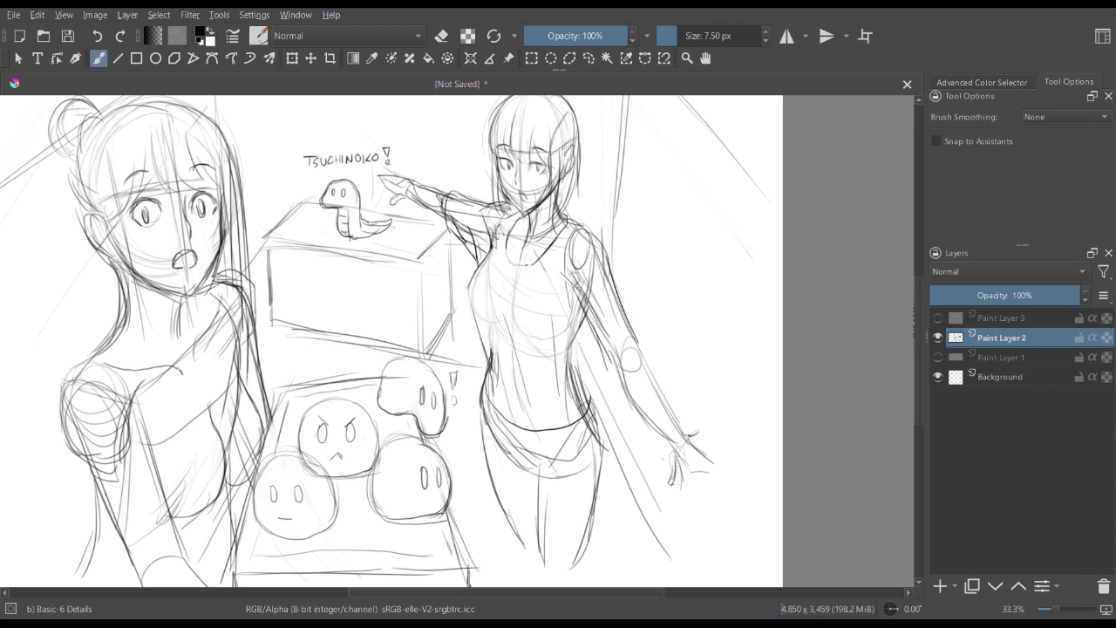
# - Sketch the sleeve edges on the lowered arm down to the elbow, and add a chest fold and firmer neckline
pyautogui.moveTo(577, 292); pyautogui.dragTo(609, 380)
pyautogui.moveTo(631, 325); pyautogui.dragTo(648, 361)
pyautogui.moveTo(482, 284)
pyautogui.mouseDown()
pyautogui.moveTo(539, 310)
pyautogui.moveTo(529, 312)
pyautogui.mouseUp()
pyautogui.moveTo(510, 260); pyautogui.dragTo(526, 267)
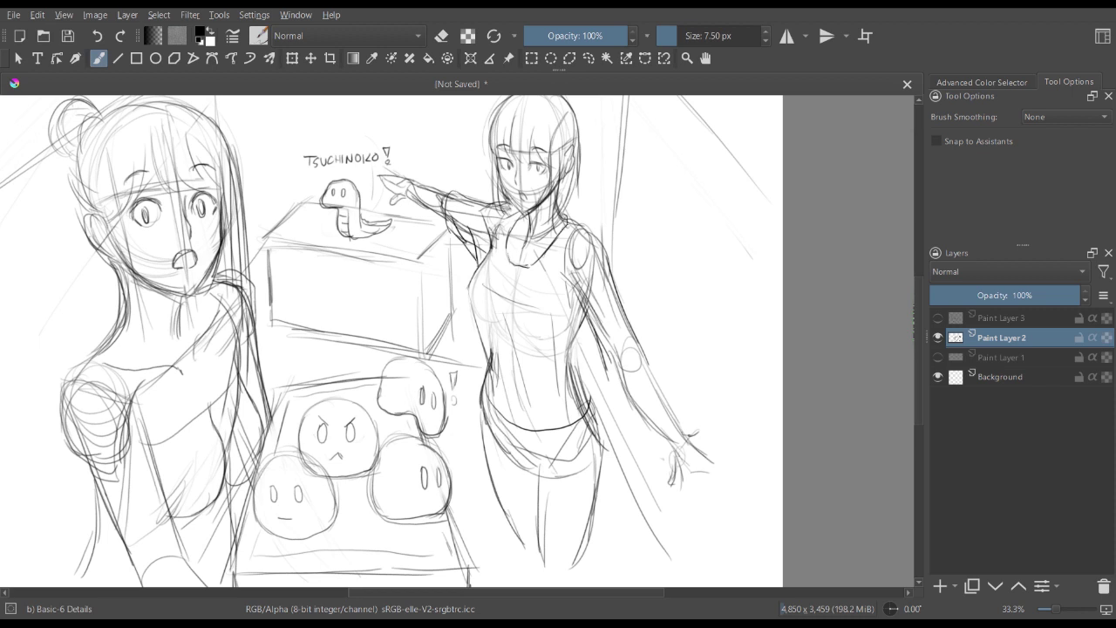
pyautogui.moveTo(596, 236); pyautogui.dragTo(630, 334)
pyautogui.moveTo(615, 371)
pyautogui.mouseDown()
pyautogui.moveTo(648, 362)
pyautogui.moveTo(622, 382)
pyautogui.mouseUp()
# - Add the armhole line at the lowered arm's shoulder and a shirt line from the pointing arm's armpit toward the neck
pyautogui.press('-')
pyautogui.press('-')
pyautogui.press('+')
pyautogui.press('+')
pyautogui.moveTo(427, 268); pyautogui.dragTo(486, 274)
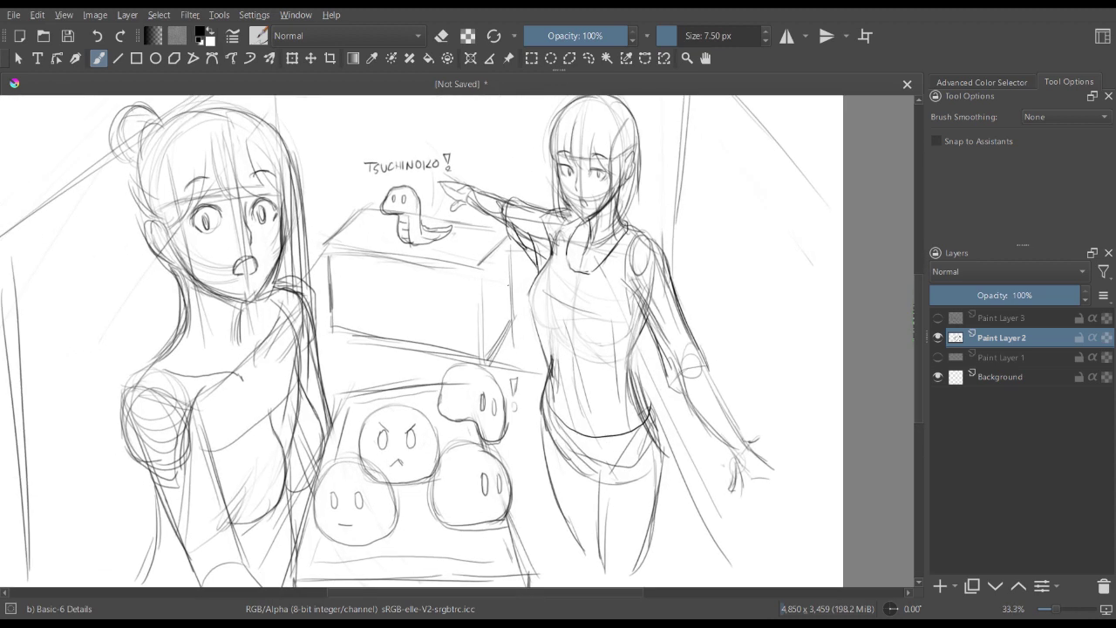
pyautogui.press('+')
pyautogui.moveTo(559, 297); pyautogui.dragTo(490, 374)
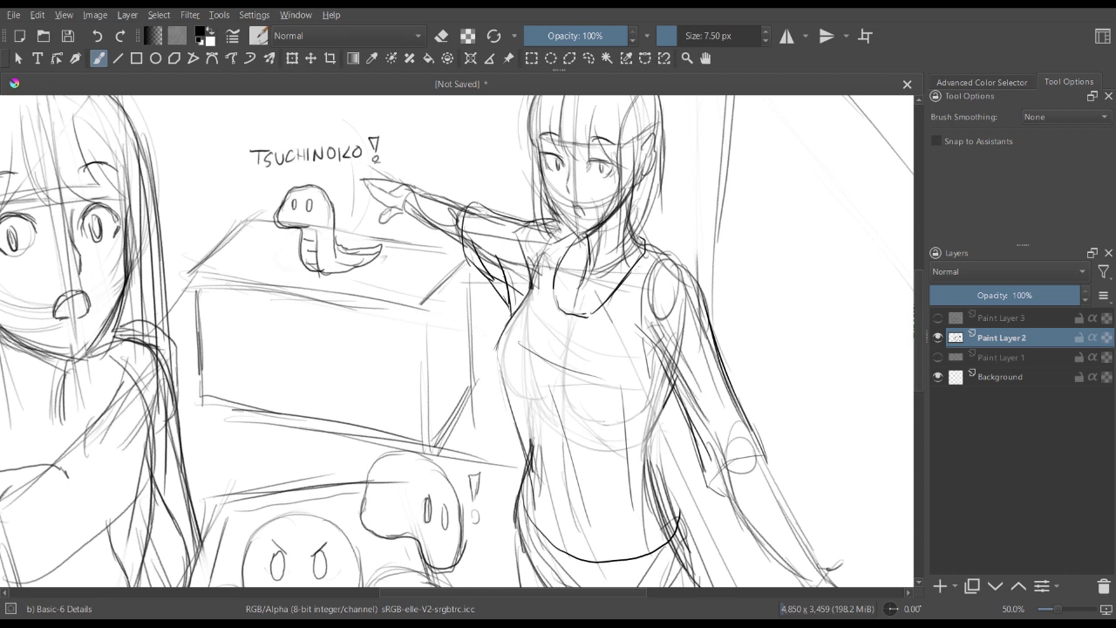
pyautogui.moveTo(651, 244)
pyautogui.mouseDown()
pyautogui.moveTo(639, 266)
pyautogui.moveTo(645, 375)
pyautogui.mouseUp()
pyautogui.moveTo(532, 293)
pyautogui.mouseDown()
pyautogui.moveTo(553, 246)
pyautogui.moveTo(577, 233)
pyautogui.mouseUp()
# - Erase the overlapping lines under the pointing arm's sleeve and redraw the sleeve's upper edge
pyautogui.press('e')
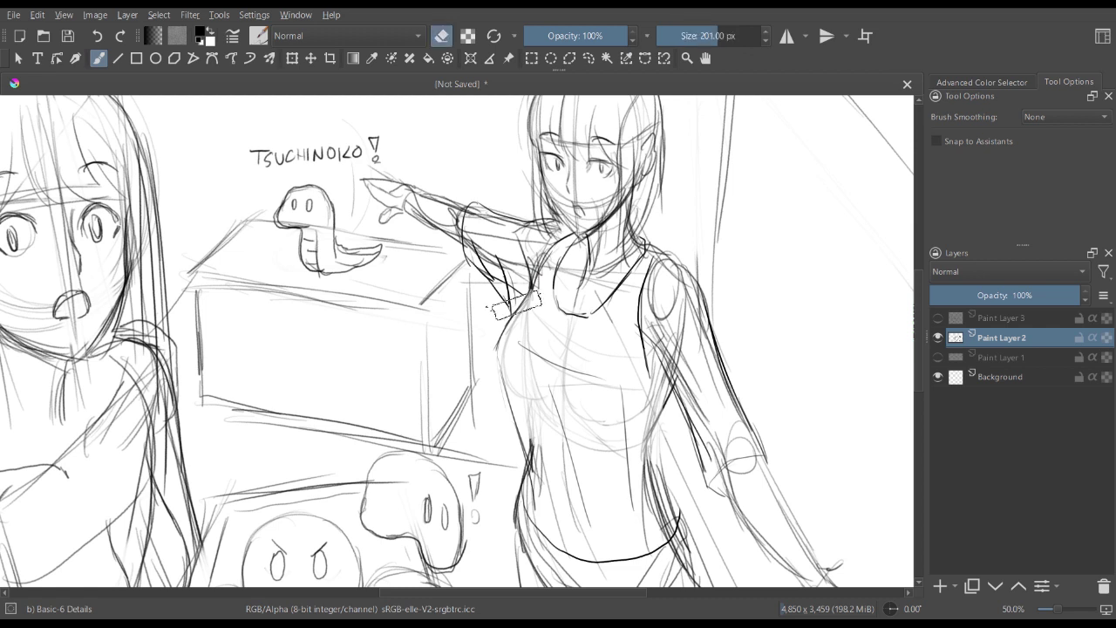
pyautogui.moveTo(523, 310)
pyautogui.mouseDown()
pyautogui.moveTo(488, 236)
pyautogui.moveTo(500, 276)
pyautogui.moveTo(489, 232)
pyautogui.moveTo(517, 249)
pyautogui.moveTo(528, 232)
pyautogui.moveTo(491, 248)
pyautogui.moveTo(471, 211)
pyautogui.moveTo(481, 245)
pyautogui.moveTo(481, 210)
pyautogui.moveTo(483, 271)
pyautogui.moveTo(511, 307)
pyautogui.mouseUp()
pyautogui.press('e')
pyautogui.moveTo(488, 211); pyautogui.dragTo(568, 232)
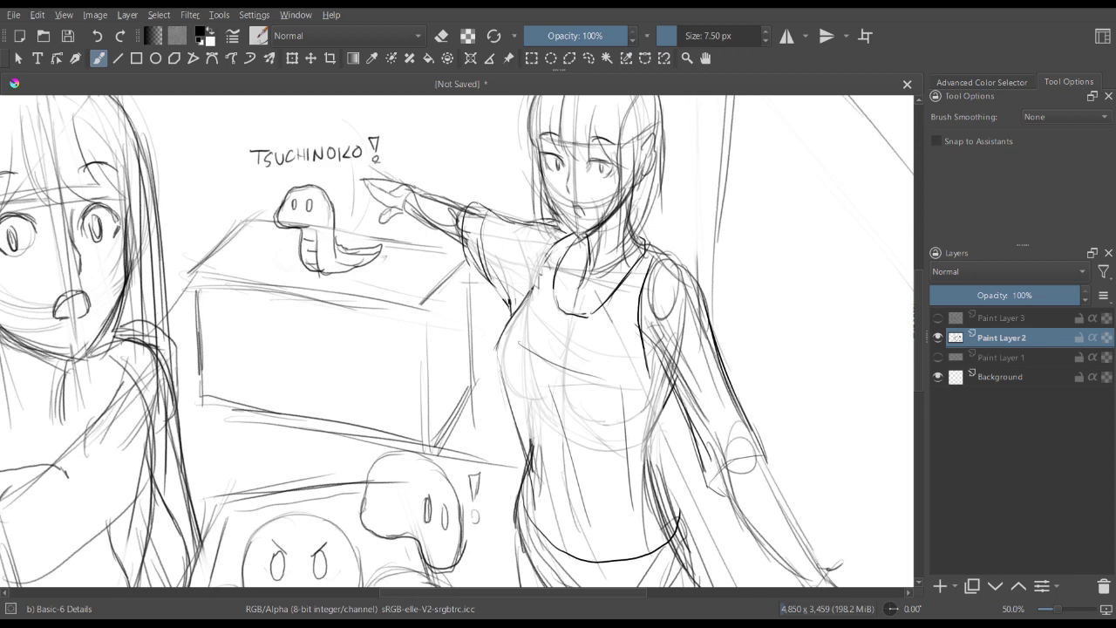
# - Refine the pointing figure's lowered forearm and sketch the fingers of its open hand
pyautogui.press('-')
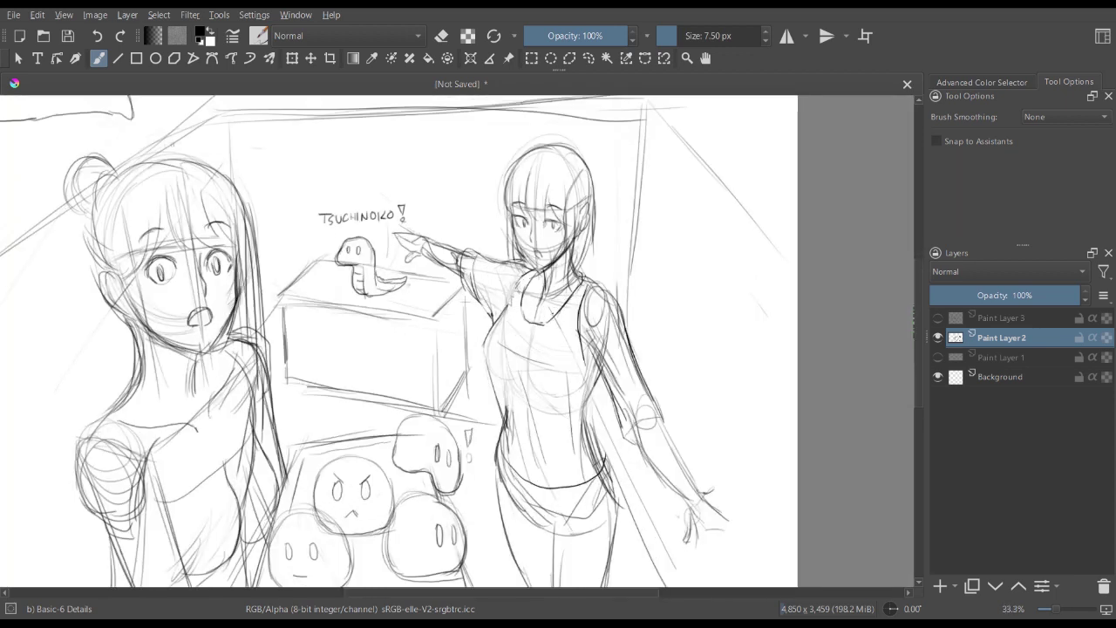
pyautogui.moveTo(457, 375); pyautogui.dragTo(445, 312)
pyautogui.moveTo(608, 337); pyautogui.dragTo(557, 290)
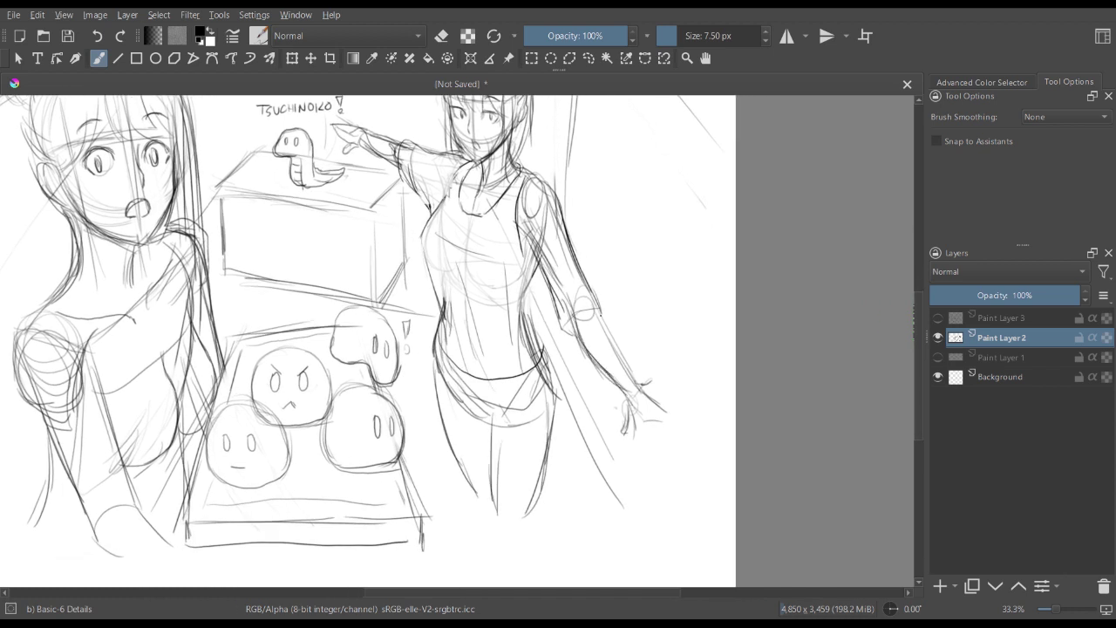
pyautogui.moveTo(600, 314)
pyautogui.mouseDown()
pyautogui.moveTo(641, 391)
pyautogui.moveTo(620, 448)
pyautogui.moveTo(655, 449)
pyautogui.mouseUp()
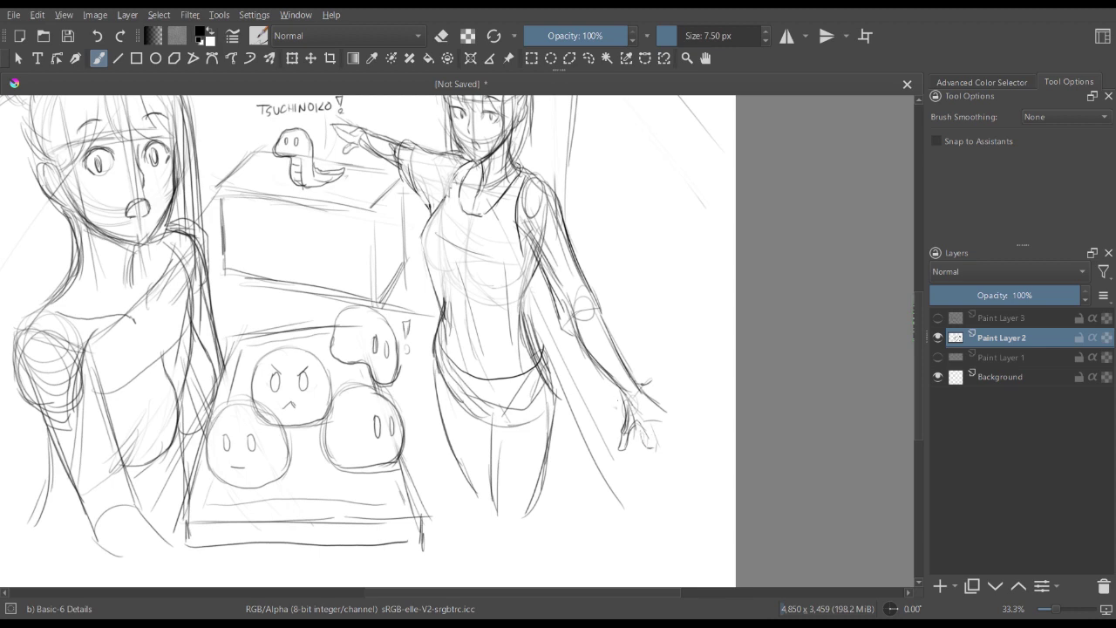
# - Examine the whole sketch to judge the pointing figure's new shirt and lowered hand
pyautogui.hotkey('ctrl', '-')
pyautogui.hotkey('ctrl', '-')
pyautogui.hotkey('ctrl', '+')
pyautogui.hotkey('ctrl', '+')
pyautogui.moveTo(551, 257); pyautogui.dragTo(623, 302)
pyautogui.hotkey('ctrl', '-')
pyautogui.scroll(1, 706, 314)
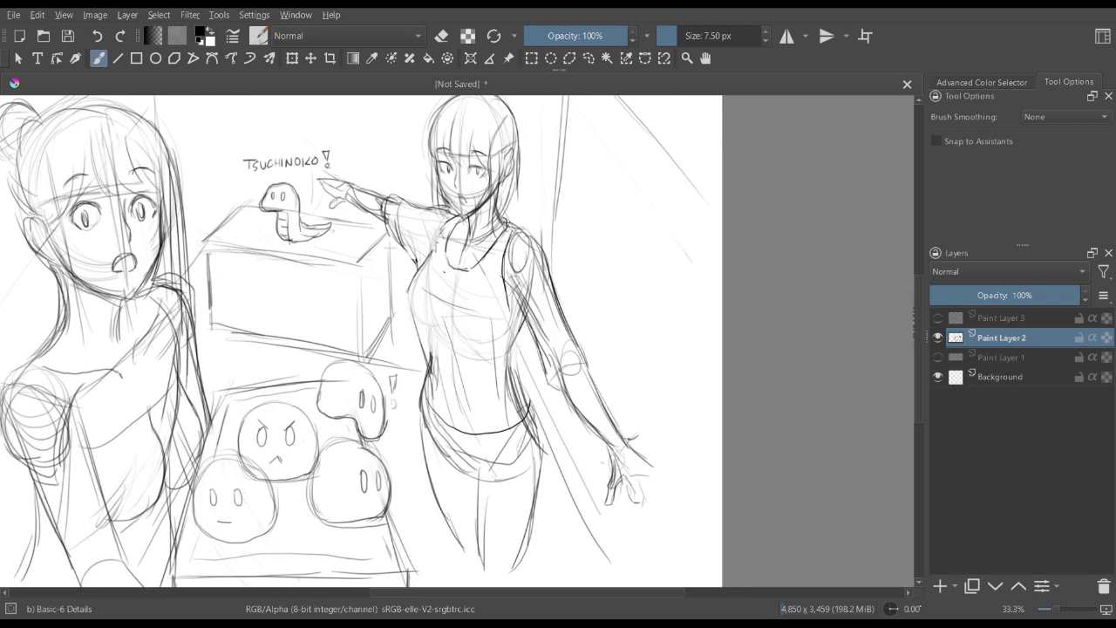
pyautogui.hotkey('ctrl', '+')
pyautogui.hotkey('ctrl', '-')
# - Sketch a top on the foreground woman, with a shoulder strap line, angular low neckline and lines along the near arm
pyautogui.moveTo(457, 341); pyautogui.dragTo(544, 300)
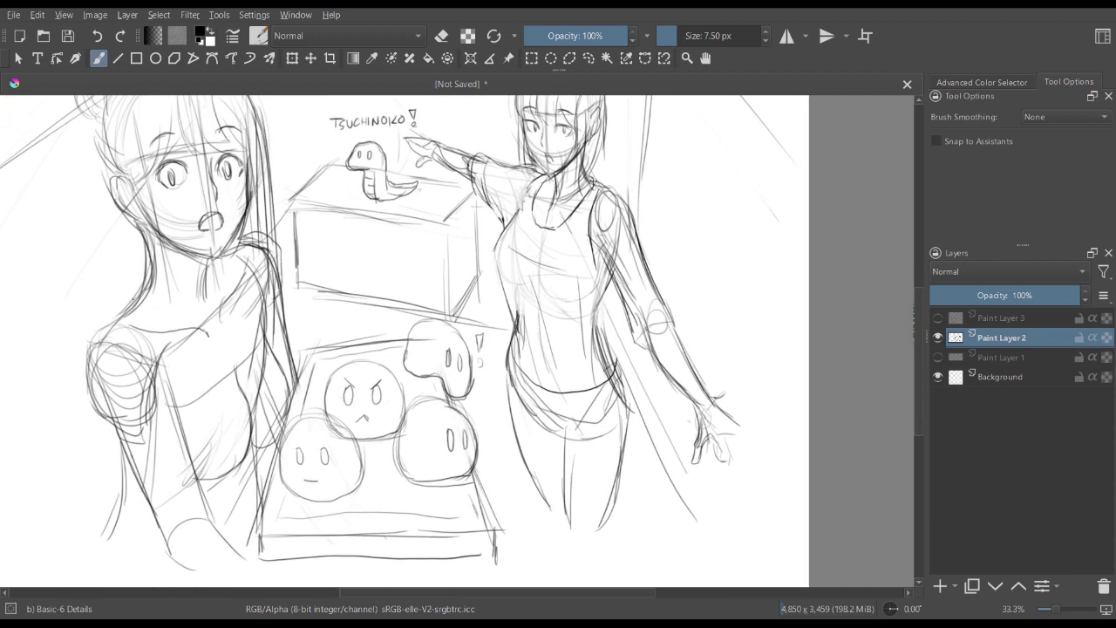
pyautogui.moveTo(138, 302)
pyautogui.mouseDown()
pyautogui.moveTo(179, 325)
pyautogui.moveTo(203, 369)
pyautogui.mouseUp()
pyautogui.moveTo(204, 371); pyautogui.dragTo(215, 398)
pyautogui.moveTo(216, 257)
pyautogui.mouseDown()
pyautogui.moveTo(265, 316)
pyautogui.moveTo(208, 391)
pyautogui.mouseUp()
pyautogui.moveTo(126, 323)
pyautogui.mouseDown()
pyautogui.moveTo(181, 396)
pyautogui.moveTo(183, 422)
pyautogui.mouseUp()
pyautogui.moveTo(167, 378); pyautogui.dragTo(192, 450)
pyautogui.moveTo(123, 482); pyautogui.dragTo(146, 512)
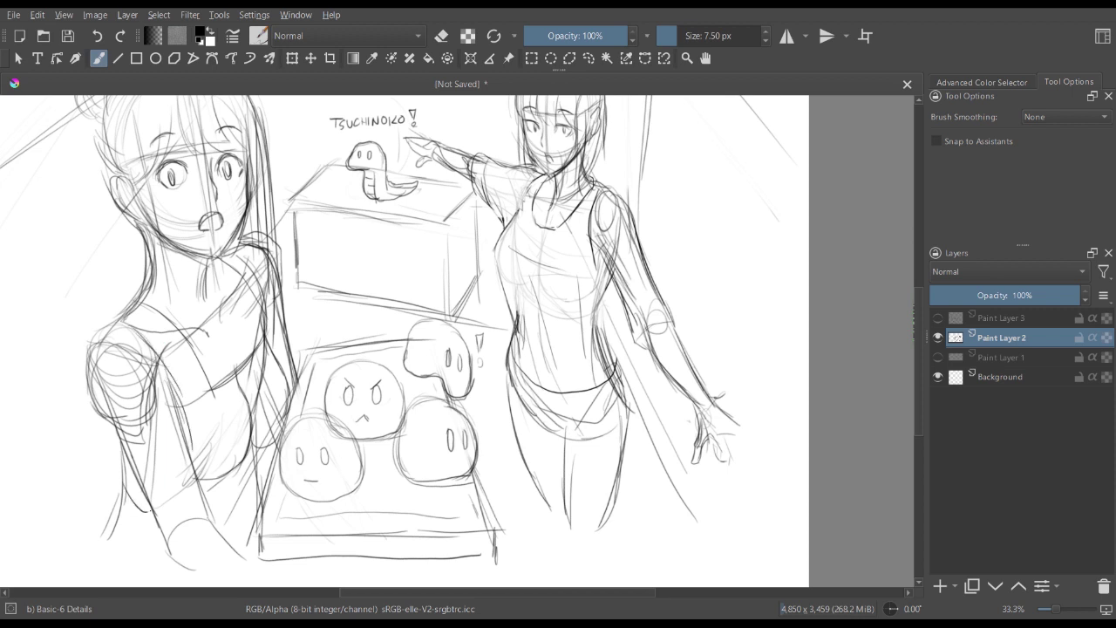
pyautogui.moveTo(217, 379); pyautogui.dragTo(264, 344)
pyautogui.moveTo(251, 248)
pyautogui.mouseDown()
pyautogui.moveTo(283, 305)
pyautogui.moveTo(273, 324)
pyautogui.moveTo(287, 397)
pyautogui.moveTo(270, 448)
pyautogui.moveTo(241, 456)
pyautogui.mouseUp()
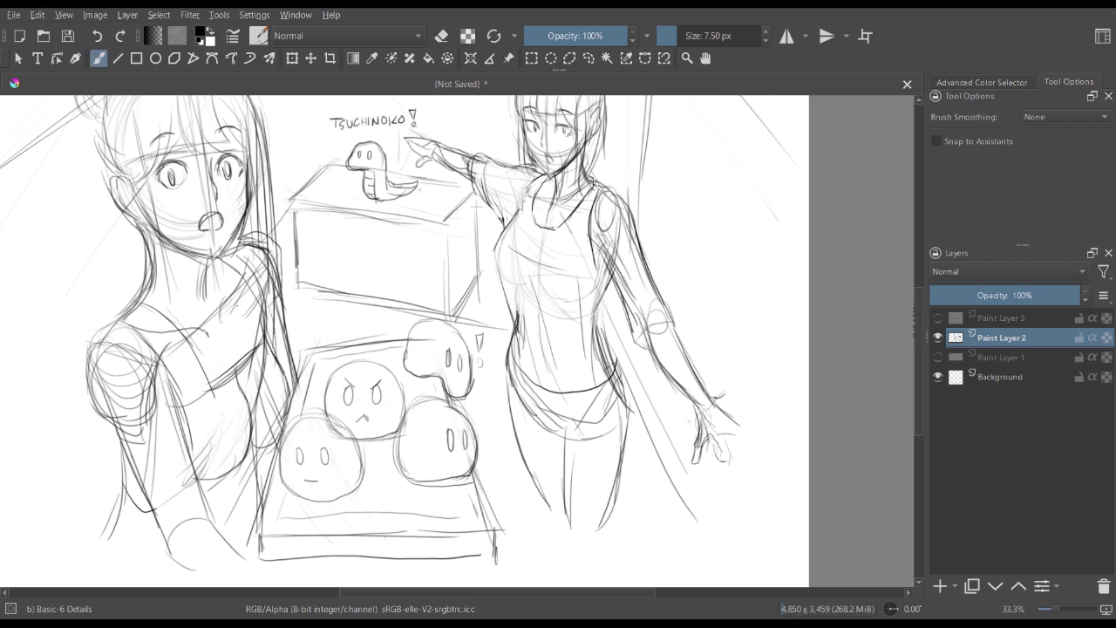
# - Lighten the foreground woman's bust and side lines below the neckline with the 201 px eraser
pyautogui.press('e')
pyautogui.moveTo(284, 366)
pyautogui.mouseDown()
pyautogui.moveTo(260, 374)
pyautogui.moveTo(234, 434)
pyautogui.mouseUp()
pyautogui.moveTo(243, 369)
pyautogui.mouseDown()
pyautogui.moveTo(229, 405)
pyautogui.moveTo(247, 401)
pyautogui.mouseUp()
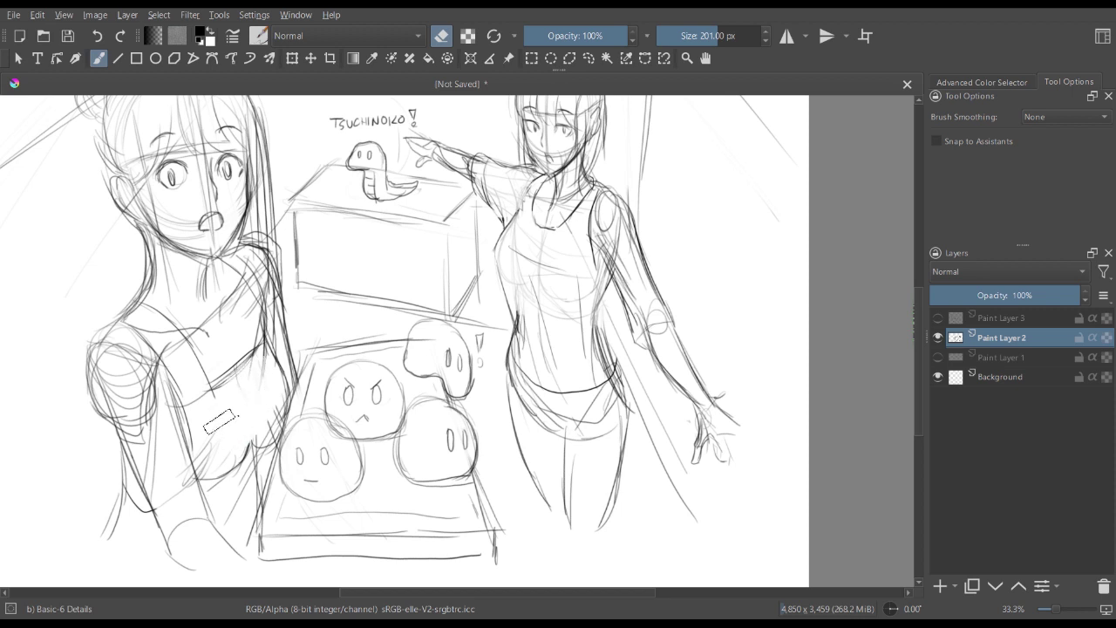
pyautogui.press('e')
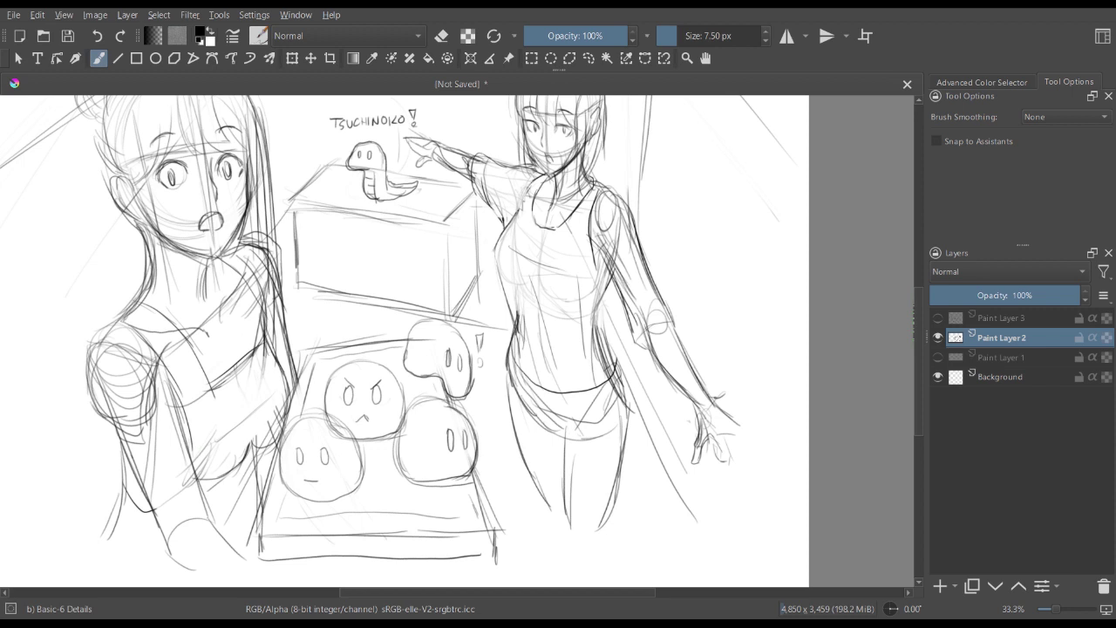
pyautogui.press('e')
pyautogui.moveTo(287, 358)
pyautogui.mouseDown()
pyautogui.moveTo(280, 403)
pyautogui.moveTo(245, 418)
pyautogui.mouseUp()
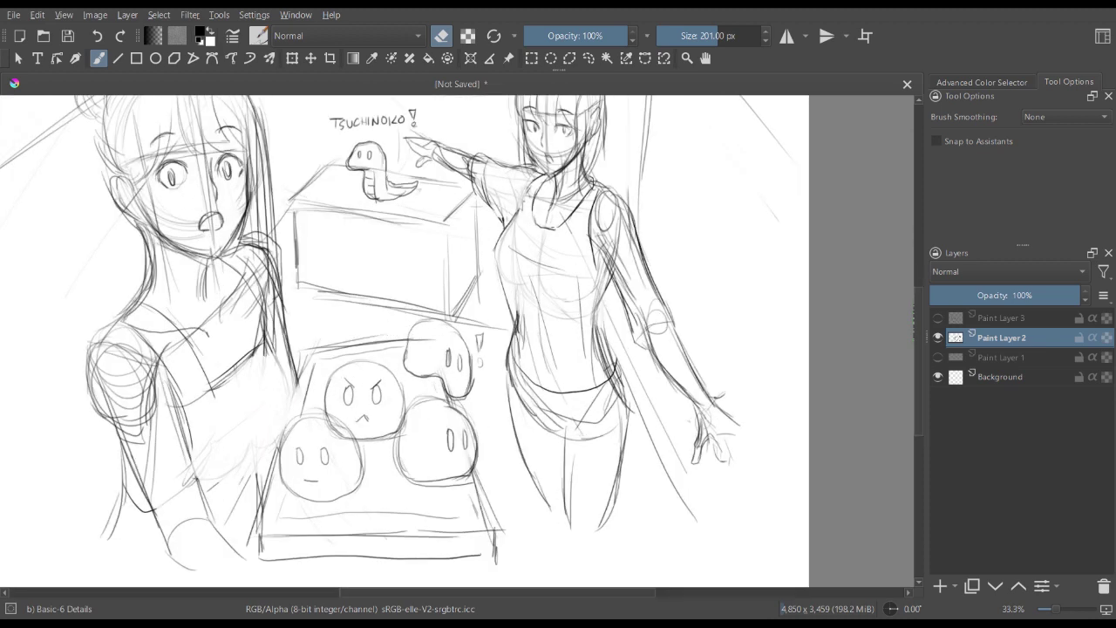
# - Redraw the foreground woman's bust contours fuller, extending the outer side past the far arm line
pyautogui.press('e')
pyautogui.moveTo(265, 326); pyautogui.dragTo(292, 373)
pyautogui.moveTo(268, 329); pyautogui.dragTo(297, 375)
pyautogui.moveTo(283, 359)
pyautogui.mouseDown()
pyautogui.moveTo(298, 421)
pyautogui.moveTo(264, 424)
pyautogui.moveTo(249, 471)
pyautogui.moveTo(204, 487)
pyautogui.mouseUp()
pyautogui.moveTo(301, 416); pyautogui.dragTo(266, 446)
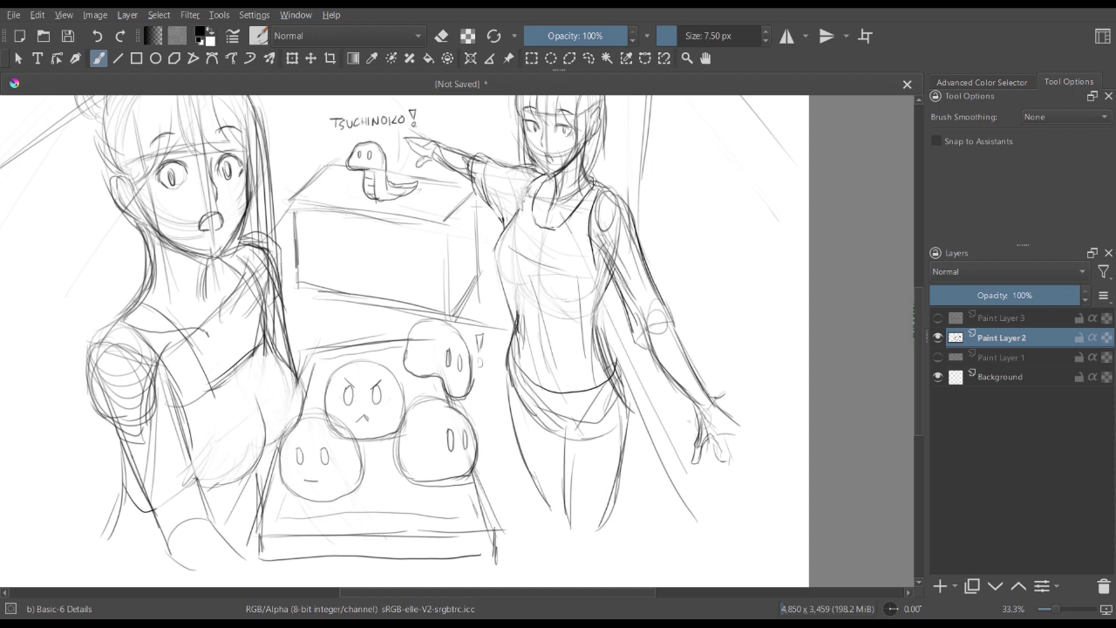
# - Sketch the foreground woman's side line below the bust and a hanging line below her near elbow
pyautogui.moveTo(124, 496)
pyautogui.mouseDown()
pyautogui.moveTo(121, 546)
pyautogui.moveTo(145, 574)
pyautogui.mouseUp()
pyautogui.moveTo(267, 448); pyautogui.dragTo(262, 483)
pyautogui.moveTo(119, 502)
pyautogui.mouseDown()
pyautogui.moveTo(117, 567)
pyautogui.moveTo(144, 585)
pyautogui.mouseUp()
# - Strengthen the garment line over the foreground woman's near shoulder and the neckline edge on the far side of her chest
pyautogui.press('-')
pyautogui.press('-')
pyautogui.press('+')
pyautogui.press('+')
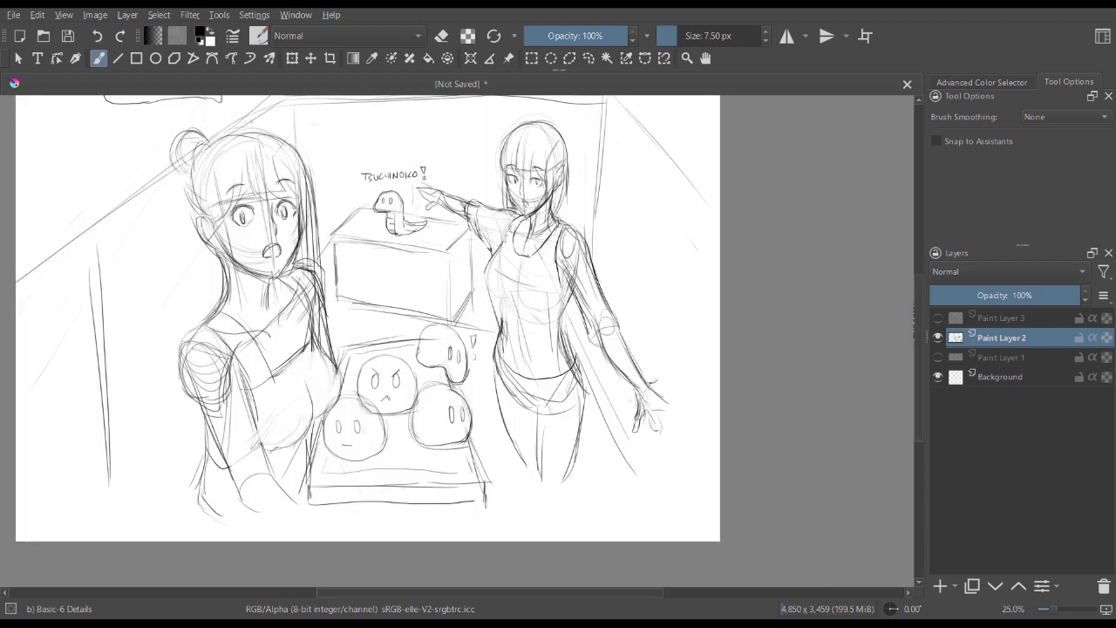
pyautogui.moveTo(418, 213); pyautogui.dragTo(465, 260)
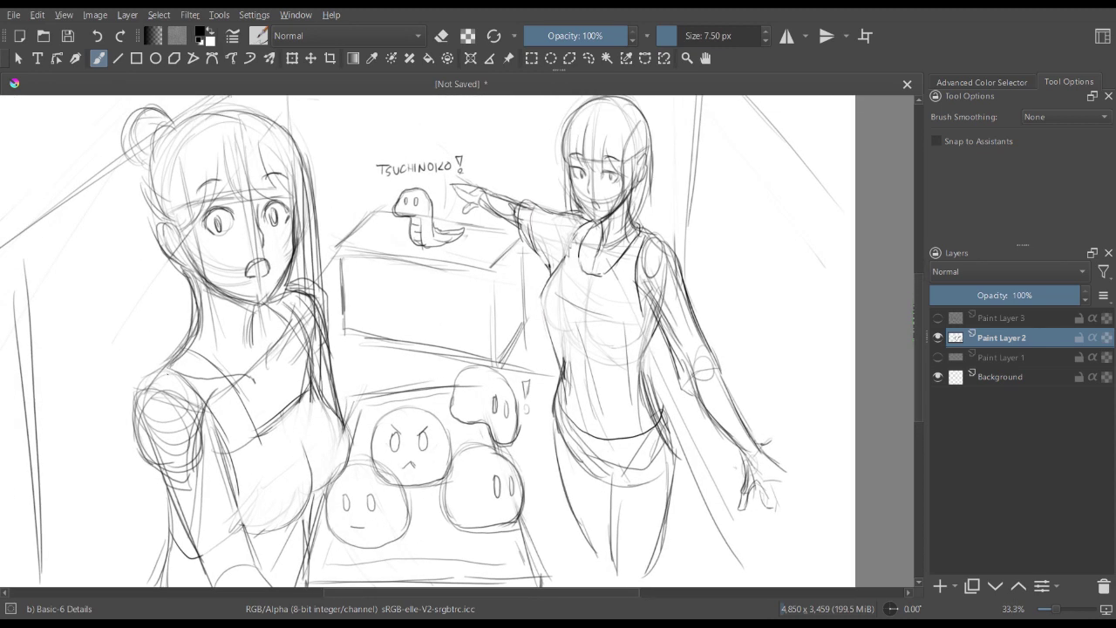
pyautogui.moveTo(158, 372)
pyautogui.mouseDown()
pyautogui.moveTo(191, 379)
pyautogui.moveTo(153, 385)
pyautogui.moveTo(177, 352)
pyautogui.mouseUp()
pyautogui.moveTo(163, 362)
pyautogui.mouseDown()
pyautogui.moveTo(180, 343)
pyautogui.moveTo(230, 383)
pyautogui.moveTo(260, 439)
pyautogui.moveTo(309, 395)
pyautogui.mouseUp()
pyautogui.moveTo(275, 309); pyautogui.dragTo(307, 354)
pyautogui.moveTo(300, 337); pyautogui.dragTo(305, 390)
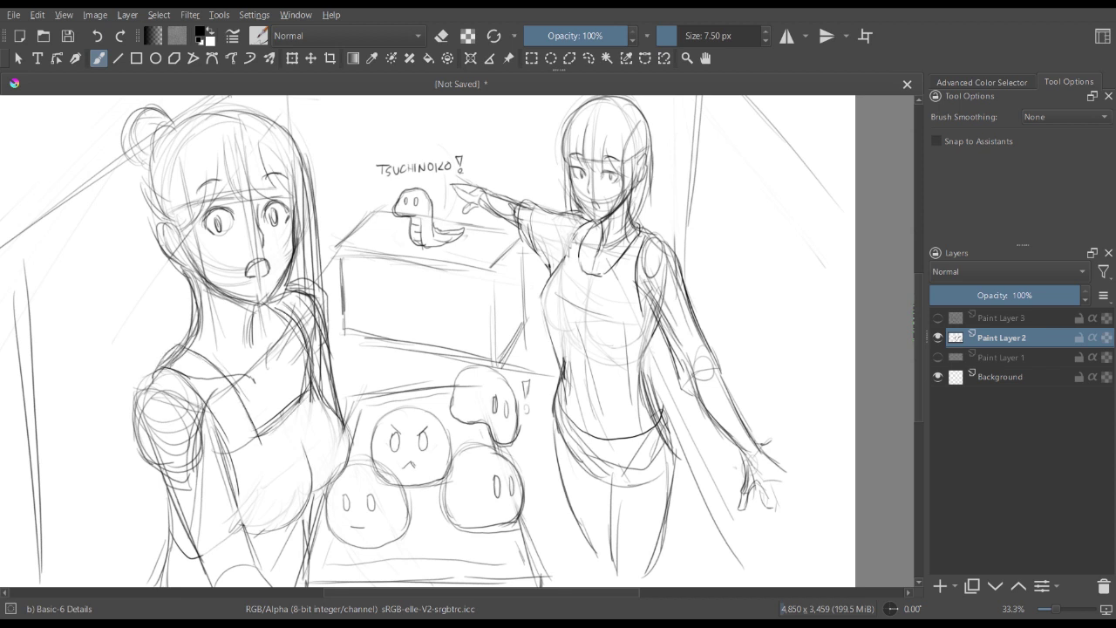
# - Strengthen the lines running down the foreground woman's far shoulder and upper arm beside the hair
pyautogui.moveTo(293, 300); pyautogui.dragTo(324, 393)
pyautogui.moveTo(322, 372); pyautogui.dragTo(333, 406)
pyautogui.press('-')
pyautogui.press('-')
pyautogui.press('+')
pyautogui.press('+')
# - Strengthen the background woman's waist line and sketch a short skirt with waistband, hem and side edge around her hips
pyautogui.moveTo(373, 286); pyautogui.dragTo(318, 373)
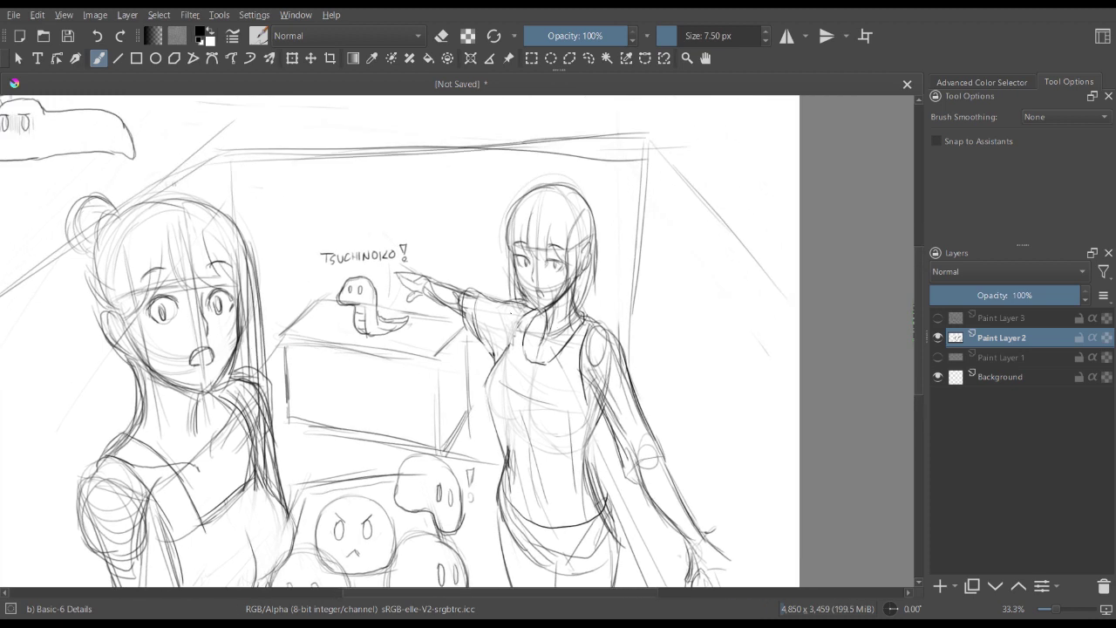
pyautogui.press('+')
pyautogui.scroll(-2, 534, 319)
pyautogui.moveTo(510, 245); pyautogui.dragTo(463, 204)
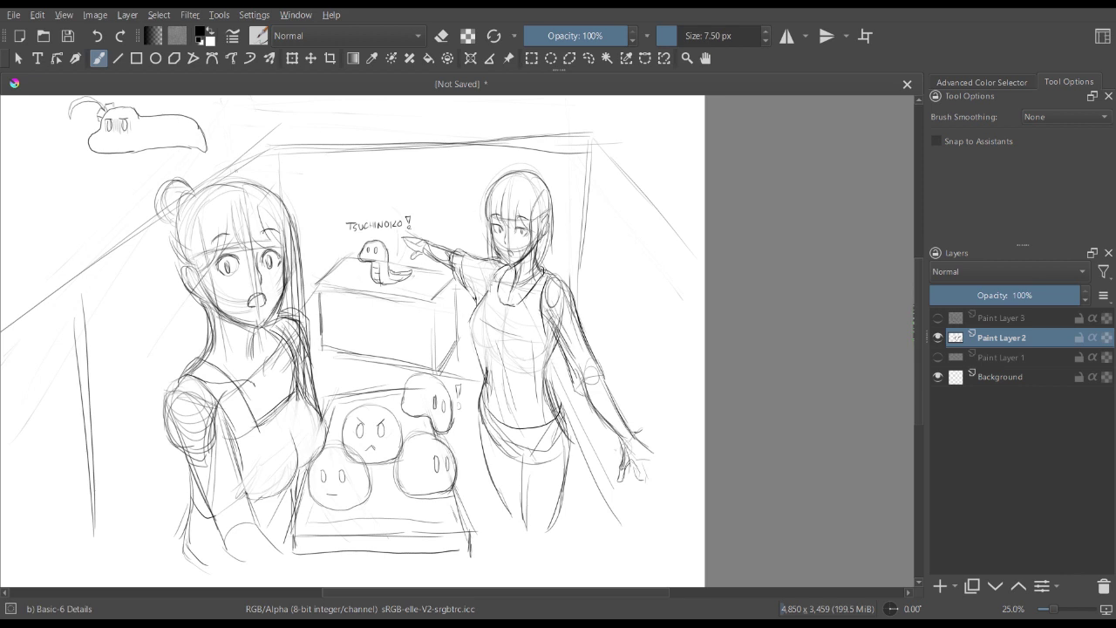
pyautogui.moveTo(556, 343); pyautogui.dragTo(555, 404)
pyautogui.moveTo(559, 363); pyautogui.dragTo(551, 412)
pyautogui.moveTo(476, 410)
pyautogui.mouseDown()
pyautogui.moveTo(530, 434)
pyautogui.moveTo(561, 422)
pyautogui.mouseUp()
pyautogui.moveTo(488, 453)
pyautogui.mouseDown()
pyautogui.moveTo(524, 472)
pyautogui.moveTo(575, 451)
pyautogui.mouseUp()
pyautogui.moveTo(569, 413); pyautogui.dragTo(572, 458)
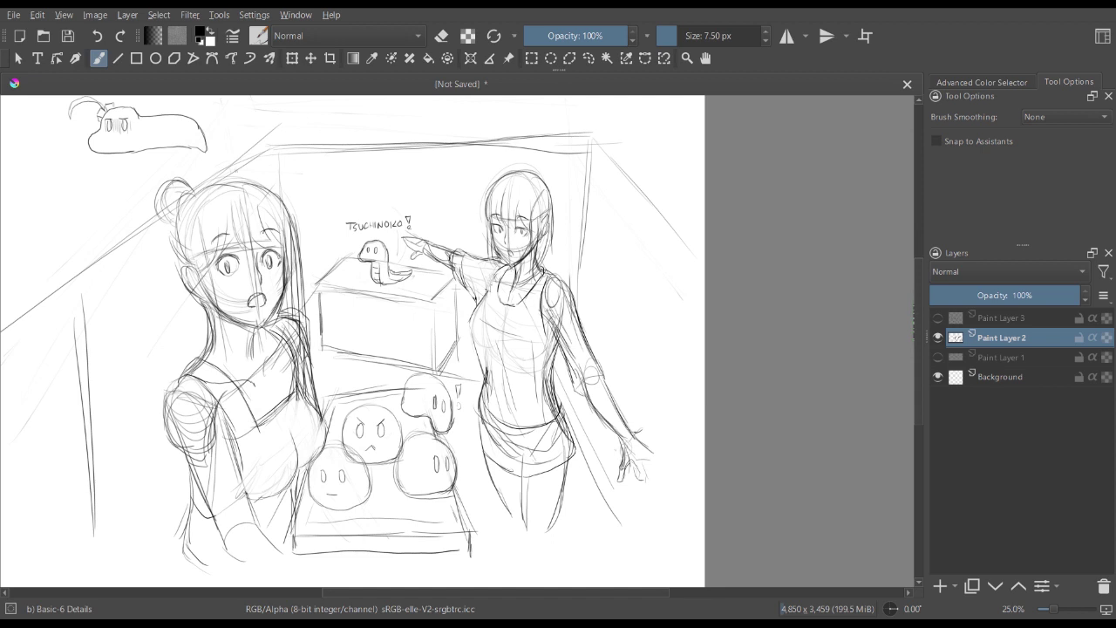
# - Show Paint Layer 3, lower Paint Layer 2's opacity to 23%, and make Paint Layer 3 the active layer
pyautogui.click(938, 319)
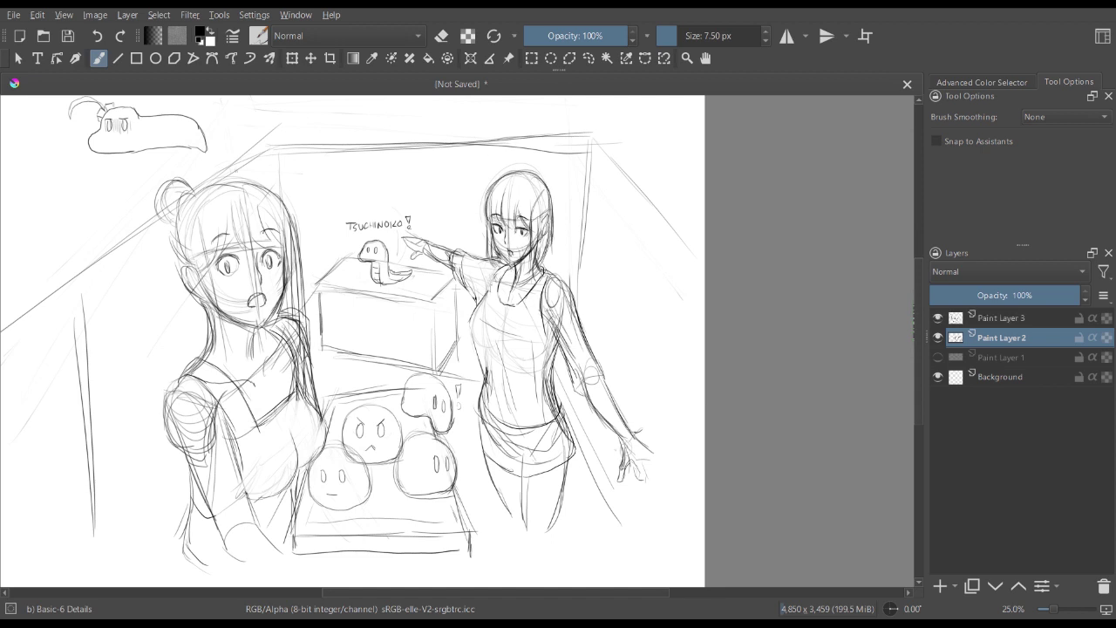
pyautogui.moveTo(971, 296)
pyautogui.mouseDown()
pyautogui.moveTo(1078, 296)
pyautogui.moveTo(964, 295)
pyautogui.mouseUp()
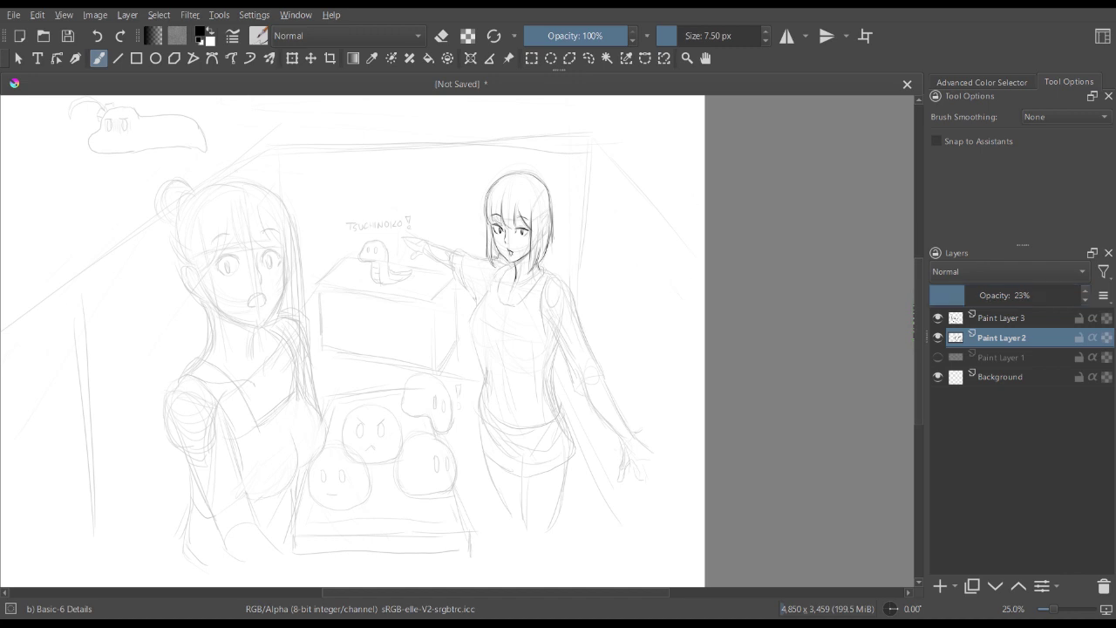
pyautogui.click(1001, 318)
# - Draw clean lines for the background woman's neckline, the near side of her shirt and a long torso fold
pyautogui.hotkey('ctrl', '+')
pyautogui.hotkey('ctrl', '+')
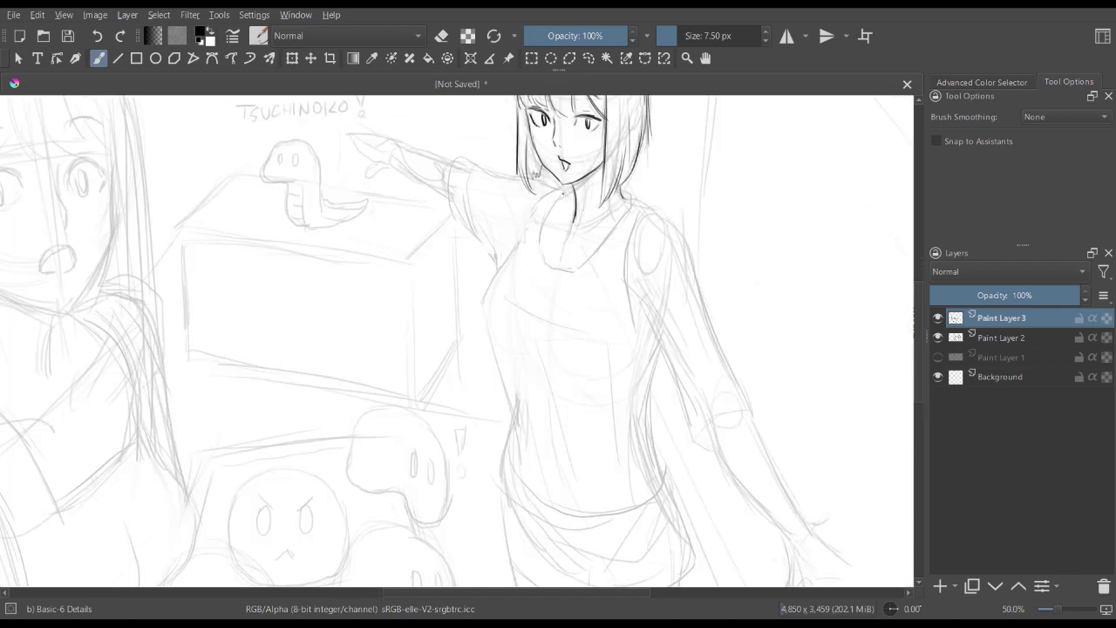
pyautogui.moveTo(573, 188)
pyautogui.mouseDown()
pyautogui.moveTo(562, 201)
pyautogui.moveTo(550, 194)
pyautogui.moveTo(524, 230)
pyautogui.moveTo(572, 273)
pyautogui.moveTo(610, 229)
pyautogui.moveTo(601, 242)
pyautogui.mouseUp()
pyautogui.moveTo(627, 205); pyautogui.dragTo(582, 265)
pyautogui.moveTo(516, 248)
pyautogui.mouseDown()
pyautogui.moveTo(489, 297)
pyautogui.moveTo(507, 392)
pyautogui.mouseUp()
pyautogui.moveTo(494, 346); pyautogui.dragTo(516, 429)
pyautogui.moveTo(536, 345); pyautogui.dragTo(567, 465)
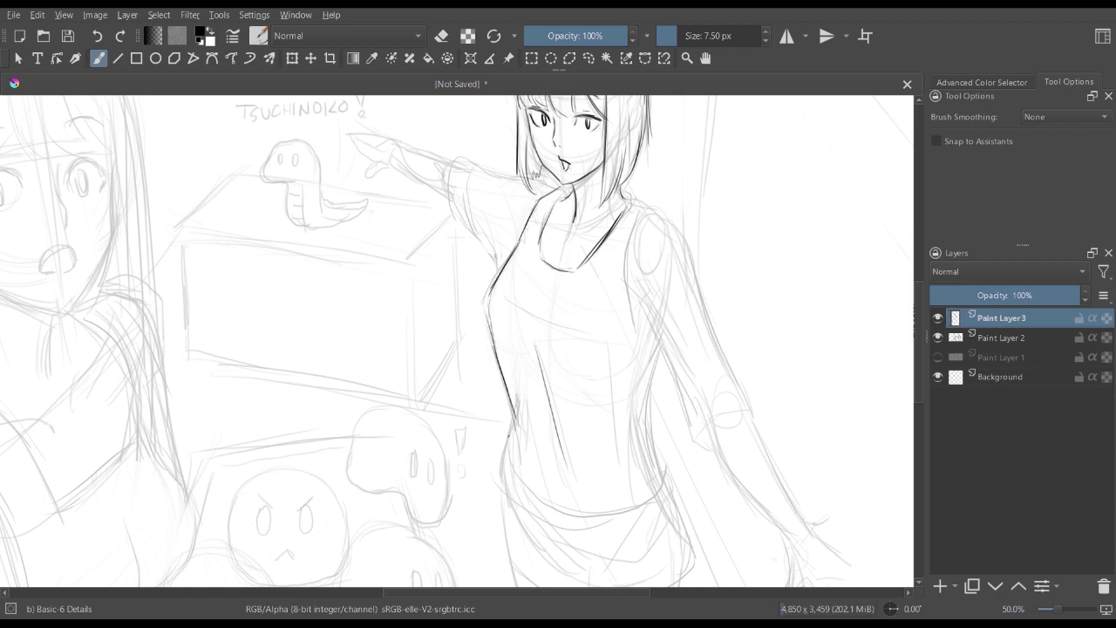
# - Line the shirt's hem, chest fold, armhole and far side on the background woman, trimming stray lines beside her lowered arm
pyautogui.moveTo(506, 404)
pyautogui.mouseDown()
pyautogui.moveTo(532, 486)
pyautogui.moveTo(593, 509)
pyautogui.moveTo(662, 476)
pyautogui.mouseUp()
pyautogui.moveTo(521, 312); pyautogui.dragTo(588, 342)
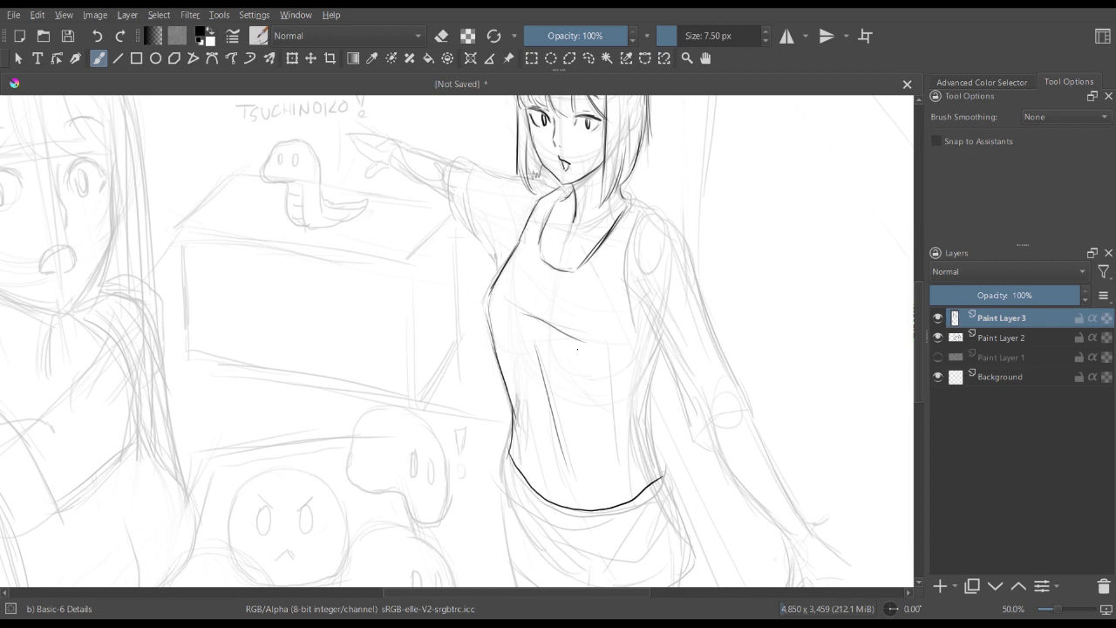
pyautogui.moveTo(642, 227)
pyautogui.mouseDown()
pyautogui.moveTo(619, 302)
pyautogui.moveTo(656, 372)
pyautogui.moveTo(659, 476)
pyautogui.mouseUp()
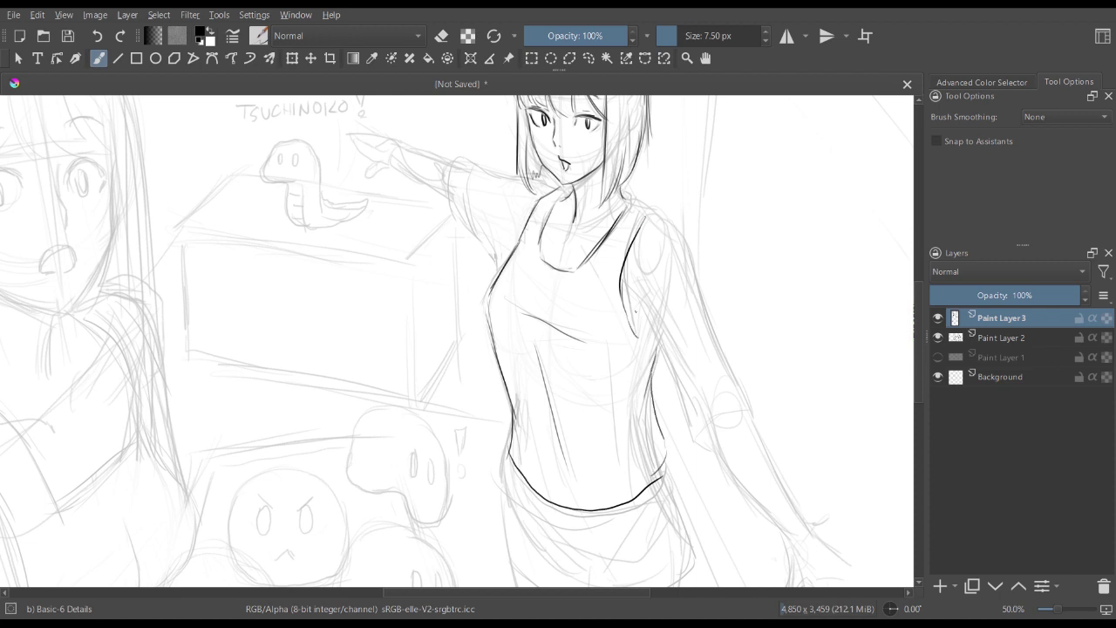
pyautogui.moveTo(626, 300); pyautogui.dragTo(687, 429)
pyautogui.press('e')
pyautogui.moveTo(637, 301)
pyautogui.mouseDown()
pyautogui.moveTo(654, 323)
pyautogui.moveTo(653, 366)
pyautogui.mouseUp()
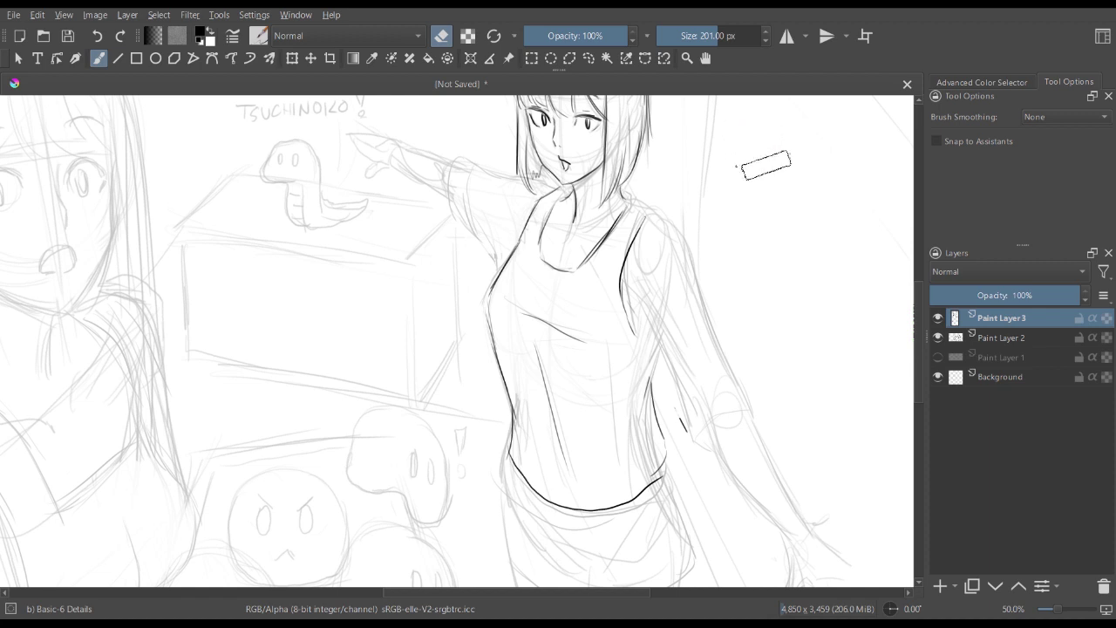
# - Raise Paint Layer 2's opacity to 38% so the rough sketch reads more clearly
pyautogui.click(1002, 337)
pyautogui.click(986, 295)
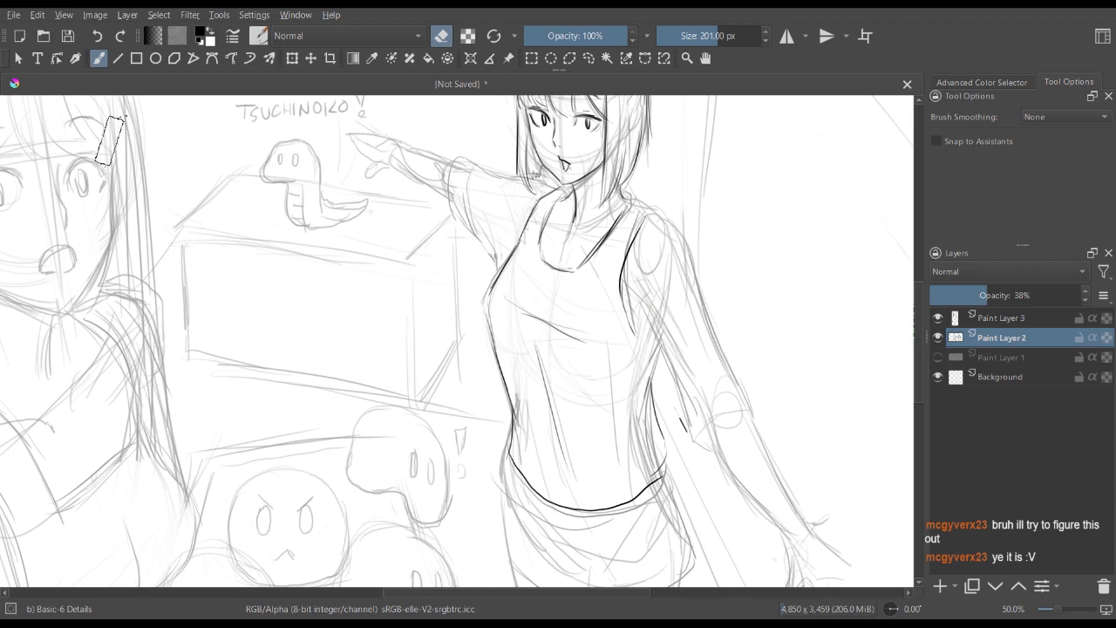
pyautogui.press('-')
pyautogui.press('-')
pyautogui.scroll(-2, 647, 259)
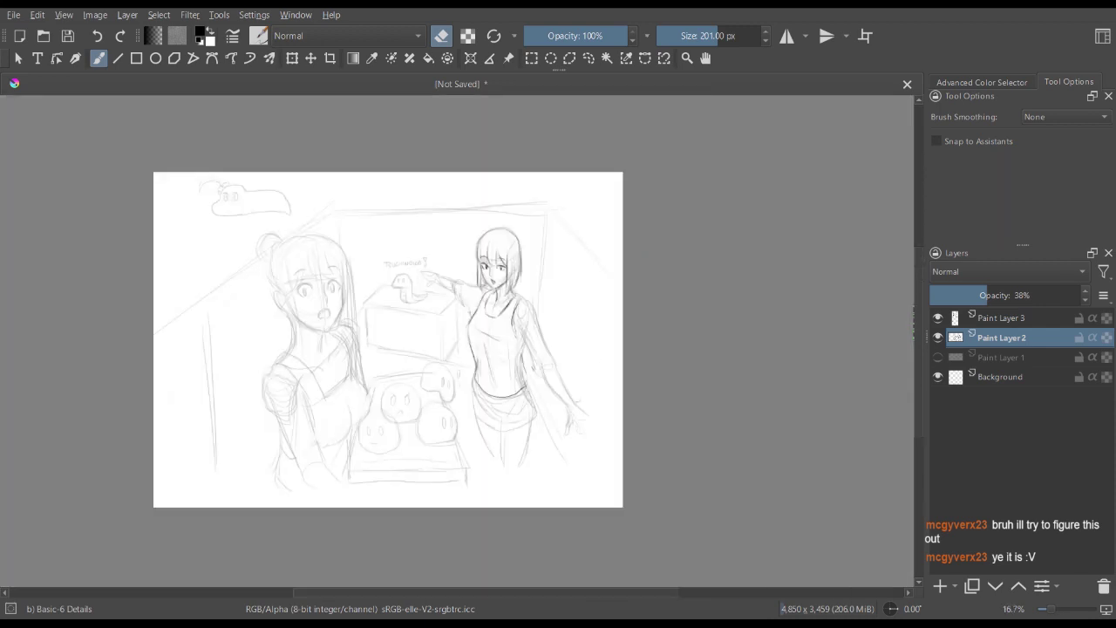
pyautogui.scroll(2, 614, 270)
pyautogui.press('e')
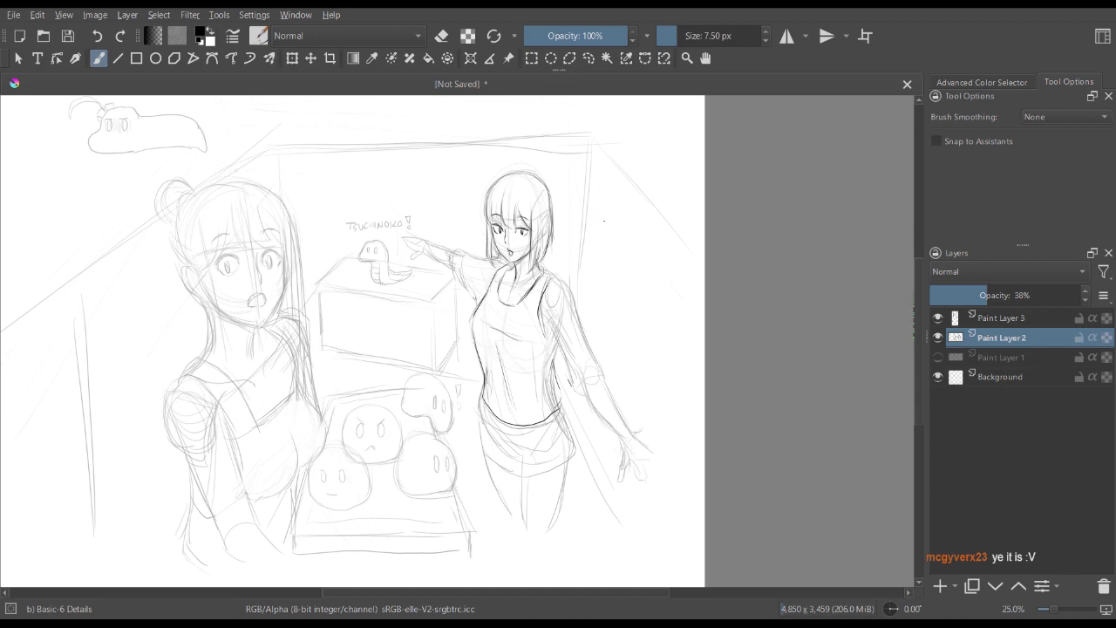
pyautogui.moveTo(604, 220)
pyautogui.mouseDown()
pyautogui.moveTo(620, 242)
pyautogui.moveTo(610, 247)
pyautogui.moveTo(606, 221)
pyautogui.moveTo(595, 265)
pyautogui.moveTo(579, 255)
pyautogui.moveTo(588, 270)
pyautogui.moveTo(577, 281)
pyautogui.moveTo(600, 269)
pyautogui.mouseUp()
pyautogui.hotkey('ctrl', 'z')
pyautogui.hotkey('ctrl', 'z')
pyautogui.hotkey('ctrl', 'z')
pyautogui.hotkey('ctrl', 'z')
pyautogui.hotkey('ctrl', 'z')
pyautogui.hotkey('ctrl', 'z')
pyautogui.hotkey('ctrl', 'z')
# - Line the short sleeve of the background woman's pointing arm on Paint Layer 3, from the cuff to the shoulder
pyautogui.press('+')
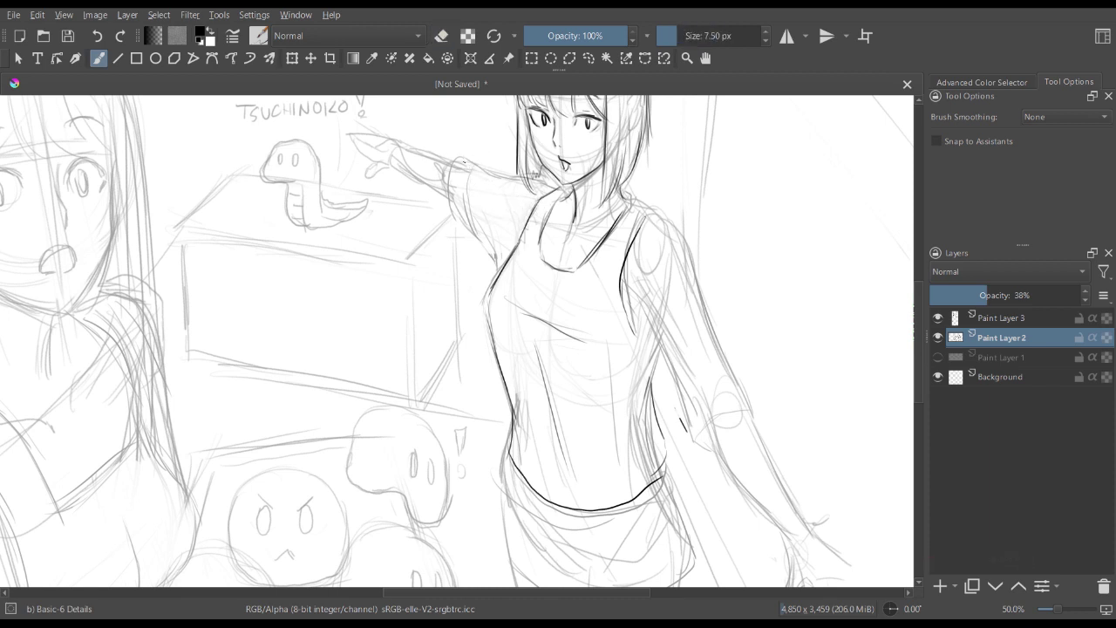
pyautogui.moveTo(459, 162); pyautogui.dragTo(453, 198)
pyautogui.press('pageup')
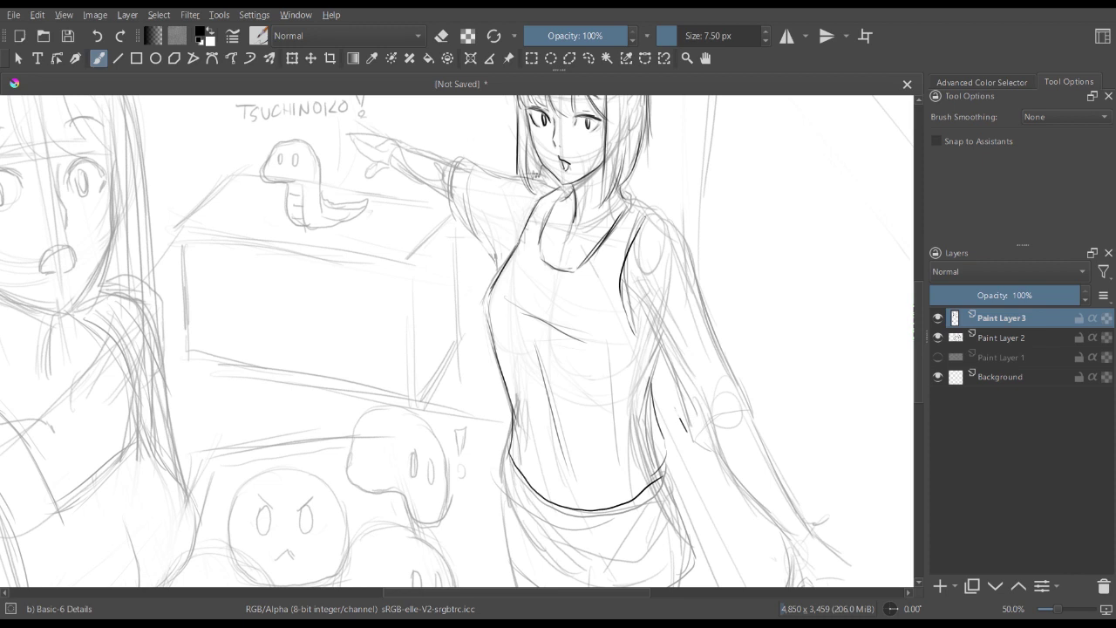
pyautogui.moveTo(460, 164)
pyautogui.mouseDown()
pyautogui.moveTo(452, 219)
pyautogui.moveTo(496, 257)
pyautogui.mouseUp()
pyautogui.moveTo(476, 160)
pyautogui.mouseDown()
pyautogui.moveTo(469, 170)
pyautogui.moveTo(555, 190)
pyautogui.mouseUp()
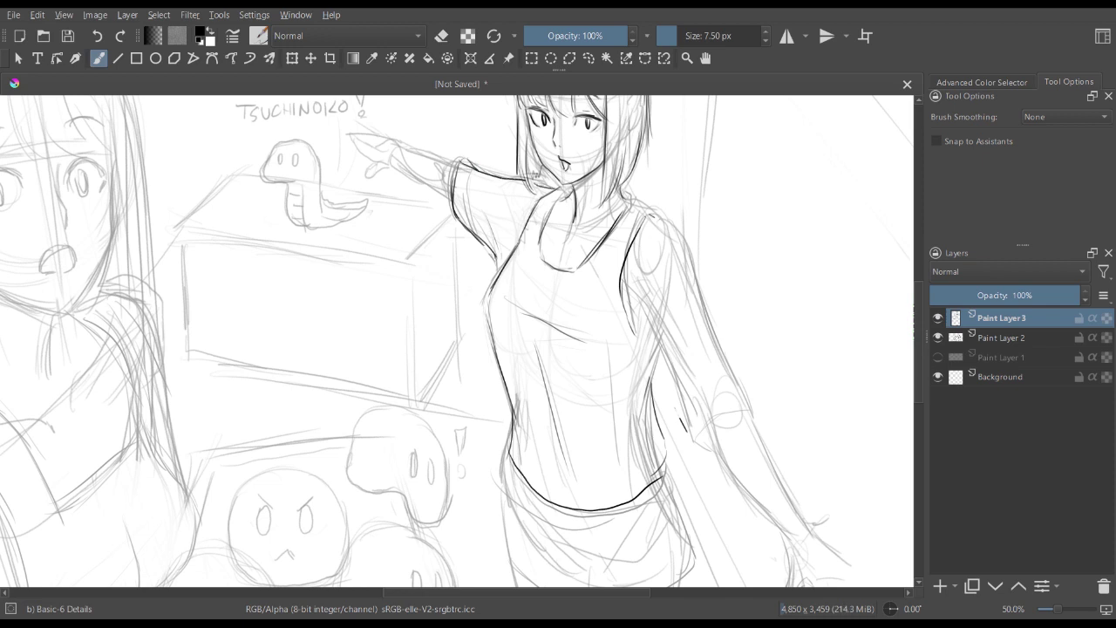
# - Try to line the sleeve of the background woman's lowered, outstretched arm, with its cuff at the elbow
pyautogui.moveTo(656, 217)
pyautogui.mouseDown()
pyautogui.moveTo(699, 250)
pyautogui.moveTo(697, 300)
pyautogui.mouseUp()
pyautogui.moveTo(630, 301); pyautogui.dragTo(669, 424)
pyautogui.moveTo(700, 289); pyautogui.dragTo(741, 401)
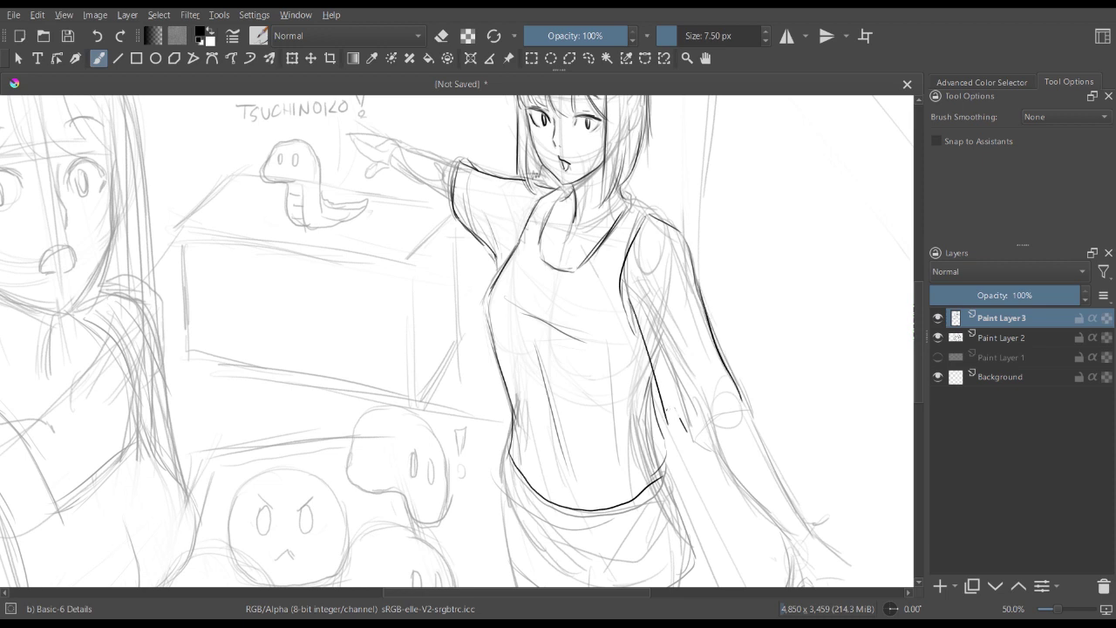
pyautogui.moveTo(668, 418)
pyautogui.mouseDown()
pyautogui.moveTo(687, 425)
pyautogui.moveTo(741, 406)
pyautogui.mouseUp()
pyautogui.press('e')
pyautogui.moveTo(652, 336)
pyautogui.mouseDown()
pyautogui.moveTo(670, 407)
pyautogui.moveTo(653, 329)
pyautogui.moveTo(634, 322)
pyautogui.moveTo(679, 409)
pyautogui.mouseUp()
pyautogui.press('e')
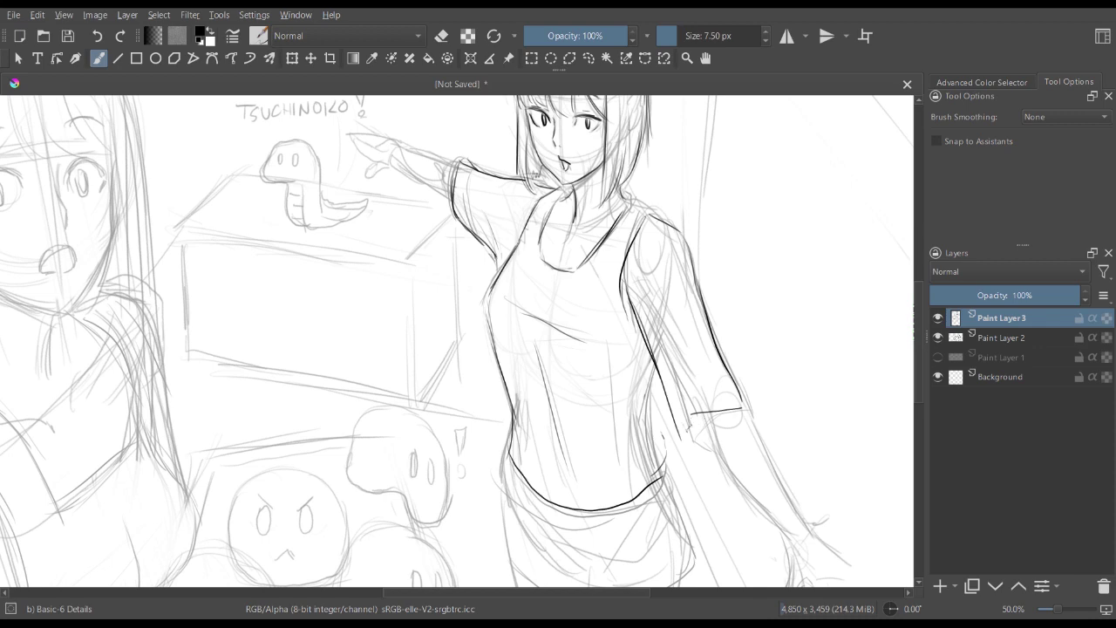
pyautogui.moveTo(690, 425); pyautogui.dragTo(738, 398)
pyautogui.moveTo(683, 425); pyautogui.dragTo(716, 445)
# - Remove the attempted sleeve and cuff lines from the background woman's lowered arm on Paint Layer 3
pyautogui.press('-')
pyautogui.press('-')
pyautogui.press('+')
pyautogui.press('+')
pyautogui.press('e')
pyautogui.moveTo(735, 377)
pyautogui.mouseDown()
pyautogui.moveTo(693, 431)
pyautogui.moveTo(705, 271)
pyautogui.moveTo(737, 375)
pyautogui.mouseUp()
pyautogui.press('e')
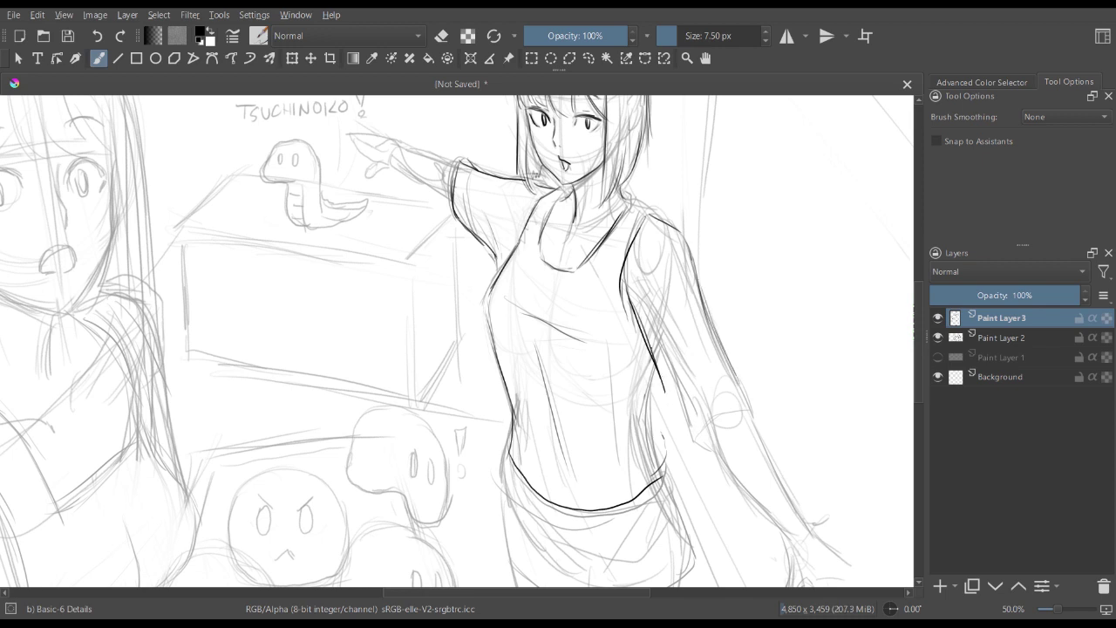
pyautogui.press('e')
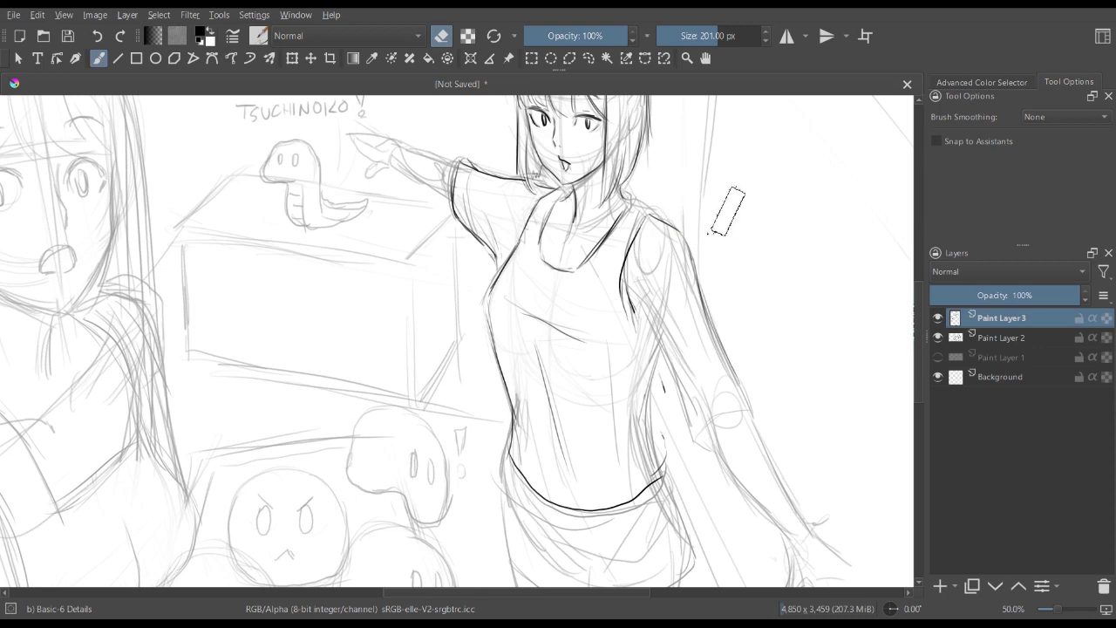
# - Erase the background woman's lowered arm from Paint Layer 2 and its leftover lines from Paint Layer 3 with the 201 px eraser
pyautogui.hotkey('ctrl', '-')
pyautogui.hotkey('ctrl', '+')
pyautogui.press('pagedown')
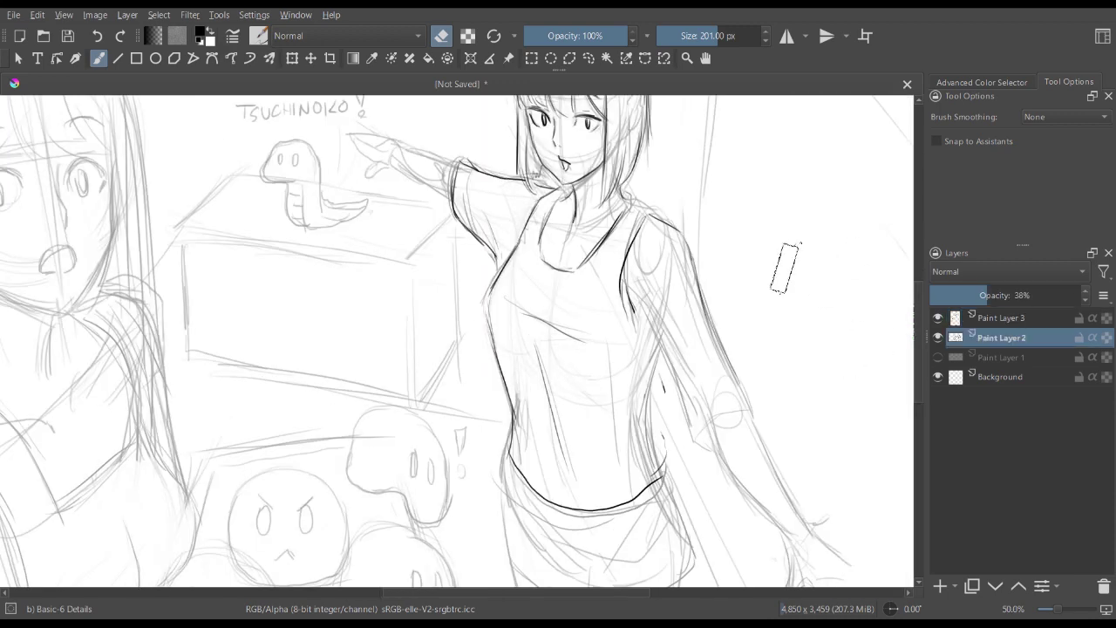
pyautogui.moveTo(685, 264); pyautogui.dragTo(727, 462)
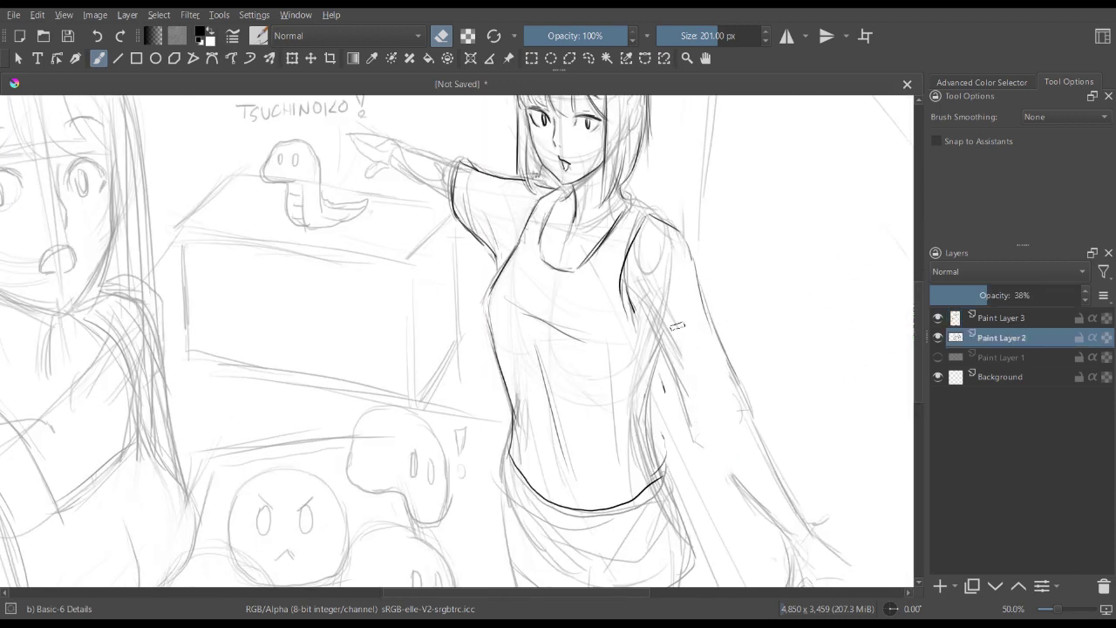
pyautogui.moveTo(682, 283)
pyautogui.mouseDown()
pyautogui.moveTo(704, 445)
pyautogui.moveTo(791, 576)
pyautogui.mouseUp()
pyautogui.moveTo(738, 416); pyautogui.dragTo(822, 559)
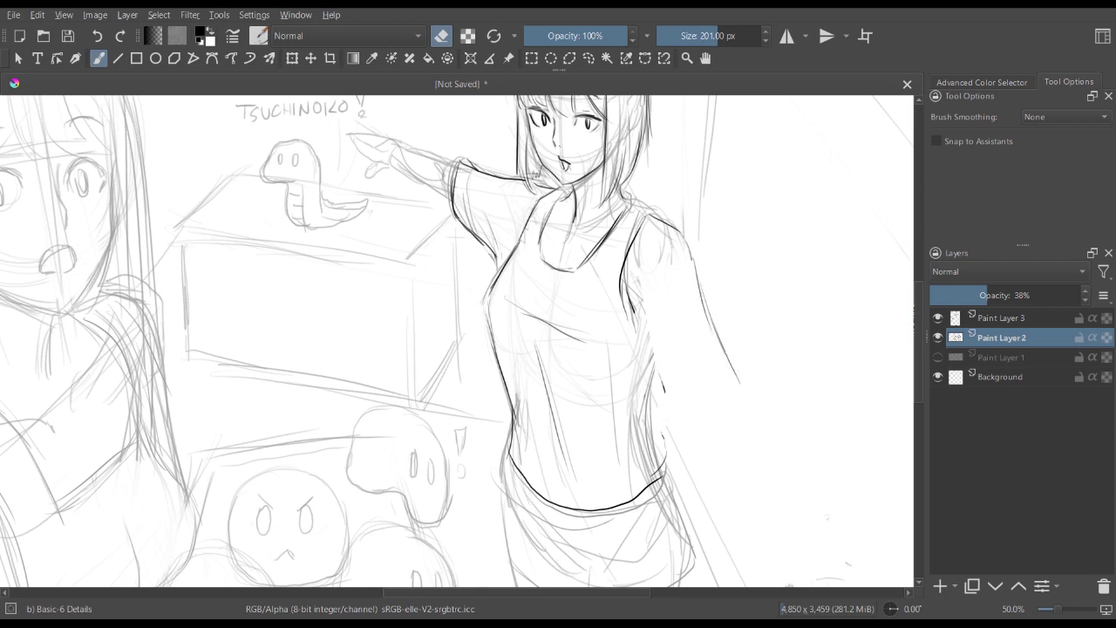
pyautogui.press('pageup')
pyautogui.moveTo(706, 279)
pyautogui.mouseDown()
pyautogui.moveTo(732, 379)
pyautogui.moveTo(676, 381)
pyautogui.moveTo(659, 231)
pyautogui.mouseUp()
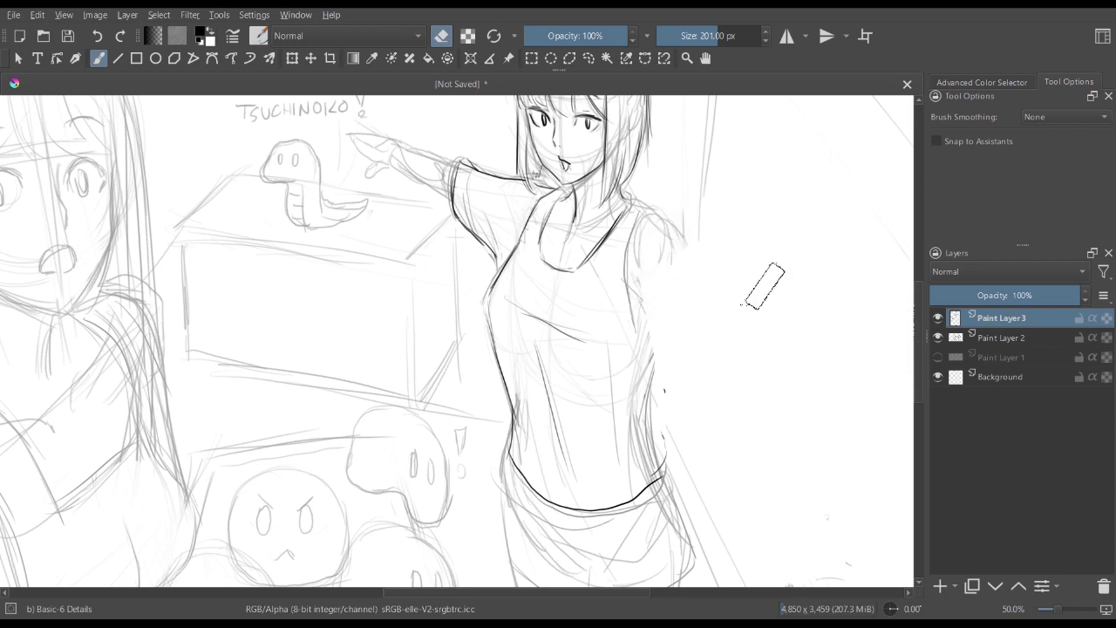
# - Sketch a new arm on Paint Layer 2 hanging straight down beside the background woman, with an elbow-length sleeve and a forearm
pyautogui.press('e')
pyautogui.press('pagedown')
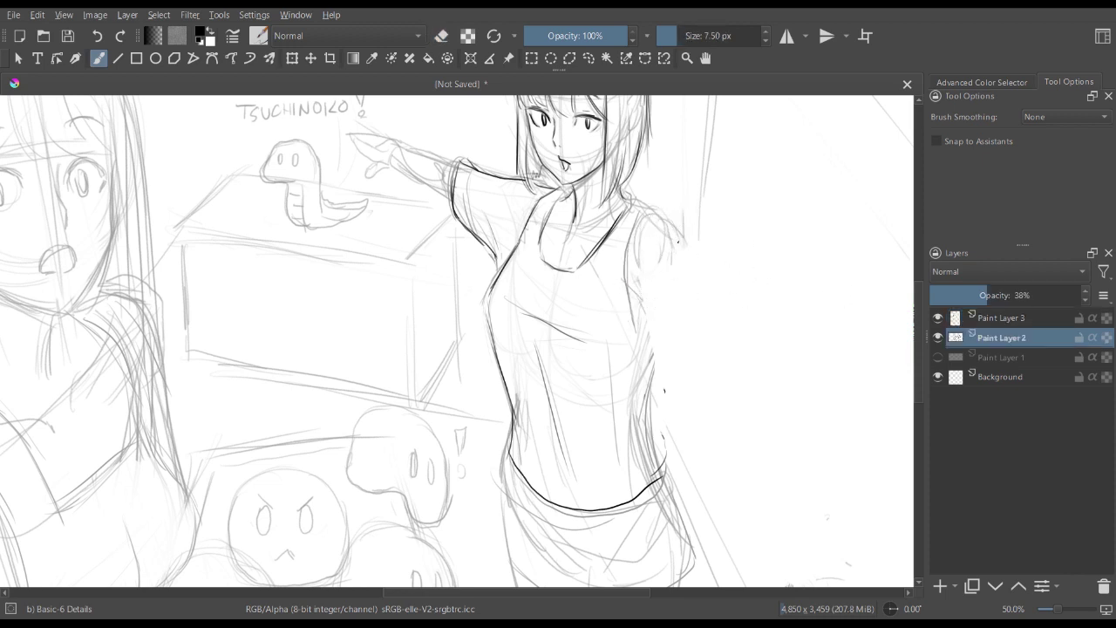
pyautogui.moveTo(645, 216)
pyautogui.mouseDown()
pyautogui.moveTo(668, 222)
pyautogui.moveTo(689, 293)
pyautogui.mouseUp()
pyautogui.moveTo(678, 237); pyautogui.dragTo(691, 342)
pyautogui.moveTo(649, 278); pyautogui.dragTo(637, 380)
pyautogui.moveTo(636, 330)
pyautogui.mouseDown()
pyautogui.moveTo(647, 397)
pyautogui.moveTo(680, 408)
pyautogui.mouseUp()
pyautogui.moveTo(685, 251); pyautogui.dragTo(702, 380)
pyautogui.moveTo(698, 336)
pyautogui.mouseDown()
pyautogui.moveTo(684, 412)
pyautogui.moveTo(663, 410)
pyautogui.moveTo(668, 490)
pyautogui.mouseUp()
pyautogui.moveTo(698, 411); pyautogui.dragTo(692, 539)
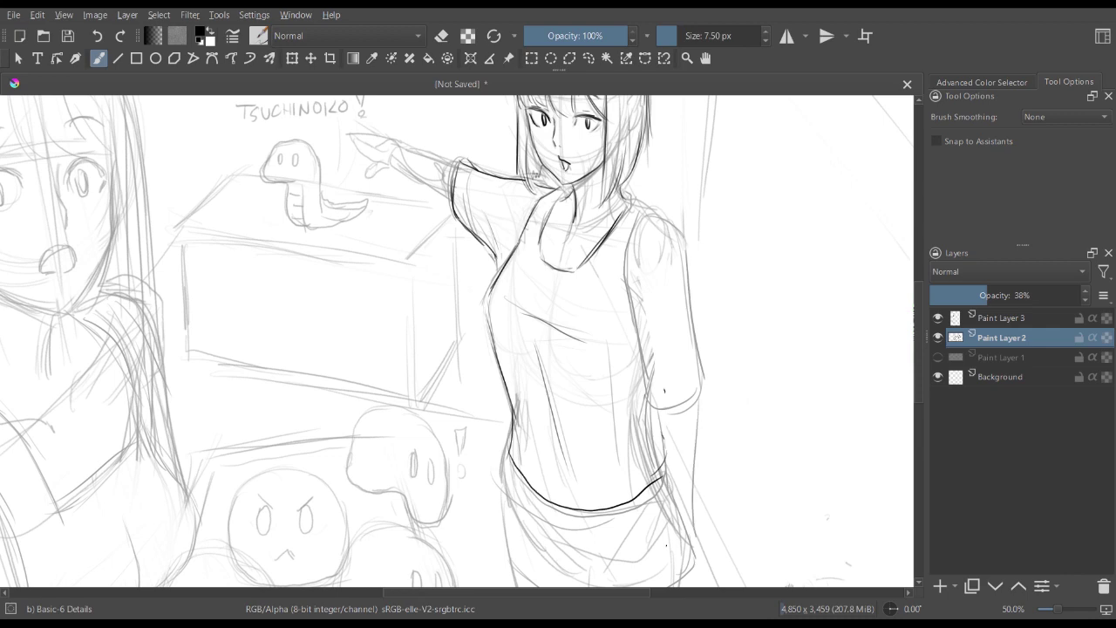
# - Strengthen the inner edge and curved cuff of the background woman's hanging sleeve
pyautogui.press('-')
pyautogui.press('-')
pyautogui.moveTo(639, 350); pyautogui.dragTo(645, 395)
pyautogui.moveTo(660, 408); pyautogui.dragTo(699, 385)
pyautogui.moveTo(670, 409); pyautogui.dragTo(701, 375)
# - Line the shoulder and both edges of the hanging sleeve down to its cuff on Paint Layer 3
pyautogui.press('pageup')
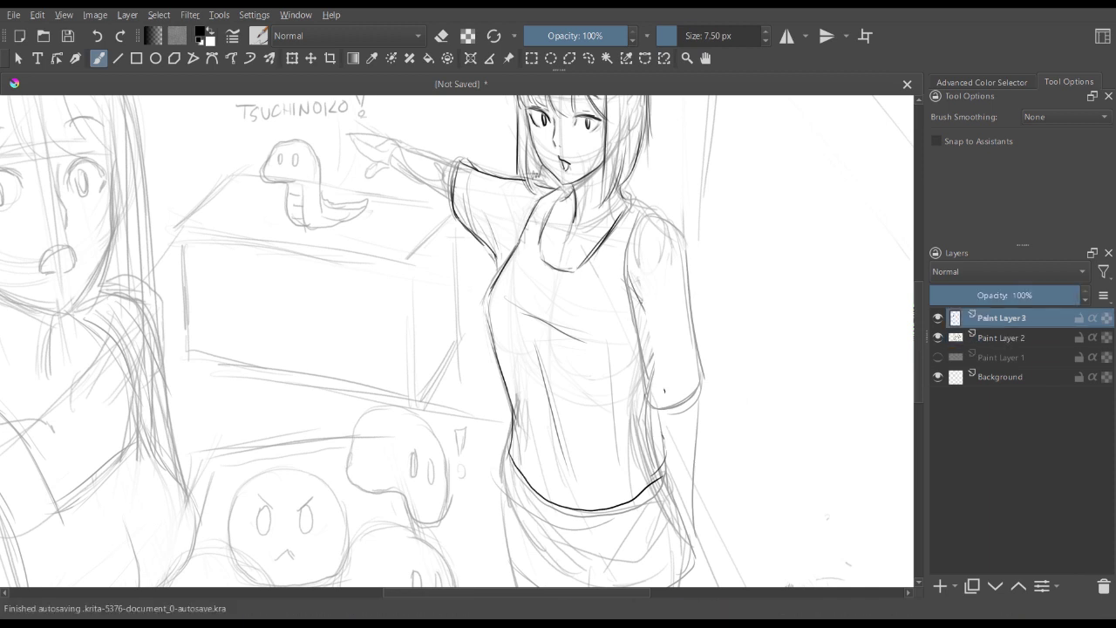
pyautogui.moveTo(634, 204); pyautogui.dragTo(669, 223)
pyautogui.moveTo(646, 211)
pyautogui.mouseDown()
pyautogui.moveTo(684, 231)
pyautogui.moveTo(693, 334)
pyautogui.mouseUp()
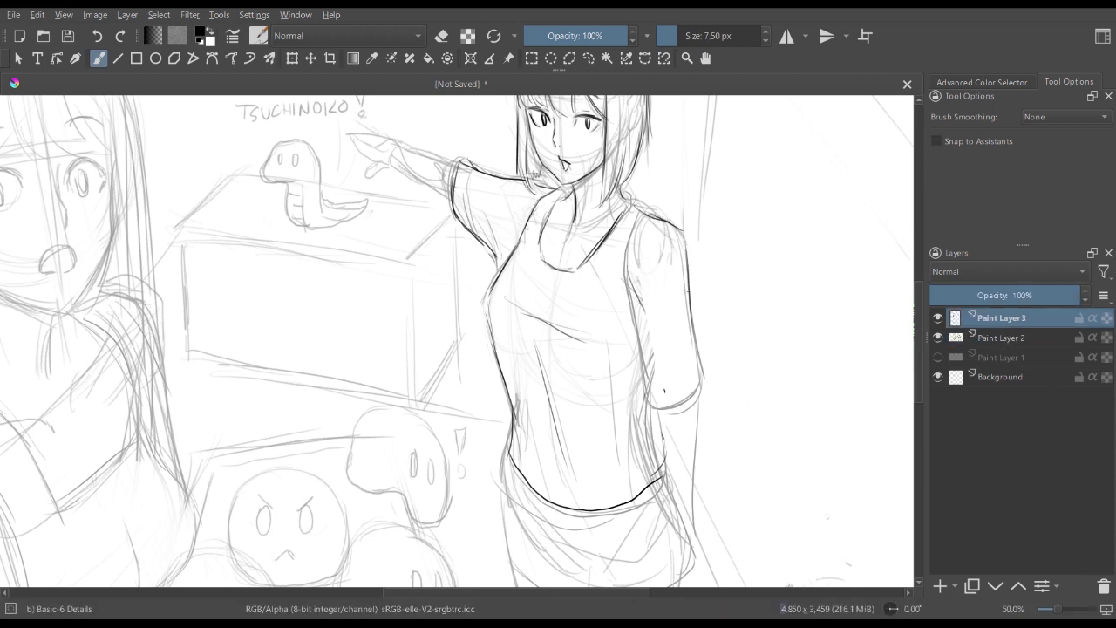
pyautogui.moveTo(686, 290); pyautogui.dragTo(703, 381)
pyautogui.moveTo(635, 305)
pyautogui.mouseDown()
pyautogui.moveTo(648, 401)
pyautogui.moveTo(666, 410)
pyautogui.moveTo(702, 375)
pyautogui.mouseUp()
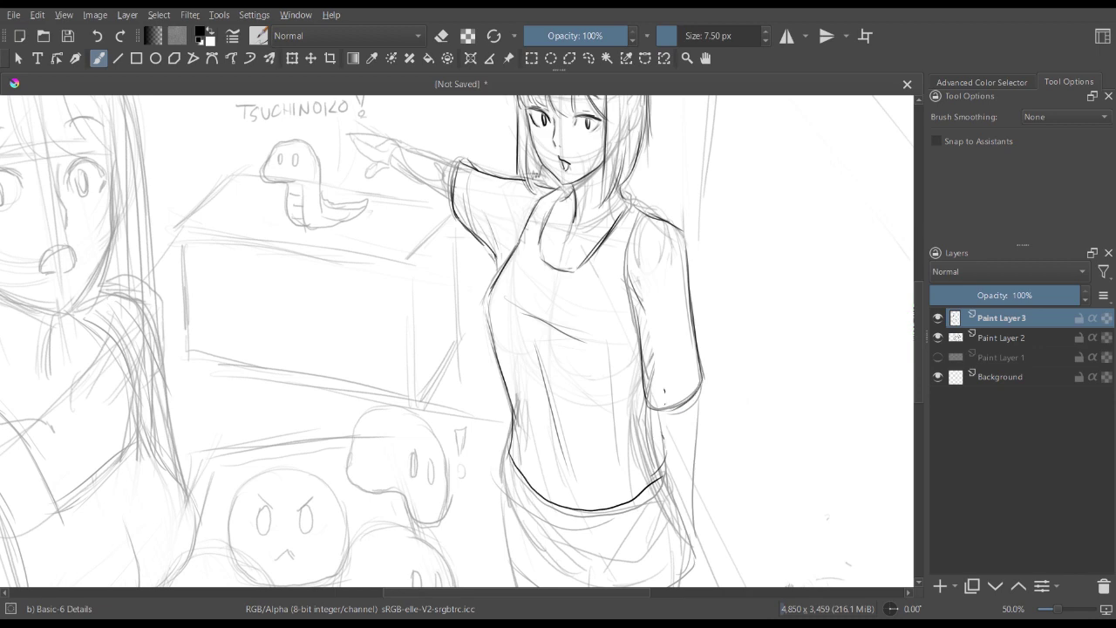
# - Line the inner and outer sides of the background woman's forearm from the sleeve cuff down past the hip
pyautogui.press('-')
pyautogui.press('-')
pyautogui.press('+')
pyautogui.press('+')
pyautogui.moveTo(658, 413); pyautogui.dragTo(664, 445)
pyautogui.moveTo(698, 399); pyautogui.dragTo(700, 473)
pyautogui.moveTo(659, 415); pyautogui.dragTo(673, 501)
pyautogui.moveTo(665, 462); pyautogui.dragTo(687, 530)
pyautogui.moveTo(696, 406); pyautogui.dragTo(706, 537)
pyautogui.moveTo(670, 468); pyautogui.dragTo(687, 536)
pyautogui.press('-')
pyautogui.press('+')
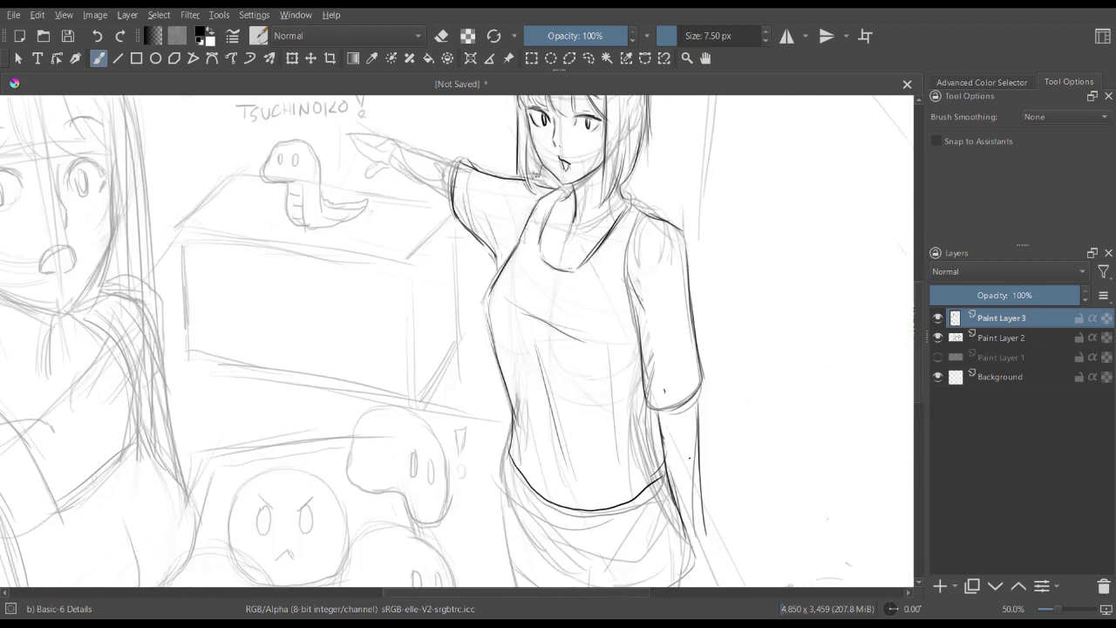
# - Erase the forearm's lower inner line and the end of the shirt hem that meets the arm
pyautogui.moveTo(680, 488)
pyautogui.mouseDown()
pyautogui.moveTo(651, 419)
pyautogui.moveTo(607, 370)
pyautogui.moveTo(609, 434)
pyautogui.moveTo(644, 429)
pyautogui.moveTo(606, 448)
pyautogui.moveTo(644, 436)
pyautogui.moveTo(656, 447)
pyautogui.moveTo(615, 440)
pyautogui.moveTo(610, 462)
pyautogui.mouseUp()
pyautogui.moveTo(615, 422)
pyautogui.mouseDown()
pyautogui.moveTo(614, 462)
pyautogui.moveTo(652, 452)
pyautogui.moveTo(641, 463)
pyautogui.moveTo(651, 461)
pyautogui.moveTo(604, 457)
pyautogui.moveTo(597, 469)
pyautogui.moveTo(617, 465)
pyautogui.mouseUp()
pyautogui.press('e')
pyautogui.moveTo(610, 419)
pyautogui.mouseDown()
pyautogui.moveTo(647, 448)
pyautogui.moveTo(641, 439)
pyautogui.moveTo(612, 472)
pyautogui.moveTo(596, 416)
pyautogui.mouseUp()
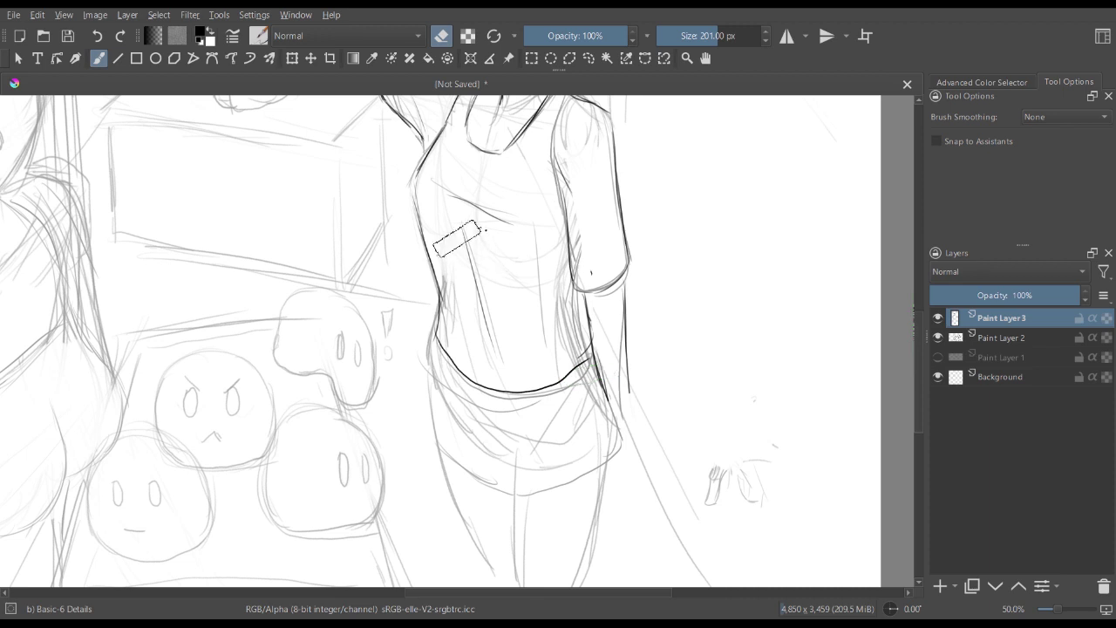
pyautogui.press('e')
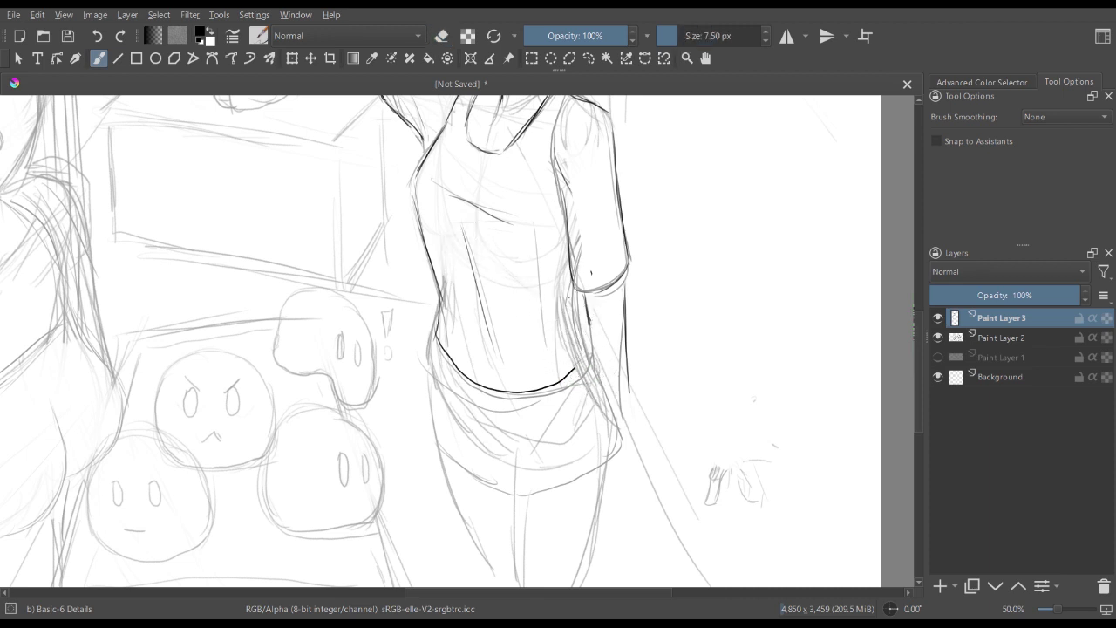
# - Redraw the background woman's forearm lines, tapering from the sleeve cuff to the wrist beside the skirt
pyautogui.moveTo(588, 299); pyautogui.dragTo(601, 389)
pyautogui.moveTo(627, 297); pyautogui.dragTo(623, 398)
pyautogui.moveTo(627, 329)
pyautogui.mouseDown()
pyautogui.moveTo(623, 416)
pyautogui.moveTo(611, 421)
pyautogui.mouseUp()
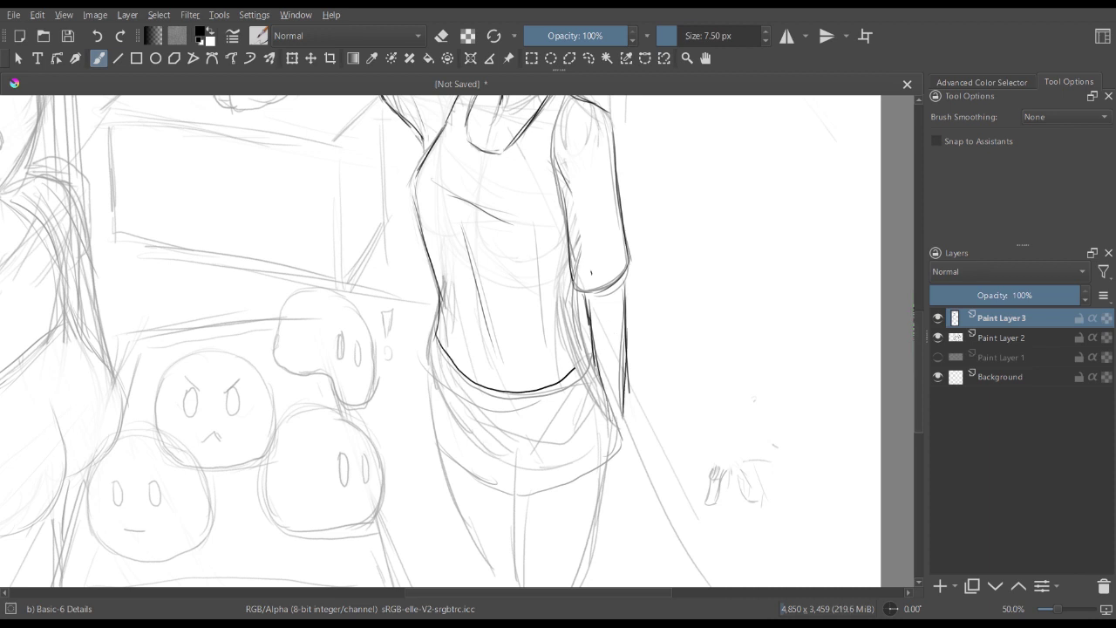
pyautogui.moveTo(602, 378)
pyautogui.mouseDown()
pyautogui.moveTo(611, 422)
pyautogui.moveTo(628, 438)
pyautogui.mouseUp()
# - Line the shirt's side behind the arm and the skirt's near side, hem and front fold on the background woman
pyautogui.moveTo(572, 288); pyautogui.dragTo(579, 361)
pyautogui.moveTo(433, 325)
pyautogui.mouseDown()
pyautogui.moveTo(464, 377)
pyautogui.moveTo(565, 386)
pyautogui.moveTo(591, 371)
pyautogui.moveTo(433, 399)
pyautogui.mouseUp()
pyautogui.moveTo(431, 356)
pyautogui.mouseDown()
pyautogui.moveTo(436, 454)
pyautogui.moveTo(494, 479)
pyautogui.mouseUp()
pyautogui.moveTo(437, 446)
pyautogui.mouseDown()
pyautogui.moveTo(524, 494)
pyautogui.moveTo(623, 443)
pyautogui.mouseUp()
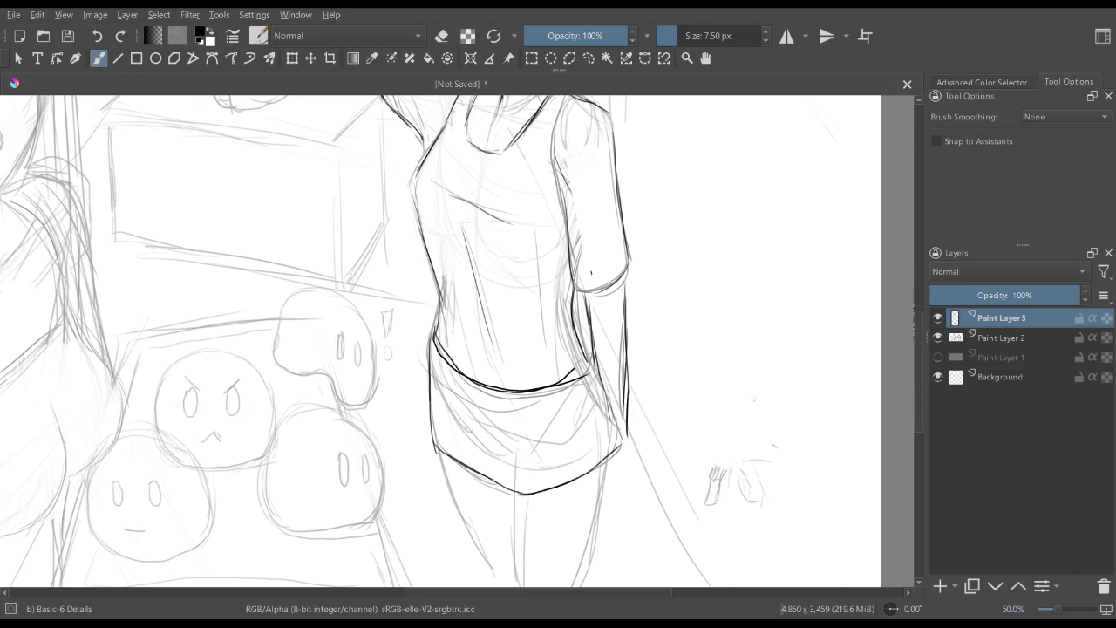
pyautogui.moveTo(509, 454); pyautogui.dragTo(553, 428)
# - Line the background woman's thighs below the skirt, including both outer contours and the line between the legs
pyautogui.moveTo(440, 454); pyautogui.dragTo(512, 576)
pyautogui.moveTo(513, 495); pyautogui.dragTo(511, 572)
pyautogui.moveTo(603, 467); pyautogui.dragTo(572, 570)
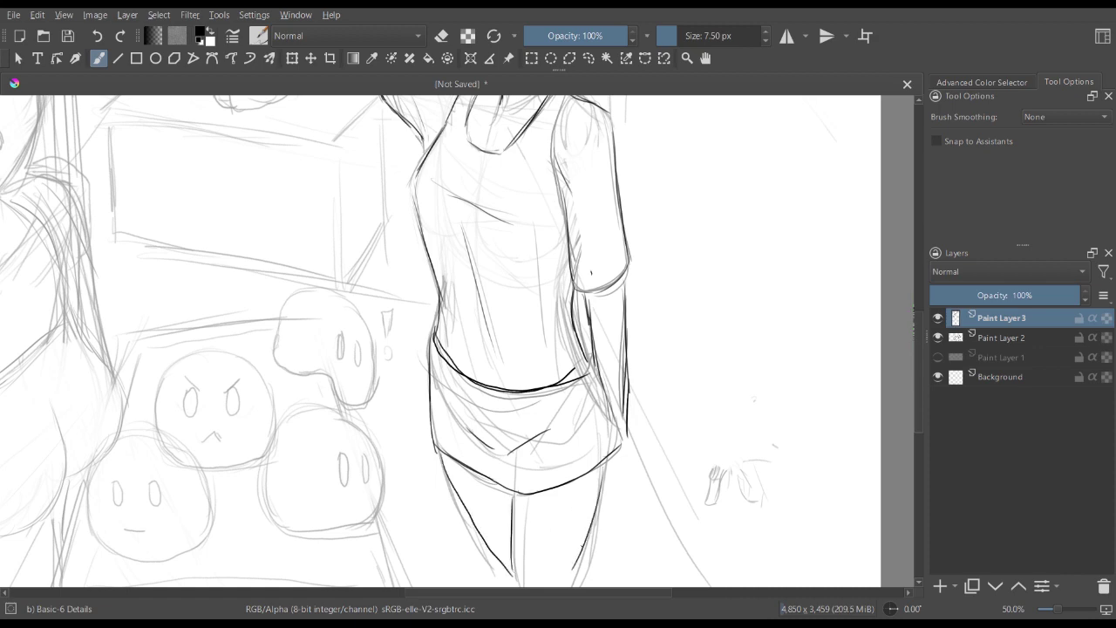
# - Line the upper and lower contours of the background woman's outstretched forearm between the sleeve cuff and the wrist
pyautogui.press('-')
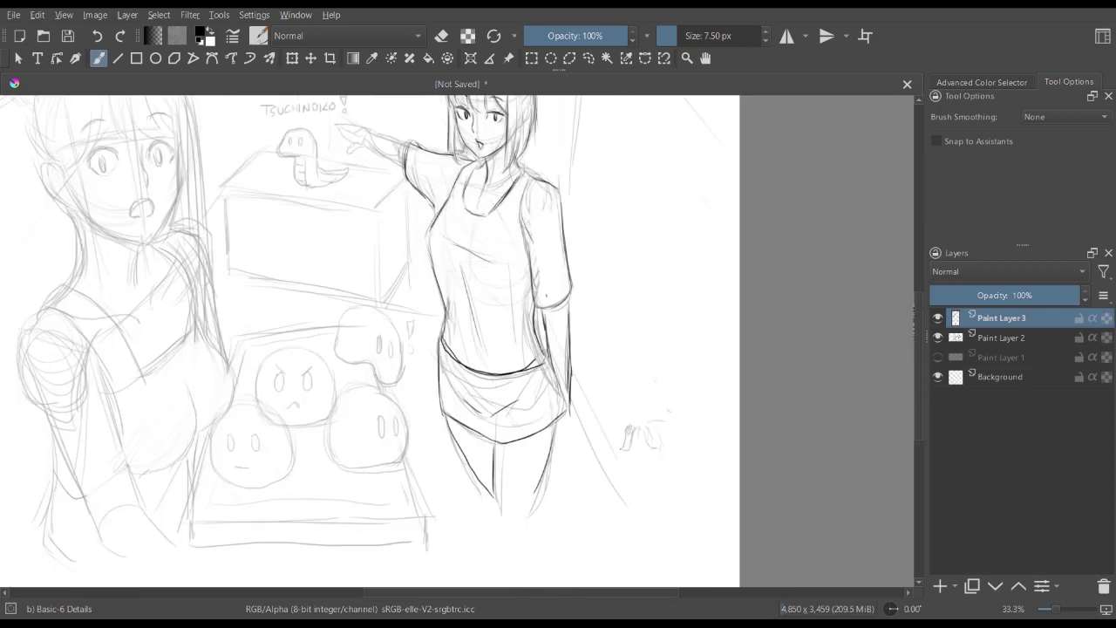
pyautogui.press('+')
pyautogui.moveTo(506, 271); pyautogui.dragTo(503, 505)
pyautogui.press('+')
pyautogui.press('+')
pyautogui.moveTo(488, 331); pyautogui.dragTo(526, 358)
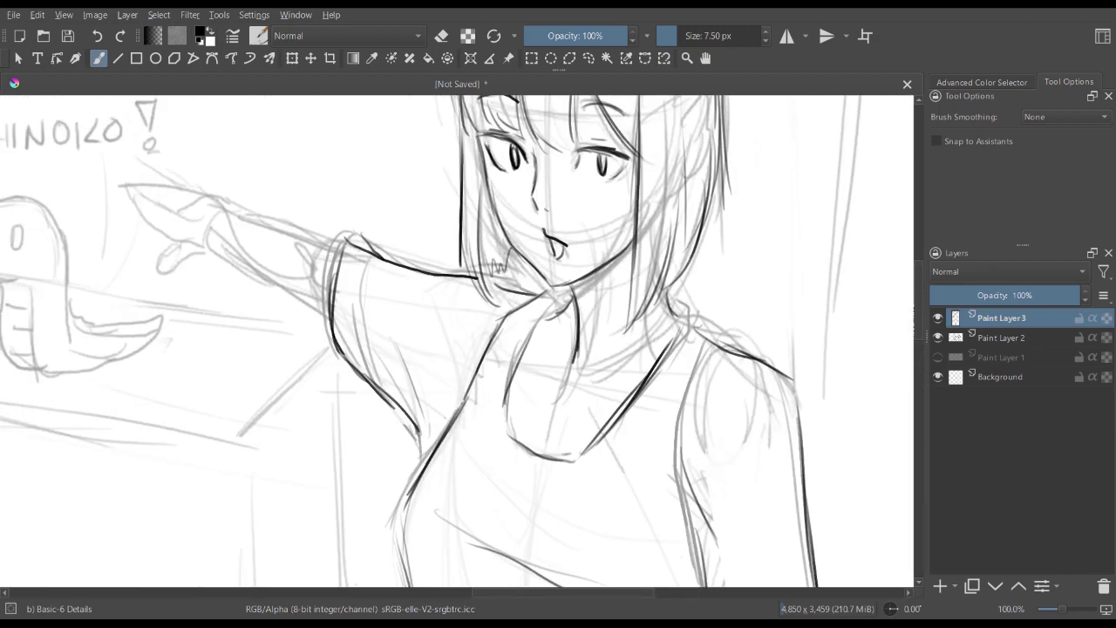
pyautogui.moveTo(276, 189); pyautogui.dragTo(390, 346)
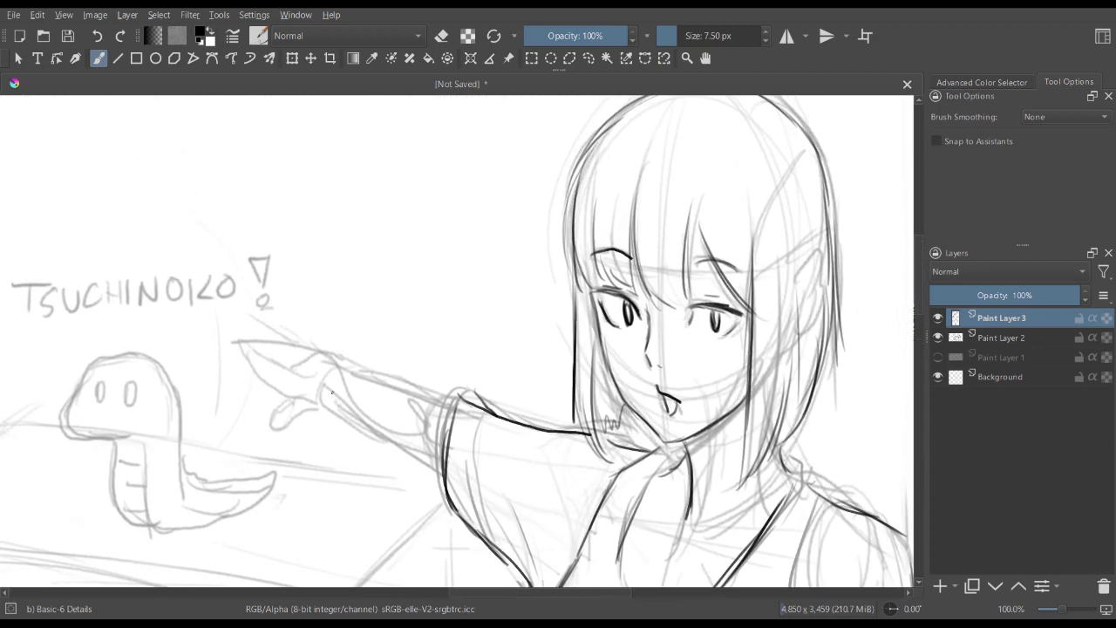
pyautogui.moveTo(335, 393)
pyautogui.mouseDown()
pyautogui.moveTo(389, 450)
pyautogui.moveTo(441, 468)
pyautogui.mouseUp()
pyautogui.moveTo(349, 370)
pyautogui.mouseDown()
pyautogui.moveTo(450, 414)
pyautogui.moveTo(469, 395)
pyautogui.moveTo(481, 405)
pyautogui.mouseUp()
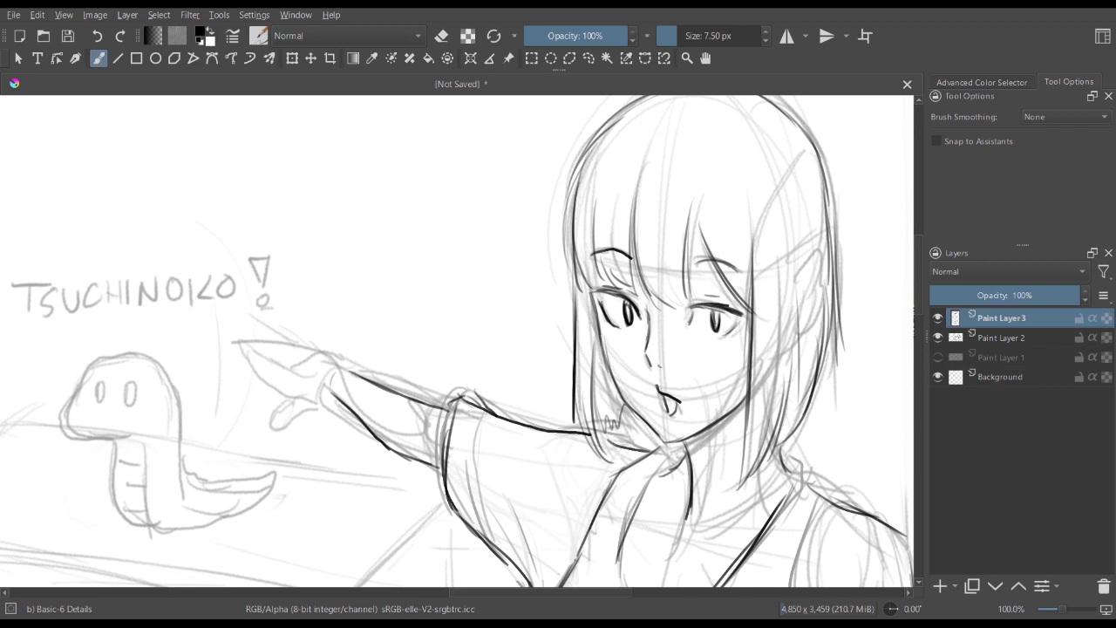
# - Line the background woman's pointing hand, including the extended index finger, folded fingers and thumb
pyautogui.moveTo(266, 343)
pyautogui.mouseDown()
pyautogui.moveTo(275, 351)
pyautogui.moveTo(264, 357)
pyautogui.moveTo(298, 384)
pyautogui.moveTo(287, 362)
pyautogui.moveTo(297, 353)
pyautogui.moveTo(334, 355)
pyautogui.mouseUp()
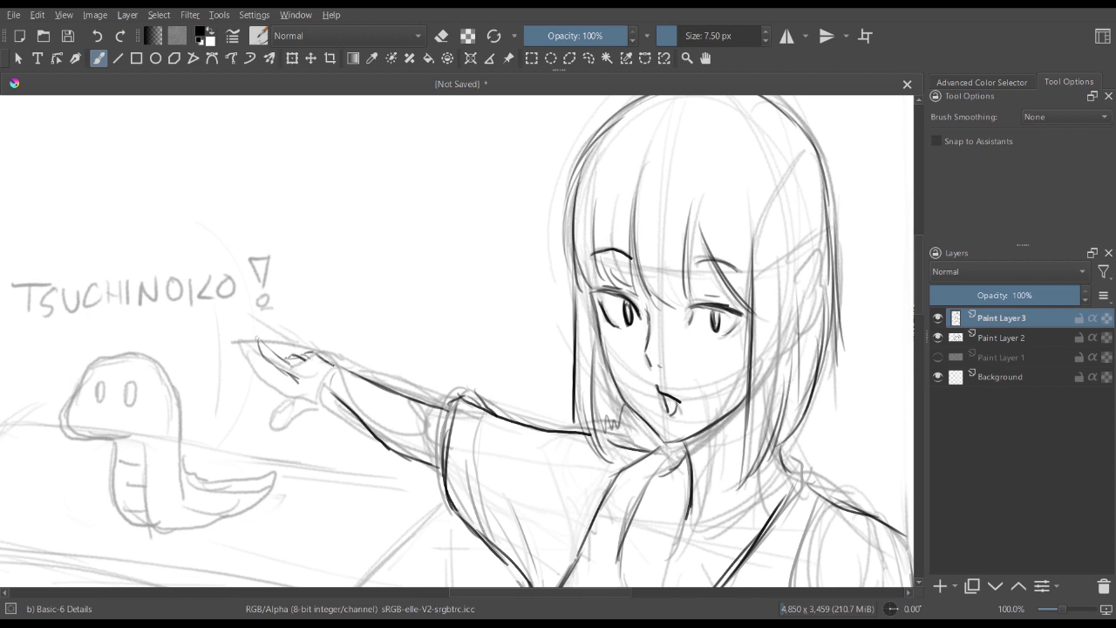
pyautogui.moveTo(325, 395); pyautogui.dragTo(284, 399)
pyautogui.moveTo(288, 402)
pyautogui.mouseDown()
pyautogui.moveTo(277, 409)
pyautogui.moveTo(337, 406)
pyautogui.moveTo(367, 231)
pyautogui.moveTo(343, 154)
pyautogui.moveTo(340, 230)
pyautogui.mouseUp()
pyautogui.press('-')
pyautogui.press('-')
pyautogui.moveTo(417, 339)
pyautogui.mouseDown()
pyautogui.moveTo(531, 279)
pyautogui.moveTo(495, 319)
pyautogui.mouseUp()
pyautogui.press('-')
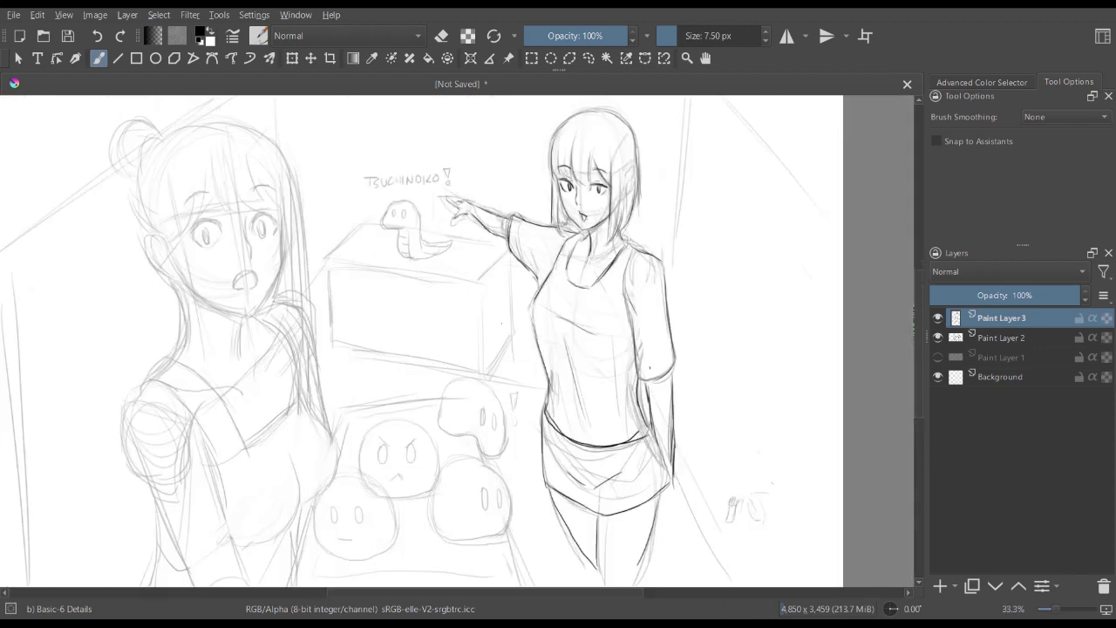
# - Line the curved upper eyelids and outer corners of both of the foreground woman's eyes
pyautogui.moveTo(650, 368)
pyautogui.mouseDown()
pyautogui.moveTo(592, 360)
pyautogui.moveTo(653, 393)
pyautogui.mouseUp()
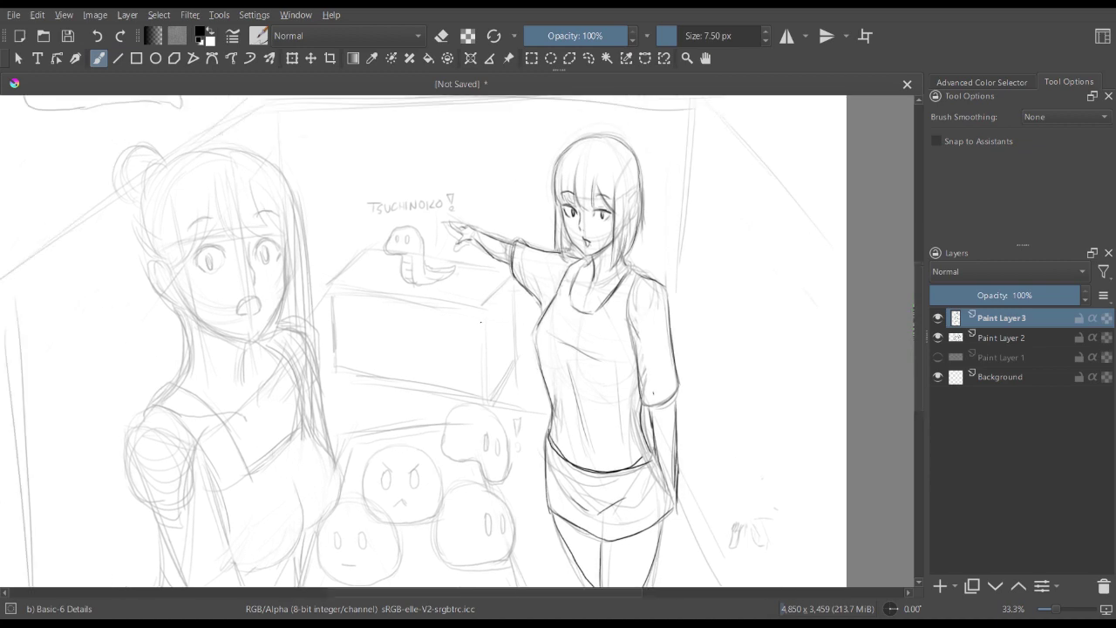
pyautogui.press('+')
pyautogui.moveTo(204, 269); pyautogui.dragTo(391, 288)
pyautogui.press('-')
pyautogui.press('+')
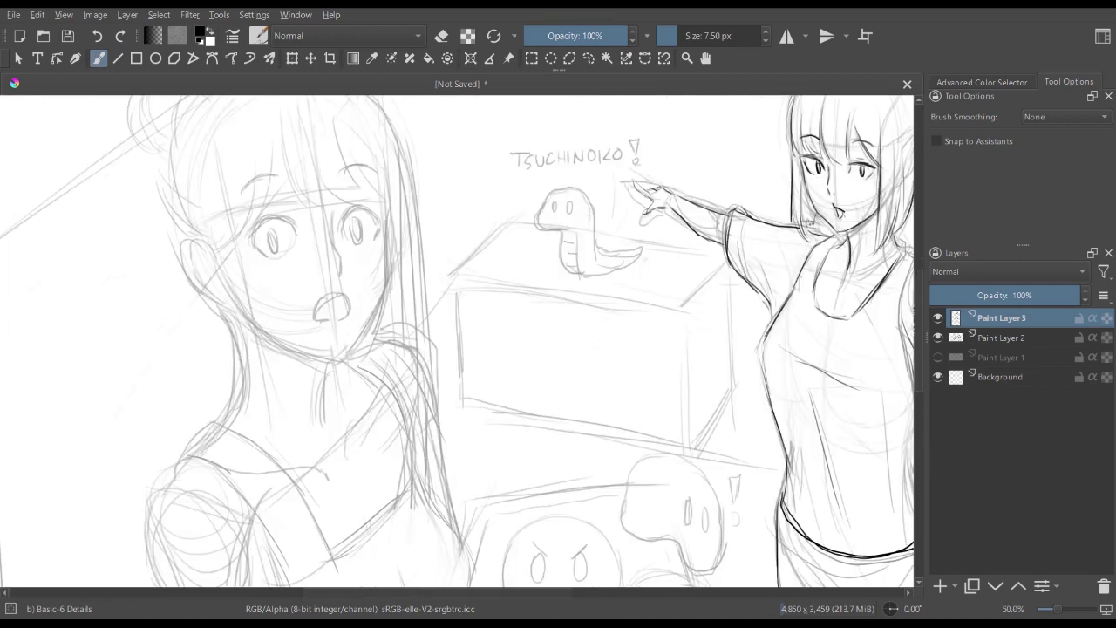
pyautogui.press('+')
pyautogui.press('-')
pyautogui.press('-')
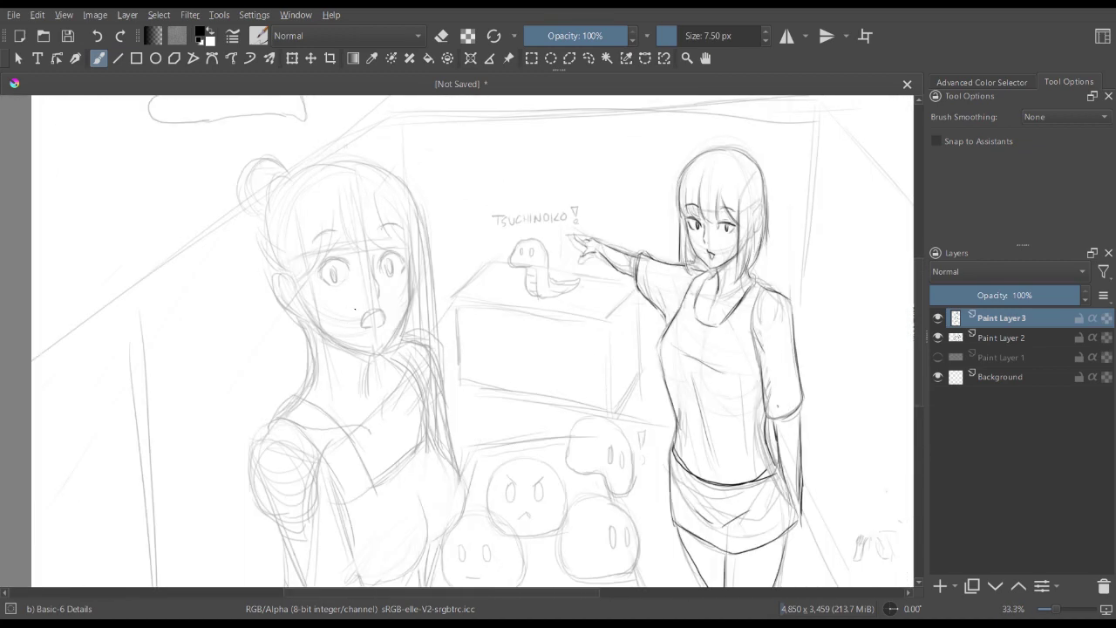
pyautogui.press('+')
pyautogui.press('+')
pyautogui.scroll(1, 355, 307)
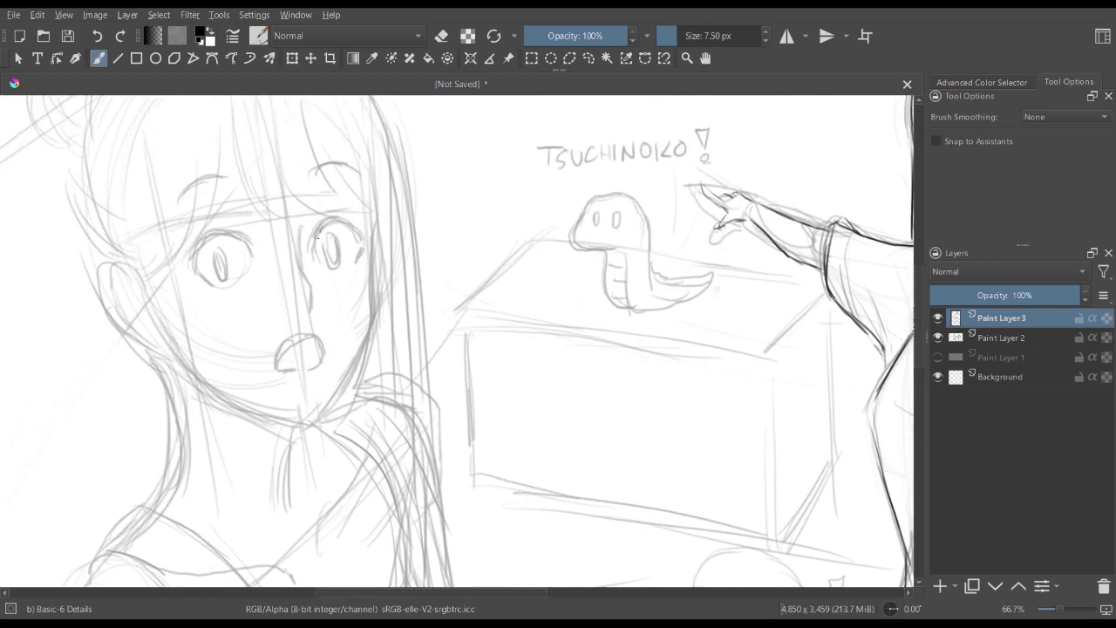
pyautogui.moveTo(317, 232)
pyautogui.mouseDown()
pyautogui.moveTo(316, 253)
pyautogui.moveTo(322, 221)
pyautogui.moveTo(361, 230)
pyautogui.mouseUp()
pyautogui.moveTo(358, 235); pyautogui.dragTo(357, 260)
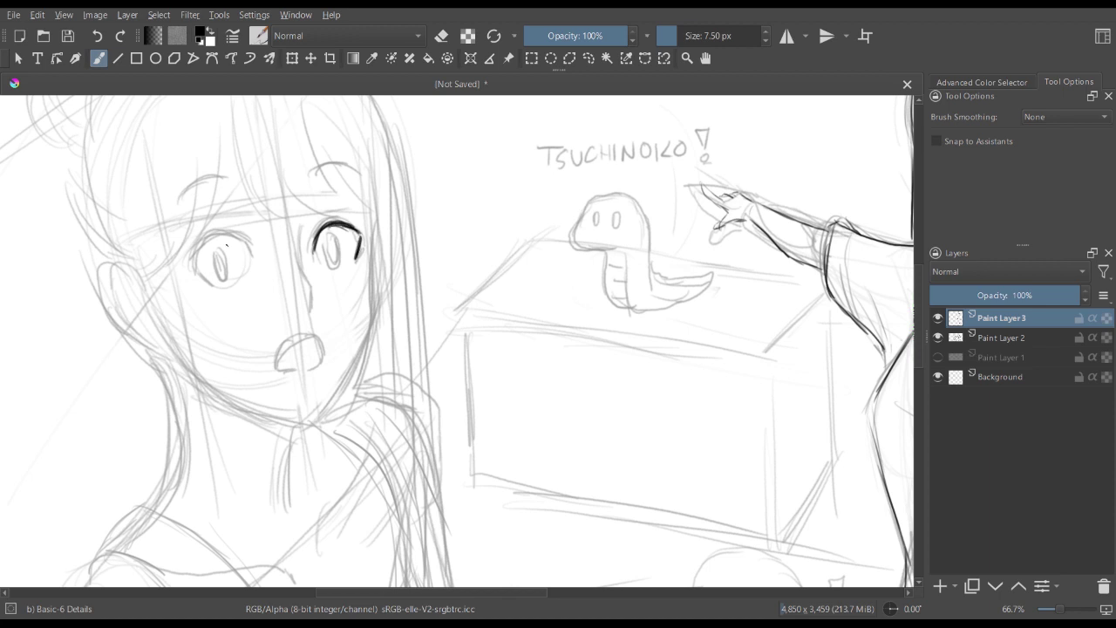
pyautogui.moveTo(194, 269); pyautogui.dragTo(207, 241)
pyautogui.moveTo(188, 269); pyautogui.dragTo(223, 236)
pyautogui.moveTo(191, 262)
pyautogui.mouseDown()
pyautogui.moveTo(236, 236)
pyautogui.moveTo(251, 243)
pyautogui.moveTo(192, 262)
pyautogui.moveTo(189, 277)
pyautogui.moveTo(205, 277)
pyautogui.mouseUp()
# - Set the brush size to 12 px and draw narrow irises in both of the foreground woman's eyes
pyautogui.press('-')
pyautogui.press('-')
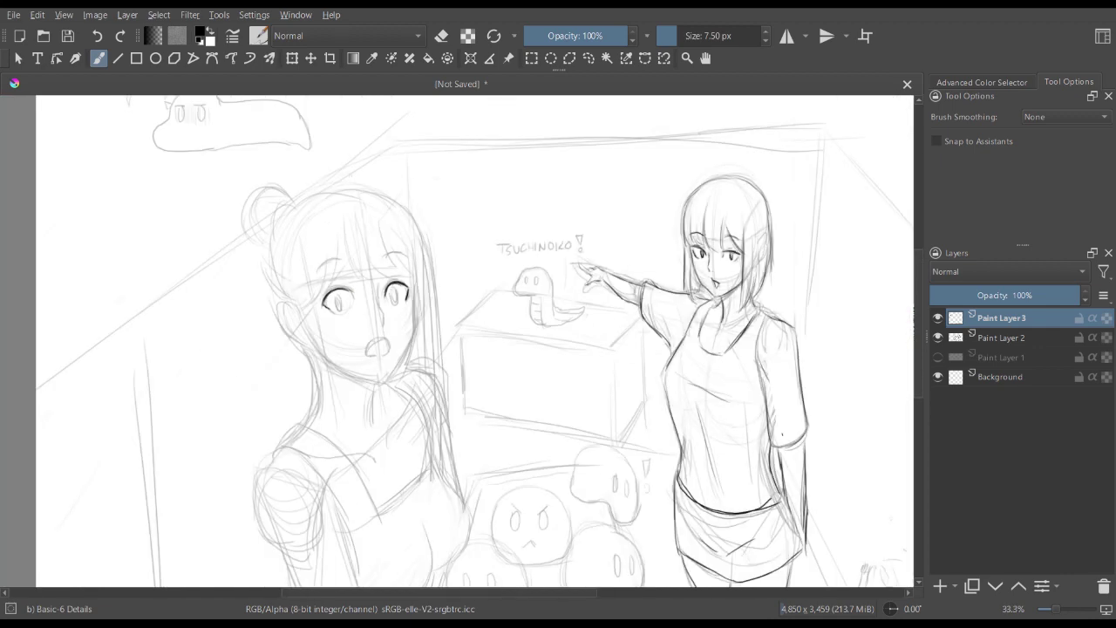
pyautogui.press(']')
pyautogui.press('+')
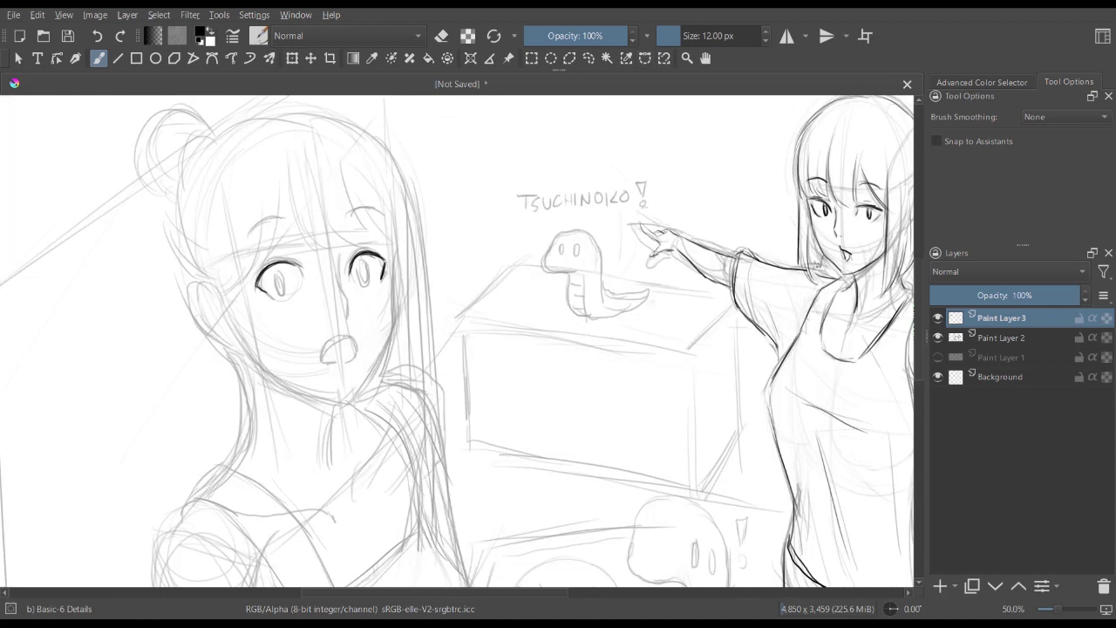
pyautogui.moveTo(256, 278)
pyautogui.mouseDown()
pyautogui.moveTo(298, 261)
pyautogui.moveTo(273, 297)
pyautogui.mouseUp()
pyautogui.moveTo(355, 288); pyautogui.dragTo(371, 281)
pyautogui.moveTo(276, 273)
pyautogui.mouseDown()
pyautogui.moveTo(274, 299)
pyautogui.moveTo(286, 288)
pyautogui.moveTo(273, 296)
pyautogui.mouseUp()
pyautogui.moveTo(357, 265); pyautogui.dragTo(359, 279)
pyautogui.moveTo(362, 259)
pyautogui.mouseDown()
pyautogui.moveTo(358, 289)
pyautogui.moveTo(367, 282)
pyautogui.mouseUp()
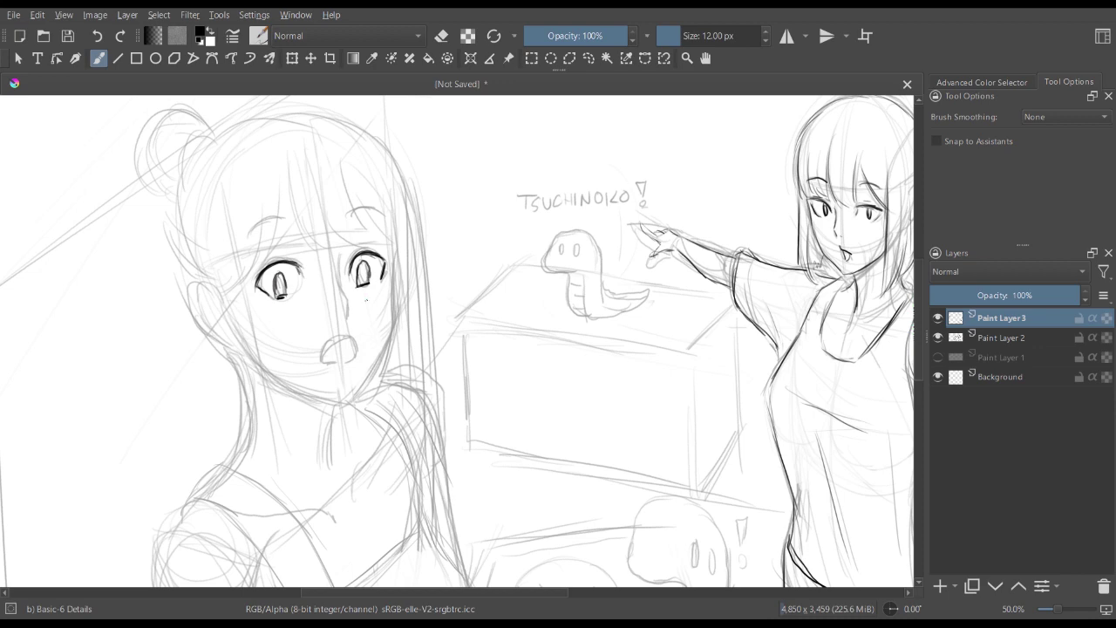
# - Erase the iris lines in both of the foreground woman's eyes and trim the far eye's outer lid
pyautogui.hotkey('ctrl', '-')
pyautogui.hotkey('ctrl', '-')
pyautogui.hotkey('ctrl', '+')
pyautogui.hotkey('ctrl', '+')
pyautogui.hotkey('ctrl', '+')
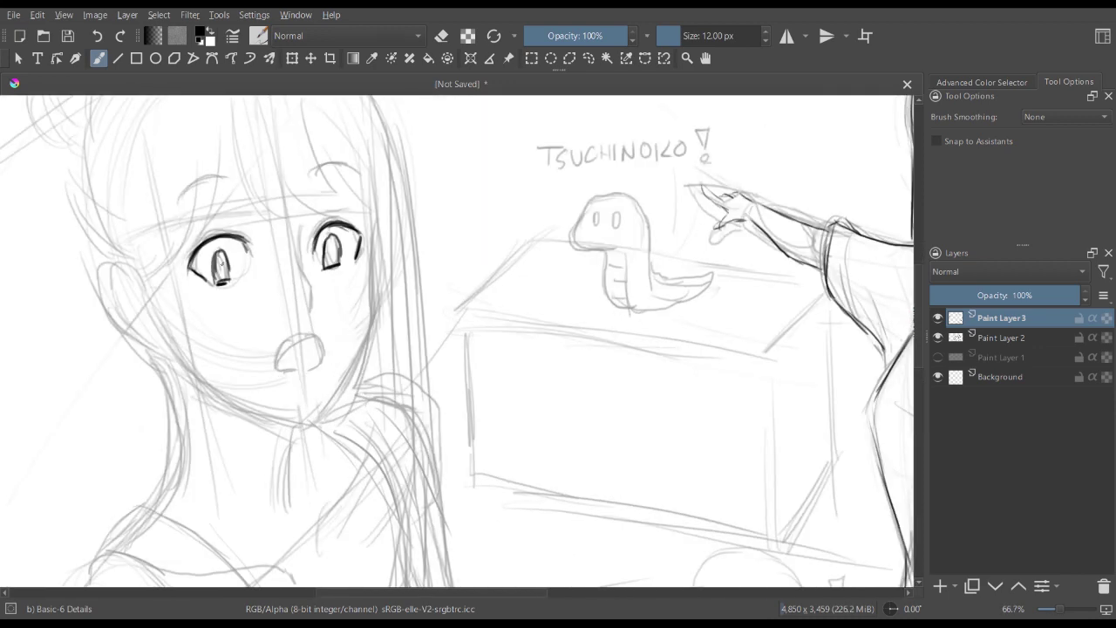
pyautogui.press('e')
pyautogui.moveTo(242, 266)
pyautogui.mouseDown()
pyautogui.moveTo(228, 262)
pyautogui.moveTo(230, 280)
pyautogui.moveTo(237, 261)
pyautogui.mouseUp()
pyautogui.moveTo(325, 237)
pyautogui.mouseDown()
pyautogui.moveTo(324, 262)
pyautogui.moveTo(335, 247)
pyautogui.mouseUp()
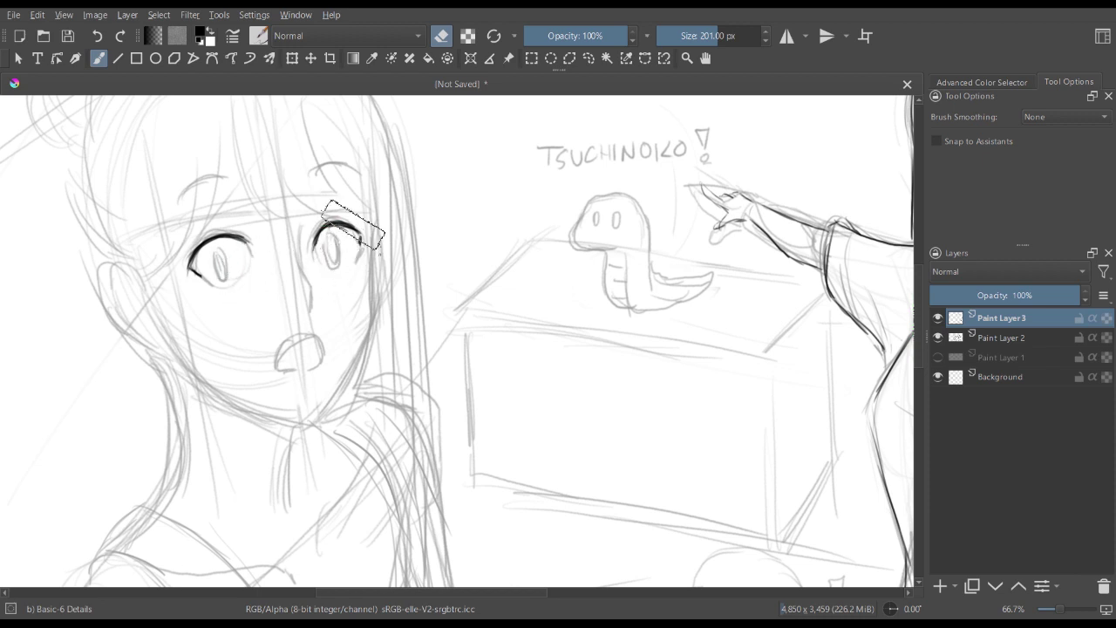
# - Redraw the outer eye corners and narrow oval pupils of the foreground woman, mirroring the view to match both eyes
pyautogui.press('e')
pyautogui.moveTo(191, 268); pyautogui.dragTo(203, 278)
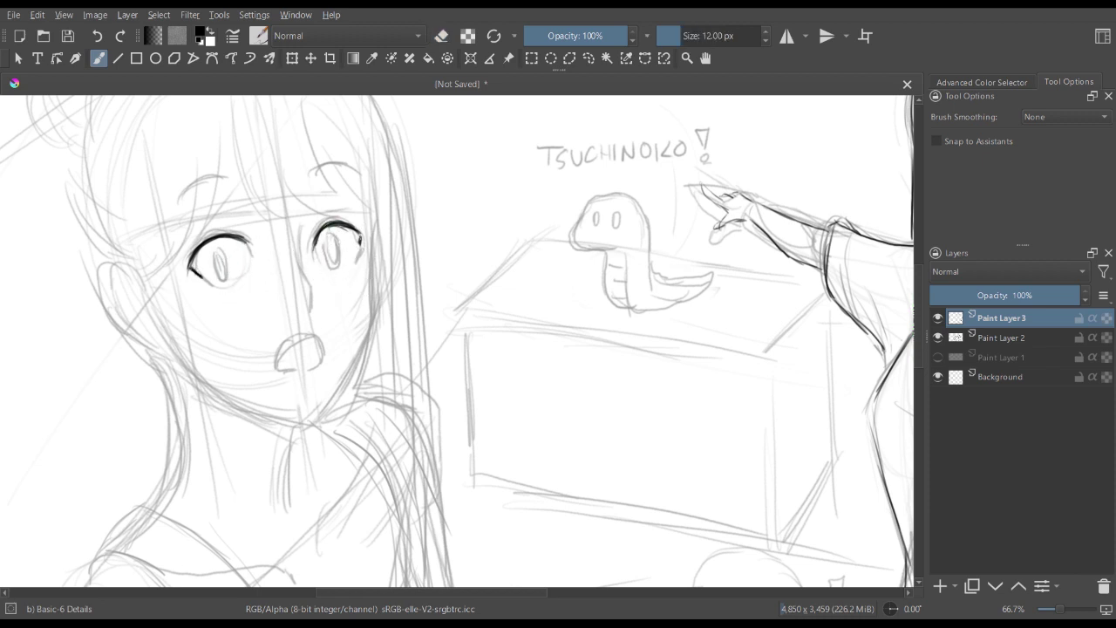
pyautogui.moveTo(360, 236); pyautogui.dragTo(357, 255)
pyautogui.moveTo(218, 251)
pyautogui.mouseDown()
pyautogui.moveTo(222, 277)
pyautogui.moveTo(228, 253)
pyautogui.moveTo(215, 276)
pyautogui.mouseUp()
pyautogui.press('m')
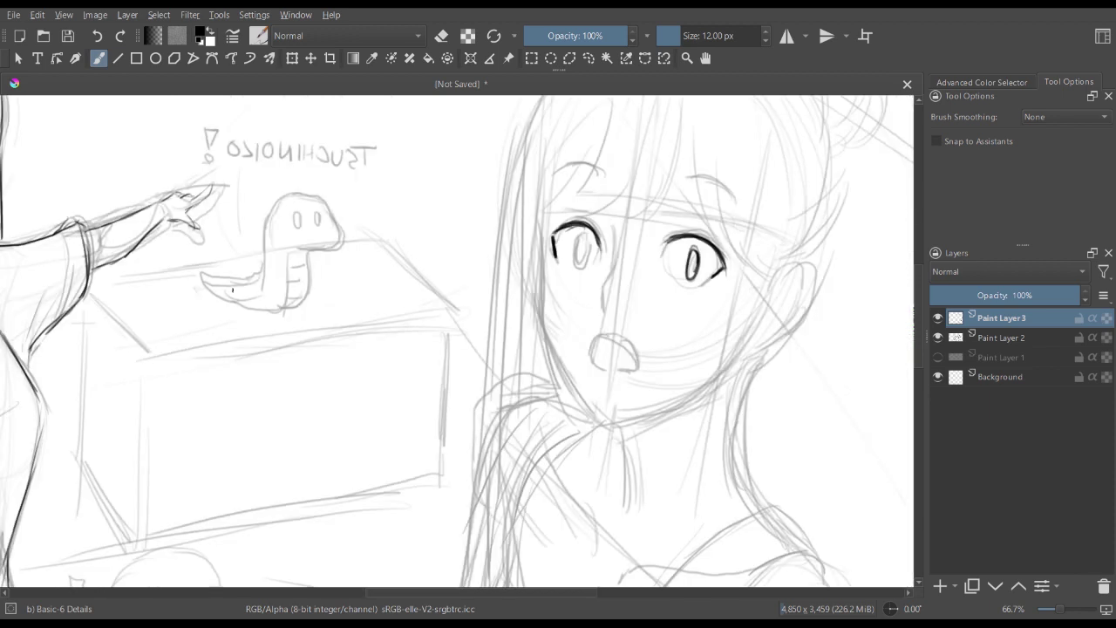
pyautogui.moveTo(580, 239); pyautogui.dragTo(578, 265)
pyautogui.moveTo(580, 233); pyautogui.dragTo(577, 262)
pyautogui.moveTo(583, 251); pyautogui.dragTo(581, 268)
pyautogui.press('-')
pyautogui.press('-')
pyautogui.press('m')
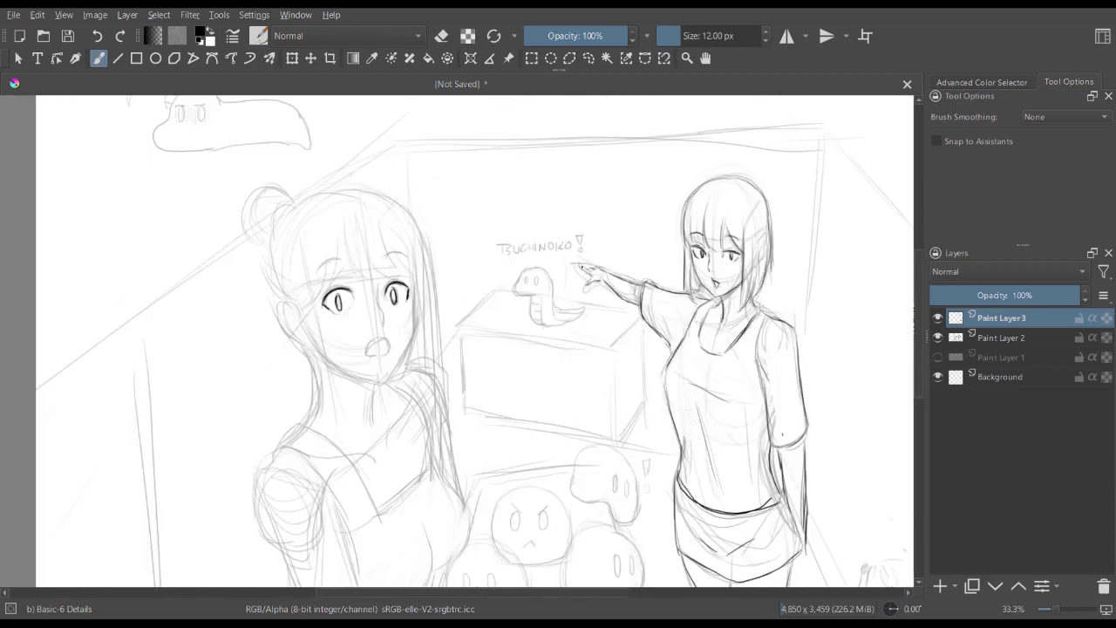
# - Examine the foreground woman's eyes in the mirrored view at several zoom levels
pyautogui.press('m')
pyautogui.press('+')
pyautogui.press('+')
pyautogui.press('-')
pyautogui.press('-')
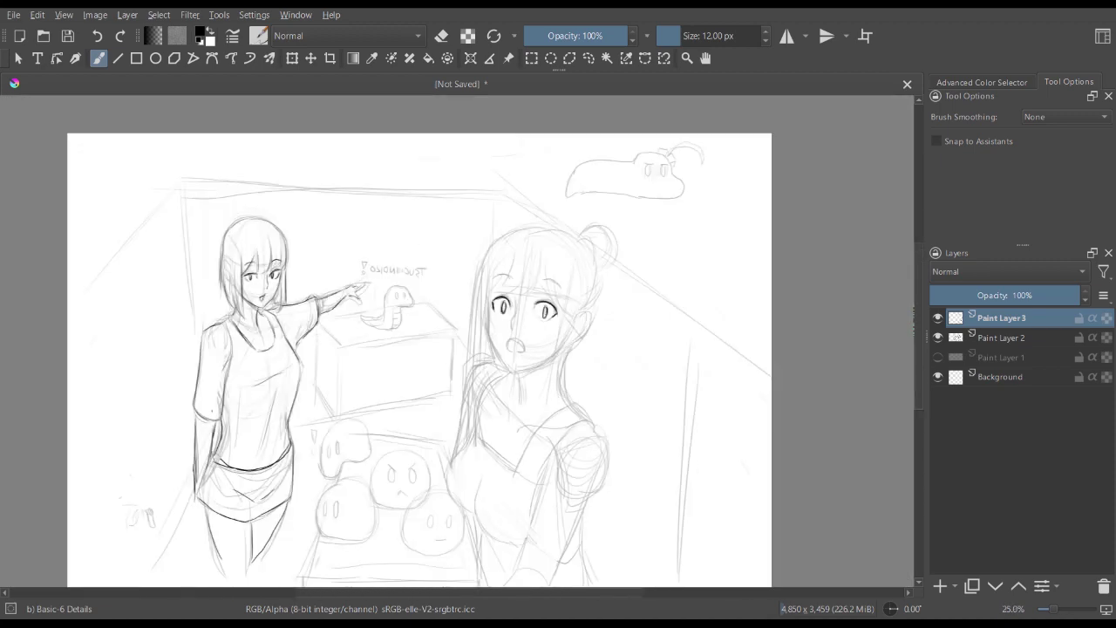
pyautogui.moveTo(603, 358); pyautogui.dragTo(593, 299)
pyautogui.press('+')
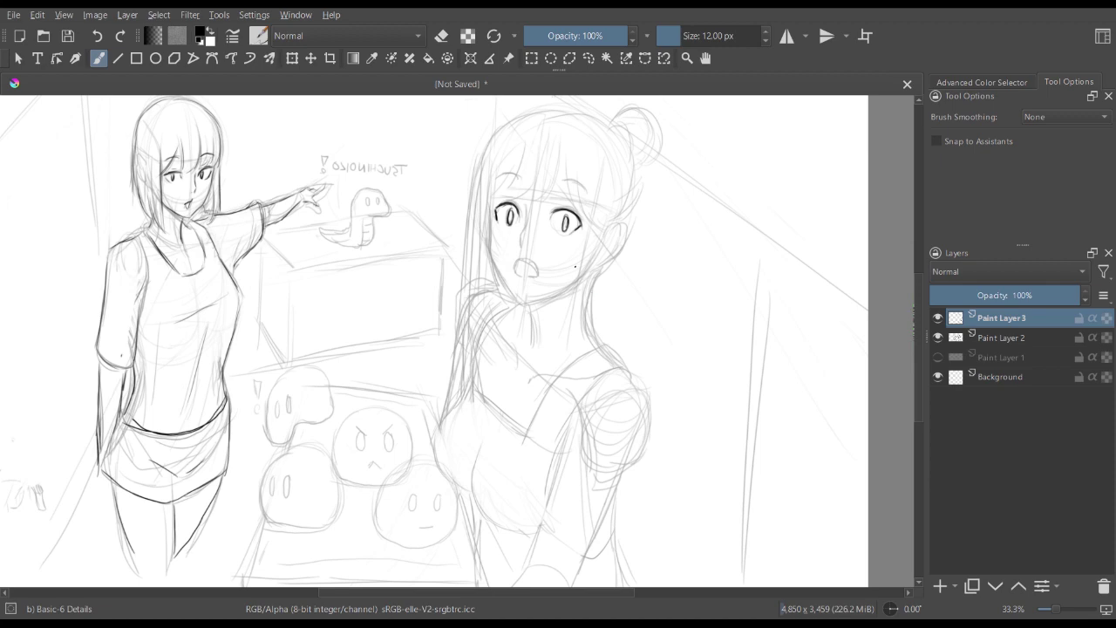
pyautogui.press('+')
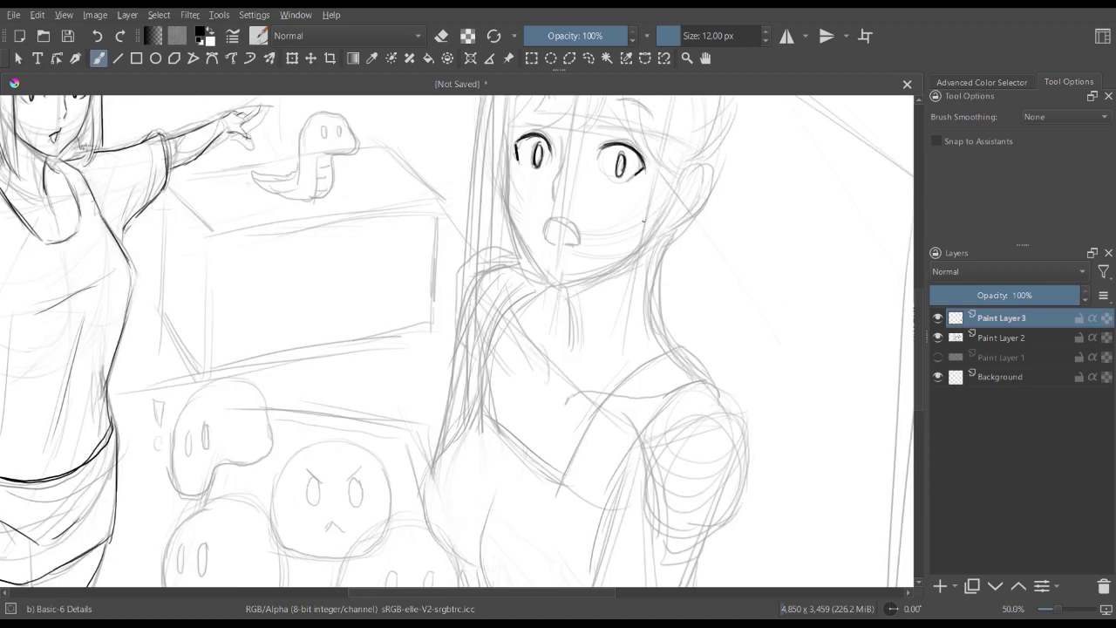
pyautogui.press('+')
pyautogui.press('-')
pyautogui.press('-')
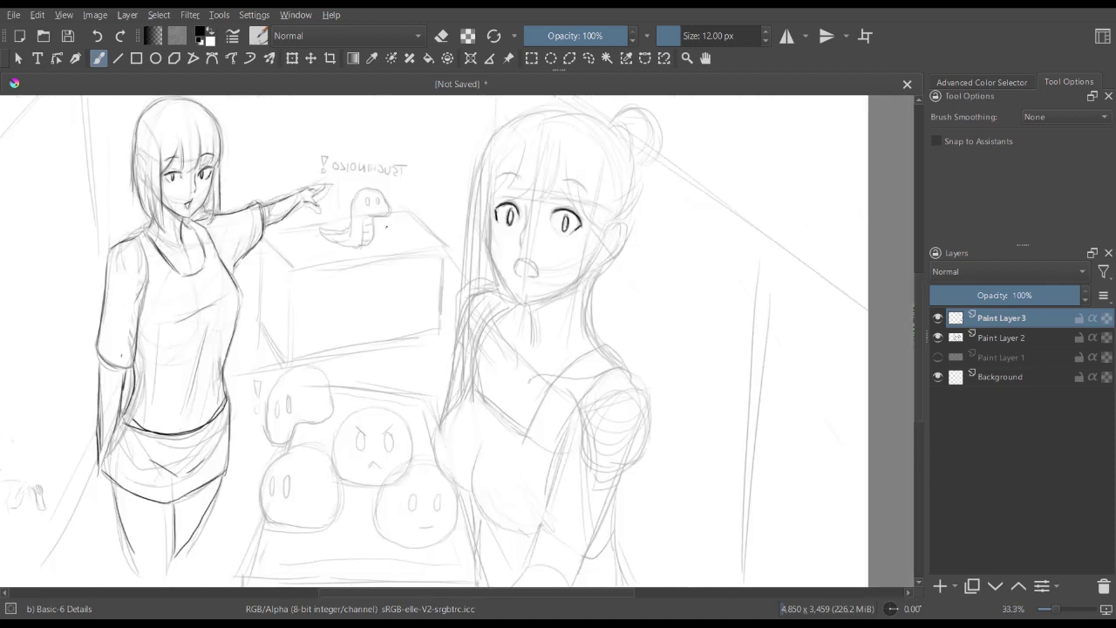
# - Thicken the upper lashes and sharpen the outer corners of both of the foreground woman's eyes
pyautogui.moveTo(553, 261); pyautogui.dragTo(528, 305)
pyautogui.press('+')
pyautogui.press('+')
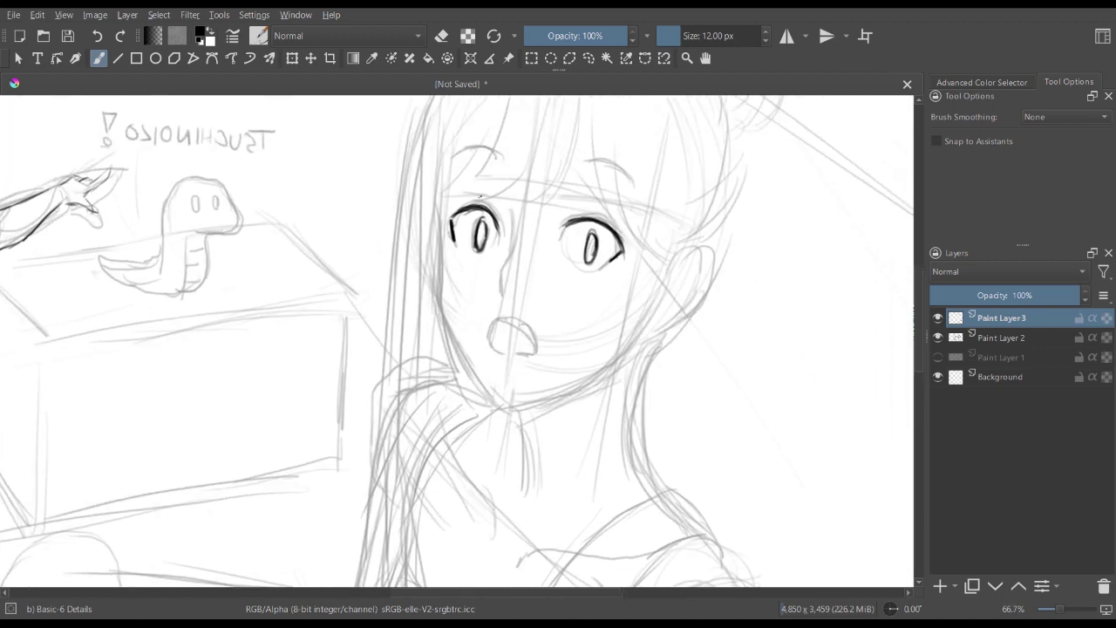
pyautogui.moveTo(452, 218)
pyautogui.mouseDown()
pyautogui.moveTo(455, 239)
pyautogui.moveTo(453, 218)
pyautogui.mouseUp()
pyautogui.moveTo(452, 218)
pyautogui.mouseDown()
pyautogui.moveTo(485, 207)
pyautogui.moveTo(501, 233)
pyautogui.moveTo(565, 240)
pyautogui.moveTo(600, 221)
pyautogui.moveTo(608, 265)
pyautogui.mouseUp()
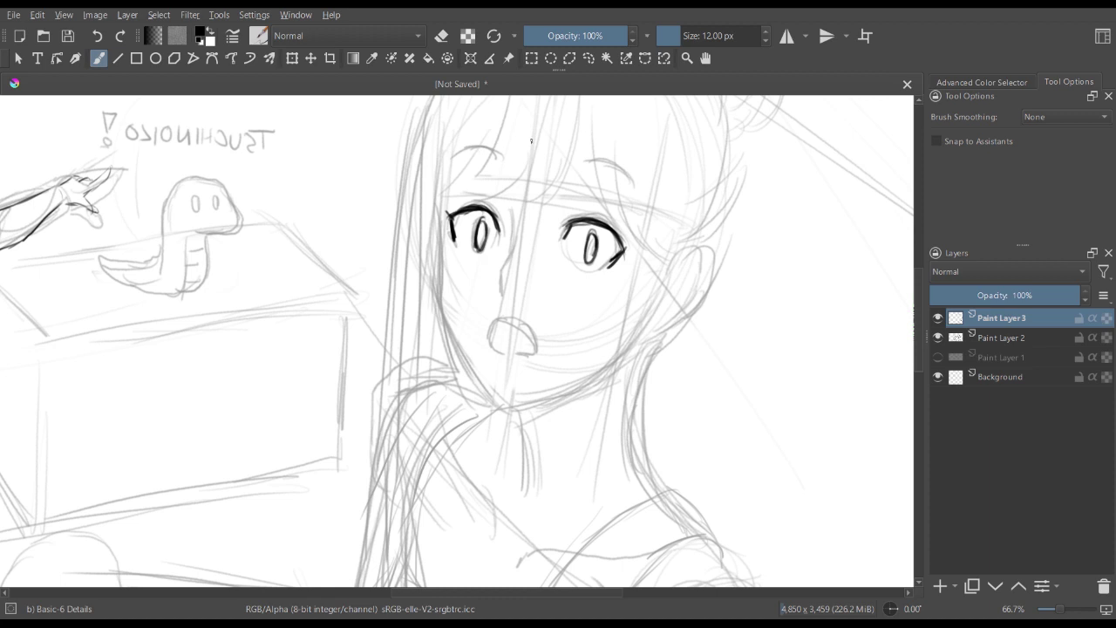
# - Line the foreground woman's nose with a bridge stroke and a short hook at the tip
pyautogui.moveTo(511, 220); pyautogui.dragTo(502, 297)
pyautogui.moveTo(509, 290); pyautogui.dragTo(515, 294)
pyautogui.press('-')
pyautogui.press('-')
pyautogui.press('-')
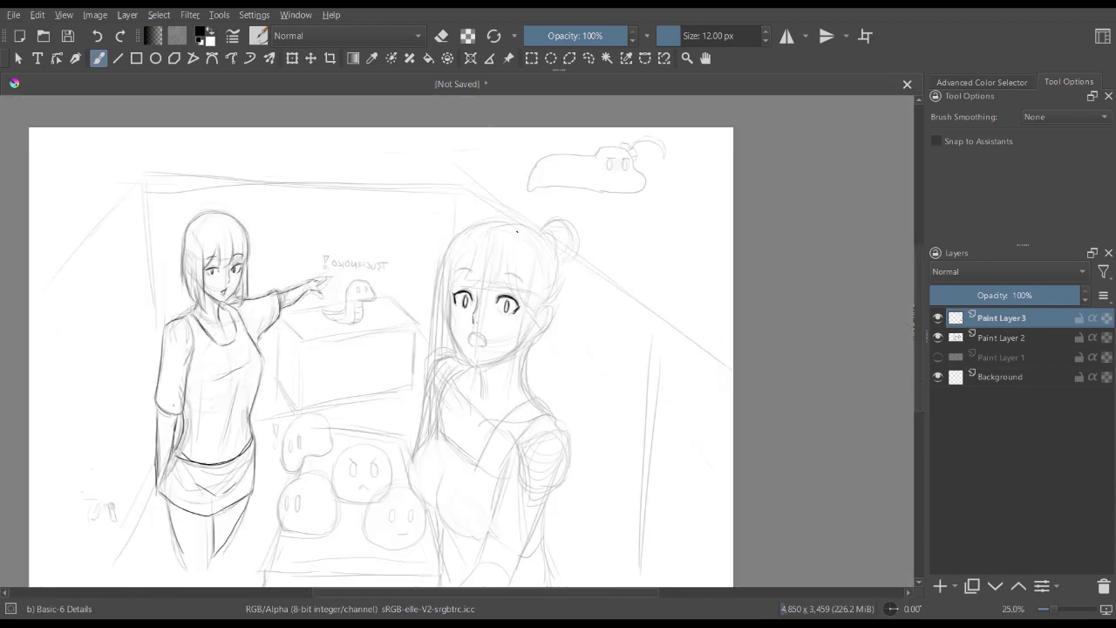
# - Compare both women's faces in the normal and mirrored views at different zoom levels
pyautogui.press('+')
pyautogui.moveTo(530, 261); pyautogui.dragTo(498, 248)
pyautogui.press('+')
pyautogui.press('m')
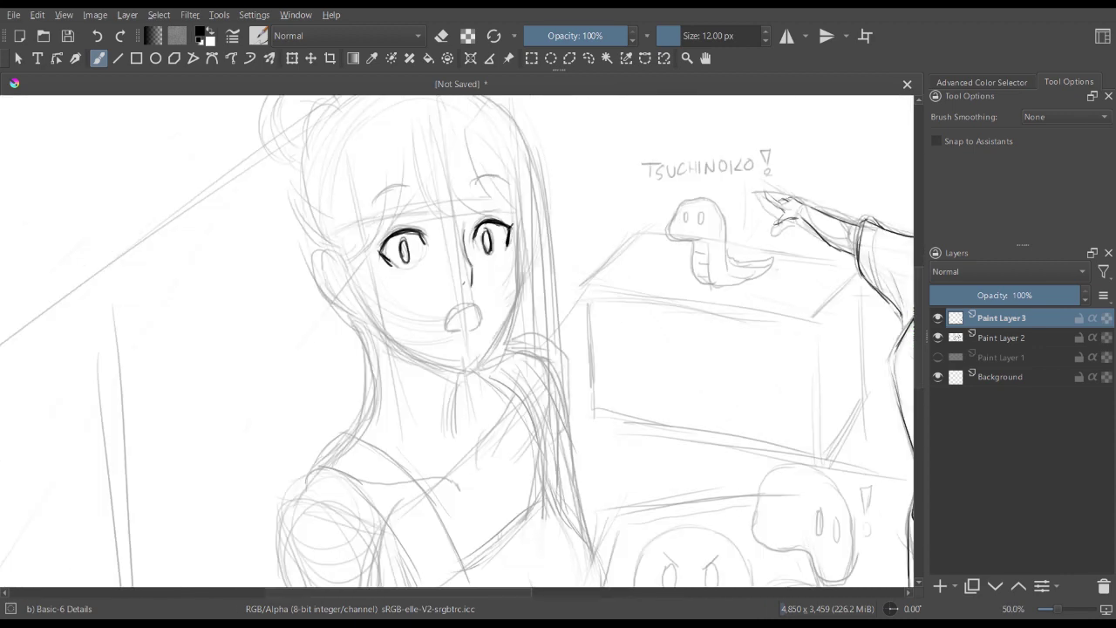
pyautogui.moveTo(616, 340); pyautogui.dragTo(297, 339)
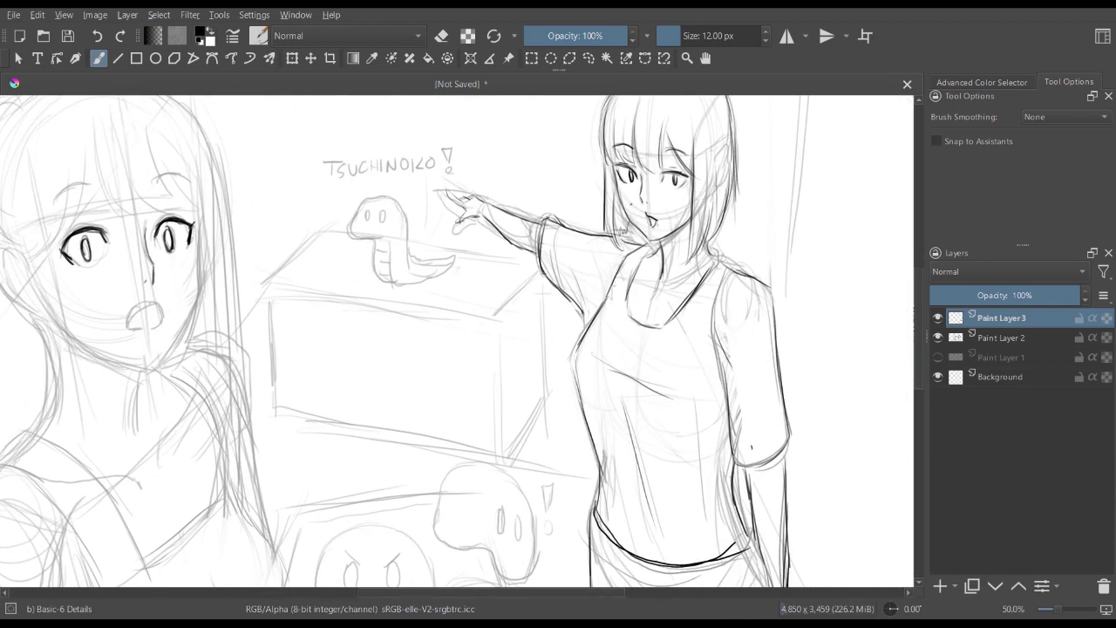
pyautogui.press('m')
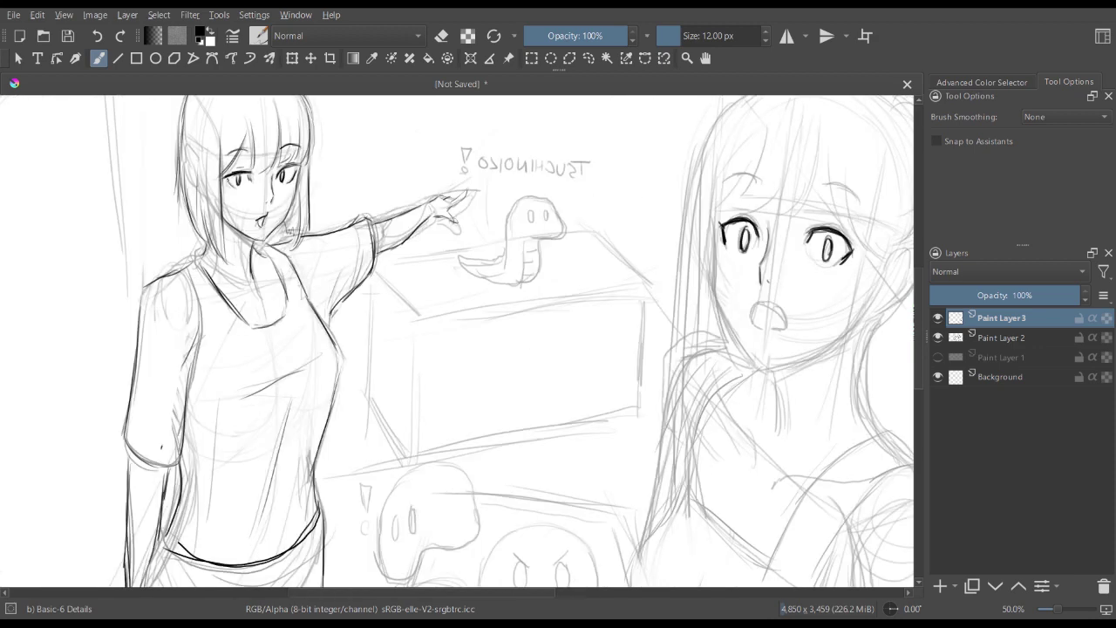
pyautogui.press('-')
pyautogui.press('m')
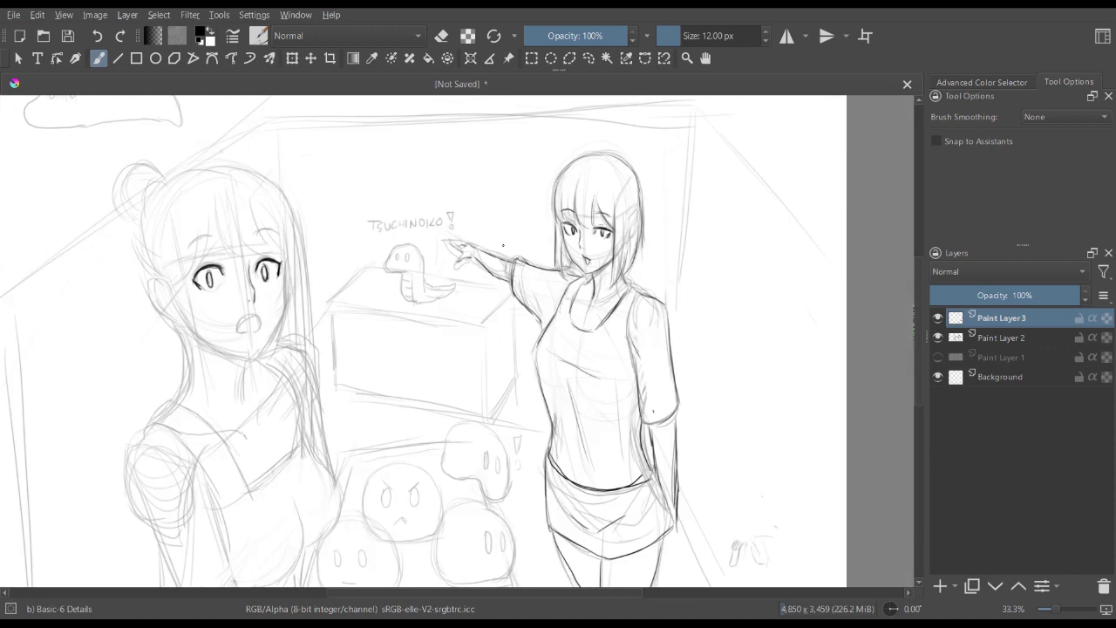
pyautogui.press('+')
pyautogui.moveTo(457, 341); pyautogui.dragTo(483, 331)
pyautogui.press('-')
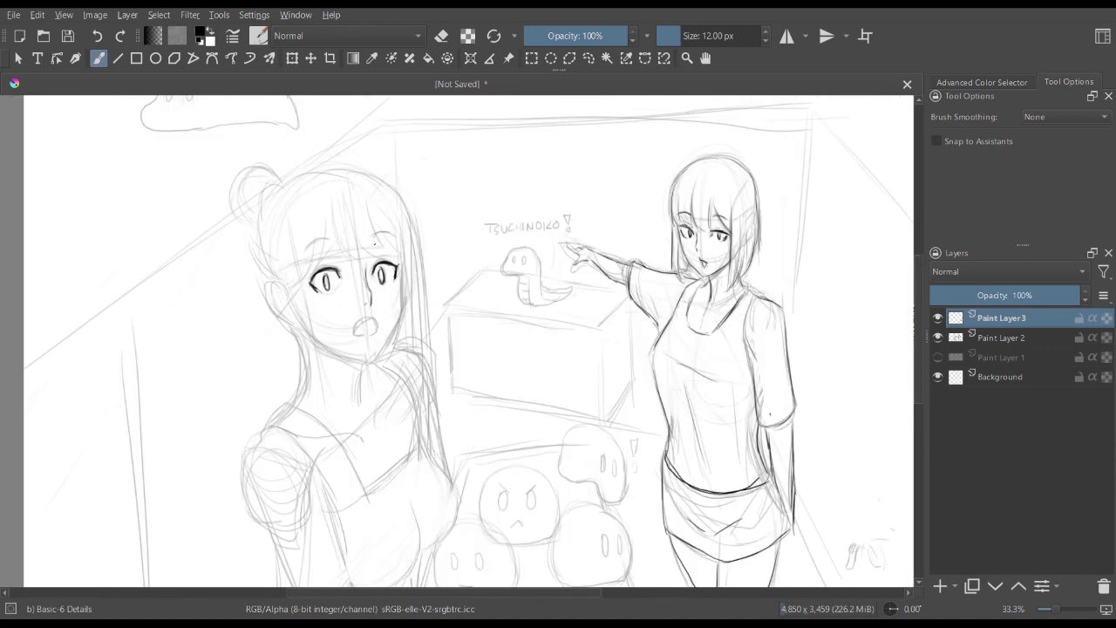
# - Line both of the foreground woman's arched eyebrows over the sketch
pyautogui.press('+')
pyautogui.scroll(1, 457, 340)
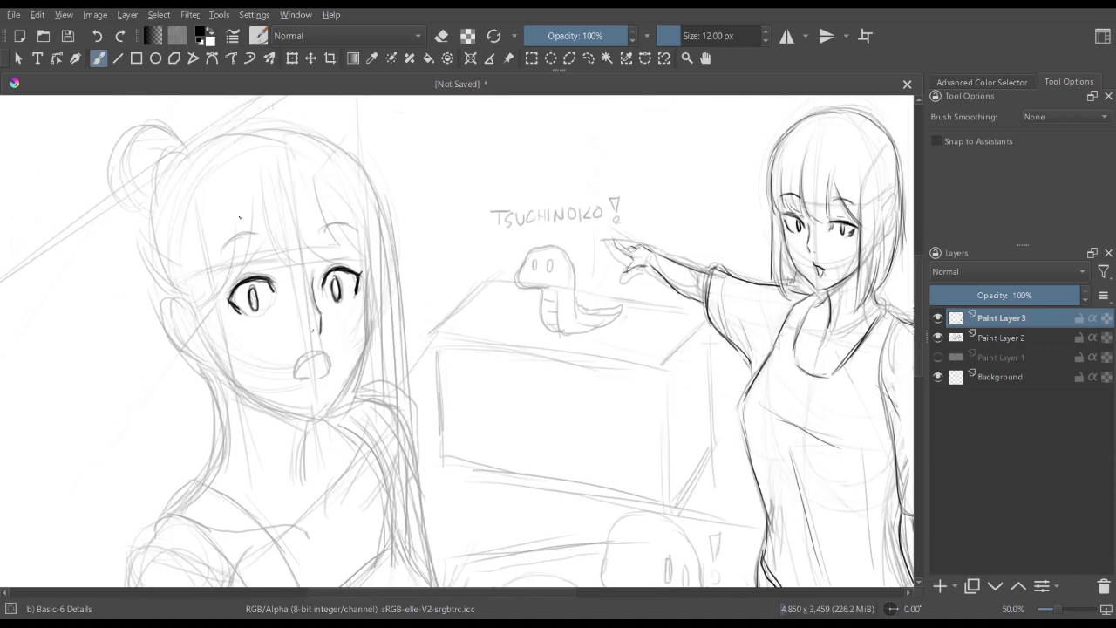
pyautogui.moveTo(218, 251); pyautogui.dragTo(250, 233)
pyautogui.moveTo(320, 231)
pyautogui.mouseDown()
pyautogui.moveTo(341, 221)
pyautogui.moveTo(358, 234)
pyautogui.mouseUp()
# - Line the foreground woman's central fringe strands and erase the stray overlap beside the far eyebrow
pyautogui.moveTo(262, 172)
pyautogui.mouseDown()
pyautogui.moveTo(276, 256)
pyautogui.moveTo(290, 267)
pyautogui.mouseUp()
pyautogui.moveTo(268, 225)
pyautogui.mouseDown()
pyautogui.moveTo(296, 261)
pyautogui.moveTo(272, 258)
pyautogui.moveTo(311, 264)
pyautogui.mouseUp()
pyautogui.moveTo(297, 185)
pyautogui.mouseDown()
pyautogui.moveTo(325, 258)
pyautogui.moveTo(342, 267)
pyautogui.mouseUp()
pyautogui.press('/')
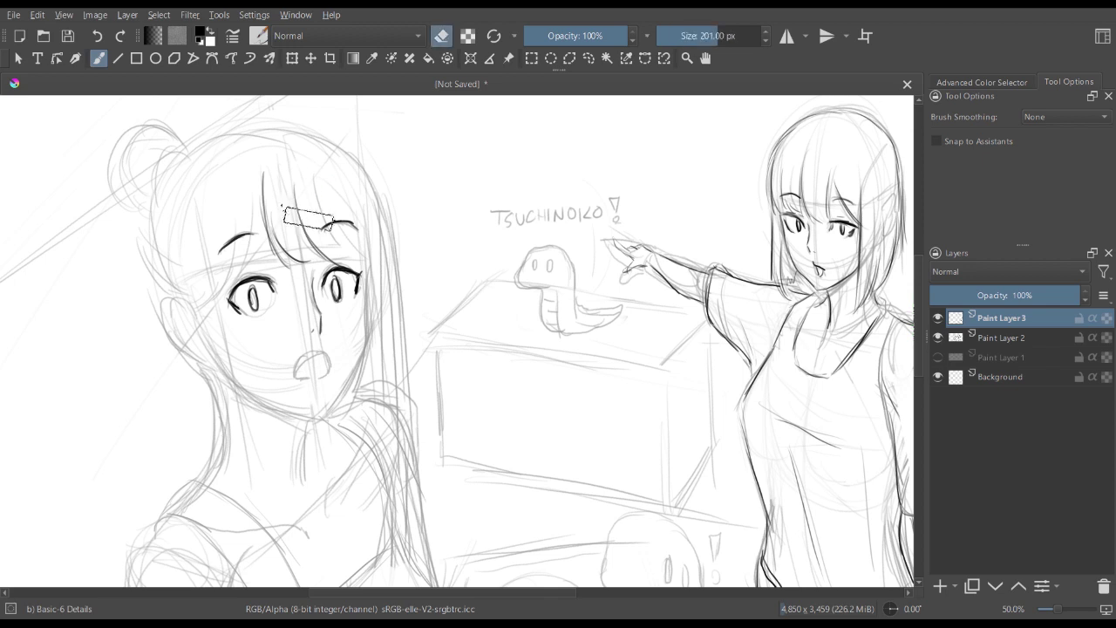
pyautogui.moveTo(306, 215)
pyautogui.mouseDown()
pyautogui.moveTo(302, 189)
pyautogui.moveTo(328, 193)
pyautogui.moveTo(326, 249)
pyautogui.mouseUp()
pyautogui.press('/')
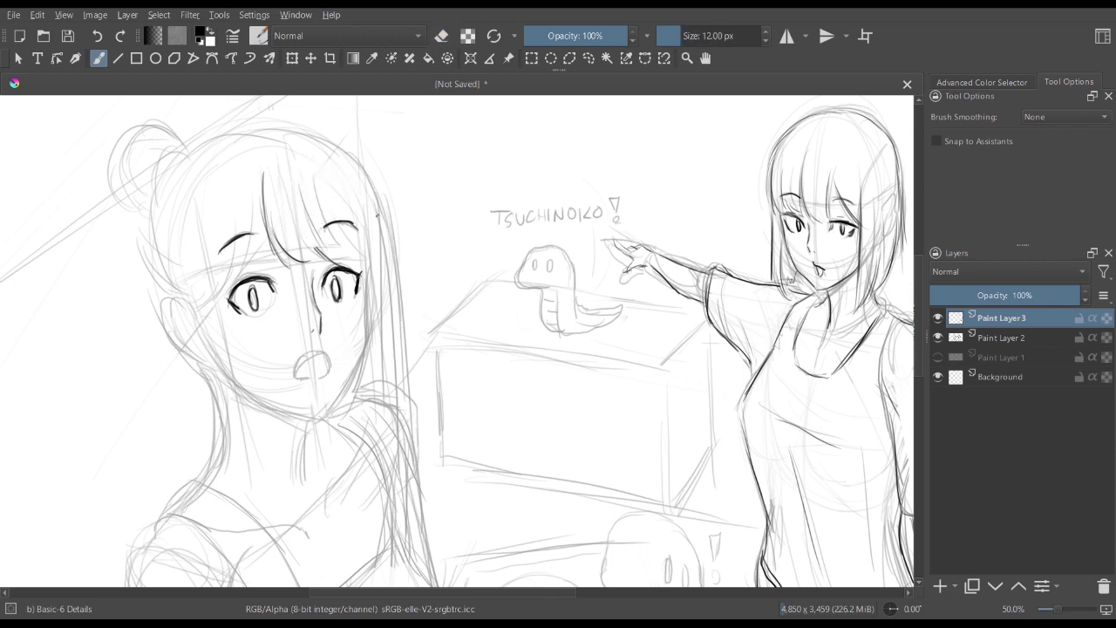
# - Line the foreground woman's long side locks falling past the far side of her face to the shoulder
pyautogui.moveTo(378, 214); pyautogui.dragTo(400, 408)
pyautogui.moveTo(355, 204); pyautogui.dragTo(373, 350)
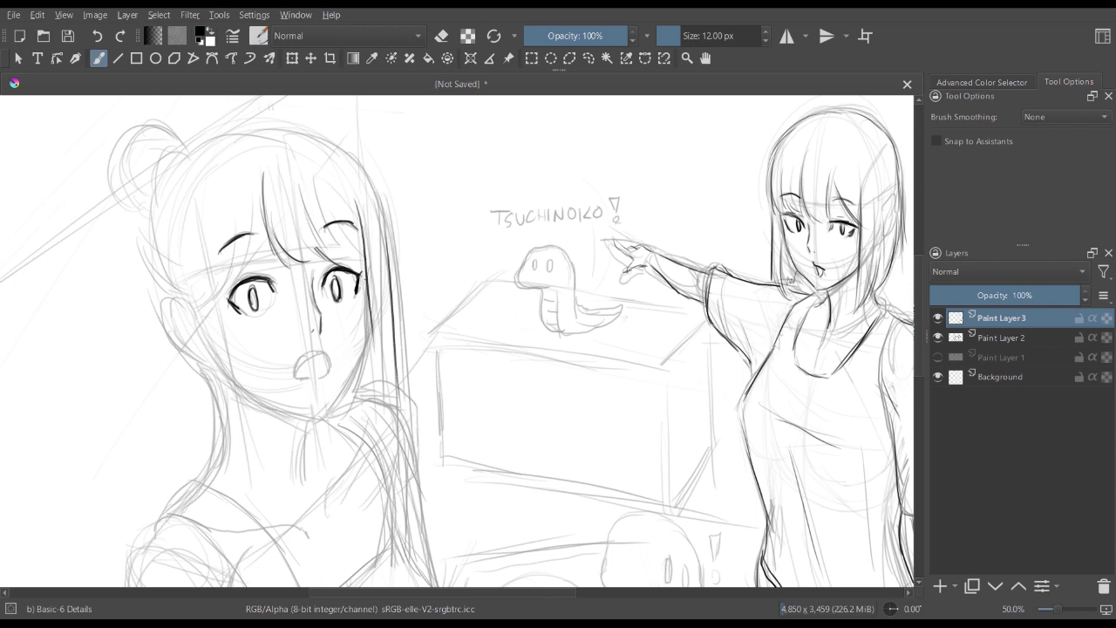
pyautogui.moveTo(362, 258); pyautogui.dragTo(381, 396)
pyautogui.moveTo(389, 309); pyautogui.dragTo(394, 414)
pyautogui.moveTo(378, 363); pyautogui.dragTo(384, 438)
pyautogui.moveTo(392, 375); pyautogui.dragTo(374, 452)
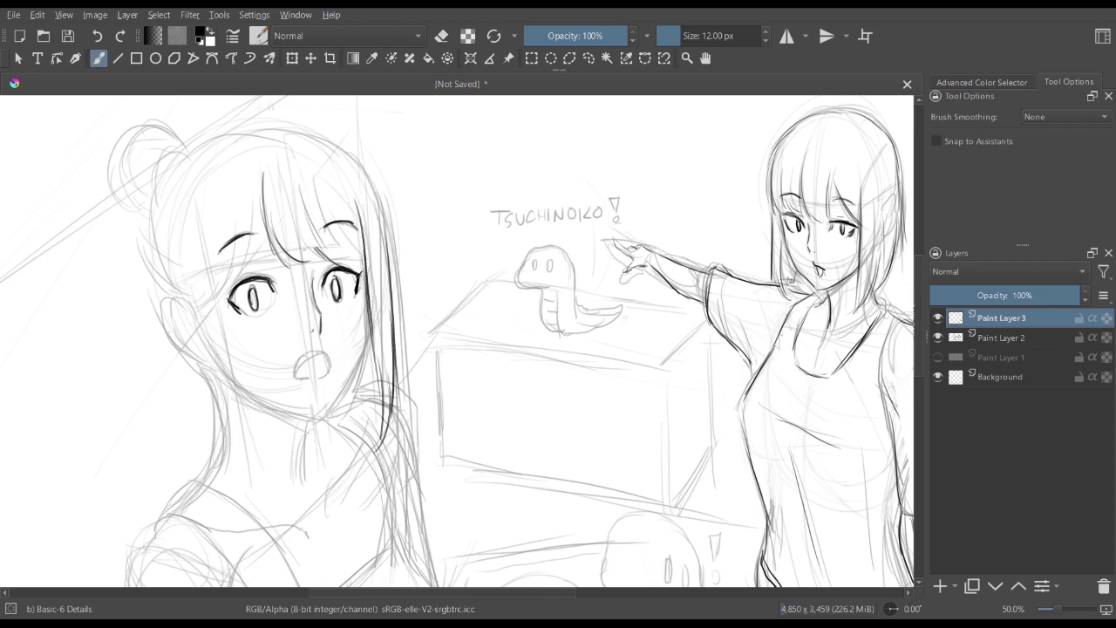
# - Line the fringe strands above the foreground woman's far eye and erase the overlap beside that eyebrow
pyautogui.moveTo(300, 208)
pyautogui.mouseDown()
pyautogui.moveTo(313, 251)
pyautogui.moveTo(356, 234)
pyautogui.moveTo(366, 254)
pyautogui.moveTo(328, 251)
pyautogui.mouseUp()
pyautogui.press('e')
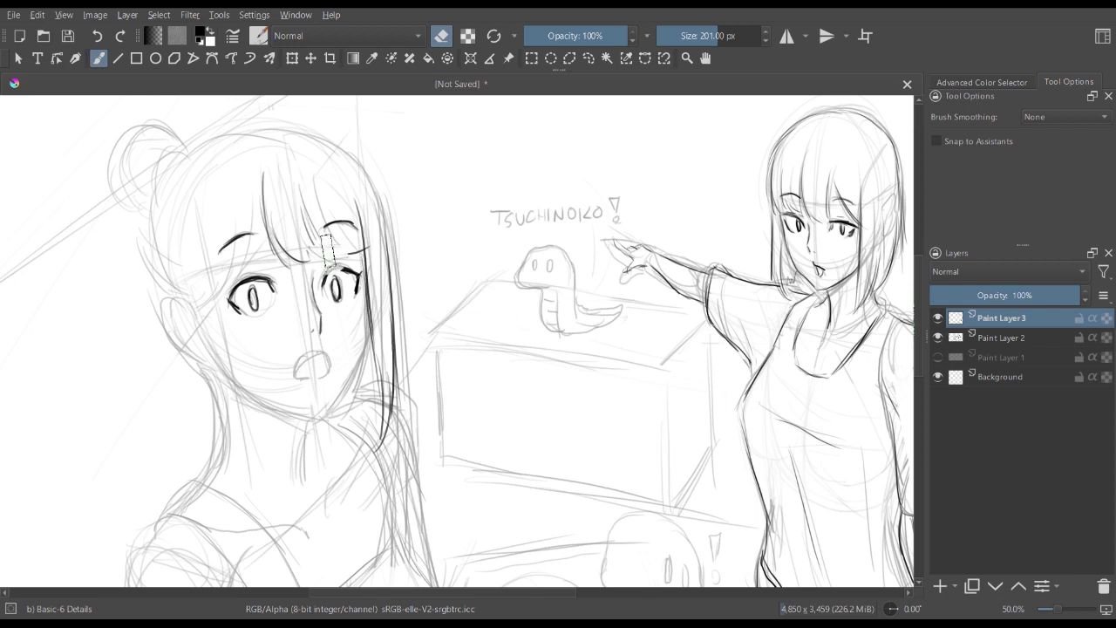
pyautogui.press('e')
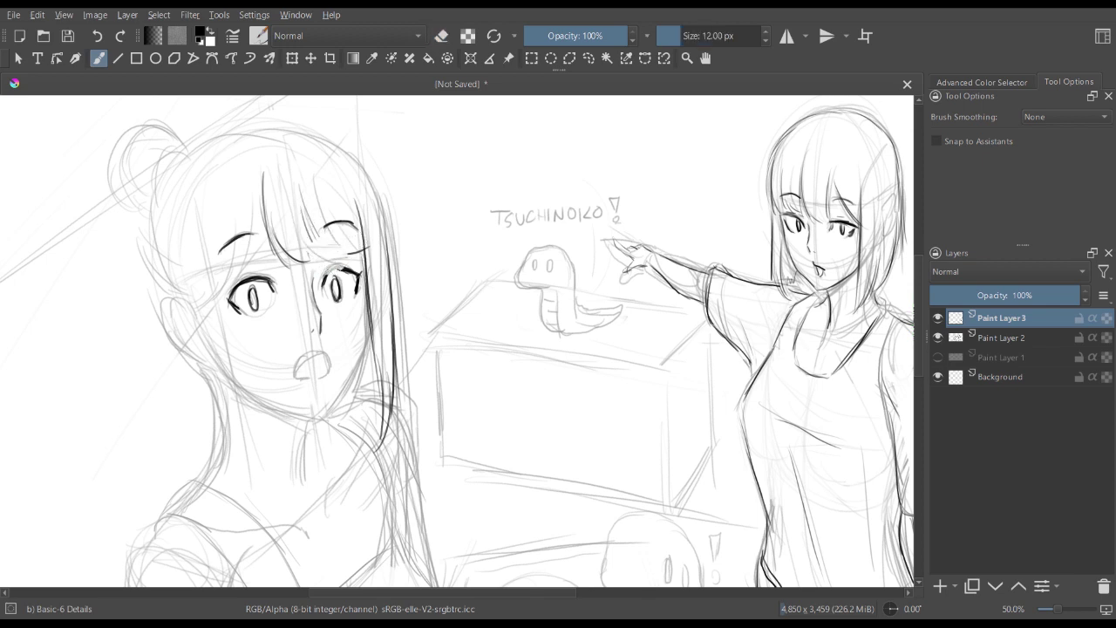
pyautogui.moveTo(325, 279); pyautogui.dragTo(350, 266)
pyautogui.moveTo(299, 199)
pyautogui.mouseDown()
pyautogui.moveTo(320, 252)
pyautogui.moveTo(311, 252)
pyautogui.moveTo(338, 258)
pyautogui.mouseUp()
pyautogui.moveTo(338, 256); pyautogui.dragTo(361, 270)
pyautogui.moveTo(345, 176); pyautogui.dragTo(368, 293)
# - Line the swept fringe strands from the centre parting down past the foreground woman's near eyebrow
pyautogui.press('-')
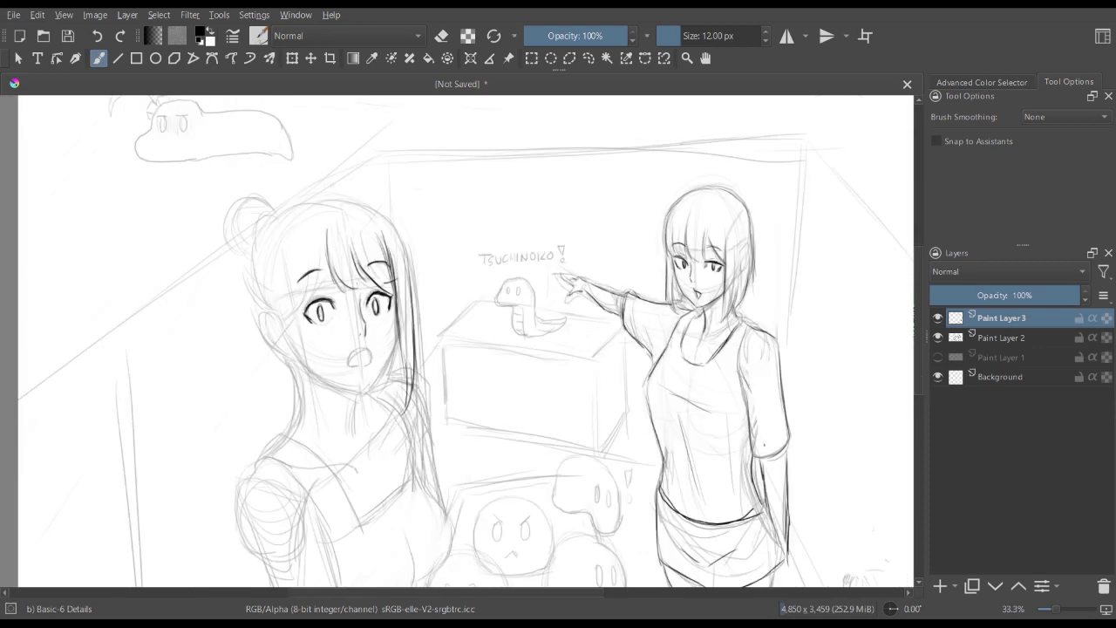
pyautogui.press('+')
pyautogui.moveTo(258, 200)
pyautogui.mouseDown()
pyautogui.moveTo(240, 279)
pyautogui.moveTo(251, 250)
pyautogui.moveTo(220, 291)
pyautogui.mouseUp()
pyautogui.moveTo(221, 242)
pyautogui.mouseDown()
pyautogui.moveTo(203, 305)
pyautogui.moveTo(197, 281)
pyautogui.moveTo(199, 325)
pyautogui.mouseUp()
pyautogui.press('-')
pyautogui.press('+')
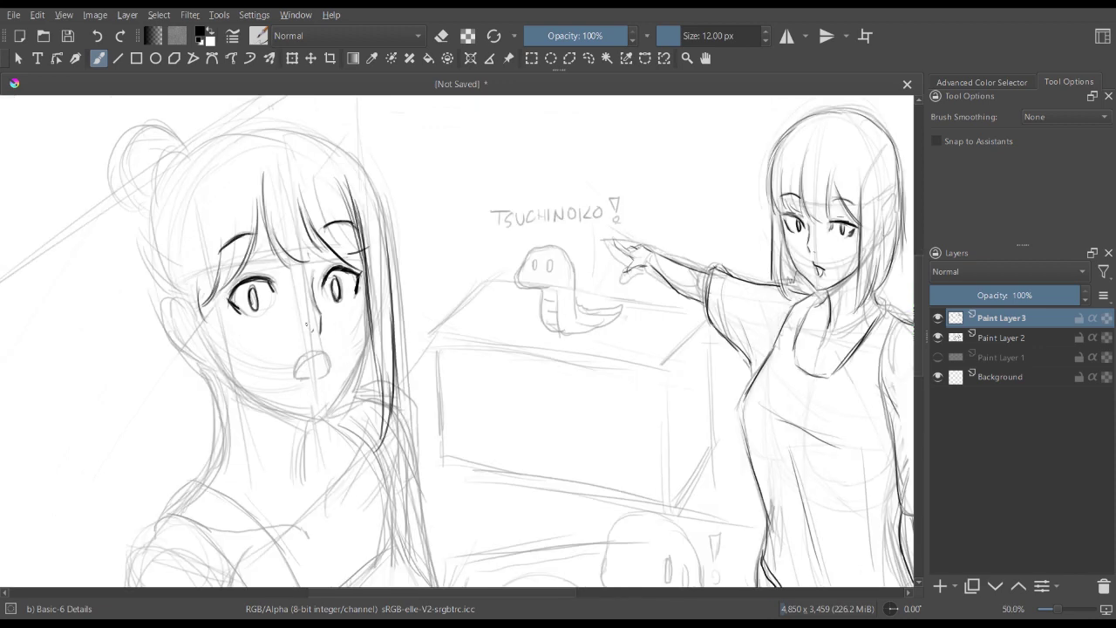
# - Check the foreground woman's fringe against the whole drawing at several zoom levels
pyautogui.press('-')
pyautogui.press('-')
pyautogui.press('-')
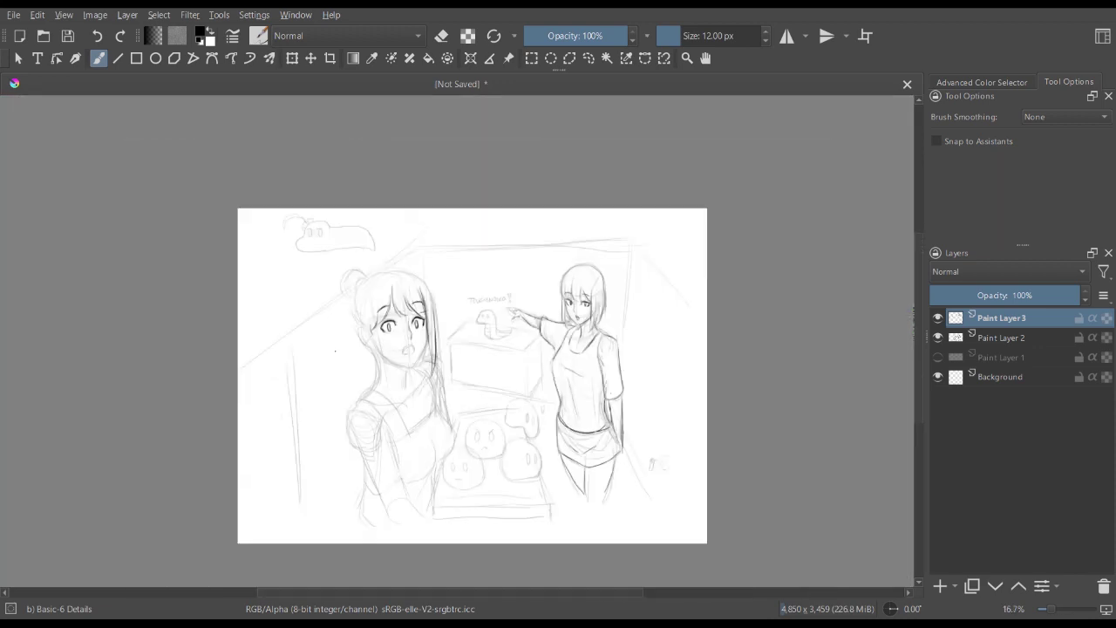
pyautogui.press('+')
pyautogui.press('+')
pyautogui.press('+')
pyautogui.press('+')
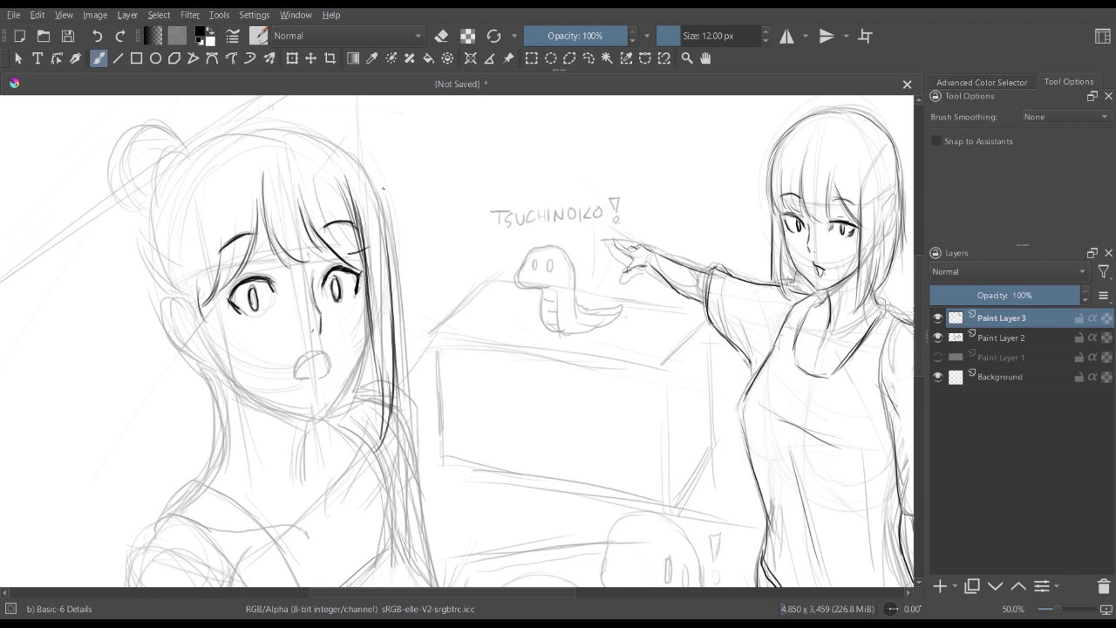
pyautogui.press('+')
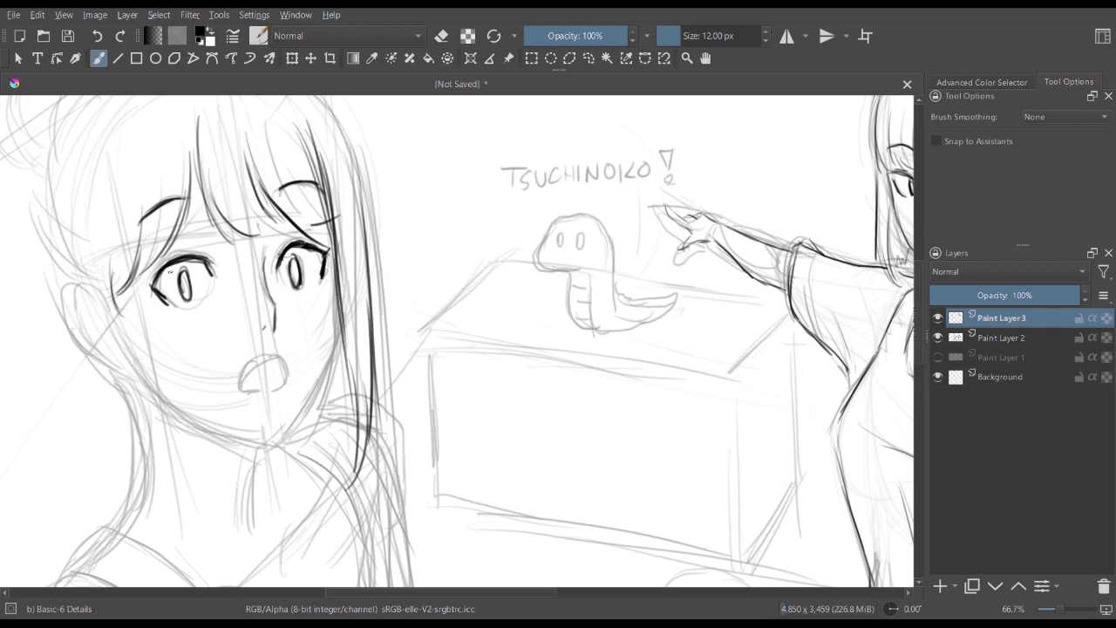
pyautogui.press('+')
pyautogui.press('-')
pyautogui.press('-')
# - Line the foreground woman's near ear with its outer contour and inner folds
pyautogui.moveTo(201, 301); pyautogui.dragTo(261, 294)
pyautogui.press('+')
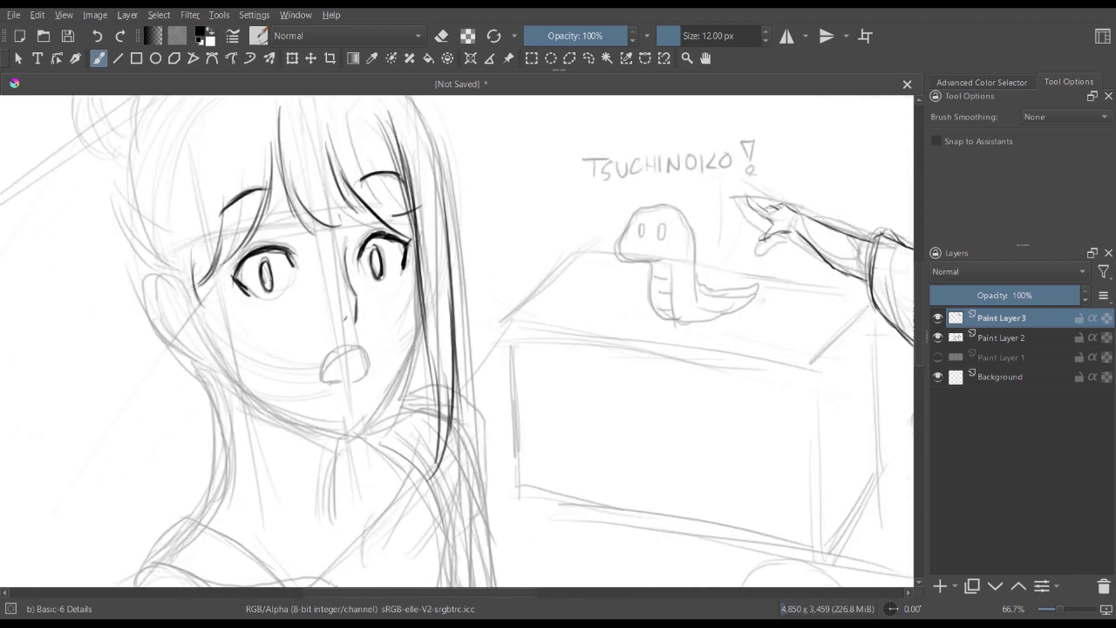
pyautogui.moveTo(165, 272)
pyautogui.mouseDown()
pyautogui.moveTo(147, 281)
pyautogui.moveTo(150, 324)
pyautogui.moveTo(192, 355)
pyautogui.moveTo(160, 301)
pyautogui.moveTo(164, 311)
pyautogui.mouseUp()
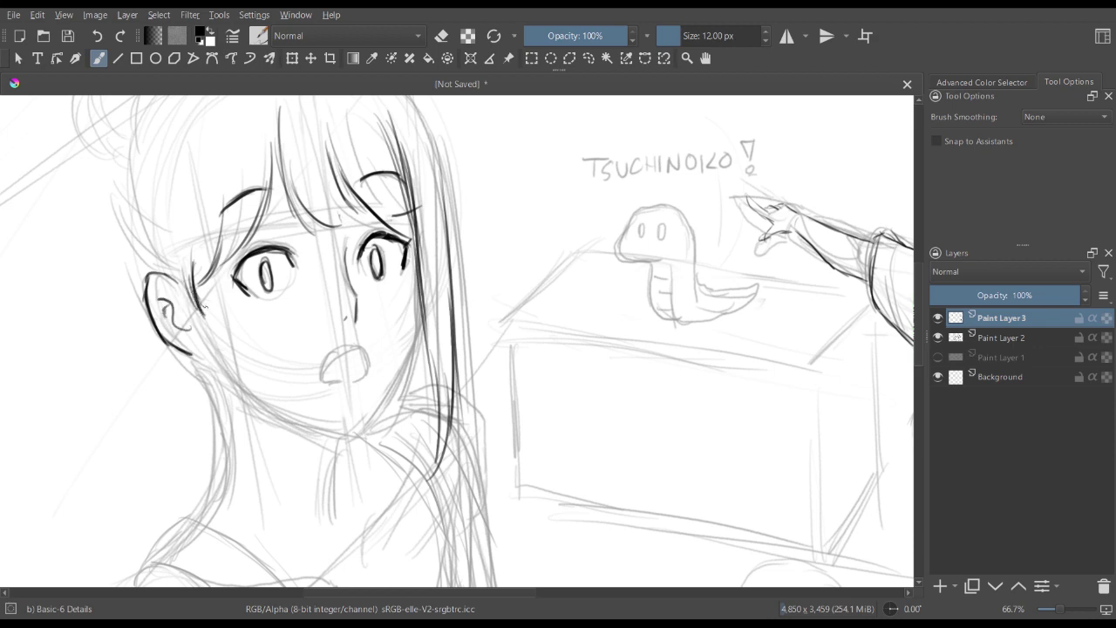
# - Line the foreground woman's jaw and pointed chin, and outline her open mouth
pyautogui.press('-')
pyautogui.moveTo(427, 272)
pyautogui.mouseDown()
pyautogui.moveTo(427, 347)
pyautogui.moveTo(392, 407)
pyautogui.mouseUp()
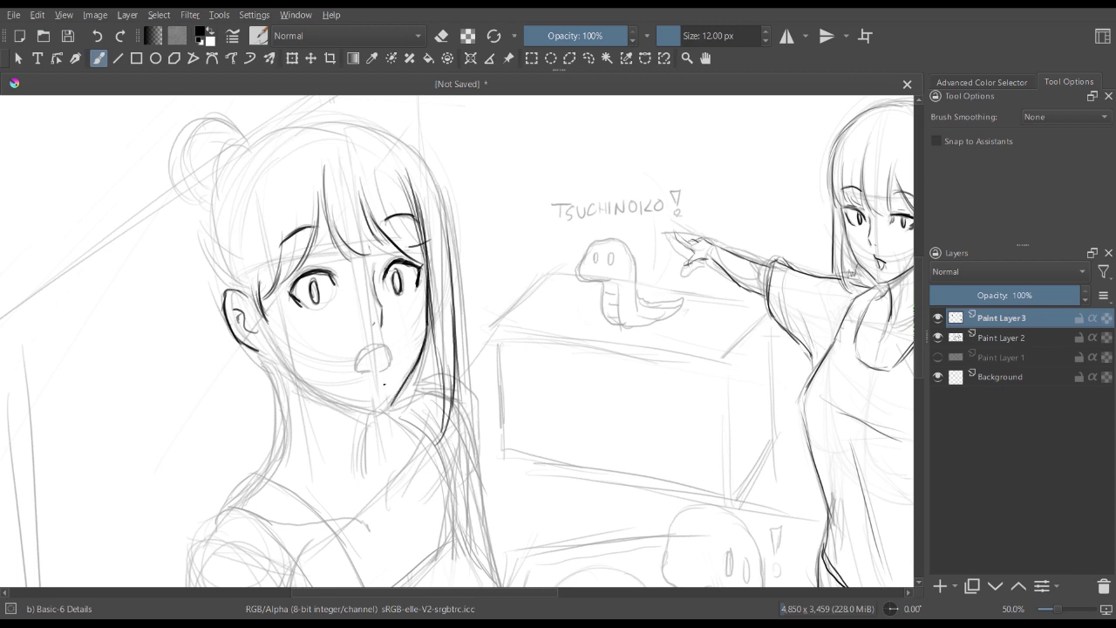
pyautogui.moveTo(277, 352)
pyautogui.mouseDown()
pyautogui.moveTo(312, 386)
pyautogui.moveTo(378, 408)
pyautogui.mouseUp()
pyautogui.moveTo(356, 361)
pyautogui.mouseDown()
pyautogui.moveTo(392, 344)
pyautogui.moveTo(393, 364)
pyautogui.moveTo(368, 372)
pyautogui.moveTo(377, 352)
pyautogui.moveTo(382, 367)
pyautogui.mouseUp()
# - Examine the foreground woman's jaw and mouth both close up and within the full composition
pyautogui.hotkey('ctrl', '-')
pyautogui.hotkey('ctrl', '-')
pyautogui.hotkey('ctrl', '+')
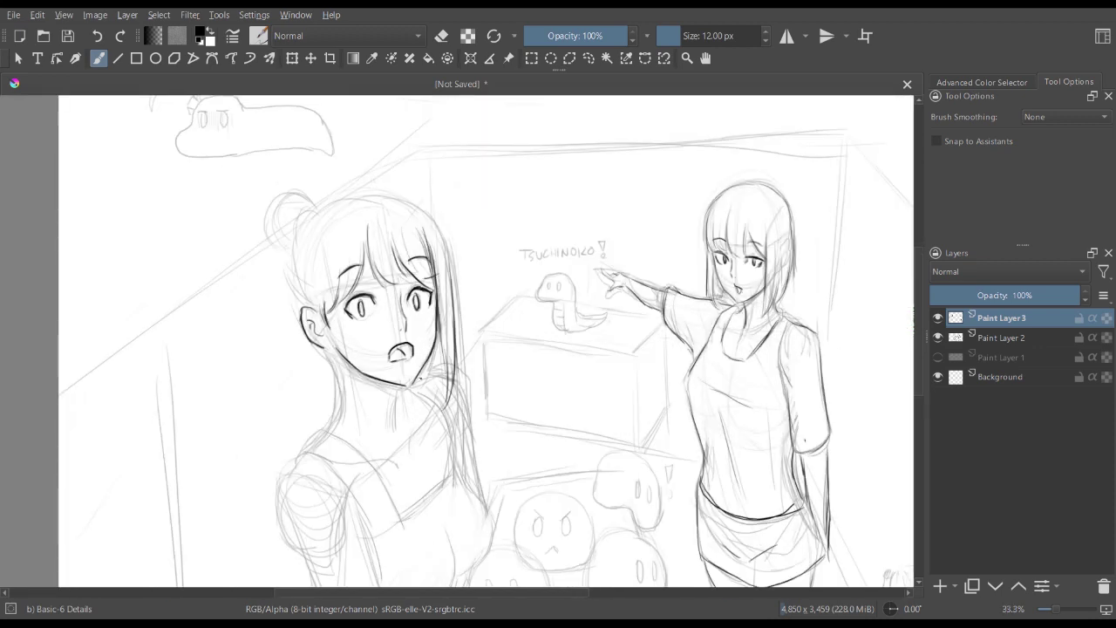
pyautogui.hotkey('ctrl', '+')
pyautogui.hotkey('ctrl', '-')
pyautogui.hotkey('ctrl', '-')
pyautogui.hotkey('ctrl', '+')
pyautogui.hotkey('ctrl', '+')
pyautogui.hotkey('ctrl', '+')
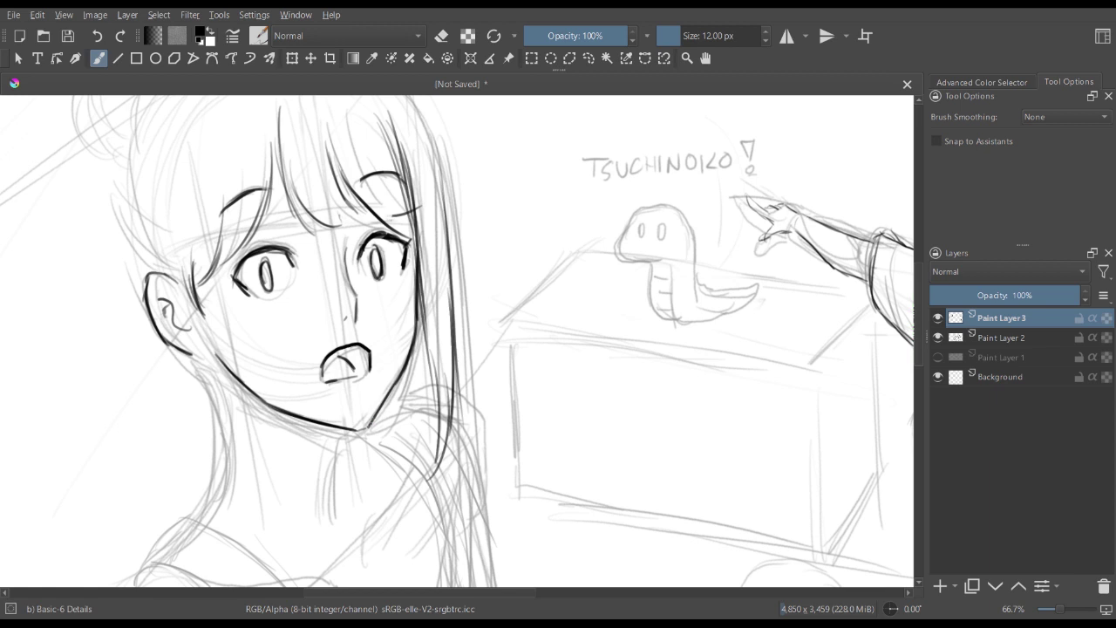
# - Line the foreground woman's throat below the chin and the near side of her neck
pyautogui.moveTo(361, 430)
pyautogui.mouseDown()
pyautogui.moveTo(348, 460)
pyautogui.moveTo(336, 451)
pyautogui.moveTo(340, 434)
pyautogui.moveTo(343, 504)
pyautogui.mouseUp()
pyautogui.moveTo(190, 354)
pyautogui.mouseDown()
pyautogui.moveTo(207, 377)
pyautogui.moveTo(221, 445)
pyautogui.moveTo(190, 528)
pyautogui.mouseUp()
pyautogui.press('-')
pyautogui.press('-')
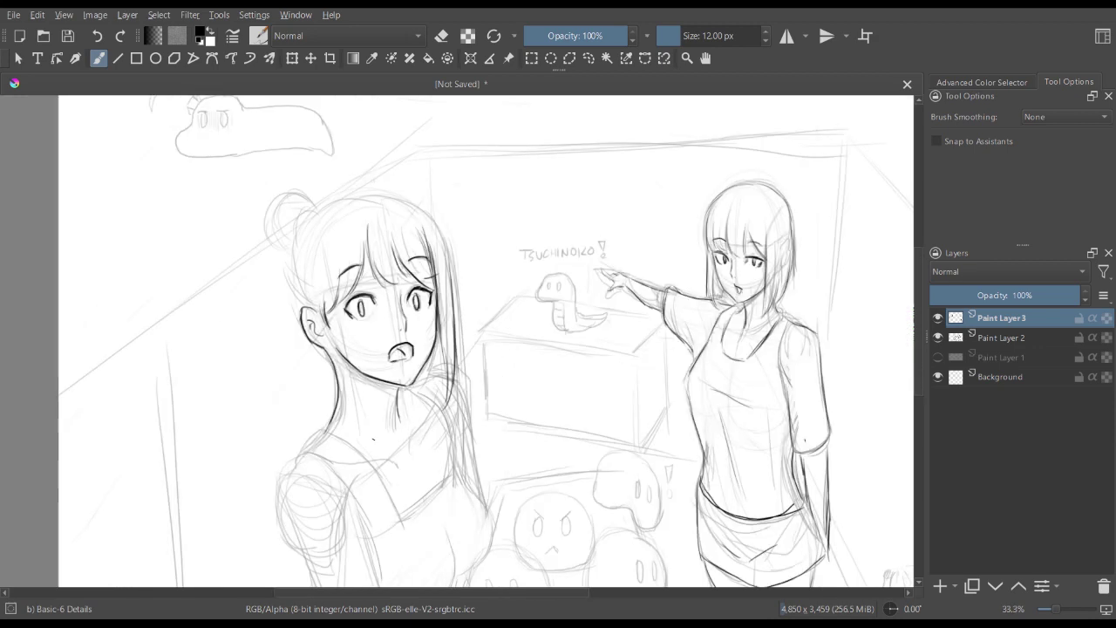
# - Line the foreground woman's near shoulder slope and the angular neckline of her top
pyautogui.press('+')
pyautogui.moveTo(409, 577); pyautogui.dragTo(353, 403)
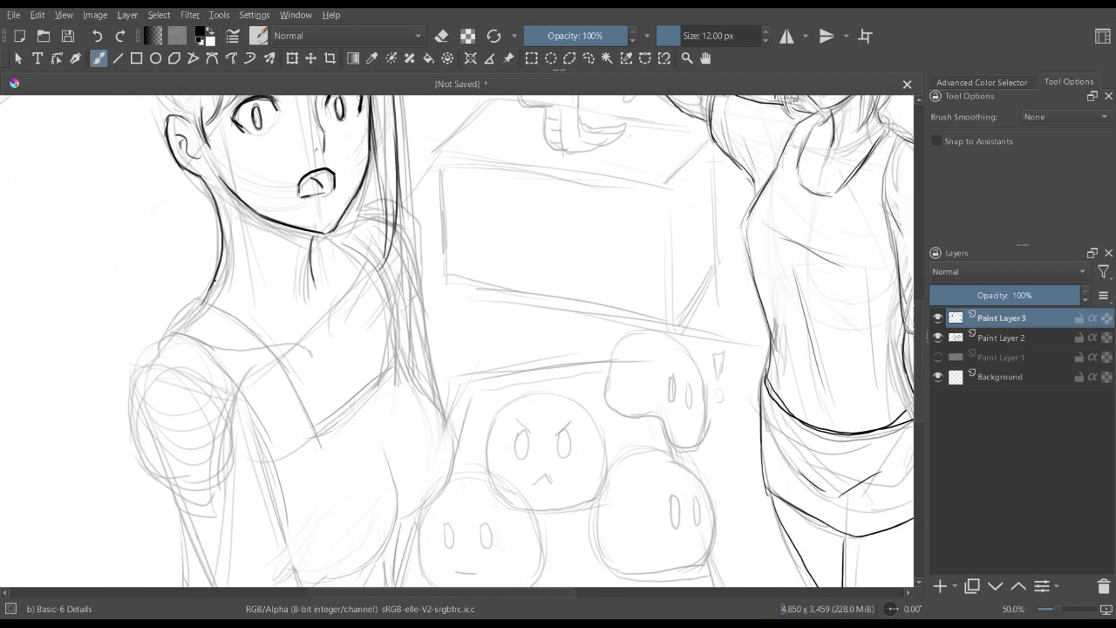
pyautogui.moveTo(214, 284); pyautogui.dragTo(163, 339)
pyautogui.moveTo(206, 305)
pyautogui.mouseDown()
pyautogui.moveTo(272, 355)
pyautogui.moveTo(323, 431)
pyautogui.moveTo(389, 366)
pyautogui.mouseUp()
pyautogui.moveTo(332, 239)
pyautogui.mouseDown()
pyautogui.moveTo(383, 278)
pyautogui.moveTo(393, 367)
pyautogui.mouseUp()
pyautogui.press('-')
pyautogui.press('-')
pyautogui.press('-')
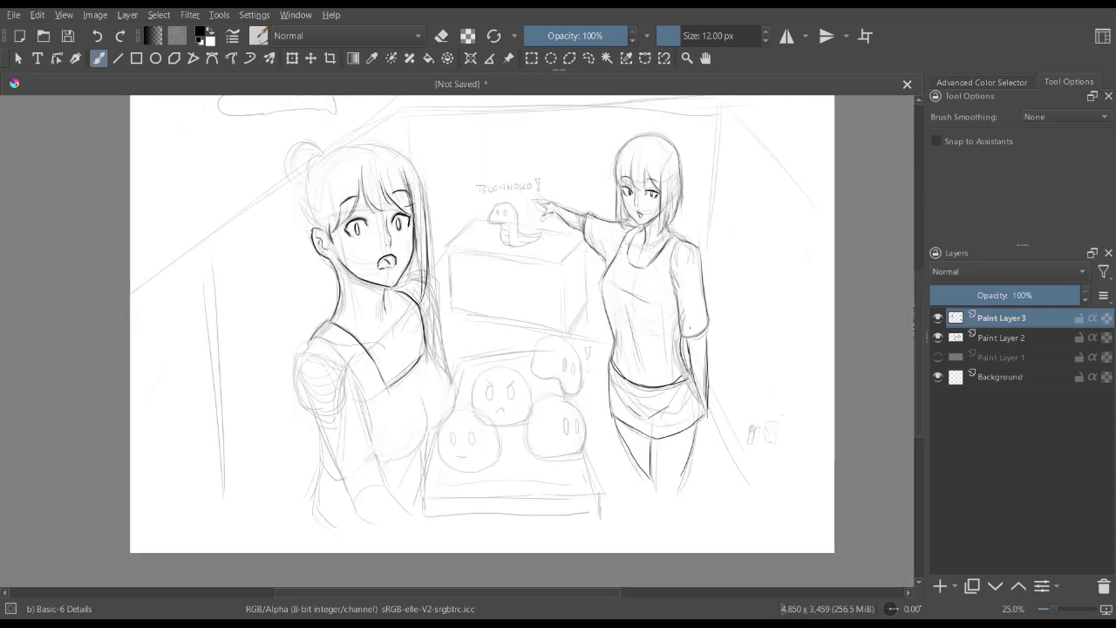
# - Line the foreground woman's near sleeve with its outer edge from the shoulder, inner edge and curved hem
pyautogui.press('+')
pyautogui.press('+')
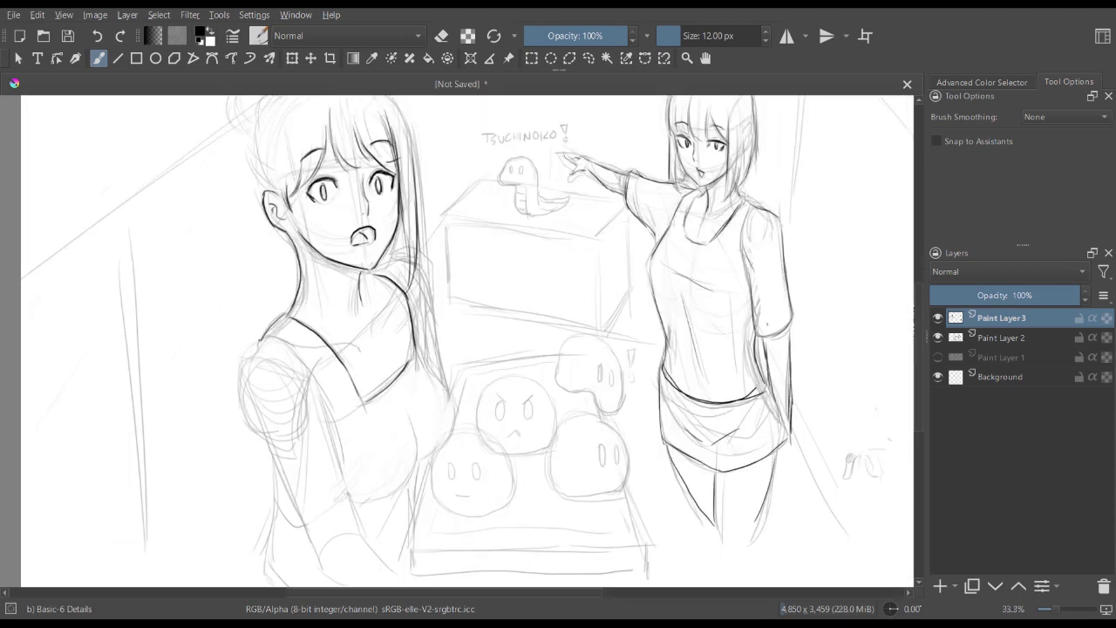
pyautogui.moveTo(260, 340)
pyautogui.mouseDown()
pyautogui.moveTo(244, 407)
pyautogui.moveTo(260, 456)
pyautogui.mouseUp()
pyautogui.moveTo(259, 456); pyautogui.dragTo(280, 510)
pyautogui.moveTo(247, 420); pyautogui.dragTo(282, 531)
pyautogui.moveTo(330, 411); pyautogui.dragTo(357, 494)
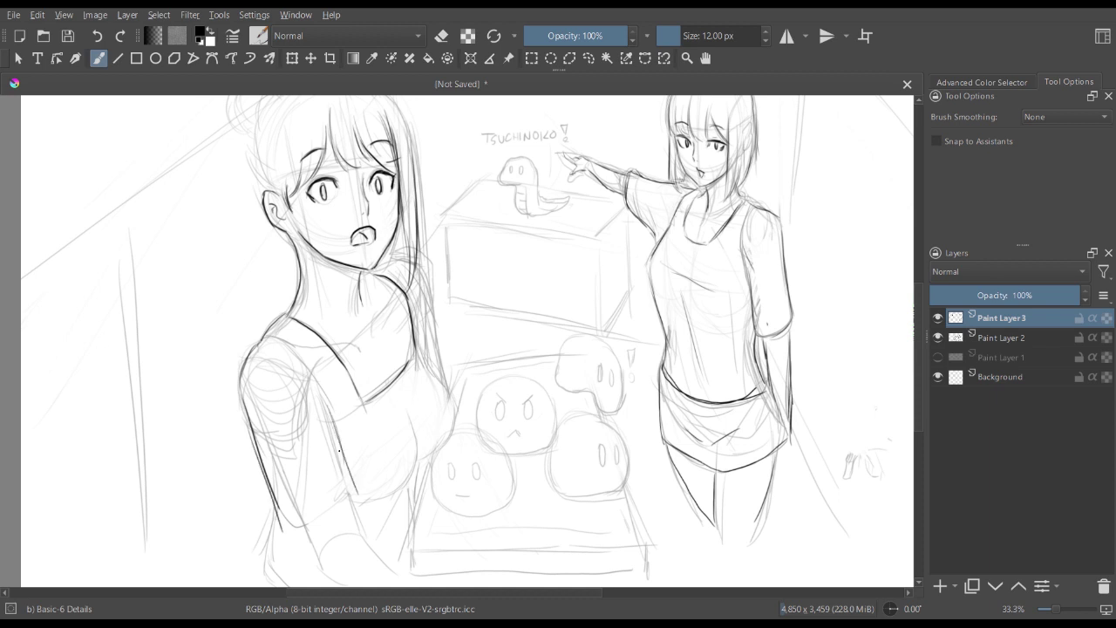
pyautogui.moveTo(336, 431); pyautogui.dragTo(367, 524)
pyautogui.moveTo(287, 527); pyautogui.dragTo(357, 523)
# - Line the foreground woman's chest contours and the back edge of her torso below the sleeve
pyautogui.moveTo(411, 415)
pyautogui.mouseDown()
pyautogui.moveTo(416, 461)
pyautogui.moveTo(374, 505)
pyautogui.mouseUp()
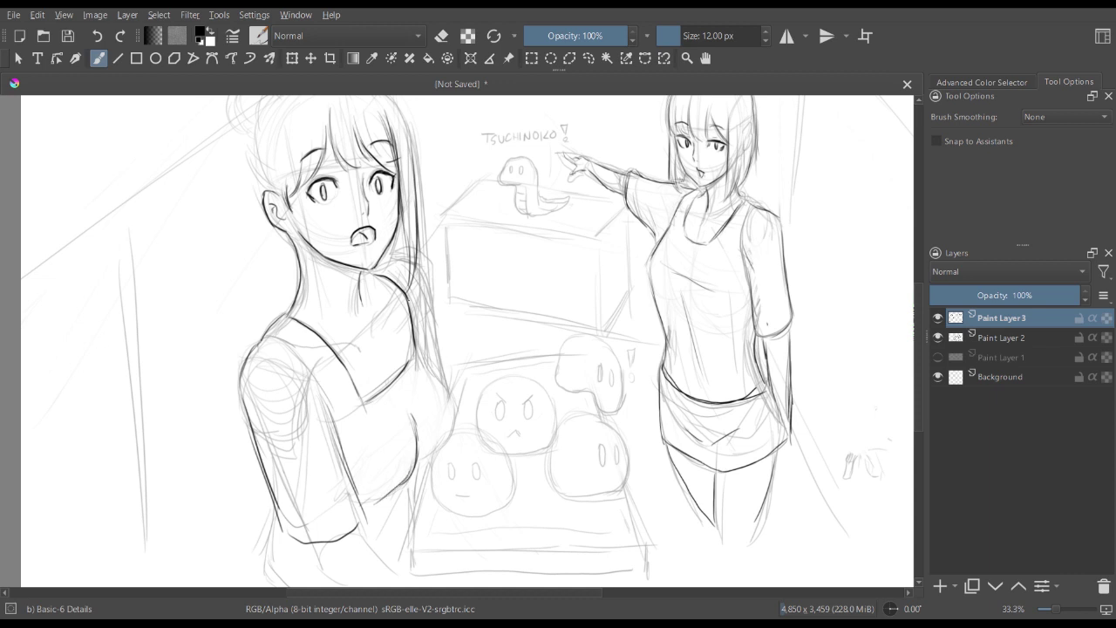
pyautogui.moveTo(420, 294)
pyautogui.mouseDown()
pyautogui.moveTo(454, 427)
pyautogui.moveTo(419, 461)
pyautogui.mouseUp()
pyautogui.moveTo(273, 515); pyautogui.dragTo(263, 574)
pyautogui.hotkey('ctrl', '-')
pyautogui.hotkey('ctrl', '+')
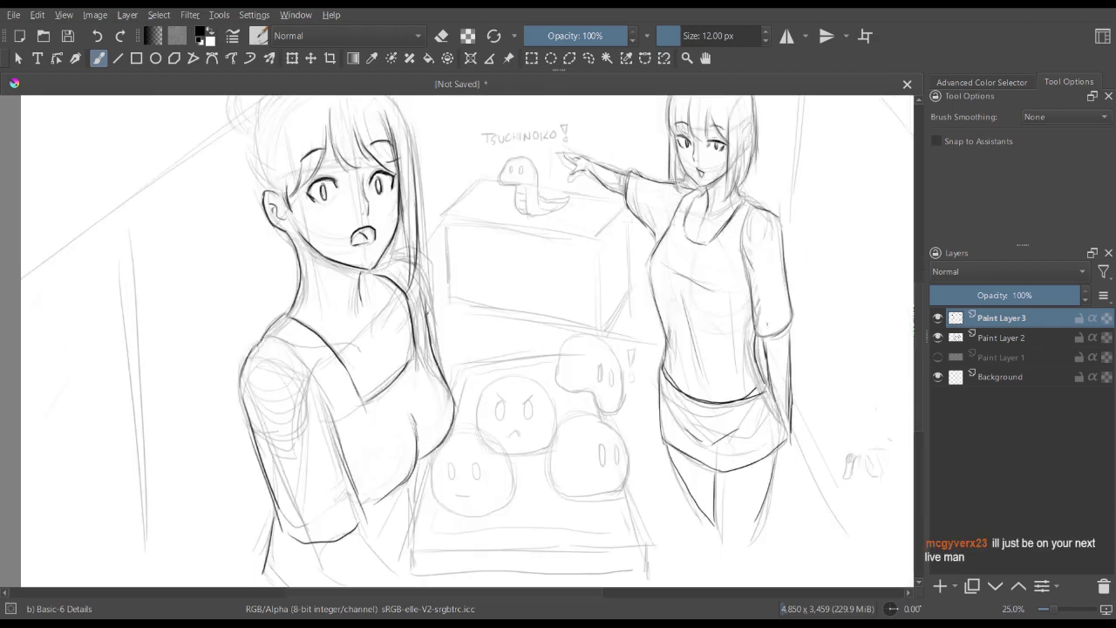
# - Line the hair lock hanging over the foreground woman's far shoulder and the armhole edge of her near sleeve
pyautogui.moveTo(422, 272); pyautogui.dragTo(443, 354)
pyautogui.moveTo(434, 315); pyautogui.dragTo(445, 372)
pyautogui.moveTo(265, 338)
pyautogui.mouseDown()
pyautogui.moveTo(298, 360)
pyautogui.moveTo(335, 426)
pyautogui.mouseUp()
# - Line the foreground woman's collarbones and the front edge of her waist beside the low table
pyautogui.press('-')
pyautogui.moveTo(531, 241); pyautogui.dragTo(484, 243)
pyautogui.press('-')
pyautogui.press('+')
pyautogui.press('+')
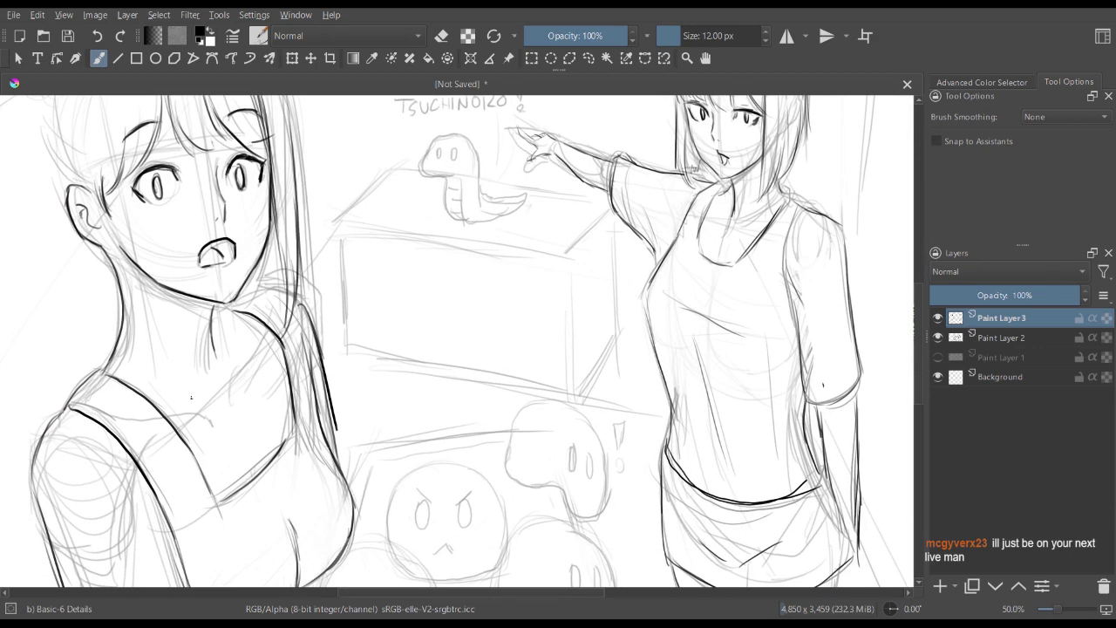
pyautogui.moveTo(172, 414); pyautogui.dragTo(214, 410)
pyautogui.moveTo(251, 360); pyautogui.dragTo(239, 384)
pyautogui.scroll(-1, 173, 330)
pyautogui.moveTo(213, 386)
pyautogui.mouseDown()
pyautogui.moveTo(241, 433)
pyautogui.moveTo(301, 443)
pyautogui.mouseUp()
pyautogui.moveTo(365, 375); pyautogui.dragTo(354, 422)
# - Increase the brush size to 30 px and line the low table's sides and front edges
pyautogui.press(']')
pyautogui.press(']')
pyautogui.press(']')
pyautogui.press(']')
pyautogui.press(']')
pyautogui.press(']')
pyautogui.press(']')
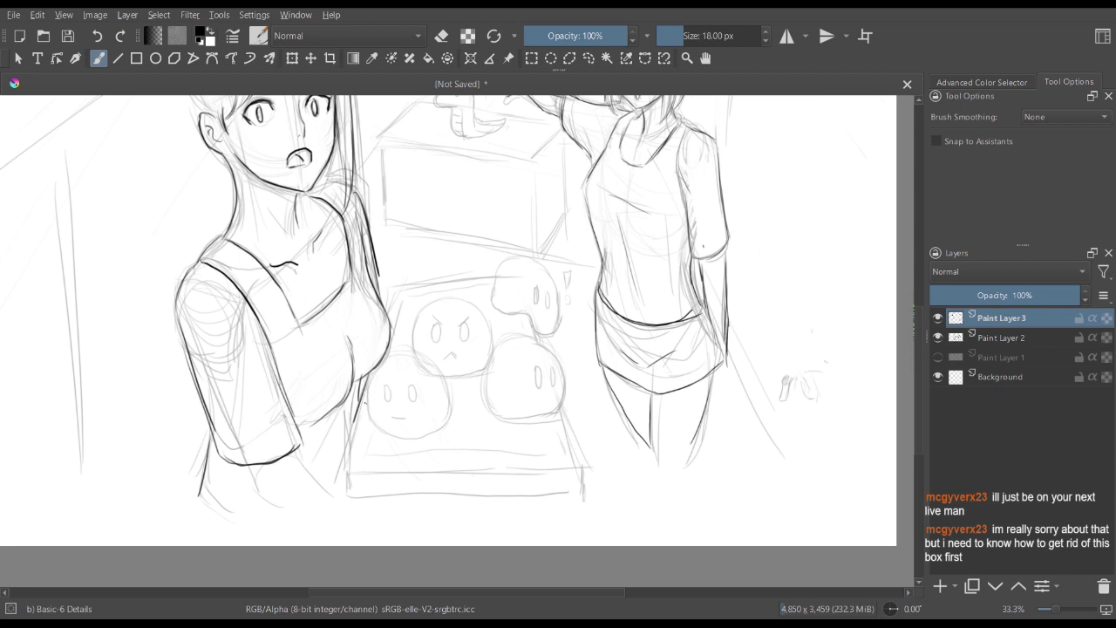
pyautogui.press(']')
pyautogui.moveTo(369, 377)
pyautogui.mouseDown()
pyautogui.moveTo(343, 502)
pyautogui.moveTo(395, 470)
pyautogui.moveTo(575, 469)
pyautogui.moveTo(586, 499)
pyautogui.mouseUp()
pyautogui.moveTo(343, 503); pyautogui.dragTo(583, 501)
pyautogui.moveTo(563, 417); pyautogui.dragTo(581, 463)
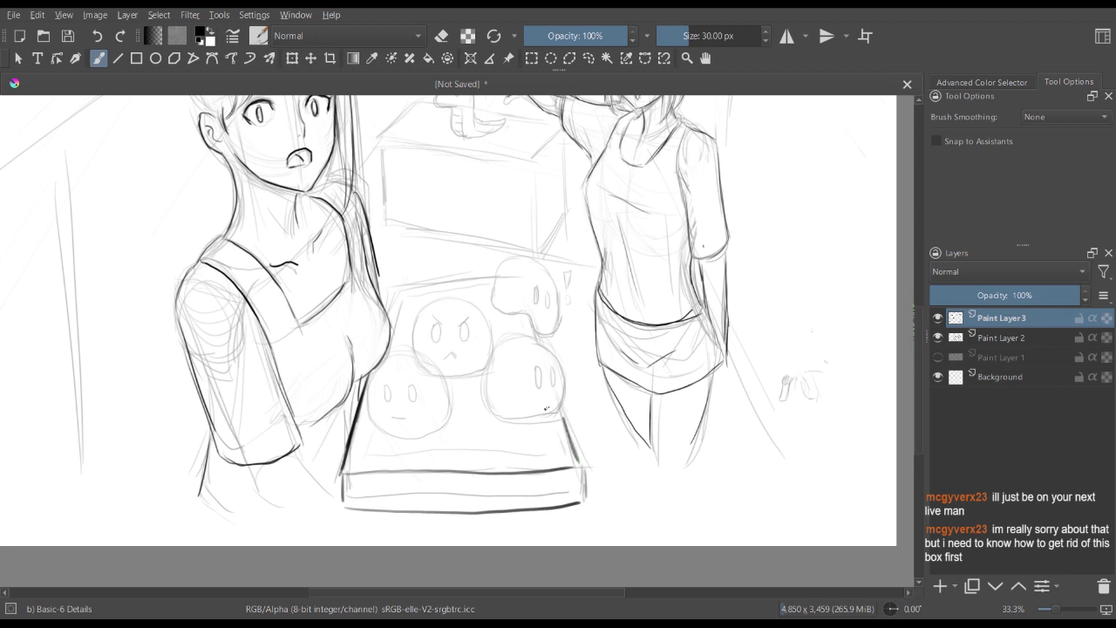
# - Line the foreground woman's forearm below the sleeve and check the drawing in the mirrored view
pyautogui.moveTo(249, 465); pyautogui.dragTo(304, 536)
pyautogui.moveTo(311, 459); pyautogui.dragTo(349, 512)
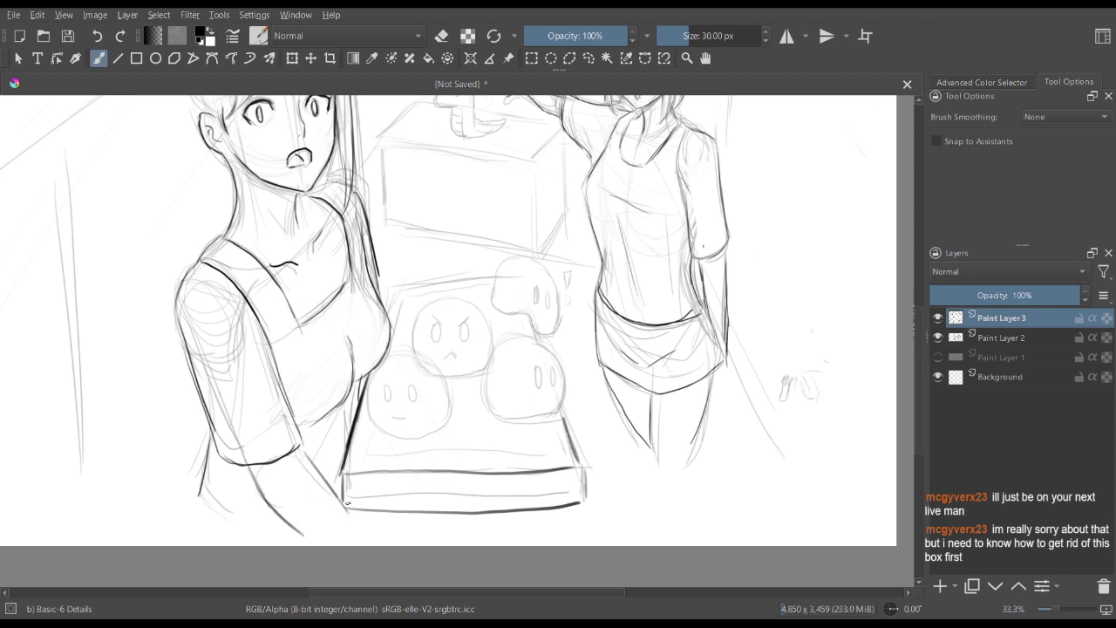
pyautogui.press('m')
pyautogui.press('m')
pyautogui.press('-')
# - Line the low table's back edge and the bent creature at its far corner with its eyes and exclamation mark
pyautogui.moveTo(413, 222)
pyautogui.mouseDown()
pyautogui.moveTo(401, 325)
pyautogui.moveTo(377, 263)
pyautogui.mouseUp()
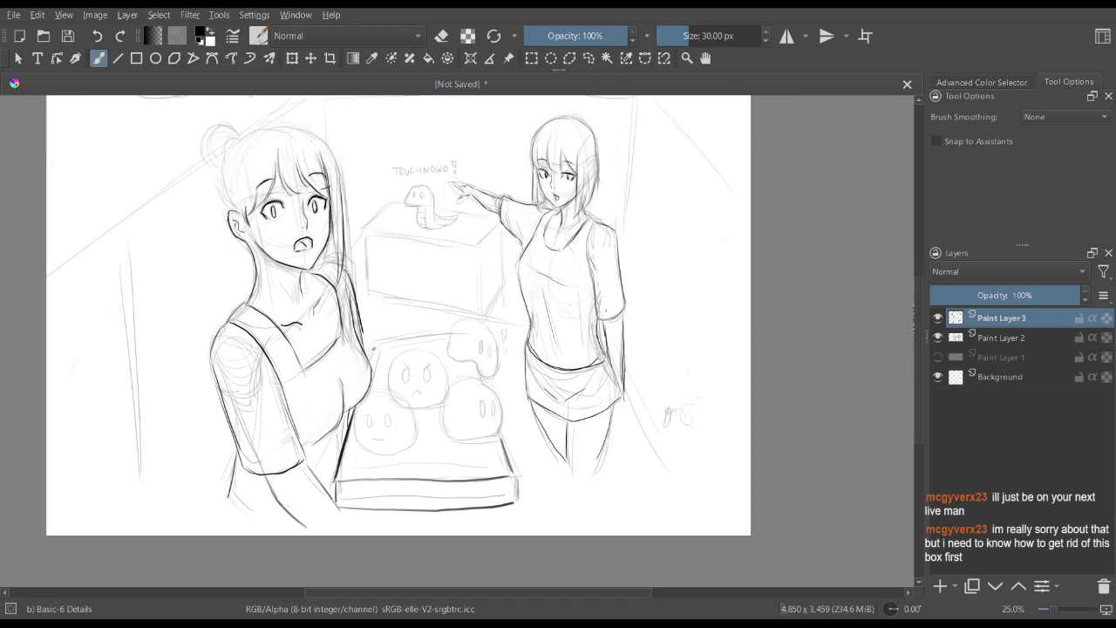
pyautogui.moveTo(375, 347)
pyautogui.mouseDown()
pyautogui.moveTo(369, 365)
pyautogui.moveTo(409, 340)
pyautogui.moveTo(439, 339)
pyautogui.mouseUp()
pyautogui.moveTo(400, 342)
pyautogui.mouseDown()
pyautogui.moveTo(450, 338)
pyautogui.moveTo(484, 384)
pyautogui.moveTo(456, 359)
pyautogui.moveTo(499, 378)
pyautogui.mouseUp()
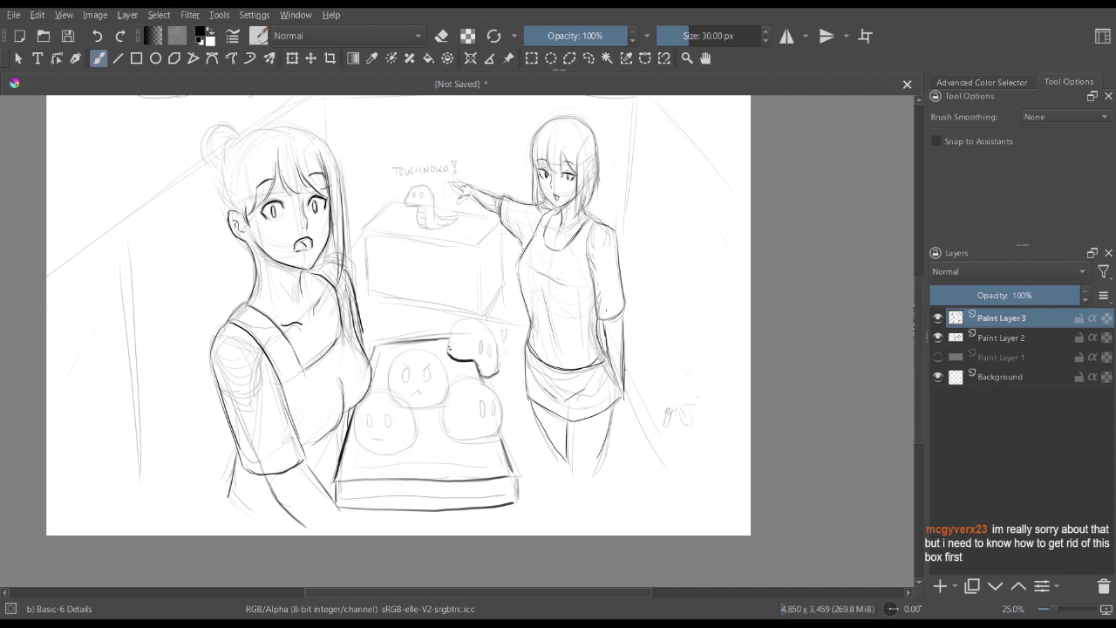
pyautogui.moveTo(451, 333)
pyautogui.mouseDown()
pyautogui.moveTo(447, 354)
pyautogui.moveTo(475, 317)
pyautogui.moveTo(486, 322)
pyautogui.moveTo(498, 371)
pyautogui.moveTo(478, 353)
pyautogui.mouseUp()
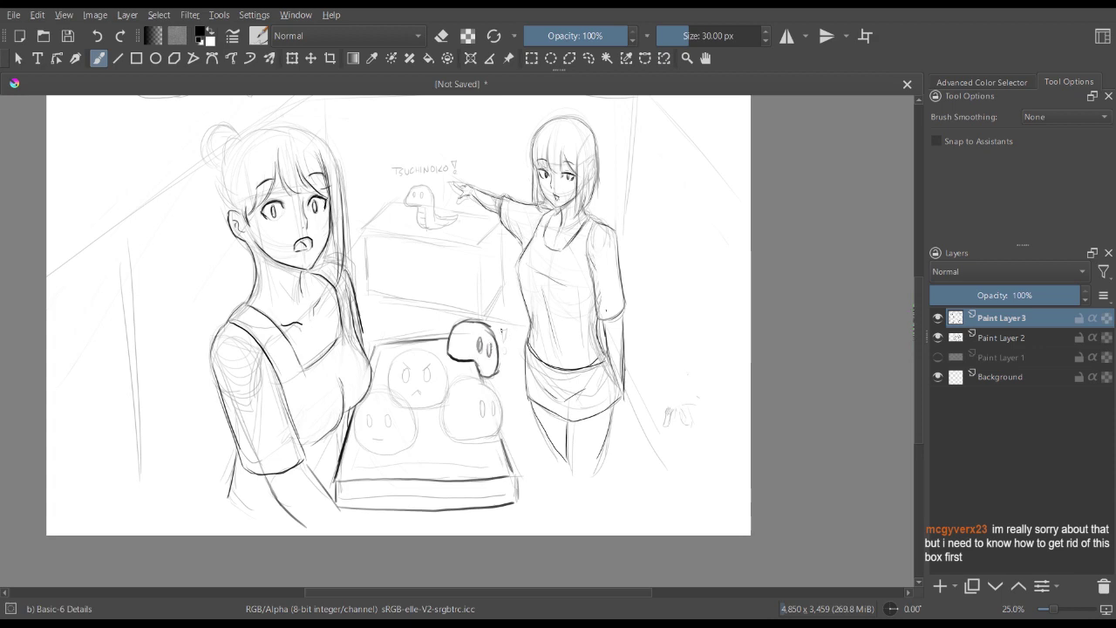
pyautogui.moveTo(504, 330); pyautogui.dragTo(505, 348)
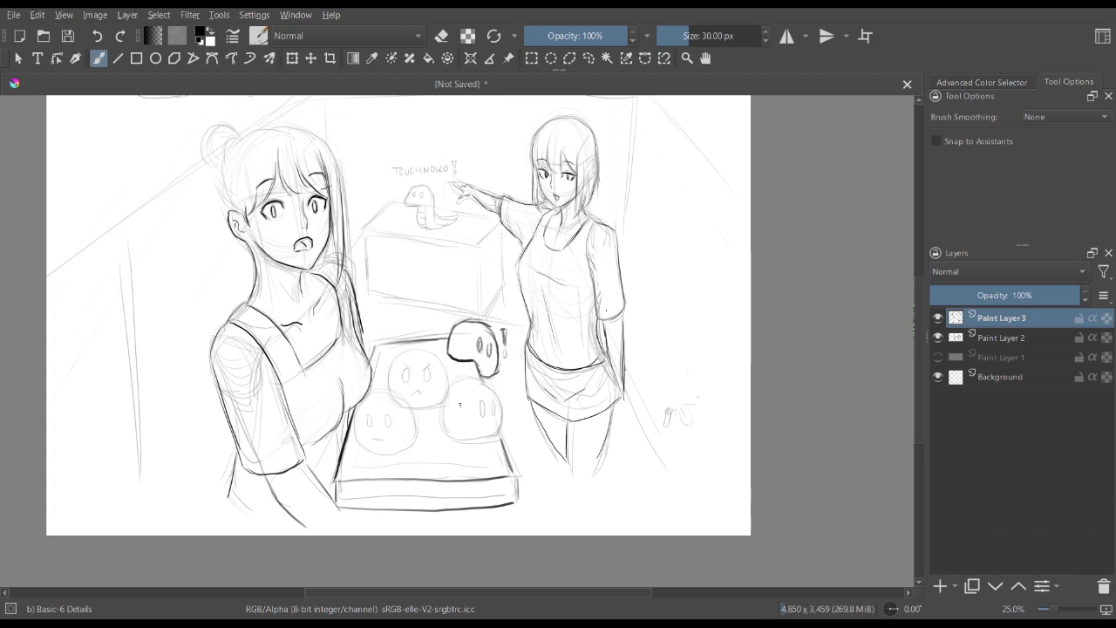
pyautogui.hotkey('ctrl', '-')
pyautogui.hotkey('ctrl', '+')
pyautogui.hotkey('ctrl', '+')
pyautogui.hotkey('ctrl', '+')
pyautogui.moveTo(460, 405); pyautogui.dragTo(477, 320)
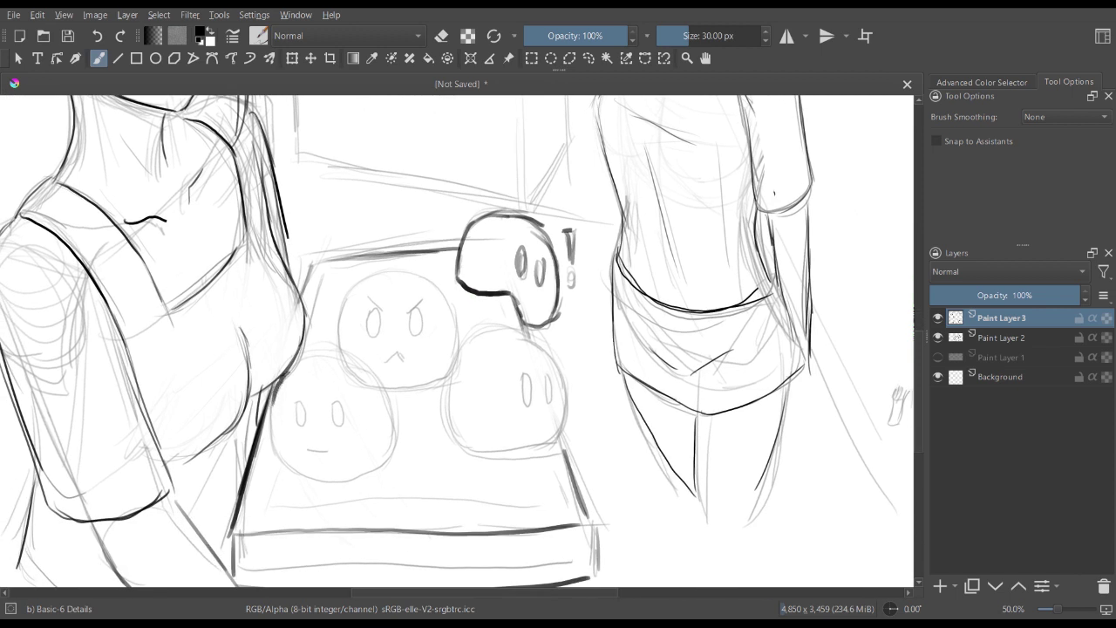
pyautogui.moveTo(282, 373)
pyautogui.mouseDown()
pyautogui.moveTo(325, 357)
pyautogui.moveTo(375, 371)
pyautogui.moveTo(397, 444)
pyautogui.moveTo(275, 424)
pyautogui.moveTo(277, 460)
pyautogui.moveTo(305, 475)
pyautogui.moveTo(378, 467)
pyautogui.moveTo(396, 440)
pyautogui.mouseUp()
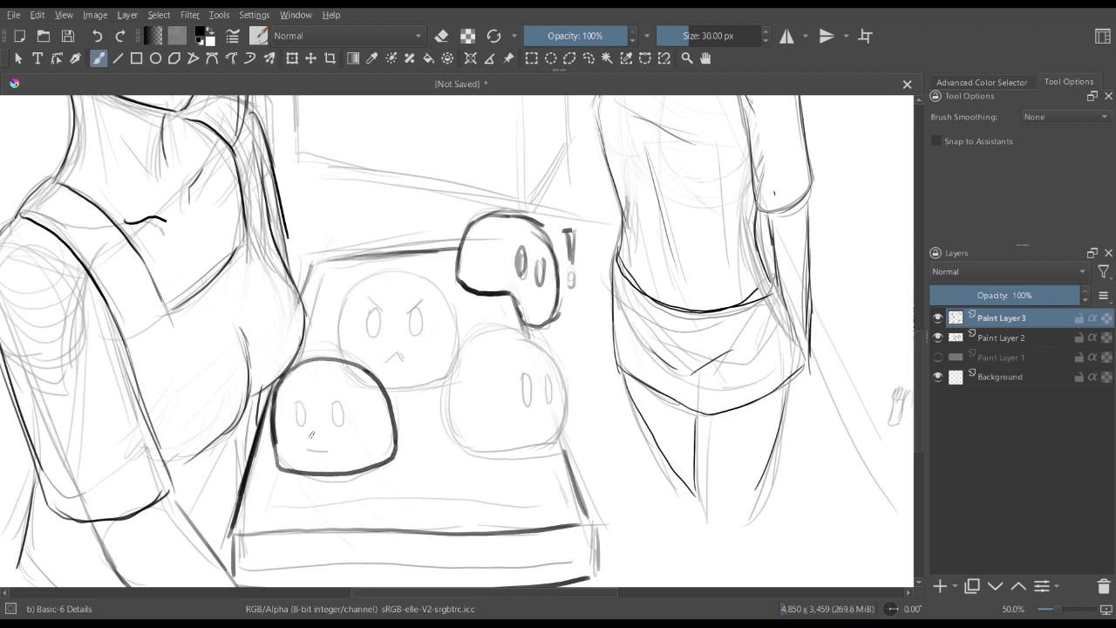
pyautogui.hotkey('ctrl', 'z')
pyautogui.hotkey('ctrl', 'z')
pyautogui.hotkey('ctrl', 'z')
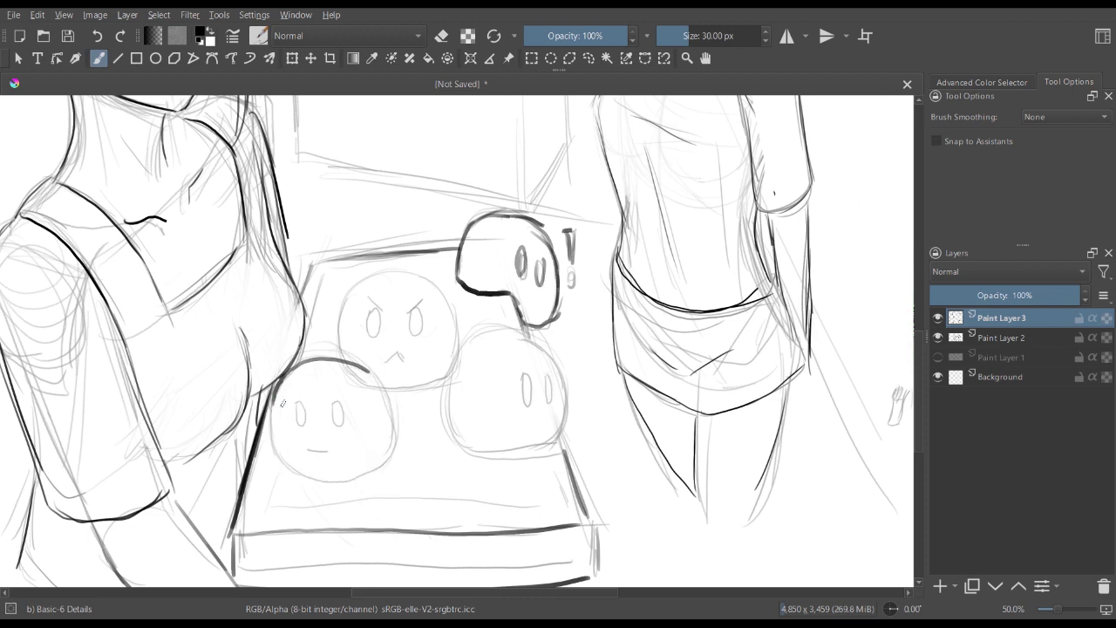
# - Reduce the brush size to 15 px and line the round creature nearest the foreground woman, with oval eyes and a small round mouth
pyautogui.moveTo(274, 393); pyautogui.dragTo(272, 450)
pyautogui.press('[')
pyautogui.press('[')
pyautogui.press('[')
pyautogui.press('[')
pyautogui.moveTo(275, 410)
pyautogui.mouseDown()
pyautogui.moveTo(272, 461)
pyautogui.moveTo(291, 478)
pyautogui.moveTo(363, 476)
pyautogui.mouseUp()
pyautogui.moveTo(365, 368)
pyautogui.mouseDown()
pyautogui.moveTo(380, 380)
pyautogui.moveTo(395, 436)
pyautogui.moveTo(392, 460)
pyautogui.moveTo(354, 477)
pyautogui.mouseUp()
pyautogui.moveTo(305, 402)
pyautogui.mouseDown()
pyautogui.moveTo(298, 410)
pyautogui.moveTo(340, 425)
pyautogui.moveTo(324, 446)
pyautogui.mouseUp()
# - Outline the rounded body of the creature on the table's side nearest the background woman
pyautogui.scroll(-3, 423, 345)
pyautogui.scroll(5, 423, 345)
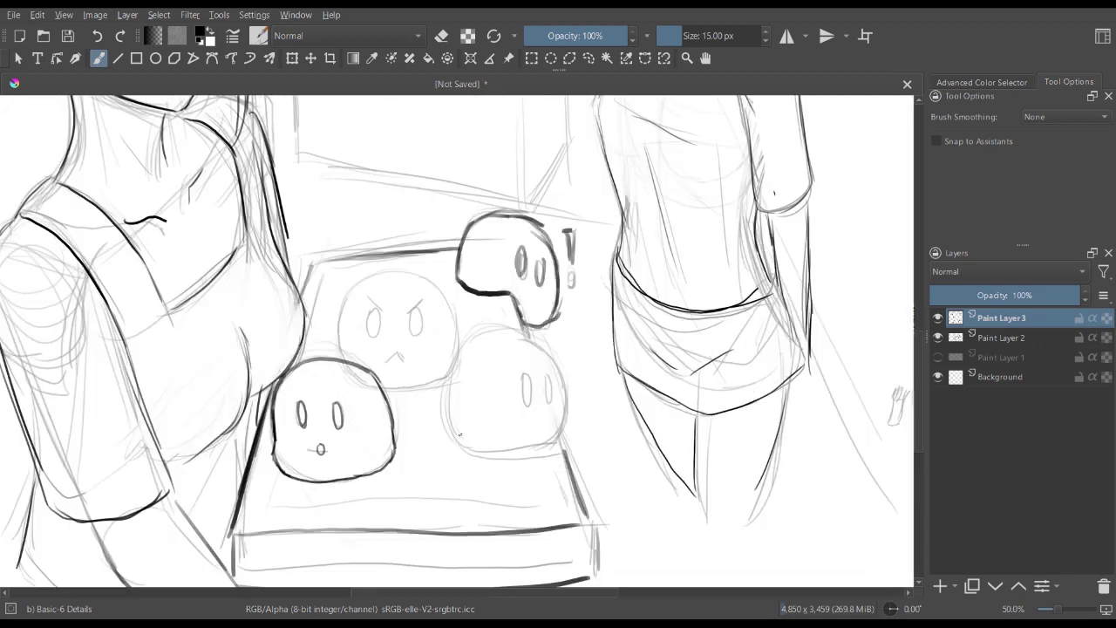
pyautogui.moveTo(523, 328)
pyautogui.mouseDown()
pyautogui.moveTo(453, 378)
pyautogui.moveTo(449, 463)
pyautogui.moveTo(471, 483)
pyautogui.moveTo(530, 482)
pyautogui.mouseUp()
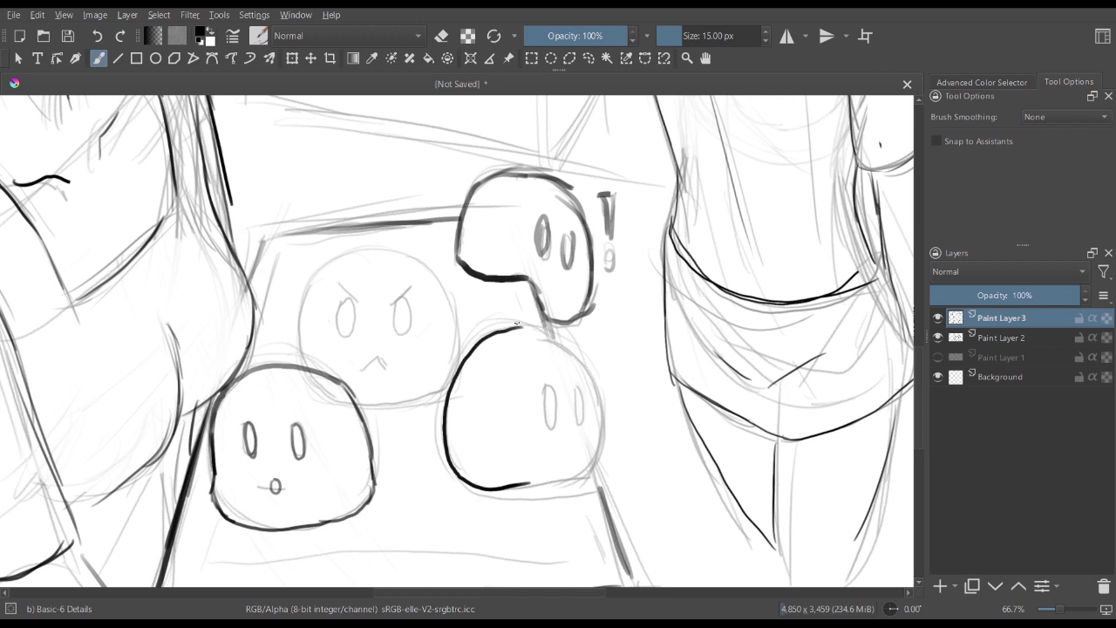
pyautogui.moveTo(505, 329)
pyautogui.mouseDown()
pyautogui.moveTo(560, 341)
pyautogui.moveTo(598, 388)
pyautogui.moveTo(601, 471)
pyautogui.mouseUp()
pyautogui.moveTo(508, 486); pyautogui.dragTo(602, 467)
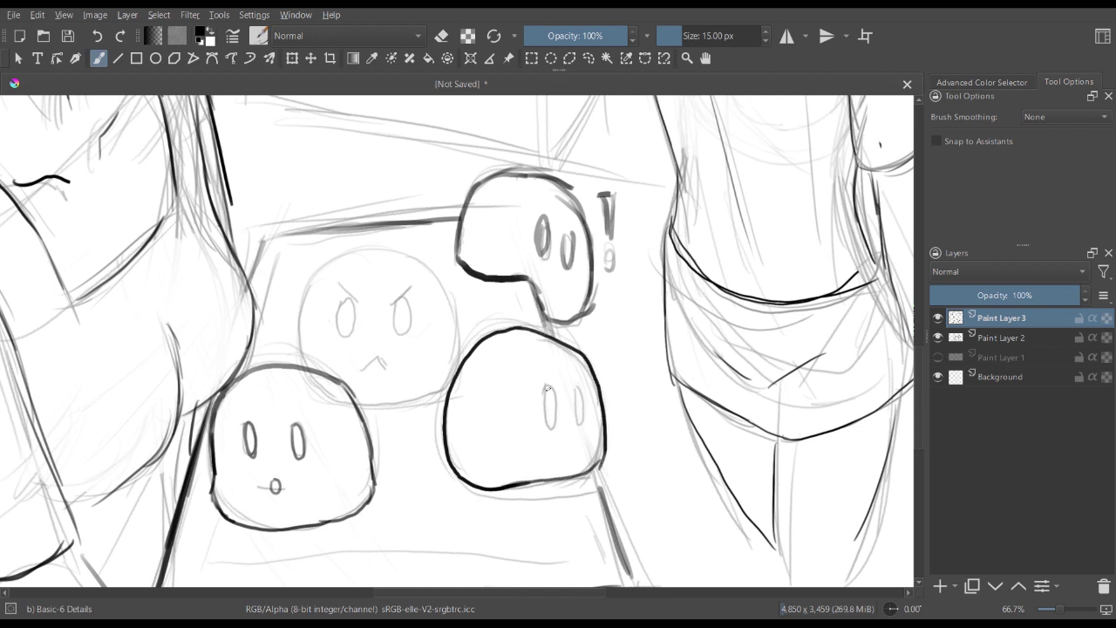
# - Line the oval eyes of the creature nearest the background woman and outline the round creature at the group's centre
pyautogui.moveTo(547, 387)
pyautogui.mouseDown()
pyautogui.moveTo(545, 430)
pyautogui.moveTo(547, 386)
pyautogui.moveTo(586, 407)
pyautogui.moveTo(579, 388)
pyautogui.mouseUp()
pyautogui.moveTo(300, 313); pyautogui.dragTo(306, 364)
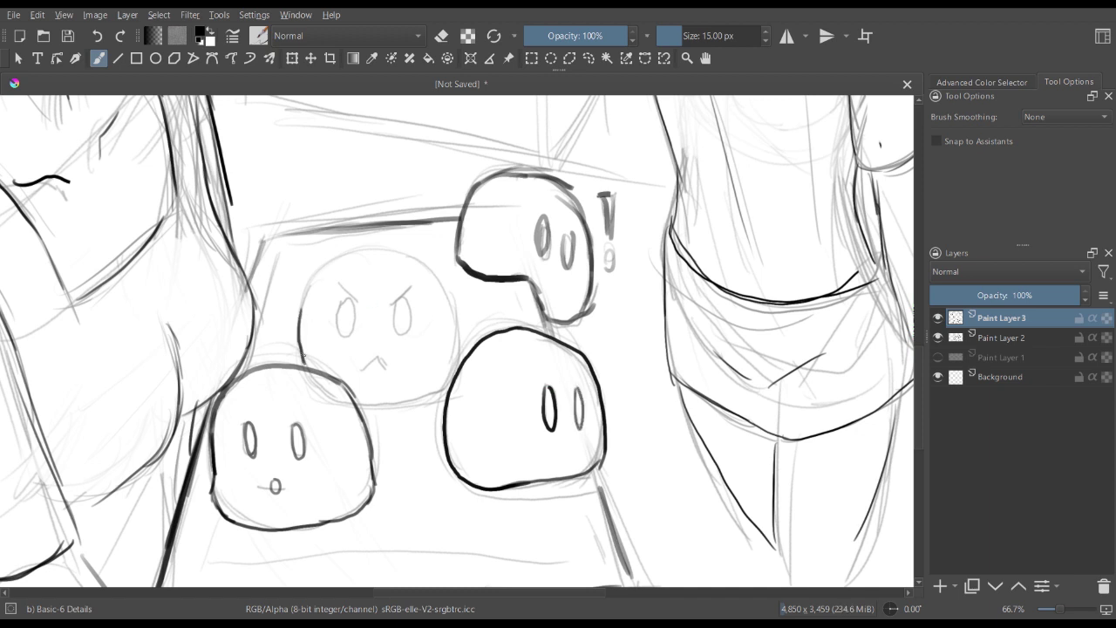
pyautogui.moveTo(301, 307)
pyautogui.mouseDown()
pyautogui.moveTo(333, 266)
pyautogui.moveTo(398, 262)
pyautogui.moveTo(458, 308)
pyautogui.moveTo(466, 349)
pyautogui.mouseUp()
pyautogui.moveTo(365, 405)
pyautogui.mouseDown()
pyautogui.moveTo(413, 415)
pyautogui.moveTo(448, 401)
pyautogui.mouseUp()
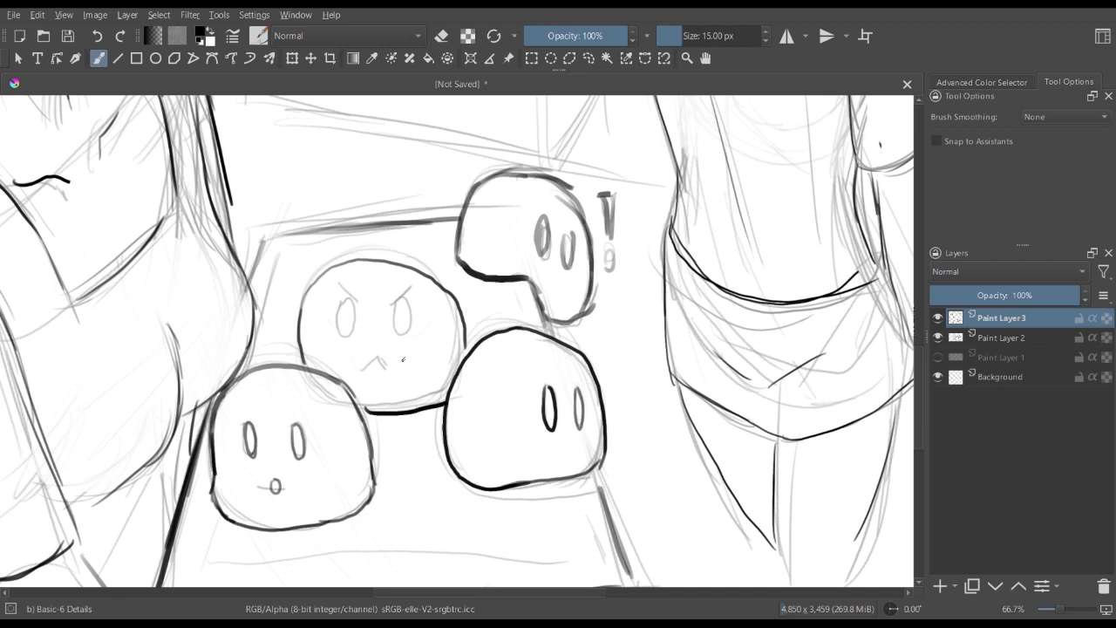
# - Erase the sketched angry face of the central round creature on Paint Layer 2
pyautogui.click(1001, 337)
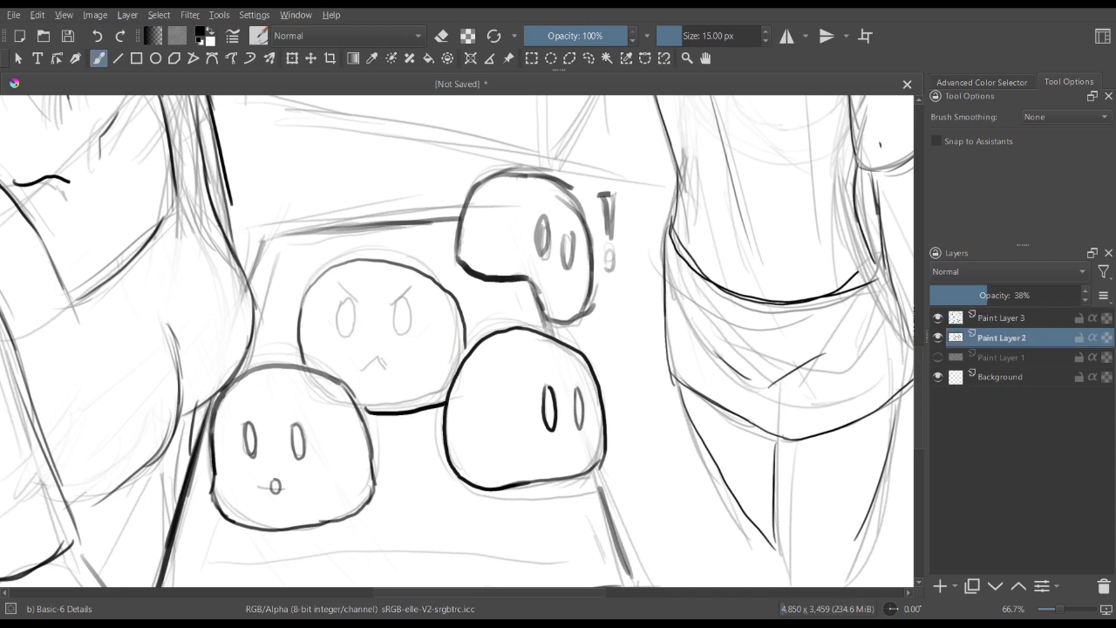
pyautogui.press('e')
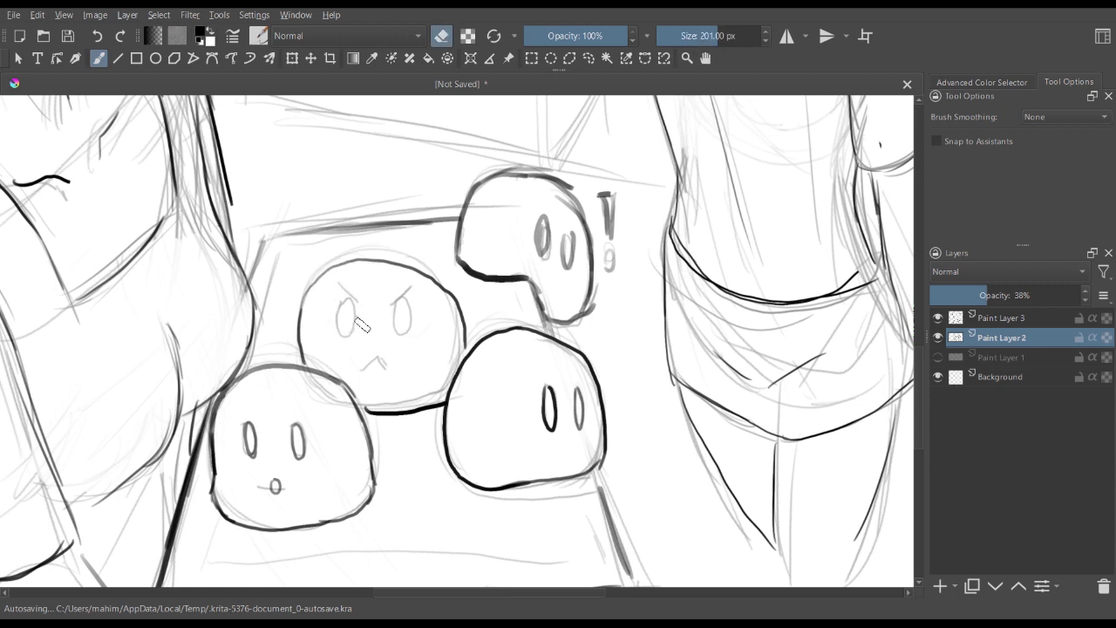
pyautogui.moveTo(361, 323)
pyautogui.mouseDown()
pyautogui.moveTo(373, 303)
pyautogui.moveTo(407, 335)
pyautogui.mouseUp()
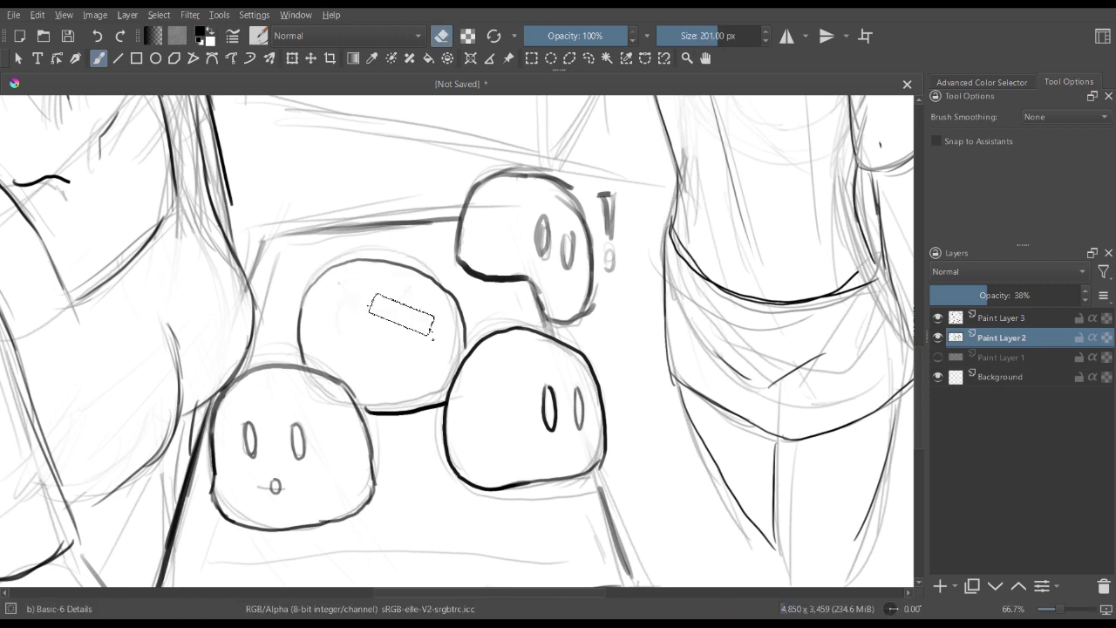
pyautogui.press('e')
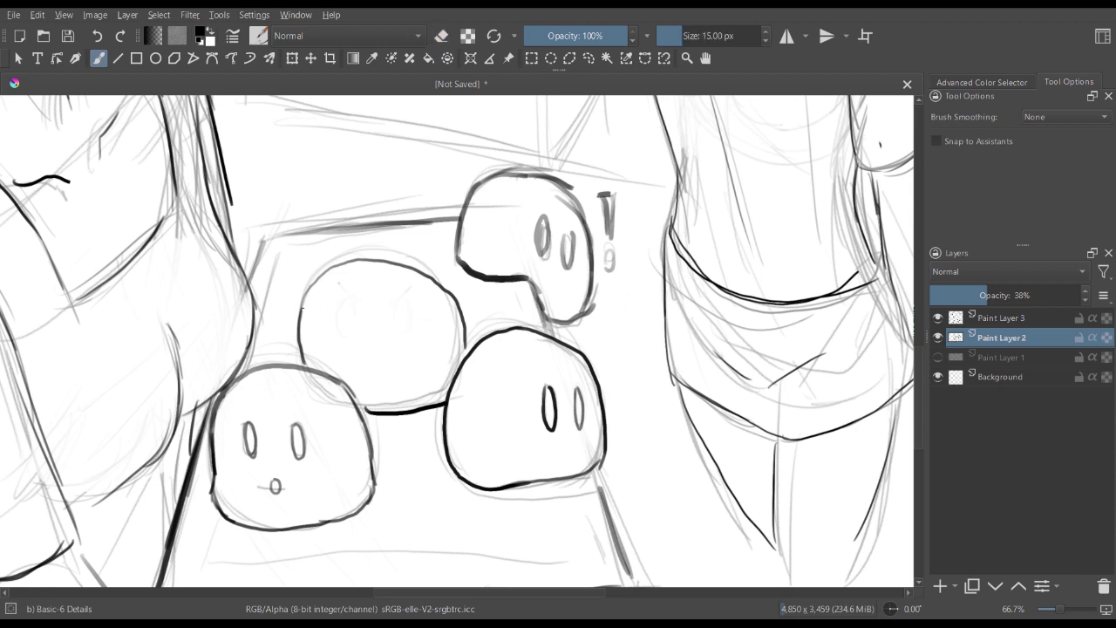
# - On Paint Layer 3, darken the central creature's outline and draw two plain oval eyes on it
pyautogui.moveTo(302, 306); pyautogui.dragTo(355, 262)
pyautogui.press('pageup')
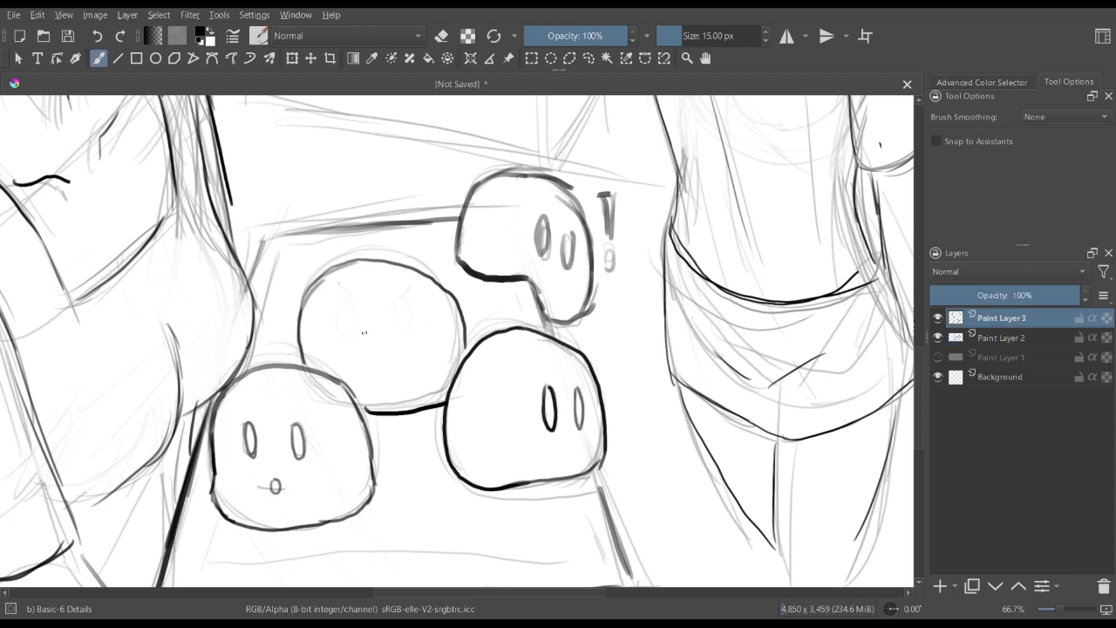
pyautogui.moveTo(303, 310)
pyautogui.mouseDown()
pyautogui.moveTo(334, 265)
pyautogui.moveTo(361, 259)
pyautogui.mouseUp()
pyautogui.moveTo(352, 312)
pyautogui.mouseDown()
pyautogui.moveTo(356, 349)
pyautogui.moveTo(394, 329)
pyautogui.moveTo(411, 343)
pyautogui.moveTo(392, 312)
pyautogui.mouseUp()
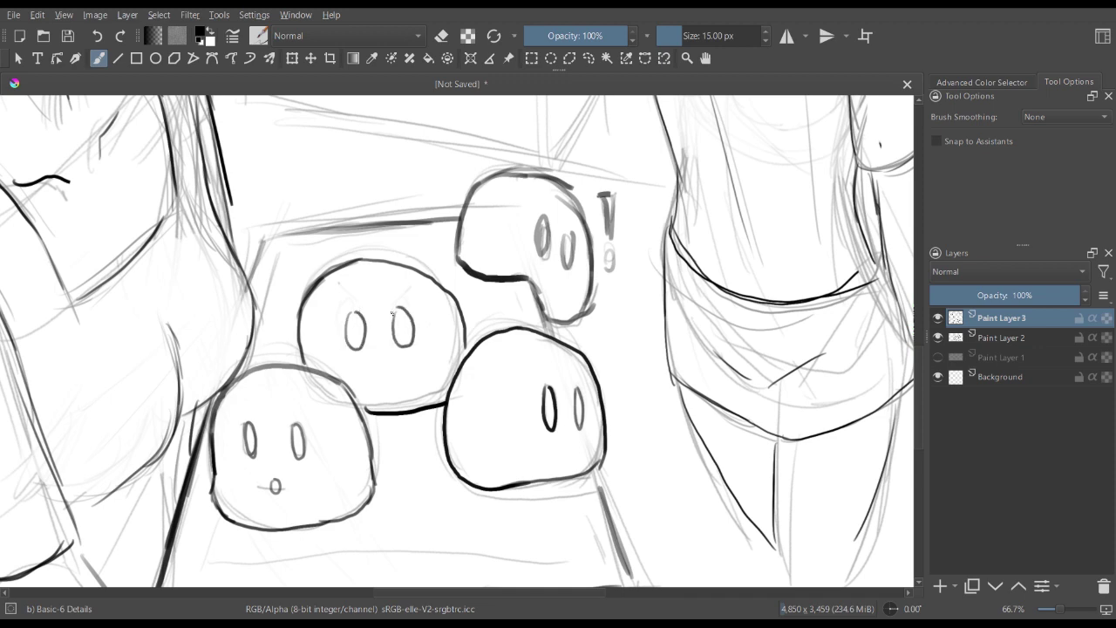
pyautogui.hotkey('ctrl', '-')
pyautogui.hotkey('ctrl', '-')
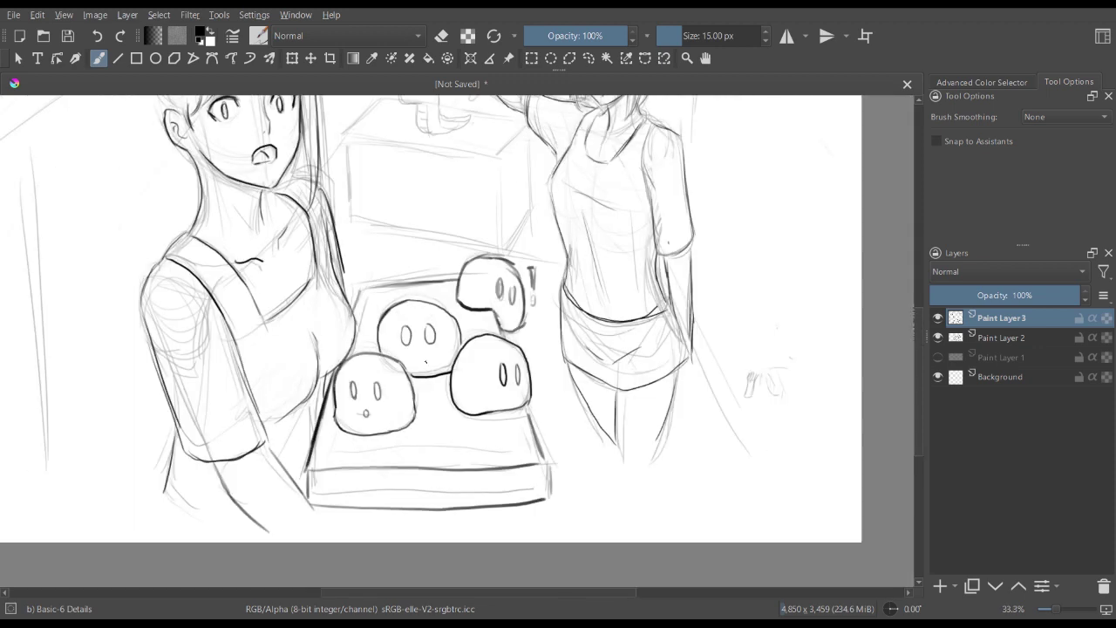
# - Erase the small mouth of the creature nearest the foreground woman, including its sketch on Paint Layer 2
pyautogui.hotkey('ctrl', '+')
pyautogui.hotkey('ctrl', '+')
pyautogui.press('e')
pyautogui.moveTo(301, 471); pyautogui.dragTo(264, 499)
pyautogui.click(1001, 337)
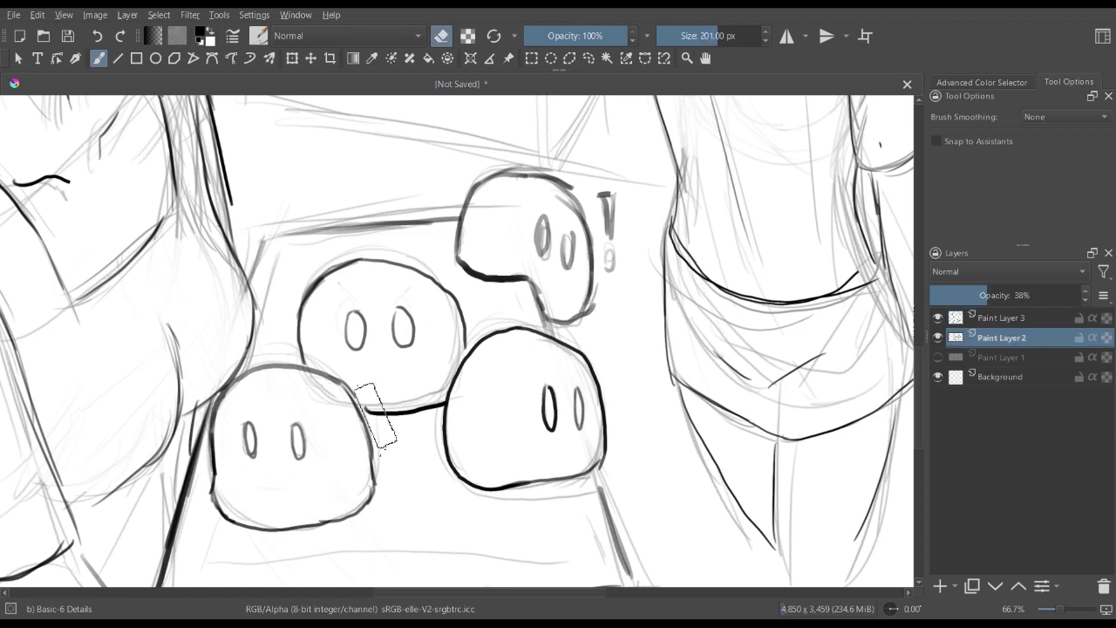
pyautogui.press('e')
pyautogui.press('-')
pyautogui.press('-')
pyautogui.press('-')
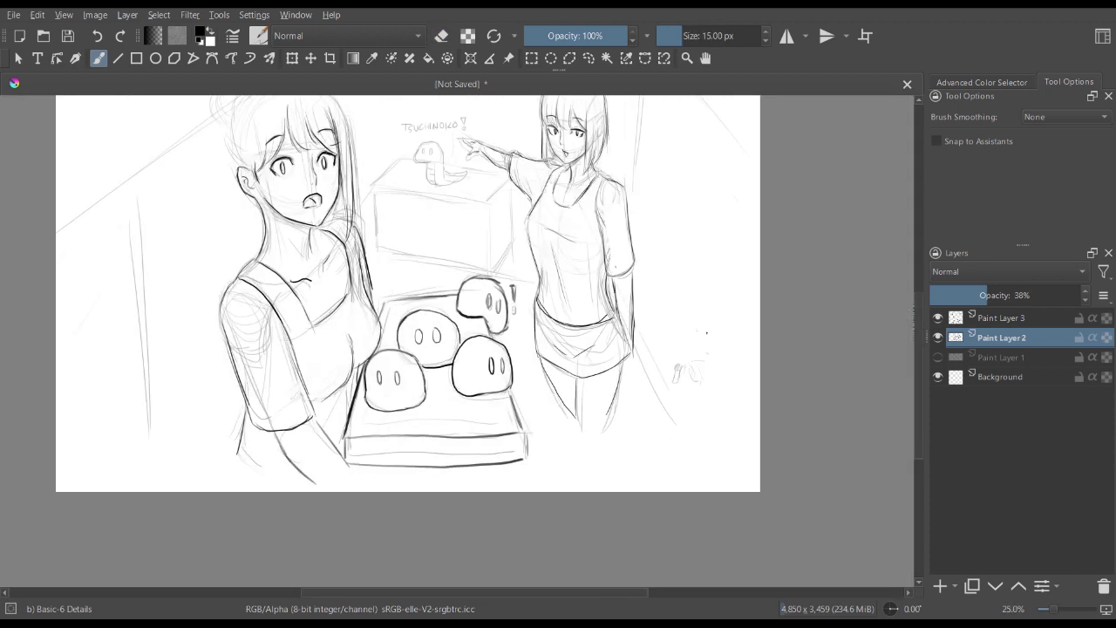
pyautogui.press('+')
pyautogui.press('-')
pyautogui.press('+')
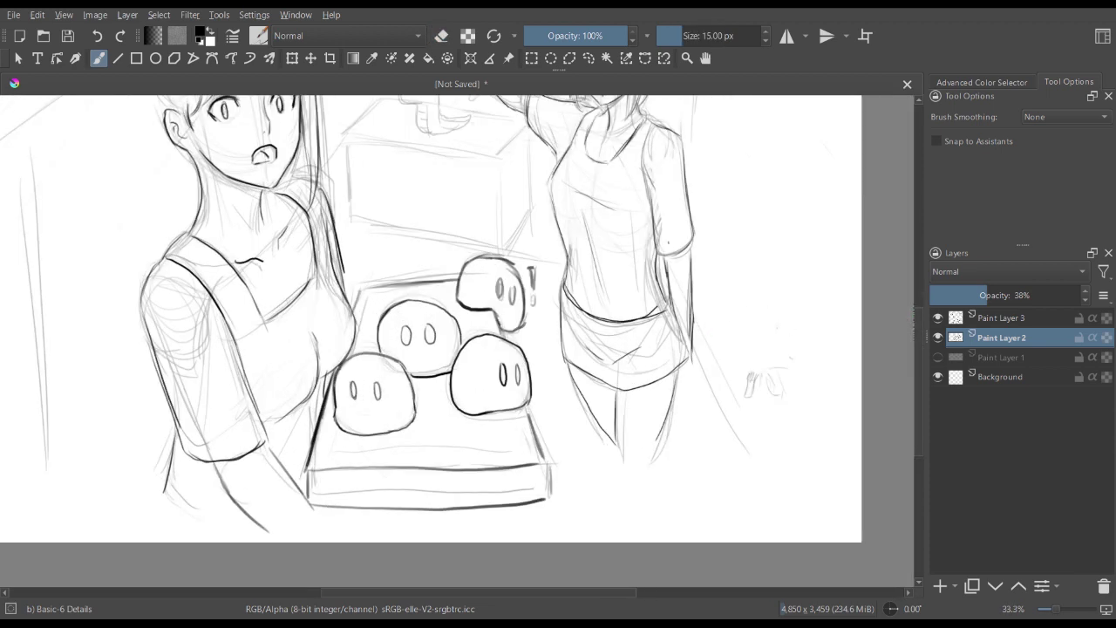
# - On Paint Layer 3, outline the small snake on the box with its rounded head, upright neck and tail ending in a pointed tip
pyautogui.click(1001, 318)
pyautogui.press('-')
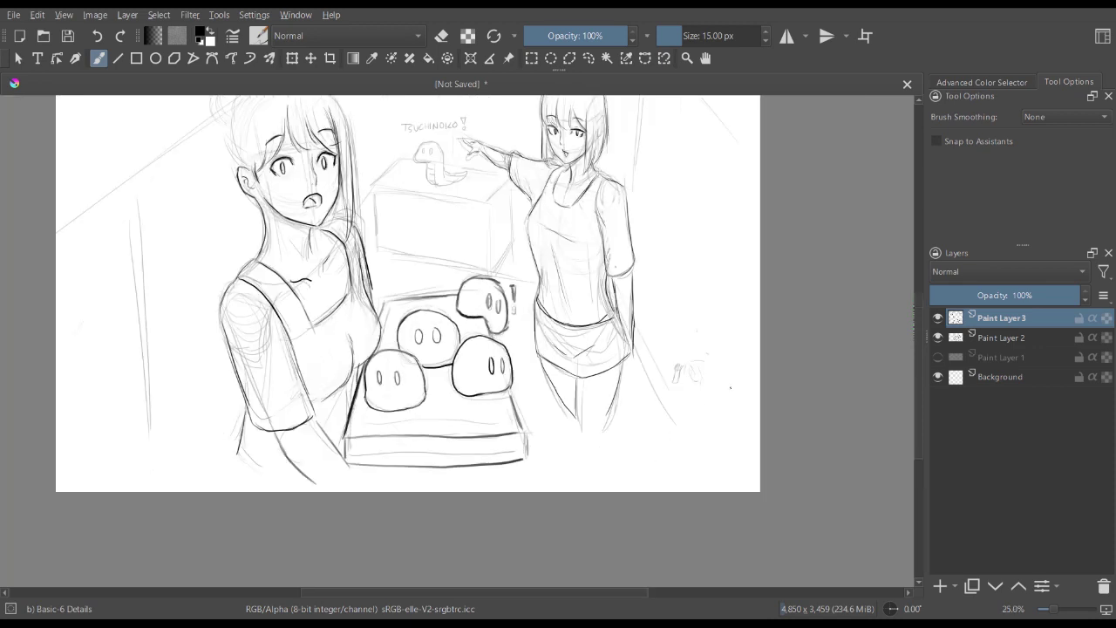
pyautogui.press('+')
pyautogui.press('+')
pyautogui.moveTo(831, 245); pyautogui.dragTo(686, 413)
pyautogui.press('-')
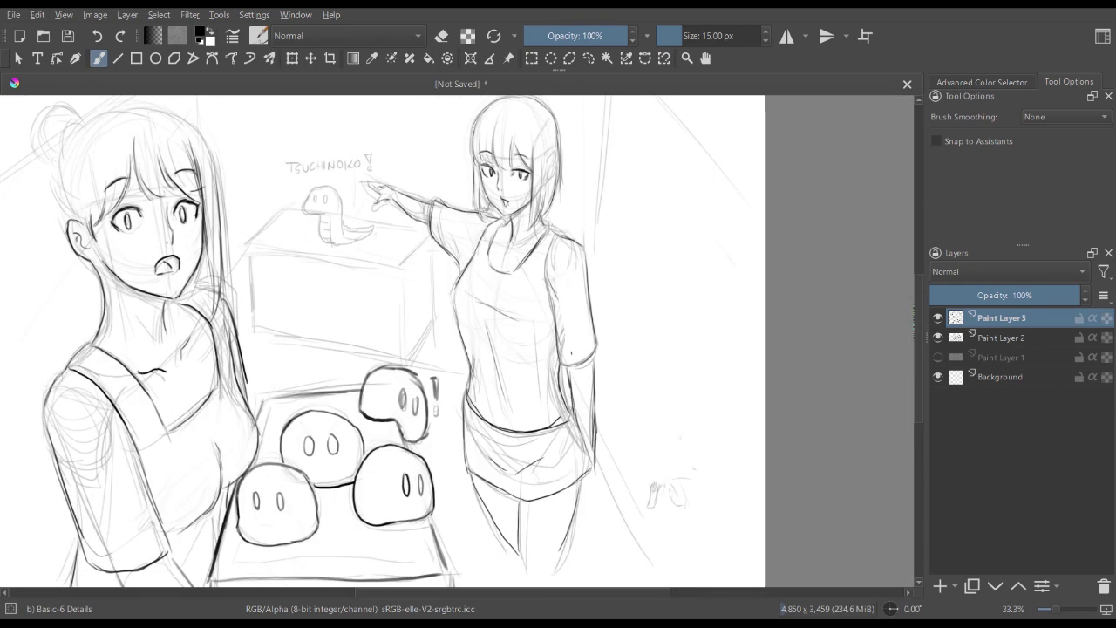
pyautogui.press('+')
pyautogui.moveTo(380, 260); pyautogui.dragTo(509, 348)
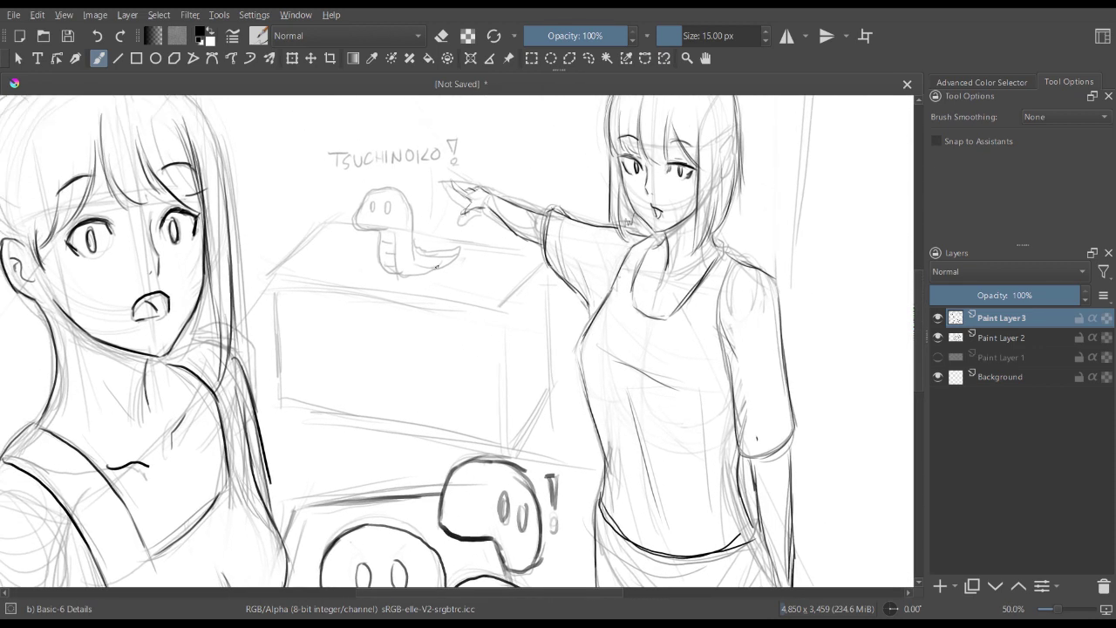
pyautogui.press('+')
pyautogui.moveTo(405, 226); pyautogui.dragTo(433, 306)
pyautogui.press('+')
pyautogui.moveTo(331, 229); pyautogui.dragTo(345, 264)
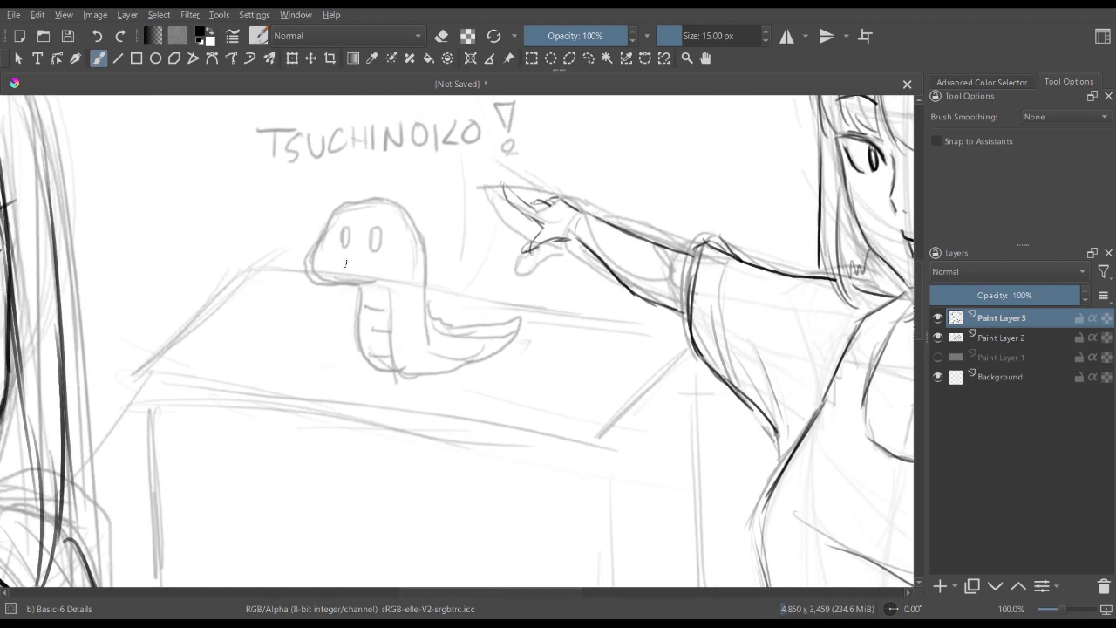
pyautogui.moveTo(332, 217)
pyautogui.mouseDown()
pyautogui.moveTo(310, 262)
pyautogui.moveTo(319, 281)
pyautogui.moveTo(375, 279)
pyautogui.mouseUp()
pyautogui.moveTo(332, 220)
pyautogui.mouseDown()
pyautogui.moveTo(358, 200)
pyautogui.moveTo(402, 202)
pyautogui.moveTo(422, 225)
pyautogui.moveTo(427, 329)
pyautogui.mouseUp()
pyautogui.moveTo(356, 285)
pyautogui.mouseDown()
pyautogui.moveTo(364, 350)
pyautogui.moveTo(385, 371)
pyautogui.moveTo(463, 361)
pyautogui.mouseUp()
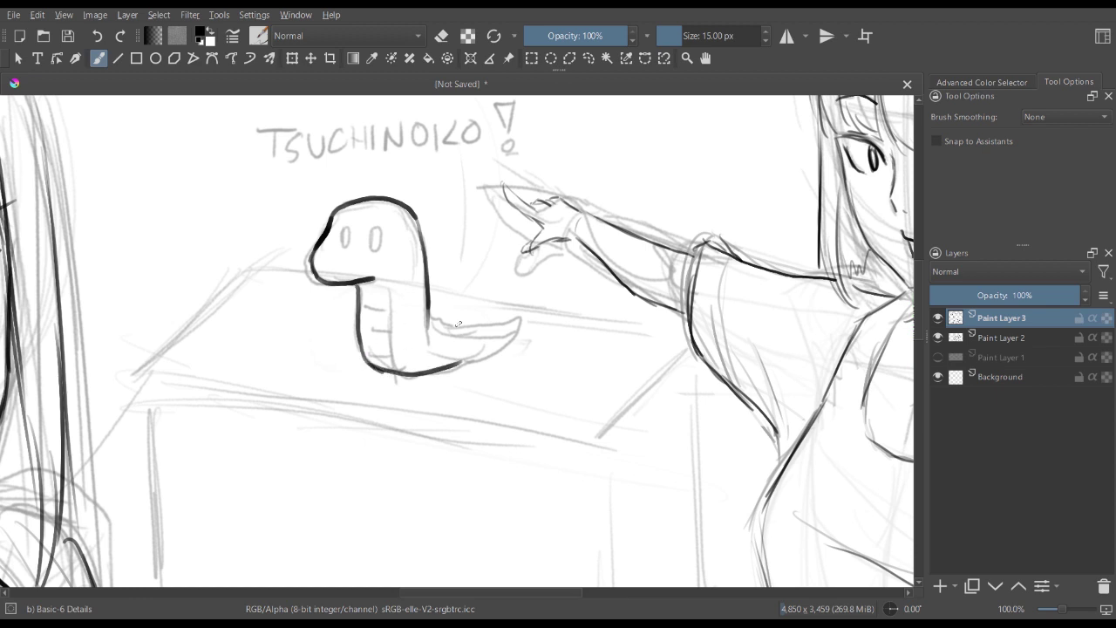
pyautogui.moveTo(431, 305)
pyautogui.mouseDown()
pyautogui.moveTo(441, 332)
pyautogui.moveTo(504, 333)
pyautogui.moveTo(501, 363)
pyautogui.moveTo(479, 351)
pyautogui.moveTo(503, 364)
pyautogui.mouseUp()
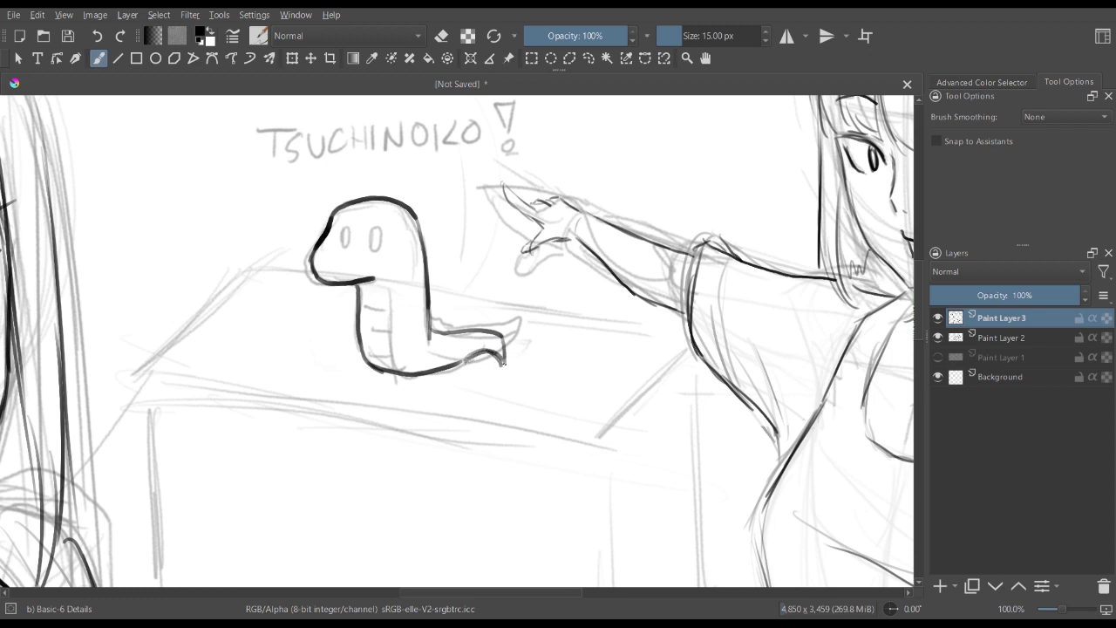
# - Line the snake's belly edge with short stripes and give it oval eyes with slanted angry brows
pyautogui.moveTo(373, 278); pyautogui.dragTo(395, 362)
pyautogui.moveTo(365, 309); pyautogui.dragTo(382, 312)
pyautogui.moveTo(373, 328)
pyautogui.mouseDown()
pyautogui.moveTo(385, 326)
pyautogui.moveTo(386, 340)
pyautogui.mouseUp()
pyautogui.moveTo(376, 351); pyautogui.dragTo(390, 350)
pyautogui.moveTo(378, 361); pyautogui.dragTo(393, 359)
pyautogui.moveTo(344, 227)
pyautogui.mouseDown()
pyautogui.moveTo(345, 243)
pyautogui.moveTo(354, 229)
pyautogui.moveTo(378, 246)
pyautogui.mouseUp()
pyautogui.moveTo(370, 229); pyautogui.dragTo(380, 219)
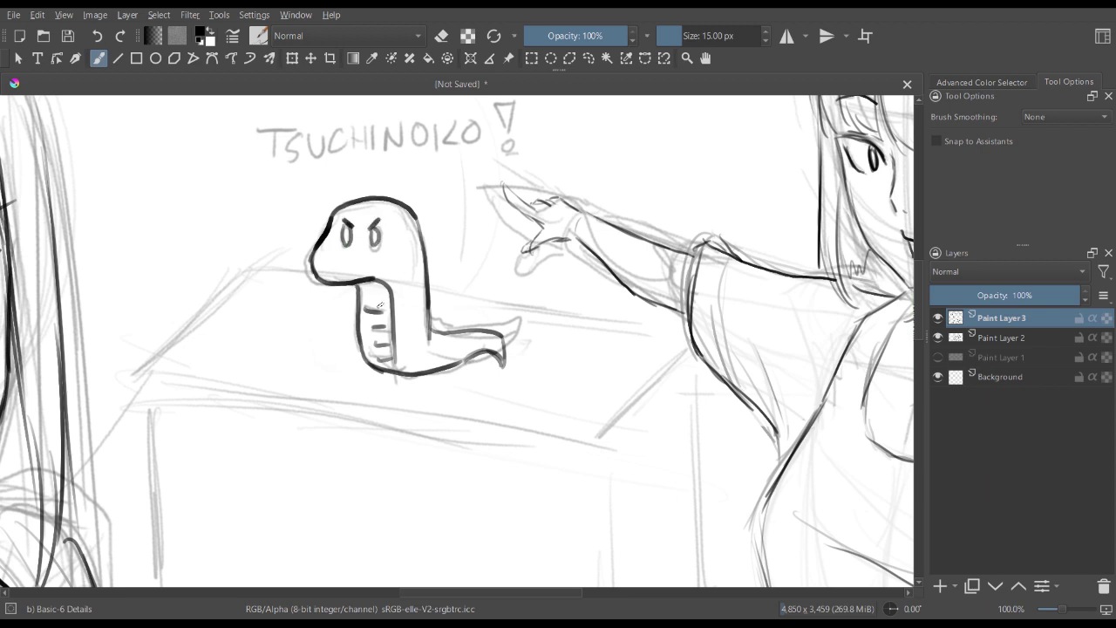
pyautogui.press('-')
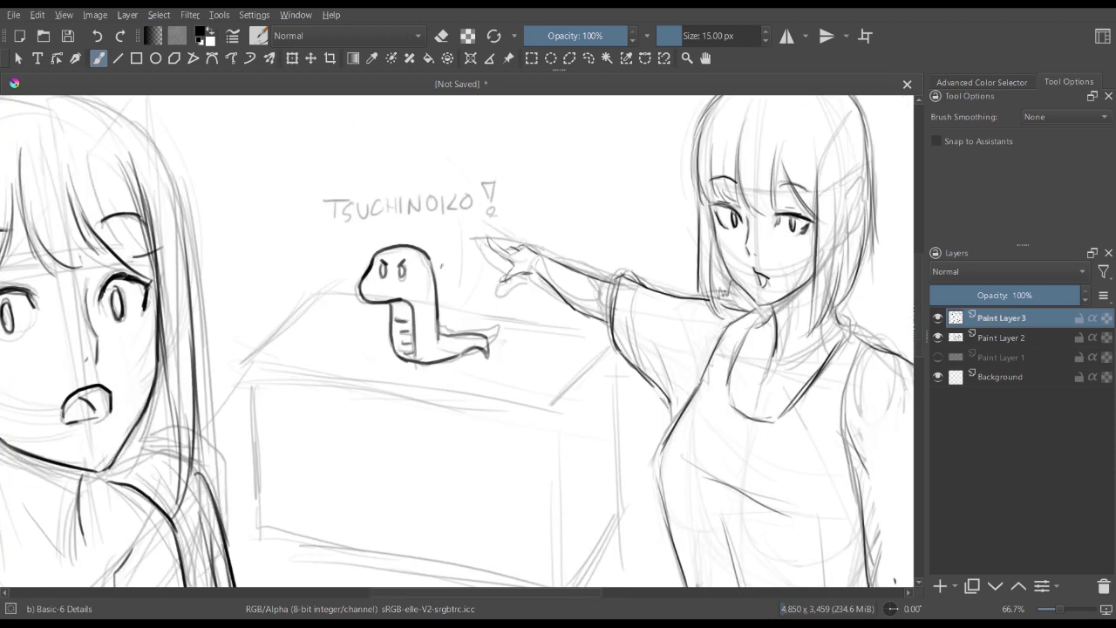
pyautogui.press('-')
pyautogui.press('+')
pyautogui.press('+')
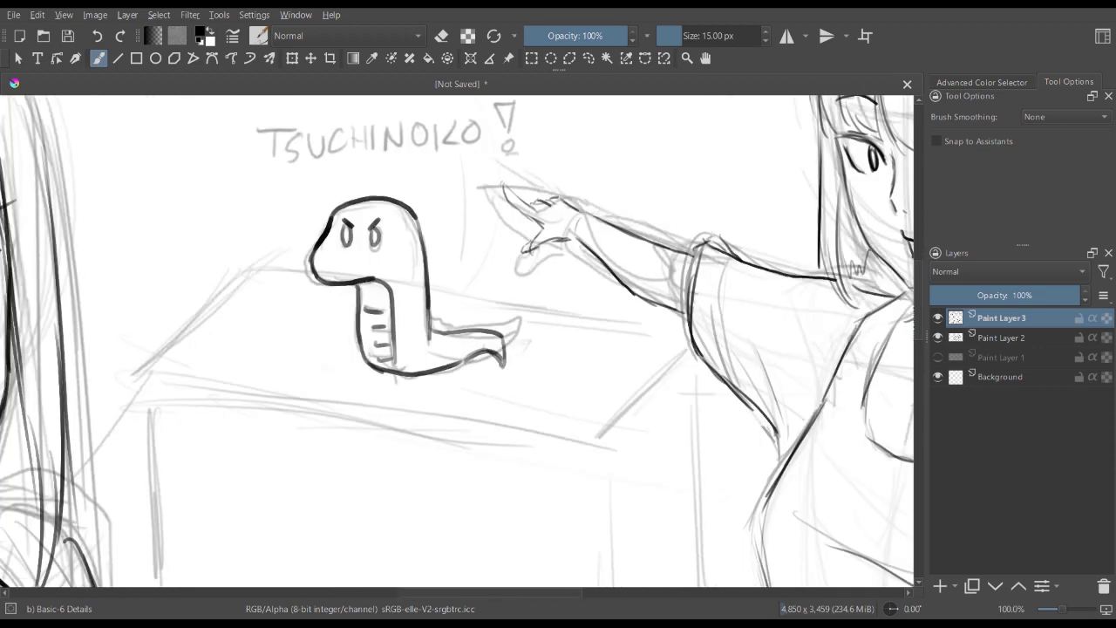
# - Line the side, front and back edges of the top face of the box under the snake
pyautogui.press('-')
pyautogui.moveTo(480, 360); pyautogui.dragTo(509, 328)
pyautogui.moveTo(274, 328)
pyautogui.mouseDown()
pyautogui.moveTo(364, 264)
pyautogui.moveTo(333, 344)
pyautogui.moveTo(544, 386)
pyautogui.mouseUp()
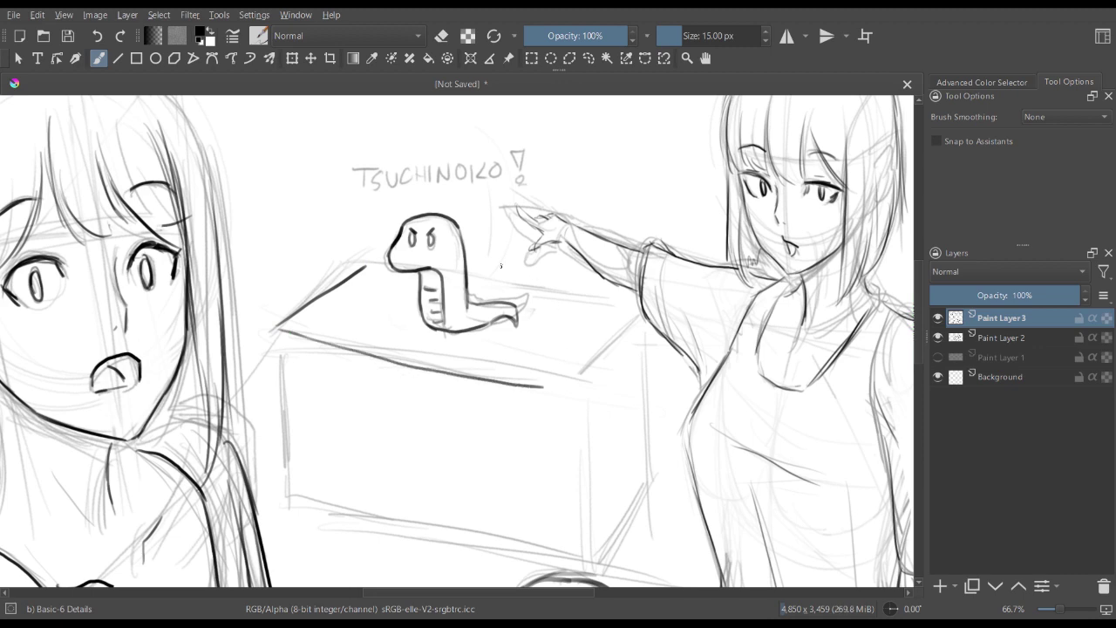
pyautogui.moveTo(479, 274)
pyautogui.mouseDown()
pyautogui.moveTo(618, 306)
pyautogui.moveTo(553, 382)
pyautogui.moveTo(533, 319)
pyautogui.mouseUp()
# - Line the vertical edges and the bottom edges of the box under the snake
pyautogui.scroll(-1, 373, 264)
pyautogui.moveTo(307, 270); pyautogui.dragTo(316, 392)
pyautogui.moveTo(505, 301); pyautogui.dragTo(508, 397)
pyautogui.moveTo(505, 338); pyautogui.dragTo(509, 415)
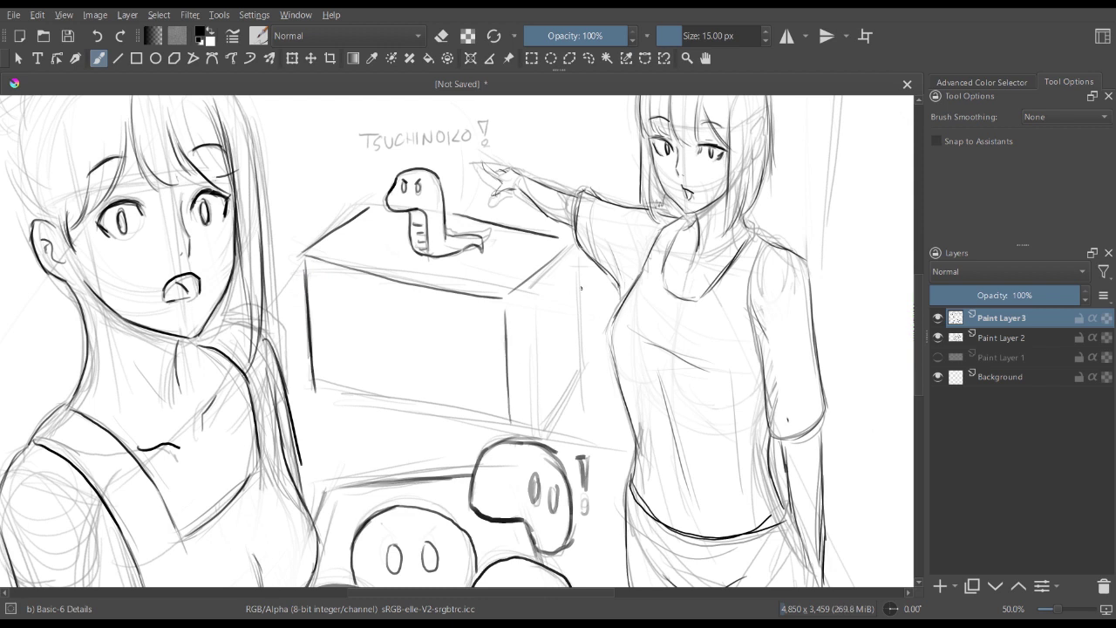
pyautogui.moveTo(572, 256); pyautogui.dragTo(577, 412)
pyautogui.moveTo(332, 384); pyautogui.dragTo(479, 429)
pyautogui.moveTo(577, 384); pyautogui.dragTo(534, 433)
pyautogui.hotkey('ctrl', '-')
pyautogui.hotkey('ctrl', '-')
pyautogui.hotkey('ctrl', '-')
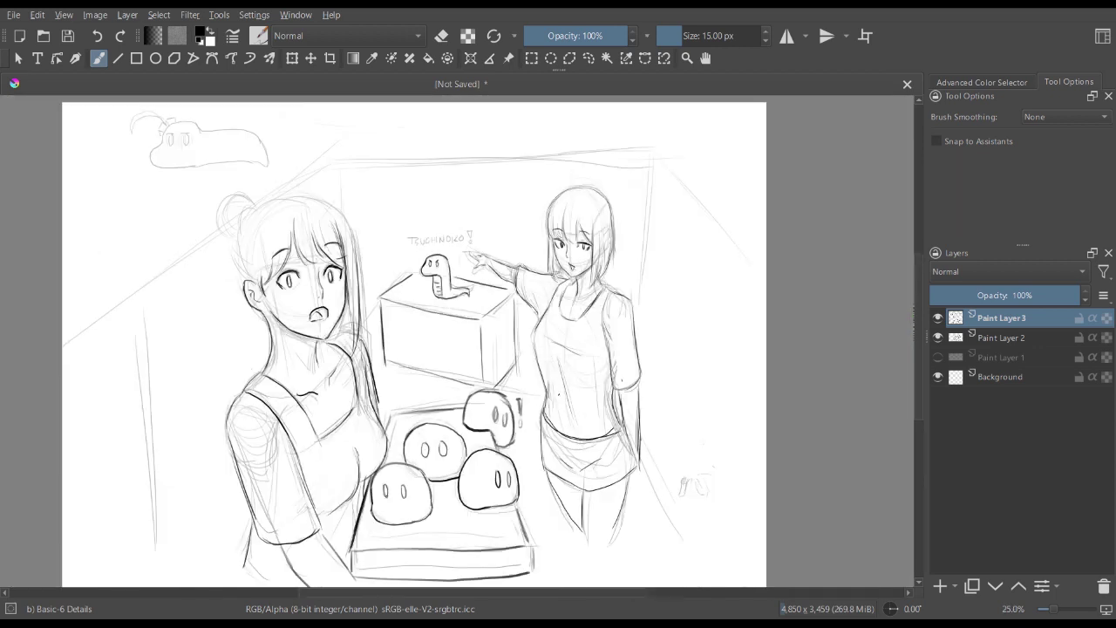
# - Line the swept-back hair strands above the foreground woman's ear
pyautogui.hotkey('ctrl', '+')
pyautogui.hotkey('ctrl', '+')
pyautogui.scroll(2, 457, 342)
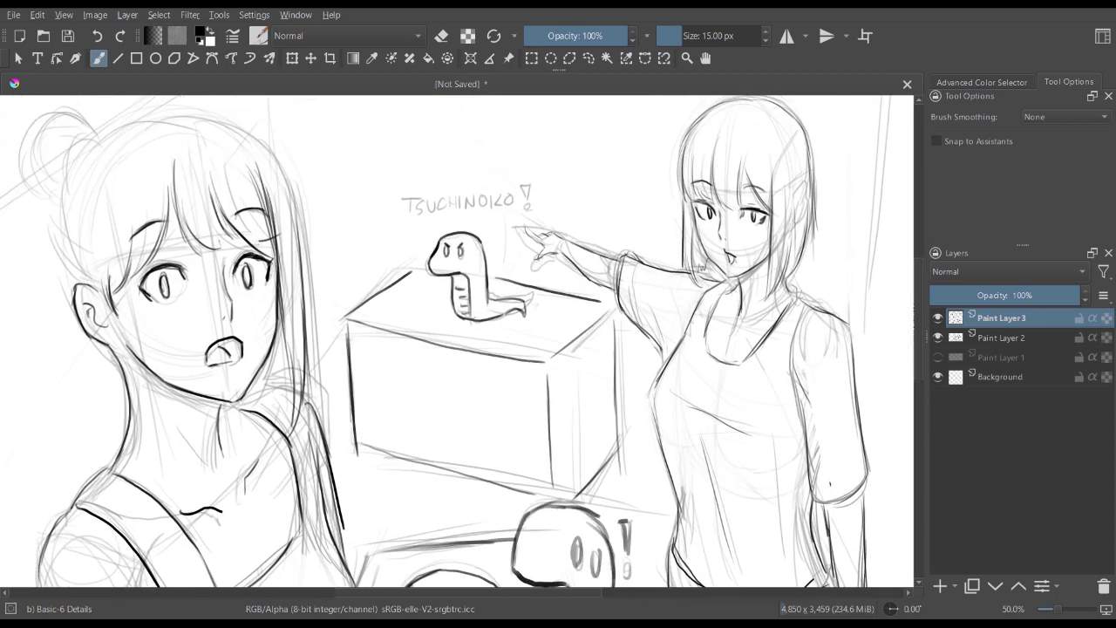
pyautogui.moveTo(134, 336)
pyautogui.mouseDown()
pyautogui.moveTo(181, 332)
pyautogui.moveTo(156, 400)
pyautogui.moveTo(164, 428)
pyautogui.mouseUp()
pyautogui.moveTo(145, 294)
pyautogui.mouseDown()
pyautogui.moveTo(169, 431)
pyautogui.moveTo(190, 464)
pyautogui.moveTo(190, 396)
pyautogui.mouseUp()
pyautogui.moveTo(158, 319); pyautogui.dragTo(209, 396)
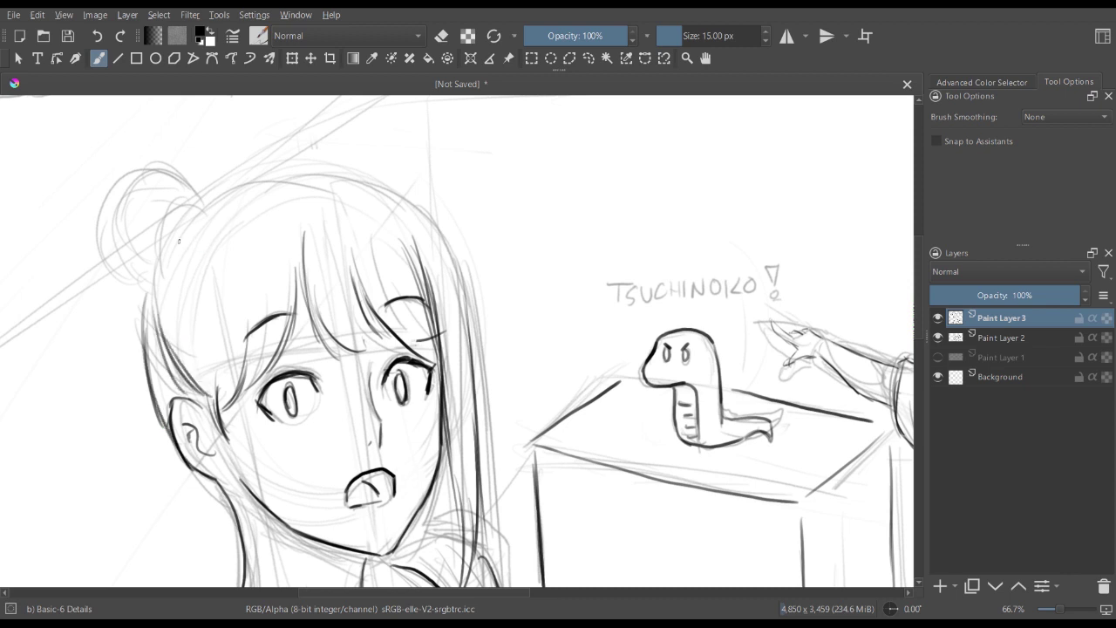
# - Line the crown of the foreground woman's head and continue it down the far side of her hair
pyautogui.moveTo(174, 246); pyautogui.dragTo(258, 182)
pyautogui.moveTo(191, 229); pyautogui.dragTo(202, 213)
pyautogui.moveTo(204, 213); pyautogui.dragTo(321, 174)
pyautogui.moveTo(242, 190); pyautogui.dragTo(309, 176)
pyautogui.moveTo(308, 183)
pyautogui.mouseDown()
pyautogui.moveTo(373, 180)
pyautogui.moveTo(337, 183)
pyautogui.moveTo(401, 200)
pyautogui.moveTo(442, 253)
pyautogui.moveTo(466, 319)
pyautogui.mouseUp()
pyautogui.moveTo(446, 267); pyautogui.dragTo(471, 415)
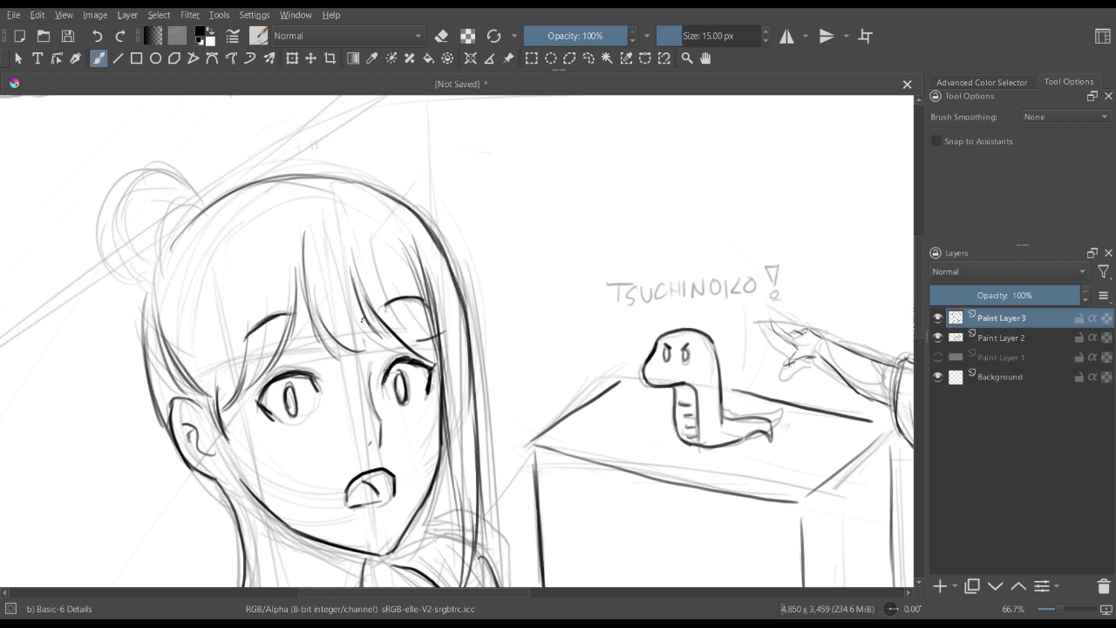
pyautogui.moveTo(159, 265); pyautogui.dragTo(193, 358)
pyautogui.moveTo(169, 290); pyautogui.dragTo(223, 372)
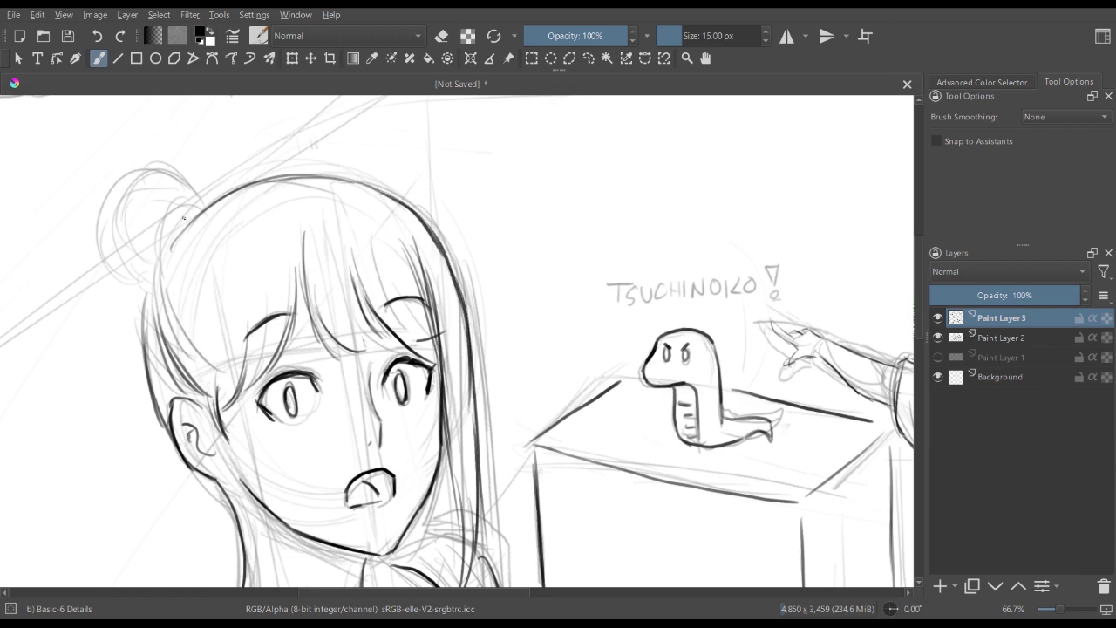
# - Line the band at the base of the foreground woman's hair bun and outline the round bun
pyautogui.moveTo(180, 218); pyautogui.dragTo(143, 288)
pyautogui.moveTo(199, 202)
pyautogui.mouseDown()
pyautogui.moveTo(146, 254)
pyautogui.moveTo(143, 286)
pyautogui.moveTo(147, 275)
pyautogui.mouseUp()
pyautogui.moveTo(184, 225); pyautogui.dragTo(148, 278)
pyautogui.moveTo(202, 192)
pyautogui.mouseDown()
pyautogui.moveTo(197, 207)
pyautogui.moveTo(126, 173)
pyautogui.moveTo(112, 180)
pyautogui.moveTo(94, 261)
pyautogui.mouseUp()
pyautogui.moveTo(97, 224)
pyautogui.mouseDown()
pyautogui.moveTo(118, 278)
pyautogui.moveTo(143, 281)
pyautogui.mouseUp()
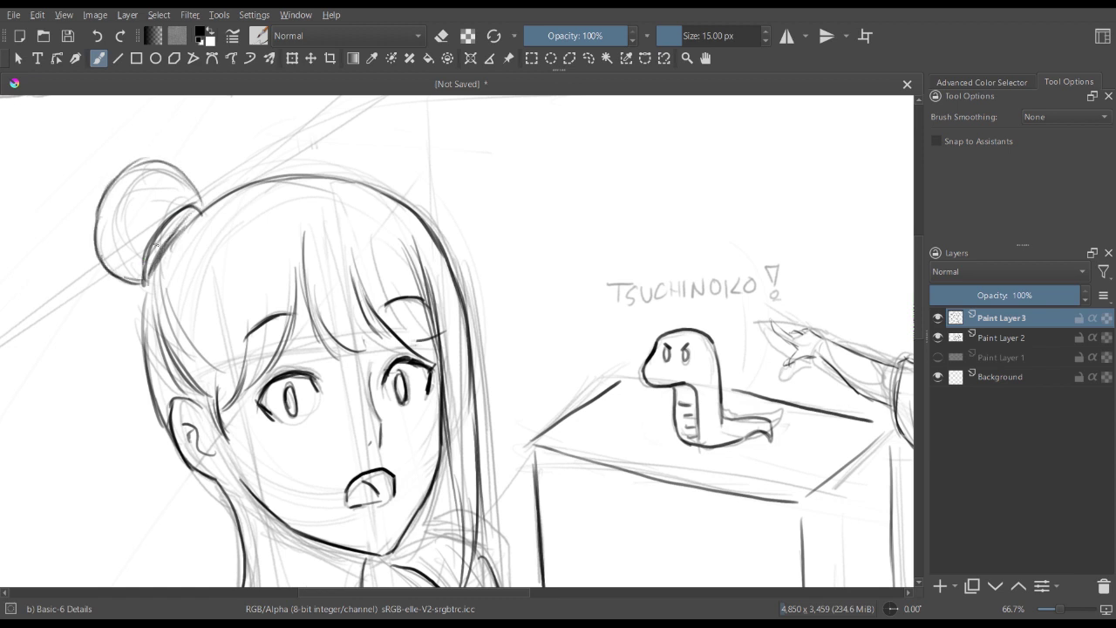
# - Fill the foreground woman's hair bun with curved hair strands converging on its base
pyautogui.moveTo(124, 179)
pyautogui.mouseDown()
pyautogui.moveTo(150, 192)
pyautogui.moveTo(164, 218)
pyautogui.mouseUp()
pyautogui.moveTo(143, 167); pyautogui.dragTo(192, 212)
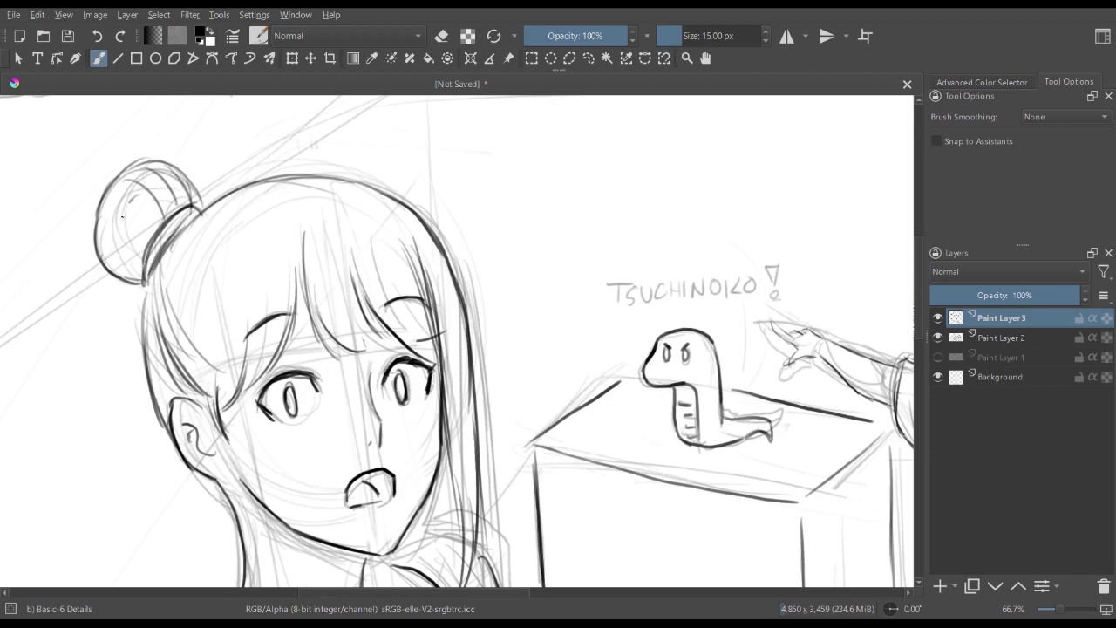
pyautogui.moveTo(120, 205); pyautogui.dragTo(129, 281)
pyautogui.moveTo(154, 202)
pyautogui.mouseDown()
pyautogui.moveTo(133, 247)
pyautogui.moveTo(142, 281)
pyautogui.mouseUp()
pyautogui.moveTo(159, 208); pyautogui.dragTo(143, 271)
pyautogui.press('-')
pyautogui.press('-')
pyautogui.press('-')
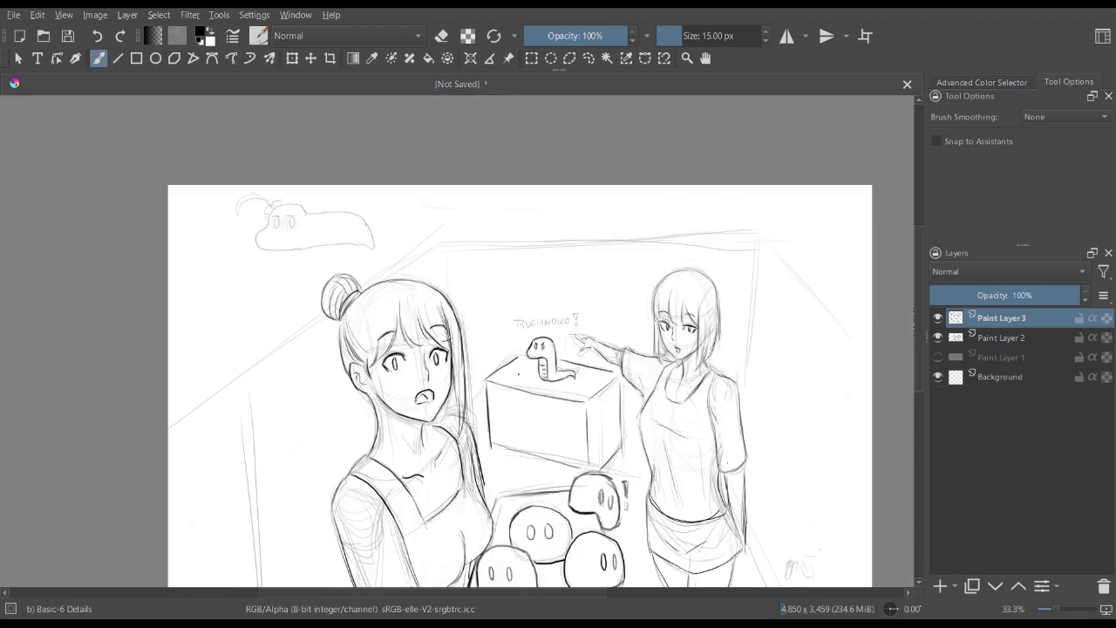
# - Line the contour under the background woman's chest and check the whole drawing
pyautogui.press('+')
pyautogui.moveTo(519, 374)
pyautogui.mouseDown()
pyautogui.moveTo(309, 168)
pyautogui.moveTo(311, 149)
pyautogui.mouseUp()
pyautogui.moveTo(512, 221); pyautogui.dragTo(490, 238)
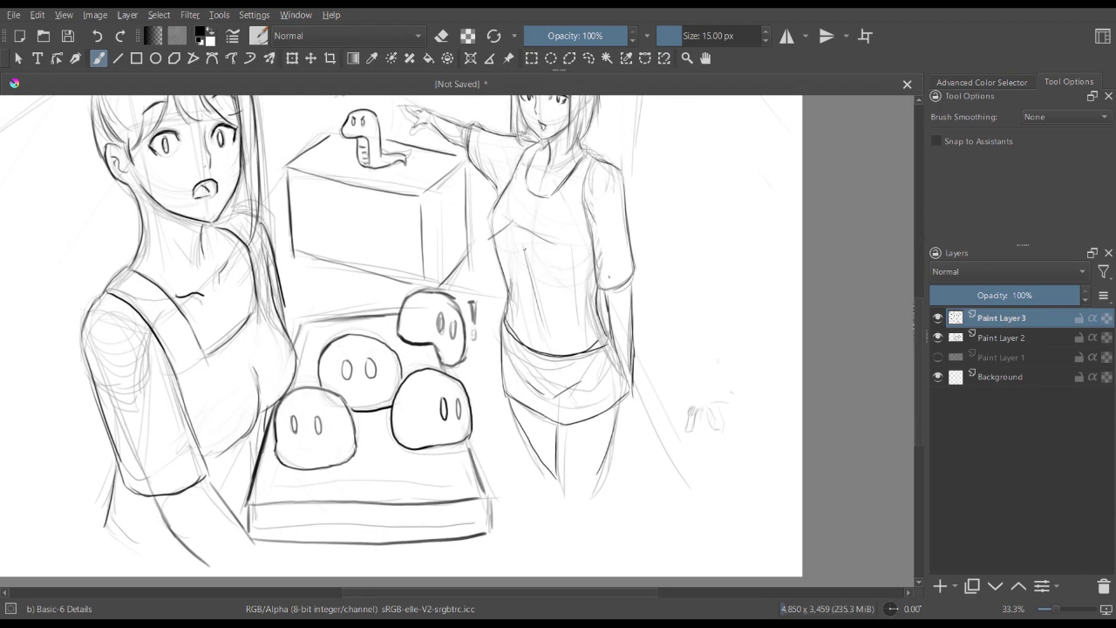
pyautogui.press('-')
pyautogui.press('+')
pyautogui.press('+')
pyautogui.press('-')
pyautogui.moveTo(436, 288); pyautogui.dragTo(430, 405)
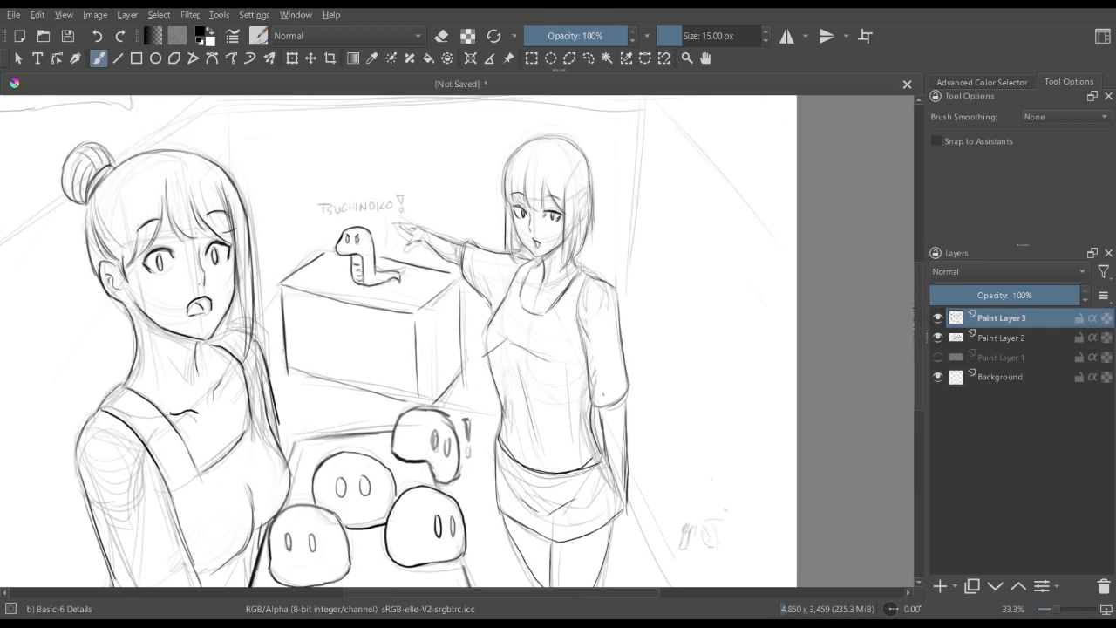
pyautogui.moveTo(522, 343); pyautogui.dragTo(575, 279)
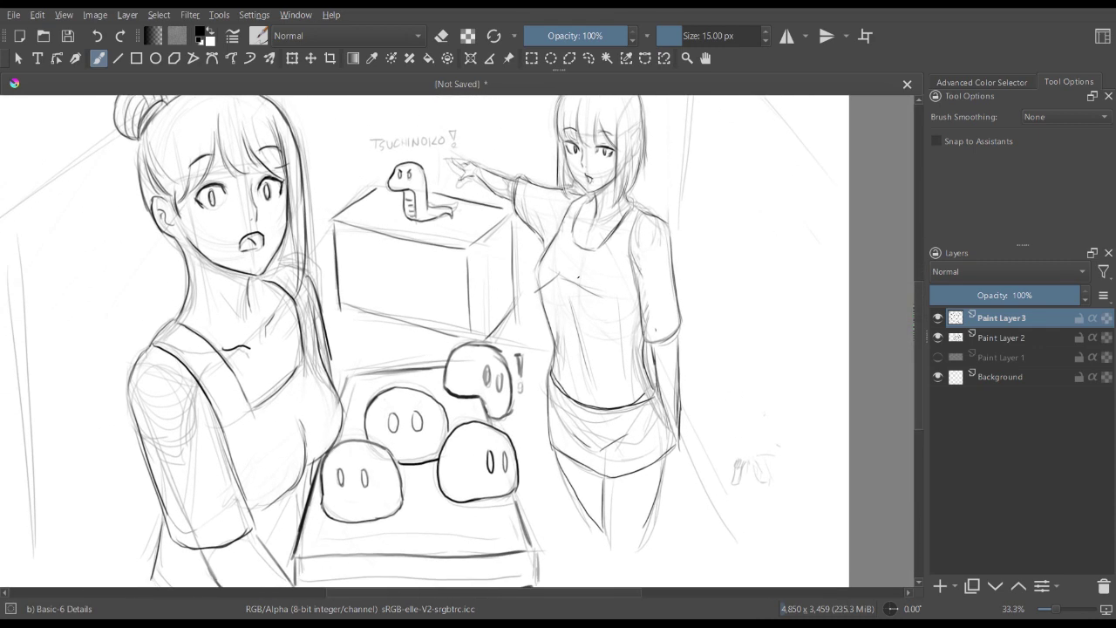
pyautogui.press('-')
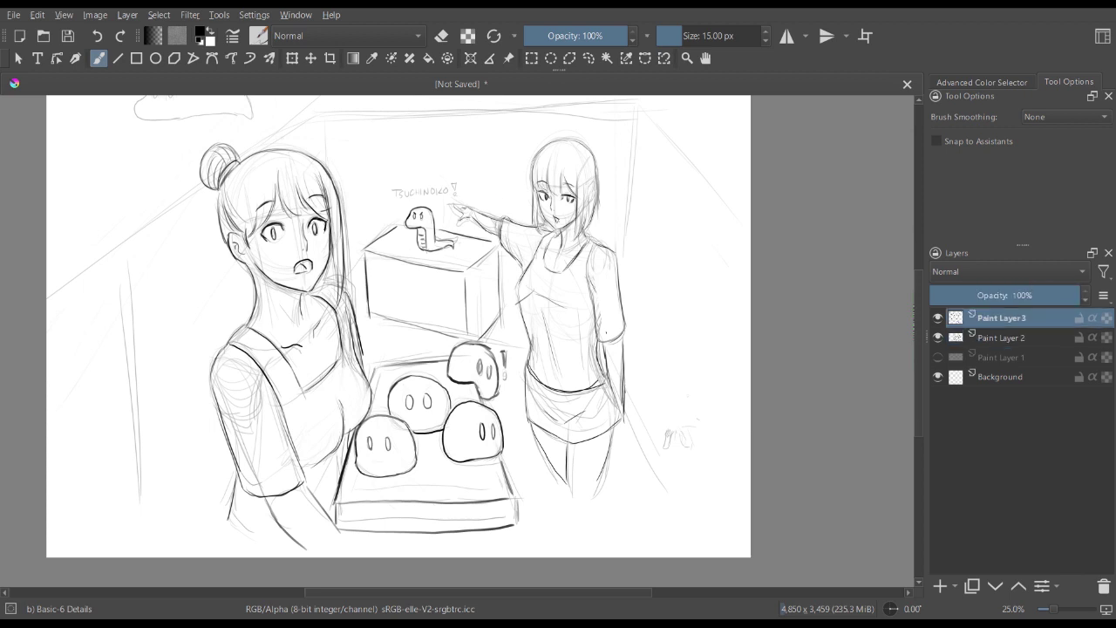
# - Merge Paint Layer 3 into Paint Layer 2 and enlarge the lassoed background woman slightly, placing her lower in the picture
pyautogui.hotkey('shift', 'Delete')
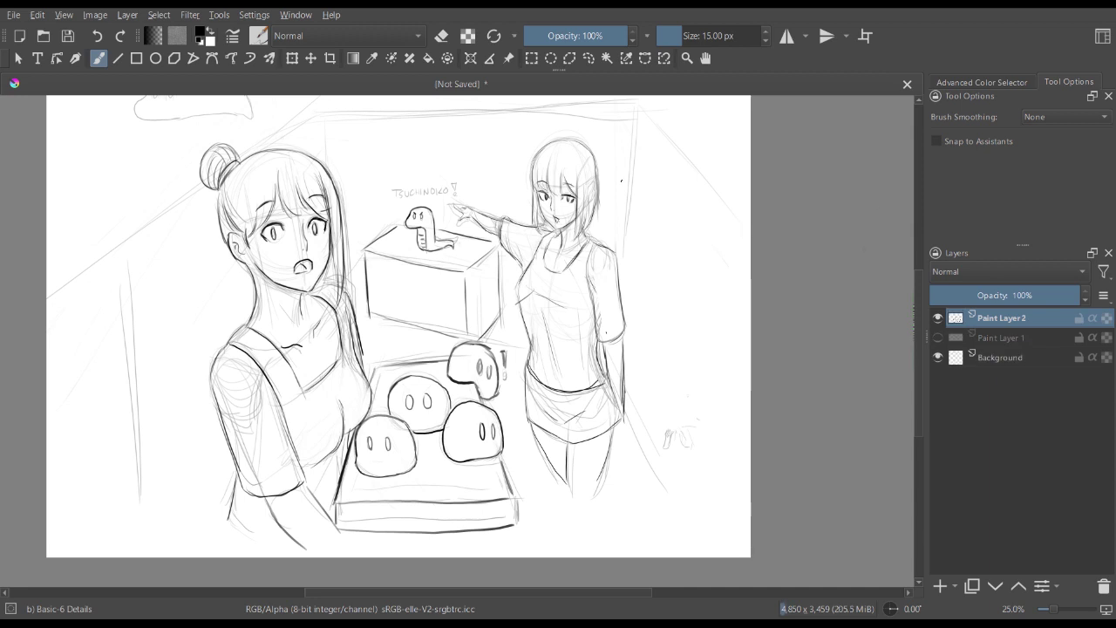
pyautogui.click(588, 59)
pyautogui.moveTo(552, 126)
pyautogui.mouseDown()
pyautogui.moveTo(522, 188)
pyautogui.moveTo(480, 199)
pyautogui.mouseUp()
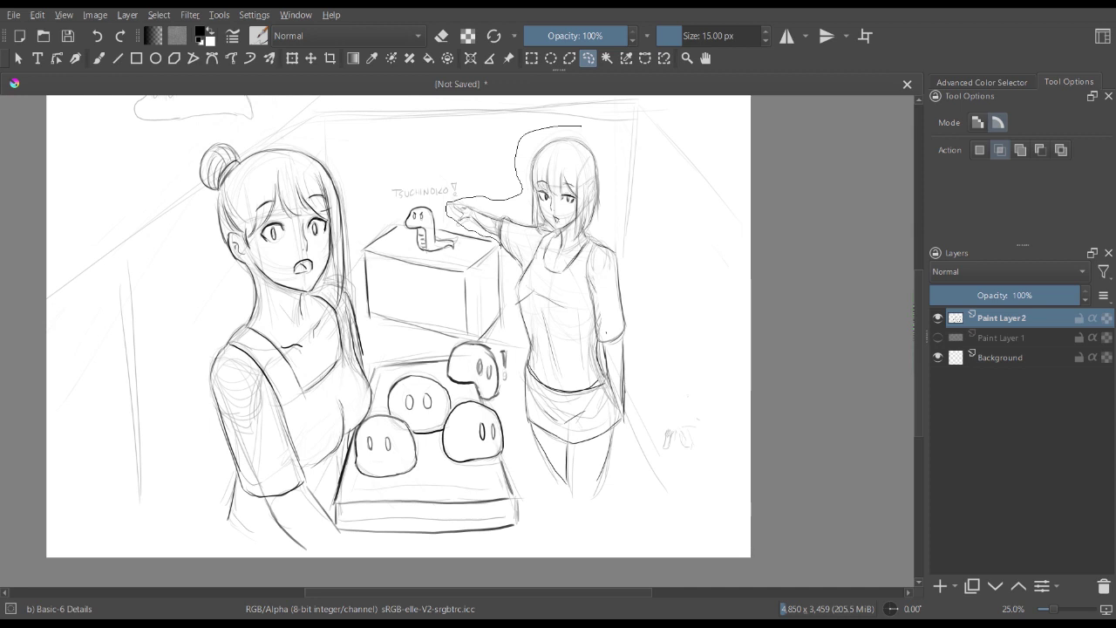
pyautogui.moveTo(512, 314)
pyautogui.mouseDown()
pyautogui.moveTo(544, 497)
pyautogui.moveTo(620, 466)
pyautogui.moveTo(637, 279)
pyautogui.moveTo(616, 166)
pyautogui.moveTo(580, 128)
pyautogui.mouseUp()
pyautogui.hotkey('ctrl', 't')
pyautogui.moveTo(563, 305); pyautogui.dragTo(564, 346)
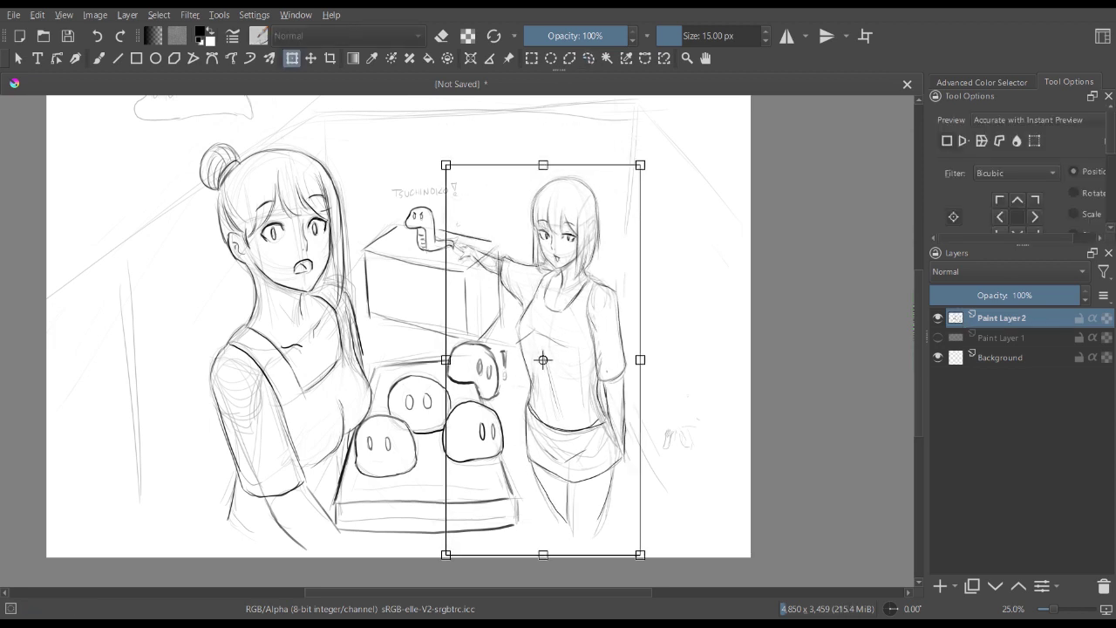
pyautogui.moveTo(640, 165); pyautogui.dragTo(652, 144)
pyautogui.moveTo(562, 340); pyautogui.dragTo(552, 374)
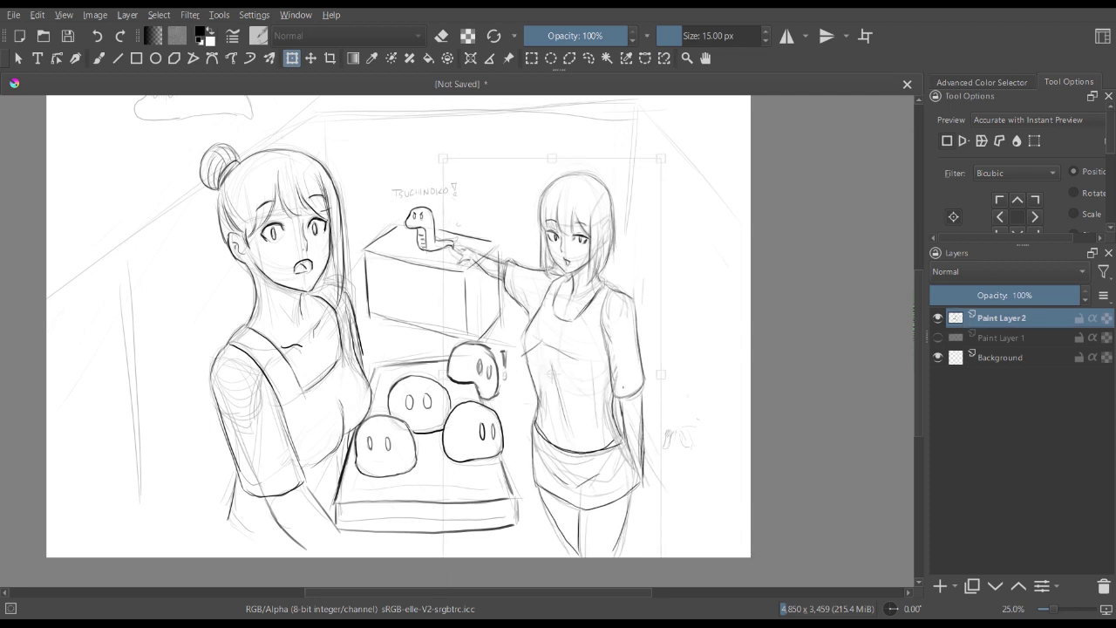
pyautogui.press('Return')
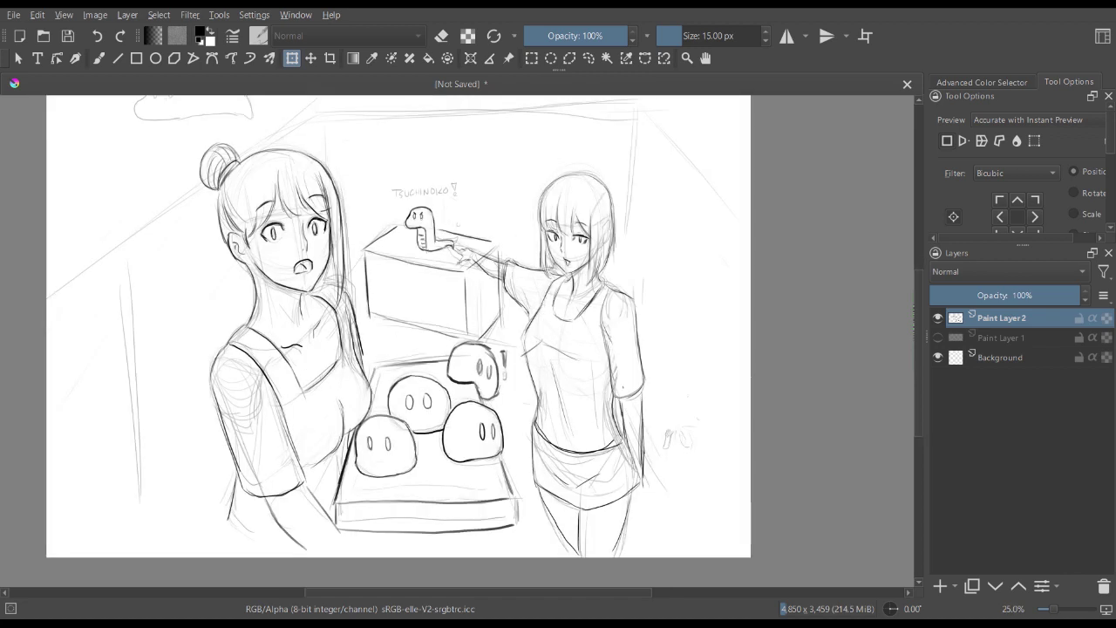
# - Line the body outline and eyes of the long creature floating above the foreground woman's head
pyautogui.press('e')
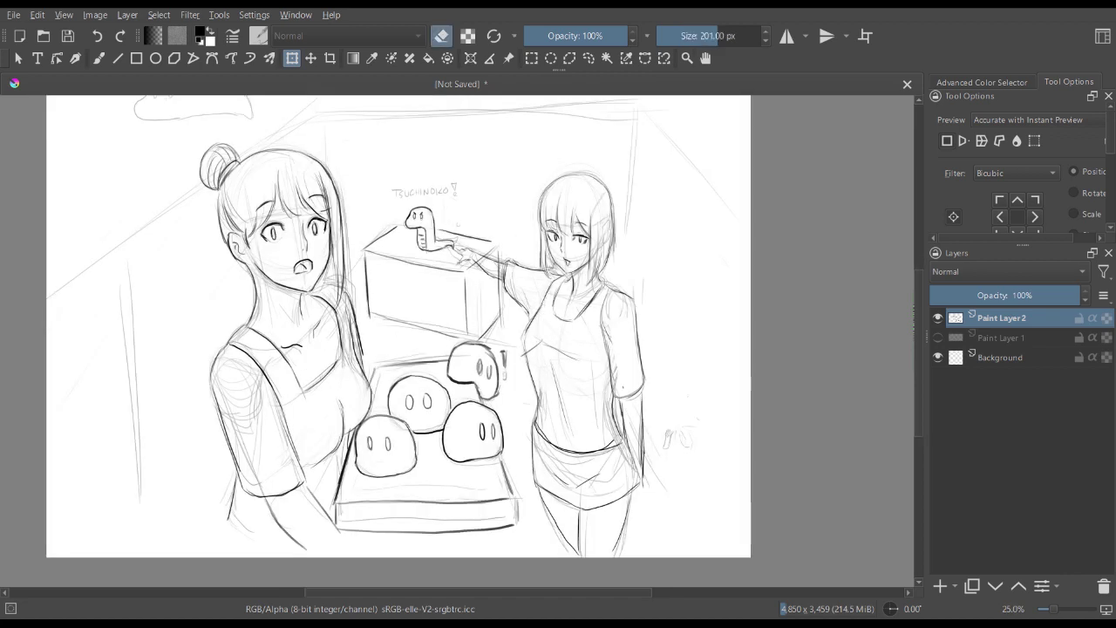
pyautogui.press('b')
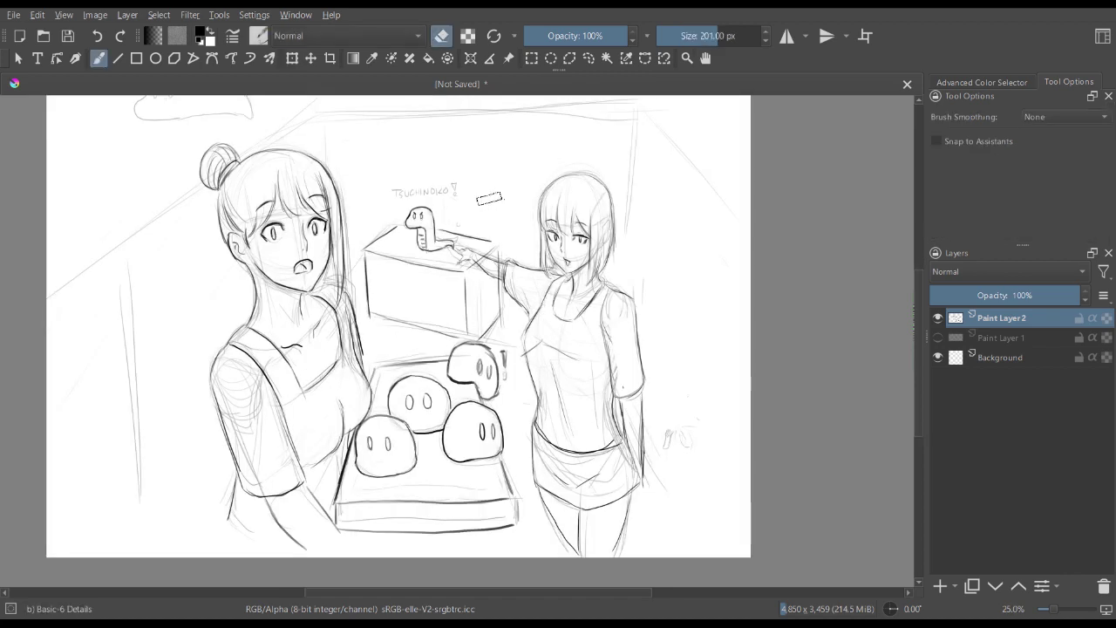
pyautogui.press('e')
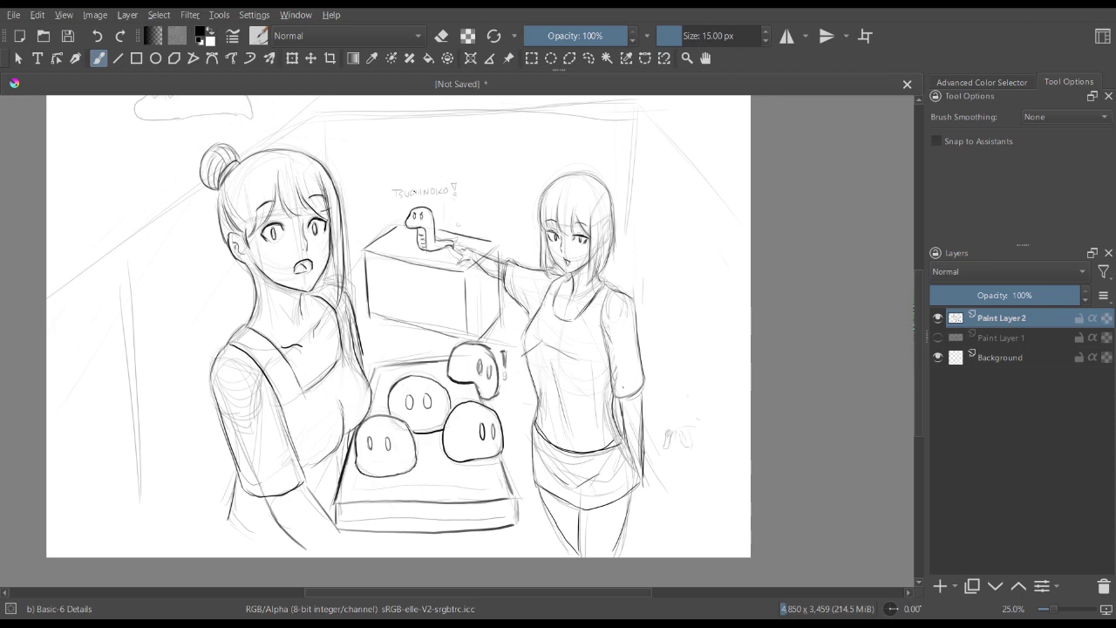
pyautogui.press('+')
pyautogui.press('-')
pyautogui.moveTo(505, 116); pyautogui.dragTo(756, 254)
pyautogui.press('+')
pyautogui.press('+')
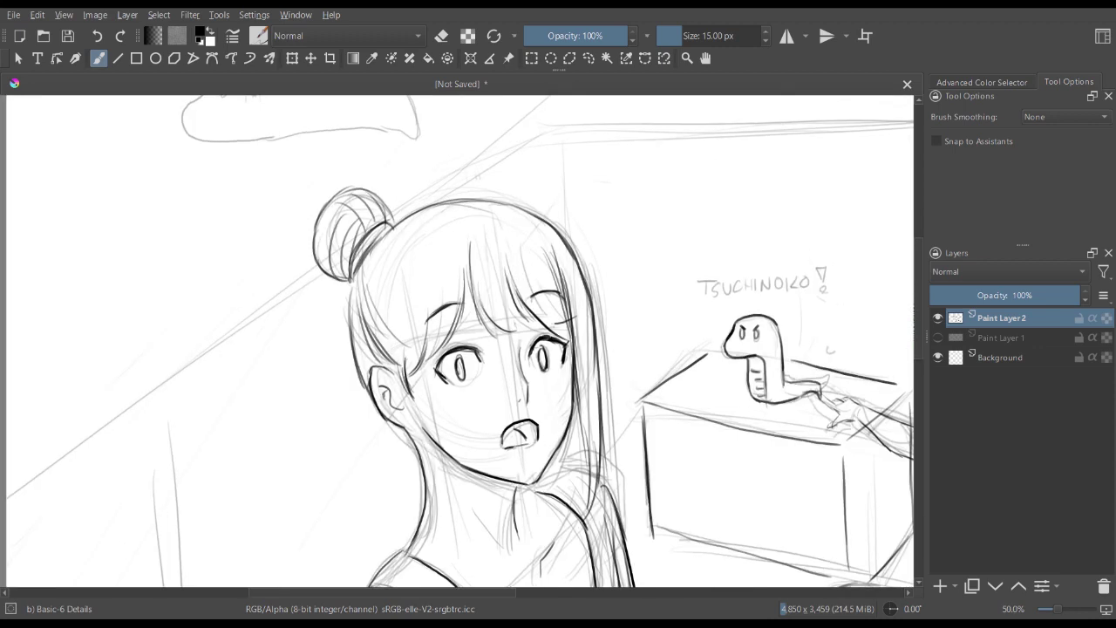
pyautogui.moveTo(479, 173); pyautogui.dragTo(560, 286)
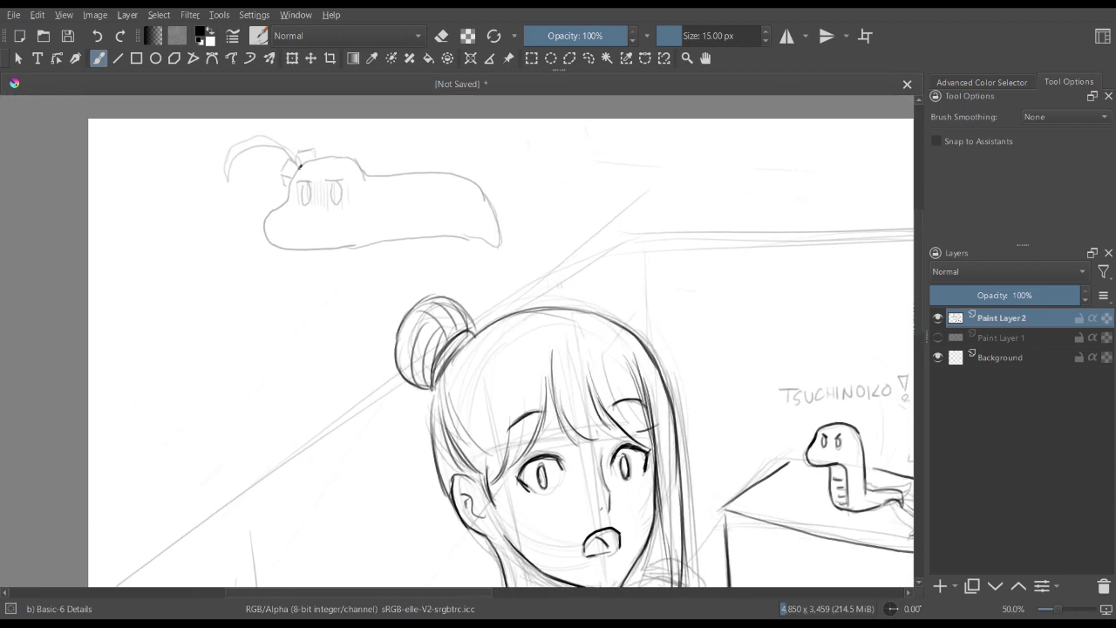
pyautogui.moveTo(300, 166); pyautogui.dragTo(291, 185)
pyautogui.moveTo(271, 240)
pyautogui.mouseDown()
pyautogui.moveTo(347, 249)
pyautogui.moveTo(420, 234)
pyautogui.mouseUp()
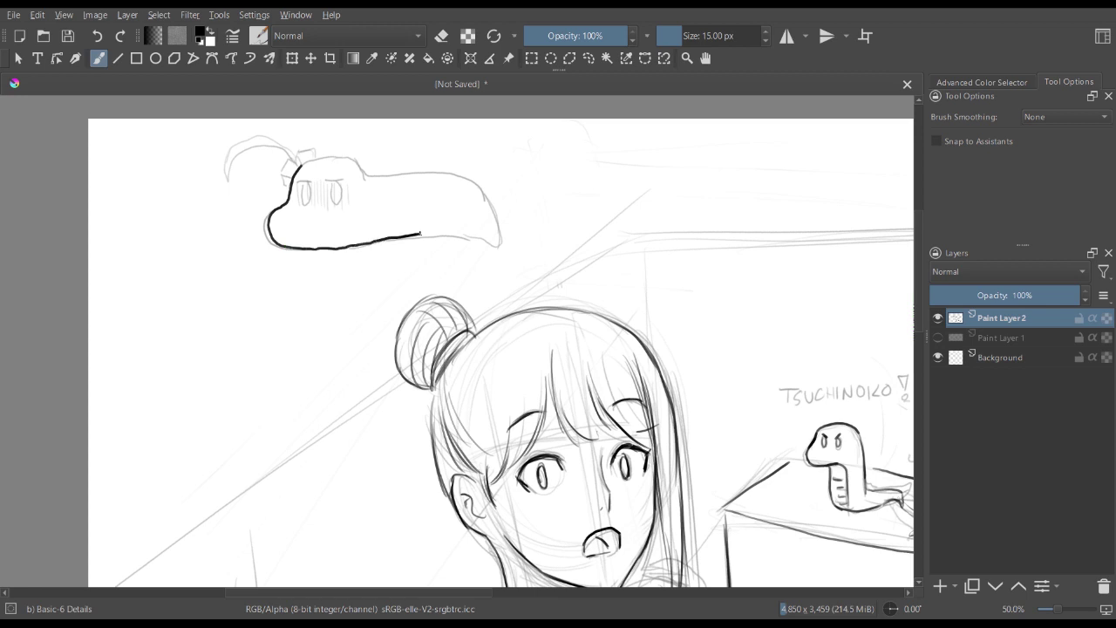
pyautogui.moveTo(302, 164)
pyautogui.mouseDown()
pyautogui.moveTo(475, 181)
pyautogui.moveTo(494, 216)
pyautogui.mouseUp()
pyautogui.moveTo(422, 233)
pyautogui.mouseDown()
pyautogui.moveTo(496, 231)
pyautogui.moveTo(453, 231)
pyautogui.mouseUp()
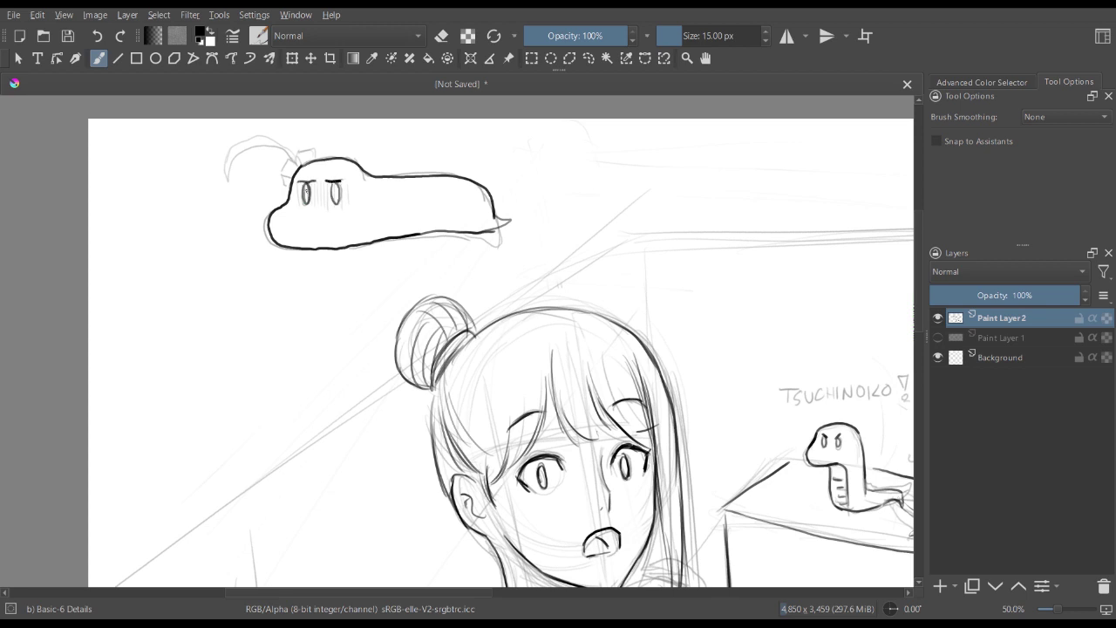
# - Shade the long creature's face with vertical strokes and line its hair tie and curved tuft
pyautogui.moveTo(311, 180)
pyautogui.mouseDown()
pyautogui.moveTo(316, 204)
pyautogui.moveTo(351, 208)
pyautogui.mouseUp()
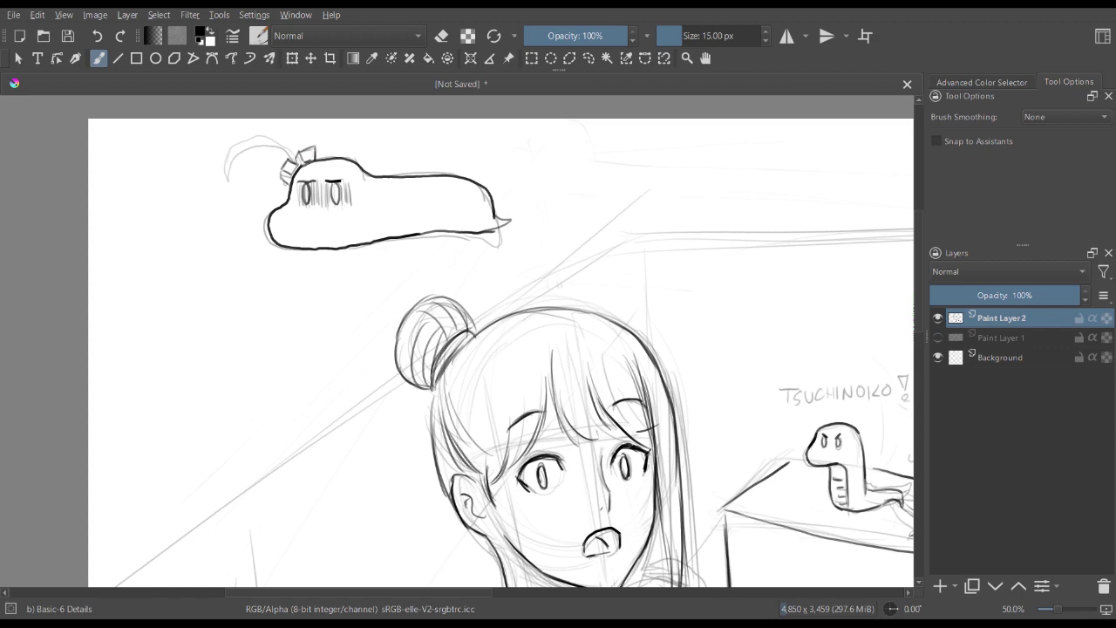
pyautogui.moveTo(276, 136)
pyautogui.mouseDown()
pyautogui.moveTo(228, 179)
pyautogui.moveTo(238, 197)
pyautogui.moveTo(238, 157)
pyautogui.moveTo(277, 146)
pyautogui.moveTo(293, 164)
pyautogui.mouseUp()
pyautogui.scroll(-4, 416, 252)
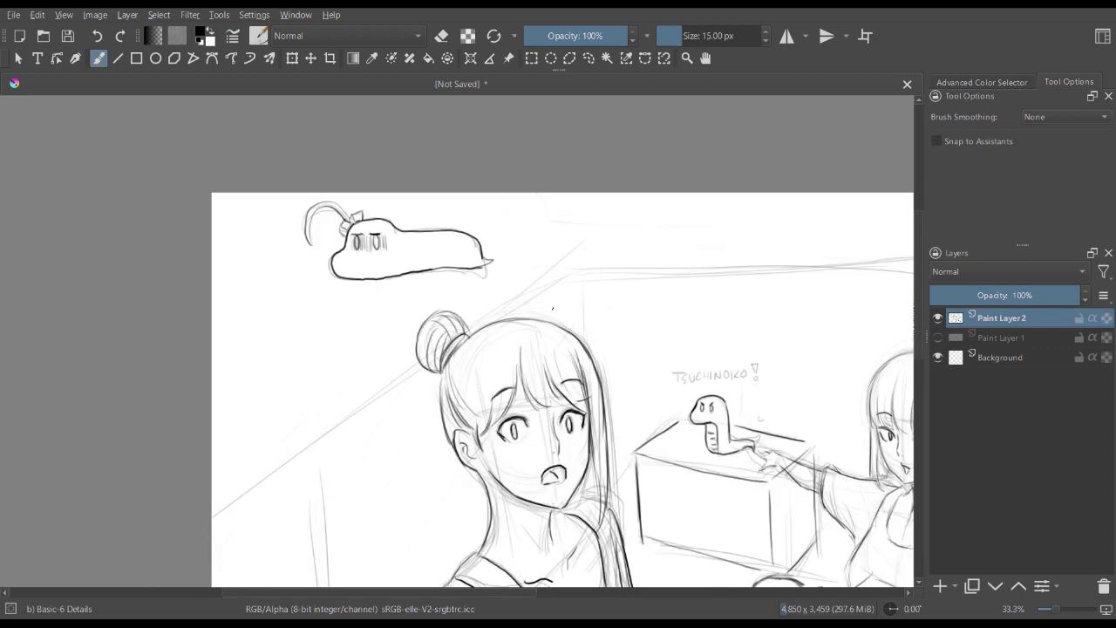
# - Check the whole drawing and change the brush preset to Pencil-6 Quick Shade at 60 px
pyautogui.hotkey('ctrl', '-')
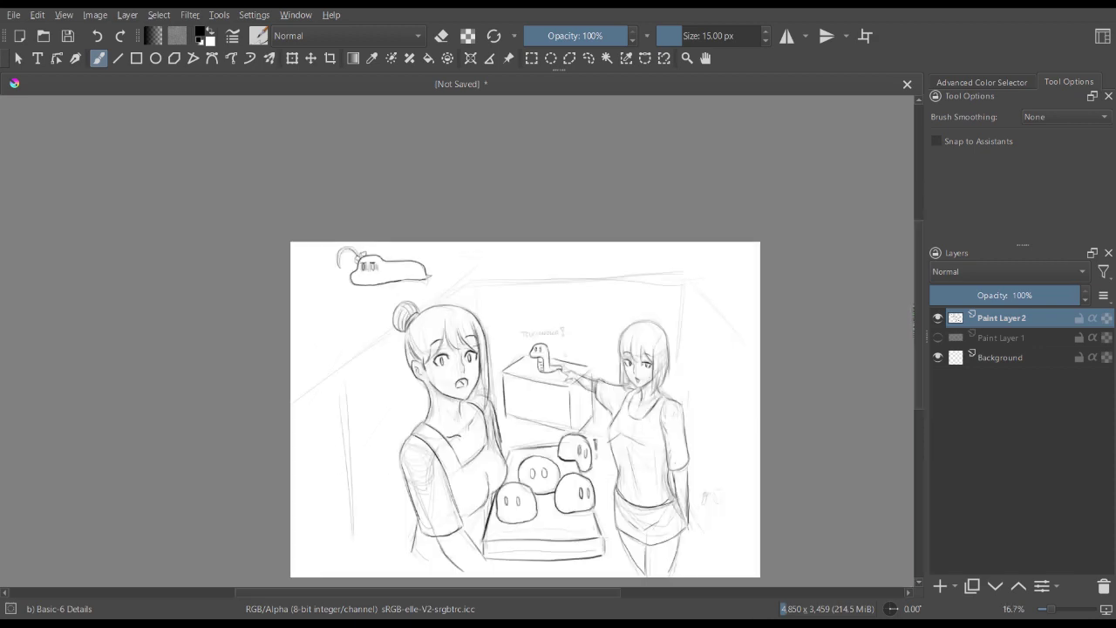
pyautogui.moveTo(532, 300); pyautogui.dragTo(471, 224)
pyautogui.hotkey('ctrl', '+')
pyautogui.moveTo(601, 273); pyautogui.dragTo(589, 285)
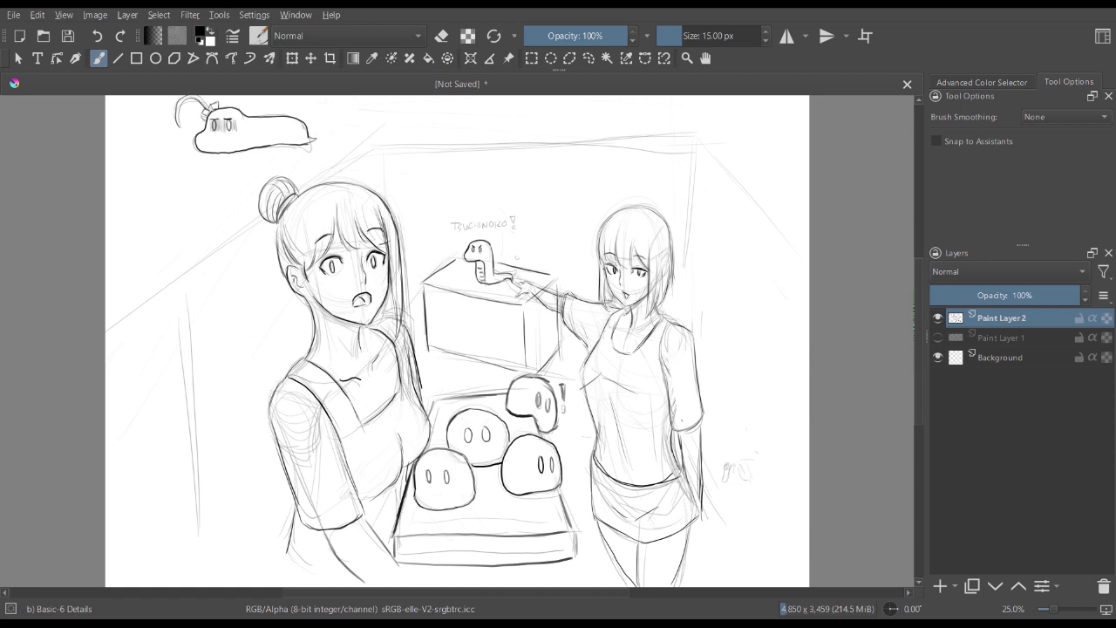
pyautogui.scroll(-2, 432, 223)
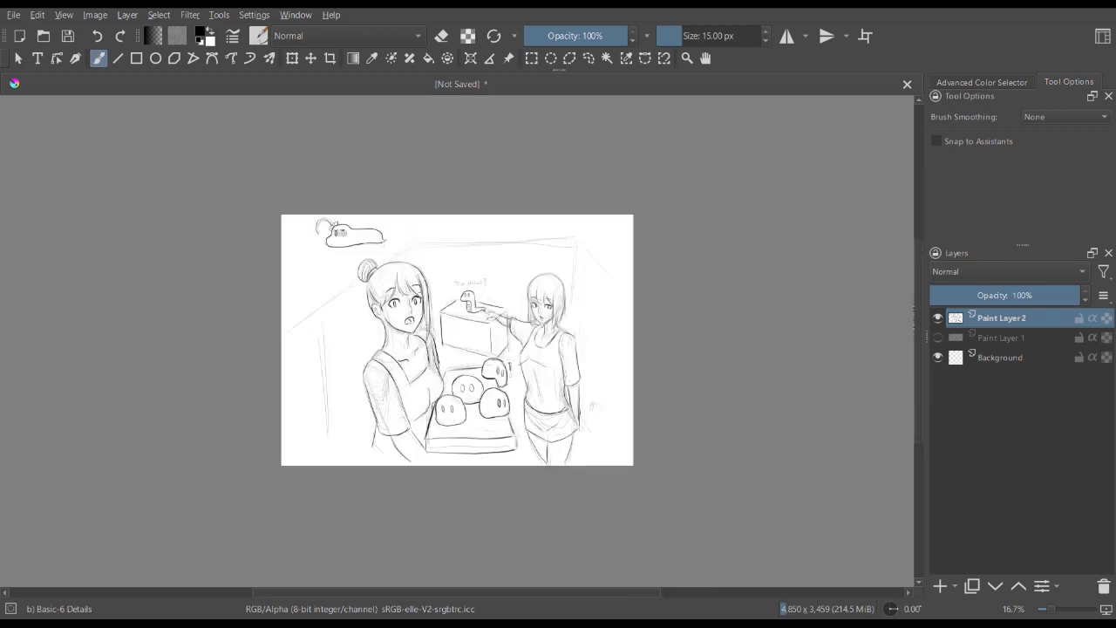
pyautogui.scroll(3, 431, 261)
pyautogui.scroll(-1, 431, 319)
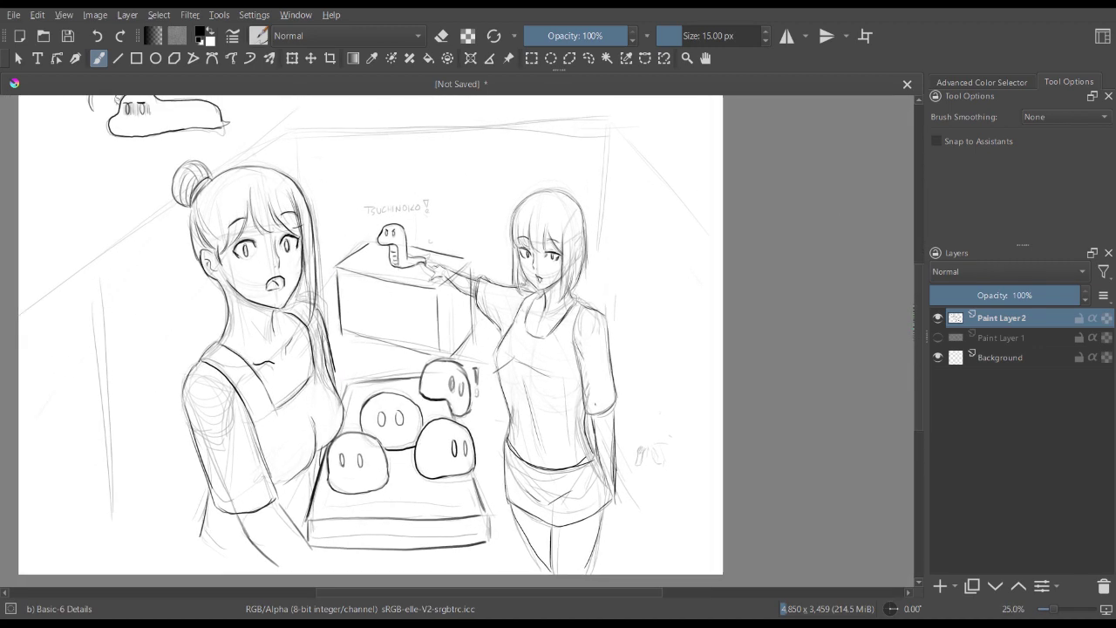
pyautogui.press('/')
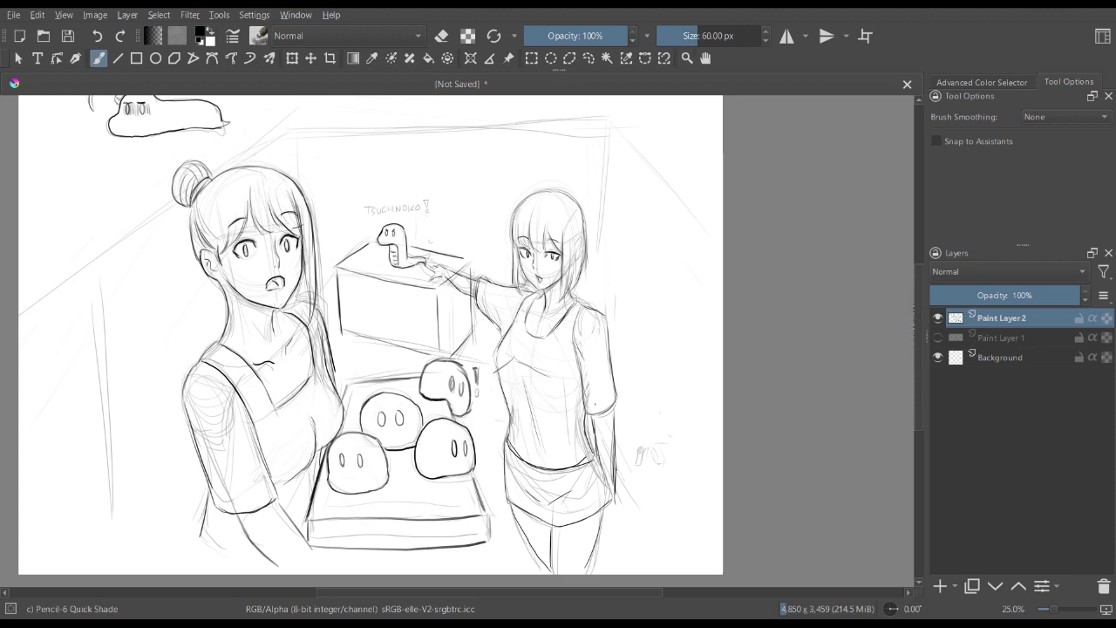
pyautogui.scroll(1, 276, 317)
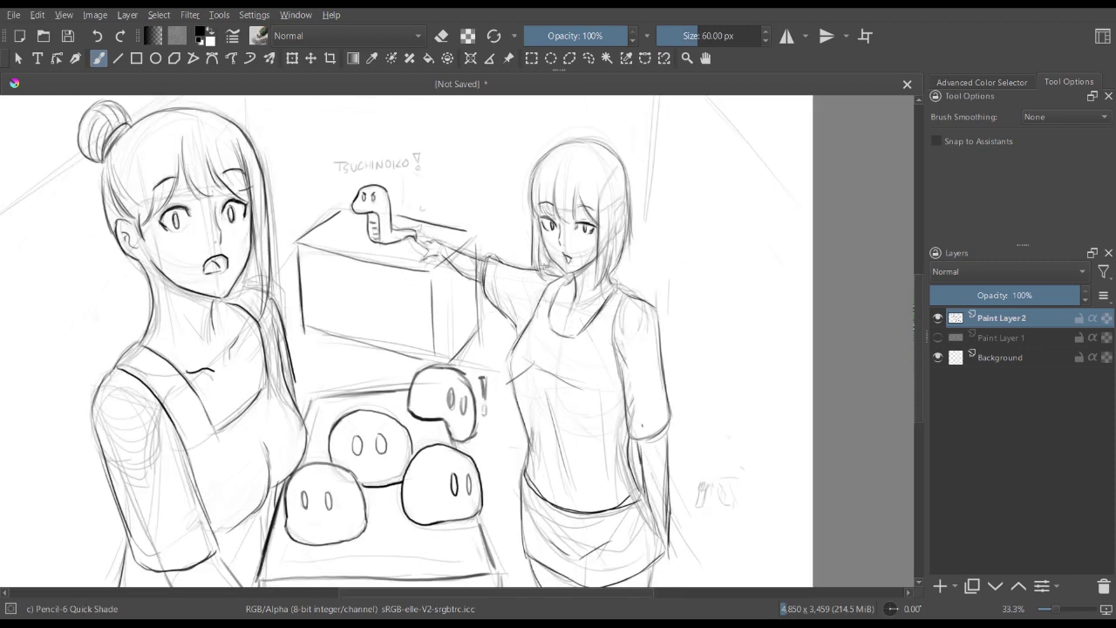
pyautogui.scroll(2, 330, 297)
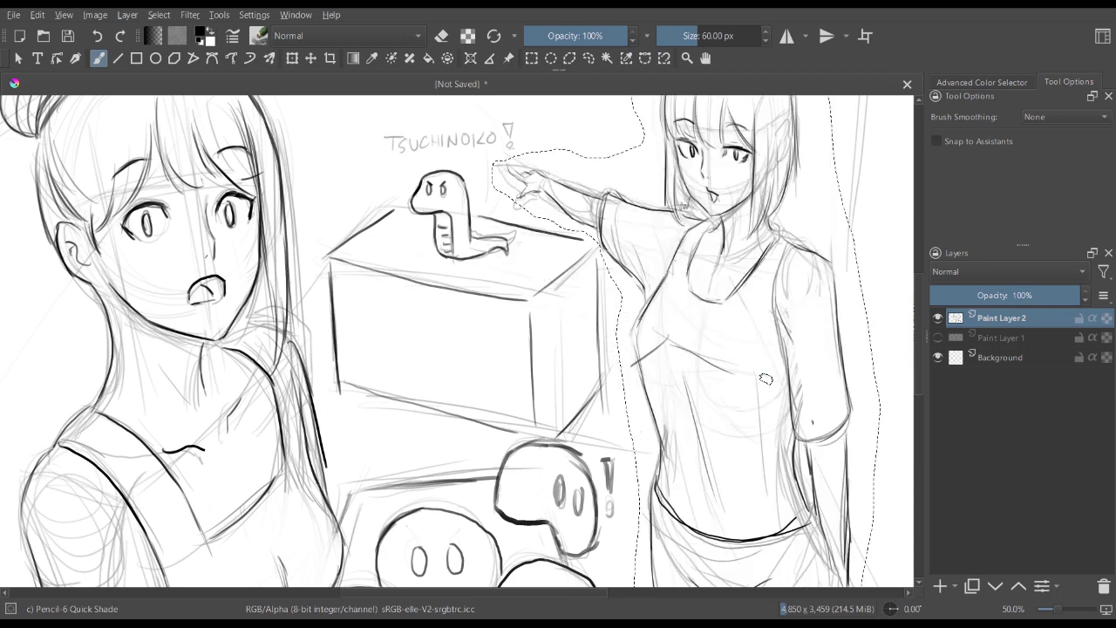
# - Undo the long creature's linework, the background woman's enlargement and the layer merge, and check the drawing
pyautogui.press('Insert')
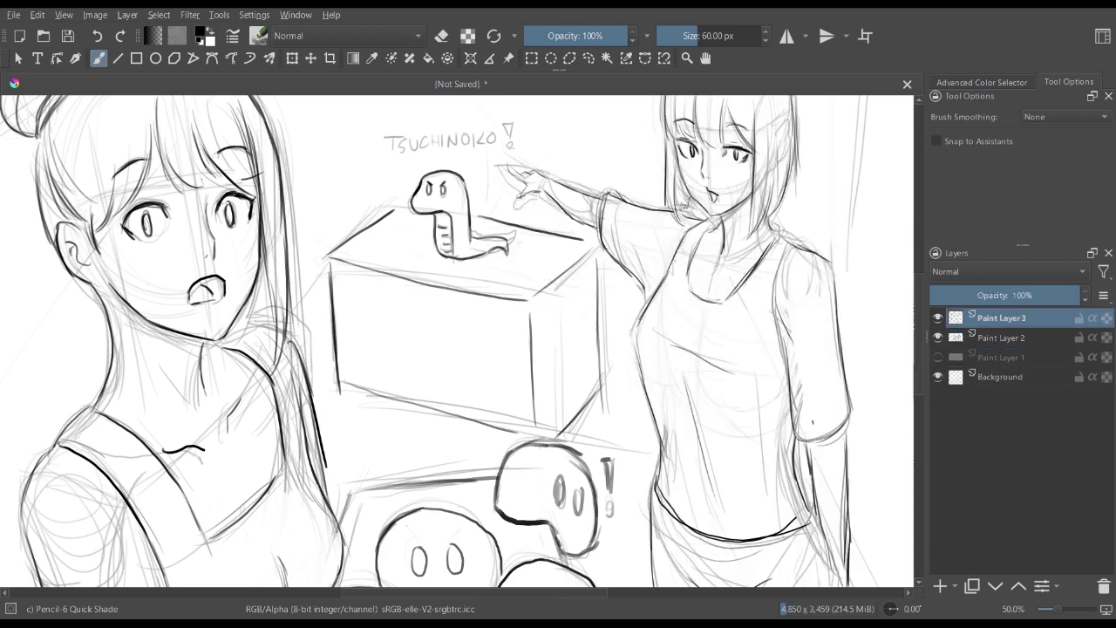
pyautogui.press('1')
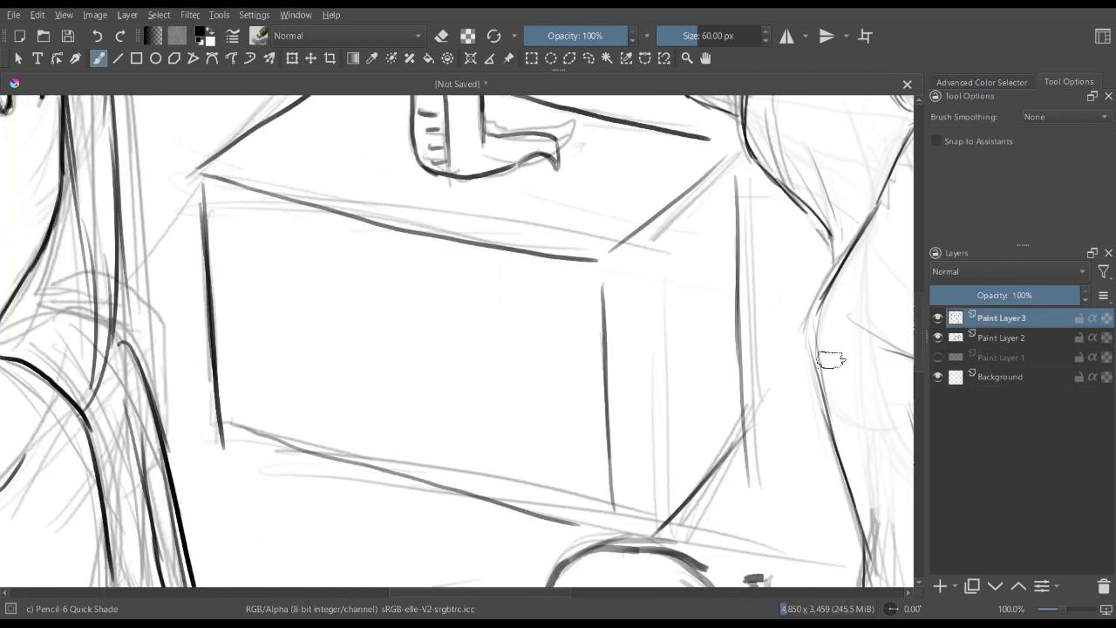
pyautogui.press('+')
pyautogui.press('+')
pyautogui.press('-')
pyautogui.press('-')
pyautogui.press('-')
pyautogui.press('-')
pyautogui.press('-')
pyautogui.press('-')
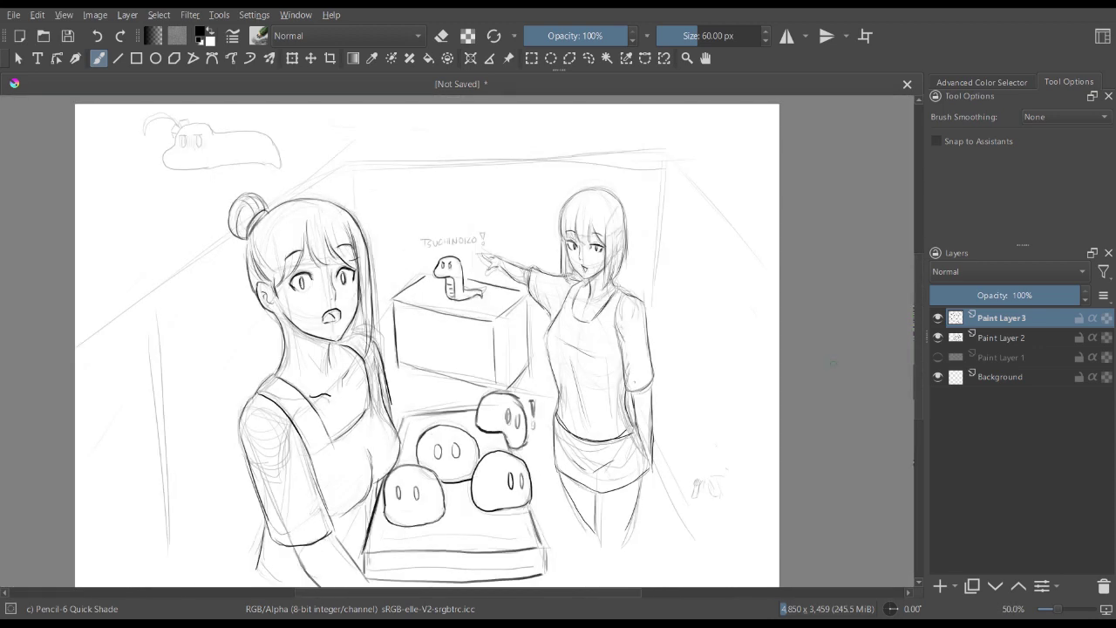
pyautogui.moveTo(832, 363)
pyautogui.mouseDown()
pyautogui.moveTo(837, 336)
pyautogui.moveTo(838, 358)
pyautogui.mouseUp()
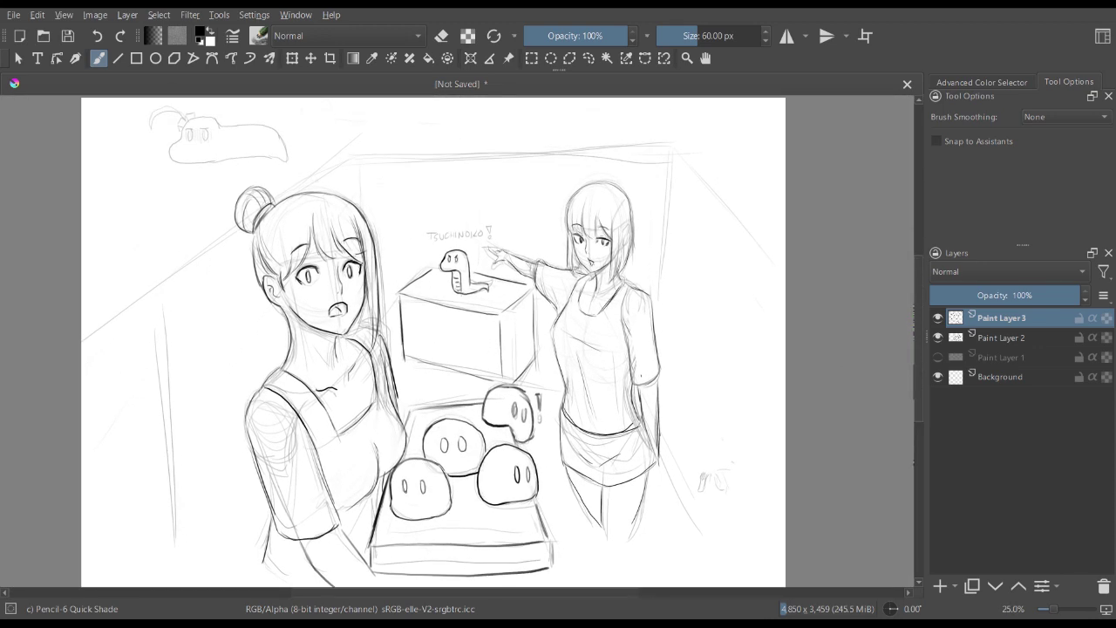
# - Lasso the box and snake line art on Paint Layer 3, shrink it slightly and move it up
pyautogui.press('+')
pyautogui.moveTo(539, 308)
pyautogui.mouseDown()
pyautogui.moveTo(532, 298)
pyautogui.moveTo(552, 261)
pyautogui.mouseUp()
pyautogui.press('l')
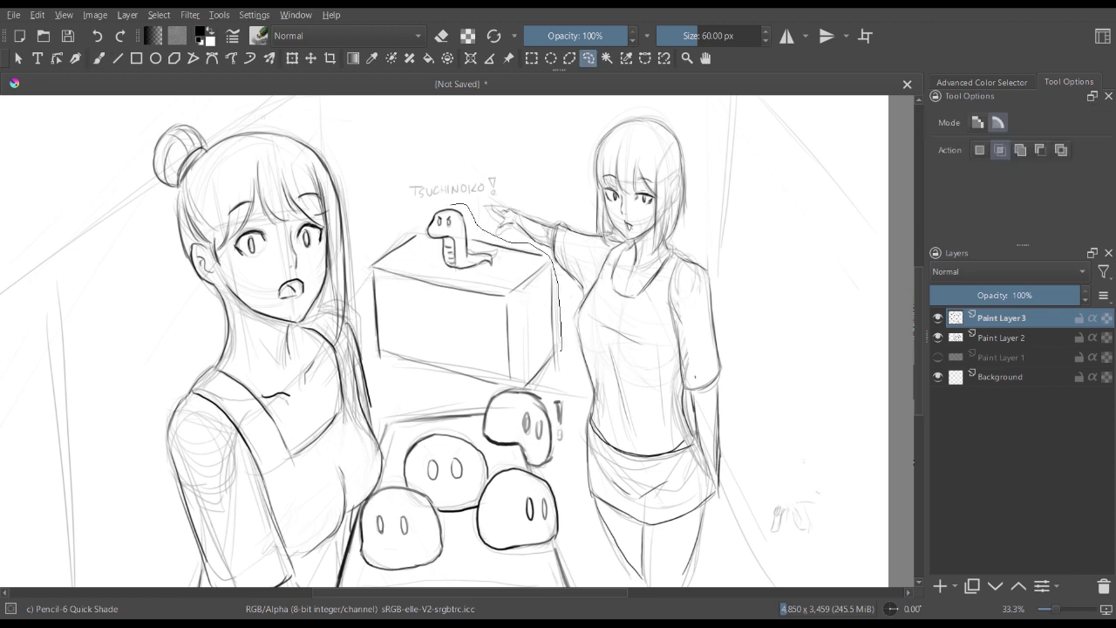
pyautogui.moveTo(452, 205); pyautogui.dragTo(382, 238)
pyautogui.moveTo(362, 305); pyautogui.dragTo(391, 361)
pyautogui.hotkey('ctrl', 't')
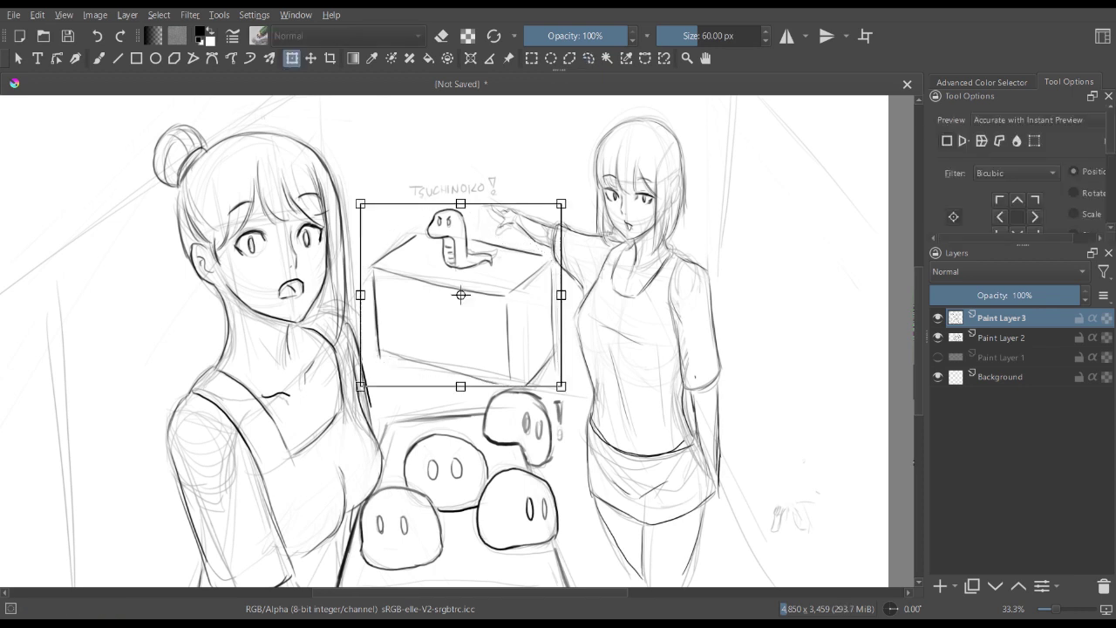
pyautogui.moveTo(562, 203); pyautogui.dragTo(550, 214)
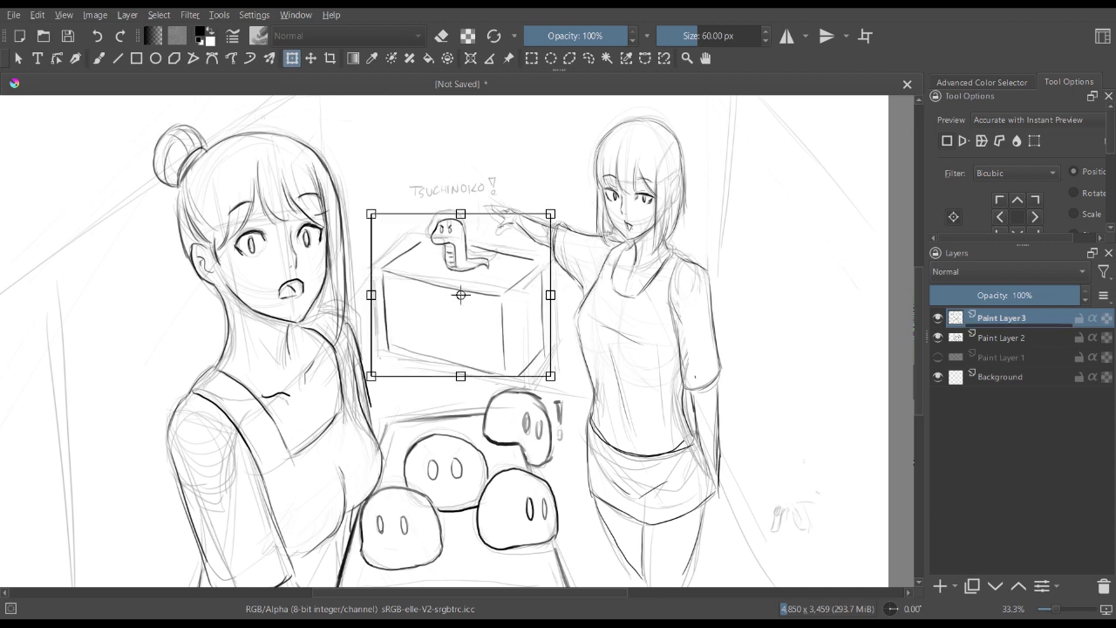
pyautogui.moveTo(470, 323); pyautogui.dragTo(460, 277)
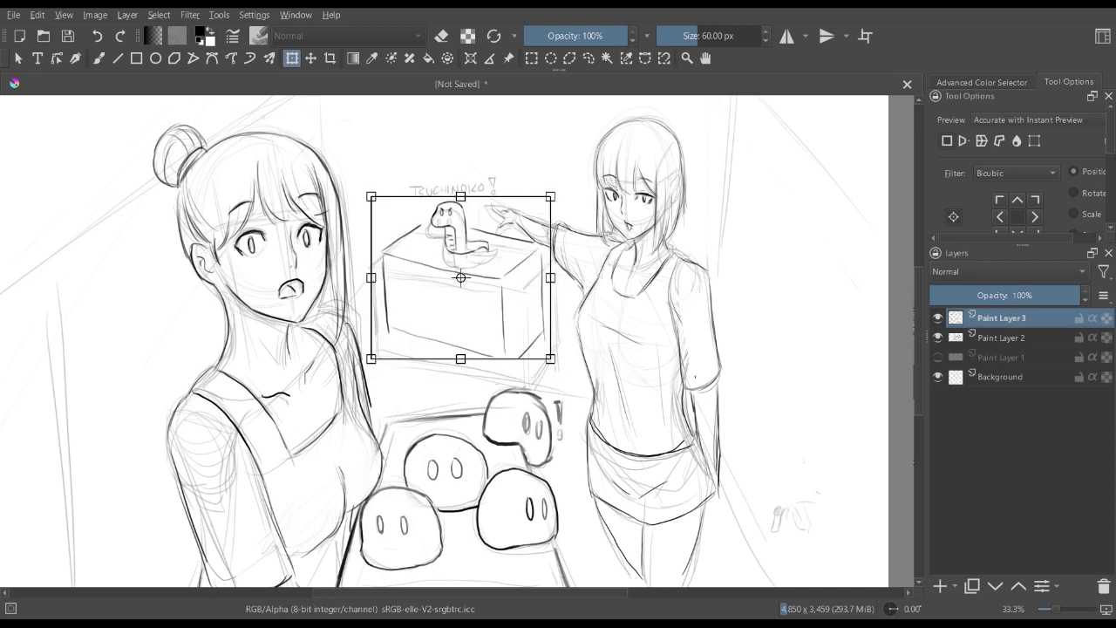
pyautogui.press('Return')
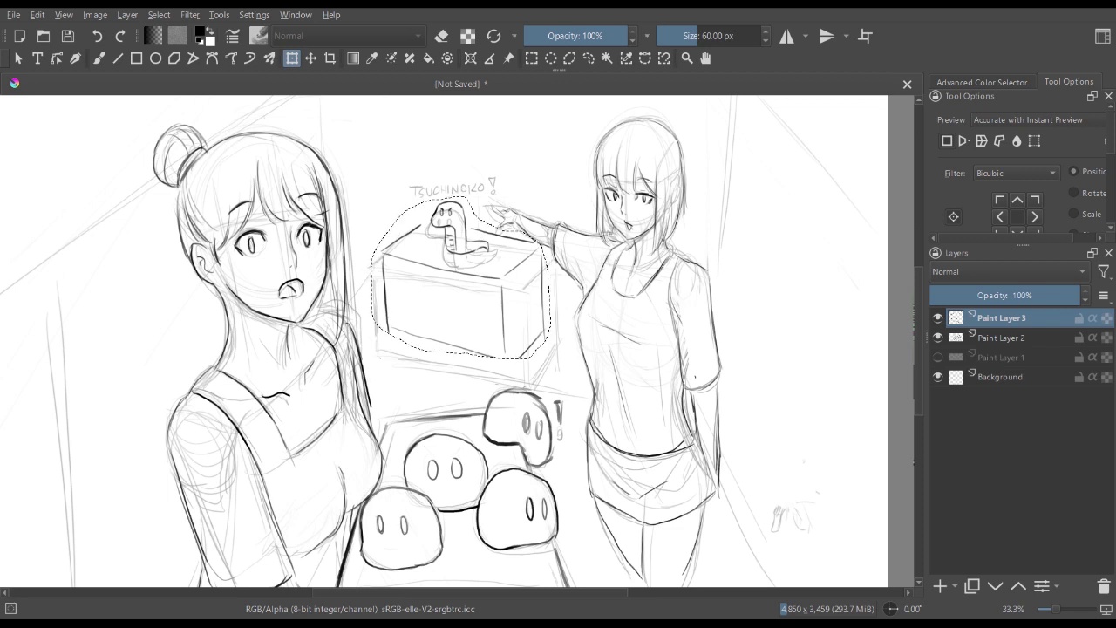
pyautogui.press('b')
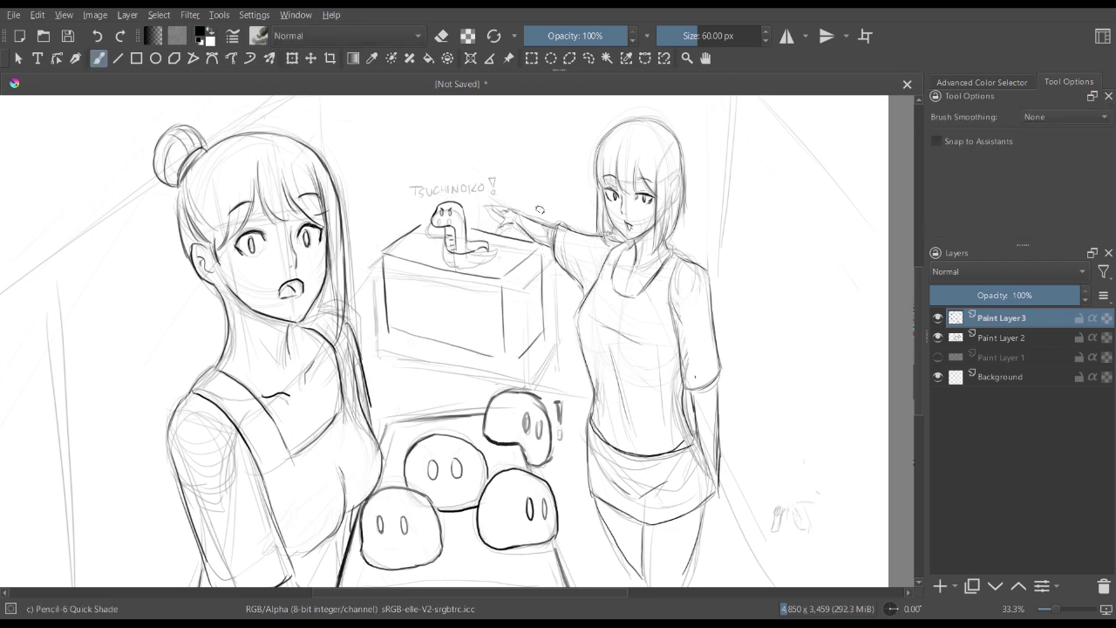
# - Erase the old snake sketch around the lined snake on Paint Layer 2
pyautogui.click(1001, 337)
pyautogui.press('+')
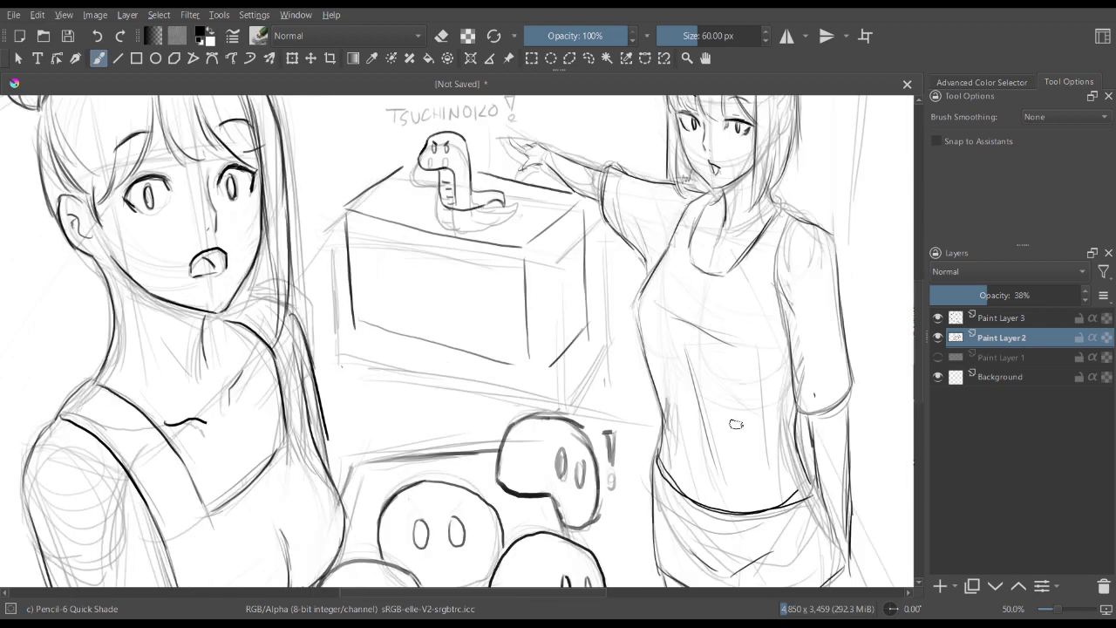
pyautogui.press('e')
pyautogui.moveTo(461, 152); pyautogui.dragTo(462, 180)
pyautogui.moveTo(438, 217)
pyautogui.mouseDown()
pyautogui.moveTo(456, 228)
pyautogui.moveTo(502, 217)
pyautogui.mouseUp()
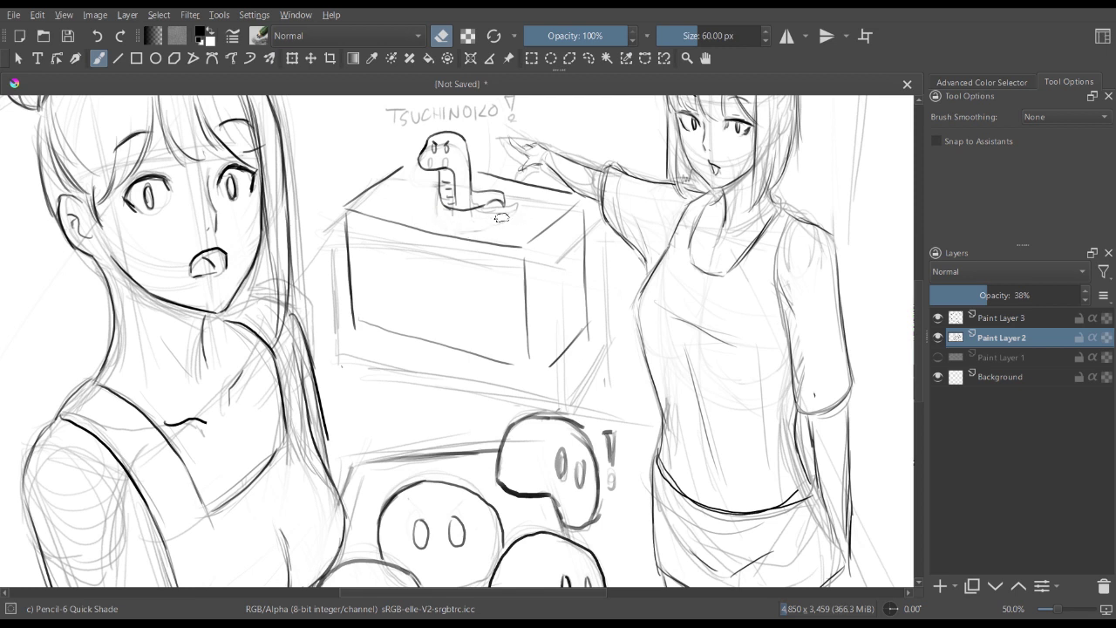
pyautogui.moveTo(439, 159)
pyautogui.mouseDown()
pyautogui.moveTo(455, 162)
pyautogui.moveTo(428, 150)
pyautogui.mouseUp()
pyautogui.hotkey('ctrl', 'z')
# - Erase the old sketch lines beside the box's vertical edges on Paint Layer 2 and check the composition
pyautogui.moveTo(338, 254)
pyautogui.mouseDown()
pyautogui.moveTo(329, 239)
pyautogui.moveTo(339, 350)
pyautogui.mouseUp()
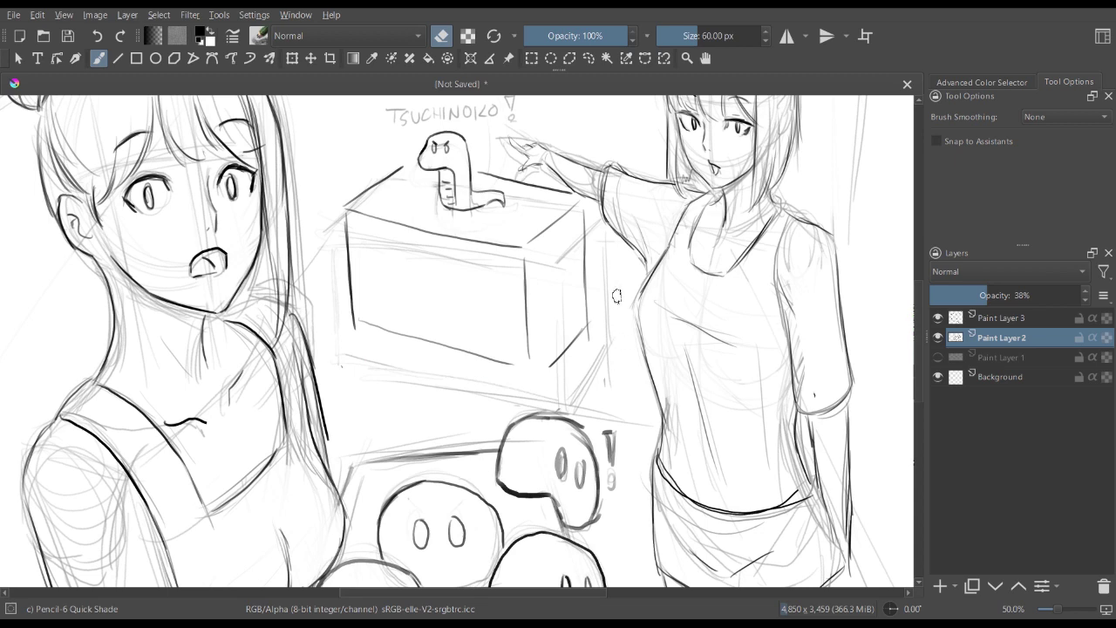
pyautogui.press('-')
pyautogui.press('-')
pyautogui.press('+')
pyautogui.press('+')
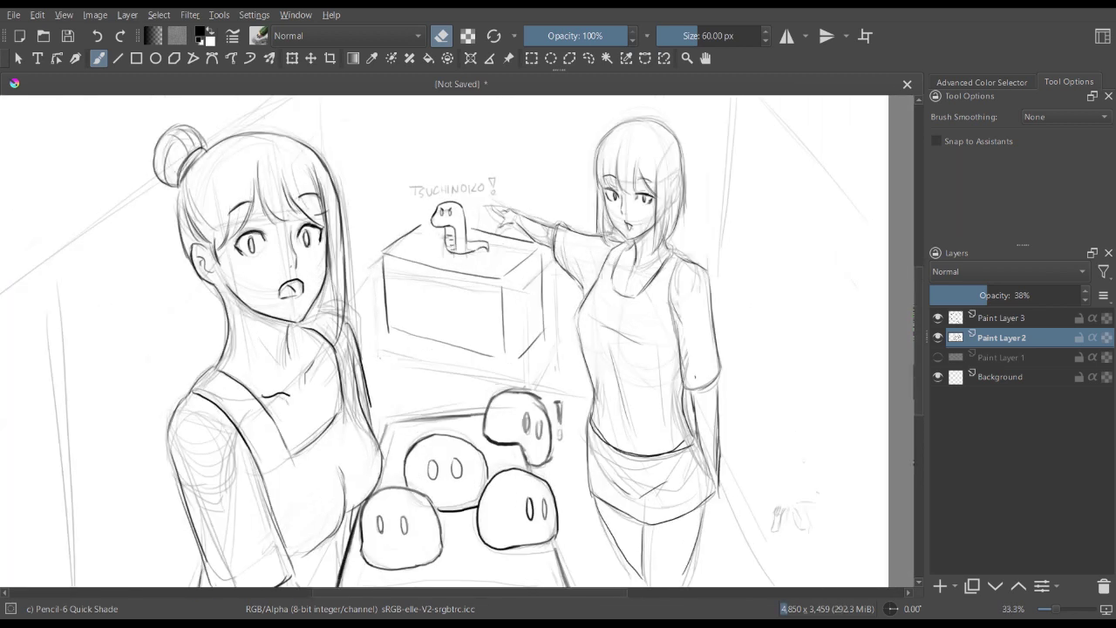
# - Leave eraser mode and lower the opacity of the sketch on Paint Layer 2 to 30%
pyautogui.press('-')
pyautogui.press('-')
pyautogui.press('e')
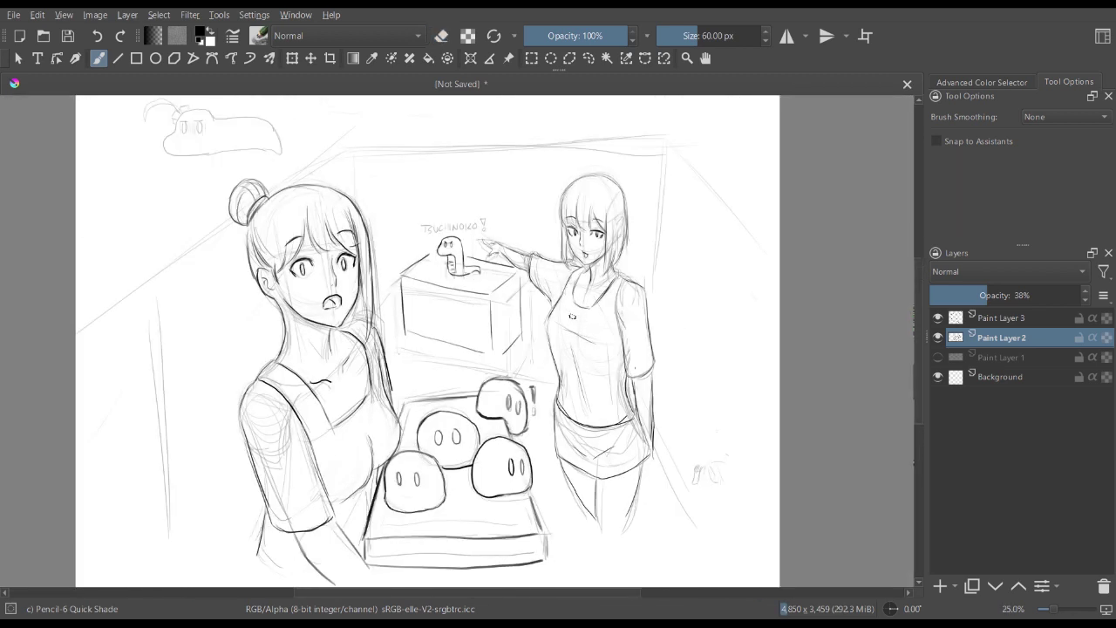
pyautogui.press('+')
pyautogui.moveTo(958, 295); pyautogui.dragTo(973, 295)
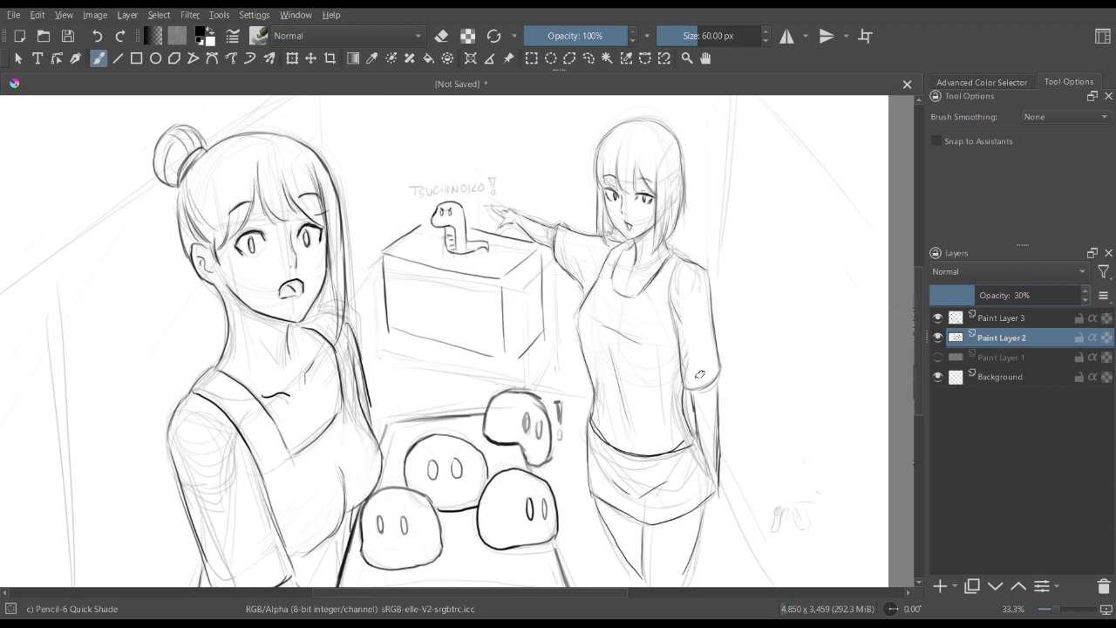
pyautogui.press('+')
pyautogui.press('-')
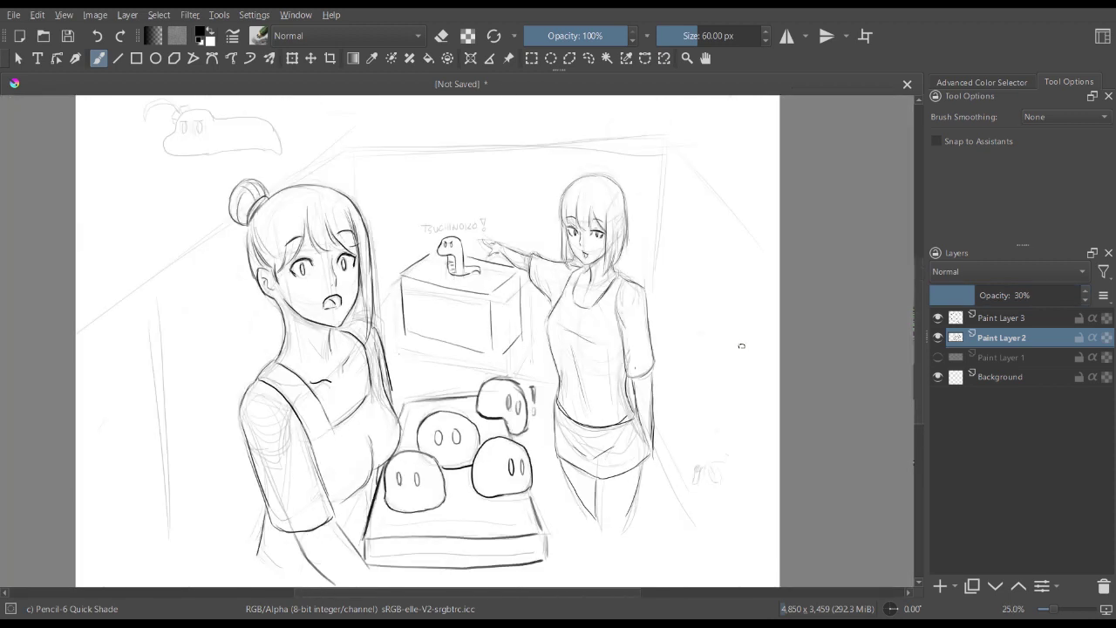
# - Shade the foreground woman's neck beneath her chin on Paint Layer 3 with soft pencil strokes, undoing unsatisfactory strokes
pyautogui.press('+')
pyautogui.press('+')
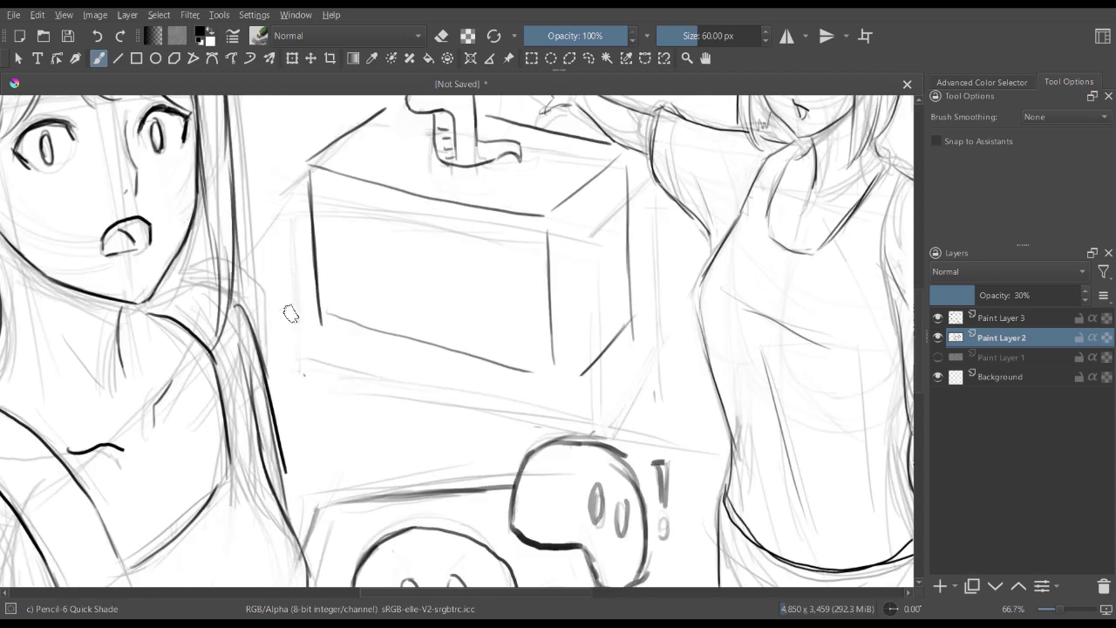
pyautogui.moveTo(291, 314); pyautogui.dragTo(471, 322)
pyautogui.moveTo(259, 337)
pyautogui.mouseDown()
pyautogui.moveTo(223, 283)
pyautogui.moveTo(270, 342)
pyautogui.moveTo(260, 301)
pyautogui.moveTo(286, 313)
pyautogui.mouseUp()
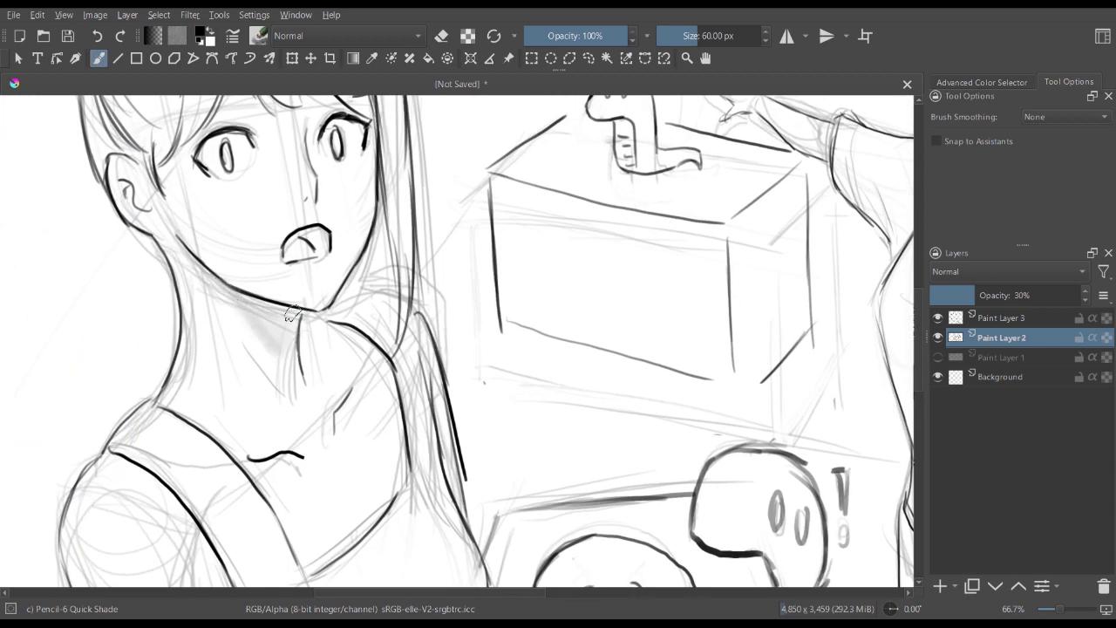
pyautogui.press('pageup')
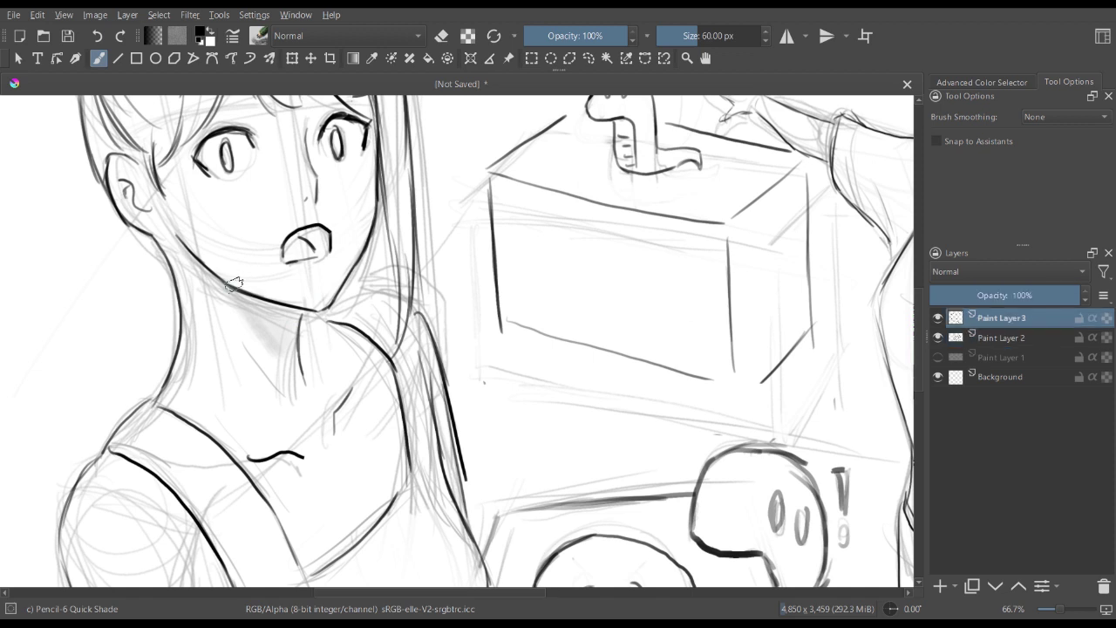
pyautogui.moveTo(217, 278)
pyautogui.mouseDown()
pyautogui.moveTo(245, 307)
pyautogui.moveTo(240, 318)
pyautogui.mouseUp()
pyautogui.hotkey('ctrl', 'z')
pyautogui.hotkey('ctrl', 'z')
pyautogui.hotkey('ctrl', 'z')
pyautogui.moveTo(274, 331)
pyautogui.mouseDown()
pyautogui.moveTo(283, 344)
pyautogui.moveTo(272, 324)
pyautogui.moveTo(298, 325)
pyautogui.moveTo(262, 289)
pyautogui.mouseUp()
pyautogui.press('-')
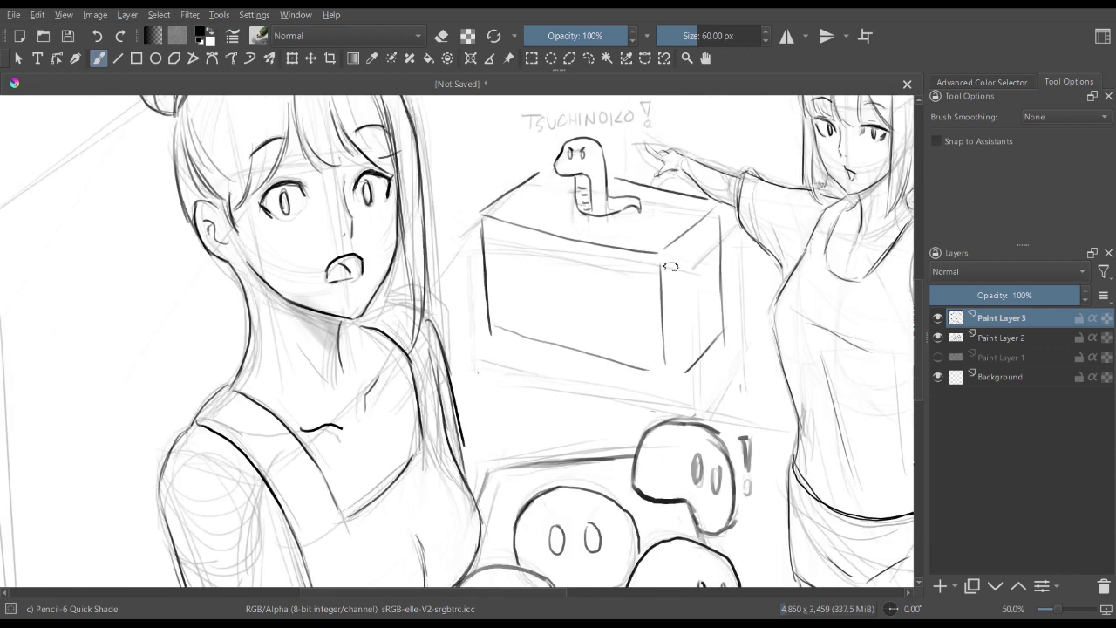
# - Shade the background woman's neck beneath her chin on Paint Layer 3 and check the drawing
pyautogui.press('+')
pyautogui.moveTo(755, 260); pyautogui.dragTo(372, 353)
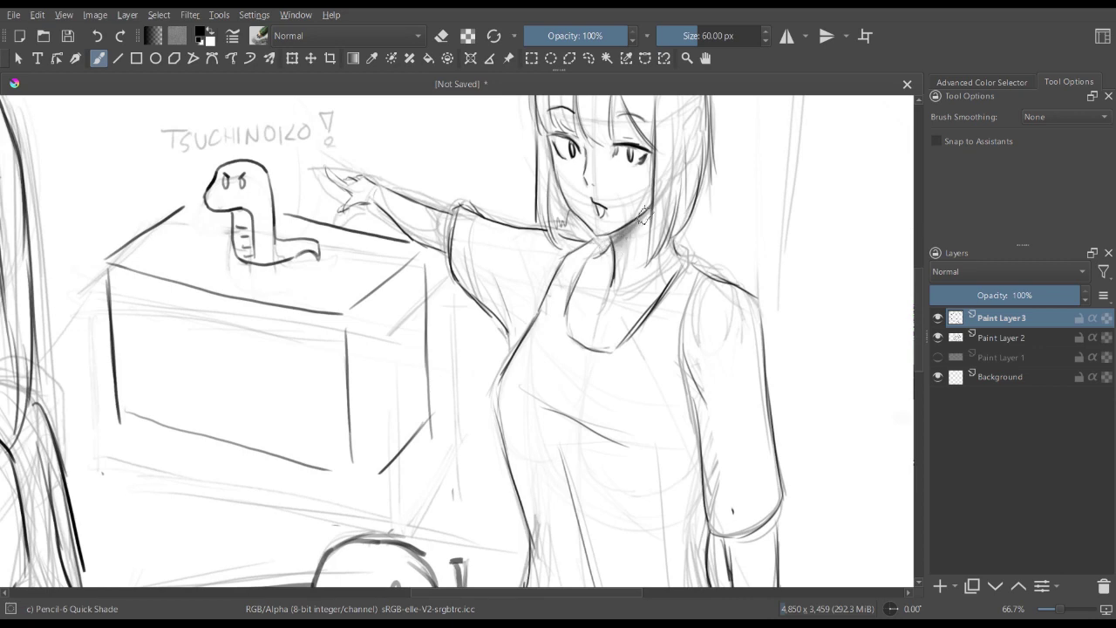
pyautogui.scroll(-2, 617, 249)
pyautogui.scroll(2, 533, 349)
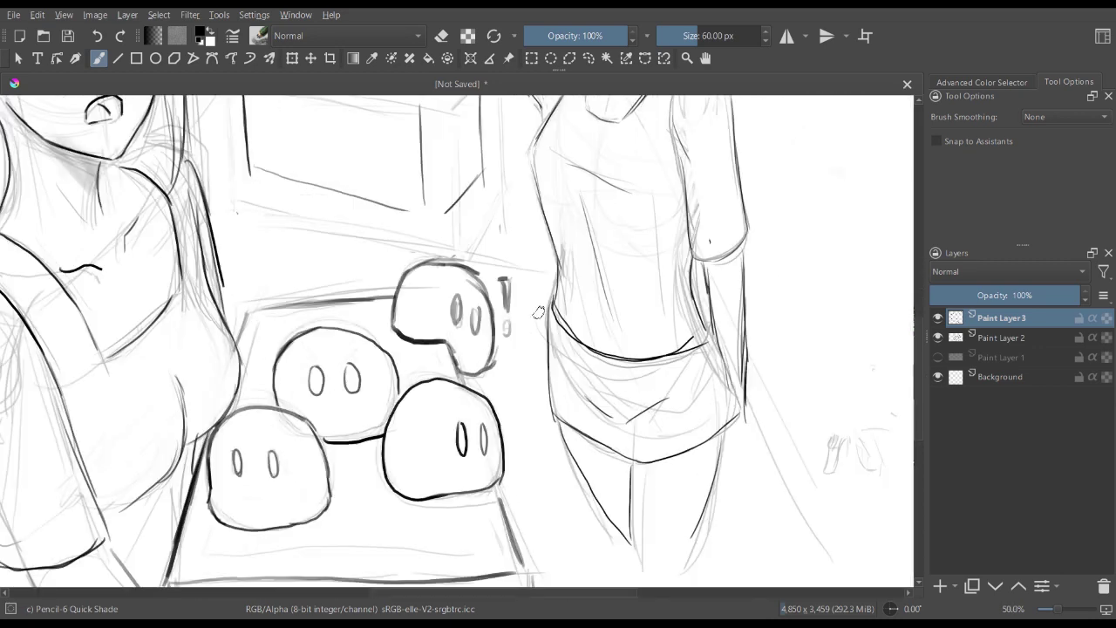
pyautogui.scroll(-2, 567, 329)
pyautogui.scroll(-1, 566, 330)
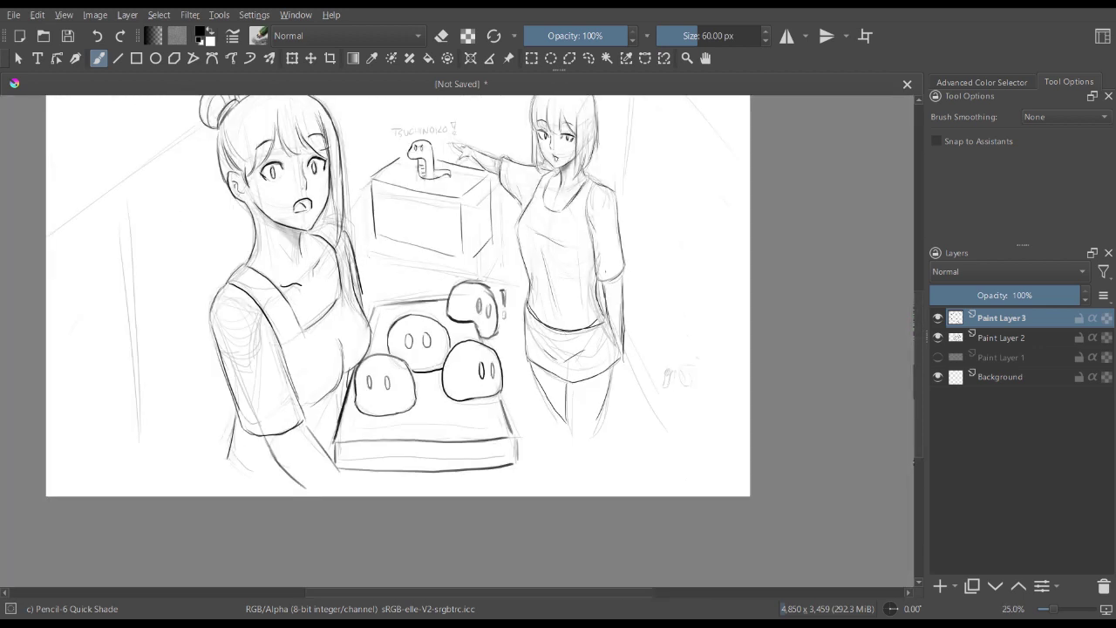
pyautogui.hotkey('ctrl', '-')
pyautogui.hotkey('ctrl', '+')
pyautogui.moveTo(560, 336); pyautogui.dragTo(537, 387)
# - Set up the Pencil-2 brush at 12 px in painting mode for lining the long creature on Paint Layer 3
pyautogui.press('l')
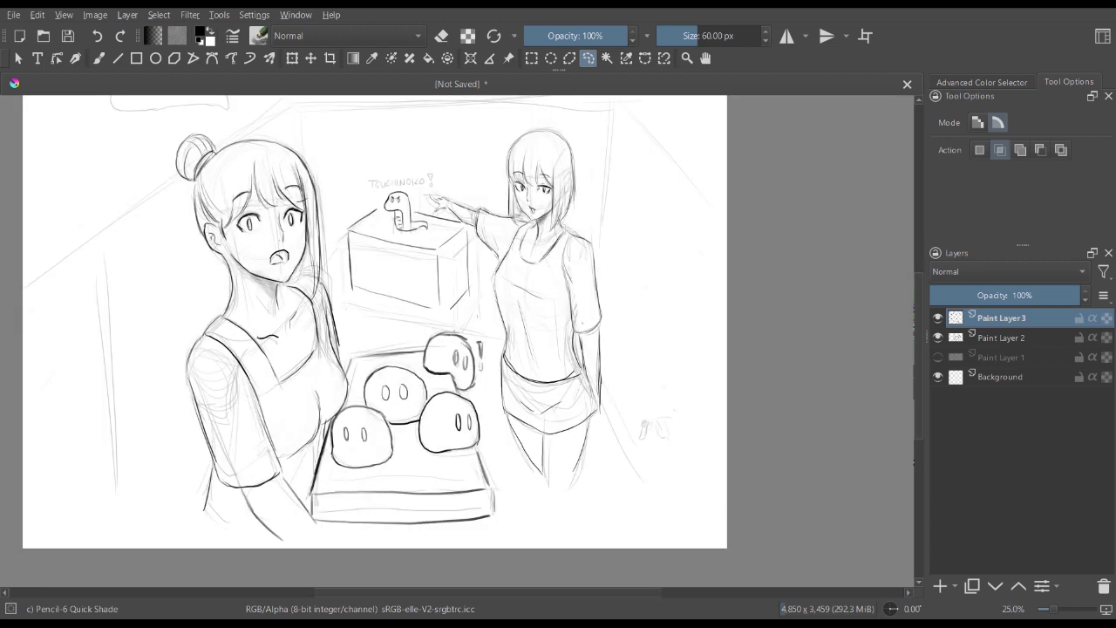
pyautogui.moveTo(471, 287); pyautogui.dragTo(591, 378)
pyautogui.press('e')
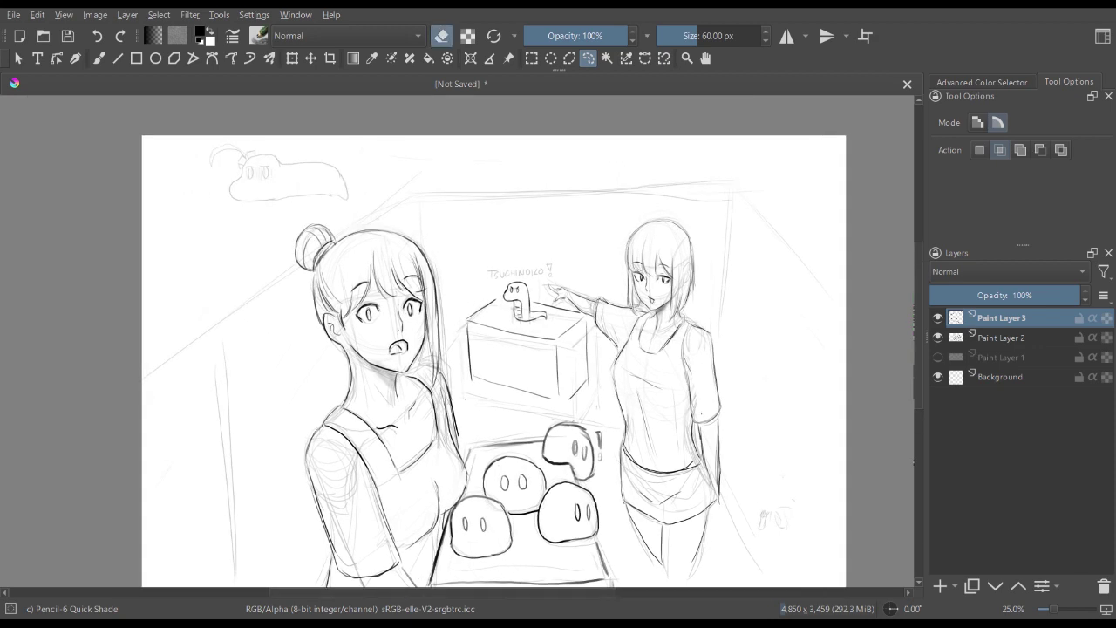
pyautogui.press('b')
pyautogui.press('+')
pyautogui.press('+')
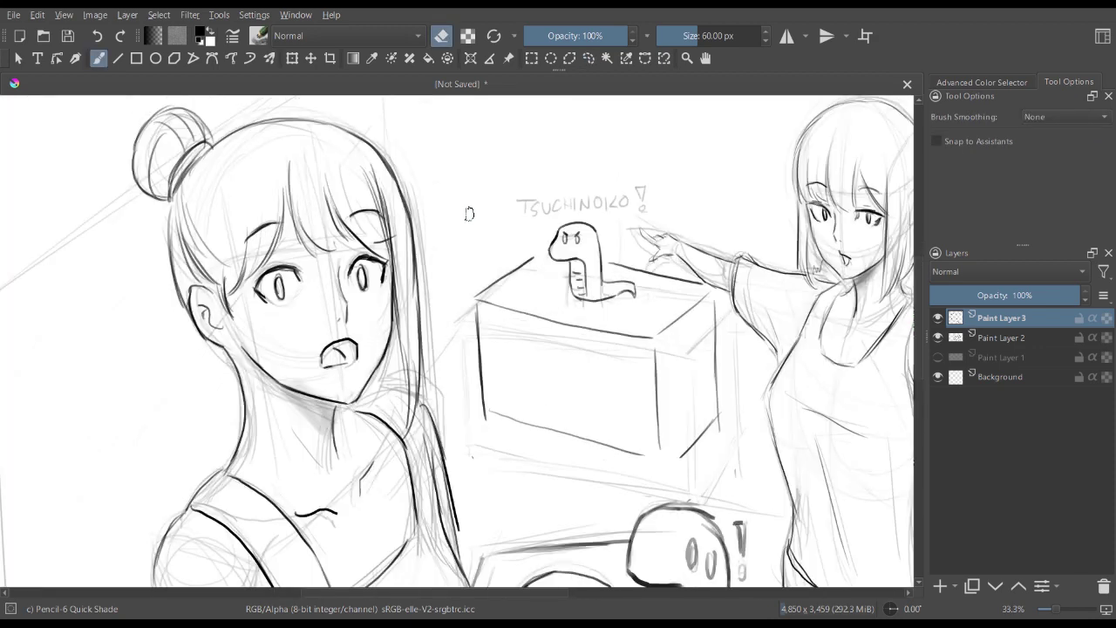
pyautogui.moveTo(473, 211)
pyautogui.mouseDown()
pyautogui.moveTo(692, 341)
pyautogui.moveTo(698, 420)
pyautogui.mouseUp()
pyautogui.moveTo(254, 192); pyautogui.dragTo(256, 201)
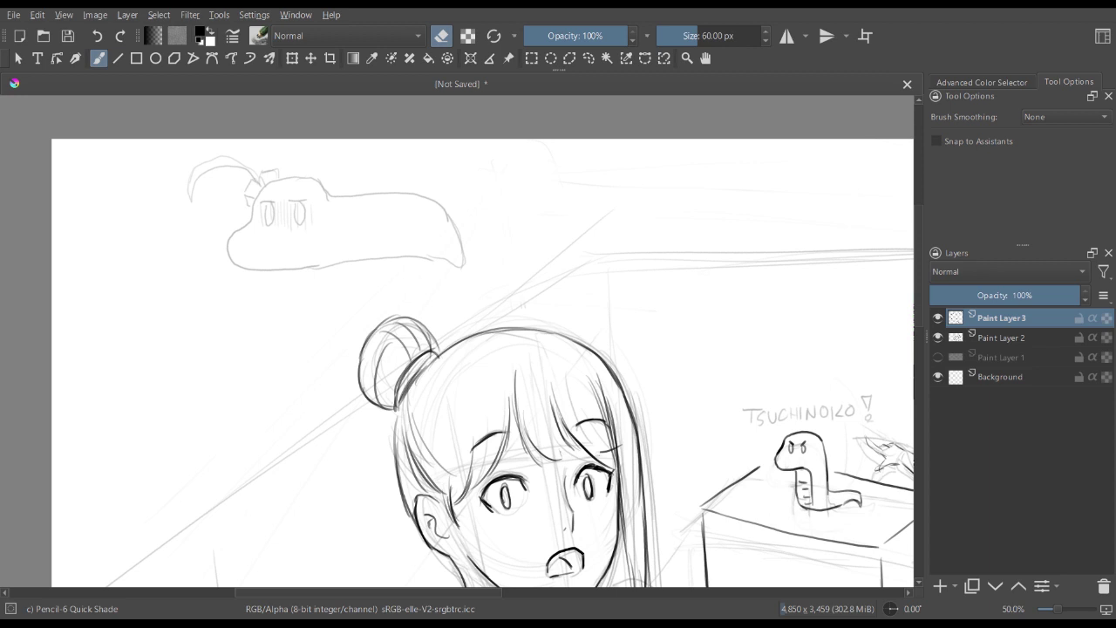
pyautogui.press('e')
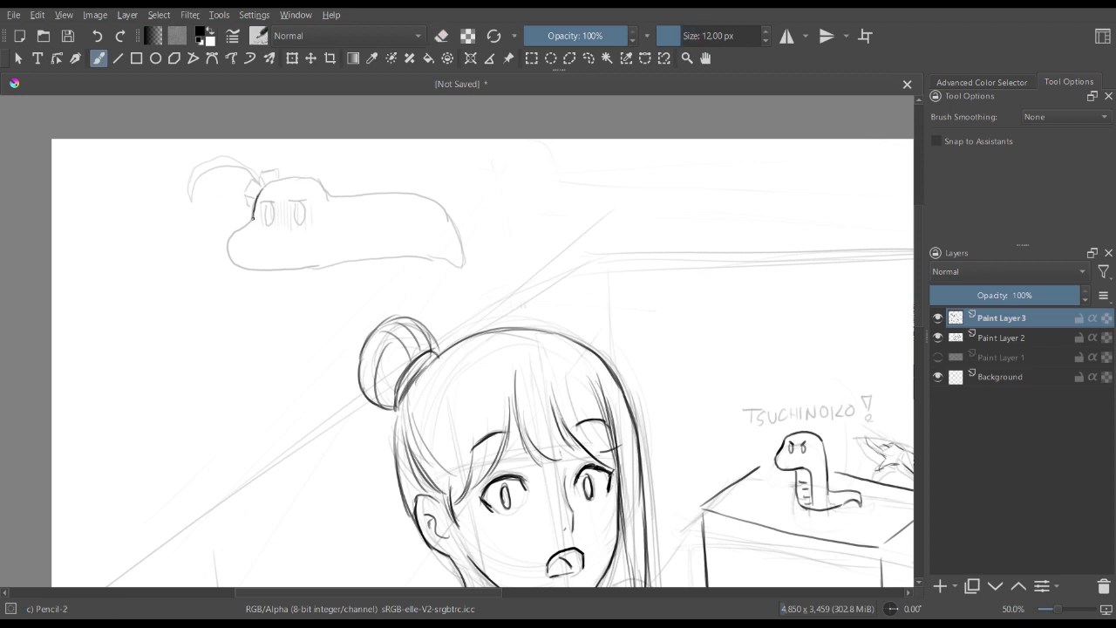
# - Try to line the long creature's body and eyes over its sketch, and undo the strokes
pyautogui.moveTo(241, 228)
pyautogui.mouseDown()
pyautogui.moveTo(238, 265)
pyautogui.moveTo(268, 271)
pyautogui.moveTo(466, 260)
pyautogui.mouseUp()
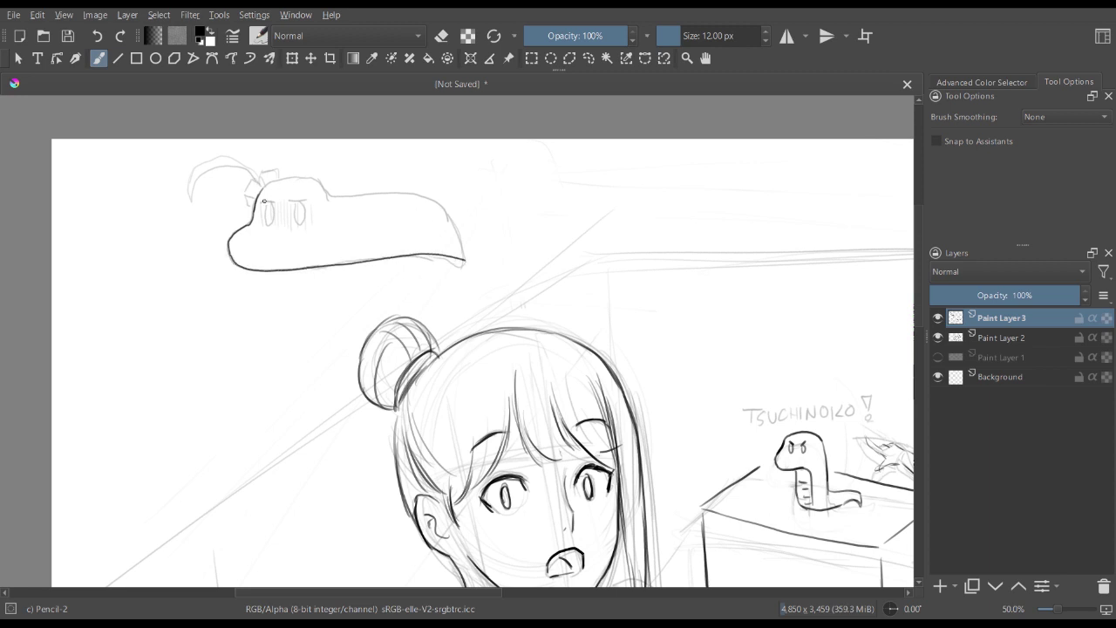
pyautogui.moveTo(256, 204)
pyautogui.mouseDown()
pyautogui.moveTo(309, 181)
pyautogui.moveTo(340, 206)
pyautogui.moveTo(429, 203)
pyautogui.moveTo(460, 220)
pyautogui.moveTo(466, 261)
pyautogui.mouseUp()
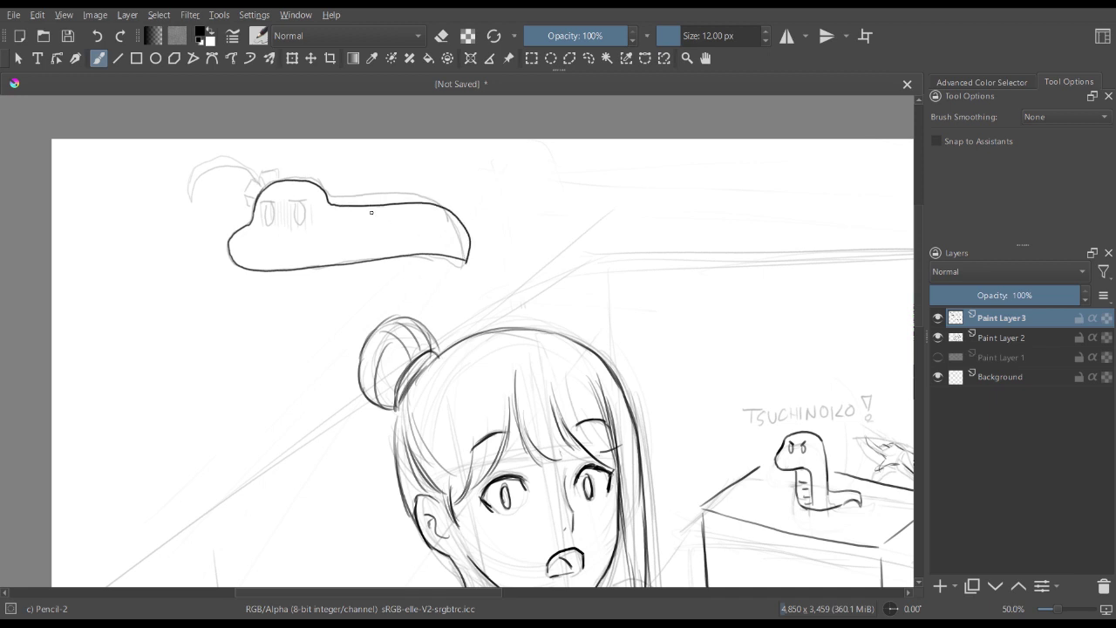
pyautogui.moveTo(273, 205)
pyautogui.mouseDown()
pyautogui.moveTo(303, 226)
pyautogui.moveTo(290, 201)
pyautogui.mouseUp()
pyautogui.hotkey('ctrl', 'z')
pyautogui.hotkey('ctrl', 'z')
pyautogui.hotkey('ctrl', 'z')
pyautogui.hotkey('ctrl', 'z')
pyautogui.hotkey('ctrl', 'z')
pyautogui.hotkey('ctrl', 'z')
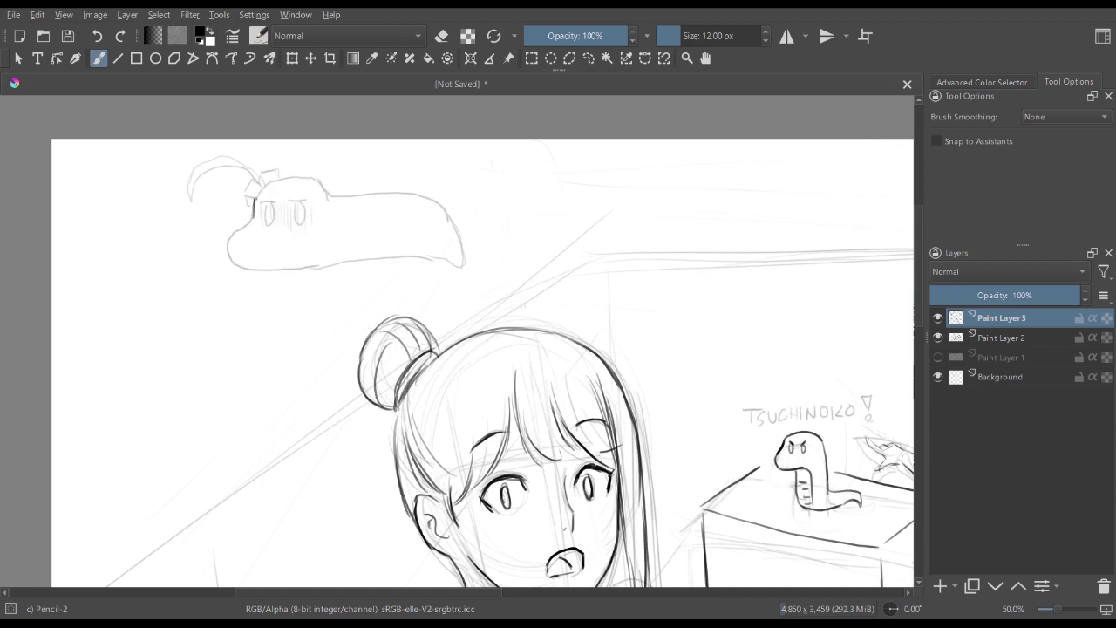
# - Line the long creature's full body outline over its sketch on Paint Layer 3, from the head to the pointed tail
pyautogui.moveTo(254, 200)
pyautogui.mouseDown()
pyautogui.moveTo(284, 178)
pyautogui.moveTo(359, 198)
pyautogui.moveTo(412, 195)
pyautogui.moveTo(445, 217)
pyautogui.moveTo(464, 255)
pyautogui.mouseUp()
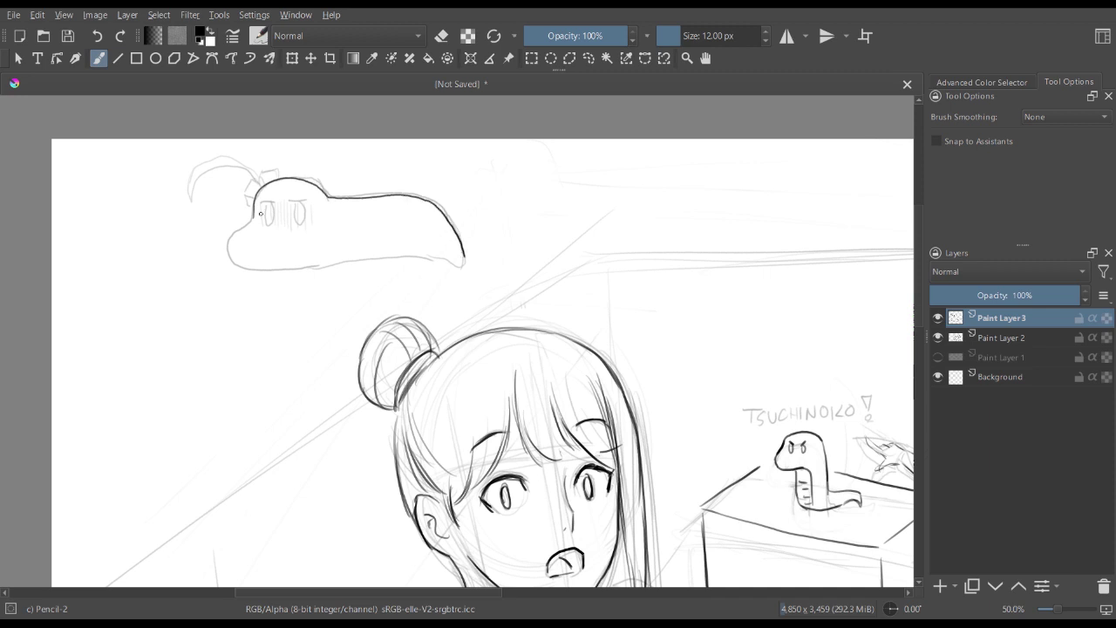
pyautogui.moveTo(253, 211); pyautogui.dragTo(251, 222)
pyautogui.moveTo(236, 264); pyautogui.dragTo(459, 261)
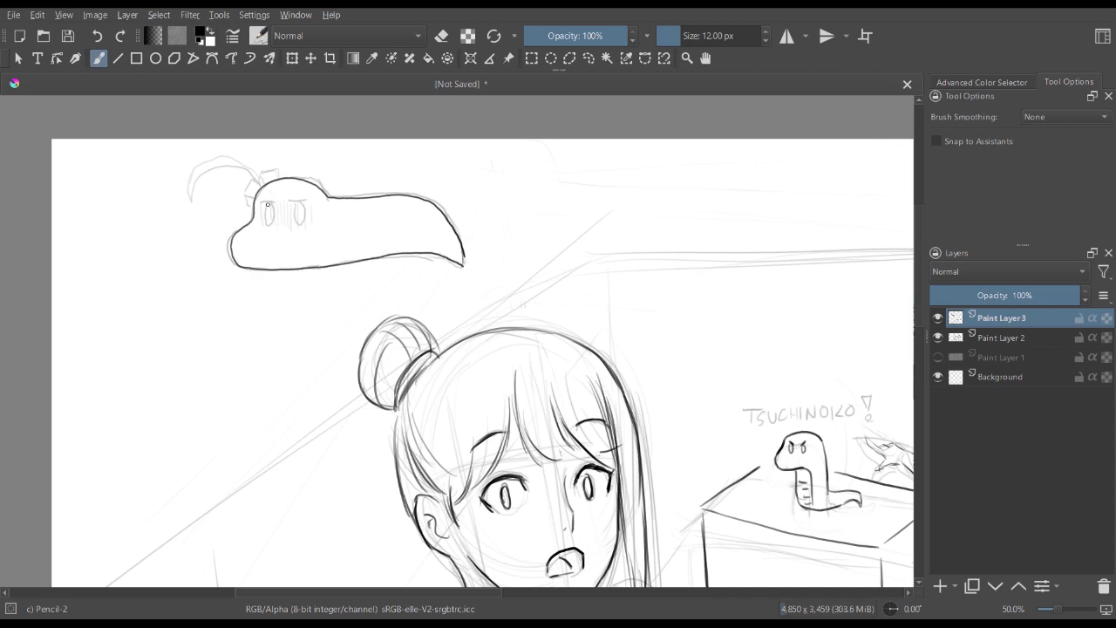
# - Line the long creature's flat-browed eyes with vertical shading strokes, and its curved ponytail with the hair tie
pyautogui.moveTo(268, 204); pyautogui.dragTo(267, 220)
pyautogui.moveTo(290, 201)
pyautogui.mouseDown()
pyautogui.moveTo(308, 200)
pyautogui.moveTo(269, 209)
pyautogui.moveTo(289, 205)
pyautogui.moveTo(294, 228)
pyautogui.mouseUp()
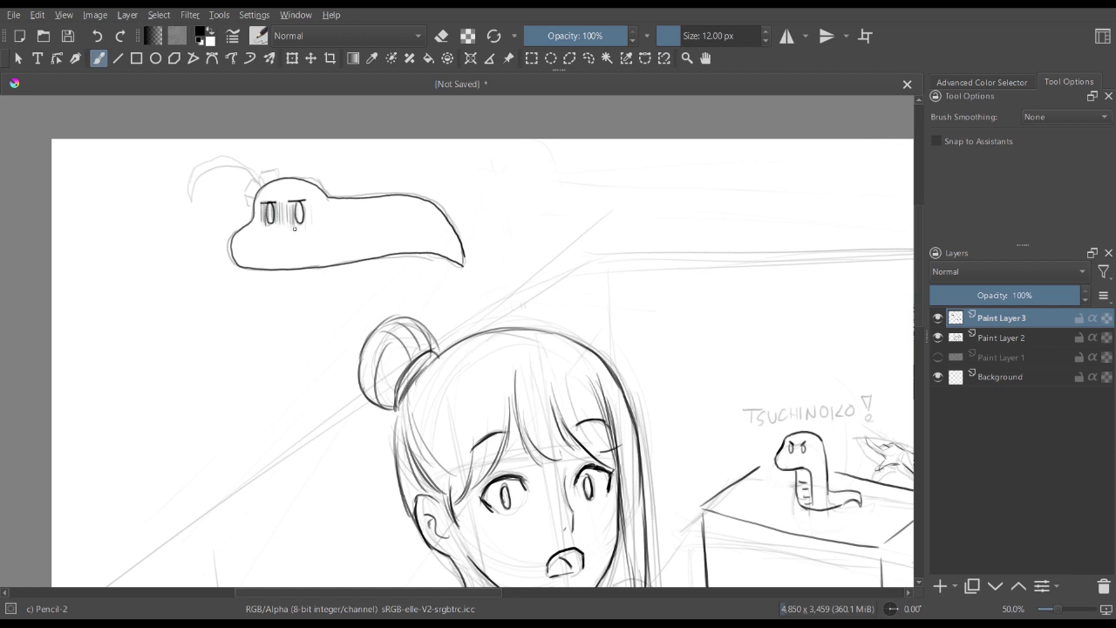
pyautogui.moveTo(246, 190)
pyautogui.mouseDown()
pyautogui.moveTo(258, 178)
pyautogui.moveTo(247, 202)
pyautogui.moveTo(268, 169)
pyautogui.moveTo(278, 175)
pyautogui.moveTo(232, 154)
pyautogui.moveTo(187, 208)
pyautogui.moveTo(223, 169)
pyautogui.moveTo(256, 183)
pyautogui.mouseUp()
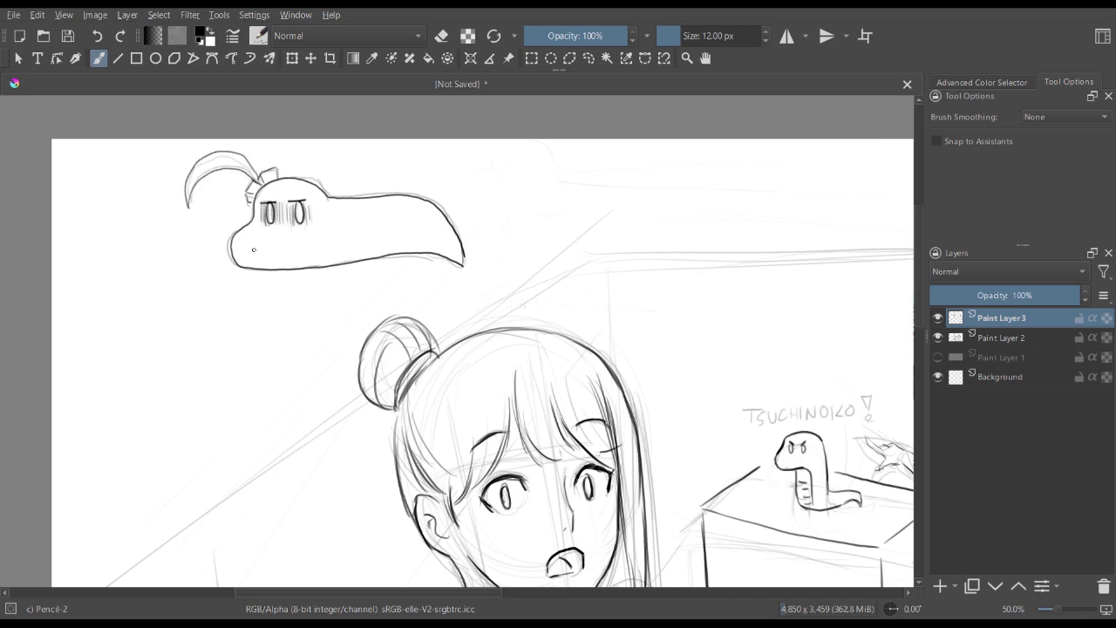
# - Examine the whole composition with the lined creature, both women and the table
pyautogui.press('-')
pyautogui.press('-')
pyautogui.moveTo(814, 517); pyautogui.dragTo(608, 377)
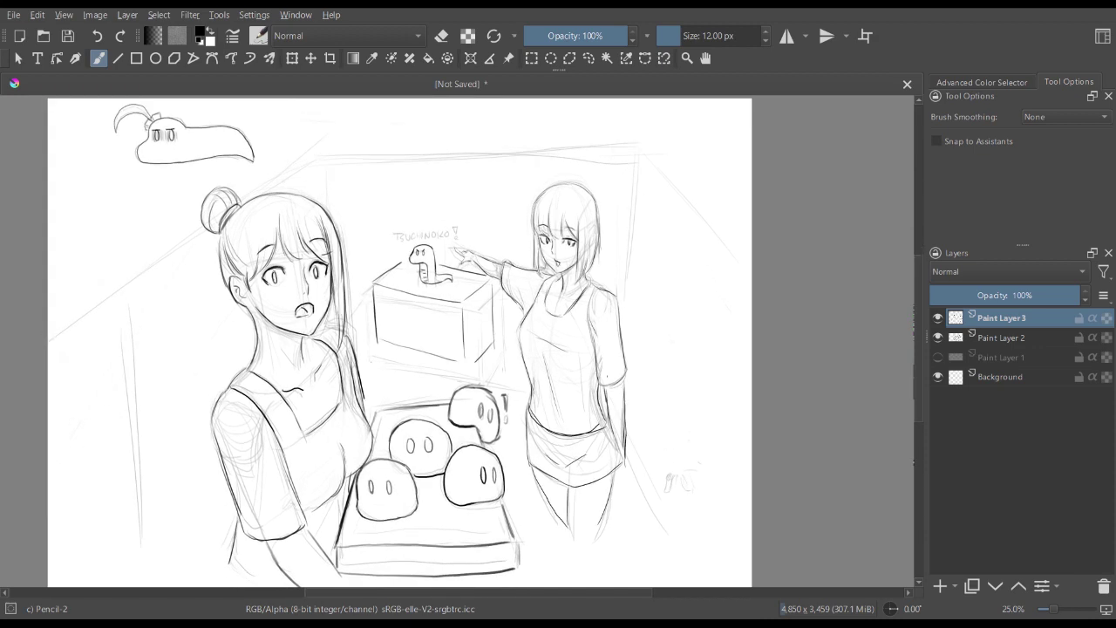
pyautogui.press('-')
pyautogui.press('+')
pyautogui.moveTo(542, 307)
pyautogui.mouseDown()
pyautogui.moveTo(535, 294)
pyautogui.moveTo(526, 311)
pyautogui.moveTo(538, 308)
pyautogui.mouseUp()
pyautogui.press('+')
pyautogui.press('-')
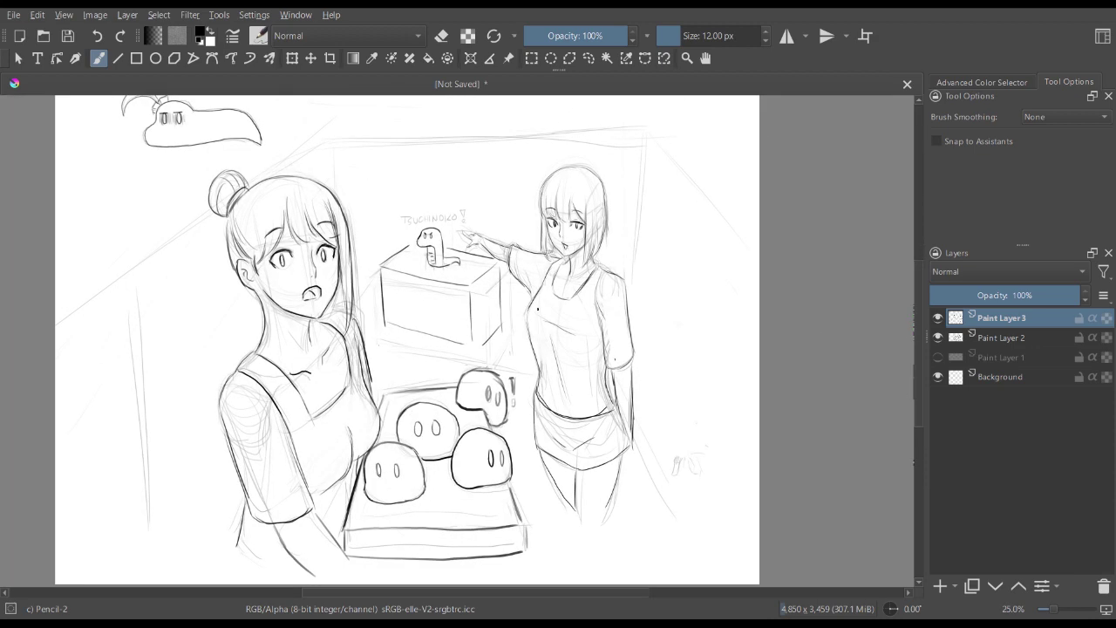